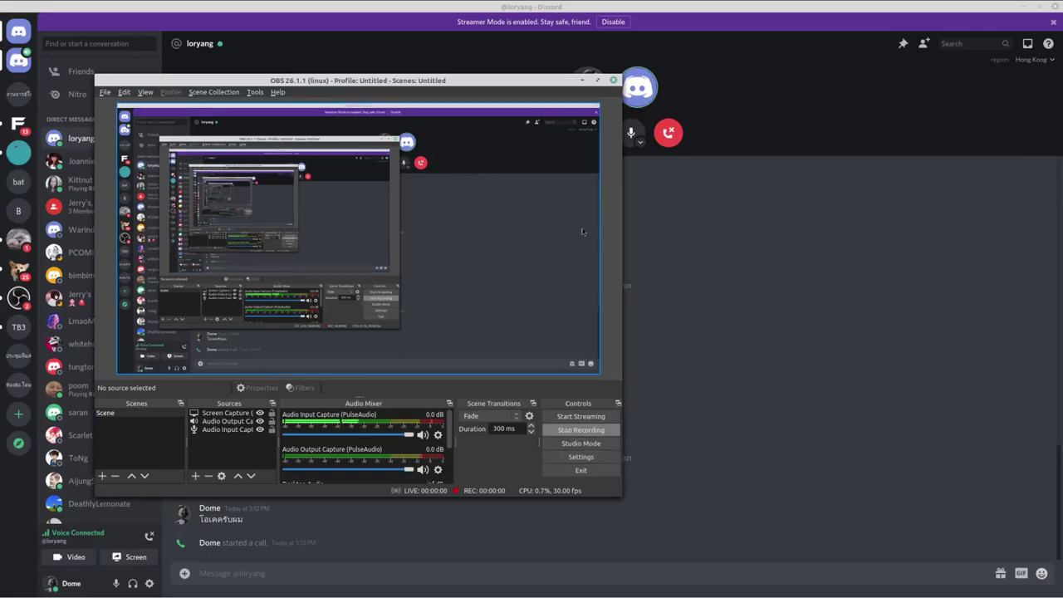
# - Go Live in the Discord call, streaming the Entire Screen
pyautogui.hotkey('ctrl', 'alt', 'Right')
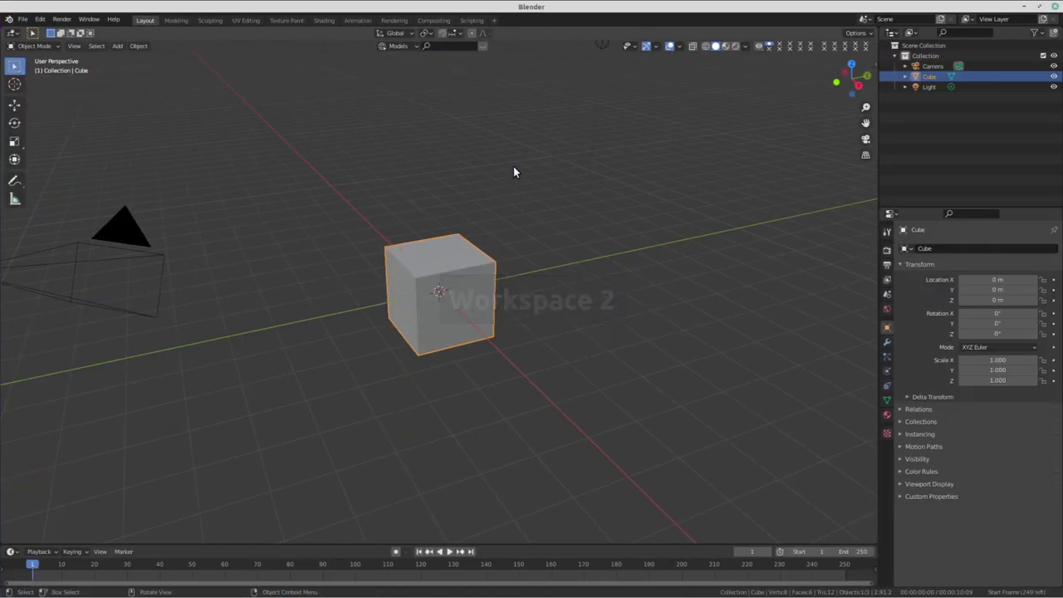
pyautogui.hotkey('ctrl', 'alt', 'Left')
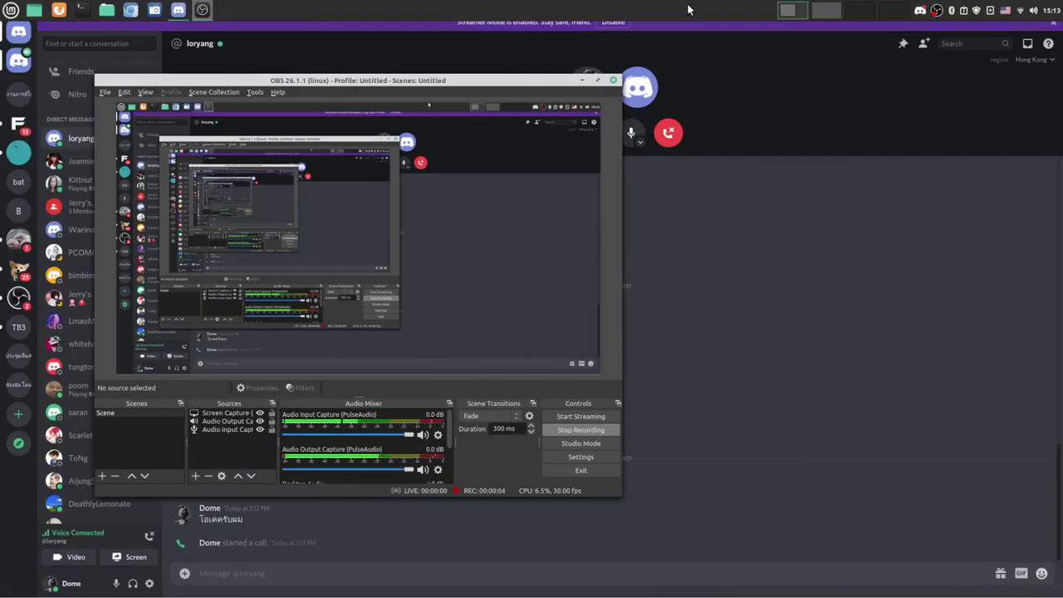
pyautogui.click(812, 223)
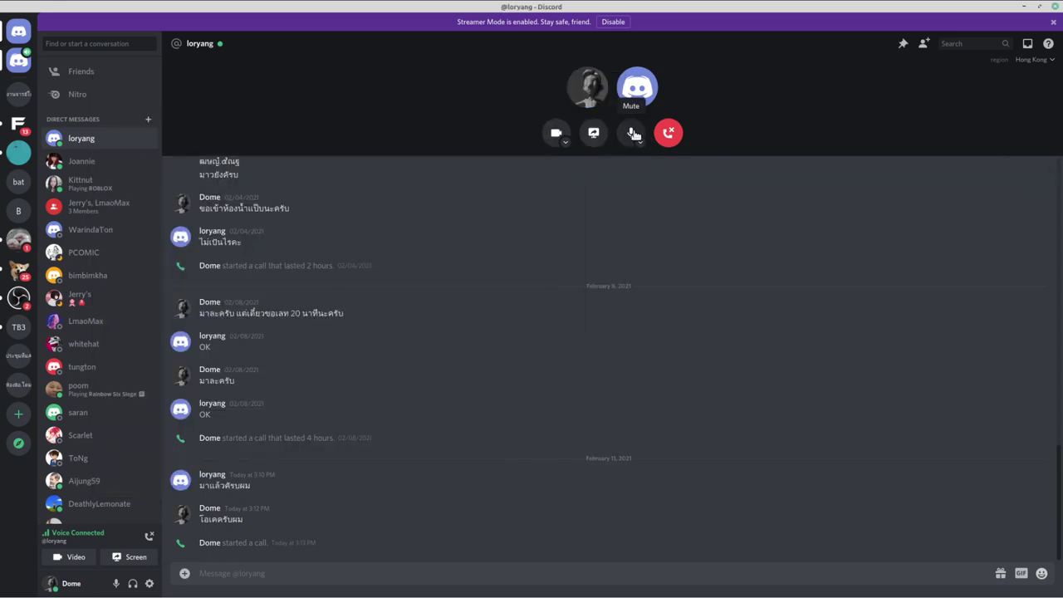
pyautogui.click(594, 133)
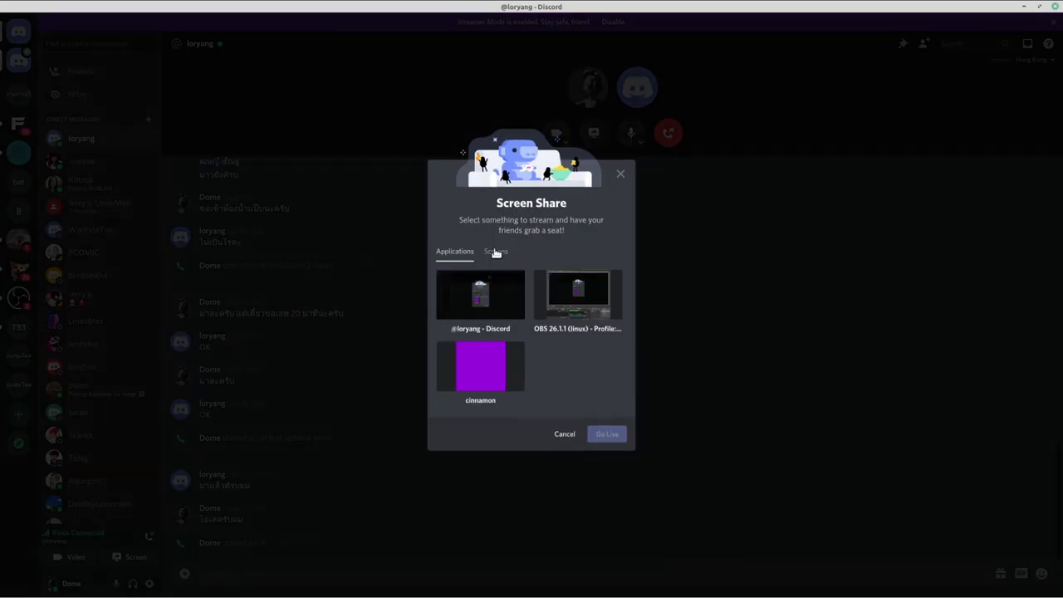
pyautogui.click(495, 251)
pyautogui.click(480, 291)
pyautogui.click(603, 420)
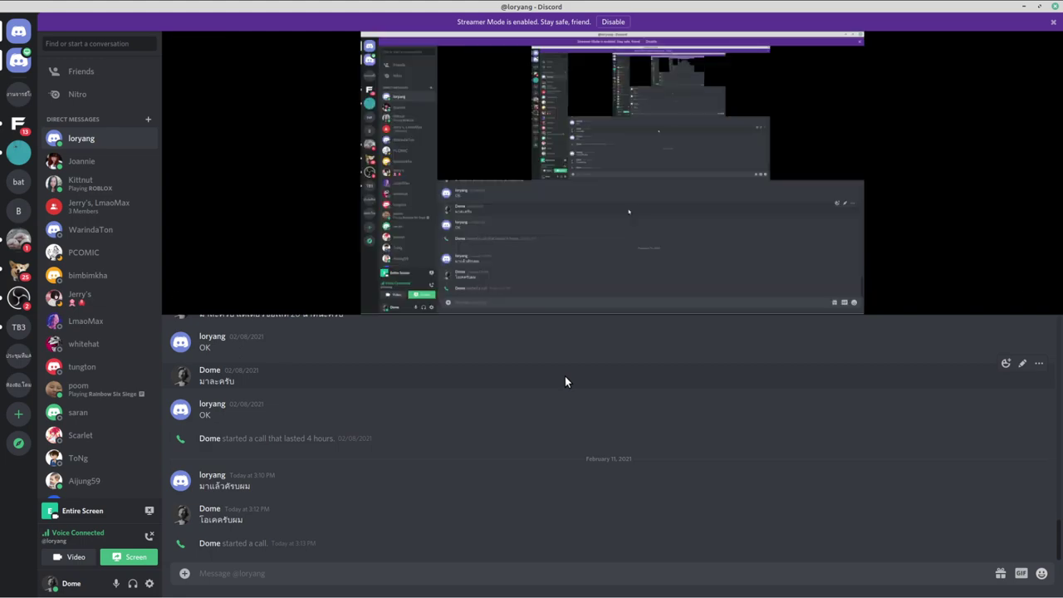
# - Switch workspaces back to the one showing Blender
pyautogui.hotkey('ctrl', 'alt', 'Right')
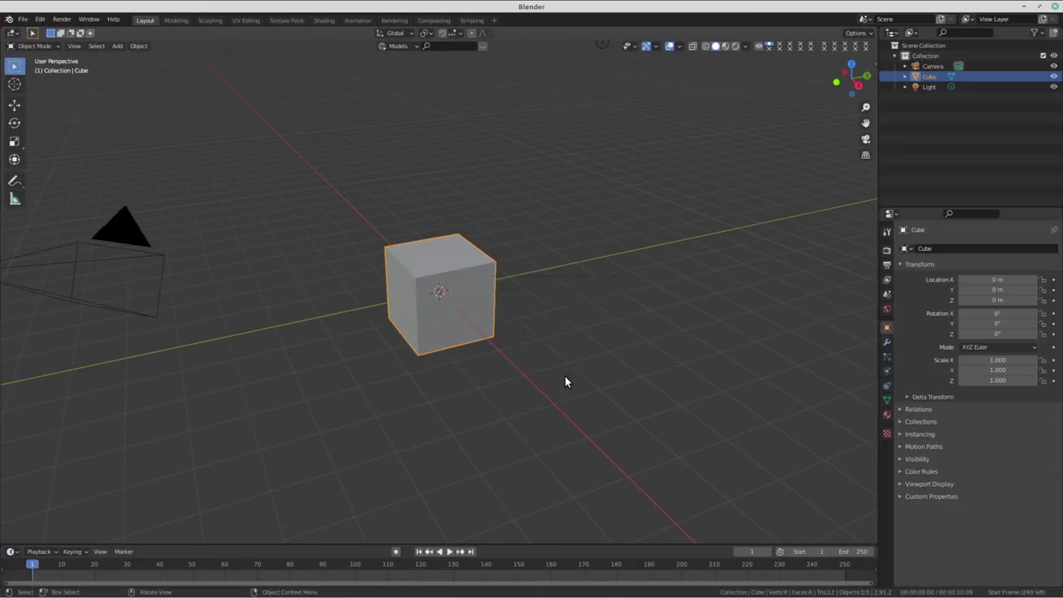
pyautogui.hotkey('ctrl', 'alt', 'Left')
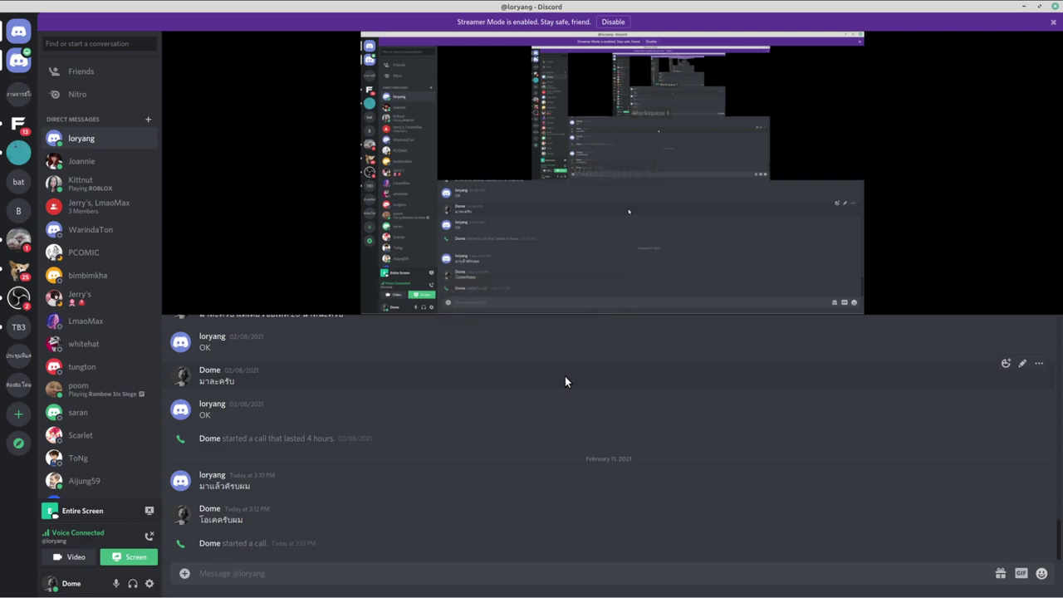
pyautogui.hotkey('ctrl', 'alt', 'Right')
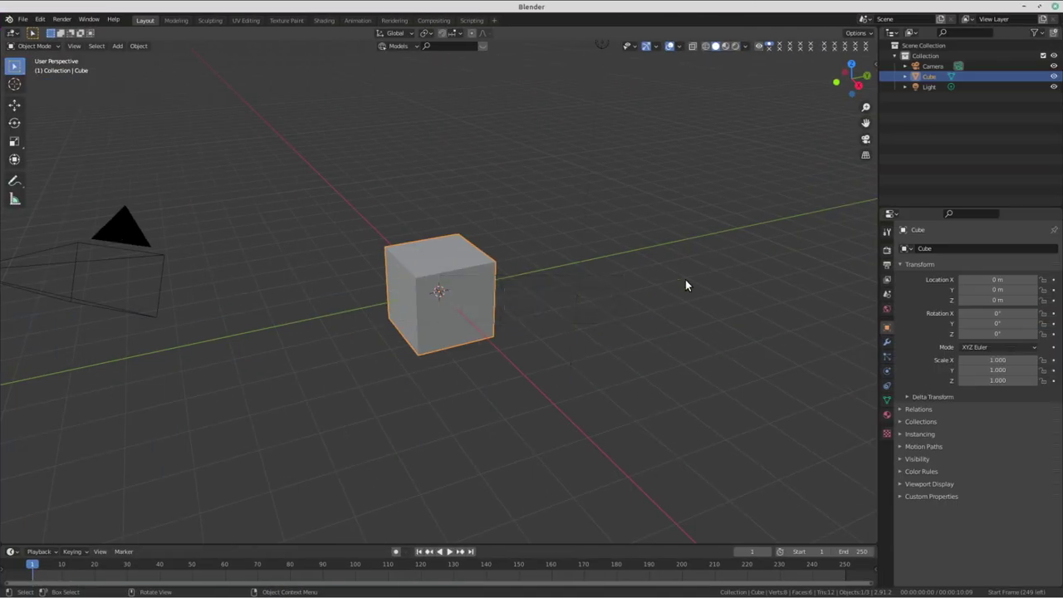
# - Try pendulum_animated.blend and the file browser, then go to Open Recent for Chair.blend
pyautogui.moveTo(563, 272)
pyautogui.mouseDown(button='middle')
pyautogui.moveTo(478, 328)
pyautogui.moveTo(424, 274)
pyautogui.mouseUp(button='middle')
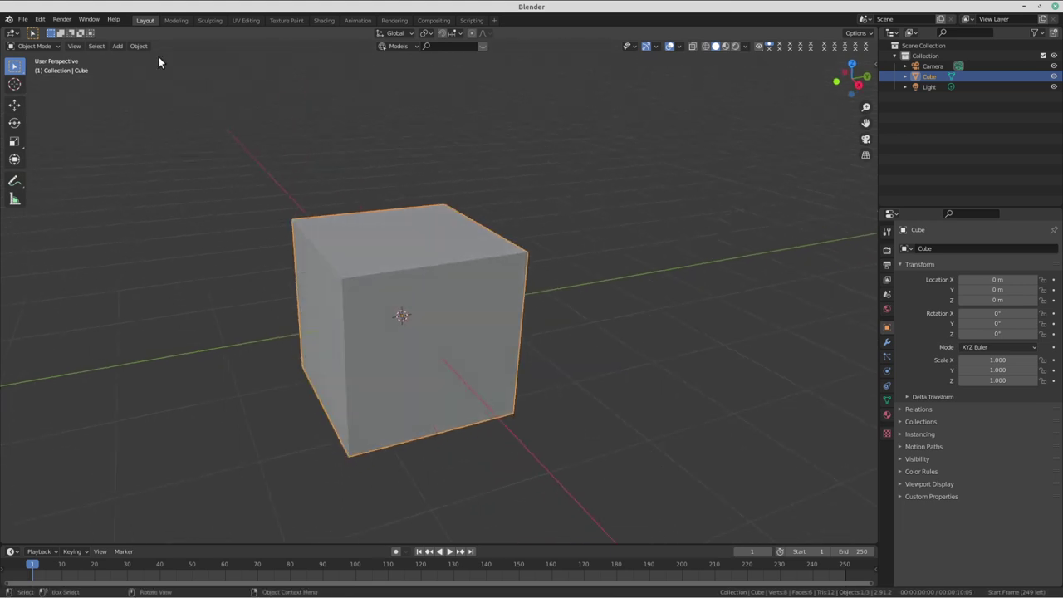
pyautogui.click(21, 20)
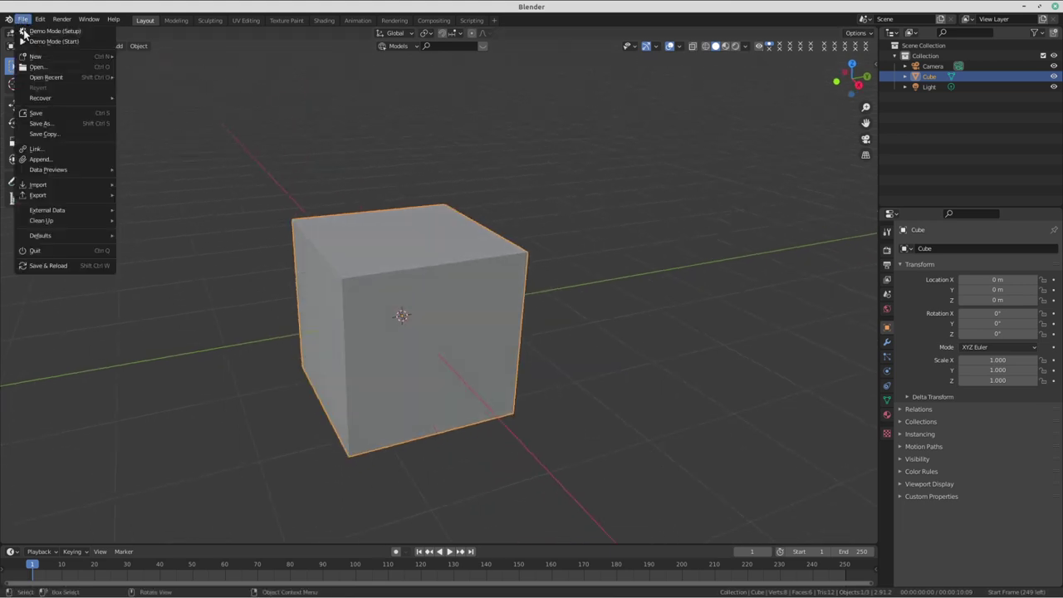
pyautogui.moveTo(50, 76)
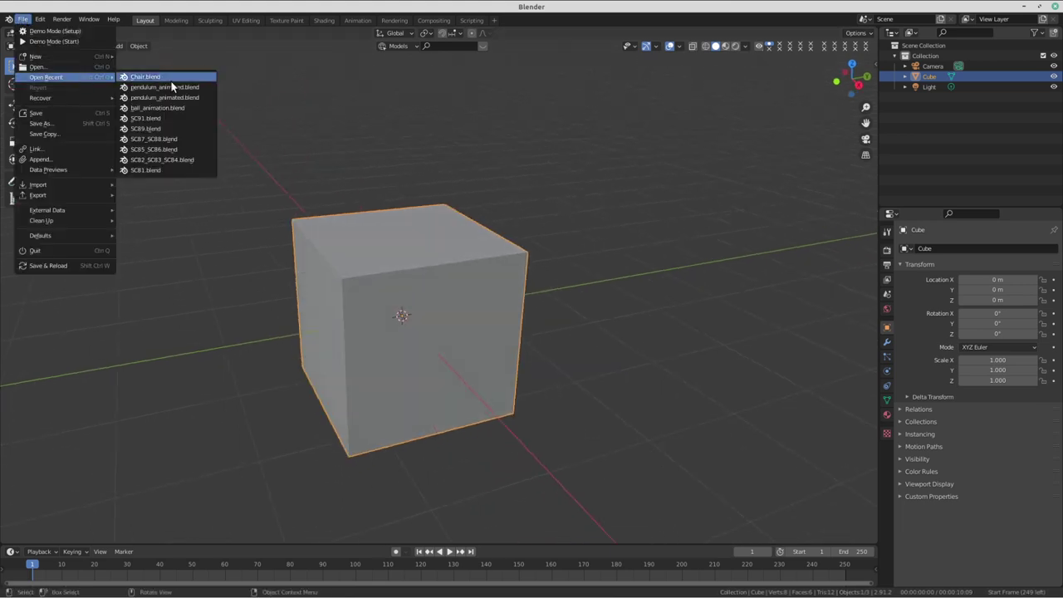
pyautogui.click(172, 86)
pyautogui.click(23, 20)
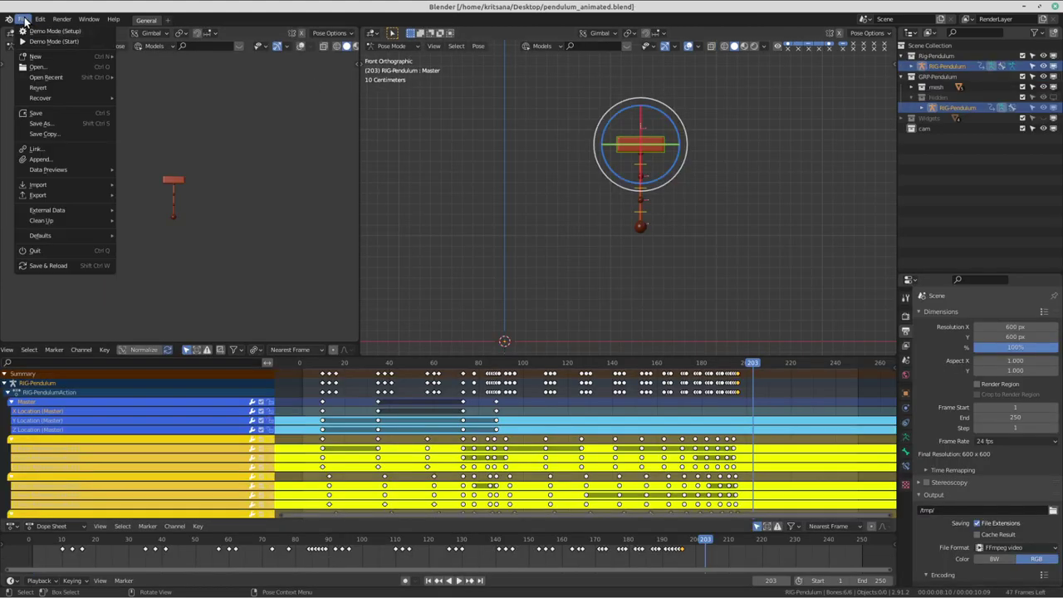
pyautogui.click(54, 66)
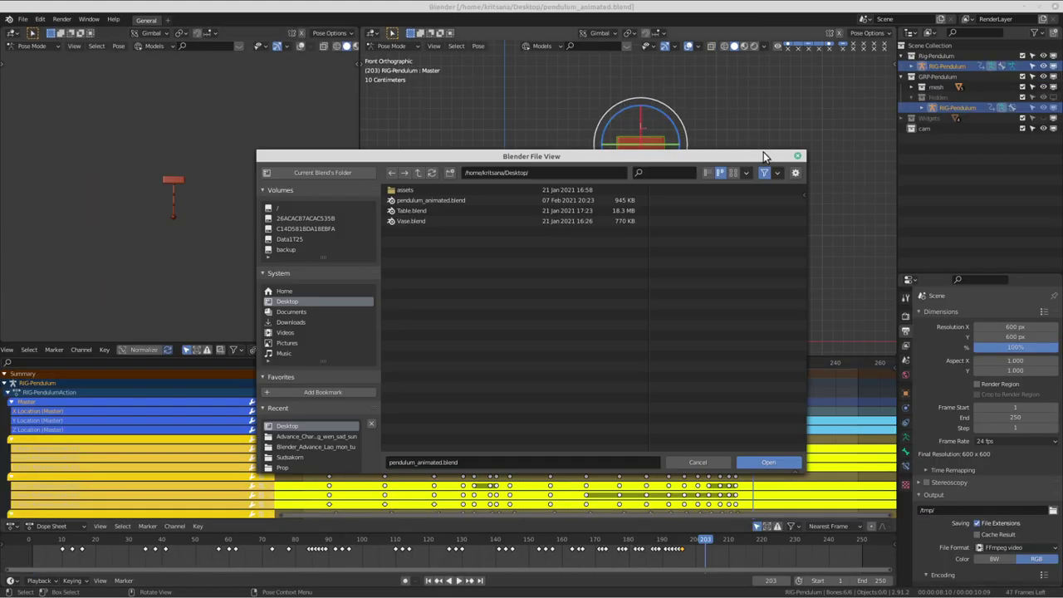
pyautogui.click(796, 157)
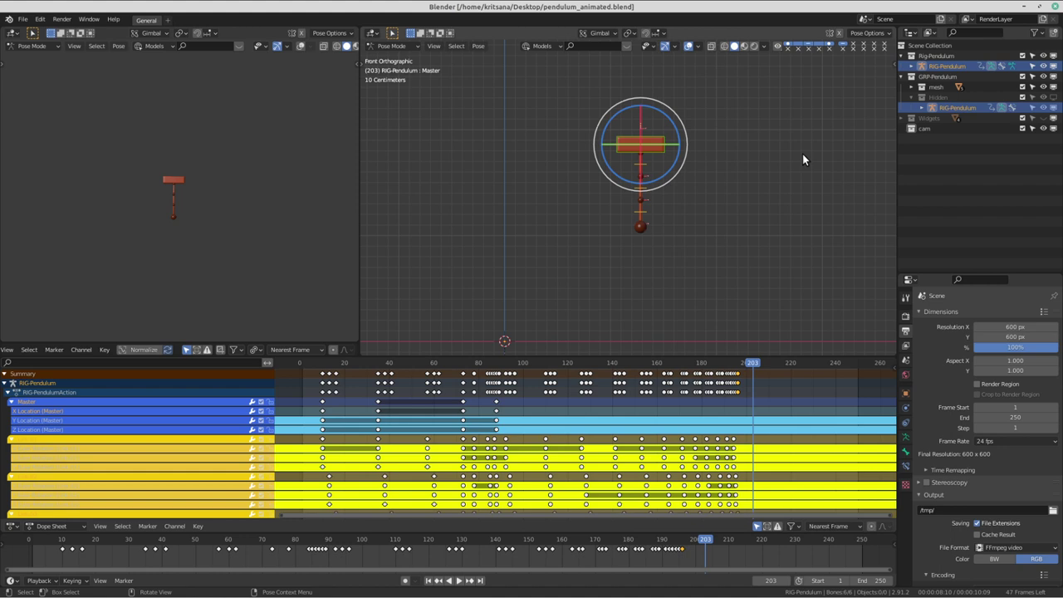
pyautogui.click(27, 18)
pyautogui.moveTo(50, 71)
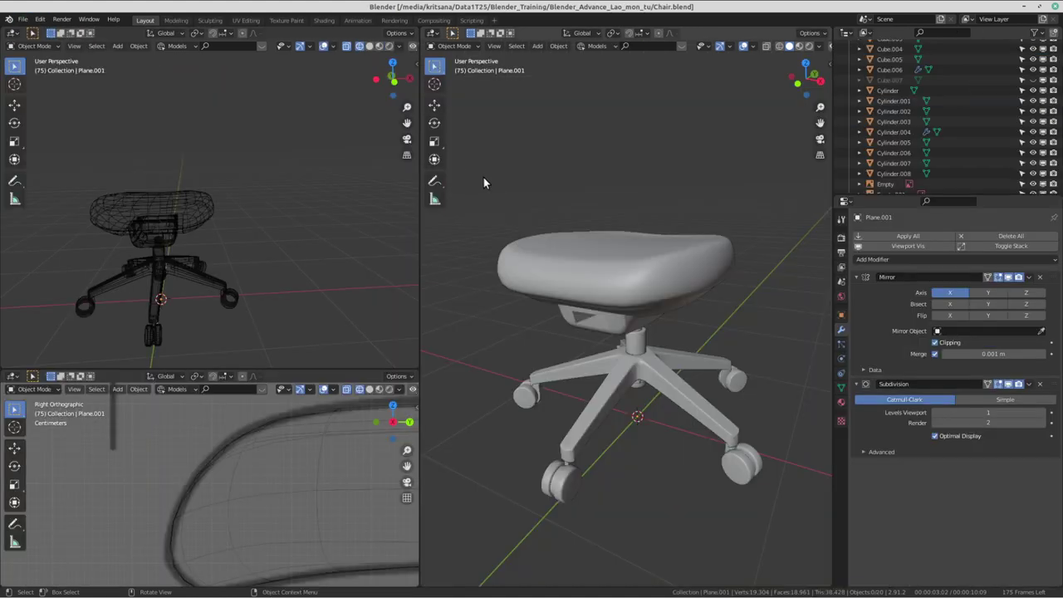
# - Select the chair seat and enlarge the Right Orthographic reference viewport, adjusting its zoom
pyautogui.click(613, 278)
pyautogui.scroll(3, 632, 279)
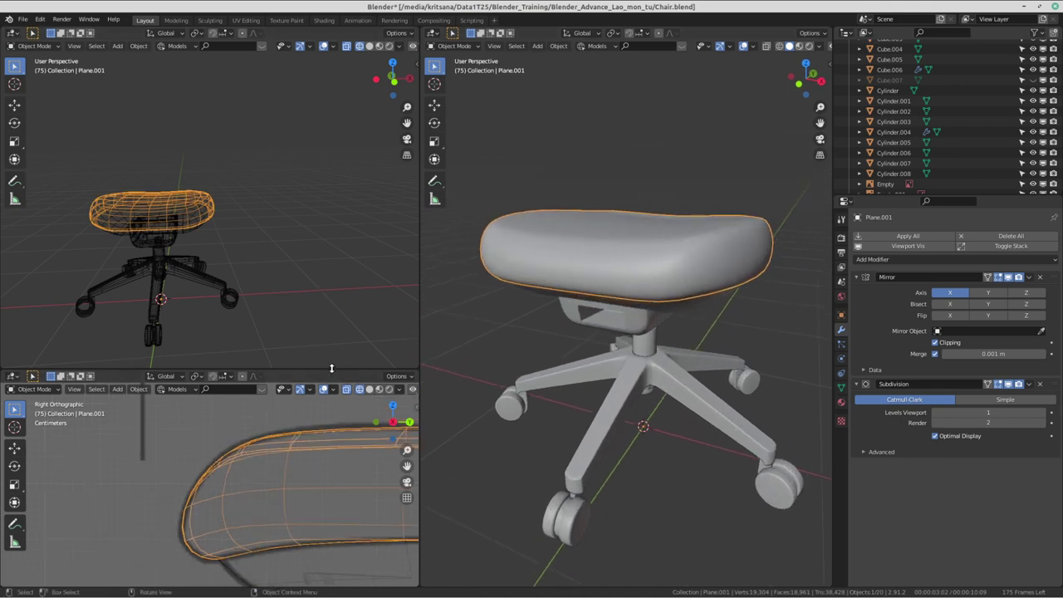
pyautogui.moveTo(332, 371); pyautogui.dragTo(330, 213)
pyautogui.scroll(-3, 260, 380)
pyautogui.scroll(-3, 178, 362)
pyautogui.scroll(-2, 239, 308)
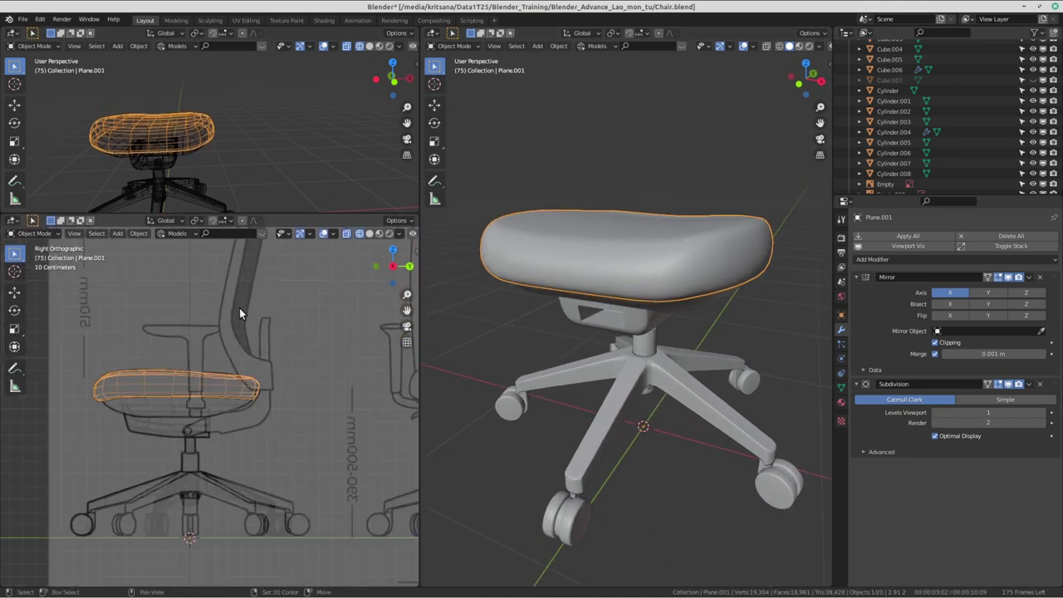
pyautogui.scroll(-1, 325, 341)
pyautogui.scroll(-2, 266, 357)
pyautogui.scroll(-1, 211, 374)
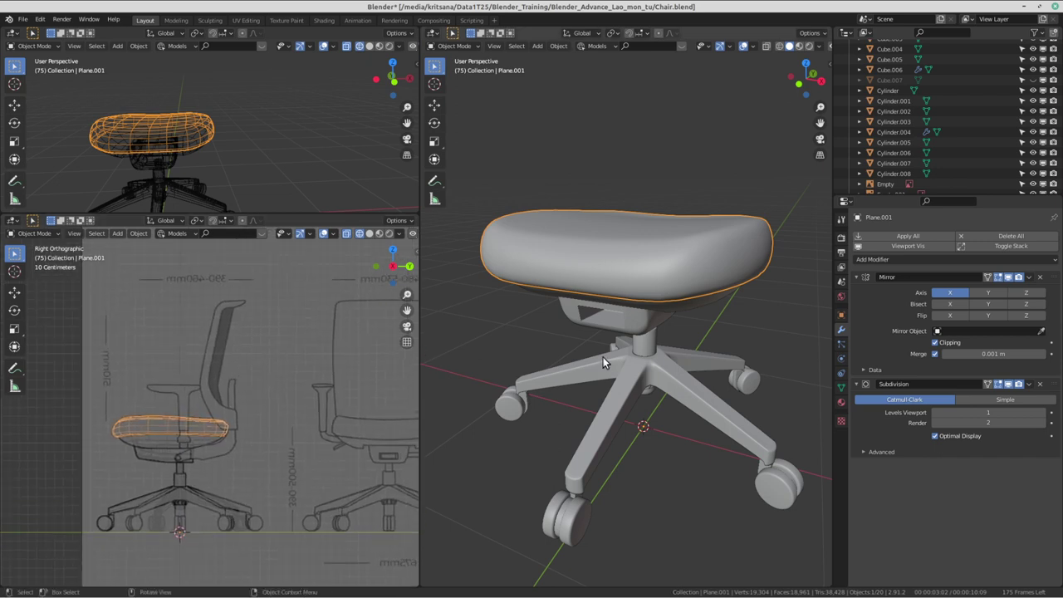
pyautogui.scroll(-1, 522, 385)
pyautogui.scroll(1, 262, 414)
pyautogui.scroll(1, 262, 413)
pyautogui.scroll(1, 252, 378)
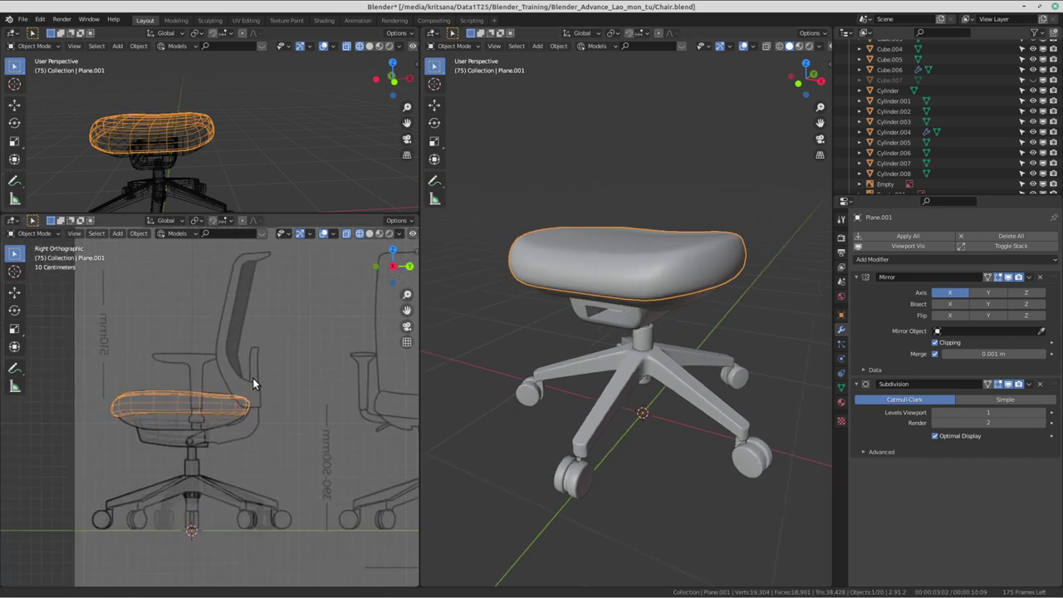
pyautogui.scroll(1, 232, 423)
pyautogui.scroll(1, 257, 398)
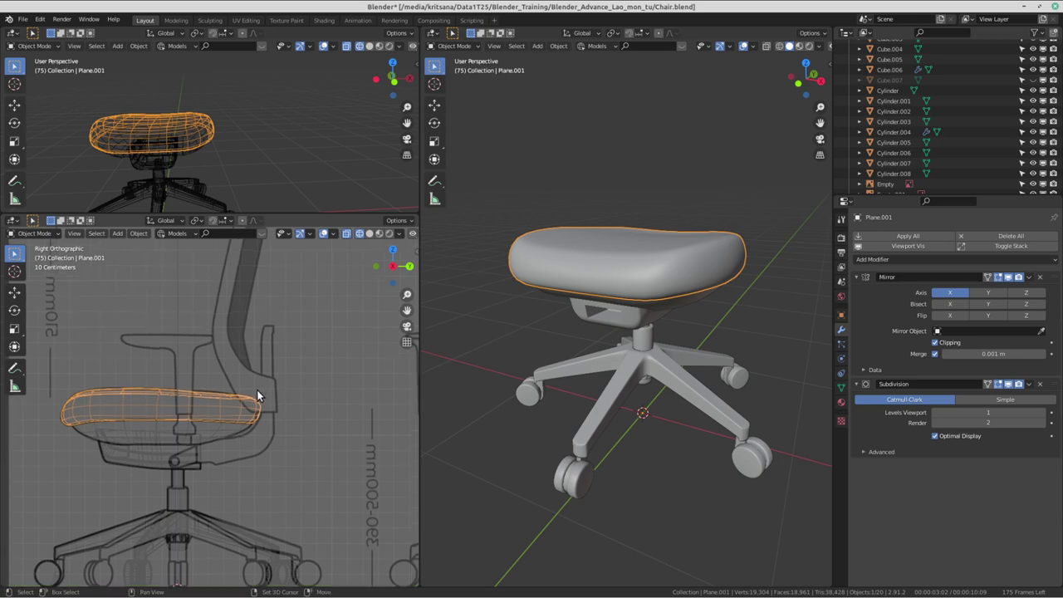
pyautogui.scroll(-2, 622, 357)
# - Frame the front-view chair drawing and select the reference image Empty.001
pyautogui.moveTo(622, 357)
pyautogui.mouseDown(button='middle')
pyautogui.moveTo(732, 328)
pyautogui.moveTo(620, 318)
pyautogui.mouseUp(button='middle')
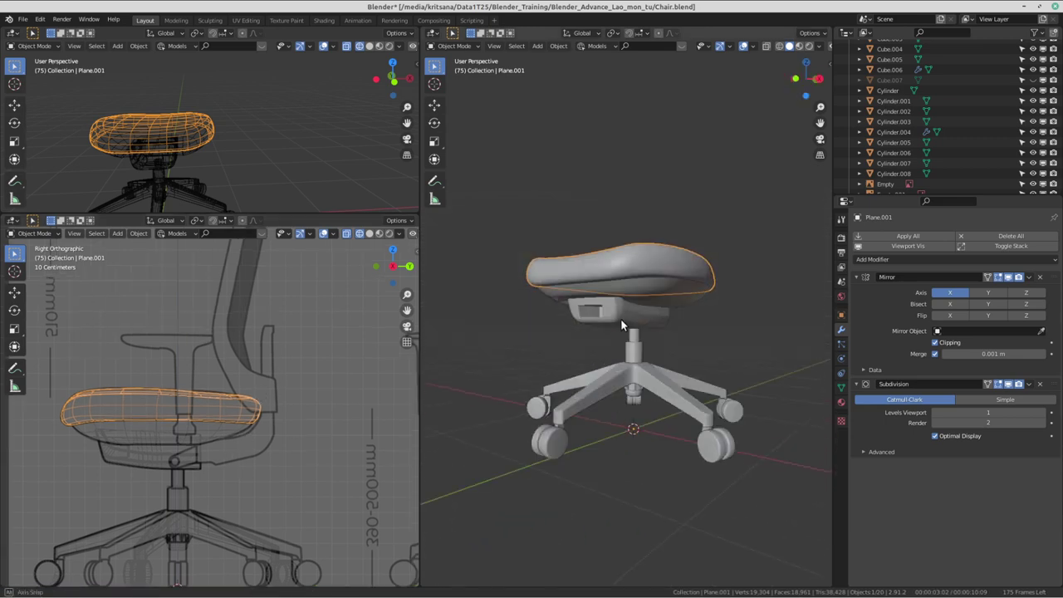
pyautogui.scroll(2, 621, 318)
pyautogui.scroll(-3, 131, 427)
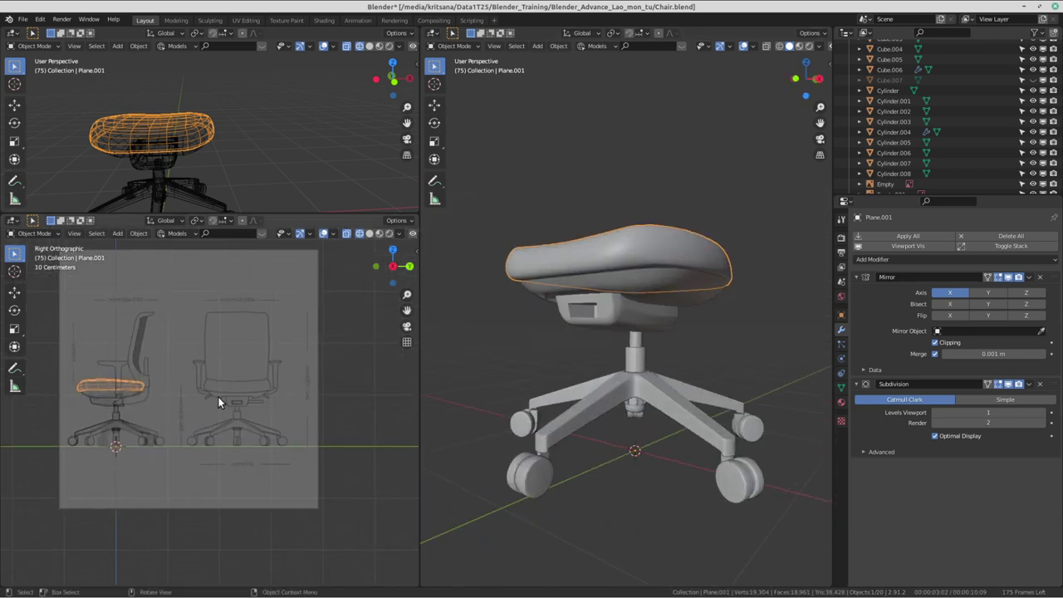
pyautogui.scroll(3, 218, 397)
pyautogui.scroll(1, 305, 443)
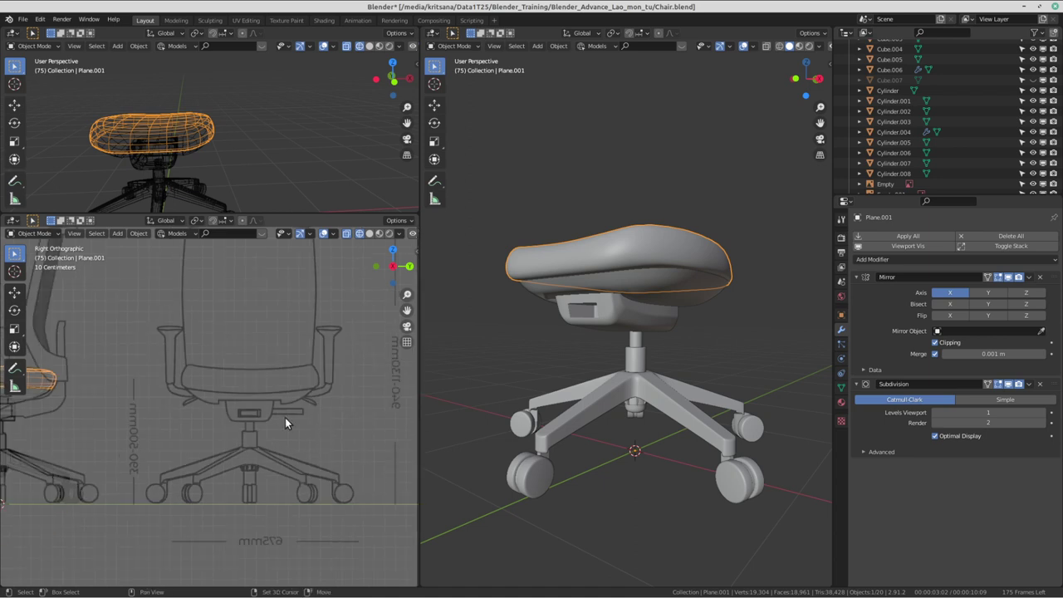
pyautogui.keyDown('shift'); pyautogui.moveTo(285, 417); pyautogui.dragTo(387, 426, button='middle'); pyautogui.keyUp('shift')
pyautogui.scroll(3, 290, 431)
pyautogui.moveTo(297, 426)
pyautogui.keyDown('shift'); pyautogui.mouseDown(button='middle')
pyautogui.moveTo(41, 421)
pyautogui.moveTo(208, 379)
pyautogui.moveTo(186, 332)
pyautogui.moveTo(150, 340)
pyautogui.mouseUp(button='middle'); pyautogui.keyUp('shift')
pyautogui.scroll(-2, 166, 390)
pyautogui.scroll(-2, 208, 379)
pyautogui.click(186, 332)
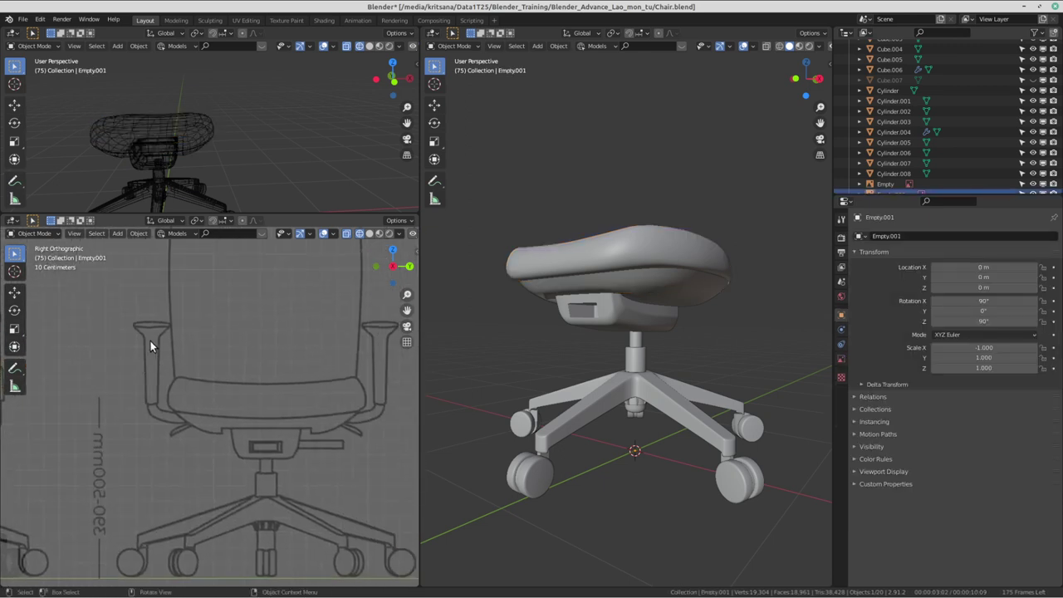
pyautogui.click(14, 367)
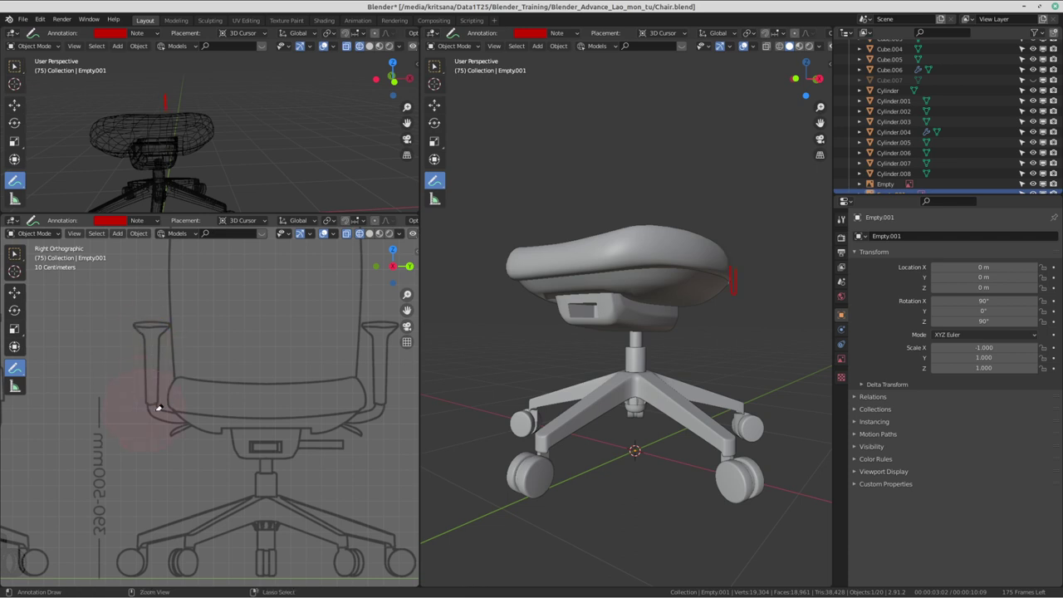
pyautogui.keyDown('ctrl'); pyautogui.scroll(-3, 161, 392); pyautogui.keyUp('ctrl')
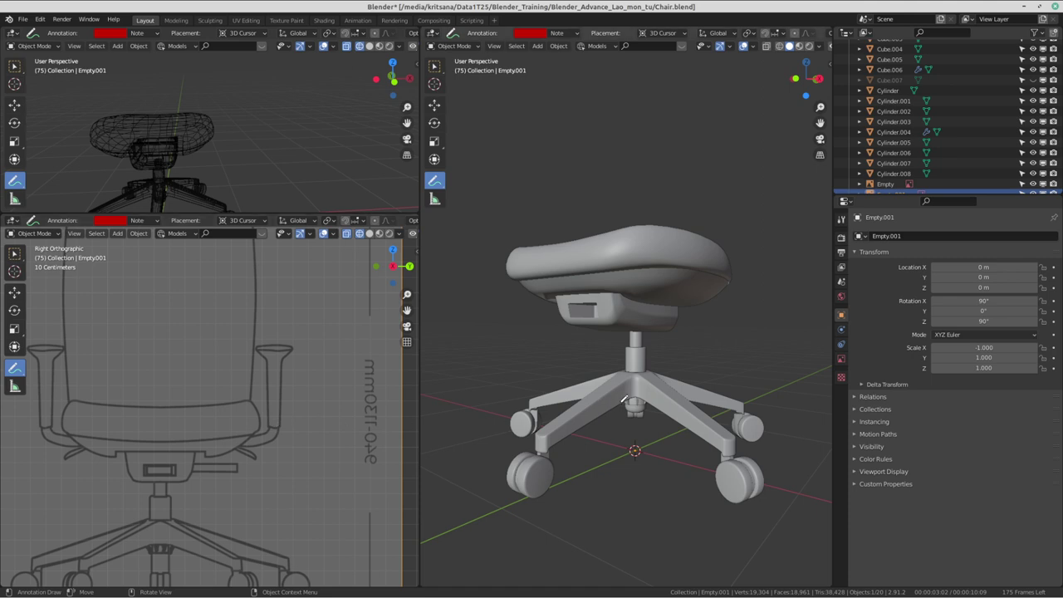
pyautogui.scroll(-3, 305, 401)
pyautogui.keyDown('shift'); pyautogui.moveTo(219, 431); pyautogui.dragTo(297, 355, button='middle'); pyautogui.keyUp('shift')
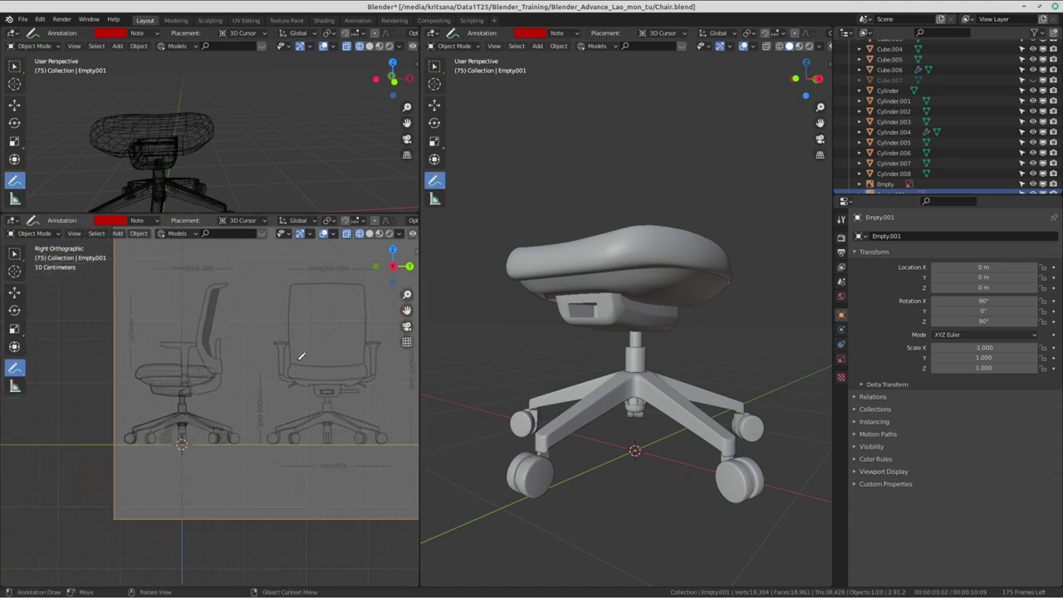
pyautogui.scroll(3, 201, 322)
pyautogui.scroll(-3, 315, 345)
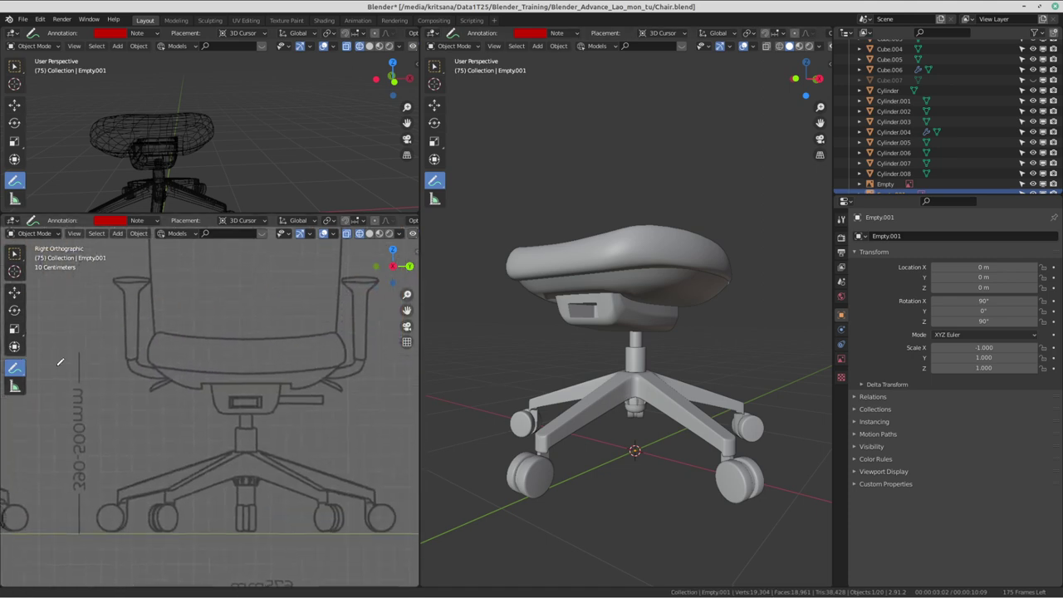
pyautogui.keyDown('ctrl'); pyautogui.scroll(-3, 349, 349); pyautogui.keyUp('ctrl')
pyautogui.scroll(3, 404, 357)
pyautogui.scroll(-3, 404, 357)
pyautogui.keyDown('ctrl'); pyautogui.scroll(3, 233, 344); pyautogui.keyUp('ctrl')
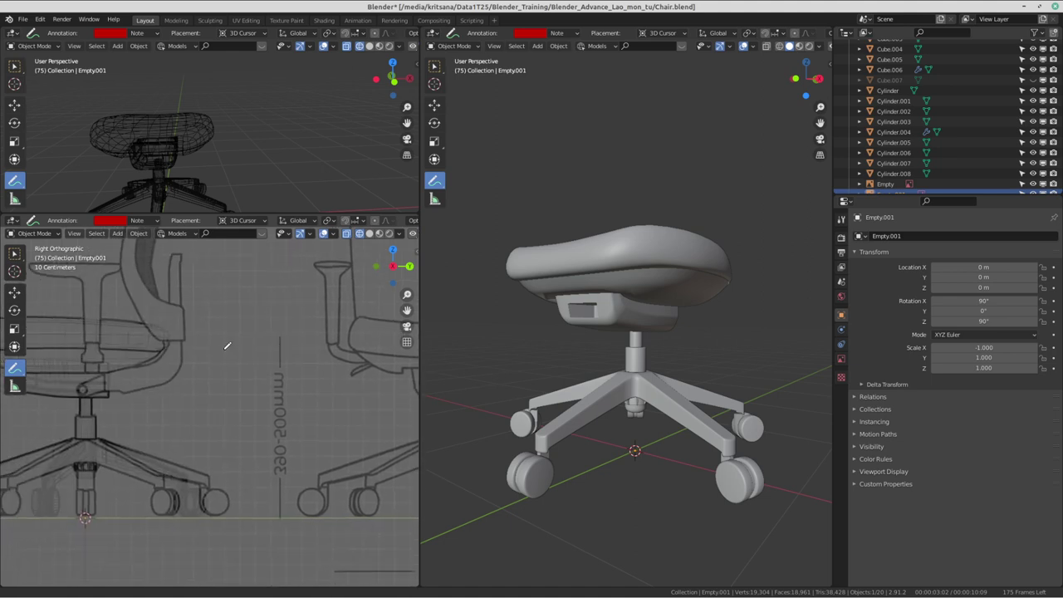
pyautogui.scroll(3, 288, 362)
pyautogui.scroll(4, 288, 362)
pyautogui.scroll(2, 230, 368)
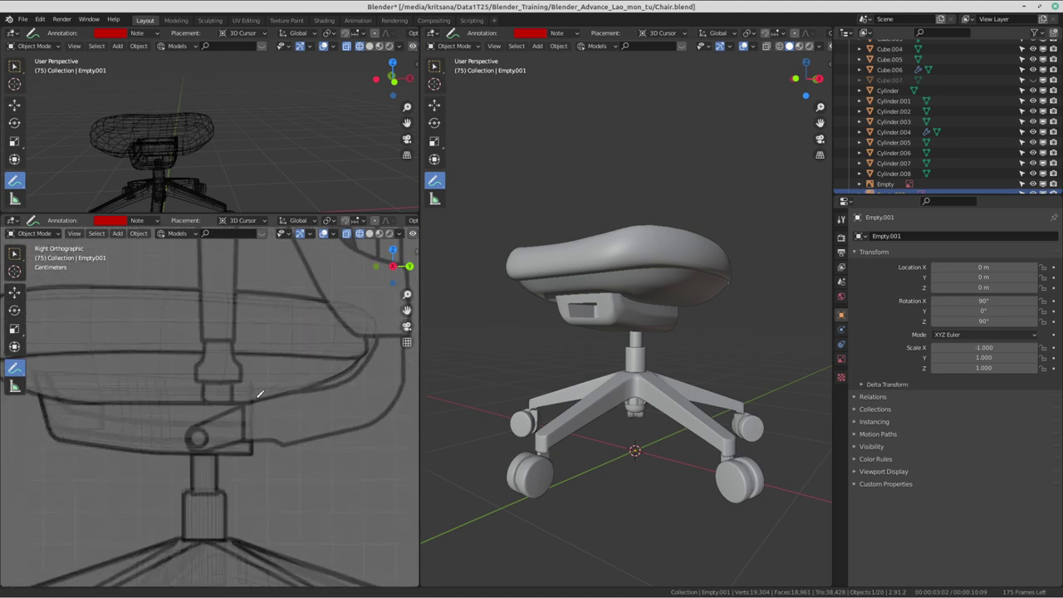
pyautogui.scroll(2, 677, 403)
pyautogui.moveTo(677, 403); pyautogui.dragTo(660, 400, button='middle')
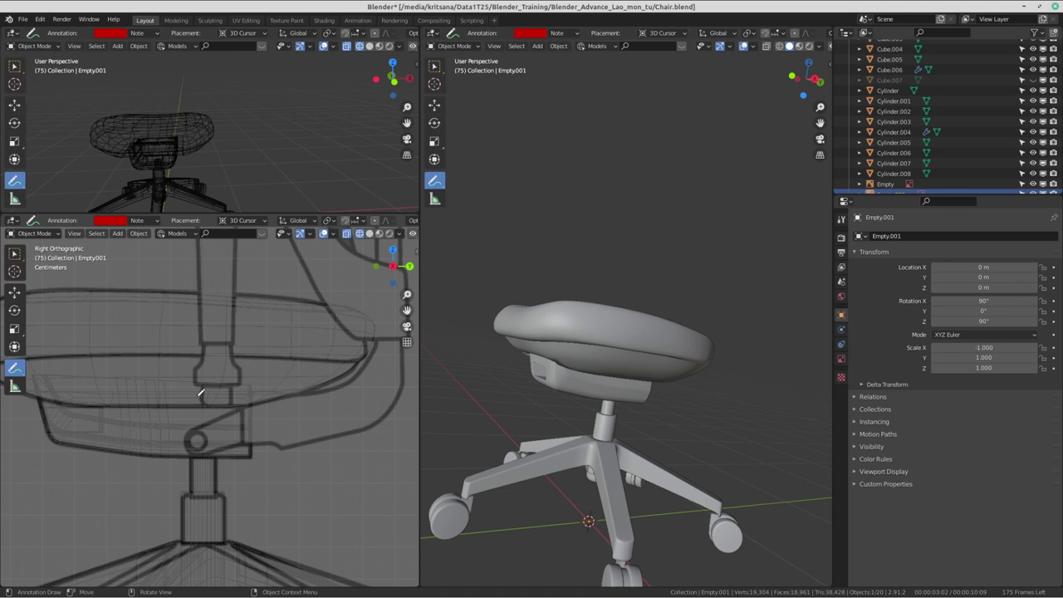
pyautogui.scroll(-3, 101, 357)
pyautogui.keyDown('ctrl'); pyautogui.scroll(-3, 102, 357); pyautogui.keyUp('ctrl')
pyautogui.scroll(3, 101, 357)
pyautogui.scroll(2, 102, 358)
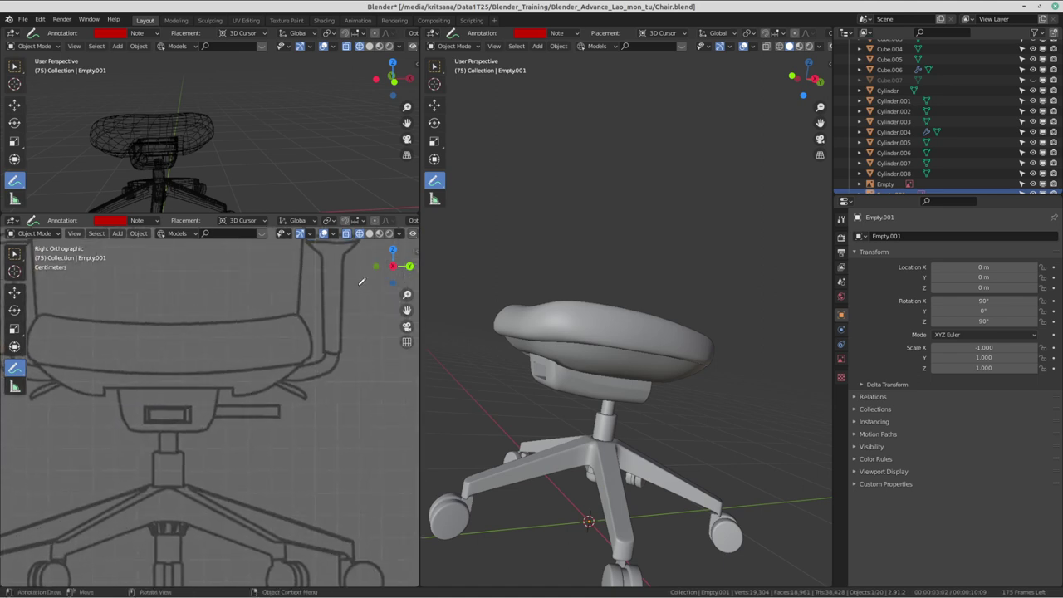
pyautogui.moveTo(361, 273)
pyautogui.keyDown('shift'); pyautogui.mouseDown(button='middle')
pyautogui.moveTo(316, 371)
pyautogui.moveTo(342, 378)
pyautogui.mouseUp(button='middle'); pyautogui.keyUp('shift')
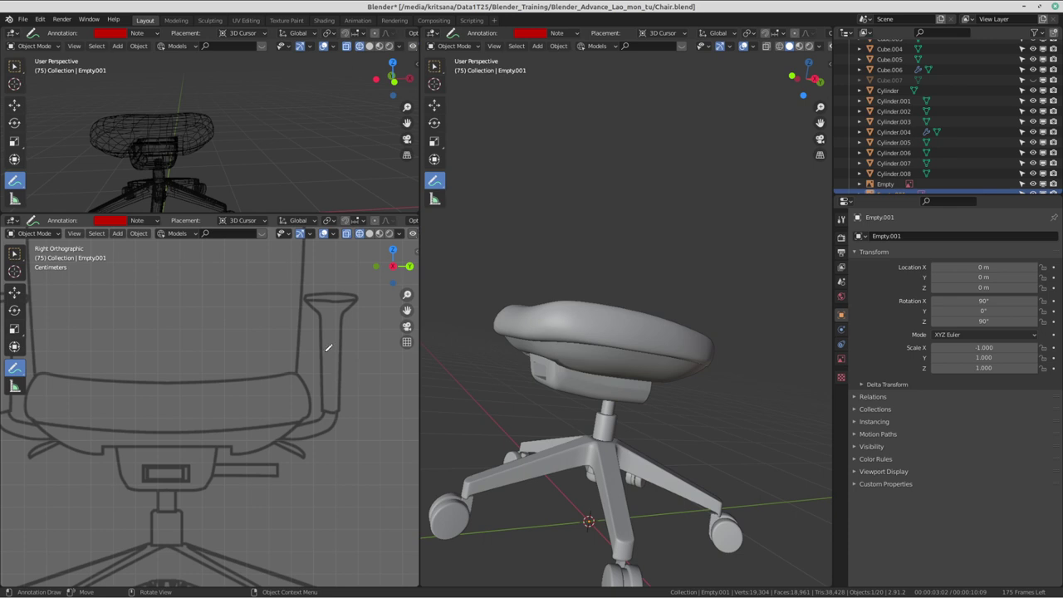
pyautogui.keyDown('shift'); pyautogui.moveTo(326, 347); pyautogui.dragTo(300, 372, button='middle'); pyautogui.keyUp('shift')
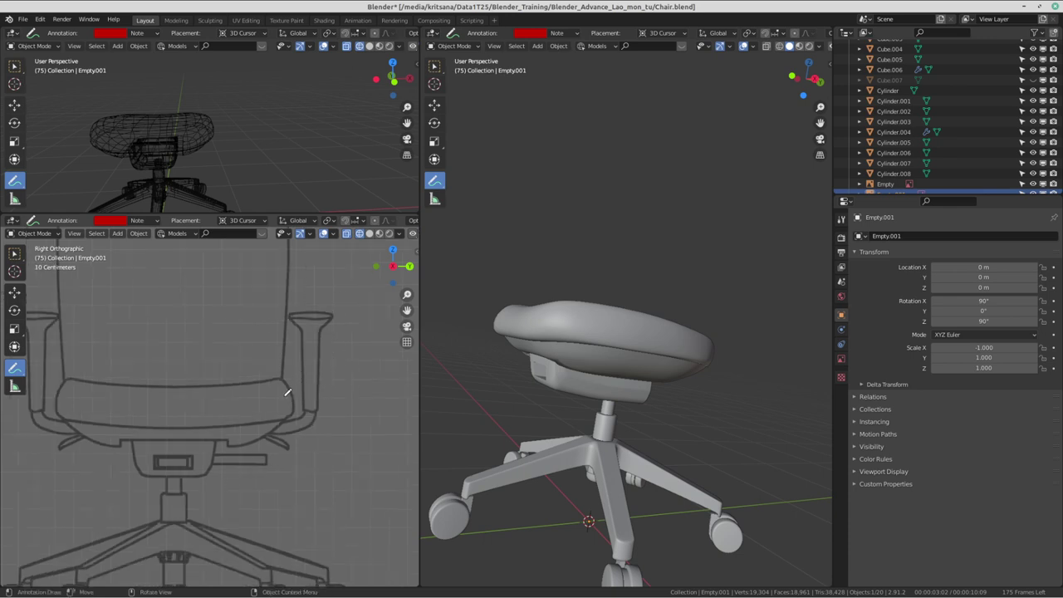
pyautogui.scroll(-1, 263, 348)
pyautogui.scroll(-2, 263, 348)
pyautogui.scroll(-2, 280, 340)
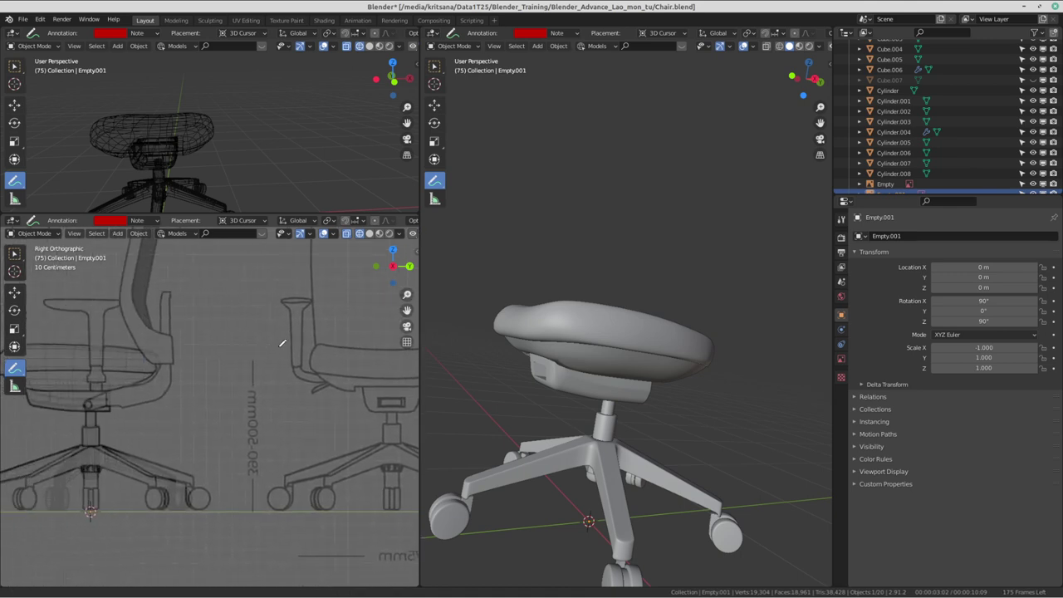
pyautogui.keyDown('shift'); pyautogui.moveTo(280, 360); pyautogui.dragTo(219, 361, button='middle'); pyautogui.keyUp('shift')
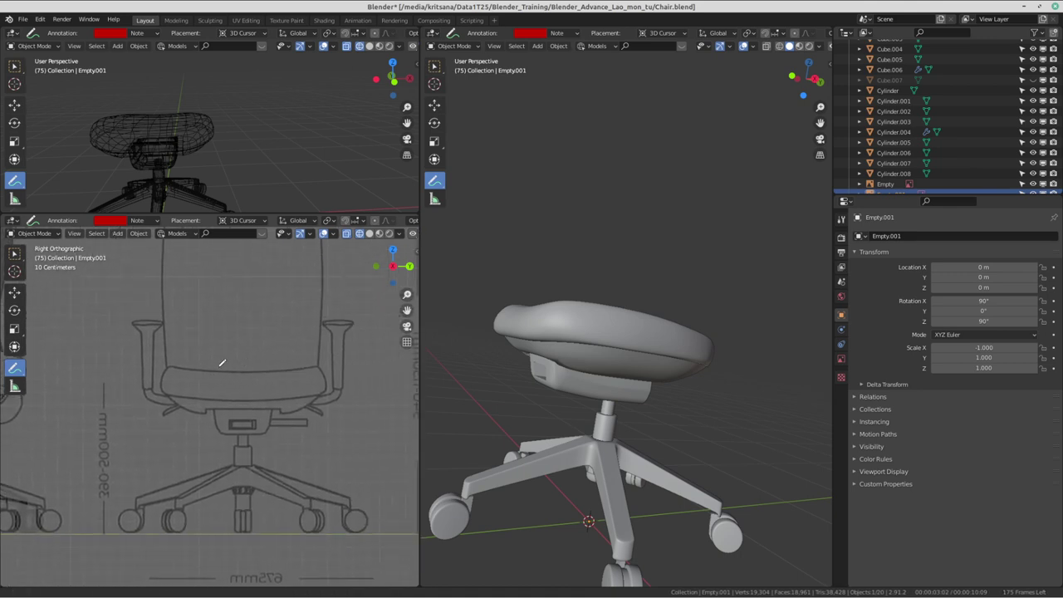
pyautogui.scroll(1, 269, 360)
pyautogui.scroll(1, 291, 322)
pyautogui.scroll(1, 324, 324)
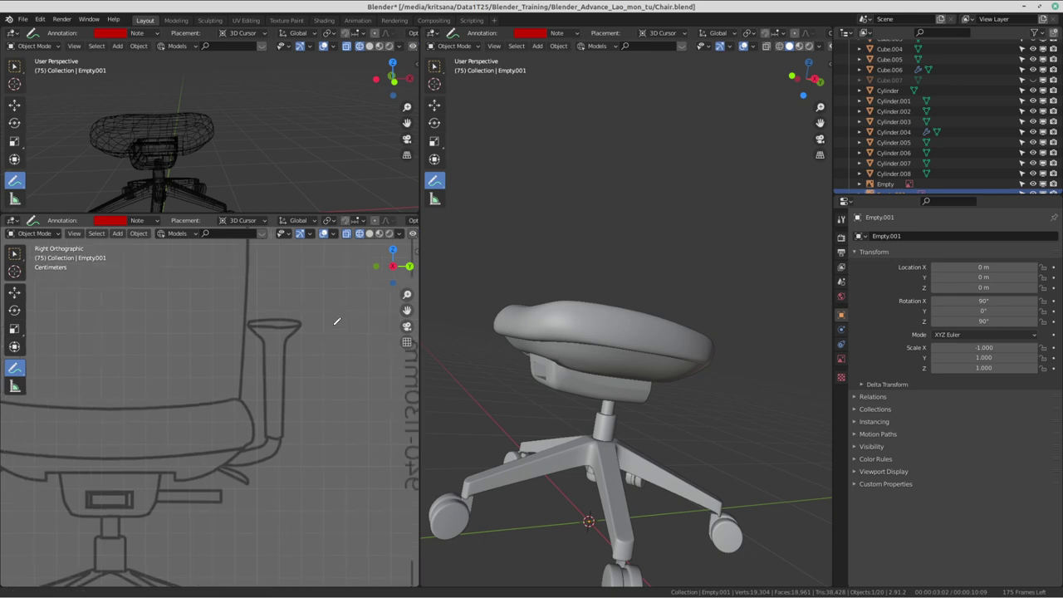
pyautogui.scroll(1, 332, 324)
pyautogui.moveTo(330, 328)
pyautogui.keyDown('shift'); pyautogui.mouseDown(button='middle')
pyautogui.moveTo(219, 318)
pyautogui.moveTo(318, 334)
pyautogui.moveTo(233, 337)
pyautogui.moveTo(337, 357)
pyautogui.moveTo(64, 352)
pyautogui.moveTo(309, 375)
pyautogui.moveTo(301, 381)
pyautogui.mouseUp(button='middle'); pyautogui.keyUp('shift')
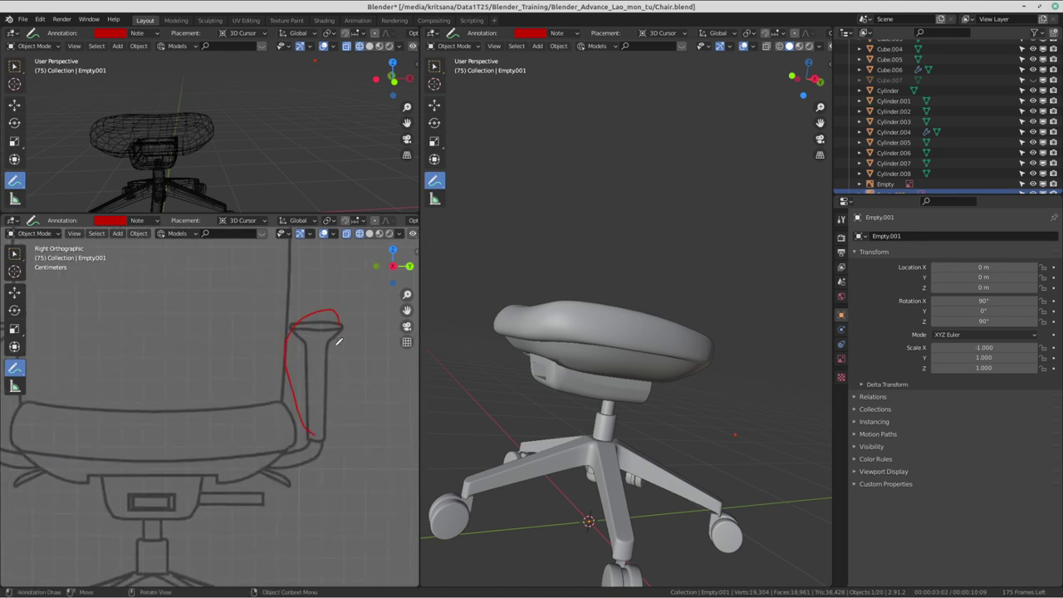
pyautogui.hotkey('ctrl', 'z')
pyautogui.moveTo(195, 407)
pyautogui.keyDown('shift'); pyautogui.mouseDown(button='middle')
pyautogui.moveTo(107, 379)
pyautogui.moveTo(264, 369)
pyautogui.moveTo(301, 434)
pyautogui.mouseUp(button='middle'); pyautogui.keyUp('shift')
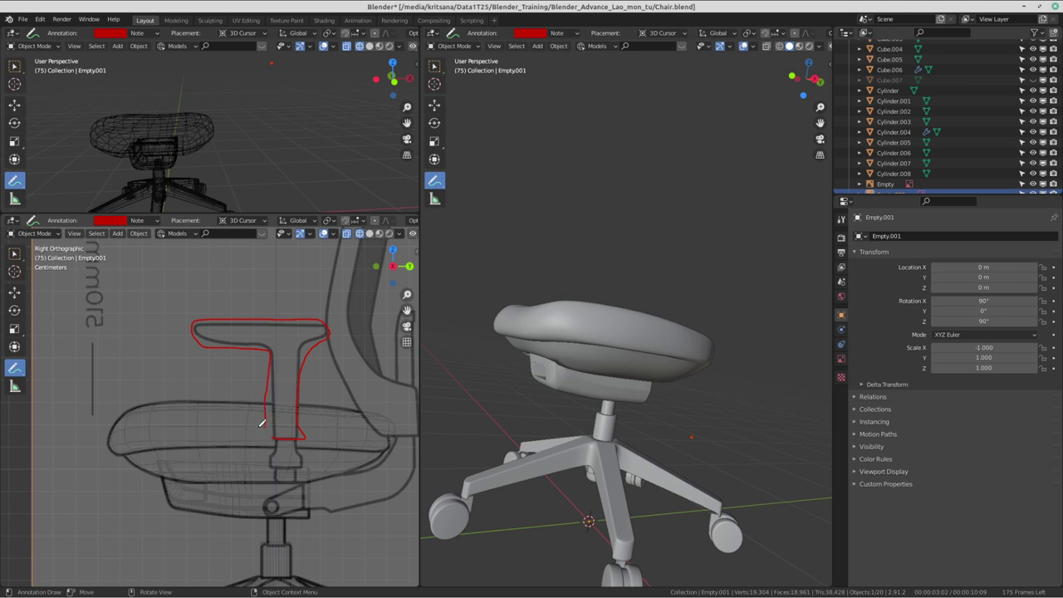
pyautogui.keyDown('shift'); pyautogui.moveTo(289, 444); pyautogui.dragTo(207, 411, button='middle'); pyautogui.keyUp('shift')
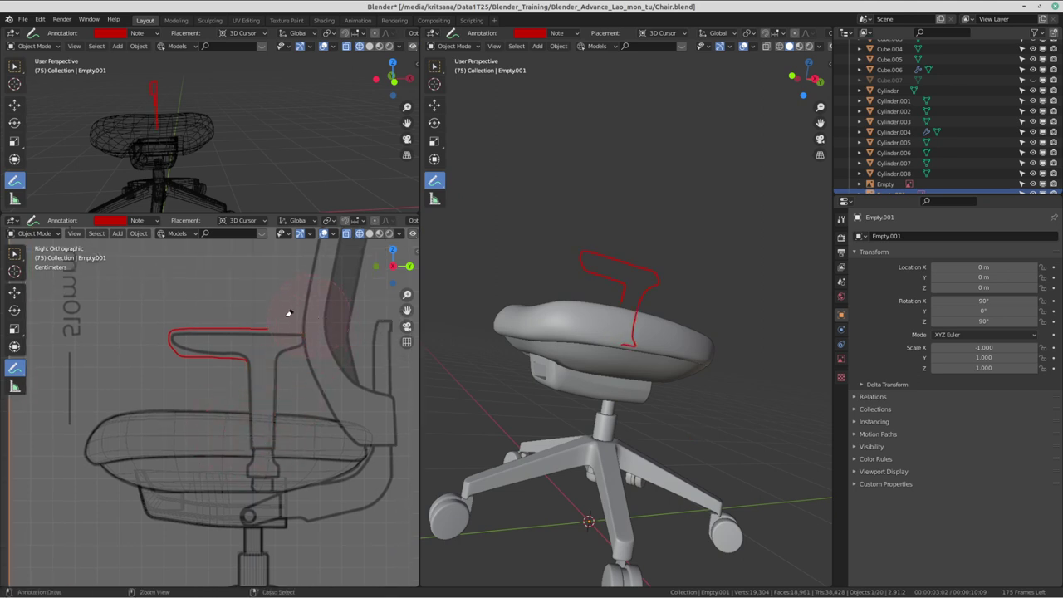
pyautogui.moveTo(289, 314)
pyautogui.keyDown('ctrl'); pyautogui.mouseDown()
pyautogui.moveTo(159, 361)
pyautogui.moveTo(241, 420)
pyautogui.mouseUp(); pyautogui.keyUp('ctrl')
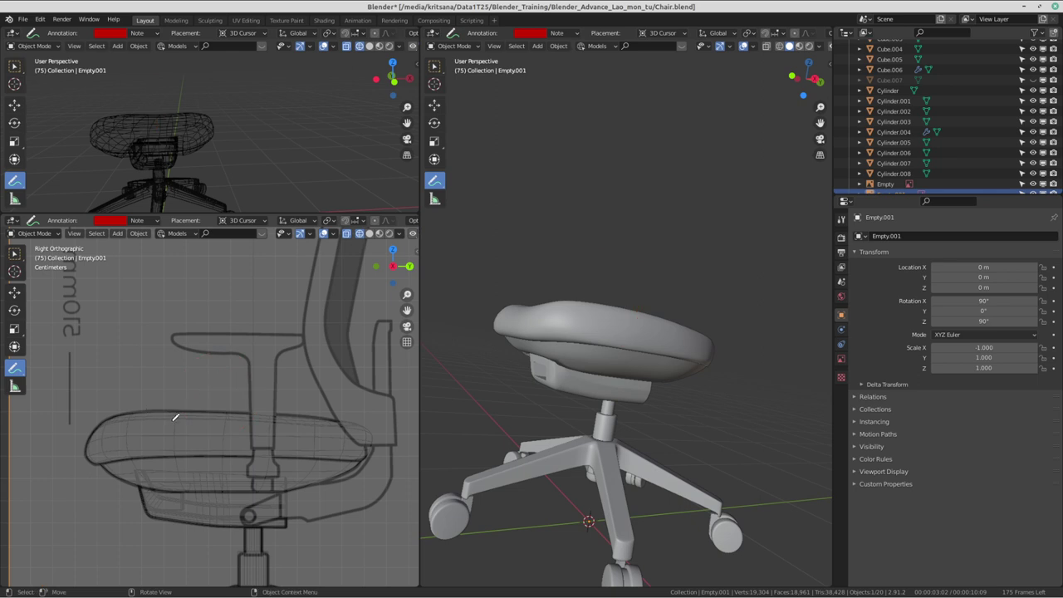
pyautogui.scroll(-3, 207, 456)
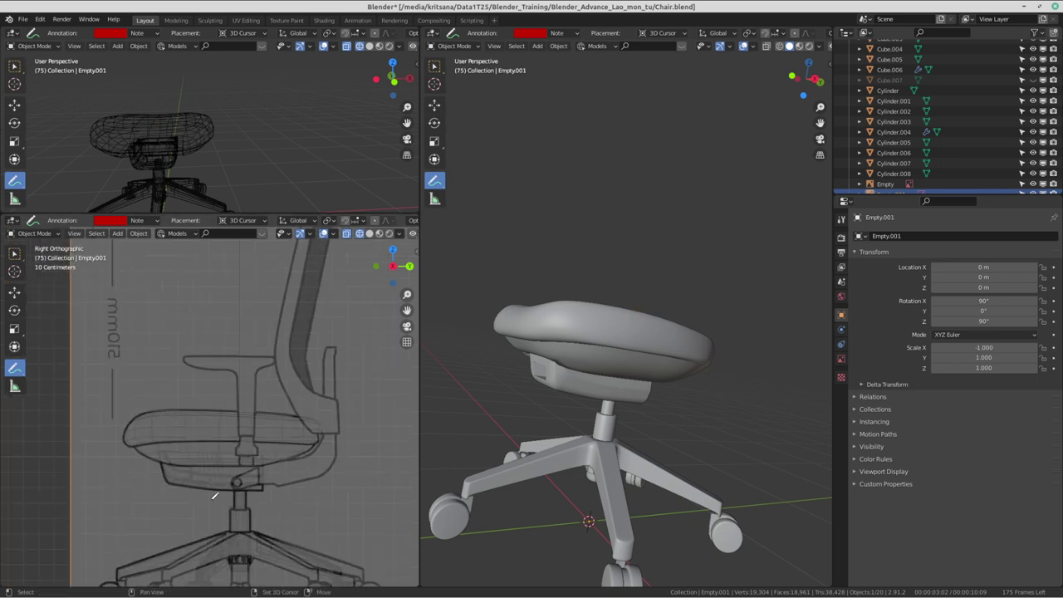
pyautogui.moveTo(374, 498)
pyautogui.keyDown('shift'); pyautogui.mouseDown(button='middle')
pyautogui.moveTo(226, 498)
pyautogui.moveTo(84, 449)
pyautogui.mouseUp(button='middle'); pyautogui.keyUp('shift')
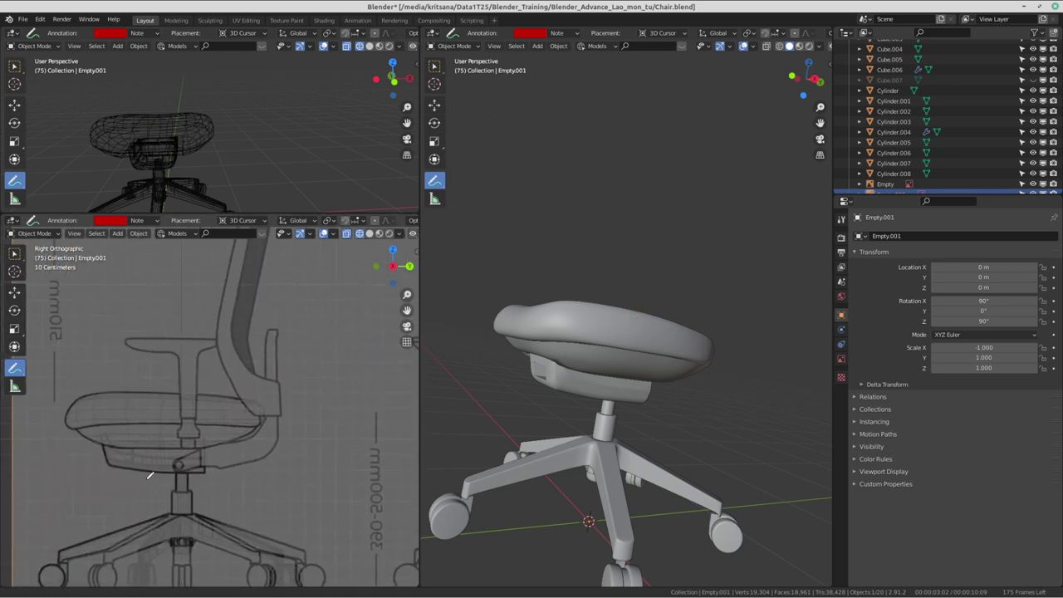
pyautogui.scroll(1, 178, 380)
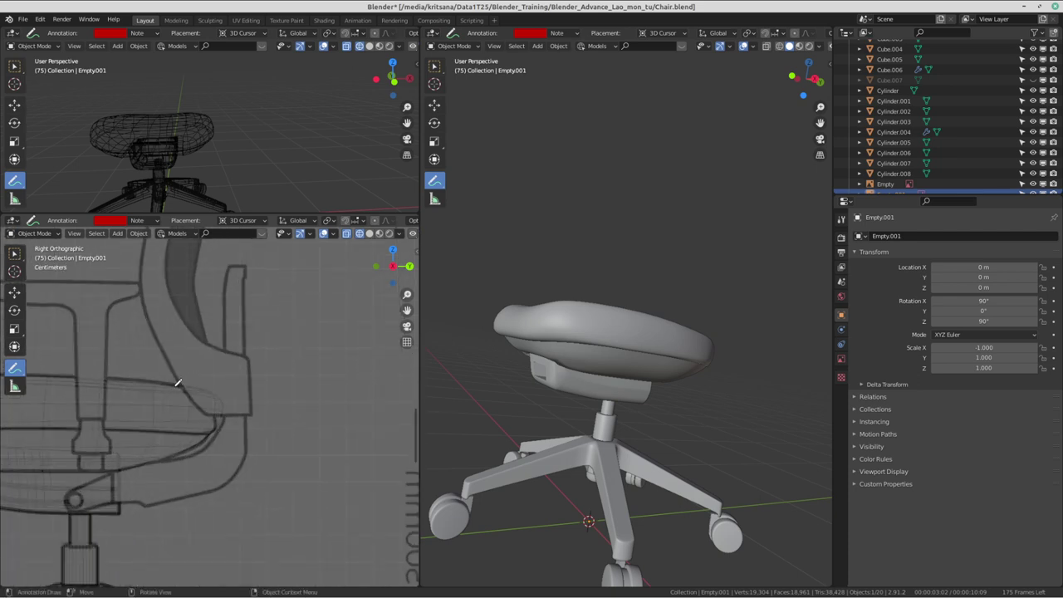
pyautogui.scroll(1, 250, 355)
pyautogui.scroll(1, 209, 379)
pyautogui.scroll(1, 204, 395)
pyautogui.moveTo(204, 395)
pyautogui.keyDown('shift'); pyautogui.mouseDown(button='middle')
pyautogui.moveTo(225, 391)
pyautogui.moveTo(232, 413)
pyautogui.mouseUp(button='middle'); pyautogui.keyUp('shift')
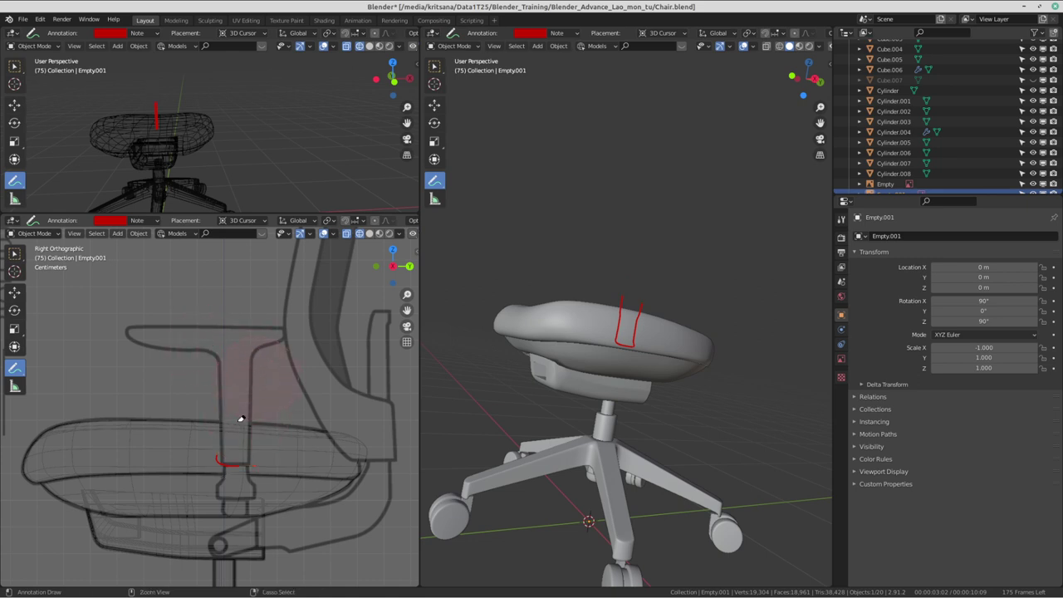
pyautogui.hotkey('ctrl', 'z')
pyautogui.moveTo(290, 403)
pyautogui.keyDown('shift'); pyautogui.mouseDown(button='middle')
pyautogui.moveTo(410, 397)
pyautogui.moveTo(254, 444)
pyautogui.mouseUp(button='middle'); pyautogui.keyUp('shift')
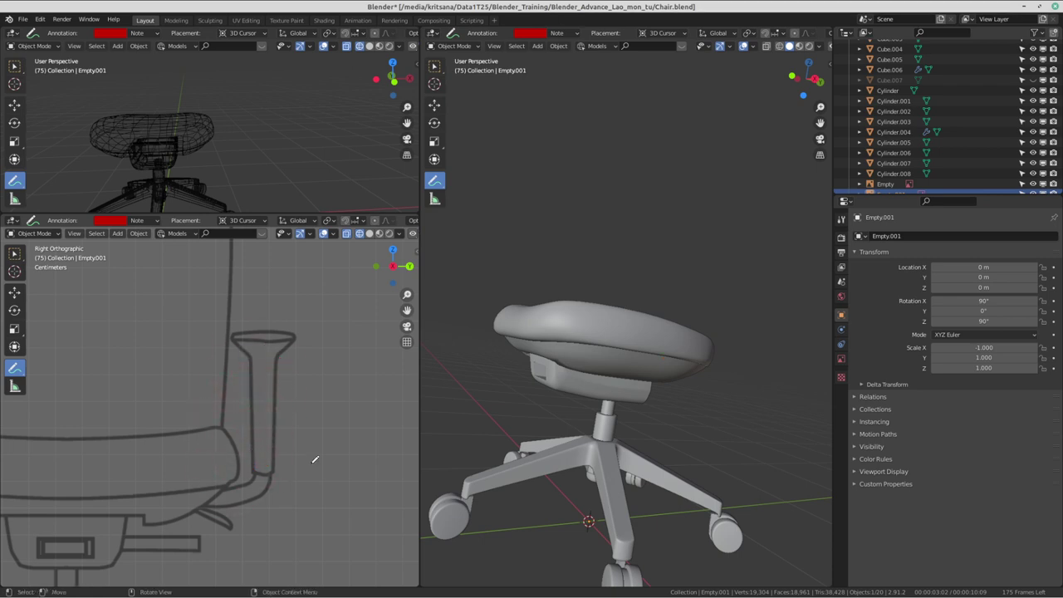
pyautogui.keyDown('ctrl'); pyautogui.scroll(2, 71, 330); pyautogui.keyUp('ctrl')
pyautogui.click(11, 254)
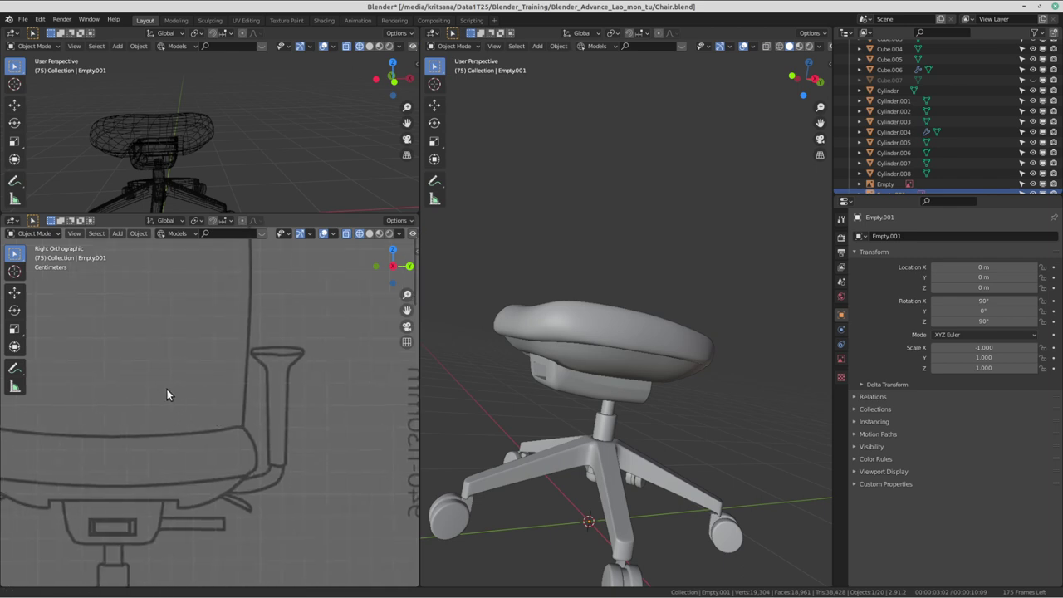
pyautogui.keyDown('ctrl'); pyautogui.scroll(-5, 125, 380); pyautogui.keyUp('ctrl')
pyautogui.keyDown('ctrl'); pyautogui.scroll(-2, 81, 371); pyautogui.keyUp('ctrl')
pyautogui.keyDown('ctrl'); pyautogui.scroll(-2, 329, 368); pyautogui.keyUp('ctrl')
pyautogui.keyDown('ctrl'); pyautogui.scroll(-2, 116, 367); pyautogui.keyUp('ctrl')
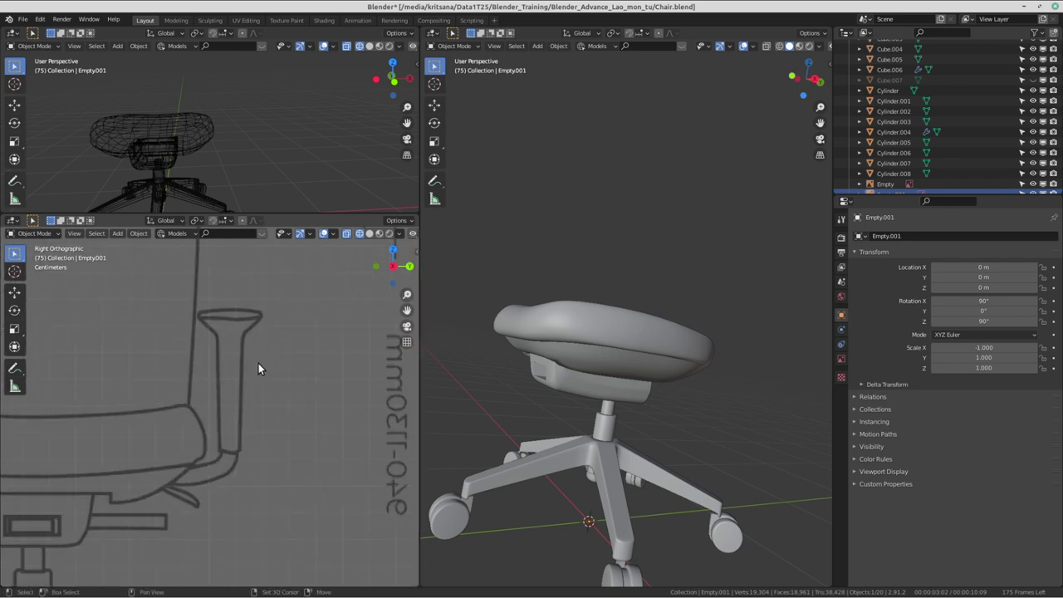
pyautogui.keyDown('ctrl'); pyautogui.scroll(-2, 259, 363); pyautogui.keyUp('ctrl')
pyautogui.scroll(2, 136, 378)
pyautogui.scroll(2, 249, 349)
pyautogui.scroll(-3, 595, 330)
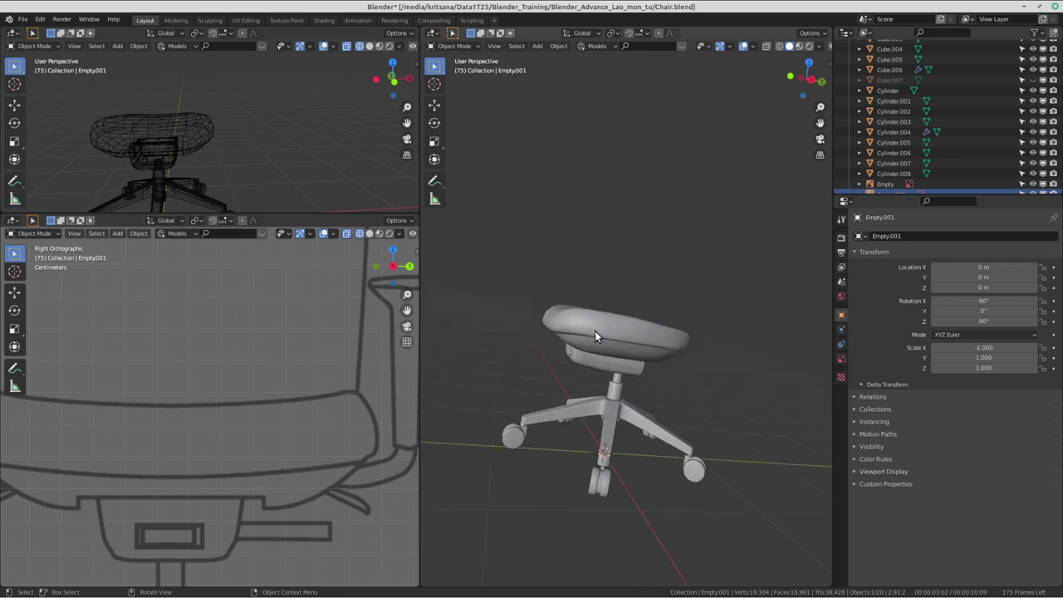
pyautogui.click(631, 353)
pyautogui.scroll(2, 615, 390)
pyautogui.scroll(2, 665, 390)
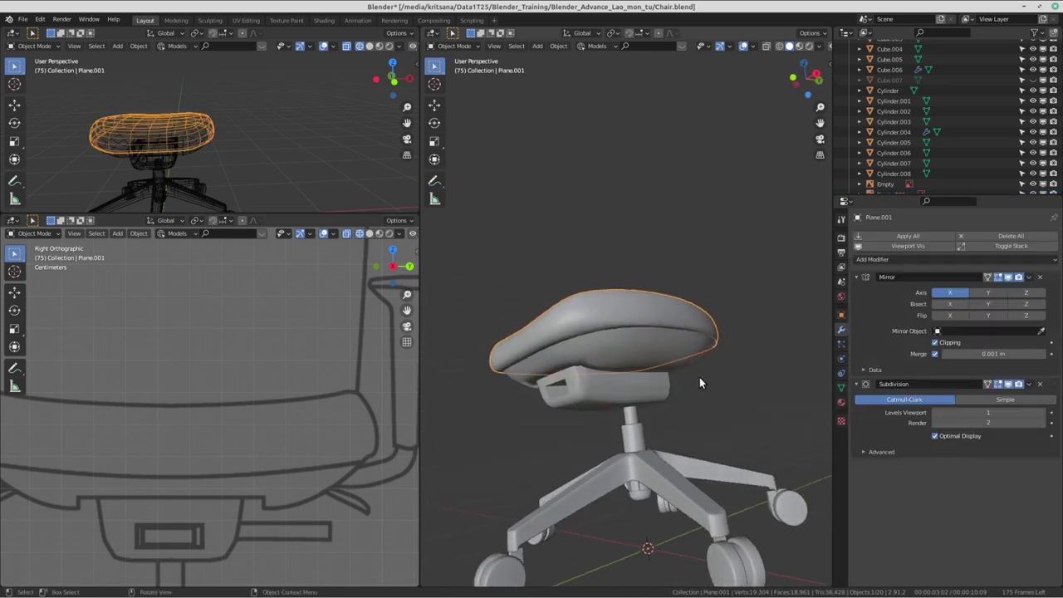
pyautogui.click(661, 350)
pyautogui.moveTo(660, 350); pyautogui.dragTo(667, 318, button='middle')
pyautogui.press('g')
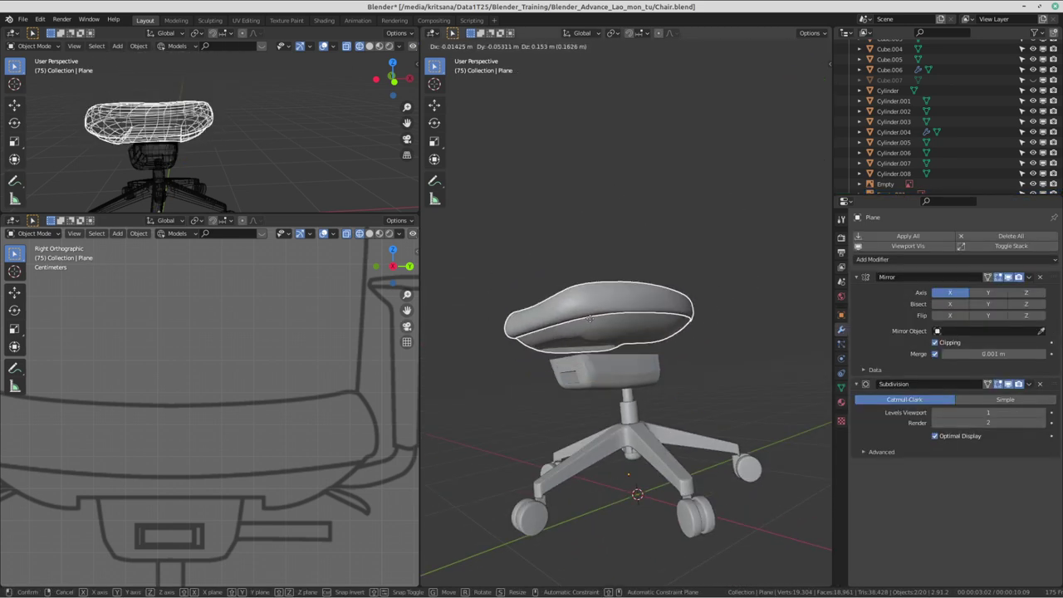
pyautogui.rightClick(656, 316)
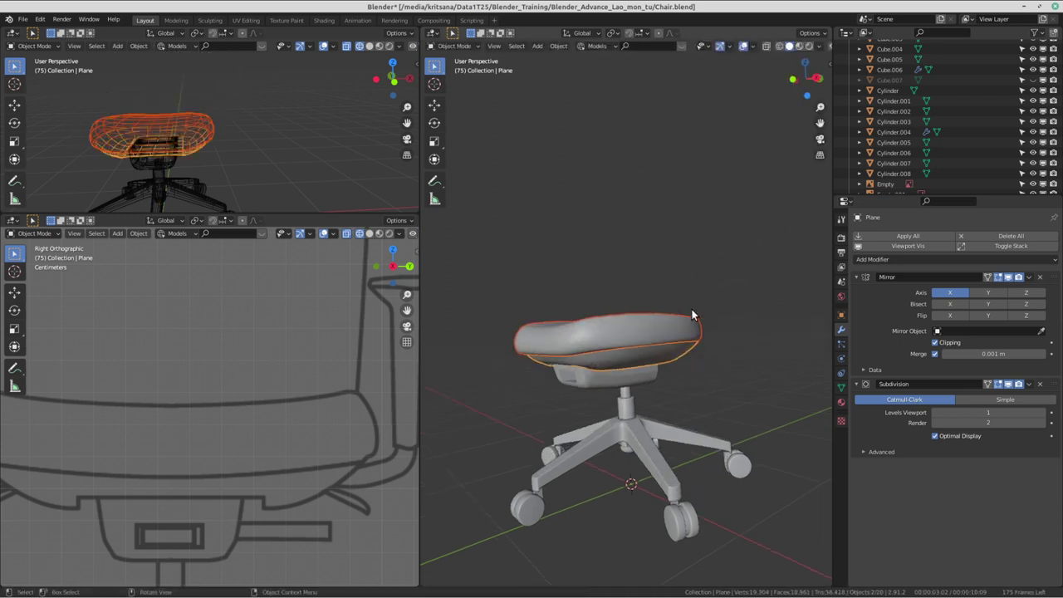
pyautogui.scroll(2, 578, 307)
pyautogui.press('g')
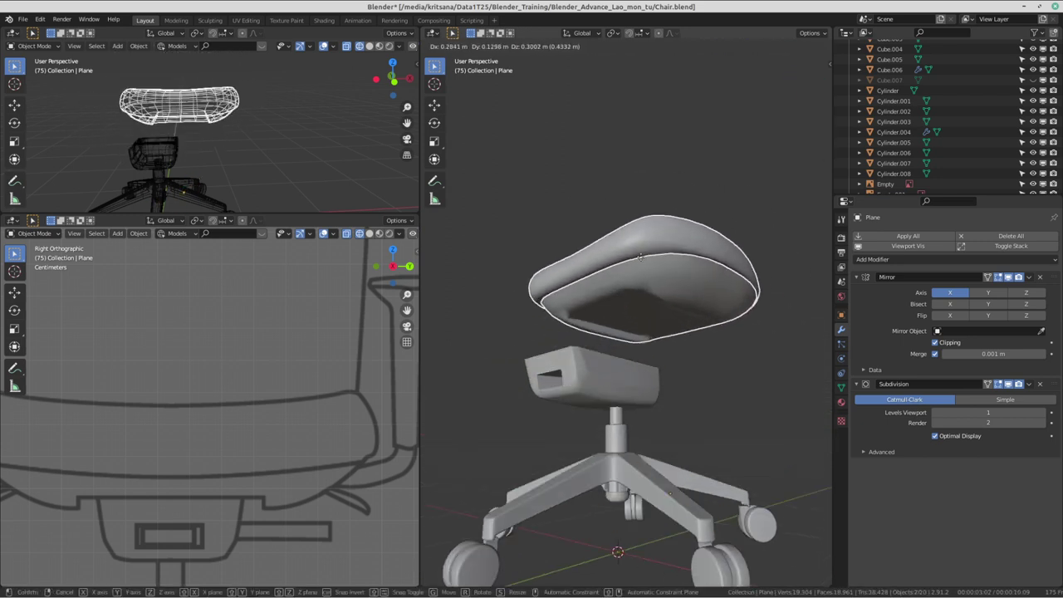
pyautogui.rightClick(640, 261)
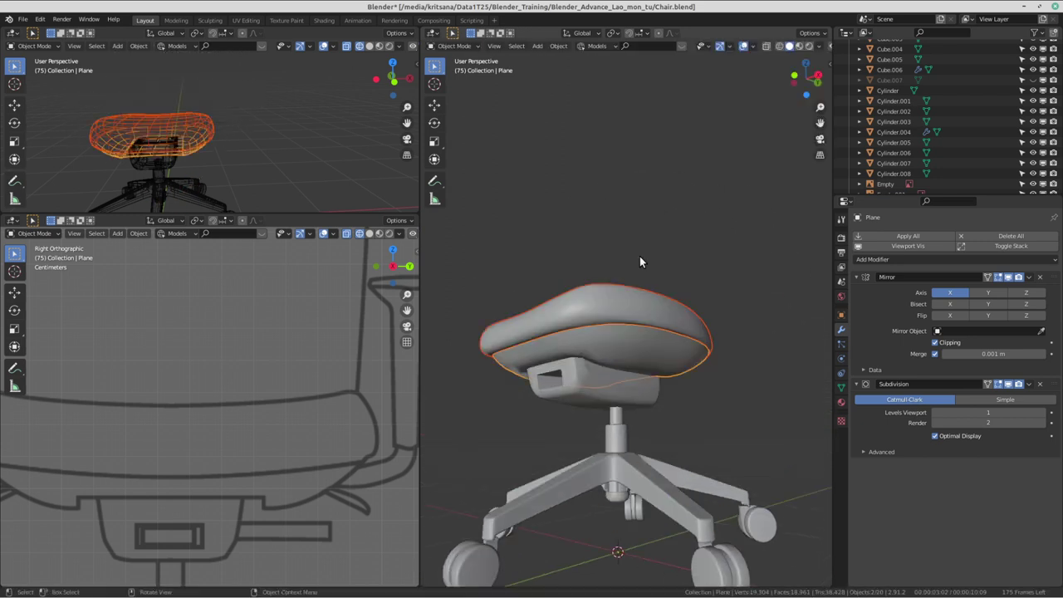
pyautogui.moveTo(640, 262)
pyautogui.mouseDown(button='middle')
pyautogui.moveTo(624, 304)
pyautogui.moveTo(693, 291)
pyautogui.moveTo(647, 332)
pyautogui.moveTo(629, 326)
pyautogui.moveTo(660, 277)
pyautogui.mouseUp(button='middle')
pyautogui.click(679, 205)
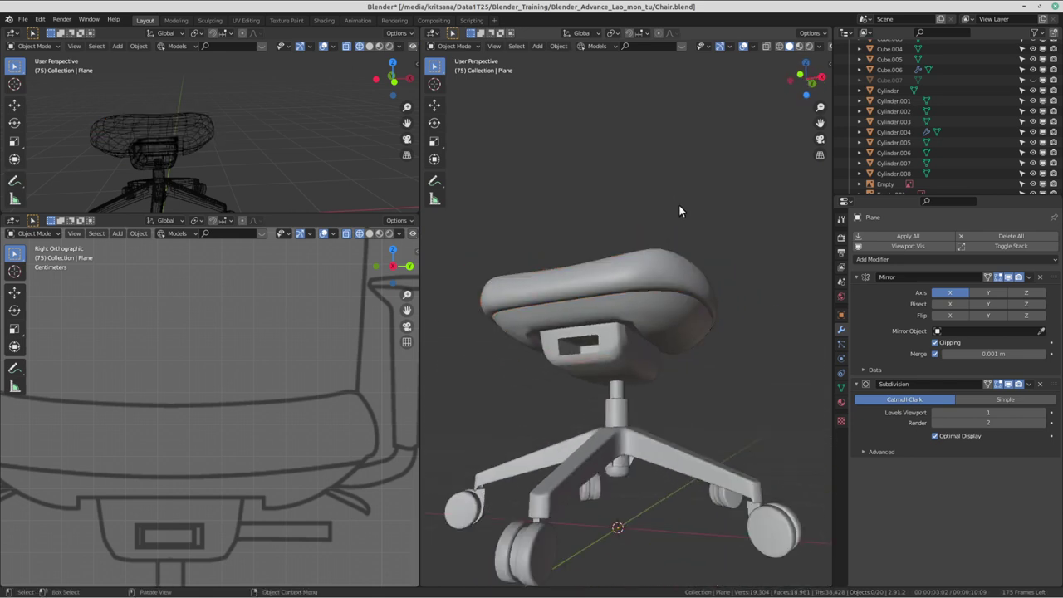
pyautogui.click(672, 280)
pyautogui.press('g')
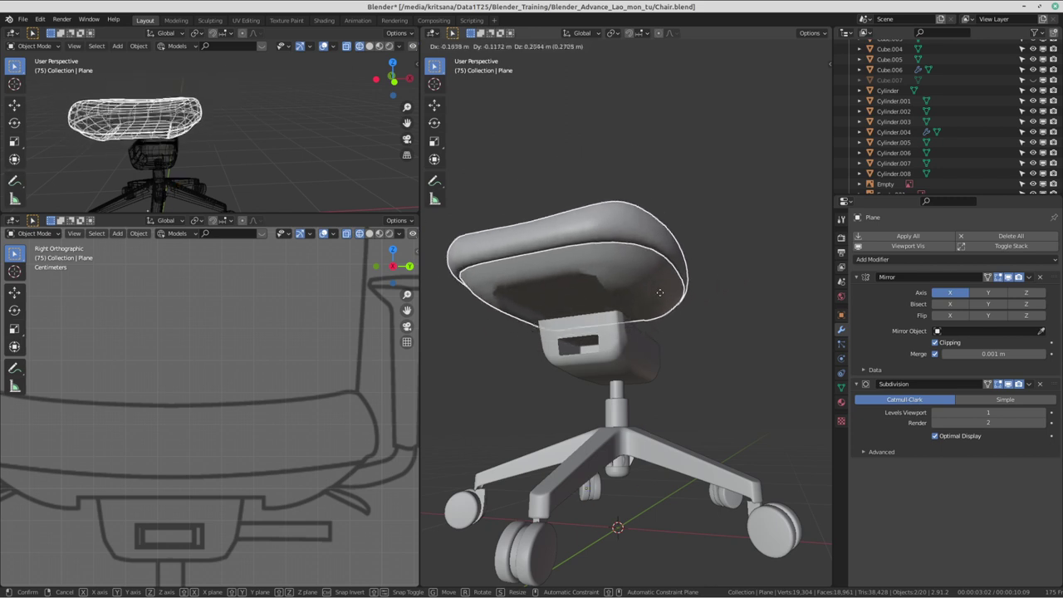
pyautogui.press('Escape')
pyautogui.press('g')
pyautogui.press('Escape')
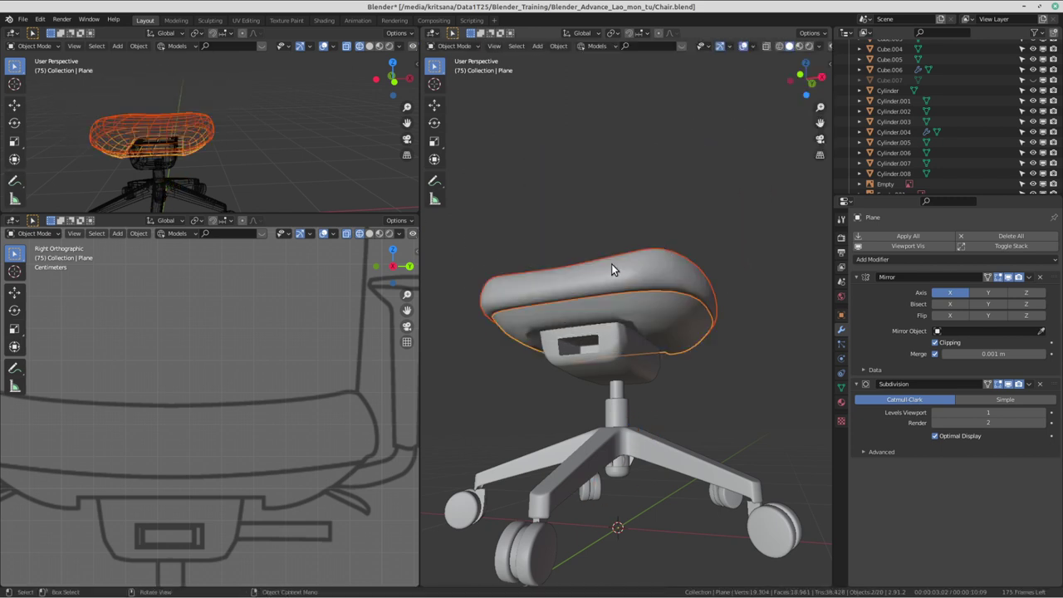
pyautogui.scroll(2, 344, 334)
pyautogui.scroll(2, 308, 345)
pyautogui.scroll(2, 208, 336)
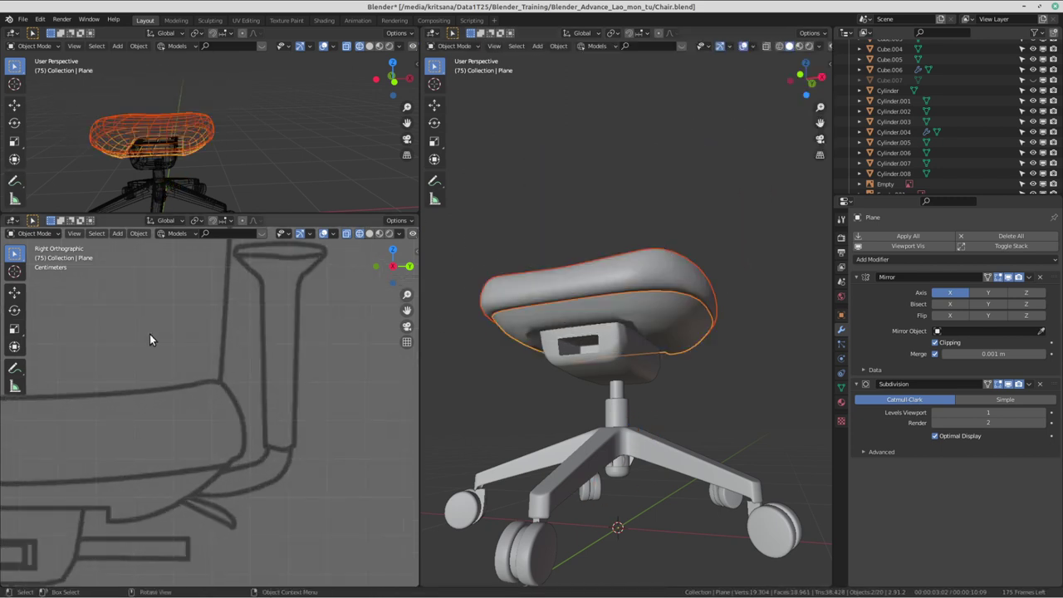
# - Erase the red annotation strokes over the armrest post and return to Select Box
pyautogui.click(13, 366)
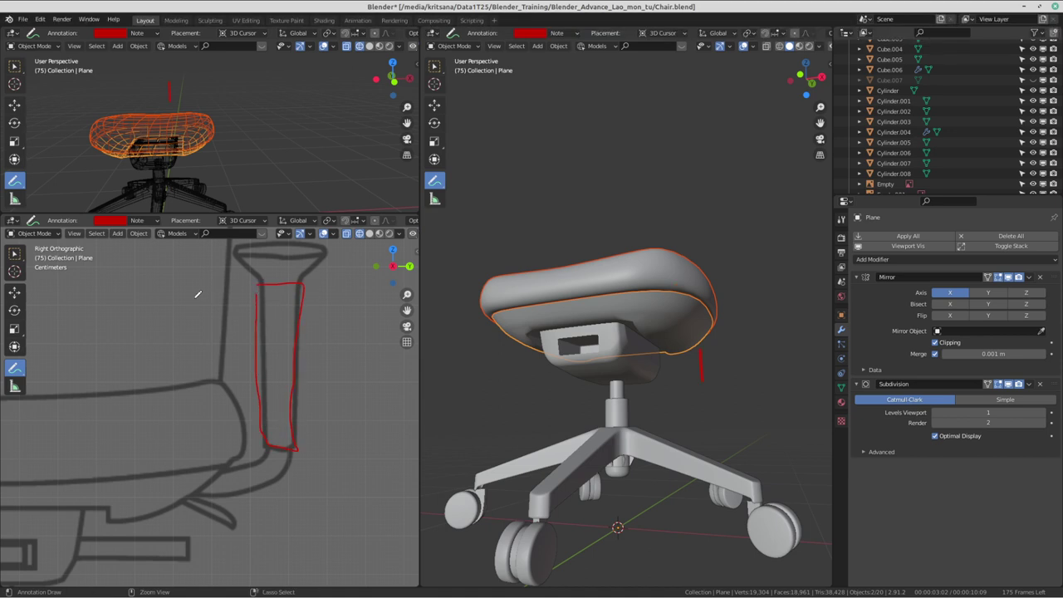
pyautogui.keyDown('ctrl'); pyautogui.moveTo(198, 294); pyautogui.dragTo(266, 498); pyautogui.keyUp('ctrl')
pyautogui.keyDown('shift'); pyautogui.moveTo(120, 330); pyautogui.dragTo(147, 335, button='middle'); pyautogui.keyUp('shift')
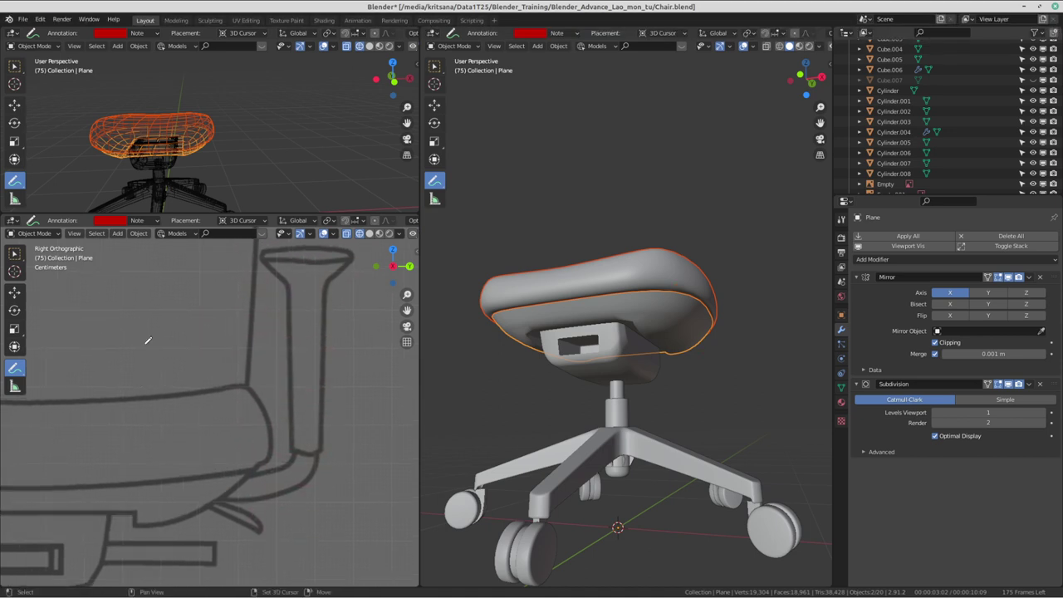
pyautogui.click(12, 256)
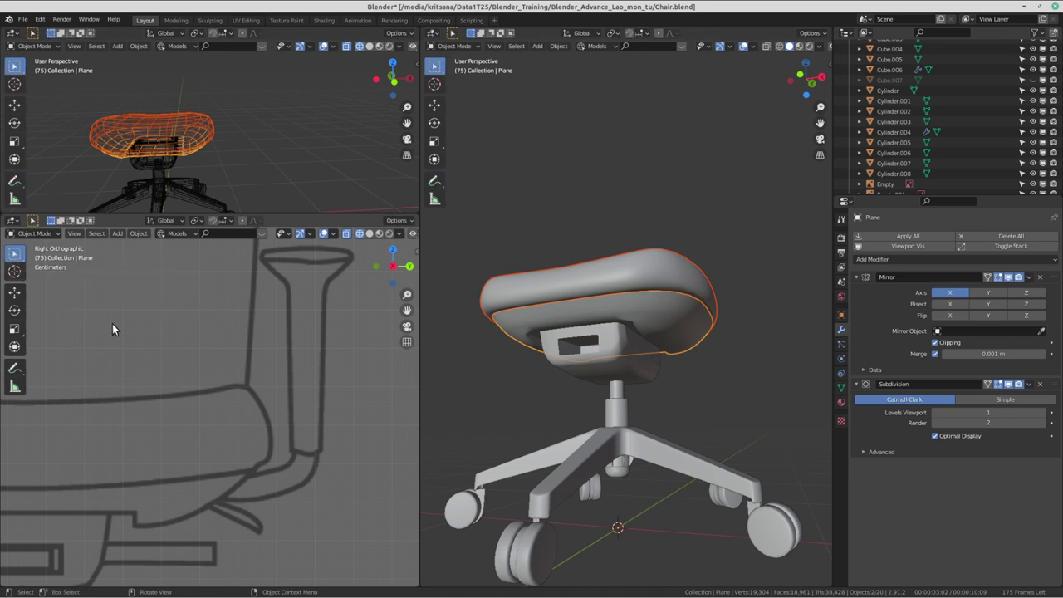
# - Zoom out so the seat aligns with the side blueprint beside the front drawing
pyautogui.scroll(-1, 276, 367)
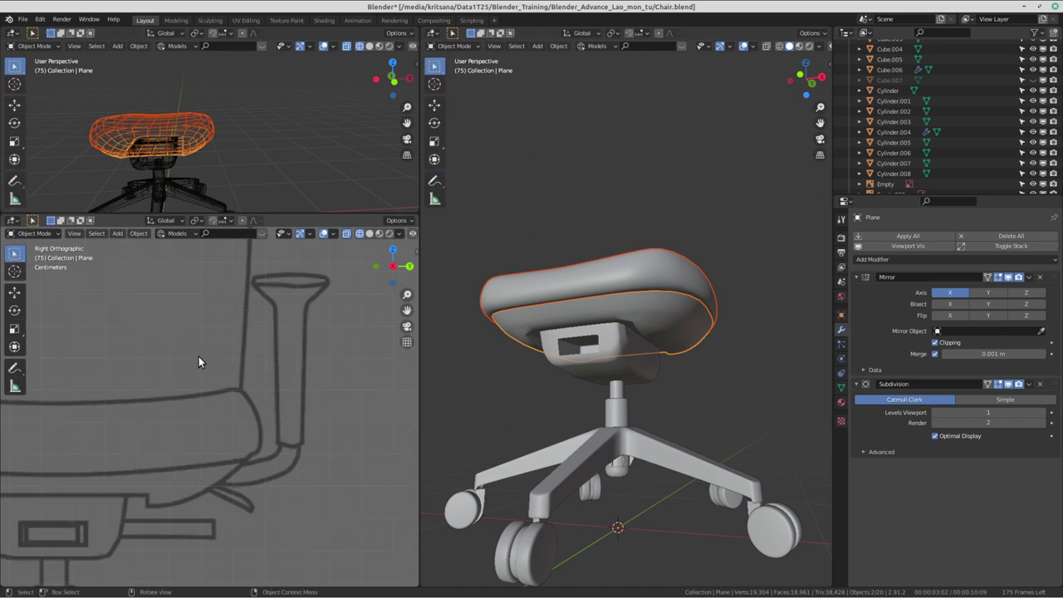
pyautogui.scroll(-2, 191, 391)
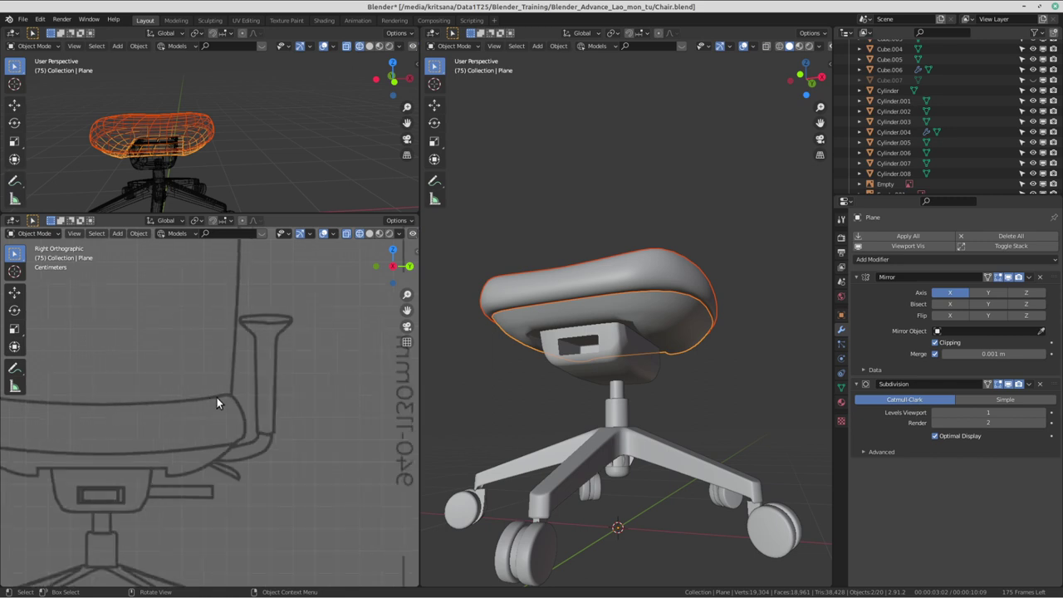
pyautogui.scroll(-1, 217, 397)
pyautogui.scroll(-2, 274, 374)
pyautogui.scroll(-1, 635, 345)
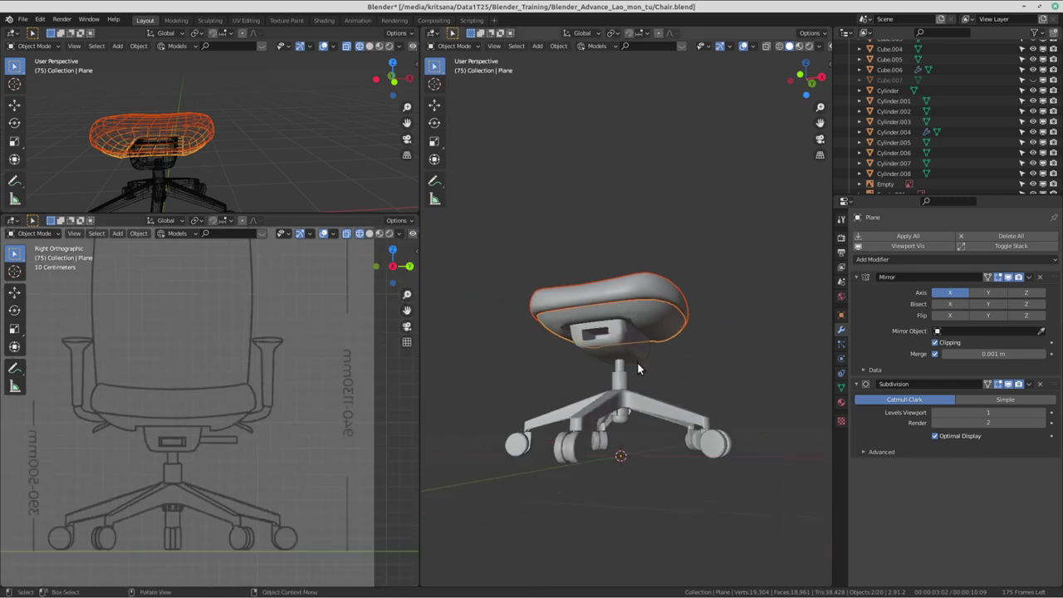
pyautogui.moveTo(637, 362)
pyautogui.mouseDown(button='middle')
pyautogui.moveTo(609, 435)
pyautogui.moveTo(740, 402)
pyautogui.moveTo(722, 374)
pyautogui.moveTo(651, 397)
pyautogui.mouseUp(button='middle')
pyautogui.scroll(2, 722, 375)
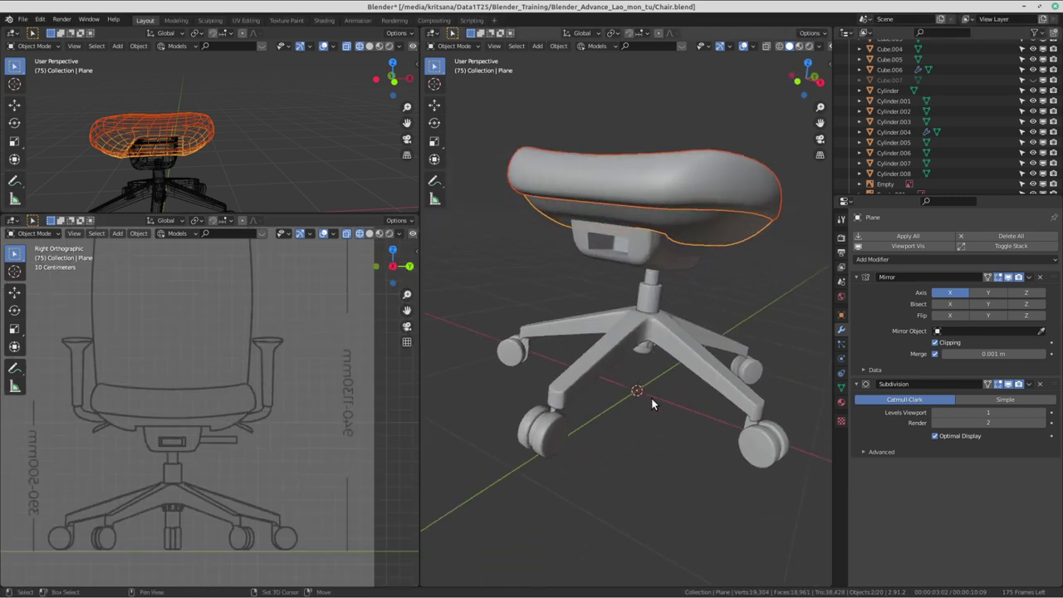
pyautogui.scroll(-1, 270, 410)
pyautogui.scroll(-1, 271, 410)
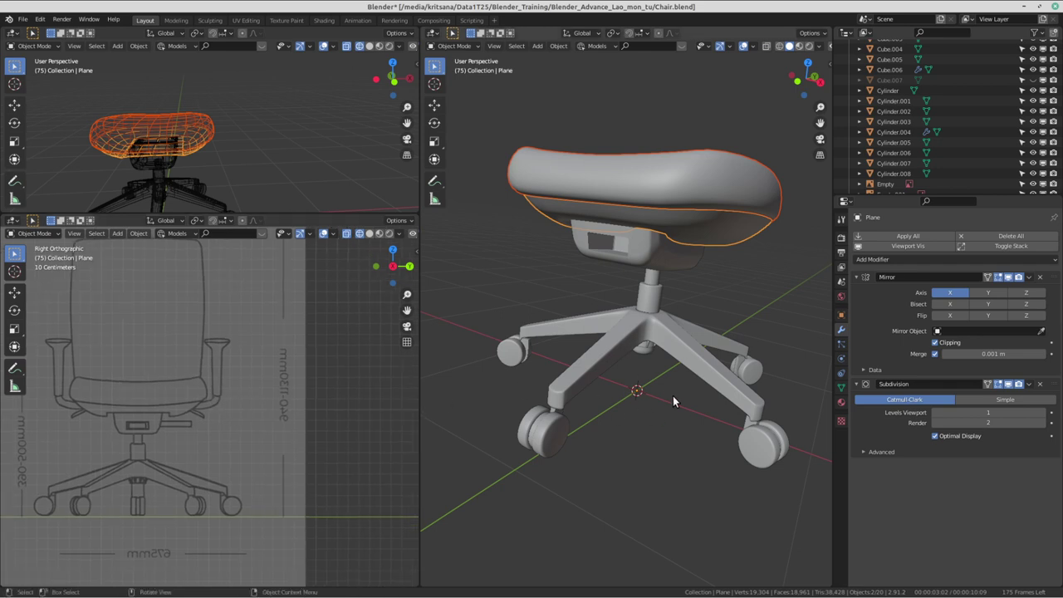
pyautogui.scroll(-1, 209, 434)
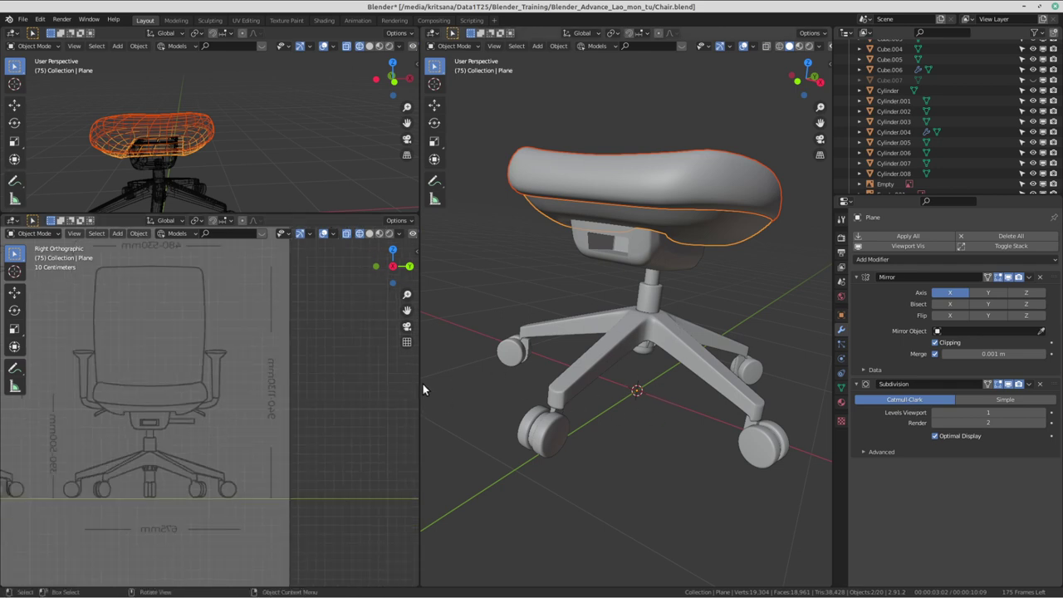
pyautogui.scroll(-3, 279, 375)
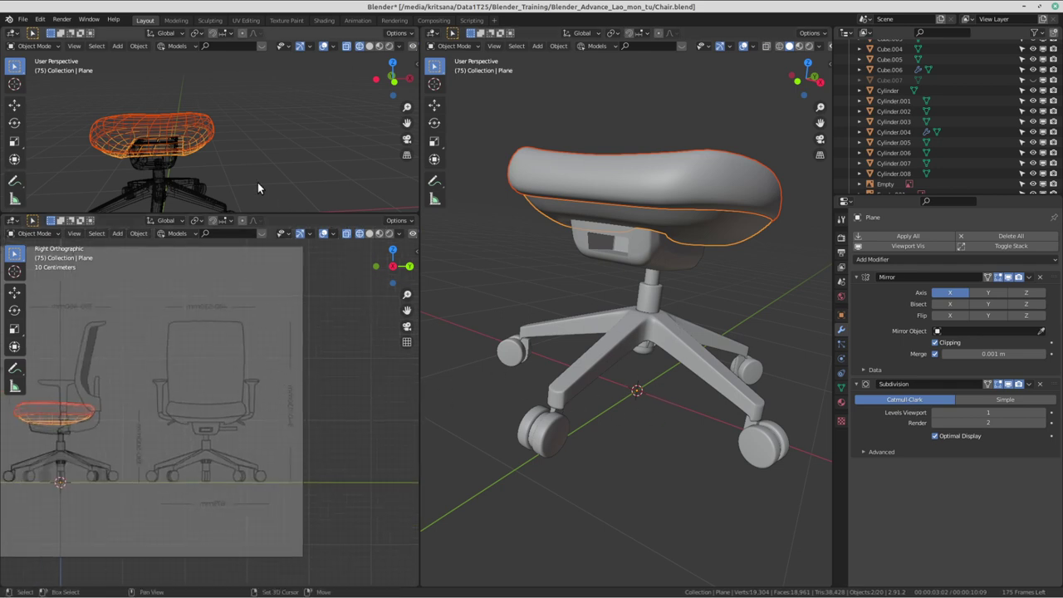
# - Switch the top-left view to Front Orthographic (Numpad 1) and zoom in on the seat
pyautogui.press('KP_1')
pyautogui.scroll(3, 229, 153)
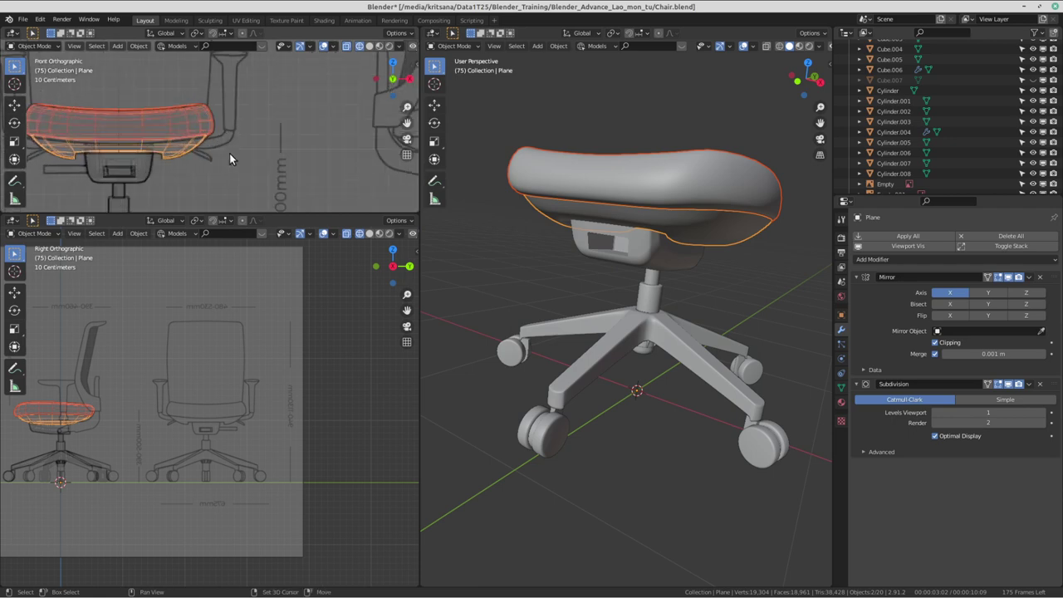
pyautogui.scroll(1, 277, 141)
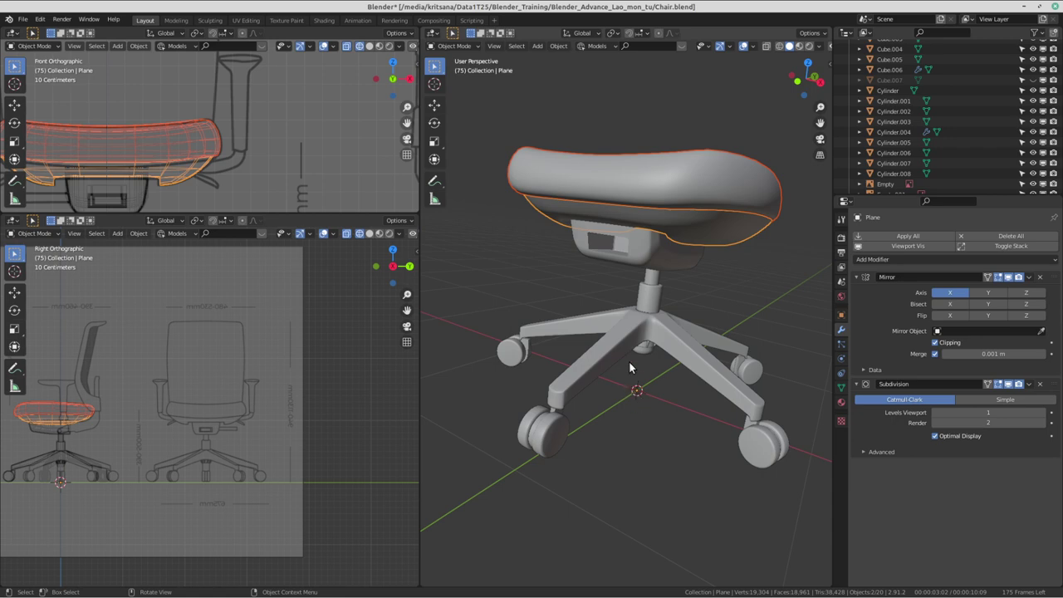
pyautogui.scroll(1, 186, 399)
pyautogui.scroll(1, 302, 363)
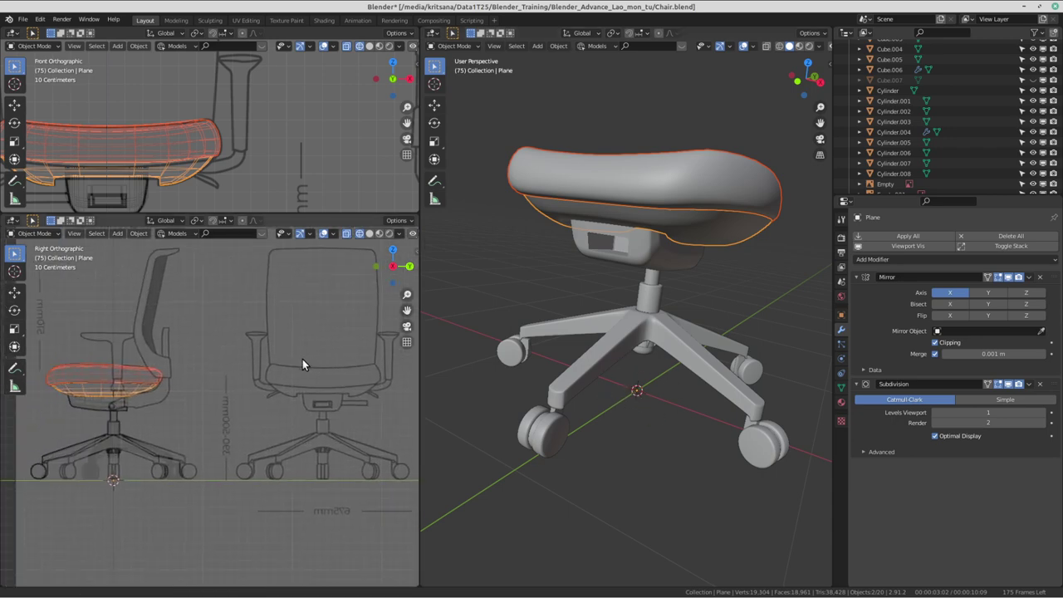
pyautogui.scroll(-1, 210, 193)
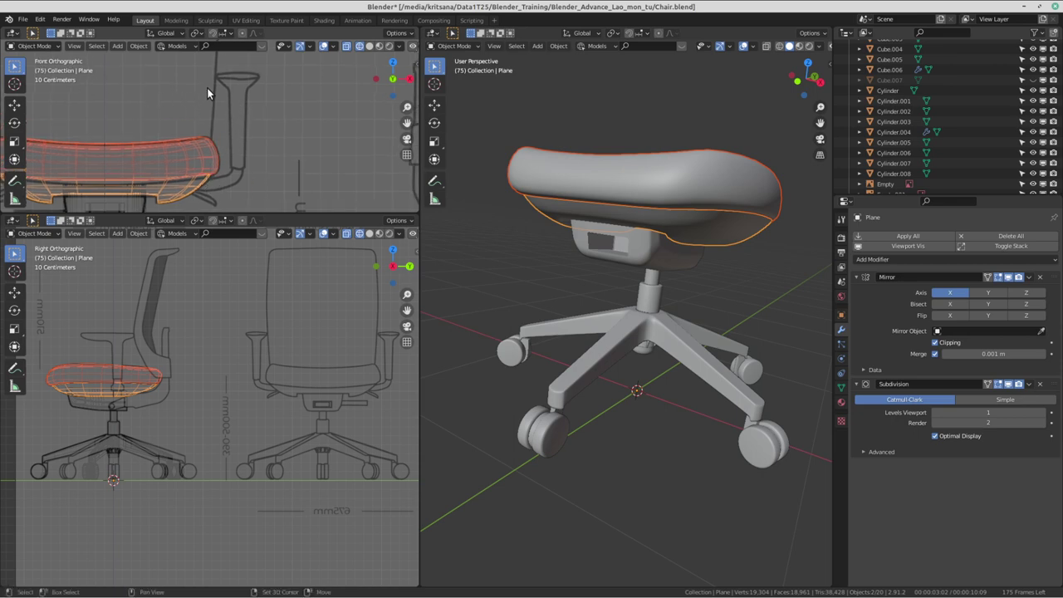
# - Place the 3D cursor on the armrest post in Front and Right views, then go to Discord
pyautogui.keyDown('shift'); pyautogui.rightClick(237, 107); pyautogui.keyUp('shift')
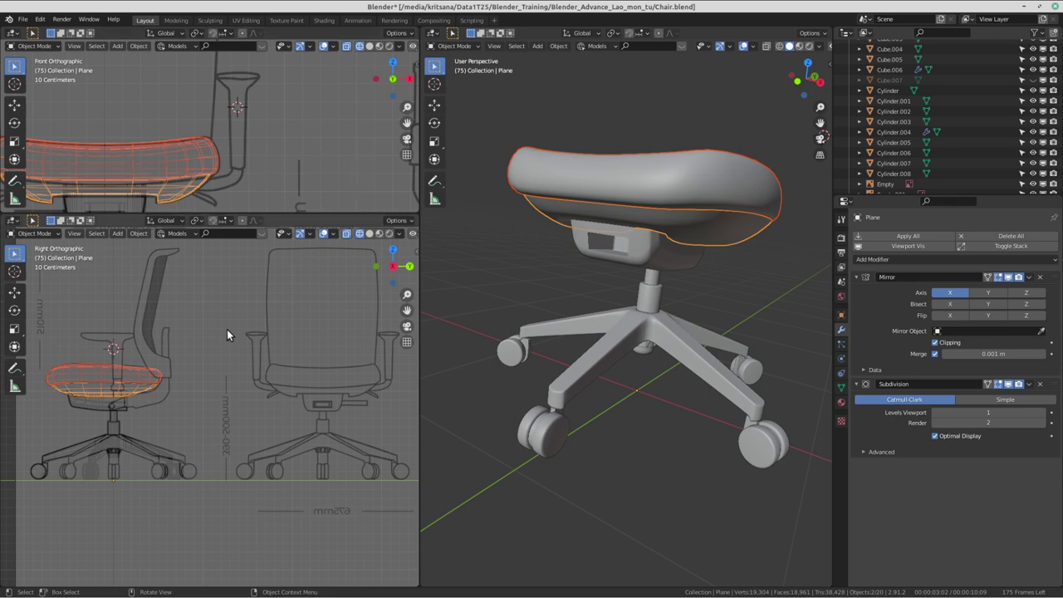
pyautogui.scroll(2, 227, 329)
pyautogui.scroll(2, 274, 337)
pyautogui.scroll(1, 232, 360)
pyautogui.scroll(-1, 254, 307)
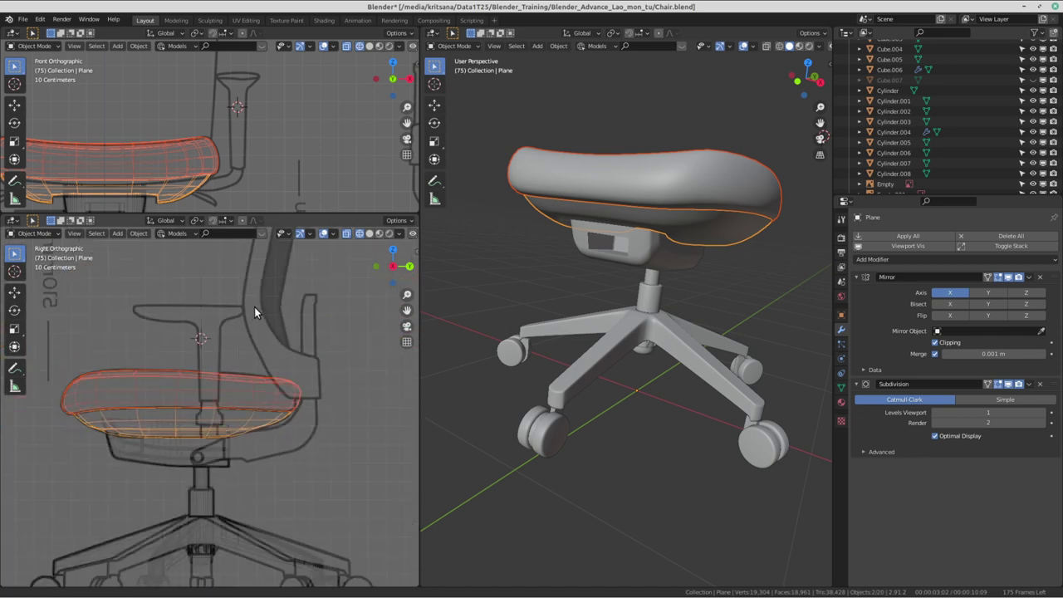
pyautogui.keyDown('shift'); pyautogui.scroll(2, 254, 307); pyautogui.keyUp('shift')
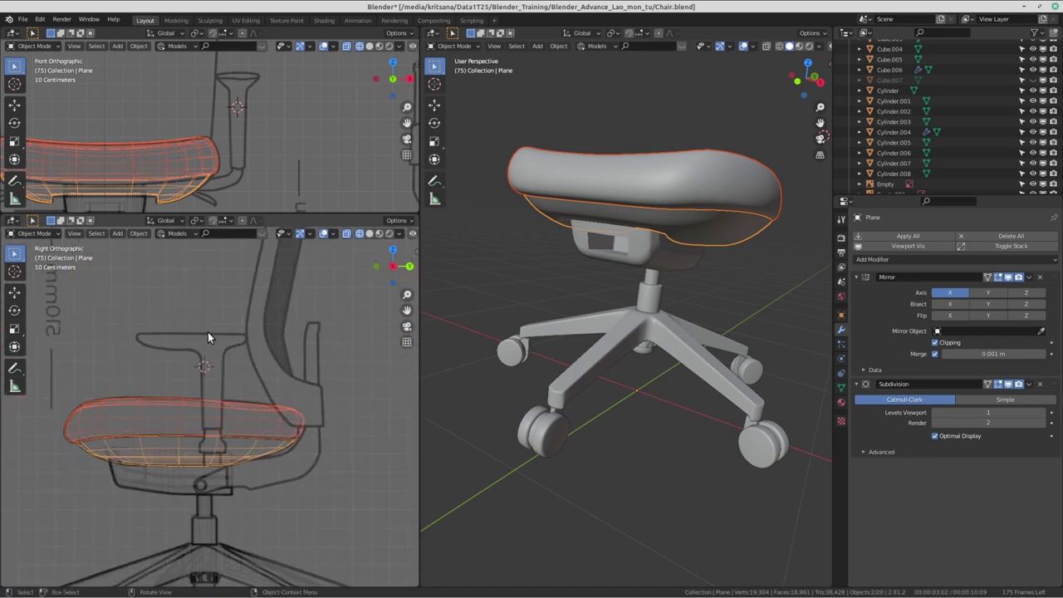
pyautogui.scroll(1, 226, 385)
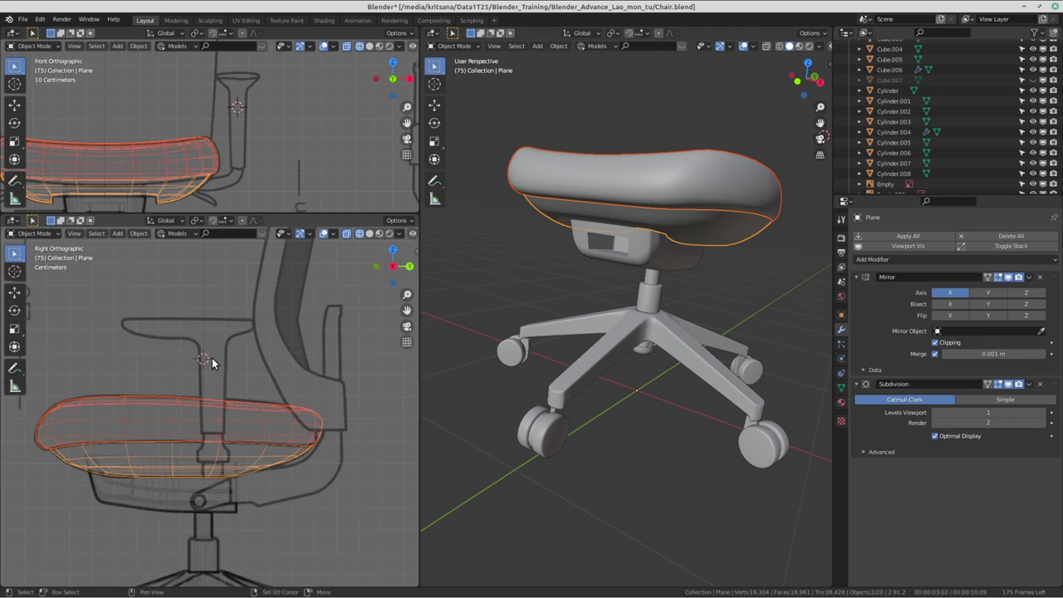
pyautogui.keyDown('shift'); pyautogui.rightClick(212, 359); pyautogui.keyUp('shift')
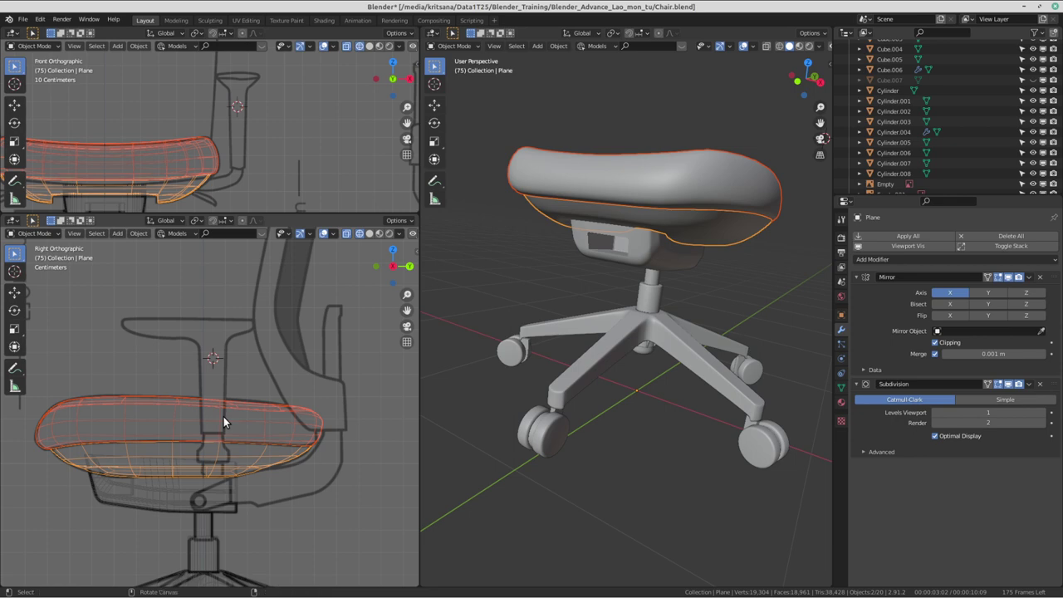
pyautogui.hotkey('ctrl', 'alt', 'Left')
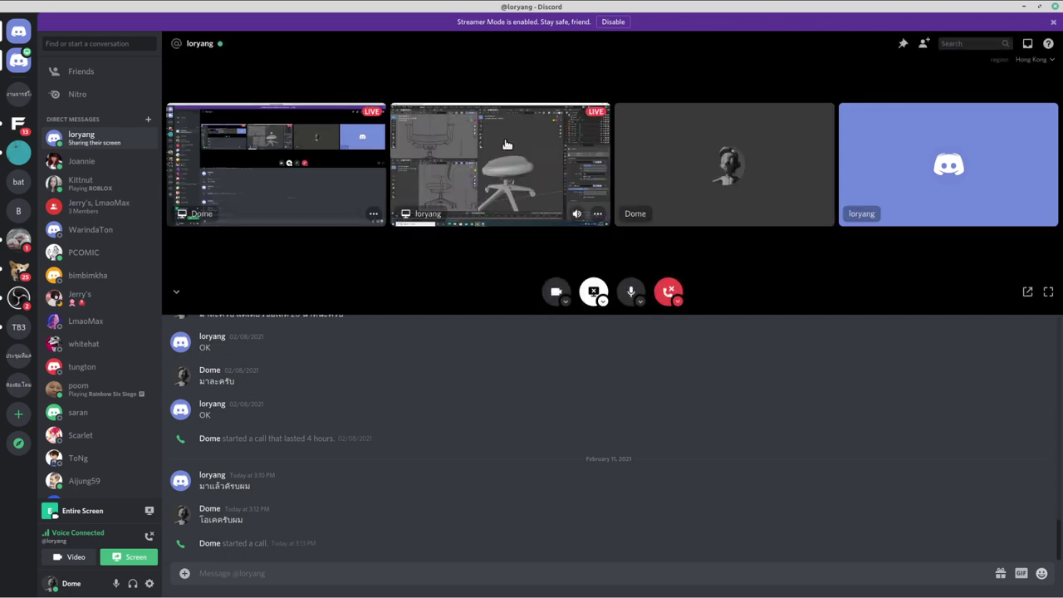
# - Focus the second live stream tile to enlarge the shared Blender screen
pyautogui.click(606, 112)
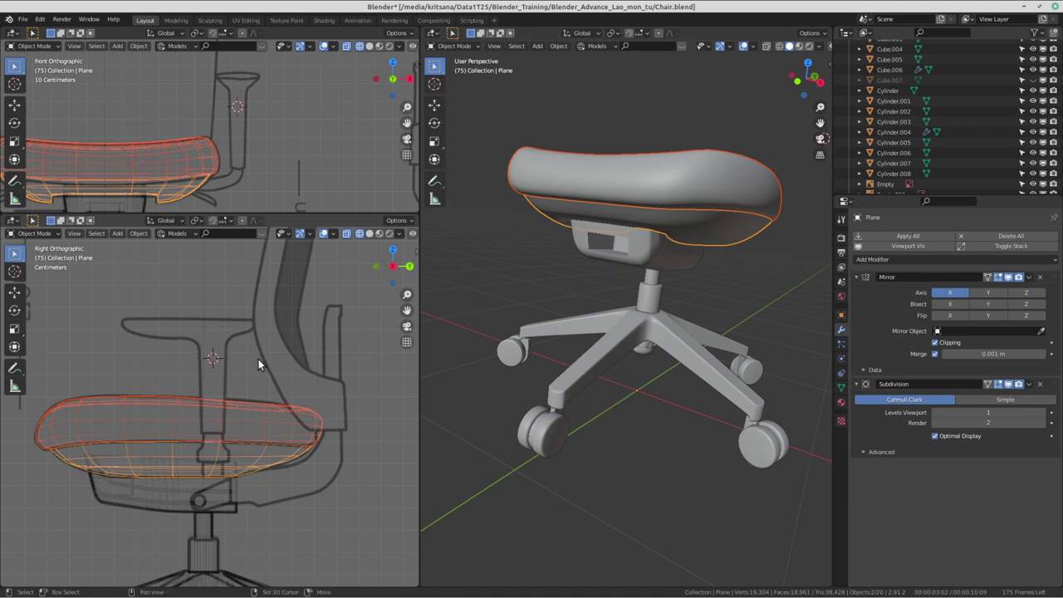
# - Add a new cube at the 3D cursor
pyautogui.hotkey('shift', 'a')
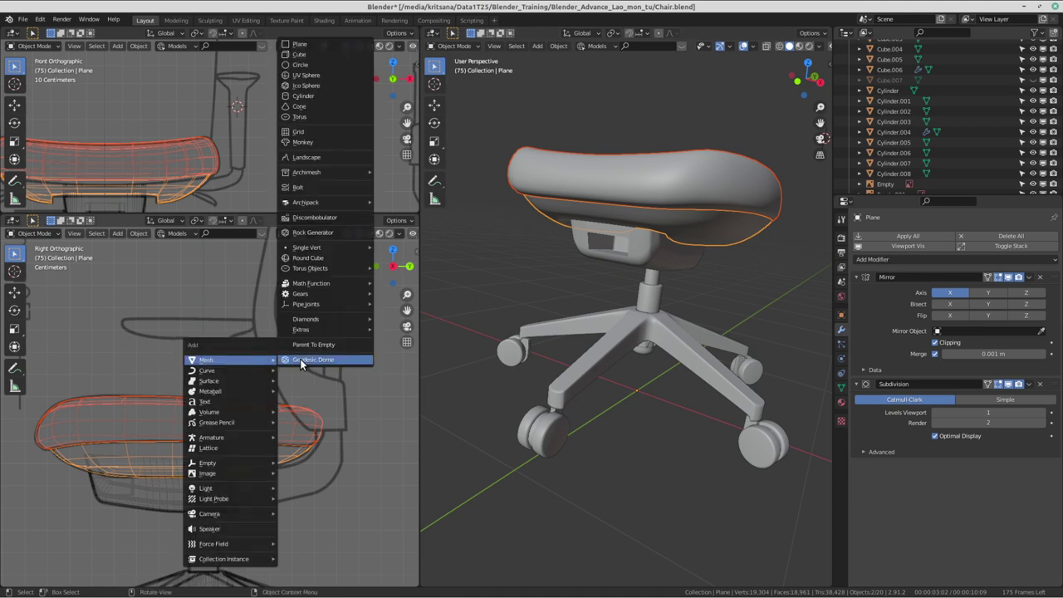
pyautogui.click(311, 56)
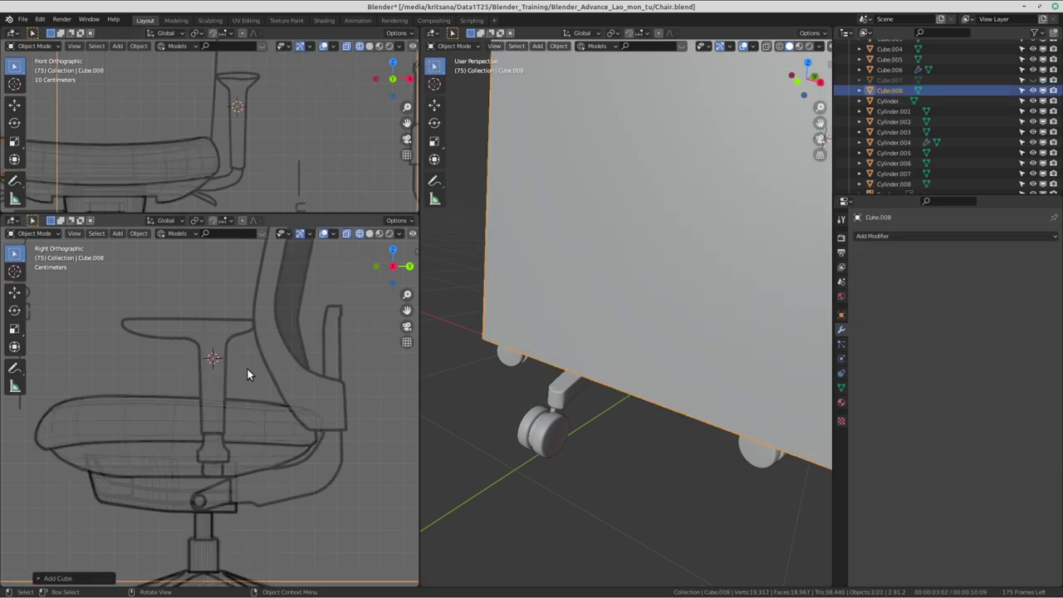
pyautogui.scroll(-2, 239, 395)
pyautogui.scroll(1, 240, 399)
pyautogui.scroll(1, 254, 378)
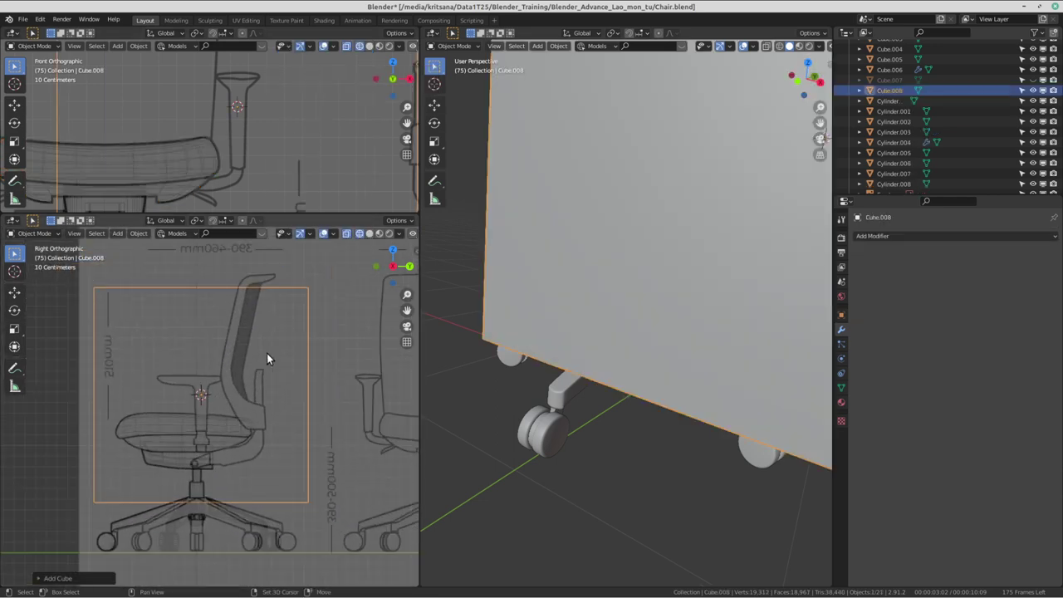
pyautogui.keyDown('shift'); pyautogui.moveTo(228, 328); pyautogui.dragTo(231, 329, button='middle'); pyautogui.keyUp('shift')
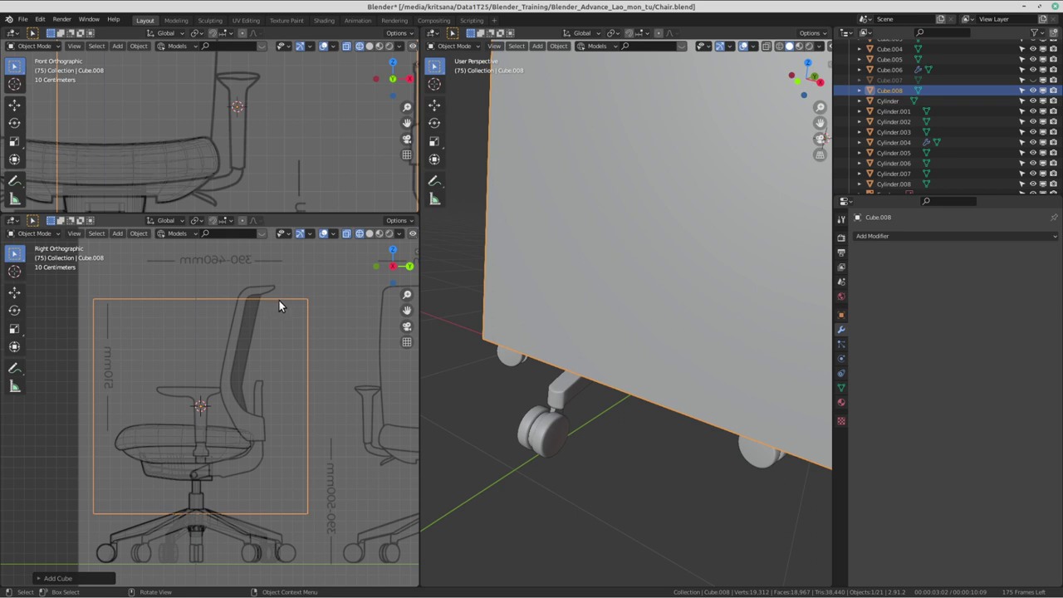
# - Scale the cube down to a small block at the armrest post
pyautogui.press('s')
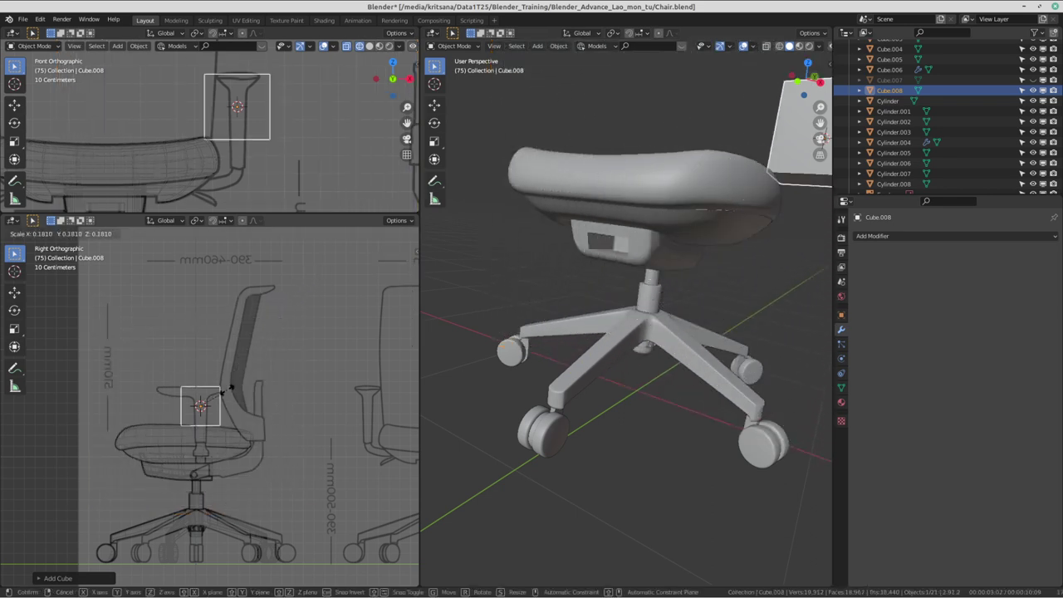
pyautogui.scroll(2, 229, 403)
pyautogui.scroll(2, 232, 378)
pyautogui.scroll(3, 250, 386)
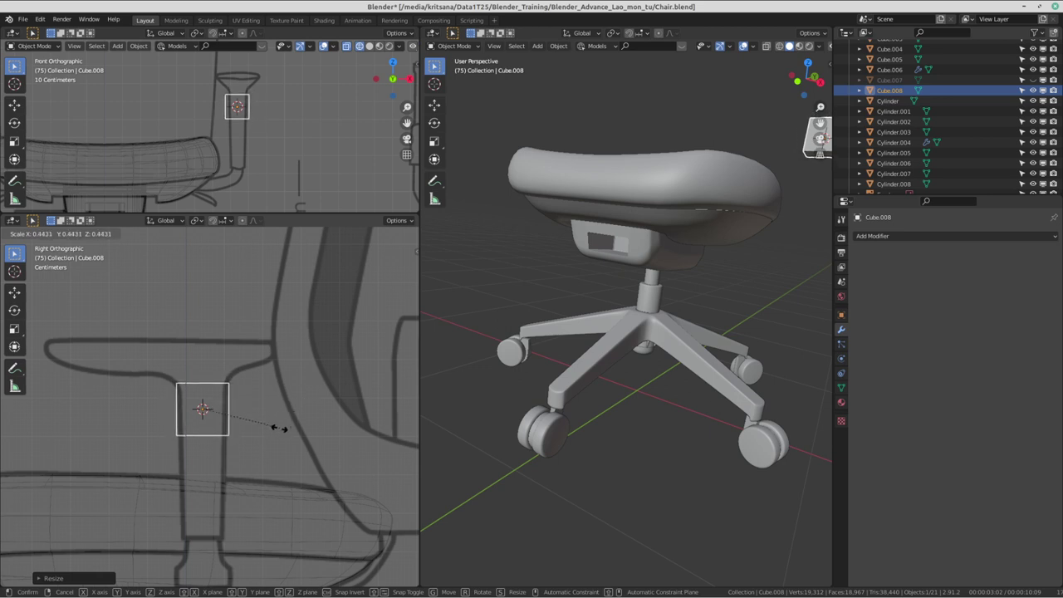
pyautogui.click(277, 428)
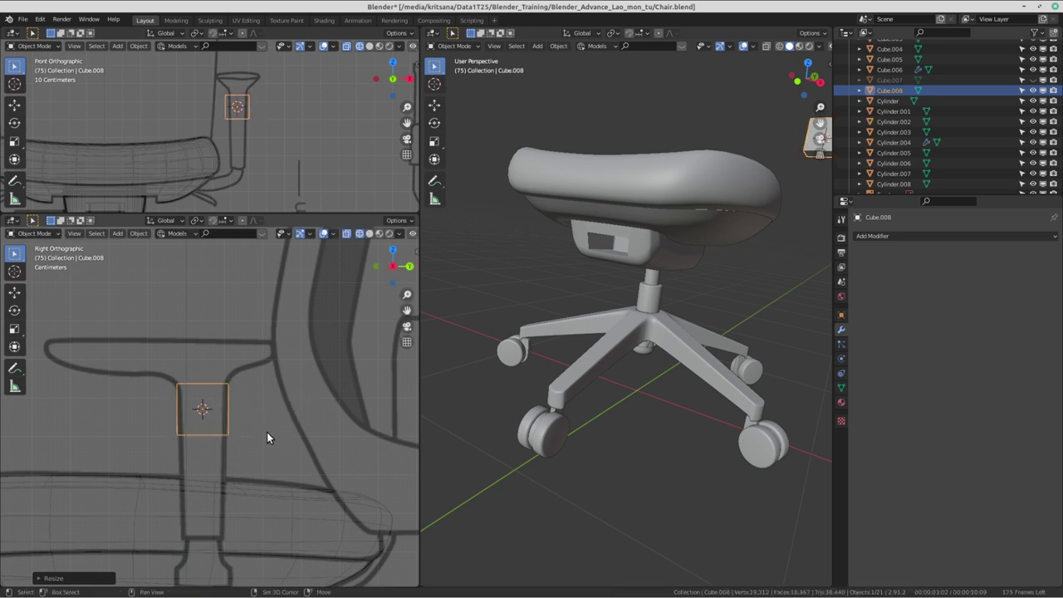
pyautogui.moveTo(266, 431)
pyautogui.keyDown('shift'); pyautogui.mouseDown(button='middle')
pyautogui.moveTo(285, 350)
pyautogui.moveTo(233, 390)
pyautogui.mouseUp(button='middle'); pyautogui.keyUp('shift')
pyautogui.scroll(2, 260, 366)
pyautogui.scroll(3, 250, 148)
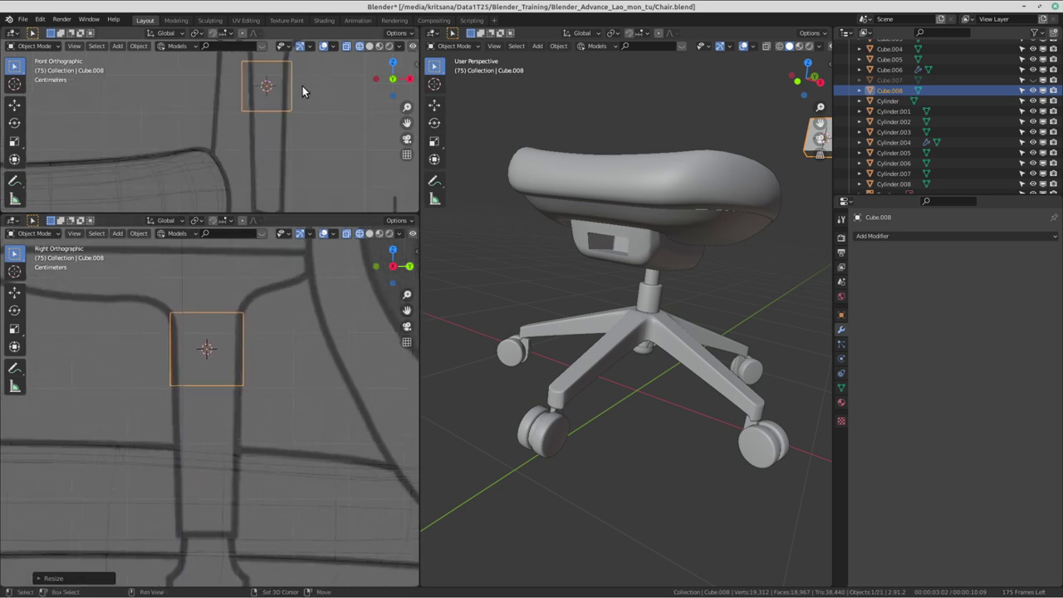
pyautogui.keyDown('shift'); pyautogui.moveTo(302, 85); pyautogui.dragTo(251, 122, button='middle'); pyautogui.keyUp('shift')
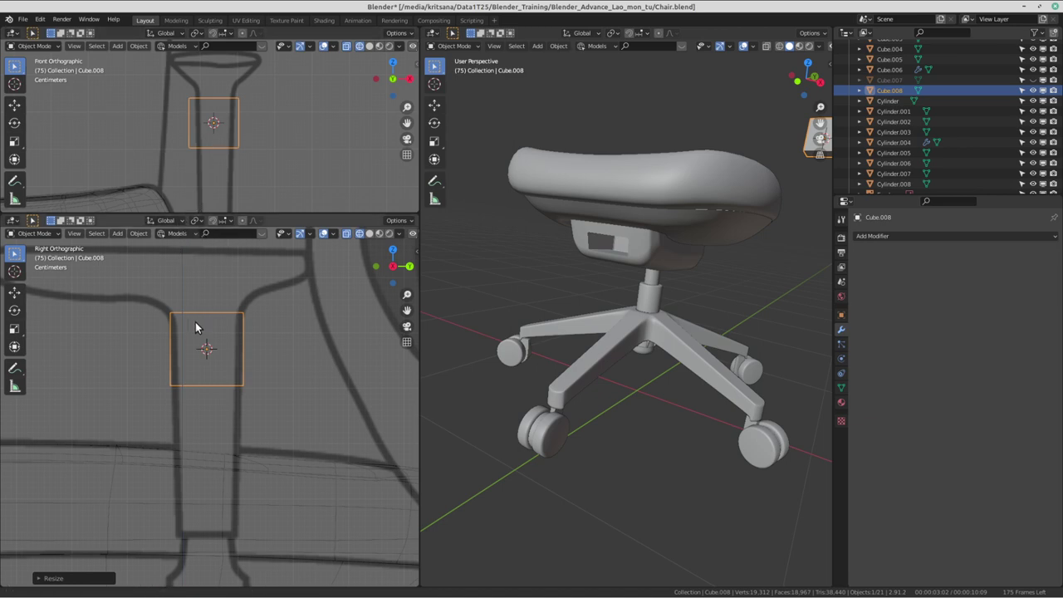
# - Reframe the side and perspective views around the small cube on the post
pyautogui.keyDown('shift'); pyautogui.moveTo(197, 328); pyautogui.dragTo(233, 348, button='middle'); pyautogui.keyUp('shift')
pyautogui.scroll(-2, 271, 338)
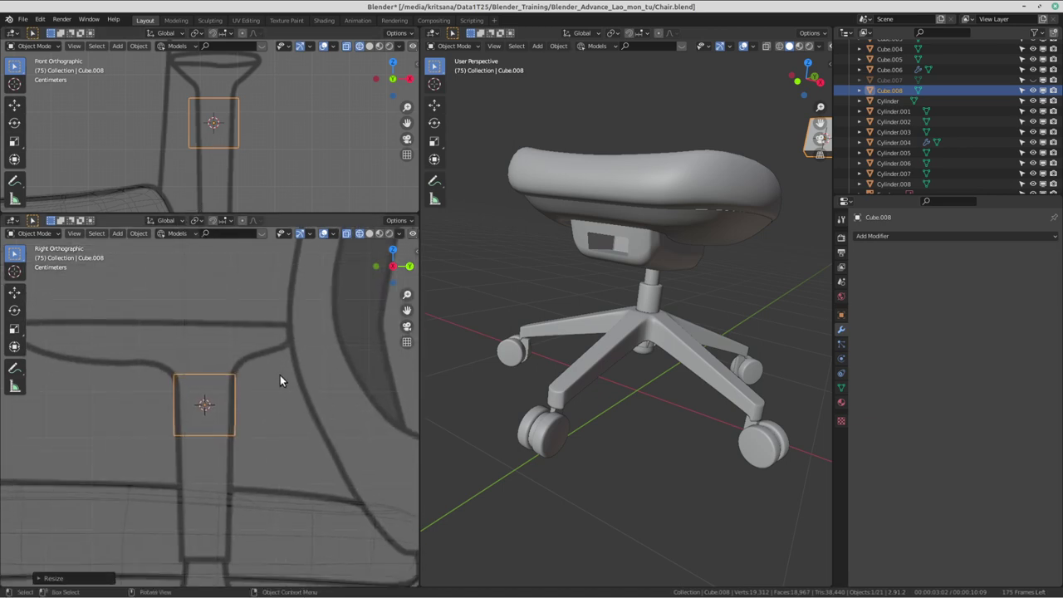
pyautogui.scroll(-1, 280, 375)
pyautogui.scroll(-2, 560, 264)
pyautogui.moveTo(560, 264); pyautogui.dragTo(633, 238, button='middle')
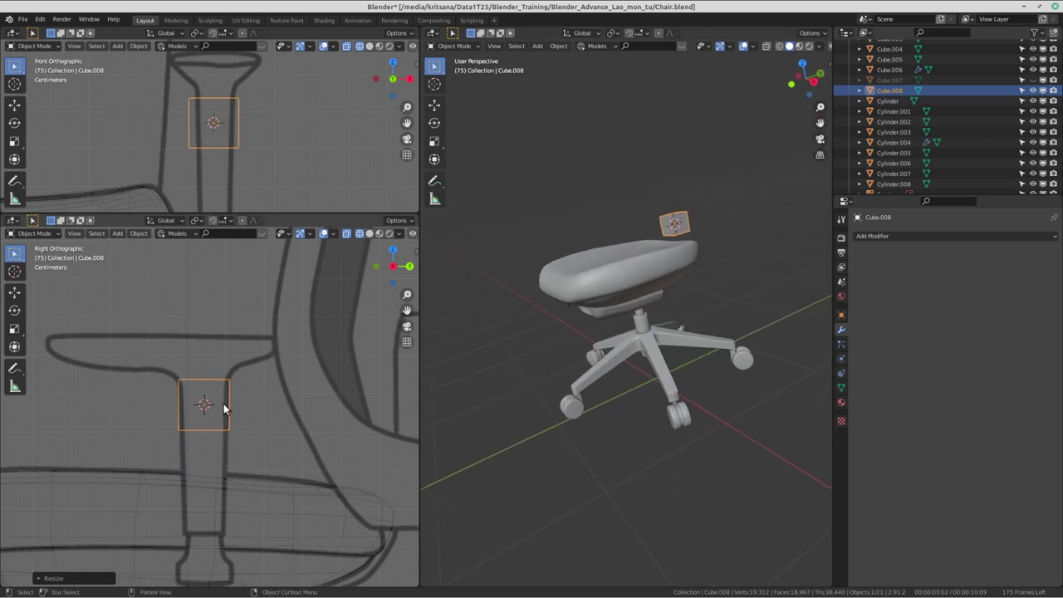
pyautogui.scroll(2, 248, 358)
pyautogui.scroll(-2, 252, 362)
pyautogui.scroll(1, 252, 357)
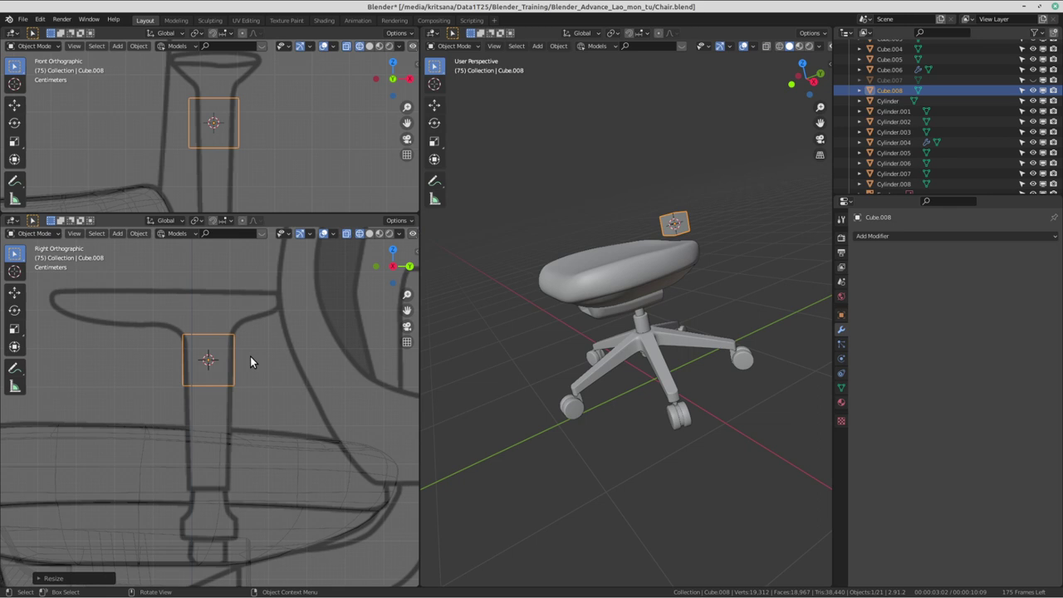
pyautogui.keyDown('shift'); pyautogui.moveTo(252, 390); pyautogui.dragTo(252, 358, button='middle'); pyautogui.keyUp('shift')
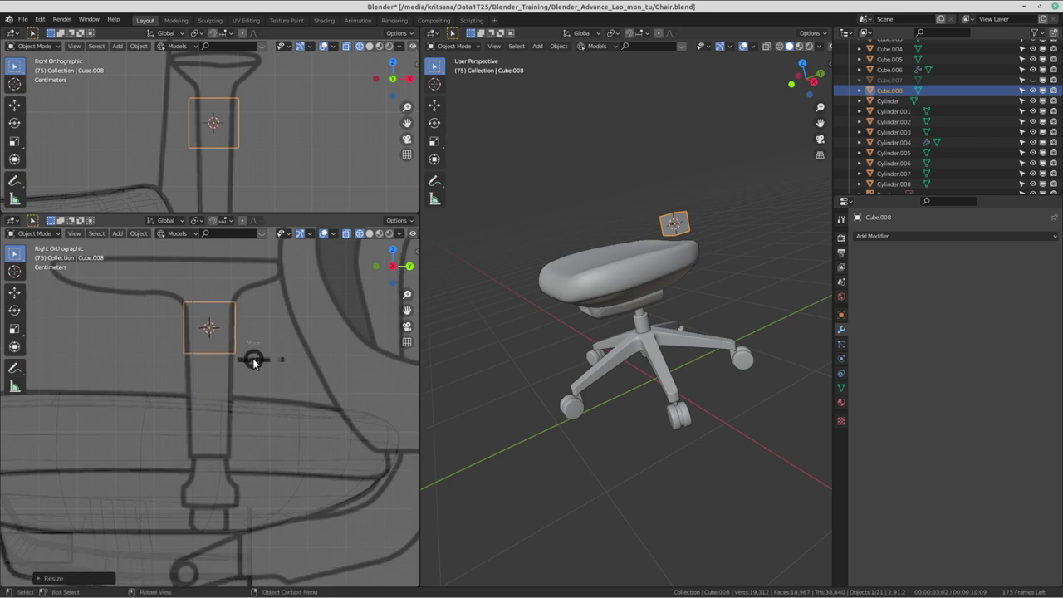
pyautogui.hotkey('ctrl', 'Tab')
# - In Edit Mode, select the cube's bottom face and extend it down along Z
pyautogui.click(334, 361)
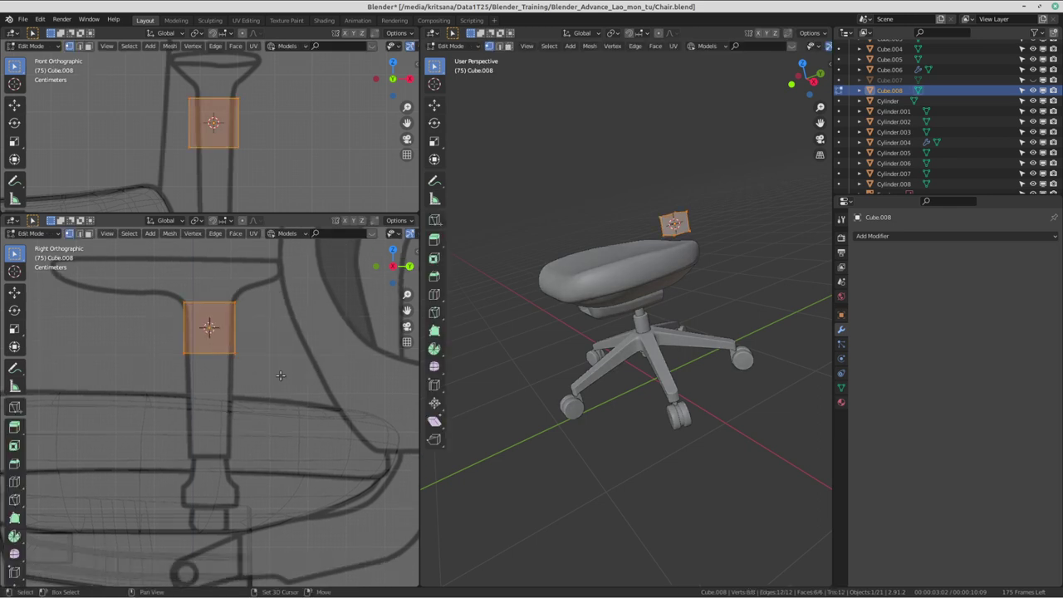
pyautogui.keyDown('shift'); pyautogui.moveTo(334, 364); pyautogui.dragTo(334, 347, button='middle'); pyautogui.keyUp('shift')
pyautogui.hotkey('alt', 'a')
pyautogui.moveTo(167, 324)
pyautogui.mouseDown()
pyautogui.moveTo(254, 333)
pyautogui.moveTo(268, 360)
pyautogui.mouseUp()
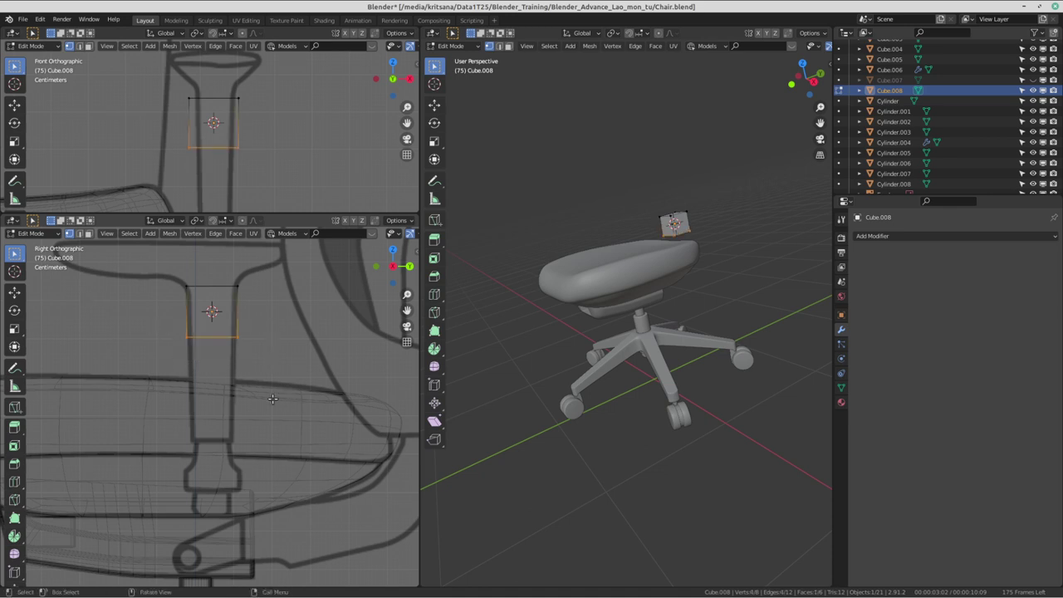
pyautogui.scroll(2, 172, 309)
pyautogui.click(172, 308)
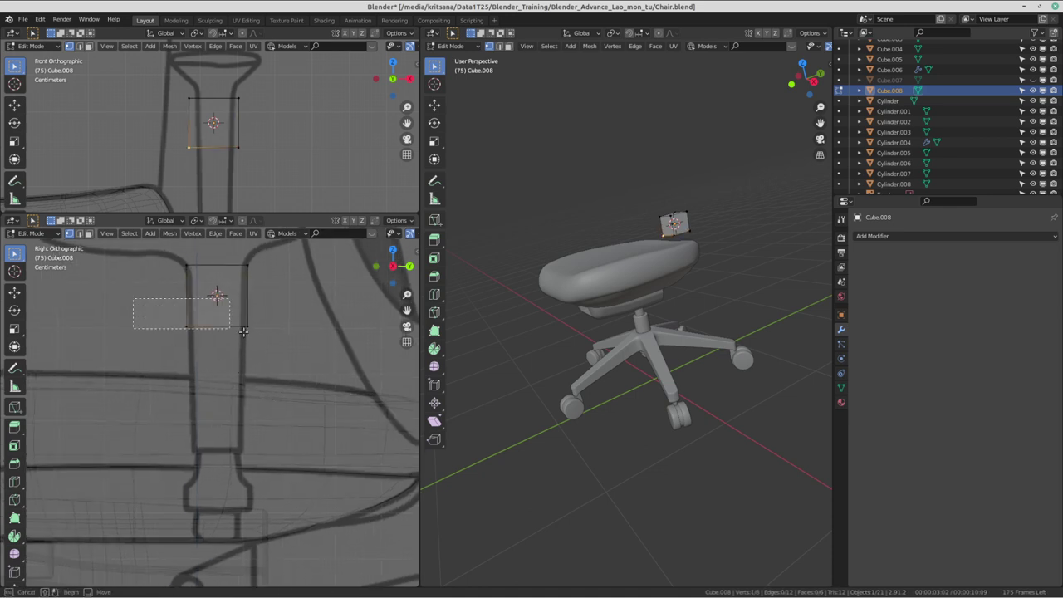
pyautogui.moveTo(128, 293); pyautogui.dragTo(257, 357)
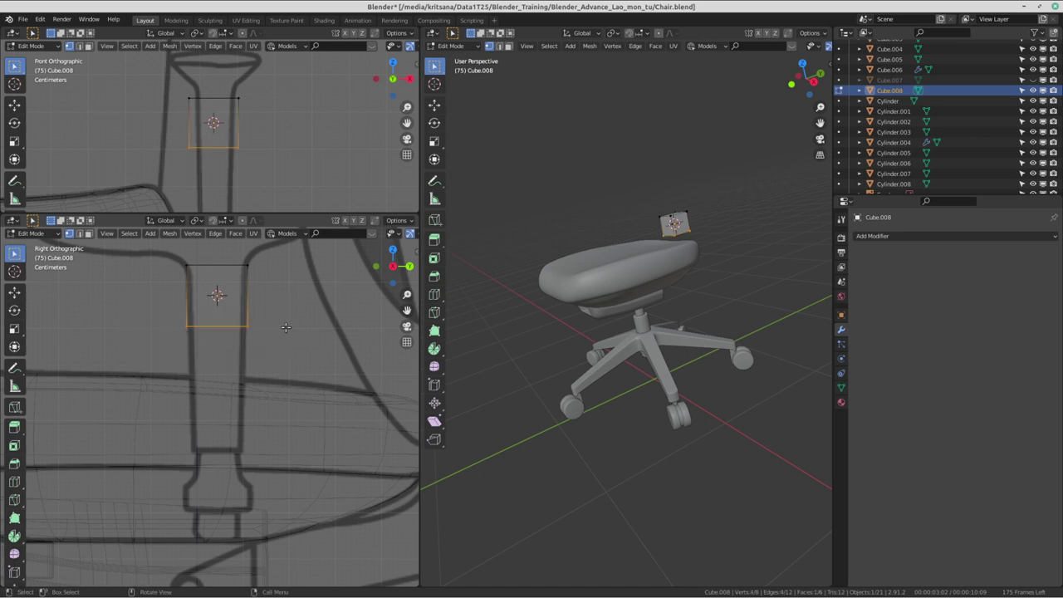
pyautogui.press('g')
pyautogui.press('z')
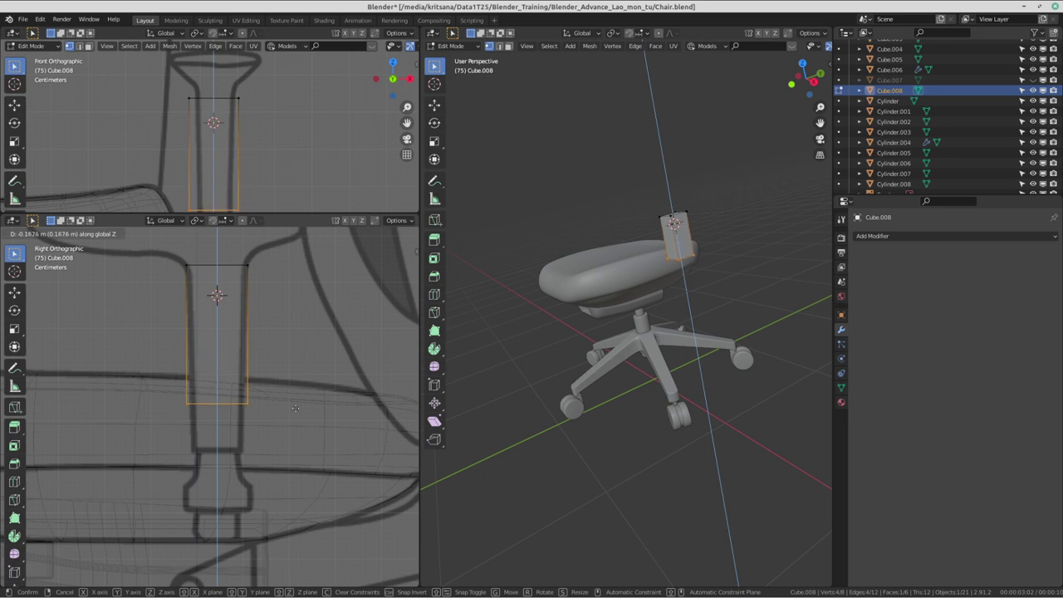
pyautogui.click(296, 452)
# - Scale the bottom face smaller so the post narrows toward its base
pyautogui.scroll(-2, 207, 465)
pyautogui.scroll(-1, 207, 465)
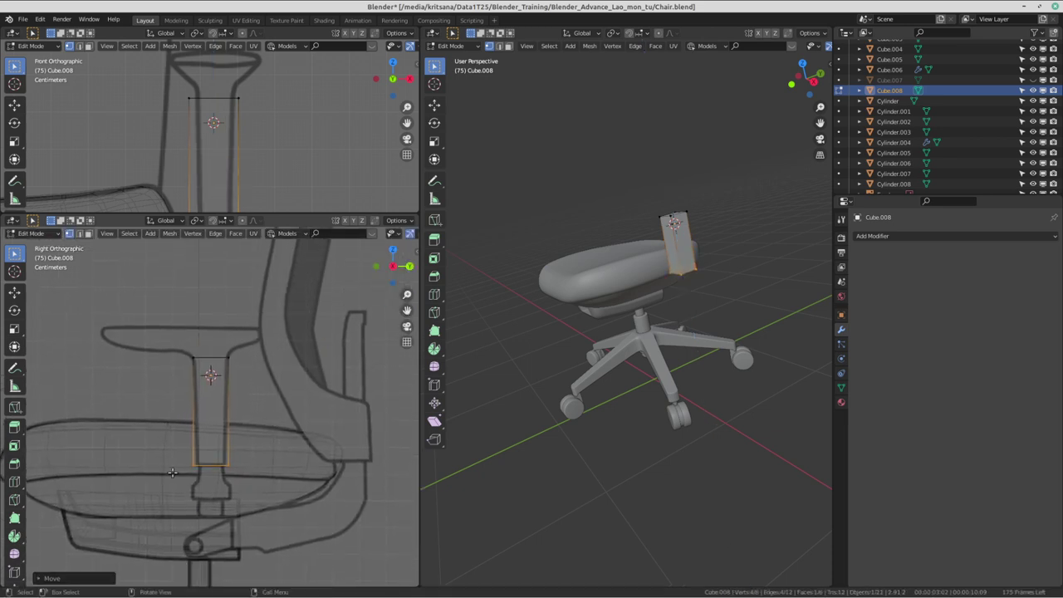
pyautogui.scroll(2, 214, 460)
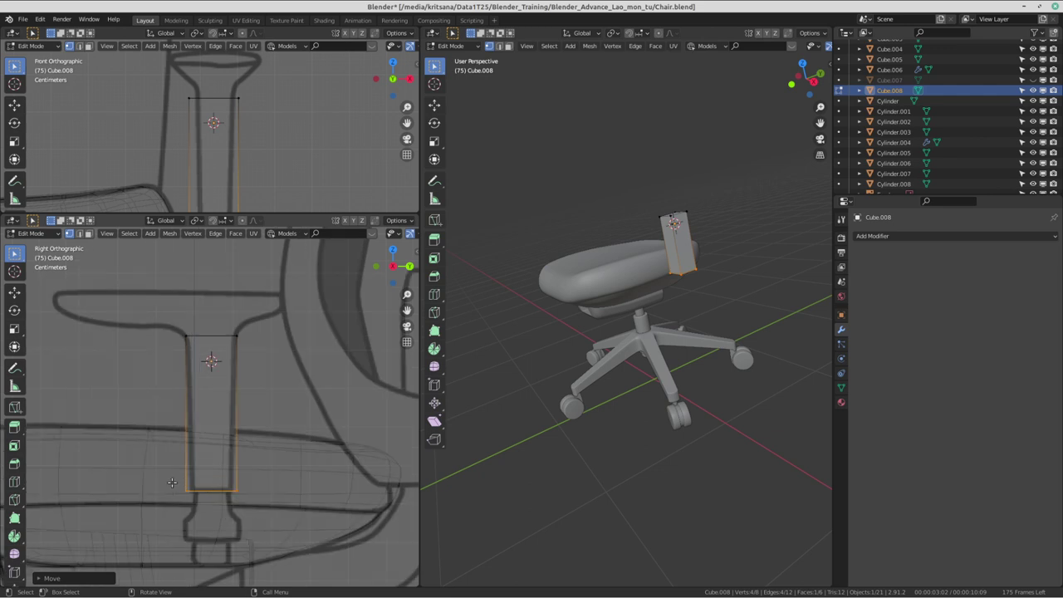
pyautogui.scroll(1, 206, 486)
pyautogui.scroll(-2, 206, 496)
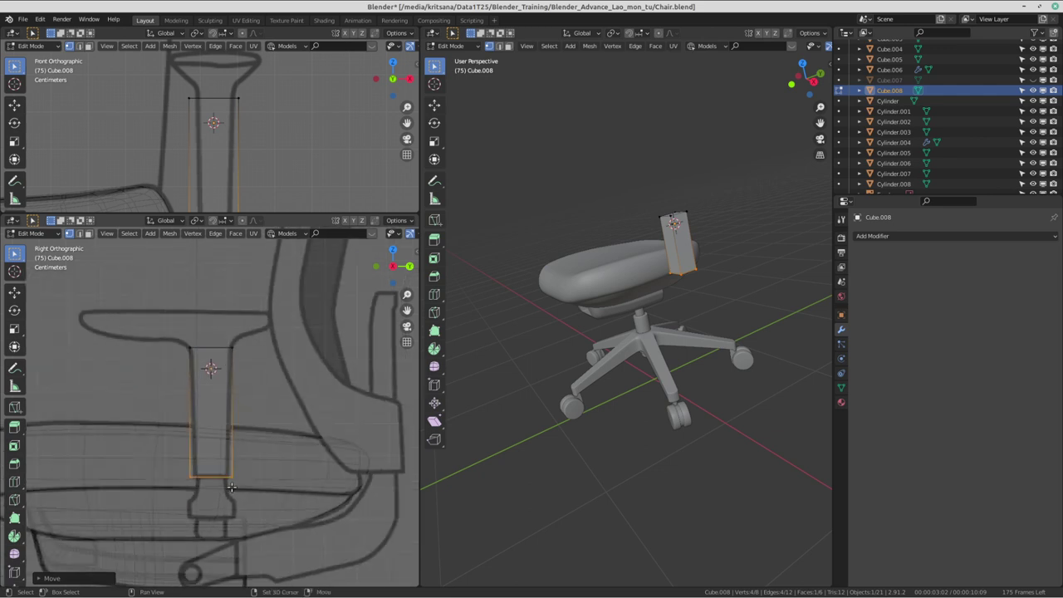
pyautogui.scroll(-1, 209, 428)
pyautogui.scroll(2, 249, 391)
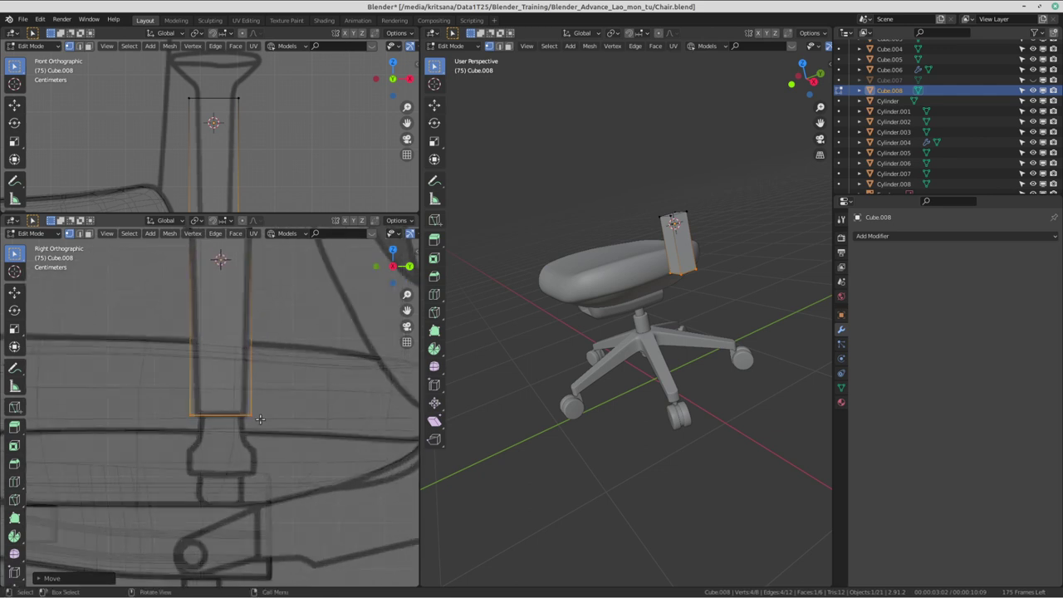
pyautogui.keyDown('shift'); pyautogui.moveTo(273, 346); pyautogui.dragTo(252, 407, button='middle'); pyautogui.keyUp('shift')
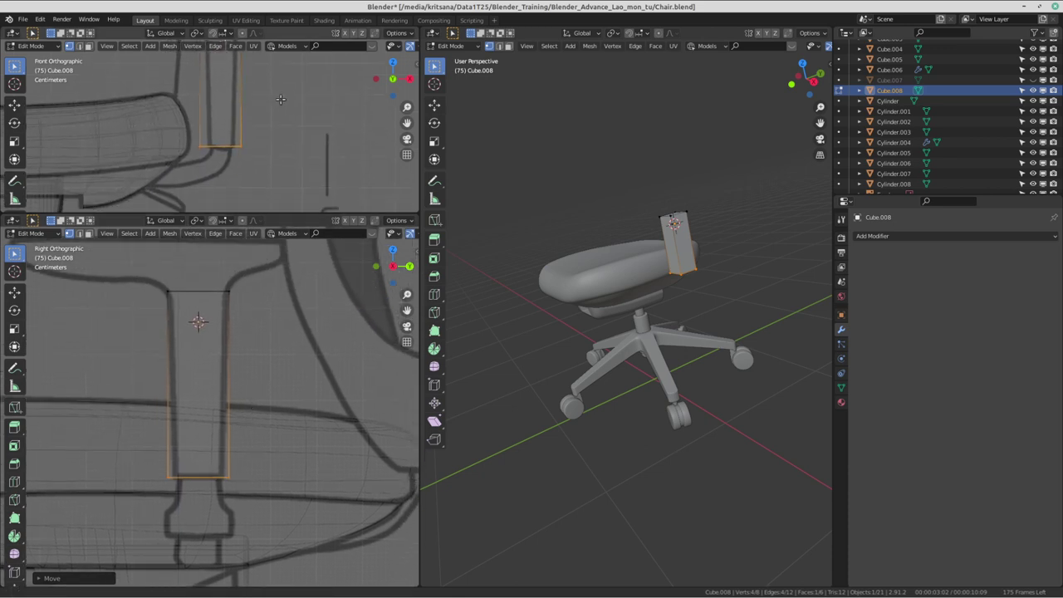
pyautogui.scroll(2, 241, 389)
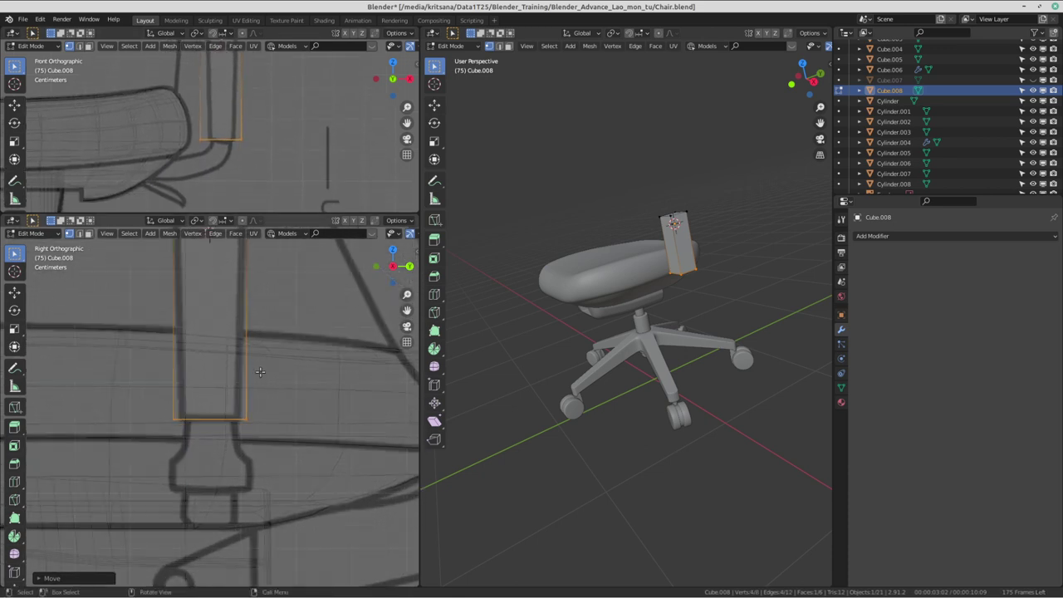
pyautogui.press('s')
pyautogui.click(290, 417)
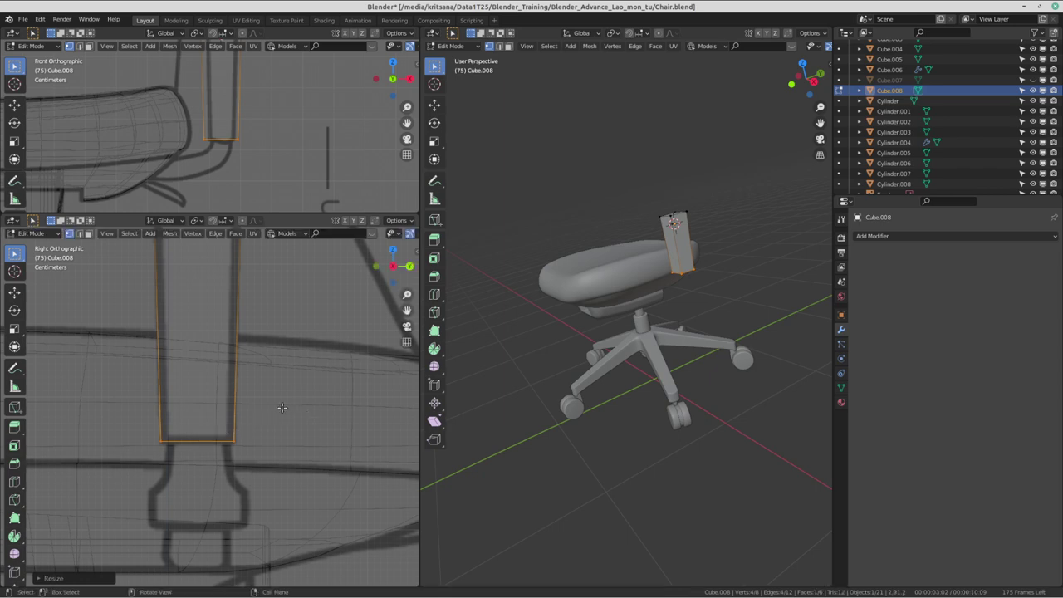
# - Lower the post's top edge to match the side reference
pyautogui.scroll(-2, 271, 386)
pyautogui.keyDown('shift'); pyautogui.moveTo(270, 386); pyautogui.dragTo(271, 391, button='middle'); pyautogui.keyUp('shift')
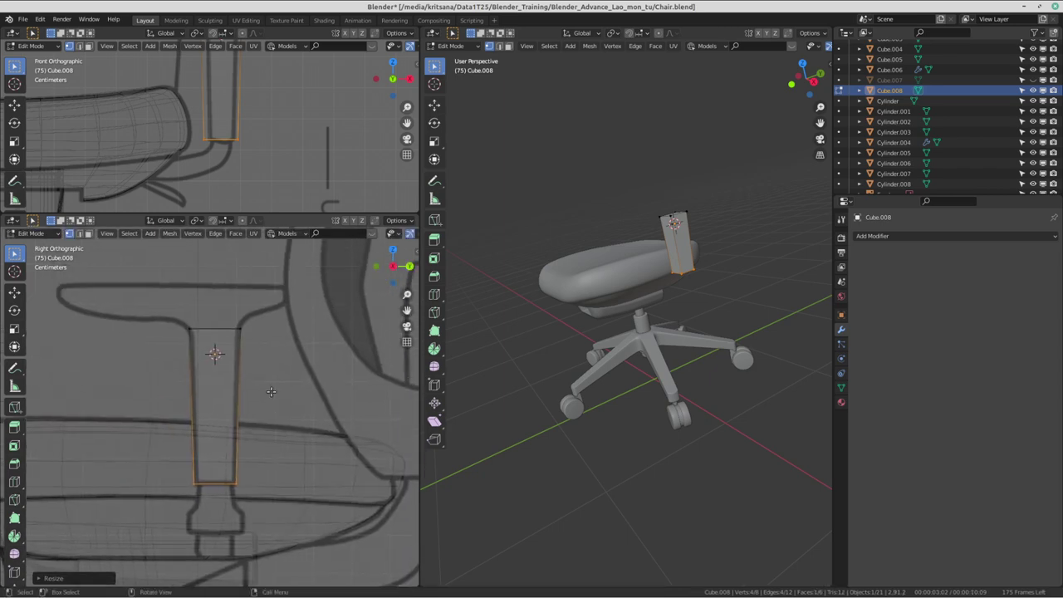
pyautogui.moveTo(174, 314); pyautogui.dragTo(263, 347)
pyautogui.scroll(1, 294, 361)
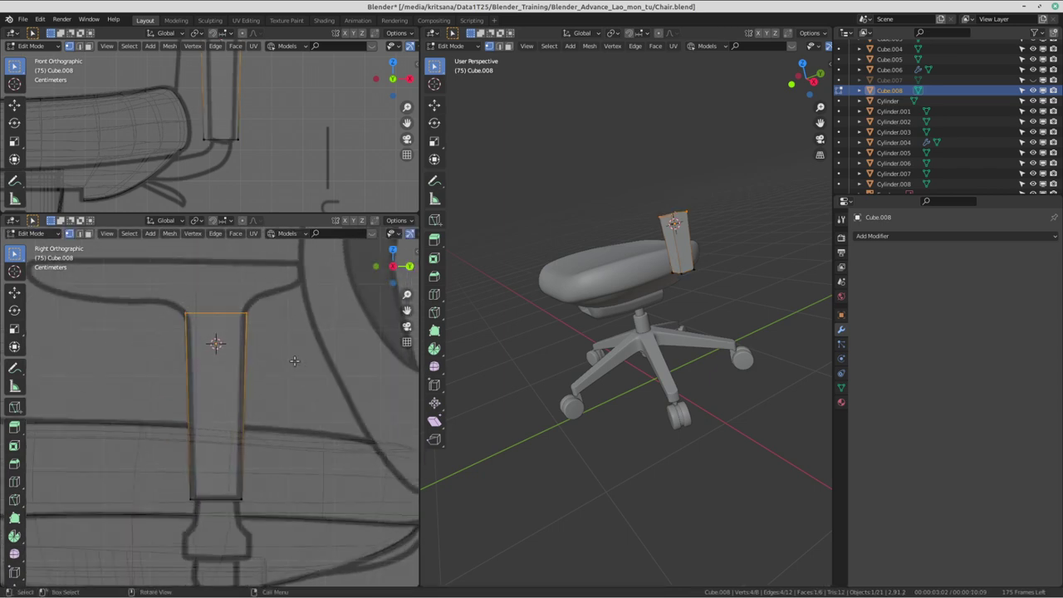
pyautogui.press('g')
pyautogui.click(294, 355)
pyautogui.scroll(-2, 292, 353)
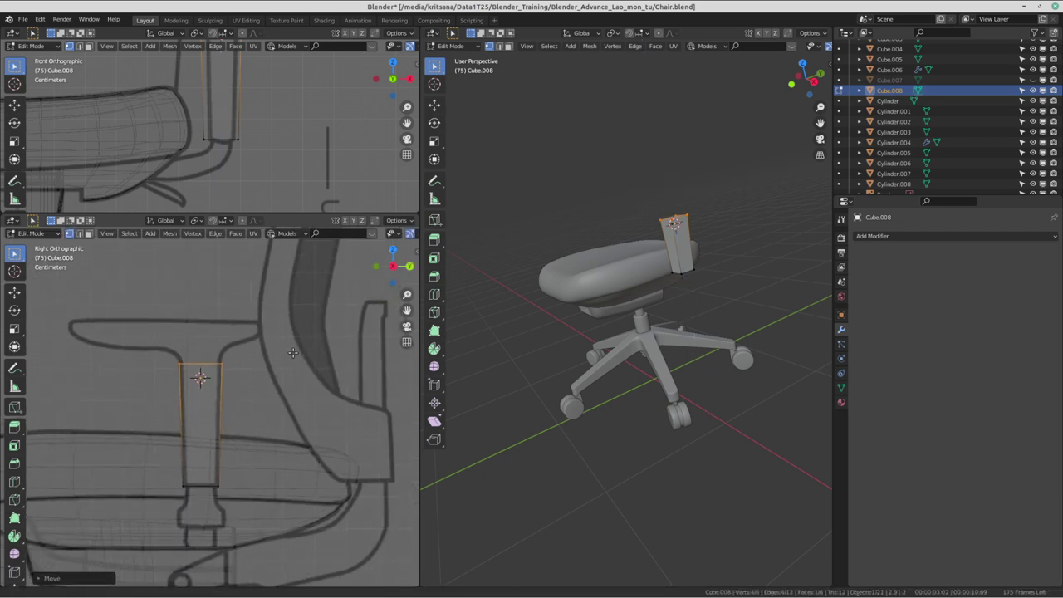
pyautogui.keyDown('shift'); pyautogui.moveTo(293, 353); pyautogui.dragTo(305, 334, button='middle'); pyautogui.keyUp('shift')
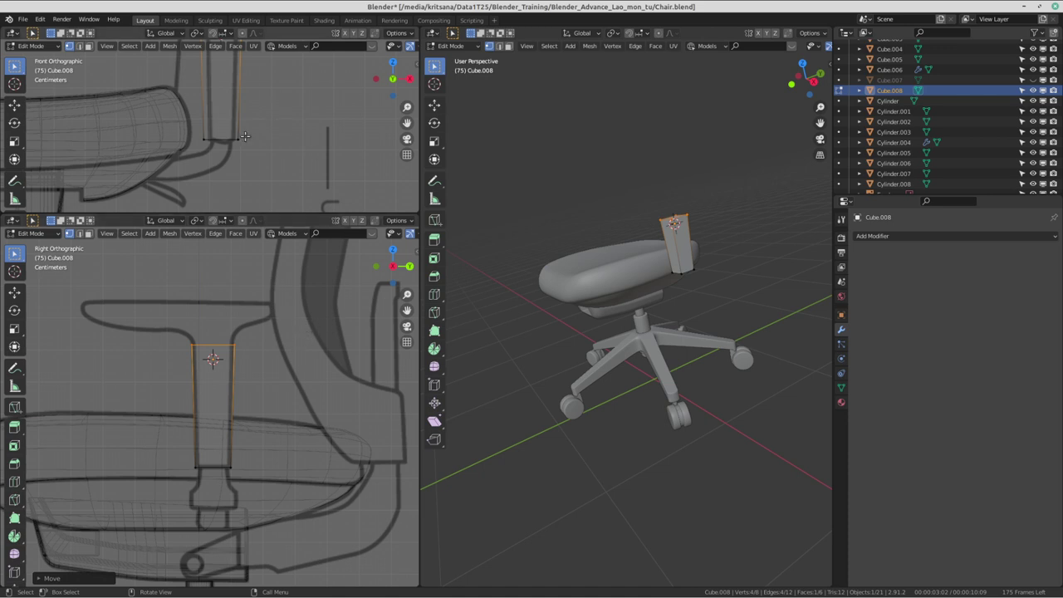
# - Scale the armrest post narrower along the X axis in the enlarged front view
pyautogui.moveTo(270, 214); pyautogui.dragTo(275, 364)
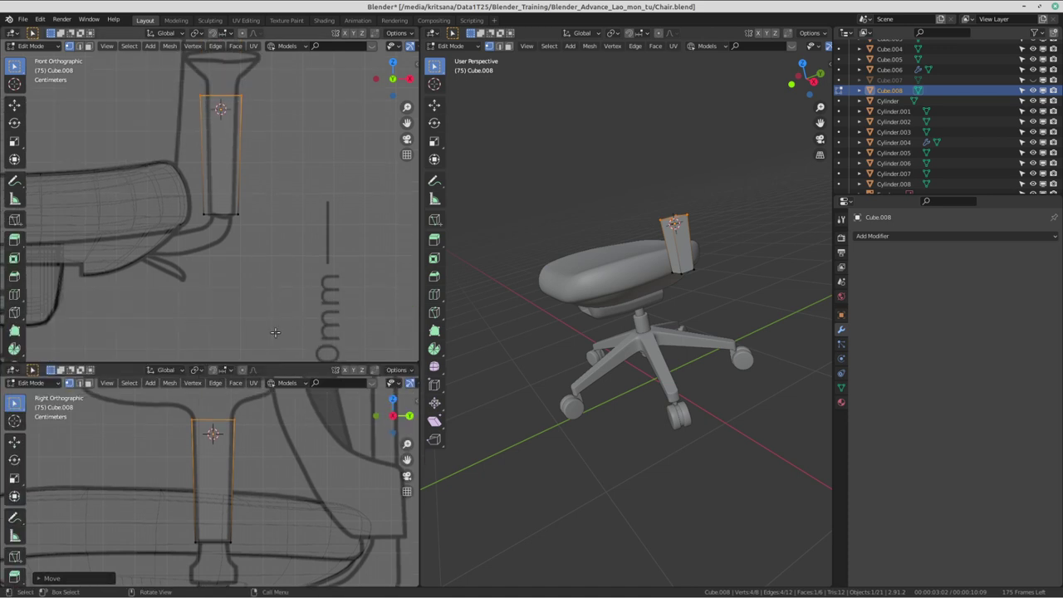
pyautogui.scroll(1, 275, 332)
pyautogui.scroll(1, 266, 250)
pyautogui.scroll(1, 261, 147)
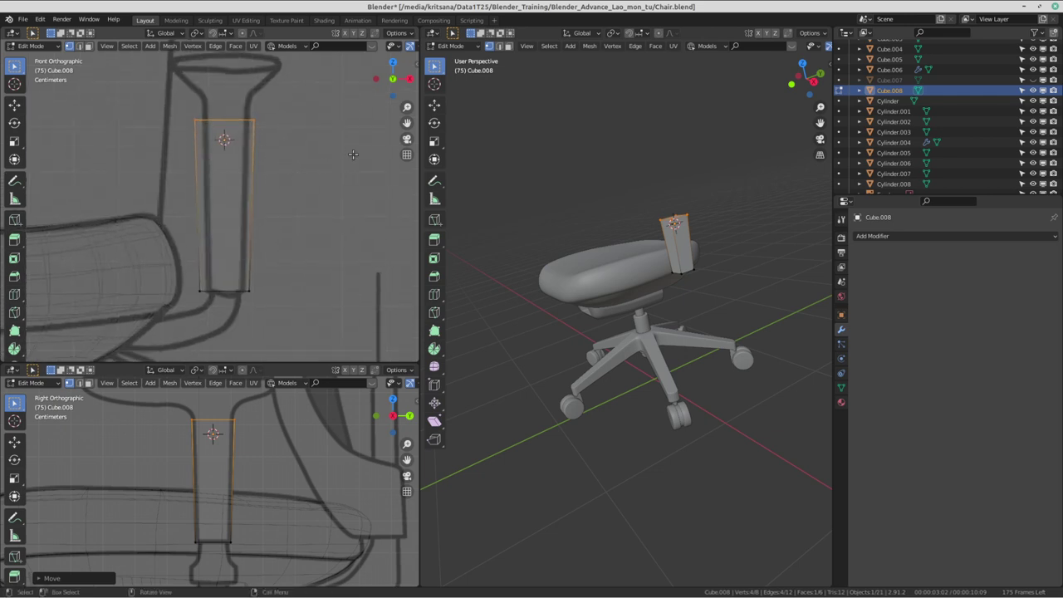
pyautogui.press('s')
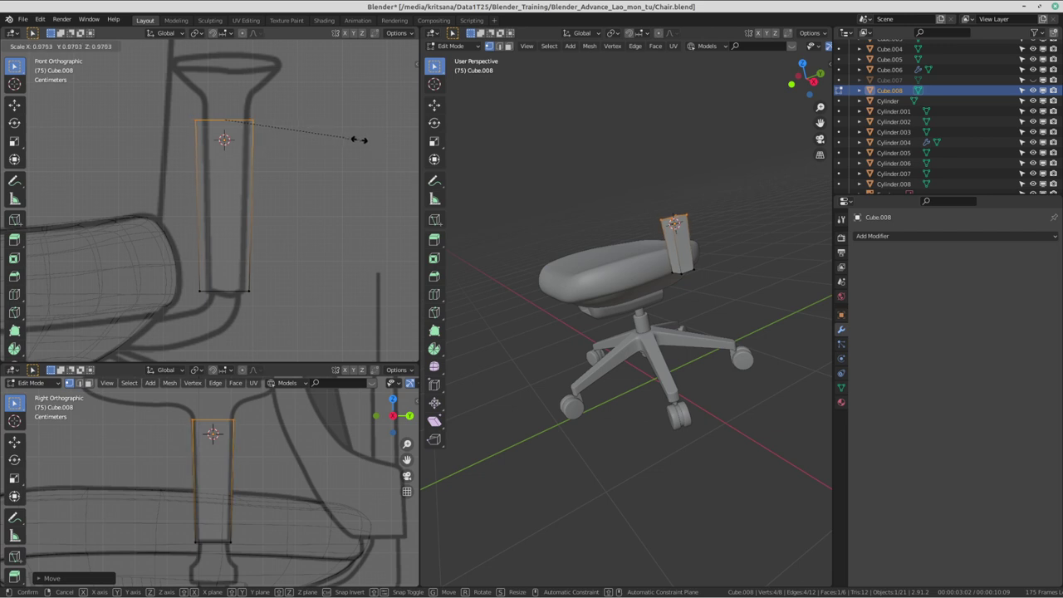
pyautogui.click(321, 146)
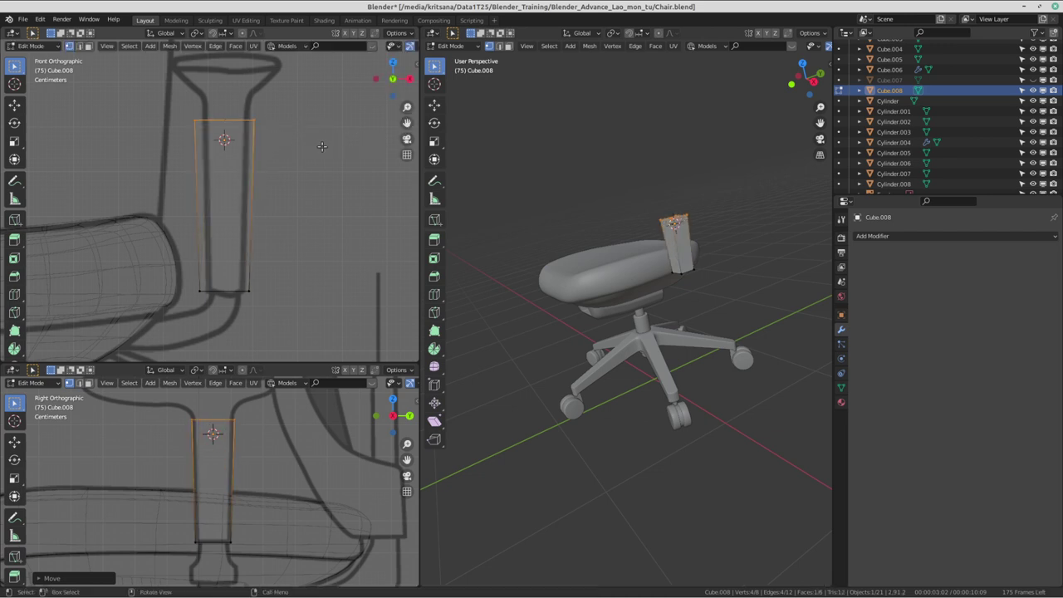
pyautogui.press('s')
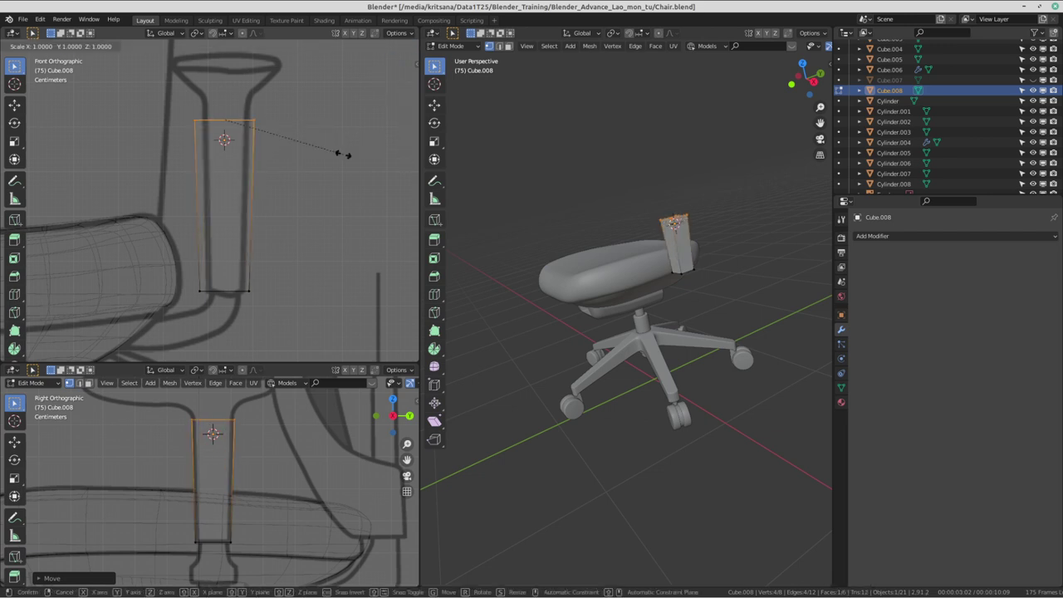
pyautogui.rightClick(341, 154)
pyautogui.scroll(-3, 341, 154)
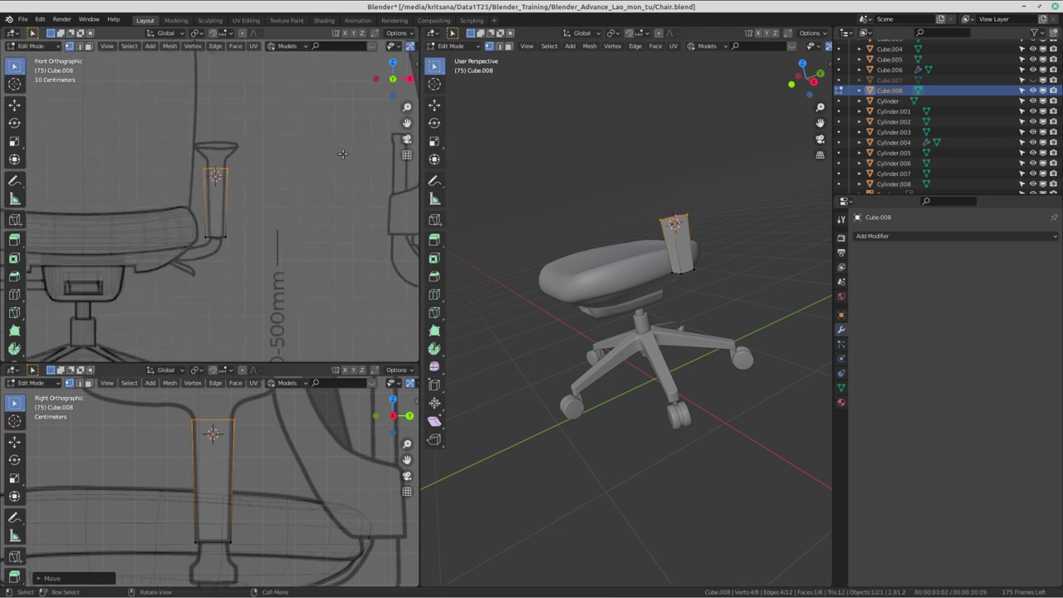
pyautogui.scroll(-3, 341, 154)
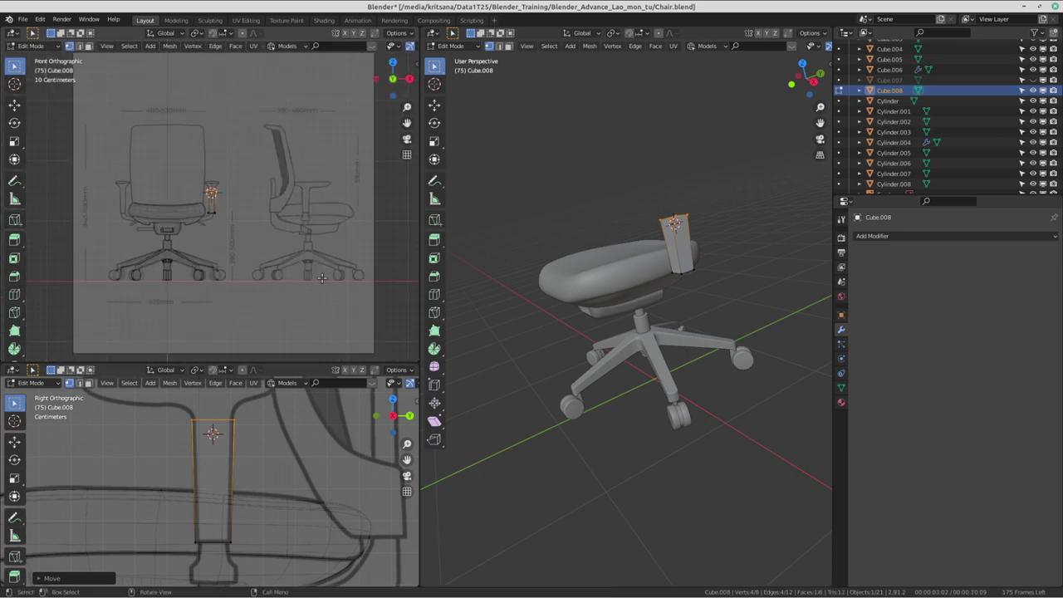
pyautogui.scroll(5, 290, 276)
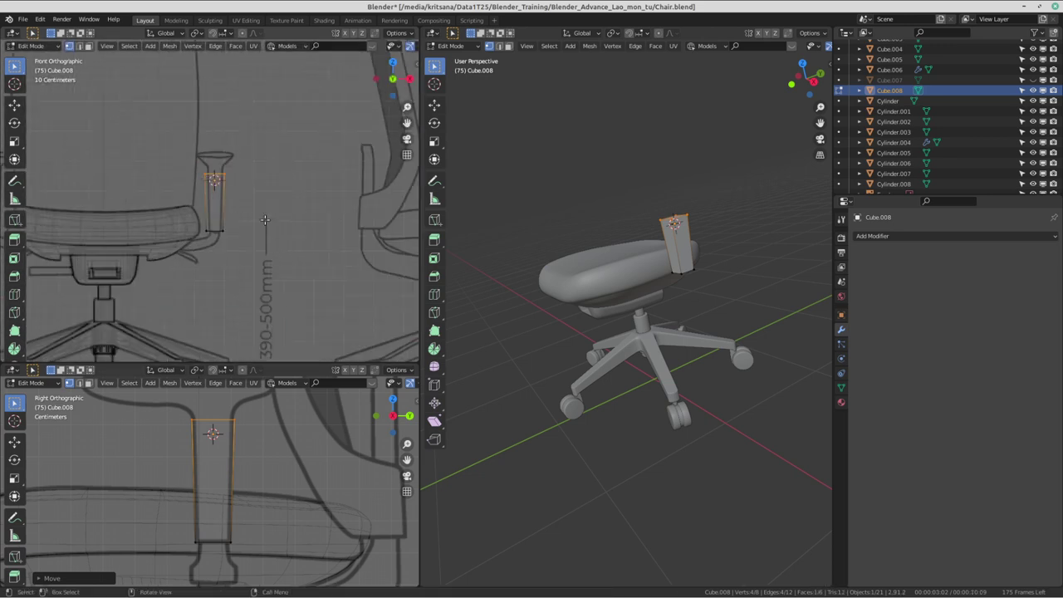
pyautogui.scroll(2, 291, 276)
pyautogui.press('s')
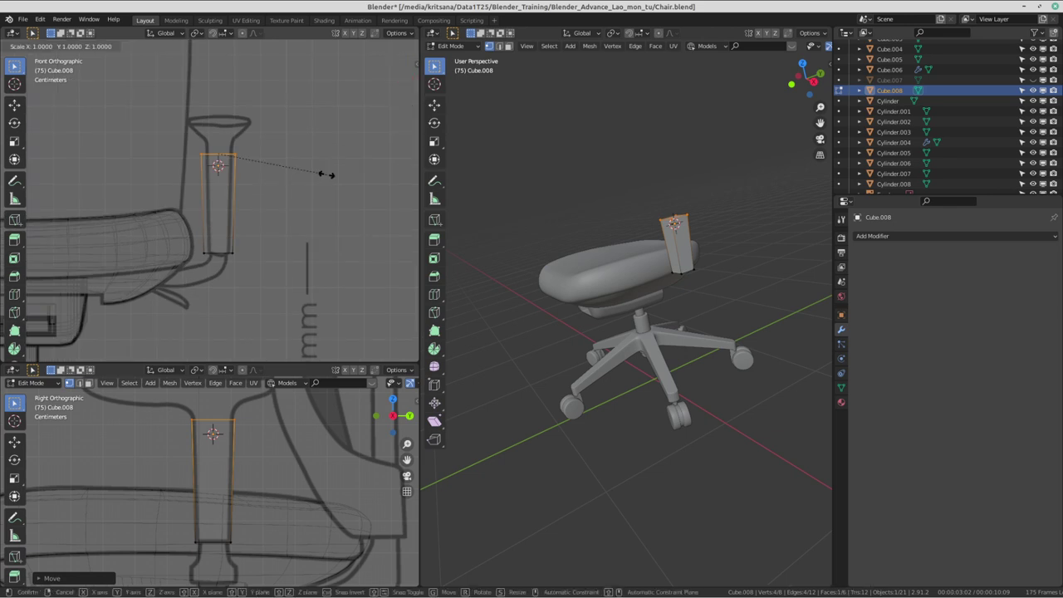
pyautogui.press('x')
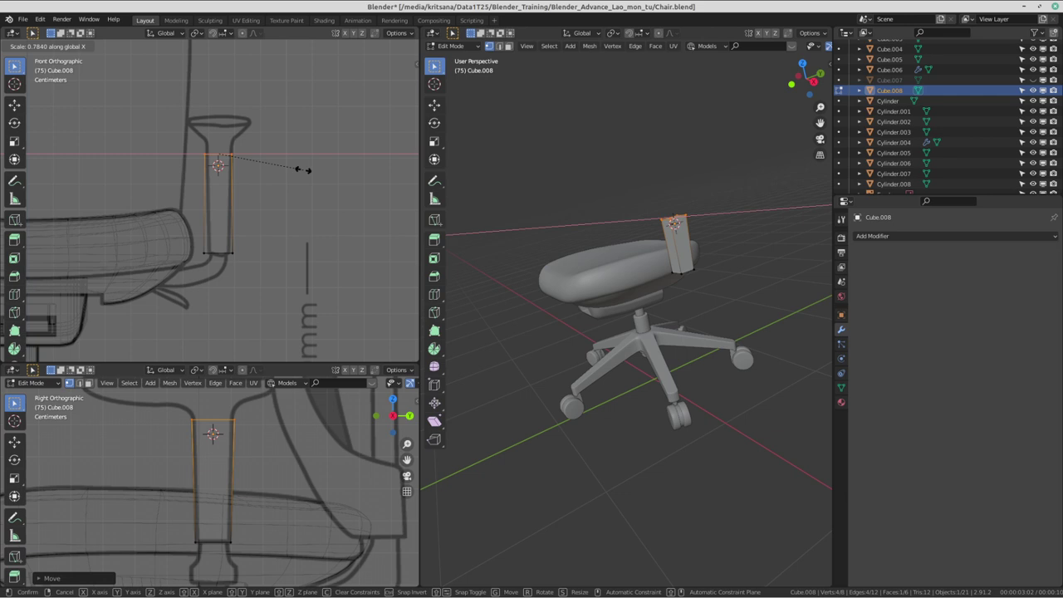
pyautogui.click(303, 169)
# - Box-select the post's bottom edge and narrow it along X to taper the post
pyautogui.scroll(3, 299, 174)
pyautogui.scroll(1, 299, 177)
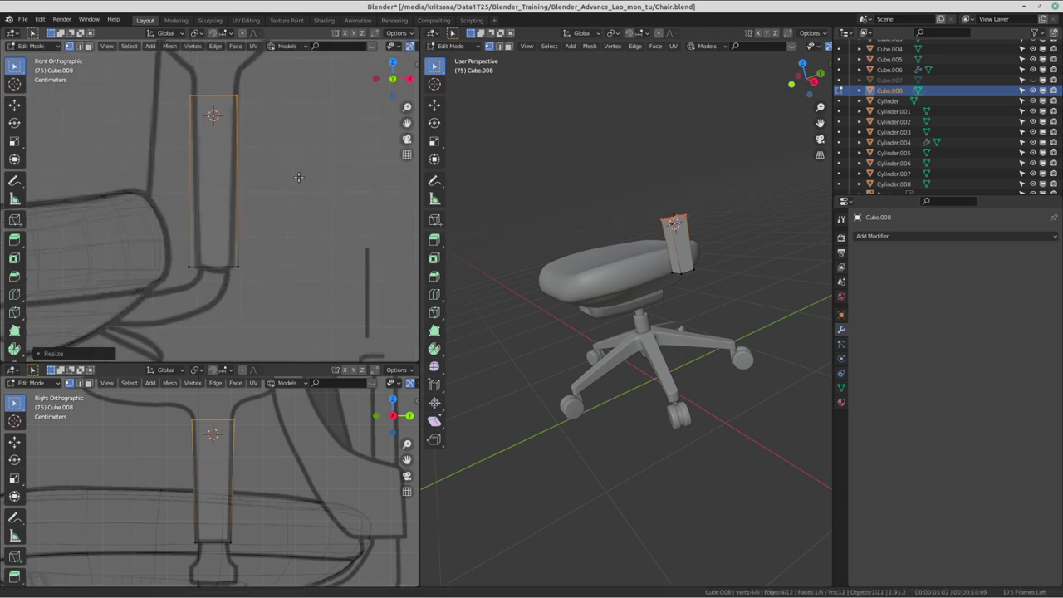
pyautogui.moveTo(187, 242); pyautogui.dragTo(198, 226, button='middle')
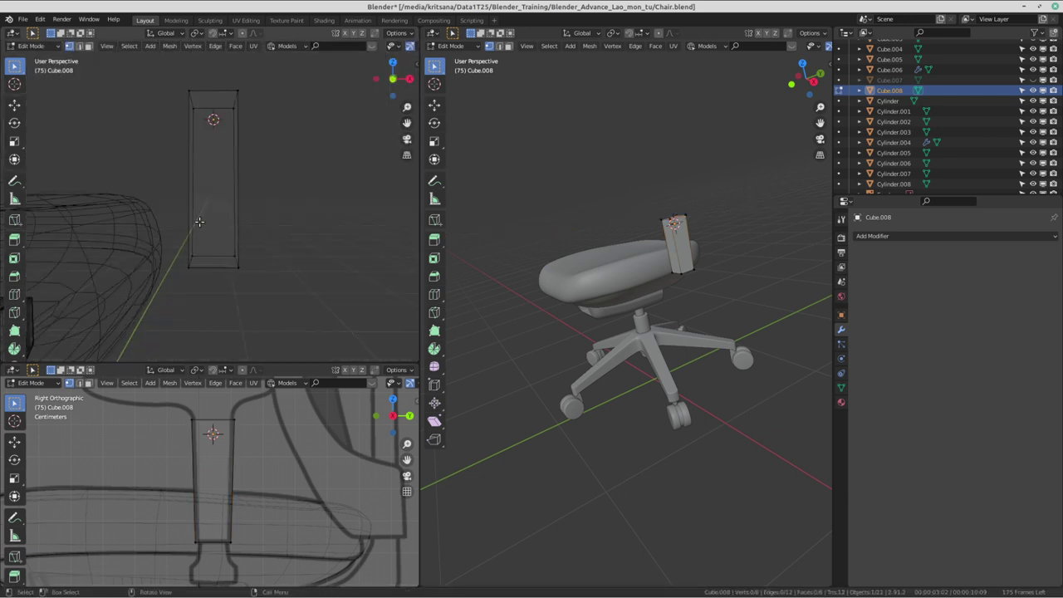
pyautogui.press('KP_1')
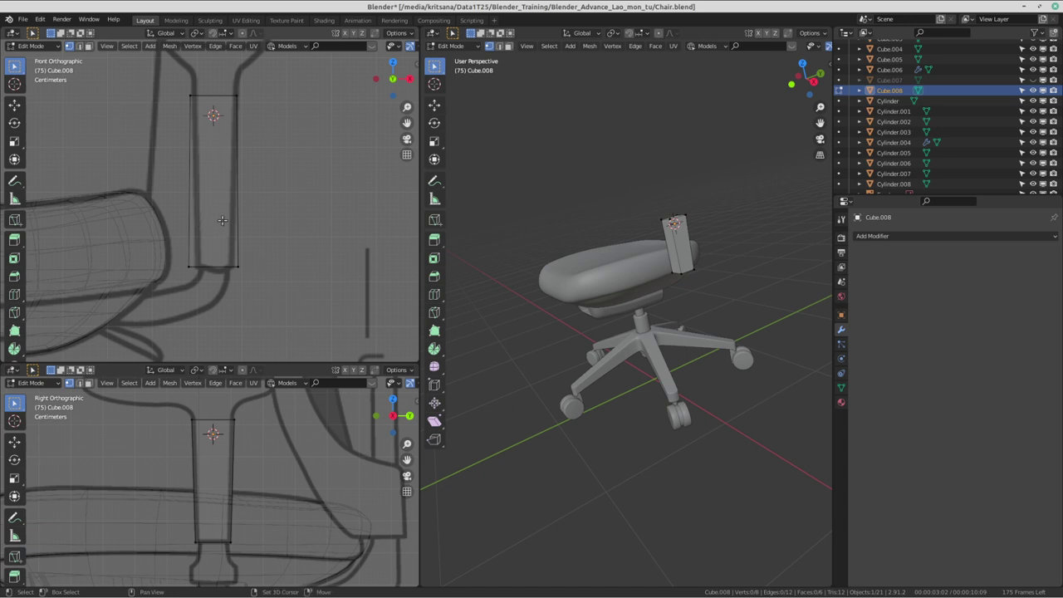
pyautogui.moveTo(138, 209); pyautogui.dragTo(295, 279)
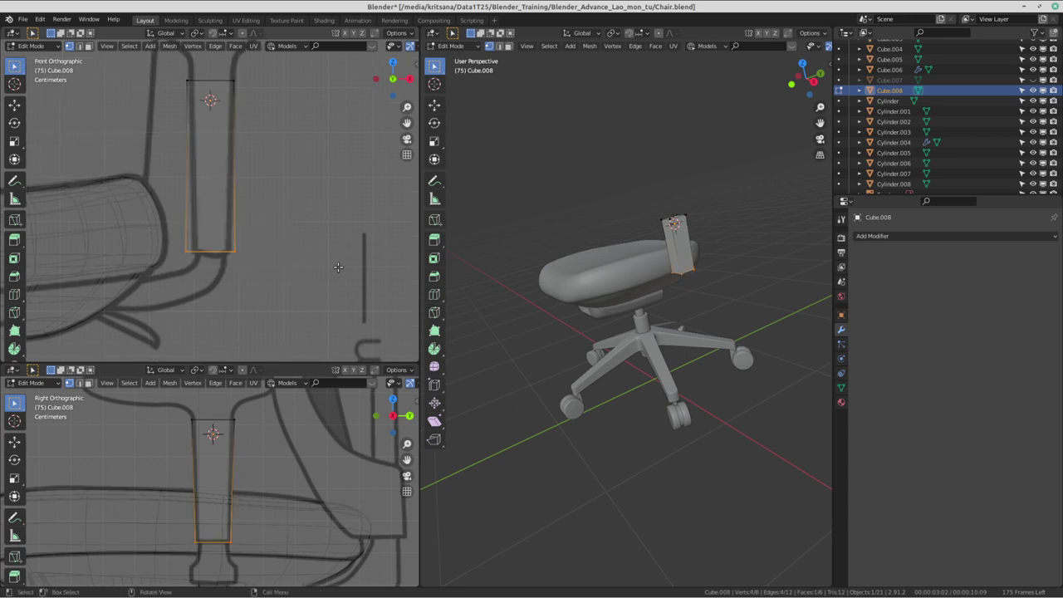
pyautogui.press('s')
pyautogui.press('x')
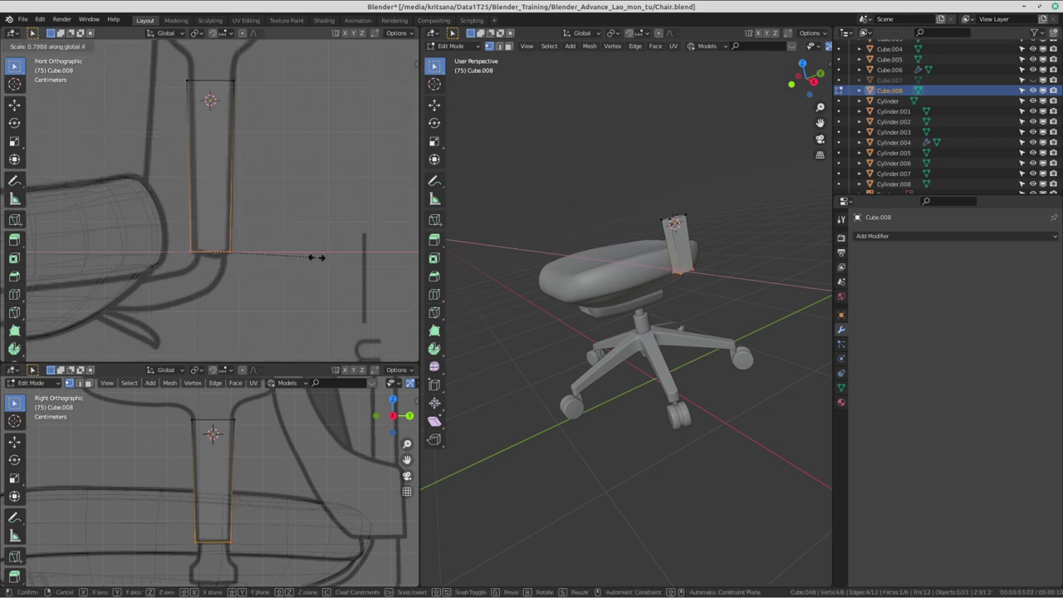
pyautogui.click(311, 258)
# - Orbit around the seat and post to check the taper from above and below
pyautogui.scroll(-2, 274, 332)
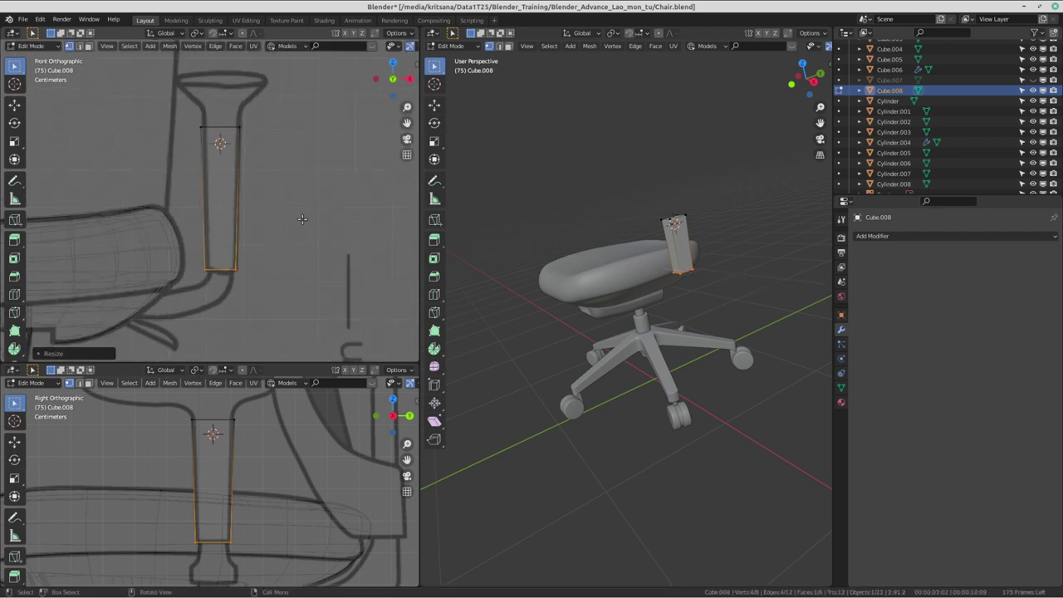
pyautogui.moveTo(574, 199); pyautogui.dragTo(677, 267, button='middle')
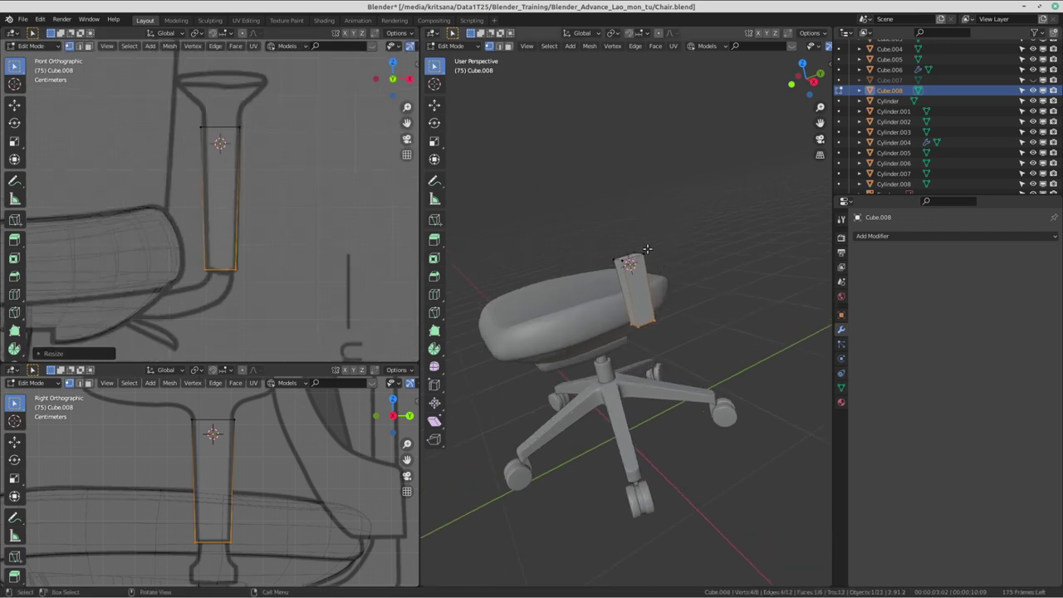
pyautogui.scroll(3, 690, 303)
pyautogui.moveTo(690, 303); pyautogui.dragTo(686, 296, button='middle')
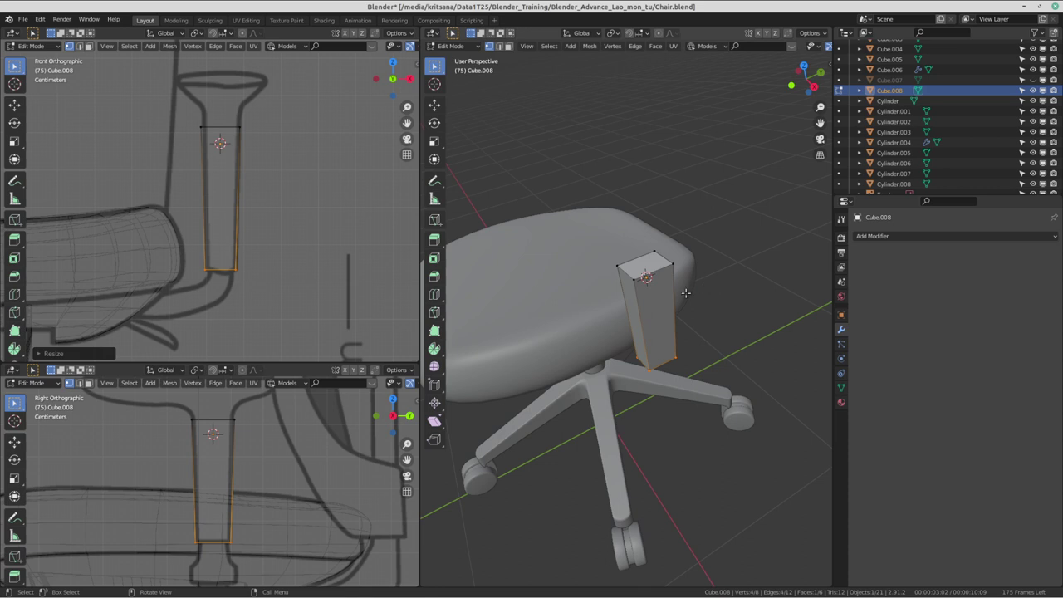
pyautogui.scroll(2, 685, 293)
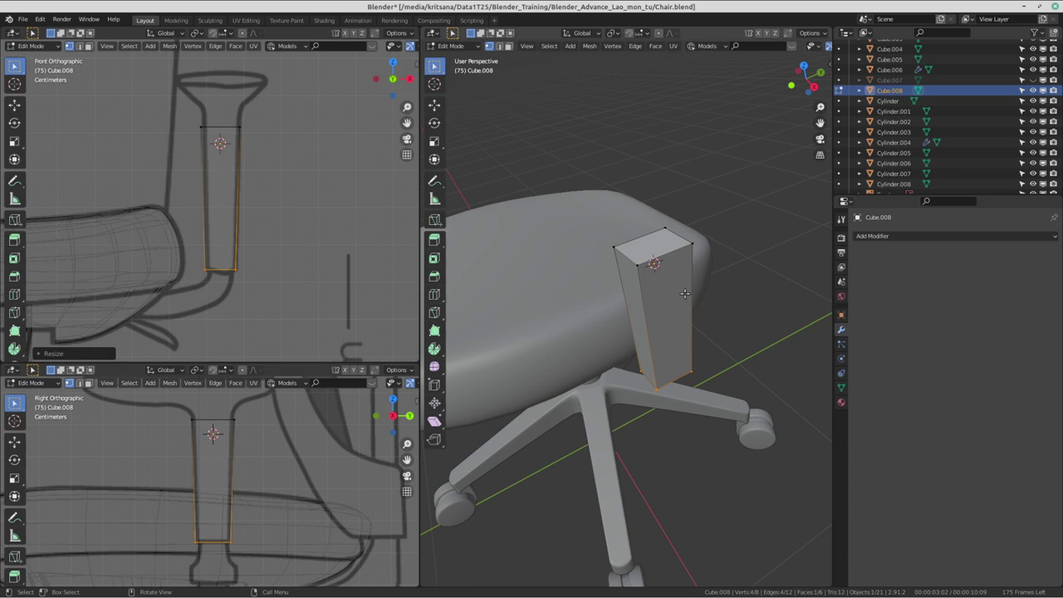
pyautogui.moveTo(631, 245)
pyautogui.mouseDown(button='middle')
pyautogui.moveTo(766, 279)
pyautogui.moveTo(691, 261)
pyautogui.moveTo(639, 317)
pyautogui.moveTo(530, 336)
pyautogui.moveTo(559, 347)
pyautogui.moveTo(585, 337)
pyautogui.moveTo(588, 236)
pyautogui.mouseUp(button='middle')
pyautogui.moveTo(650, 380)
pyautogui.mouseDown(button='middle')
pyautogui.moveTo(670, 266)
pyautogui.moveTo(574, 352)
pyautogui.moveTo(614, 340)
pyautogui.moveTo(659, 284)
pyautogui.moveTo(740, 333)
pyautogui.moveTo(714, 282)
pyautogui.moveTo(647, 338)
pyautogui.mouseUp(button='middle')
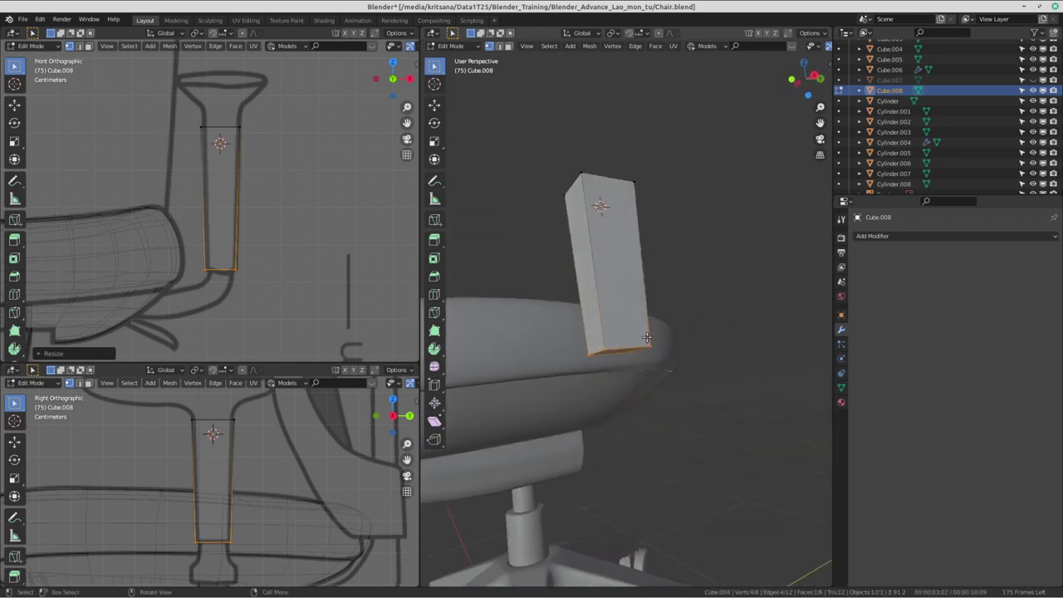
pyautogui.moveTo(624, 169)
pyautogui.mouseDown(button='middle')
pyautogui.moveTo(627, 391)
pyautogui.moveTo(755, 380)
pyautogui.moveTo(724, 379)
pyautogui.moveTo(715, 263)
pyautogui.moveTo(643, 290)
pyautogui.moveTo(674, 323)
pyautogui.mouseUp(button='middle')
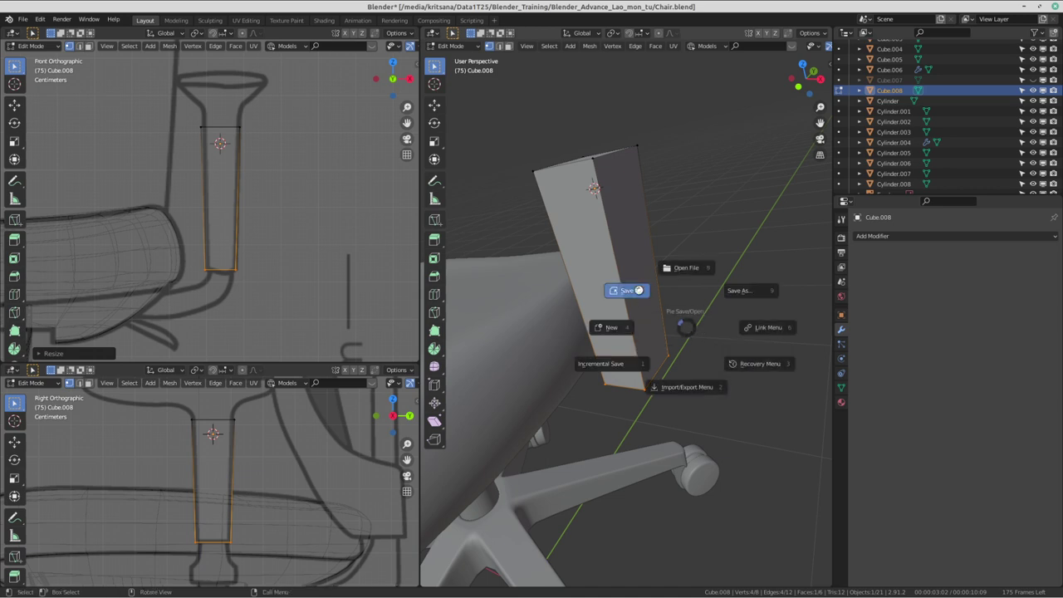
# - Save Chair.blend, then select the post's top and bottom end faces in face select mode
pyautogui.hotkey('ctrl', 's')
pyautogui.moveTo(642, 290)
pyautogui.mouseDown(button='middle')
pyautogui.moveTo(683, 313)
pyautogui.moveTo(640, 346)
pyautogui.mouseUp(button='middle')
pyautogui.click(581, 237)
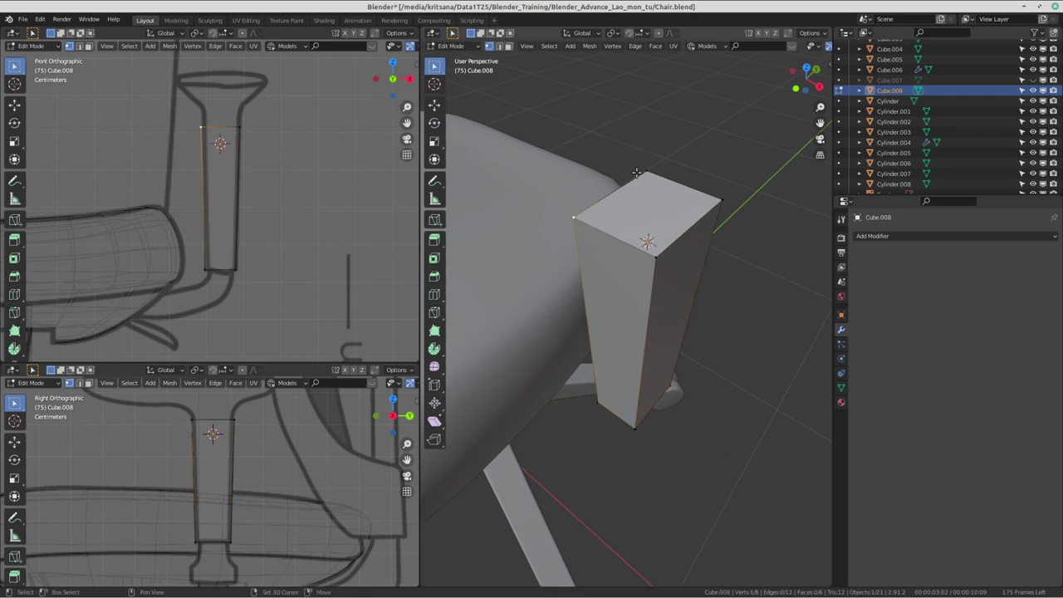
pyautogui.keyDown('shift'); pyautogui.click(716, 201); pyautogui.keyUp('shift')
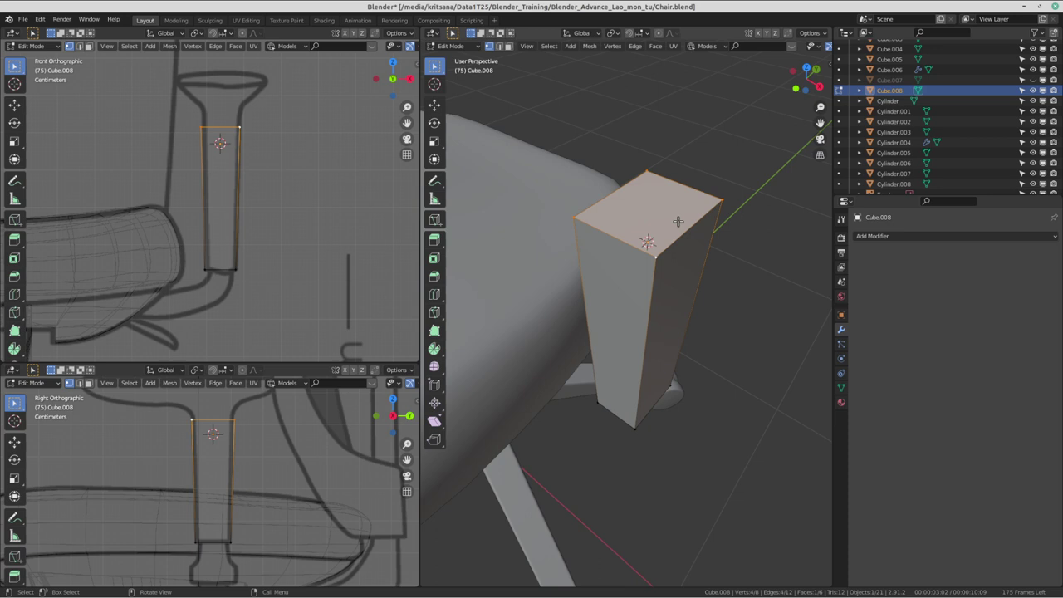
pyautogui.click(508, 47)
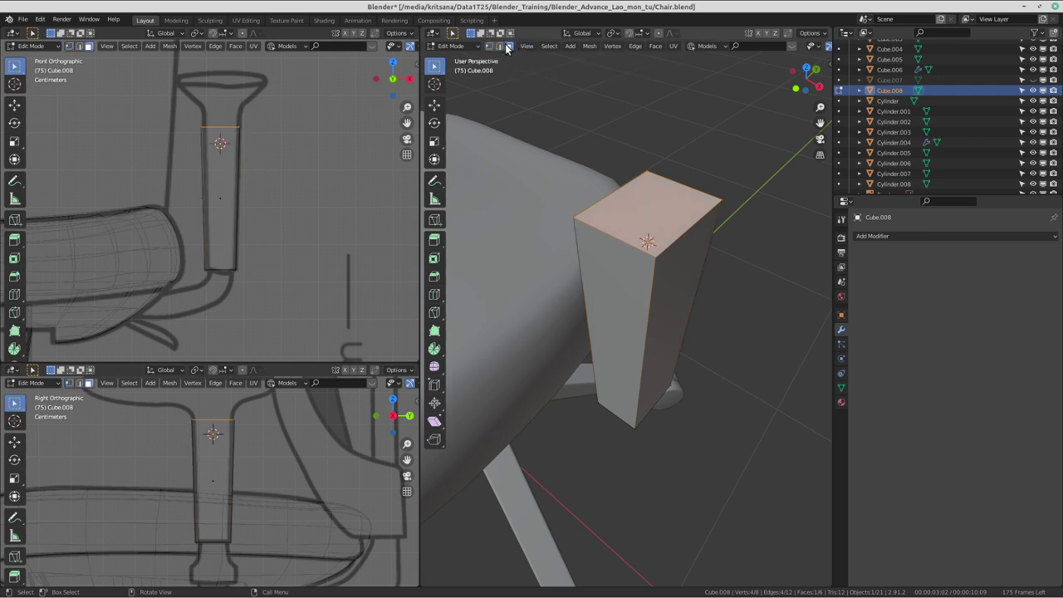
pyautogui.moveTo(662, 301)
pyautogui.mouseDown(button='middle')
pyautogui.moveTo(667, 206)
pyautogui.moveTo(659, 360)
pyautogui.mouseUp(button='middle')
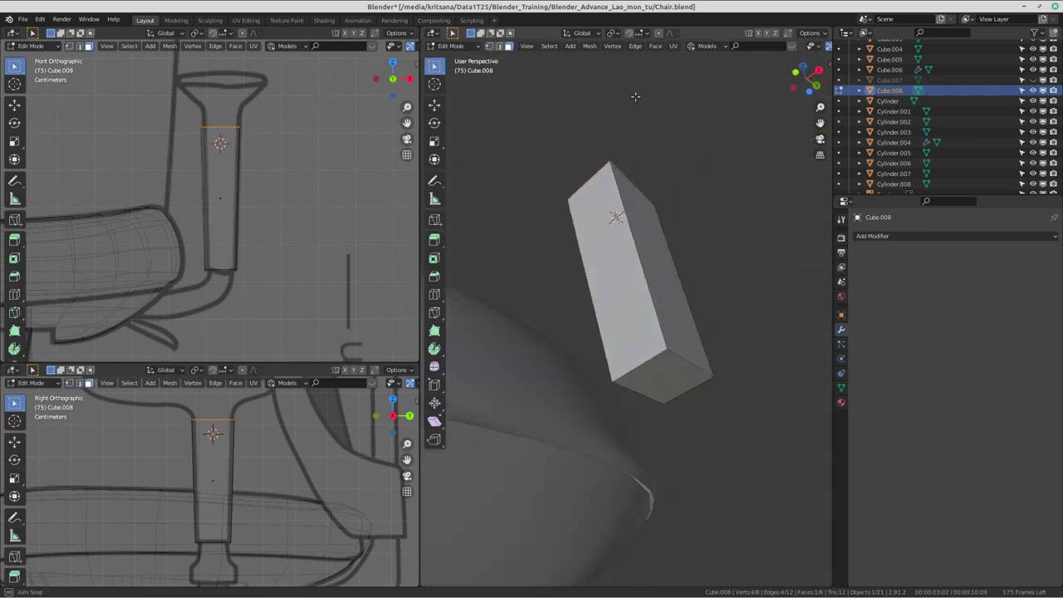
pyautogui.keyDown('shift'); pyautogui.click(663, 359); pyautogui.keyUp('shift')
pyautogui.moveTo(684, 273)
pyautogui.mouseDown(button='middle')
pyautogui.moveTo(693, 252)
pyautogui.moveTo(668, 392)
pyautogui.moveTo(636, 484)
pyautogui.moveTo(627, 211)
pyautogui.moveTo(676, 279)
pyautogui.moveTo(632, 501)
pyautogui.moveTo(636, 353)
pyautogui.moveTo(640, 490)
pyautogui.moveTo(655, 304)
pyautogui.moveTo(689, 247)
pyautogui.moveTo(627, 474)
pyautogui.mouseUp(button='middle')
# - Delete only the post's selected top and bottom faces using X > Only Faces
pyautogui.press('x')
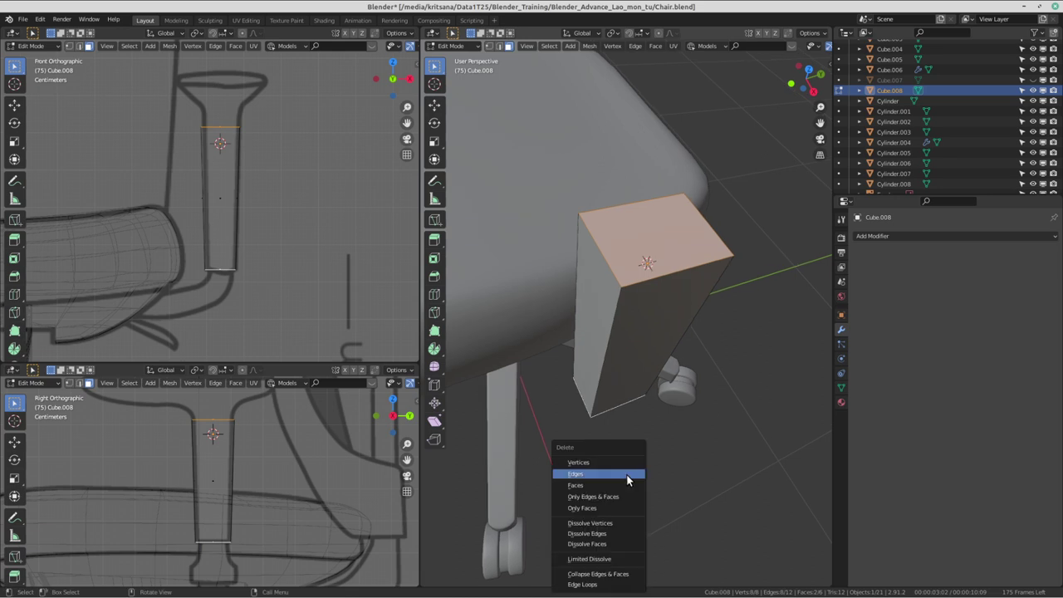
pyautogui.press('x')
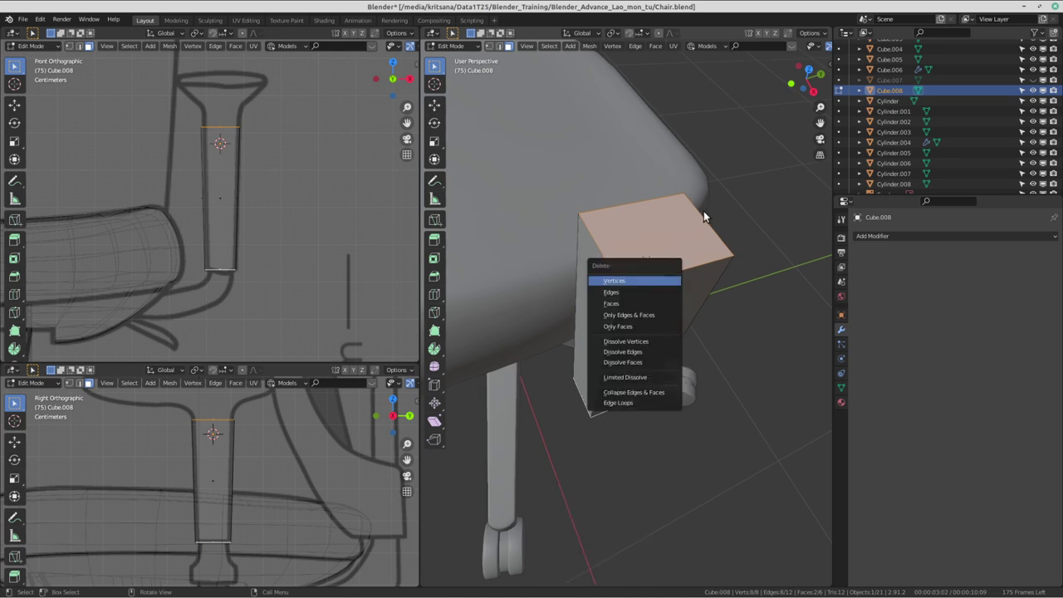
pyautogui.press('x')
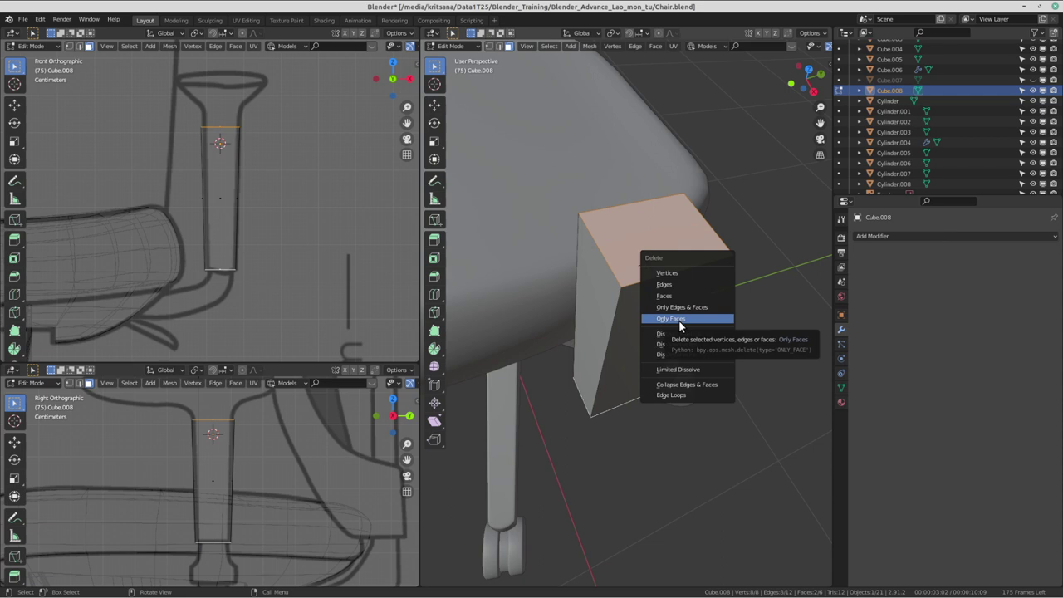
pyautogui.click(679, 320)
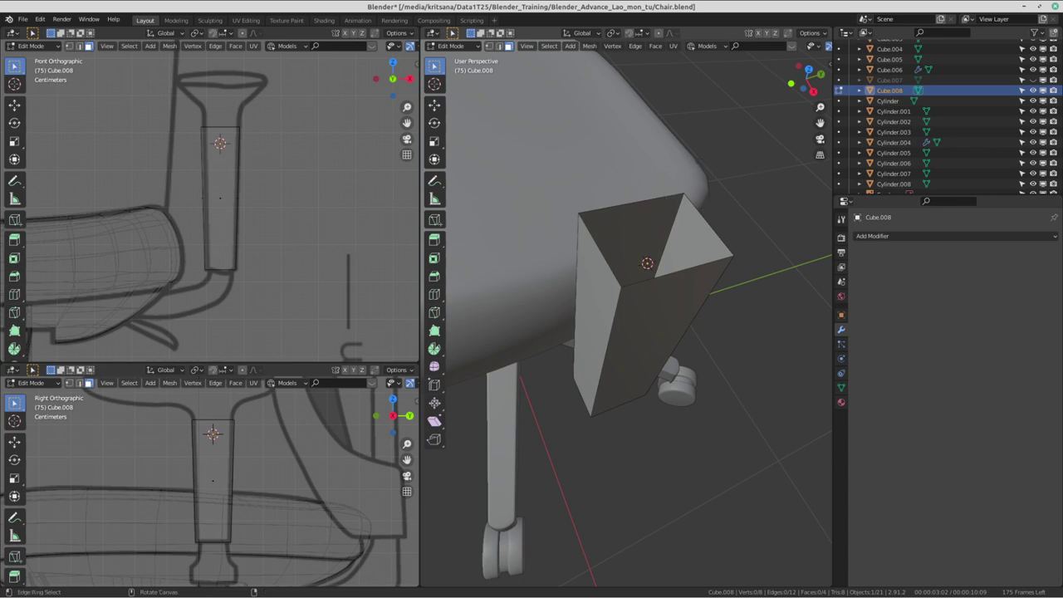
pyautogui.hotkey('ctrl', 'alt', 'Left')
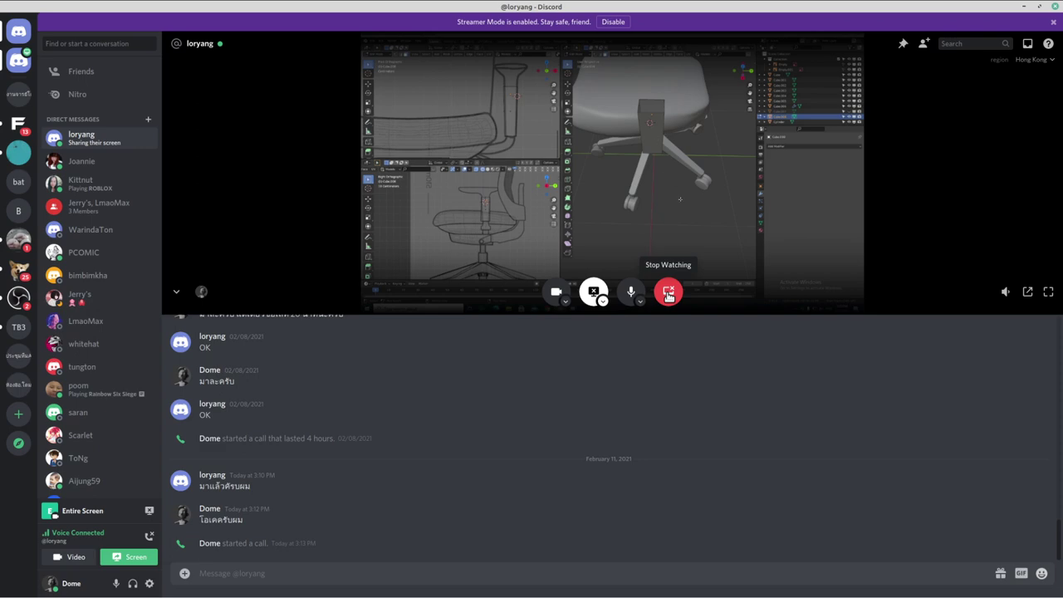
pyautogui.hotkey('ctrl', 'alt', 'Right')
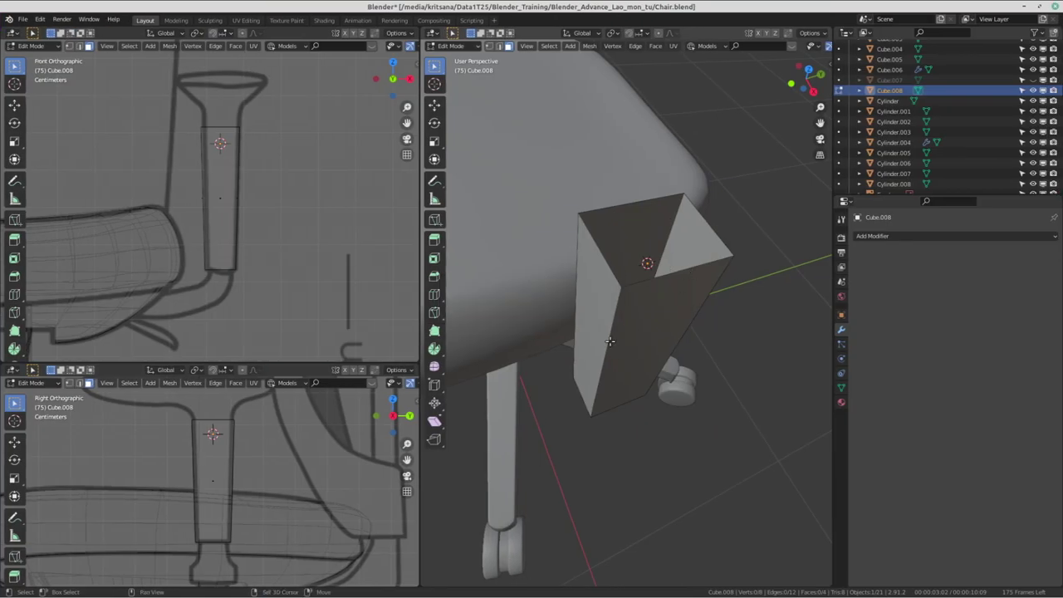
# - Orbit around the open-ended post and switch the mesh to vertex select mode
pyautogui.moveTo(609, 340)
pyautogui.mouseDown(button='middle')
pyautogui.moveTo(585, 315)
pyautogui.moveTo(714, 224)
pyautogui.mouseUp(button='middle')
pyautogui.scroll(2, 702, 197)
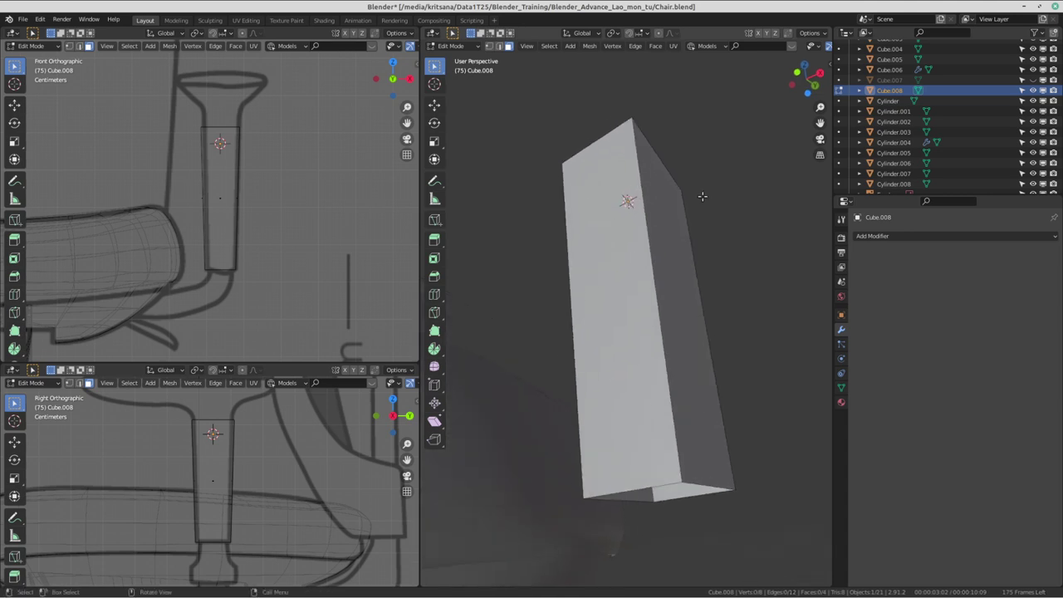
pyautogui.scroll(-2, 702, 196)
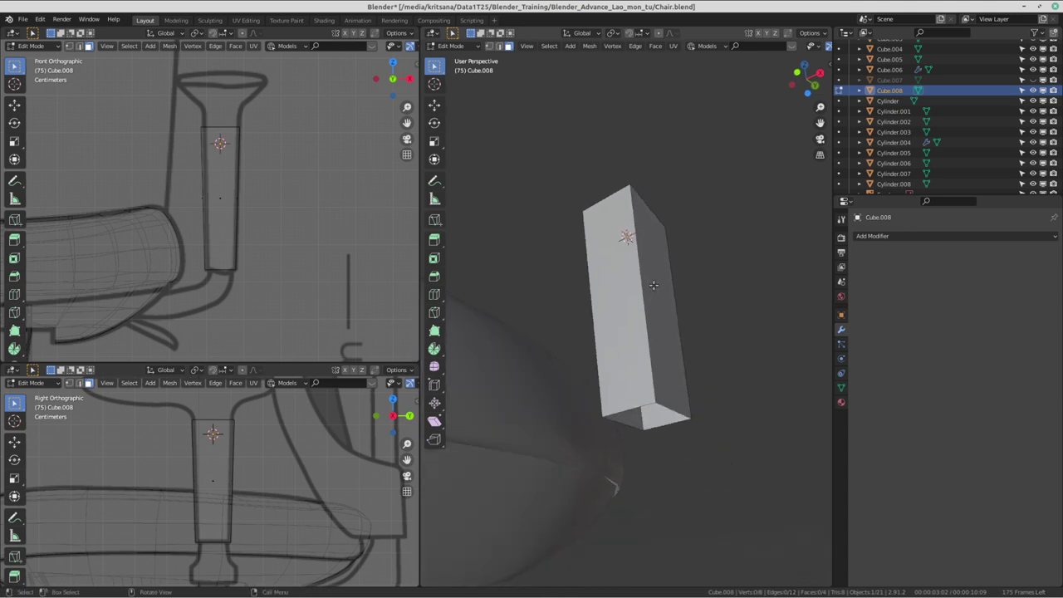
pyautogui.moveTo(665, 255)
pyautogui.mouseDown(button='middle')
pyautogui.moveTo(629, 238)
pyautogui.moveTo(695, 266)
pyautogui.moveTo(627, 282)
pyautogui.moveTo(637, 310)
pyautogui.moveTo(668, 228)
pyautogui.mouseUp(button='middle')
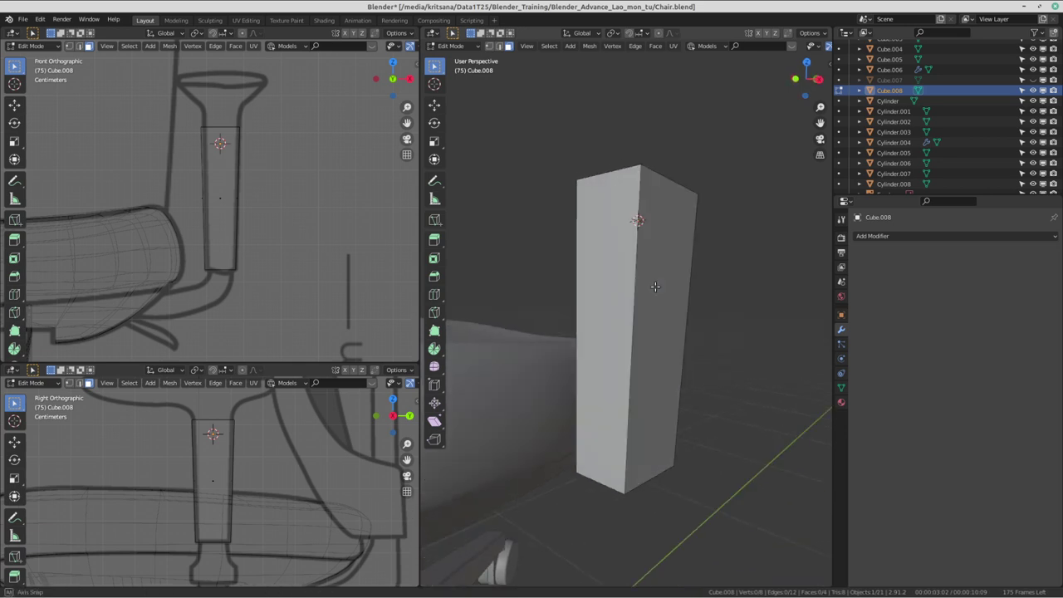
pyautogui.scroll(2, 641, 285)
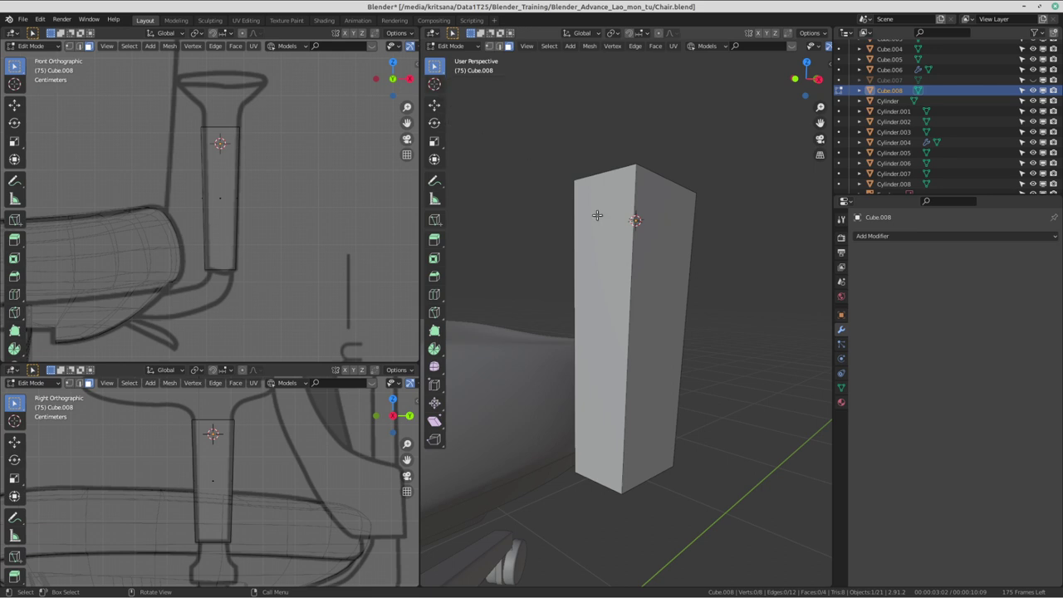
pyautogui.moveTo(656, 215)
pyautogui.keyDown('shift'); pyautogui.mouseDown(button='middle')
pyautogui.moveTo(703, 224)
pyautogui.moveTo(648, 189)
pyautogui.moveTo(652, 251)
pyautogui.mouseUp(button='middle'); pyautogui.keyUp('shift')
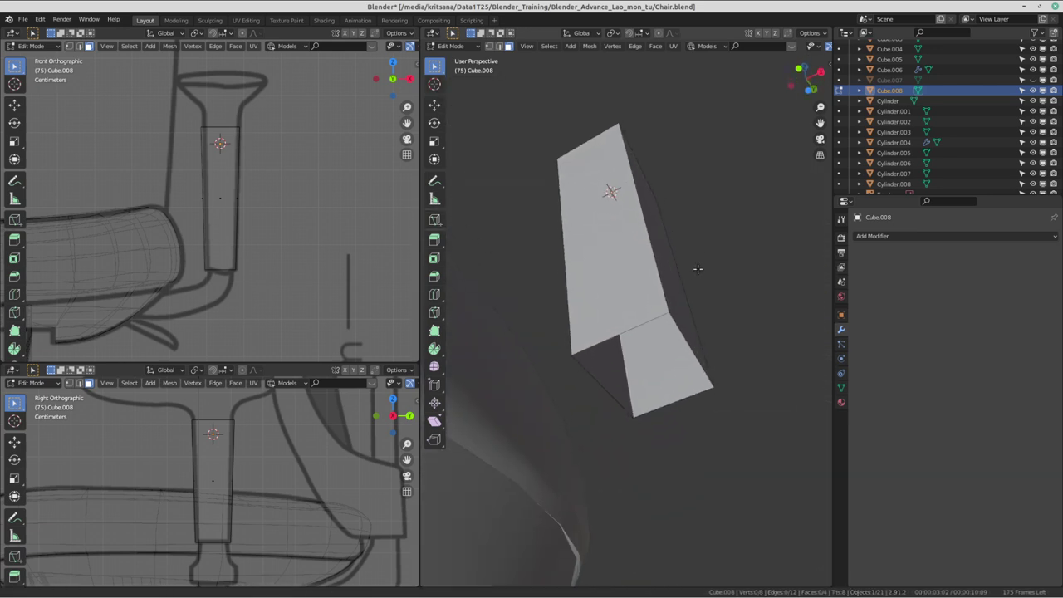
pyautogui.scroll(-3, 652, 252)
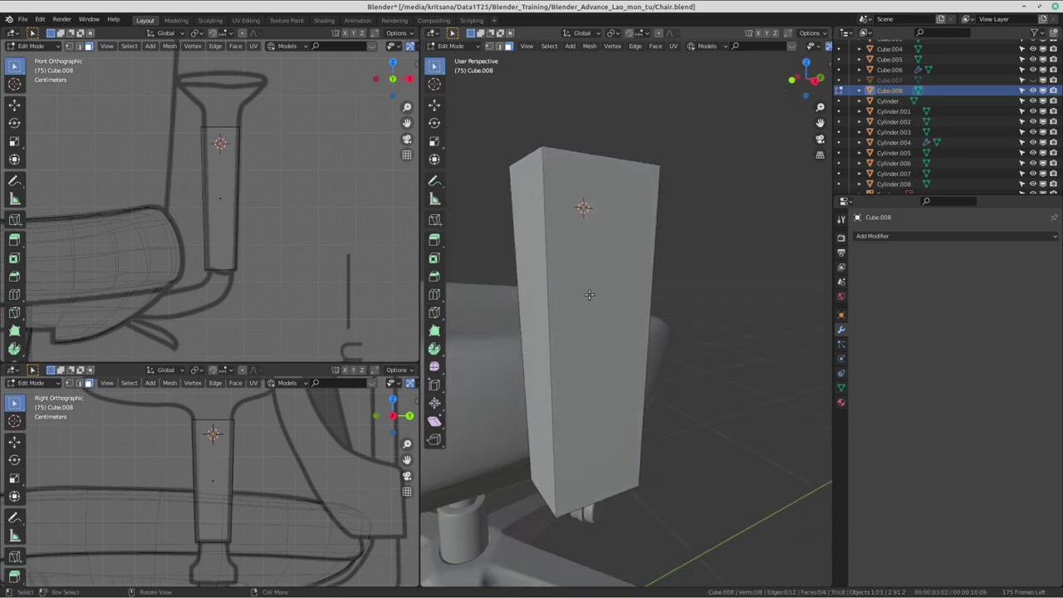
pyautogui.moveTo(652, 251)
pyautogui.mouseDown(button='middle')
pyautogui.moveTo(572, 391)
pyautogui.moveTo(545, 110)
pyautogui.mouseUp(button='middle')
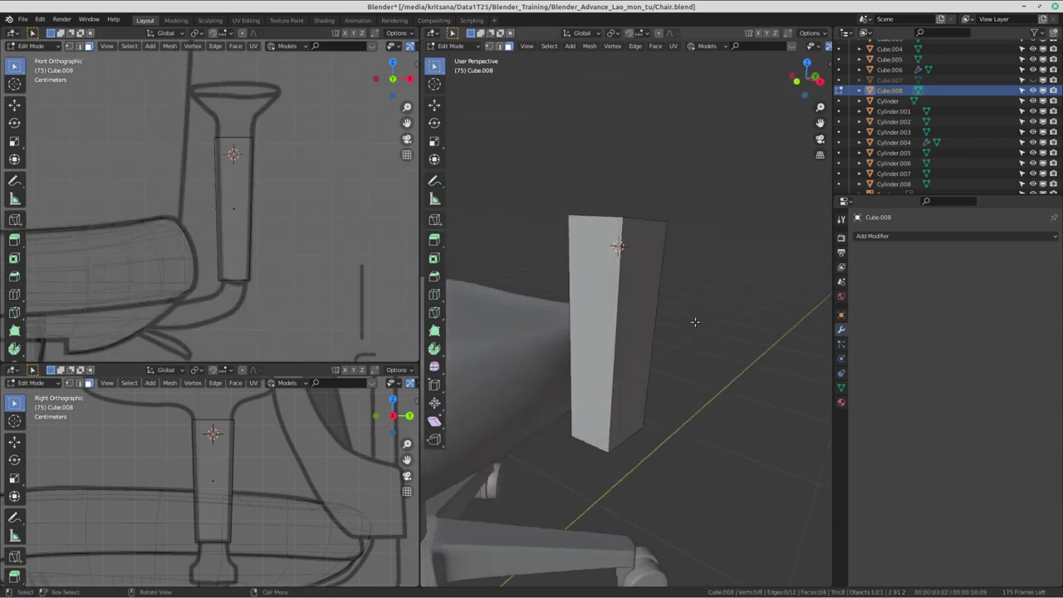
pyautogui.scroll(5, 545, 110)
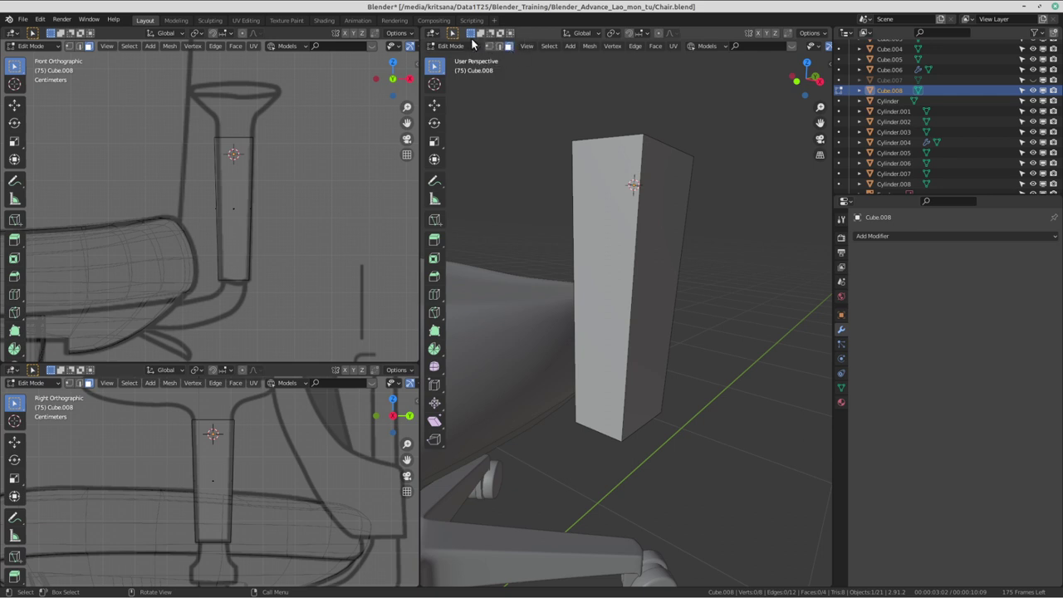
pyautogui.click(508, 46)
pyautogui.click(490, 46)
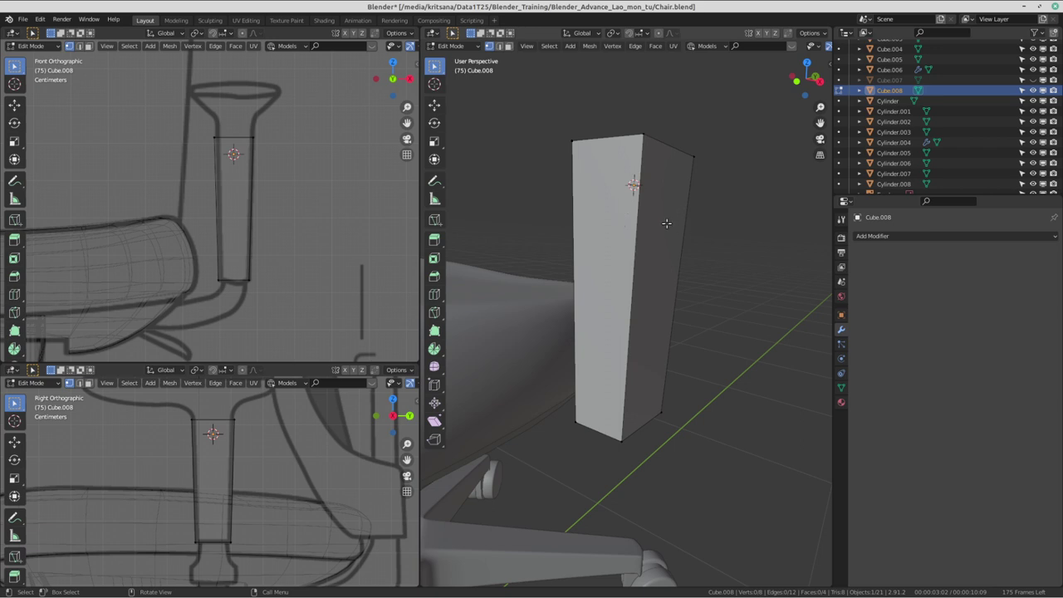
# - Orbit and zoom in on the tapered post, abandoning an initial loop cut
pyautogui.moveTo(666, 223); pyautogui.dragTo(468, 359, button='middle')
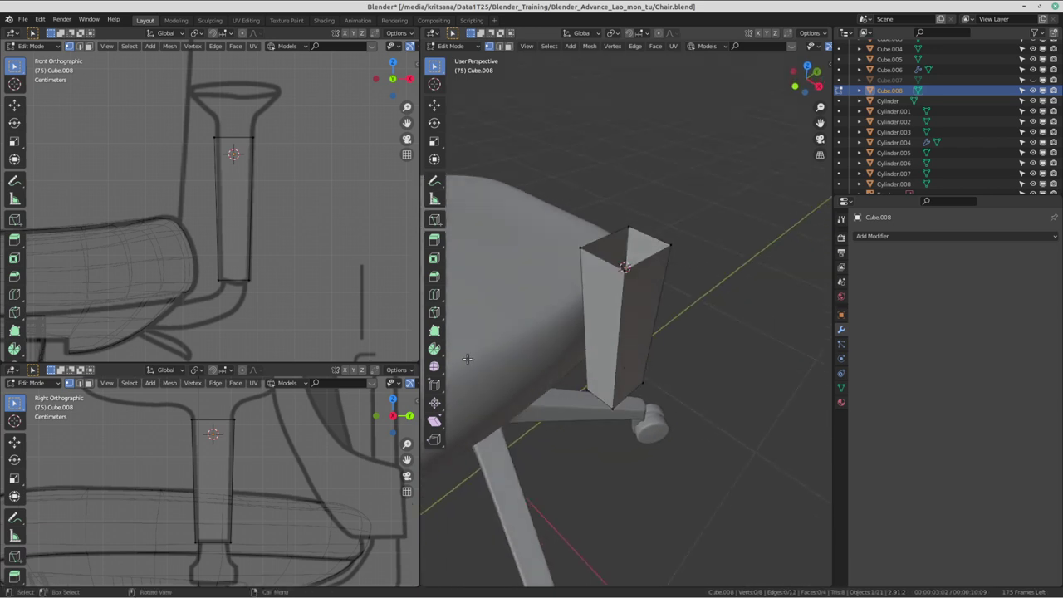
pyautogui.moveTo(750, 356)
pyautogui.mouseDown(button='middle')
pyautogui.moveTo(649, 360)
pyautogui.moveTo(657, 387)
pyautogui.moveTo(637, 331)
pyautogui.mouseUp(button='middle')
pyautogui.hotkey('ctrl', 'r')
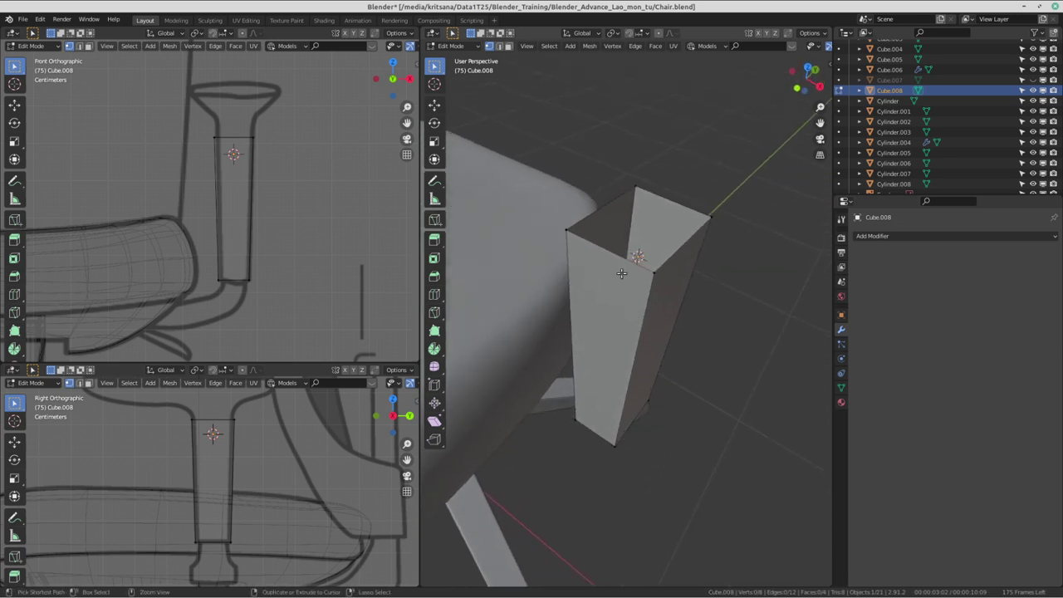
pyautogui.press('Escape')
pyautogui.moveTo(621, 261)
pyautogui.mouseDown(button='middle')
pyautogui.moveTo(624, 498)
pyautogui.moveTo(717, 444)
pyautogui.moveTo(631, 332)
pyautogui.mouseUp(button='middle')
pyautogui.scroll(1, 206, 478)
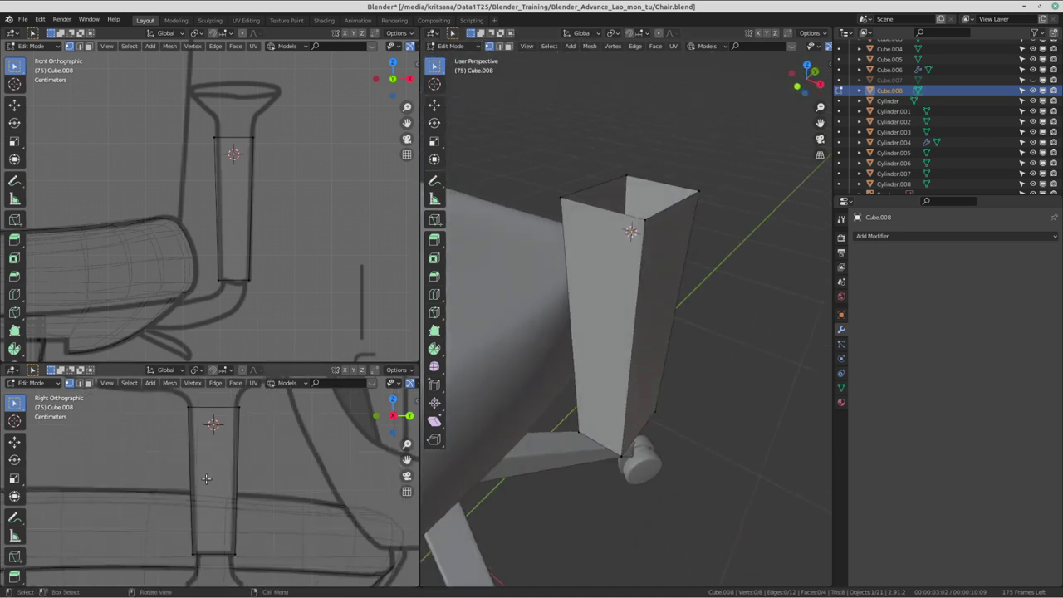
pyautogui.scroll(1, 236, 166)
pyautogui.scroll(1, 239, 164)
pyautogui.scroll(1, 241, 164)
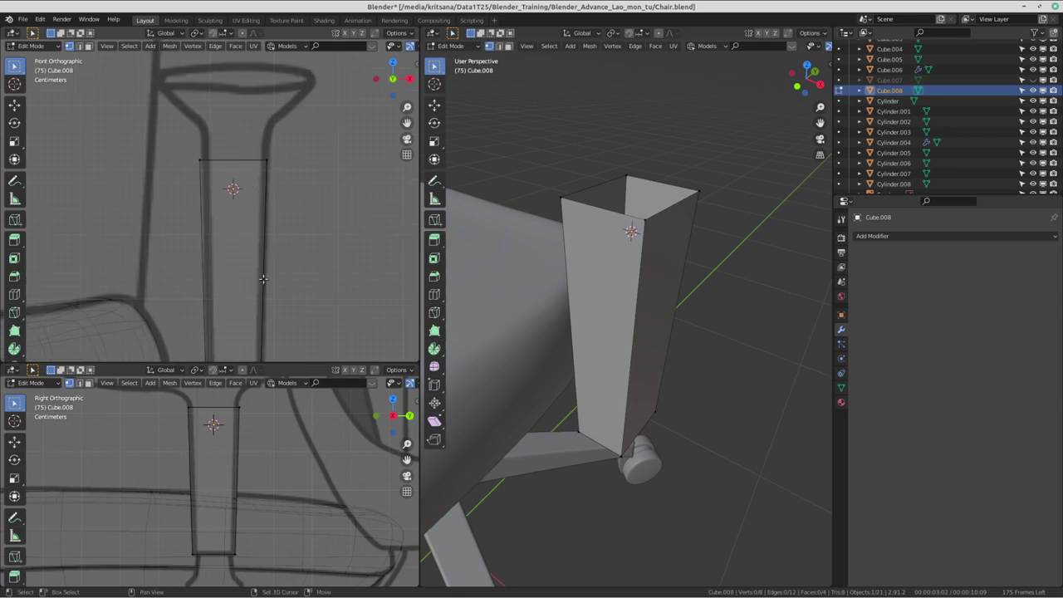
pyautogui.scroll(1, 241, 164)
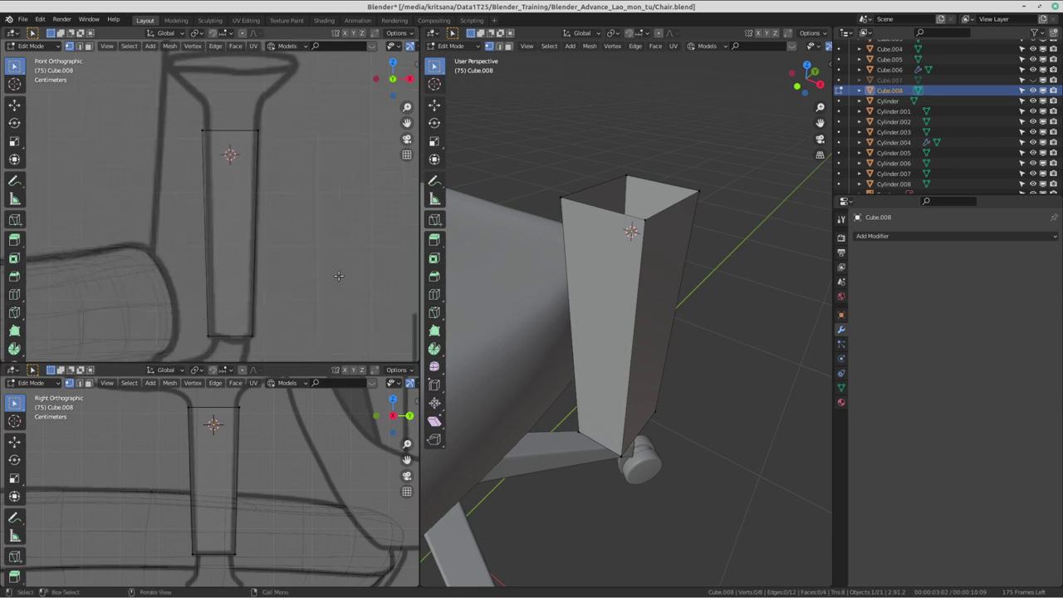
# - Preview a Ctrl+R loop cut with 2 lengthwise cuts down the post
pyautogui.moveTo(631, 274); pyautogui.dragTo(692, 285, button='middle')
pyautogui.moveTo(595, 316); pyautogui.dragTo(636, 269, button='middle')
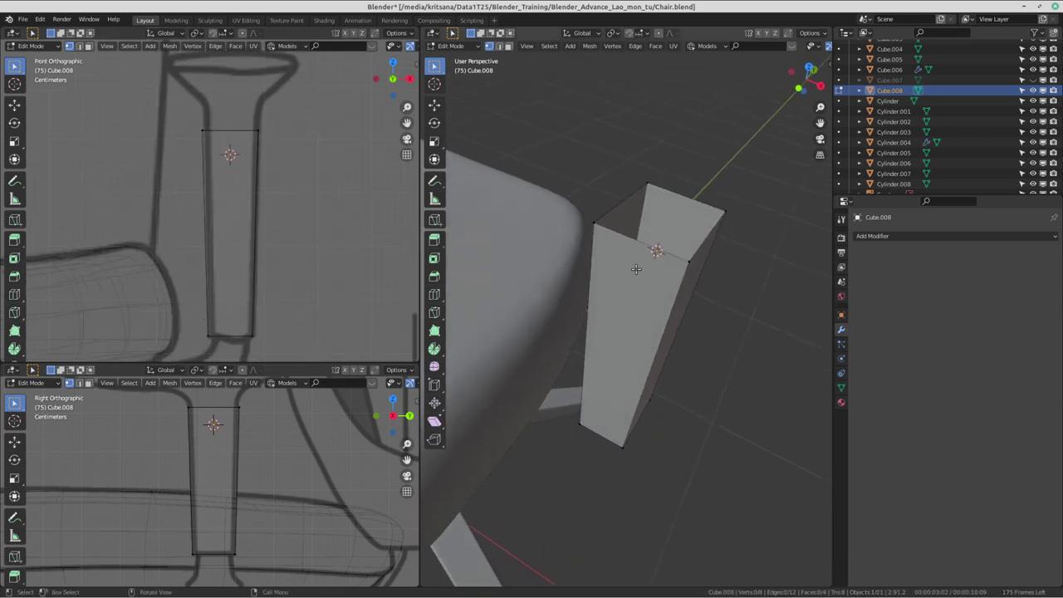
pyautogui.hotkey('ctrl', 'r')
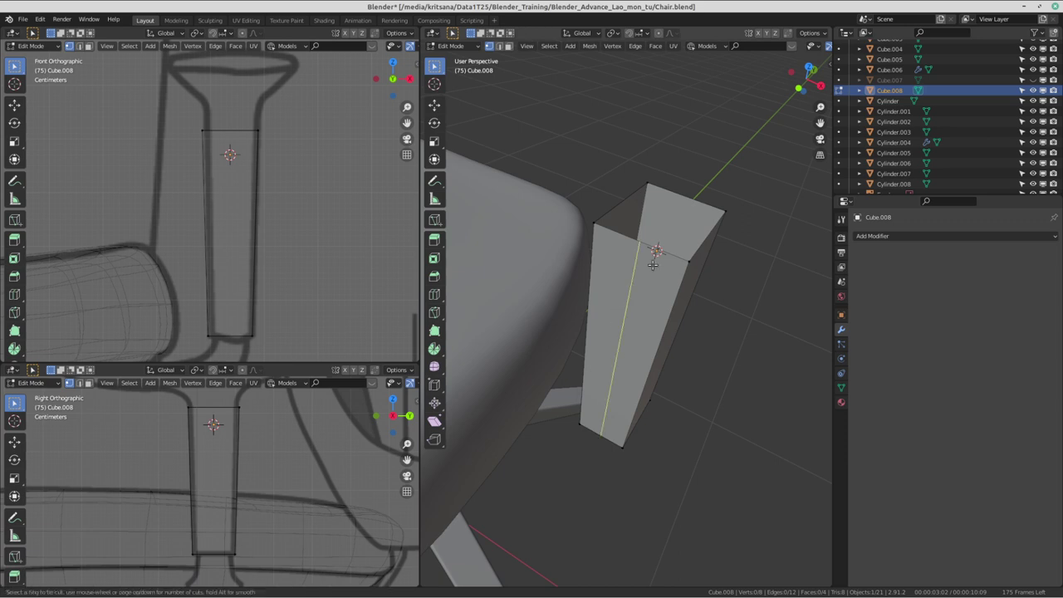
pyautogui.scroll(1, 653, 264)
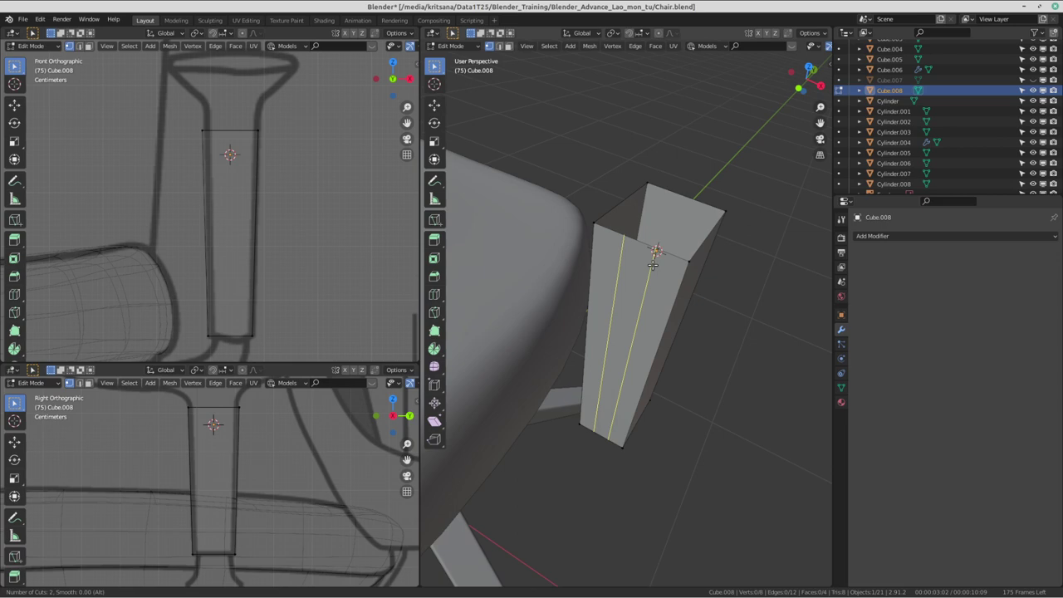
# - Apply the two centred lengthwise loop cuts on the first side of the post
pyautogui.click(653, 264)
pyautogui.rightClick(653, 264)
pyautogui.moveTo(714, 403)
pyautogui.mouseDown(button='middle')
pyautogui.moveTo(700, 427)
pyautogui.moveTo(679, 427)
pyautogui.mouseUp(button='middle')
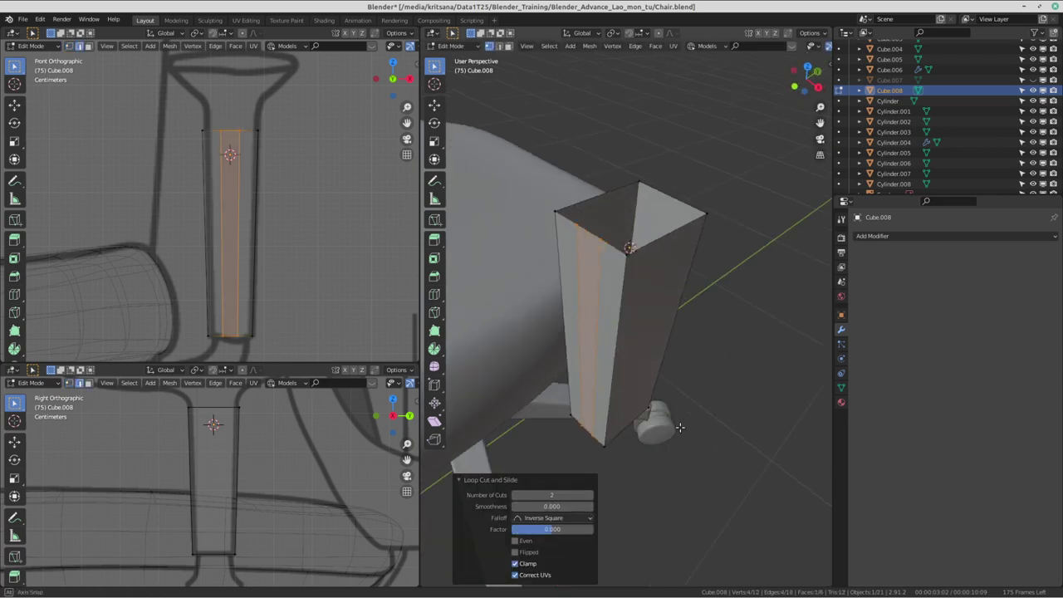
pyautogui.hotkey('ctrl', 'alt', 'Left')
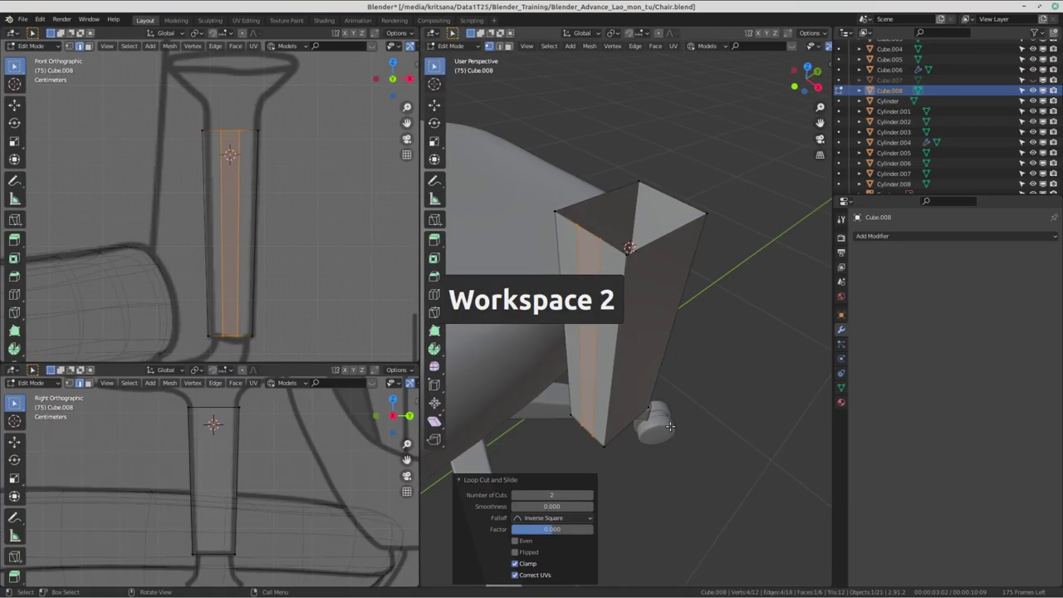
pyautogui.moveTo(627, 443); pyautogui.dragTo(488, 348, button='middle')
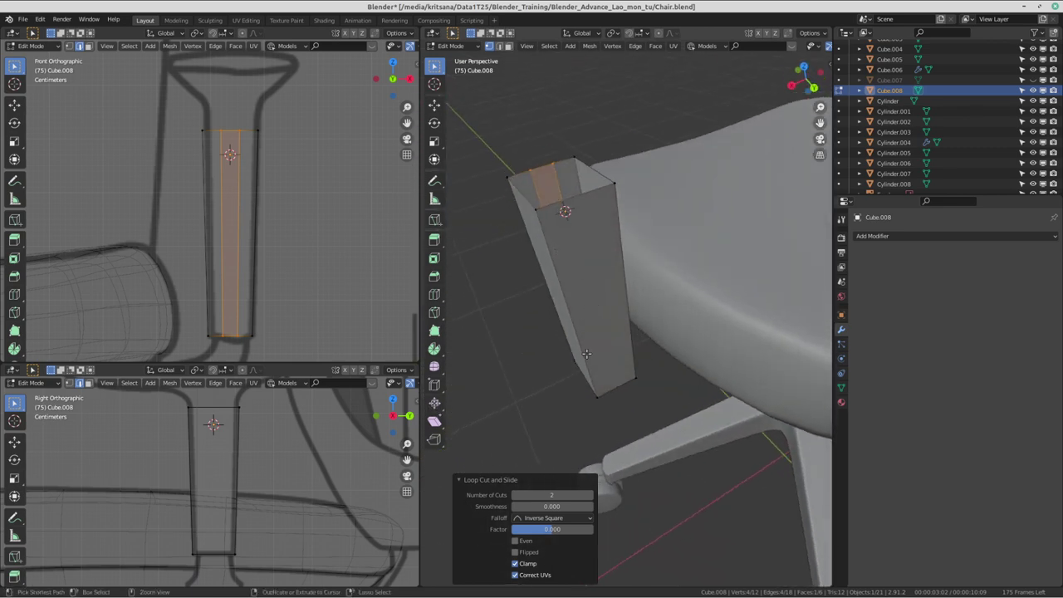
# - Add two more centred loop cuts on the post's adjacent side
pyautogui.hotkey('ctrl', 'r')
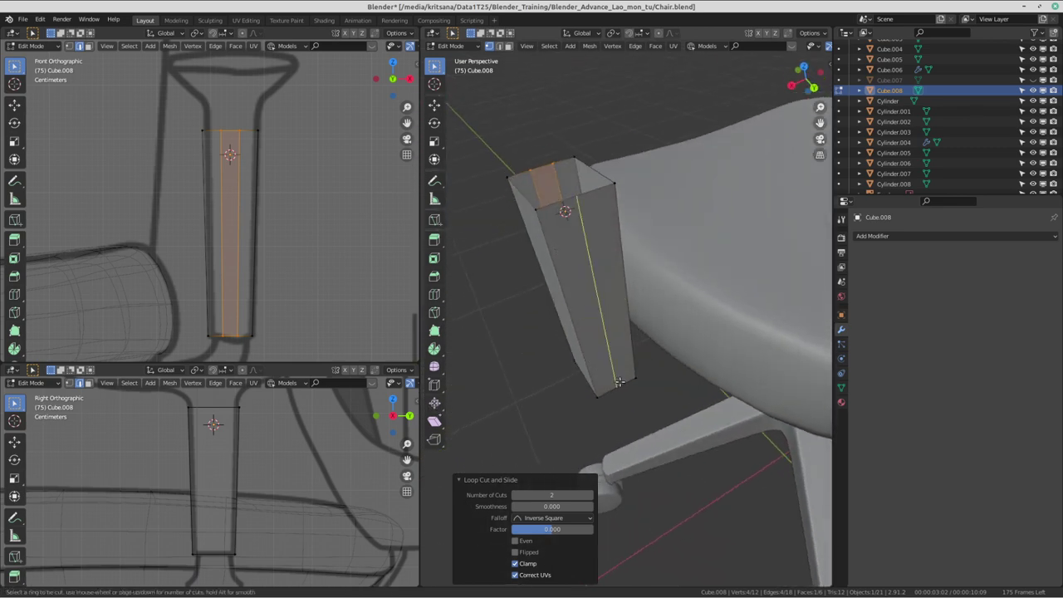
pyautogui.scroll(1, 619, 383)
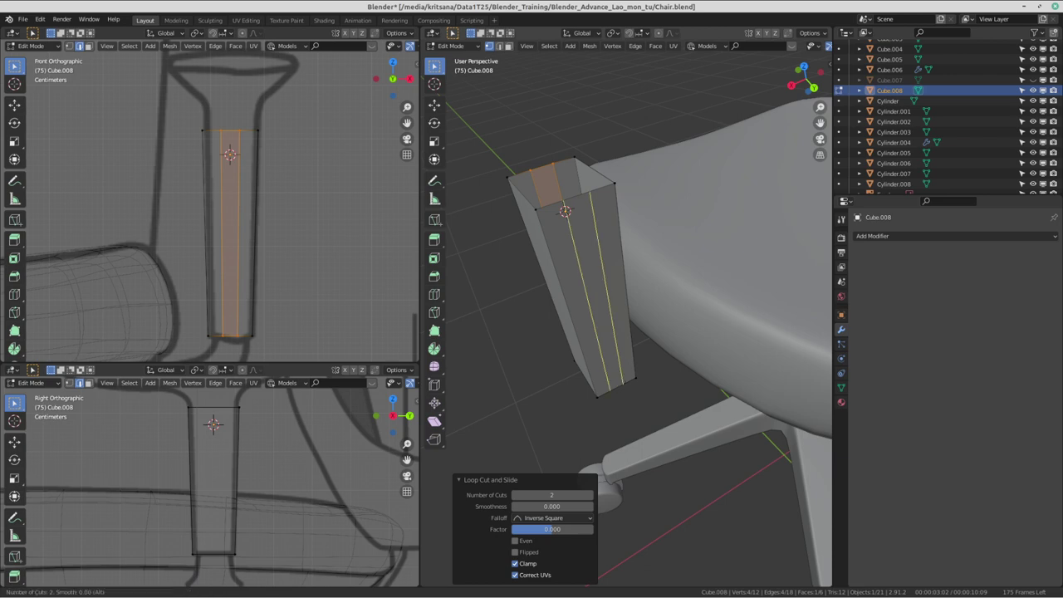
pyautogui.click(619, 382)
pyautogui.rightClick(620, 382)
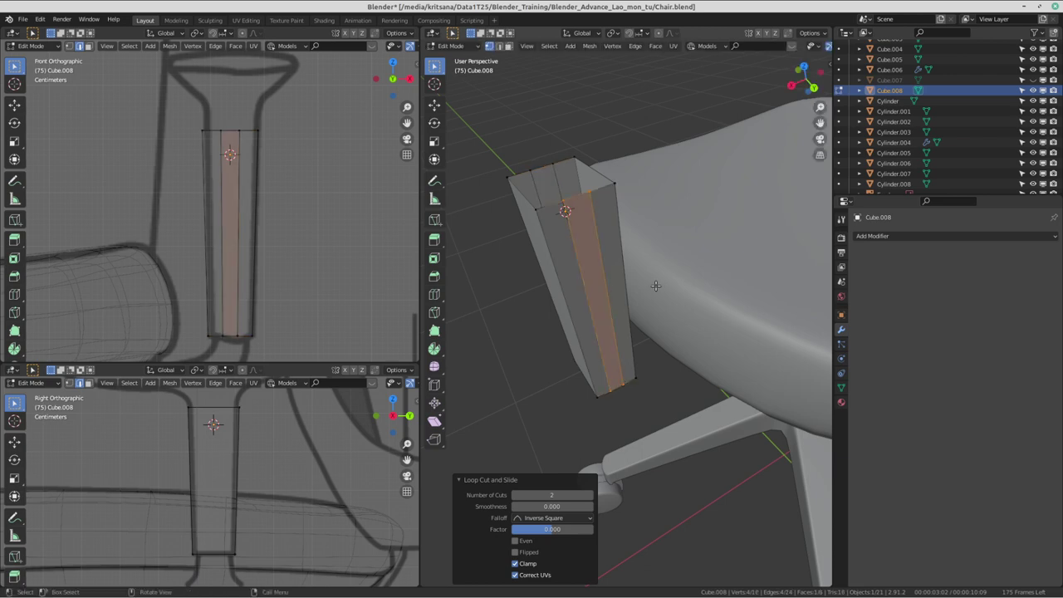
pyautogui.moveTo(657, 286)
pyautogui.mouseDown(button='middle')
pyautogui.moveTo(503, 392)
pyautogui.moveTo(501, 438)
pyautogui.moveTo(742, 422)
pyautogui.moveTo(554, 401)
pyautogui.moveTo(622, 379)
pyautogui.mouseUp(button='middle')
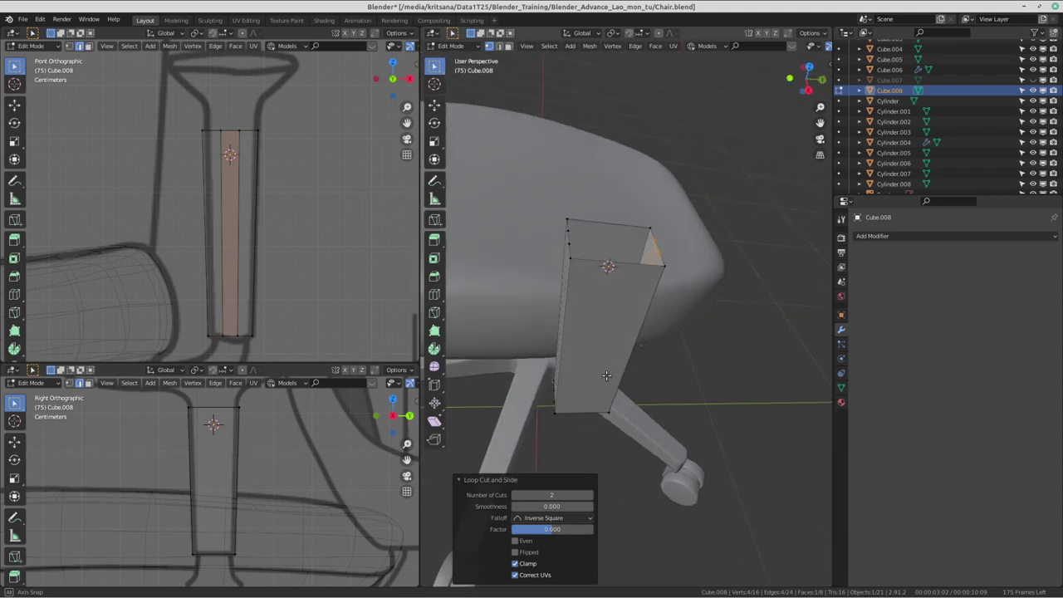
pyautogui.hotkey('ctrl', 'alt', 'Left')
pyautogui.hotkey('ctrl', 'alt', 'Left')
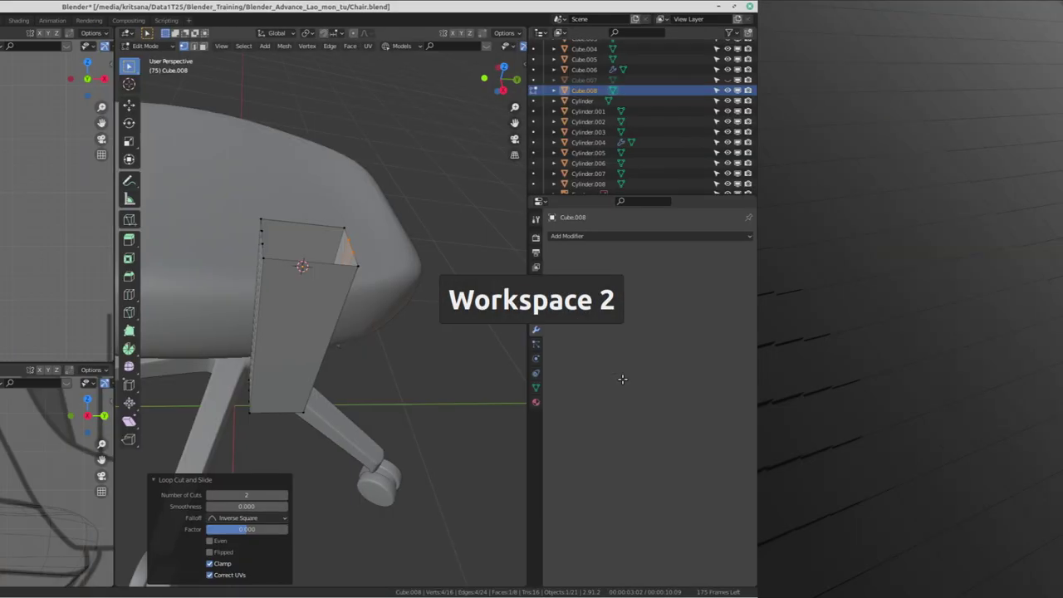
pyautogui.hotkey('ctrl', 'alt', 'Left')
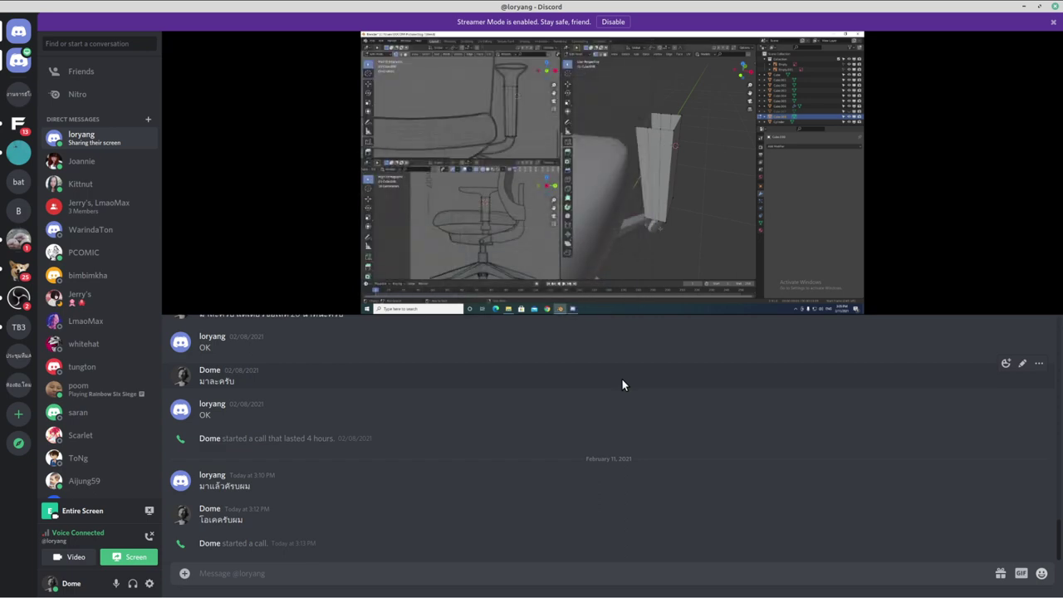
pyautogui.hotkey('ctrl', 'alt', 'Right')
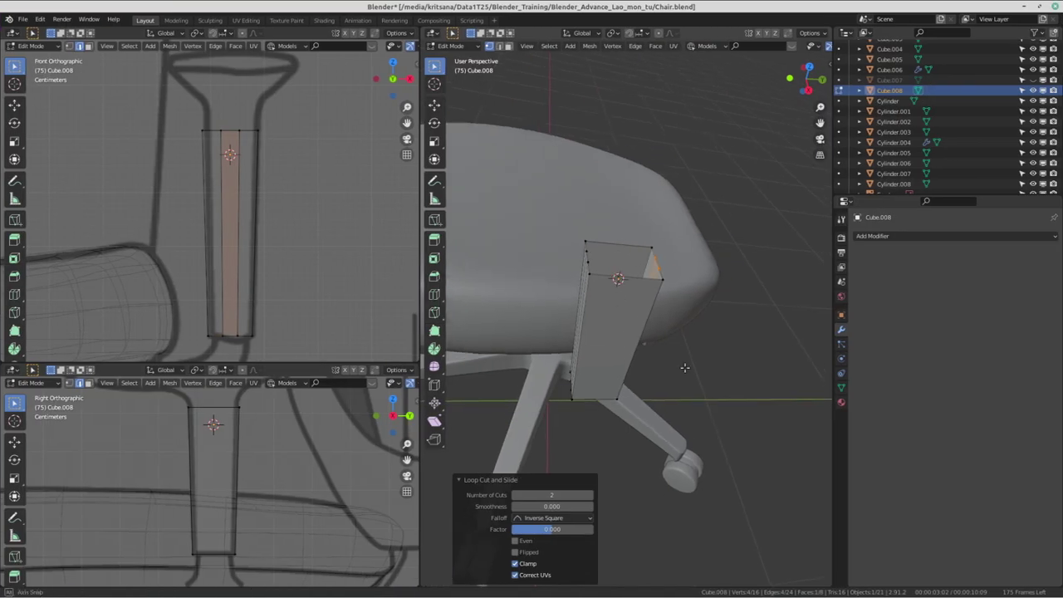
pyautogui.moveTo(685, 367)
pyautogui.mouseDown(button='middle')
pyautogui.moveTo(574, 291)
pyautogui.moveTo(681, 308)
pyautogui.mouseUp(button='middle')
pyautogui.click(728, 356)
pyautogui.moveTo(728, 356)
pyautogui.mouseDown(button='middle')
pyautogui.moveTo(698, 379)
pyautogui.moveTo(672, 376)
pyautogui.mouseUp(button='middle')
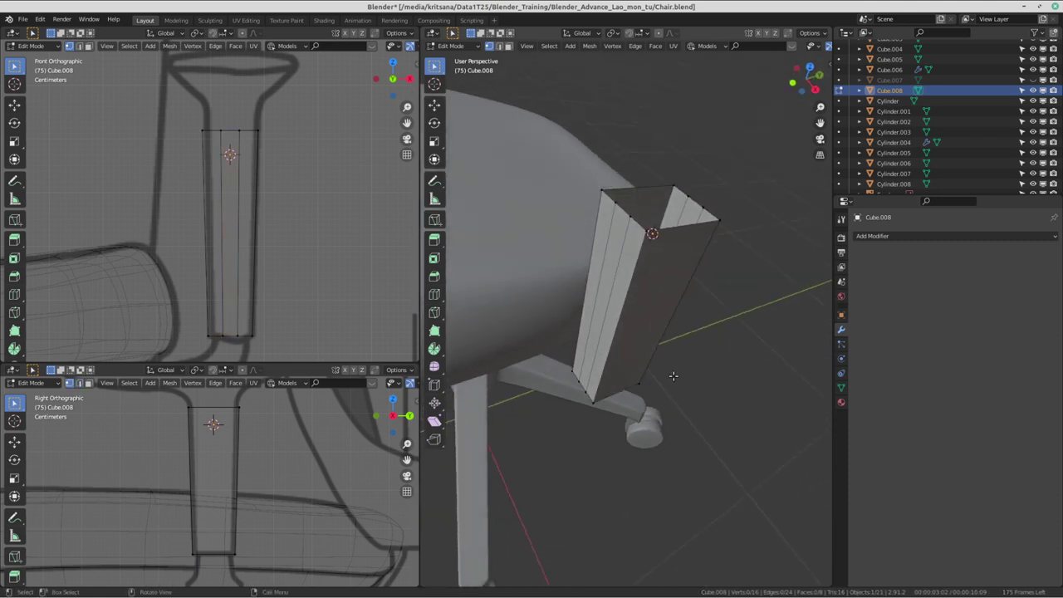
pyautogui.click(509, 47)
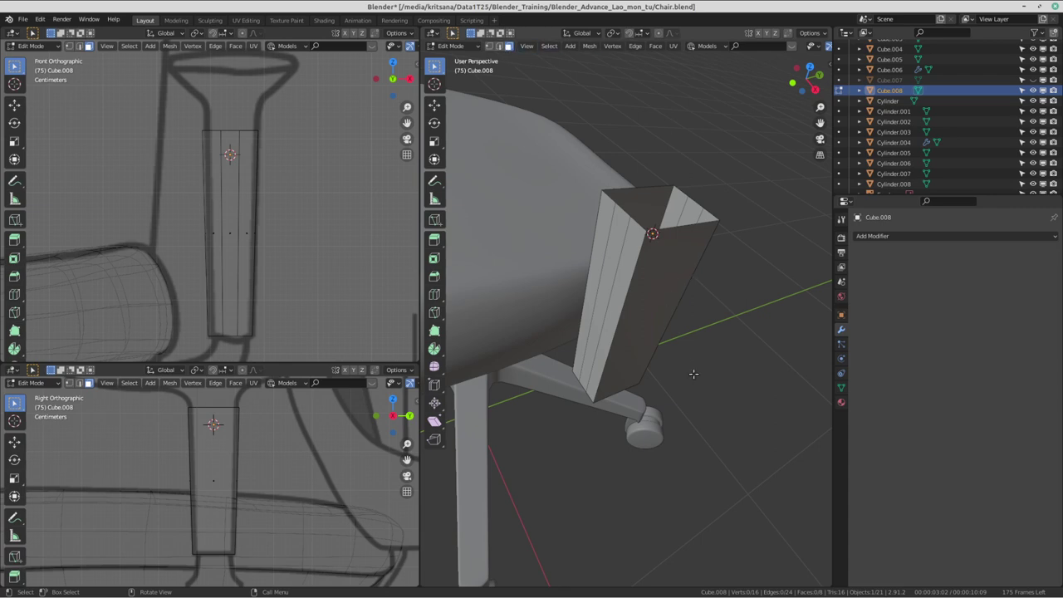
pyautogui.moveTo(693, 374)
pyautogui.mouseDown(button='middle')
pyautogui.moveTo(631, 357)
pyautogui.moveTo(675, 415)
pyautogui.mouseUp(button='middle')
pyautogui.click(619, 341)
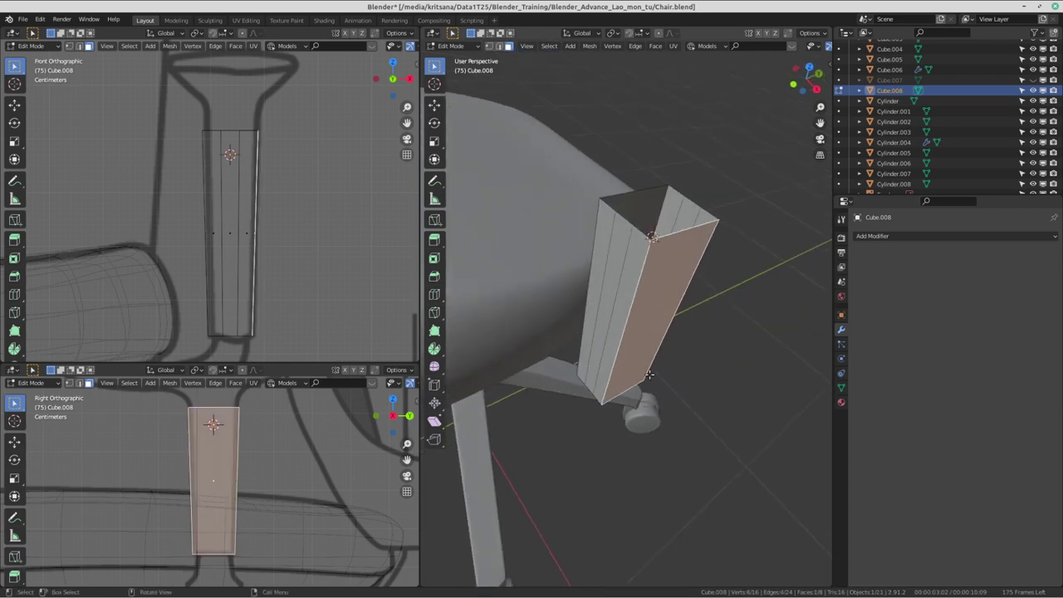
pyautogui.moveTo(672, 363)
pyautogui.mouseDown(button='middle')
pyautogui.moveTo(428, 358)
pyautogui.moveTo(654, 269)
pyautogui.mouseUp(button='middle')
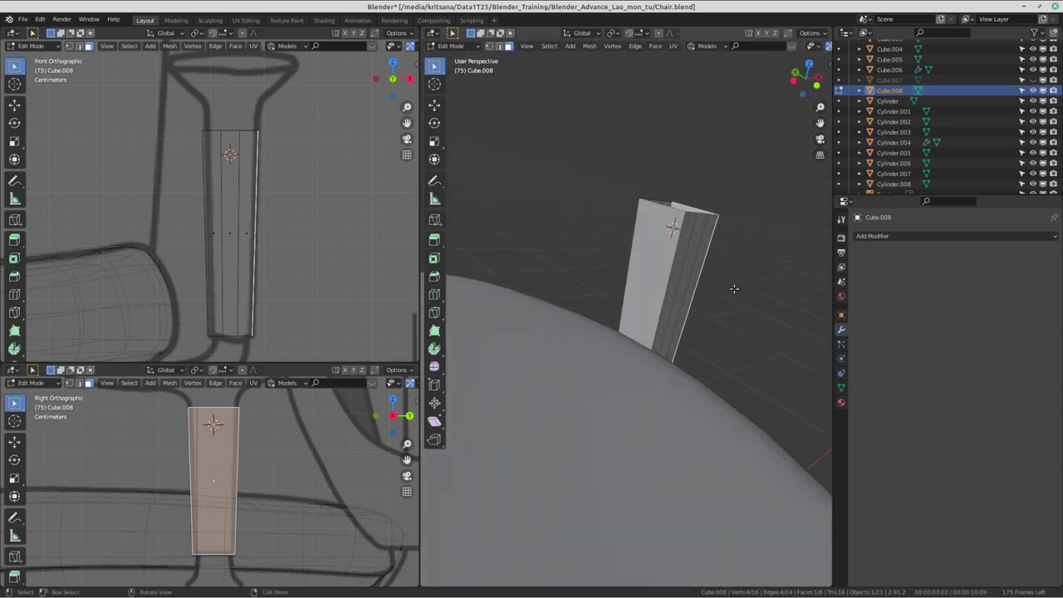
pyautogui.keyDown('shift'); pyautogui.click(640, 267); pyautogui.keyUp('shift')
pyautogui.scroll(-10, 691, 284)
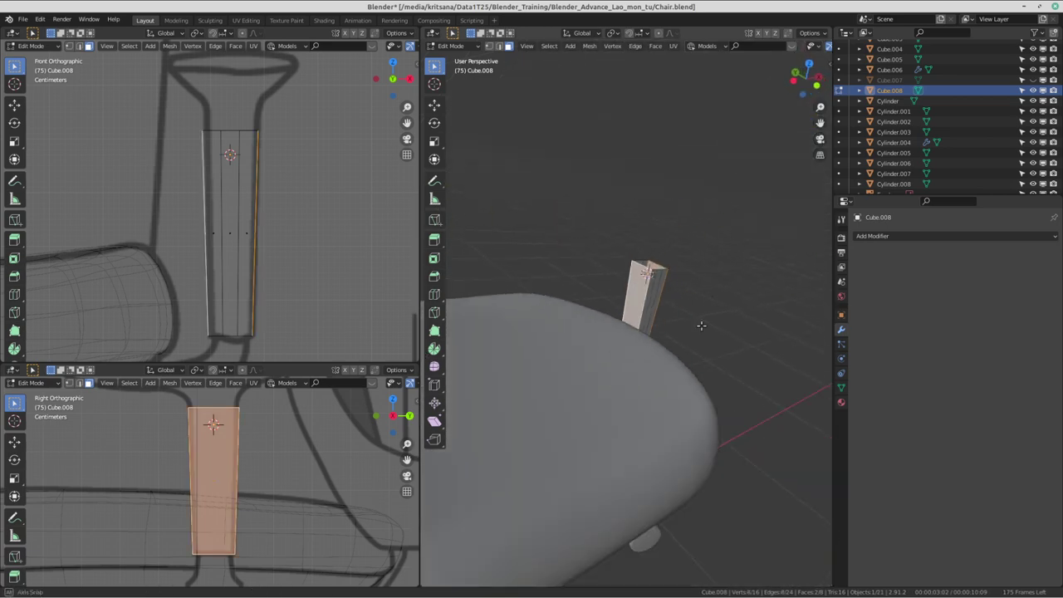
pyautogui.moveTo(615, 398)
pyautogui.mouseDown(button='middle')
pyautogui.moveTo(633, 368)
pyautogui.moveTo(672, 407)
pyautogui.moveTo(531, 349)
pyautogui.mouseUp(button='middle')
pyautogui.scroll(1, 652, 373)
pyautogui.scroll(1, 652, 374)
pyautogui.scroll(1, 652, 376)
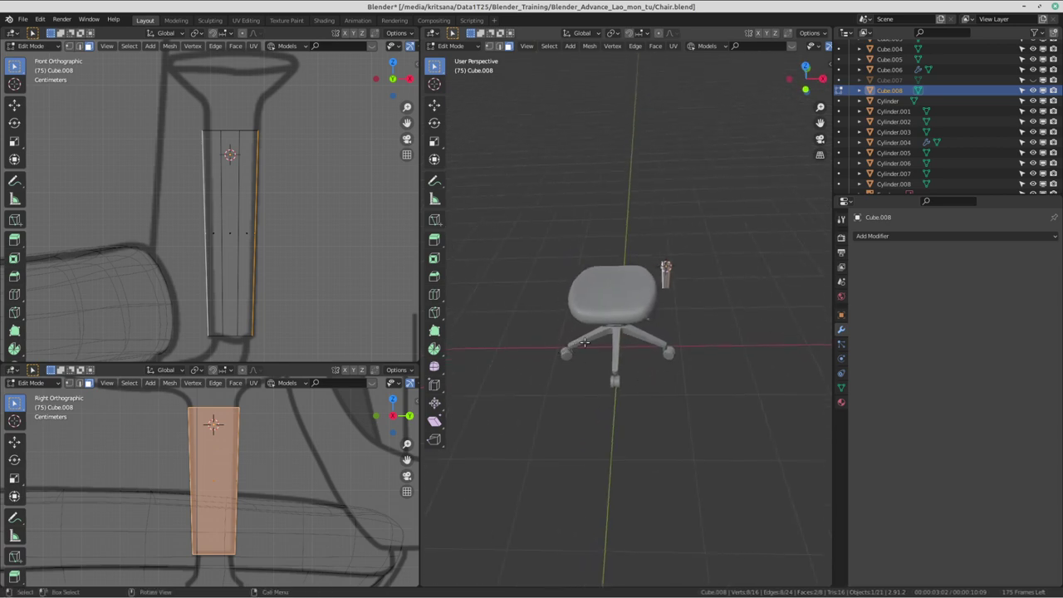
pyautogui.scroll(5, 568, 354)
pyautogui.scroll(2, 568, 354)
pyautogui.scroll(-2, 569, 354)
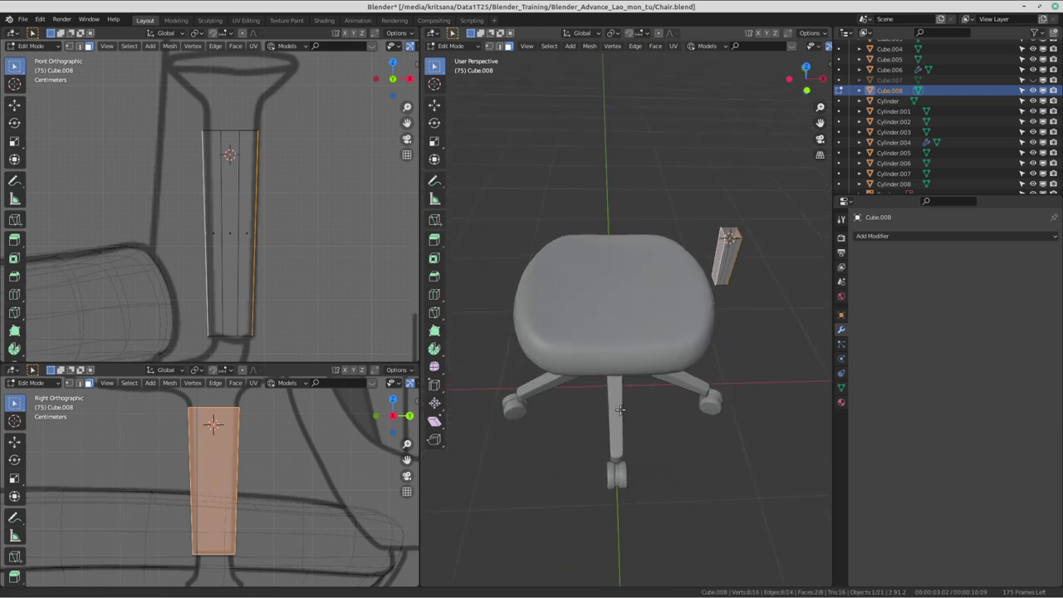
pyautogui.moveTo(568, 354)
pyautogui.mouseDown(button='middle')
pyautogui.moveTo(516, 427)
pyautogui.moveTo(552, 400)
pyautogui.mouseUp(button='middle')
pyautogui.scroll(-2, 552, 400)
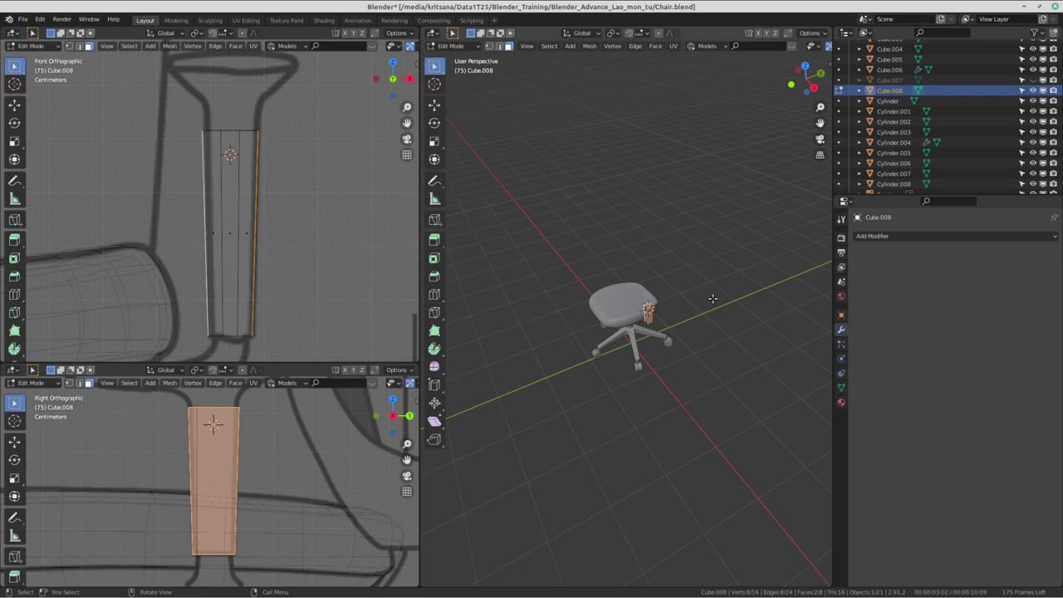
pyautogui.scroll(3, 664, 349)
pyautogui.scroll(-3, 631, 374)
pyautogui.scroll(5, 623, 378)
pyautogui.moveTo(623, 378)
pyautogui.mouseDown(button='middle')
pyautogui.moveTo(608, 382)
pyautogui.moveTo(685, 371)
pyautogui.mouseUp(button='middle')
pyautogui.scroll(-4, 607, 382)
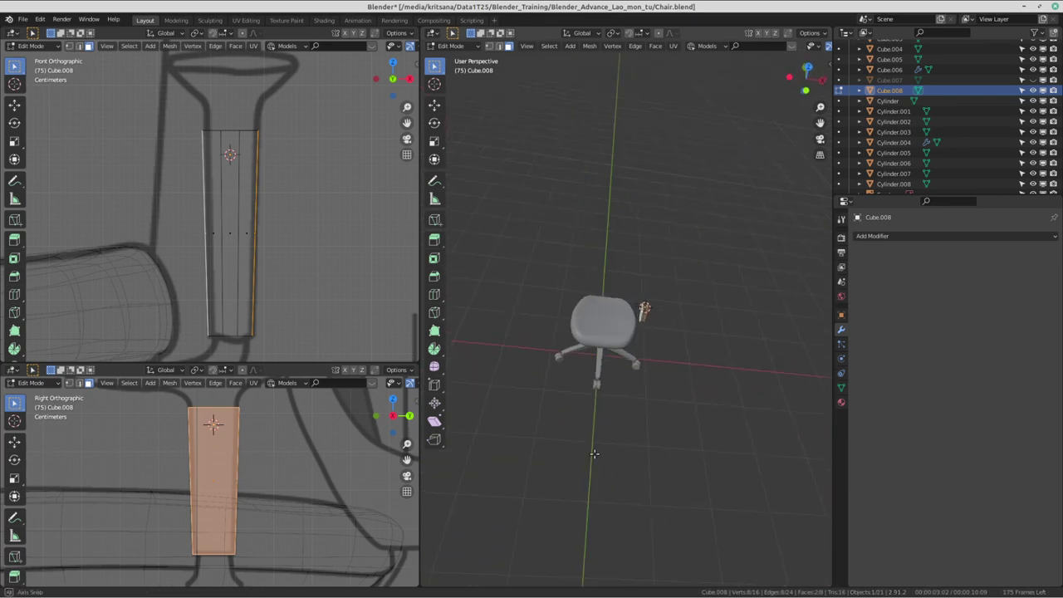
pyautogui.moveTo(485, 359); pyautogui.dragTo(503, 413, button='middle')
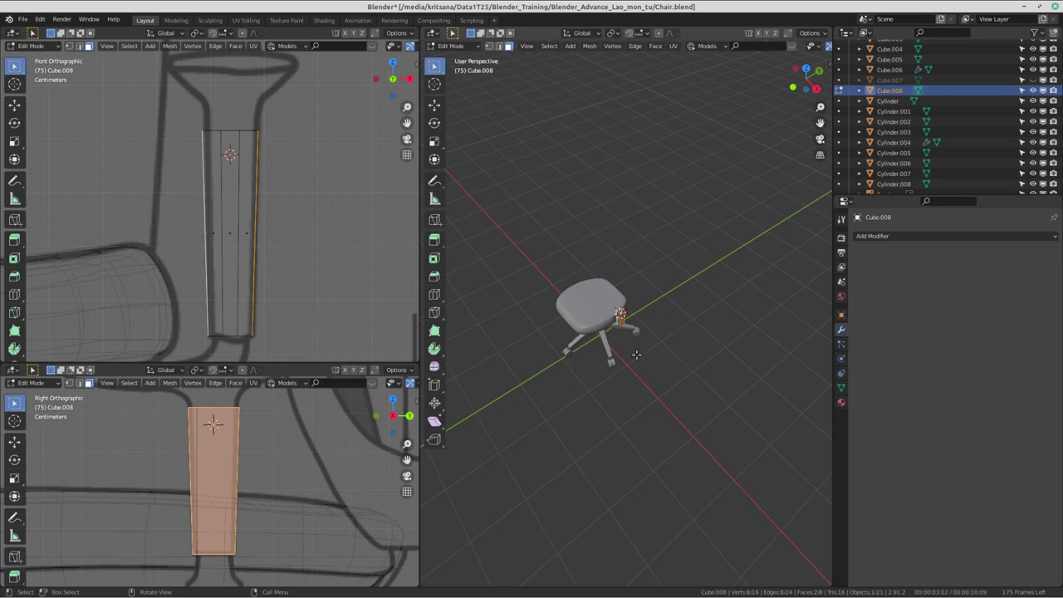
pyautogui.moveTo(636, 354); pyautogui.dragTo(698, 309, button='middle')
pyautogui.scroll(2, 690, 312)
pyautogui.scroll(3, 682, 314)
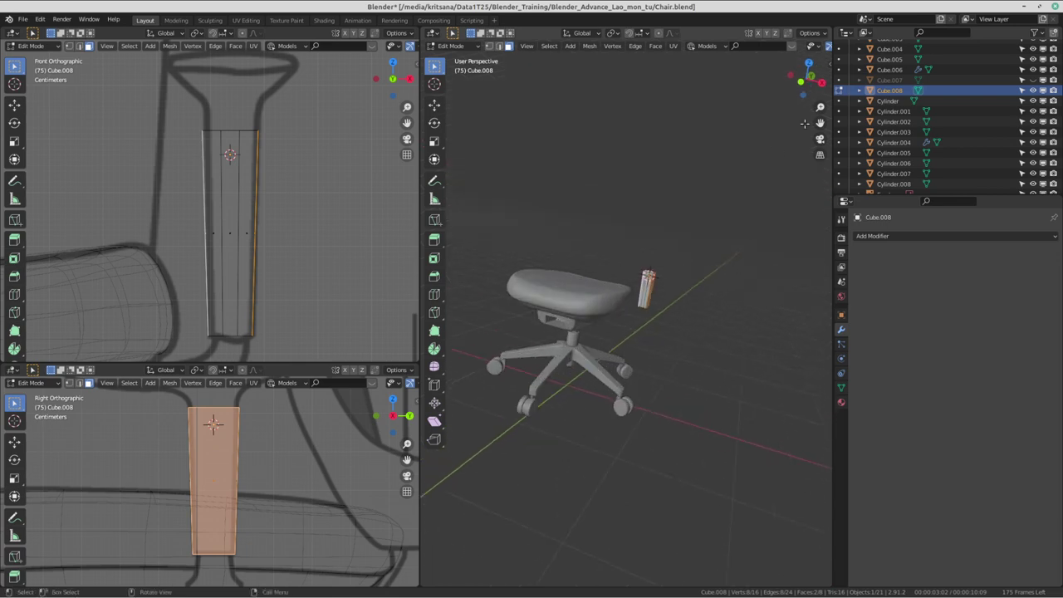
pyautogui.moveTo(561, 333); pyautogui.dragTo(625, 316, button='middle')
pyautogui.scroll(3, 625, 316)
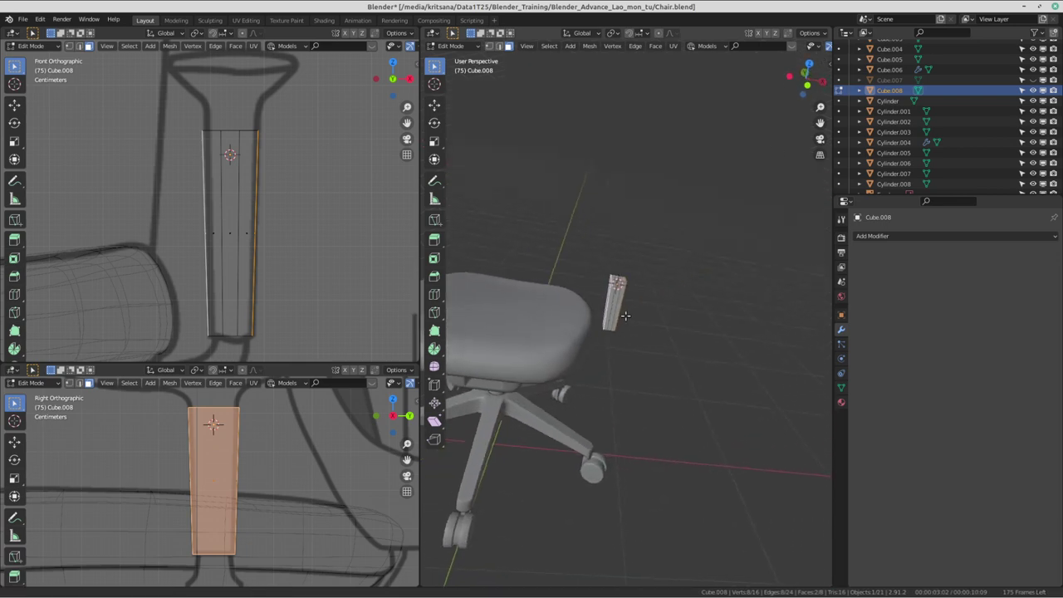
pyautogui.scroll(4, 626, 315)
pyautogui.moveTo(712, 308)
pyautogui.mouseDown(button='middle')
pyautogui.moveTo(622, 368)
pyautogui.moveTo(593, 415)
pyautogui.moveTo(665, 407)
pyautogui.moveTo(602, 363)
pyautogui.moveTo(565, 357)
pyautogui.mouseUp(button='middle')
pyautogui.scroll(2, 666, 407)
pyautogui.scroll(-3, 655, 396)
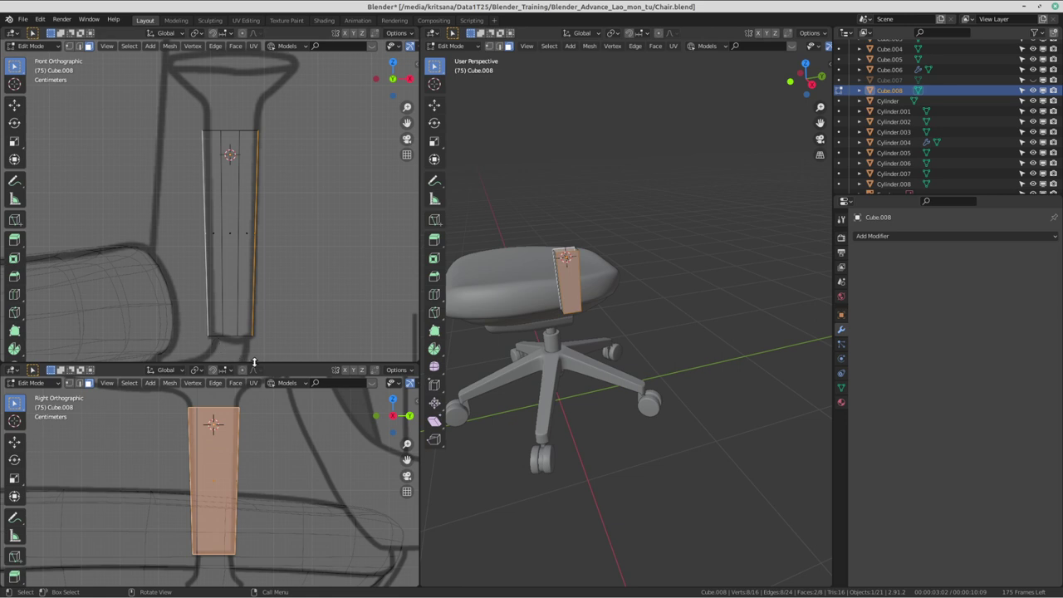
# - Enlarge the Right Orthographic viewport and zoom to compare Cube.008 with the side reference
pyautogui.moveTo(267, 362); pyautogui.dragTo(269, 271)
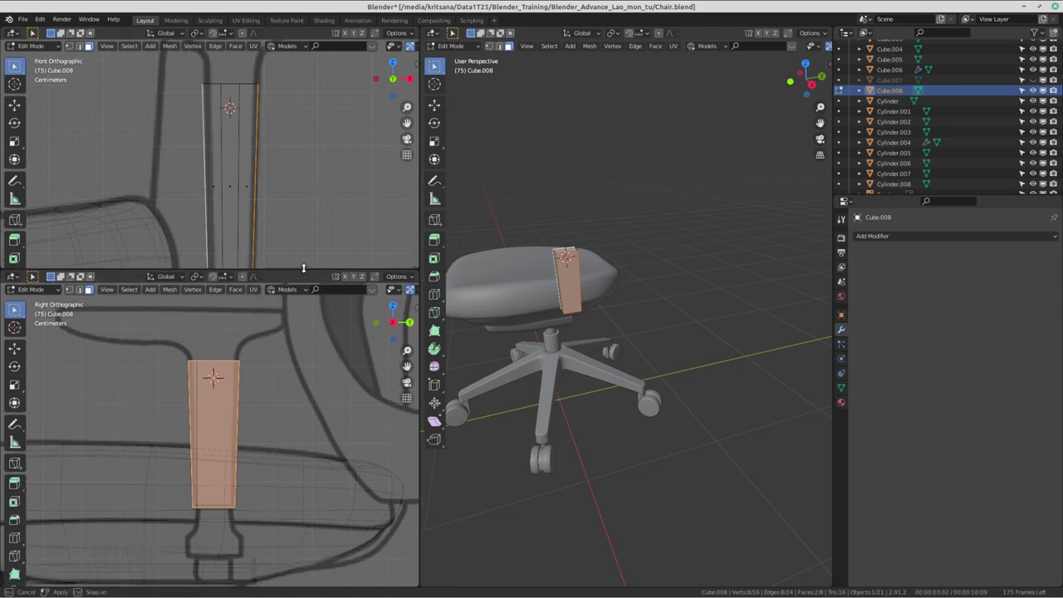
pyautogui.scroll(2, 183, 374)
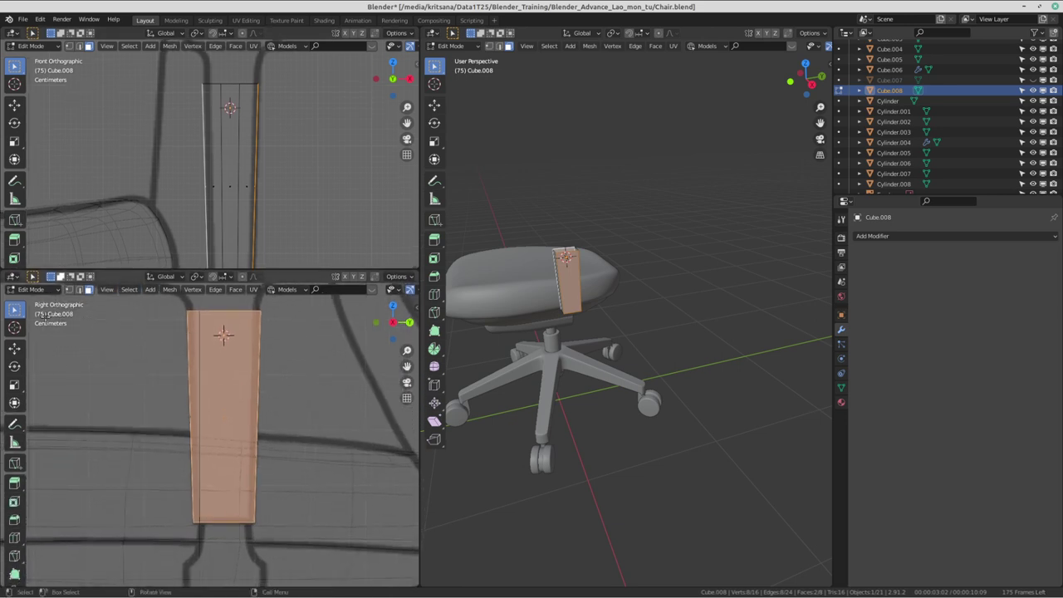
pyautogui.scroll(1, 214, 365)
pyautogui.scroll(1, 213, 387)
pyautogui.scroll(-1, 212, 387)
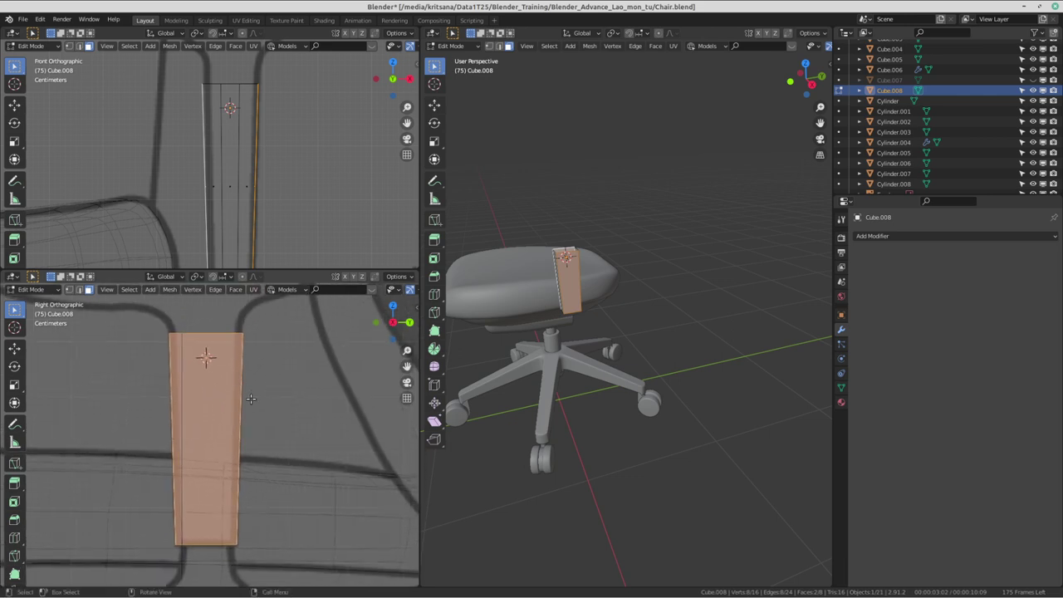
pyautogui.scroll(-5, 254, 400)
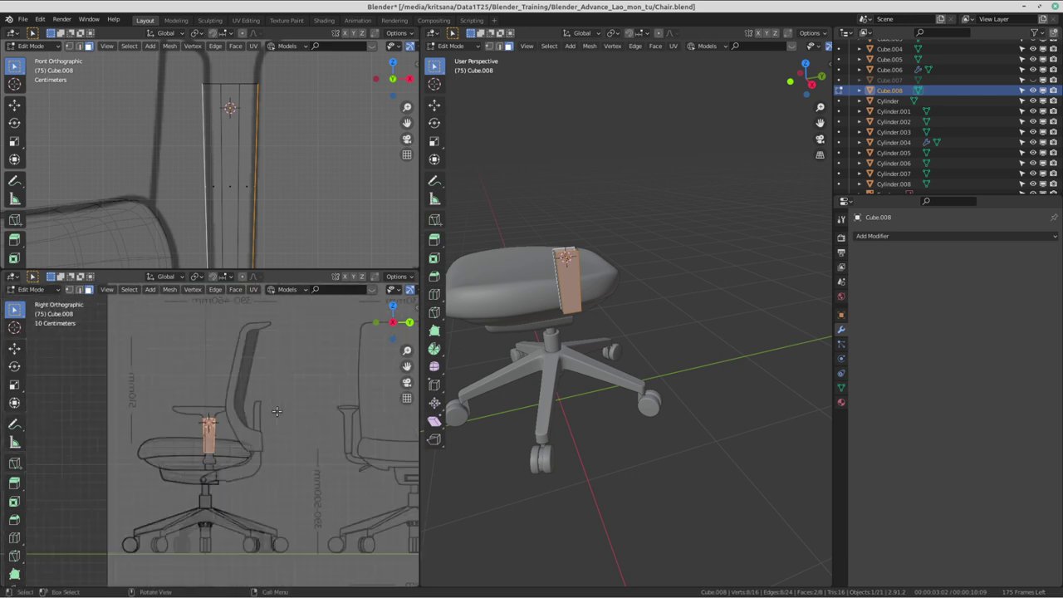
pyautogui.scroll(2, 223, 523)
pyautogui.scroll(3, 229, 507)
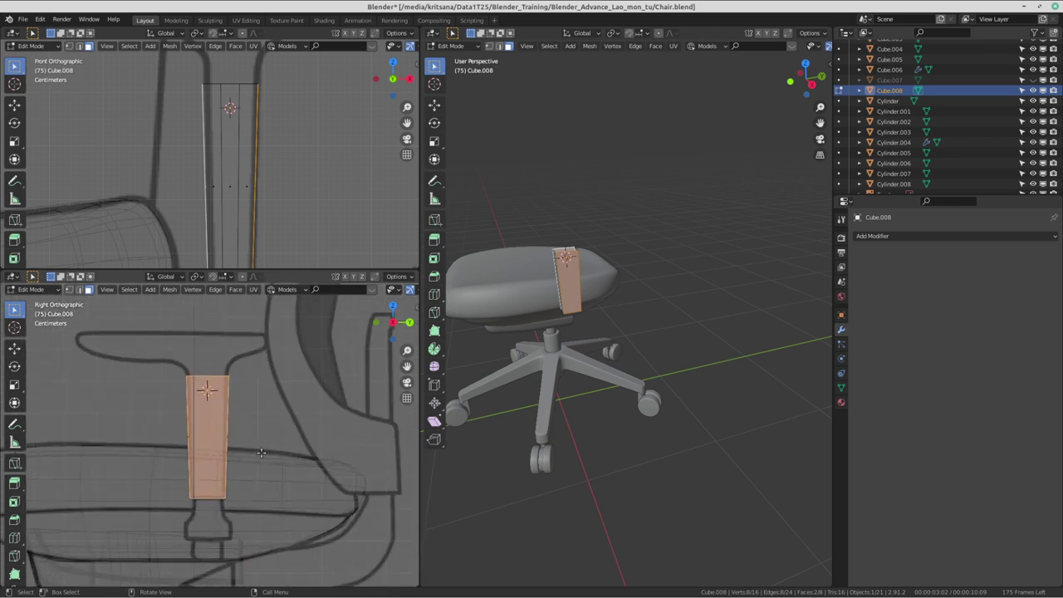
pyautogui.scroll(-5, 235, 490)
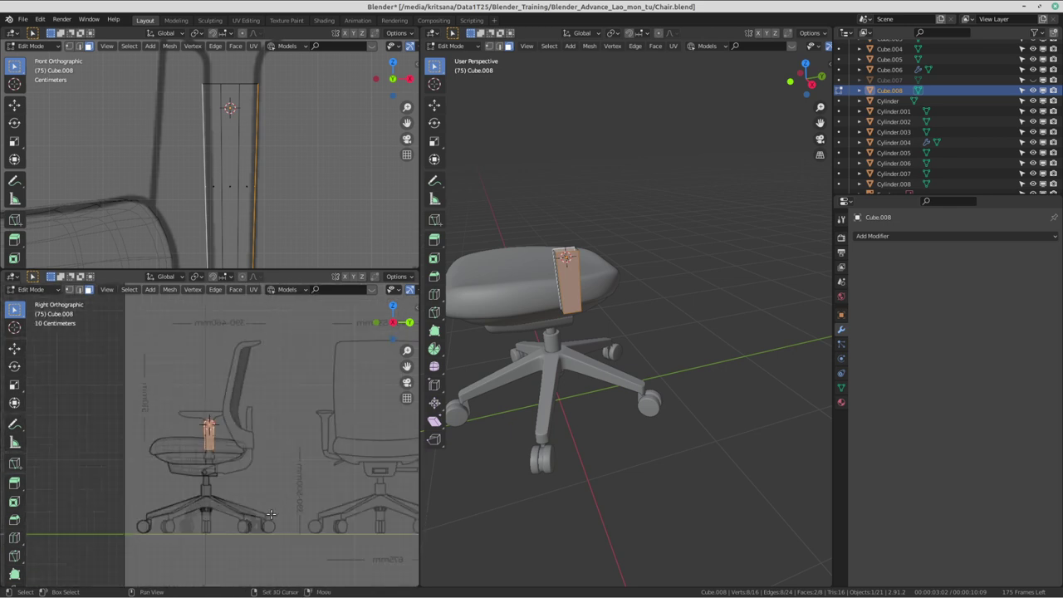
pyautogui.keyDown('shift'); pyautogui.scroll(-2, 274, 519); pyautogui.keyUp('shift')
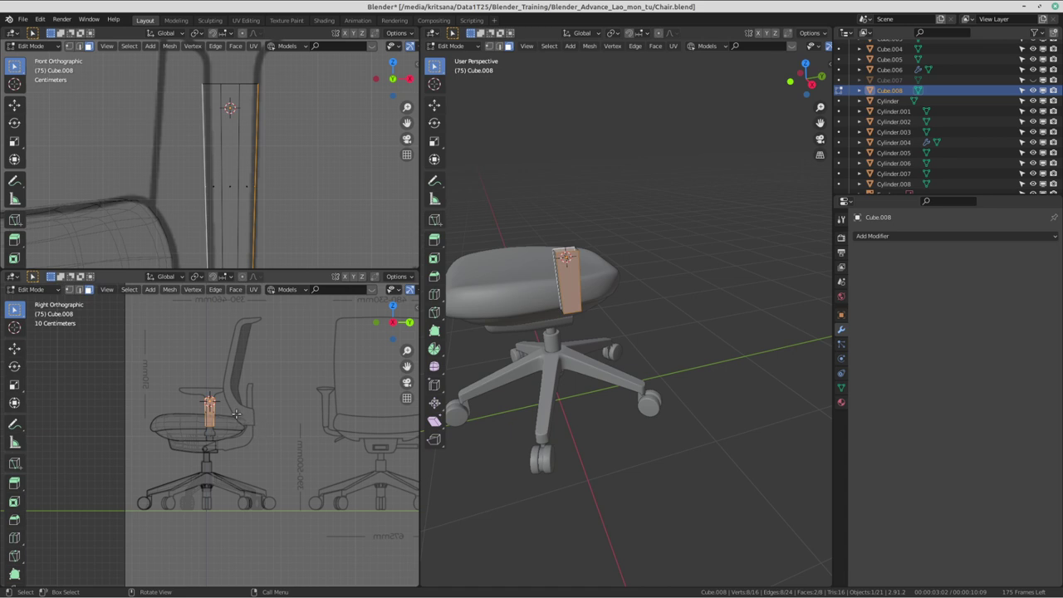
pyautogui.scroll(-4, 236, 414)
pyautogui.scroll(-2, 235, 414)
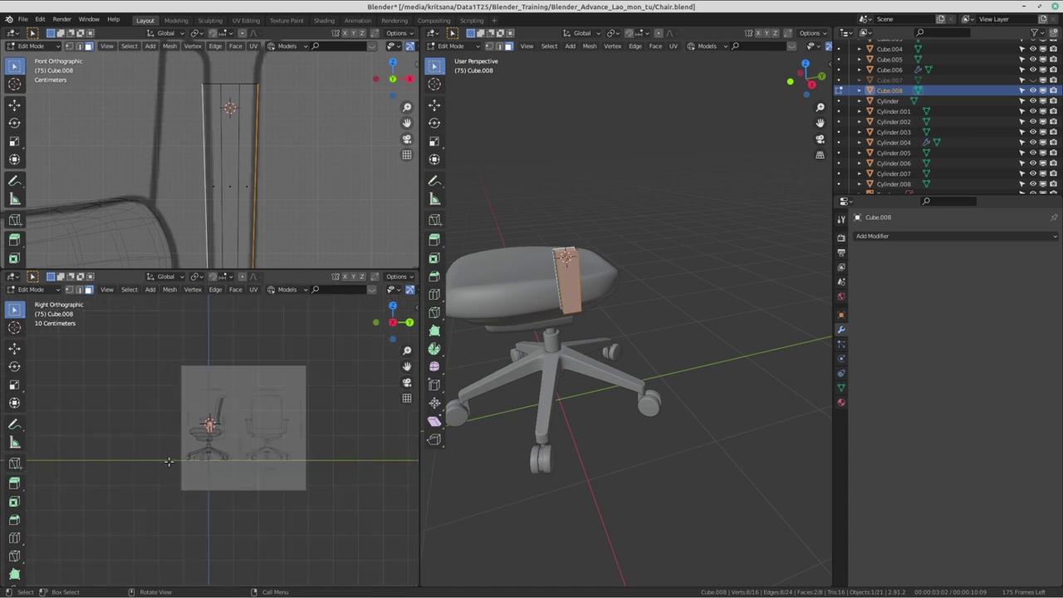
pyautogui.scroll(4, 265, 467)
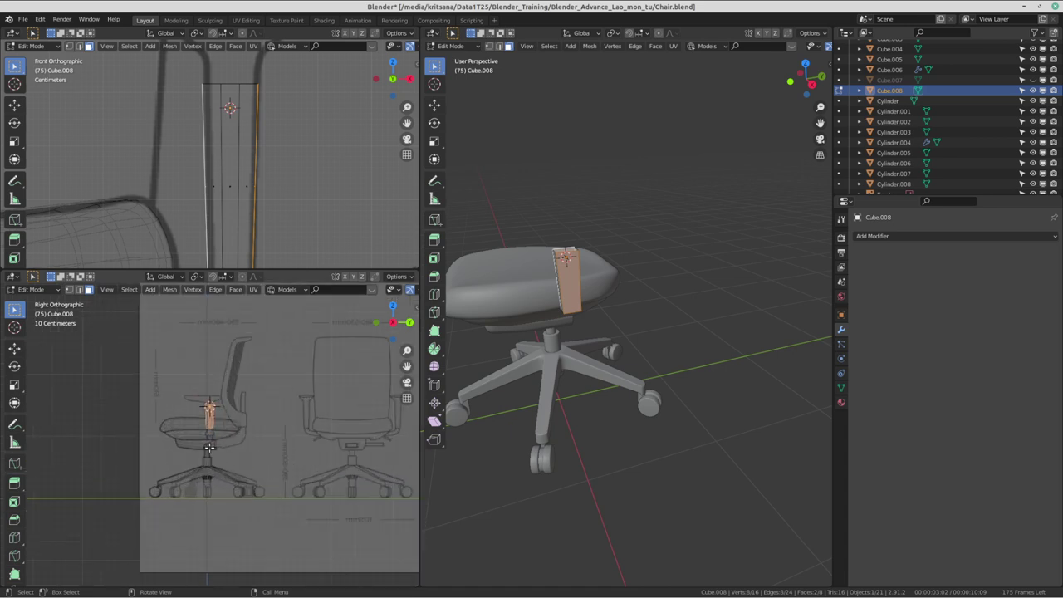
pyautogui.scroll(-1, 210, 460)
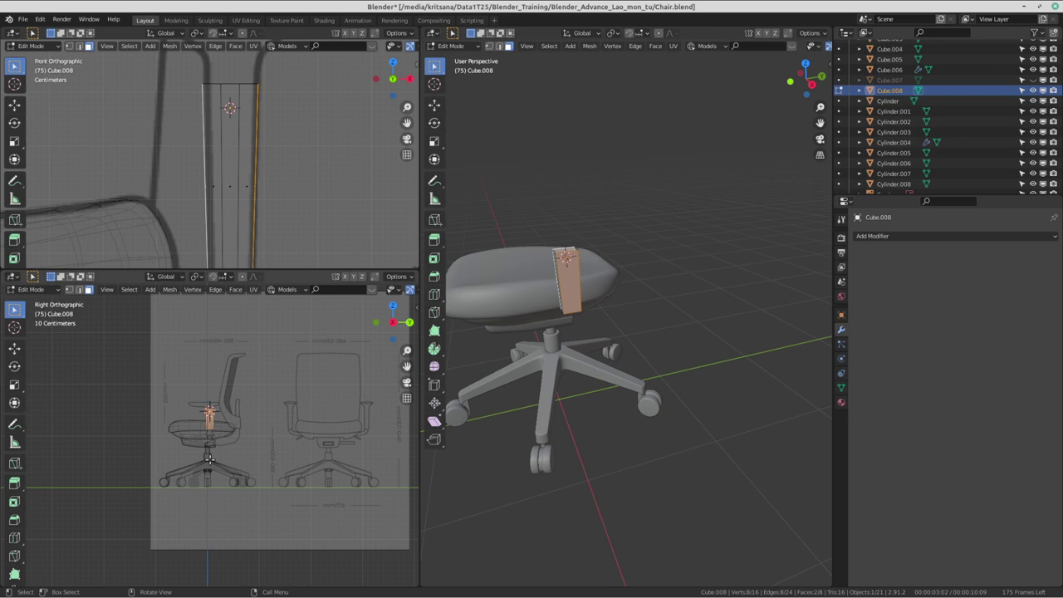
pyautogui.scroll(3, 212, 480)
pyautogui.scroll(-2, 274, 481)
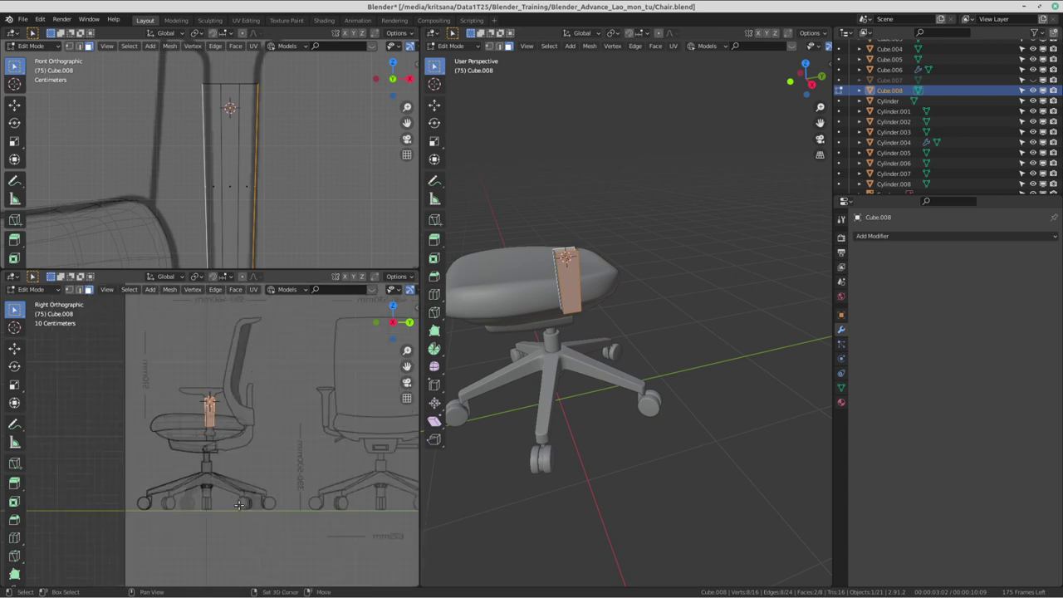
pyautogui.scroll(-1, 289, 442)
pyautogui.scroll(-2, 289, 441)
pyautogui.scroll(-2, 289, 443)
pyautogui.scroll(3, 274, 450)
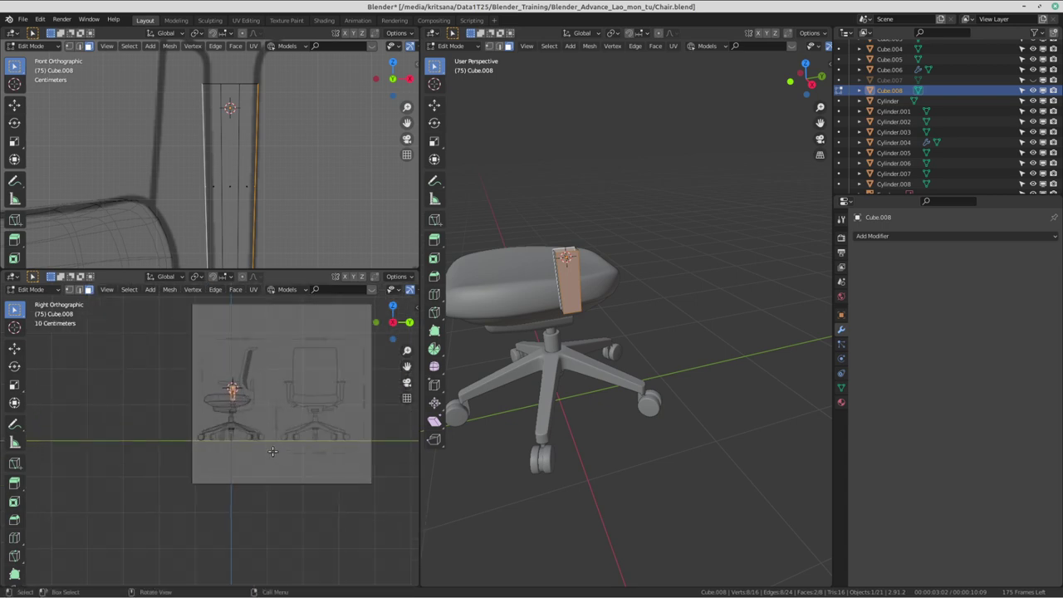
pyautogui.scroll(5, 257, 443)
pyautogui.scroll(1, 292, 463)
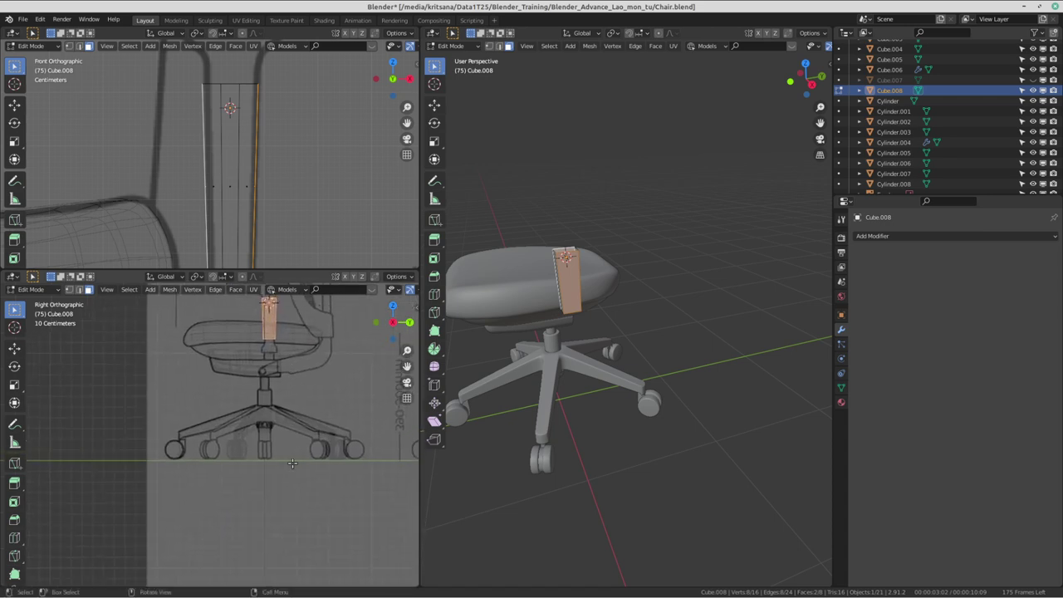
pyautogui.scroll(1, 279, 446)
pyautogui.scroll(2, 275, 461)
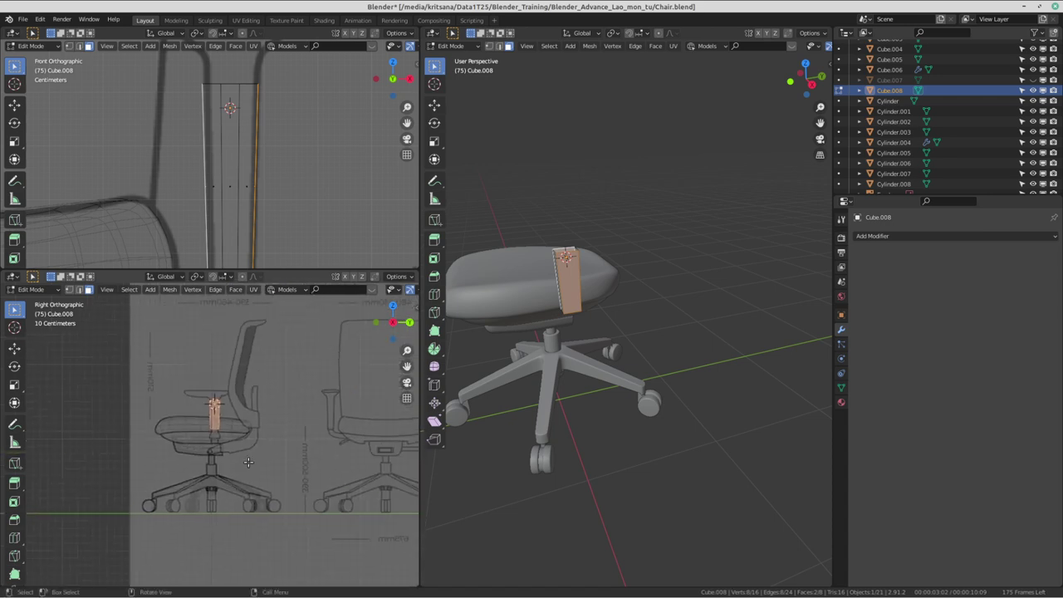
pyautogui.scroll(3, 276, 459)
pyautogui.scroll(2, 275, 456)
pyautogui.scroll(2, 276, 453)
pyautogui.scroll(-1, 275, 453)
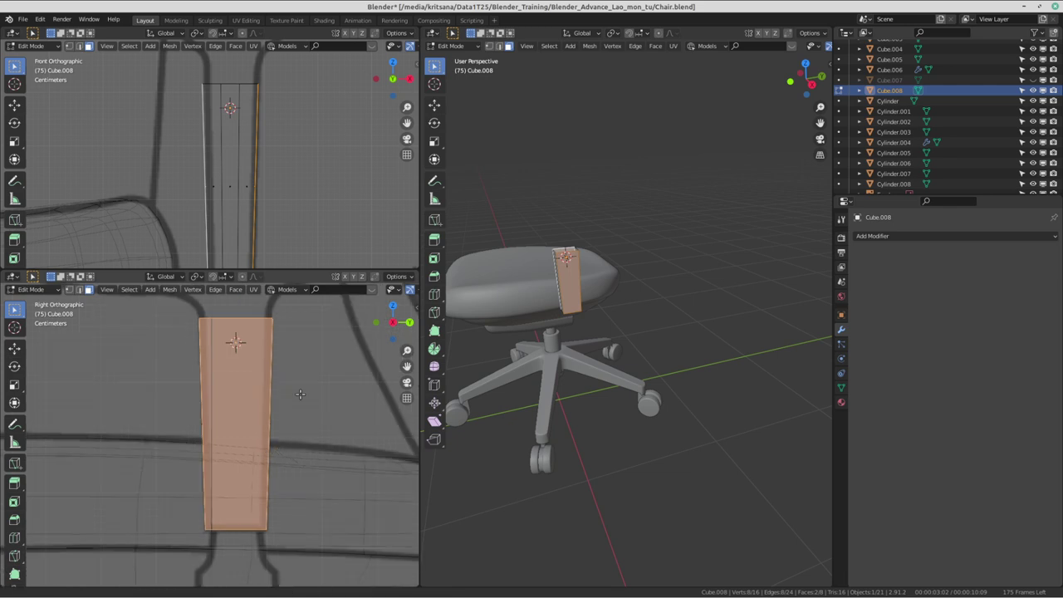
pyautogui.scroll(-1, 282, 449)
pyautogui.scroll(-1, 282, 444)
pyautogui.scroll(-1, 289, 444)
pyautogui.scroll(1, 289, 445)
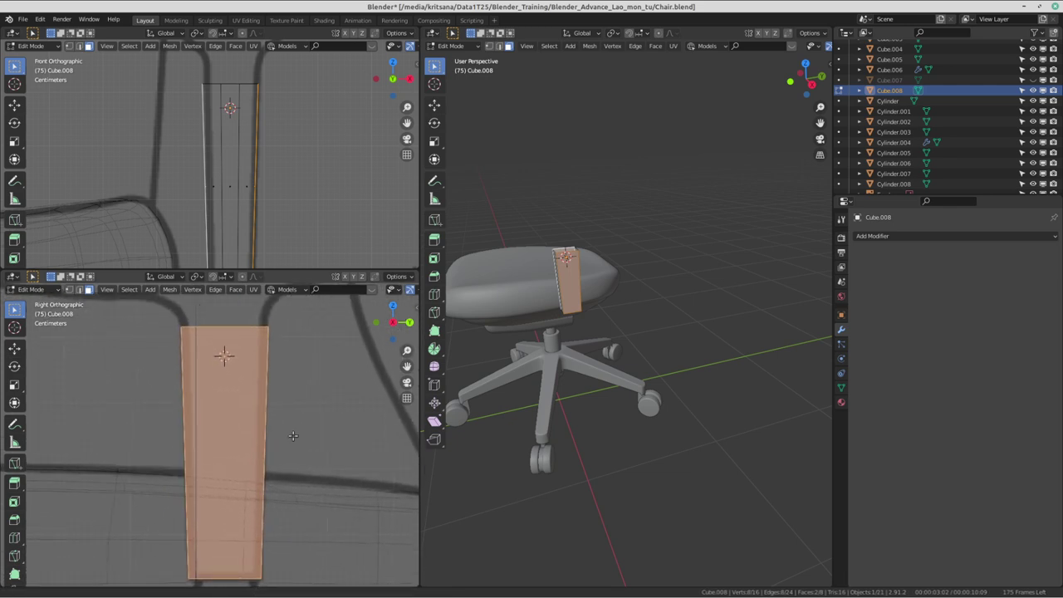
pyautogui.scroll(-1, 287, 445)
pyautogui.scroll(1, 281, 448)
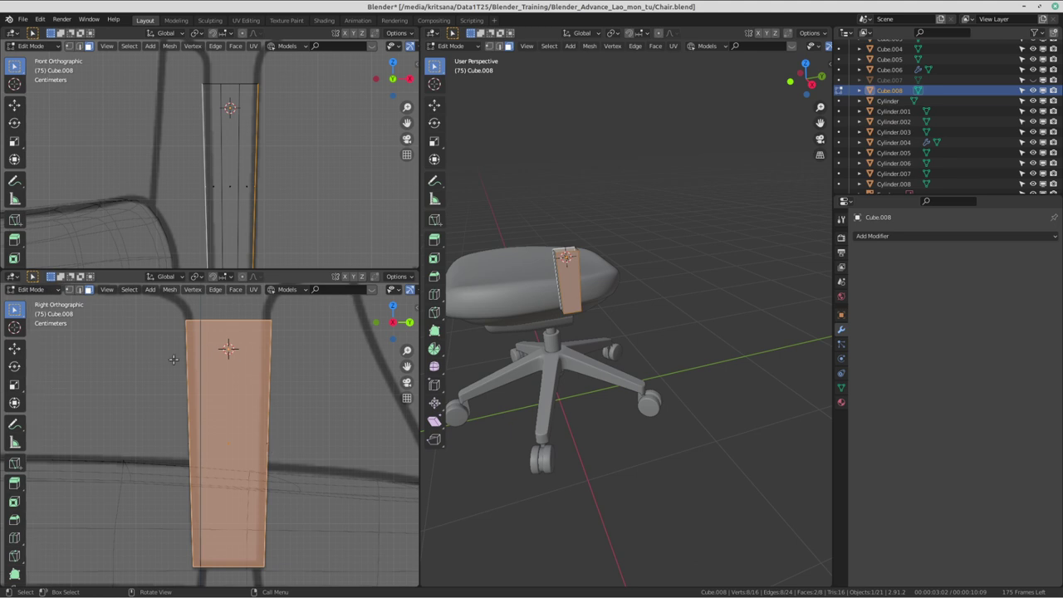
pyautogui.press('s')
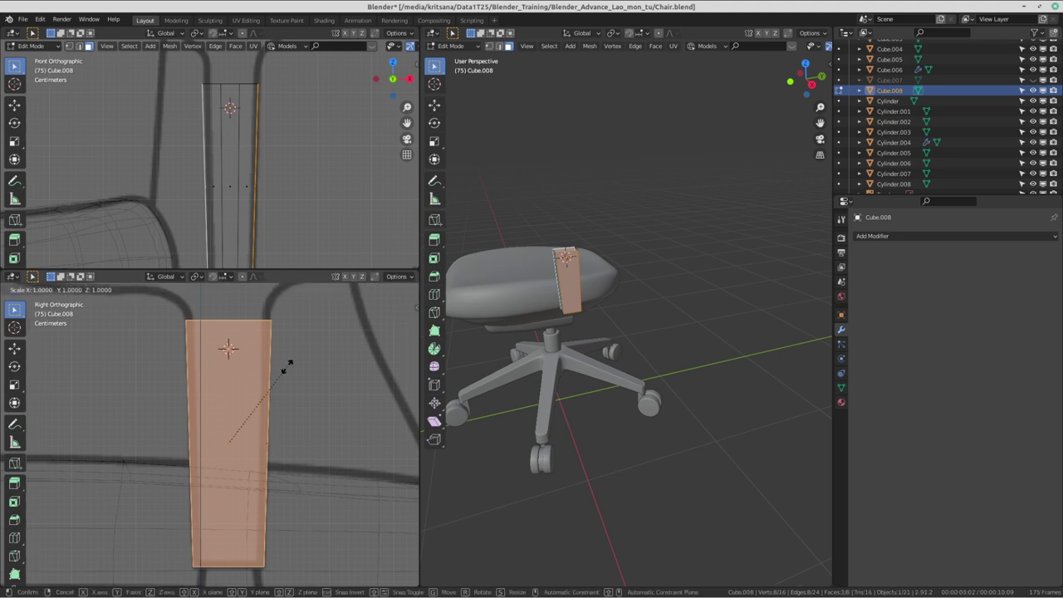
pyautogui.press('y')
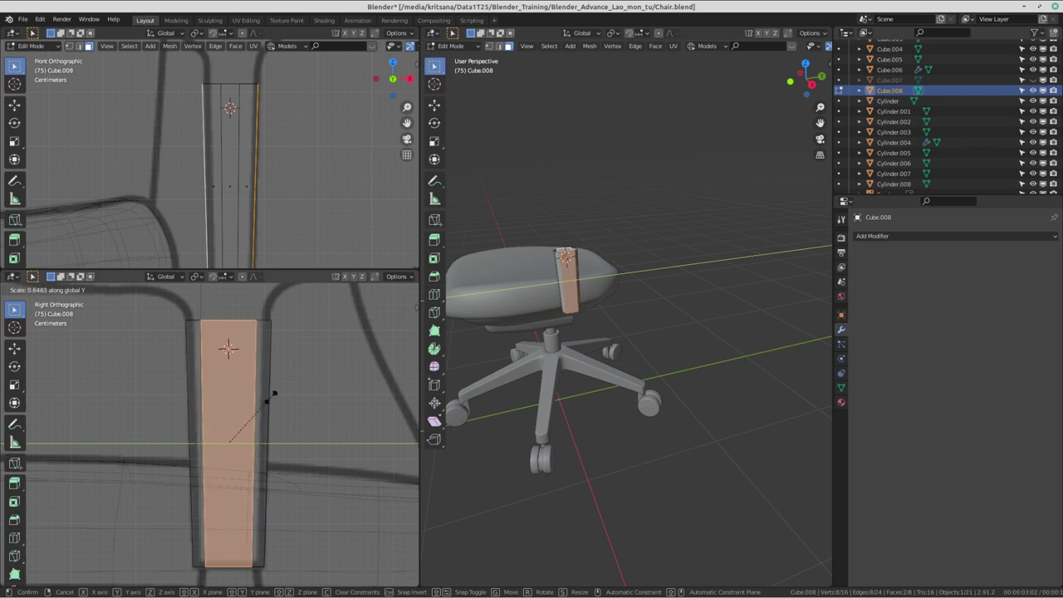
pyautogui.rightClick(269, 391)
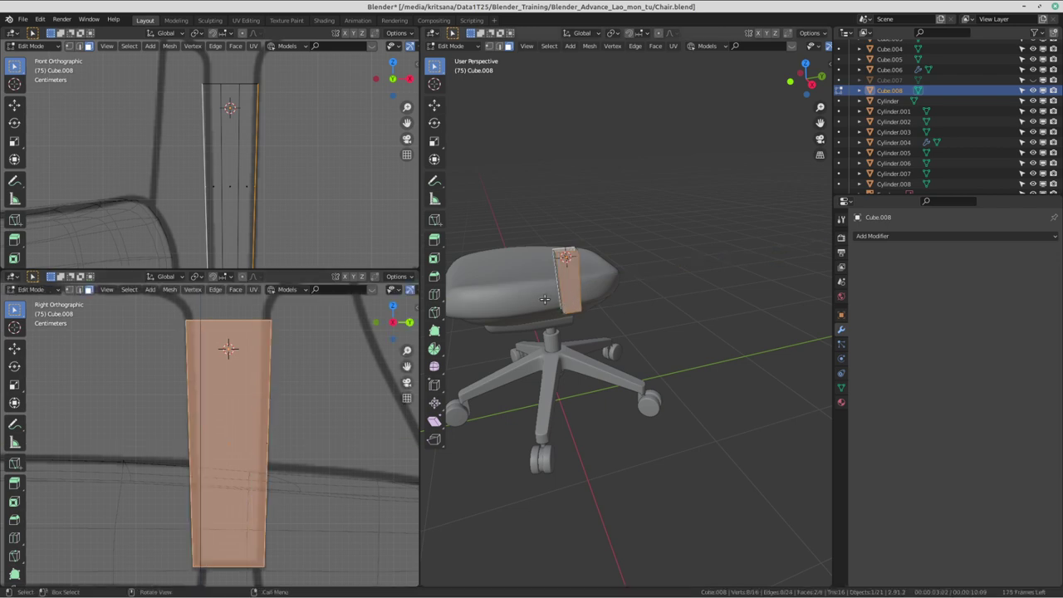
pyautogui.moveTo(588, 300); pyautogui.dragTo(631, 315, button='middle')
pyautogui.scroll(5, 669, 328)
pyautogui.scroll(3, 669, 328)
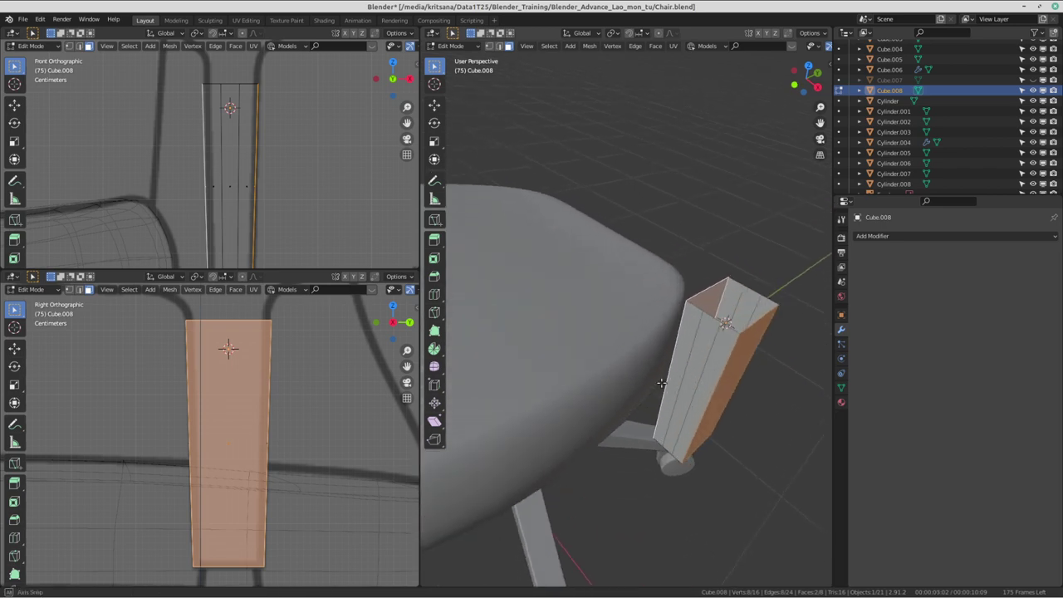
pyautogui.moveTo(669, 328); pyautogui.dragTo(661, 330, button='middle')
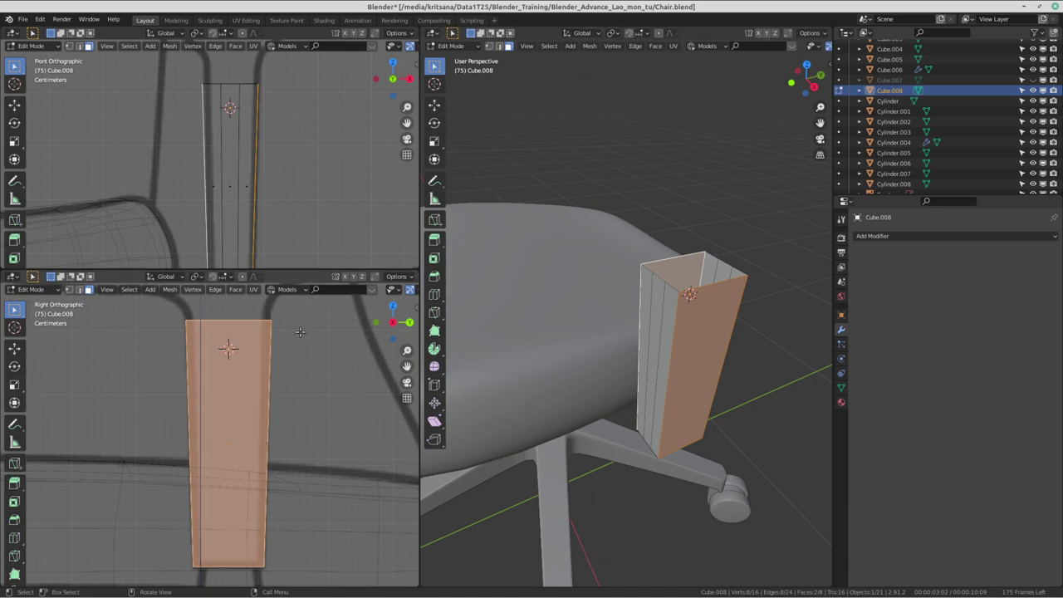
pyautogui.moveTo(655, 362); pyautogui.dragTo(648, 340, button='middle')
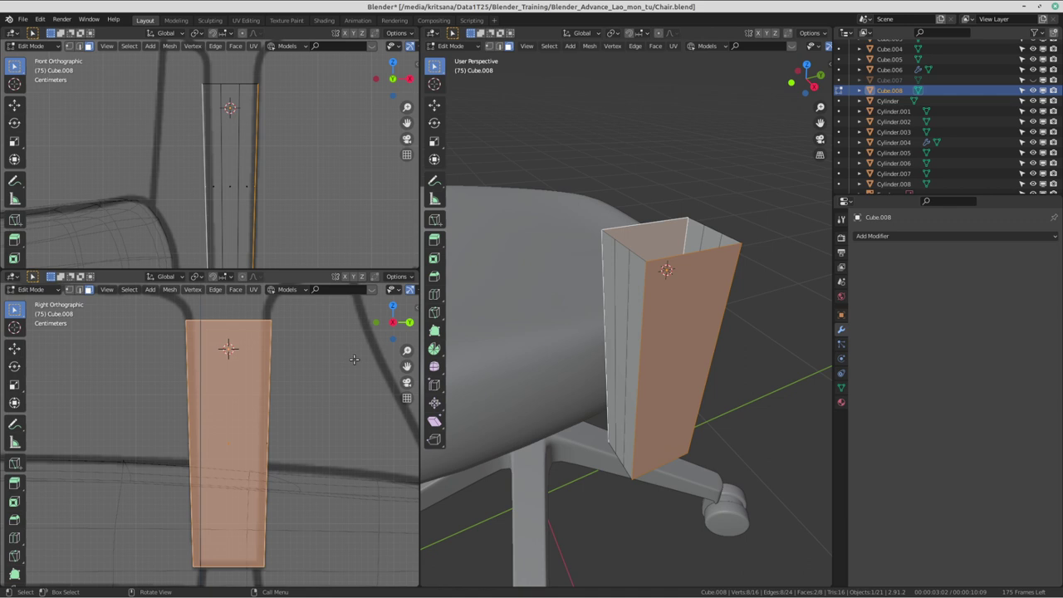
# - Scale the post's selected side along Y to about 0.738 so it tapers
pyautogui.press('s')
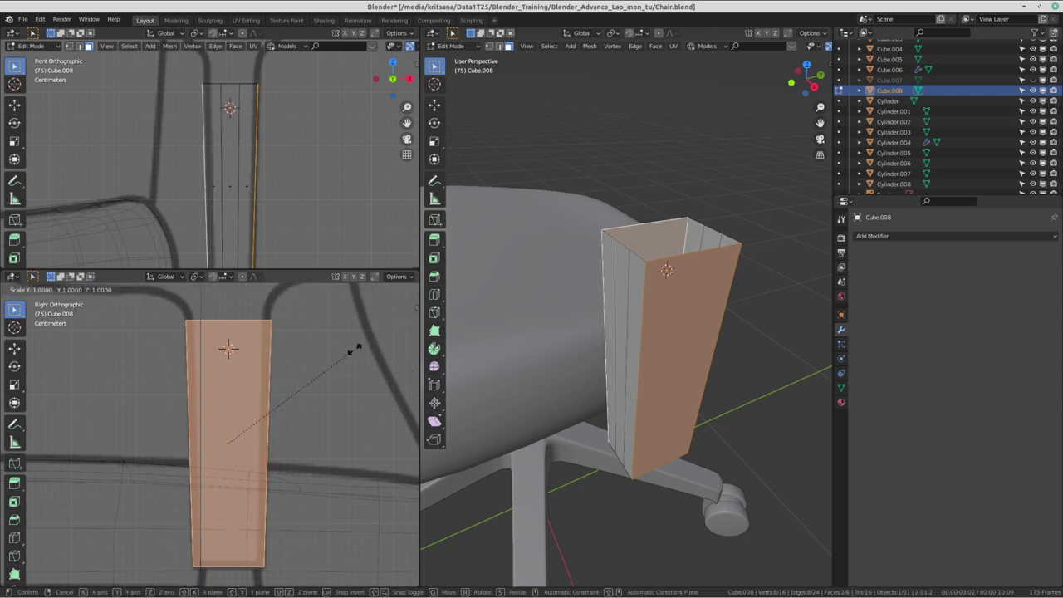
pyautogui.press('y')
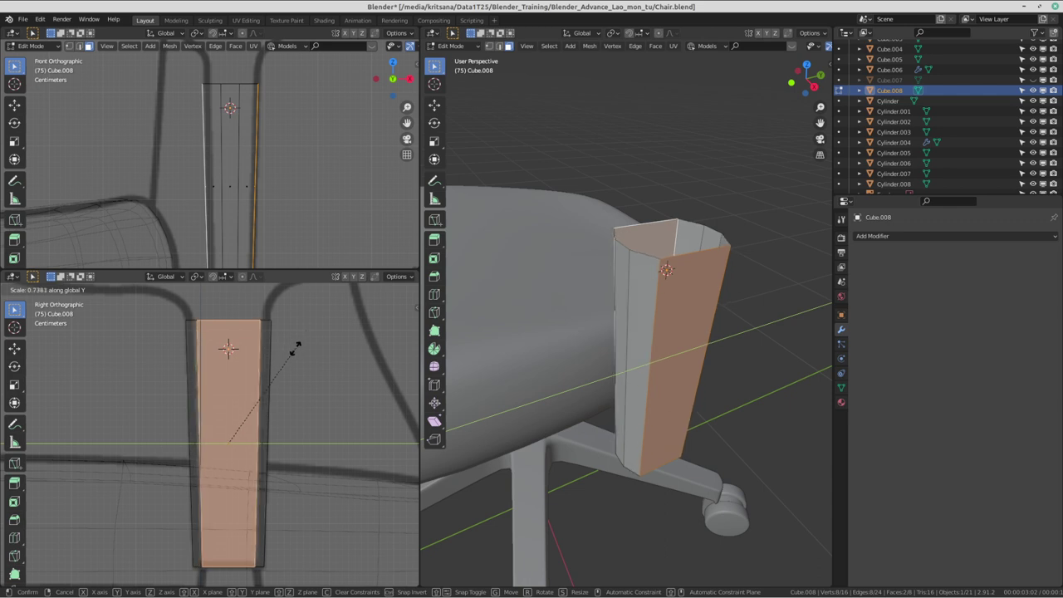
pyautogui.click(297, 346)
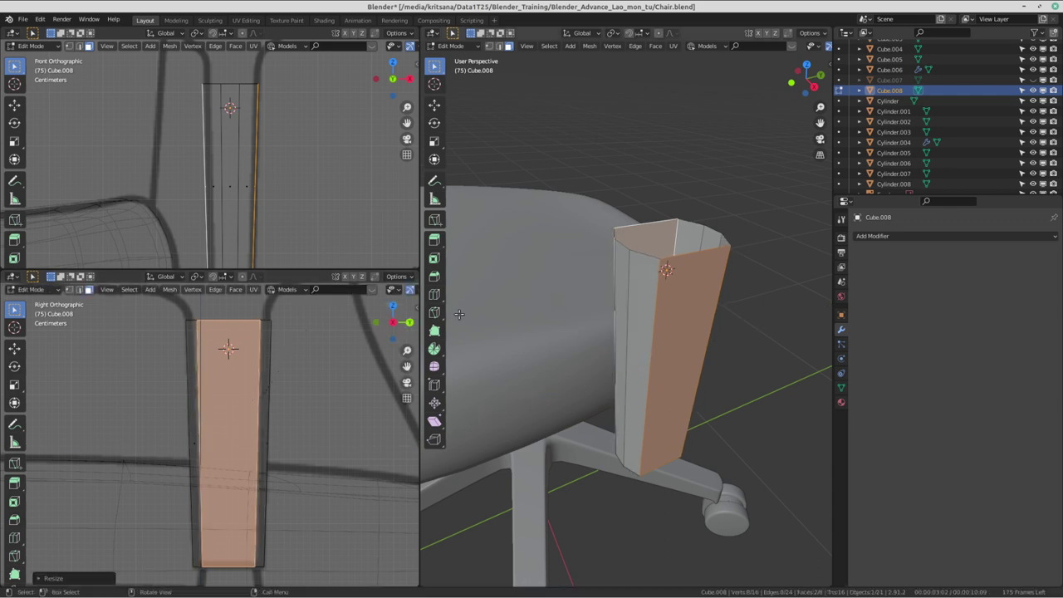
pyautogui.scroll(-1, 265, 454)
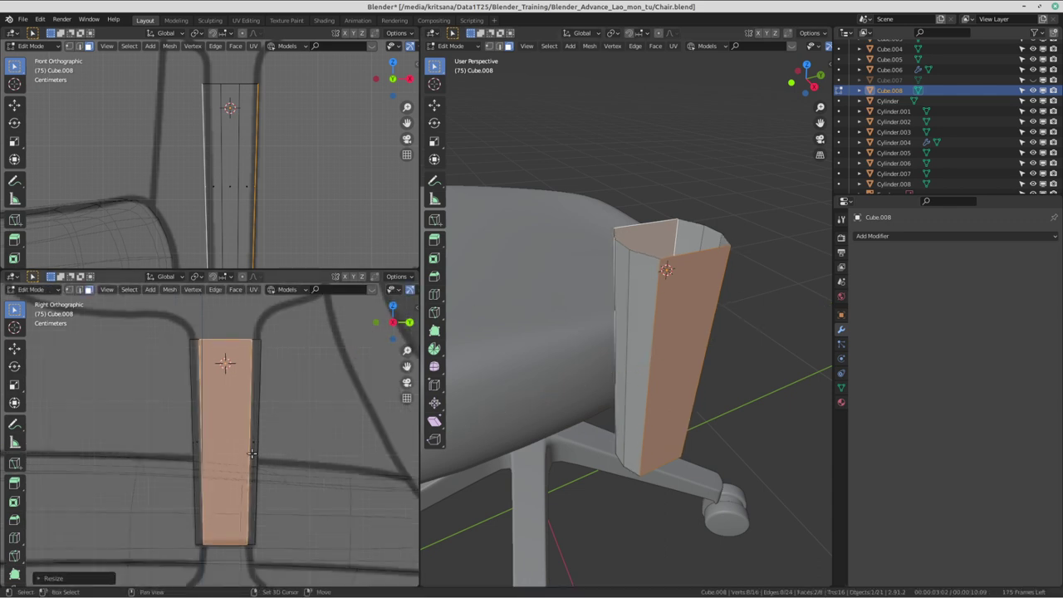
pyautogui.keyDown('shift'); pyautogui.moveTo(257, 456); pyautogui.dragTo(257, 430, button='middle'); pyautogui.keyUp('shift')
pyautogui.moveTo(581, 390)
pyautogui.mouseDown(button='middle')
pyautogui.moveTo(620, 439)
pyautogui.moveTo(635, 271)
pyautogui.moveTo(615, 551)
pyautogui.moveTo(628, 292)
pyautogui.moveTo(735, 380)
pyautogui.moveTo(714, 274)
pyautogui.moveTo(668, 396)
pyautogui.moveTo(581, 280)
pyautogui.mouseUp(button='middle')
pyautogui.hotkey('alt', 'a')
pyautogui.hotkey('ctrl', 'alt', 'Right')
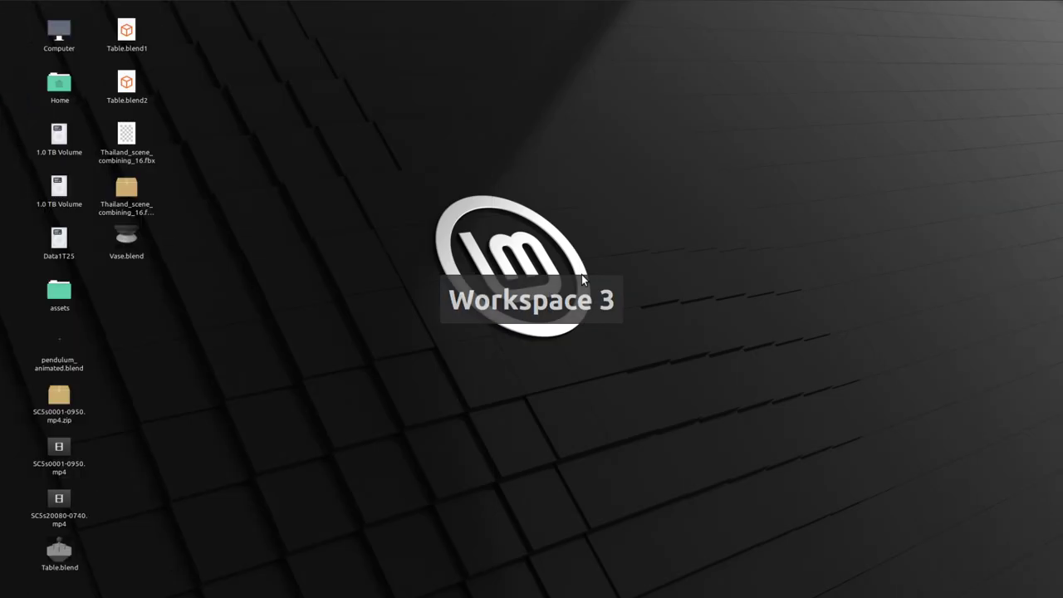
pyautogui.hotkey('ctrl', 'alt', 'Right')
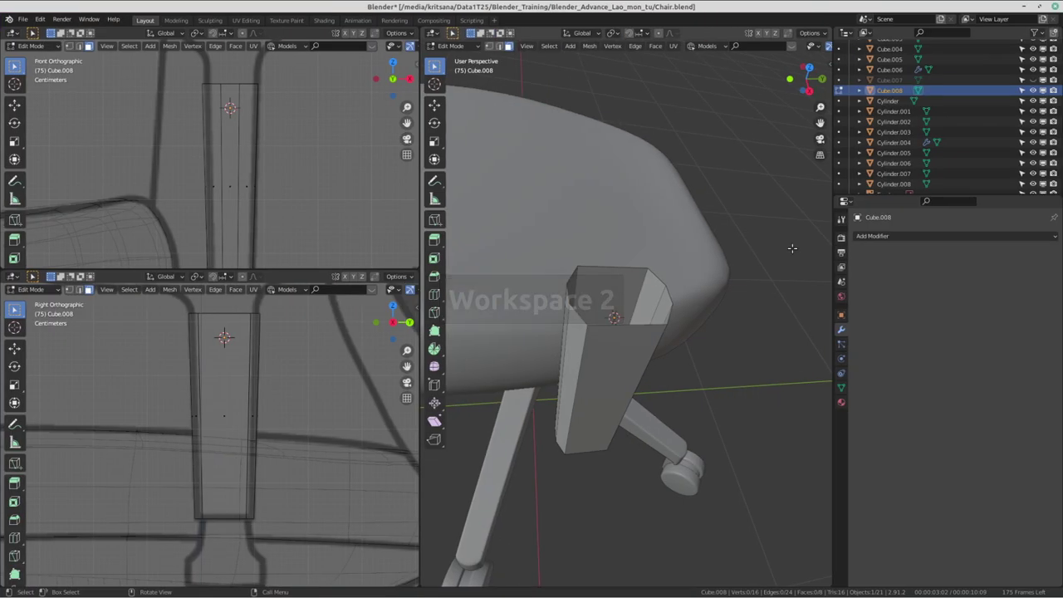
# - Orbit, zoom and pan the viewports to inspect the tapered post beside the seat
pyautogui.scroll(-3, 702, 290)
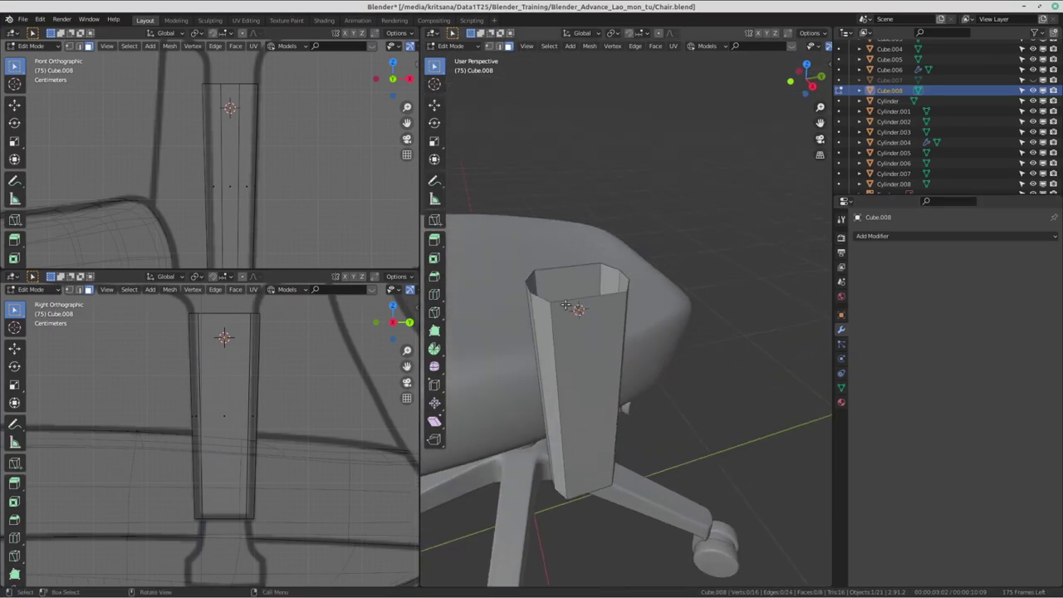
pyautogui.moveTo(702, 290); pyautogui.dragTo(631, 316, button='middle')
pyautogui.scroll(-3, 205, 385)
pyautogui.scroll(-2, 205, 386)
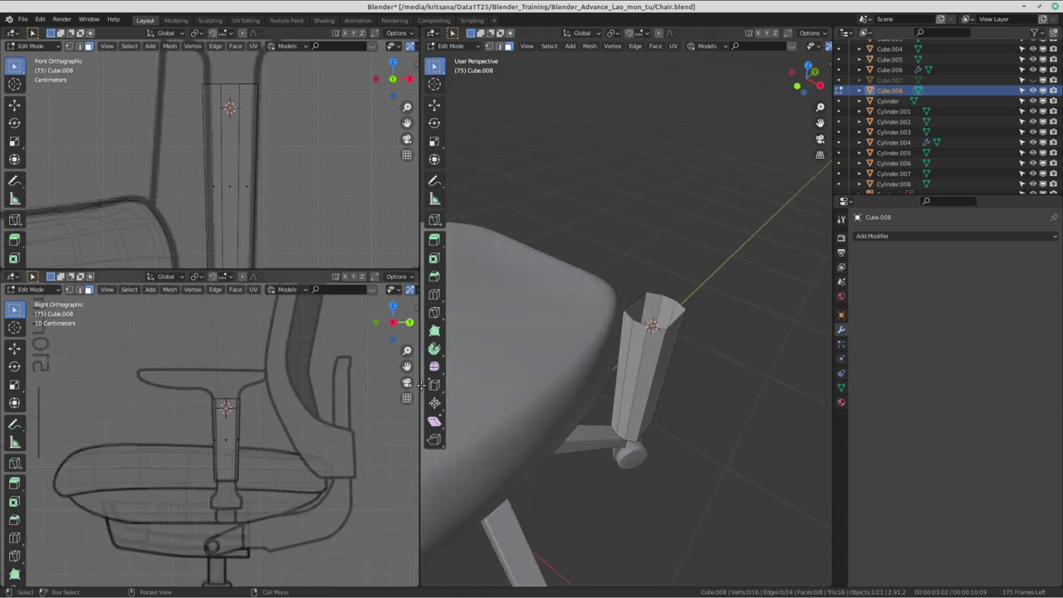
pyautogui.scroll(1, 669, 363)
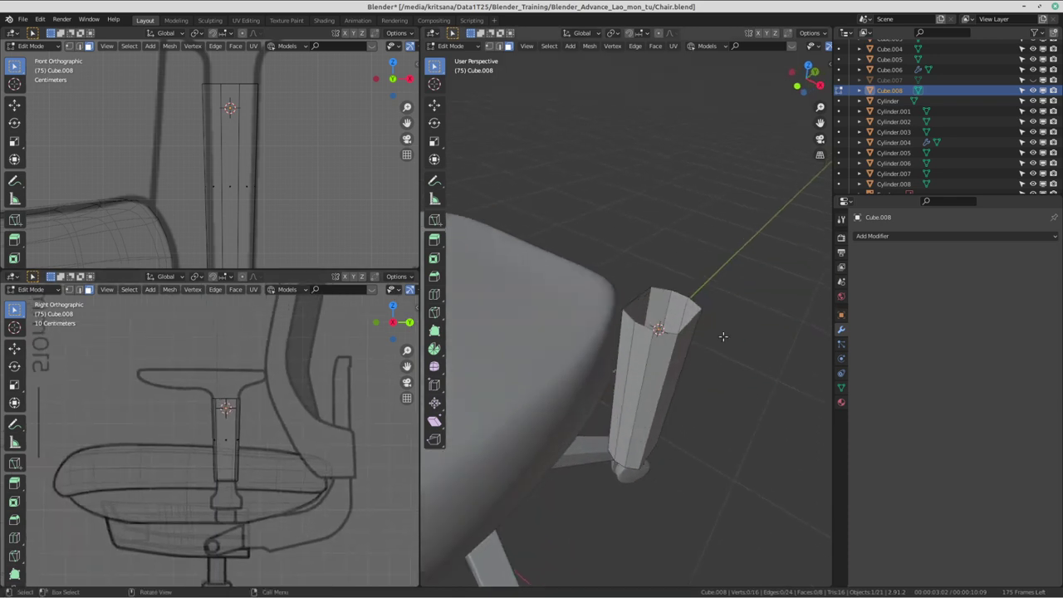
pyautogui.moveTo(722, 336); pyautogui.dragTo(689, 316, button='middle')
pyautogui.scroll(3, 191, 370)
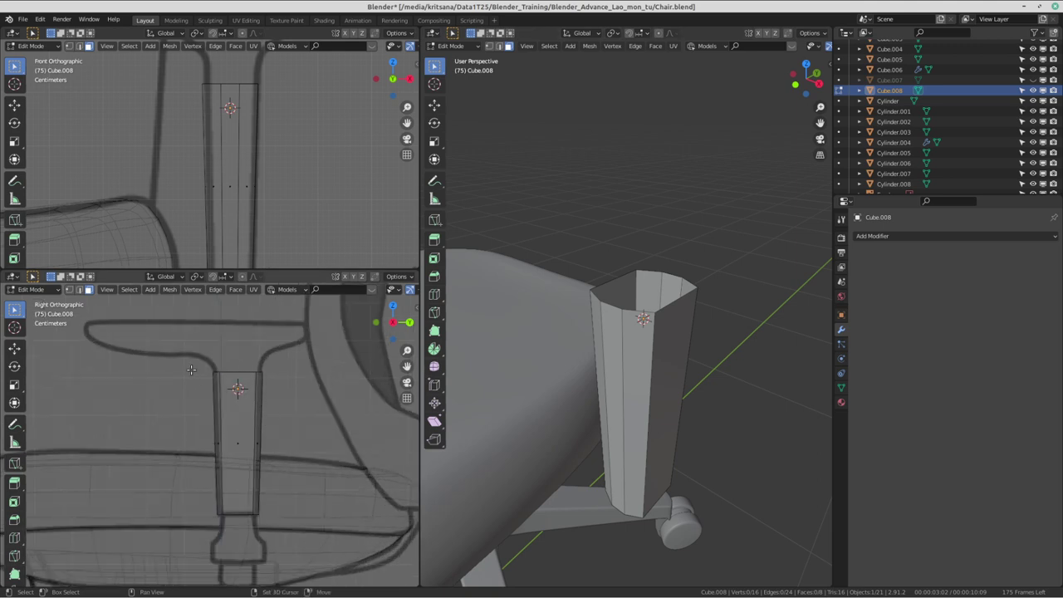
pyautogui.keyDown('shift'); pyautogui.moveTo(191, 370); pyautogui.dragTo(227, 384, button='middle'); pyautogui.keyUp('shift')
pyautogui.moveTo(662, 332); pyautogui.dragTo(639, 323, button='middle')
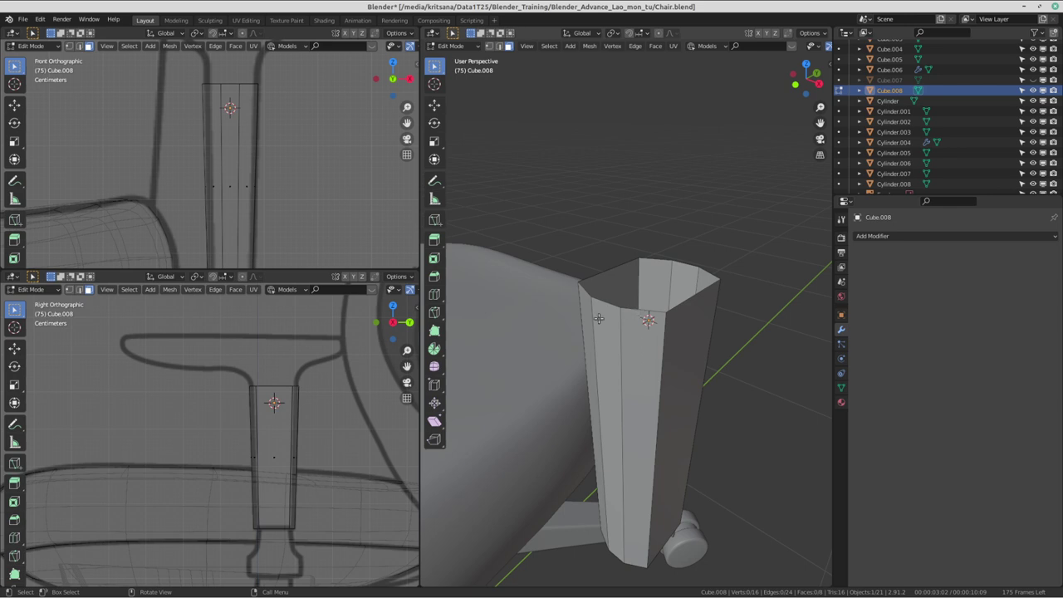
pyautogui.click(15, 424)
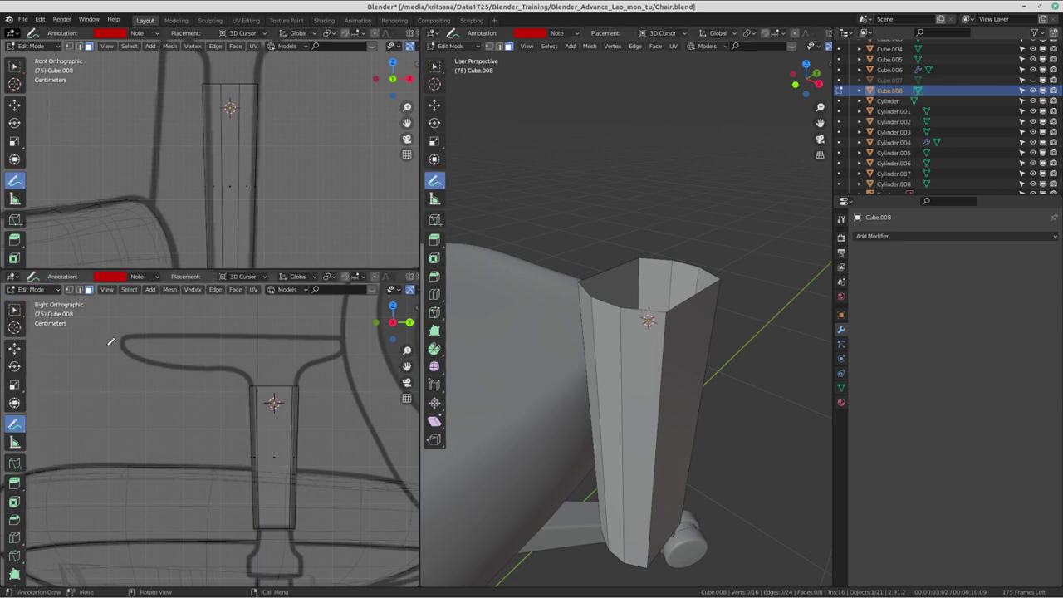
pyautogui.moveTo(123, 335); pyautogui.dragTo(140, 354)
pyautogui.scroll(-3, 220, 118)
pyautogui.scroll(-3, 221, 135)
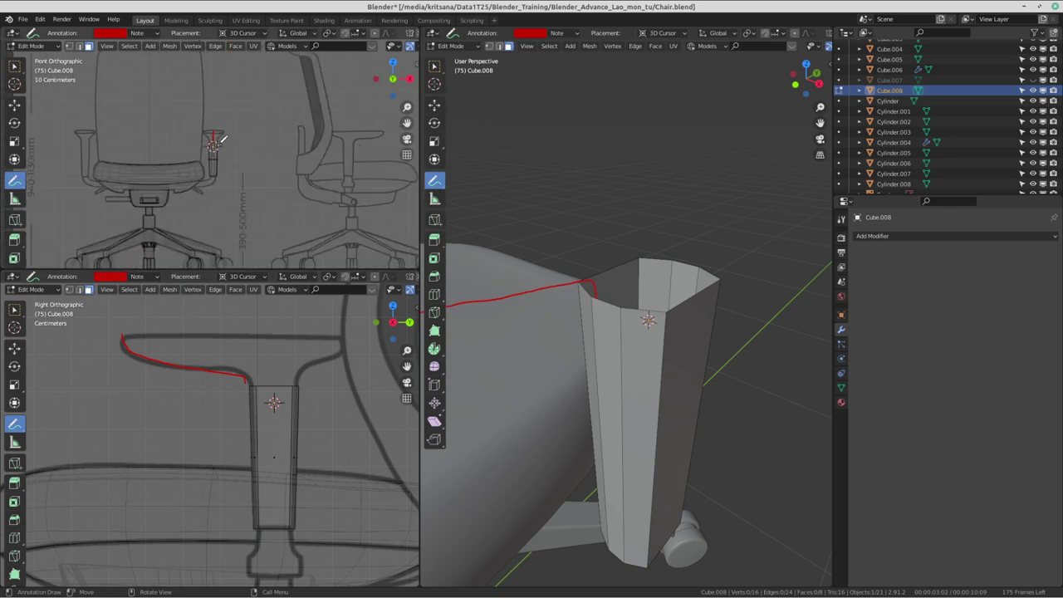
pyautogui.scroll(2, 230, 183)
pyautogui.scroll(2, 262, 210)
pyautogui.keyDown('shift'); pyautogui.scroll(-1, 262, 209); pyautogui.keyUp('shift')
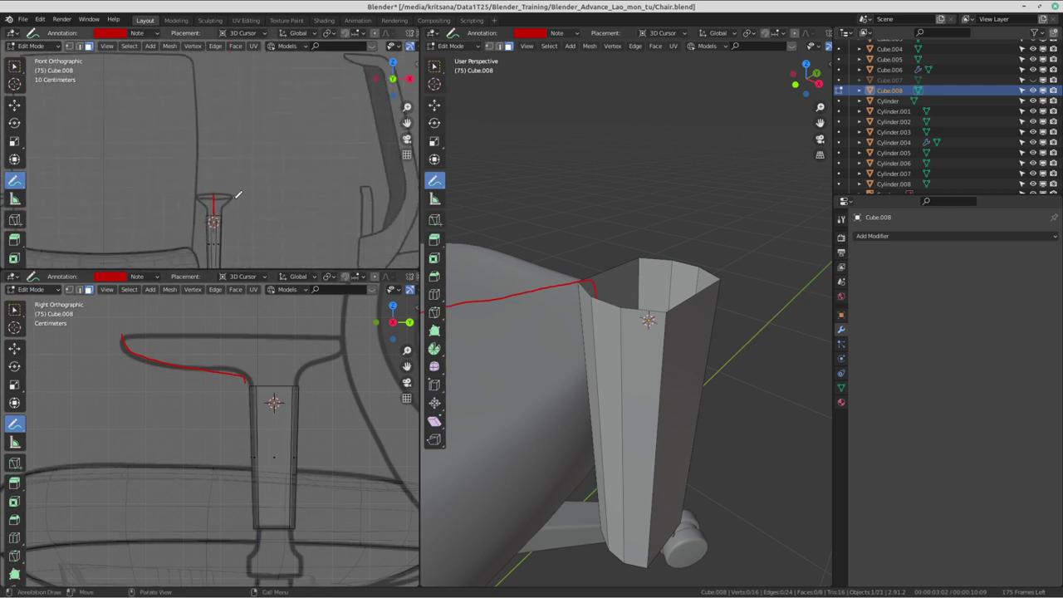
pyautogui.moveTo(238, 168); pyautogui.dragTo(238, 120)
pyautogui.scroll(-4, 234, 169)
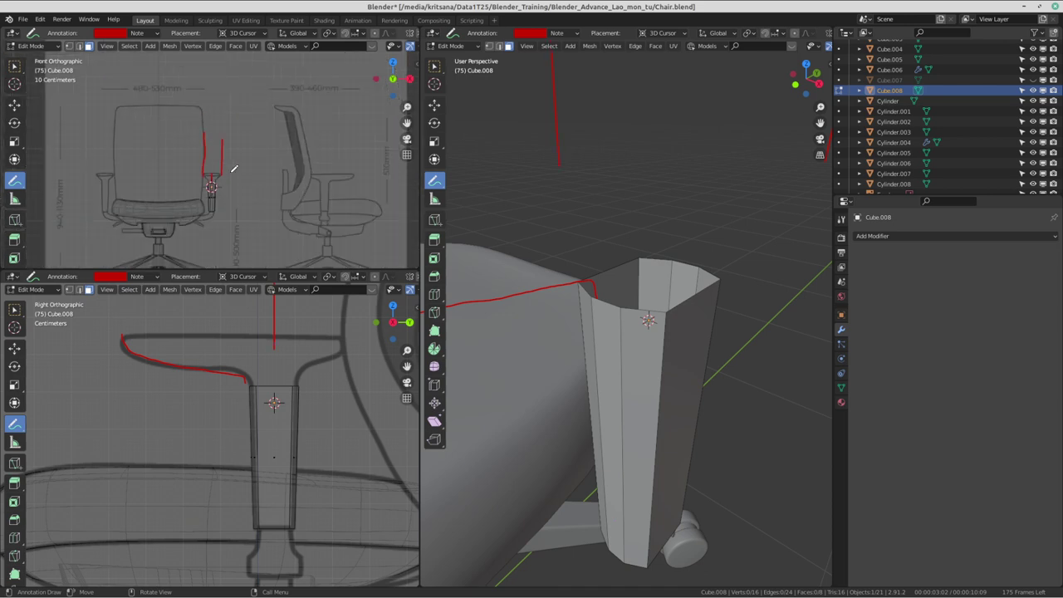
pyautogui.scroll(3, 235, 169)
pyautogui.keyDown('shift'); pyautogui.scroll(1, 249, 125); pyautogui.keyUp('shift')
pyautogui.keyDown('shift'); pyautogui.scroll(1, 216, 112); pyautogui.keyUp('shift')
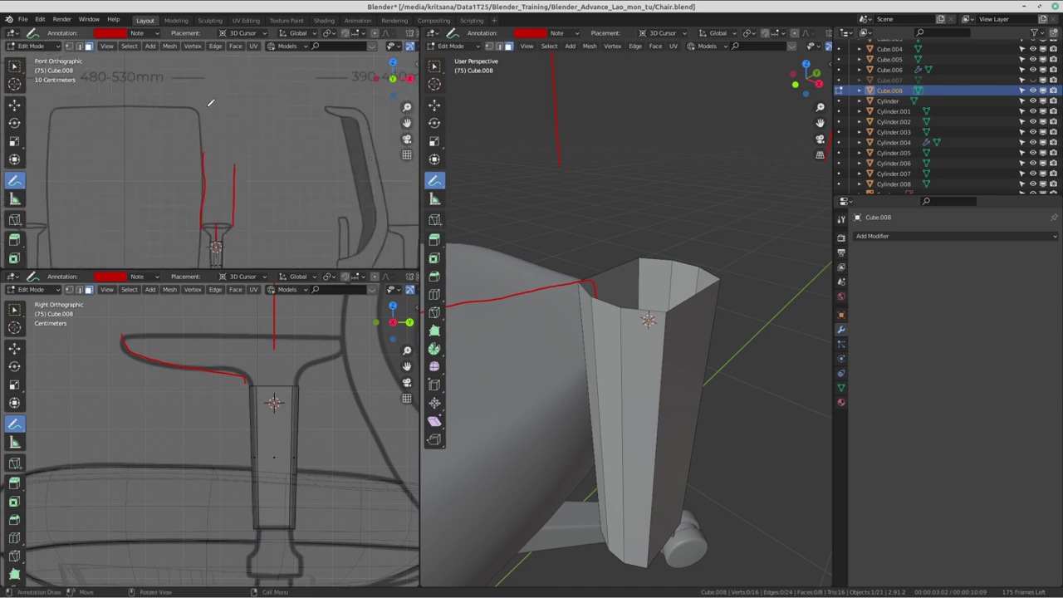
pyautogui.moveTo(245, 63); pyautogui.dragTo(226, 151)
pyautogui.scroll(-2, 220, 108)
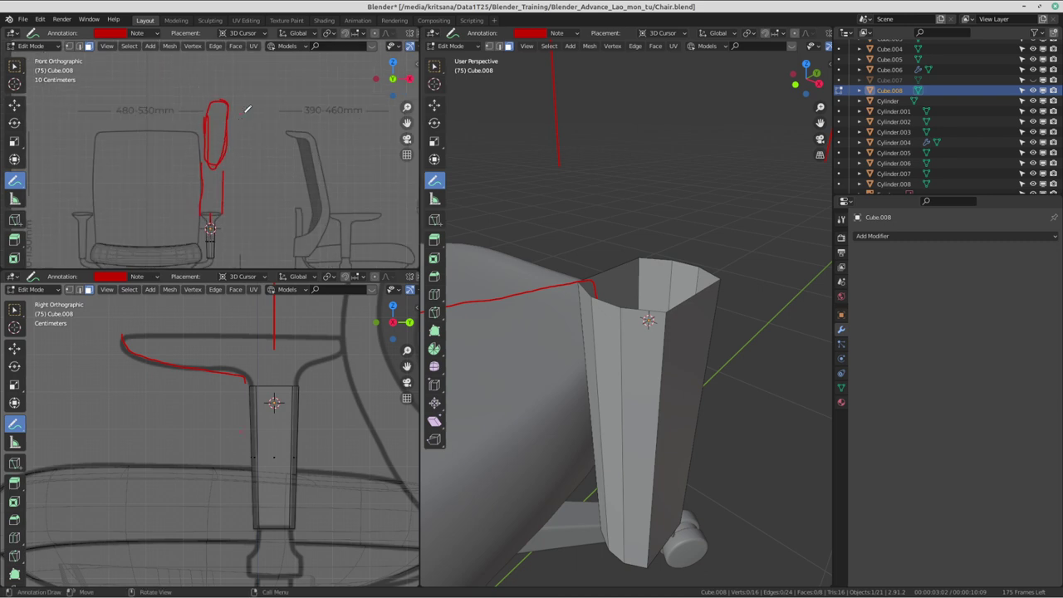
pyautogui.scroll(-4, 225, 180)
pyautogui.scroll(3, 193, 152)
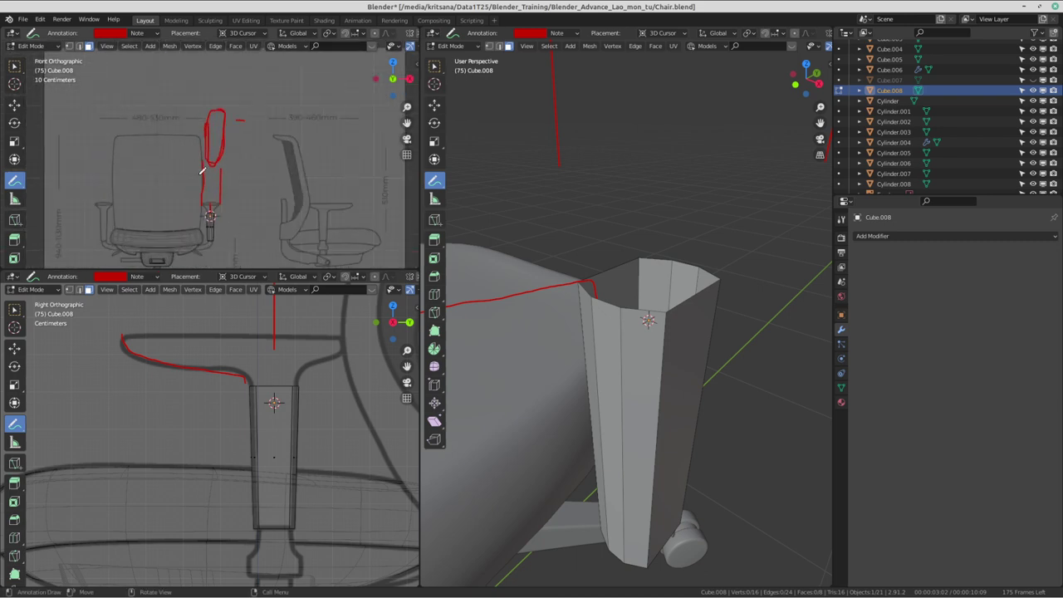
pyautogui.scroll(2, 249, 135)
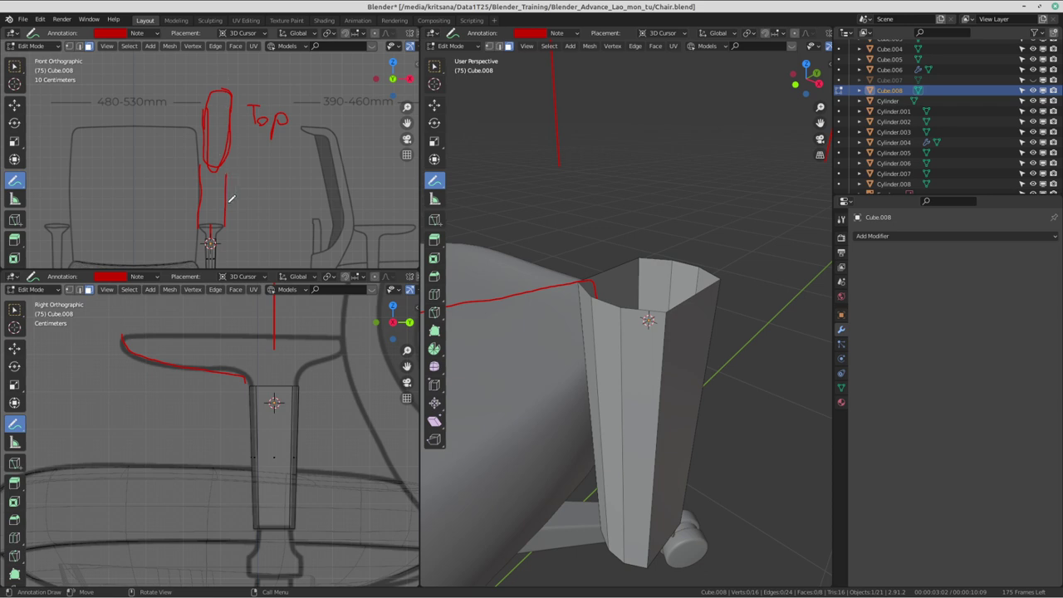
pyautogui.moveTo(540, 304)
pyautogui.mouseDown(button='middle')
pyautogui.moveTo(671, 370)
pyautogui.moveTo(612, 352)
pyautogui.moveTo(617, 327)
pyautogui.moveTo(593, 375)
pyautogui.moveTo(623, 381)
pyautogui.moveTo(582, 332)
pyautogui.moveTo(598, 315)
pyautogui.moveTo(655, 328)
pyautogui.moveTo(628, 328)
pyautogui.mouseUp(button='middle')
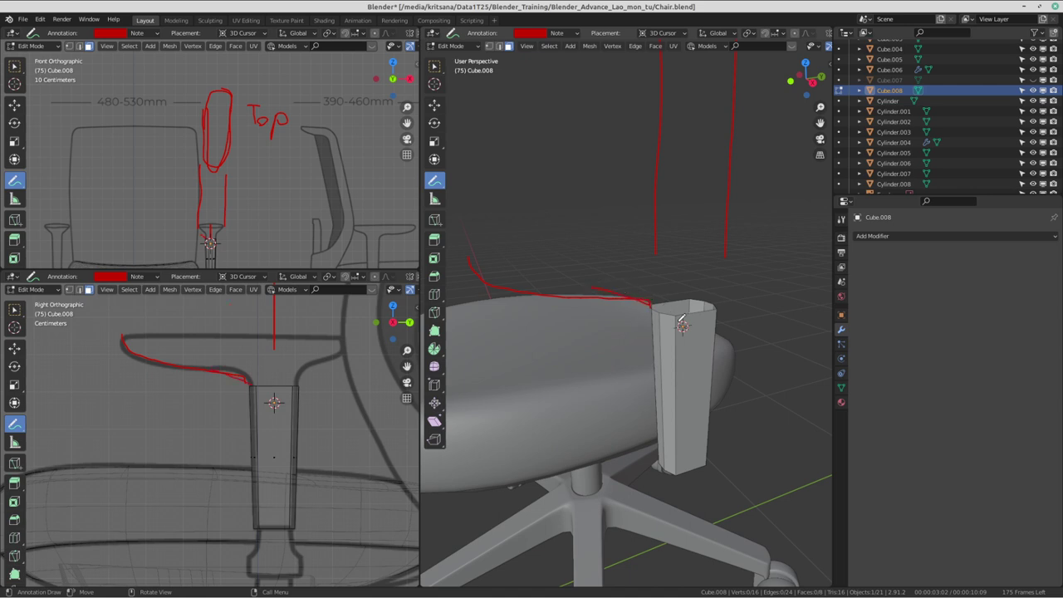
pyautogui.moveTo(681, 318)
pyautogui.mouseDown()
pyautogui.moveTo(561, 305)
pyautogui.moveTo(529, 289)
pyautogui.mouseUp()
pyautogui.moveTo(721, 251); pyautogui.dragTo(728, 254)
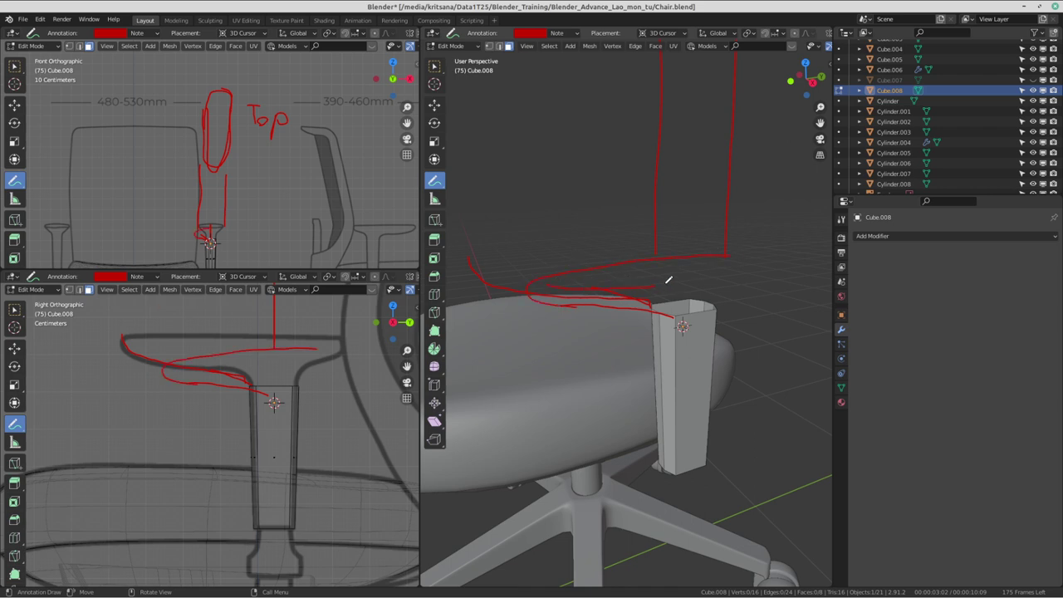
pyautogui.moveTo(770, 260); pyautogui.dragTo(748, 267)
pyautogui.moveTo(716, 307); pyautogui.dragTo(716, 314)
pyautogui.moveTo(642, 288)
pyautogui.keyDown('ctrl'); pyautogui.mouseDown()
pyautogui.moveTo(546, 277)
pyautogui.moveTo(510, 249)
pyautogui.moveTo(682, 291)
pyautogui.mouseUp(); pyautogui.keyUp('ctrl')
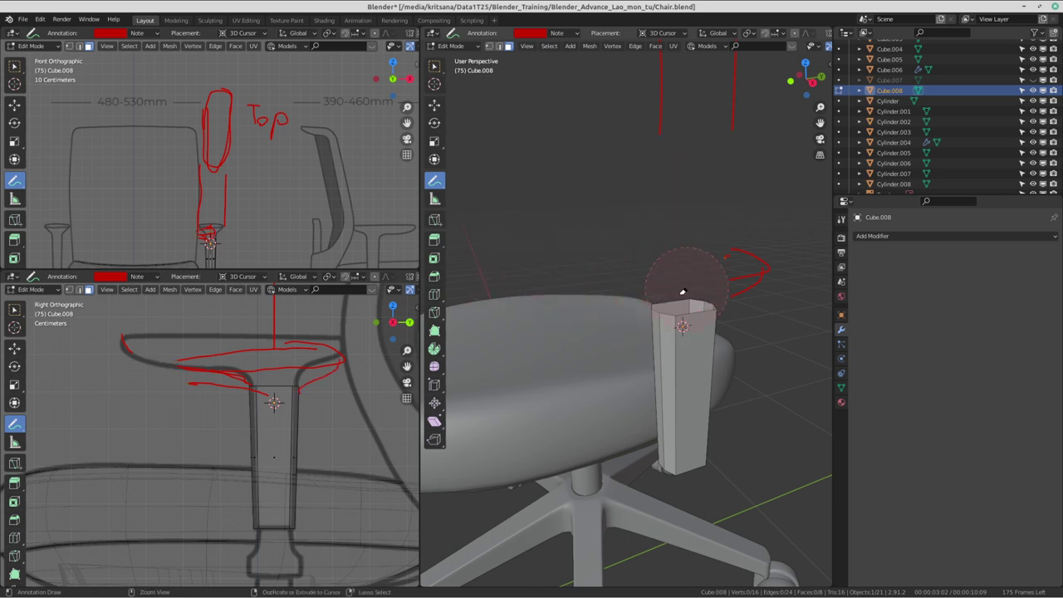
pyautogui.moveTo(726, 271)
pyautogui.mouseDown(button='middle')
pyautogui.moveTo(683, 244)
pyautogui.moveTo(670, 304)
pyautogui.mouseUp(button='middle')
pyautogui.keyDown('ctrl'); pyautogui.moveTo(690, 195); pyautogui.dragTo(689, 244); pyautogui.keyUp('ctrl')
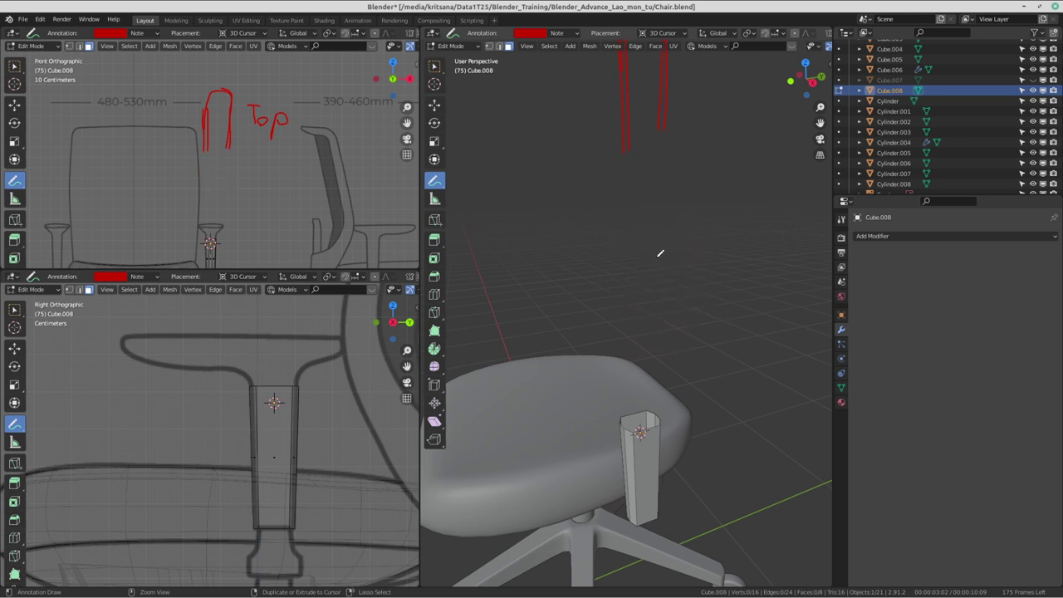
pyautogui.moveTo(689, 244); pyautogui.dragTo(635, 275, button='middle')
pyautogui.keyDown('ctrl'); pyautogui.moveTo(635, 276); pyautogui.dragTo(631, 349); pyautogui.keyUp('ctrl')
pyautogui.keyDown('ctrl'); pyautogui.moveTo(687, 427); pyautogui.dragTo(656, 358); pyautogui.keyUp('ctrl')
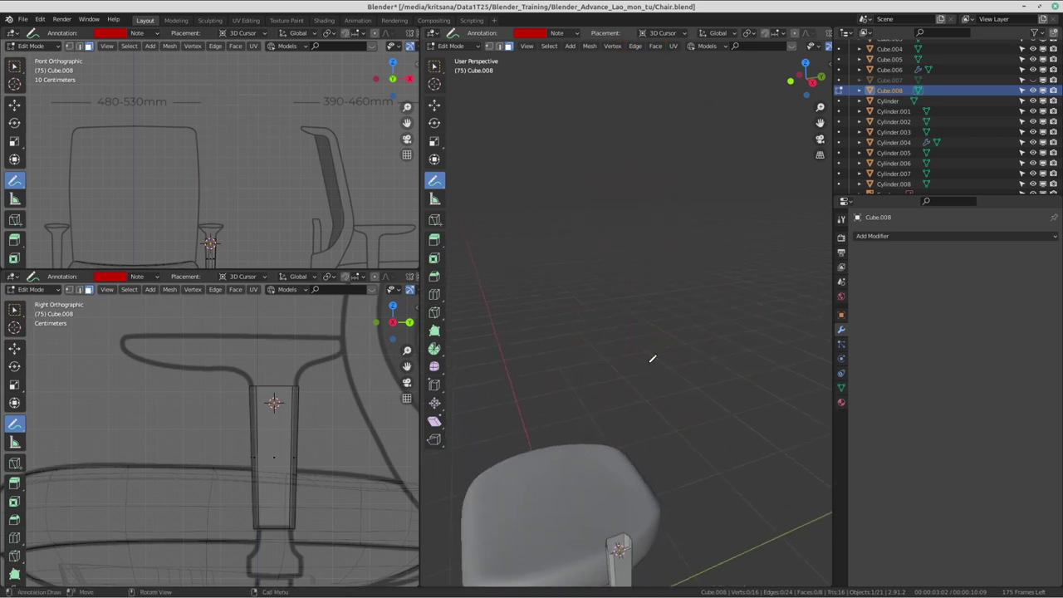
pyautogui.scroll(3, 671, 375)
pyautogui.moveTo(671, 375); pyautogui.dragTo(644, 301, button='middle')
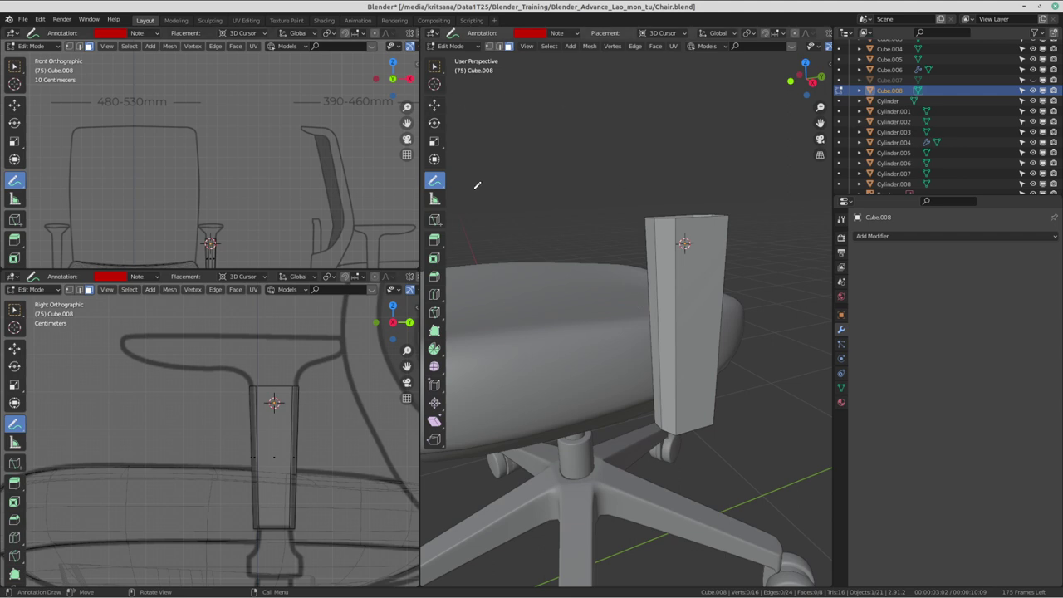
# - Exit annotation drawing and orbit the perspective view around the chair
pyautogui.hotkey('shift', 'space')
pyautogui.press('g')
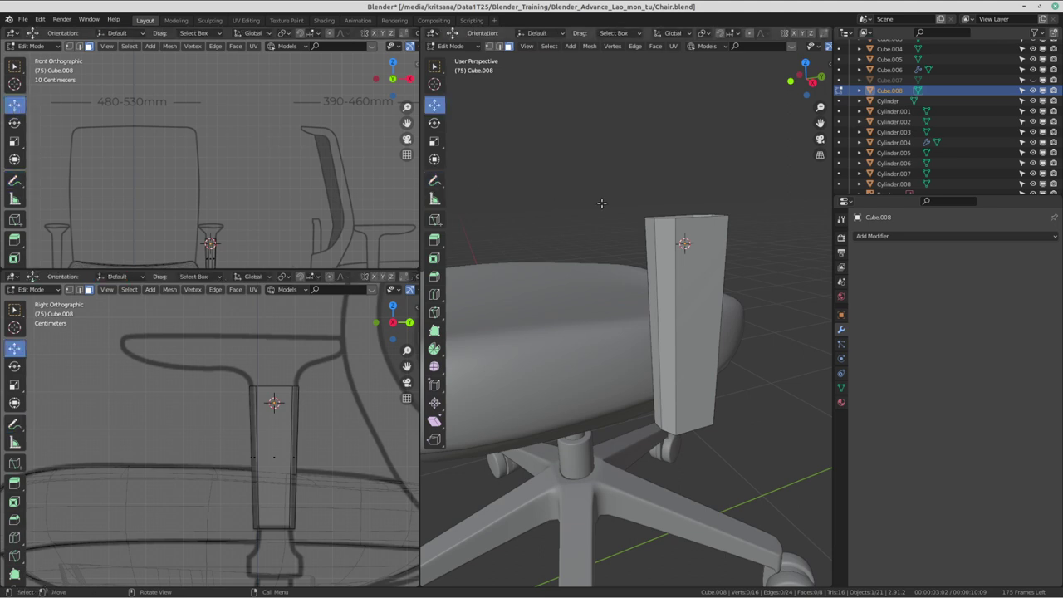
pyautogui.moveTo(631, 259); pyautogui.dragTo(595, 300, button='middle')
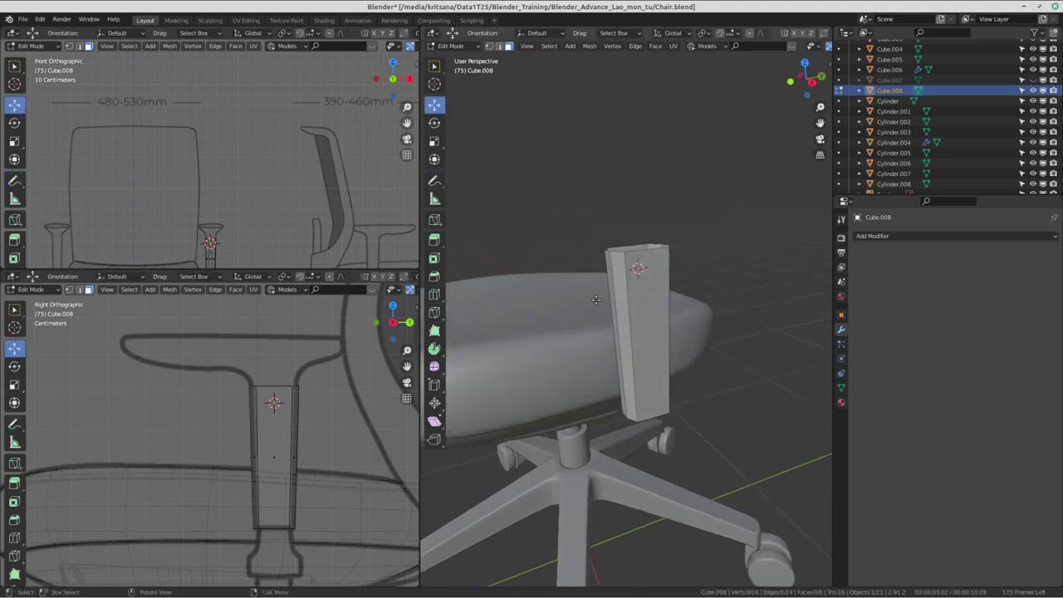
pyautogui.scroll(5, 595, 299)
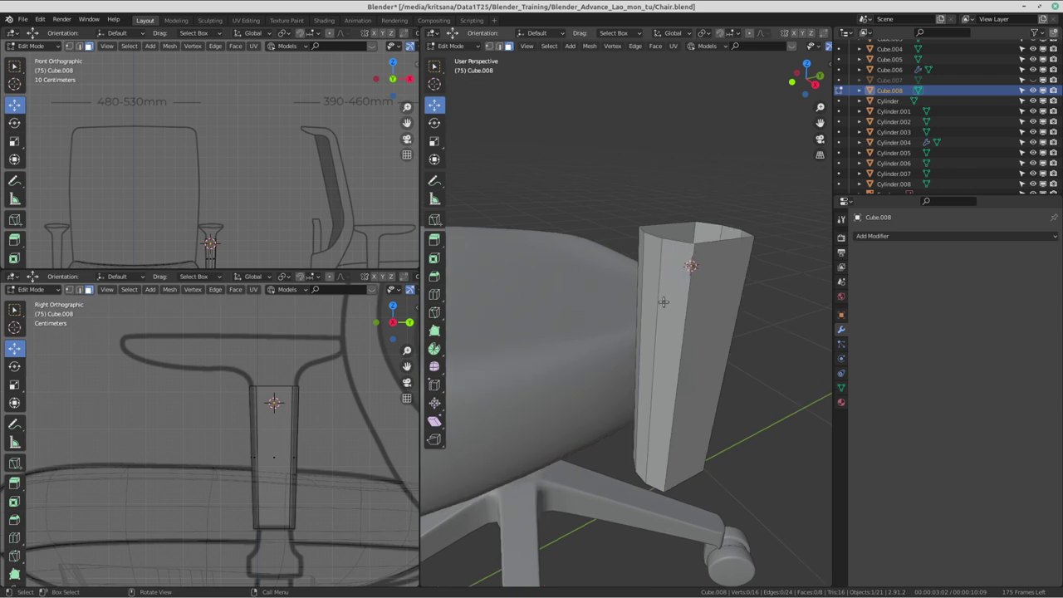
# - Enable vertex select mode, re-centre the side view, and look down on the post's top
pyautogui.keyDown('shift'); pyautogui.moveTo(313, 469); pyautogui.dragTo(288, 466, button='middle'); pyautogui.keyUp('shift')
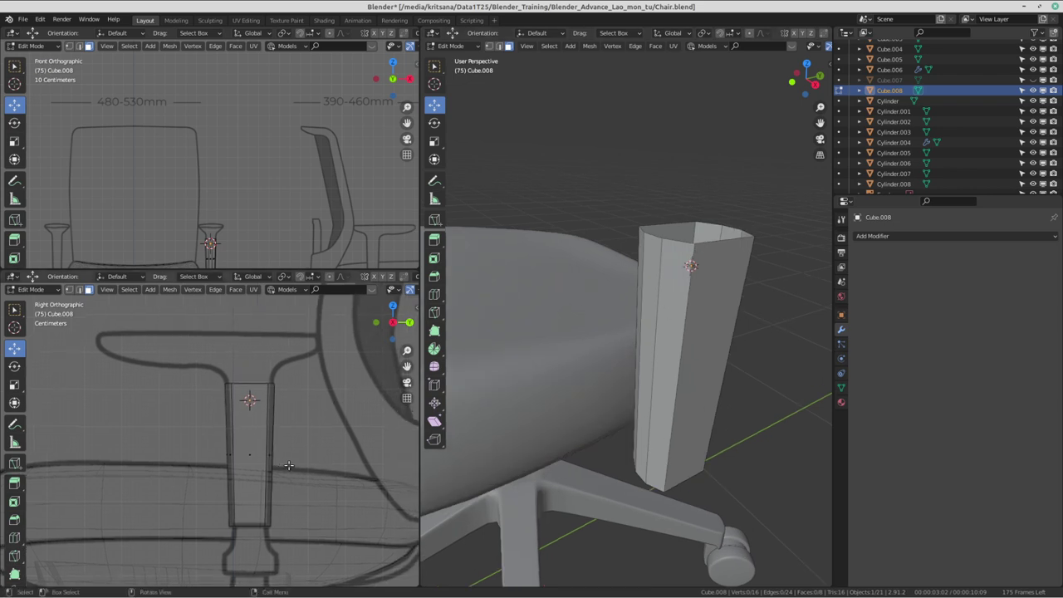
pyautogui.scroll(2, 278, 453)
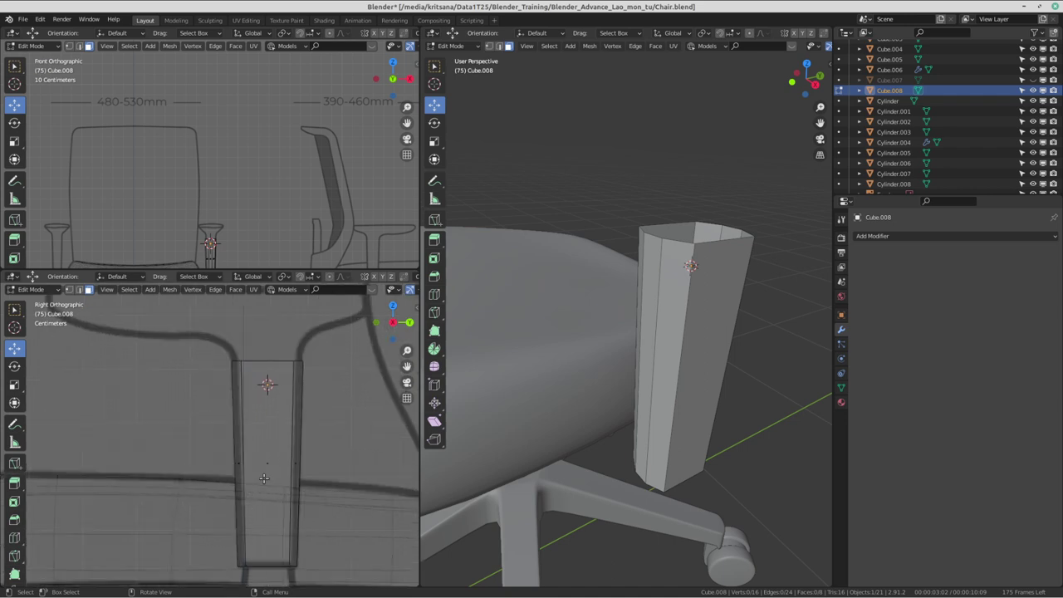
pyautogui.click(490, 45)
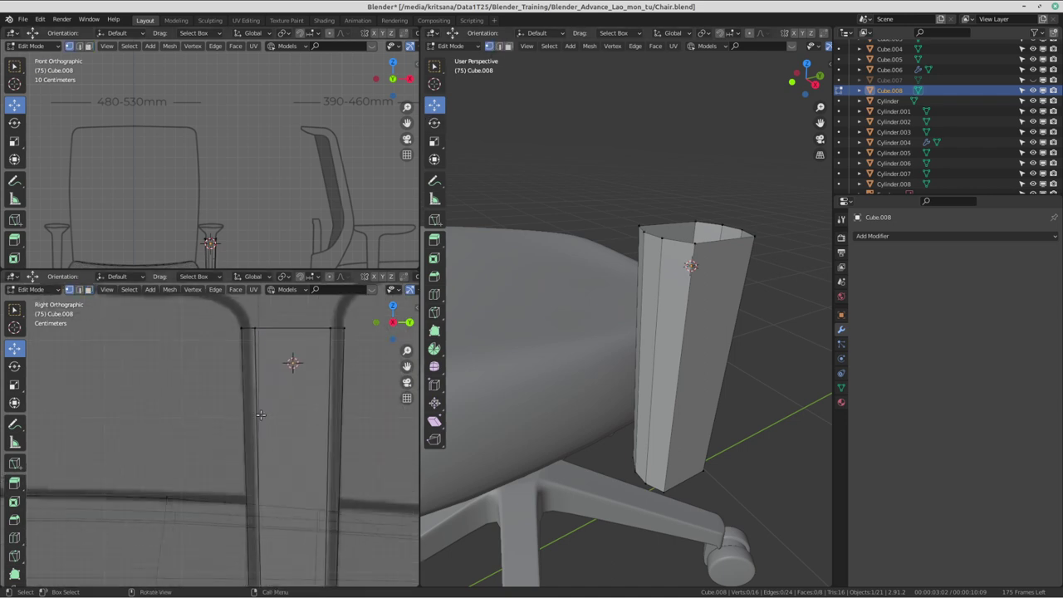
pyautogui.keyDown('shift'); pyautogui.moveTo(258, 394); pyautogui.dragTo(254, 369, button='middle'); pyautogui.keyUp('shift')
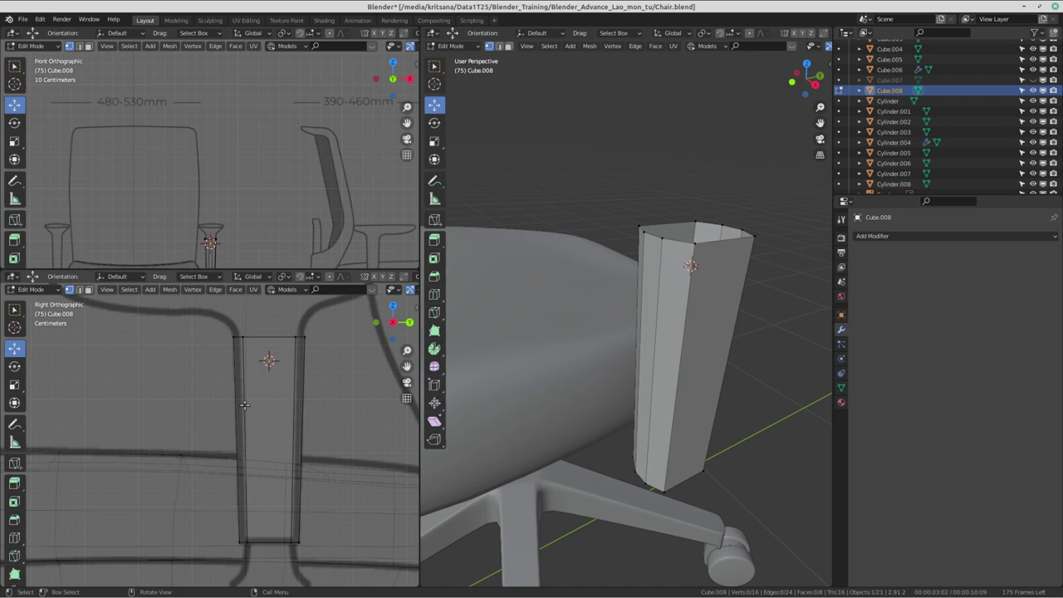
pyautogui.moveTo(631, 390)
pyautogui.mouseDown(button='middle')
pyautogui.moveTo(750, 366)
pyautogui.moveTo(725, 380)
pyautogui.mouseUp(button='middle')
# - Select four vertices on one side of the post's top rim
pyautogui.click(702, 360)
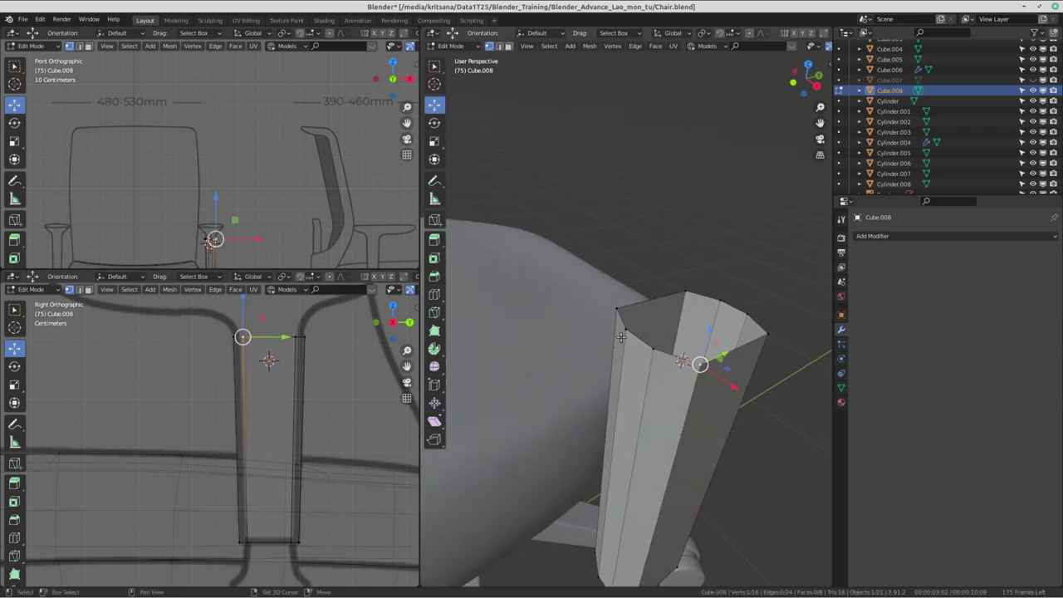
pyautogui.keyDown('shift'); pyautogui.click(616, 303); pyautogui.keyUp('shift')
pyautogui.keyDown('shift'); pyautogui.click(625, 330); pyautogui.keyUp('shift')
pyautogui.keyDown('shift'); pyautogui.click(653, 369); pyautogui.keyUp('shift')
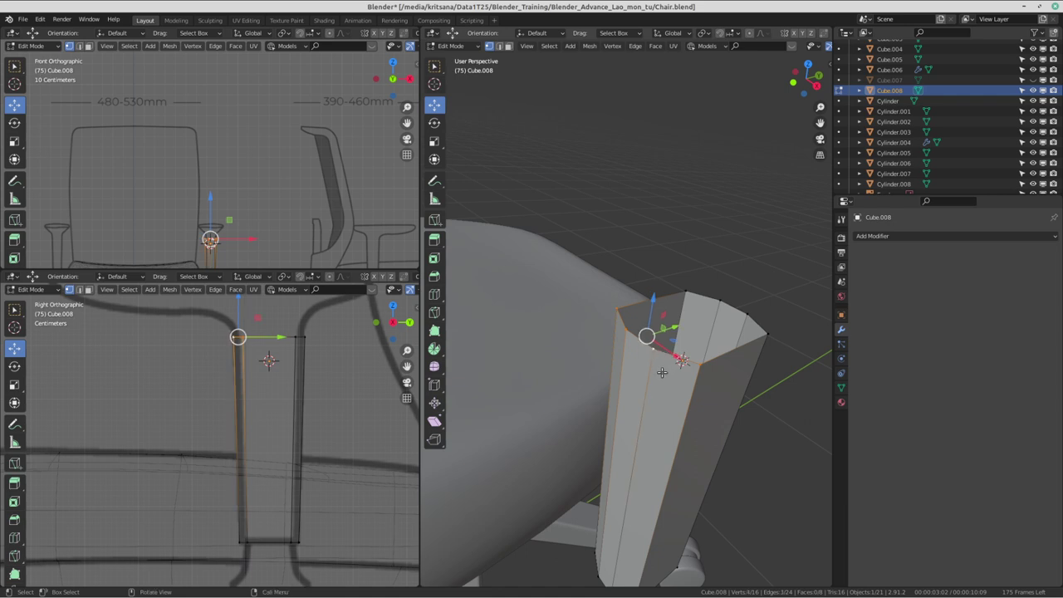
# - Pan and zoom the side view along the reference curve and orbit the 3D view around the post
pyautogui.keyDown('shift'); pyautogui.moveTo(241, 323); pyautogui.dragTo(274, 417, button='middle'); pyautogui.keyUp('shift')
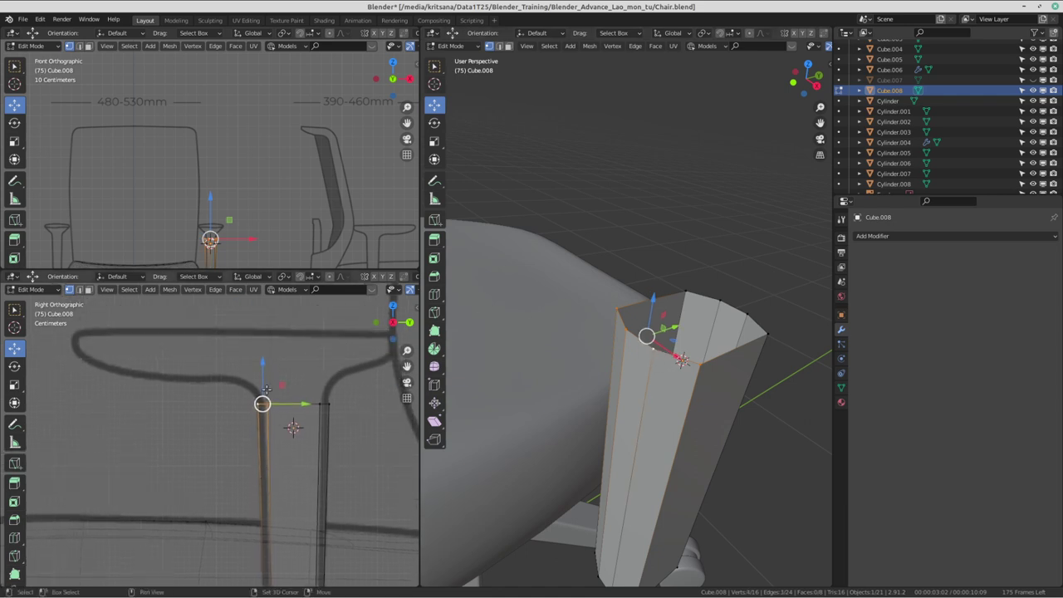
pyautogui.scroll(1, 274, 417)
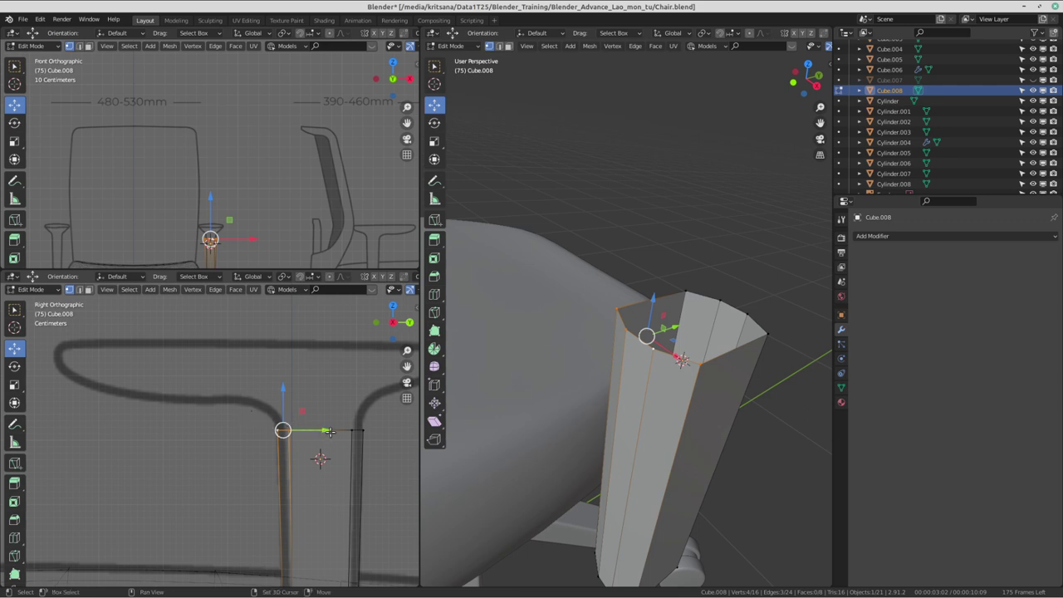
pyautogui.keyDown('shift'); pyautogui.moveTo(330, 432); pyautogui.dragTo(312, 431, button='middle'); pyautogui.keyUp('shift')
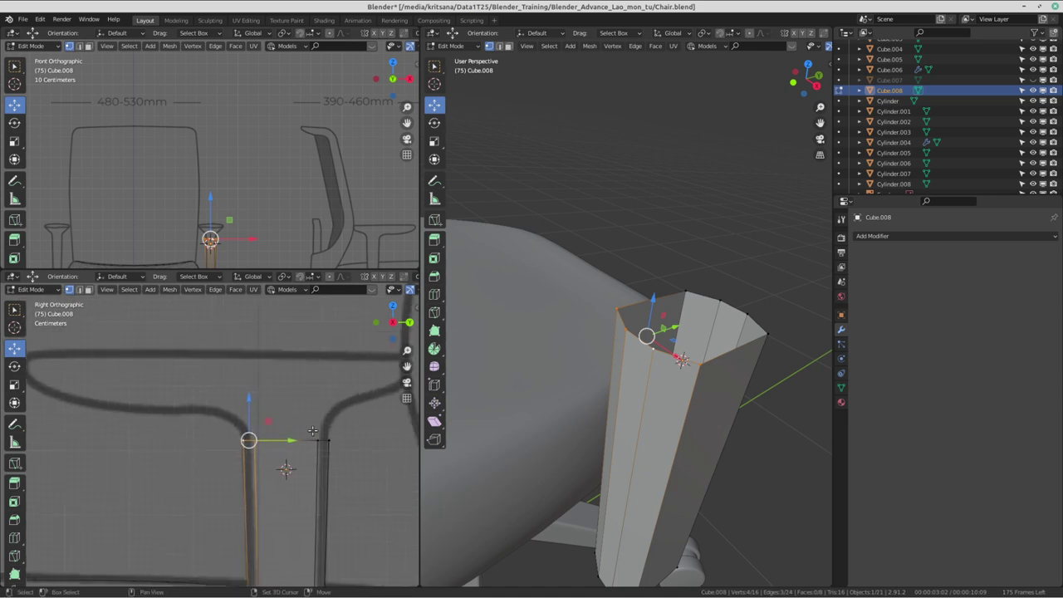
pyautogui.keyDown('shift'); pyautogui.moveTo(287, 468); pyautogui.dragTo(332, 468, button='middle'); pyautogui.keyUp('shift')
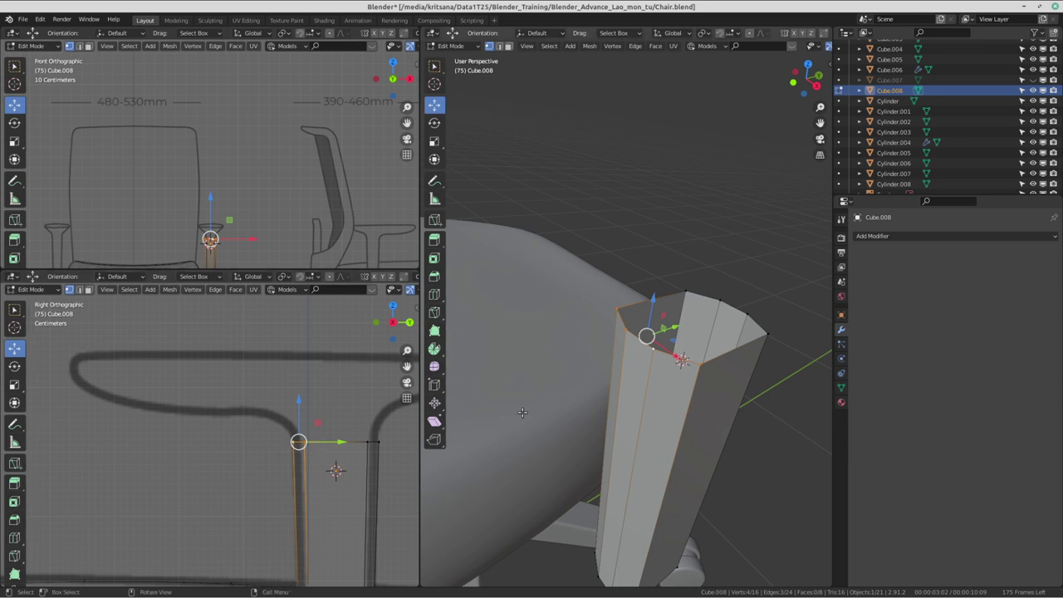
pyautogui.scroll(3, 626, 411)
pyautogui.moveTo(631, 403)
pyautogui.mouseDown(button='middle')
pyautogui.moveTo(627, 411)
pyautogui.moveTo(634, 357)
pyautogui.mouseUp(button='middle')
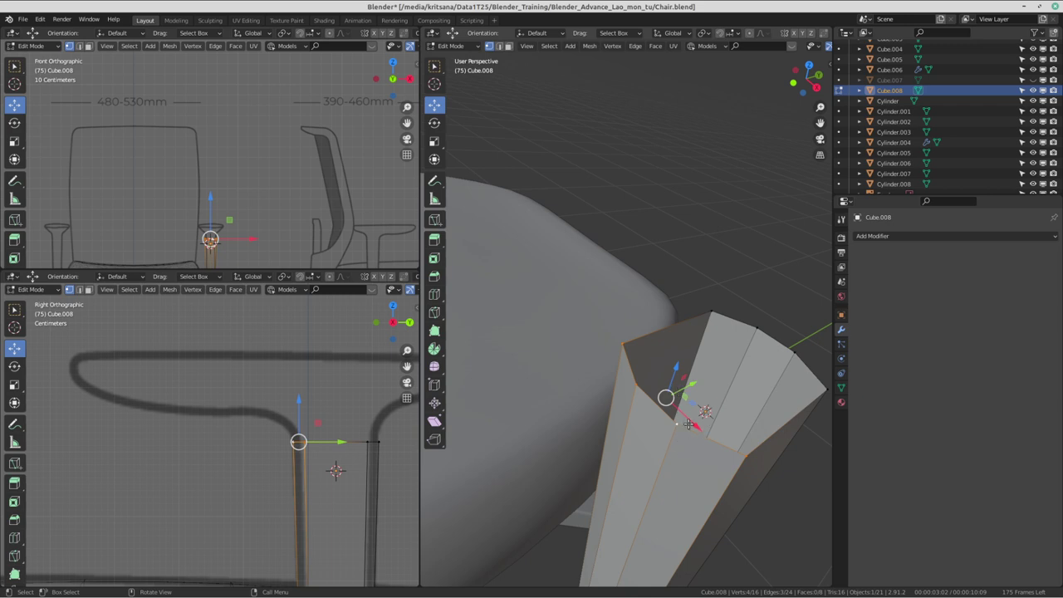
pyautogui.scroll(-3, 691, 425)
pyautogui.moveTo(691, 425); pyautogui.dragTo(665, 390, button='middle')
pyautogui.moveTo(226, 396)
pyautogui.keyDown('shift'); pyautogui.mouseDown(button='middle')
pyautogui.moveTo(230, 419)
pyautogui.moveTo(220, 417)
pyautogui.mouseUp(button='middle'); pyautogui.keyUp('shift')
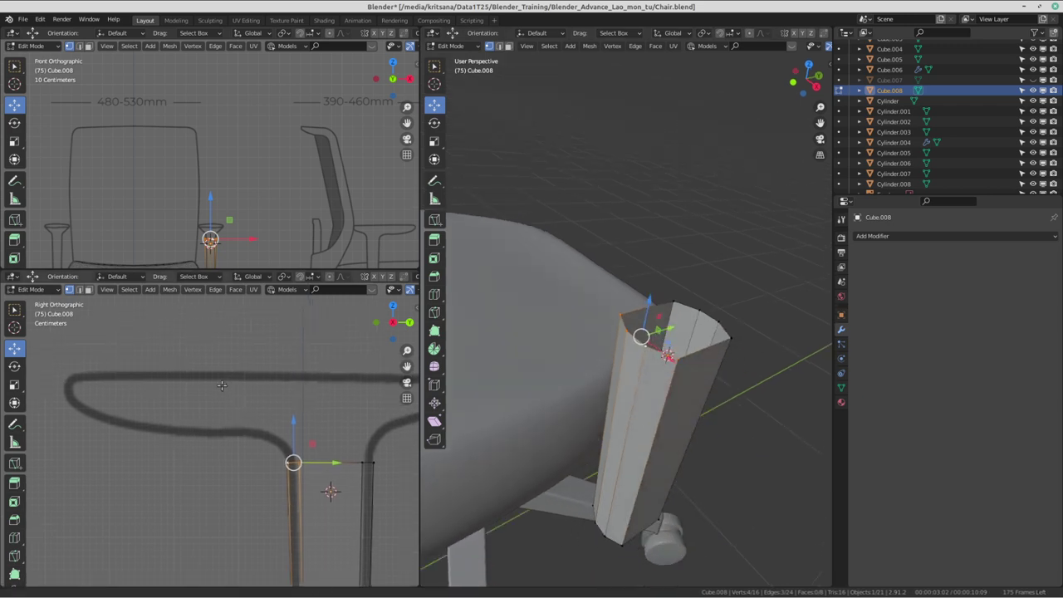
pyautogui.click(13, 427)
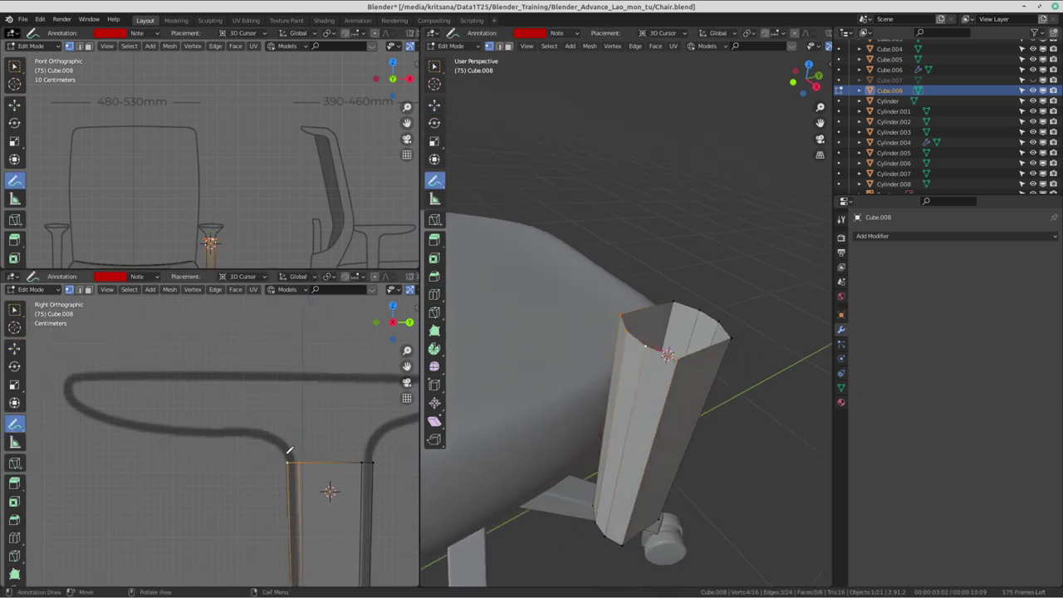
pyautogui.moveTo(289, 451); pyautogui.dragTo(288, 446)
pyautogui.moveTo(68, 372); pyautogui.dragTo(68, 373)
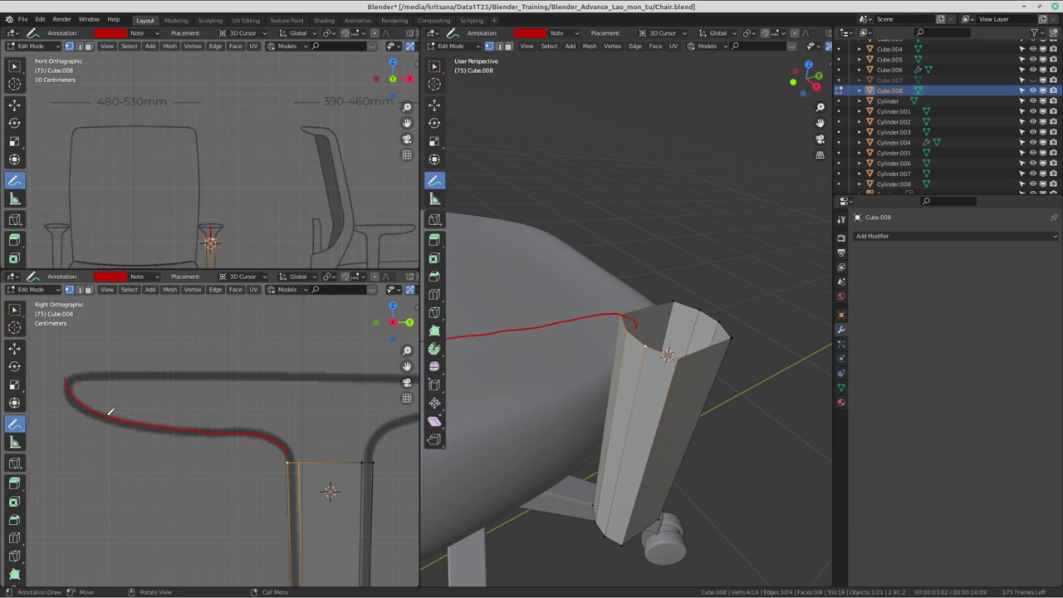
pyautogui.keyDown('ctrl'); pyautogui.moveTo(87, 393); pyautogui.dragTo(84, 390); pyautogui.keyUp('ctrl')
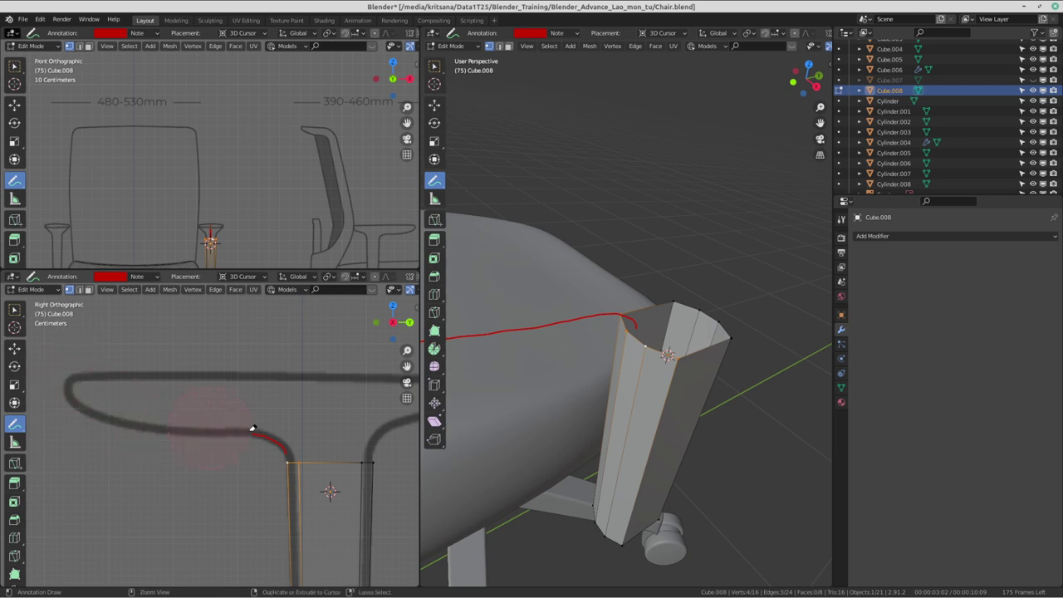
pyautogui.keyDown('ctrl'); pyautogui.moveTo(254, 428); pyautogui.dragTo(291, 458); pyautogui.keyUp('ctrl')
pyautogui.moveTo(679, 339); pyautogui.dragTo(633, 362, button='middle')
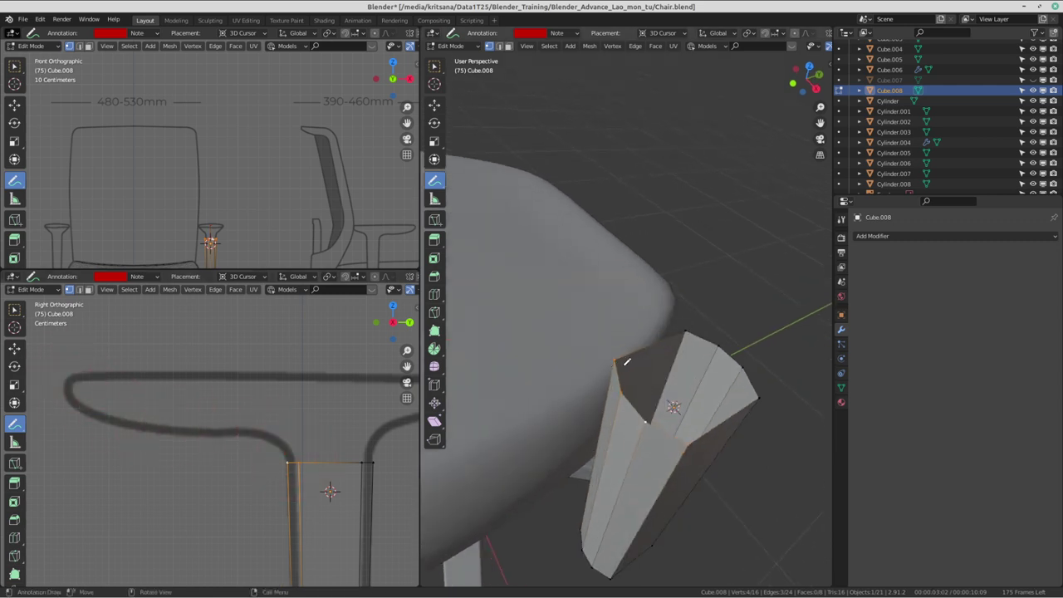
pyautogui.click(434, 65)
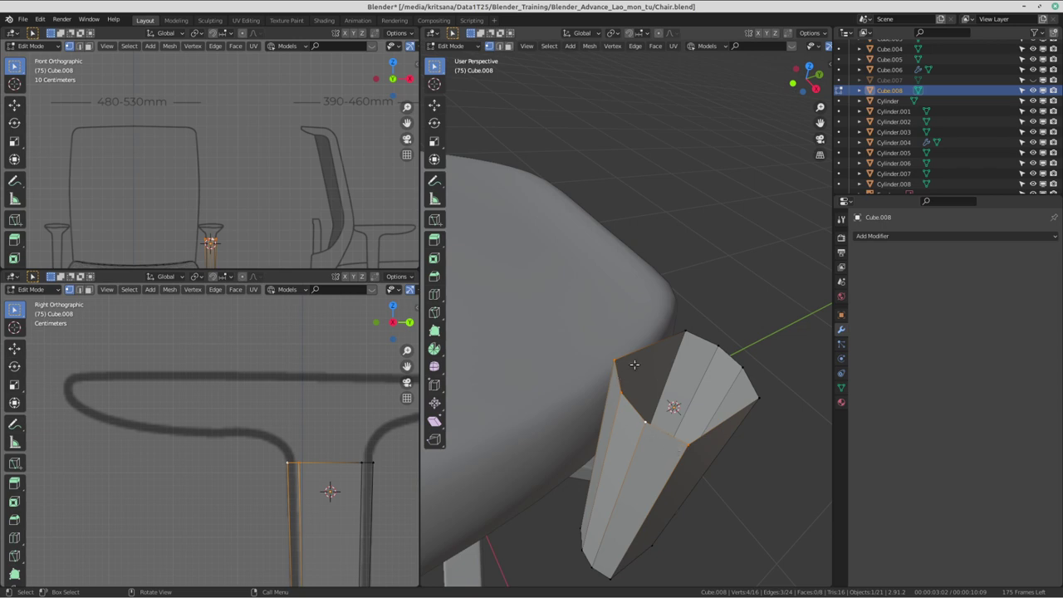
# - Extrude the selected top vertices up and to the left in the side view
pyautogui.hotkey('ctrl', 'alt', 'Left')
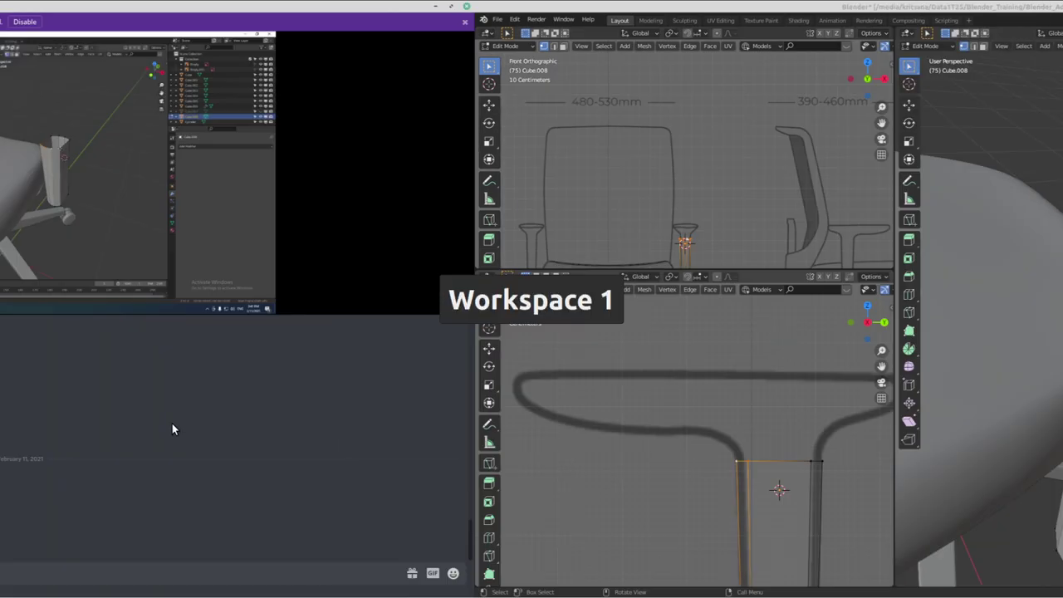
pyautogui.hotkey('ctrl', 'alt', 'Right')
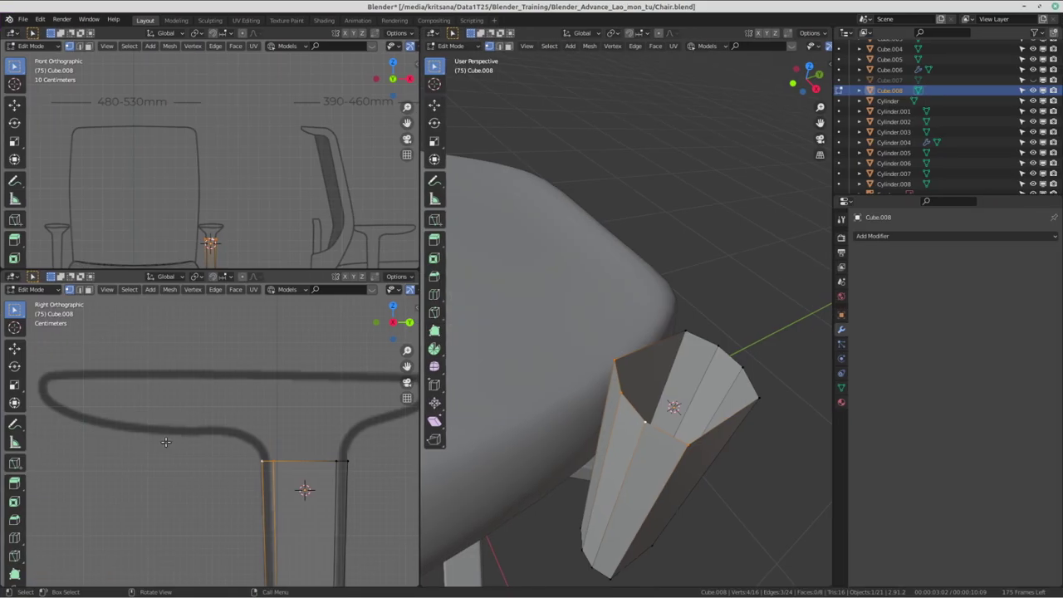
pyautogui.scroll(2, 165, 441)
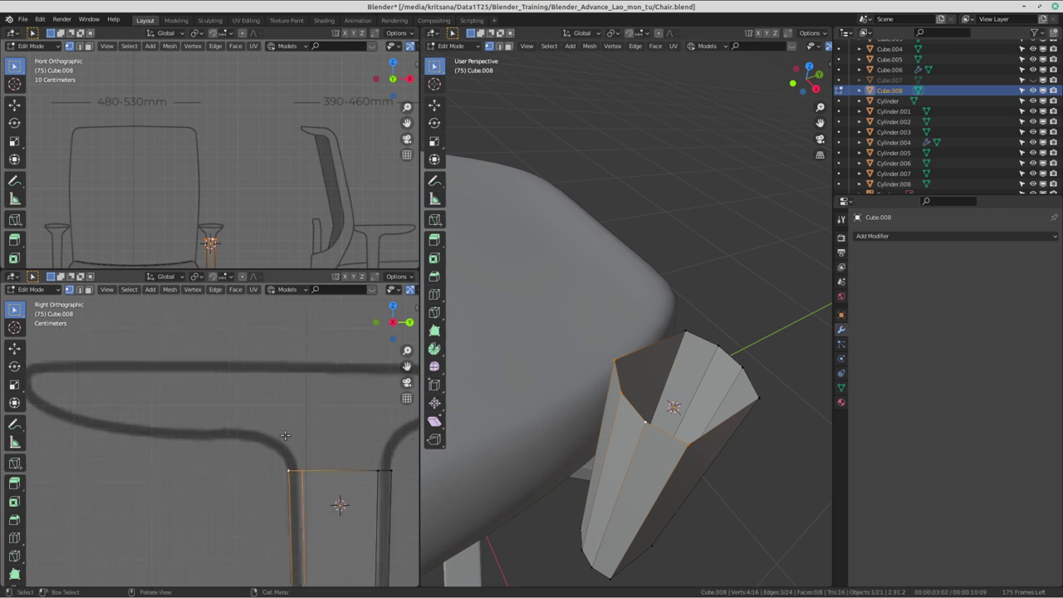
pyautogui.keyDown('shift'); pyautogui.moveTo(352, 432); pyautogui.dragTo(332, 403, button='middle'); pyautogui.keyUp('shift')
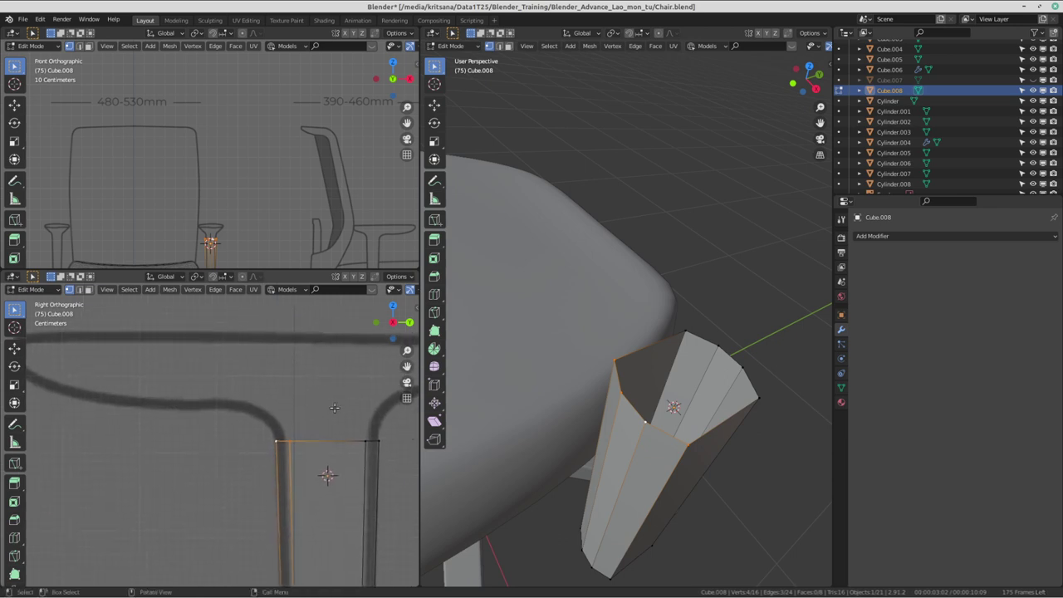
pyautogui.press('e')
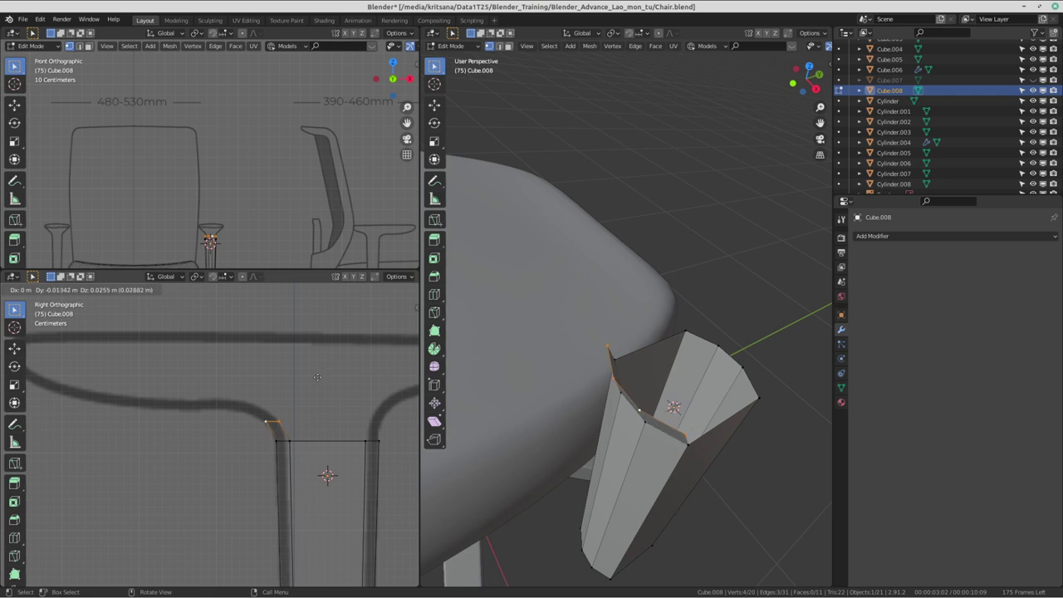
pyautogui.click(317, 377)
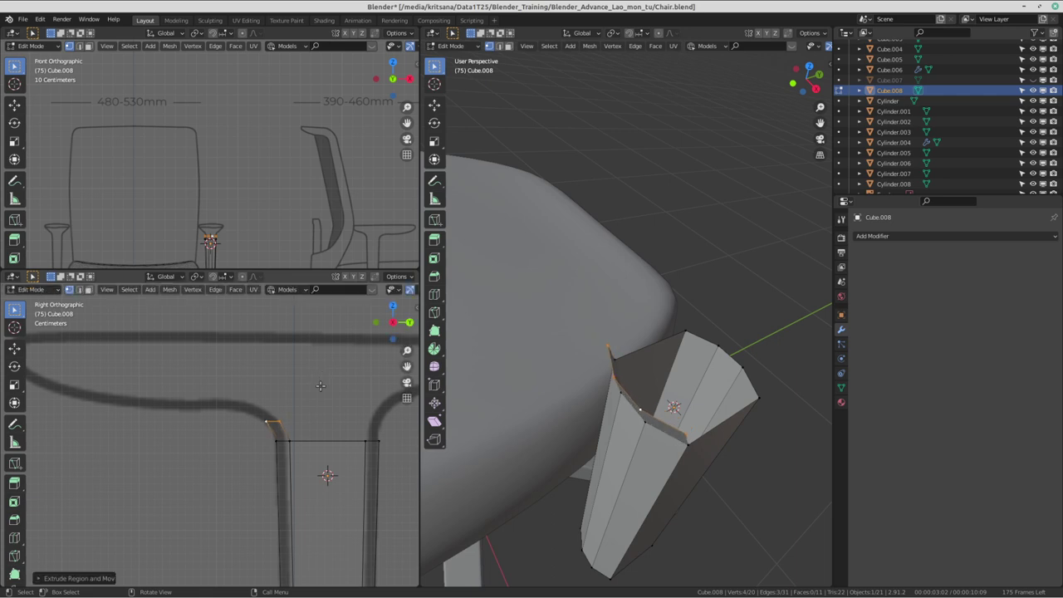
# - Extrude the top vertices a second time, following the reference curve
pyautogui.scroll(-1, 313, 412)
pyautogui.scroll(-1, 317, 466)
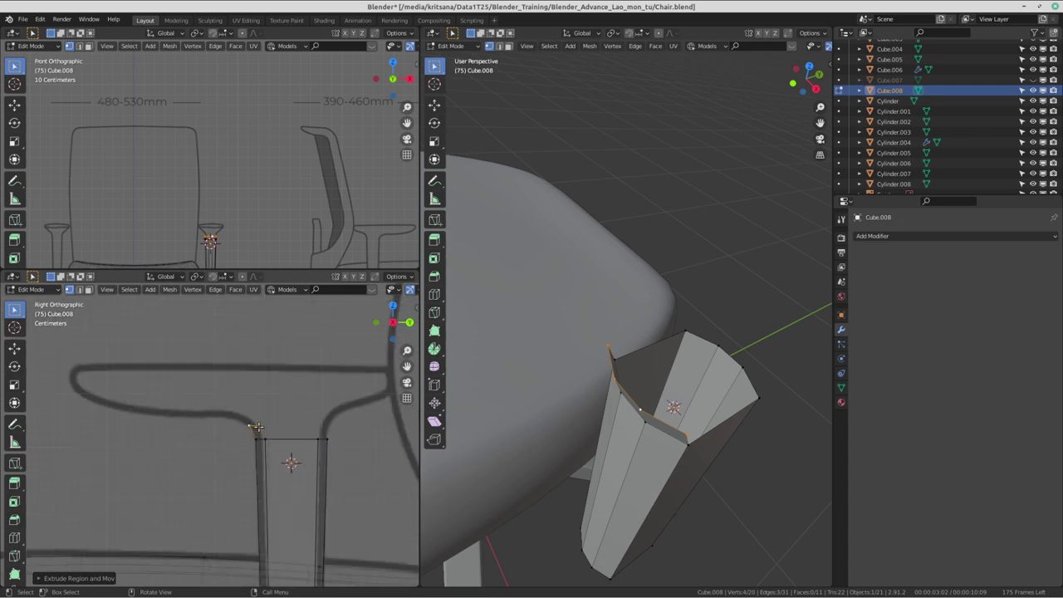
pyautogui.scroll(2, 249, 420)
pyautogui.press('e')
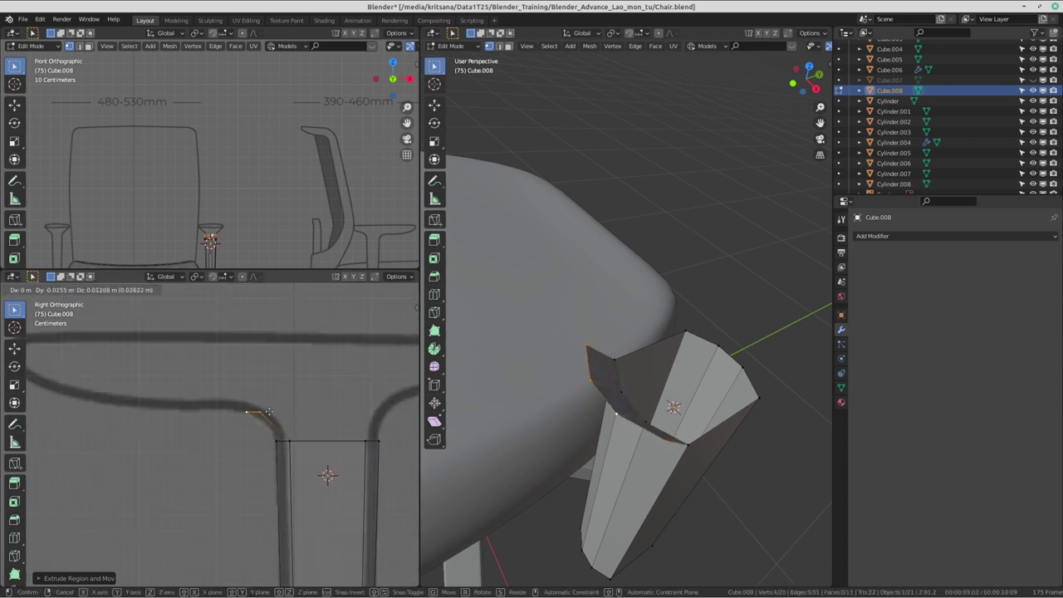
pyautogui.click(258, 406)
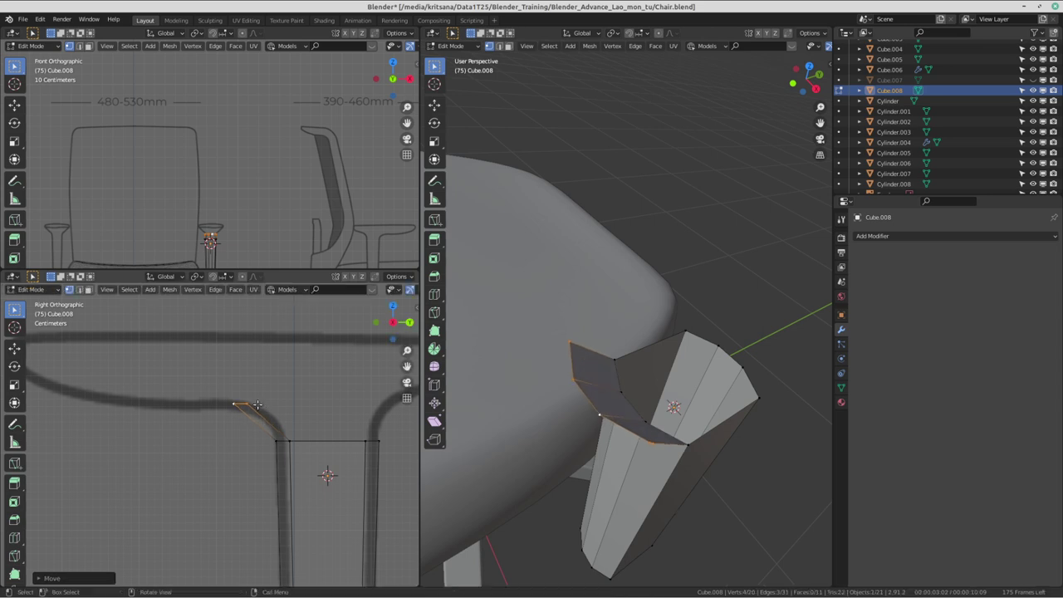
pyautogui.click(25, 426)
pyautogui.scroll(3, 254, 433)
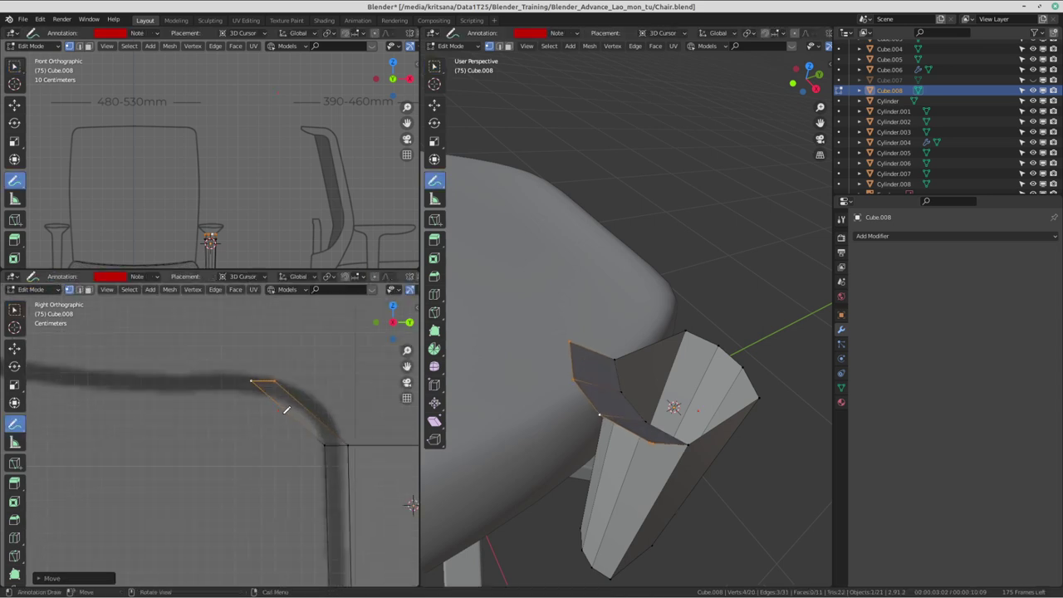
pyautogui.moveTo(292, 414); pyautogui.dragTo(296, 404)
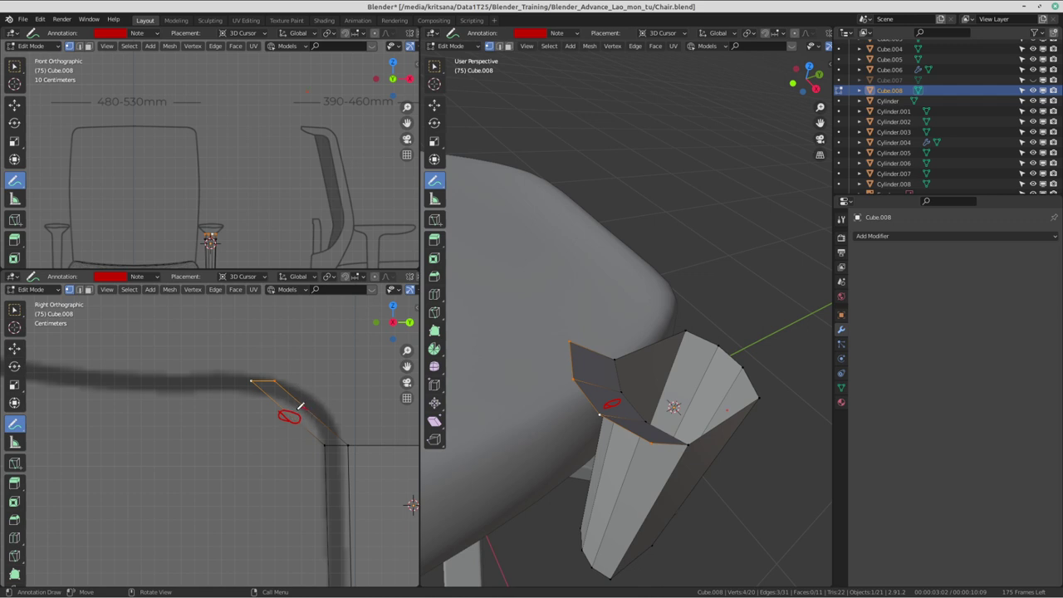
pyautogui.moveTo(275, 432)
pyautogui.mouseDown()
pyautogui.moveTo(306, 396)
pyautogui.moveTo(295, 415)
pyautogui.mouseUp()
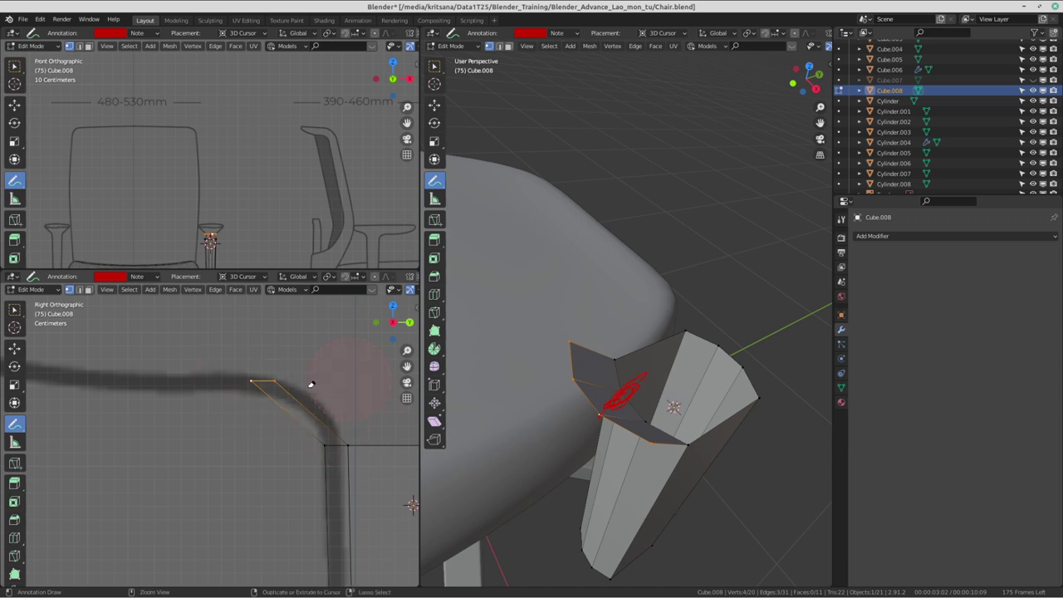
pyautogui.click(12, 310)
# - Move the end edge and tilt it to match the reference curve's angle
pyautogui.scroll(-2, 257, 422)
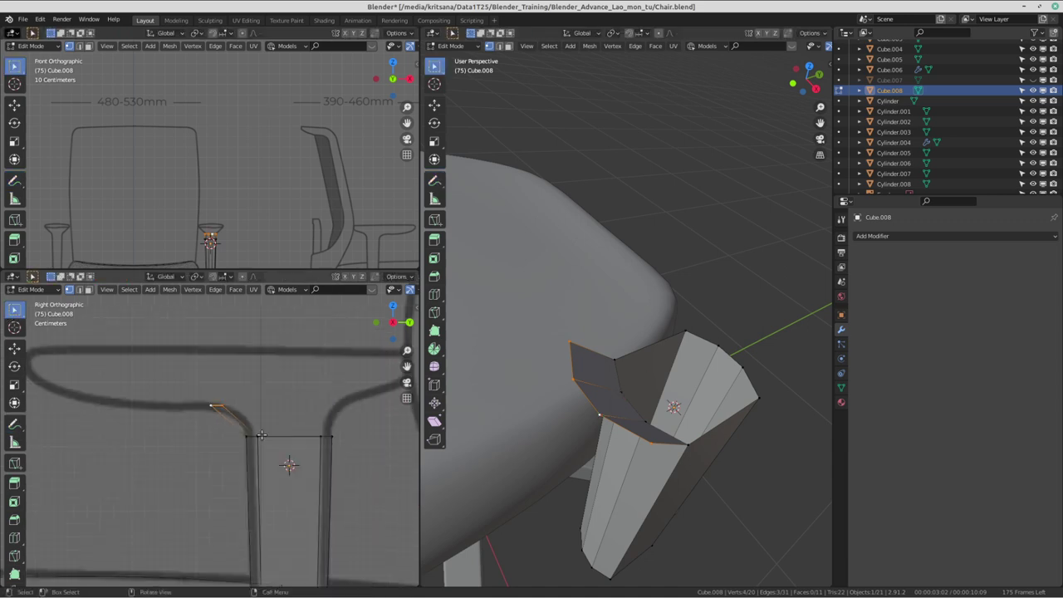
pyautogui.scroll(-1, 257, 422)
pyautogui.scroll(-1, 253, 419)
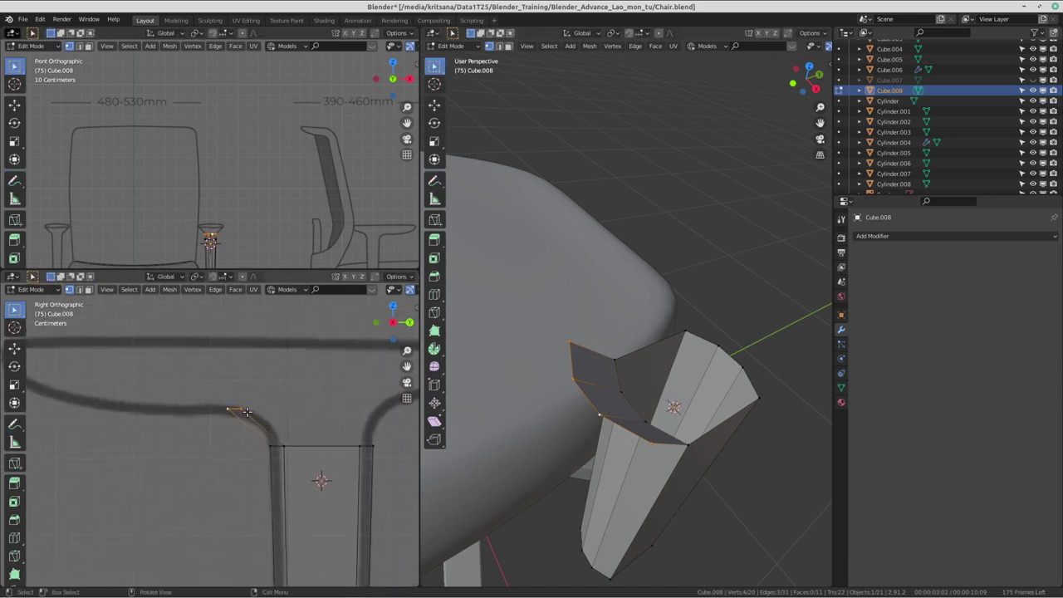
pyautogui.scroll(2, 295, 432)
pyautogui.press('g')
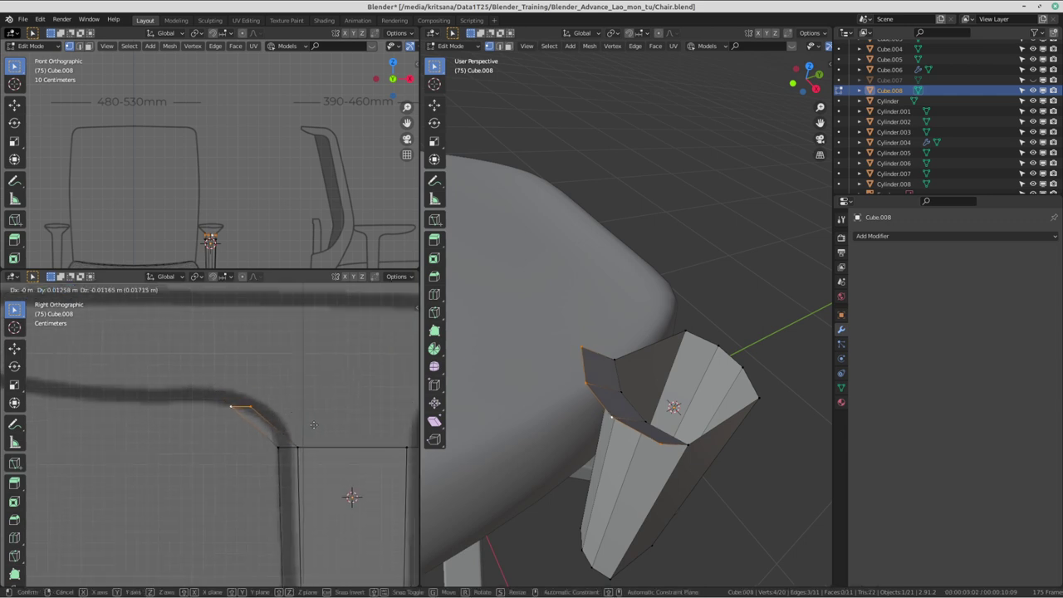
pyautogui.click(346, 438)
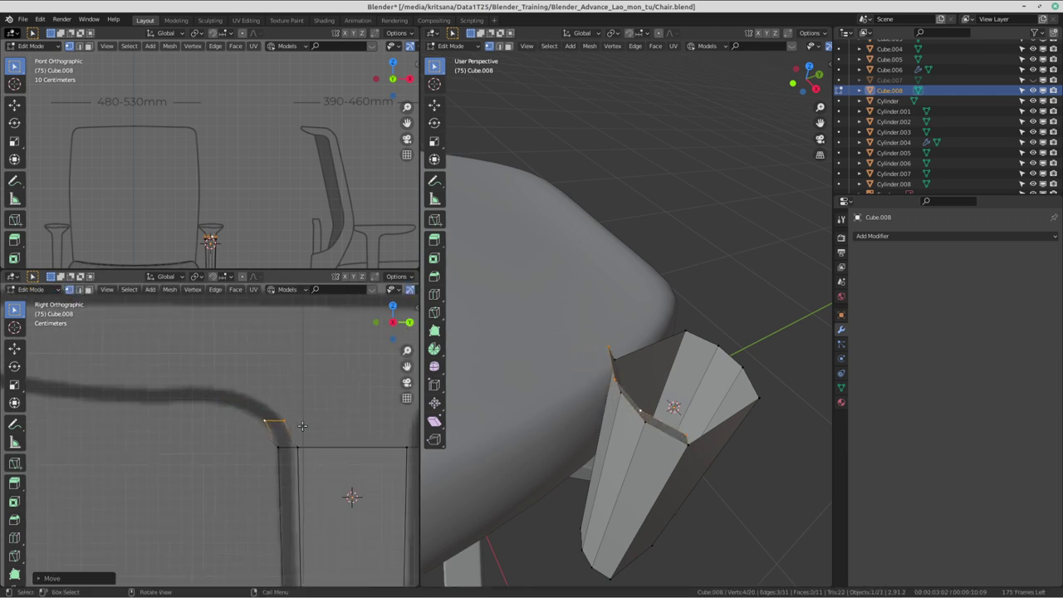
pyautogui.press('r')
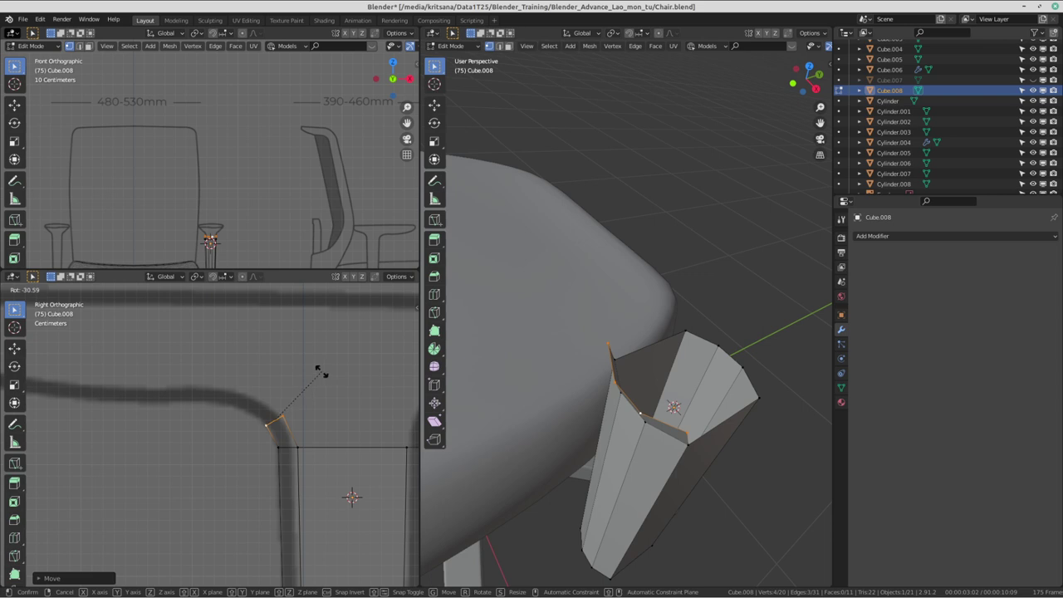
pyautogui.click(321, 371)
pyautogui.keyDown('shift'); pyautogui.moveTo(277, 446); pyautogui.dragTo(298, 451, button='middle'); pyautogui.keyUp('shift')
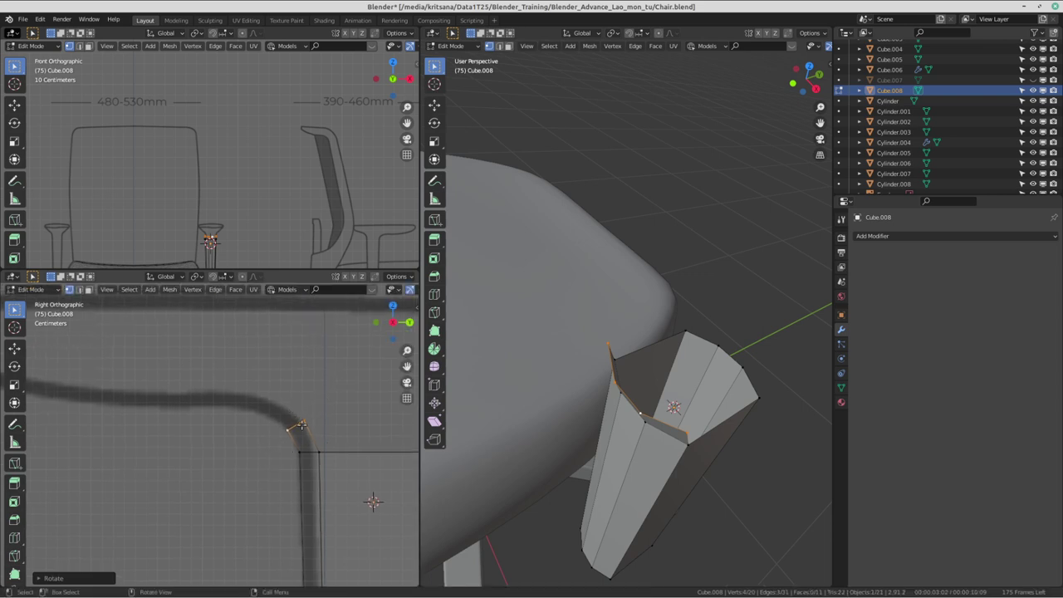
# - Extrude two more segments along the curve, tilting each new end edge steeper
pyautogui.press('e')
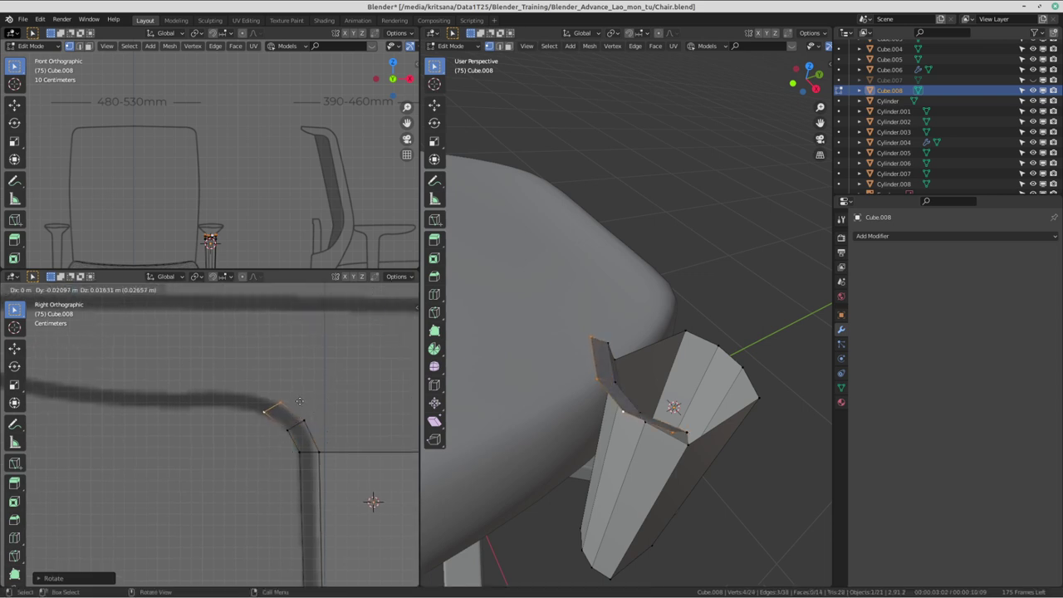
pyautogui.click(309, 402)
pyautogui.press('r')
pyautogui.click(301, 376)
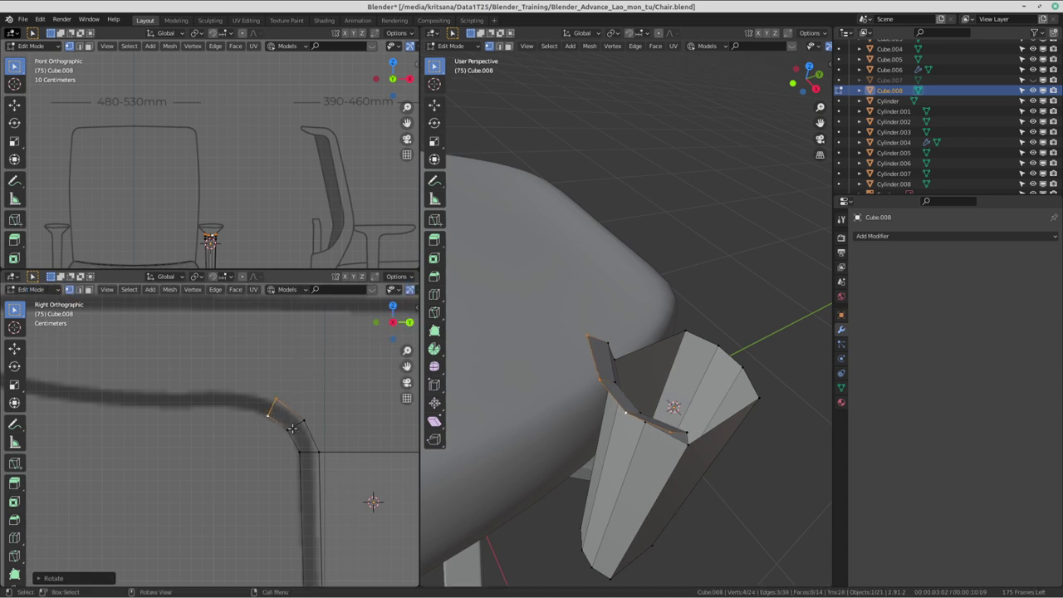
pyautogui.keyDown('shift'); pyautogui.moveTo(218, 386); pyautogui.dragTo(276, 403, button='middle'); pyautogui.keyUp('shift')
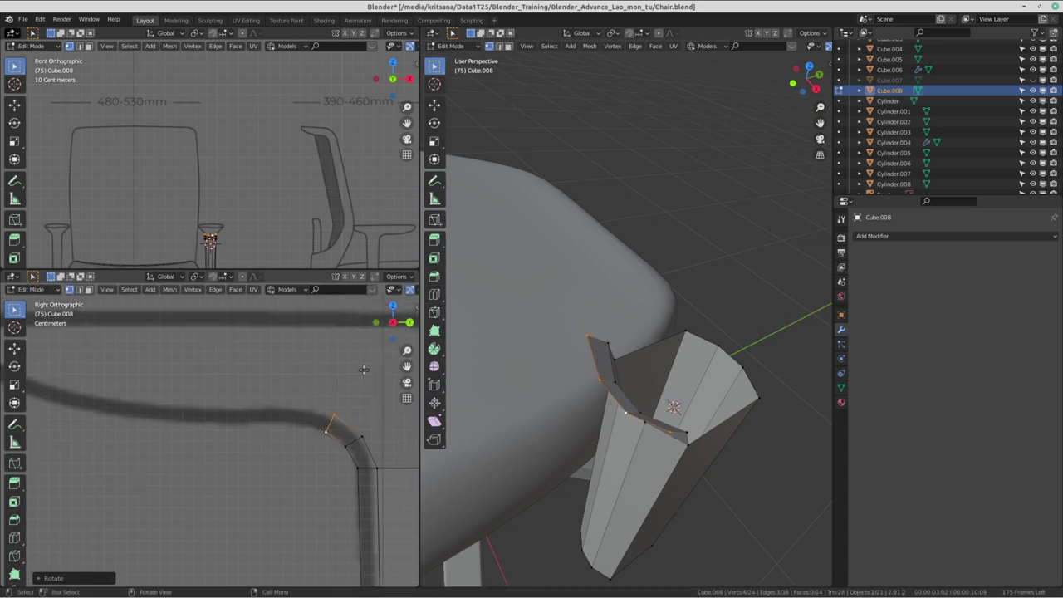
pyautogui.press('e')
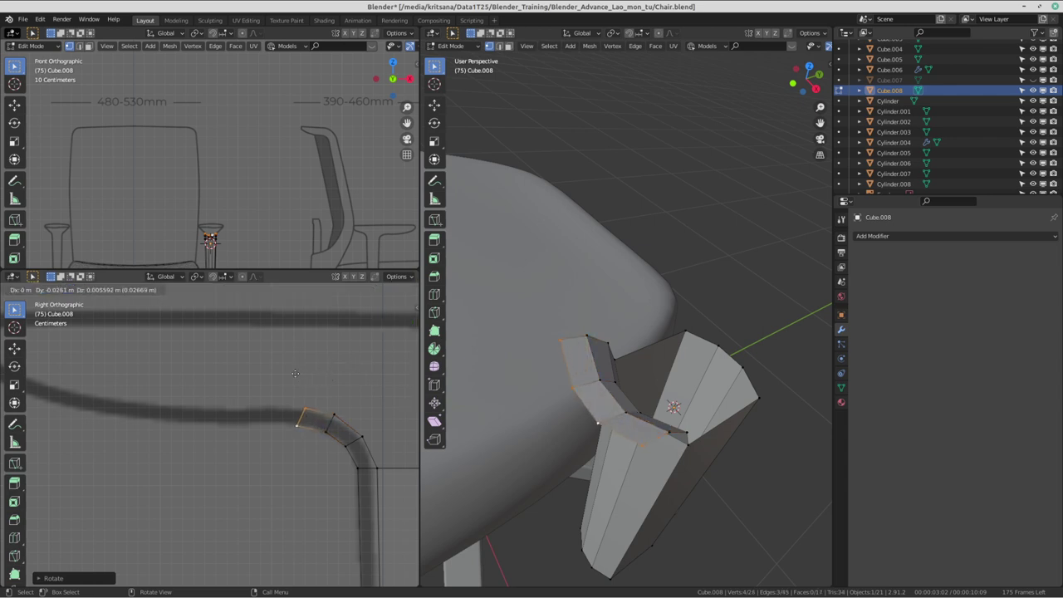
pyautogui.click(286, 366)
pyautogui.press('r')
pyautogui.click(343, 363)
# - Extrude a long straight segment leftward along the curve
pyautogui.press('e')
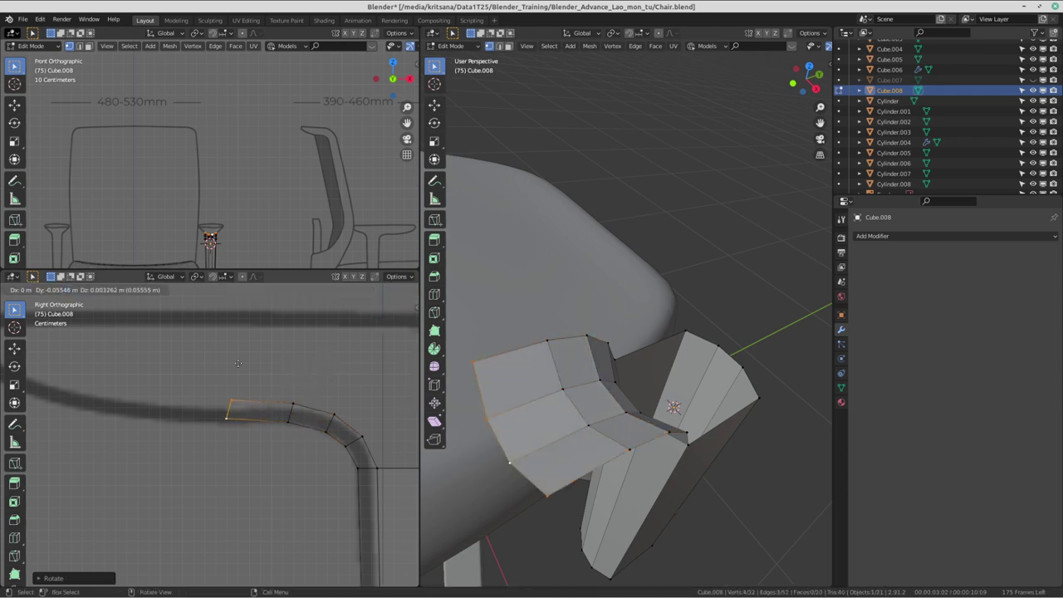
pyautogui.click(203, 365)
pyautogui.scroll(-4, 233, 405)
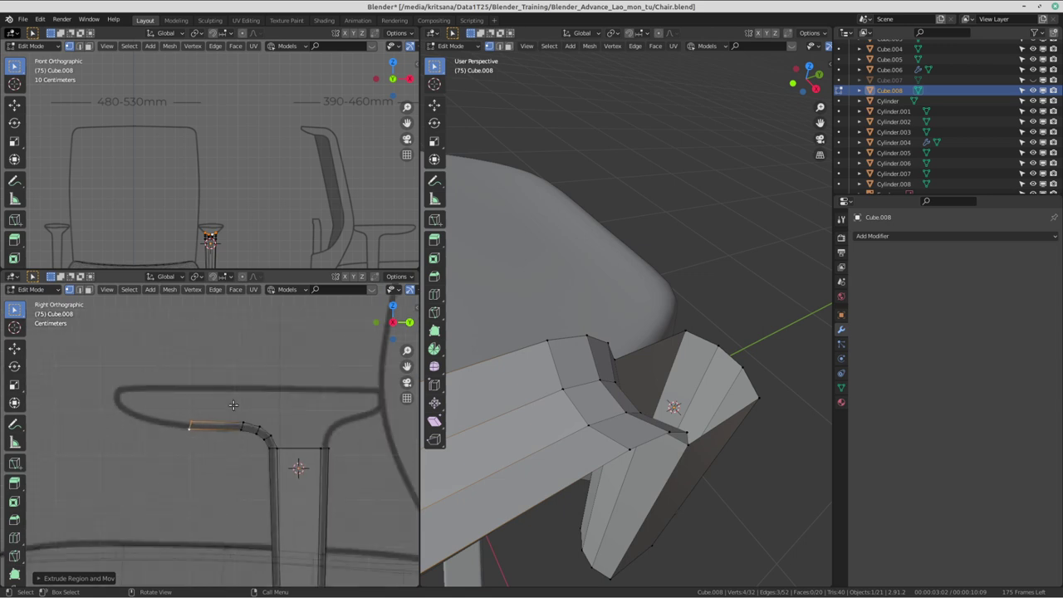
pyautogui.scroll(3, 233, 405)
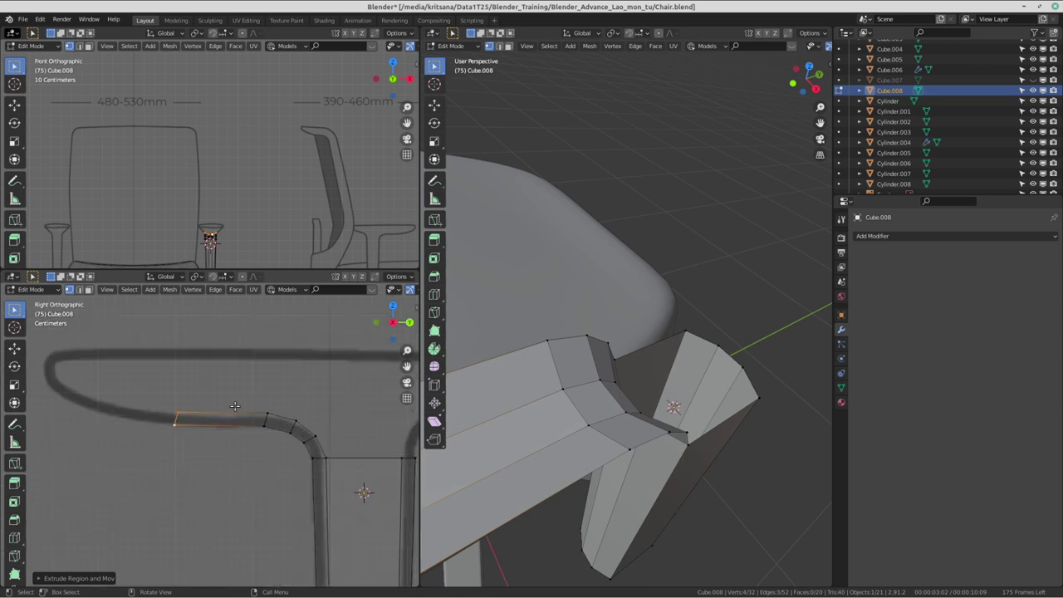
pyautogui.scroll(-1, 241, 415)
pyautogui.scroll(2, 249, 428)
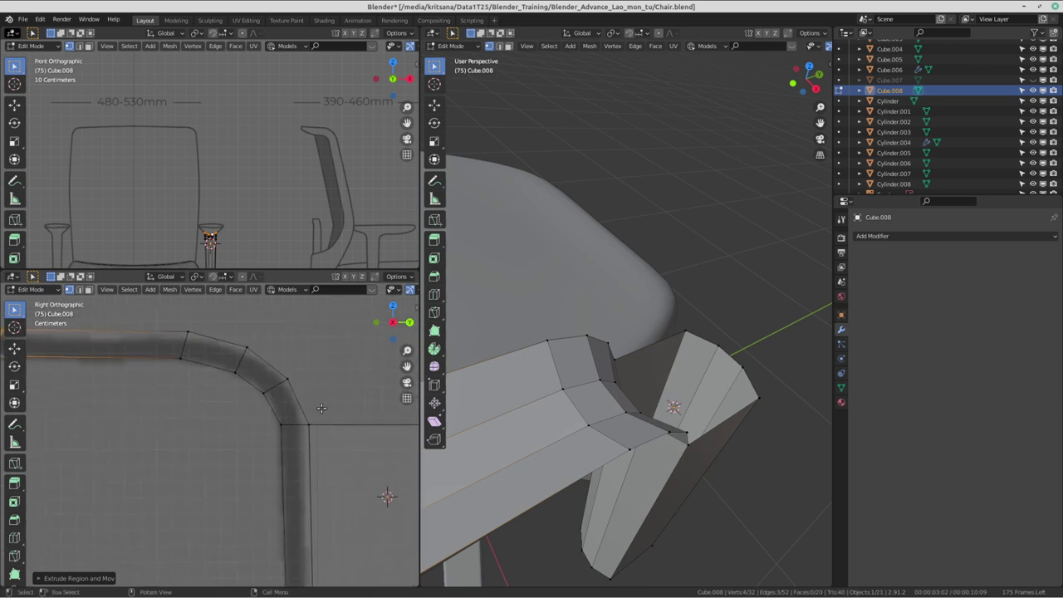
# - Select the post's top corner edge and move it onto the reference curve
pyautogui.click(323, 408)
pyautogui.scroll(-2, 326, 406)
pyautogui.keyDown('shift'); pyautogui.scroll(2, 326, 405); pyautogui.keyUp('shift')
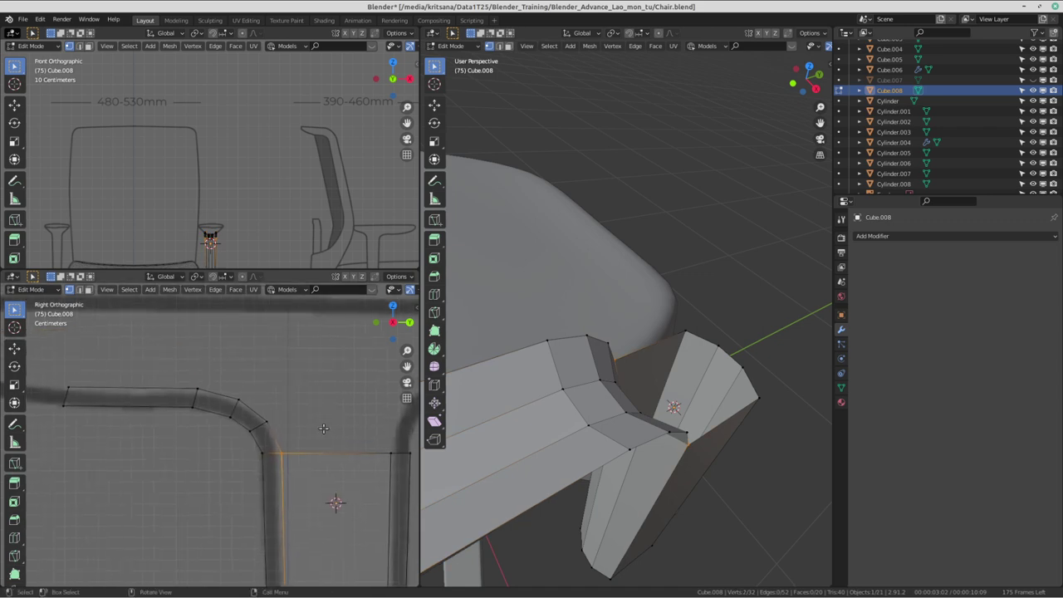
pyautogui.press('g')
pyautogui.click(322, 418)
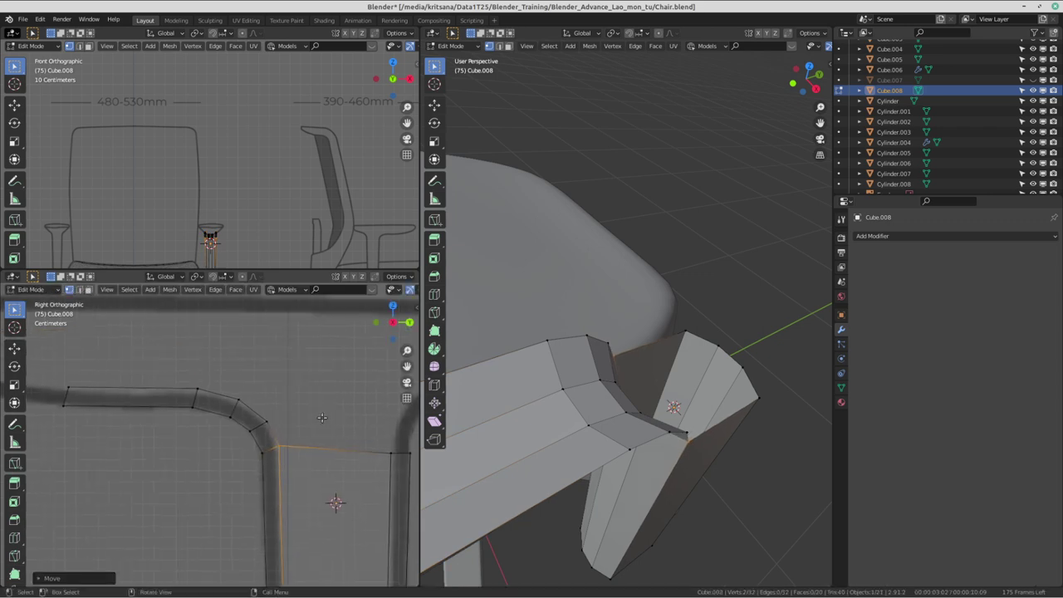
pyautogui.scroll(-1, 320, 427)
pyautogui.scroll(-1, 314, 438)
pyautogui.scroll(-1, 307, 449)
pyautogui.scroll(2, 307, 449)
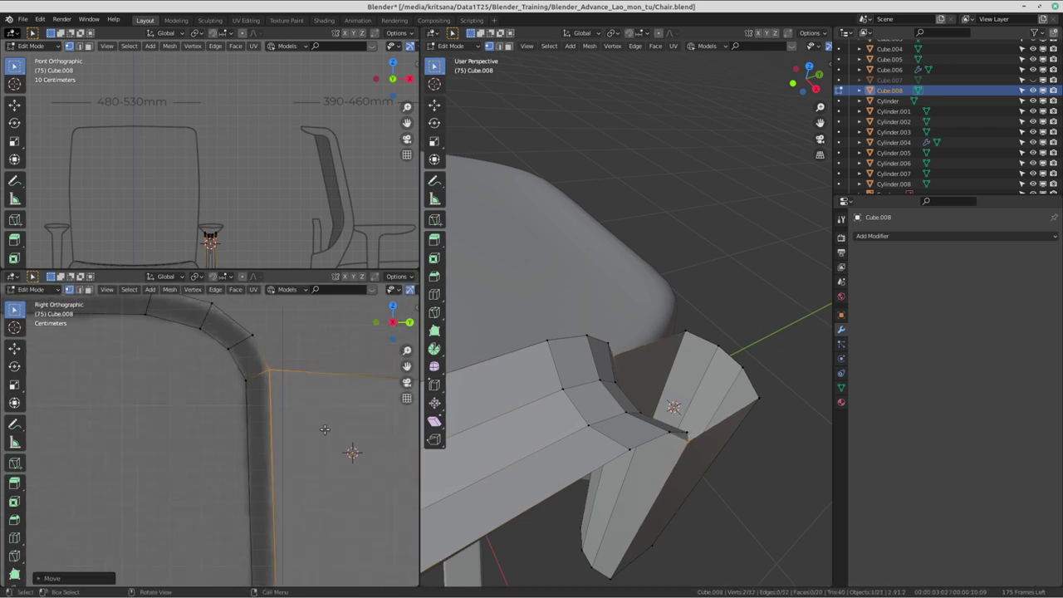
pyautogui.keyDown('ctrl'); pyautogui.hscroll(-2, 291, 381); pyautogui.keyUp('ctrl')
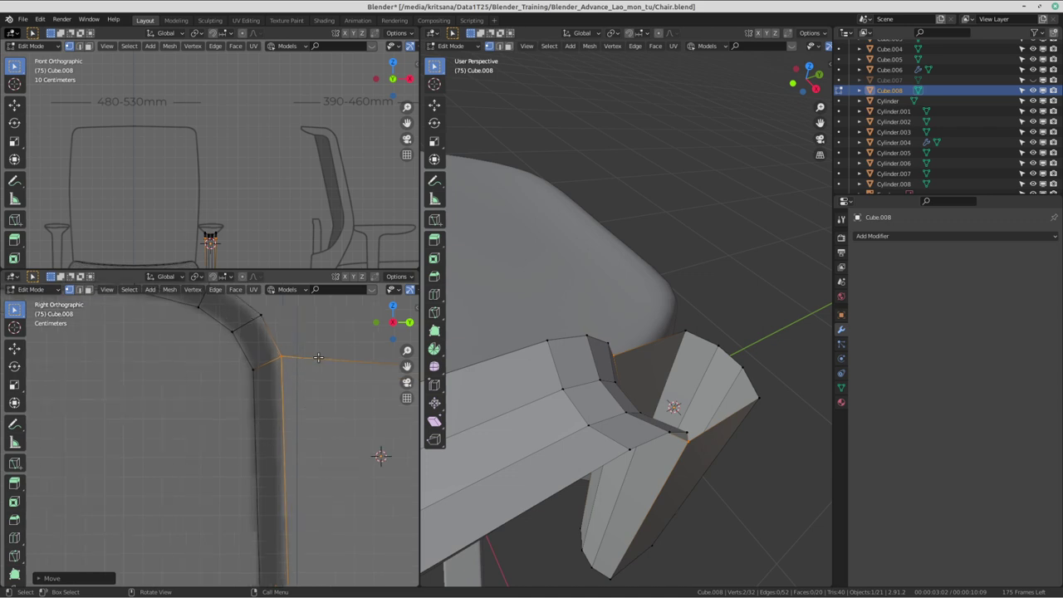
pyautogui.keyDown('shift'); pyautogui.scroll(2, 327, 338); pyautogui.keyUp('shift')
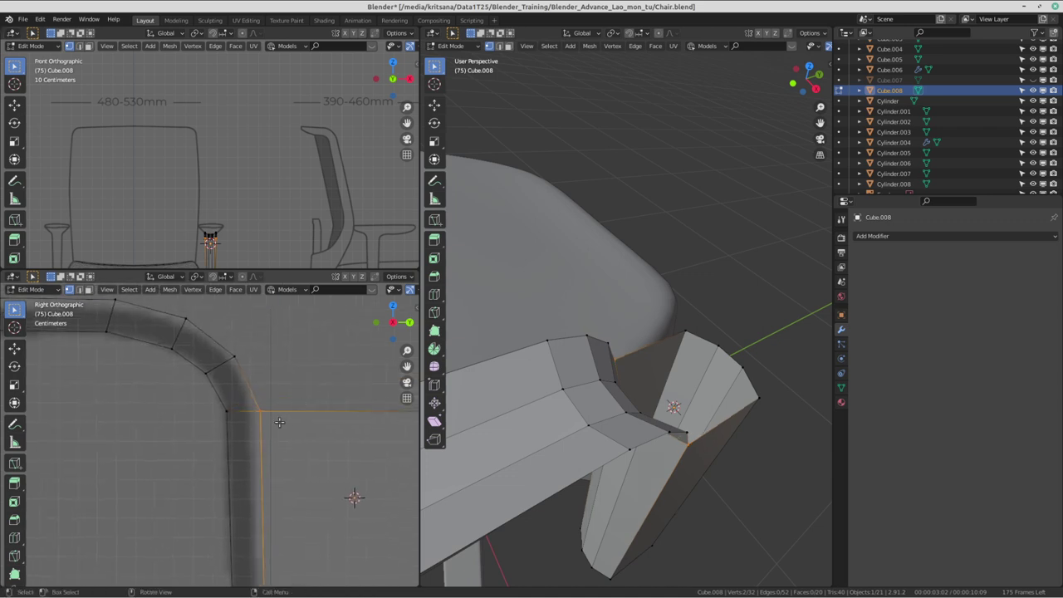
pyautogui.press('g')
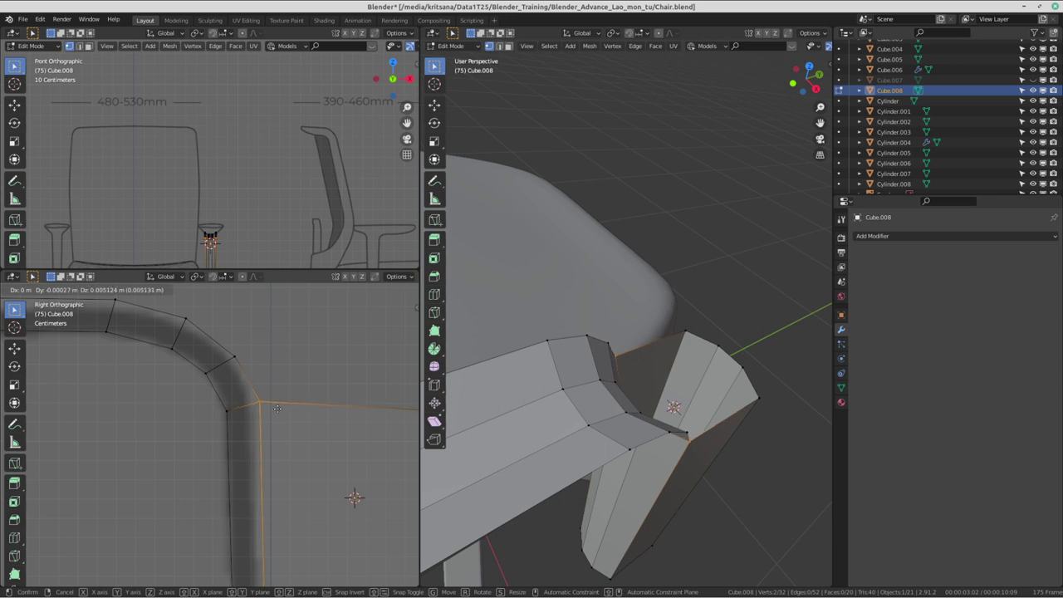
pyautogui.click(278, 413)
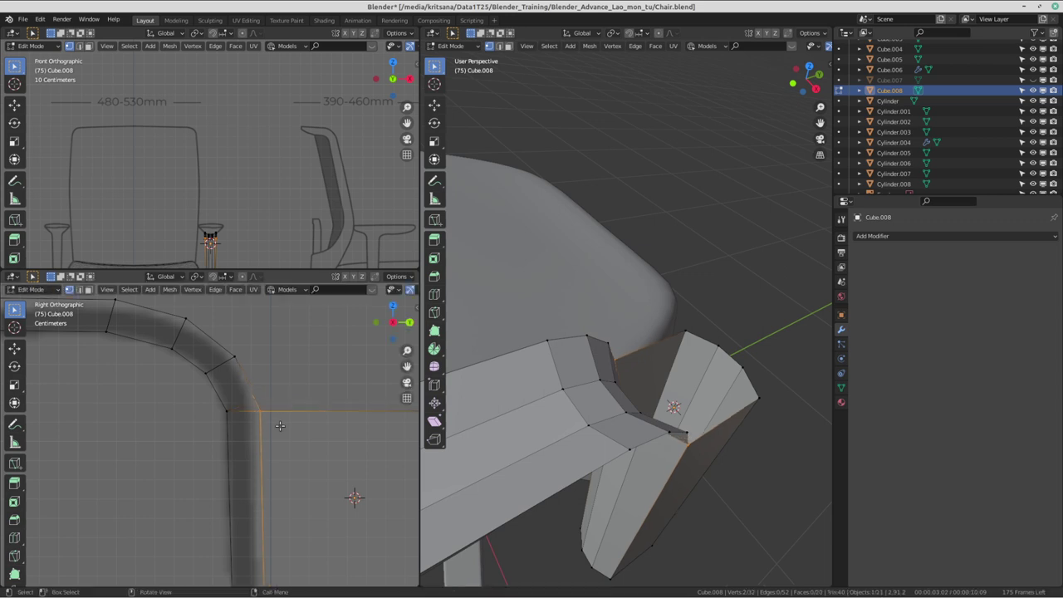
# - Move the outer vertex onto the curve's outline, then switch to the Discord workspace
pyautogui.moveTo(301, 392)
pyautogui.keyDown('shift'); pyautogui.mouseDown(button='middle')
pyautogui.moveTo(279, 397)
pyautogui.moveTo(295, 390)
pyautogui.mouseUp(button='middle'); pyautogui.keyUp('shift')
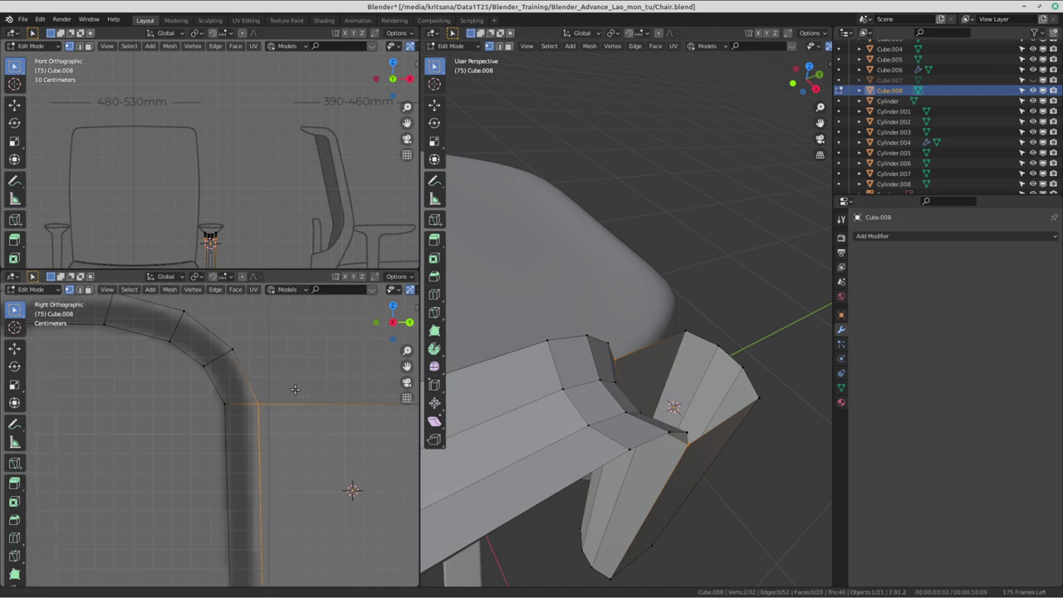
pyautogui.scroll(-2, 309, 390)
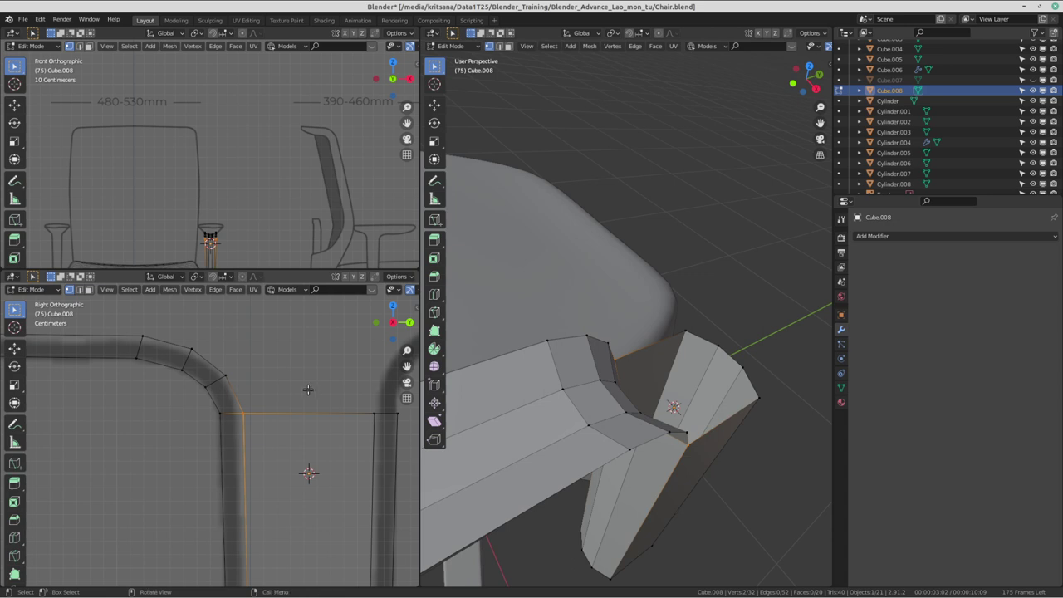
pyautogui.keyDown('shift'); pyautogui.moveTo(315, 389); pyautogui.dragTo(324, 379, button='middle'); pyautogui.keyUp('shift')
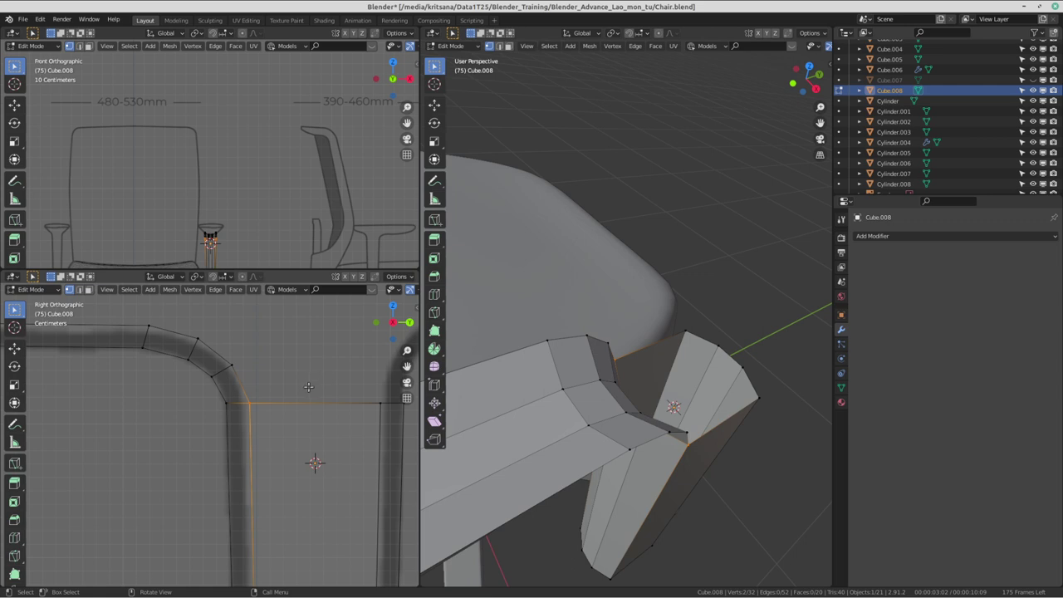
pyautogui.press('g')
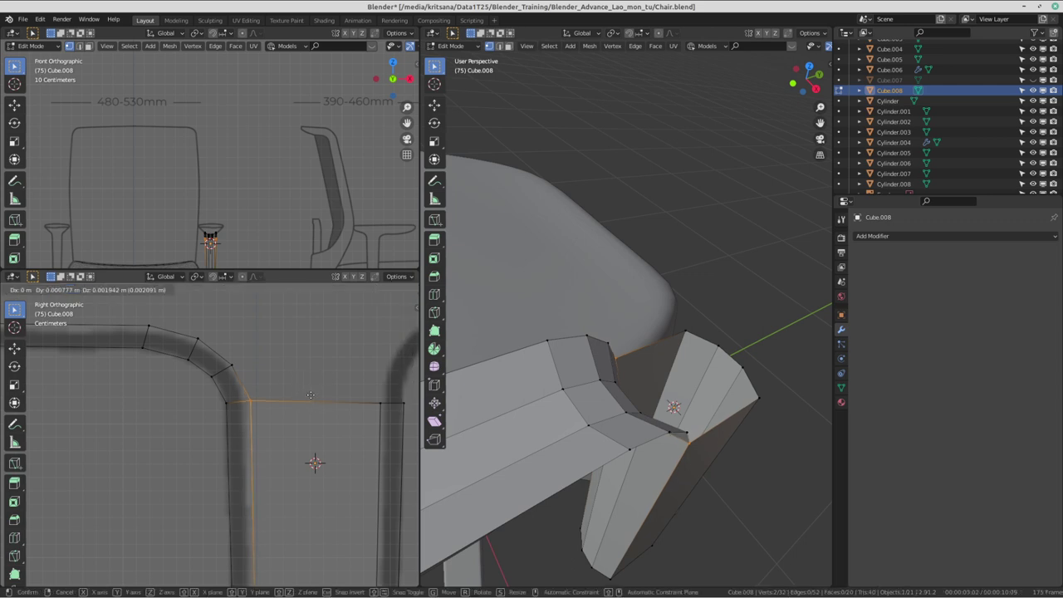
pyautogui.keyDown('shift'); pyautogui.moveTo(309, 390); pyautogui.dragTo(252, 366, button='middle'); pyautogui.keyUp('shift')
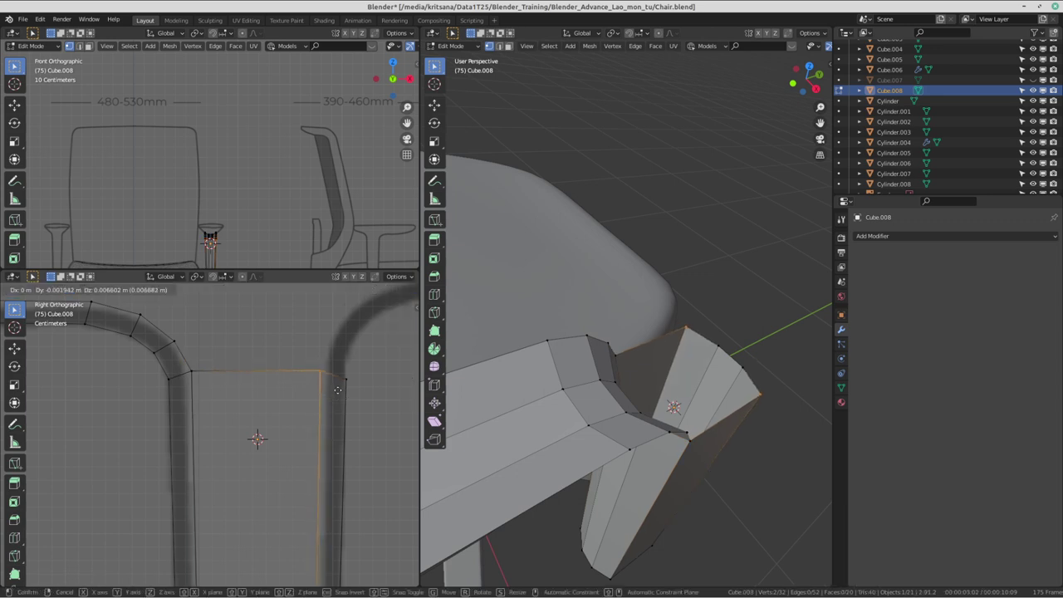
pyautogui.click(277, 430)
pyautogui.scroll(-1, 266, 422)
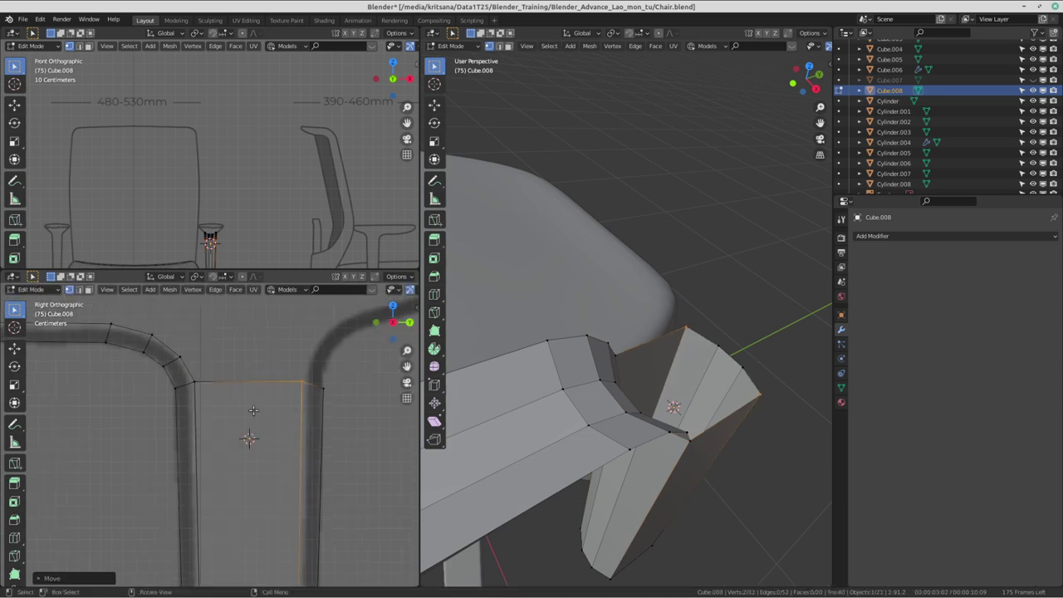
pyautogui.scroll(-1, 249, 412)
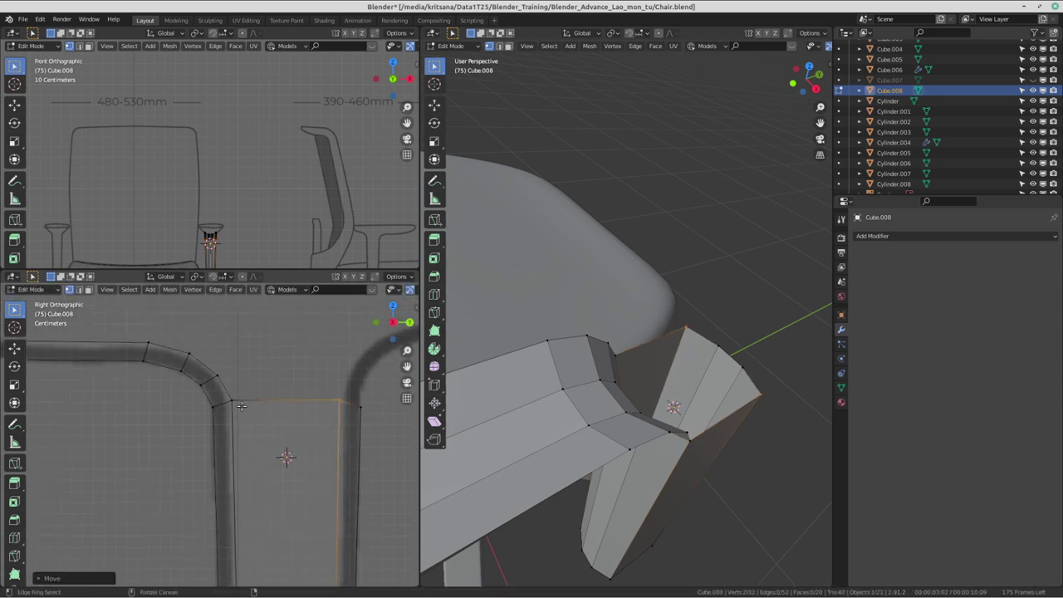
pyautogui.hotkey('ctrl', 'alt', 'Right')
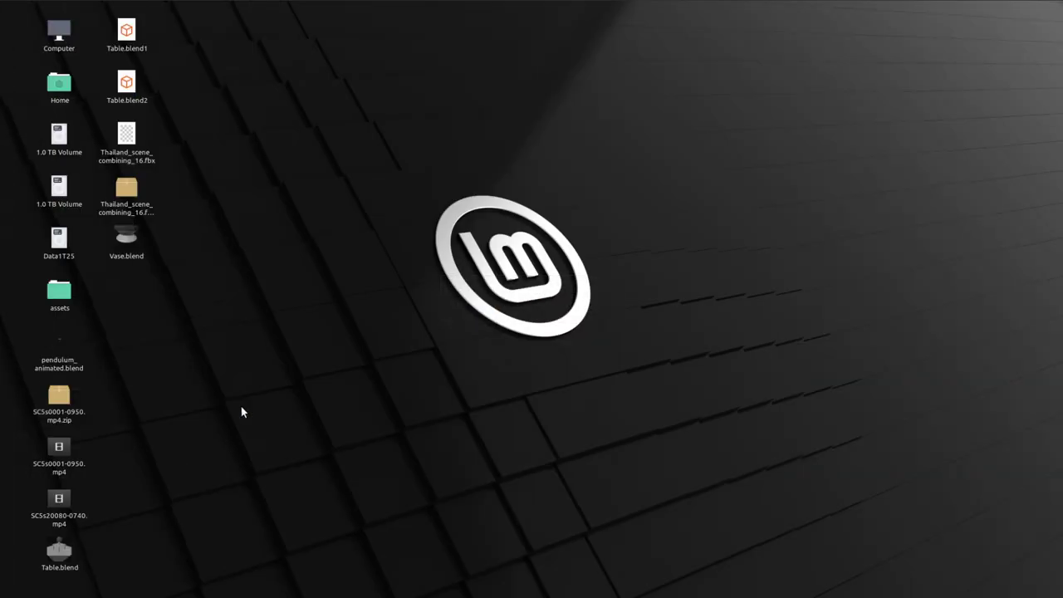
pyautogui.hotkey('ctrl', 'alt', 'Right')
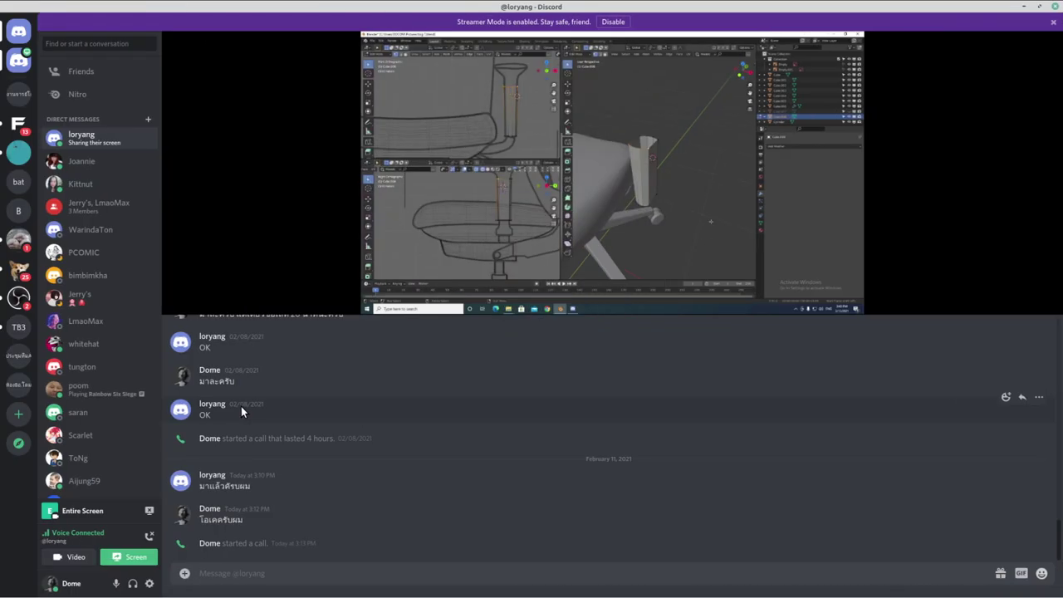
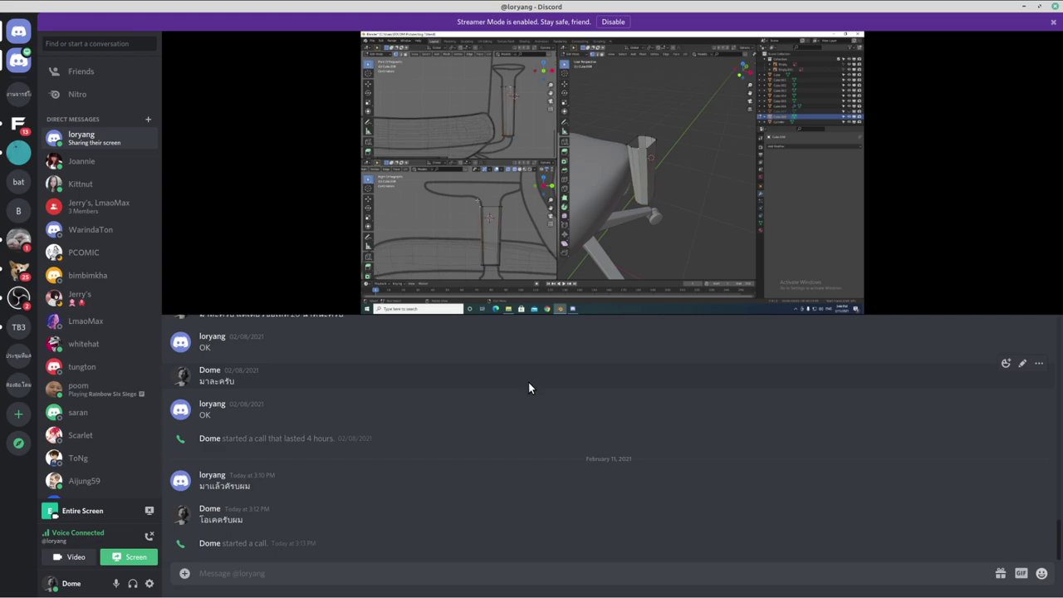
# - Switch from the Discord call to the Blender workspace and back again
pyautogui.hotkey('ctrl', 'alt', 'Right')
pyautogui.hotkey('ctrl', 'alt', 'Left')
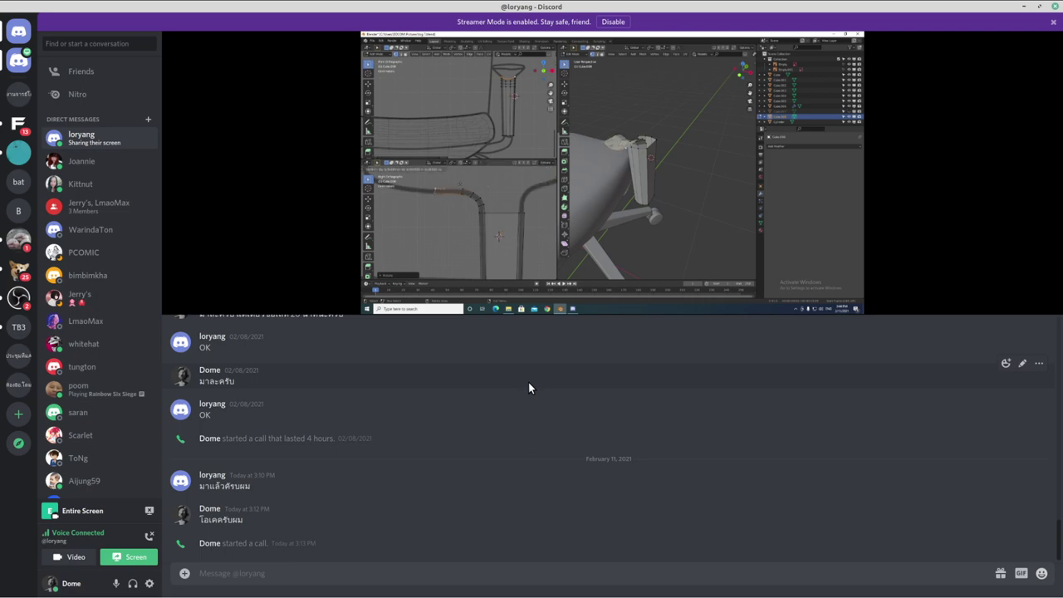
# - In Blender's side view, box-select the armrest strip's seat-side end face
pyautogui.hotkey('ctrl', 'alt', 'Right')
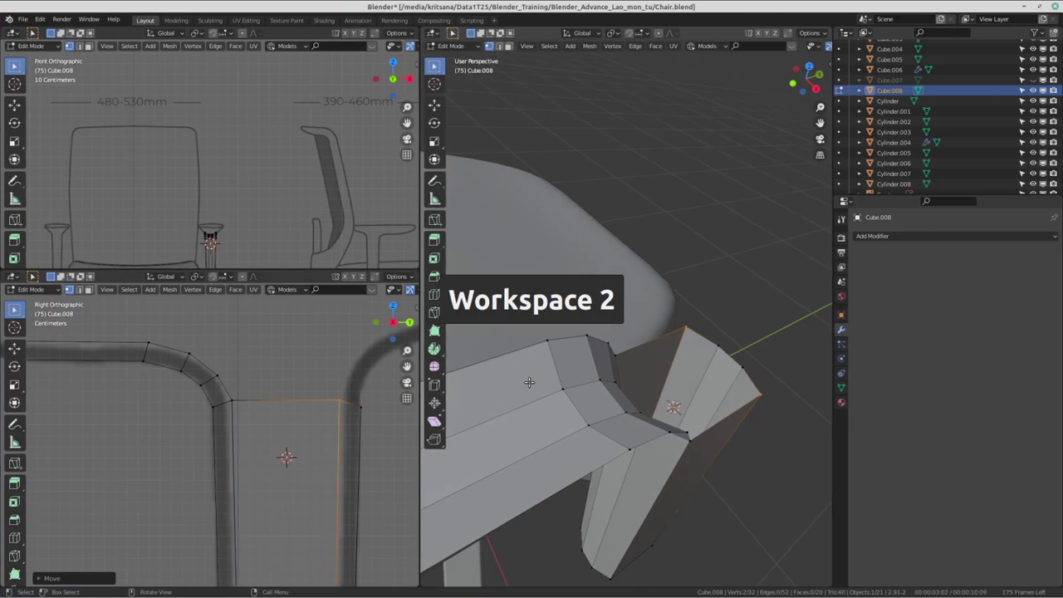
pyautogui.moveTo(281, 413)
pyautogui.keyDown('shift'); pyautogui.mouseDown(button='middle')
pyautogui.moveTo(244, 440)
pyautogui.moveTo(314, 451)
pyautogui.moveTo(236, 423)
pyautogui.moveTo(222, 401)
pyautogui.mouseUp(button='middle'); pyautogui.keyUp('shift')
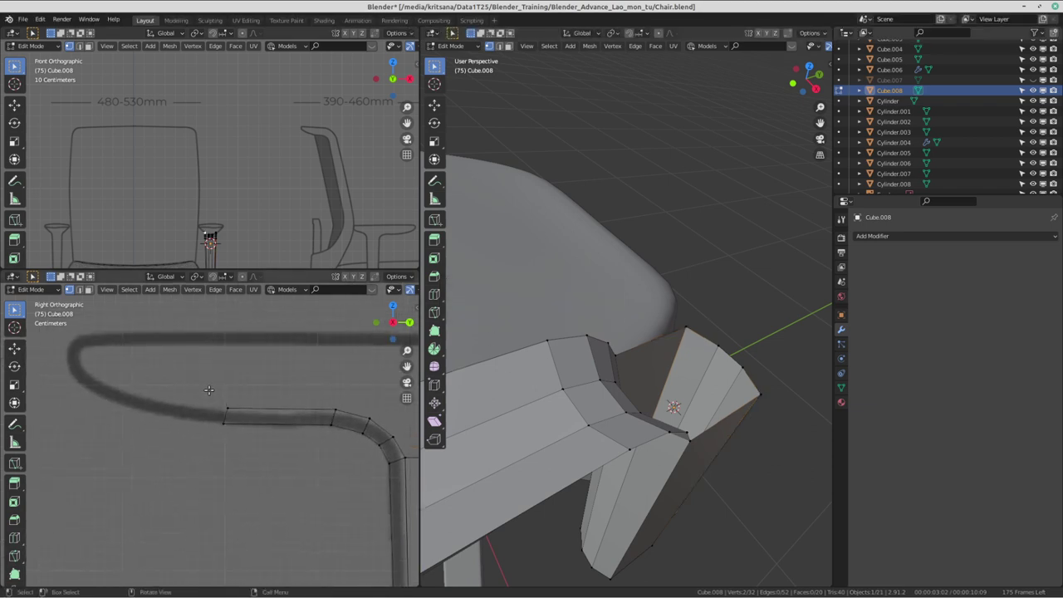
pyautogui.moveTo(190, 374); pyautogui.dragTo(240, 437)
pyautogui.scroll(2, 239, 439)
pyautogui.scroll(-3, 239, 438)
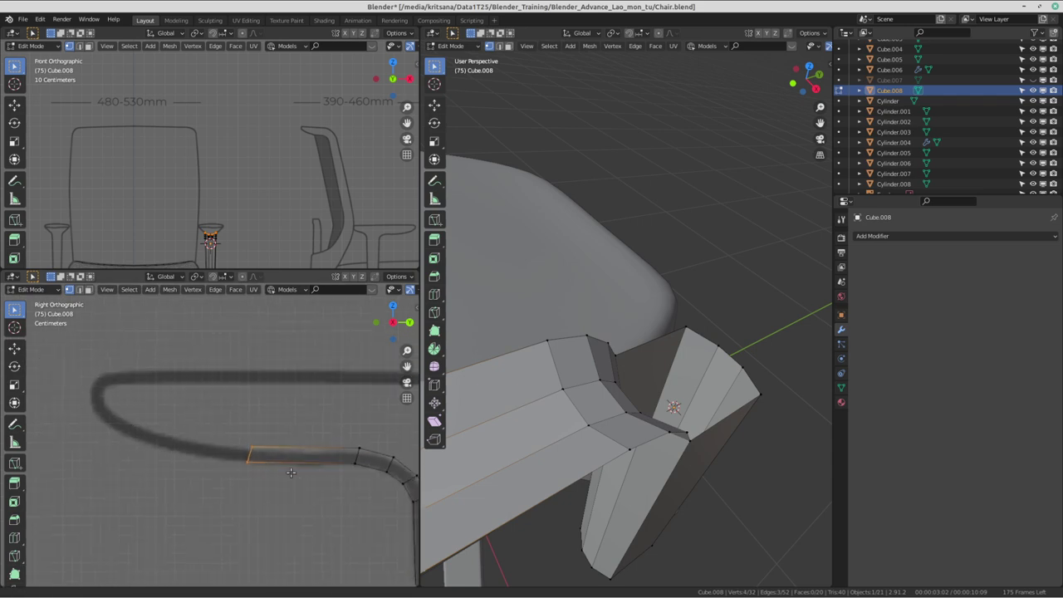
pyautogui.scroll(-1, 309, 446)
pyautogui.keyDown('shift'); pyautogui.moveTo(346, 413); pyautogui.dragTo(349, 399, button='middle'); pyautogui.keyUp('shift')
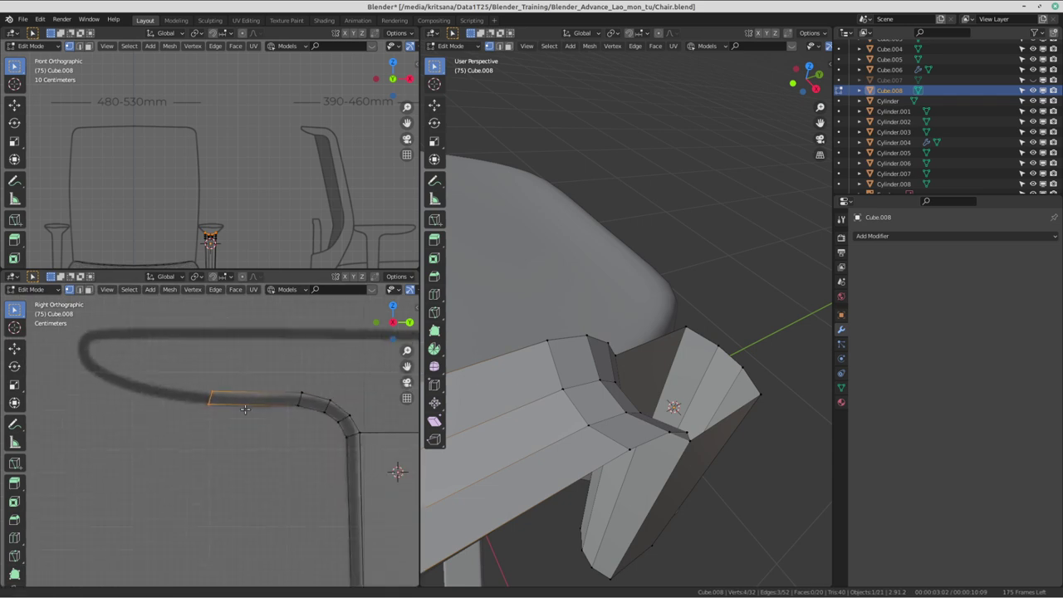
# - Frame the selected end face and extrude it leftward along the reference curve
pyautogui.scroll(2, 348, 408)
pyautogui.scroll(-2, 399, 451)
pyautogui.scroll(1, 399, 451)
pyautogui.moveTo(399, 451)
pyautogui.keyDown('shift'); pyautogui.mouseDown(button='middle')
pyautogui.moveTo(323, 436)
pyautogui.moveTo(242, 455)
pyautogui.mouseUp(button='middle'); pyautogui.keyUp('shift')
pyautogui.scroll(-2, 323, 436)
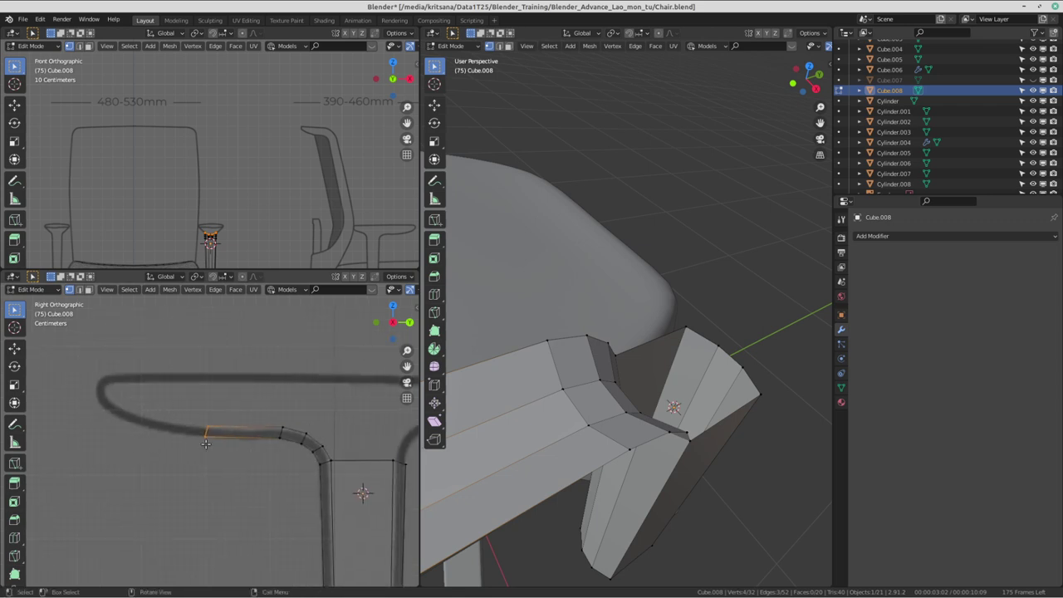
pyautogui.scroll(2, 137, 363)
pyautogui.keyDown('shift'); pyautogui.moveTo(137, 363); pyautogui.dragTo(319, 434, button='middle'); pyautogui.keyUp('shift')
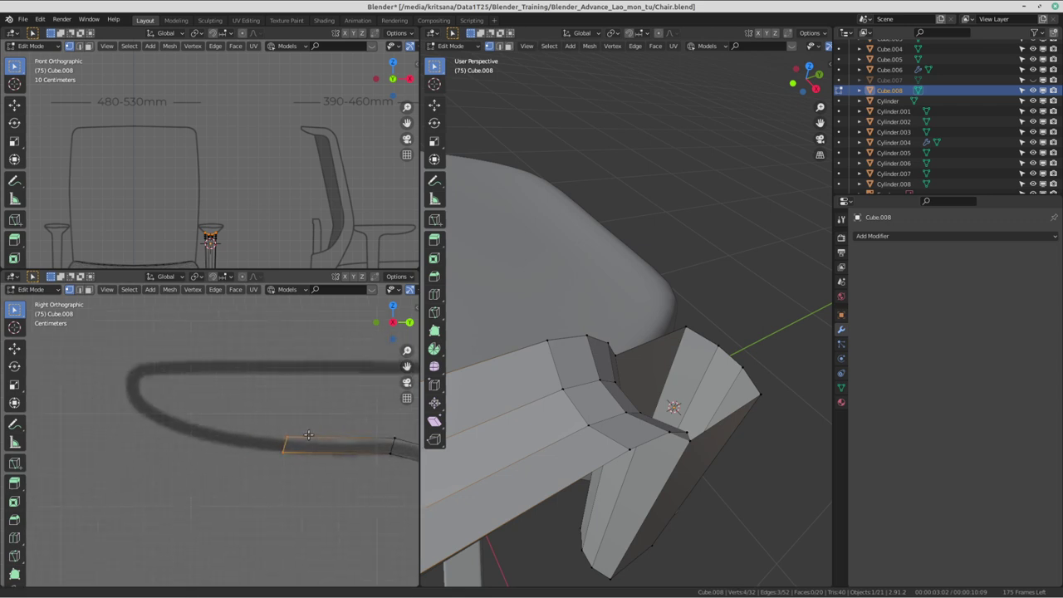
pyautogui.press('e')
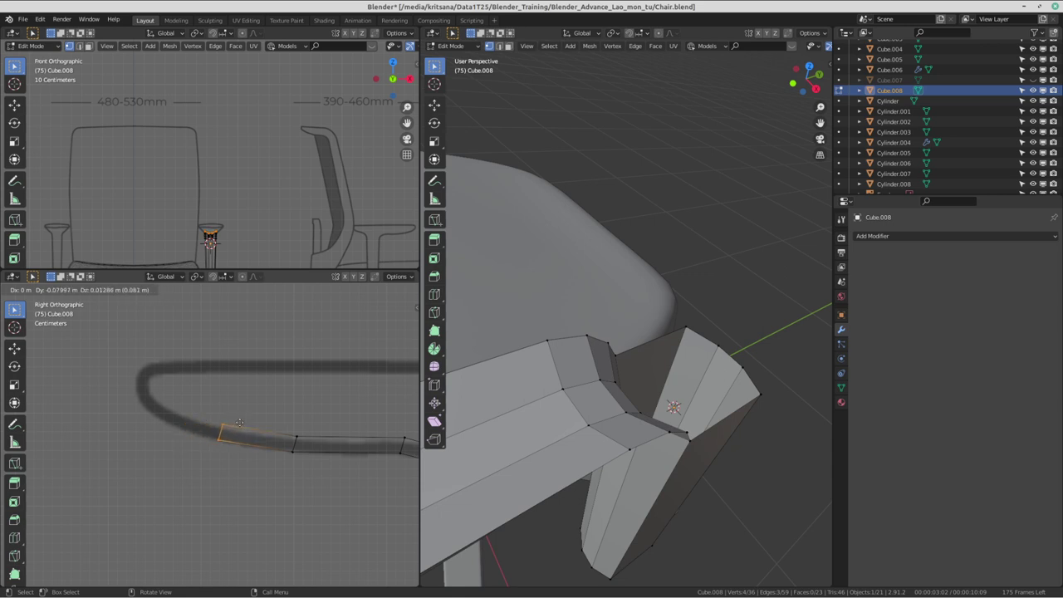
# - Place the first extruded section on the armrest curve, undoing a stray duplicate extrusion
pyautogui.click(239, 425)
pyautogui.scroll(2, 304, 382)
pyautogui.press('e')
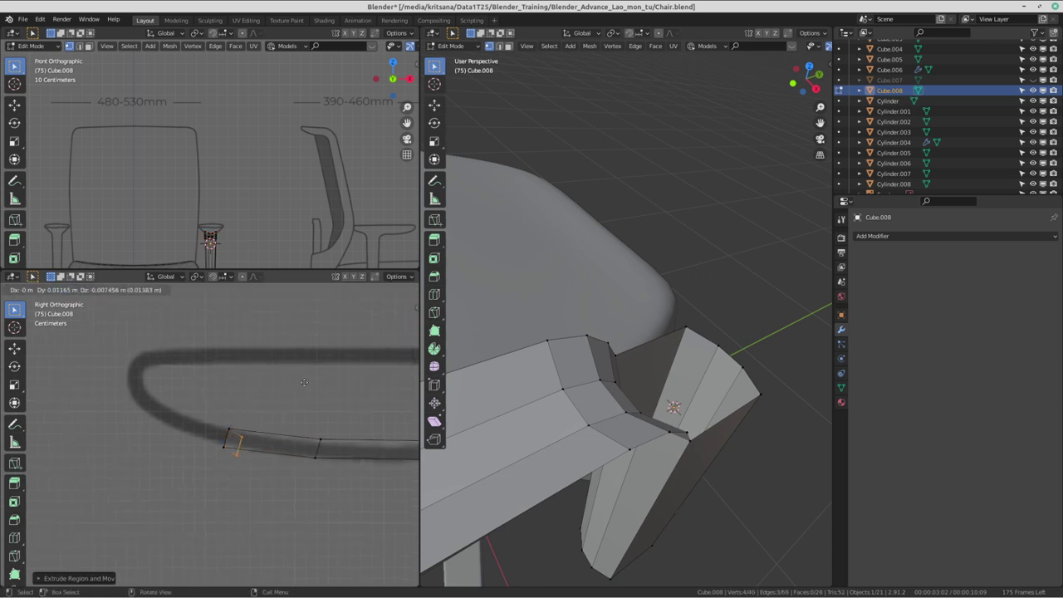
pyautogui.press('Escape')
pyautogui.hotkey('ctrl', 'z')
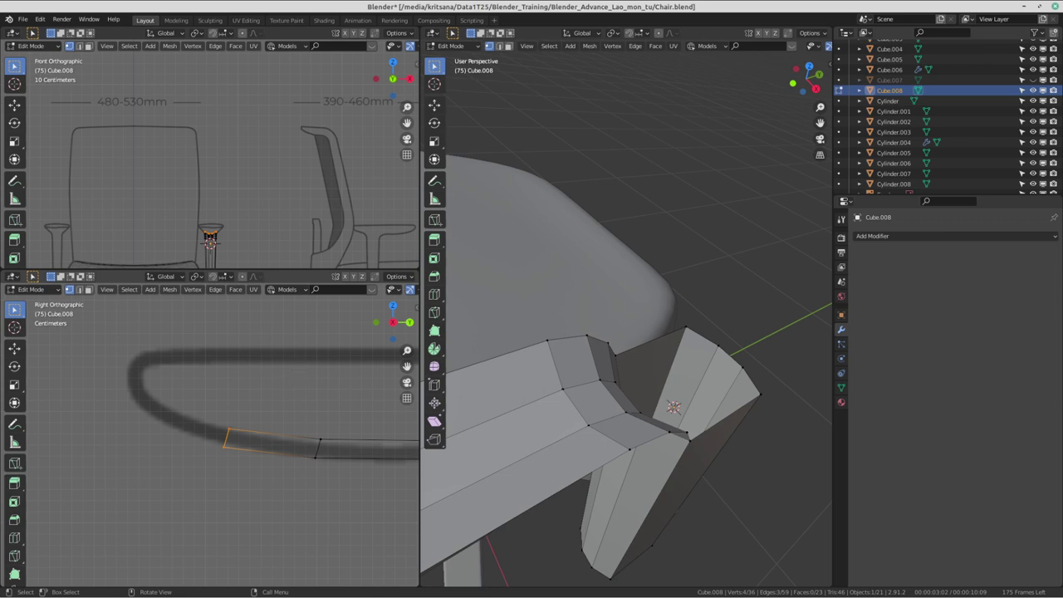
pyautogui.press('e')
pyautogui.press('Escape')
pyautogui.keyDown('shift'); pyautogui.moveTo(304, 380); pyautogui.dragTo(313, 381, button='middle'); pyautogui.keyUp('shift')
# - Extrude a second section, rotating and moving its end face onto the curve
pyautogui.press('e')
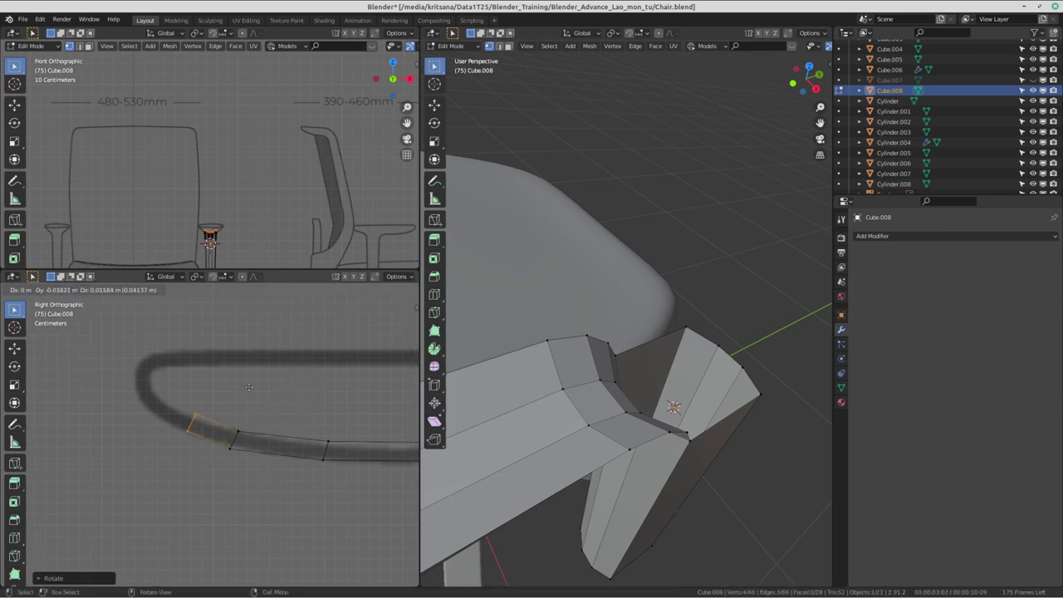
pyautogui.click(239, 384)
pyautogui.press('r')
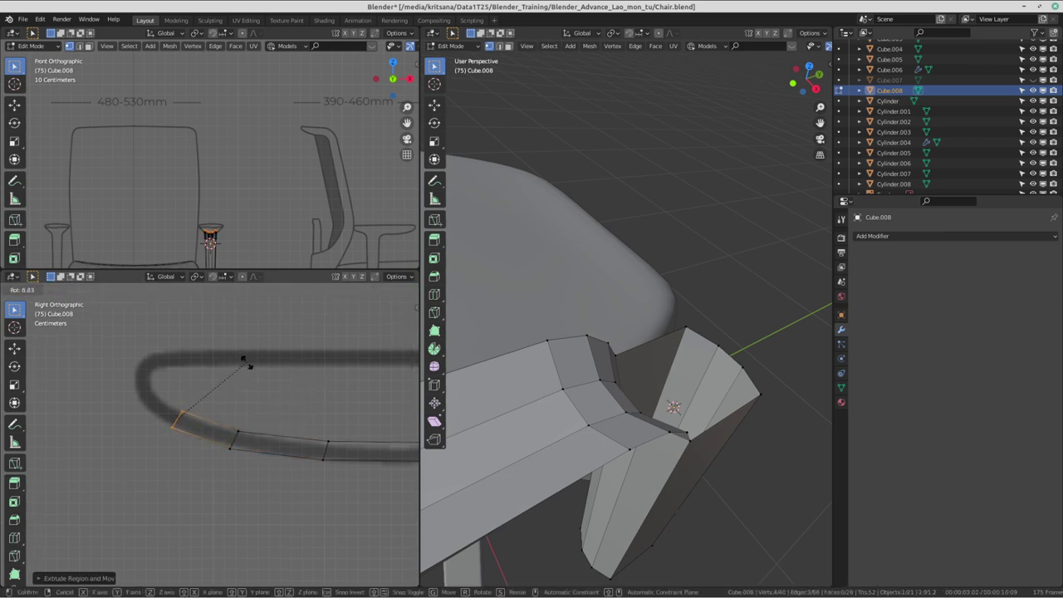
pyautogui.click(249, 366)
pyautogui.scroll(1, 249, 366)
pyautogui.press('g')
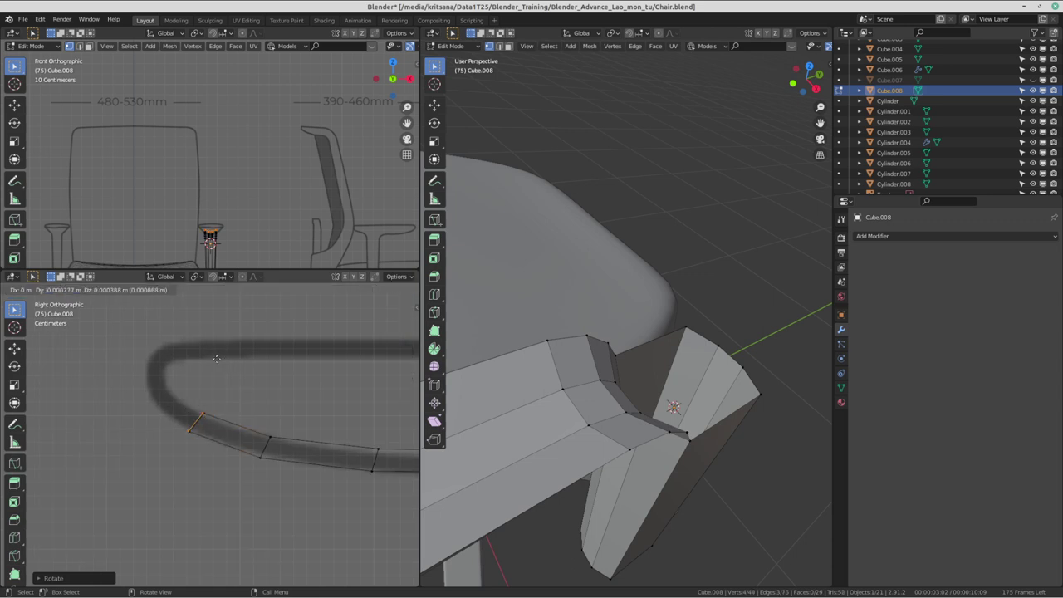
pyautogui.click(229, 348)
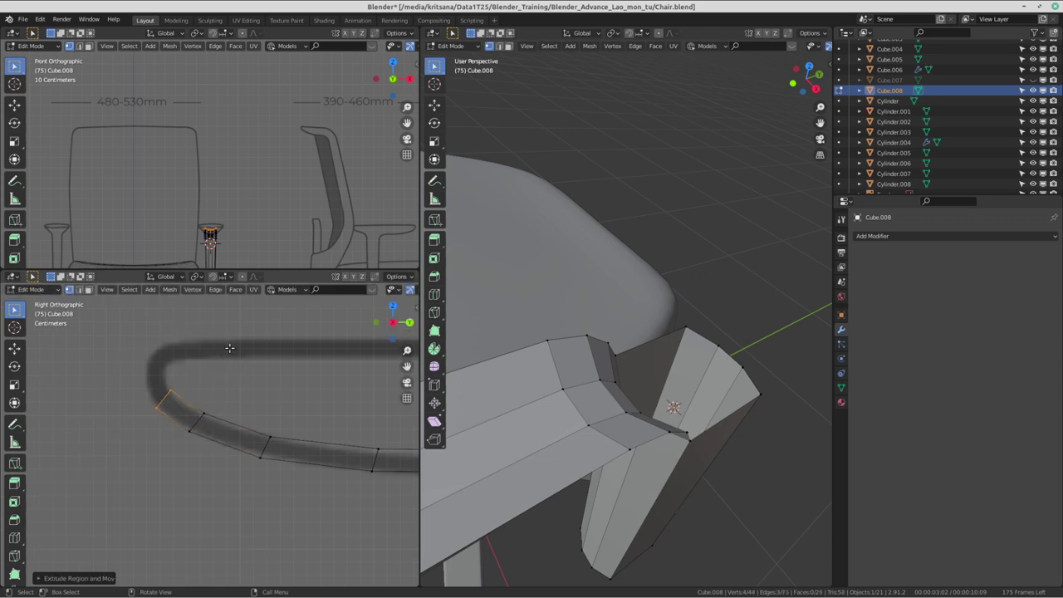
# - Rotate the strip's end and shift it up along the reference curve
pyautogui.press('r')
pyautogui.click(247, 373)
pyautogui.keyDown('shift'); pyautogui.moveTo(230, 376); pyautogui.dragTo(239, 384, button='middle'); pyautogui.keyUp('shift')
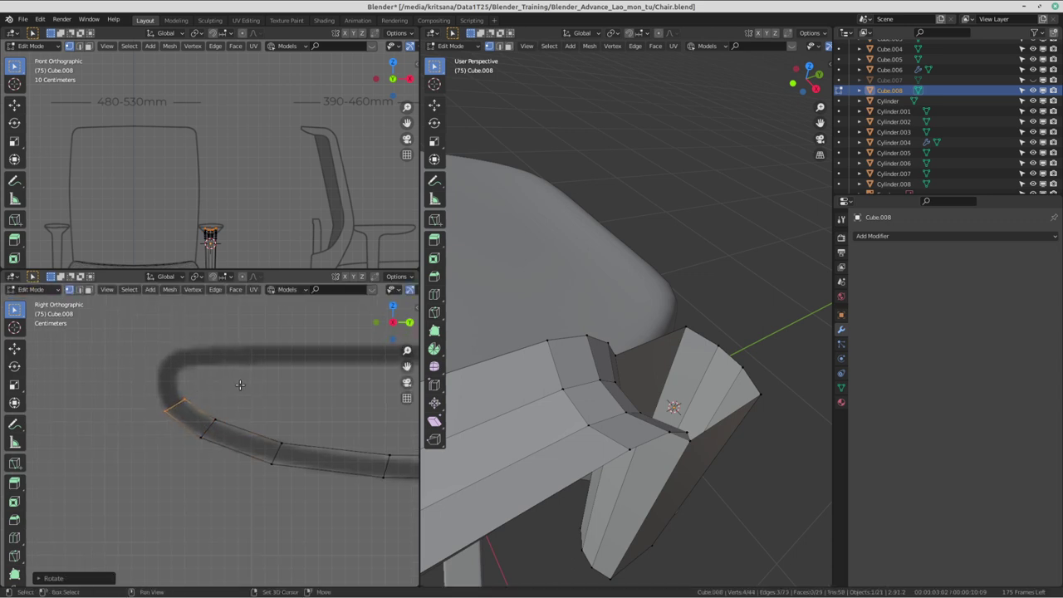
pyautogui.press('g')
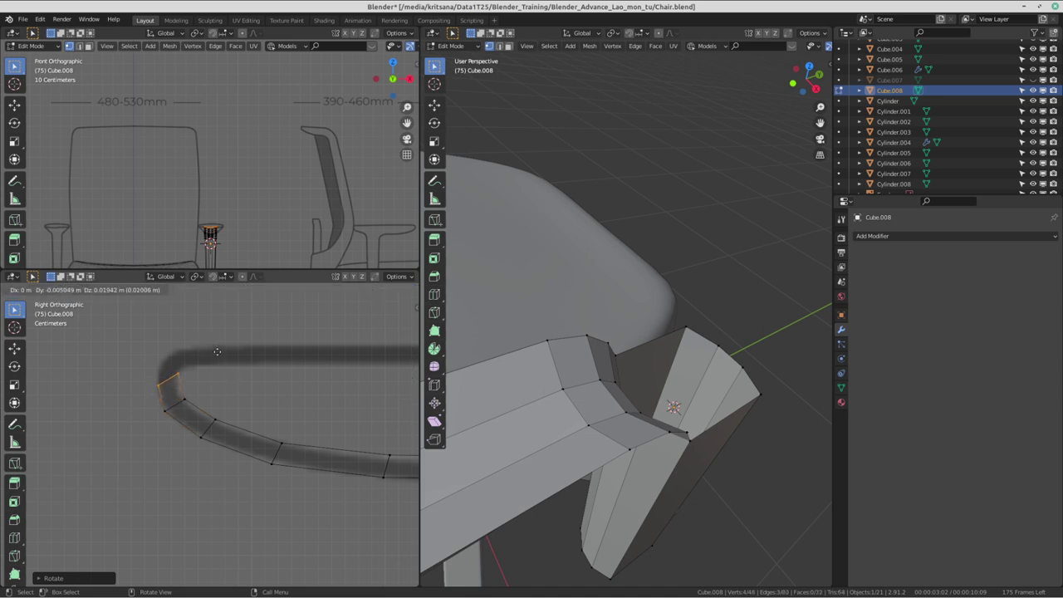
pyautogui.click(216, 351)
# - Extrude another section toward the curl, rotate it, and move it vertically
pyautogui.press('e')
pyautogui.press('r')
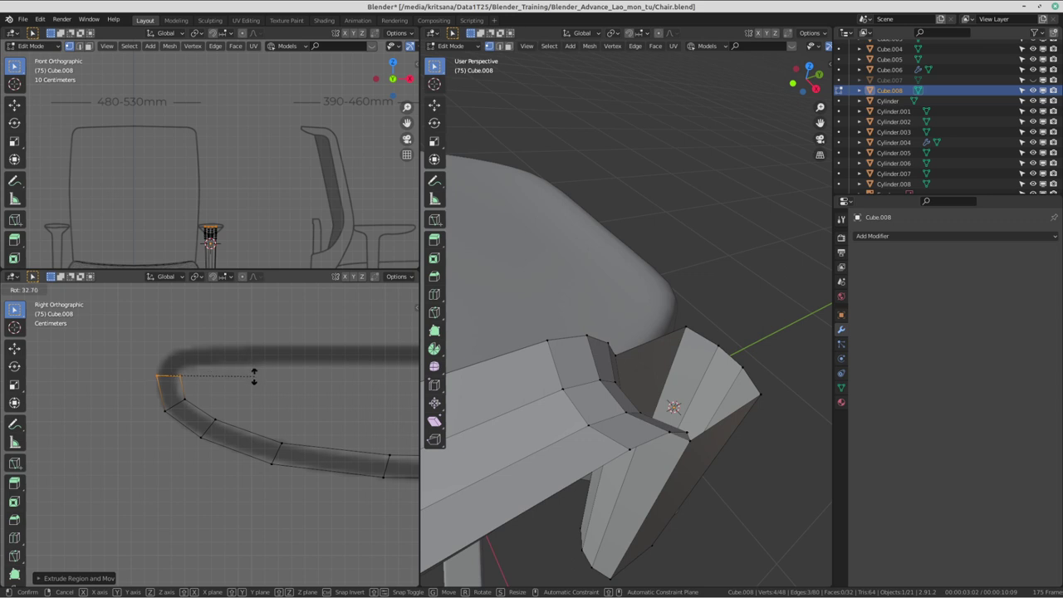
pyautogui.click(254, 376)
pyautogui.keyDown('shift'); pyautogui.moveTo(243, 387); pyautogui.dragTo(250, 393, button='middle'); pyautogui.keyUp('shift')
pyautogui.press('g')
pyautogui.press('z')
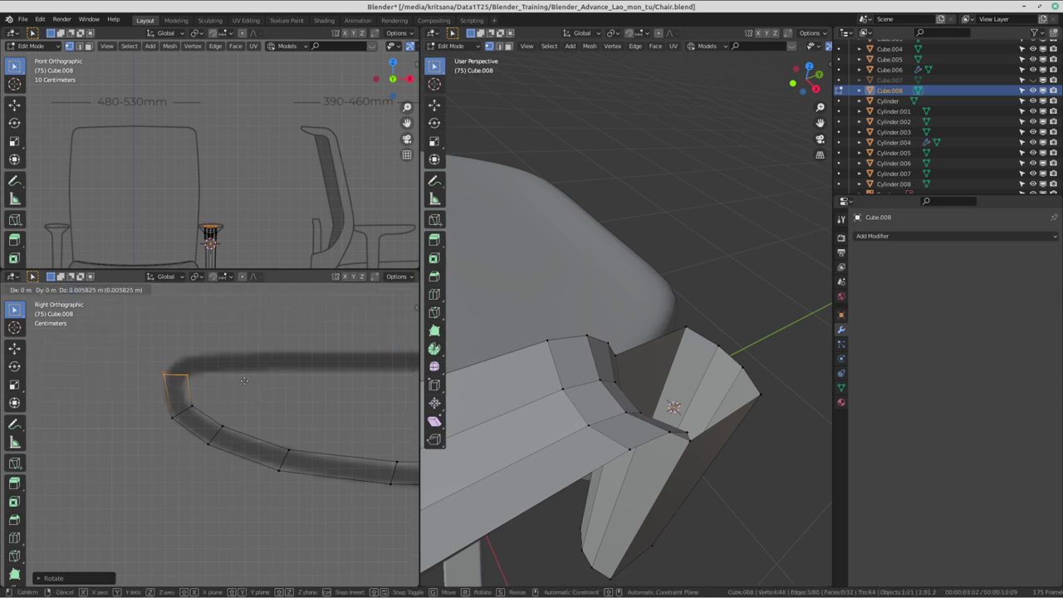
pyautogui.click(243, 380)
# - Lower the selected top edge slightly to fit the reference outline
pyautogui.scroll(3, 246, 209)
pyautogui.scroll(2, 246, 209)
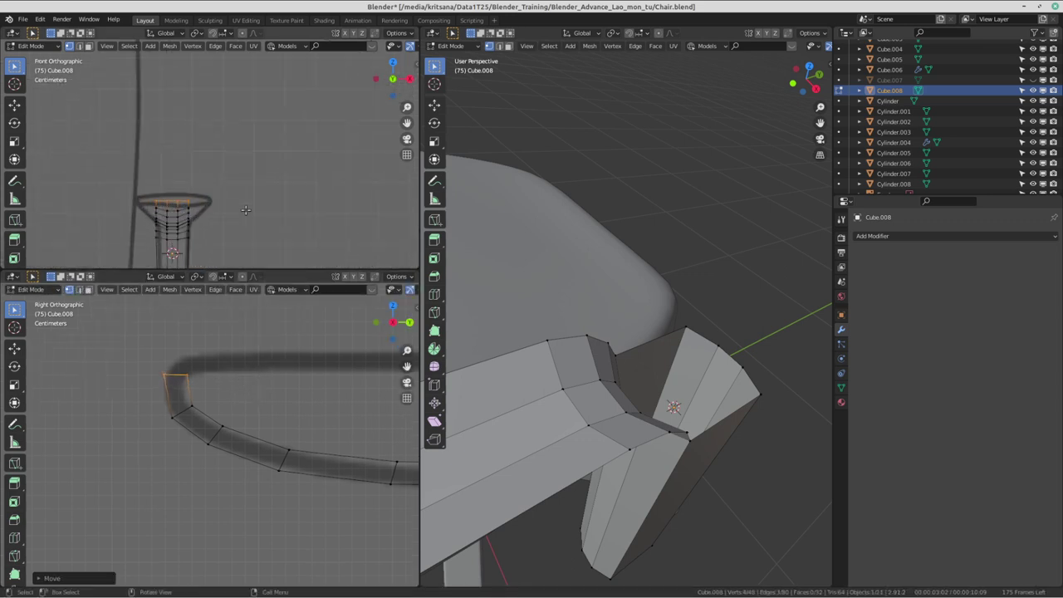
pyautogui.scroll(2, 246, 210)
pyautogui.scroll(2, 233, 183)
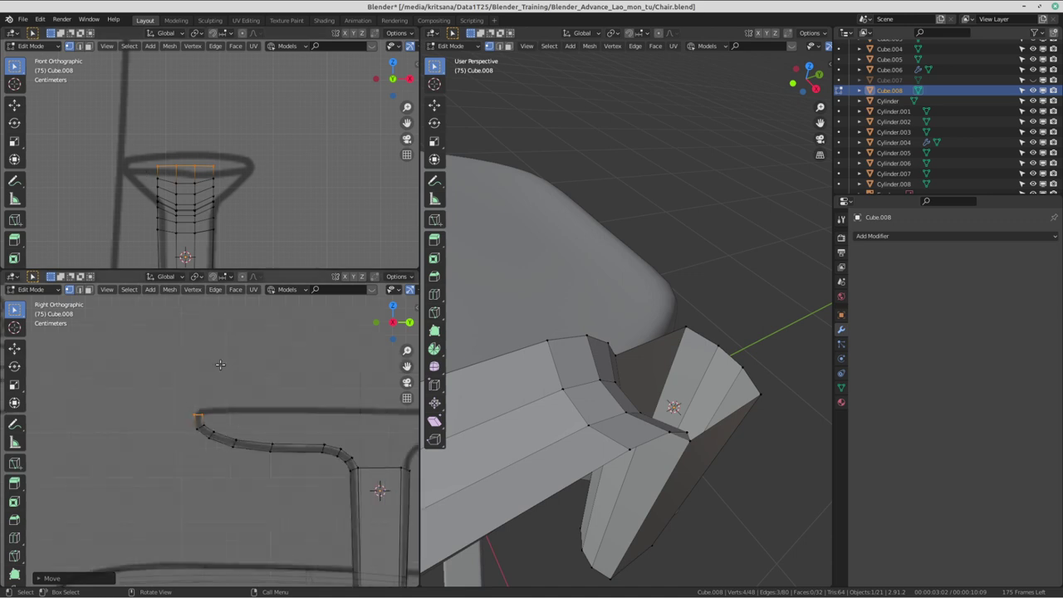
pyautogui.scroll(-6, 222, 423)
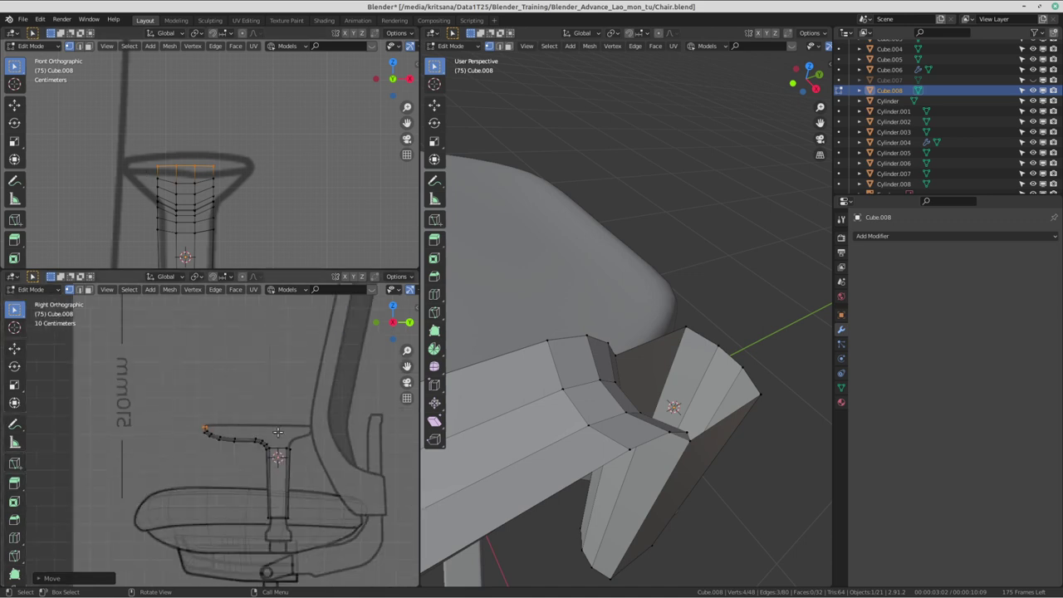
pyautogui.scroll(2, 244, 154)
pyautogui.scroll(1, 245, 153)
pyautogui.scroll(1, 244, 154)
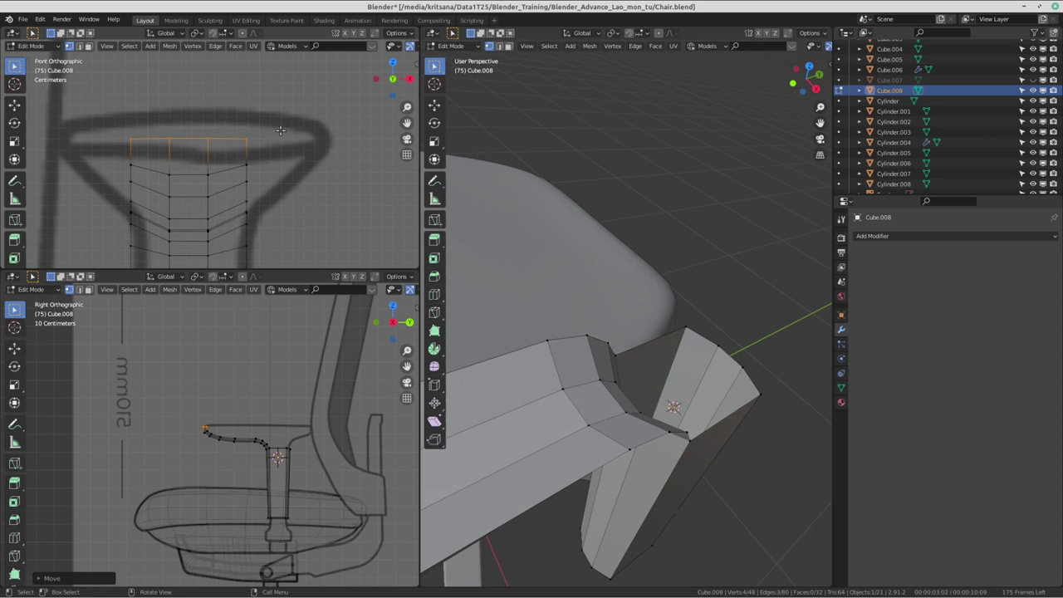
pyautogui.press('g')
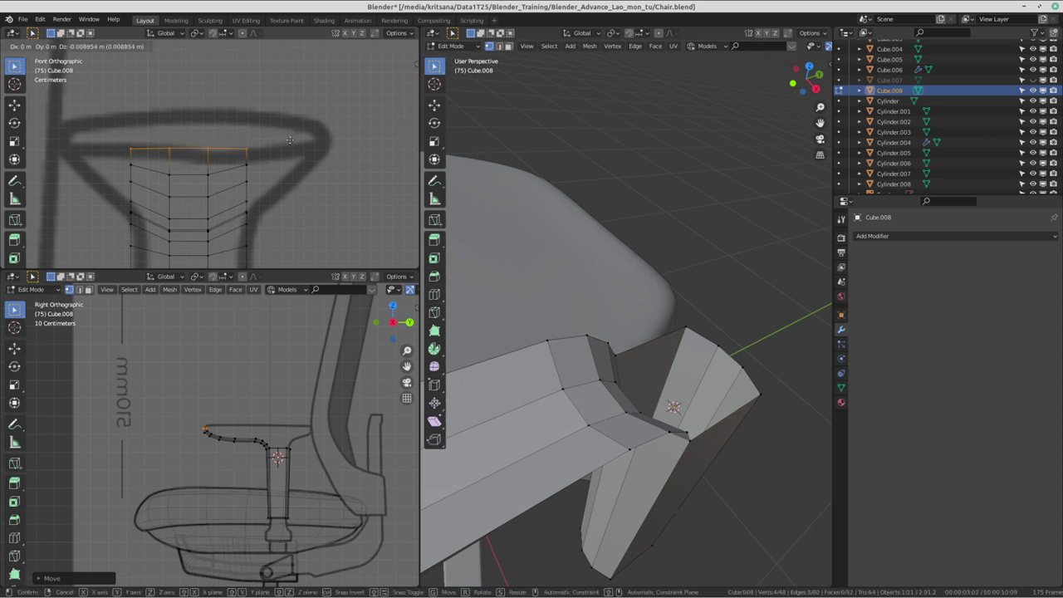
pyautogui.click(188, 162)
# - Check the Discord call workspace, then return to Blender
pyautogui.scroll(-3, 188, 162)
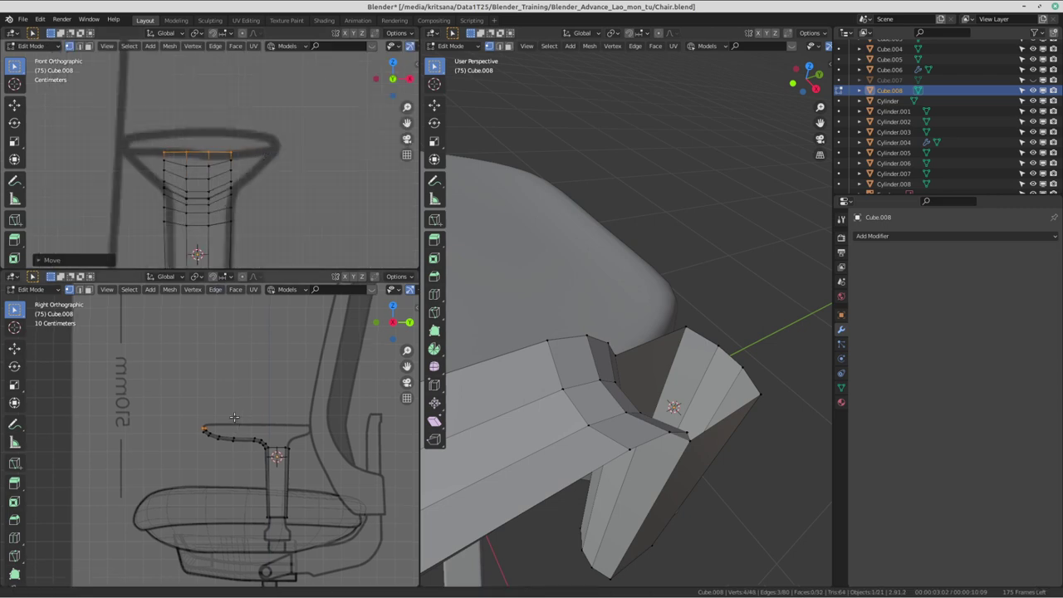
pyautogui.scroll(4, 230, 464)
pyautogui.scroll(2, 230, 463)
pyautogui.scroll(-2, 230, 464)
pyautogui.scroll(-2, 230, 463)
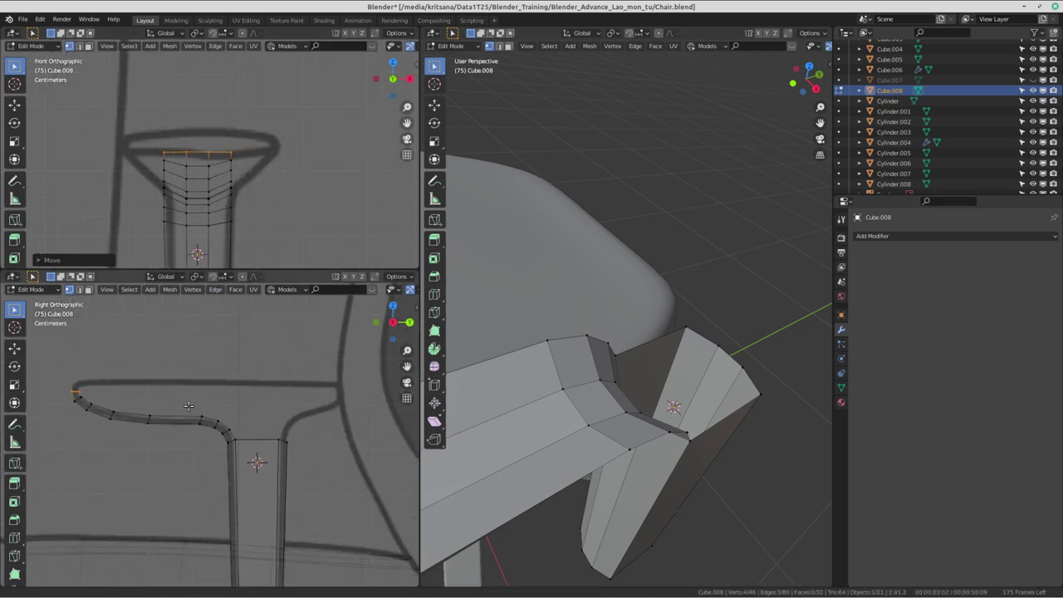
pyautogui.hotkey('ctrl', 'alt', 'Right')
pyautogui.hotkey('ctrl', 'alt', 'Left')
pyautogui.hotkey('ctrl', 'alt', 'Left')
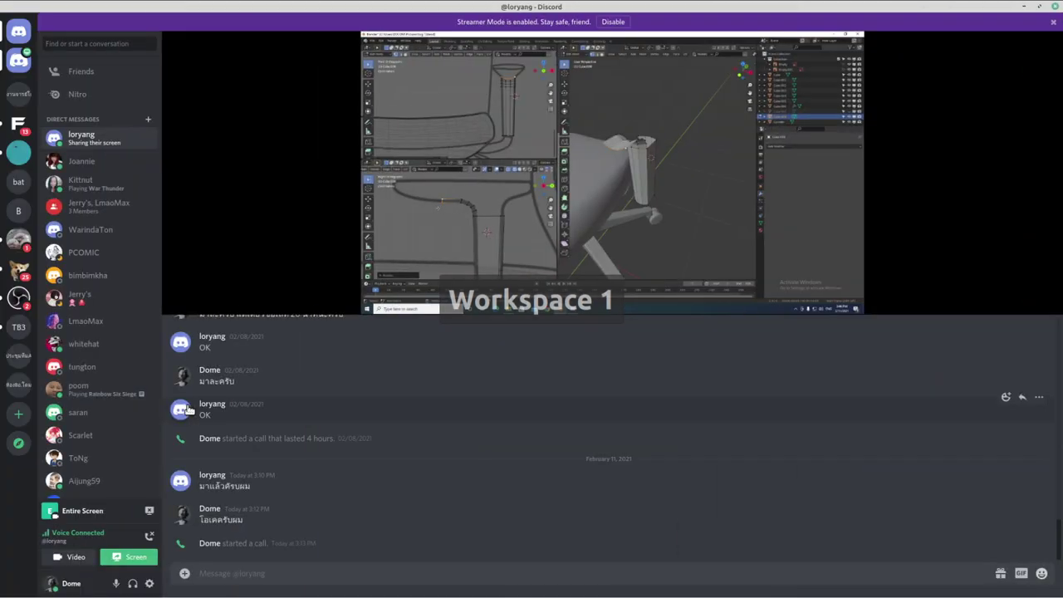
pyautogui.hotkey('ctrl', 'alt', 'Right')
# - Frame the curved strip and erase the red annotation line above the armrest
pyautogui.scroll(2, 263, 413)
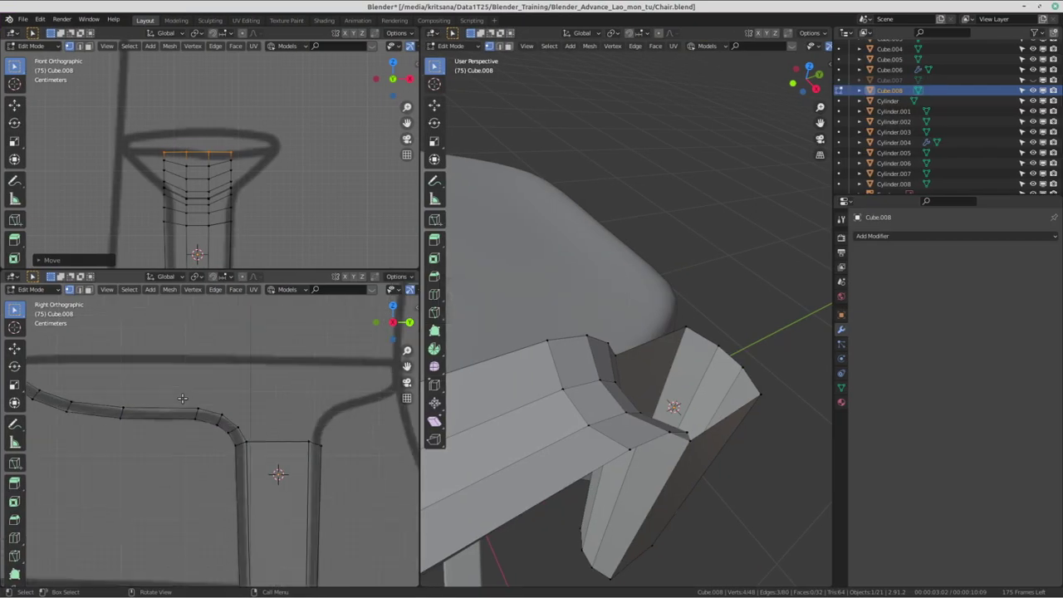
pyautogui.scroll(-3, 263, 413)
pyautogui.keyDown('shift'); pyautogui.moveTo(285, 403); pyautogui.dragTo(295, 356, button='middle'); pyautogui.keyUp('shift')
pyautogui.scroll(2, 294, 356)
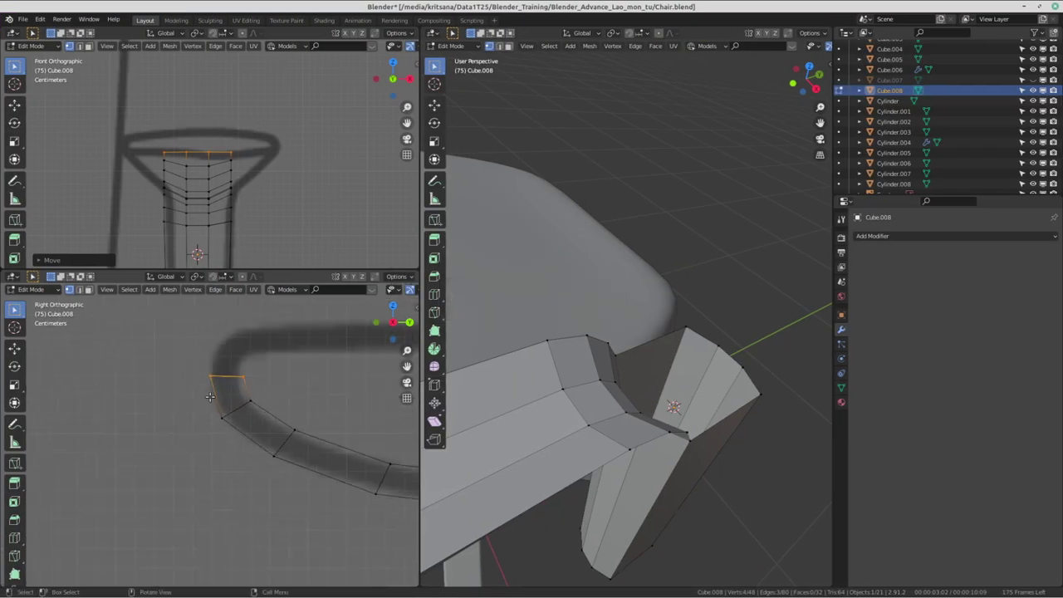
pyautogui.keyDown('shift'); pyautogui.moveTo(201, 400); pyautogui.dragTo(166, 416, button='middle'); pyautogui.keyUp('shift')
pyautogui.click(14, 426)
pyautogui.moveTo(124, 366); pyautogui.dragTo(292, 369)
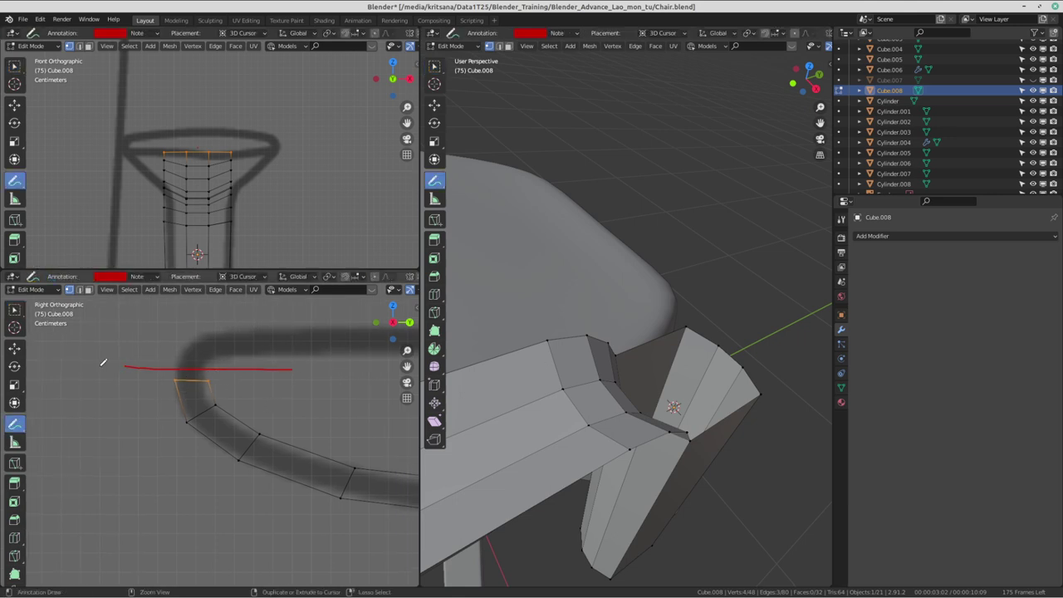
pyautogui.keyDown('ctrl'); pyautogui.moveTo(102, 363); pyautogui.dragTo(351, 387); pyautogui.keyUp('ctrl')
pyautogui.scroll(-2, 351, 387)
pyautogui.keyDown('shift'); pyautogui.moveTo(352, 387); pyautogui.dragTo(277, 387, button='middle'); pyautogui.keyUp('shift')
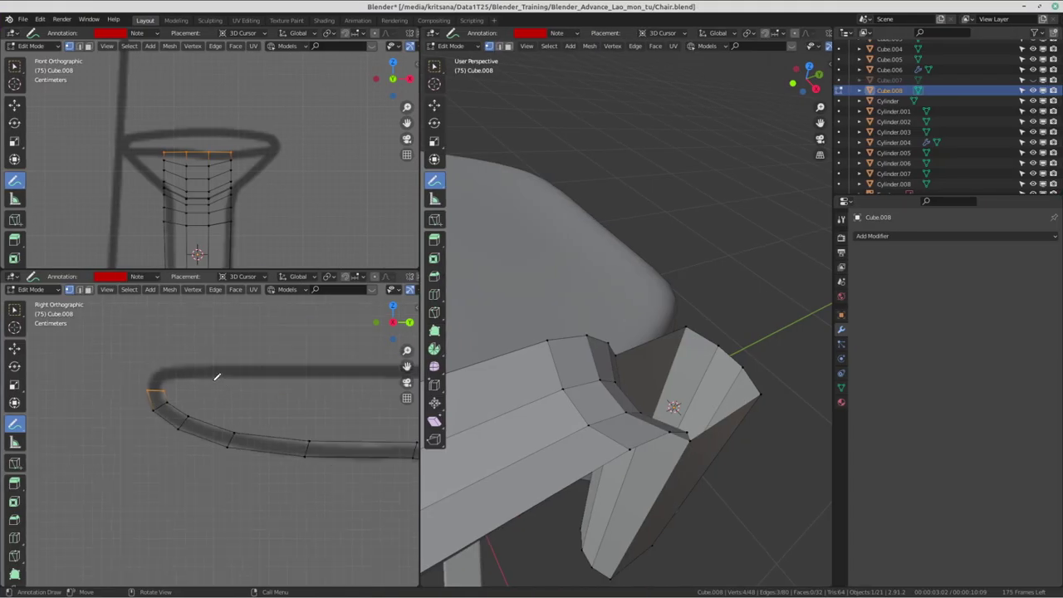
# - Return to the select tool and box-select the armrest post's top face
pyautogui.click(15, 311)
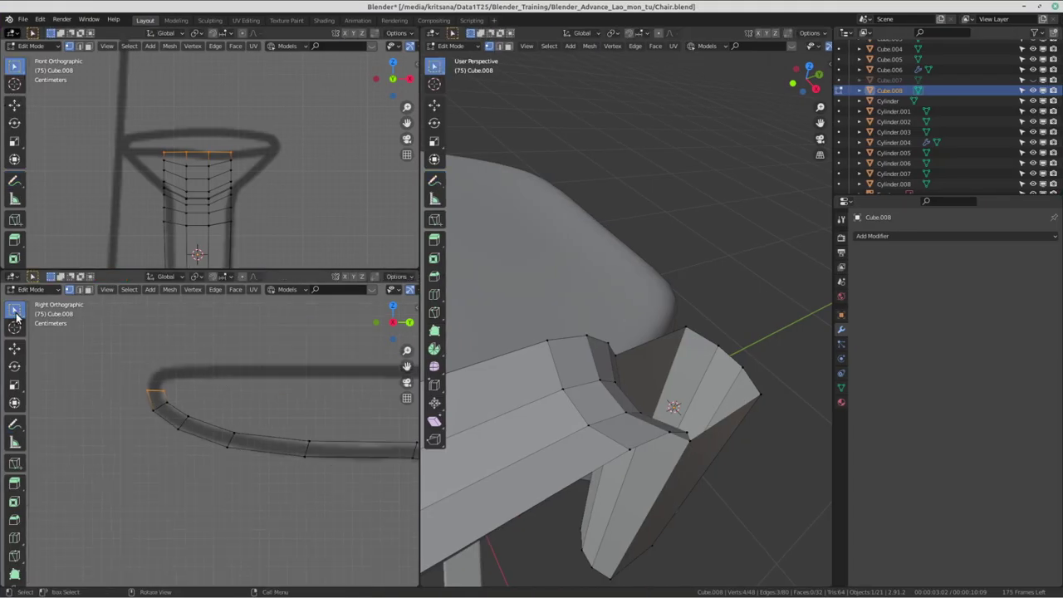
pyautogui.moveTo(398, 531)
pyautogui.keyDown('shift'); pyautogui.mouseDown(button='middle')
pyautogui.moveTo(354, 397)
pyautogui.moveTo(267, 416)
pyautogui.mouseUp(button='middle'); pyautogui.keyUp('shift')
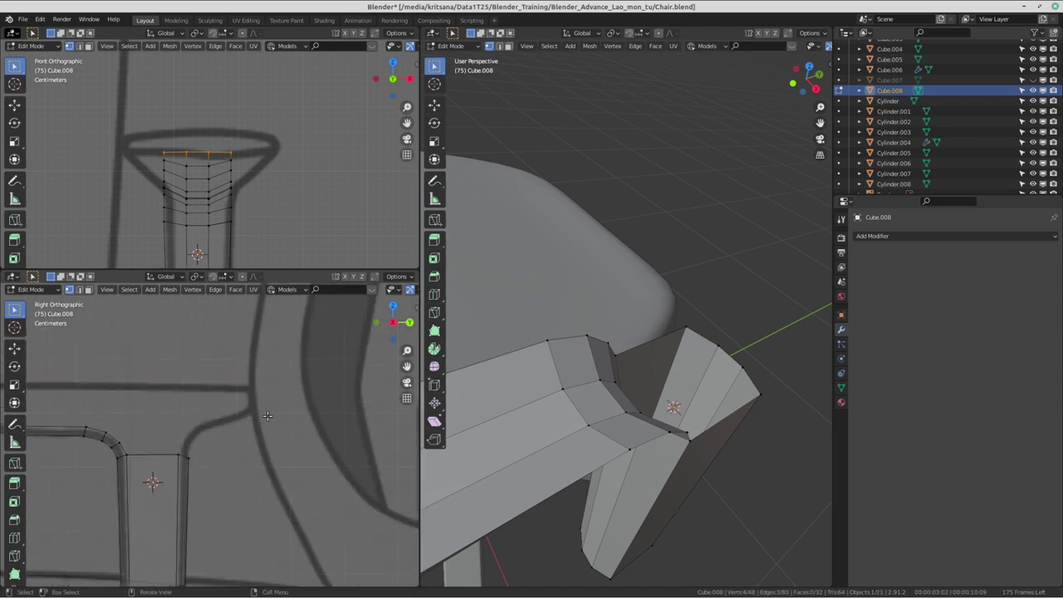
pyautogui.scroll(-3, 267, 415)
pyautogui.scroll(2, 232, 412)
pyautogui.scroll(2, 166, 386)
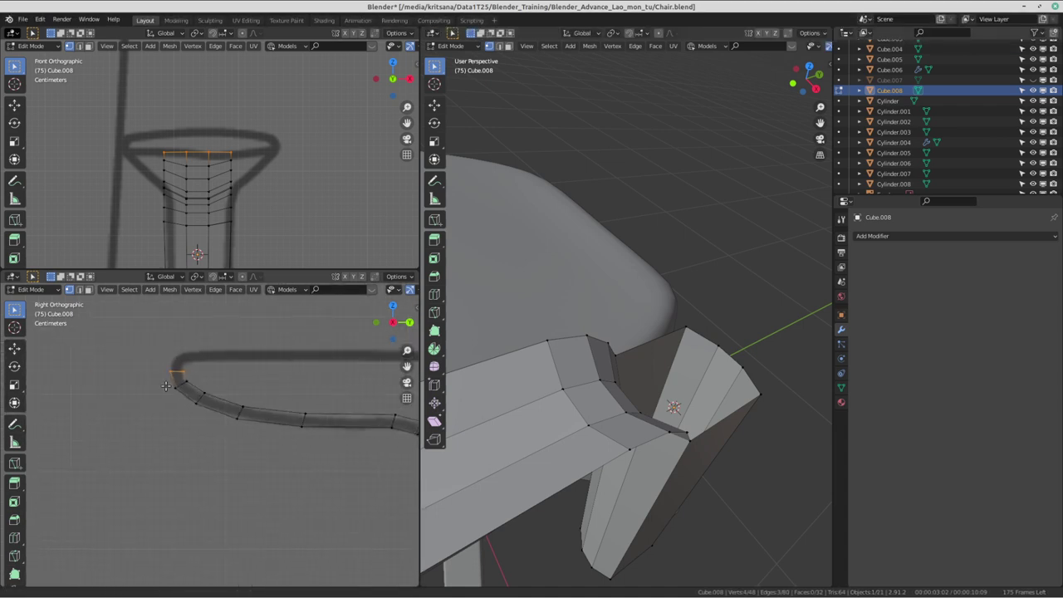
pyautogui.scroll(-3, 166, 387)
pyautogui.scroll(3, 124, 498)
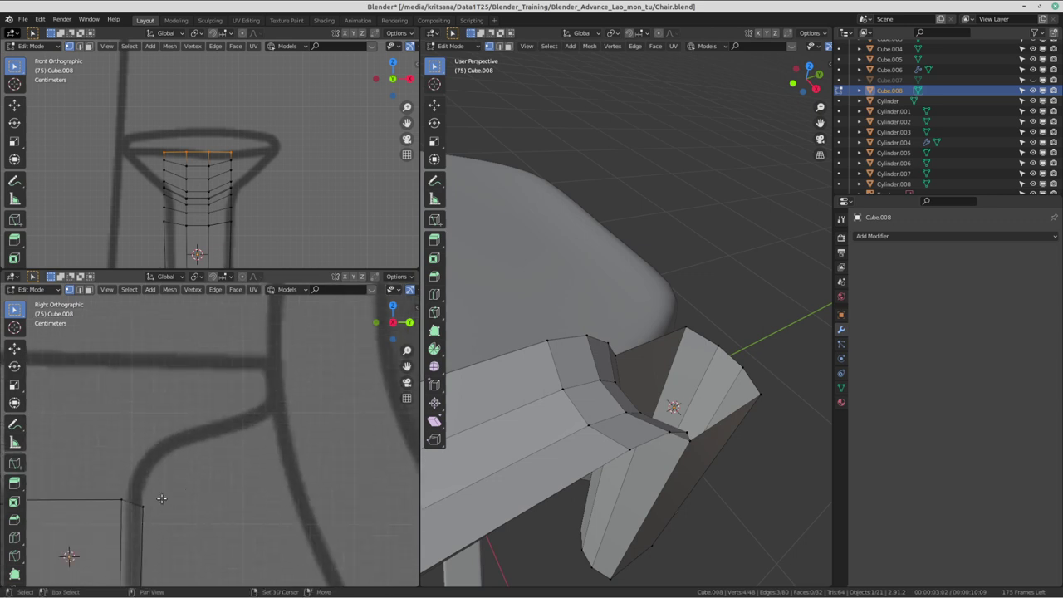
pyautogui.keyDown('shift'); pyautogui.moveTo(162, 498); pyautogui.dragTo(171, 480, button='middle'); pyautogui.keyUp('shift')
pyautogui.moveTo(121, 448); pyautogui.dragTo(202, 519)
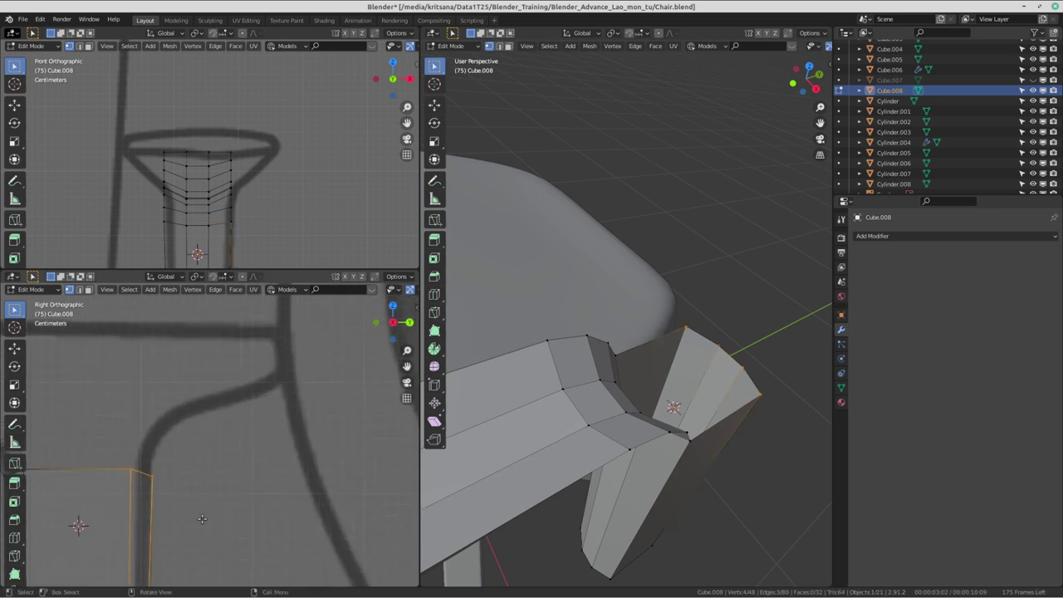
pyautogui.scroll(-2, 202, 519)
pyautogui.scroll(-2, 202, 515)
pyautogui.scroll(-1, 204, 499)
pyautogui.scroll(8, 206, 448)
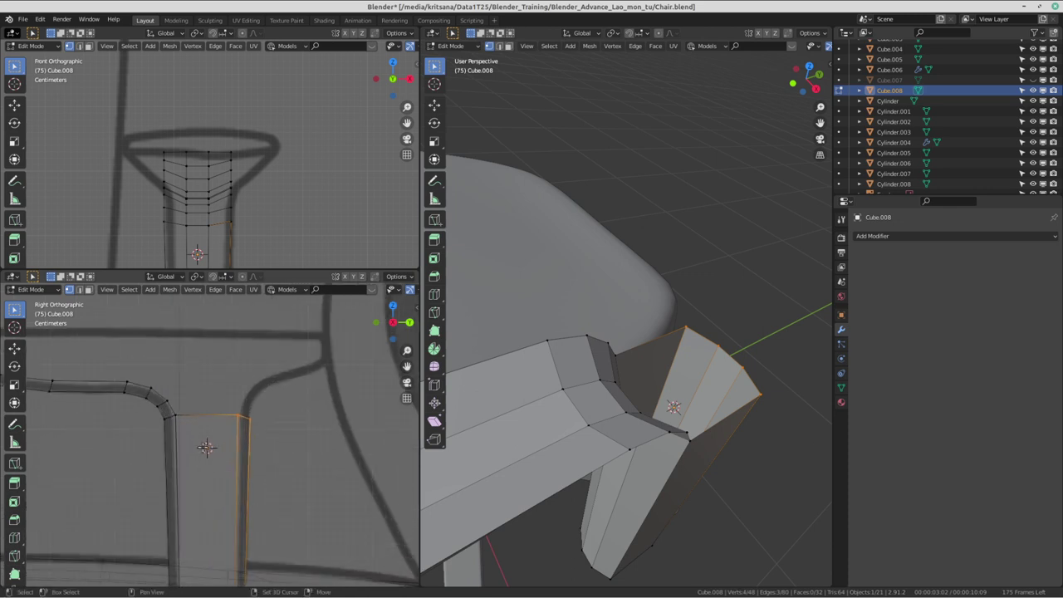
pyautogui.moveTo(206, 448)
pyautogui.keyDown('shift'); pyautogui.mouseDown(button='middle')
pyautogui.moveTo(259, 451)
pyautogui.moveTo(204, 459)
pyautogui.mouseUp(button='middle'); pyautogui.keyUp('shift')
pyautogui.scroll(2, 174, 442)
pyautogui.scroll(2, 174, 442)
pyautogui.scroll(2, 204, 459)
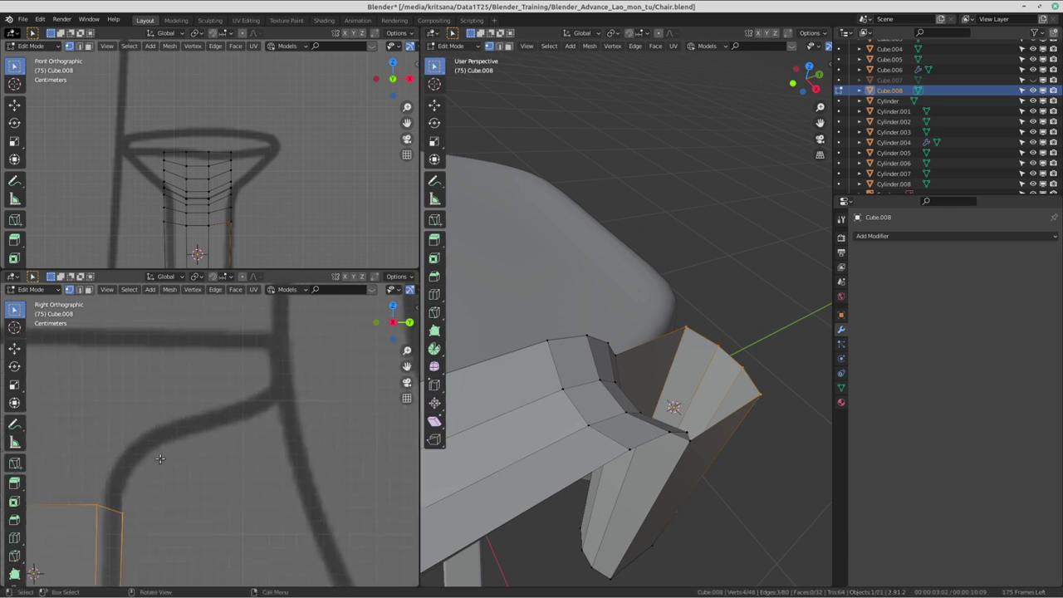
pyautogui.scroll(-2, 160, 453)
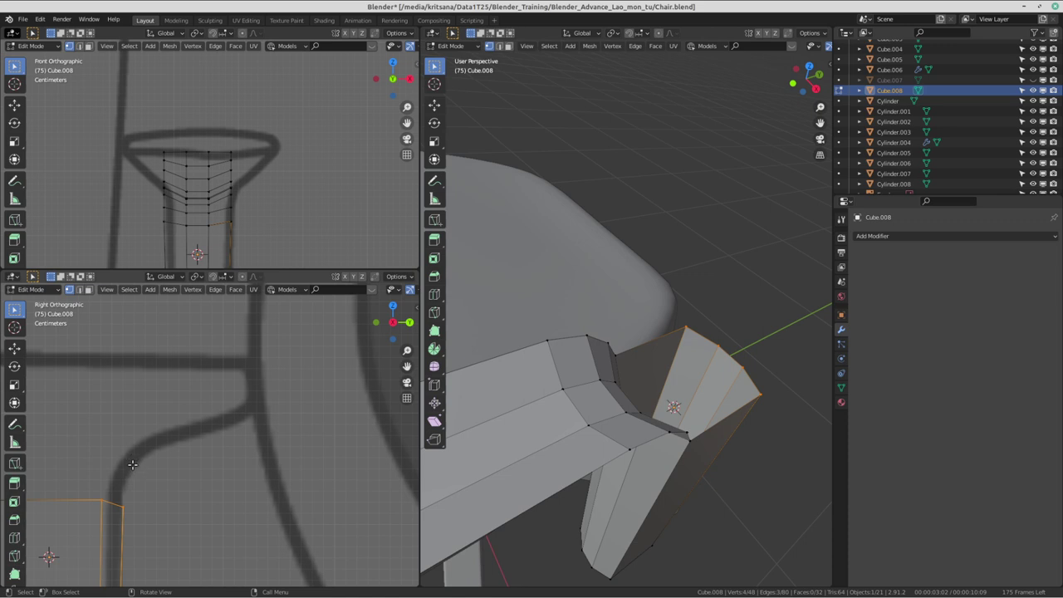
# - Extrude the post's top face once and rotate the new top to follow the curve
pyautogui.press('e')
pyautogui.click(138, 427)
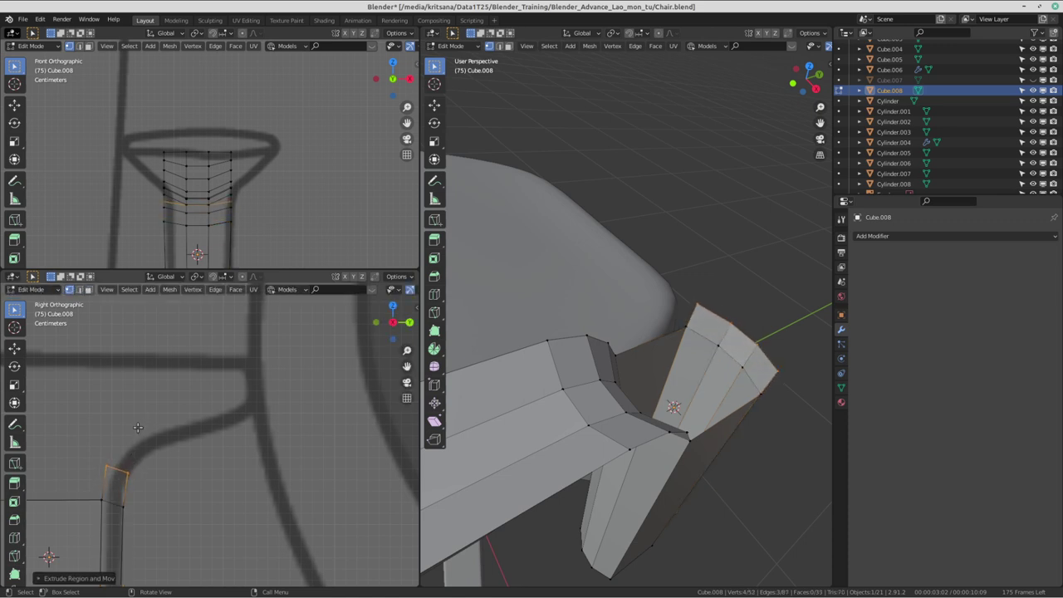
pyautogui.press('e')
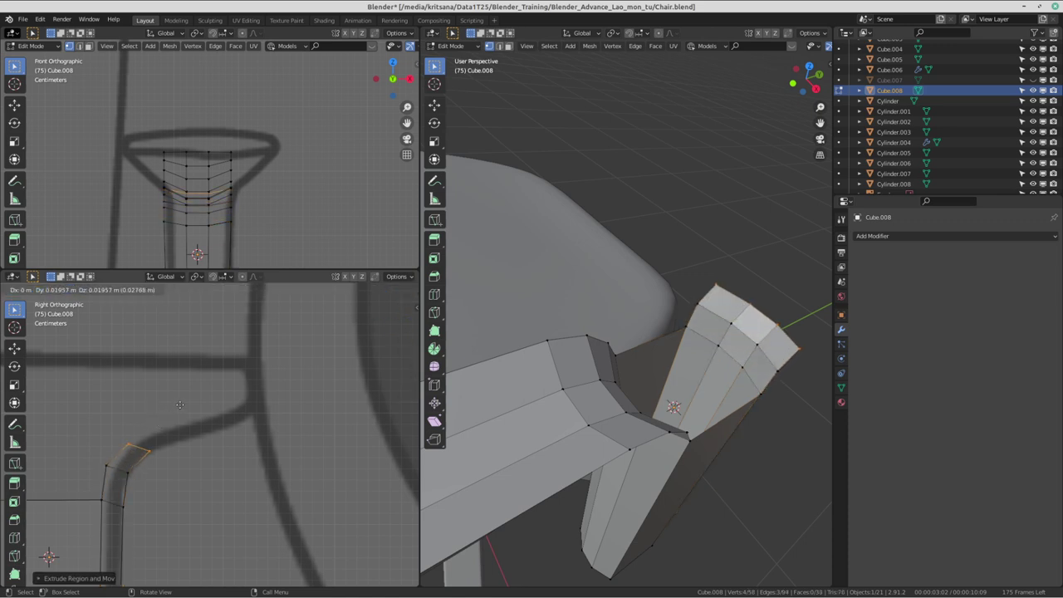
pyautogui.rightClick(179, 404)
pyautogui.hotkey('ctrl', 'z')
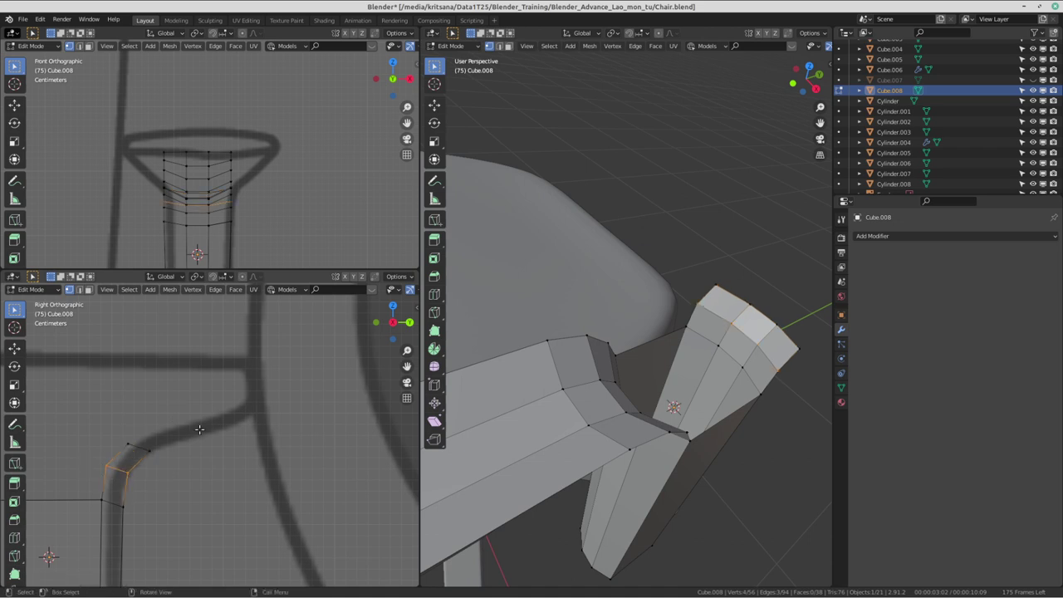
pyautogui.moveTo(114, 430); pyautogui.dragTo(150, 459)
pyautogui.press('r')
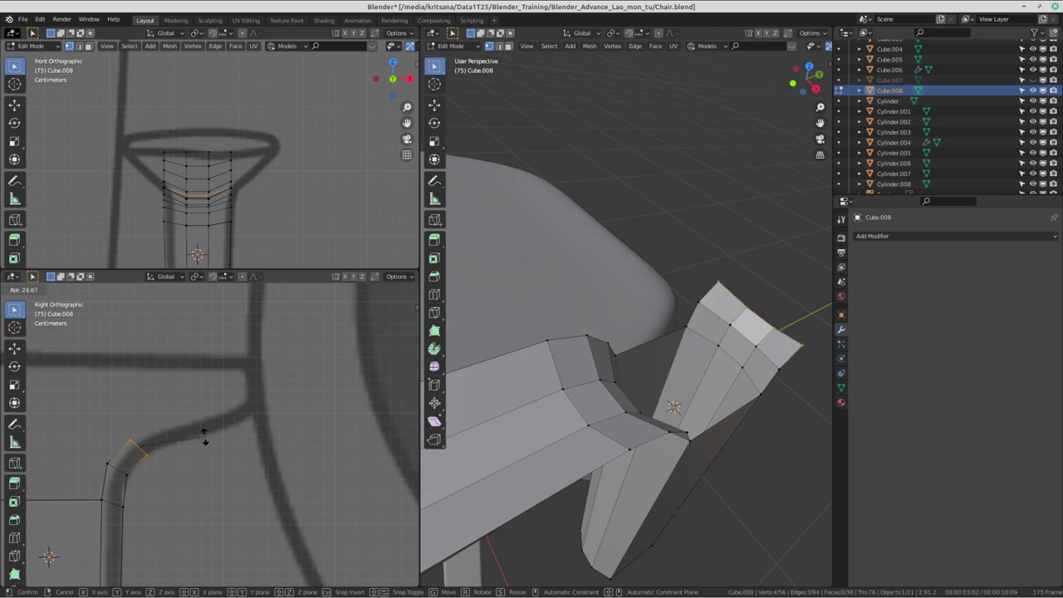
pyautogui.click(205, 437)
# - Extrude another section, rotating and moving it along the reference
pyautogui.press('e')
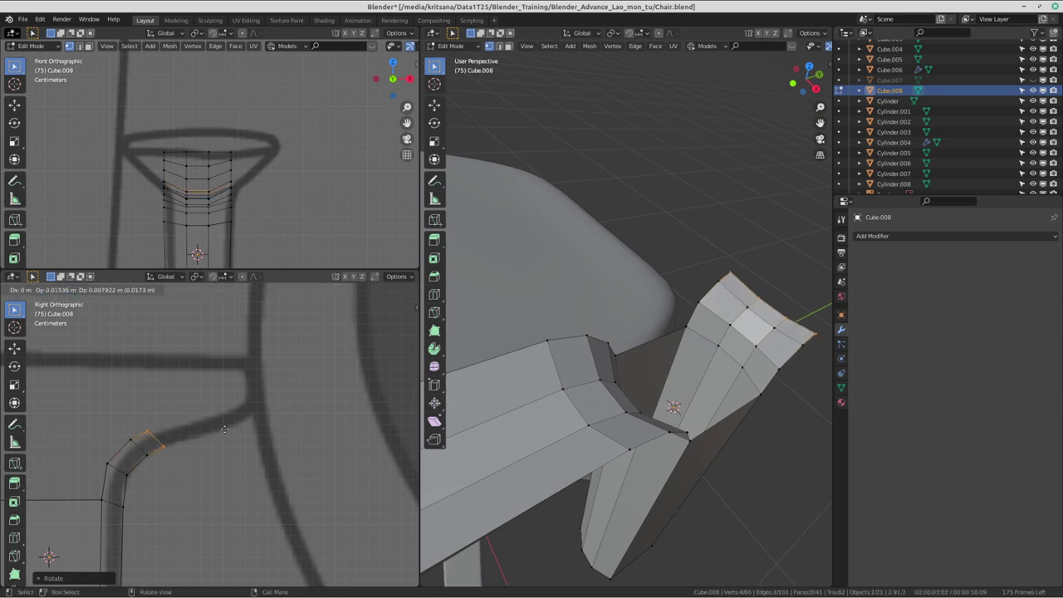
pyautogui.click(226, 432)
pyautogui.press('r')
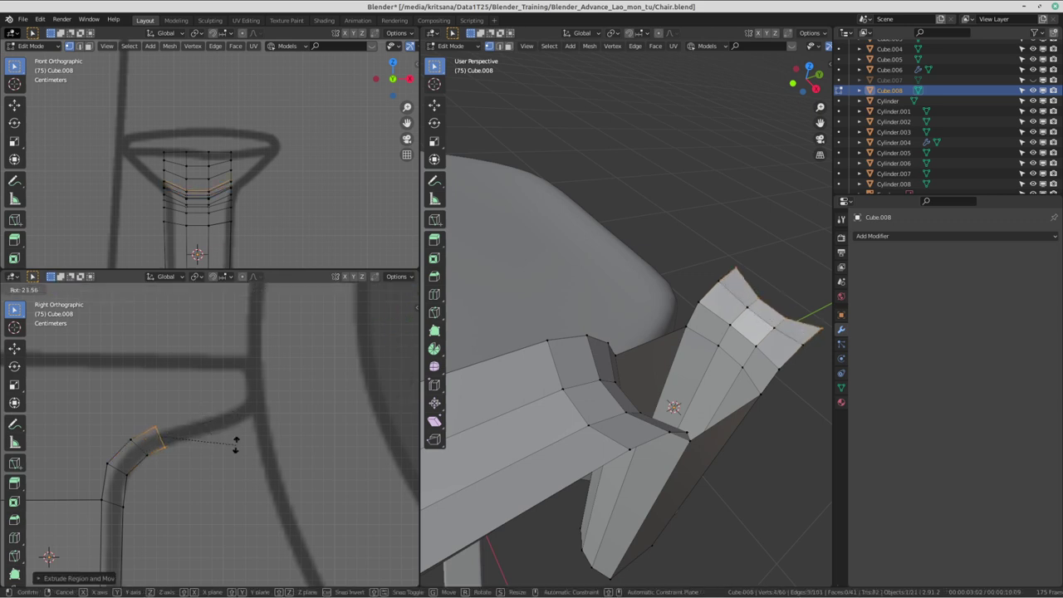
pyautogui.click(235, 446)
pyautogui.keyDown('shift'); pyautogui.moveTo(236, 446); pyautogui.dragTo(198, 467, button='middle'); pyautogui.keyUp('shift')
pyautogui.press('g')
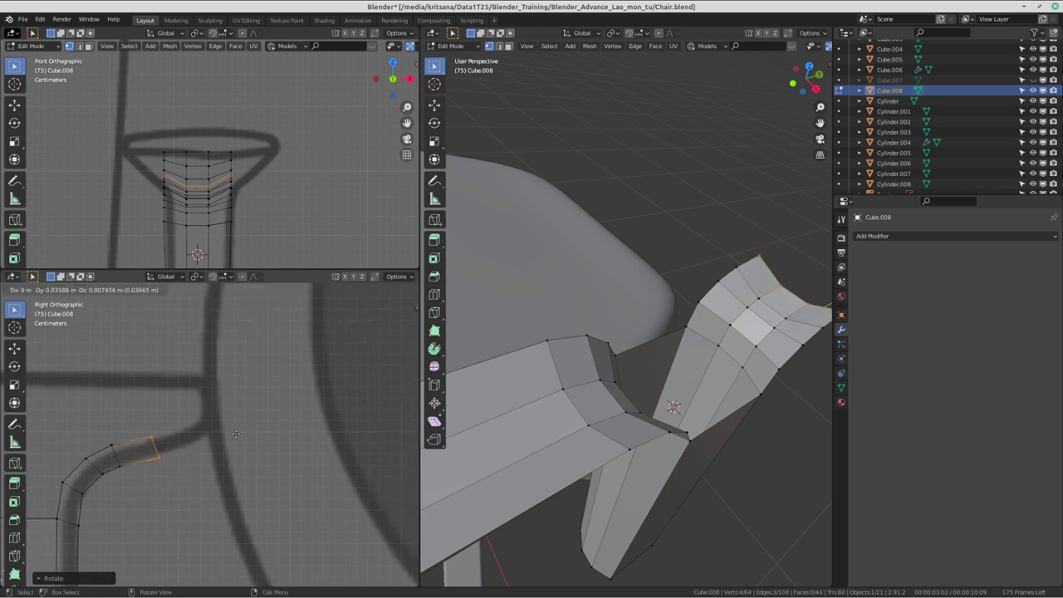
pyautogui.click(236, 434)
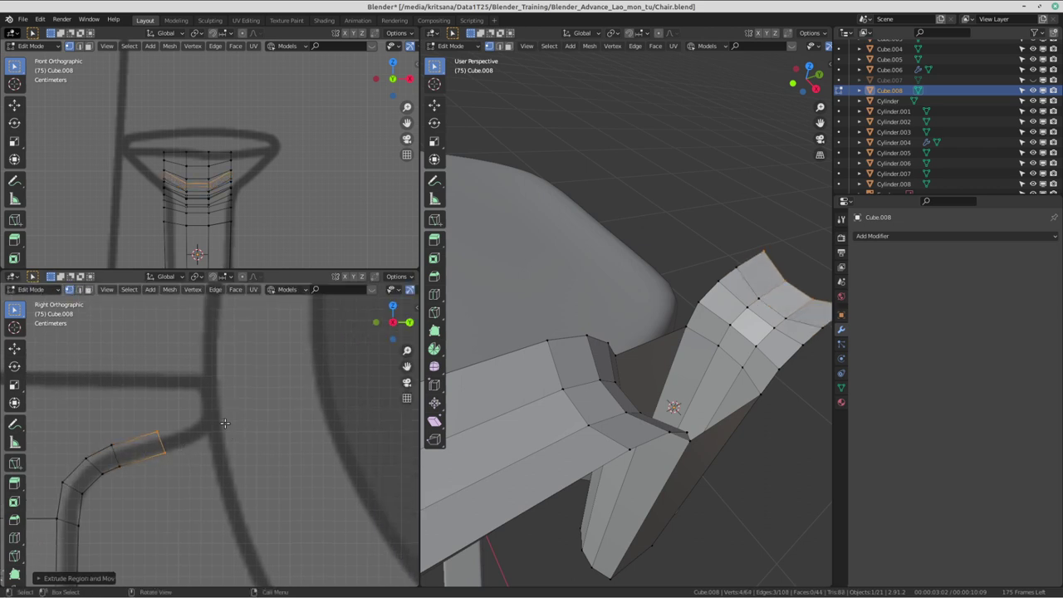
# - Adjust the end face's position and tilt to match the reference curve
pyautogui.keyDown('shift'); pyautogui.moveTo(224, 423); pyautogui.dragTo(212, 426, button='middle'); pyautogui.keyUp('shift')
pyautogui.press('g')
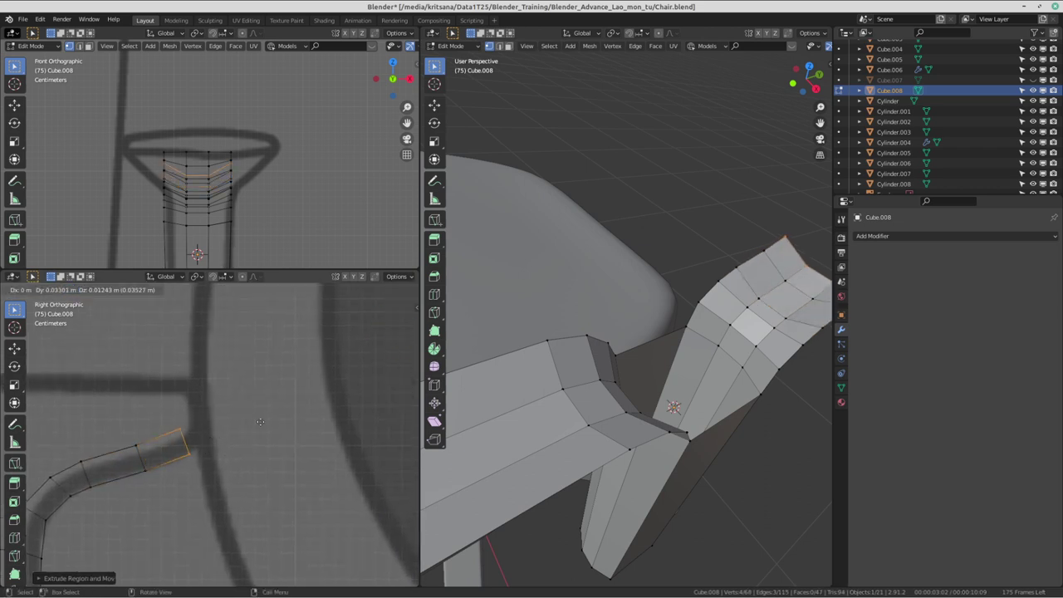
pyautogui.click(245, 429)
pyautogui.press('r')
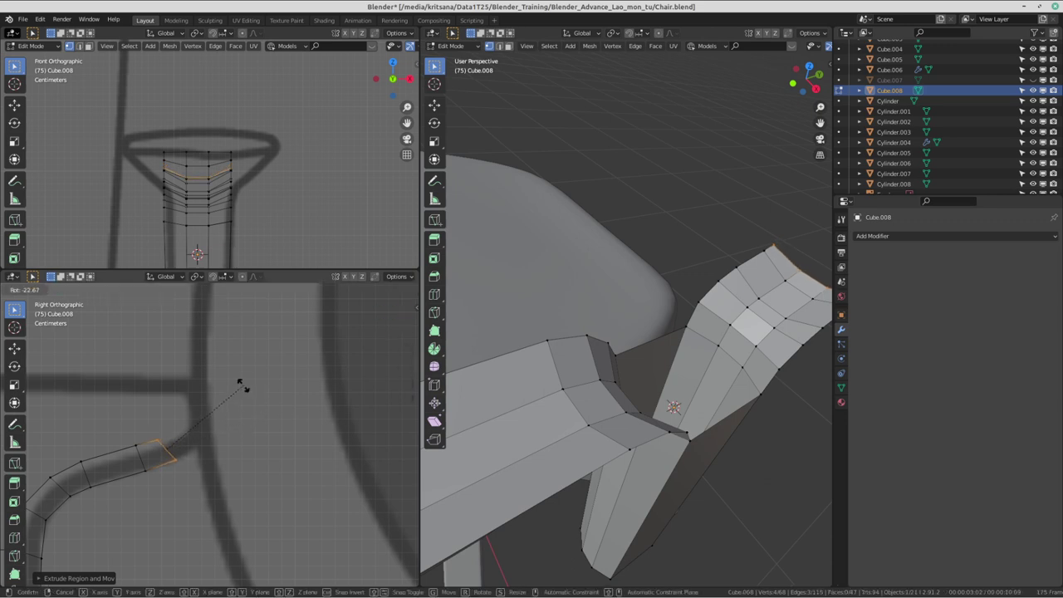
pyautogui.click(246, 411)
pyautogui.press('g')
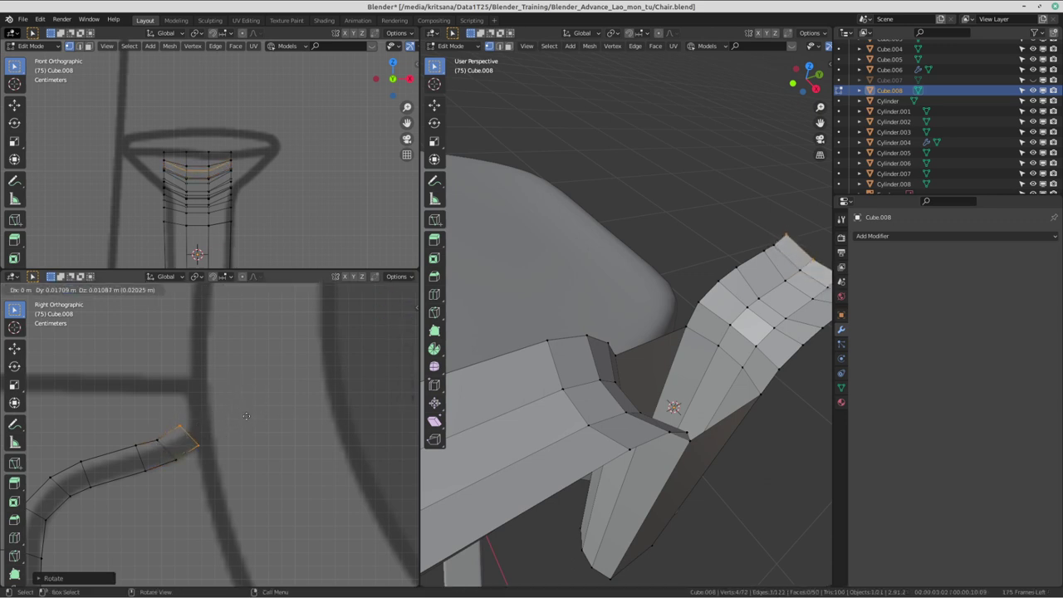
pyautogui.click(245, 415)
# - Extrude a further section and turn its end face upright along the curve
pyautogui.press('e')
pyautogui.click(258, 390)
pyautogui.press('r')
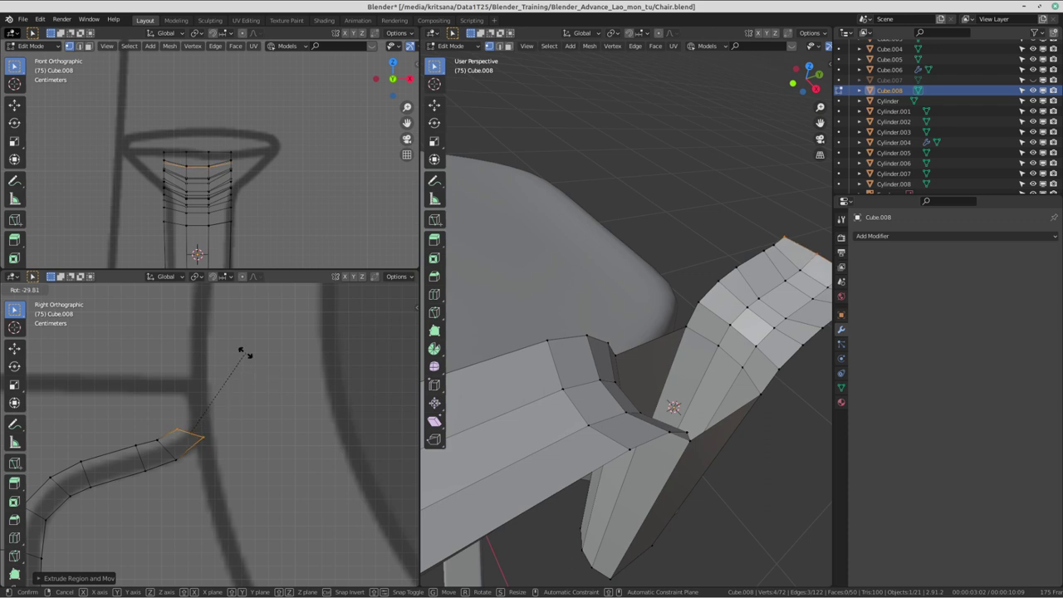
pyautogui.click(251, 360)
pyautogui.press('g')
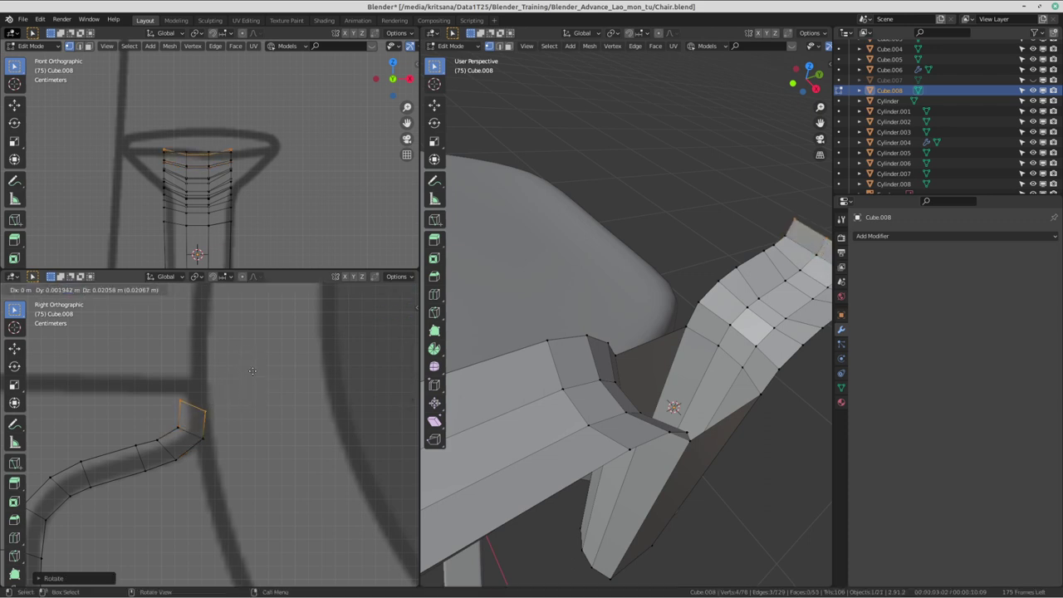
pyautogui.click(249, 359)
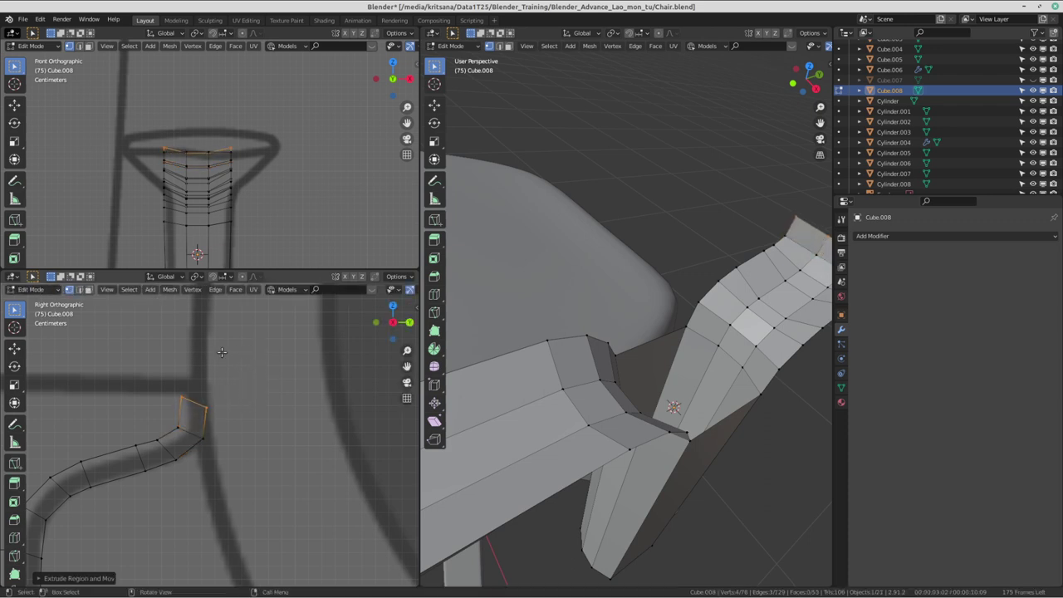
pyautogui.press('r')
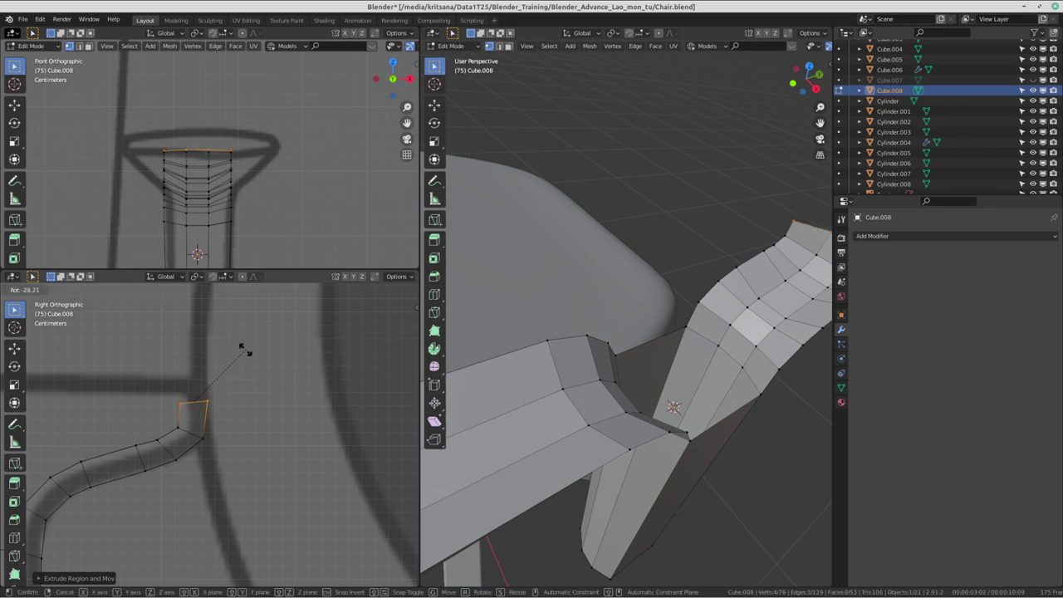
pyautogui.click(247, 356)
# - Nudge the end face into its final position and select the top edge in front view
pyautogui.scroll(3, 253, 366)
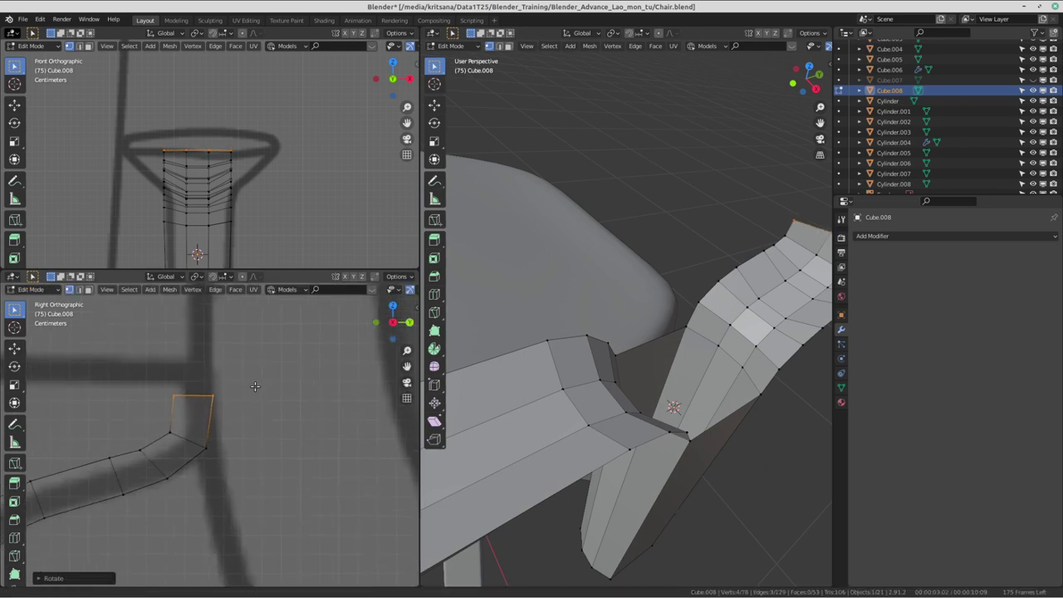
pyautogui.press('g')
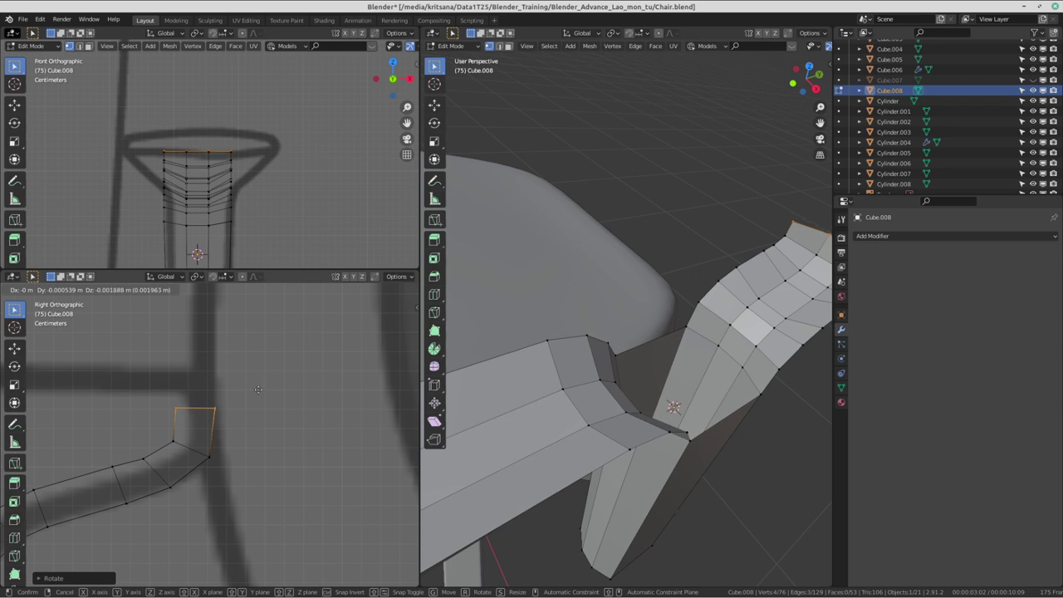
pyautogui.click(257, 388)
pyautogui.scroll(-1, 253, 390)
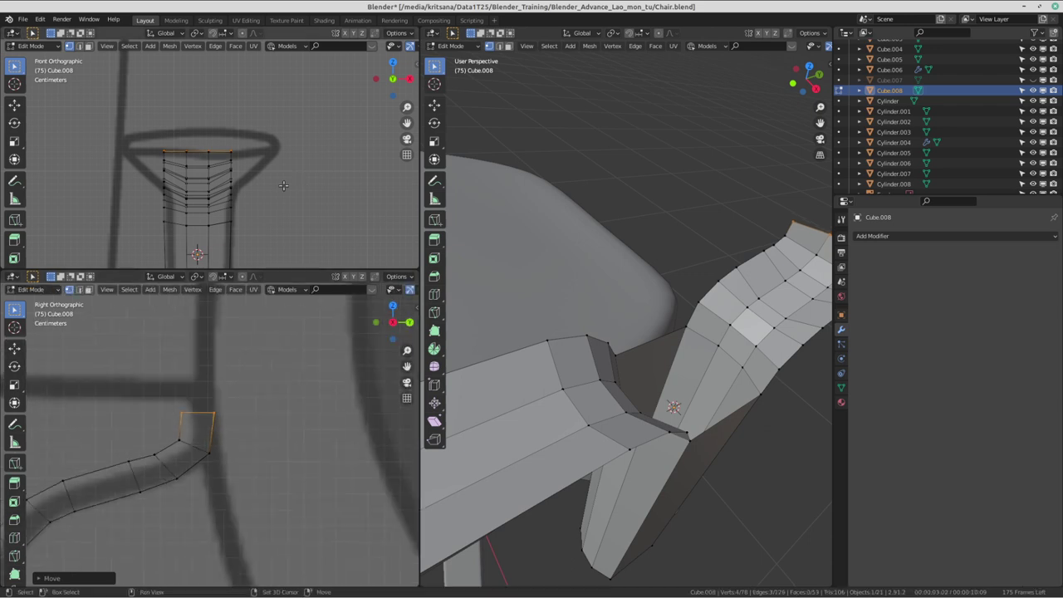
pyautogui.scroll(4, 250, 190)
pyautogui.moveTo(95, 146); pyautogui.dragTo(292, 173)
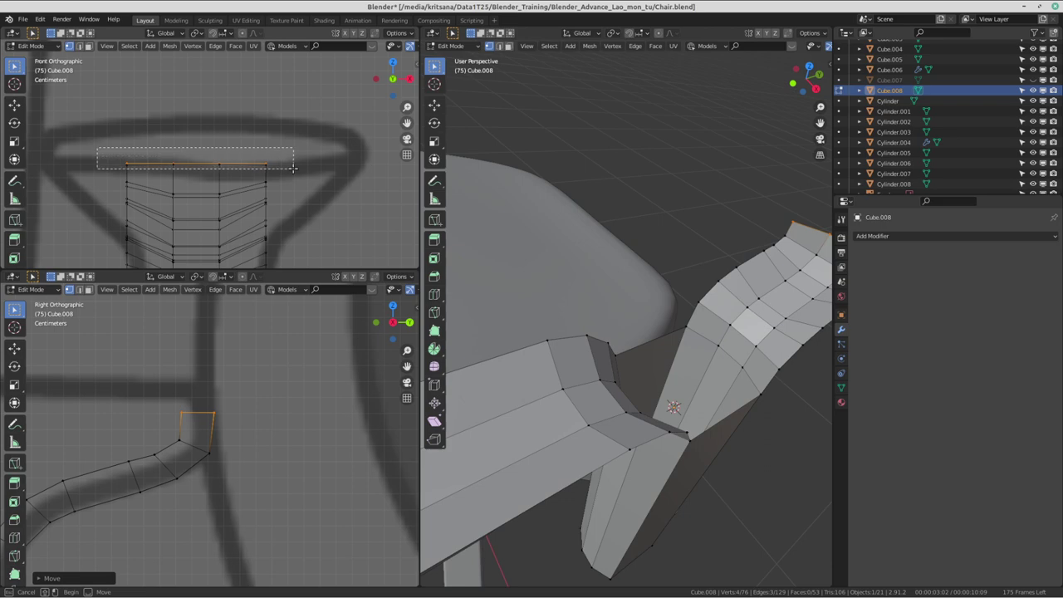
pyautogui.scroll(-3, 156, 419)
pyautogui.moveTo(156, 420)
pyautogui.keyDown('shift'); pyautogui.mouseDown(button='middle')
pyautogui.moveTo(293, 407)
pyautogui.moveTo(309, 390)
pyautogui.mouseUp(button='middle'); pyautogui.keyUp('shift')
pyautogui.hotkey('ctrl', 'space')
pyautogui.hotkey('ctrl', 'space')
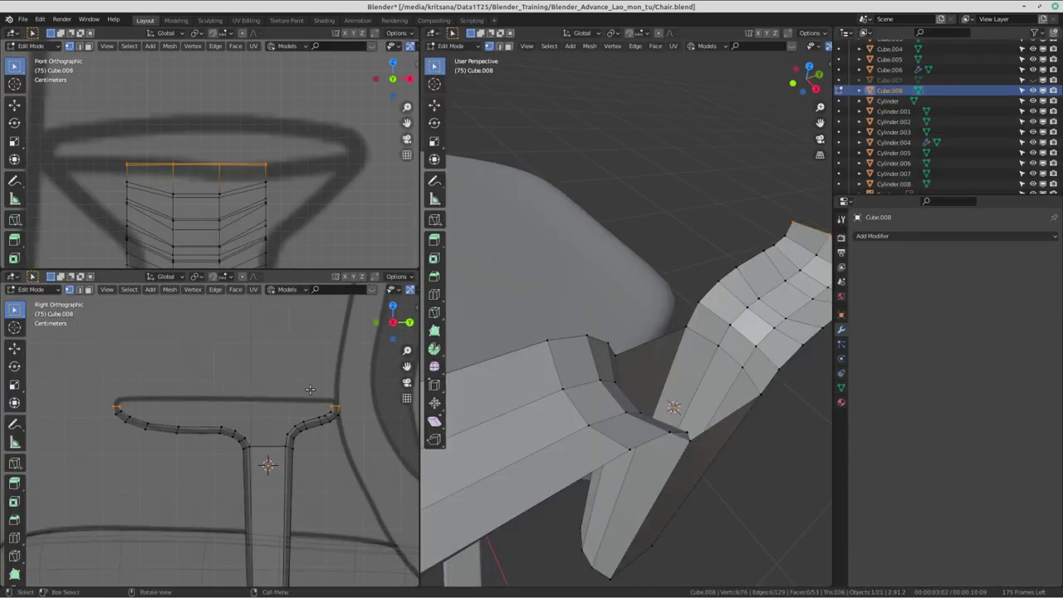
pyautogui.hotkey('ctrl', 'alt', 'Right')
pyautogui.hotkey('ctrl', 'alt', 'Right')
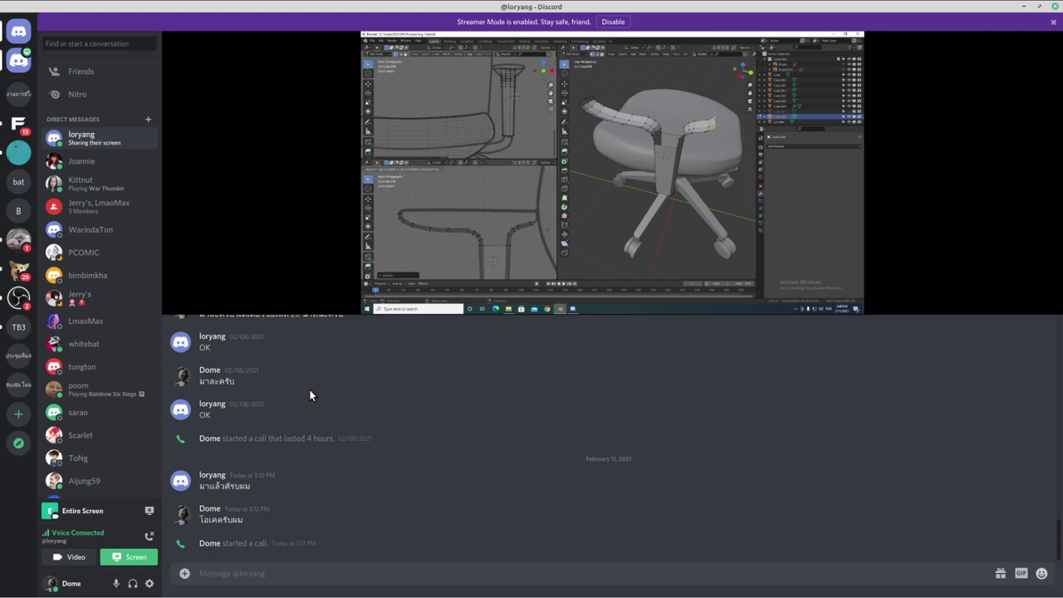
pyautogui.hotkey('ctrl', 'alt', 'Right')
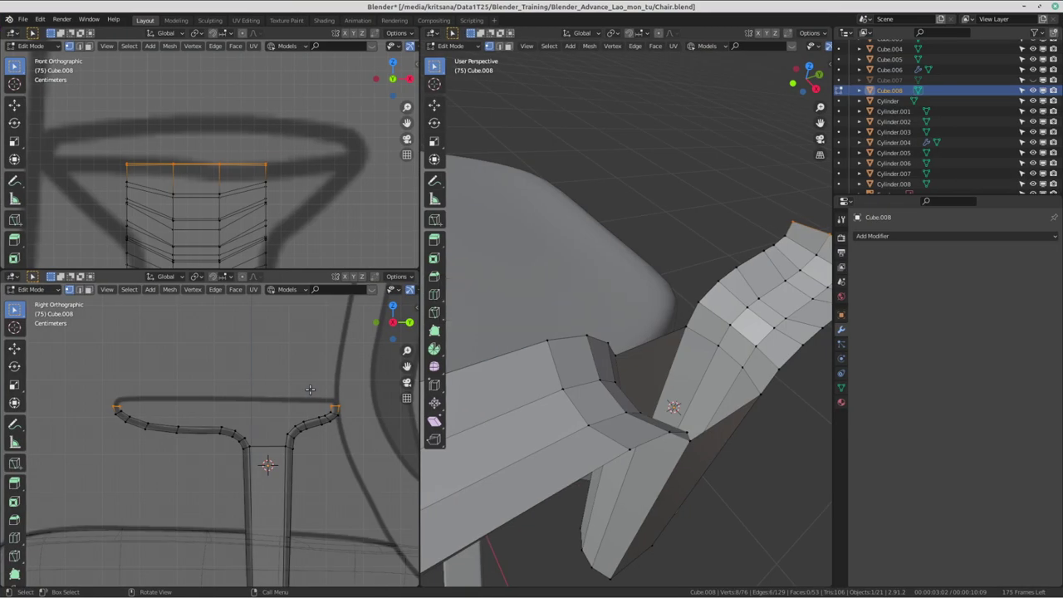
pyautogui.scroll(1, 249, 475)
pyautogui.scroll(2, 269, 406)
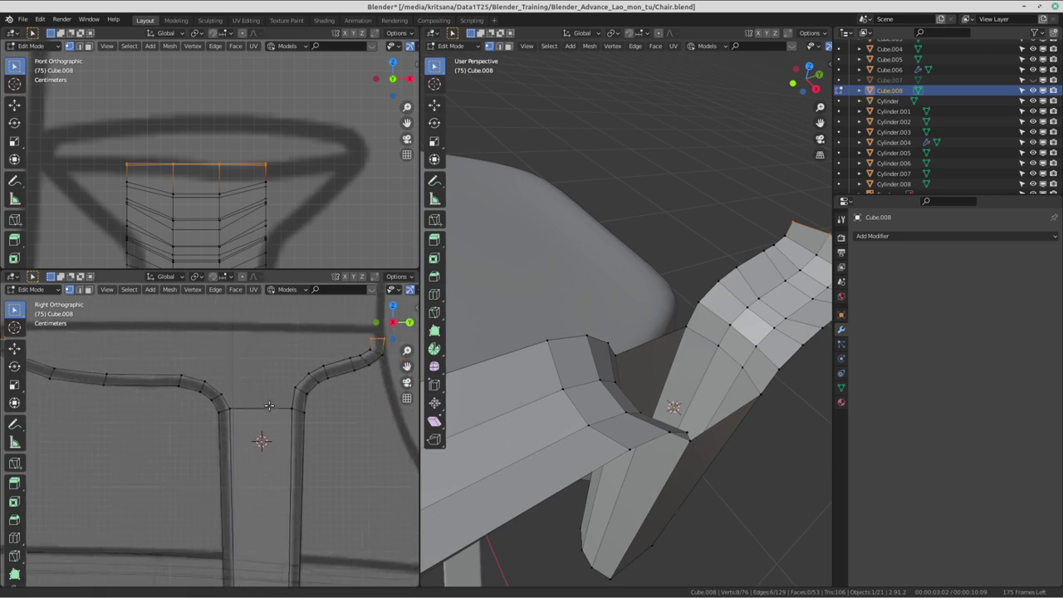
pyautogui.scroll(1, 269, 405)
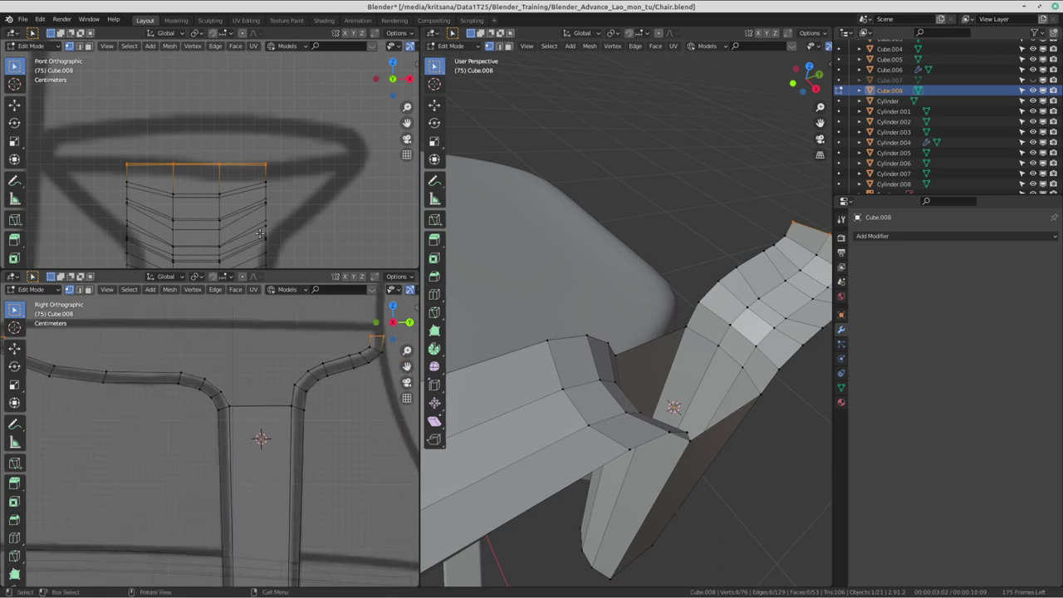
pyautogui.scroll(-5, 656, 366)
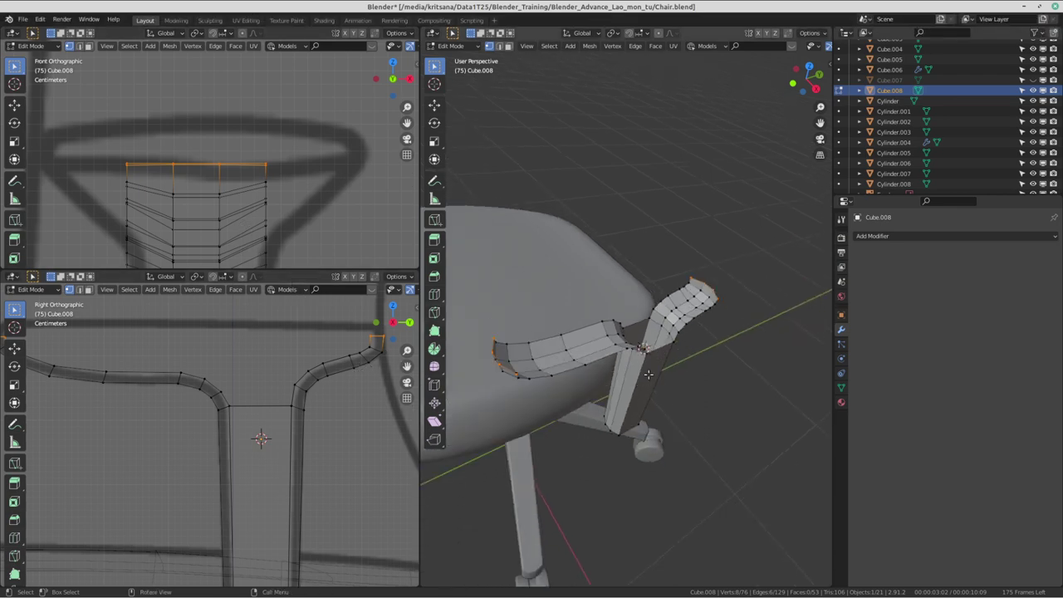
pyautogui.moveTo(648, 332)
pyautogui.mouseDown(button='middle')
pyautogui.moveTo(577, 281)
pyautogui.moveTo(714, 248)
pyautogui.moveTo(652, 294)
pyautogui.moveTo(631, 286)
pyautogui.mouseUp(button='middle')
pyautogui.scroll(3, 578, 281)
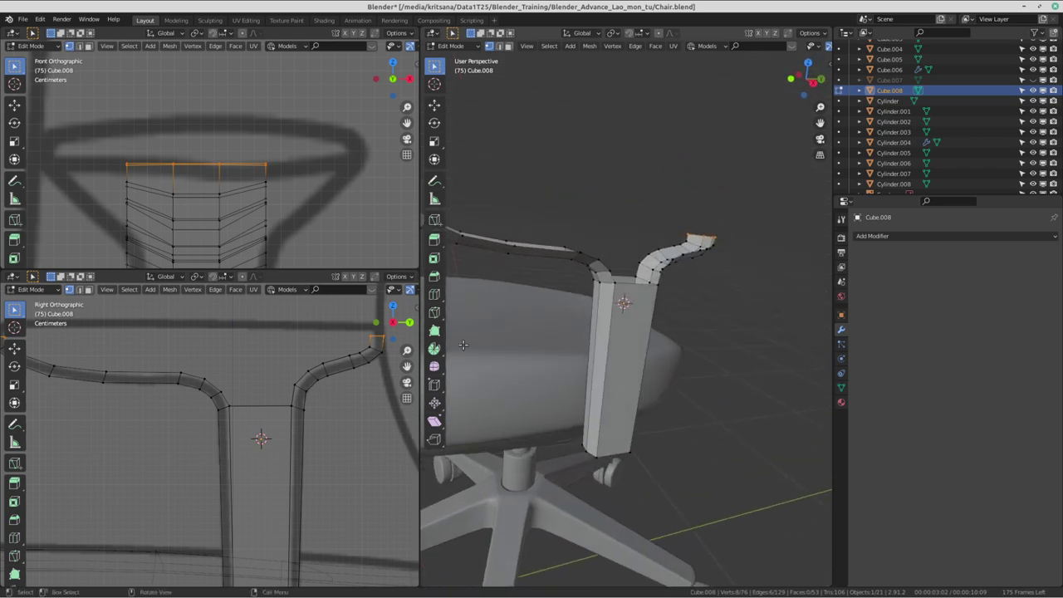
pyautogui.scroll(-3, 253, 434)
pyautogui.scroll(-1, 241, 434)
pyautogui.keyDown('shift'); pyautogui.moveTo(229, 434); pyautogui.dragTo(229, 413, button='middle'); pyautogui.keyUp('shift')
pyautogui.scroll(2, 467, 387)
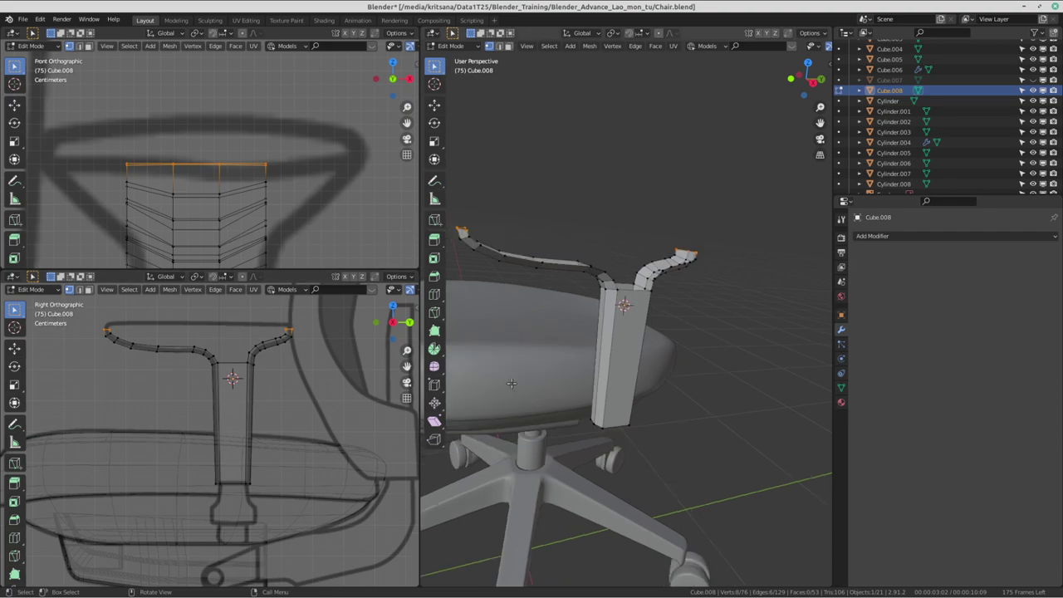
pyautogui.moveTo(550, 384)
pyautogui.mouseDown(button='middle')
pyautogui.moveTo(664, 359)
pyautogui.moveTo(656, 366)
pyautogui.mouseUp(button='middle')
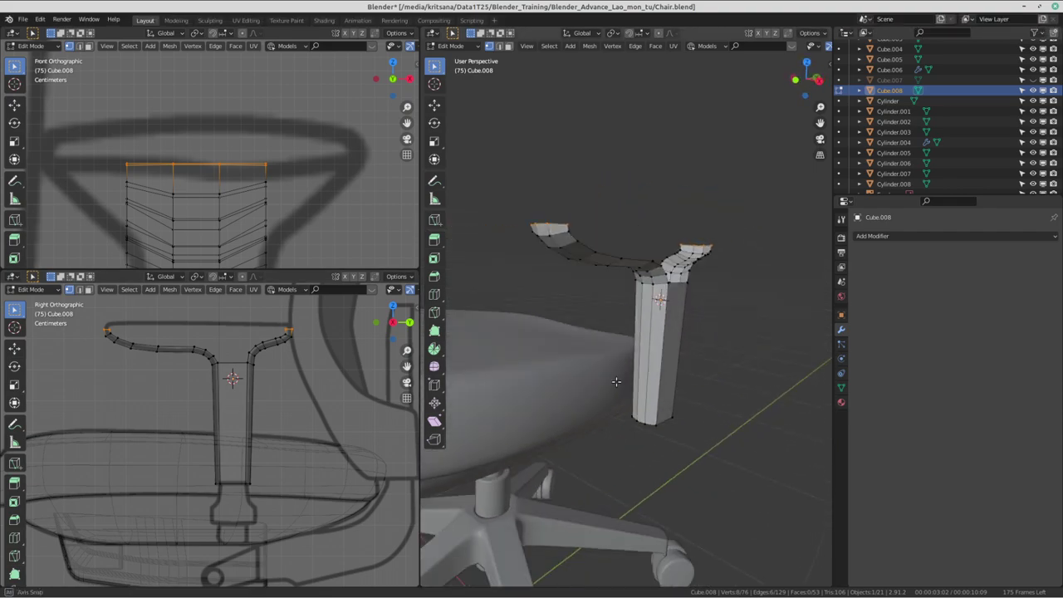
pyautogui.hotkey('ctrl', 'alt', 'Right')
pyautogui.hotkey('ctrl', 'alt', 'Right')
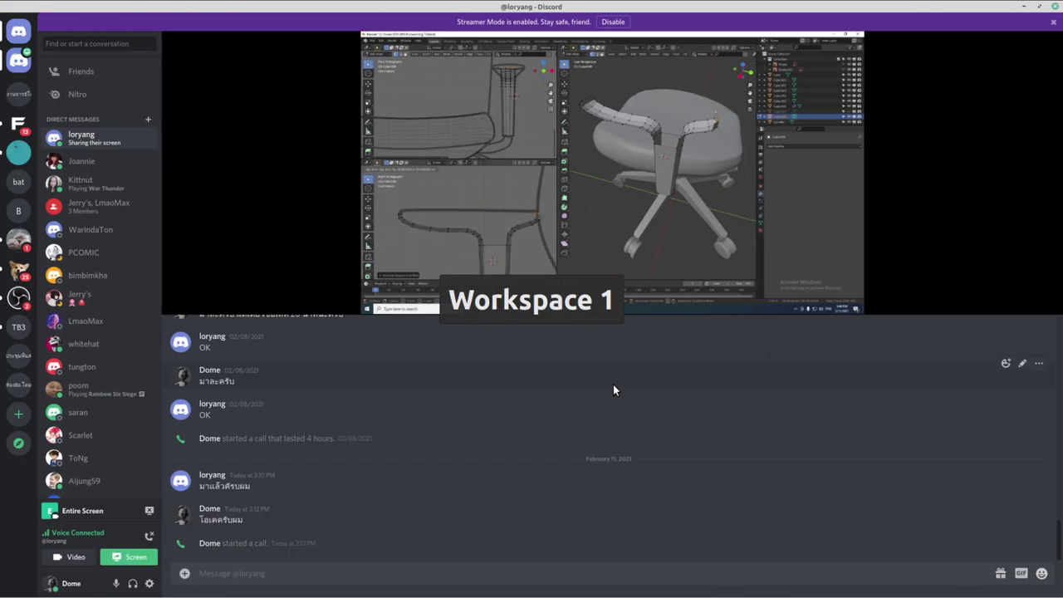
pyautogui.hotkey('ctrl', 'alt', 'Right')
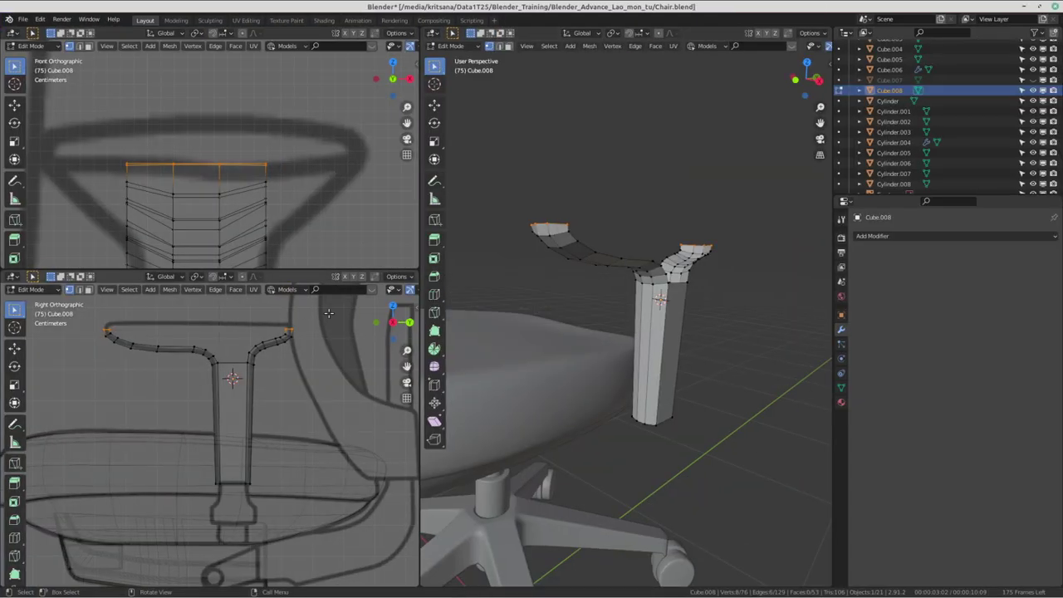
pyautogui.scroll(1, 264, 154)
pyautogui.scroll(1, 263, 154)
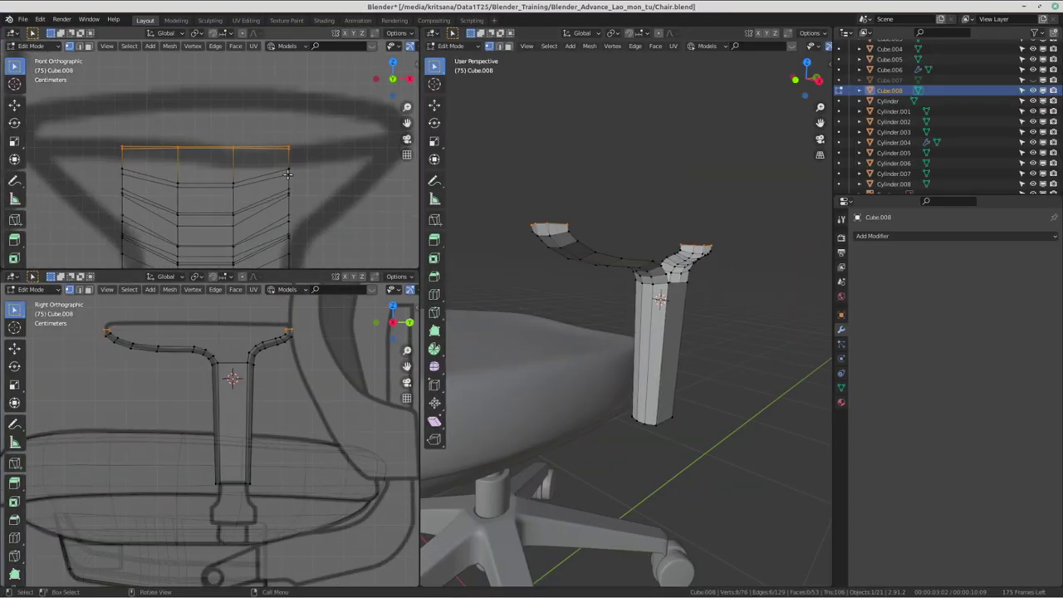
pyautogui.click(289, 174)
pyautogui.scroll(2, 245, 366)
pyautogui.scroll(1, 245, 366)
pyautogui.scroll(1, 245, 366)
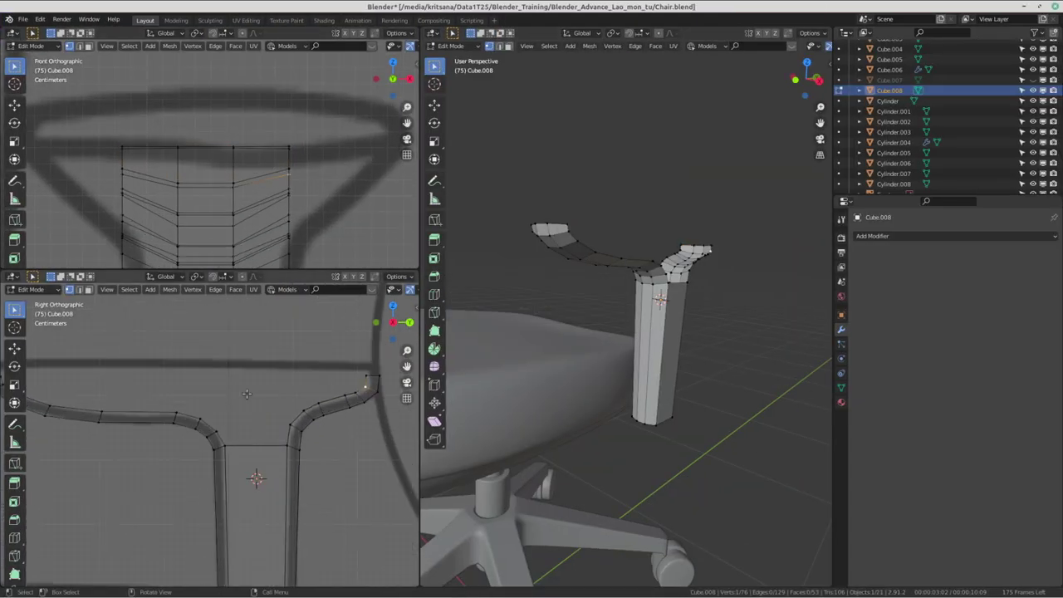
pyautogui.keyDown('shift'); pyautogui.moveTo(245, 366); pyautogui.dragTo(264, 395, button='middle'); pyautogui.keyUp('shift')
pyautogui.moveTo(86, 352); pyautogui.dragTo(151, 386)
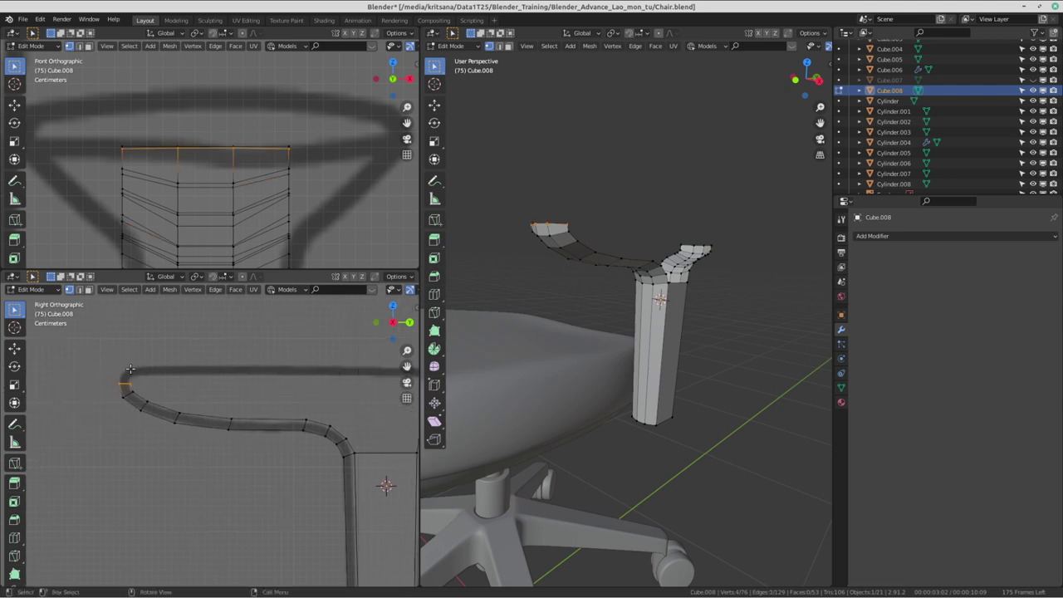
pyautogui.keyDown('ctrl'); pyautogui.scroll(-3, 124, 378); pyautogui.keyUp('ctrl')
pyautogui.keyDown('ctrl'); pyautogui.scroll(-3, 123, 386); pyautogui.keyUp('ctrl')
pyautogui.keyDown('ctrl'); pyautogui.scroll(-3, 118, 395); pyautogui.keyUp('ctrl')
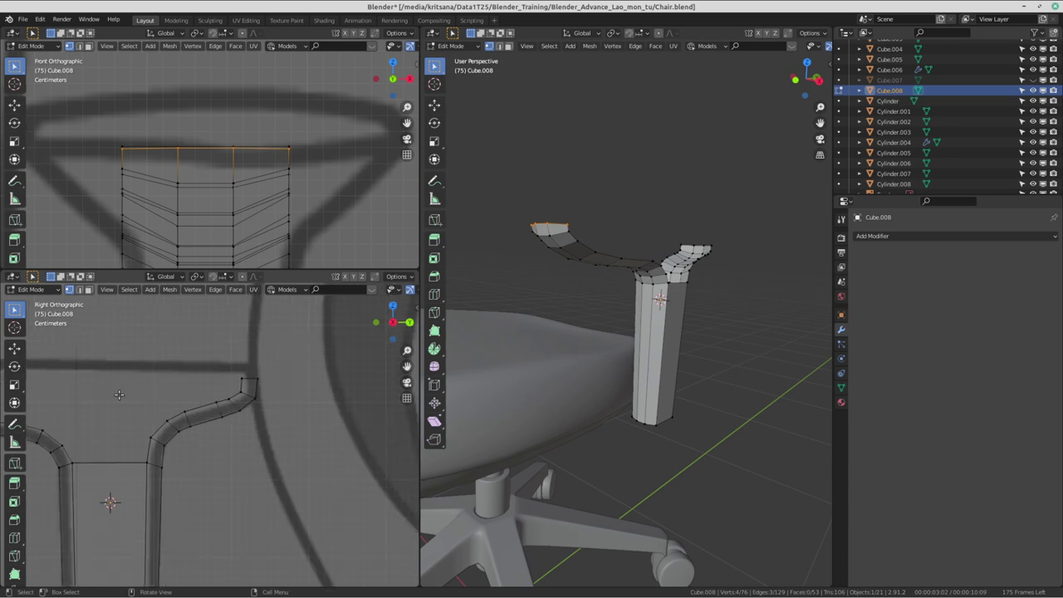
pyautogui.scroll(1, 254, 378)
pyautogui.scroll(1, 253, 378)
pyautogui.moveTo(224, 370); pyautogui.dragTo(279, 392)
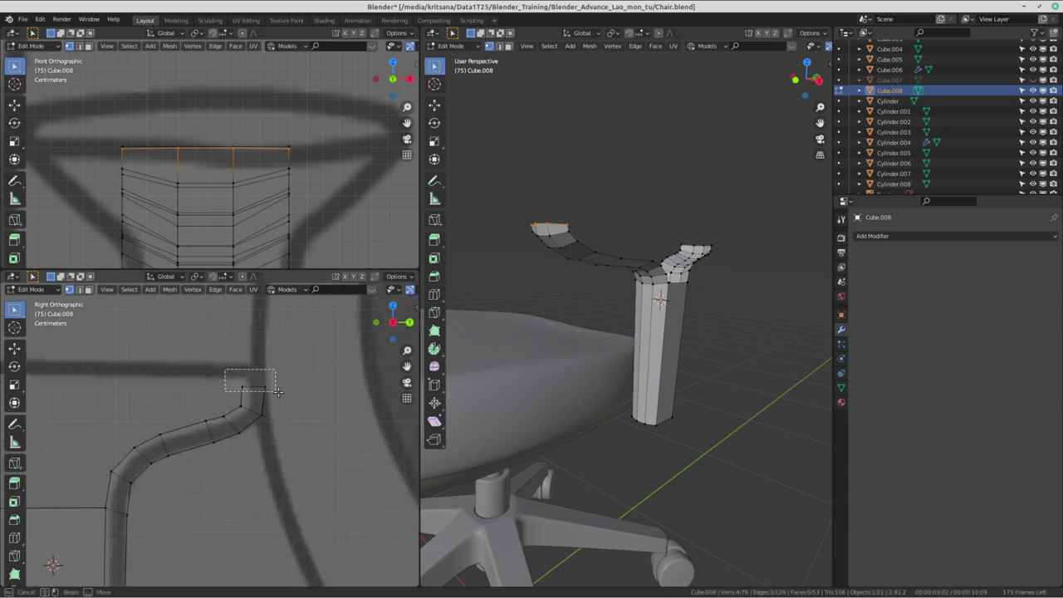
pyautogui.scroll(-2, 274, 382)
pyautogui.scroll(-2, 270, 373)
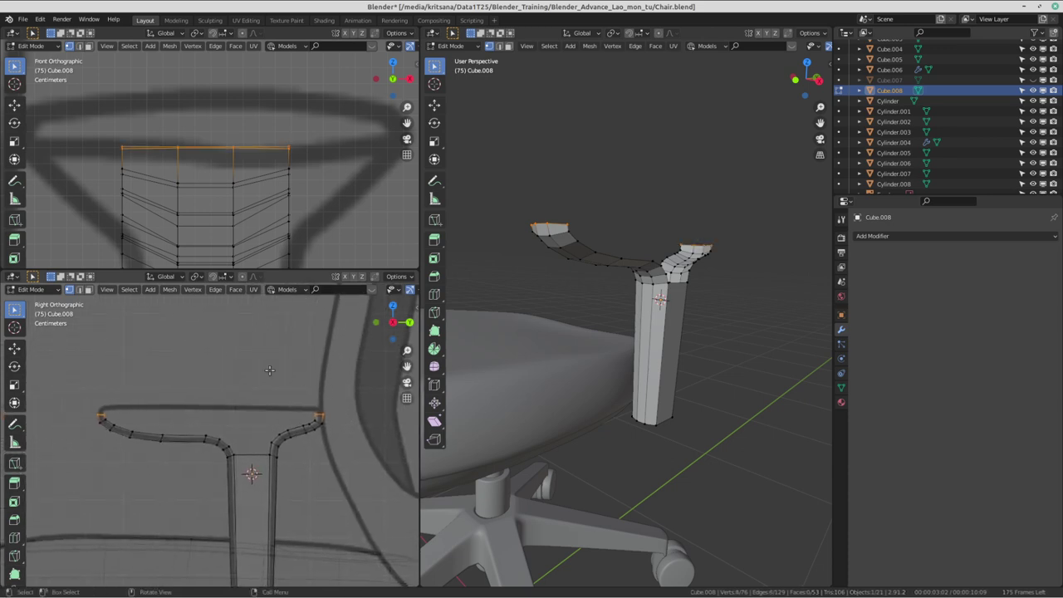
pyautogui.scroll(2, 138, 166)
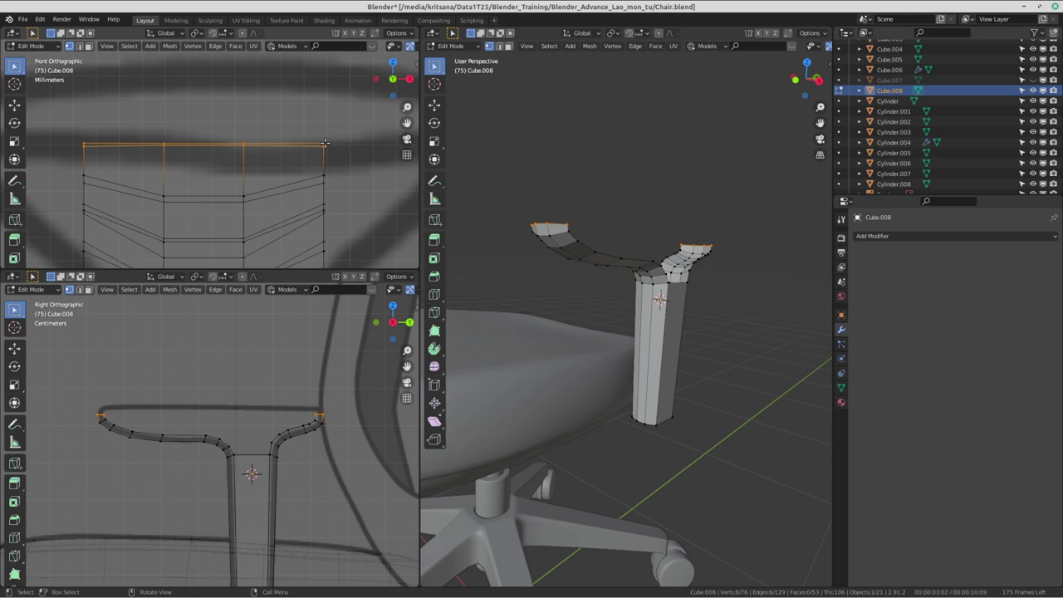
# - Scale the selected end vertices to 0 along Z so both ends sit level
pyautogui.press('s')
pyautogui.press('z')
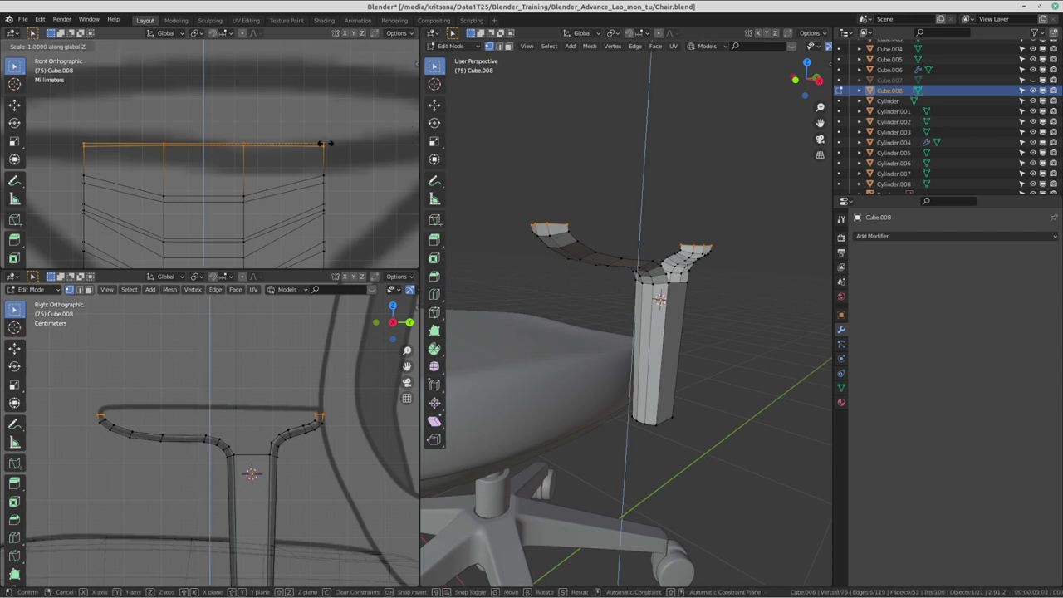
pyautogui.write('0')
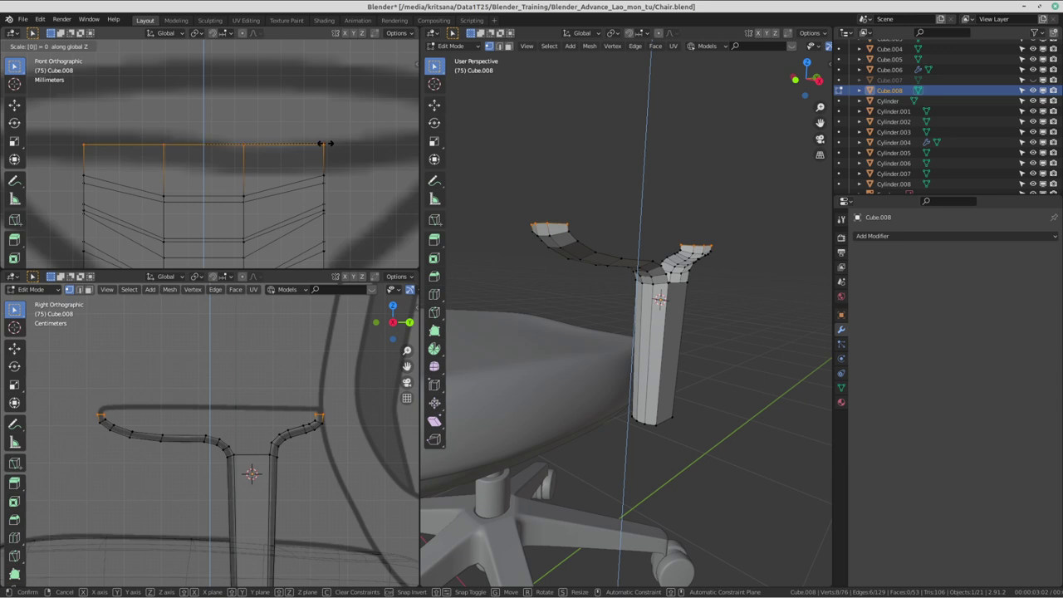
pyautogui.press('Return')
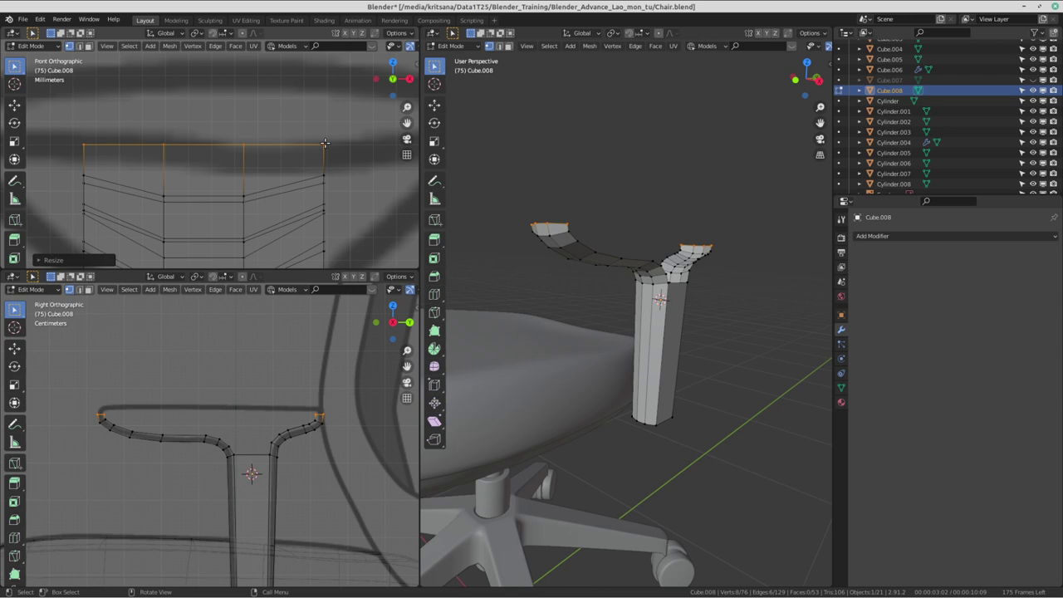
pyautogui.hotkey('ctrl', 'alt', 'Left')
pyautogui.hotkey('ctrl', 'alt', 'Left')
pyautogui.hotkey('ctrl', 'alt', 'Left')
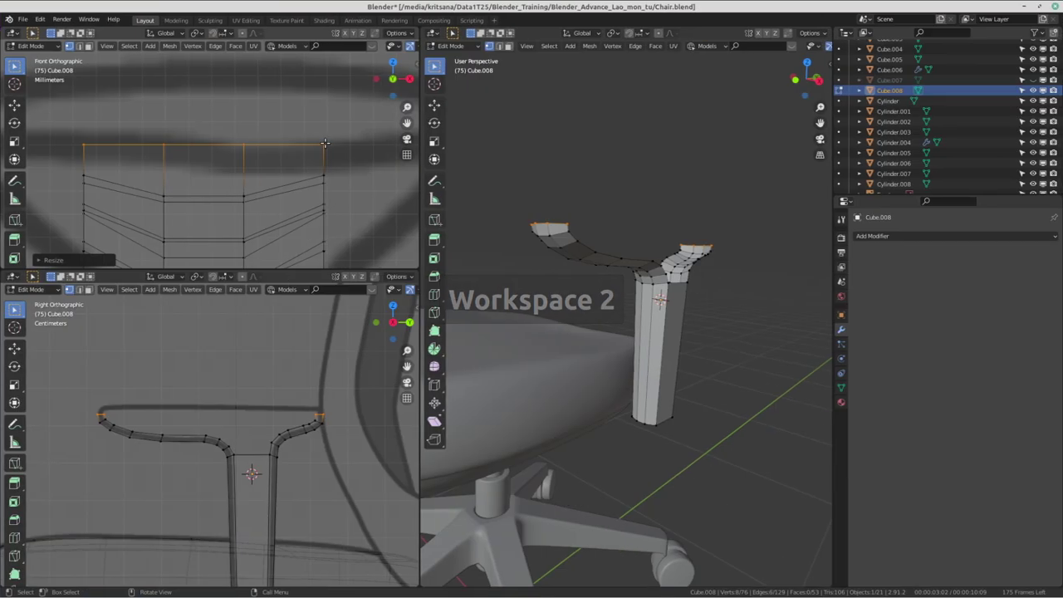
# - Cut a centred edge loop across the upper part of the armrest post
pyautogui.moveTo(638, 250)
pyautogui.mouseDown(button='middle')
pyautogui.moveTo(644, 341)
pyautogui.moveTo(581, 365)
pyautogui.moveTo(624, 334)
pyautogui.mouseUp(button='middle')
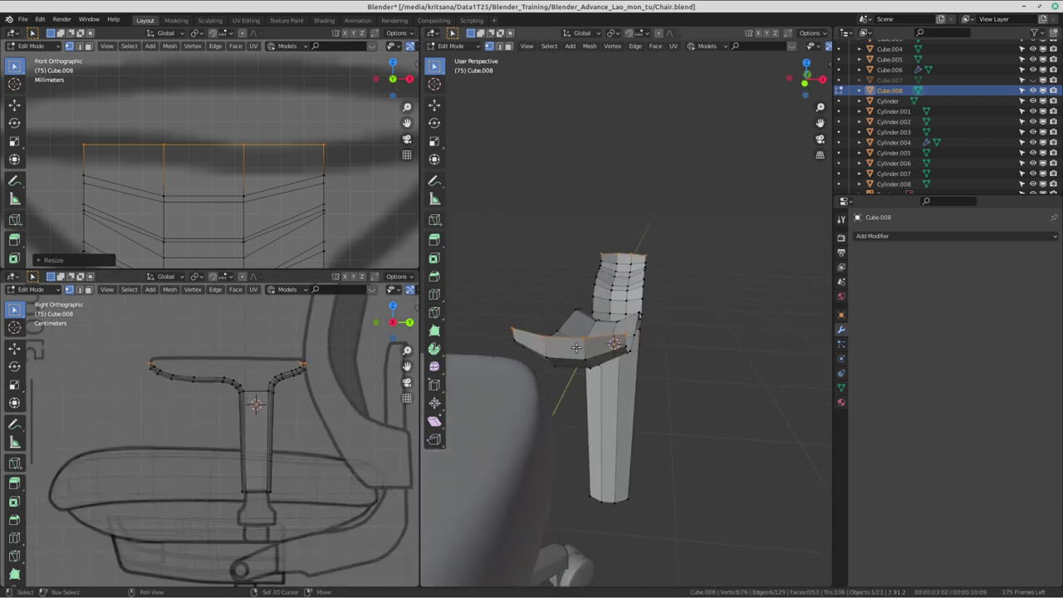
pyautogui.scroll(1, 301, 454)
pyautogui.keyDown('shift'); pyautogui.moveTo(301, 454); pyautogui.dragTo(303, 401, button='middle'); pyautogui.keyUp('shift')
pyautogui.moveTo(598, 365)
pyautogui.mouseDown(button='middle')
pyautogui.moveTo(709, 388)
pyautogui.moveTo(674, 382)
pyautogui.mouseUp(button='middle')
pyautogui.scroll(3, 709, 388)
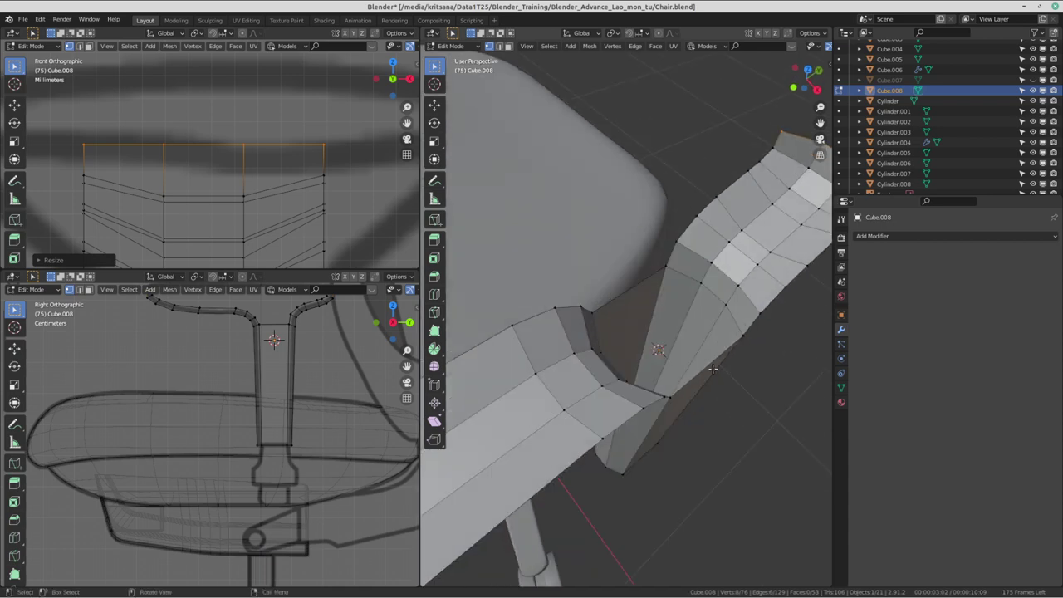
pyautogui.scroll(-3, 668, 254)
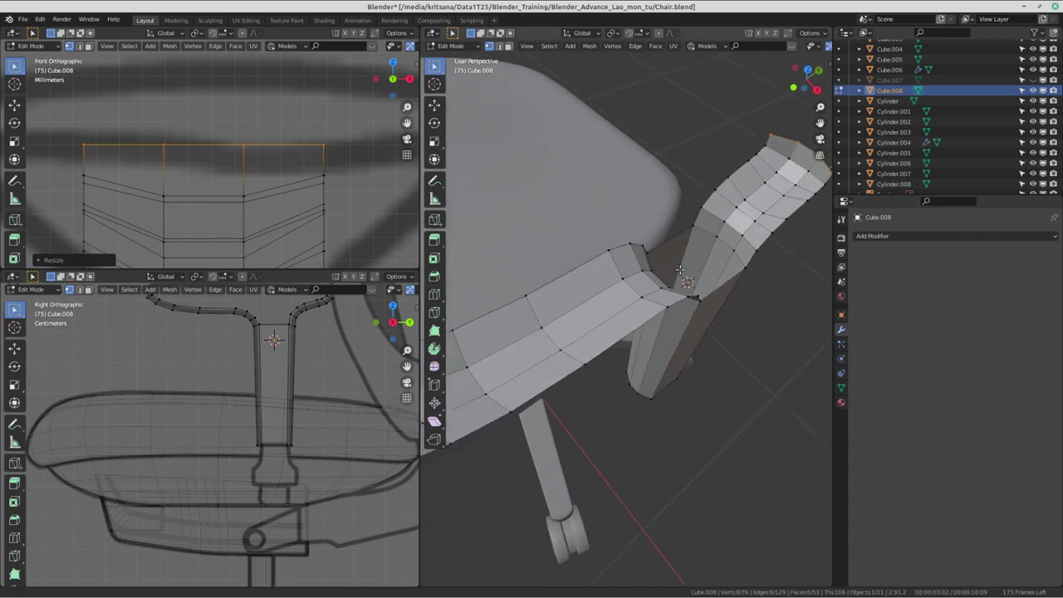
pyautogui.moveTo(668, 254)
pyautogui.mouseDown(button='middle')
pyautogui.moveTo(691, 257)
pyautogui.moveTo(673, 314)
pyautogui.mouseUp(button='middle')
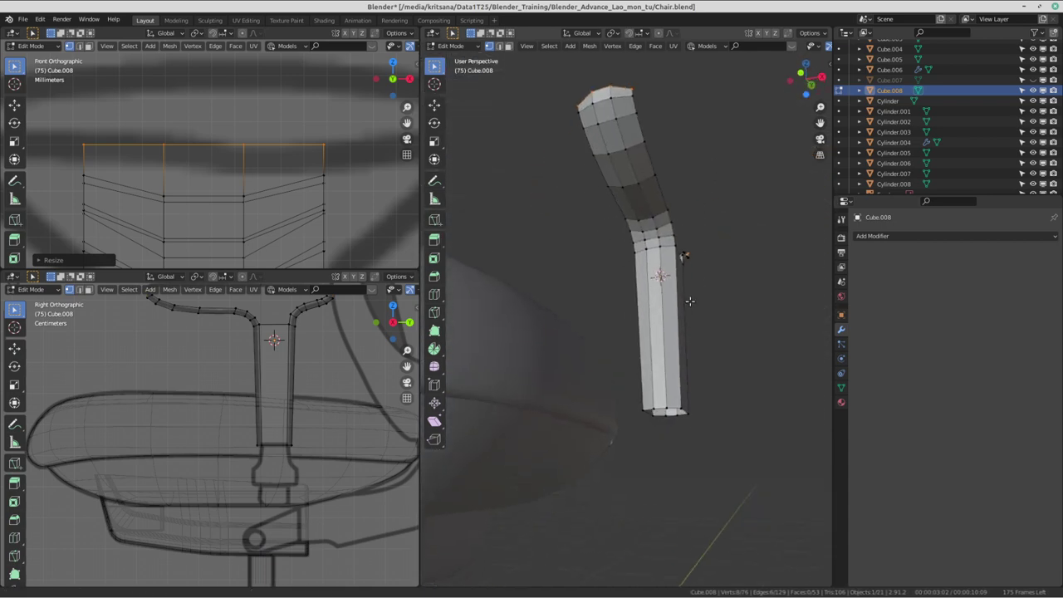
pyautogui.moveTo(634, 241); pyautogui.dragTo(646, 240, button='middle')
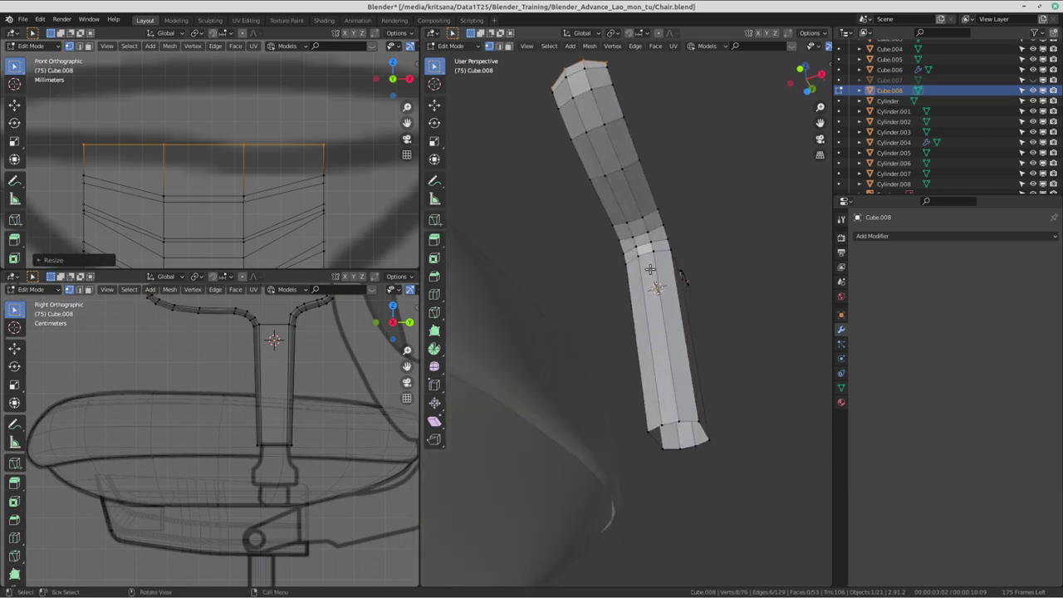
pyautogui.hotkey('ctrl', 'r')
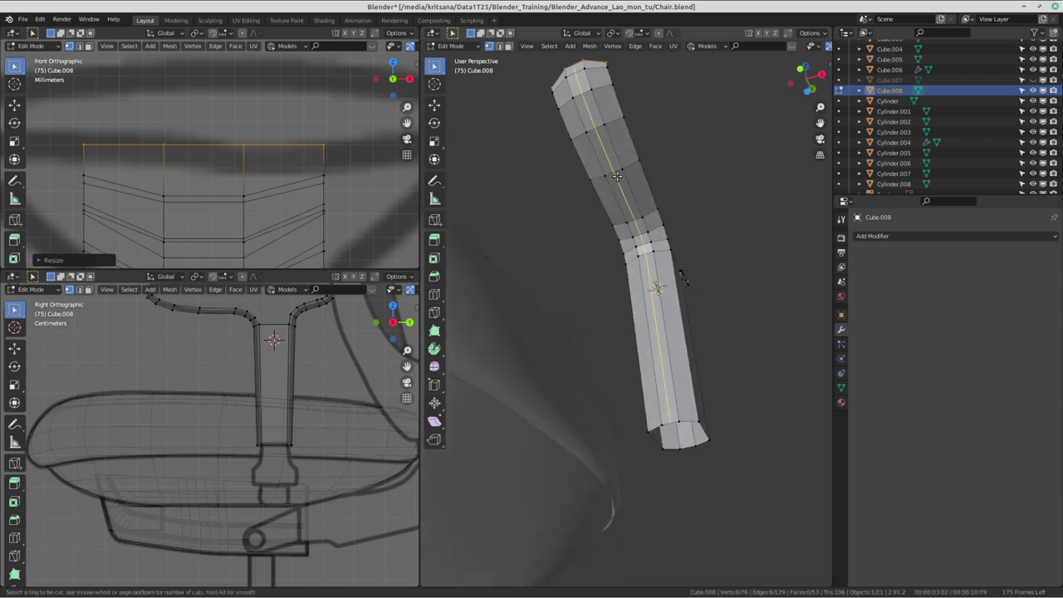
pyautogui.click(617, 175)
pyautogui.rightClick(609, 167)
# - Add a second centred edge loop near the top of the post
pyautogui.moveTo(590, 175)
pyautogui.mouseDown(button='middle')
pyautogui.moveTo(615, 191)
pyautogui.moveTo(633, 309)
pyautogui.moveTo(683, 296)
pyautogui.moveTo(592, 300)
pyautogui.moveTo(655, 360)
pyautogui.moveTo(631, 352)
pyautogui.moveTo(644, 354)
pyautogui.mouseUp(button='middle')
pyautogui.scroll(3, 614, 191)
pyautogui.hotkey('ctrl', 'r')
pyautogui.click(636, 199)
pyautogui.rightClick(636, 199)
# - Select and frame the top armrest bar's loop in wireframe, then move to the Discord workspace
pyautogui.scroll(2, 632, 309)
pyautogui.scroll(3, 695, 290)
pyautogui.keyDown('alt'); pyautogui.click(696, 290); pyautogui.keyUp('alt')
pyautogui.scroll(-3, 676, 297)
pyautogui.hotkey('shift', 'z')
pyautogui.press('KP_Decimal')
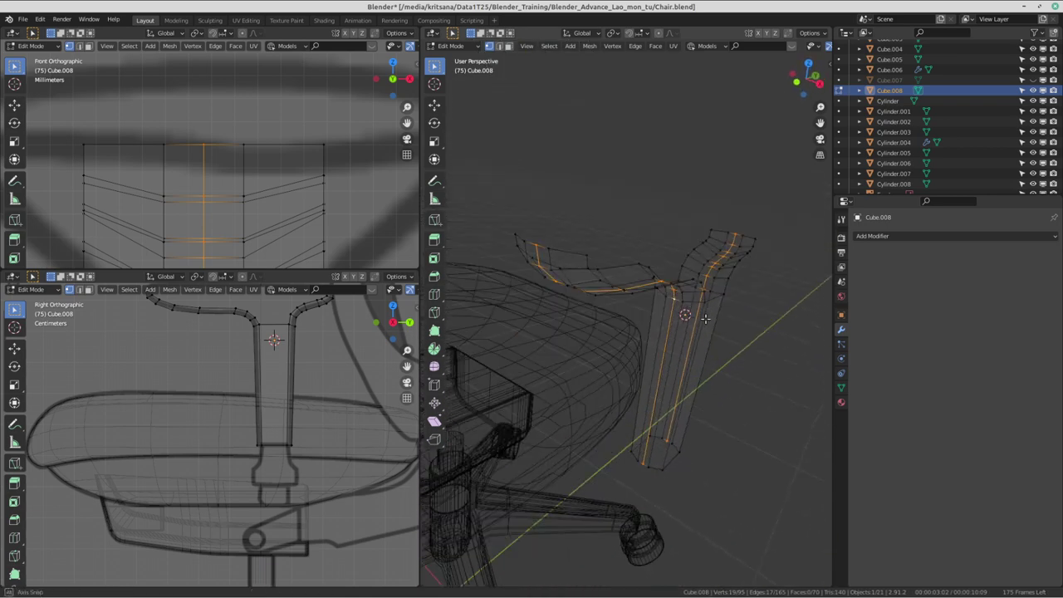
pyautogui.moveTo(490, 295); pyautogui.dragTo(642, 299, button='middle')
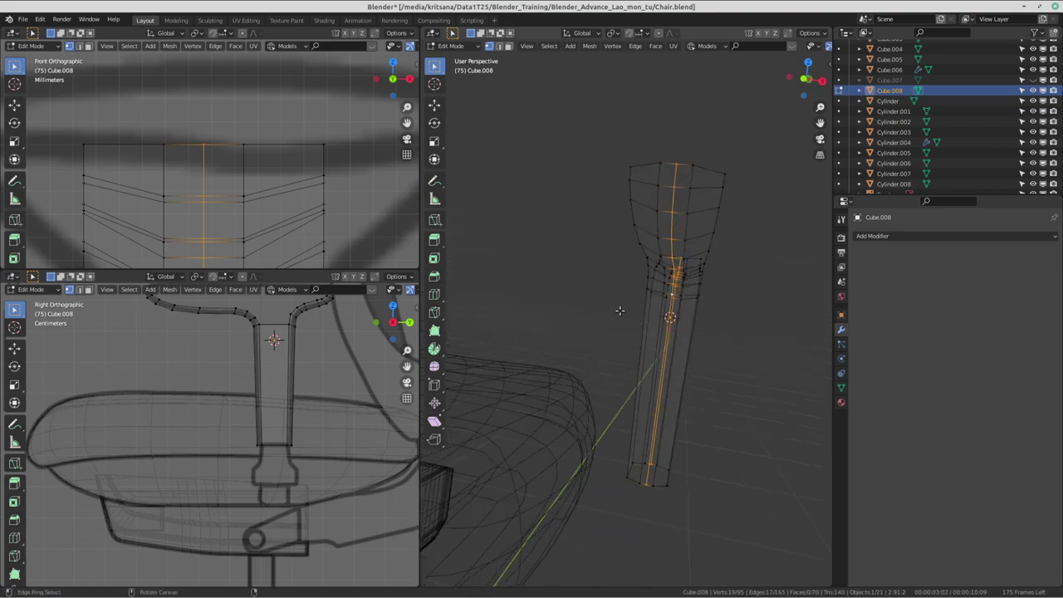
pyautogui.hotkey('ctrl', 'alt', 'Right')
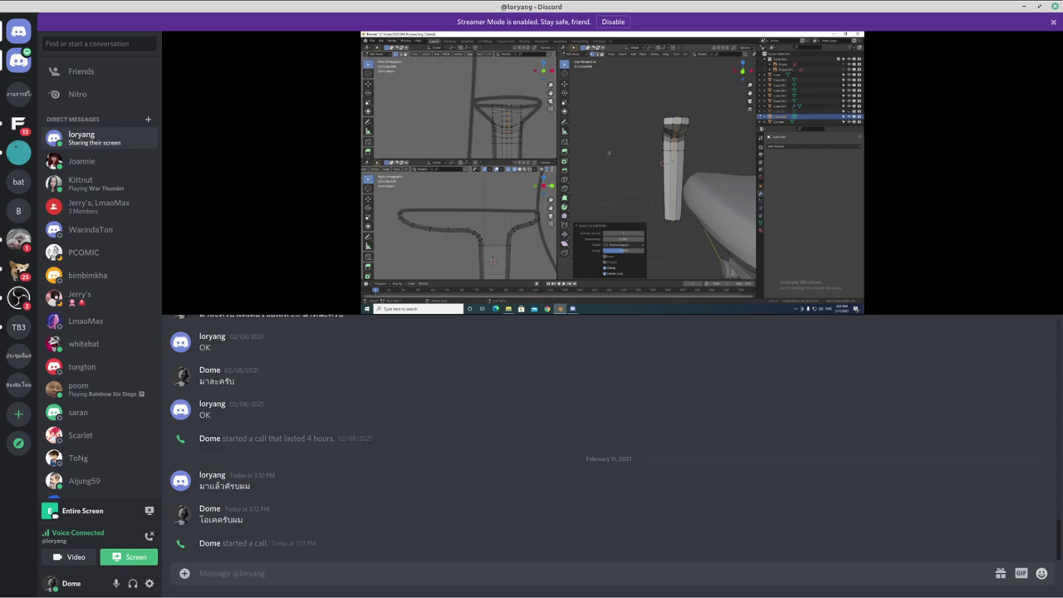
# - Return to Blender, orbit around the post's bent top, and restore solid shading
pyautogui.hotkey('ctrl', 'alt', 'Right')
pyautogui.moveTo(735, 300)
pyautogui.mouseDown(button='middle')
pyautogui.moveTo(639, 259)
pyautogui.moveTo(688, 308)
pyautogui.moveTo(642, 268)
pyautogui.moveTo(605, 309)
pyautogui.moveTo(545, 273)
pyautogui.moveTo(699, 332)
pyautogui.moveTo(589, 340)
pyautogui.moveTo(624, 333)
pyautogui.moveTo(619, 362)
pyautogui.moveTo(598, 349)
pyautogui.moveTo(581, 357)
pyautogui.mouseUp(button='middle')
pyautogui.hotkey('shift', 'z')
# - Centre the post in the front view and box-select its left-half vertices
pyautogui.scroll(-3, 212, 423)
pyautogui.scroll(-3, 265, 163)
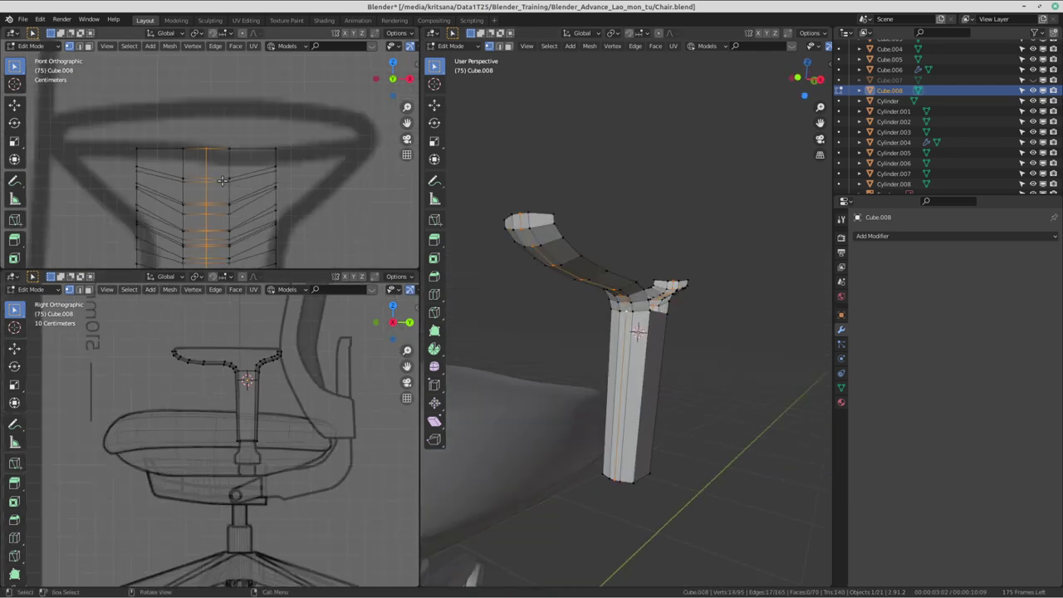
pyautogui.scroll(-2, 265, 164)
pyautogui.scroll(-2, 265, 163)
pyautogui.scroll(-2, 265, 164)
pyautogui.scroll(2, 265, 163)
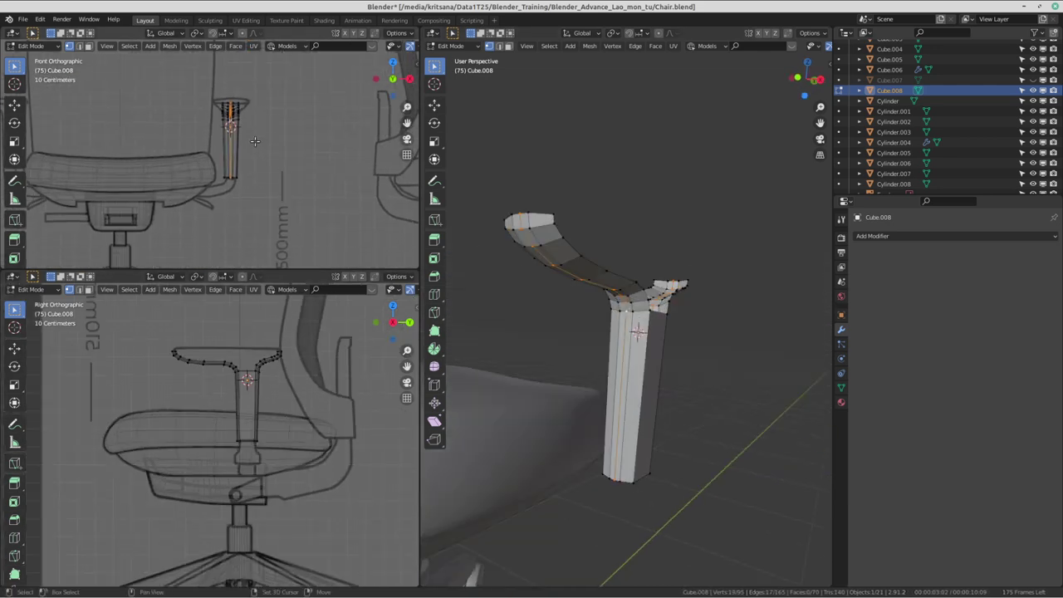
pyautogui.moveTo(276, 273); pyautogui.dragTo(276, 400)
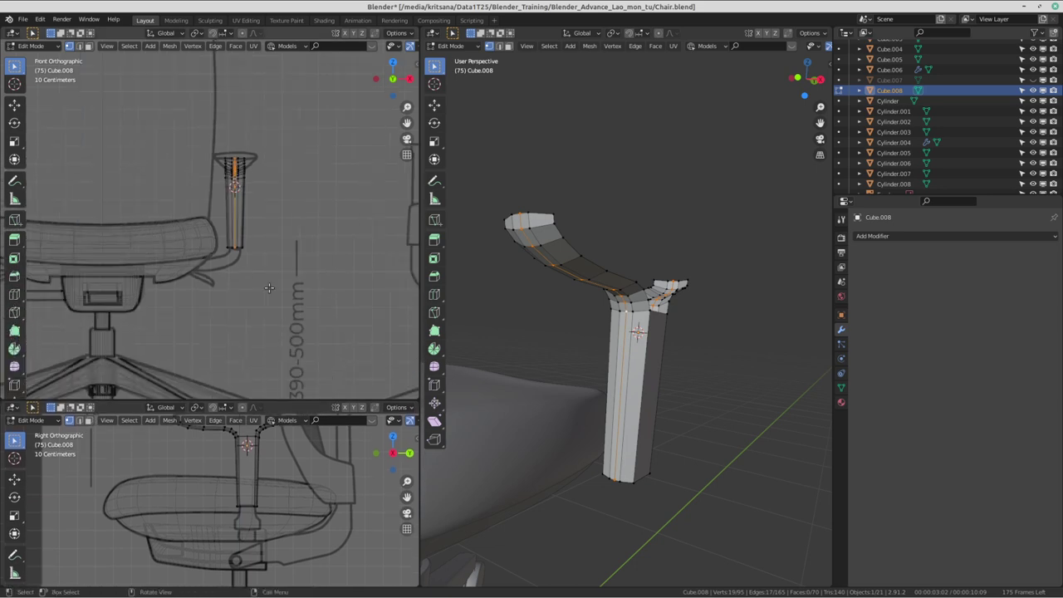
pyautogui.scroll(2, 290, 219)
pyautogui.scroll(1, 289, 219)
pyautogui.scroll(1, 290, 218)
pyautogui.scroll(-2, 290, 219)
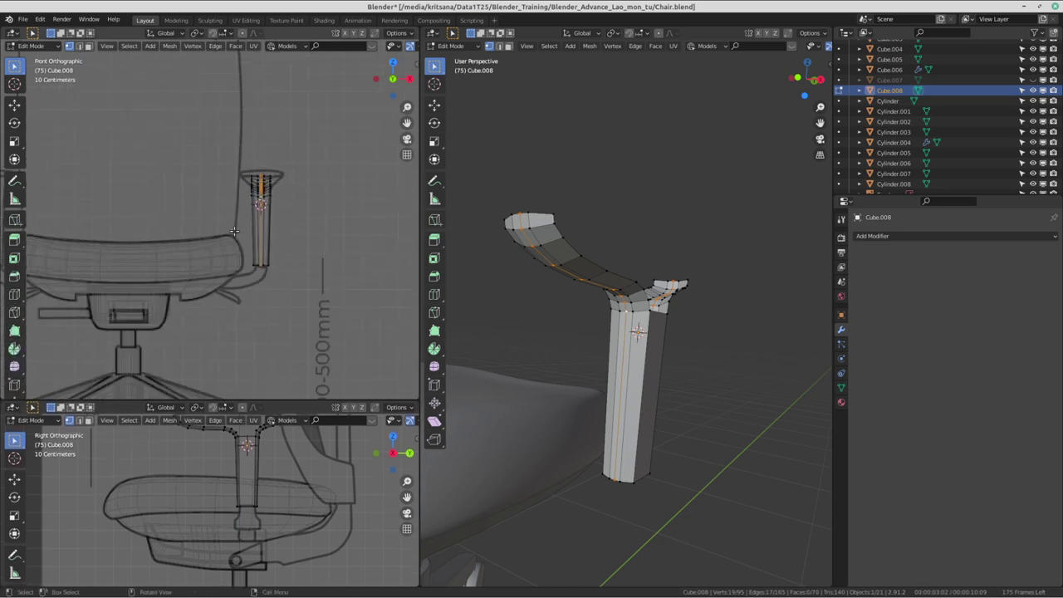
pyautogui.scroll(3, 218, 245)
pyautogui.scroll(1, 219, 244)
pyautogui.scroll(-1, 217, 132)
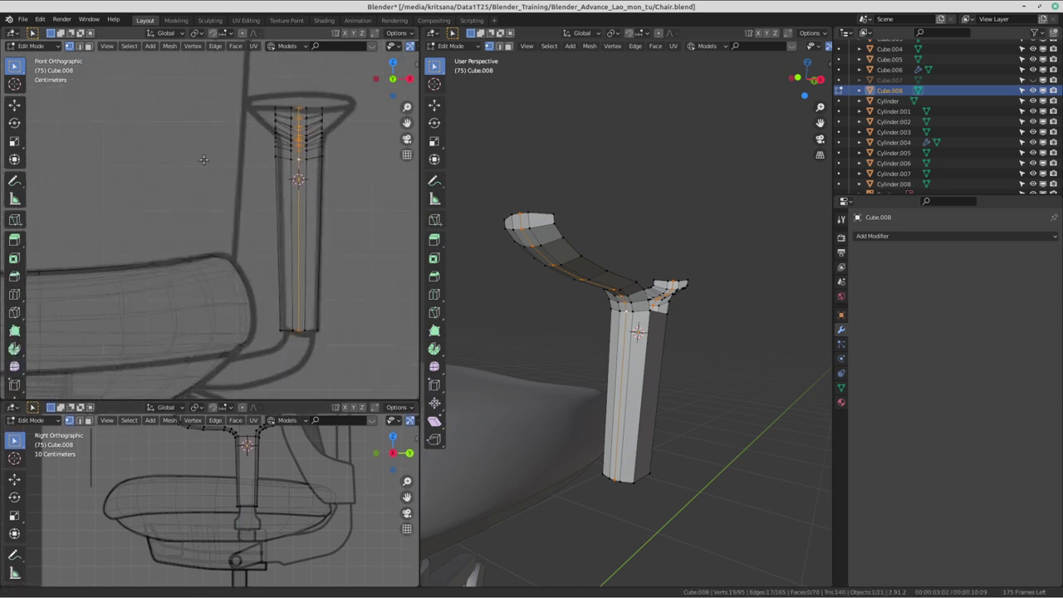
pyautogui.scroll(1, 229, 166)
pyautogui.click(244, 85)
pyautogui.moveTo(211, 72); pyautogui.dragTo(278, 353)
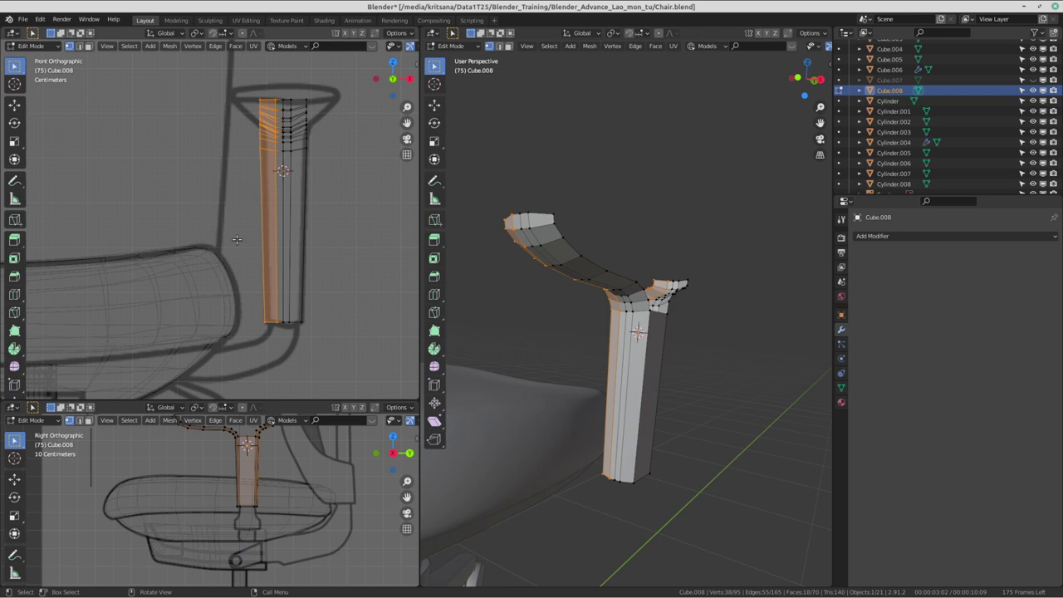
# - Delete the selected vertices, check the halved post, and switch to the Discord call
pyautogui.press('x')
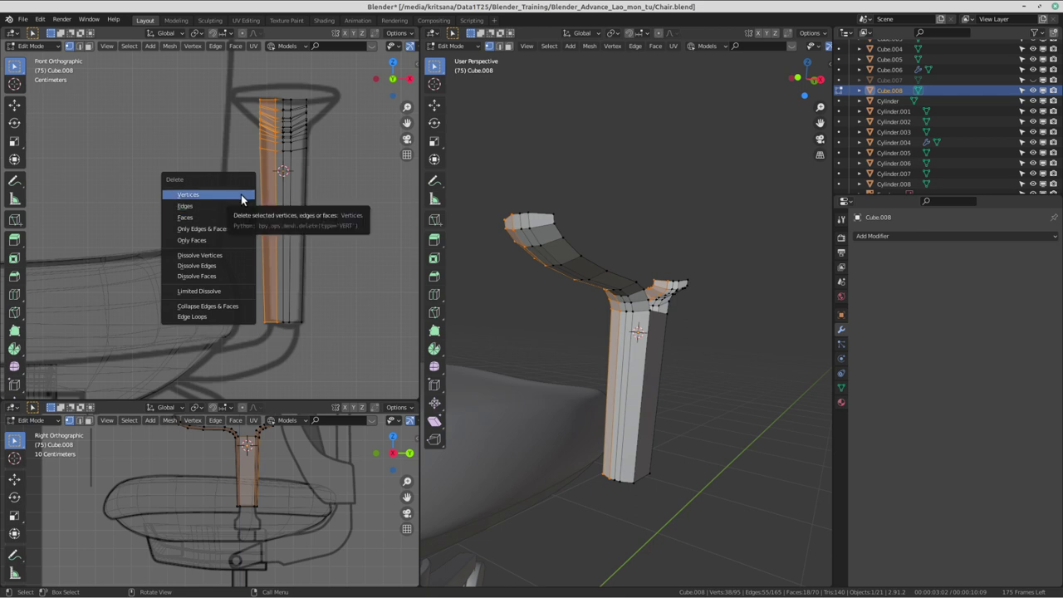
pyautogui.click(241, 195)
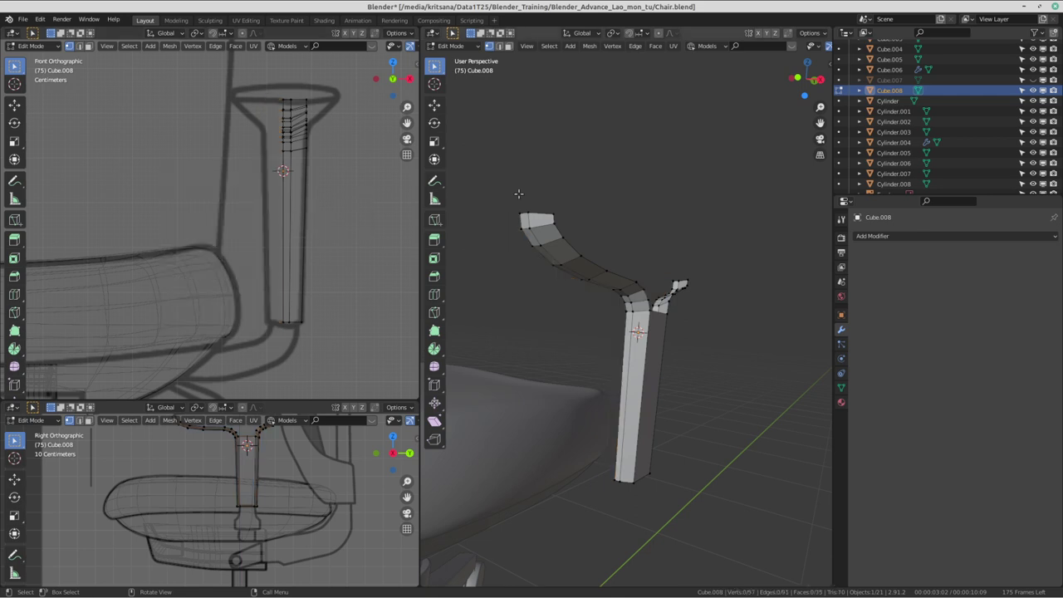
pyautogui.moveTo(578, 288); pyautogui.dragTo(579, 288, button='middle')
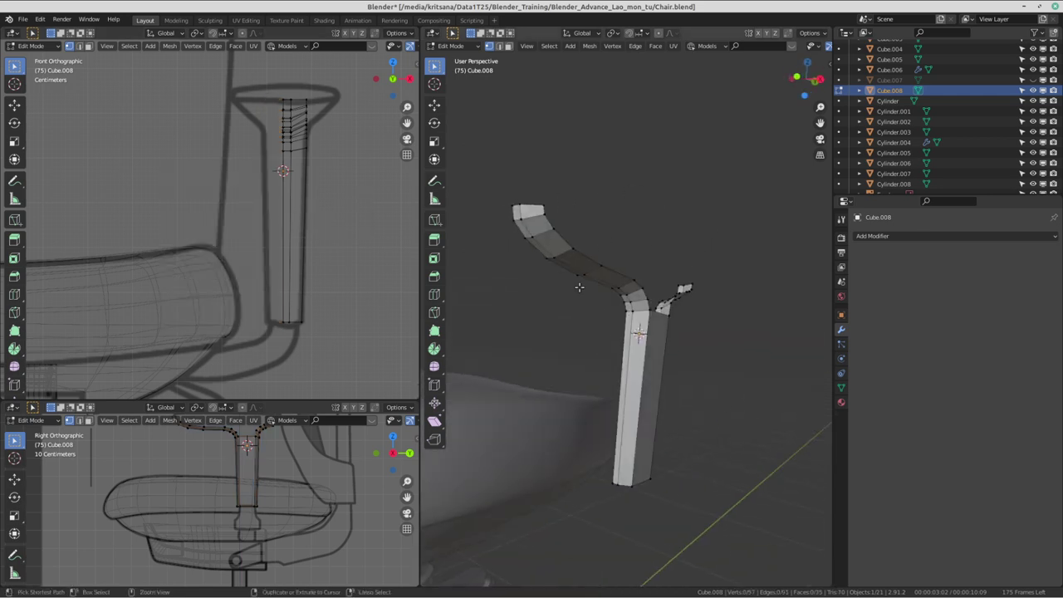
pyautogui.hotkey('ctrl', 'alt', 'Left')
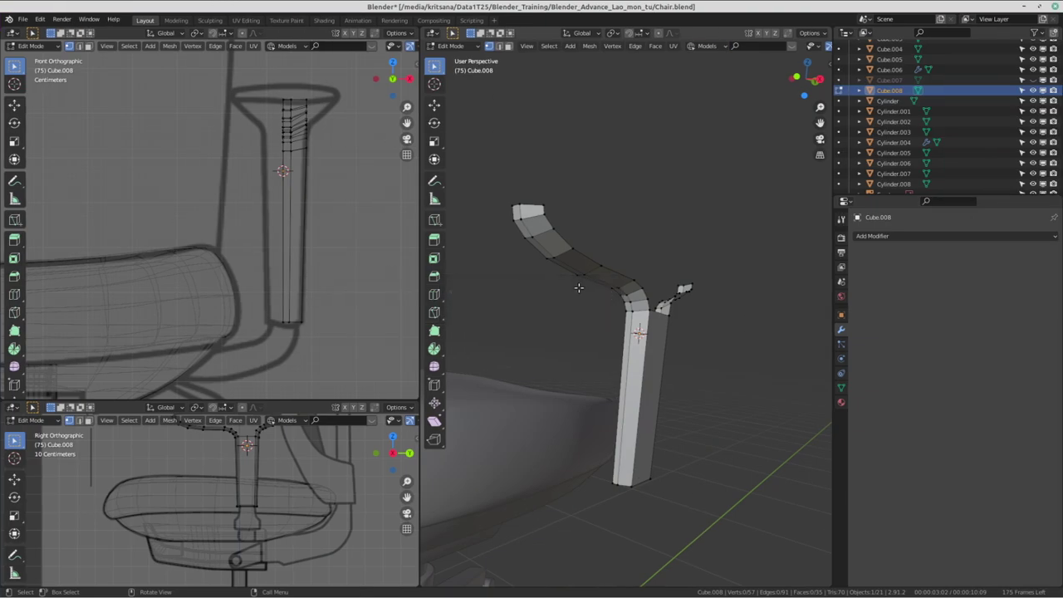
# - Orbit the 3D view around the halved chair post
pyautogui.moveTo(715, 313)
pyautogui.mouseDown(button='middle')
pyautogui.moveTo(733, 319)
pyautogui.moveTo(653, 324)
pyautogui.mouseUp(button='middle')
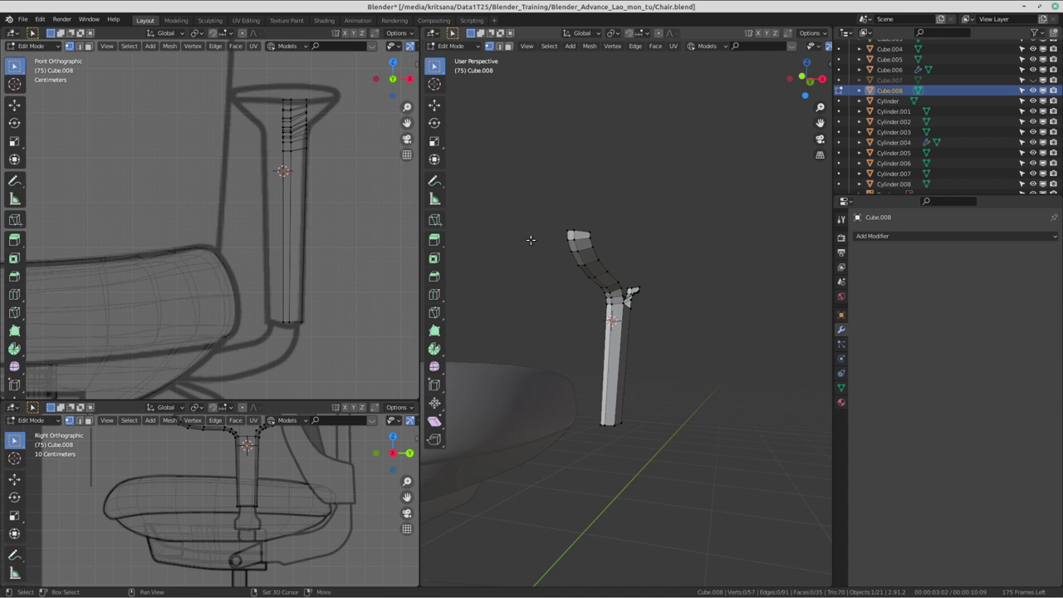
# - Switch Cube.008 to Object Mode and add a Mirror modifier
pyautogui.moveTo(526, 240)
pyautogui.mouseDown(button='middle')
pyautogui.moveTo(651, 275)
pyautogui.moveTo(628, 251)
pyautogui.mouseUp(button='middle')
pyautogui.hotkey('ctrl', 'Tab')
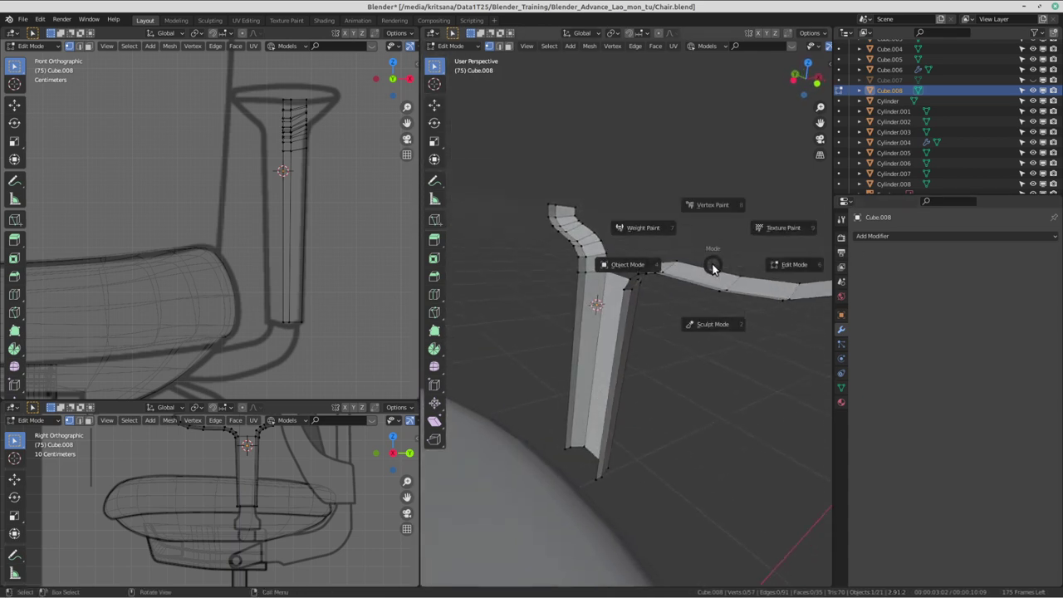
pyautogui.click(643, 270)
pyautogui.moveTo(643, 270)
pyautogui.mouseDown(button='middle')
pyautogui.moveTo(488, 249)
pyautogui.moveTo(680, 310)
pyautogui.mouseUp(button='middle')
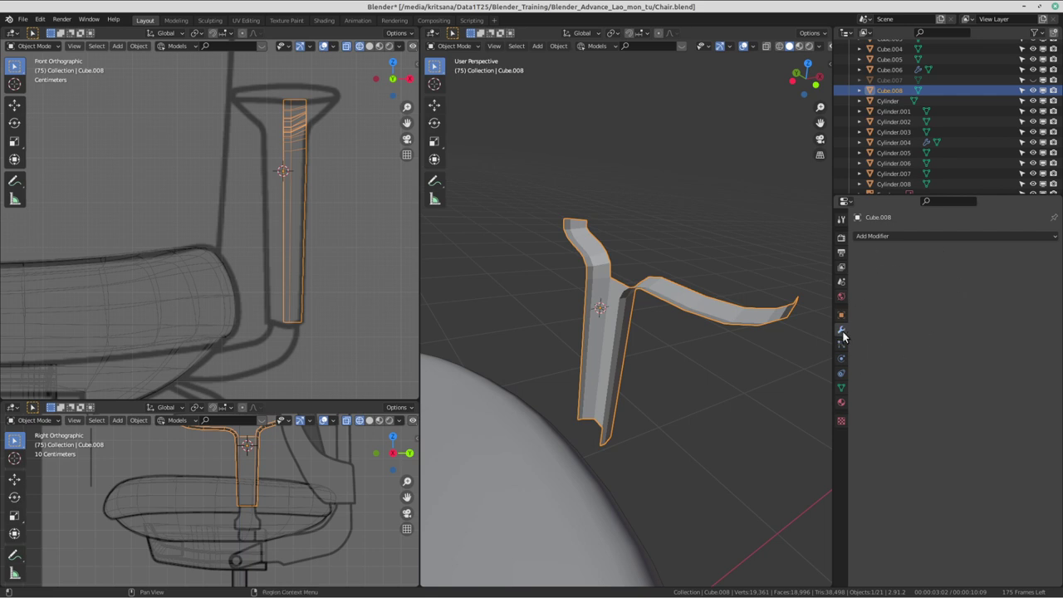
pyautogui.click(903, 235)
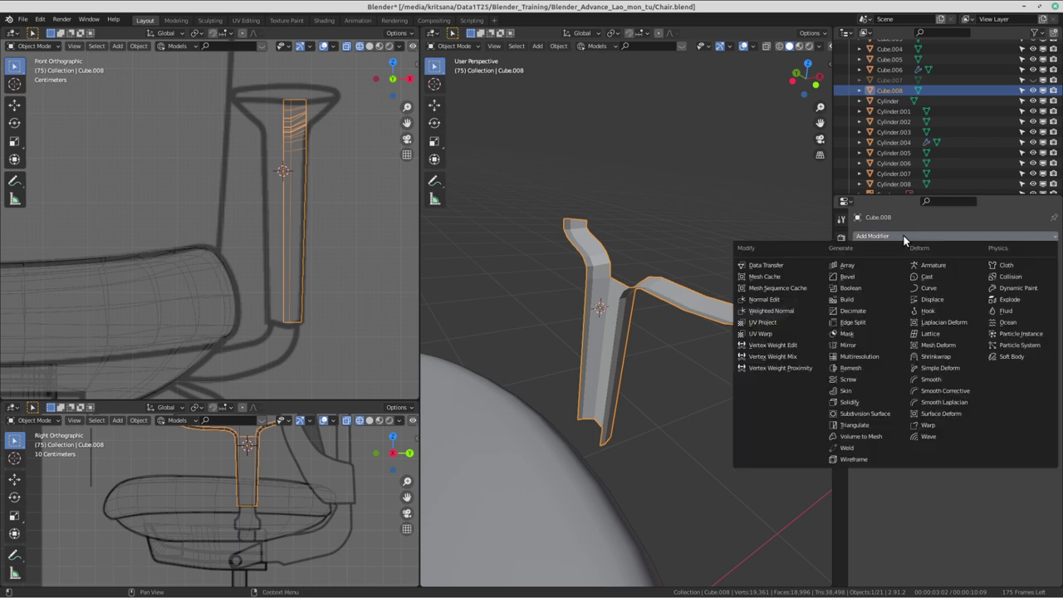
pyautogui.click(870, 345)
# - Inspect the mirrored armrest from below the seat and from the front
pyautogui.moveTo(631, 349)
pyautogui.mouseDown(button='middle')
pyautogui.moveTo(523, 337)
pyautogui.moveTo(552, 240)
pyautogui.moveTo(701, 338)
pyautogui.moveTo(664, 299)
pyautogui.moveTo(578, 305)
pyautogui.moveTo(523, 343)
pyautogui.moveTo(620, 323)
pyautogui.moveTo(627, 371)
pyautogui.mouseUp(button='middle')
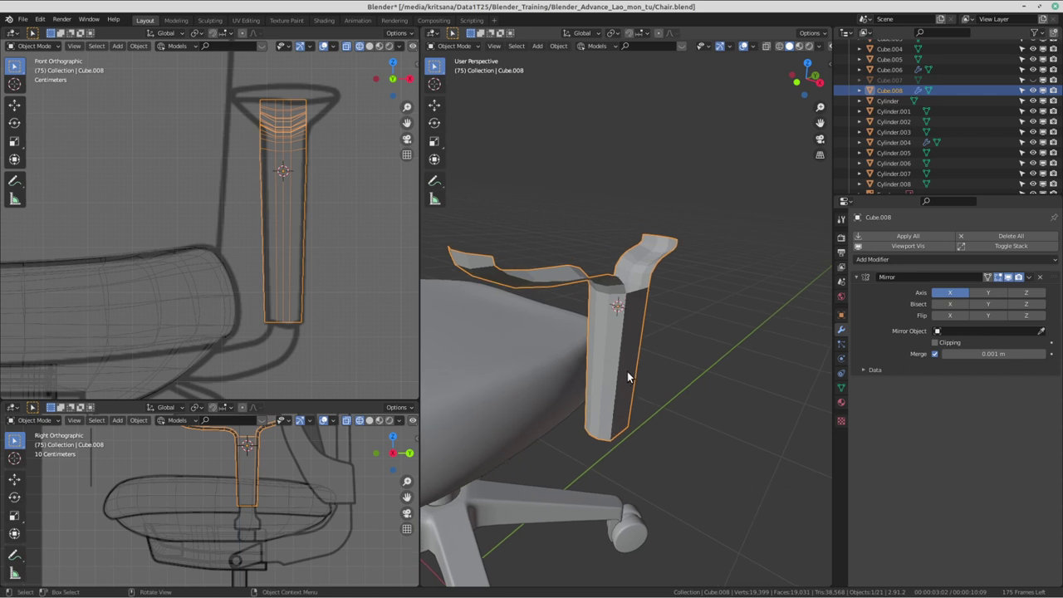
pyautogui.moveTo(630, 370); pyautogui.dragTo(686, 300, button='middle')
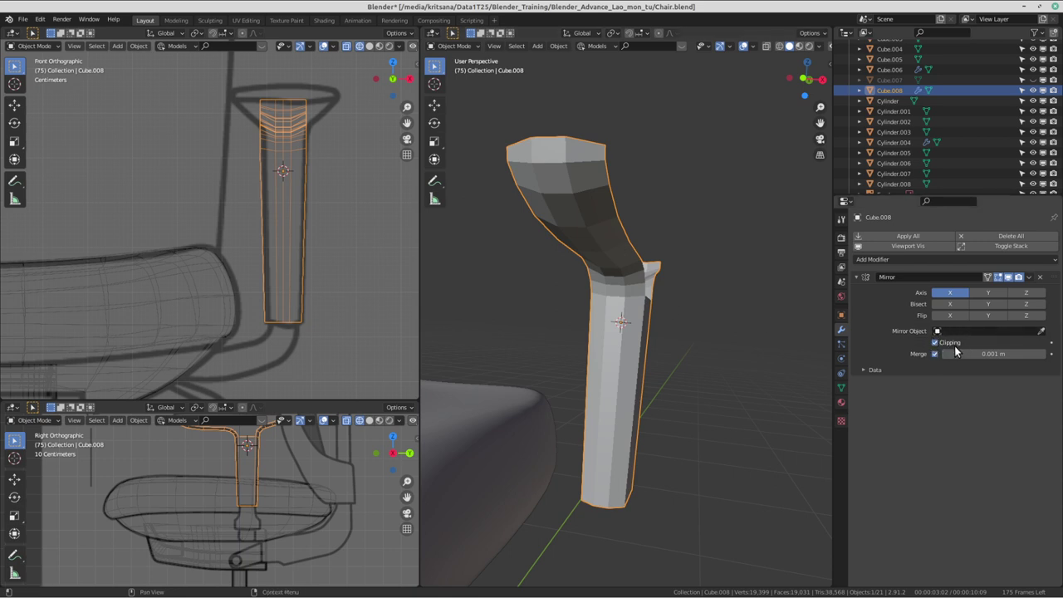
pyautogui.scroll(-6, 611, 363)
pyautogui.moveTo(611, 363)
pyautogui.mouseDown(button='middle')
pyautogui.moveTo(597, 248)
pyautogui.moveTo(648, 147)
pyautogui.moveTo(623, 255)
pyautogui.mouseUp(button='middle')
pyautogui.scroll(-3, 684, 263)
pyautogui.scroll(-2, 664, 315)
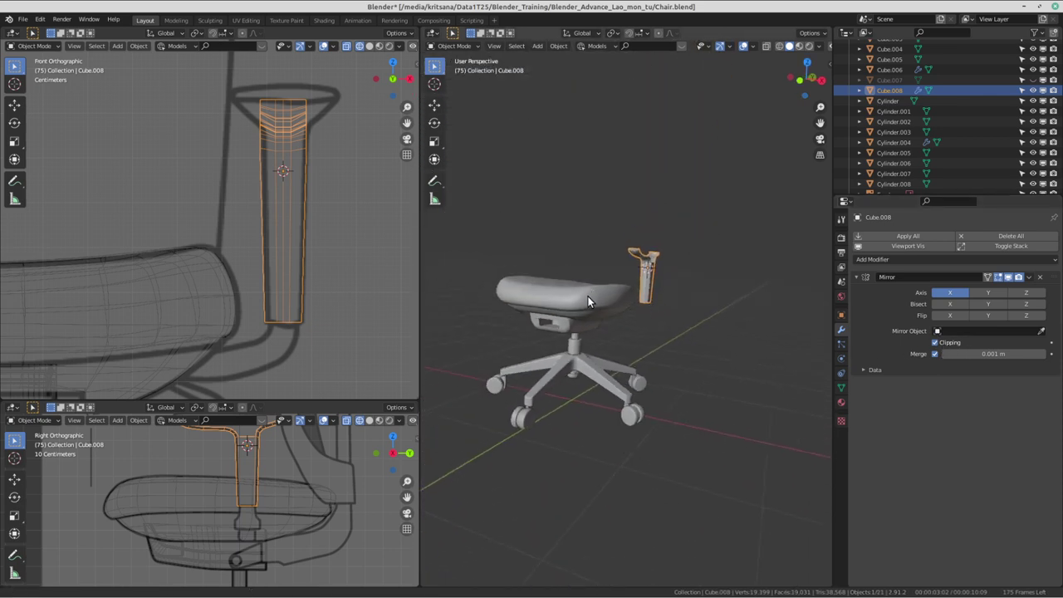
pyautogui.scroll(6, 611, 362)
pyautogui.moveTo(611, 363)
pyautogui.mouseDown(button='middle')
pyautogui.moveTo(579, 302)
pyautogui.moveTo(549, 363)
pyautogui.moveTo(617, 322)
pyautogui.mouseUp(button='middle')
pyautogui.scroll(-4, 549, 362)
pyautogui.scroll(5, 592, 346)
# - Put Cube.008 back into Edit Mode
pyautogui.hotkey('ctrl', 'Tab')
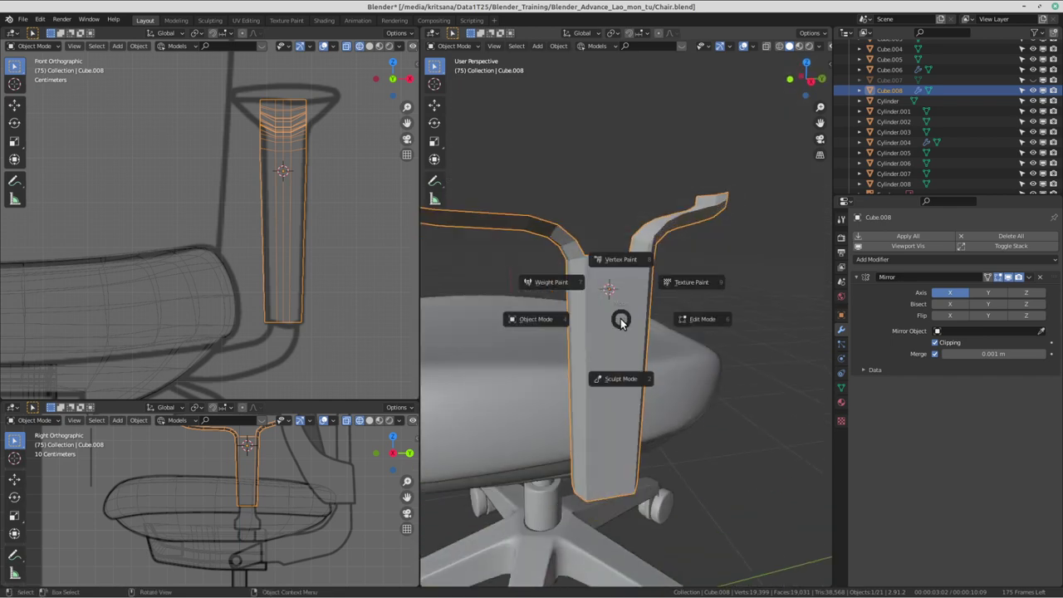
pyautogui.click(692, 322)
pyautogui.moveTo(573, 313); pyautogui.dragTo(598, 314, button='middle')
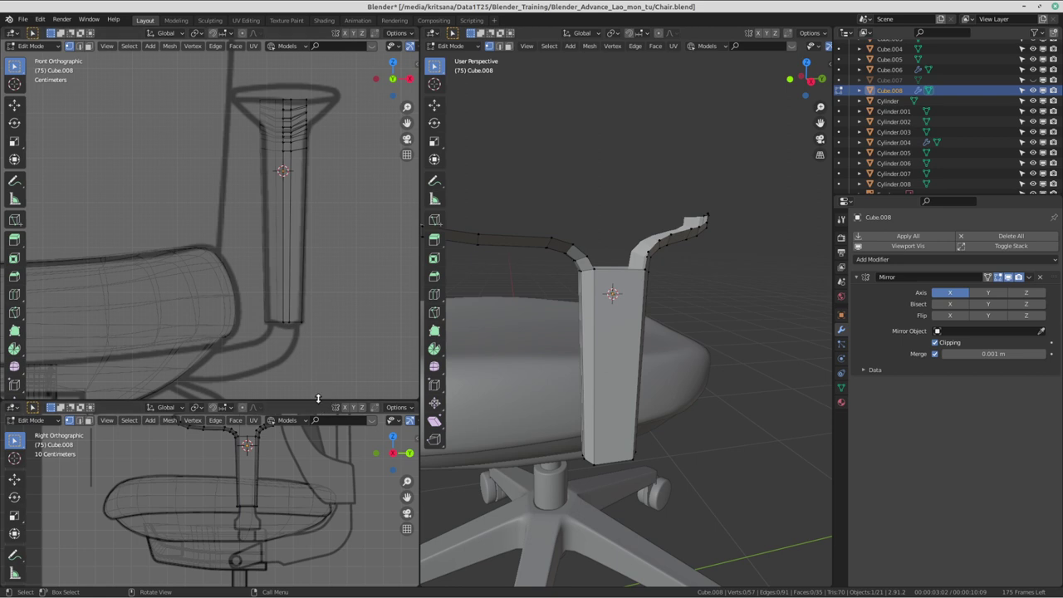
# - Enlarge and rebalance the front and side reference views around the armrest
pyautogui.moveTo(332, 399); pyautogui.dragTo(363, 164)
pyautogui.scroll(4, 262, 294)
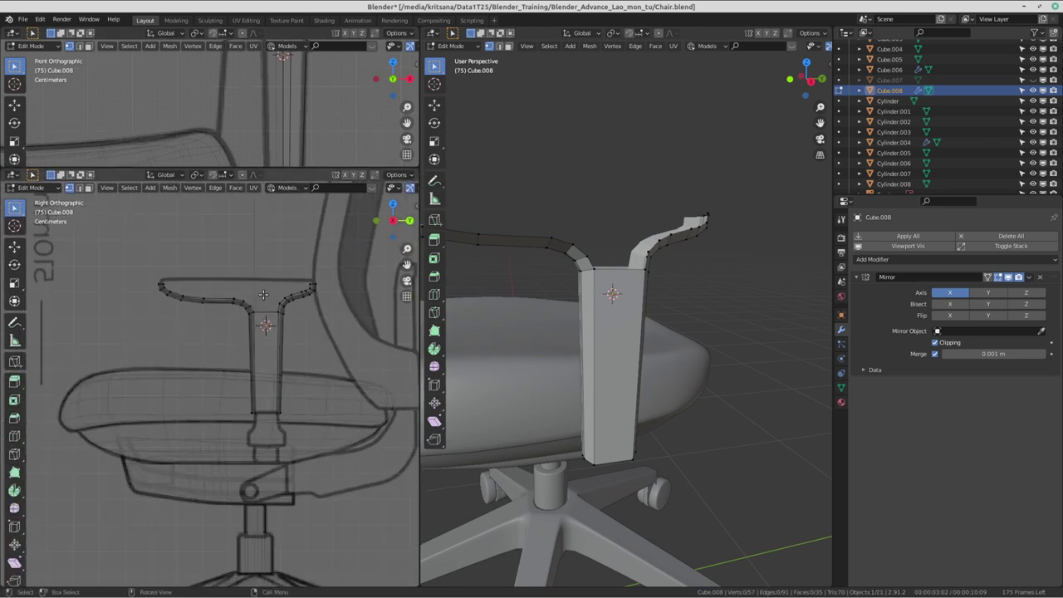
pyautogui.moveTo(275, 165); pyautogui.dragTo(283, 307)
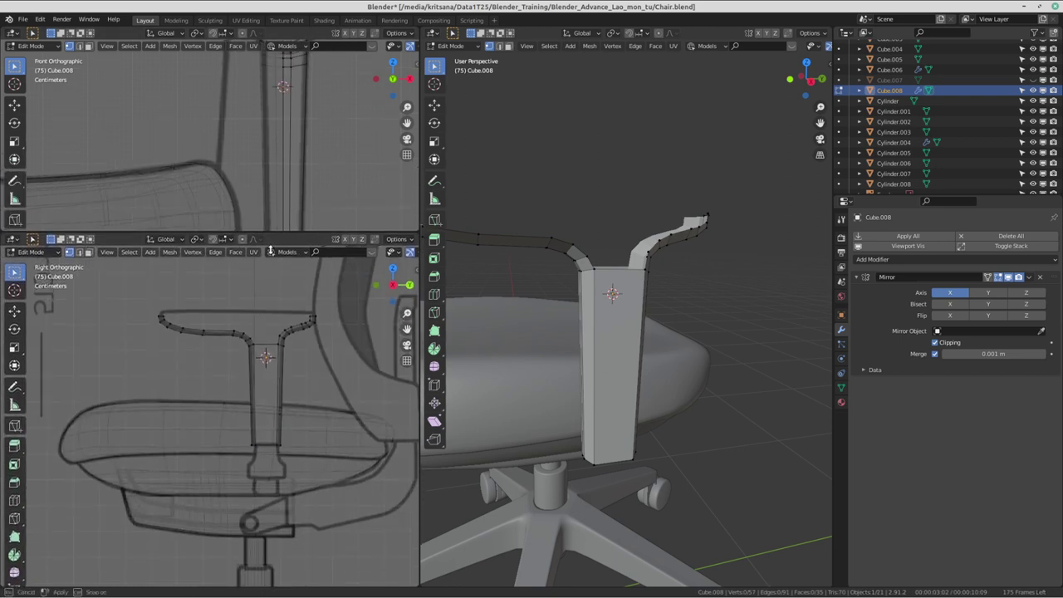
pyautogui.scroll(2, 302, 453)
pyautogui.keyDown('shift'); pyautogui.moveTo(302, 452); pyautogui.dragTo(277, 458, button='middle'); pyautogui.keyUp('shift')
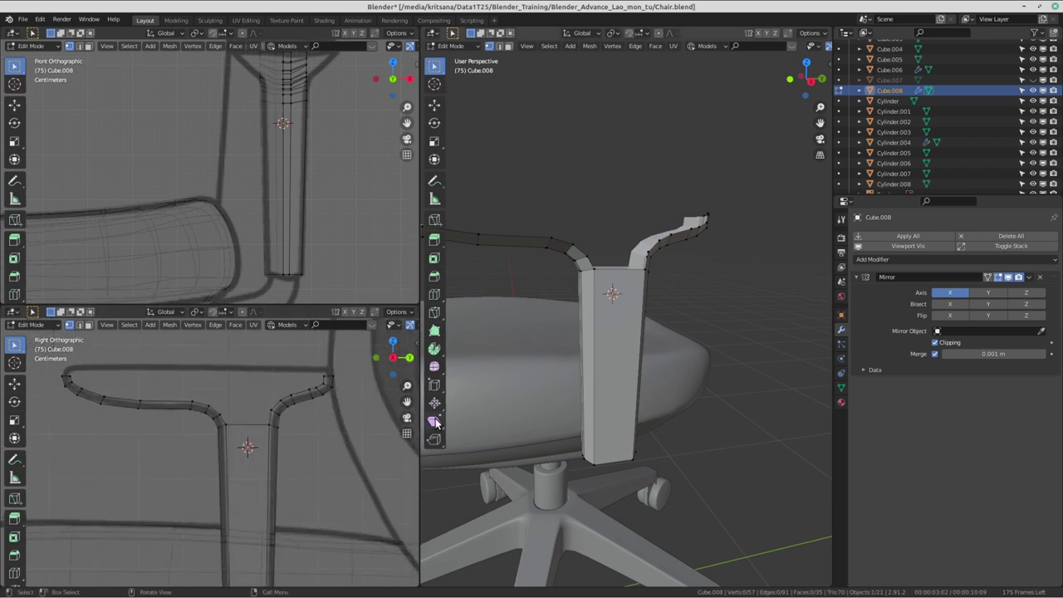
pyautogui.moveTo(421, 420); pyautogui.dragTo(459, 398)
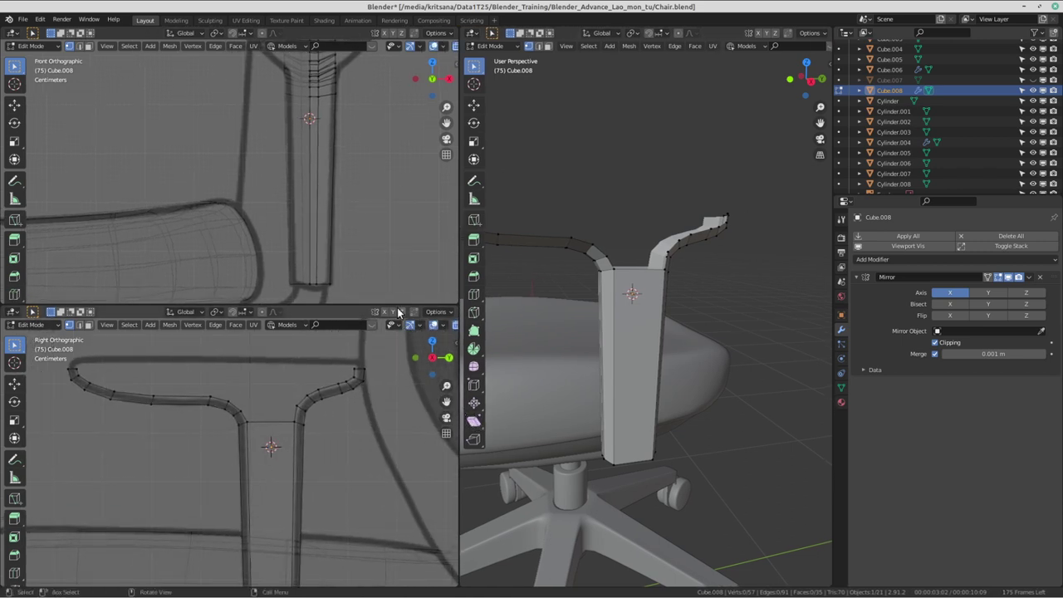
pyautogui.moveTo(399, 303); pyautogui.dragTo(399, 238)
pyautogui.scroll(-2, 303, 382)
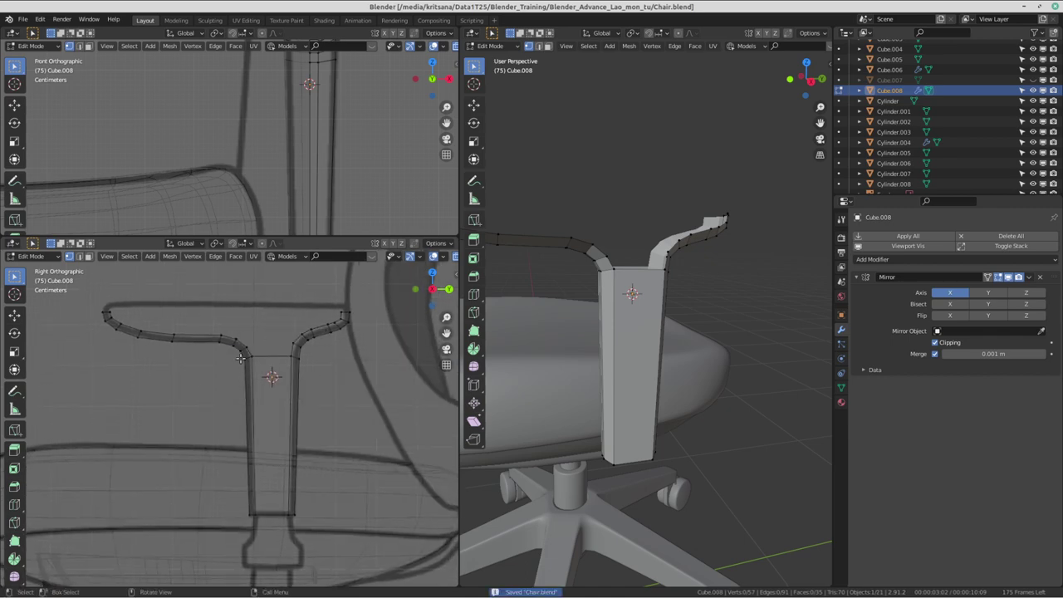
# - Save Chair.blend
pyautogui.hotkey('ctrl', 's')
pyautogui.scroll(3, 320, 349)
pyautogui.scroll(-2, 320, 349)
pyautogui.scroll(-1, 300, 375)
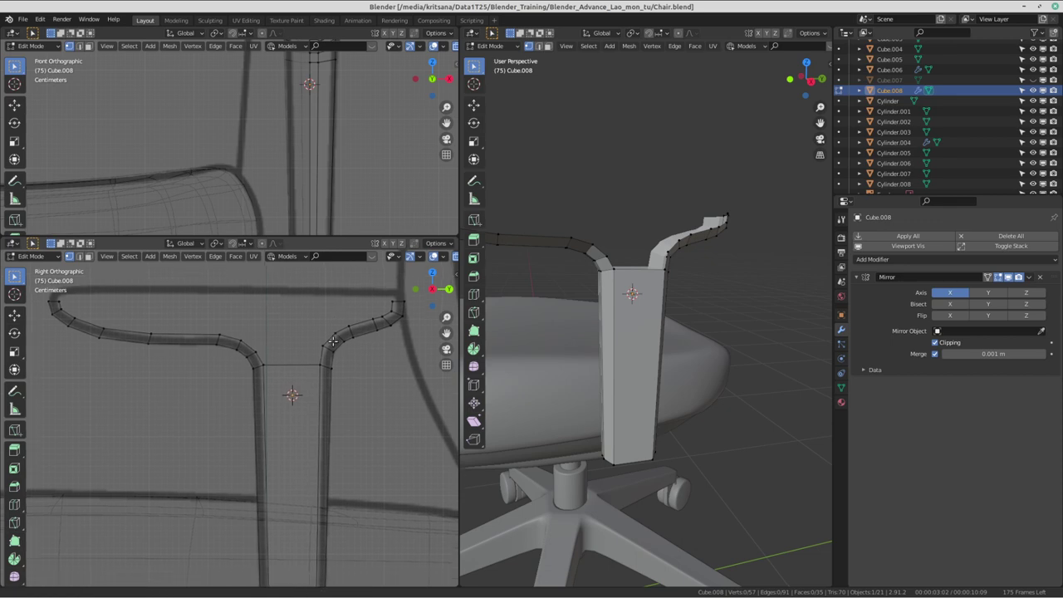
# - Try extruding the armrest's seat-side edge loop upward, then cancel and undo it
pyautogui.keyDown('shift'); pyautogui.scroll(-2, 321, 349); pyautogui.keyUp('shift')
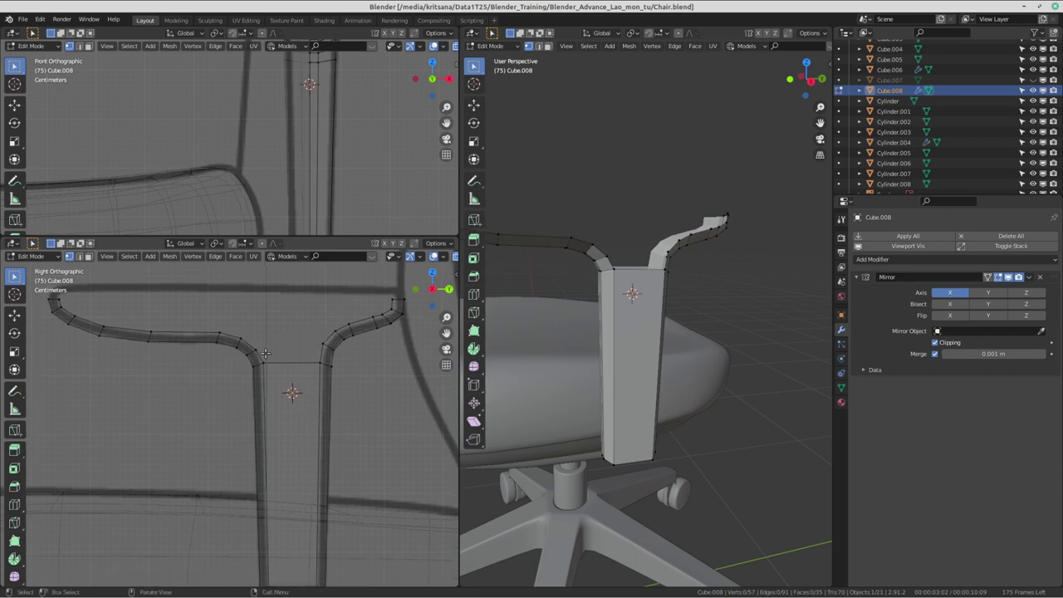
pyautogui.moveTo(712, 274)
pyautogui.mouseDown(button='middle')
pyautogui.moveTo(657, 277)
pyautogui.moveTo(729, 301)
pyautogui.mouseUp(button='middle')
pyautogui.click(657, 276)
pyautogui.keyDown('alt'); pyautogui.click(657, 276); pyautogui.keyUp('alt')
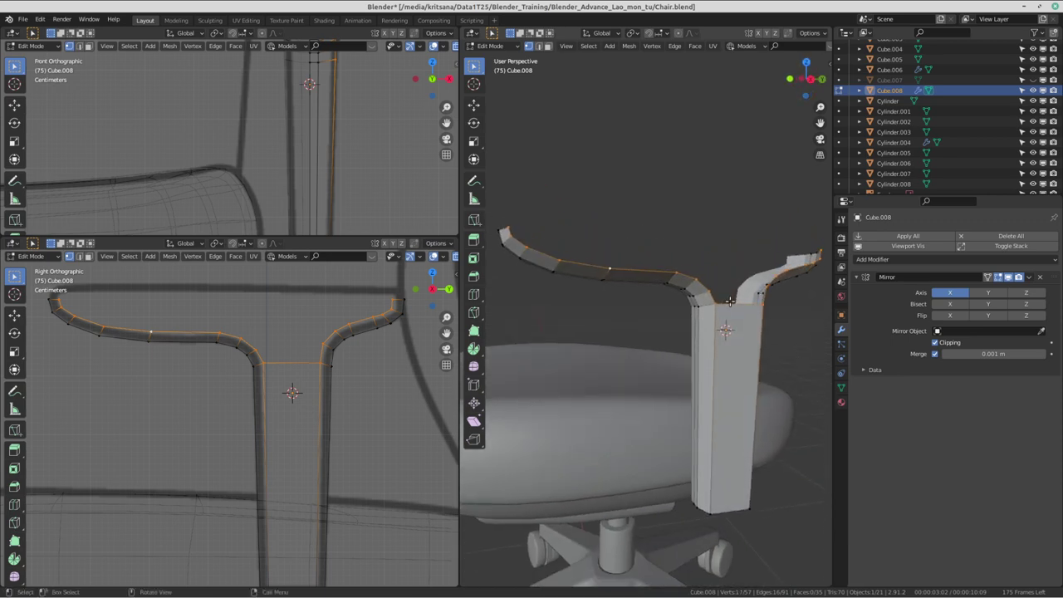
pyautogui.press('e')
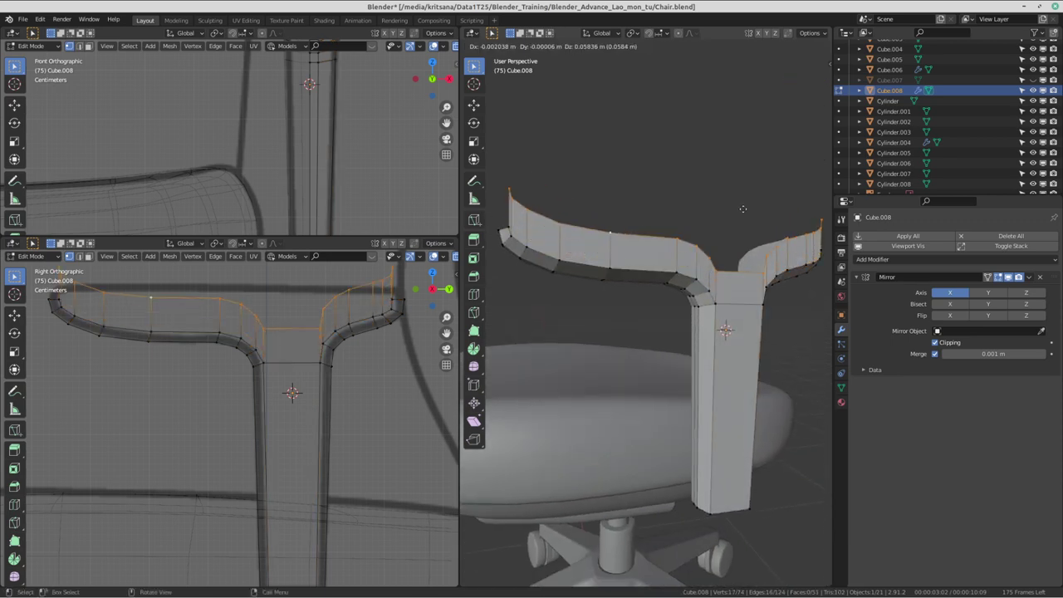
pyautogui.rightClick(742, 209)
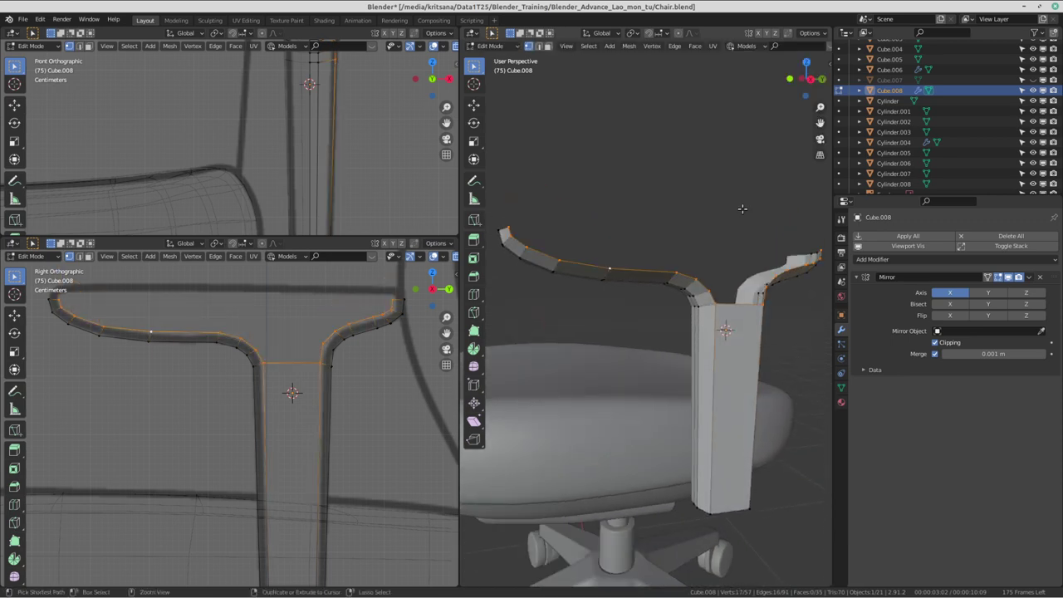
pyautogui.scroll(1, 444, 349)
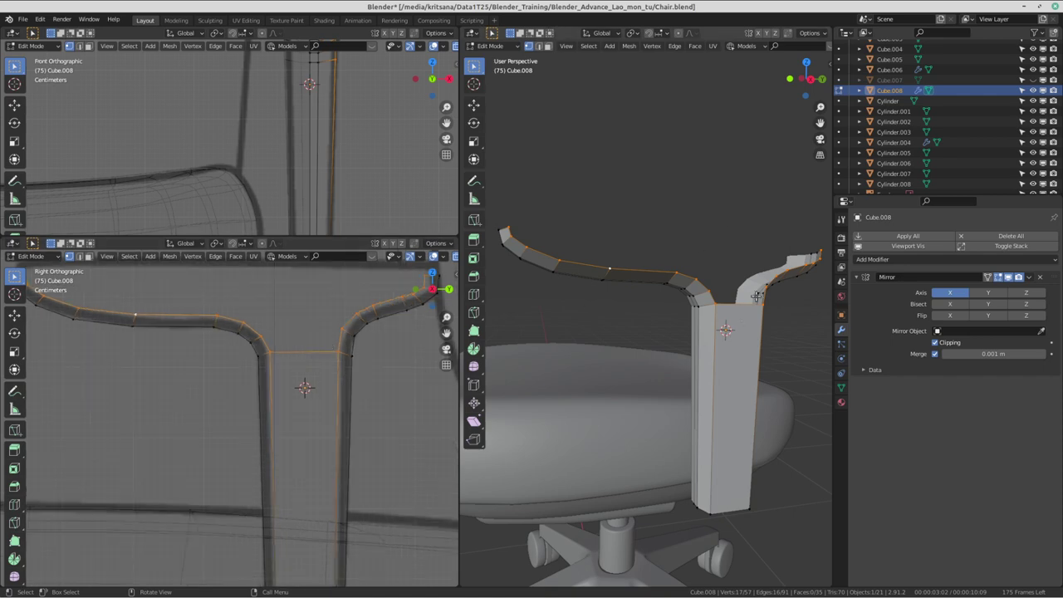
pyautogui.press('e')
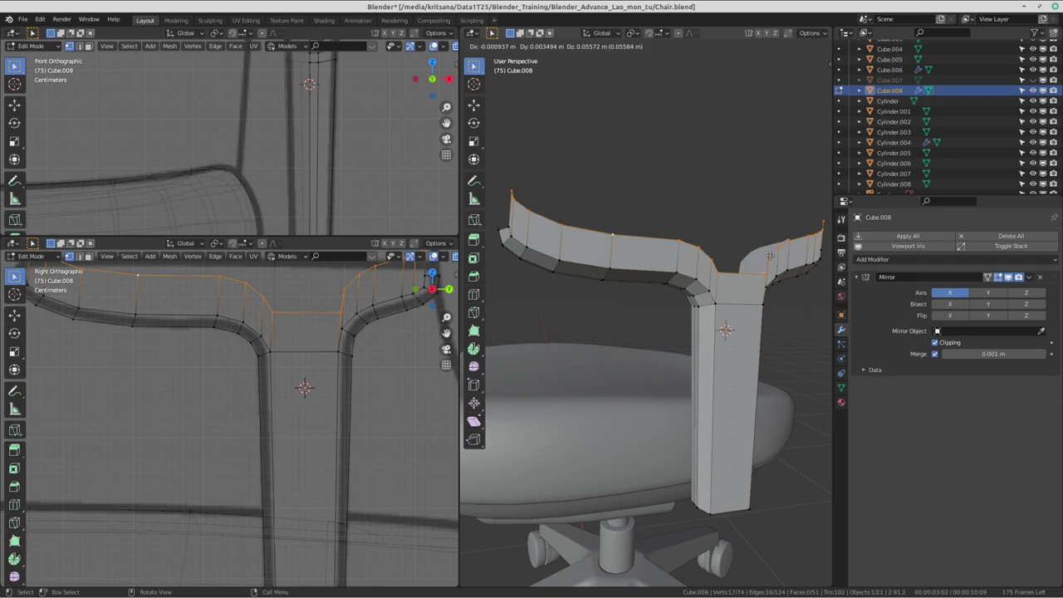
pyautogui.press('Escape')
pyautogui.hotkey('ctrl', 'z')
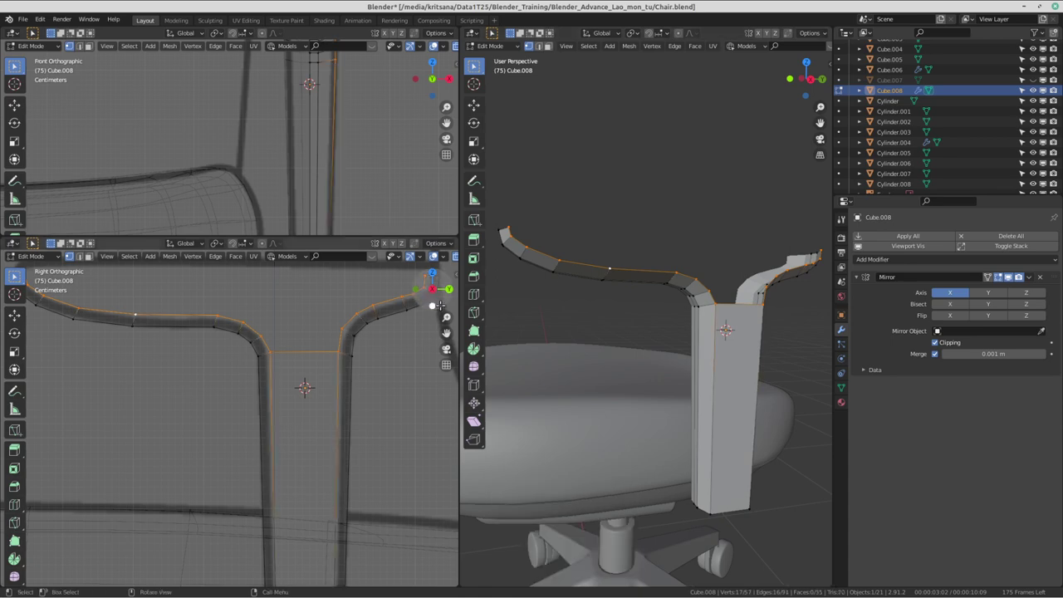
# - Select the post's top edges and the edge bridging the arm branches, then change workspace
pyautogui.scroll(-1, 419, 305)
pyautogui.keyDown('shift'); pyautogui.moveTo(311, 451); pyautogui.dragTo(308, 414, button='middle'); pyautogui.keyUp('shift')
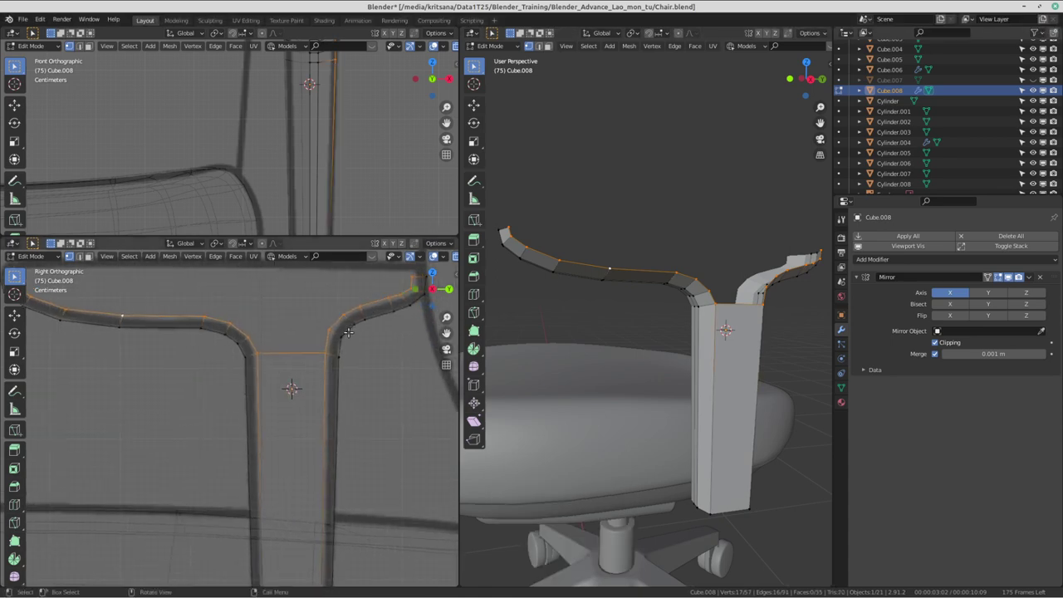
pyautogui.scroll(2, 308, 414)
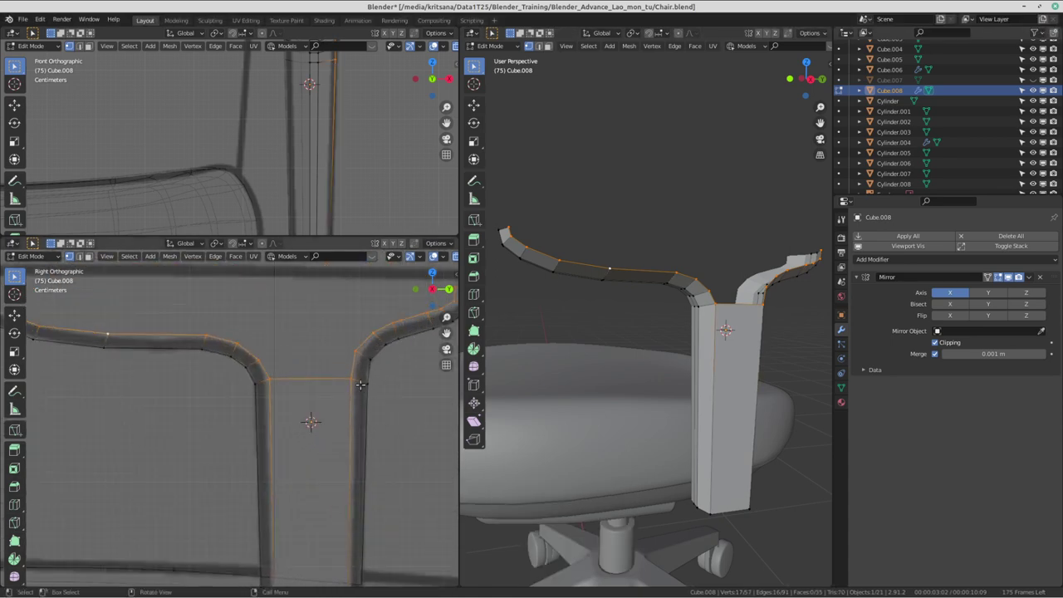
pyautogui.click(262, 378)
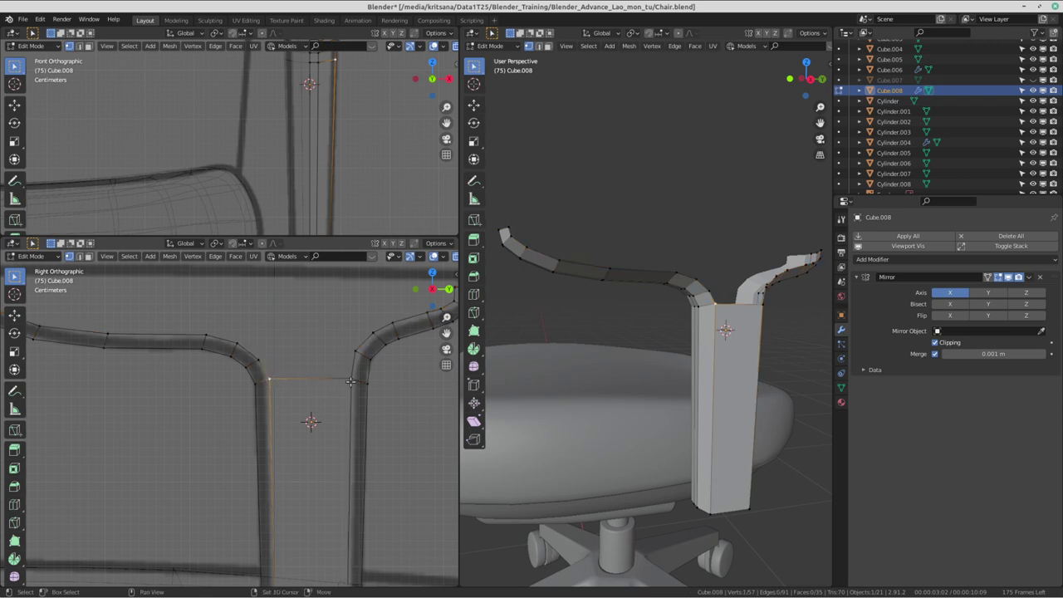
pyautogui.keyDown('shift'); pyautogui.click(350, 381); pyautogui.keyUp('shift')
pyautogui.click(283, 353)
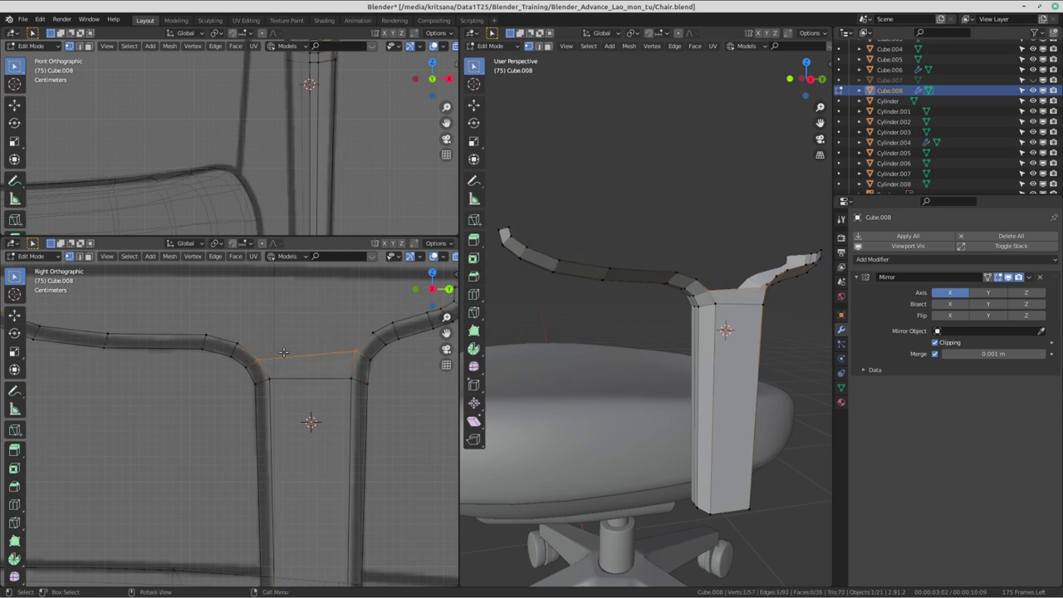
pyautogui.click(315, 308)
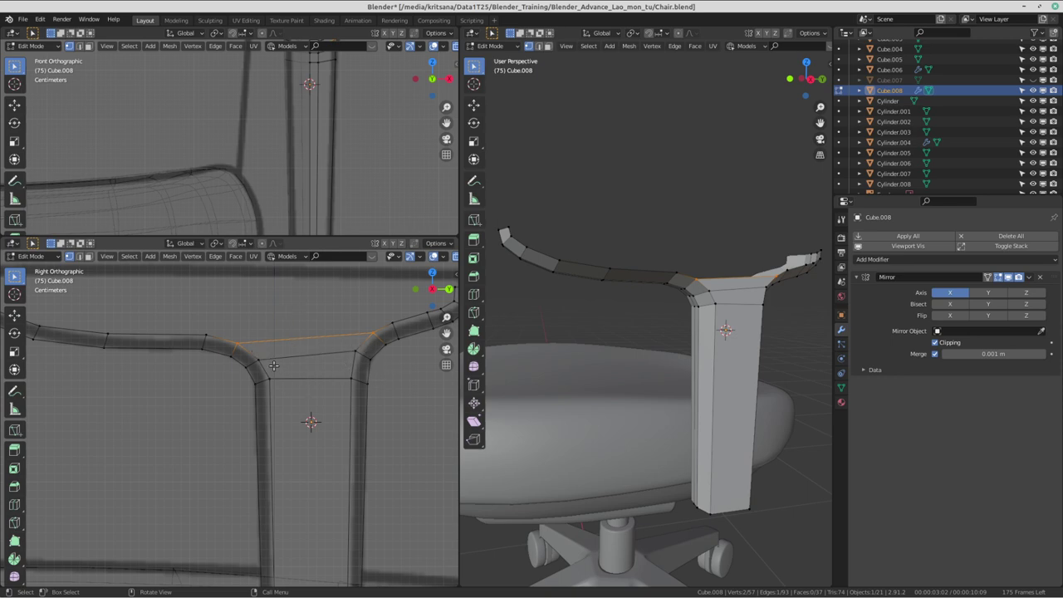
pyautogui.hotkey('ctrl', 'alt', 'Left')
# - Switch desktop workspace back toward the Blender chair model
pyautogui.hotkey('ctrl', 'alt', 'Left')
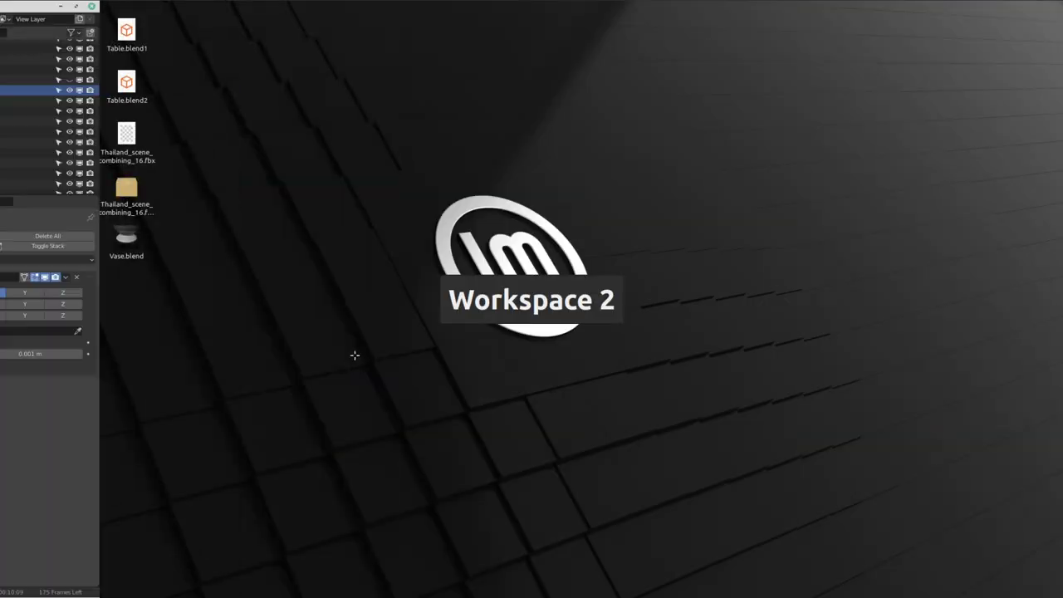
pyautogui.hotkey('ctrl', 'alt', 'Left')
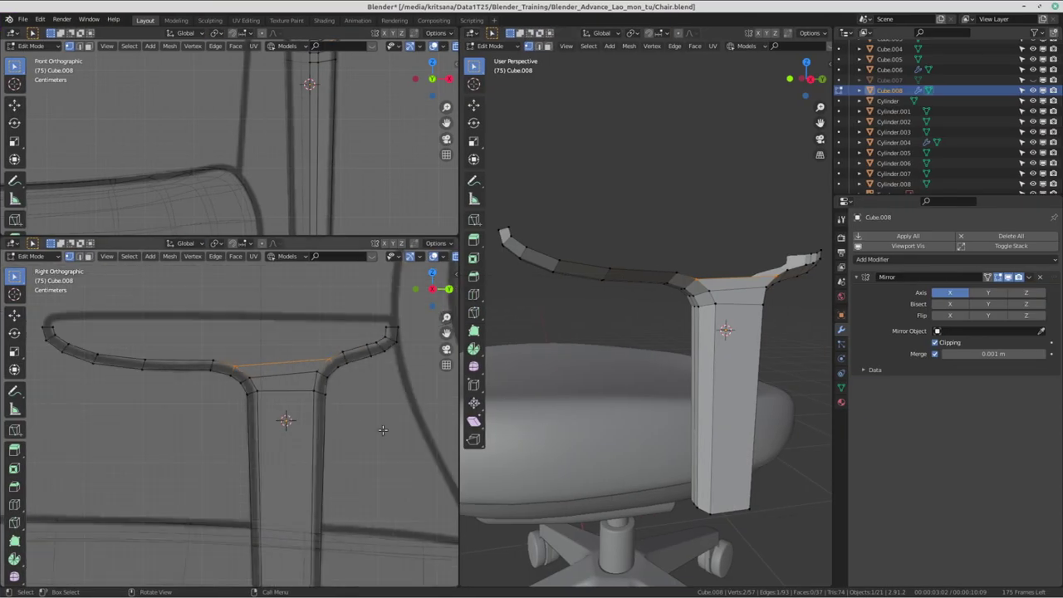
# - Select a vertex at the post top and view the chair from above
pyautogui.moveTo(700, 301)
pyautogui.mouseDown(button='middle')
pyautogui.moveTo(718, 396)
pyautogui.moveTo(753, 308)
pyautogui.moveTo(715, 390)
pyautogui.moveTo(681, 348)
pyautogui.mouseUp(button='middle')
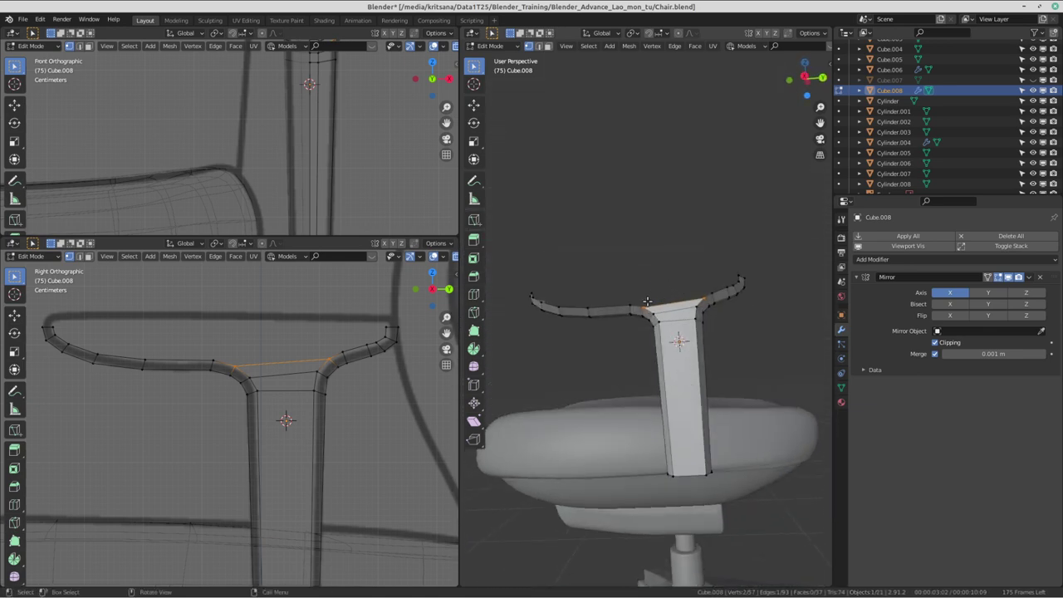
pyautogui.click(694, 298)
pyautogui.moveTo(689, 273)
pyautogui.mouseDown(button='middle')
pyautogui.moveTo(696, 249)
pyautogui.moveTo(701, 332)
pyautogui.mouseUp(button='middle')
pyautogui.scroll(2, 701, 332)
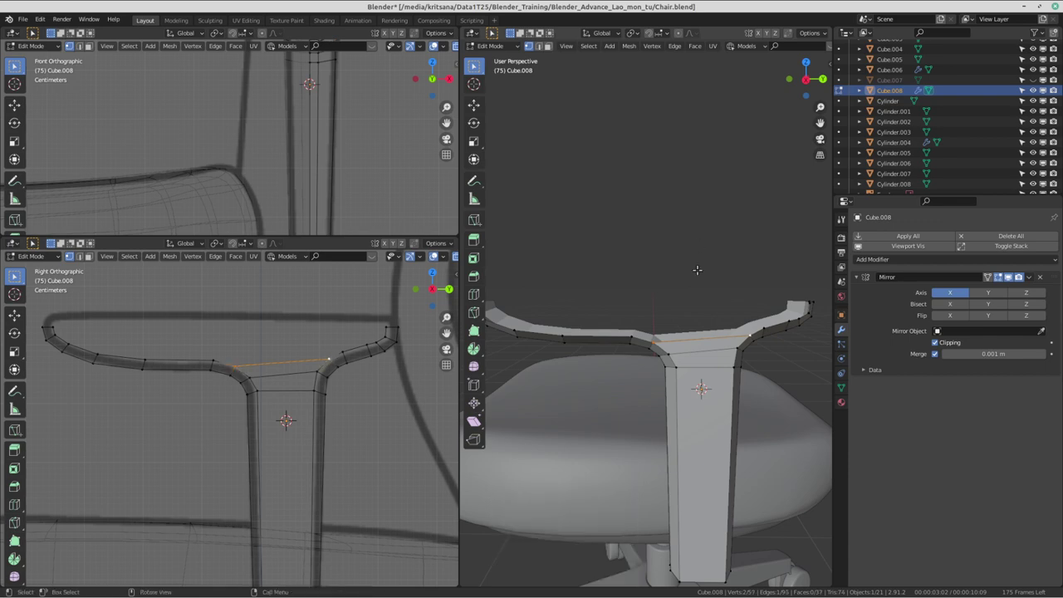
pyautogui.moveTo(699, 289); pyautogui.dragTo(672, 292, button='middle')
pyautogui.scroll(-1, 672, 293)
pyautogui.scroll(-4, 318, 112)
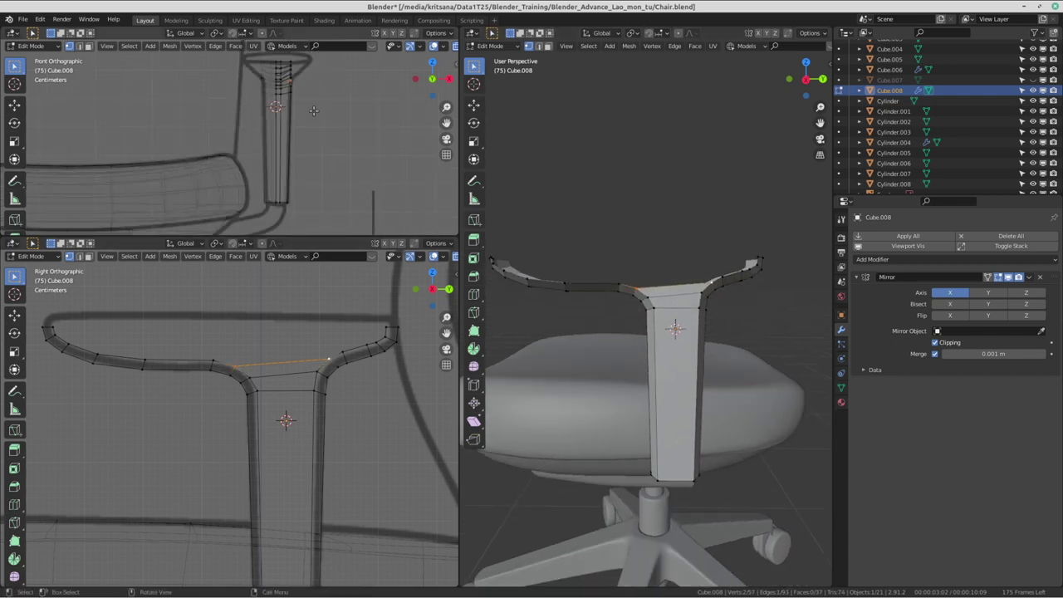
pyautogui.scroll(-1, 317, 113)
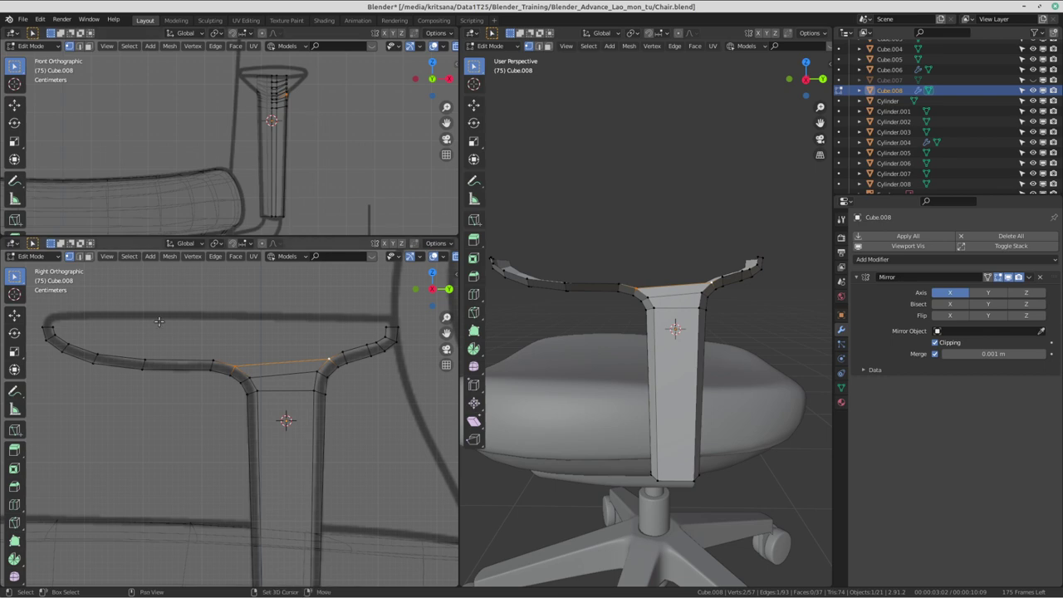
# - Reframe the side view around the post and cut a vertical loop down its middle
pyautogui.keyDown('shift'); pyautogui.moveTo(158, 324); pyautogui.dragTo(184, 328, button='middle'); pyautogui.keyUp('shift')
pyautogui.scroll(2, 316, 131)
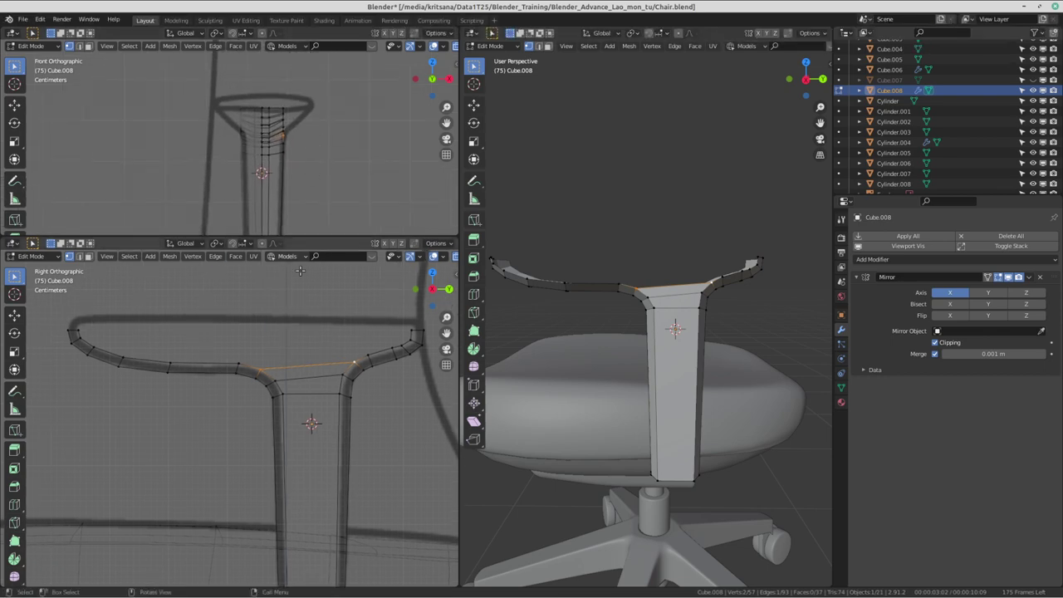
pyautogui.scroll(1, 676, 332)
pyautogui.scroll(1, 355, 127)
pyautogui.scroll(-1, 356, 127)
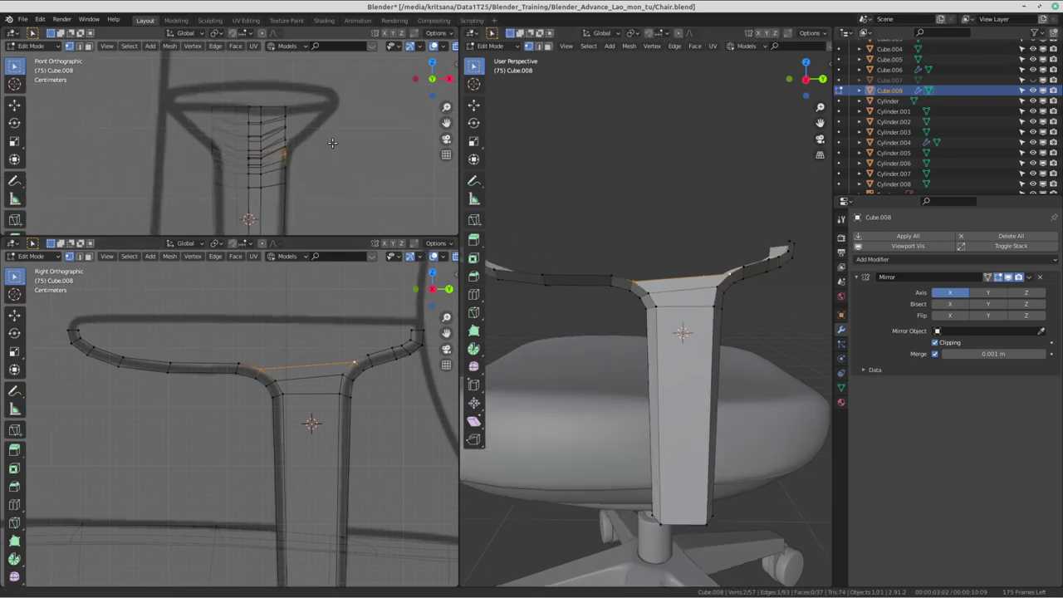
pyautogui.scroll(-2, 720, 267)
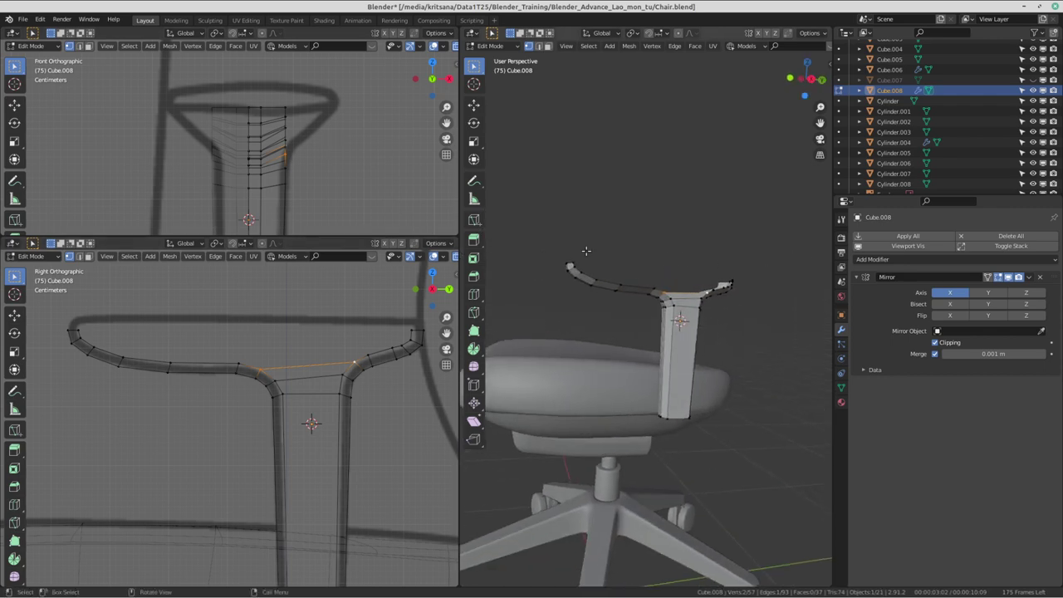
pyautogui.keyDown('shift'); pyautogui.moveTo(327, 164); pyautogui.dragTo(309, 161, button='middle'); pyautogui.keyUp('shift')
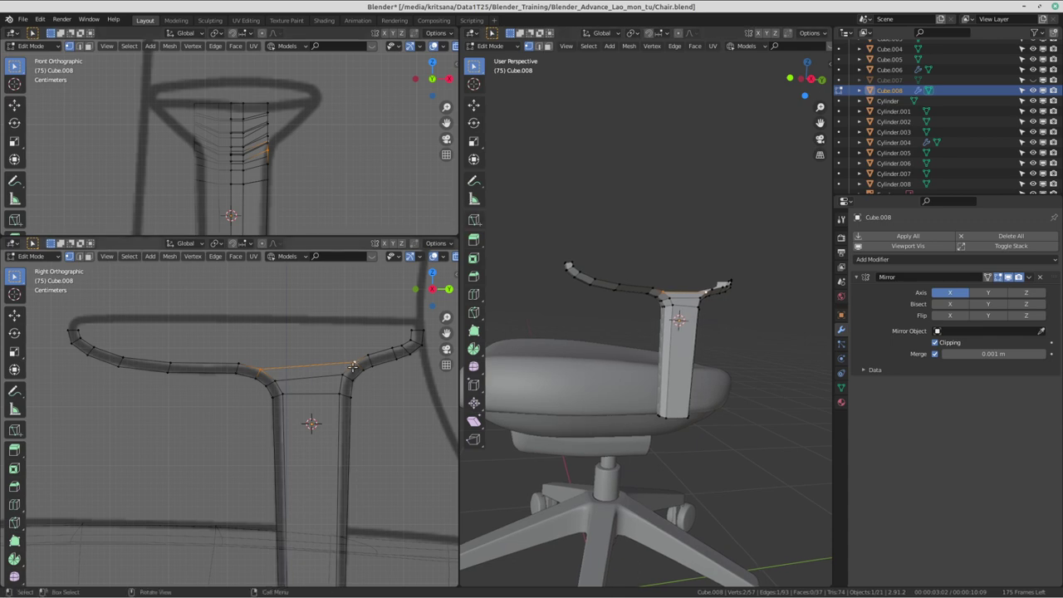
pyautogui.moveTo(308, 427)
pyautogui.keyDown('shift'); pyautogui.mouseDown(button='middle')
pyautogui.moveTo(299, 316)
pyautogui.moveTo(281, 319)
pyautogui.mouseUp(button='middle'); pyautogui.keyUp('shift')
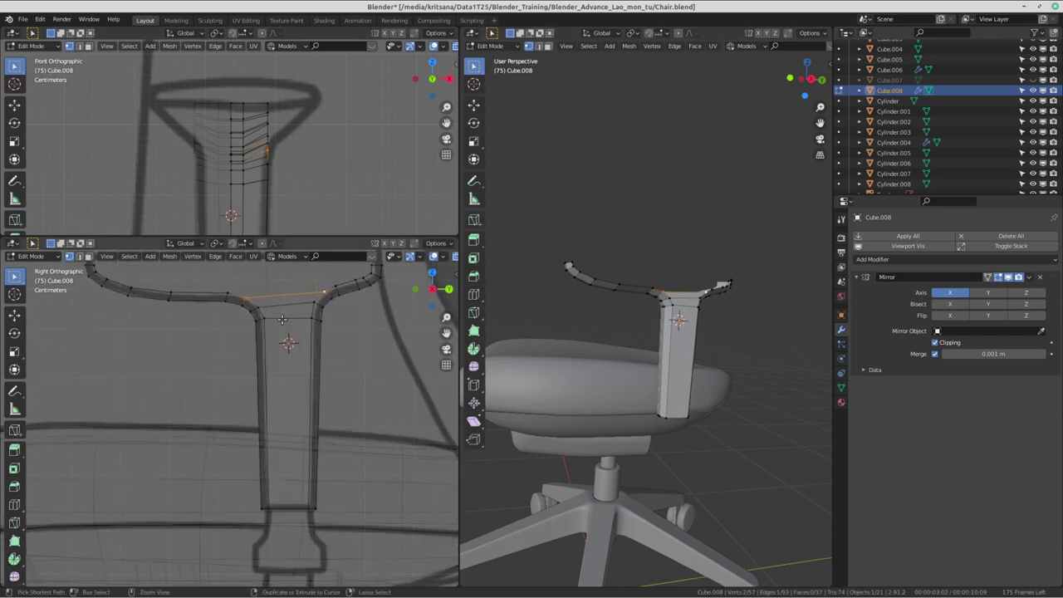
pyautogui.hotkey('ctrl', 'r')
pyautogui.click(281, 294)
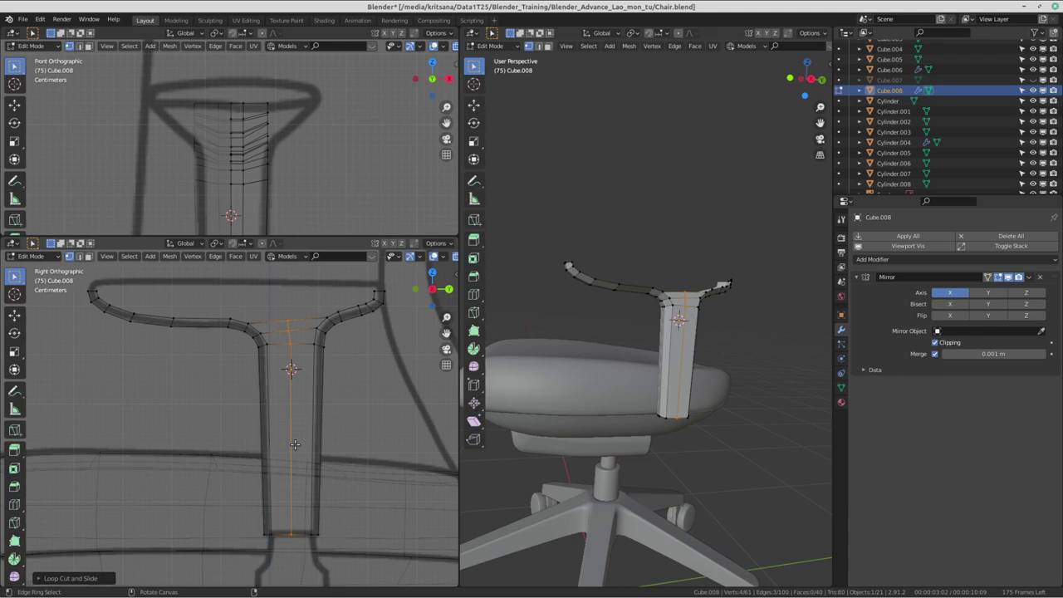
pyautogui.hotkey('ctrl', 'alt', 'Left')
pyautogui.hotkey('ctrl', 'alt', 'Right')
pyautogui.hotkey('ctrl', 'alt', 'Left')
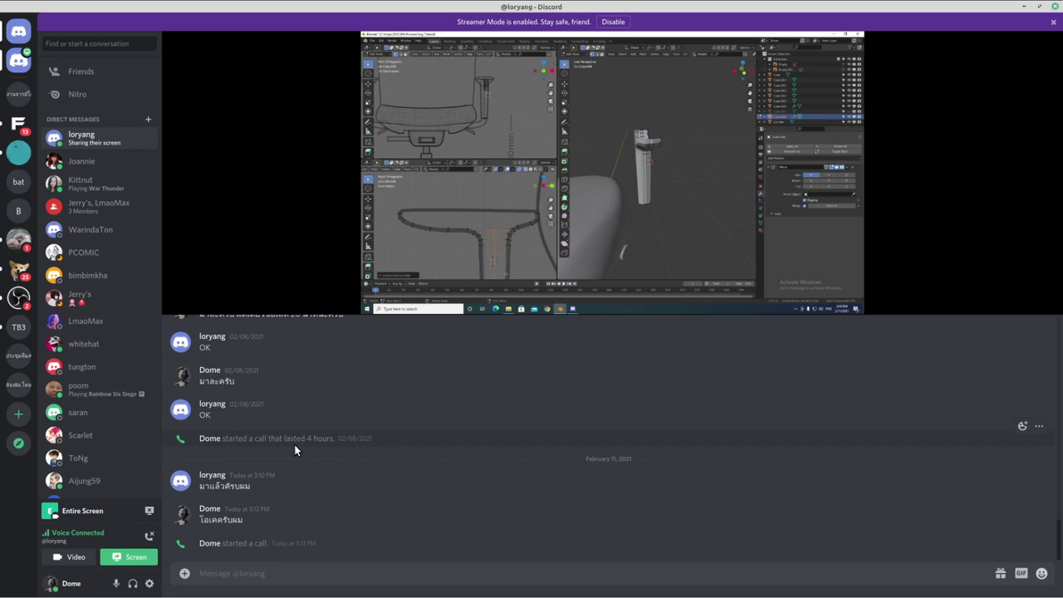
pyautogui.hotkey('ctrl', 'alt', 'Right')
pyautogui.scroll(2, 299, 379)
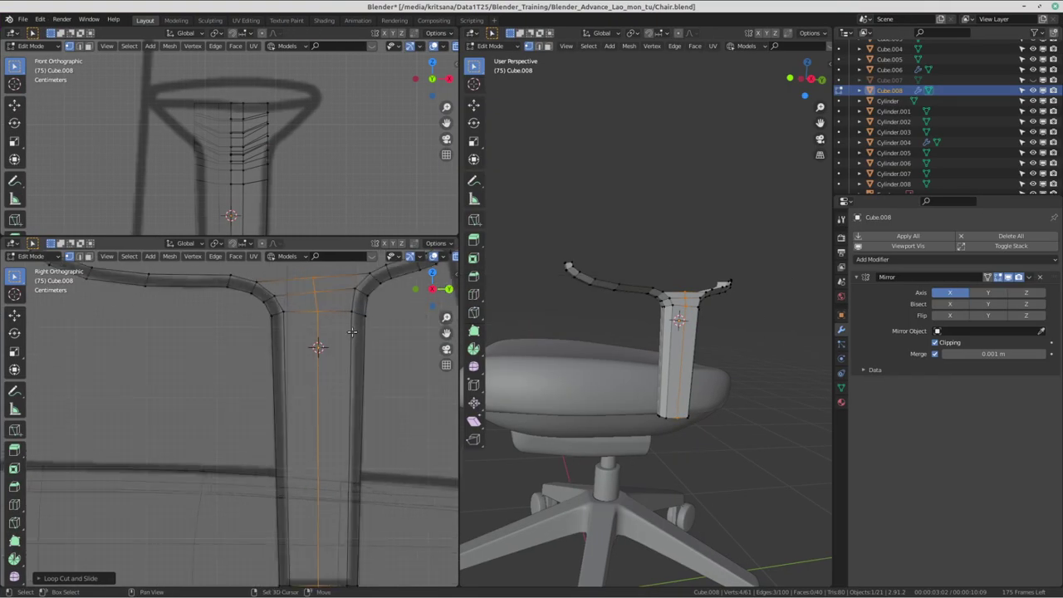
pyautogui.scroll(1, 295, 379)
pyautogui.scroll(-2, 255, 141)
pyautogui.scroll(-2, 255, 140)
pyautogui.scroll(-2, 255, 141)
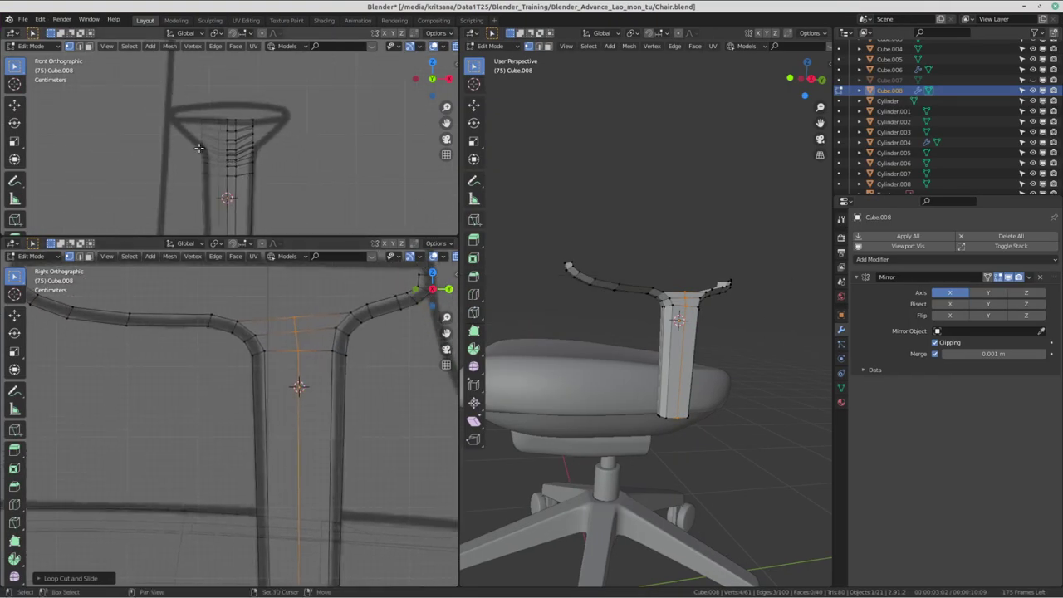
pyautogui.click(14, 180)
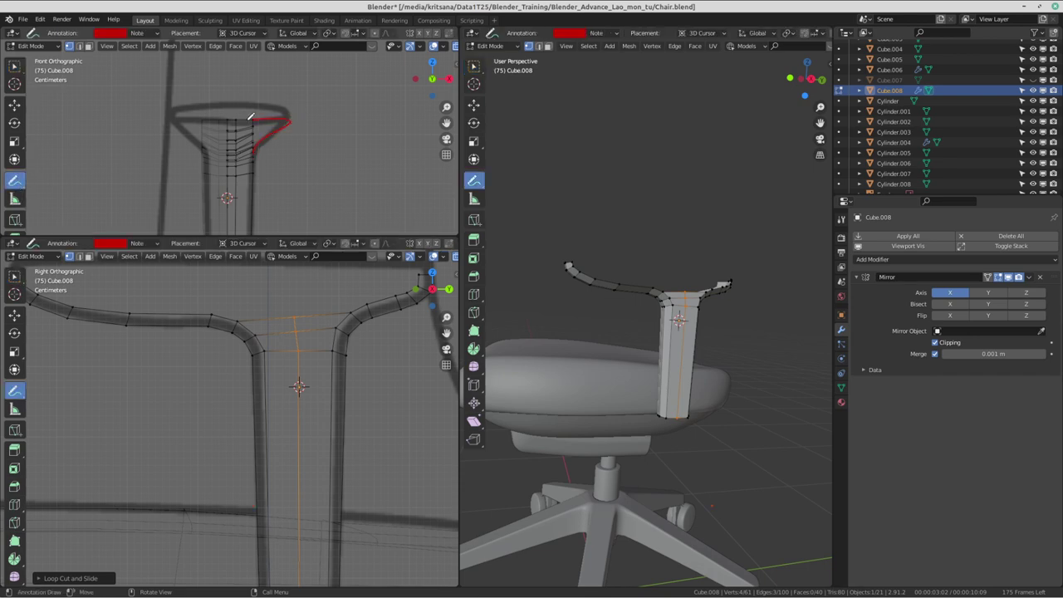
pyautogui.moveTo(212, 161); pyautogui.dragTo(208, 164)
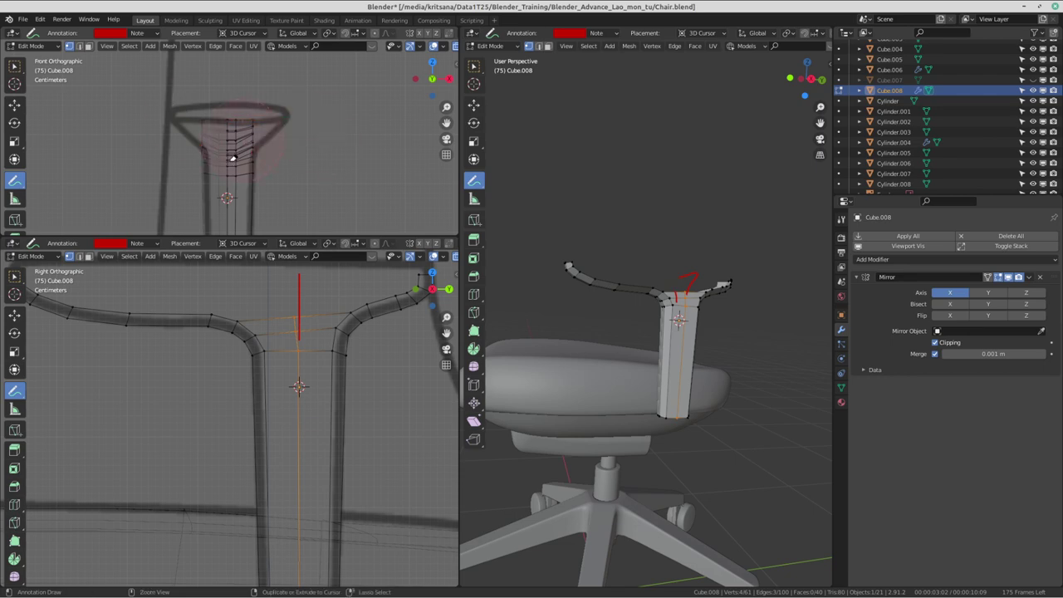
pyautogui.hotkey('ctrl', 'z')
# - Select the post's two top vertices and rotate and move them level with the reference
pyautogui.click(15, 66)
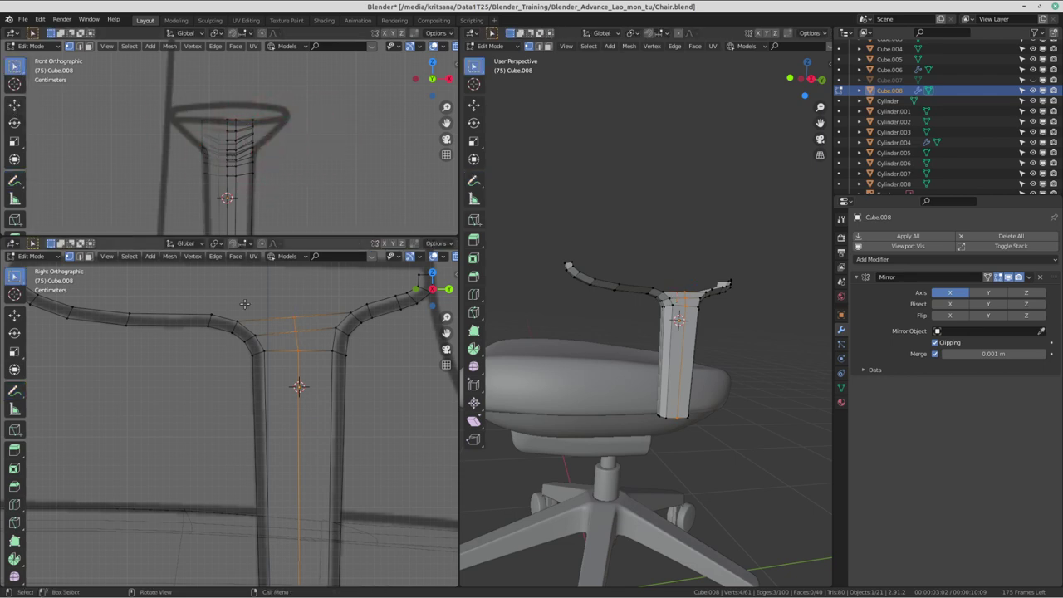
pyautogui.keyDown('shift'); pyautogui.moveTo(299, 348); pyautogui.dragTo(299, 383, button='middle'); pyautogui.keyUp('shift')
pyautogui.click(357, 332)
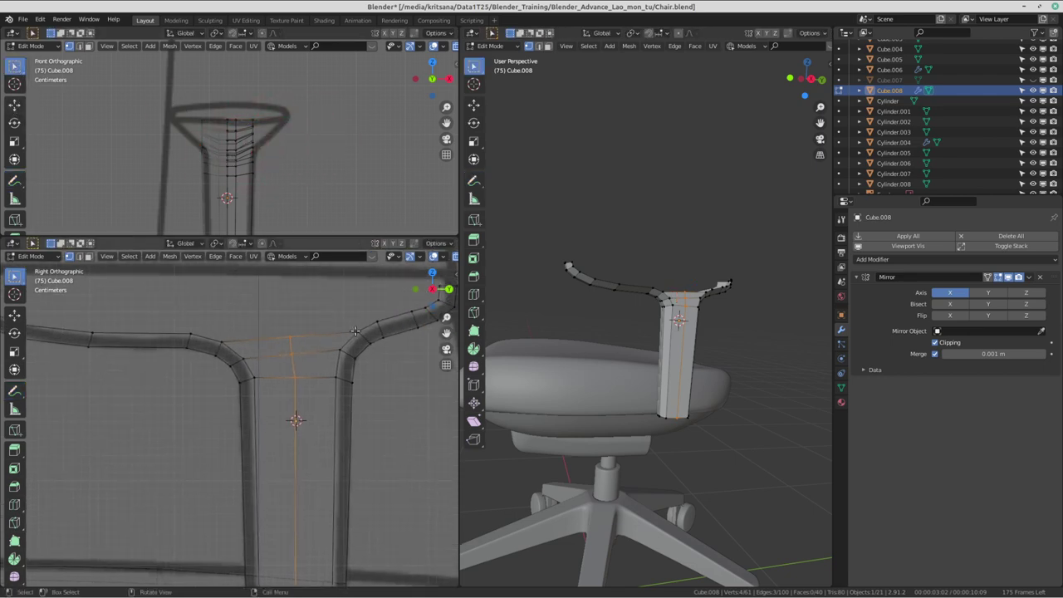
pyautogui.keyDown('shift'); pyautogui.click(221, 343); pyautogui.keyUp('shift')
pyautogui.keyDown('shift'); pyautogui.moveTo(332, 333); pyautogui.dragTo(324, 364, button='middle'); pyautogui.keyUp('shift')
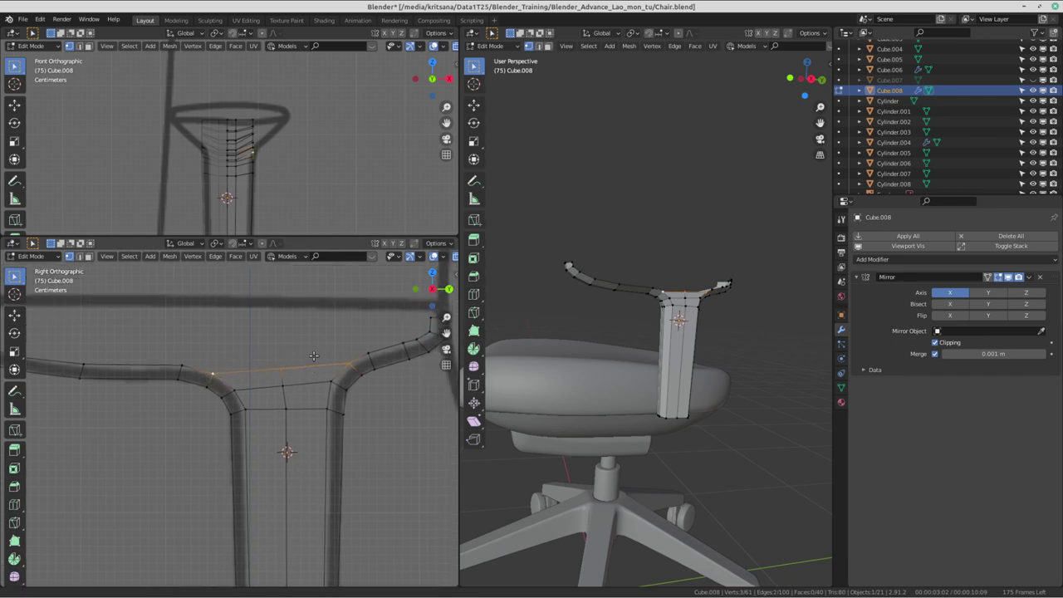
pyautogui.scroll(2, 254, 131)
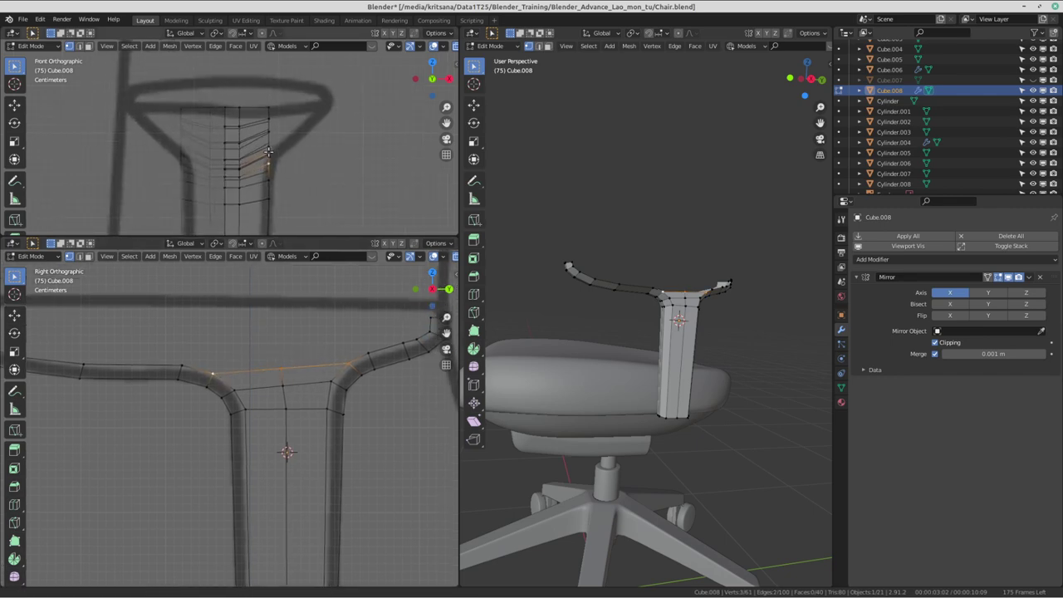
pyautogui.scroll(1, 257, 142)
pyautogui.press('r')
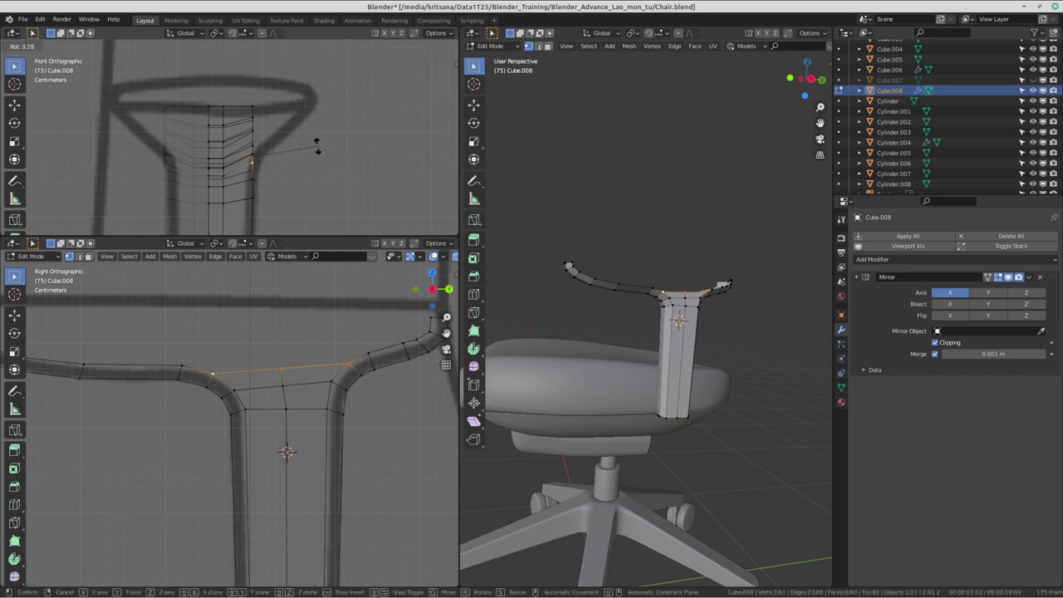
pyautogui.click(316, 147)
pyautogui.press('g')
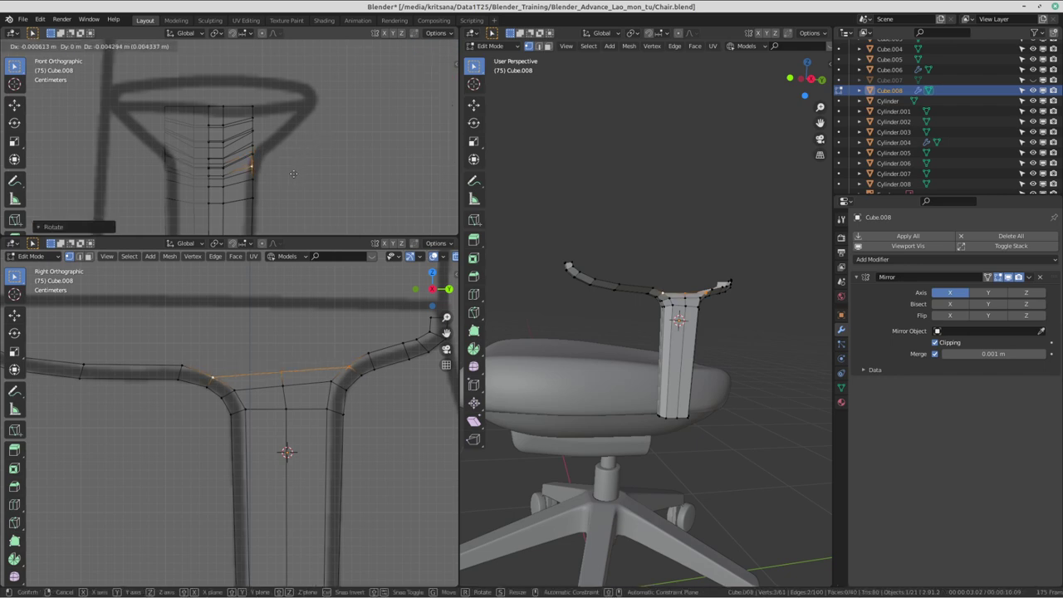
pyautogui.click(293, 173)
pyautogui.press('r')
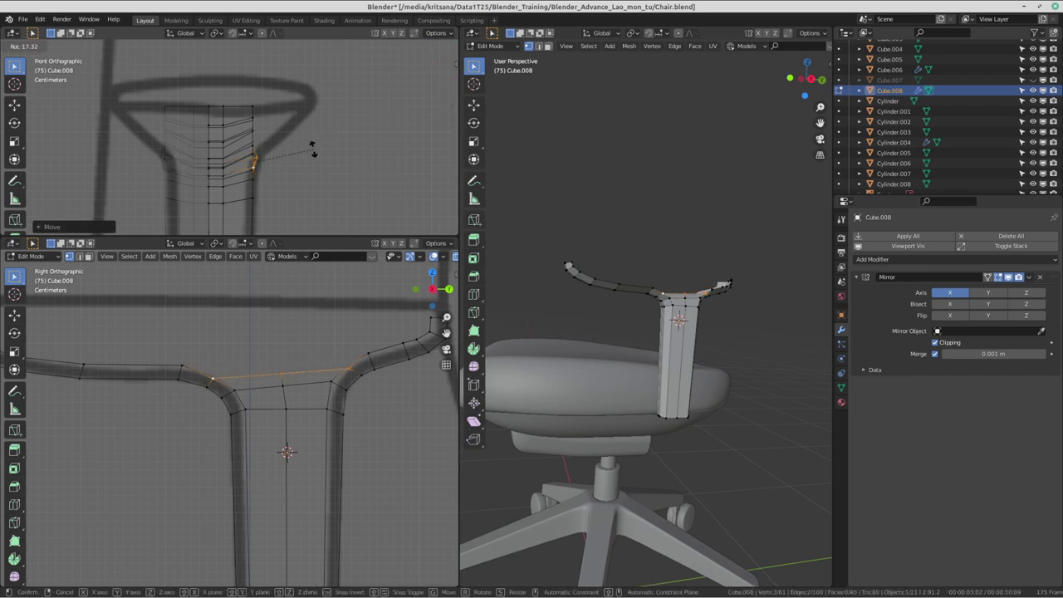
pyautogui.click(311, 142)
pyautogui.keyDown('shift'); pyautogui.moveTo(311, 142); pyautogui.dragTo(288, 173, button='middle'); pyautogui.keyUp('shift')
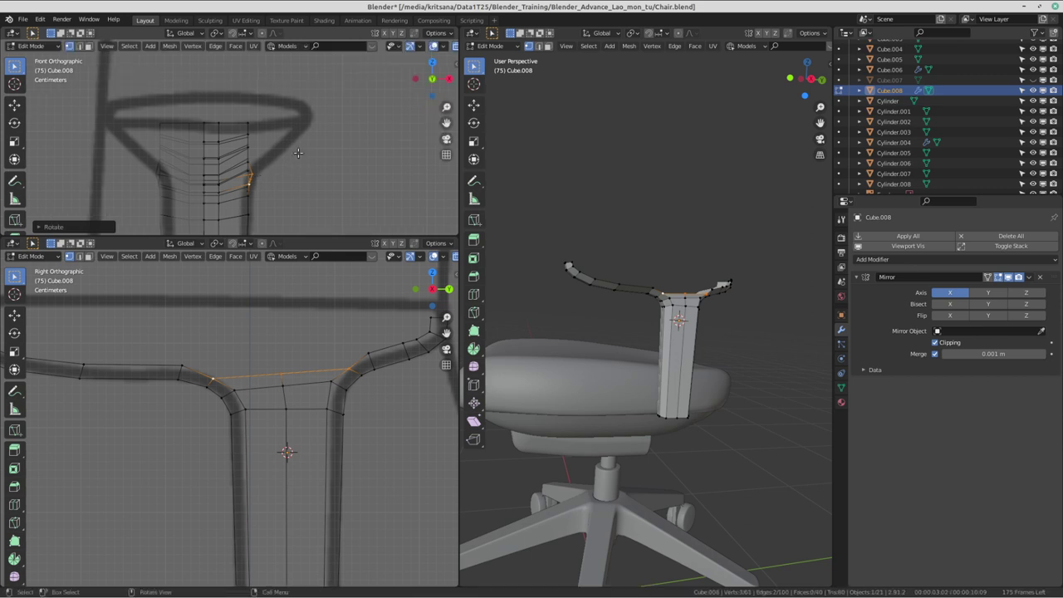
# - Extrude the post's top edge outward, then rotate and move it along the reference curve
pyautogui.press('e')
pyautogui.click(323, 122)
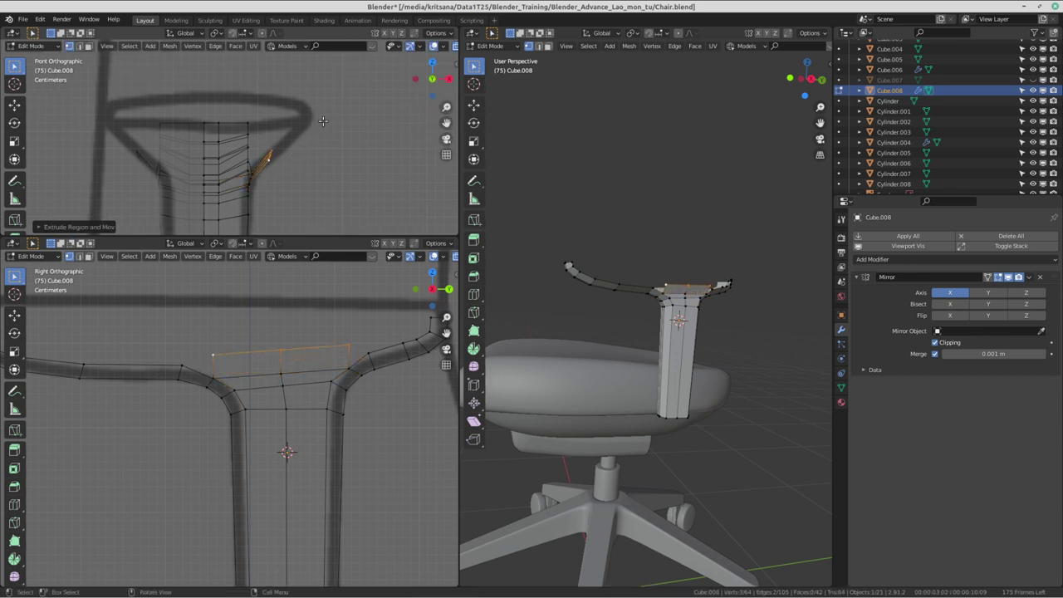
pyautogui.press('r')
pyautogui.click(334, 131)
pyautogui.press('g')
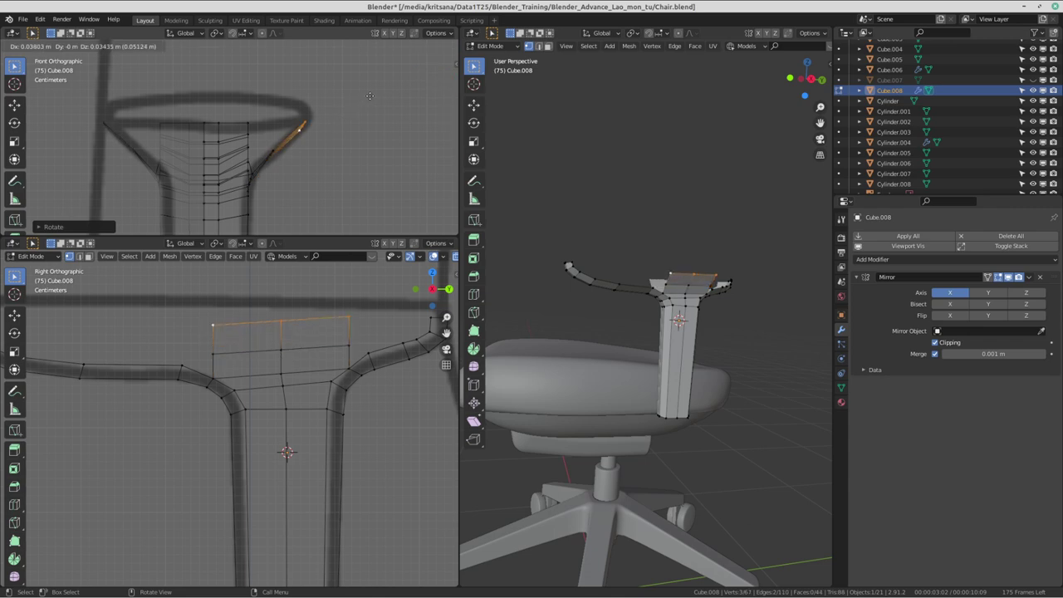
pyautogui.click(369, 96)
# - Refine the strip's outer edge position and angle so it follows the armrest reference
pyautogui.keyDown('shift'); pyautogui.moveTo(361, 294); pyautogui.dragTo(332, 350, button='middle'); pyautogui.keyUp('shift')
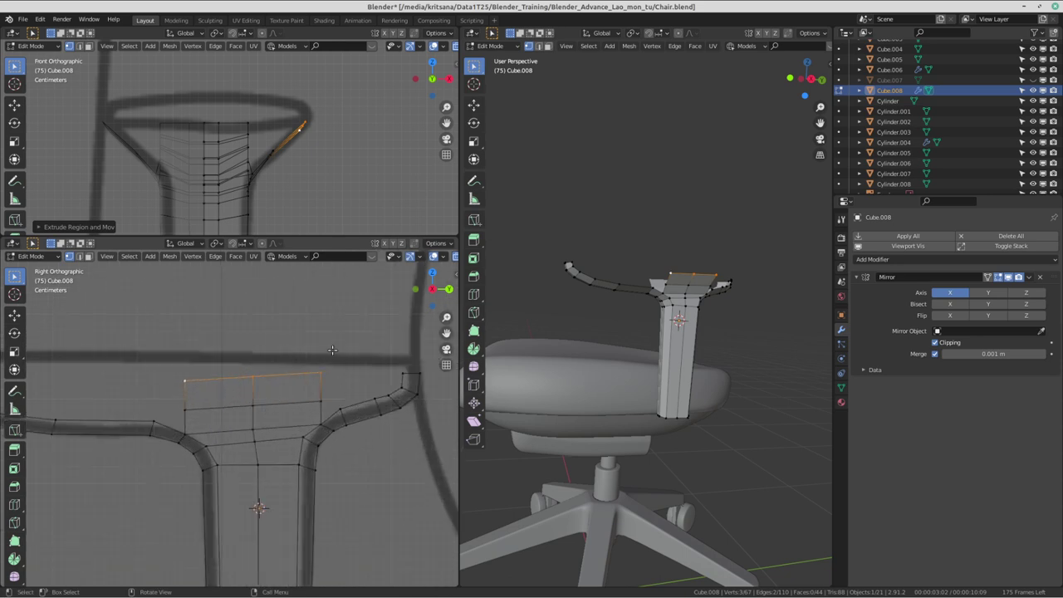
pyautogui.press('r')
pyautogui.click(349, 332)
pyautogui.scroll(-3, 349, 332)
pyautogui.keyDown('shift'); pyautogui.moveTo(349, 332); pyautogui.dragTo(119, 364, button='middle'); pyautogui.keyUp('shift')
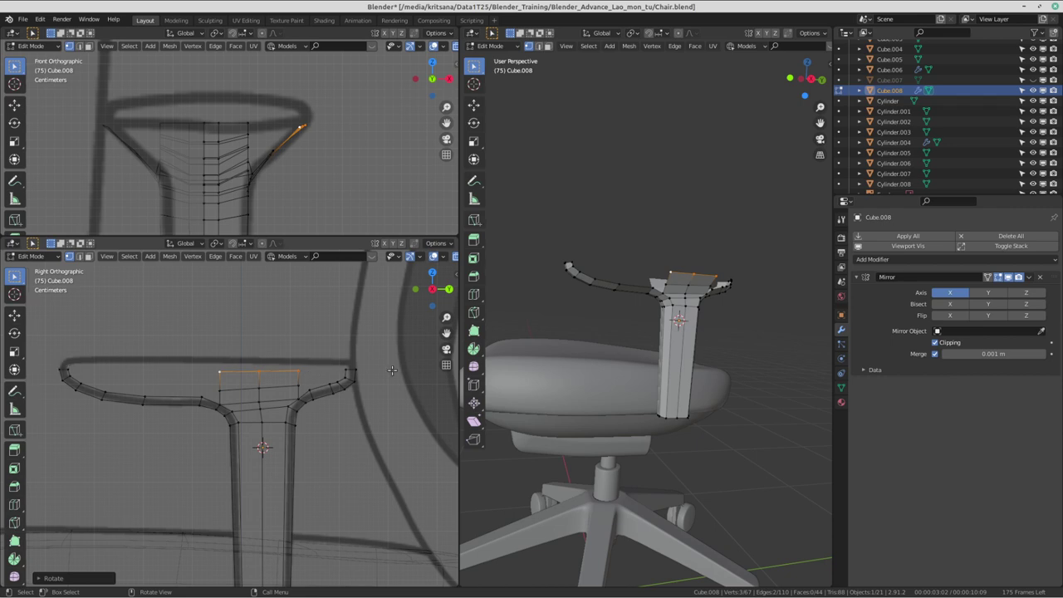
pyautogui.scroll(2, 392, 370)
pyautogui.scroll(1, 332, 371)
pyautogui.scroll(1, 275, 373)
pyautogui.scroll(1, 219, 373)
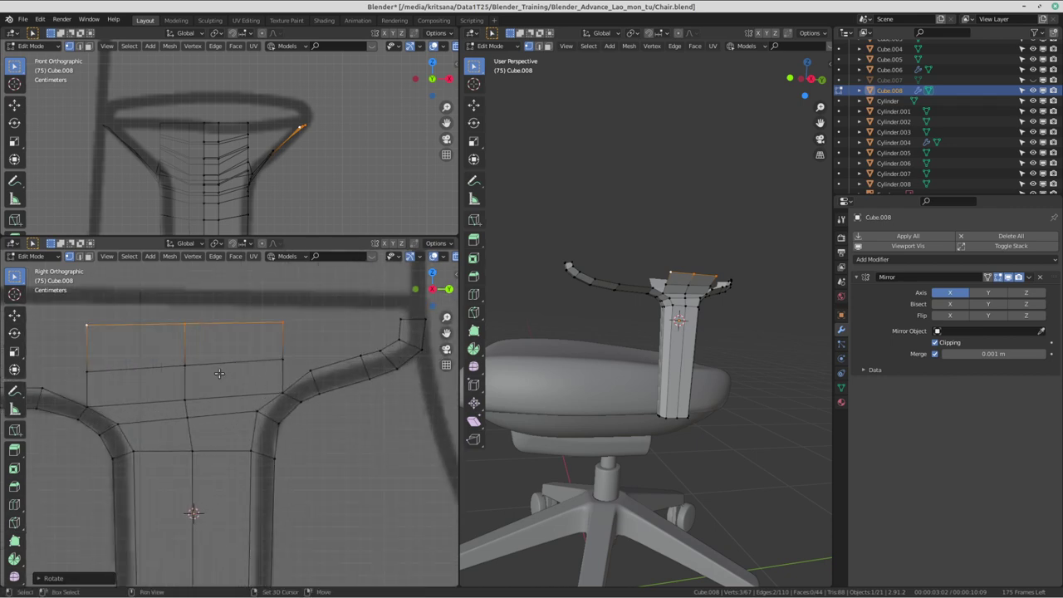
pyautogui.keyDown('shift'); pyautogui.moveTo(219, 373); pyautogui.dragTo(258, 415, button='middle'); pyautogui.keyUp('shift')
pyautogui.press('r')
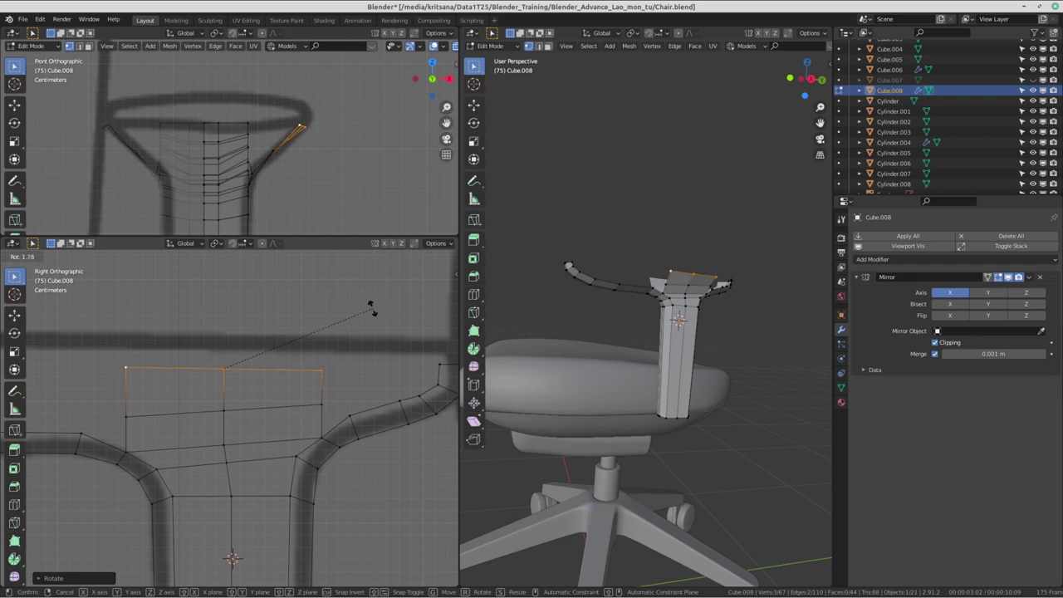
pyautogui.press('Escape')
pyautogui.keyDown('shift'); pyautogui.moveTo(314, 372); pyautogui.dragTo(316, 361, button='middle'); pyautogui.keyUp('shift')
pyautogui.press('g')
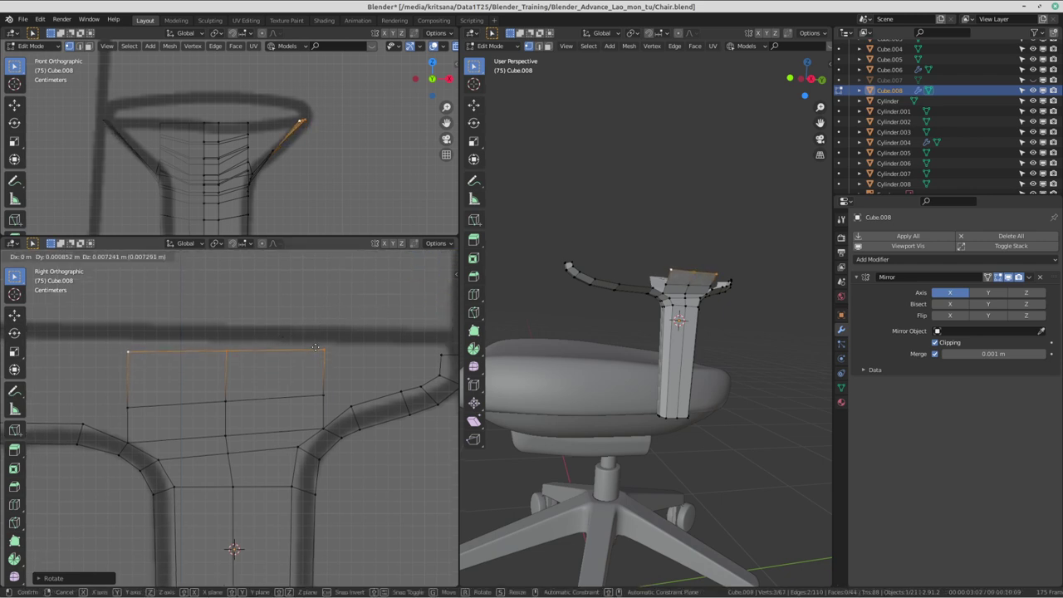
pyautogui.click(315, 347)
pyautogui.press('r')
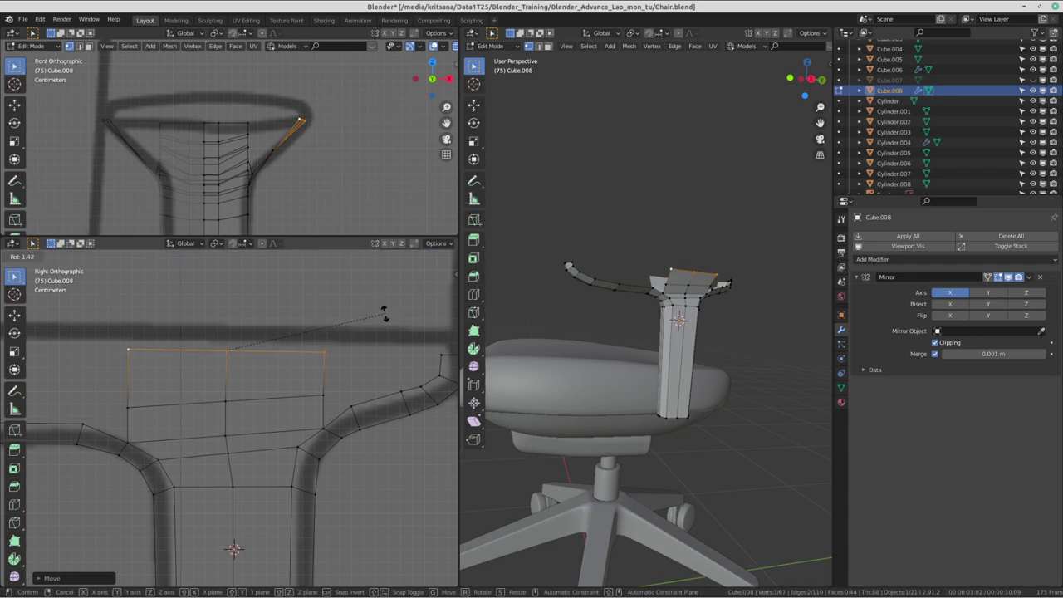
pyautogui.click(384, 313)
pyautogui.scroll(-3, 648, 349)
pyautogui.moveTo(648, 349)
pyautogui.mouseDown(button='middle')
pyautogui.moveTo(668, 391)
pyautogui.moveTo(609, 349)
pyautogui.moveTo(650, 359)
pyautogui.moveTo(665, 343)
pyautogui.mouseUp(button='middle')
pyautogui.scroll(3, 668, 391)
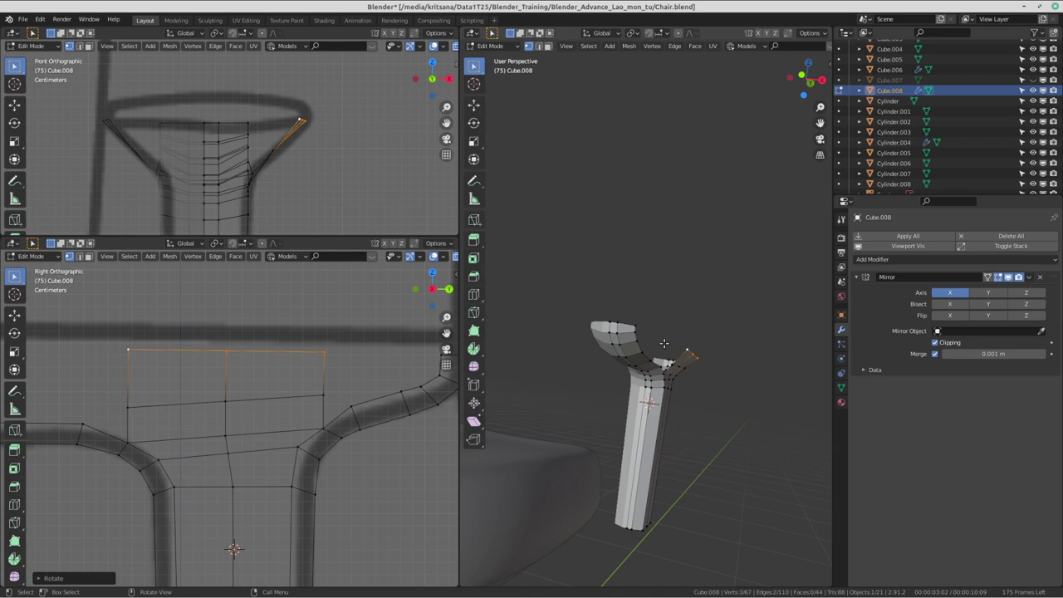
pyautogui.moveTo(675, 340); pyautogui.dragTo(668, 327, button='middle')
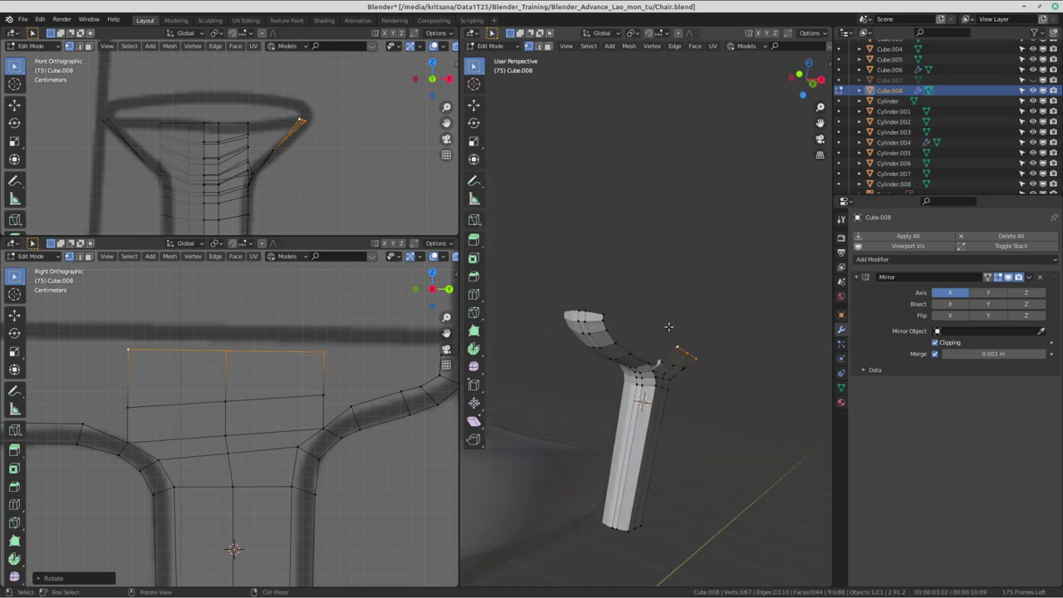
pyautogui.hotkey('ctrl', 'alt', 'Left')
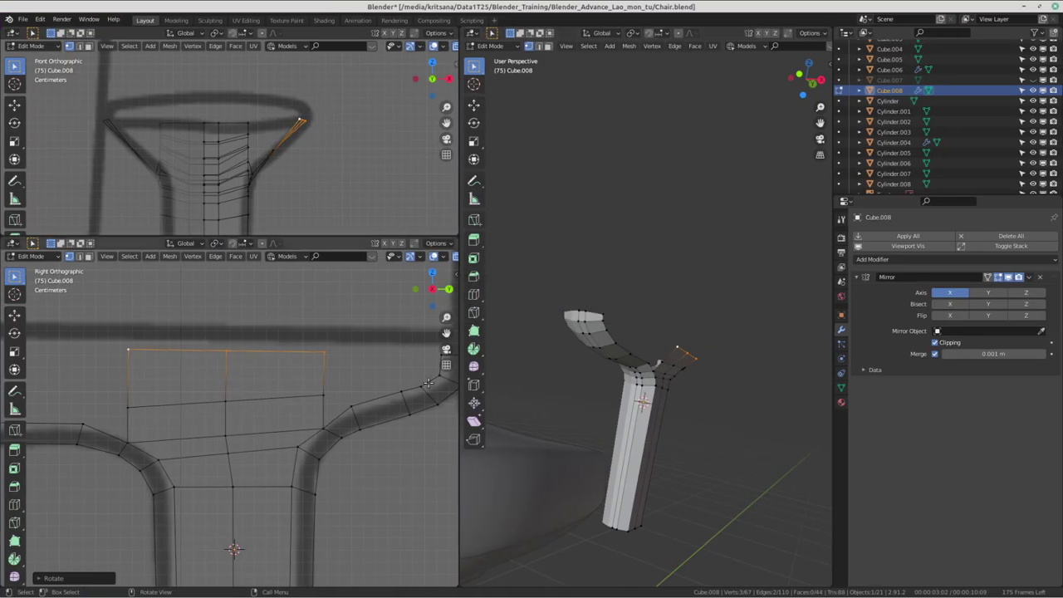
# - Select the strip's middle edge row and rotate it nearly horizontal
pyautogui.scroll(1, 180, 413)
pyautogui.keyDown('shift'); pyautogui.moveTo(115, 416); pyautogui.dragTo(180, 413, button='middle'); pyautogui.keyUp('shift')
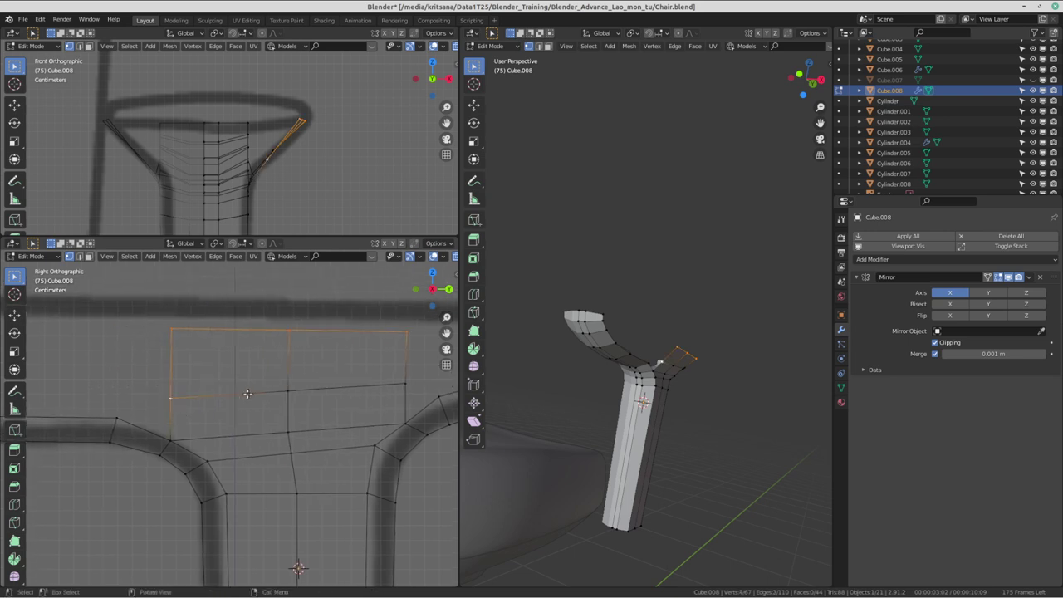
pyautogui.keyDown('shift'); pyautogui.moveTo(392, 384); pyautogui.dragTo(336, 384, button='middle'); pyautogui.keyUp('shift')
pyautogui.click(336, 384)
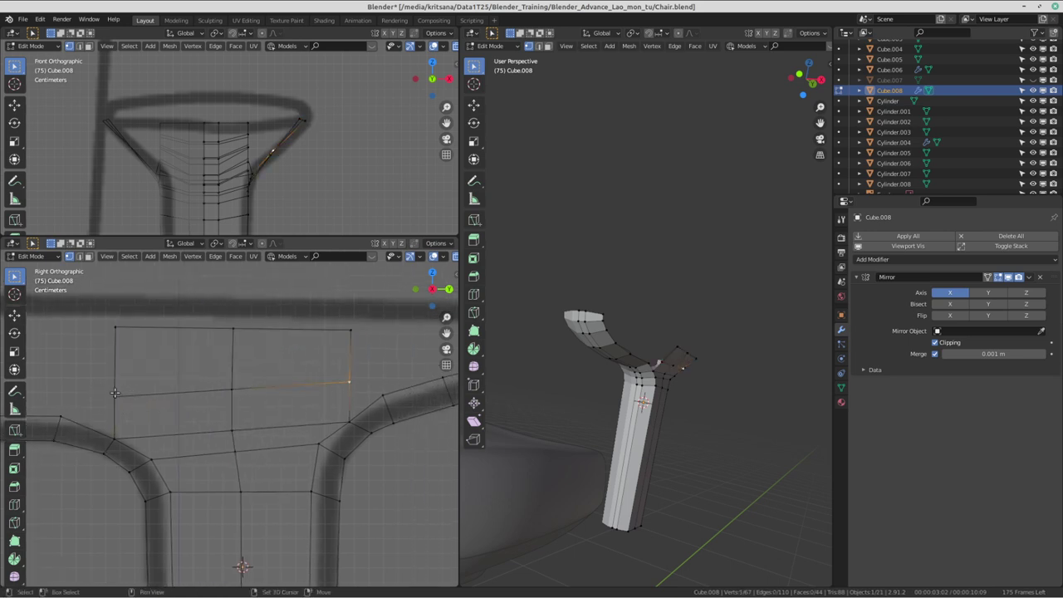
pyautogui.keyDown('shift'); pyautogui.click(232, 389); pyautogui.keyUp('shift')
pyautogui.keyDown('shift'); pyautogui.click(115, 396); pyautogui.keyUp('shift')
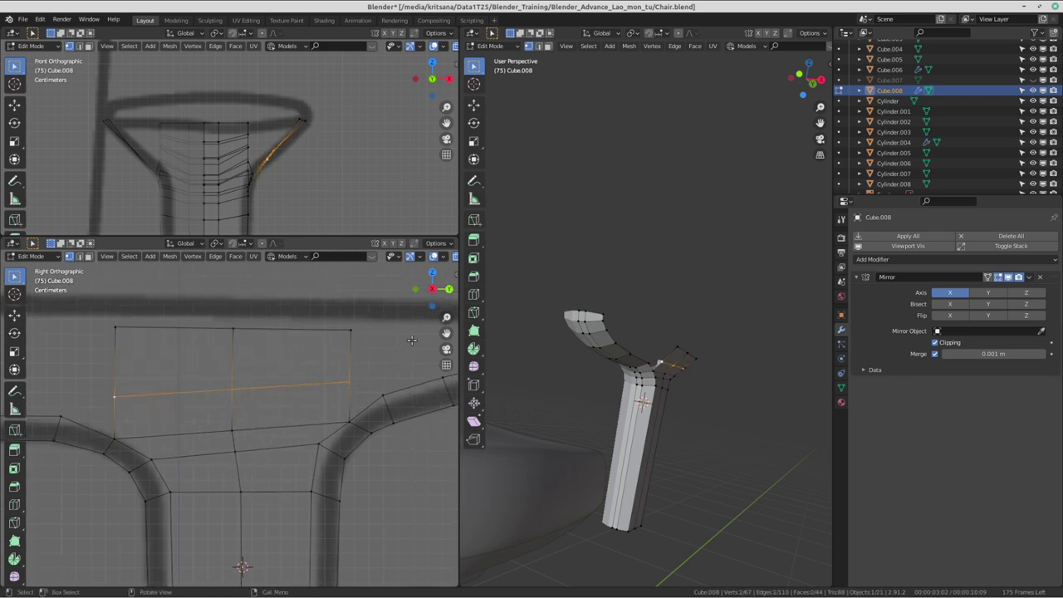
pyautogui.press('r')
pyautogui.click(374, 362)
# - Insert a new horizontal edge loop across the strip and move the edge row into place
pyautogui.hotkey('ctrl', 'r')
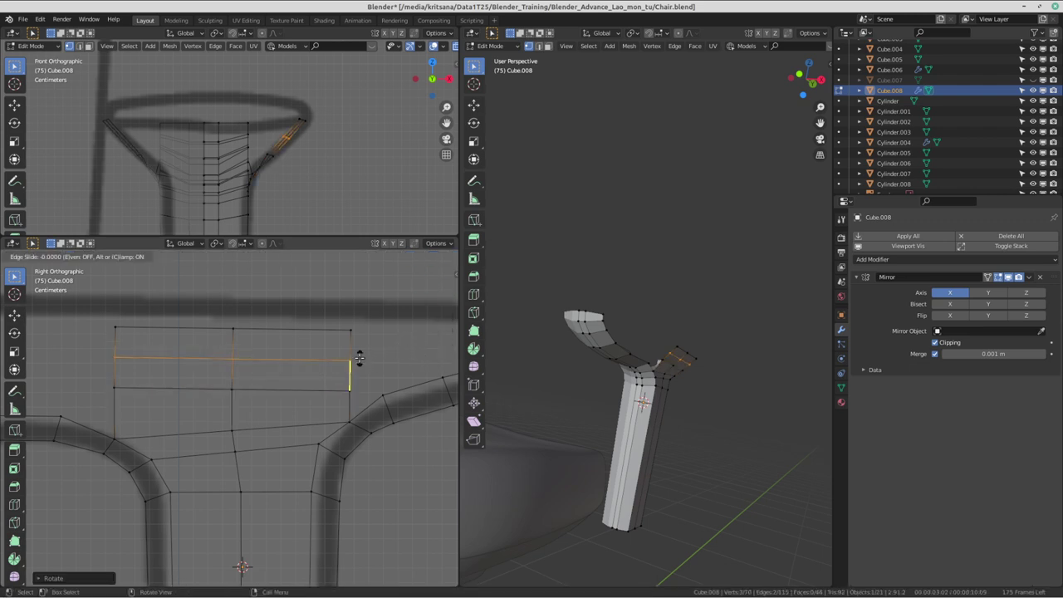
pyautogui.scroll(-1, 332, 378)
pyautogui.click(253, 397)
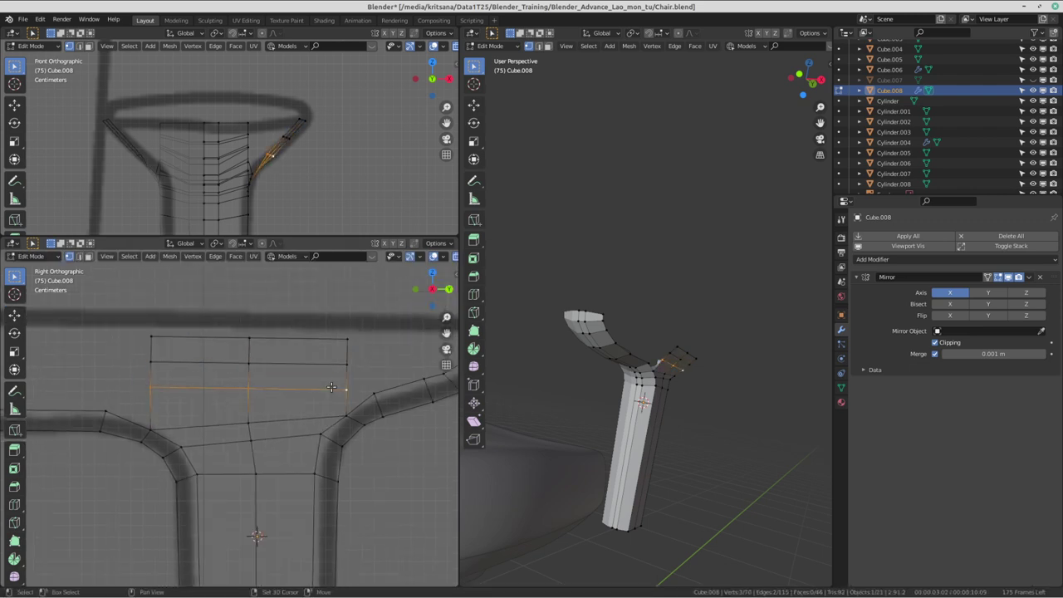
pyautogui.scroll(-1, 274, 392)
pyautogui.scroll(-1, 282, 389)
pyautogui.press('g')
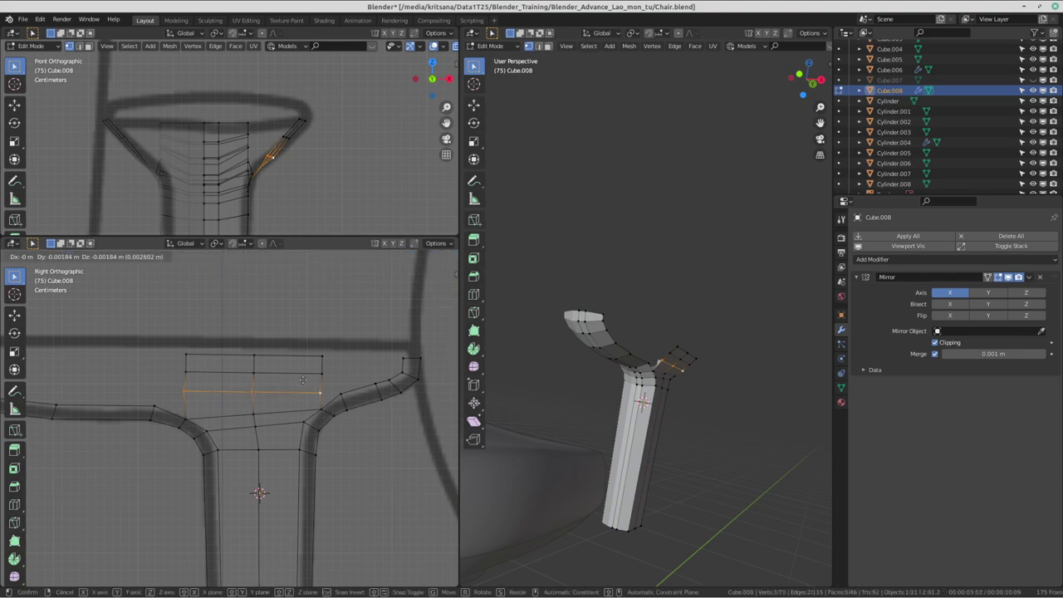
pyautogui.click(288, 390)
pyautogui.scroll(-2, 249, 382)
pyautogui.keyDown('shift'); pyautogui.moveTo(166, 399); pyautogui.dragTo(222, 374, button='middle'); pyautogui.keyUp('shift')
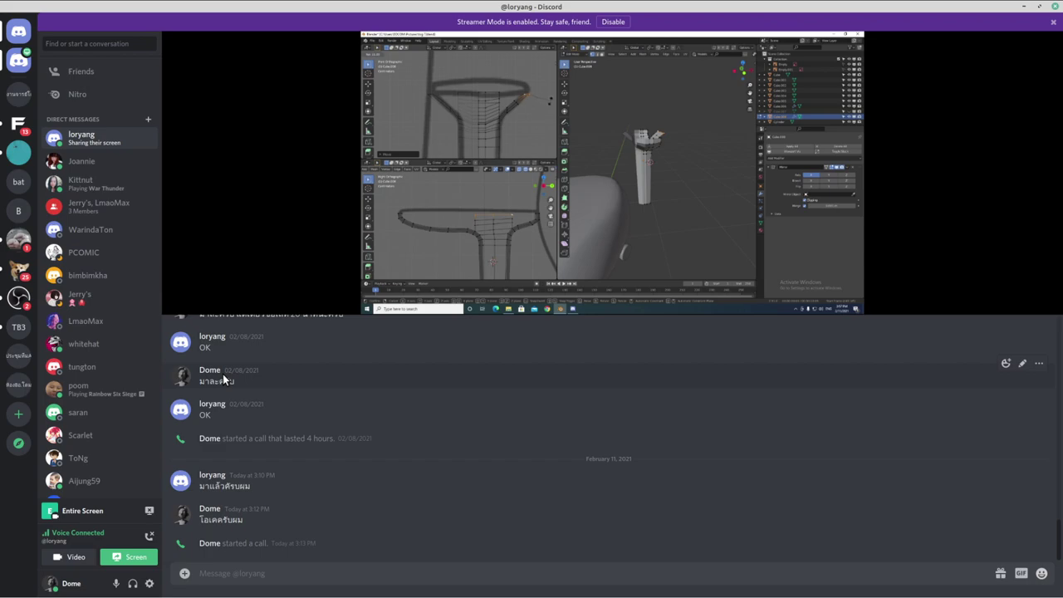
# - Check the strip in the 3D view and begin selecting the seat-side rail vertices
pyautogui.hotkey('ctrl', 'alt', 'Right')
pyautogui.hotkey('ctrl', 'alt', 'Left')
pyautogui.hotkey('ctrl', 'alt', 'Right')
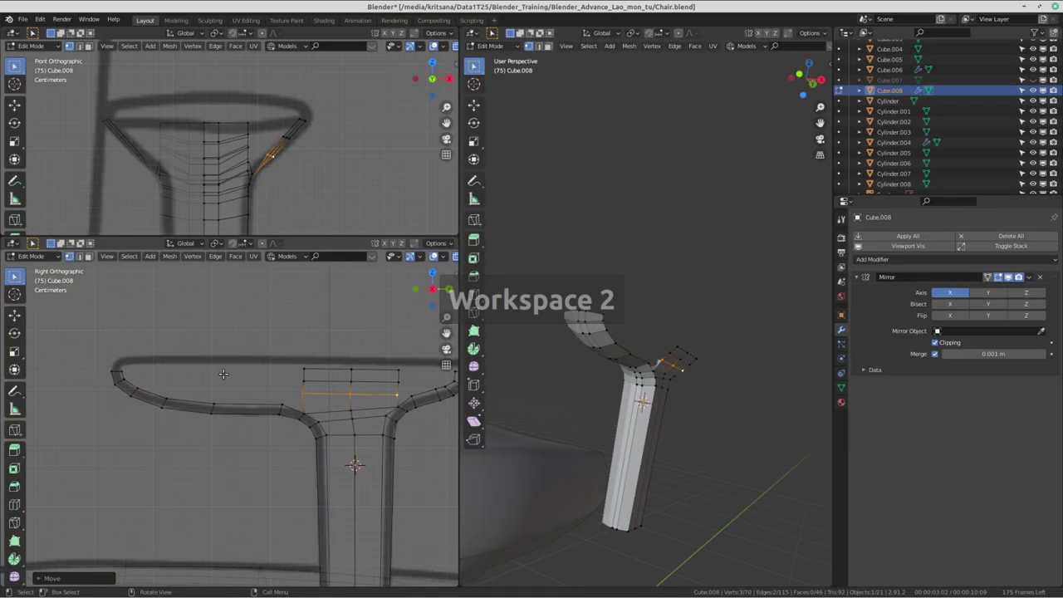
pyautogui.scroll(2, 164, 383)
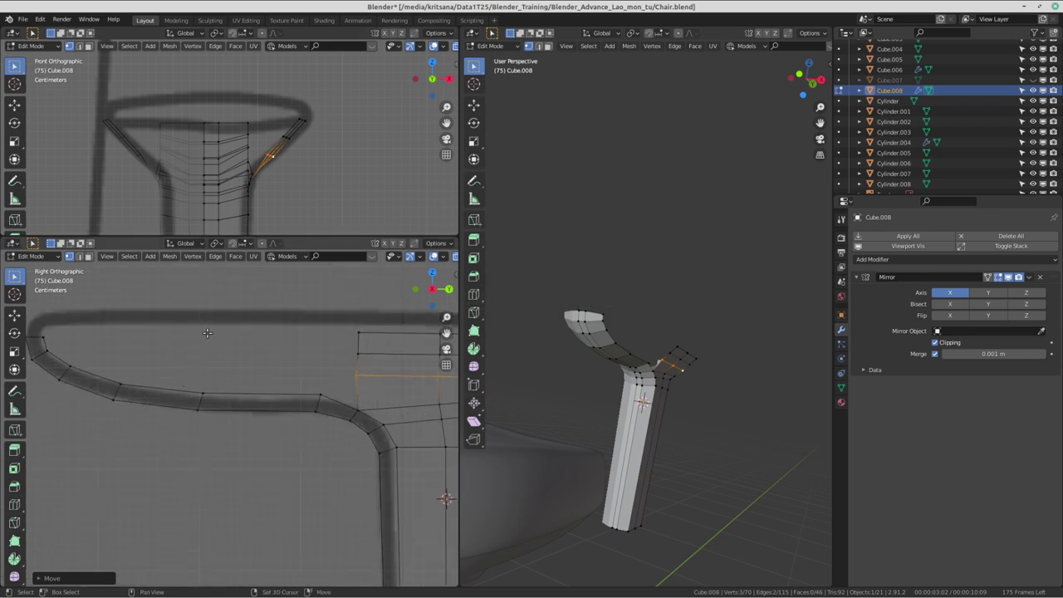
pyautogui.moveTo(632, 365)
pyautogui.mouseDown(button='middle')
pyautogui.moveTo(599, 375)
pyautogui.moveTo(624, 347)
pyautogui.moveTo(626, 373)
pyautogui.moveTo(641, 361)
pyautogui.moveTo(609, 327)
pyautogui.moveTo(653, 324)
pyautogui.moveTo(661, 299)
pyautogui.moveTo(689, 327)
pyautogui.moveTo(684, 387)
pyautogui.moveTo(581, 407)
pyautogui.mouseUp(button='middle')
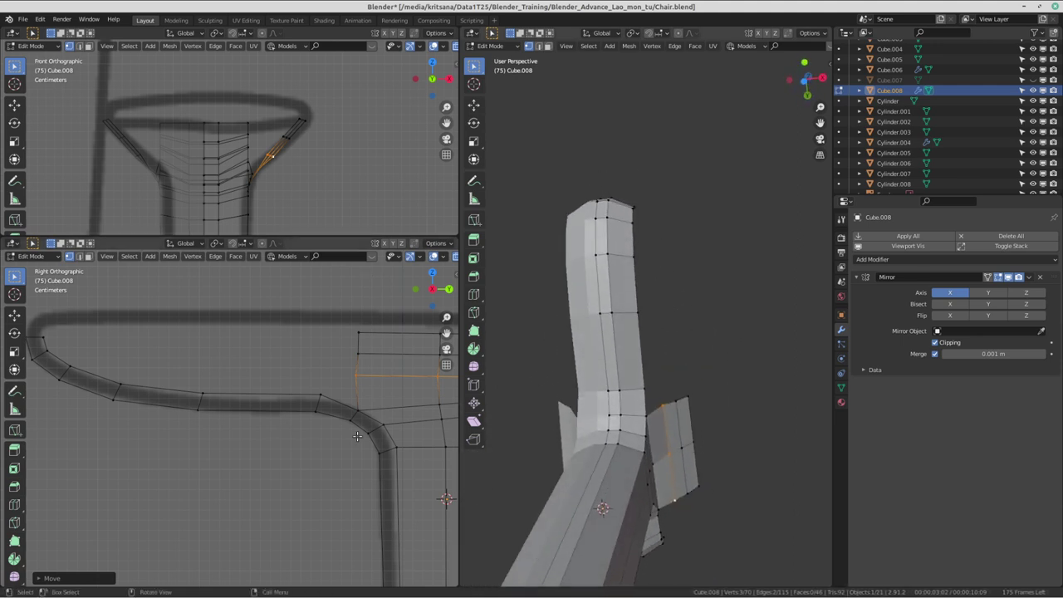
pyautogui.keyDown('shift'); pyautogui.moveTo(357, 436); pyautogui.dragTo(399, 442, button='middle'); pyautogui.keyUp('shift')
pyautogui.click(362, 401)
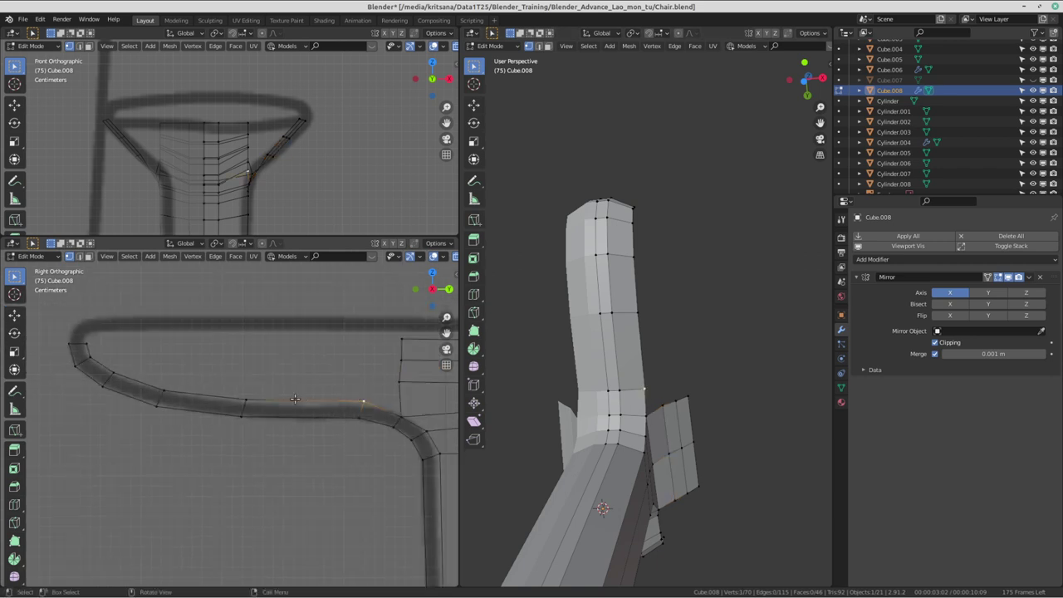
# - Add three more seat-side rail vertices to the selection
pyautogui.keyDown('shift'); pyautogui.click(246, 400); pyautogui.keyUp('shift')
pyautogui.keyDown('shift'); pyautogui.click(157, 382); pyautogui.keyUp('shift')
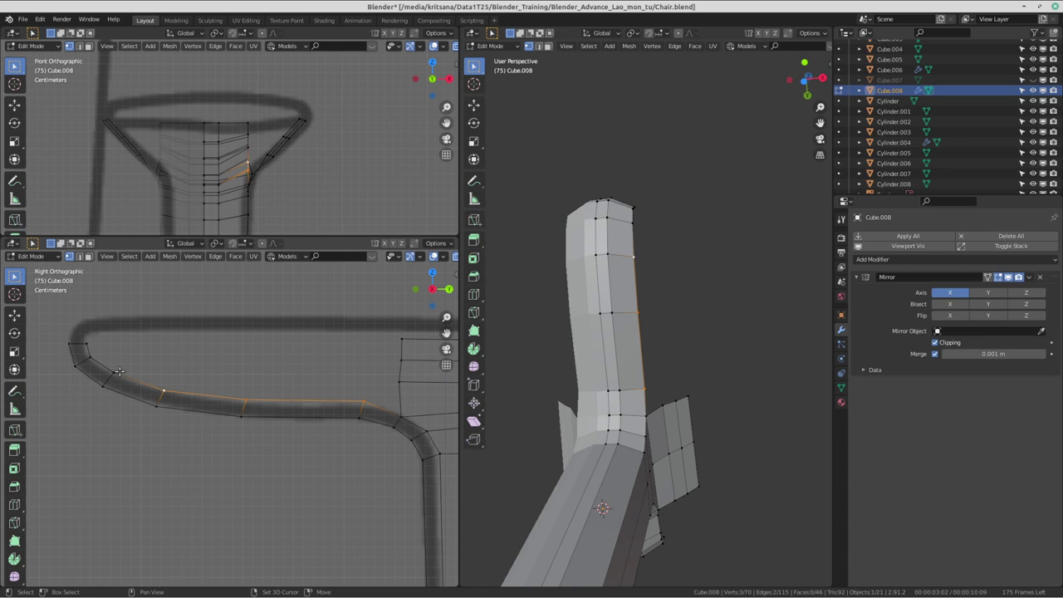
pyautogui.keyDown('shift'); pyautogui.click(119, 371); pyautogui.keyUp('shift')
# - Save Chair.blend with Ctrl+S, dismissing the stray pie menu
pyautogui.hotkey('ctrl', 's')
pyautogui.click(155, 319)
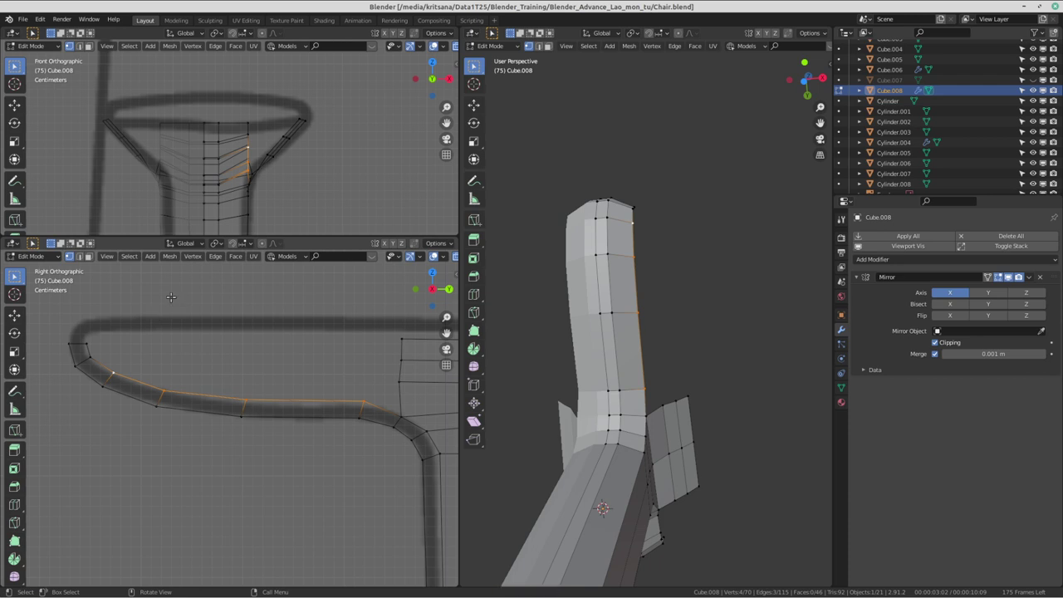
pyautogui.hotkey('ctrl', 's')
pyautogui.click(198, 138)
# - Path-select the edge chain along the tube's seat-side edge from the bend onward
pyautogui.keyDown('shift'); pyautogui.moveTo(193, 388); pyautogui.dragTo(220, 389, button='middle'); pyautogui.keyUp('shift')
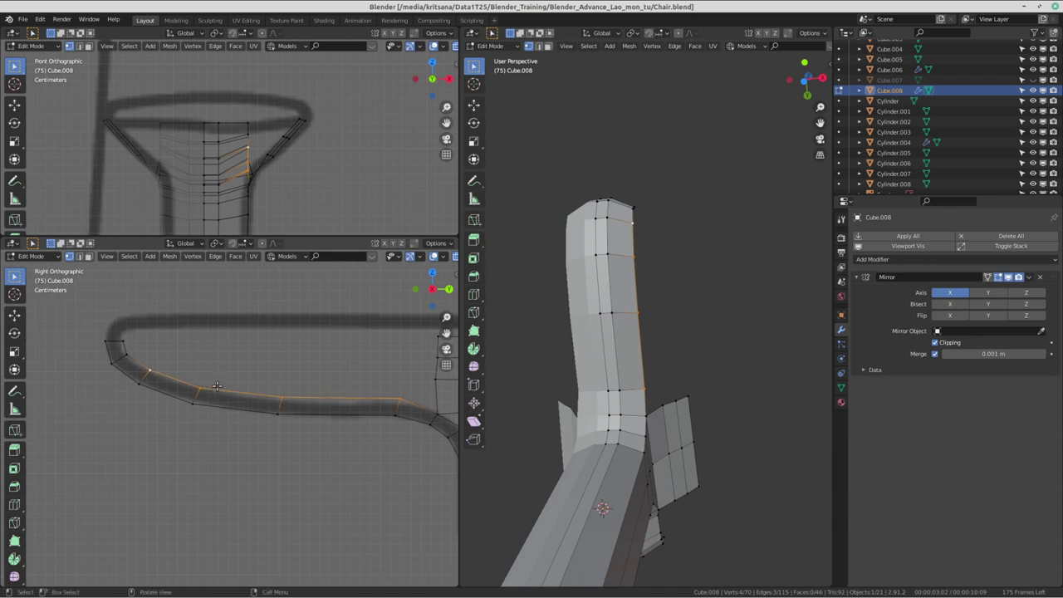
pyautogui.keyDown('ctrl'); pyautogui.click(220, 389); pyautogui.keyUp('ctrl')
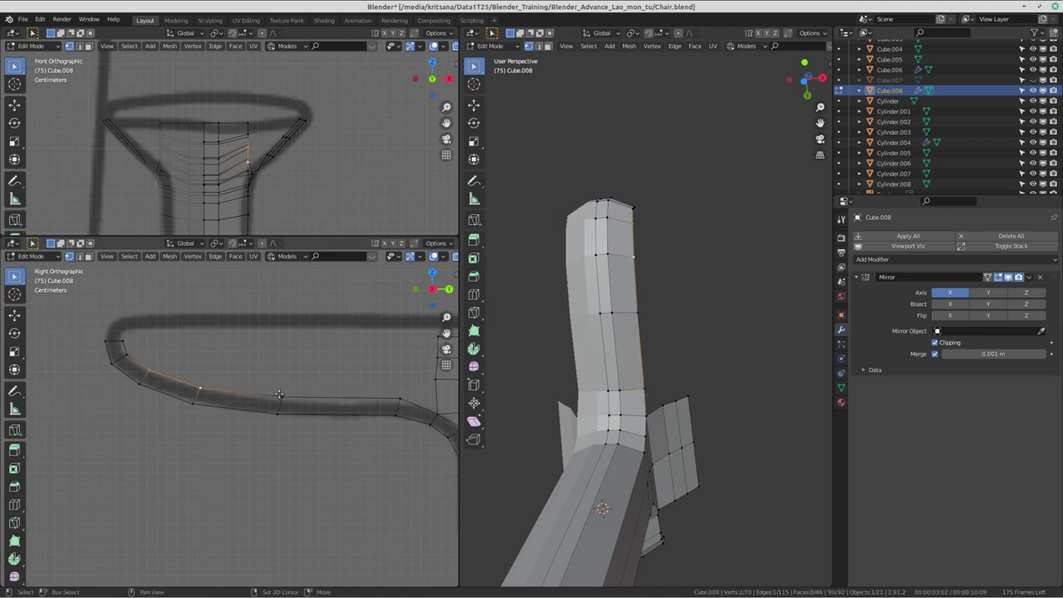
pyautogui.keyDown('ctrl'); pyautogui.click(398, 400); pyautogui.keyUp('ctrl')
pyautogui.moveTo(311, 413)
pyautogui.keyDown('shift'); pyautogui.mouseDown(button='middle')
pyautogui.moveTo(257, 439)
pyautogui.moveTo(237, 416)
pyautogui.mouseUp(button='middle'); pyautogui.keyUp('shift')
pyautogui.scroll(1, 311, 428)
pyautogui.scroll(2, 310, 428)
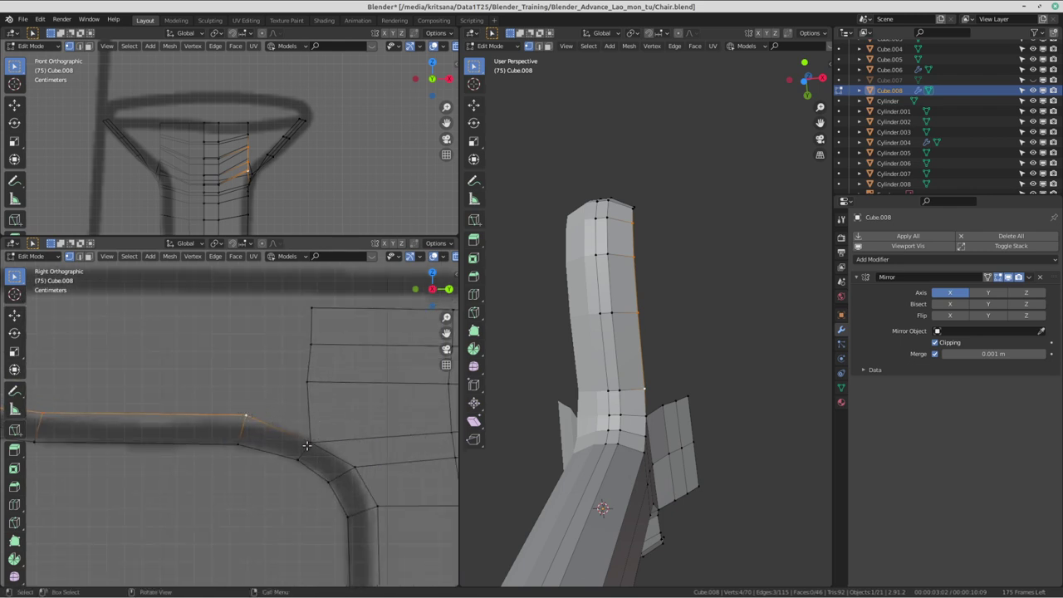
pyautogui.scroll(-2, 312, 365)
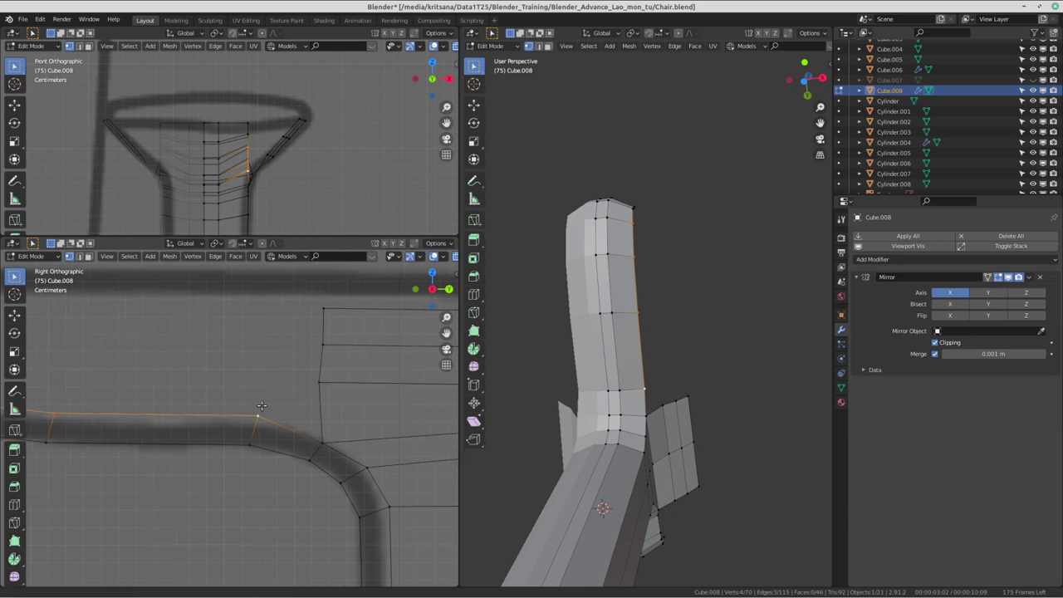
pyautogui.scroll(-2, 336, 407)
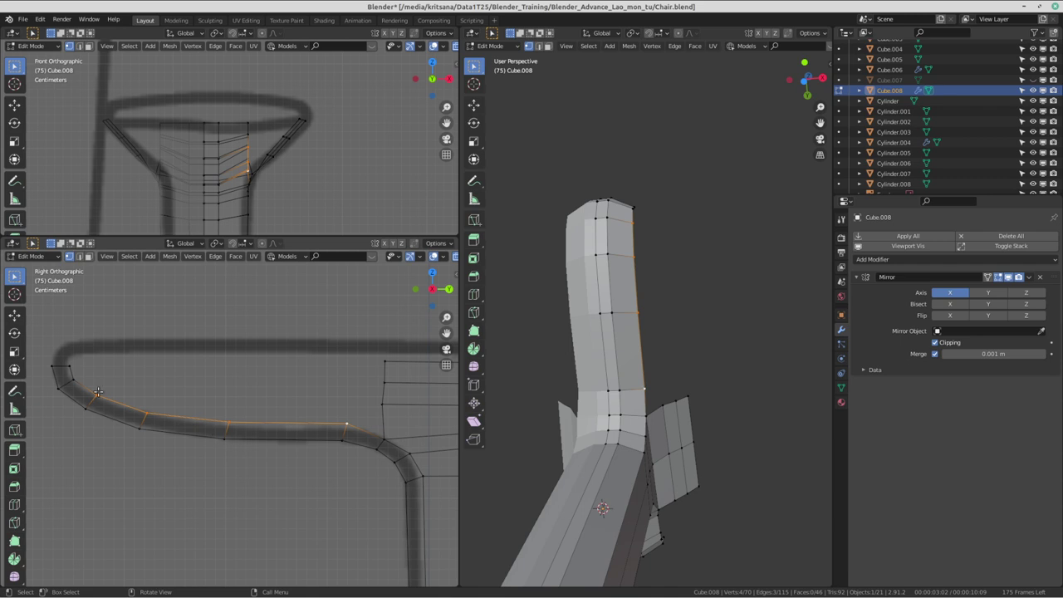
pyautogui.keyDown('shift'); pyautogui.moveTo(99, 392); pyautogui.dragTo(138, 411, button='middle'); pyautogui.keyUp('shift')
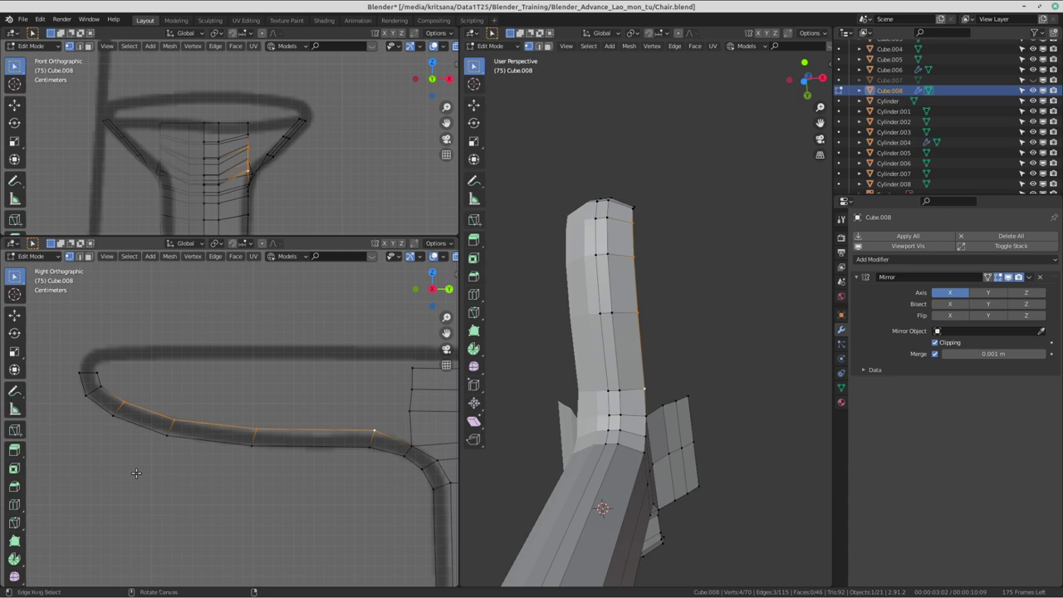
# - Reframe the side and front views around the selected curve and armrest post
pyautogui.hotkey('ctrl', 'alt', 'Right')
pyautogui.hotkey('ctrl', 'alt', 'Right')
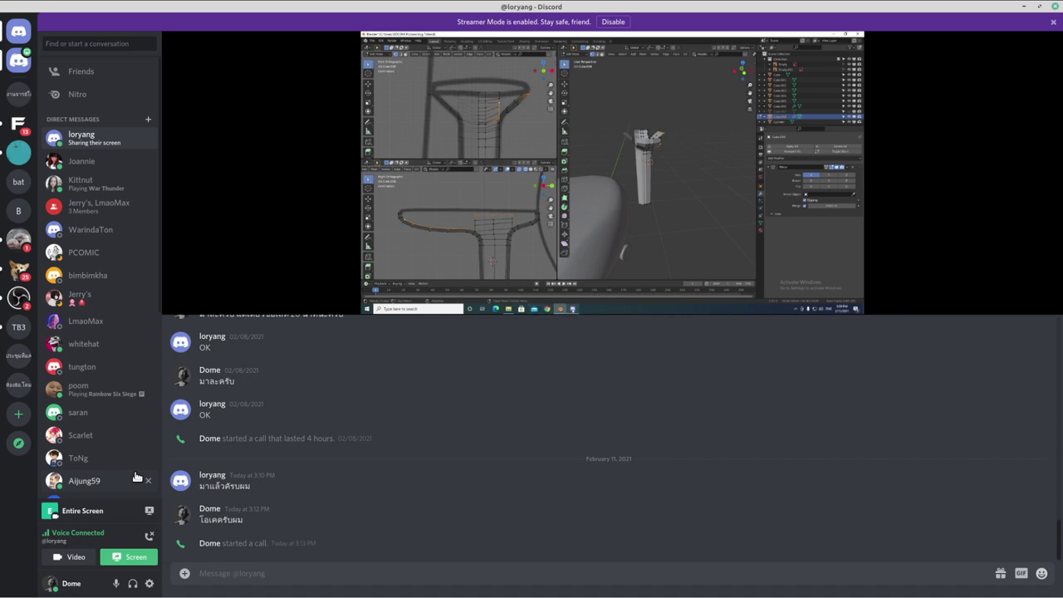
pyautogui.moveTo(612, 172)
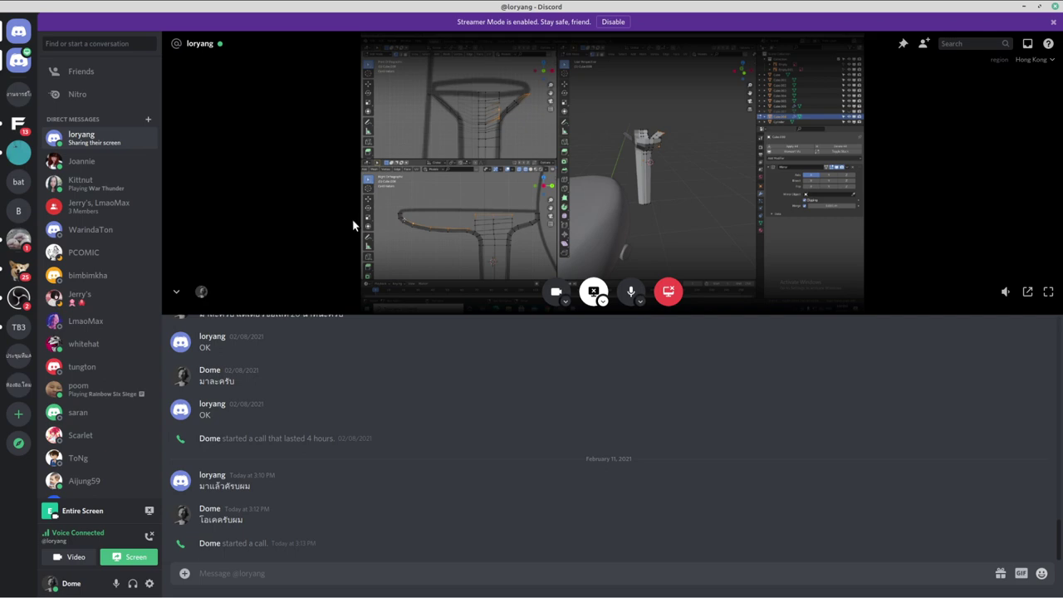
pyautogui.hotkey('ctrl', 'alt', 'Right')
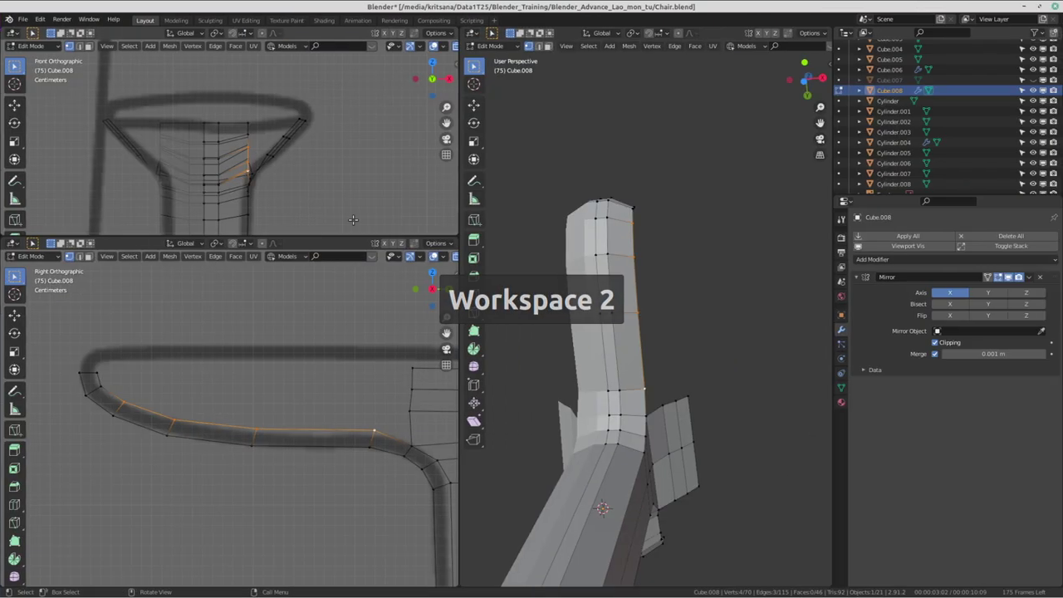
pyautogui.scroll(-1, 240, 378)
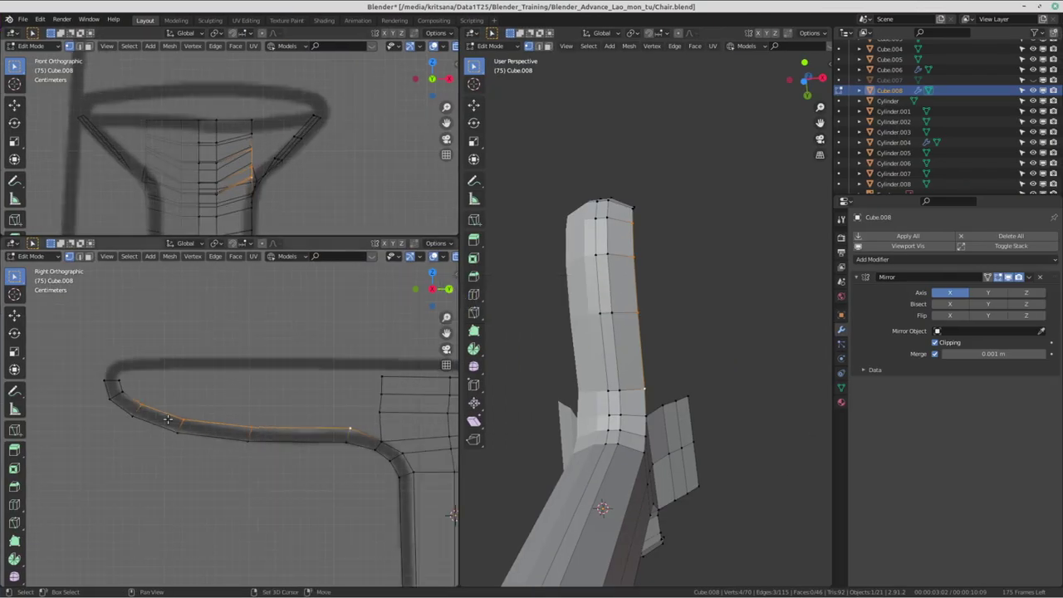
pyautogui.scroll(-1, 241, 382)
pyautogui.scroll(-1, 246, 389)
pyautogui.scroll(1, 245, 388)
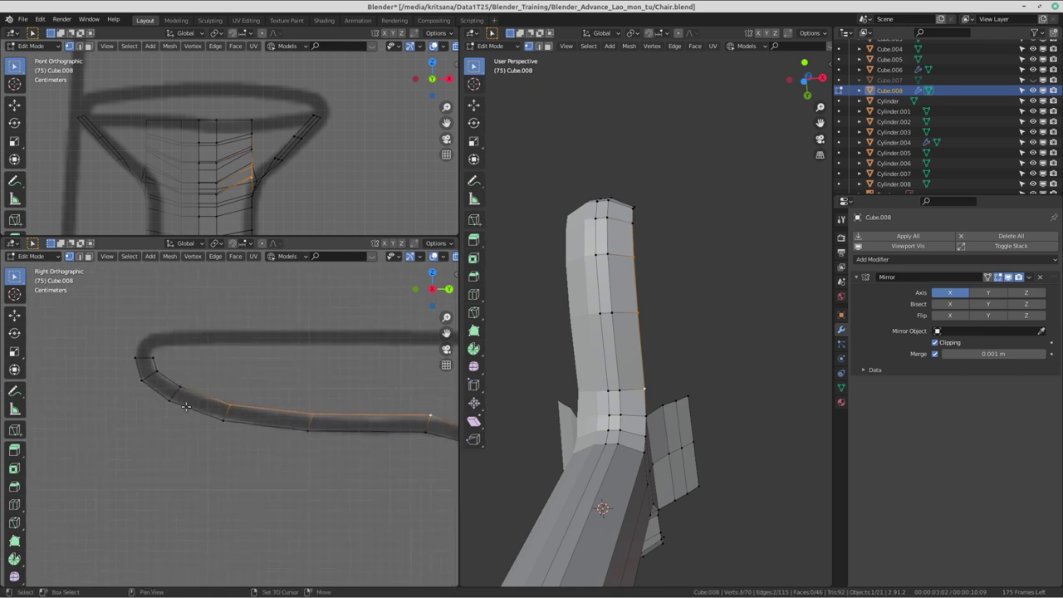
pyautogui.scroll(-1, 187, 380)
pyautogui.moveTo(187, 380)
pyautogui.keyDown('shift'); pyautogui.mouseDown(button='middle')
pyautogui.moveTo(230, 475)
pyautogui.moveTo(238, 448)
pyautogui.mouseUp(button='middle'); pyautogui.keyUp('shift')
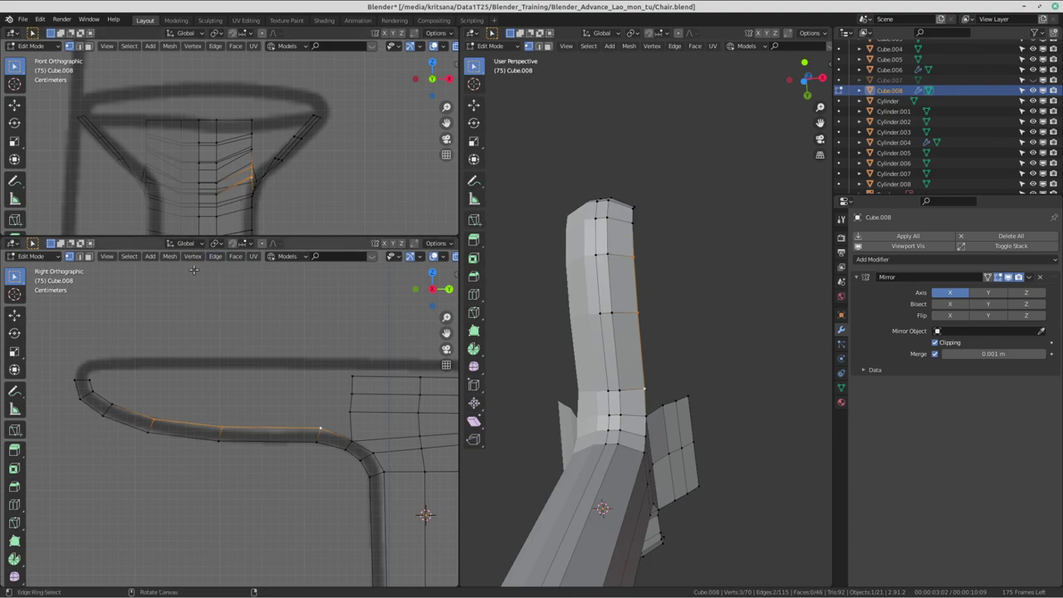
pyautogui.hotkey('ctrl', 'alt', 'Right')
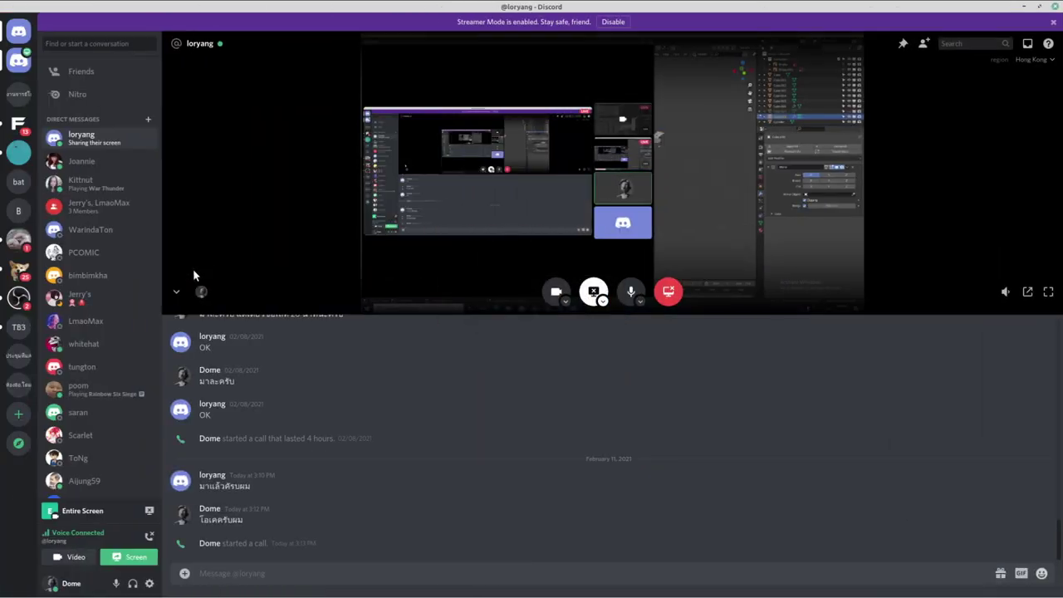
pyautogui.hotkey('ctrl', 'alt', 'Left')
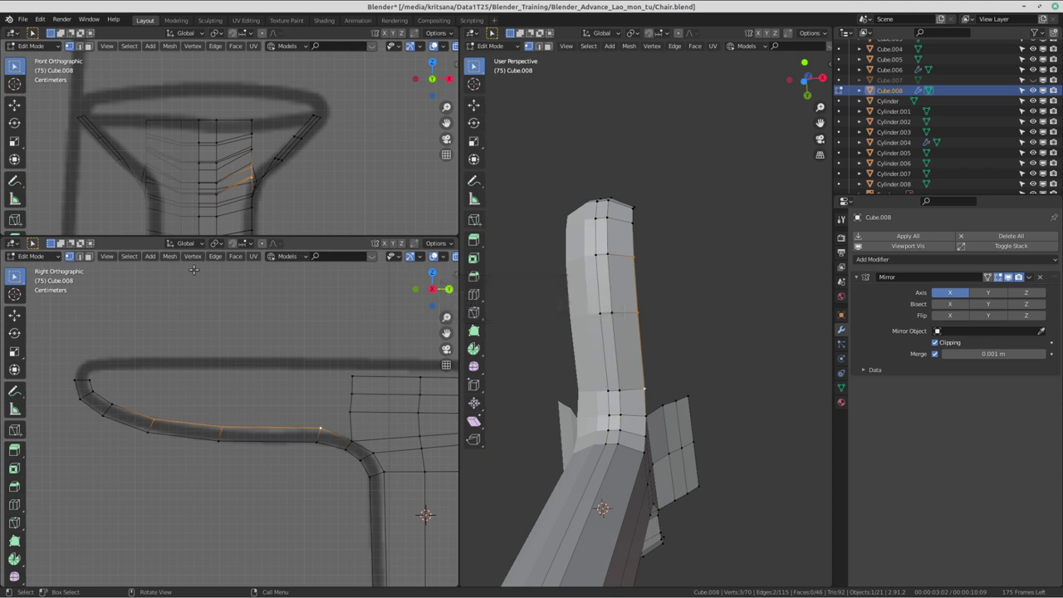
pyautogui.scroll(1, 310, 421)
pyautogui.moveTo(213, 439)
pyautogui.keyDown('shift'); pyautogui.mouseDown(button='middle')
pyautogui.moveTo(310, 421)
pyautogui.moveTo(179, 434)
pyautogui.mouseUp(button='middle'); pyautogui.keyUp('shift')
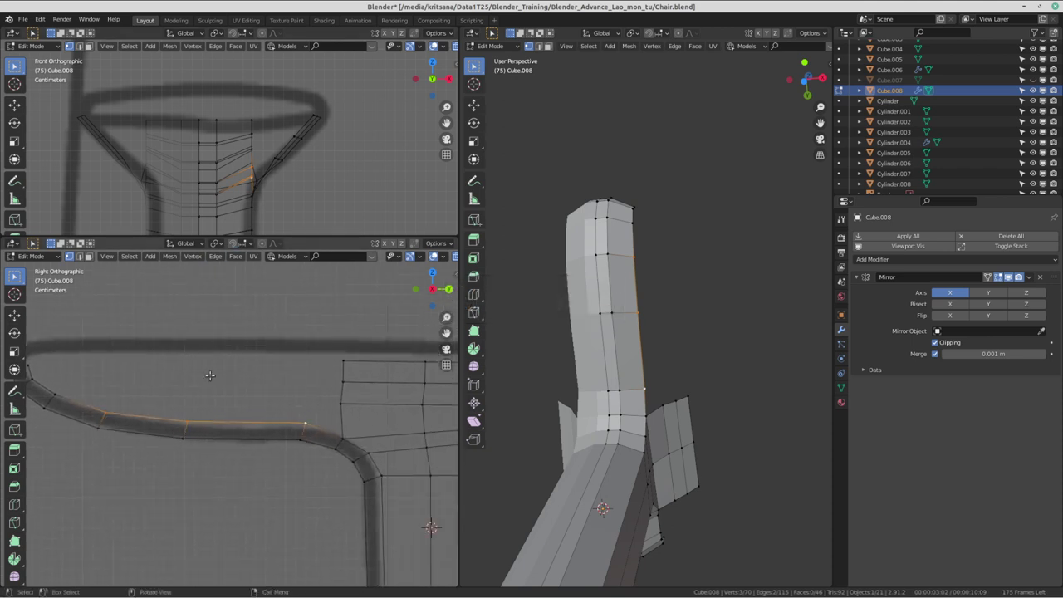
pyautogui.scroll(1, 278, 163)
pyautogui.keyDown('shift'); pyautogui.moveTo(278, 162); pyautogui.dragTo(232, 163, button='middle'); pyautogui.keyUp('shift')
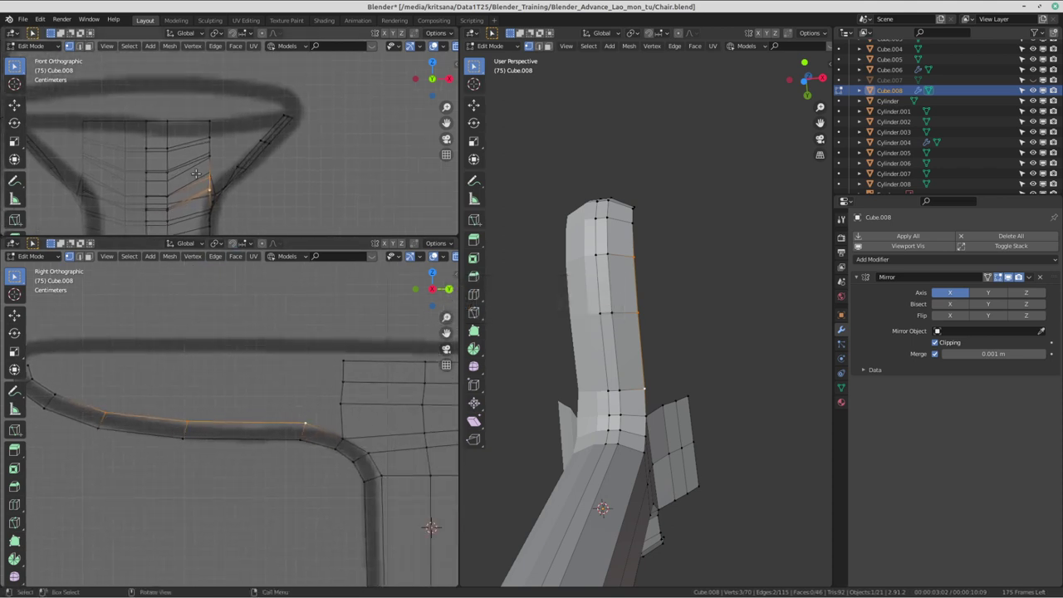
pyautogui.keyDown('shift'); pyautogui.moveTo(138, 133); pyautogui.dragTo(201, 148, button='middle'); pyautogui.keyUp('shift')
pyautogui.scroll(-1, 201, 147)
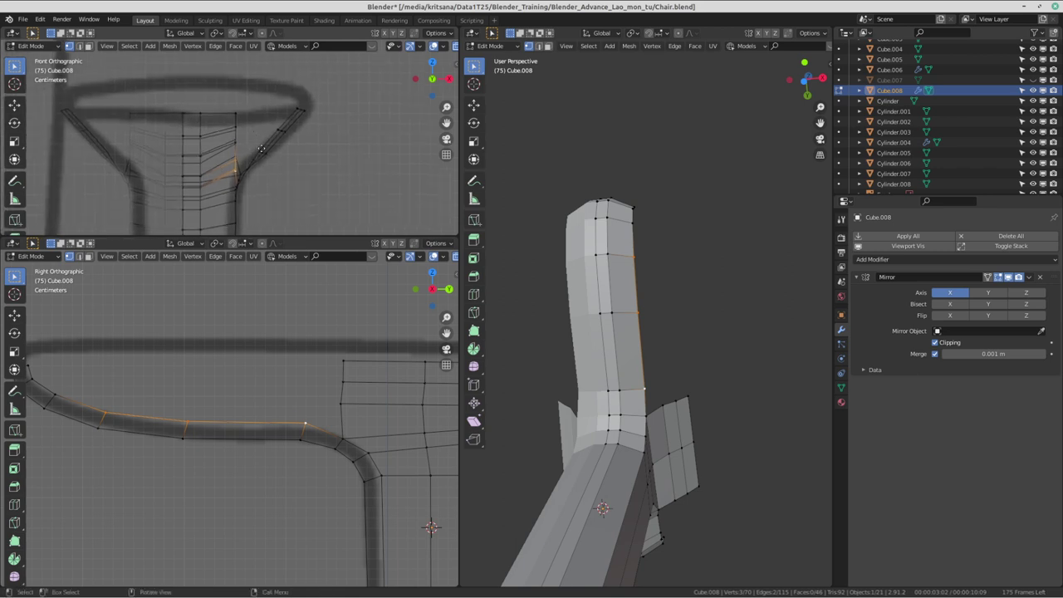
# - Extrude three rows upward from the selected edges until they reach the seat rim
pyautogui.press('g')
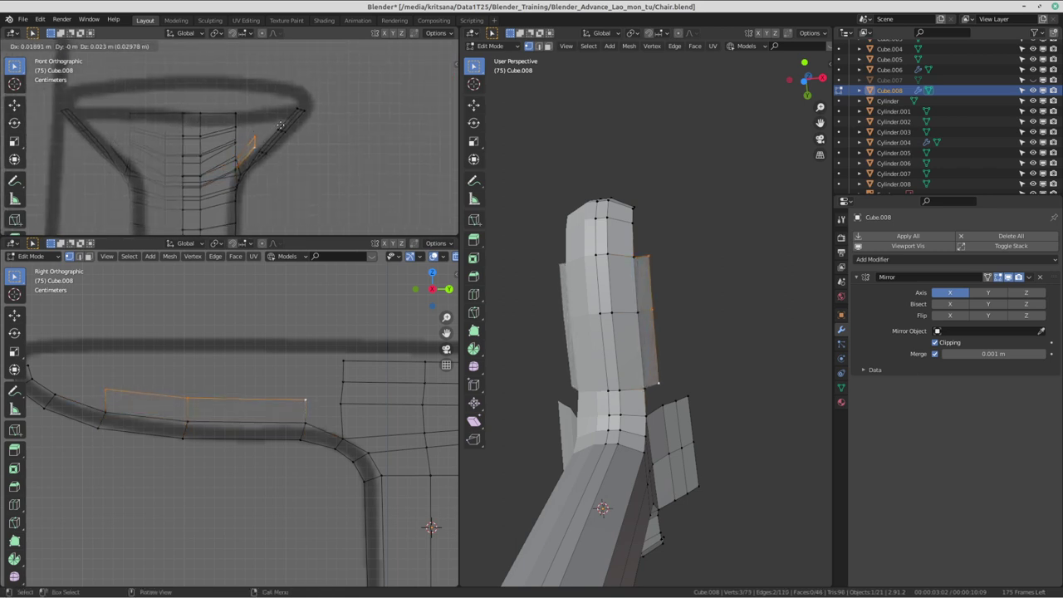
pyautogui.click(278, 128)
pyautogui.scroll(2, 247, 176)
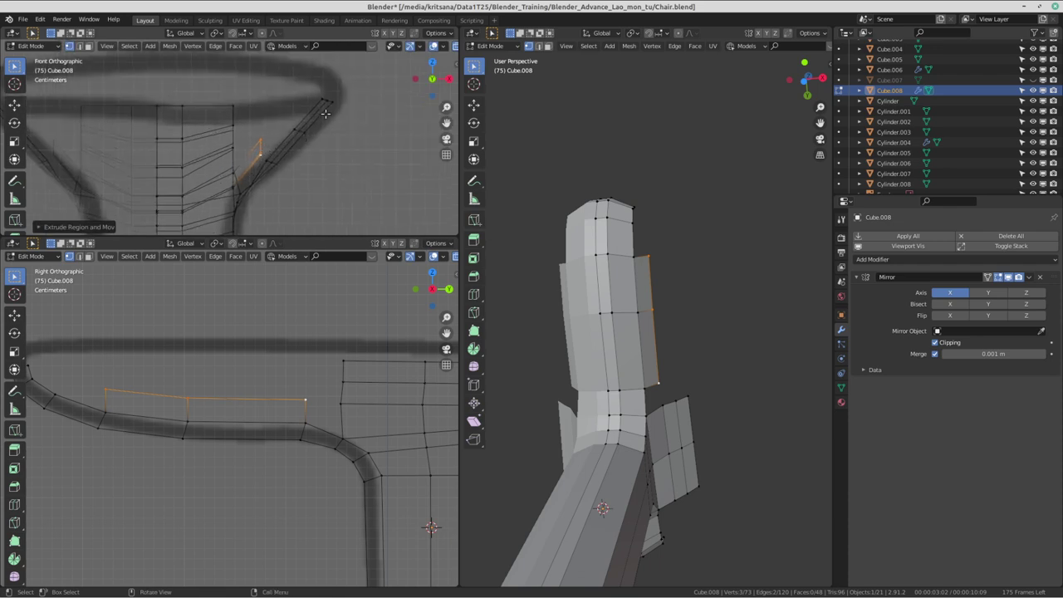
pyautogui.press('e')
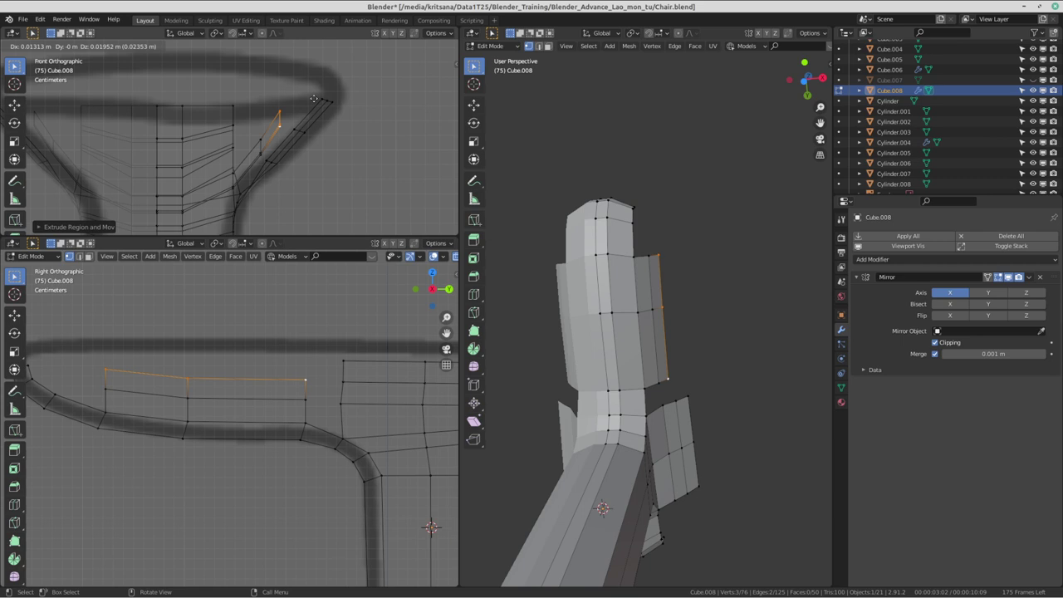
pyautogui.click(314, 98)
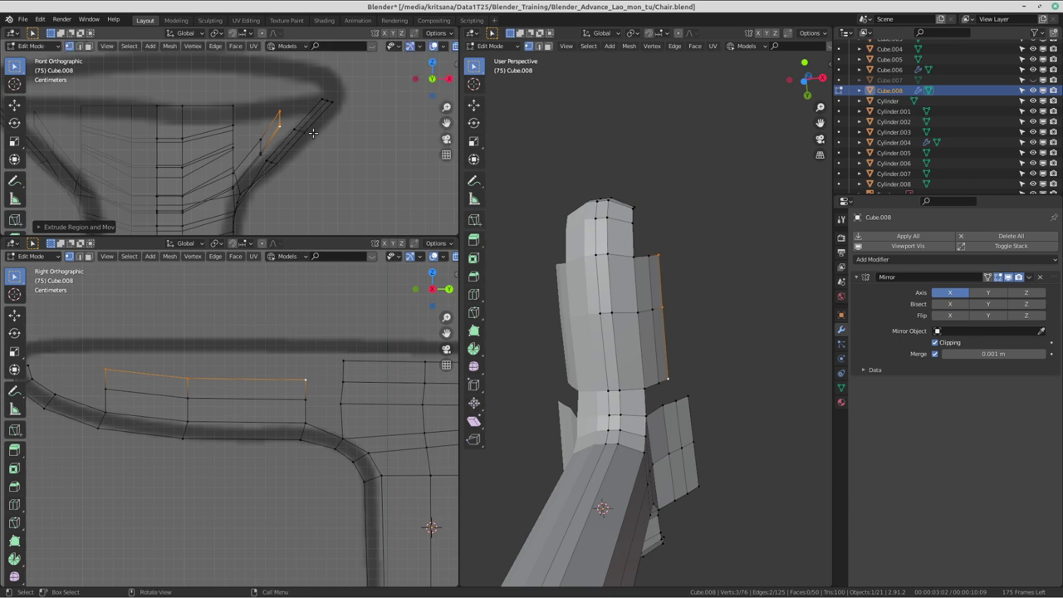
pyautogui.press('e')
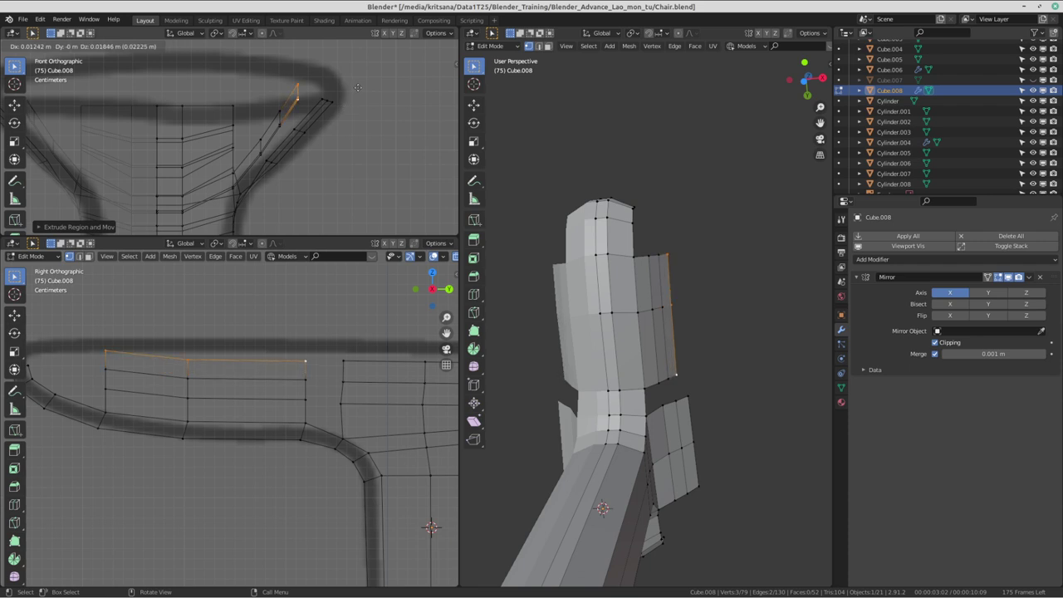
pyautogui.click(357, 87)
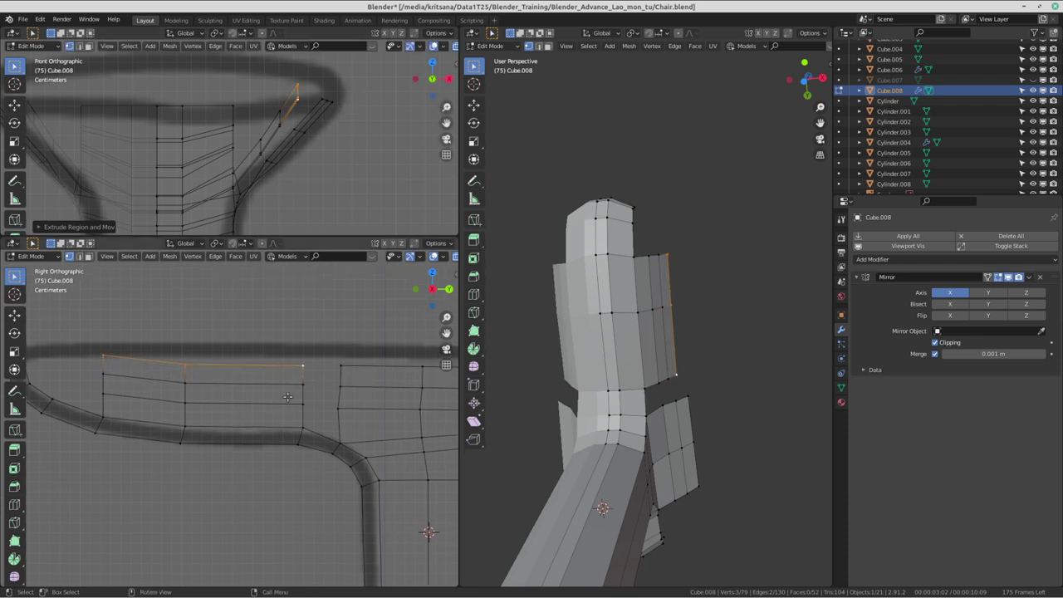
pyautogui.keyDown('shift'); pyautogui.moveTo(281, 127); pyautogui.dragTo(289, 123, button='middle'); pyautogui.keyUp('shift')
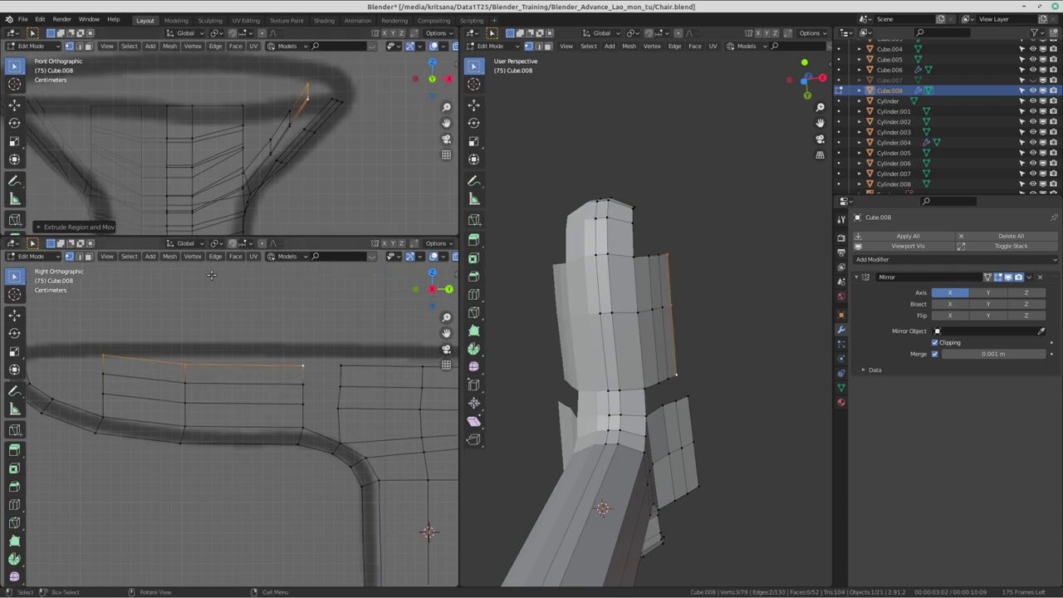
pyautogui.scroll(1, 166, 366)
pyautogui.keyDown('shift'); pyautogui.moveTo(108, 336); pyautogui.dragTo(177, 362, button='middle'); pyautogui.keyUp('shift')
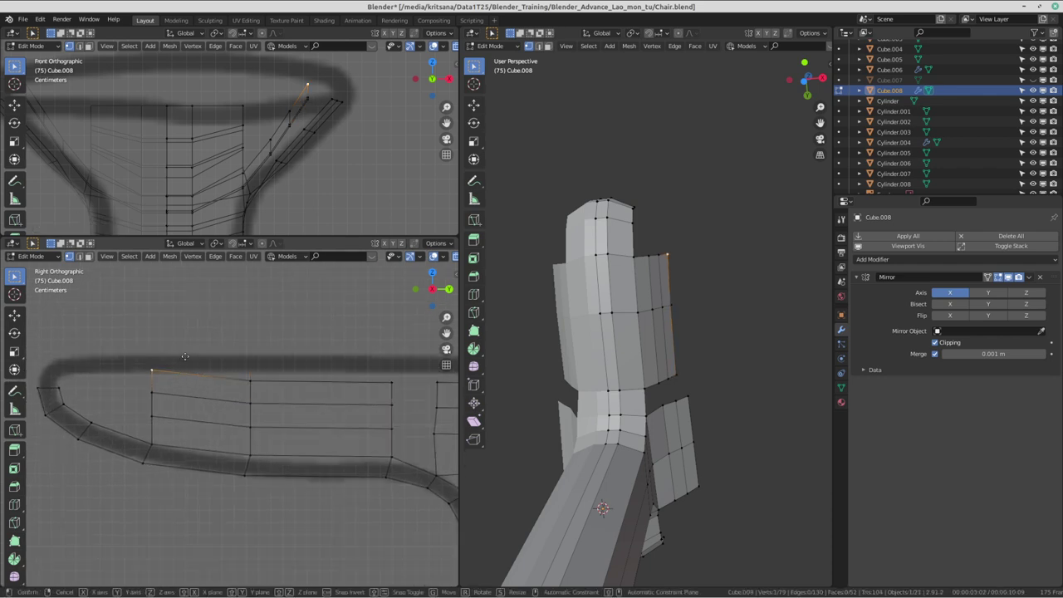
# - Slide the strip's front corner vertex down its edge and move it lower
pyautogui.press('g')
pyautogui.press('g')
pyautogui.click(142, 400)
pyautogui.press('g')
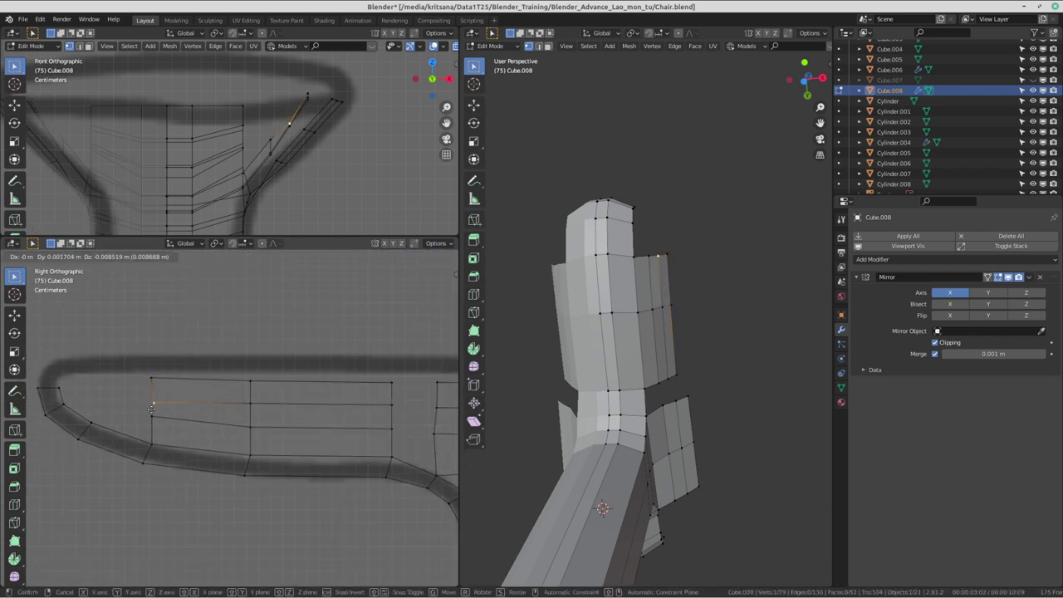
pyautogui.press('Escape')
pyautogui.press('g')
pyautogui.click(147, 424)
pyautogui.scroll(-2, 148, 424)
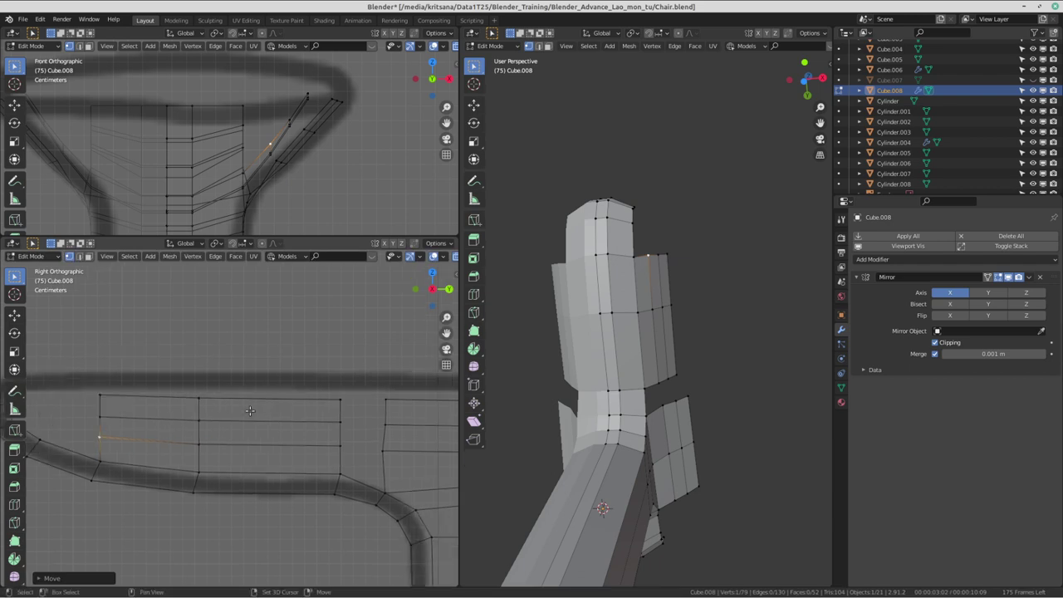
pyautogui.keyDown('shift'); pyautogui.moveTo(337, 407); pyautogui.dragTo(277, 394, button='middle'); pyautogui.keyUp('shift')
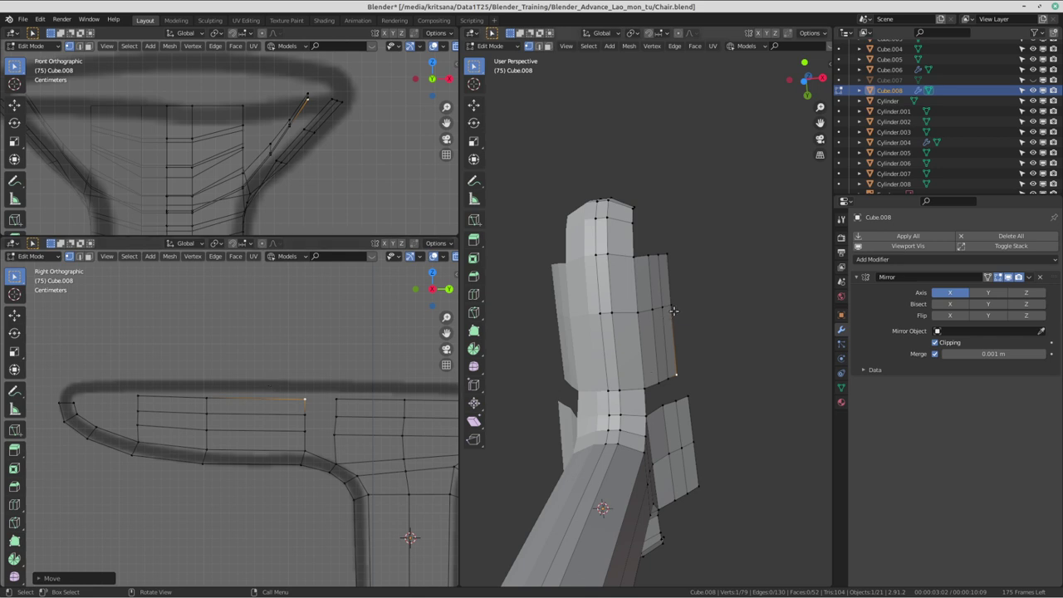
# - Orbit around the chair to inspect the reshaped armrest, then save Chair.blend
pyautogui.moveTo(629, 380)
pyautogui.mouseDown(button='middle')
pyautogui.moveTo(565, 321)
pyautogui.moveTo(526, 365)
pyautogui.mouseUp(button='middle')
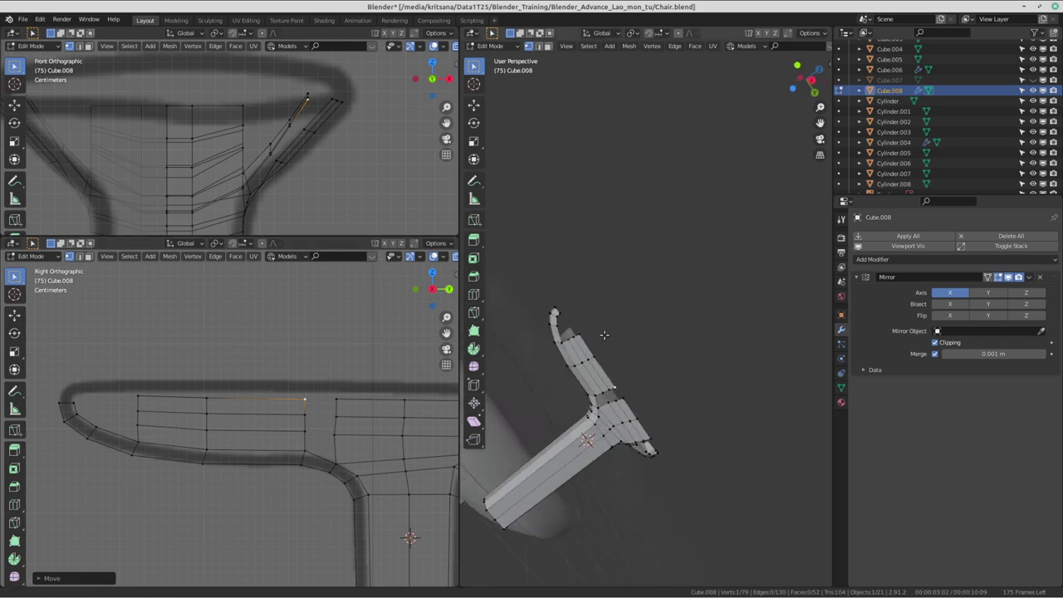
pyautogui.scroll(3, 730, 349)
pyautogui.moveTo(730, 350); pyautogui.dragTo(688, 351, button='middle')
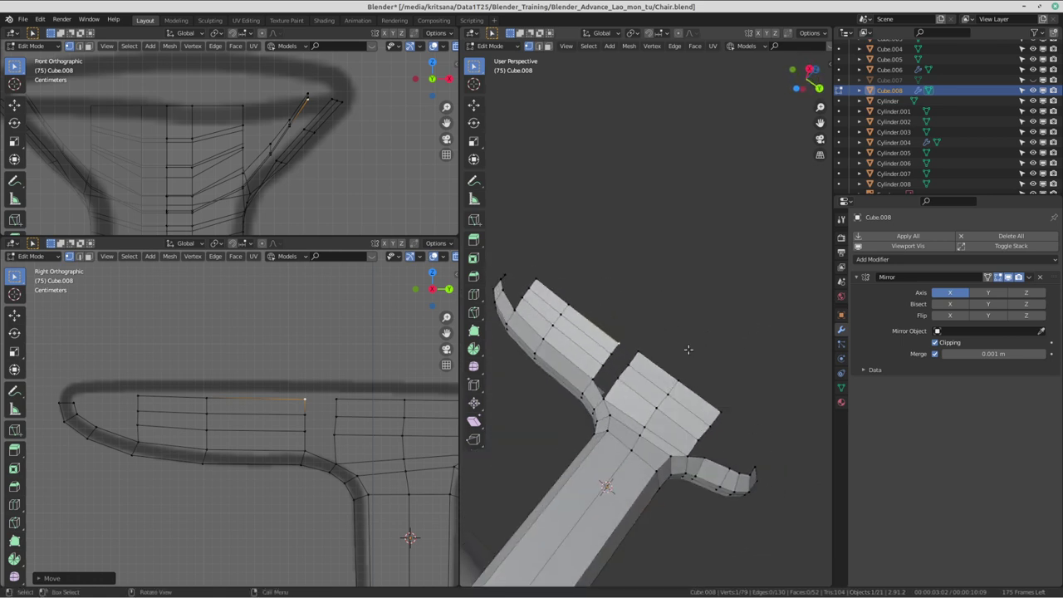
pyautogui.scroll(-3, 262, 442)
pyautogui.scroll(3, 262, 443)
pyautogui.scroll(3, 624, 302)
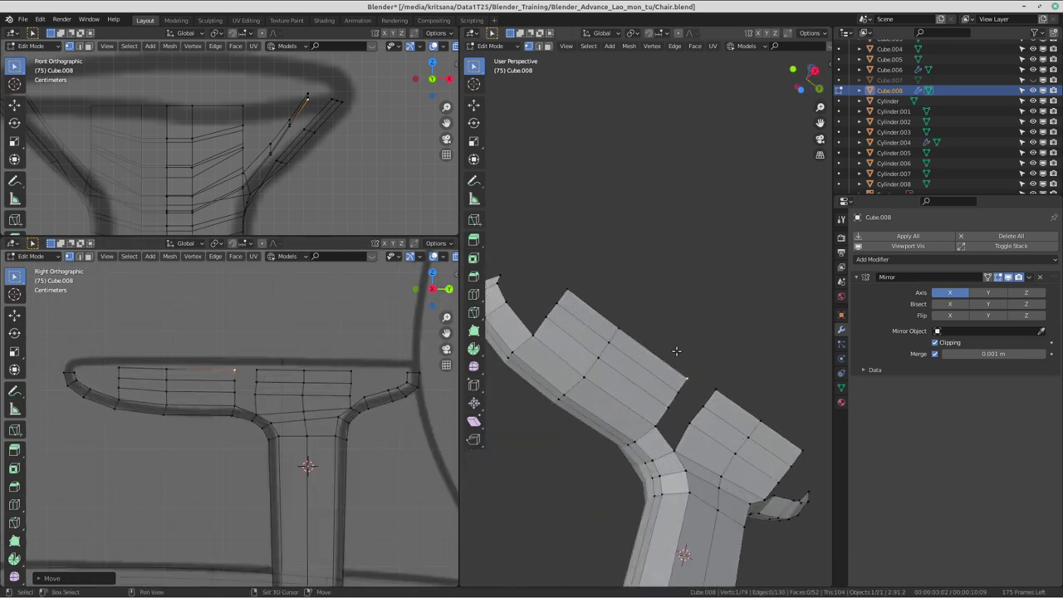
pyautogui.moveTo(624, 302); pyautogui.dragTo(640, 266, button='middle')
pyautogui.keyDown('shift'); pyautogui.moveTo(312, 158); pyautogui.dragTo(303, 157, button='middle'); pyautogui.keyUp('shift')
pyautogui.moveTo(656, 291); pyautogui.dragTo(676, 308, button='middle')
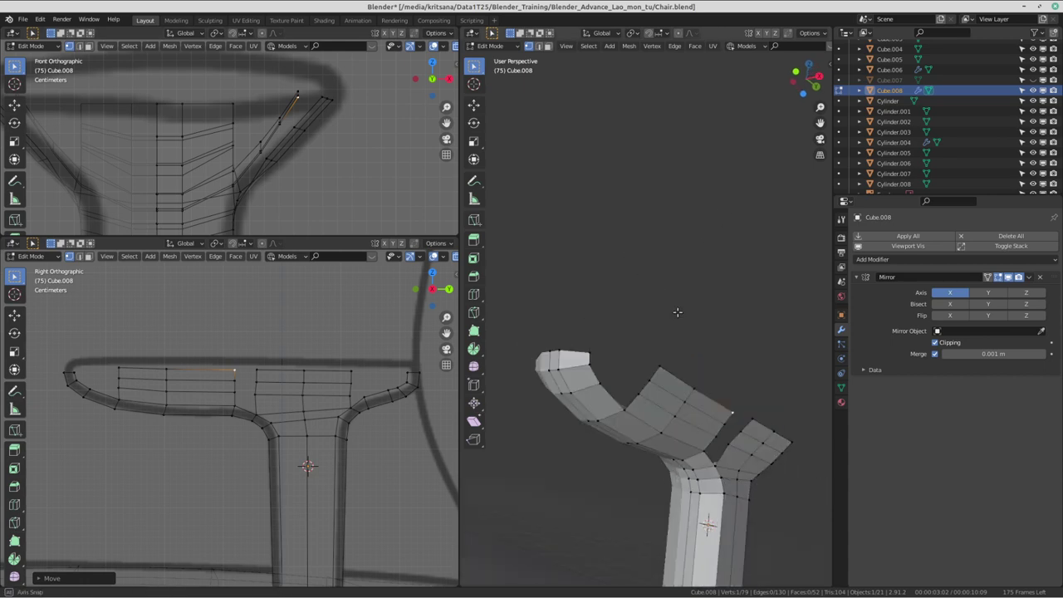
pyautogui.scroll(-3, 667, 362)
pyautogui.moveTo(667, 362)
pyautogui.mouseDown(button='middle')
pyautogui.moveTo(734, 285)
pyautogui.moveTo(588, 264)
pyautogui.mouseUp(button='middle')
pyautogui.scroll(3, 734, 286)
pyautogui.press('z')
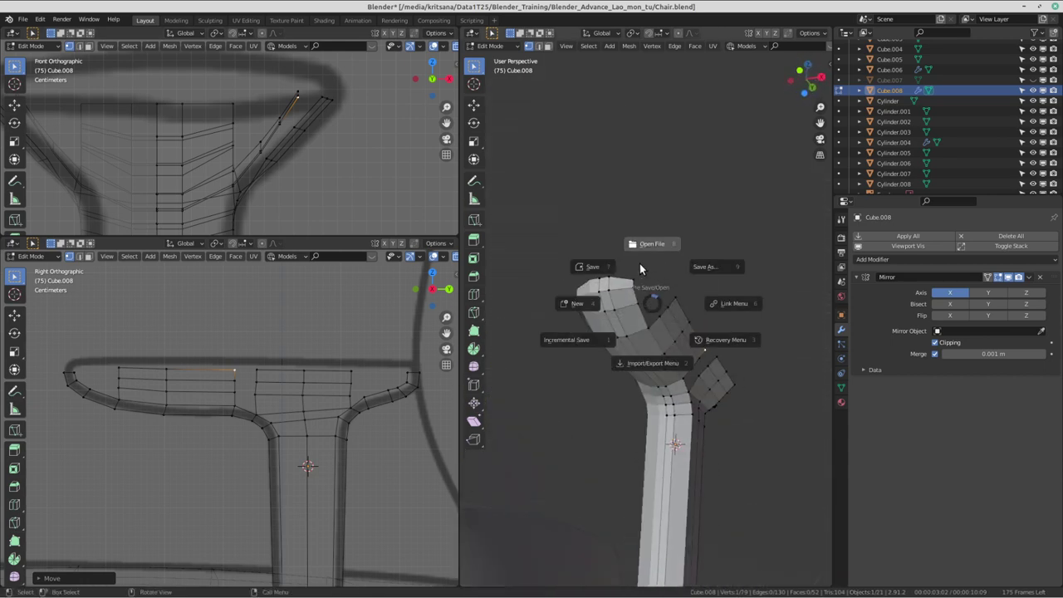
pyautogui.hotkey('ctrl', 's')
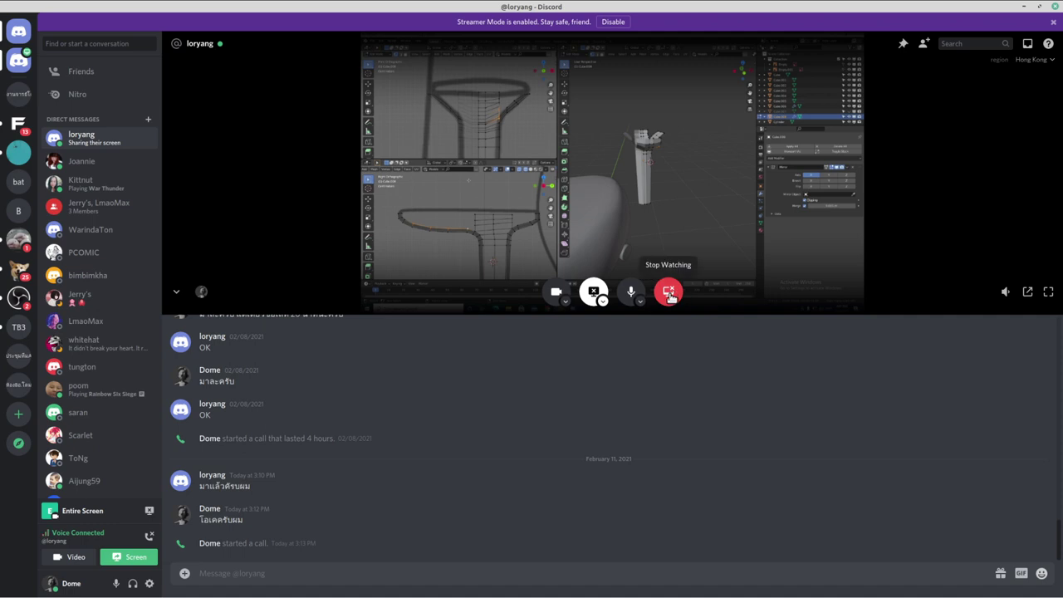
# - Stop watching the stream, leave the Discord call and join it again
pyautogui.click(669, 295)
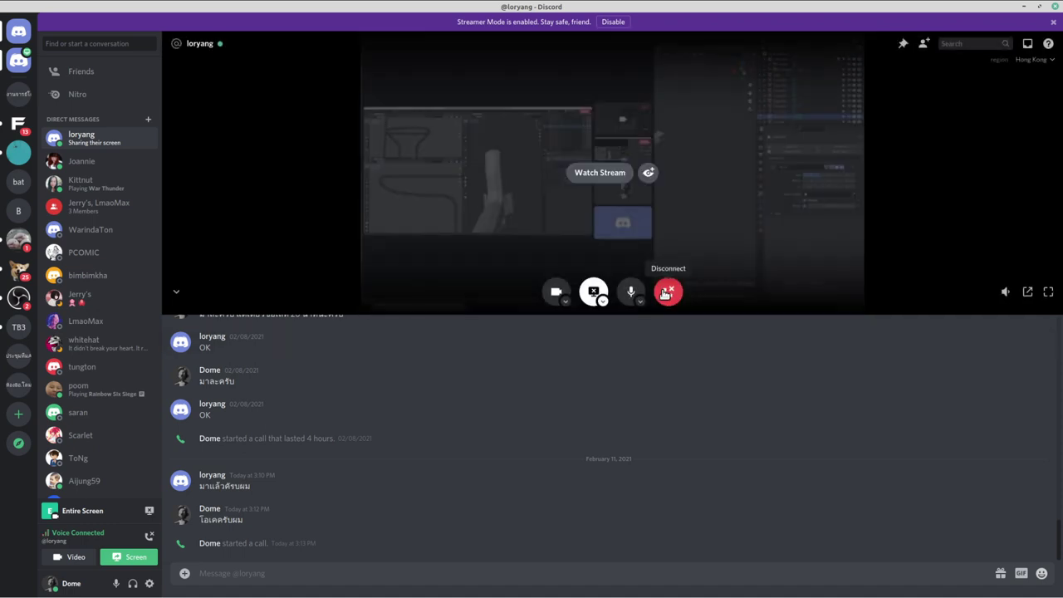
pyautogui.click(666, 295)
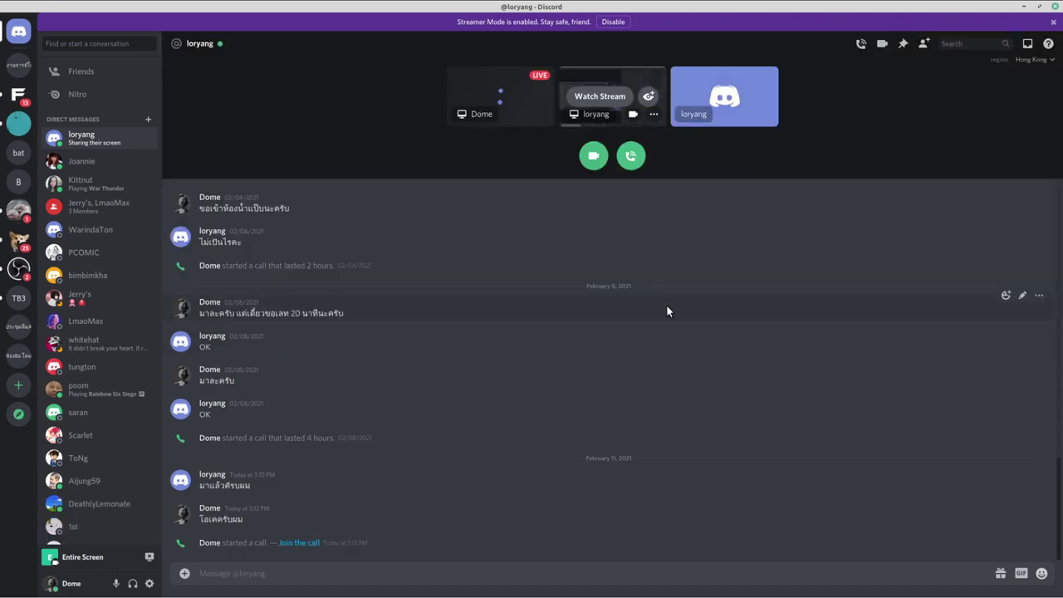
pyautogui.click(631, 157)
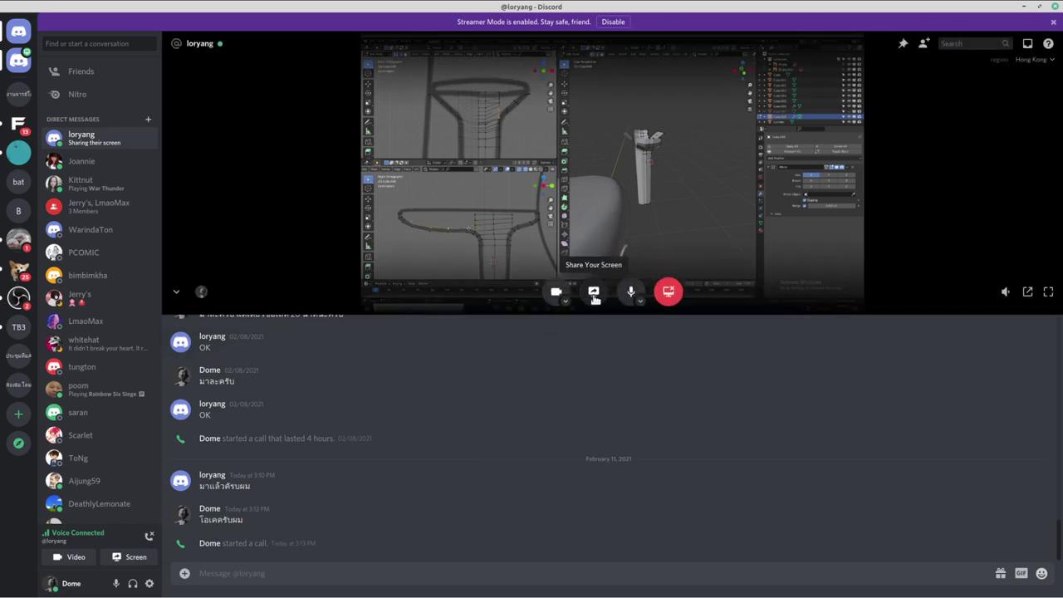
# - Go live sharing the Entire Screen, then return to the Blender workspace
pyautogui.click(594, 290)
pyautogui.click(499, 253)
pyautogui.click(511, 286)
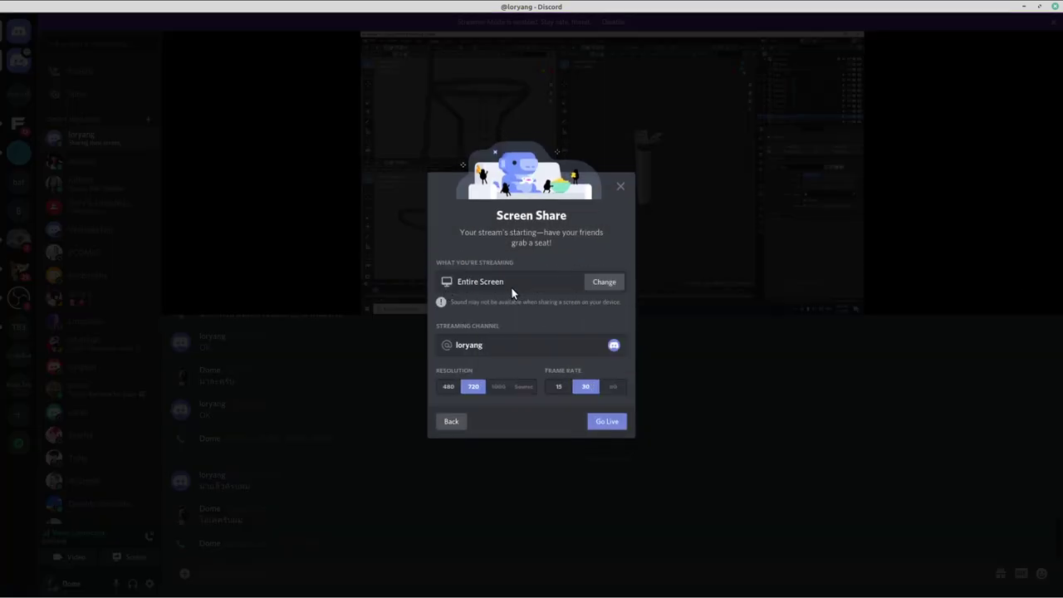
pyautogui.click(607, 421)
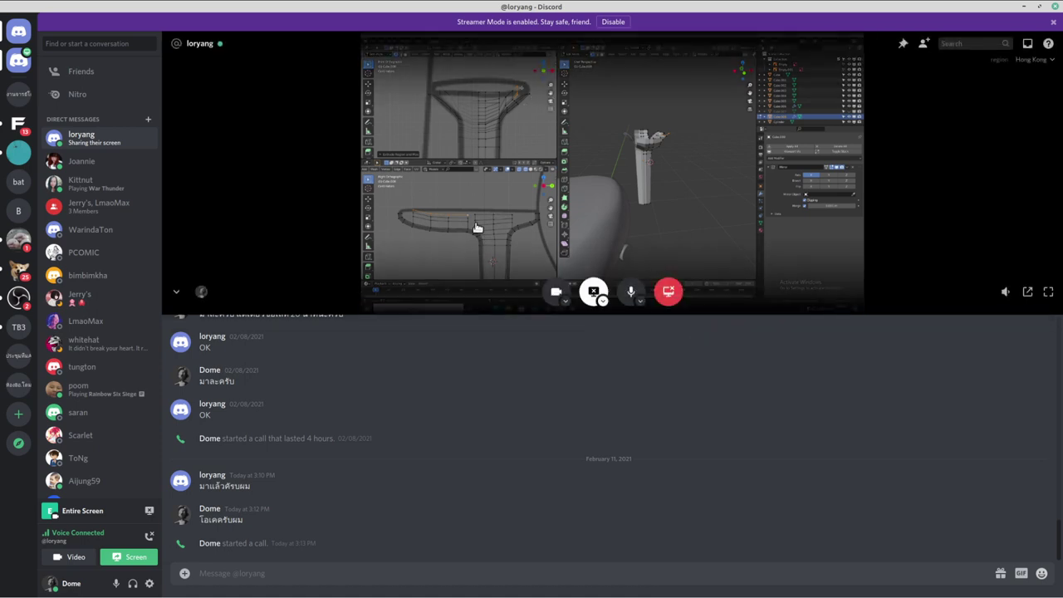
pyautogui.moveTo(482, 374)
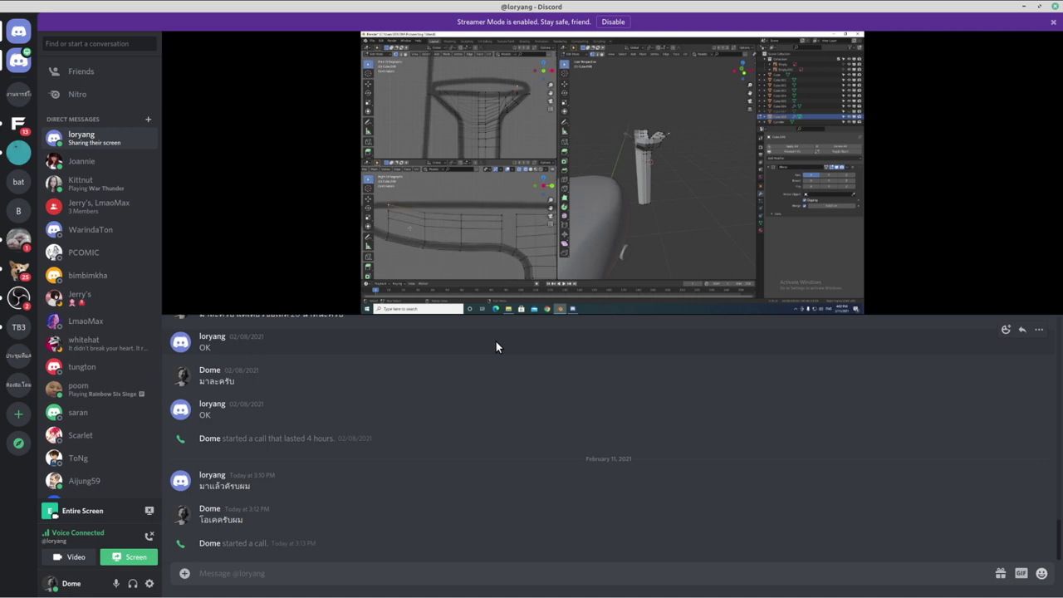
pyautogui.moveTo(613, 166)
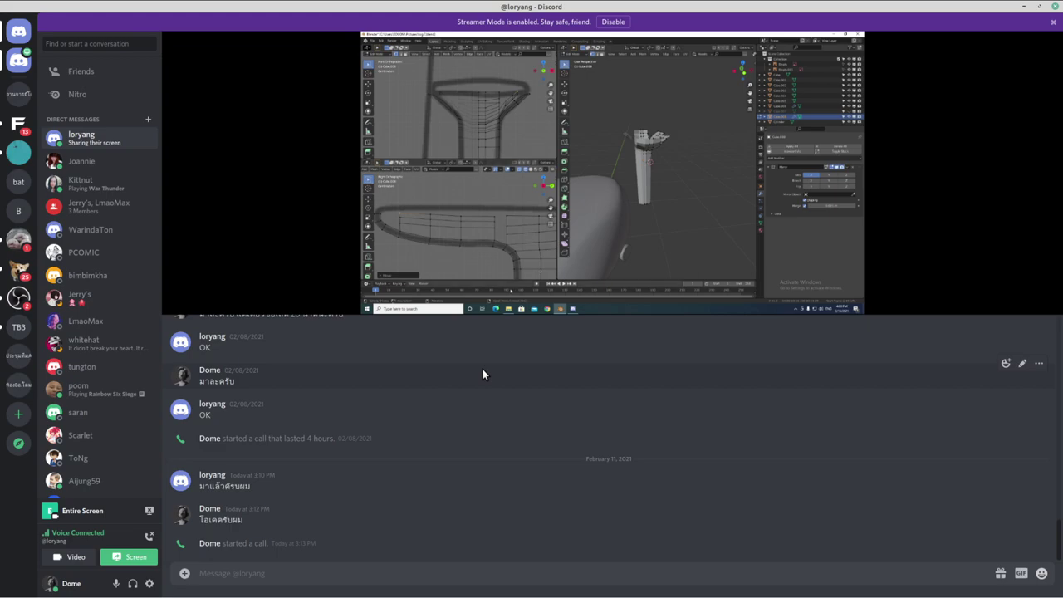
pyautogui.hotkey('ctrl', 'alt', 'Right')
# - Frame the armrest post in the front view and move its first vertex onto the reference
pyautogui.hotkey('ctrl', 'alt', 'Left')
pyautogui.hotkey('ctrl', 'alt', 'Right')
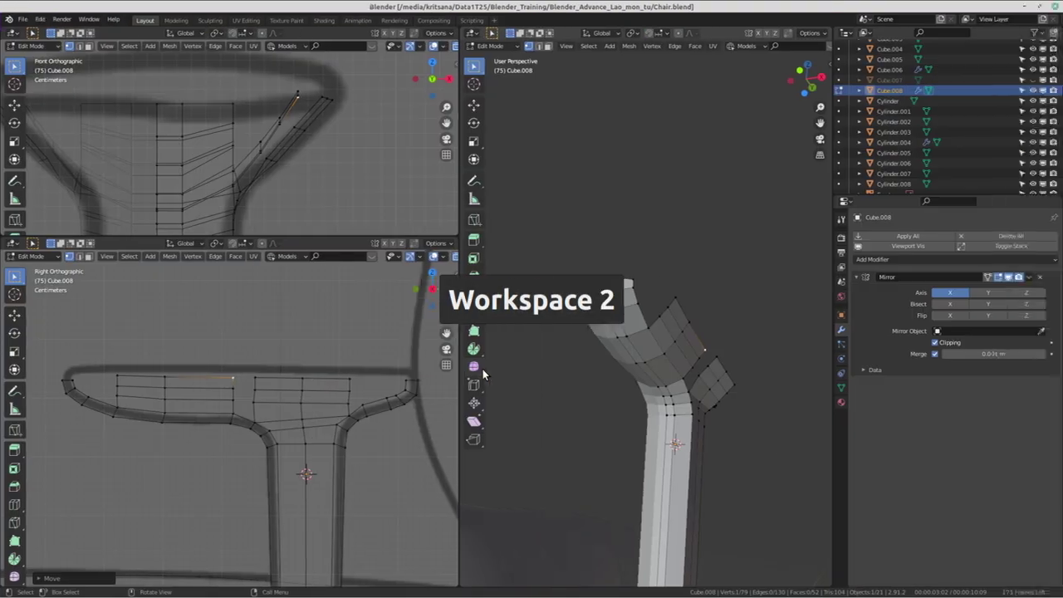
pyautogui.keyDown('shift'); pyautogui.moveTo(240, 368); pyautogui.dragTo(309, 367, button='middle'); pyautogui.keyUp('shift')
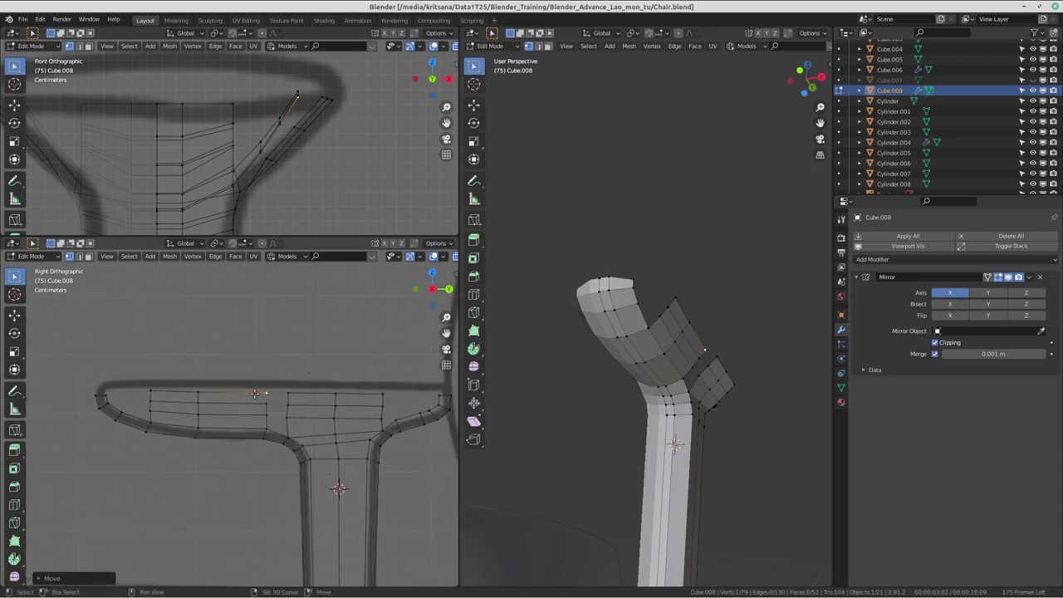
pyautogui.scroll(2, 647, 331)
pyautogui.scroll(1, 254, 141)
pyautogui.scroll(2, 254, 142)
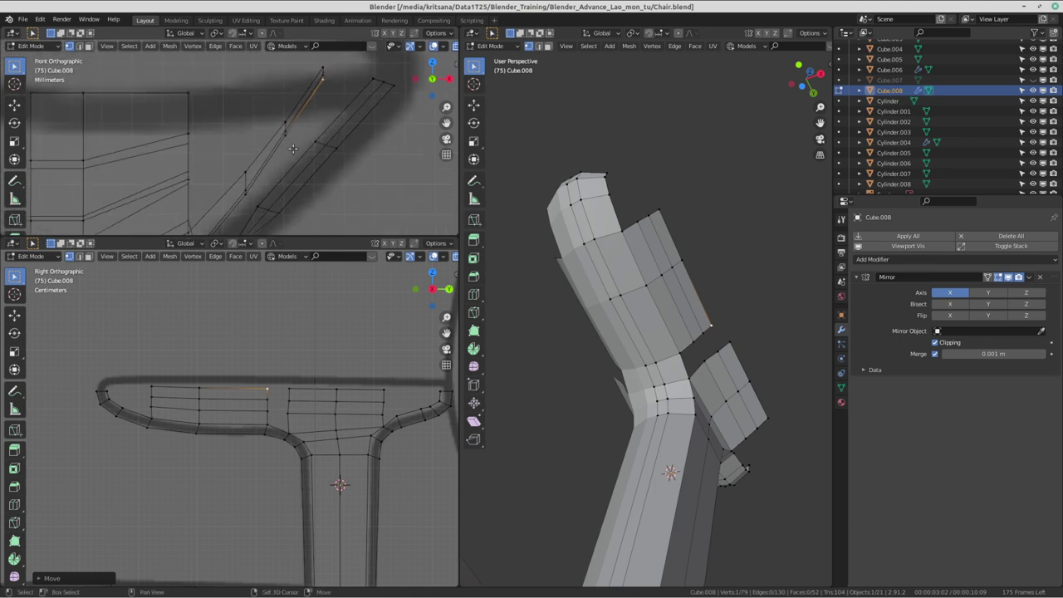
pyautogui.scroll(1, 253, 141)
pyautogui.keyDown('shift'); pyautogui.moveTo(253, 141); pyautogui.dragTo(242, 140, button='middle'); pyautogui.keyUp('shift')
pyautogui.press('g')
pyautogui.click(291, 143)
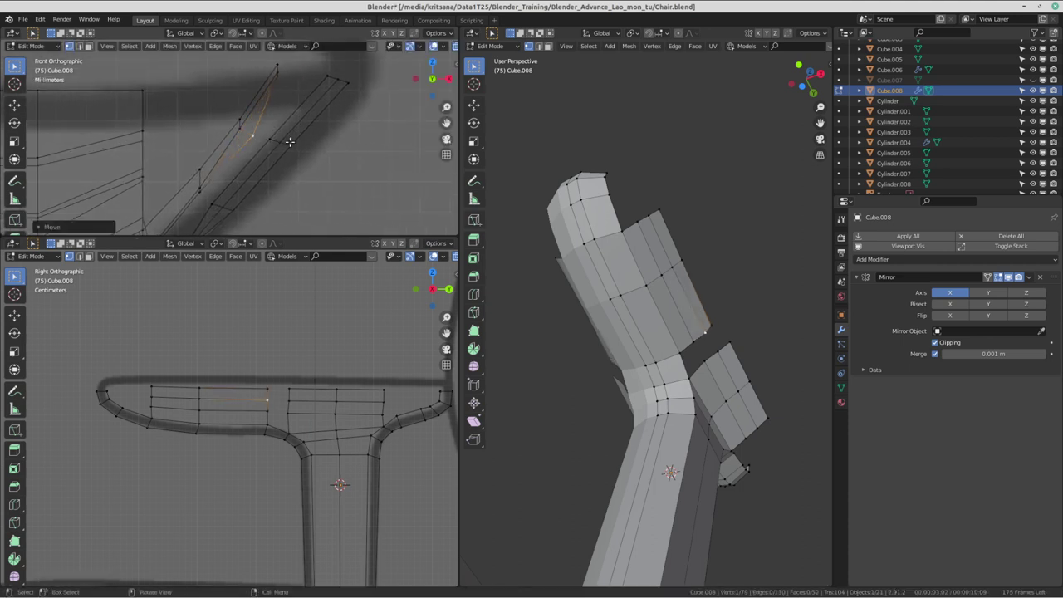
# - Place another vertex, then subdivide the post edge to add a vertex for the curve
pyautogui.press('g')
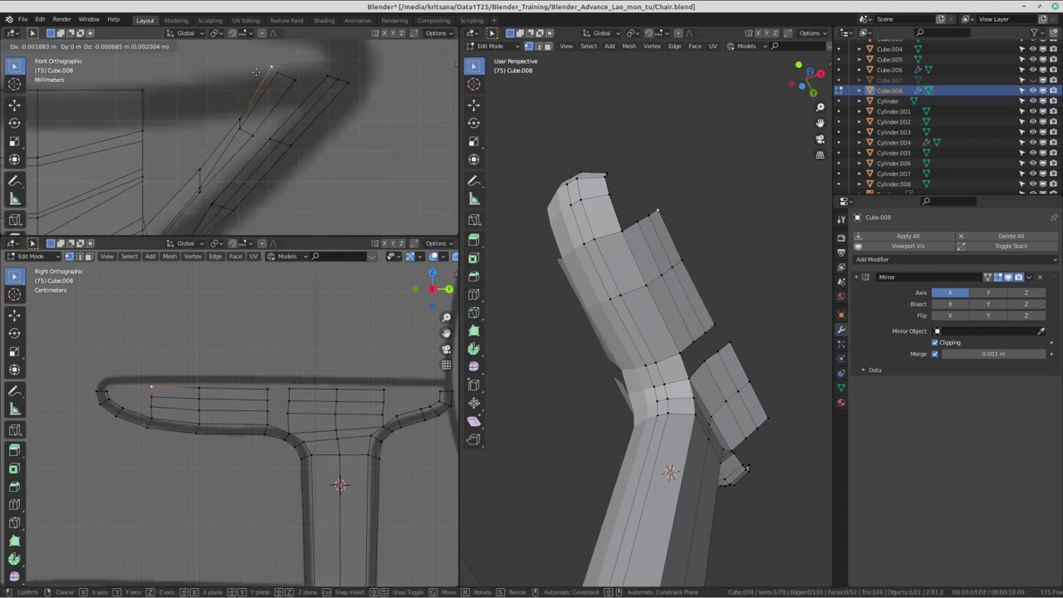
pyautogui.click(253, 79)
pyautogui.keyDown('shift'); pyautogui.moveTo(257, 116); pyautogui.dragTo(299, 112, button='middle'); pyautogui.keyUp('shift')
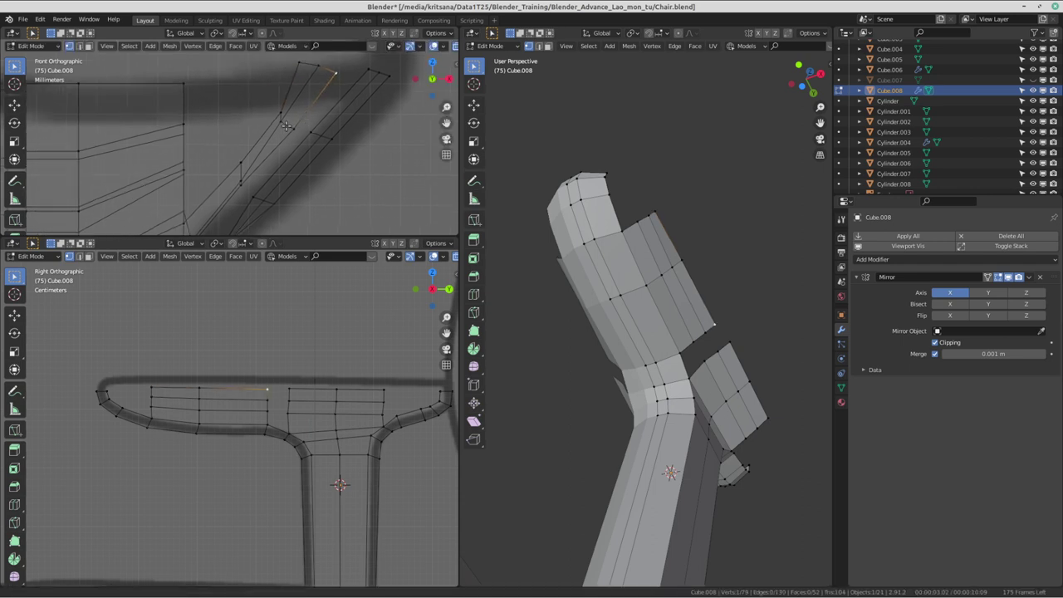
pyautogui.press('g')
pyautogui.rightClick(255, 116)
pyautogui.rightClick(258, 115)
pyautogui.click(257, 115)
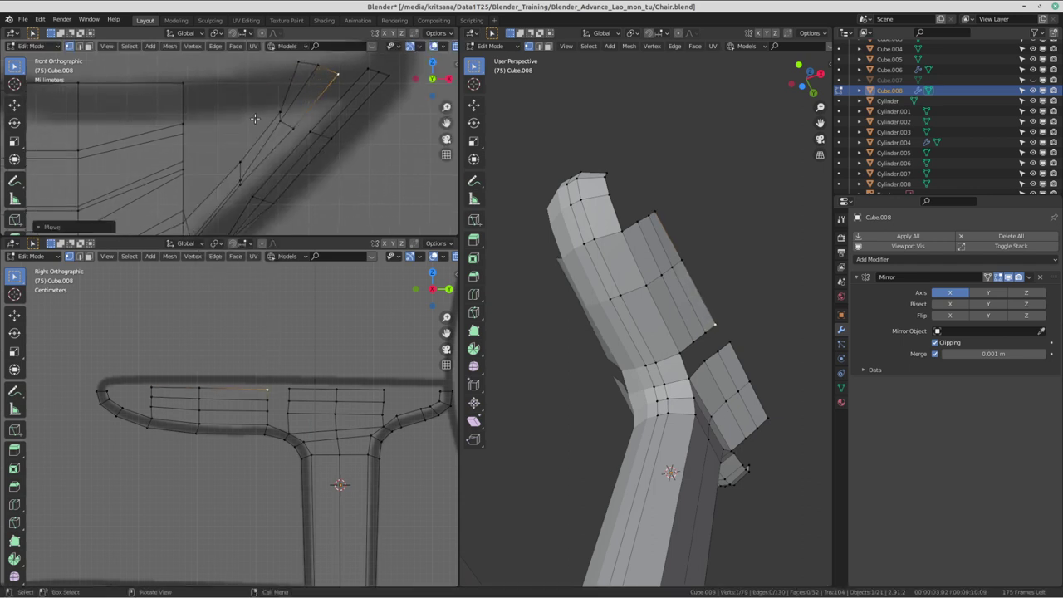
# - Slide the new vertex down the reference curve, with Y-constrained sideways corrections
pyautogui.press('g')
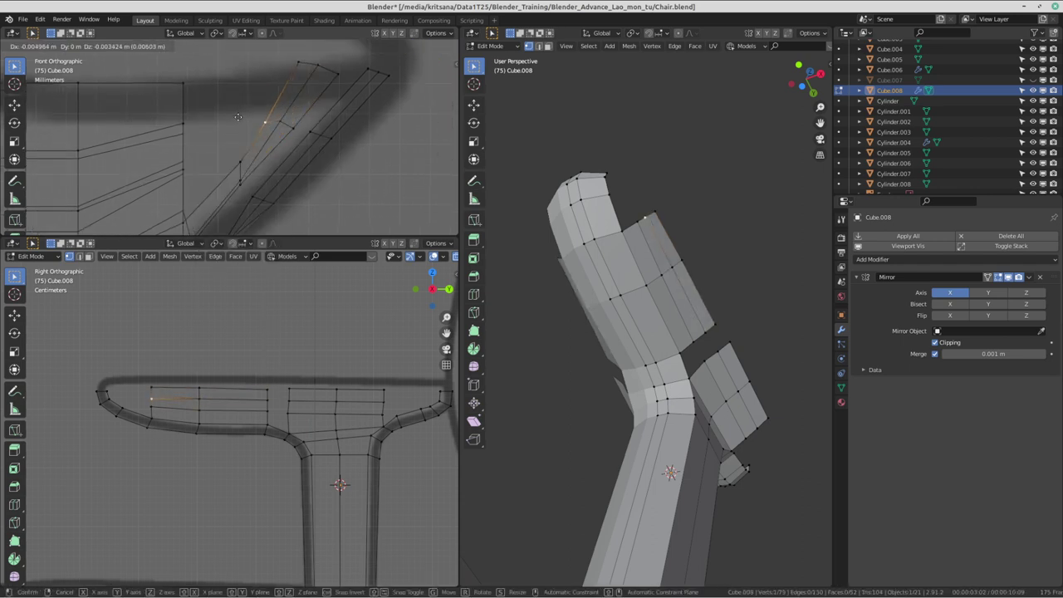
pyautogui.click(231, 156)
pyautogui.press('g')
pyautogui.press('y')
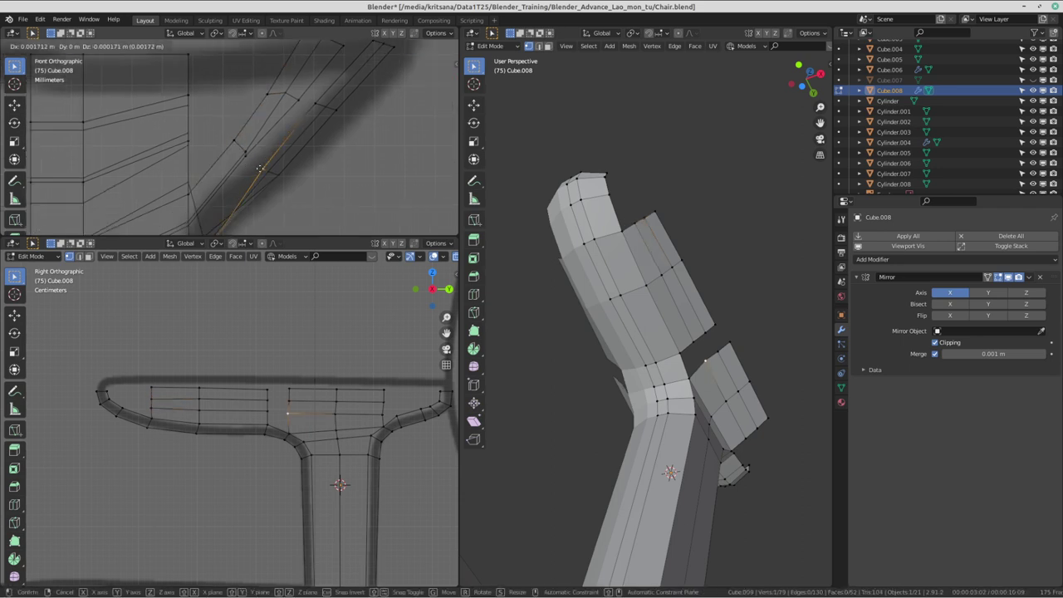
pyautogui.click(246, 157)
pyautogui.press('g')
pyautogui.press('y')
pyautogui.click(240, 158)
pyautogui.moveTo(245, 157)
pyautogui.keyDown('shift'); pyautogui.mouseDown(button='middle')
pyautogui.moveTo(316, 94)
pyautogui.moveTo(298, 128)
pyautogui.mouseUp(button='middle'); pyautogui.keyUp('shift')
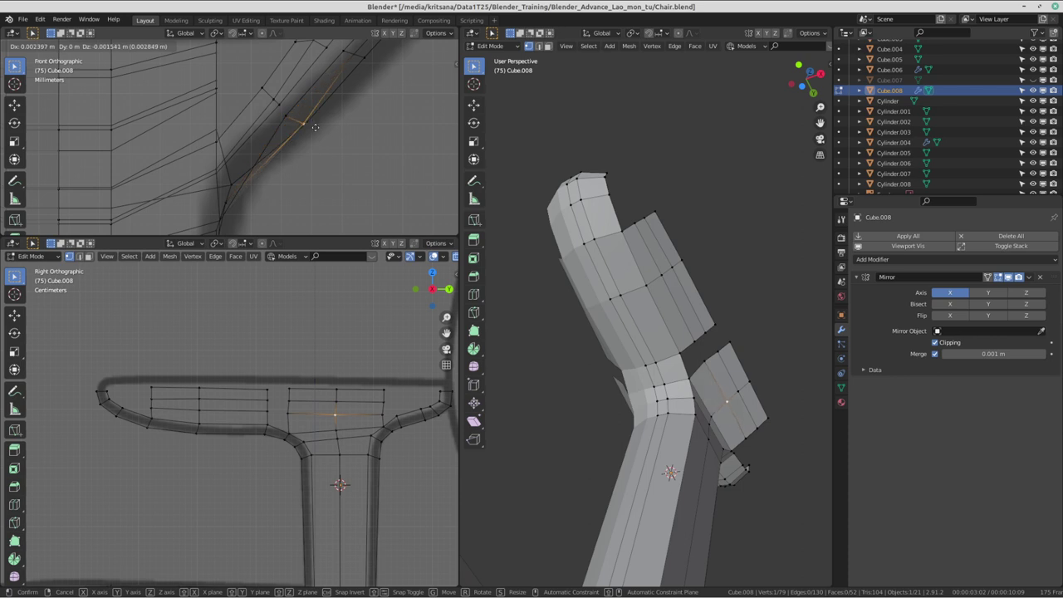
pyautogui.click(313, 125)
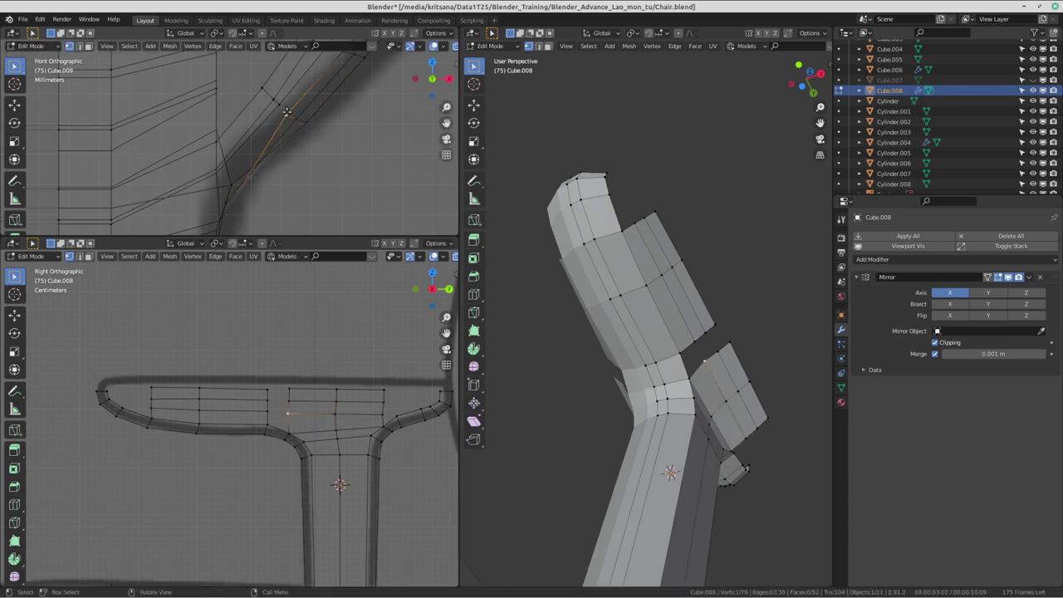
# - Fit the lower post vertices onto the reference outline
pyautogui.press('g')
pyautogui.click(297, 114)
pyautogui.press('g')
pyautogui.click(317, 123)
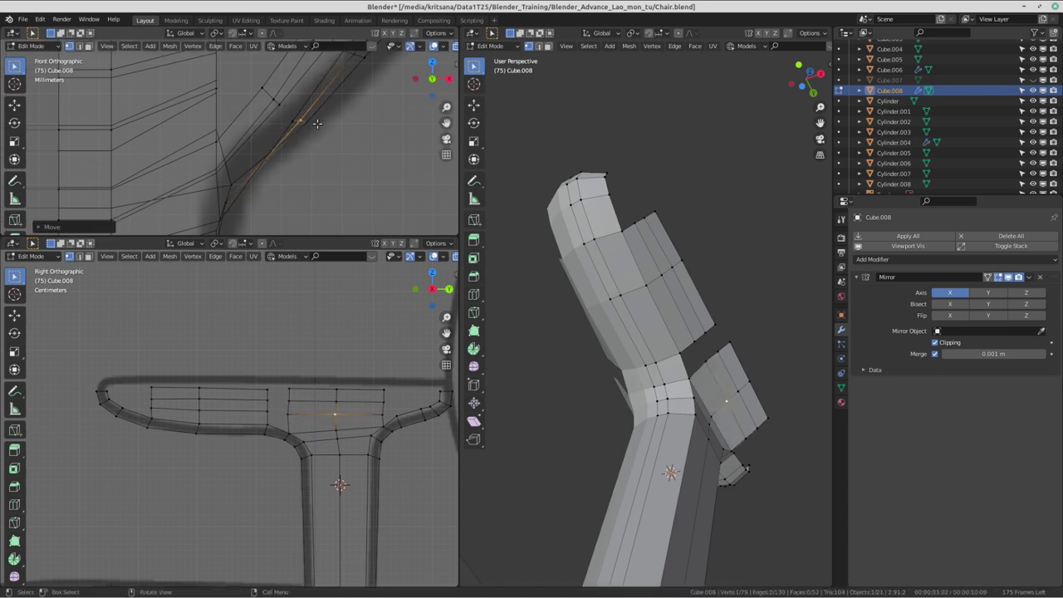
pyautogui.keyDown('shift'); pyautogui.moveTo(317, 123); pyautogui.dragTo(272, 140, button='middle'); pyautogui.keyUp('shift')
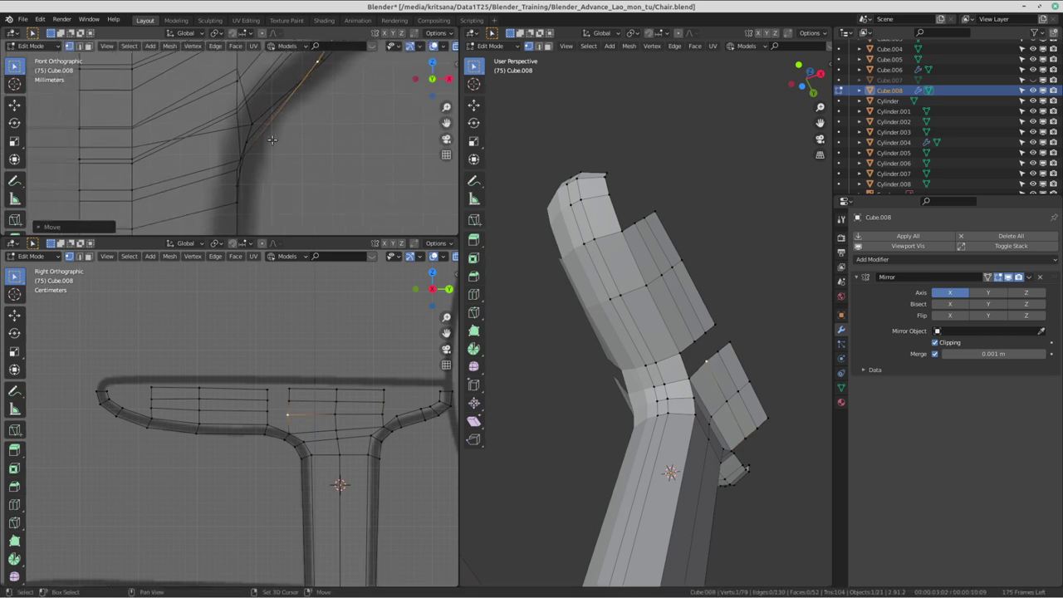
pyautogui.press('g')
pyautogui.click(249, 133)
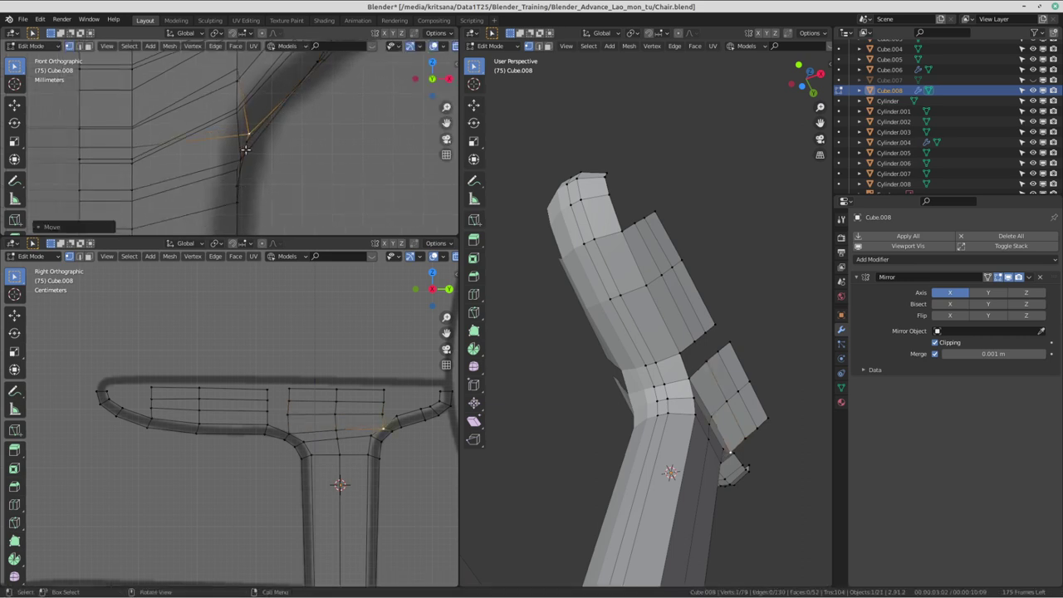
pyautogui.press('g')
pyautogui.click(255, 150)
pyautogui.scroll(3, 255, 149)
pyautogui.keyDown('shift'); pyautogui.moveTo(255, 149); pyautogui.dragTo(258, 191, button='middle'); pyautogui.keyUp('shift')
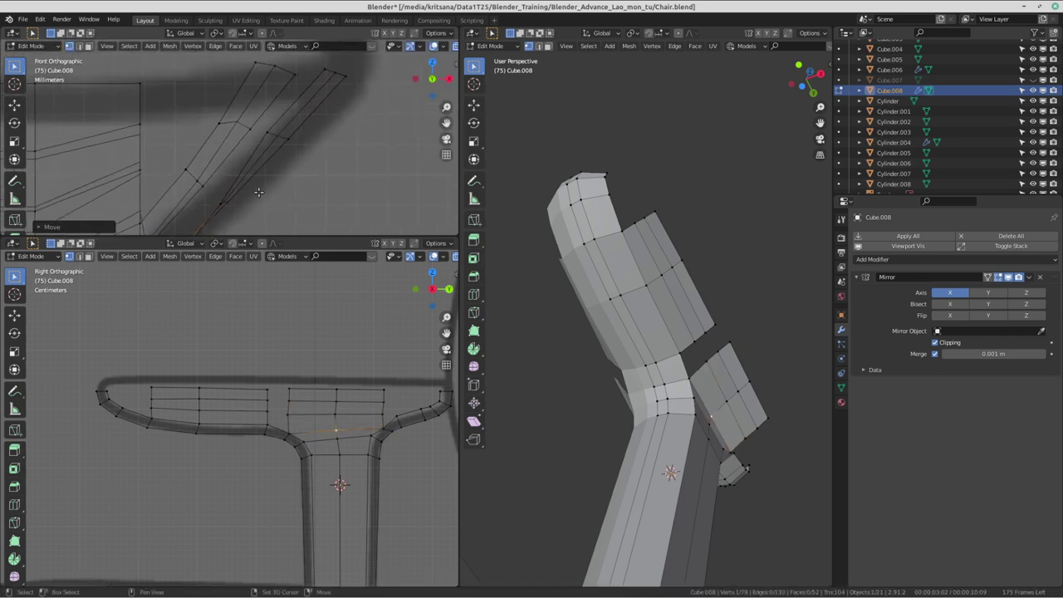
# - Place the next post vertex onto the outline with several small nudges
pyautogui.click(276, 134)
pyautogui.press('g')
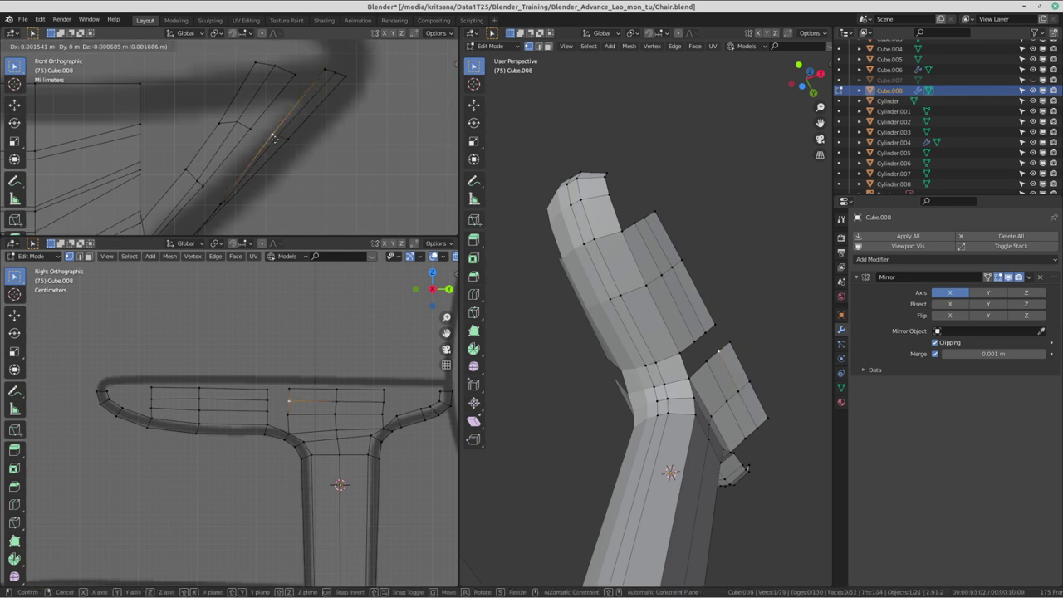
pyautogui.click(269, 134)
pyautogui.press('g')
pyautogui.click(277, 136)
pyautogui.press('g')
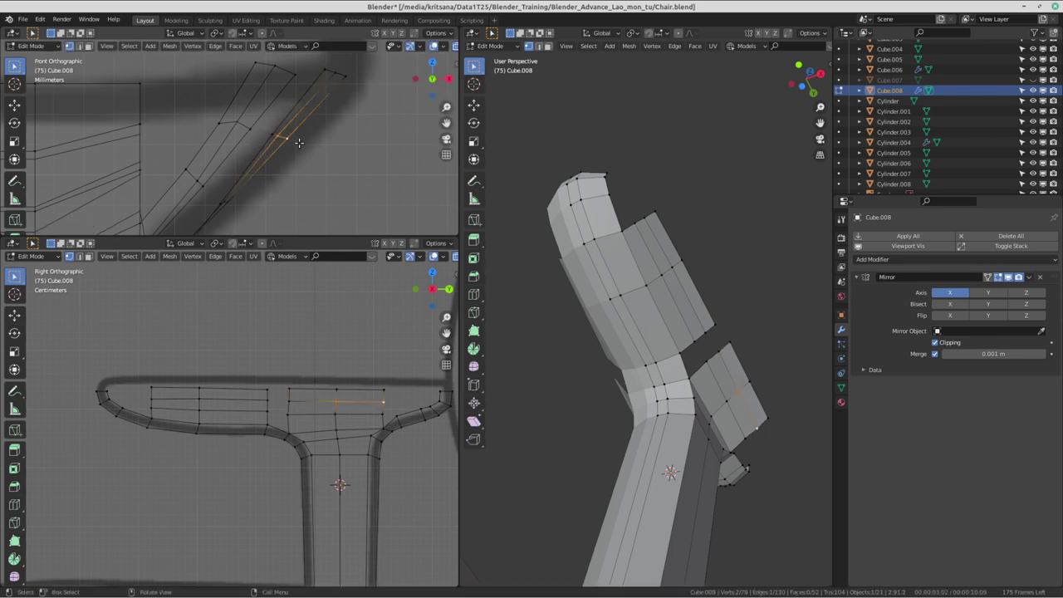
pyautogui.click(281, 137)
pyautogui.press('g')
pyautogui.click(286, 142)
# - Move a vertex to the post's upper end and shift it left onto the outline
pyautogui.keyDown('shift'); pyautogui.moveTo(287, 141); pyautogui.dragTo(269, 184, button='middle'); pyautogui.keyUp('shift')
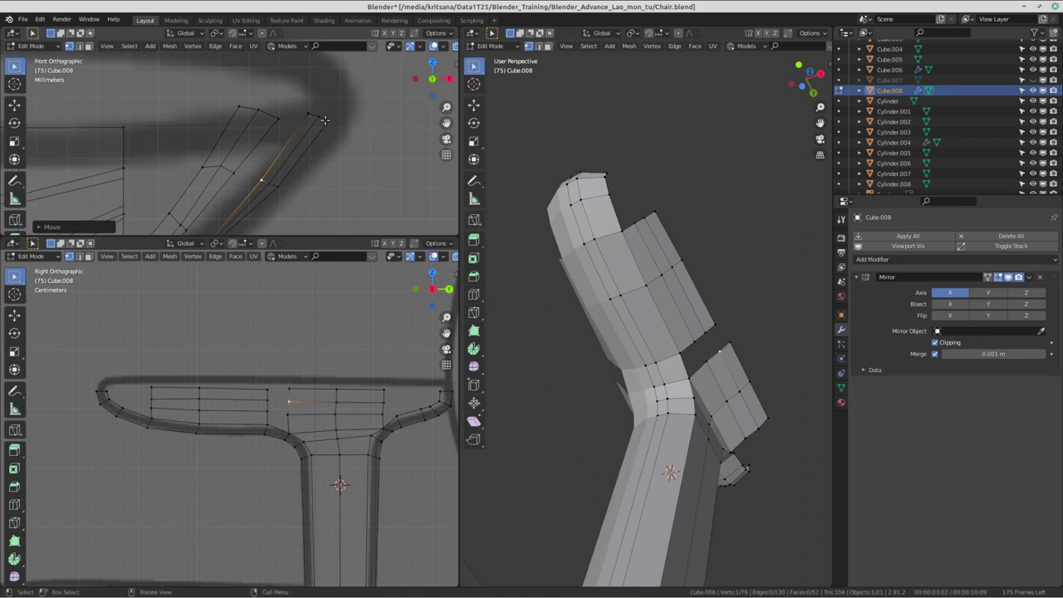
pyautogui.press('g')
pyautogui.click(337, 123)
pyautogui.press('g')
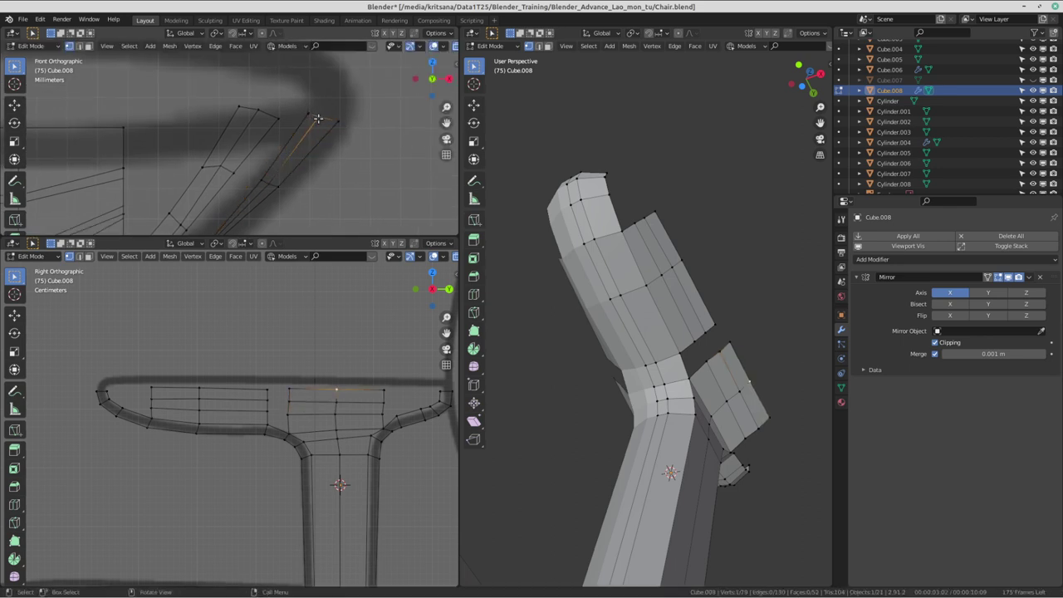
pyautogui.click(327, 120)
pyautogui.press('g')
pyautogui.click(307, 133)
pyautogui.keyDown('shift'); pyautogui.moveTo(275, 156); pyautogui.dragTo(276, 152, button='middle'); pyautogui.keyUp('shift')
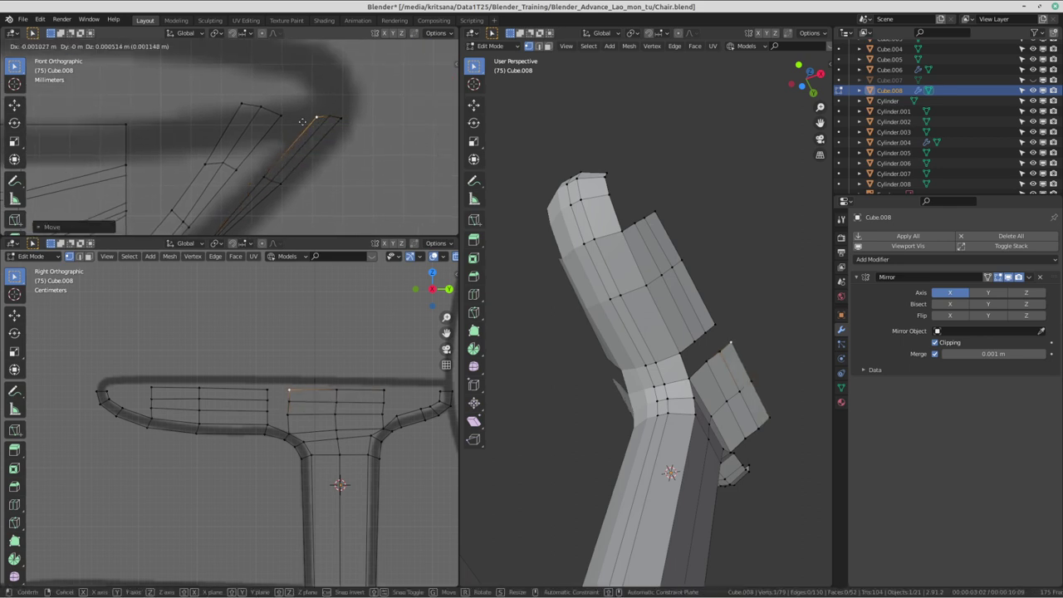
# - Drop further post vertices onto the reference line while panning along the post
pyautogui.press('g')
pyautogui.click(261, 110)
pyautogui.press('g')
pyautogui.click(259, 113)
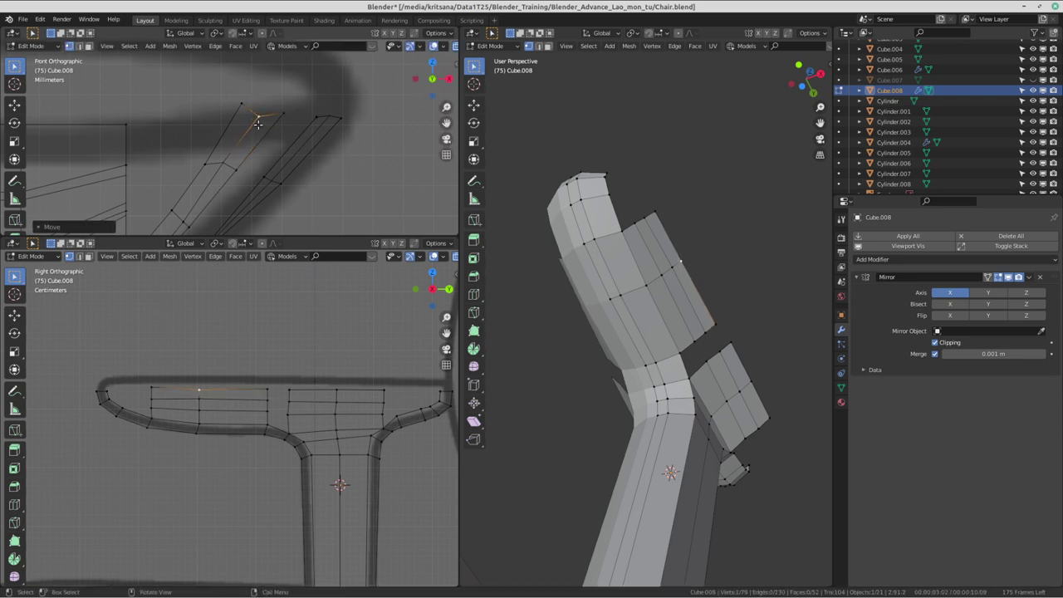
pyautogui.press('g')
pyautogui.click(238, 117)
pyautogui.moveTo(215, 171)
pyautogui.keyDown('shift'); pyautogui.mouseDown(button='middle')
pyautogui.moveTo(250, 150)
pyautogui.moveTo(274, 163)
pyautogui.mouseUp(button='middle'); pyautogui.keyUp('shift')
pyautogui.press('g')
pyautogui.click(243, 158)
# - Set the next vertex on the lower right of the post against the reference
pyautogui.press('g')
pyautogui.click(233, 162)
pyautogui.press('g')
pyautogui.click(235, 152)
pyautogui.press('g')
pyautogui.click(278, 164)
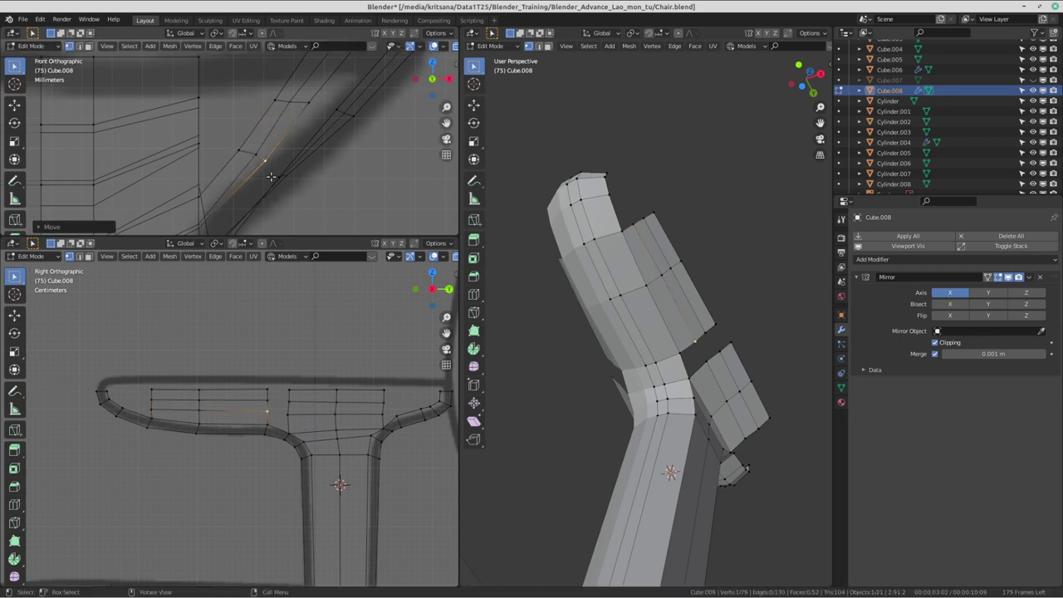
pyautogui.press('g')
pyautogui.click(287, 166)
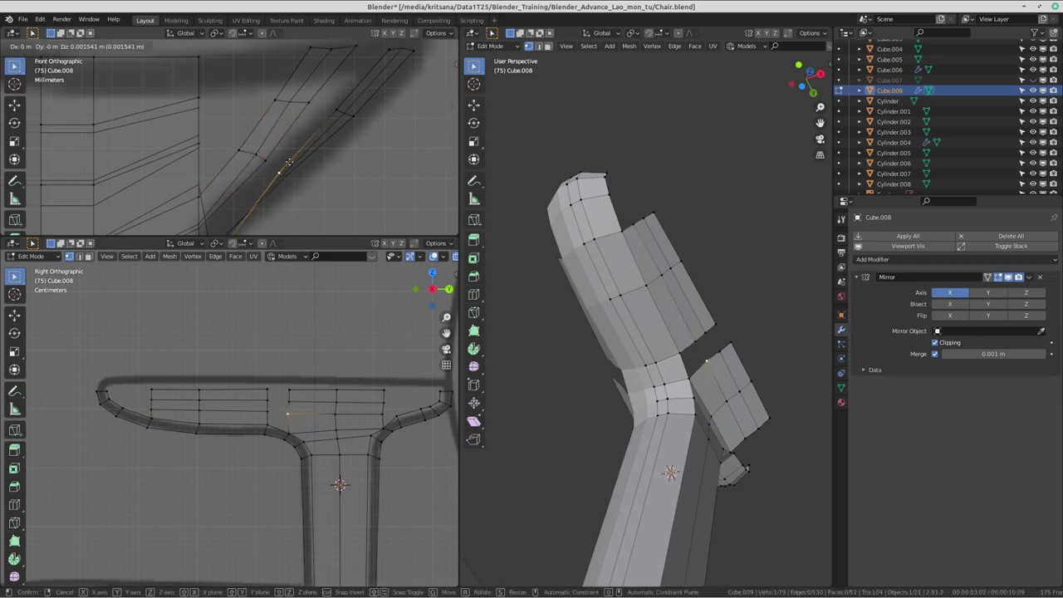
# - Fine-tune that vertex with small shifts until it sits on the outline
pyautogui.click(287, 169)
pyautogui.press('g')
pyautogui.click(280, 172)
pyautogui.press('g')
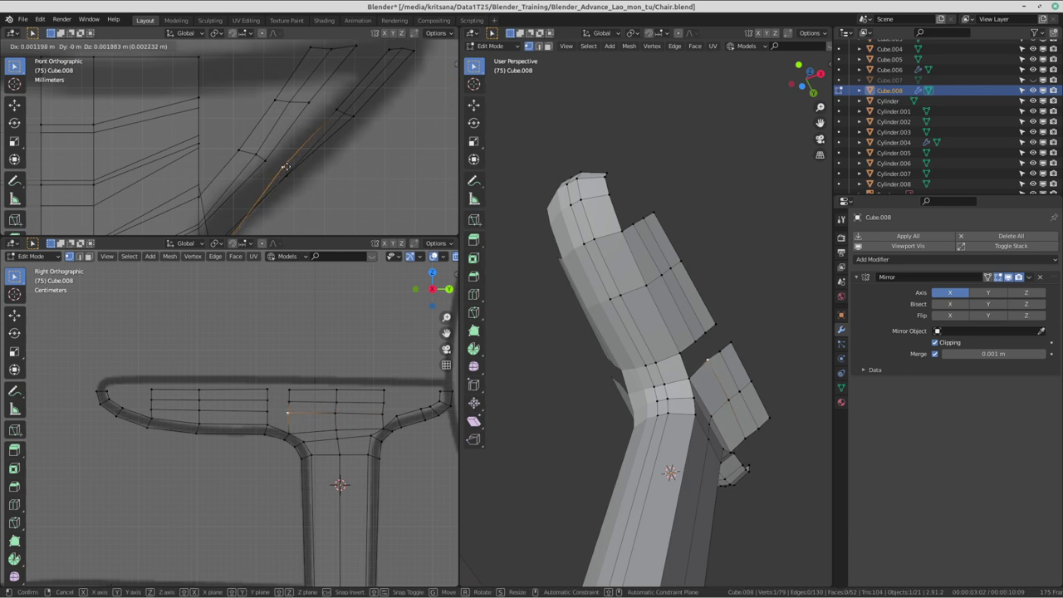
pyautogui.click(278, 175)
pyautogui.press('g')
pyautogui.click(265, 184)
pyautogui.moveTo(264, 185)
pyautogui.keyDown('shift'); pyautogui.mouseDown(button='middle')
pyautogui.moveTo(353, 144)
pyautogui.moveTo(296, 142)
pyautogui.mouseUp(button='middle'); pyautogui.keyUp('shift')
# - Reposition another post vertex and the lower bend vertex onto the reference curve
pyautogui.click(328, 109)
pyautogui.press('g')
pyautogui.click(339, 118)
pyautogui.scroll(1, 296, 142)
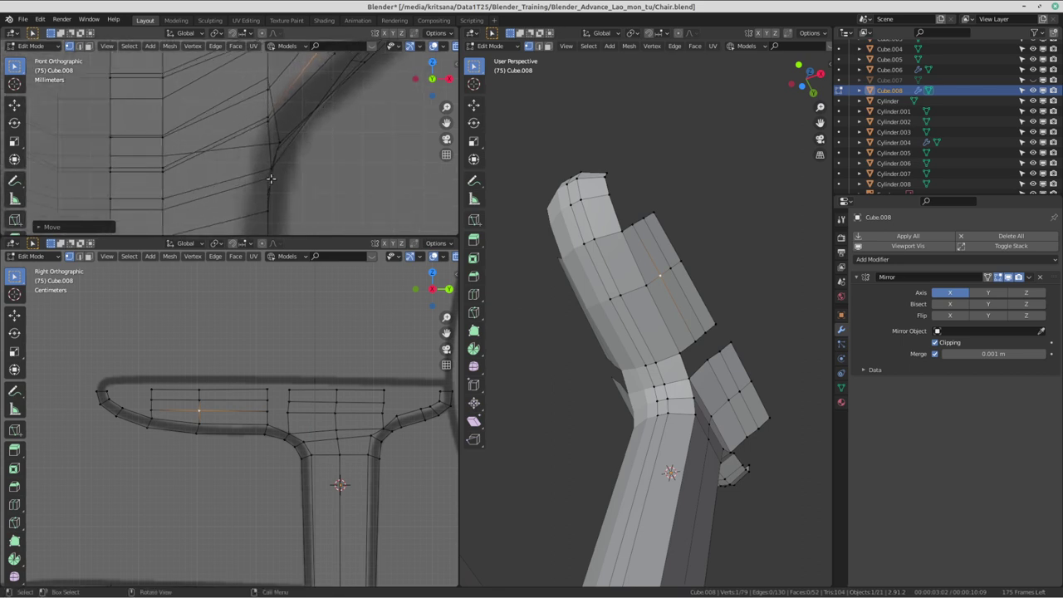
pyautogui.click(276, 179)
pyautogui.press('g')
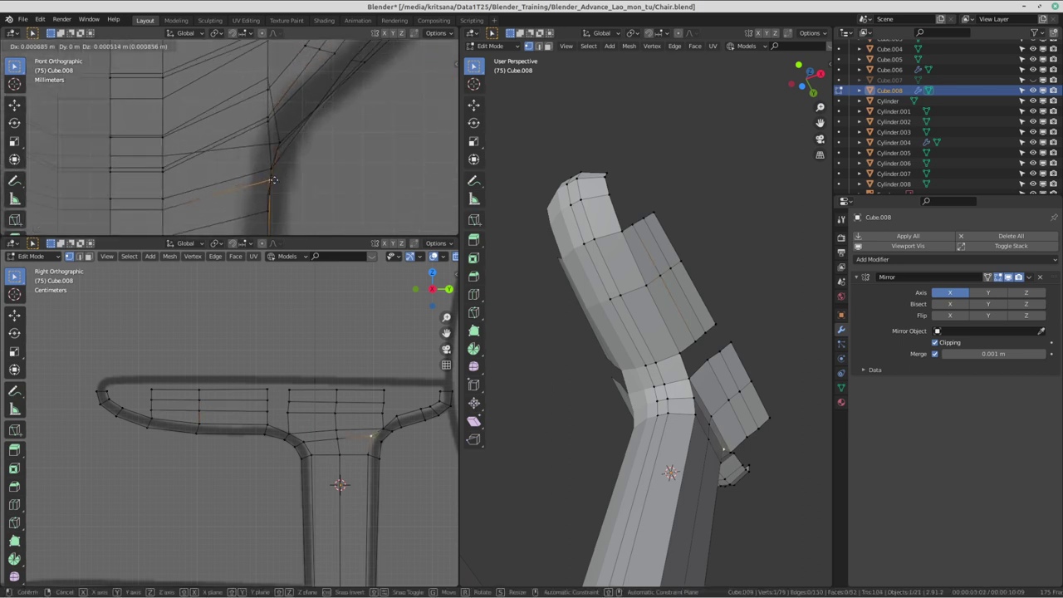
pyautogui.click(273, 179)
pyautogui.keyDown('shift'); pyautogui.moveTo(274, 177); pyautogui.dragTo(283, 163, button='middle'); pyautogui.keyUp('shift')
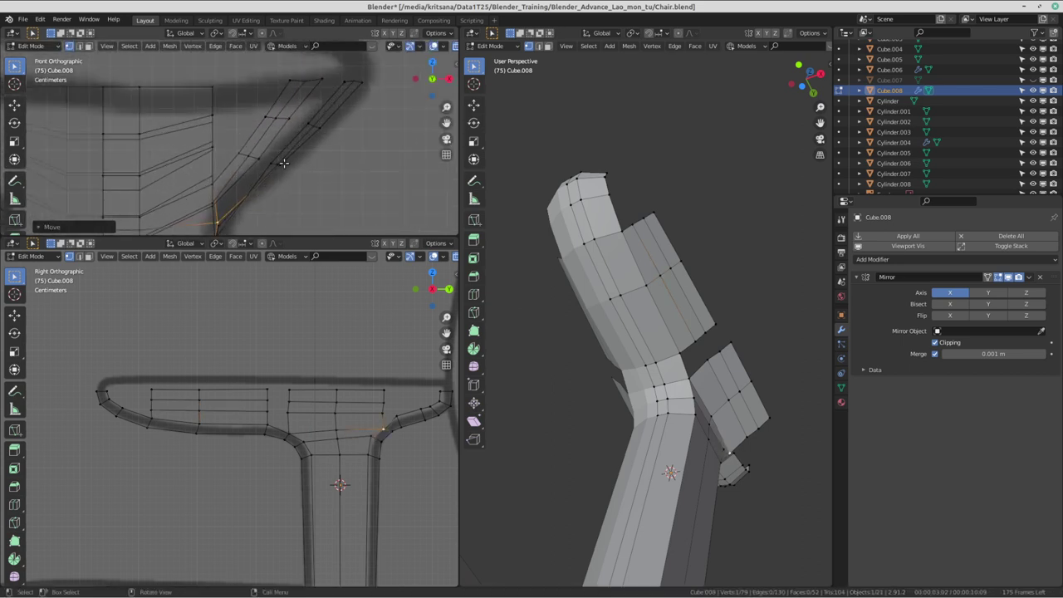
# - Fit the upper post vertex onto the outline approaching the top bend
pyautogui.click(279, 162)
pyautogui.press('g')
pyautogui.click(287, 149)
pyautogui.click(307, 126)
pyautogui.press('g')
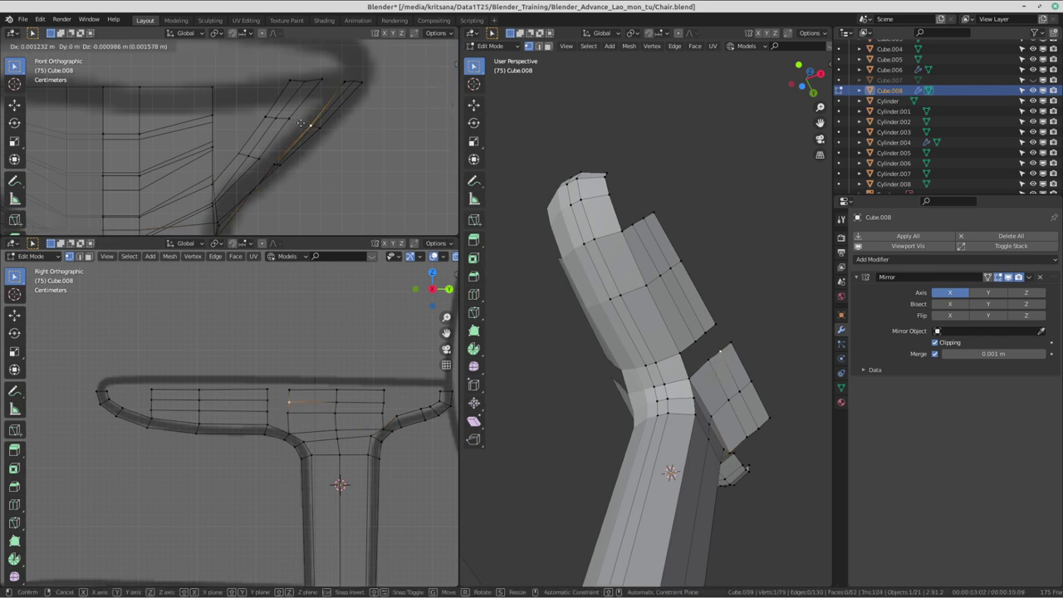
pyautogui.click(301, 123)
pyautogui.press('g')
pyautogui.click(309, 116)
pyautogui.press('g')
pyautogui.click(317, 108)
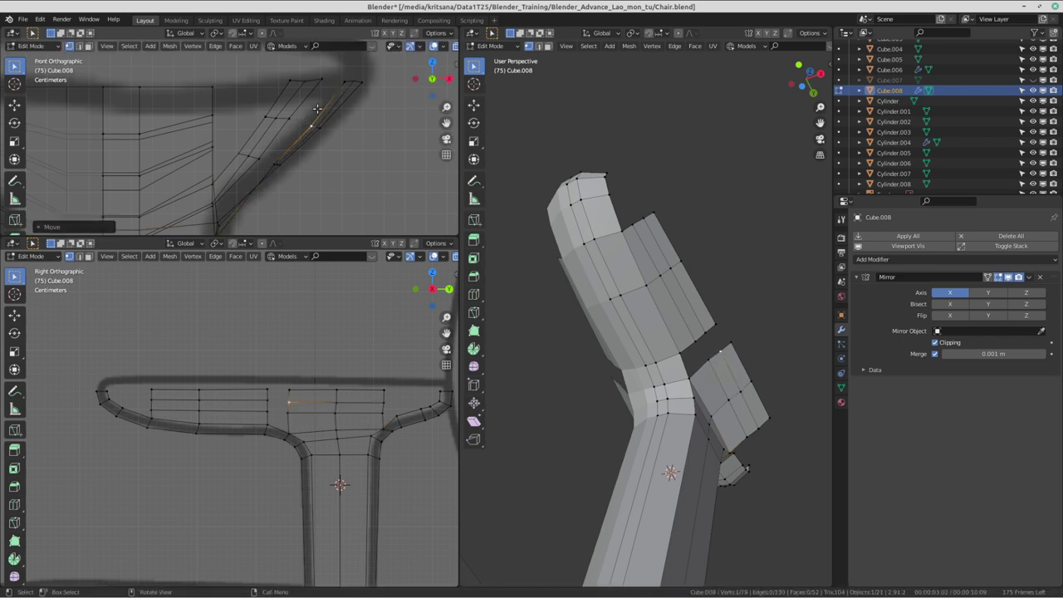
# - Align the top vertex of the post with the reference outline, then orbit to inspect
pyautogui.click(304, 106)
pyautogui.click(288, 81)
pyautogui.press('g')
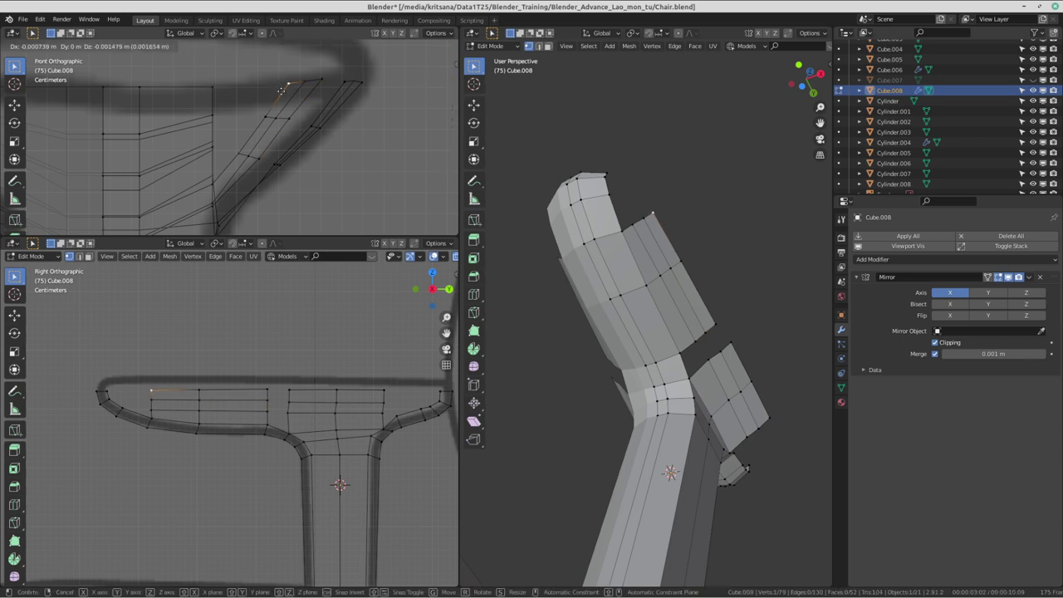
pyautogui.click(287, 86)
pyautogui.click(303, 87)
pyautogui.press('g')
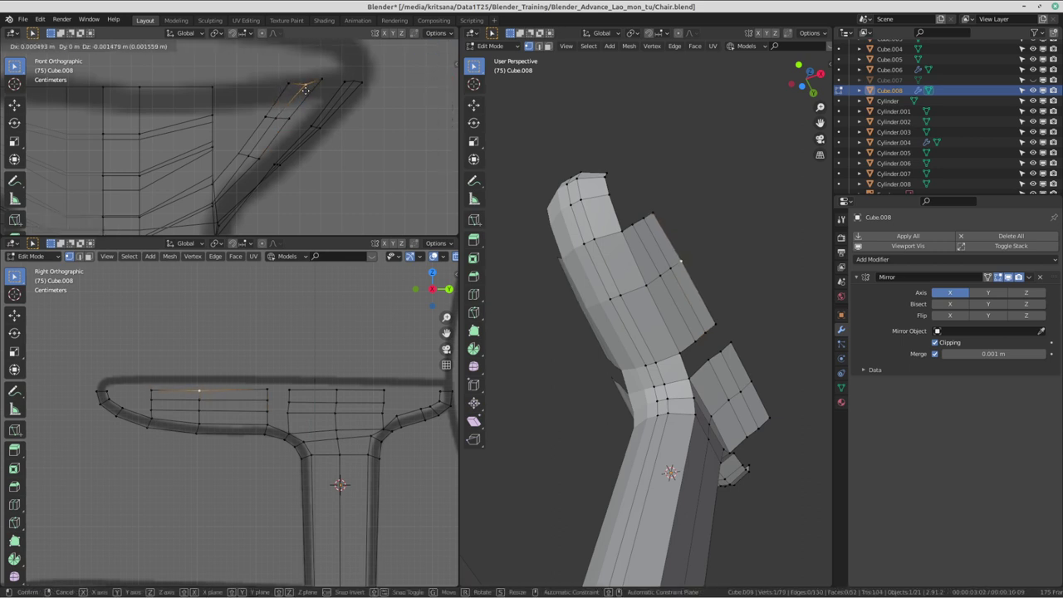
pyautogui.click(305, 89)
pyautogui.press('g')
pyautogui.click(318, 83)
pyautogui.press('g')
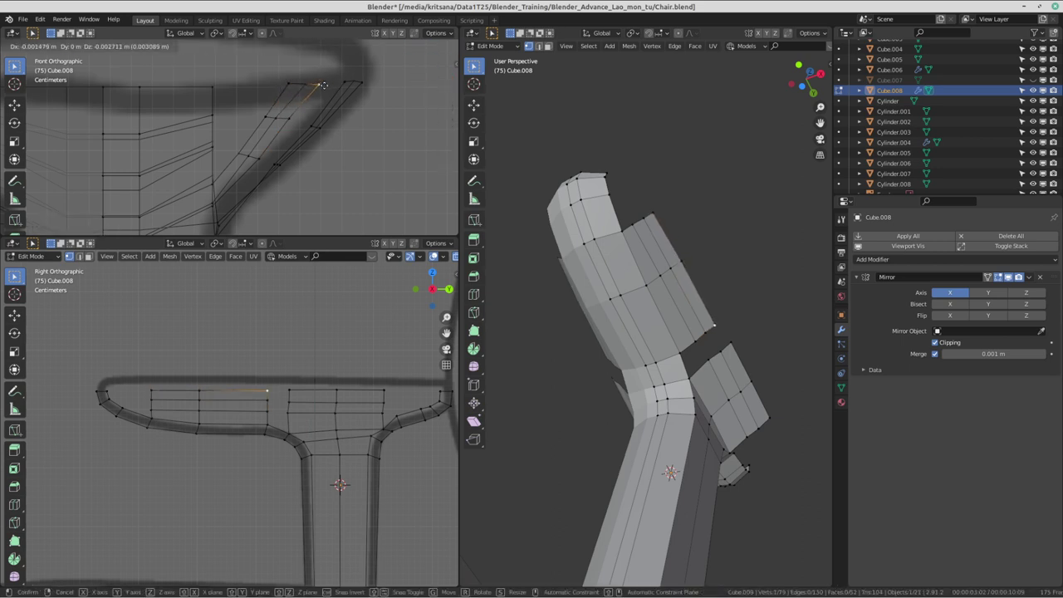
pyautogui.click(315, 84)
pyautogui.press('g')
pyautogui.click(299, 85)
pyautogui.press('g')
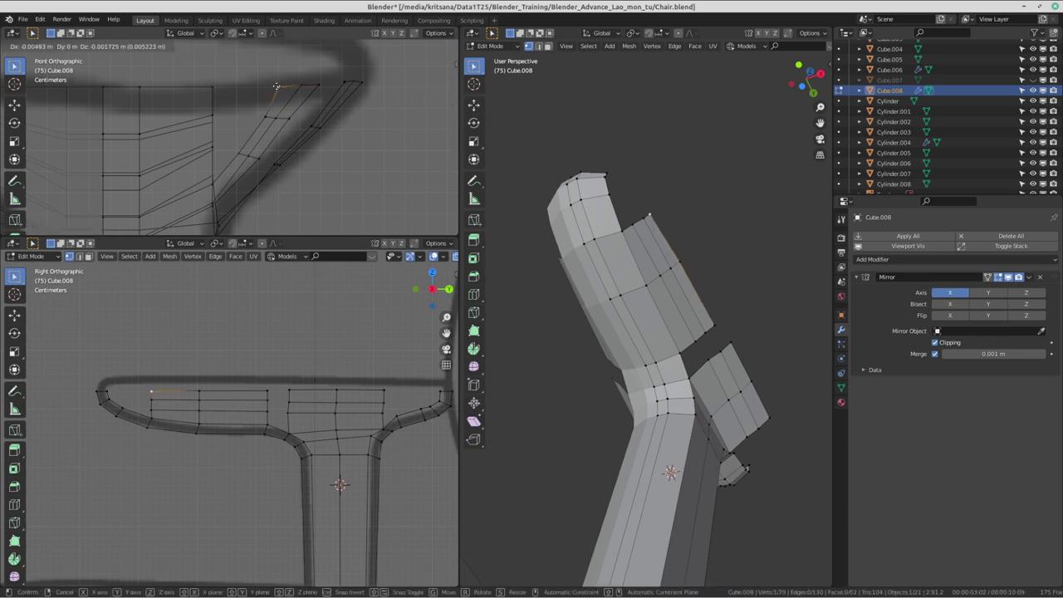
pyautogui.click(276, 86)
pyautogui.scroll(-1, 277, 87)
pyautogui.moveTo(681, 332)
pyautogui.mouseDown(button='middle')
pyautogui.moveTo(723, 333)
pyautogui.moveTo(614, 303)
pyautogui.moveTo(672, 359)
pyautogui.mouseUp(button='middle')
# - Select the seat-side edge in side view and move it up and right
pyautogui.scroll(3, 378, 408)
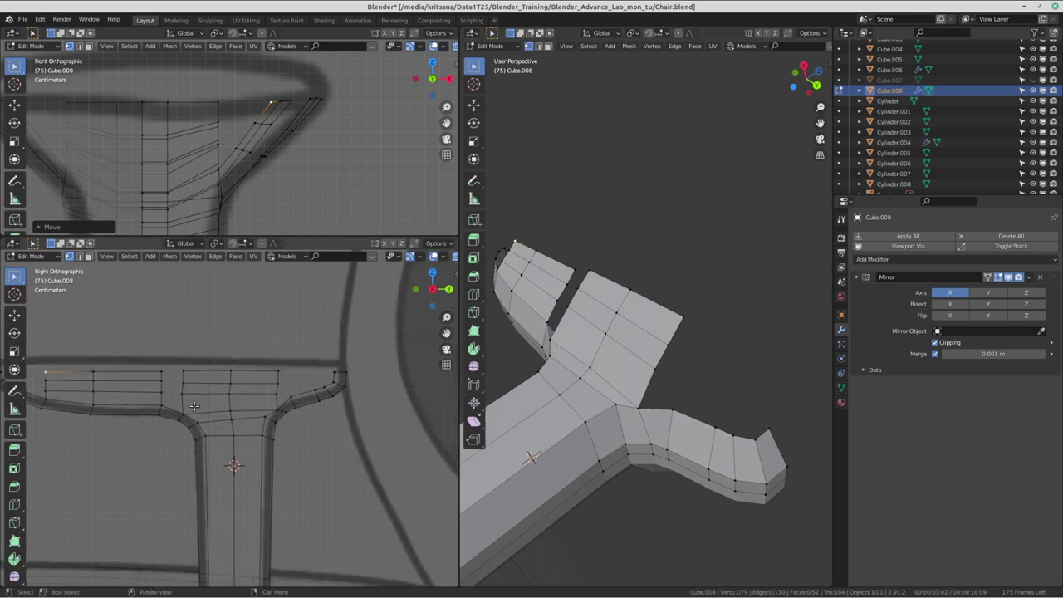
pyautogui.keyDown('shift'); pyautogui.moveTo(249, 465); pyautogui.dragTo(216, 424, button='middle'); pyautogui.keyUp('shift')
pyautogui.click(237, 434)
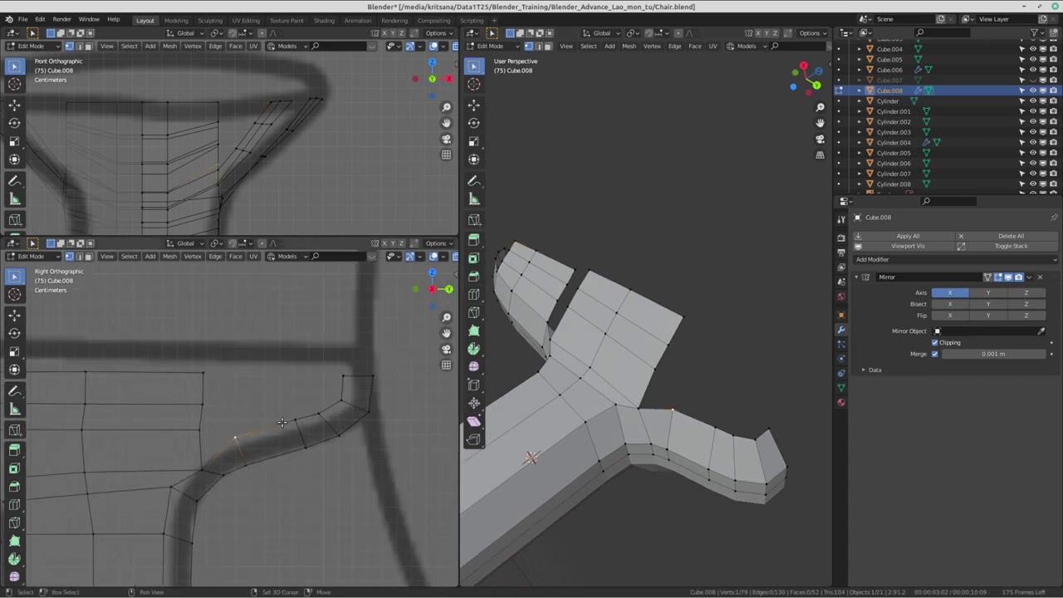
pyautogui.keyDown('shift'); pyautogui.moveTo(314, 418); pyautogui.dragTo(352, 401, button='middle'); pyautogui.keyUp('shift')
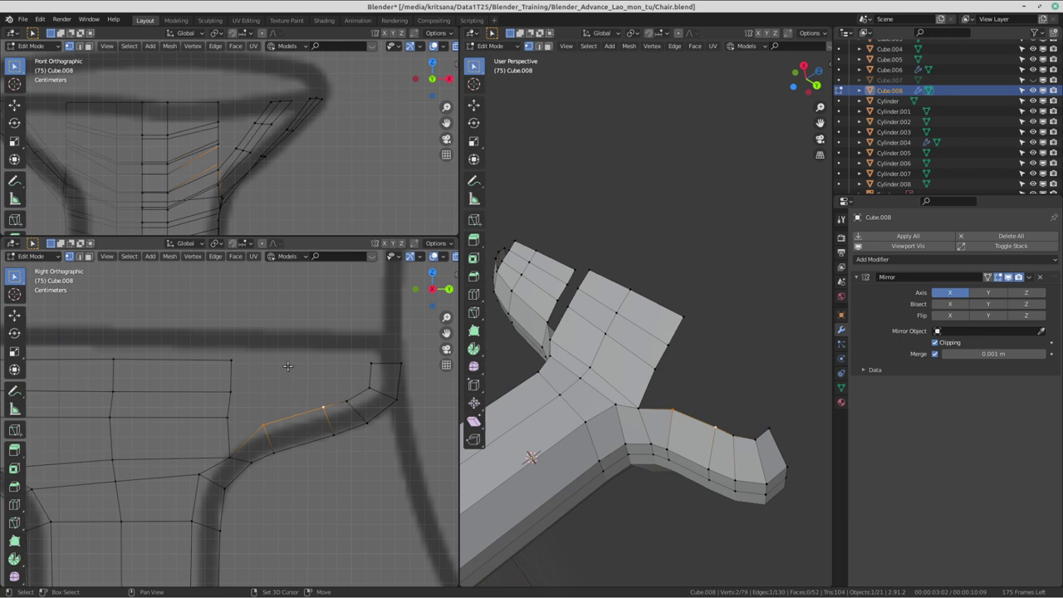
pyautogui.scroll(3, 226, 182)
pyautogui.scroll(-3, 226, 181)
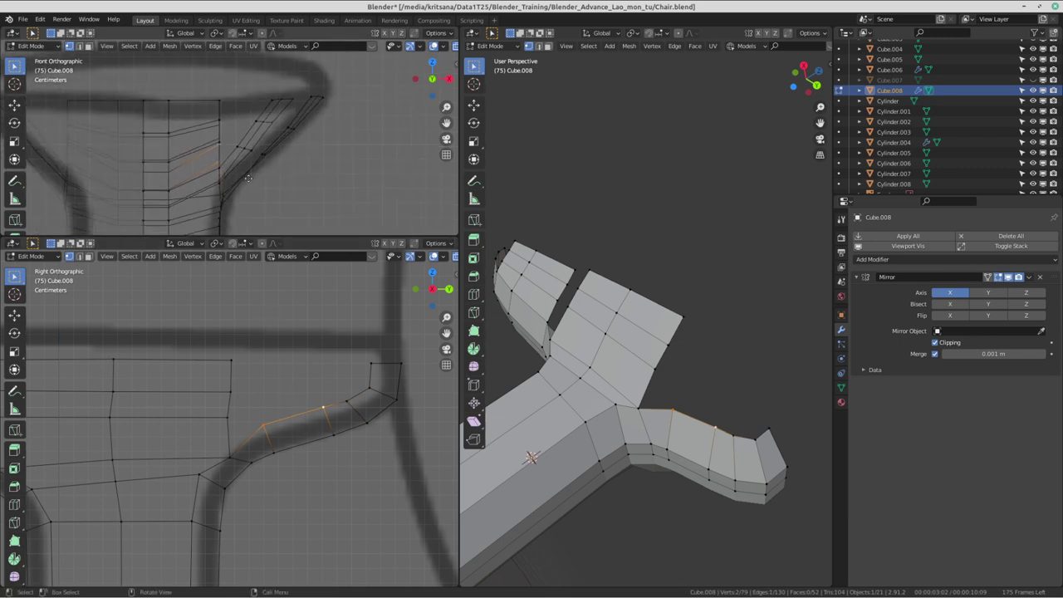
pyautogui.press('g')
pyautogui.click(262, 164)
# - Extrude a new strip upward from the edge and adjust its top vertices
pyautogui.press('e')
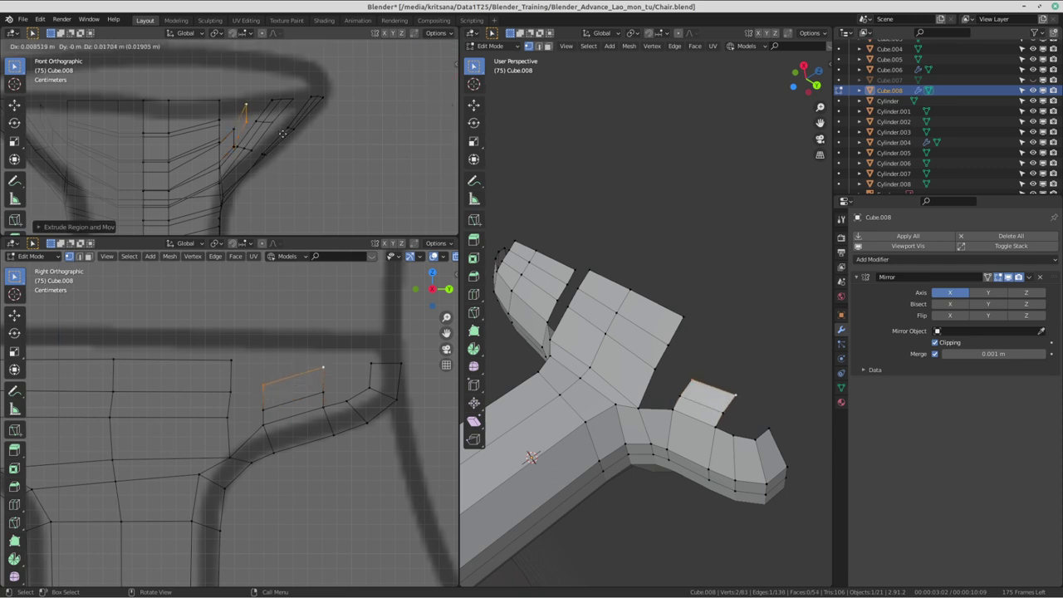
pyautogui.click(295, 108)
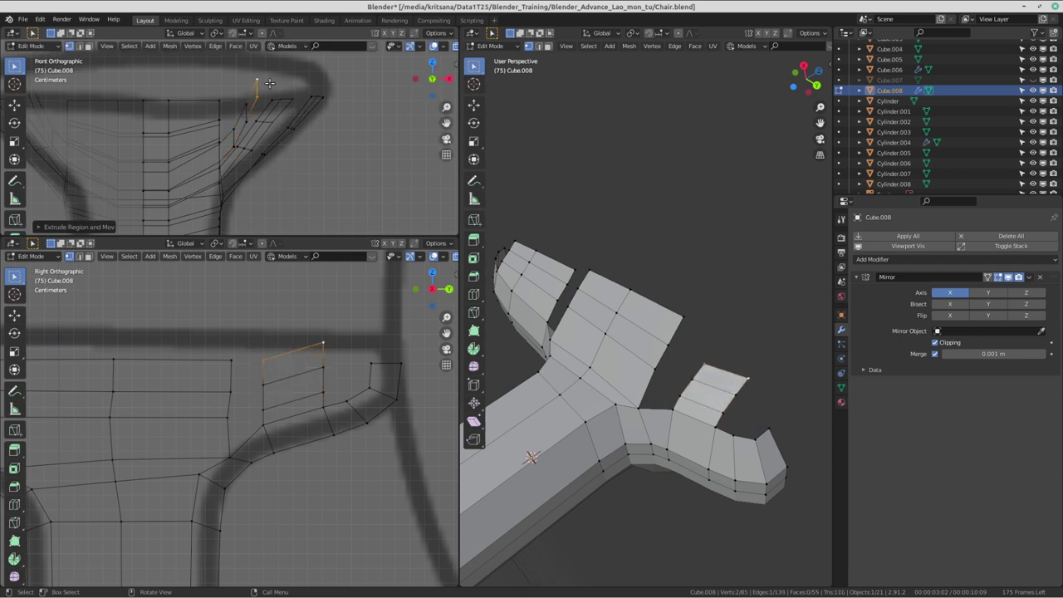
pyautogui.scroll(2, 326, 373)
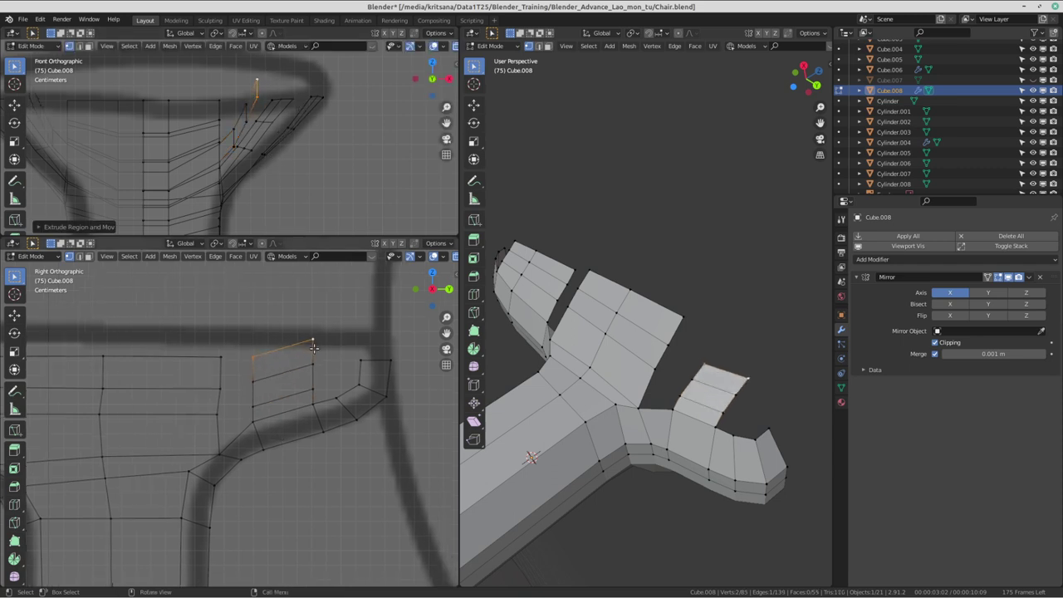
pyautogui.press('g')
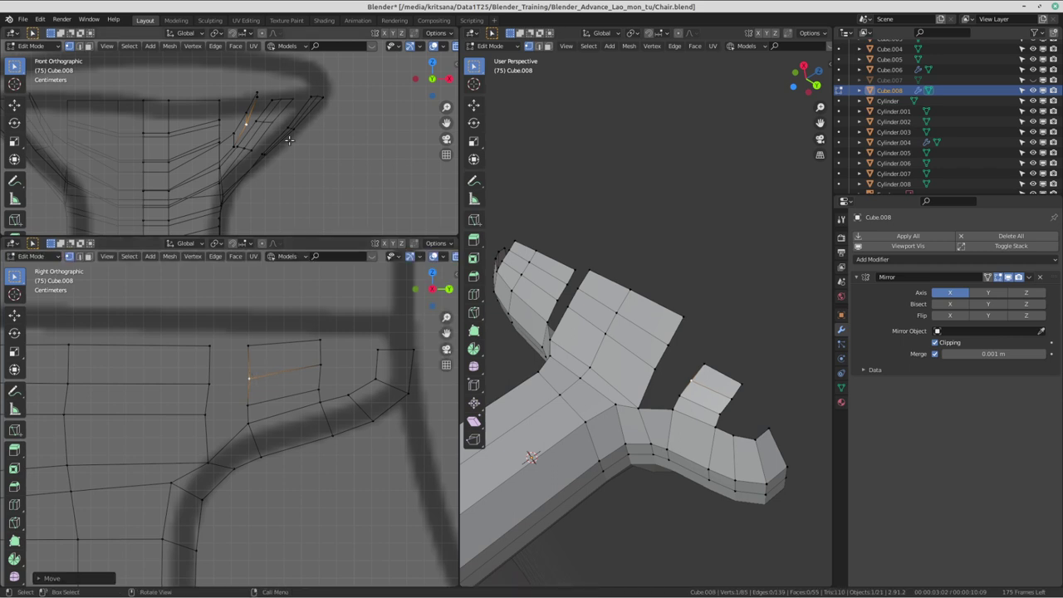
pyautogui.click(274, 342)
pyautogui.click(333, 347)
pyautogui.press('g')
pyautogui.click(325, 374)
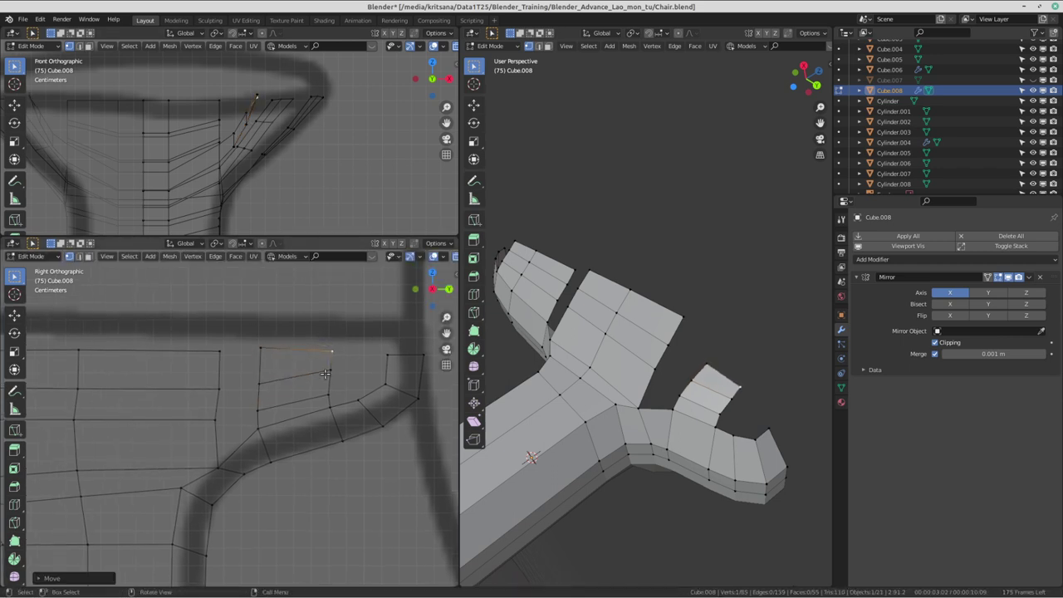
# - Review the whole T-shaped frame in side view, then switch to the Discord workspace
pyautogui.click(248, 383)
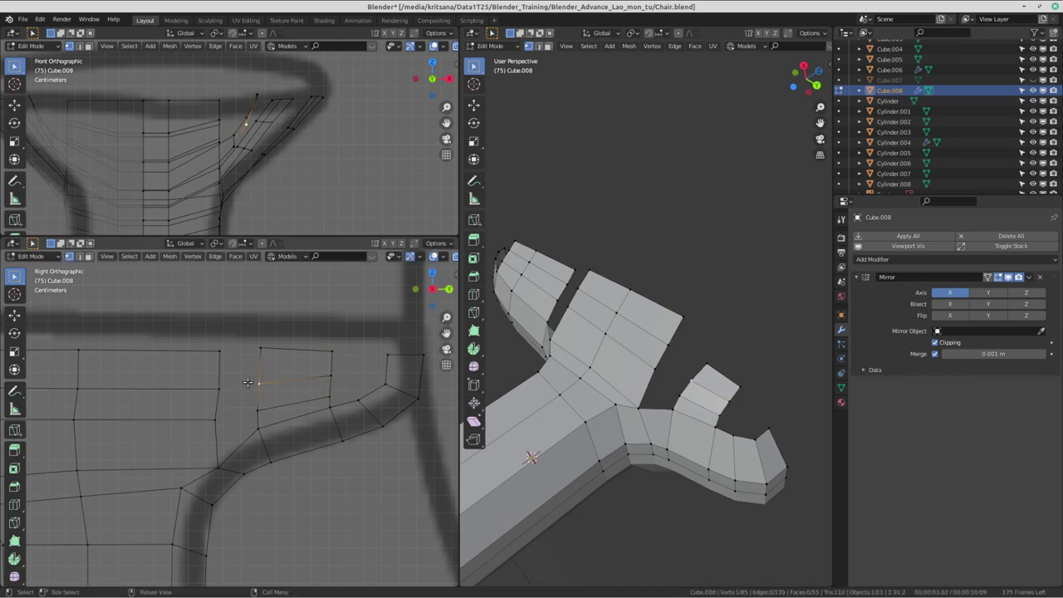
pyautogui.scroll(-2, 248, 383)
pyautogui.keyDown('shift'); pyautogui.moveTo(248, 383); pyautogui.dragTo(231, 375, button='middle'); pyautogui.keyUp('shift')
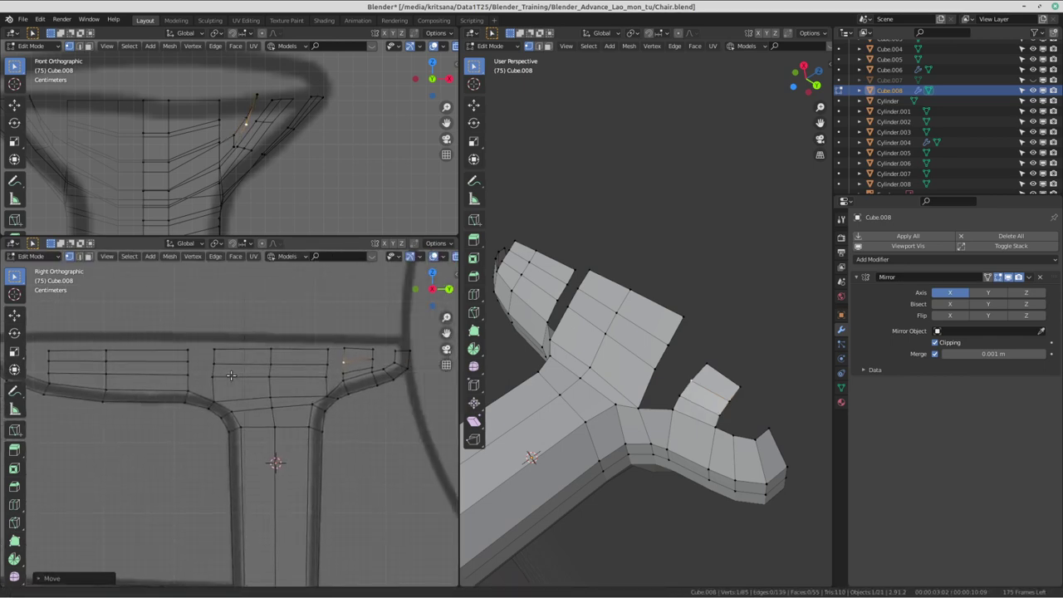
pyautogui.keyDown('shift'); pyautogui.scroll(2, 231, 375); pyautogui.keyUp('shift')
pyautogui.hotkey('ctrl', 'alt', 'Right')
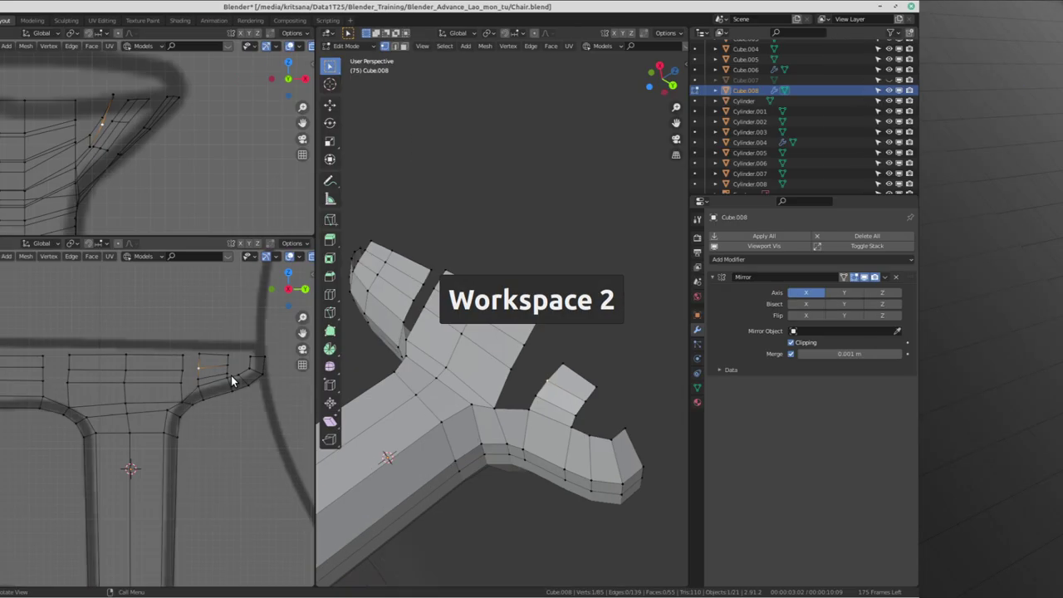
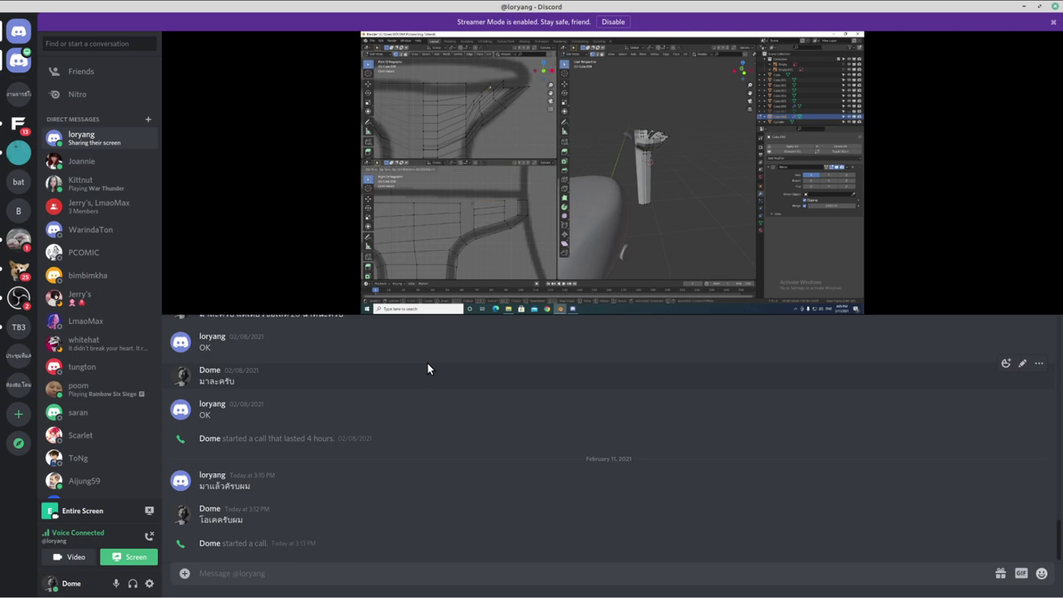
# - Switch from the Discord desktop to Workspace 2, where Blender shows the armrest model
pyautogui.hotkey('ctrl', 'alt', 'Right')
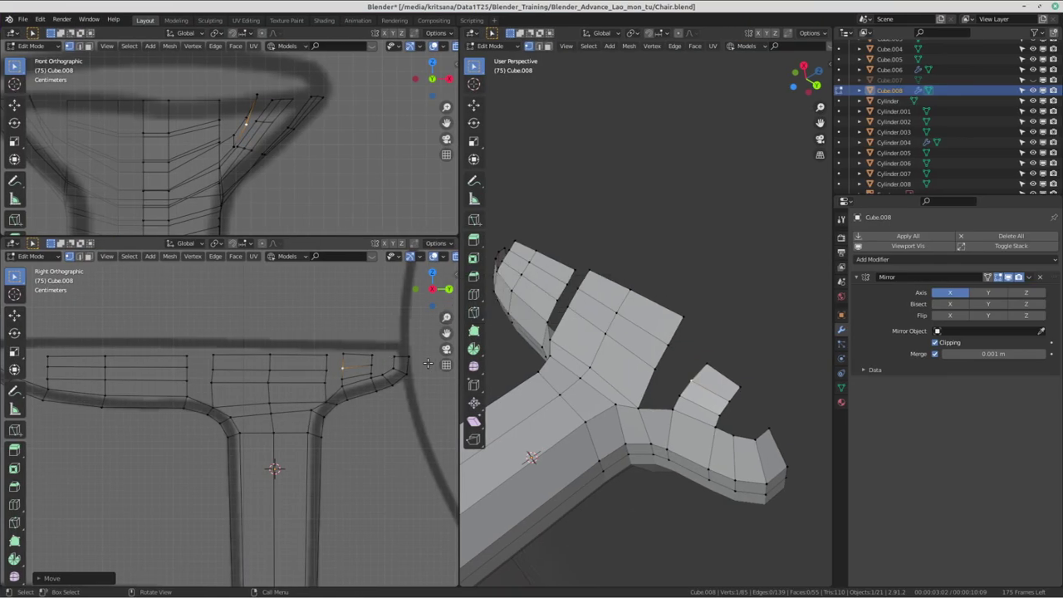
# - Move the first outer rim vertex of the pad onto the reference outline
pyautogui.scroll(1, 337, 397)
pyautogui.scroll(3, 337, 397)
pyautogui.keyDown('shift'); pyautogui.moveTo(336, 397); pyautogui.dragTo(284, 390, button='middle'); pyautogui.keyUp('shift')
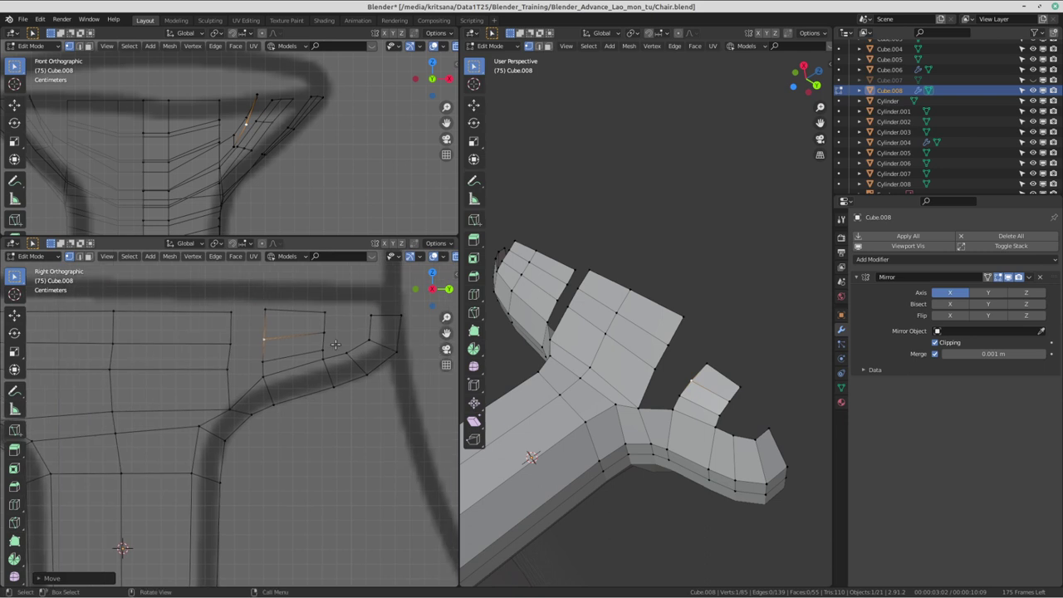
pyautogui.click(324, 346)
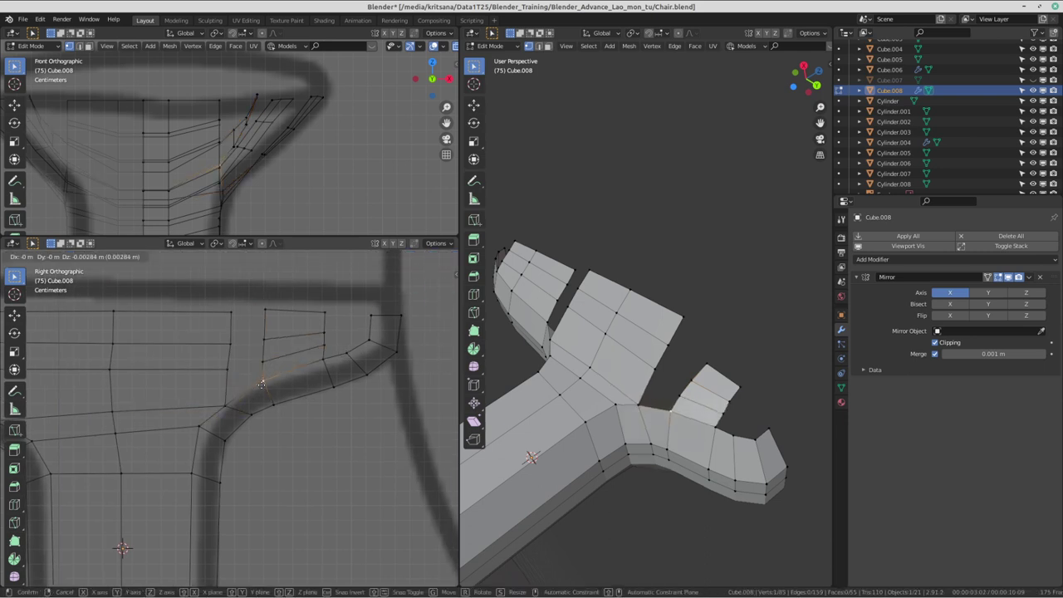
pyautogui.click(266, 362)
pyautogui.press('g')
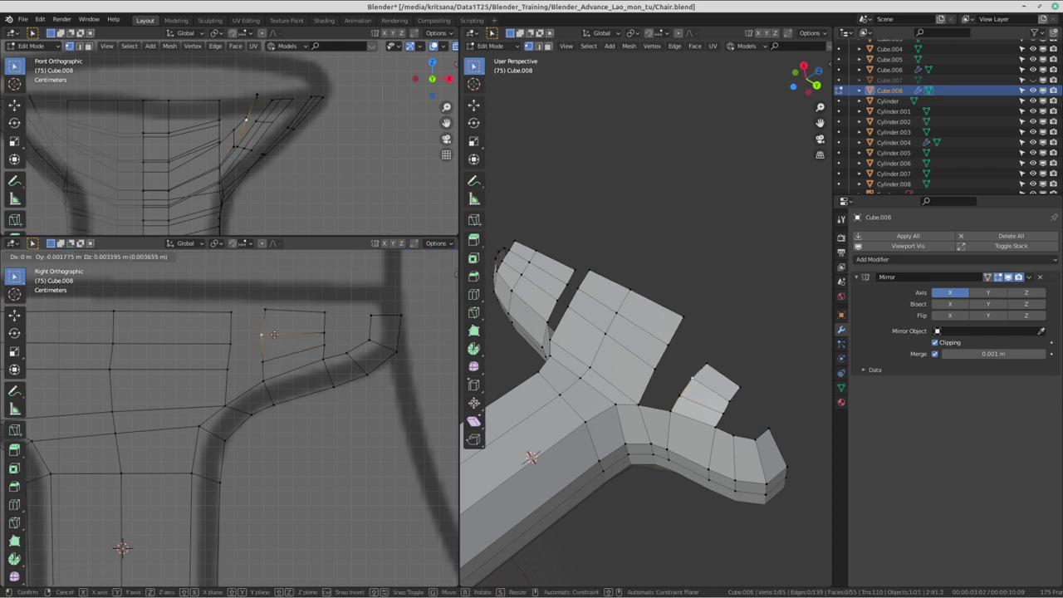
pyautogui.click(279, 335)
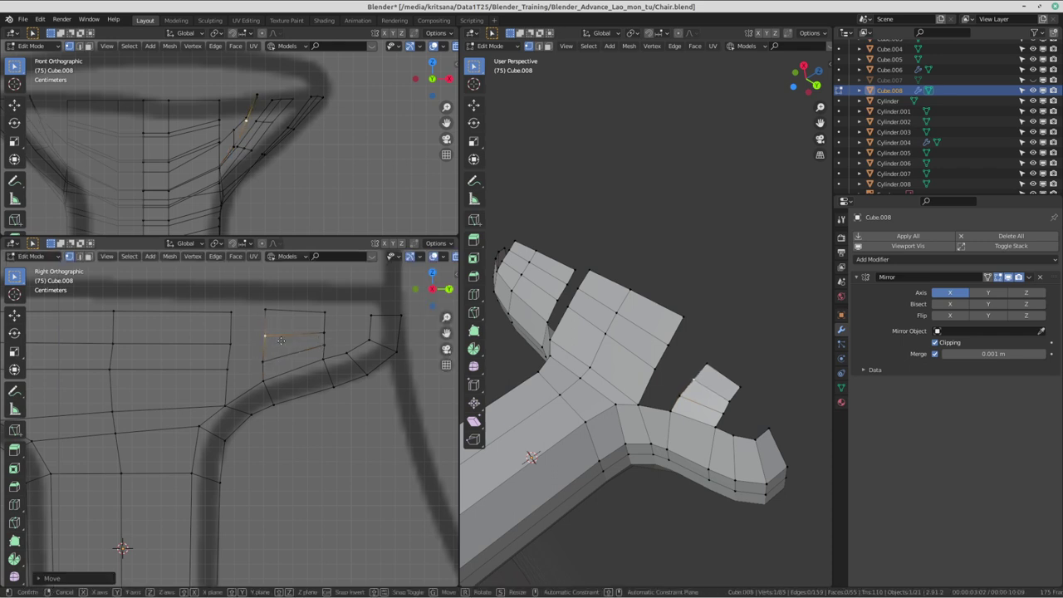
# - Move the next rim vertex and the middle vertex of the edge row onto the outline
pyautogui.keyDown('shift'); pyautogui.moveTo(234, 372); pyautogui.dragTo(297, 349, button='middle'); pyautogui.keyUp('shift')
pyautogui.click(298, 349)
pyautogui.press('g')
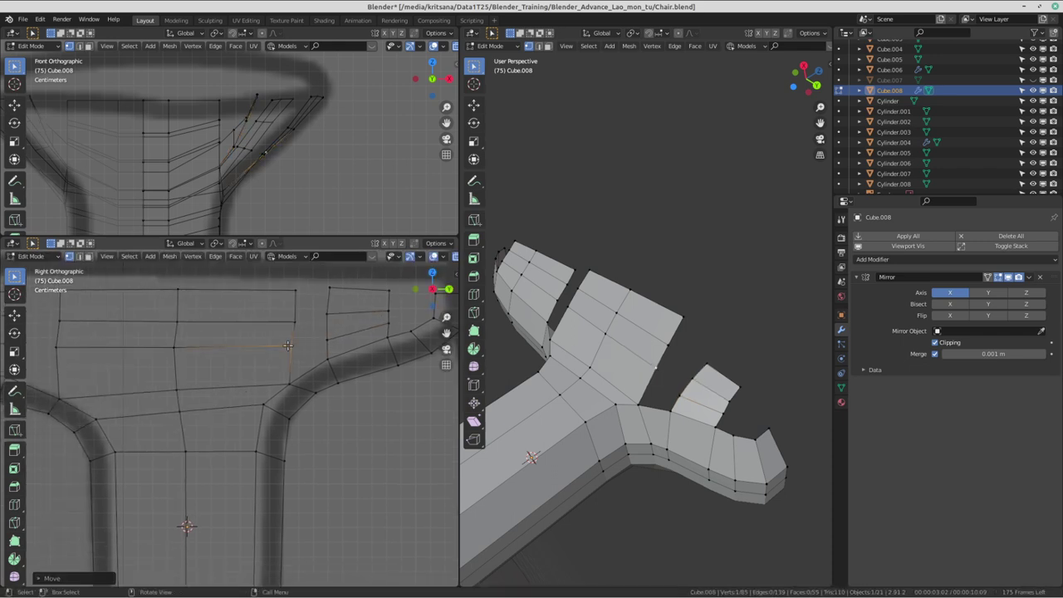
pyautogui.click(202, 349)
pyautogui.keyDown('shift'); pyautogui.moveTo(55, 349); pyautogui.dragTo(244, 349, button='middle'); pyautogui.keyUp('shift')
pyautogui.click(267, 346)
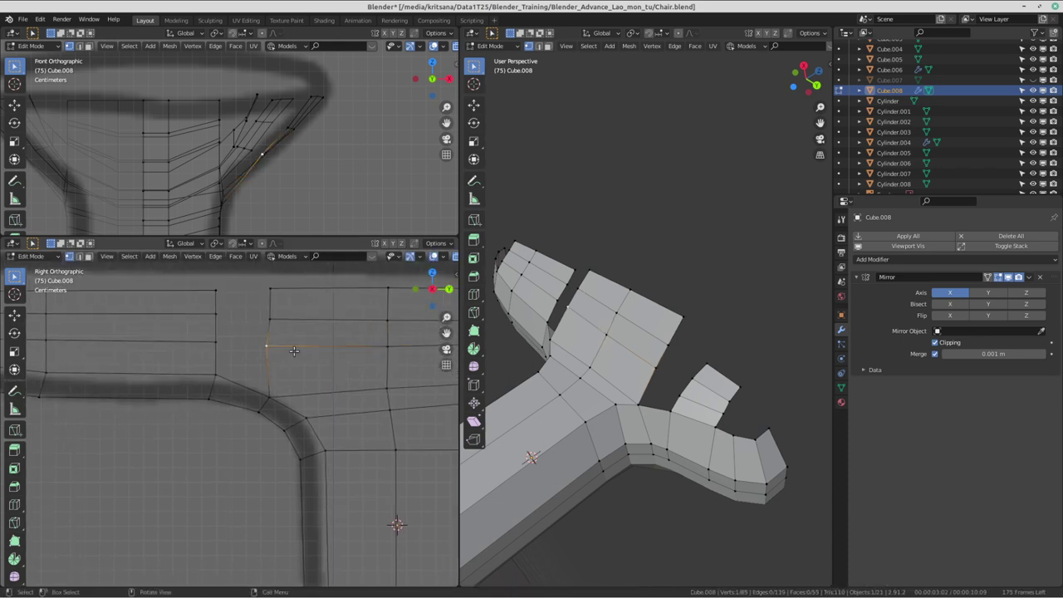
pyautogui.press('g')
pyautogui.click(296, 359)
# - Align the row's right vertex and a rim vertex on the other pad half with the outline
pyautogui.keyDown('shift'); pyautogui.moveTo(399, 362); pyautogui.dragTo(283, 390, button='middle'); pyautogui.keyUp('shift')
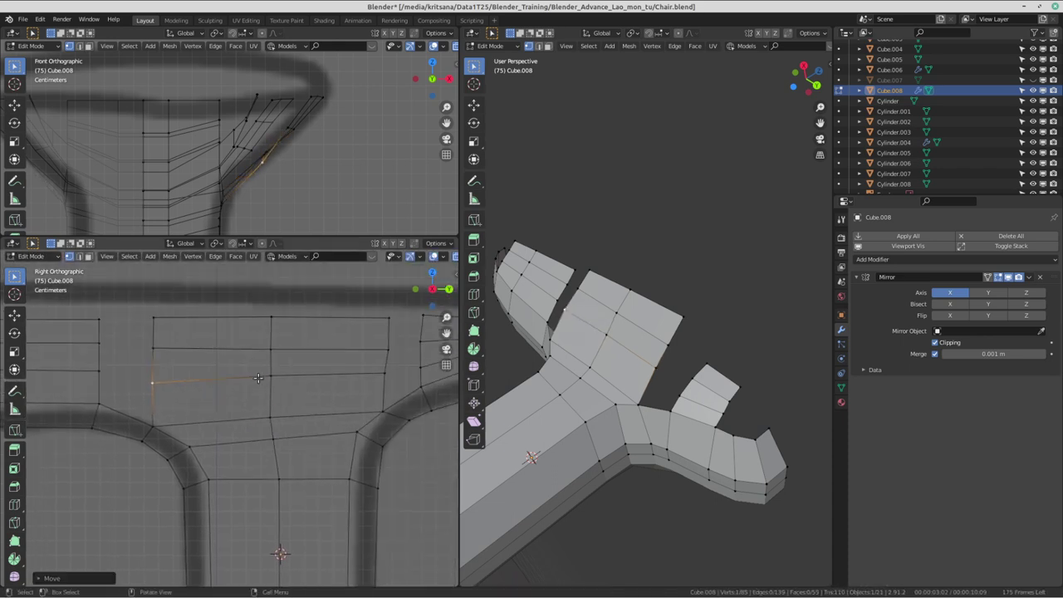
pyautogui.click(385, 348)
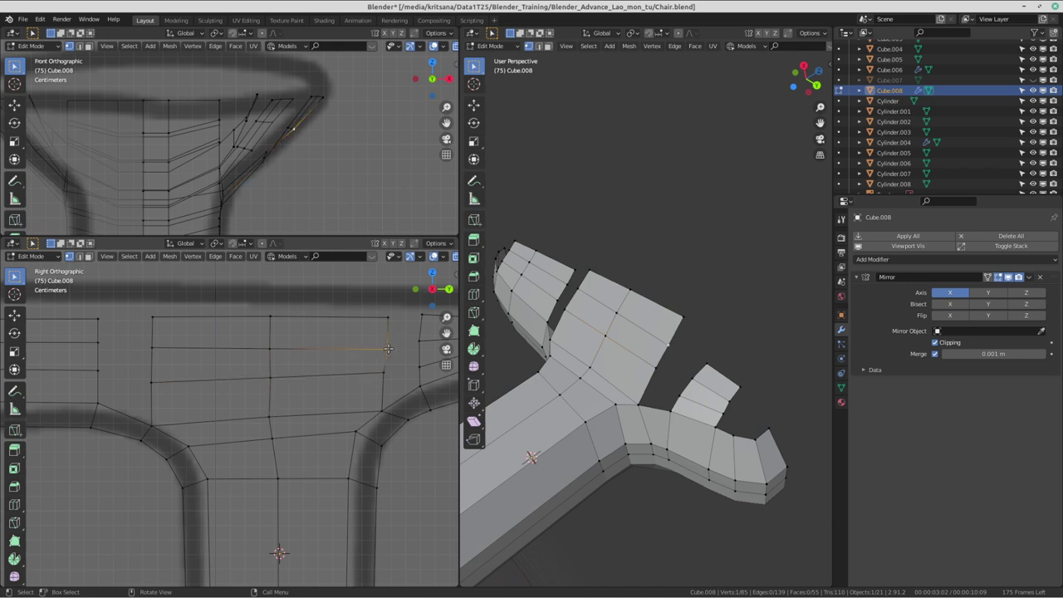
pyautogui.press('g')
pyautogui.click(391, 318)
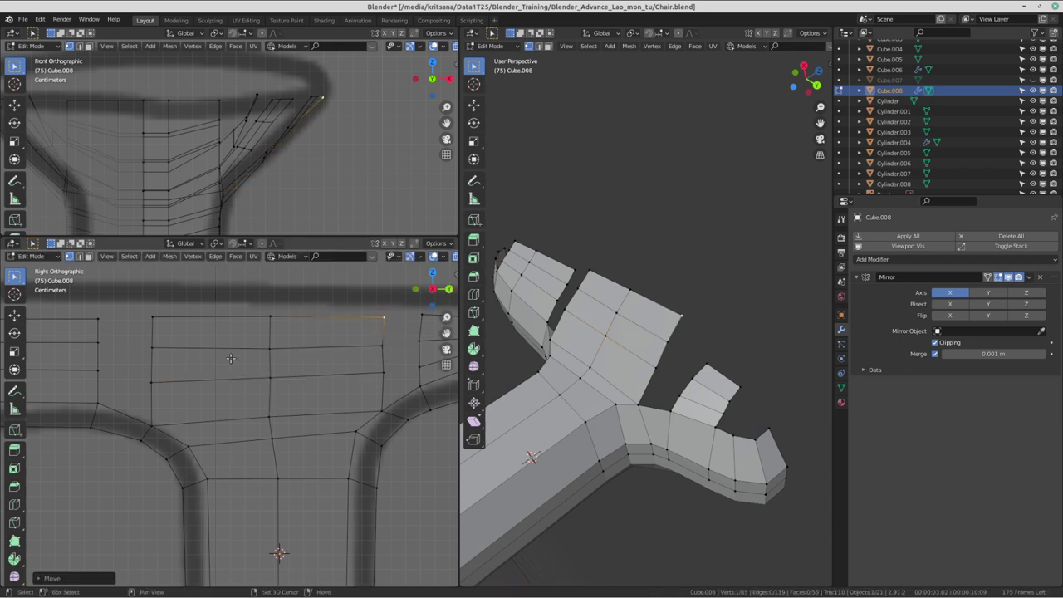
pyautogui.keyDown('shift'); pyautogui.moveTo(163, 372); pyautogui.dragTo(316, 353, button='middle'); pyautogui.keyUp('shift')
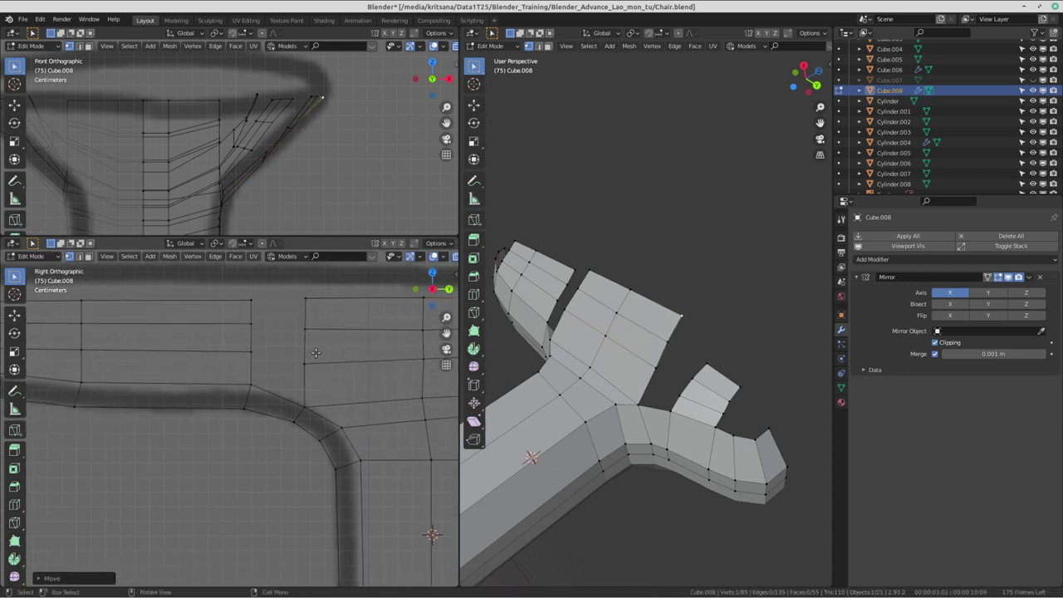
pyautogui.click(251, 354)
pyautogui.scroll(-2, 312, 389)
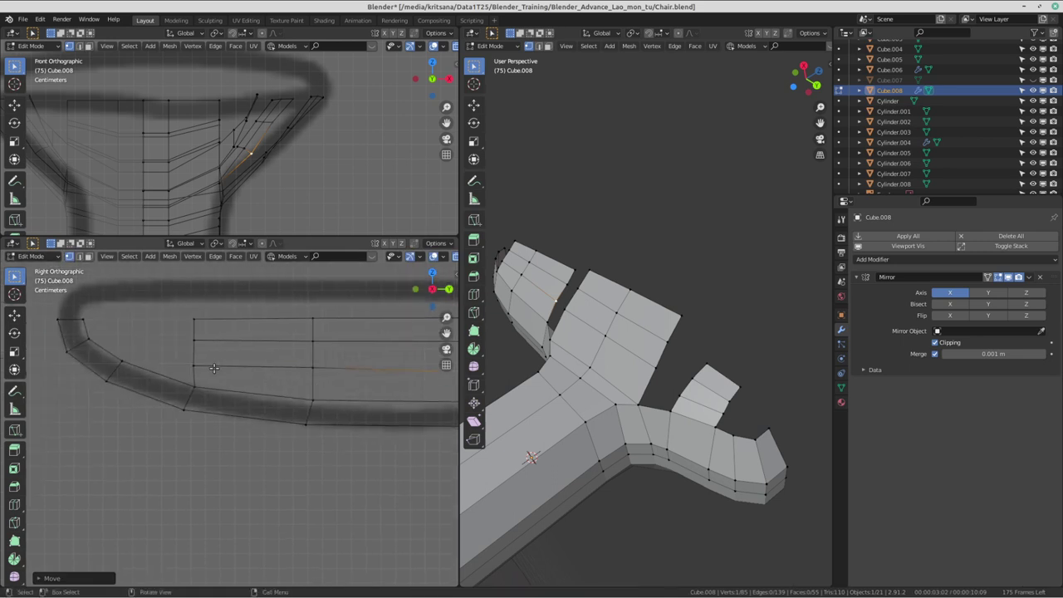
pyautogui.moveTo(199, 368); pyautogui.dragTo(195, 359)
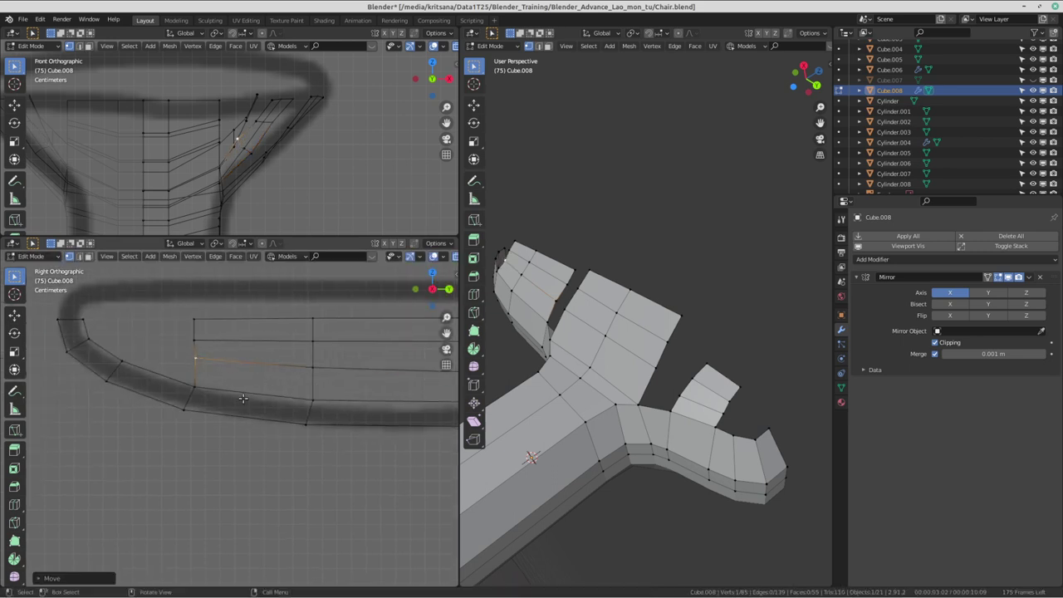
# - Select the pad's top-row vertex and frame the seat and leg in side view
pyautogui.click(183, 312)
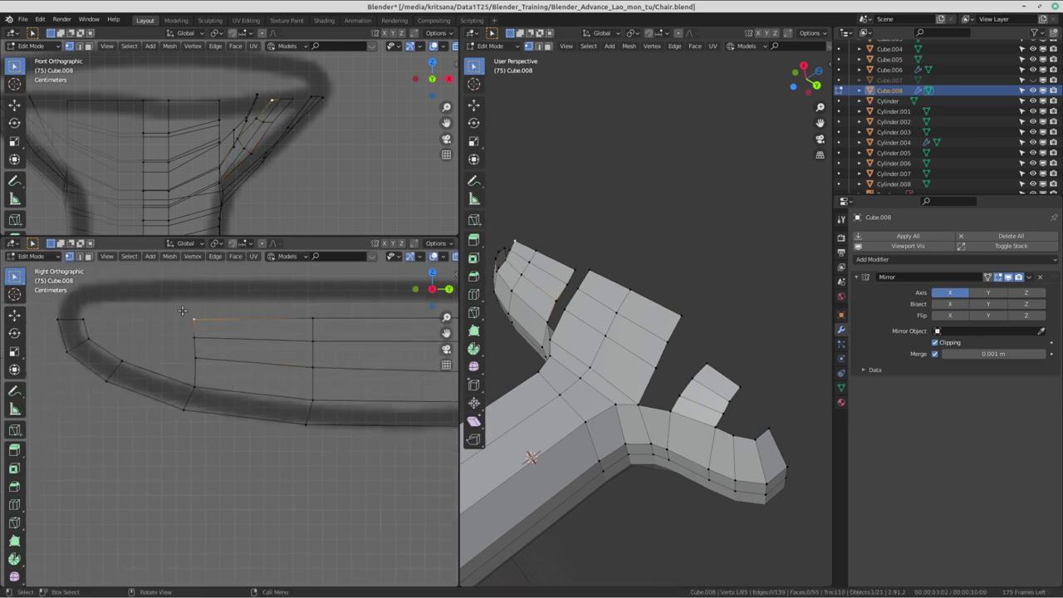
pyautogui.keyDown('shift'); pyautogui.moveTo(266, 317); pyautogui.dragTo(112, 382, button='middle'); pyautogui.keyUp('shift')
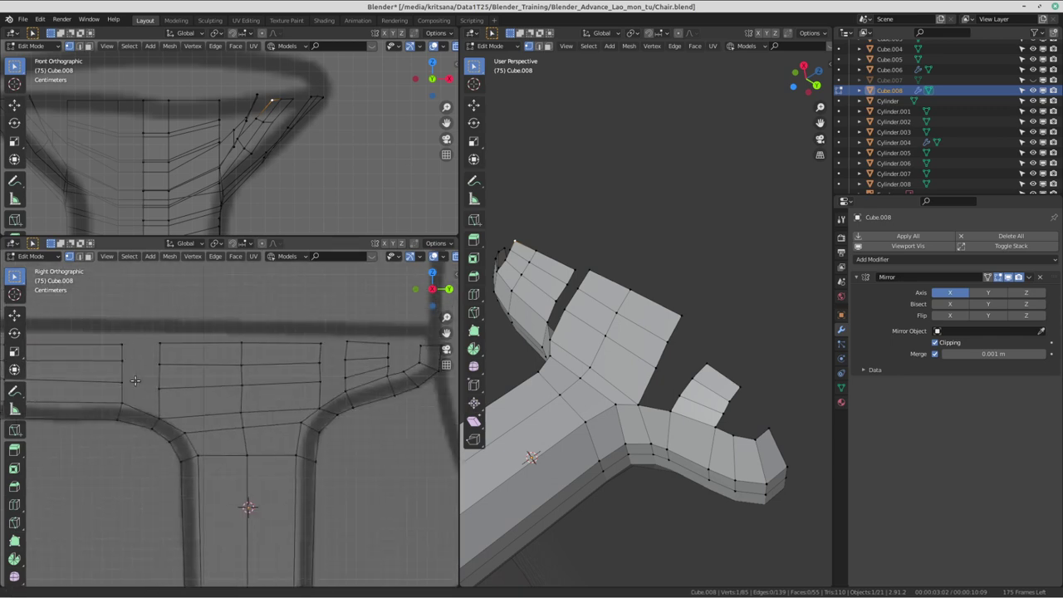
pyautogui.scroll(1, 229, 326)
pyautogui.keyDown('shift'); pyautogui.moveTo(194, 369); pyautogui.dragTo(219, 389, button='middle'); pyautogui.keyUp('shift')
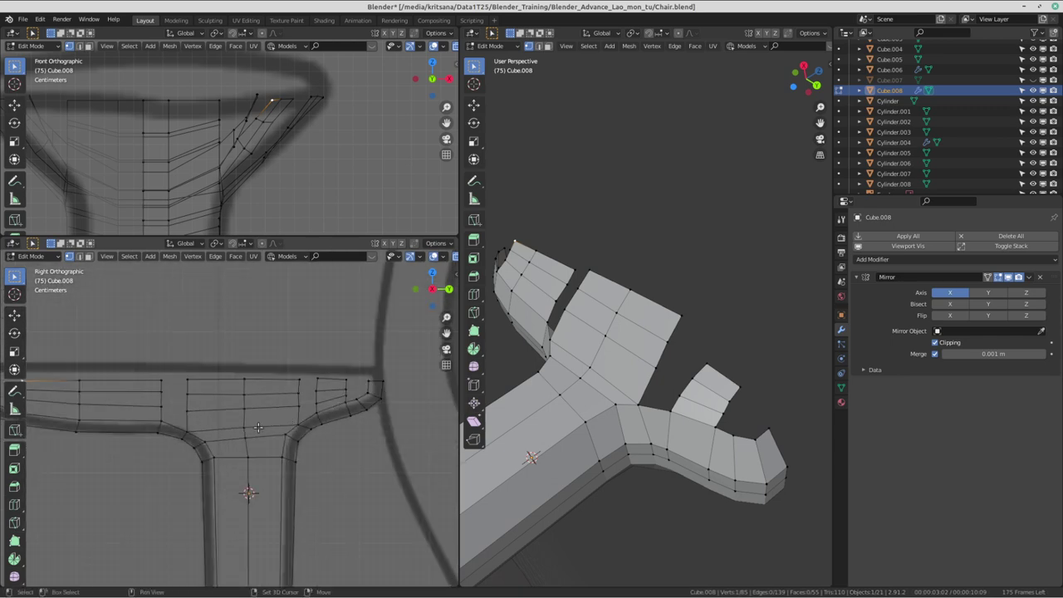
# - Briefly check the Discord desktop, then return to Blender
pyautogui.hotkey('ctrl', 'alt', 'Right')
pyautogui.hotkey('ctrl', 'alt', 'Left')
pyautogui.hotkey('ctrl', 'alt', 'Left')
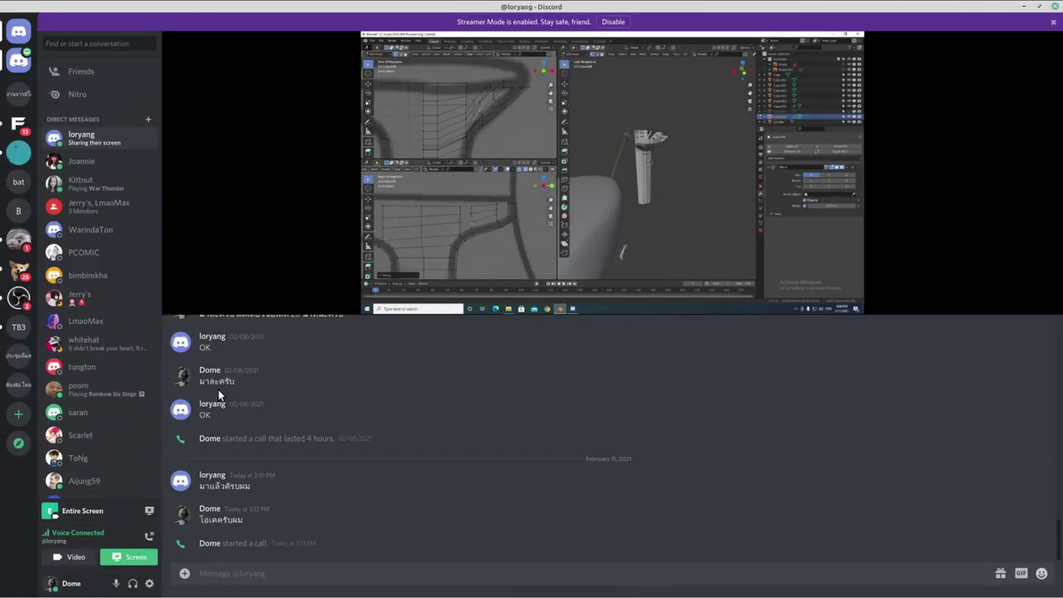
pyautogui.hotkey('ctrl', 'alt', 'Right')
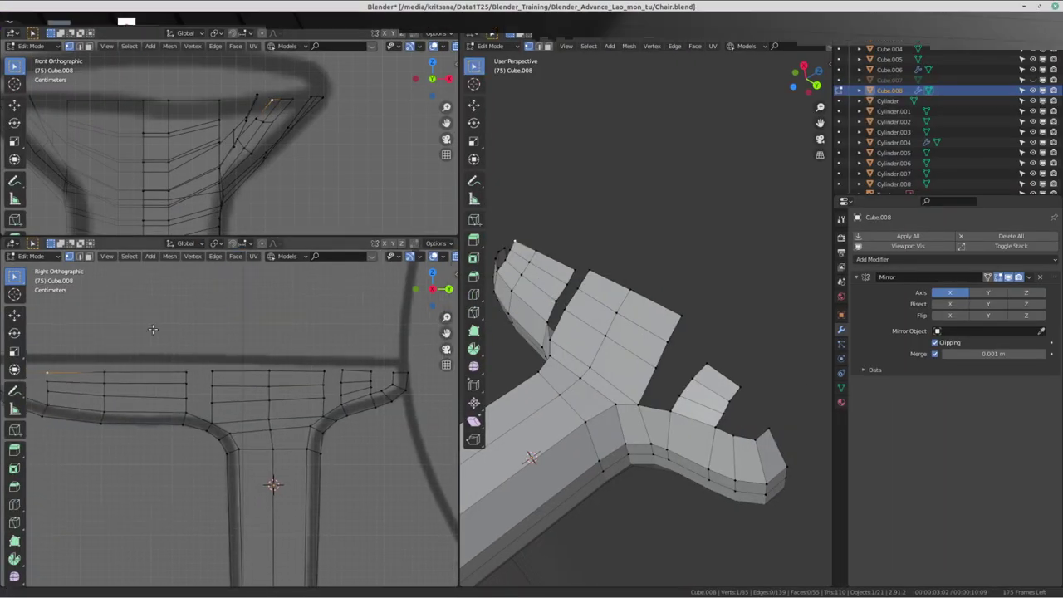
# - Select the rim edge at the armrest joint and extrude it upward
pyautogui.keyDown('shift'); pyautogui.moveTo(153, 329); pyautogui.dragTo(290, 329, button='middle'); pyautogui.keyUp('shift')
pyautogui.scroll(3, 672, 329)
pyautogui.scroll(2, 672, 330)
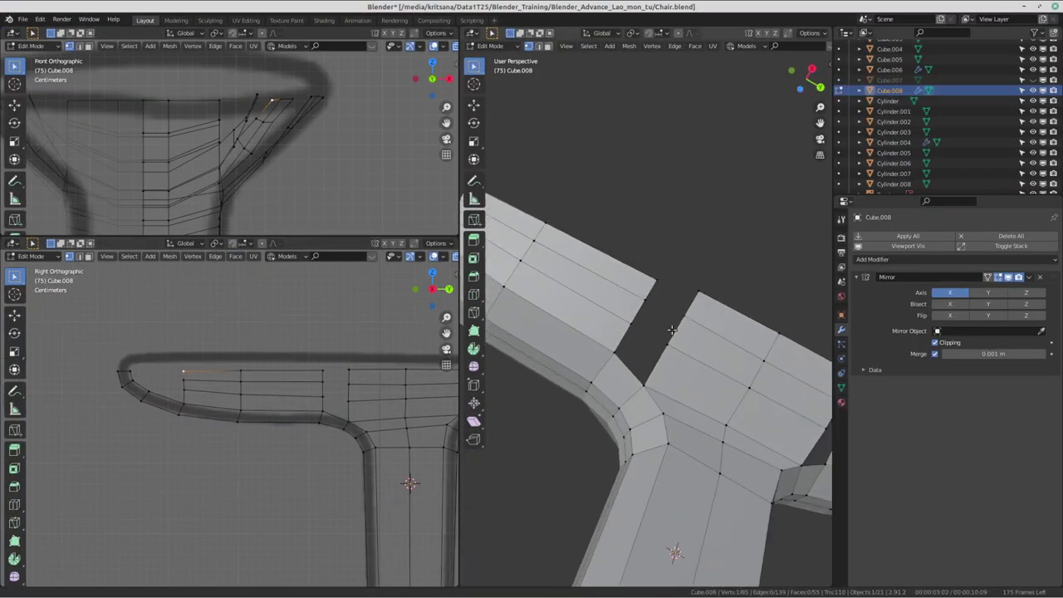
pyautogui.click(587, 346)
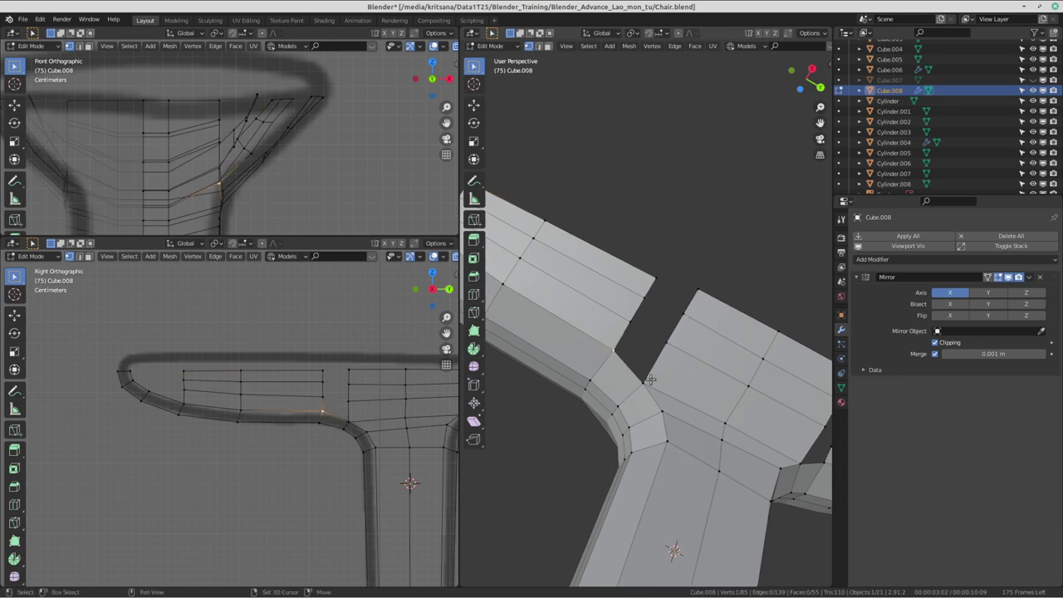
pyautogui.moveTo(686, 334)
pyautogui.mouseDown(button='middle')
pyautogui.moveTo(645, 444)
pyautogui.moveTo(677, 293)
pyautogui.mouseUp(button='middle')
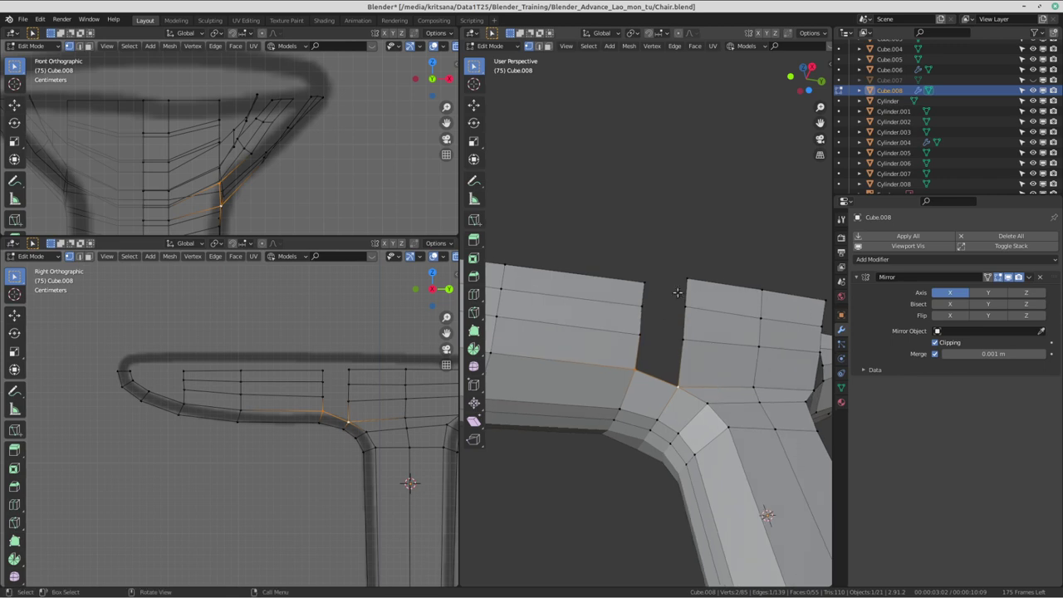
pyautogui.keyDown('shift'); pyautogui.moveTo(624, 322); pyautogui.dragTo(649, 322, button='middle'); pyautogui.keyUp('shift')
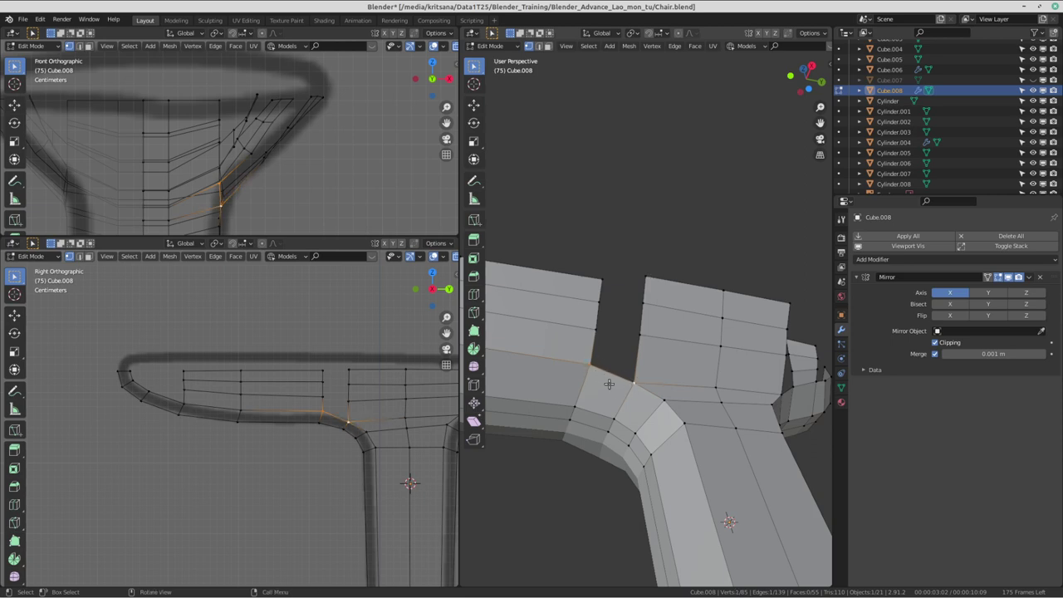
pyautogui.press('e')
pyautogui.click(641, 218)
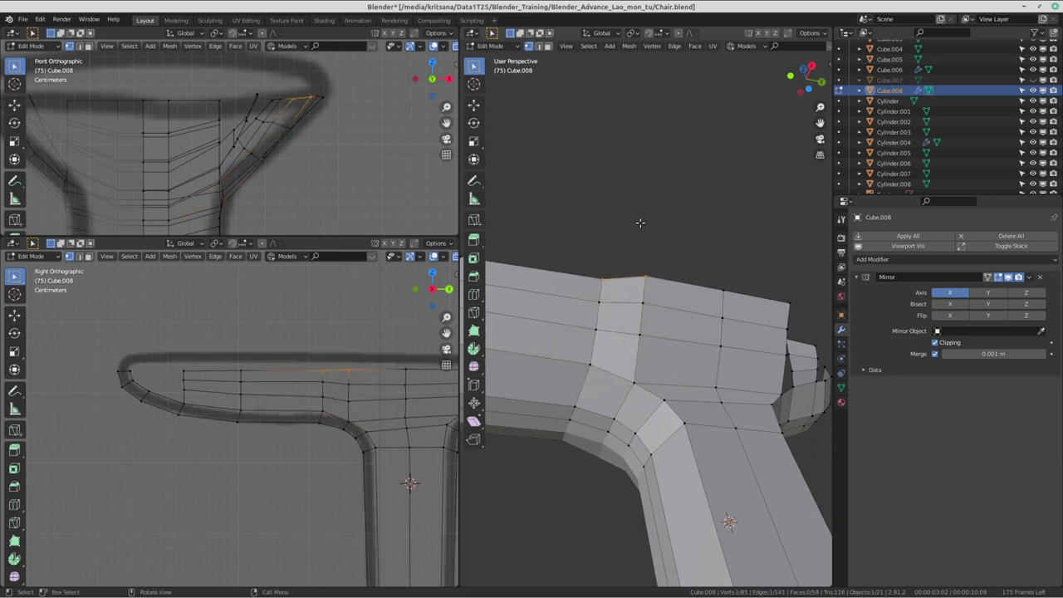
# - Fill the gap between the two face strips with a new face
pyautogui.moveTo(642, 217); pyautogui.dragTo(509, 288, button='middle')
pyautogui.scroll(2, 576, 351)
pyautogui.click(608, 413)
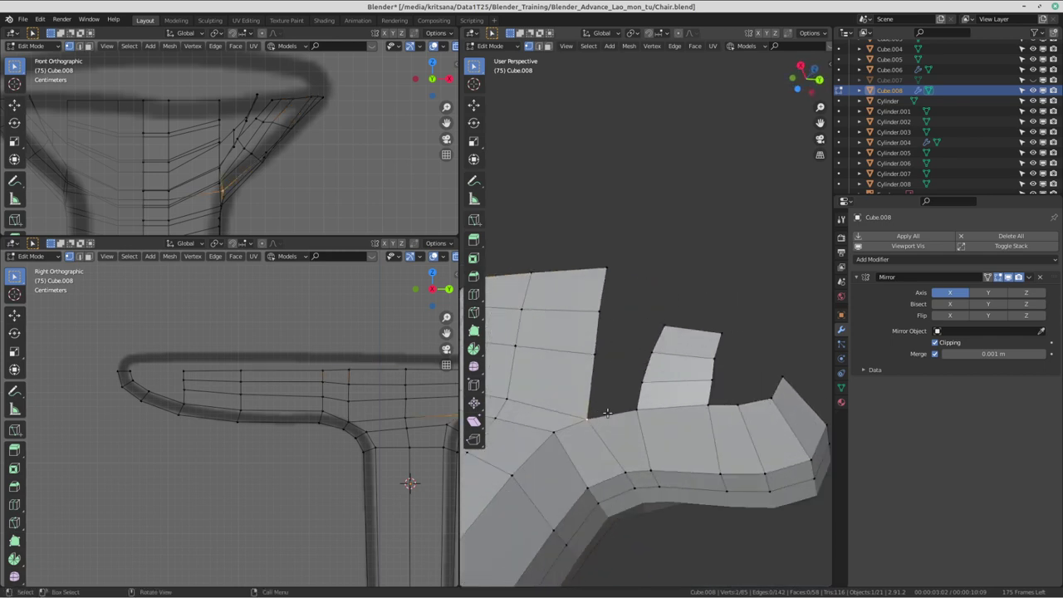
pyautogui.press('f')
pyautogui.press('f')
pyautogui.press('f')
pyautogui.moveTo(630, 332)
pyautogui.mouseDown(button='middle')
pyautogui.moveTo(615, 293)
pyautogui.moveTo(666, 302)
pyautogui.mouseUp(button='middle')
pyautogui.hotkey('ctrl', 'alt', 'Left')
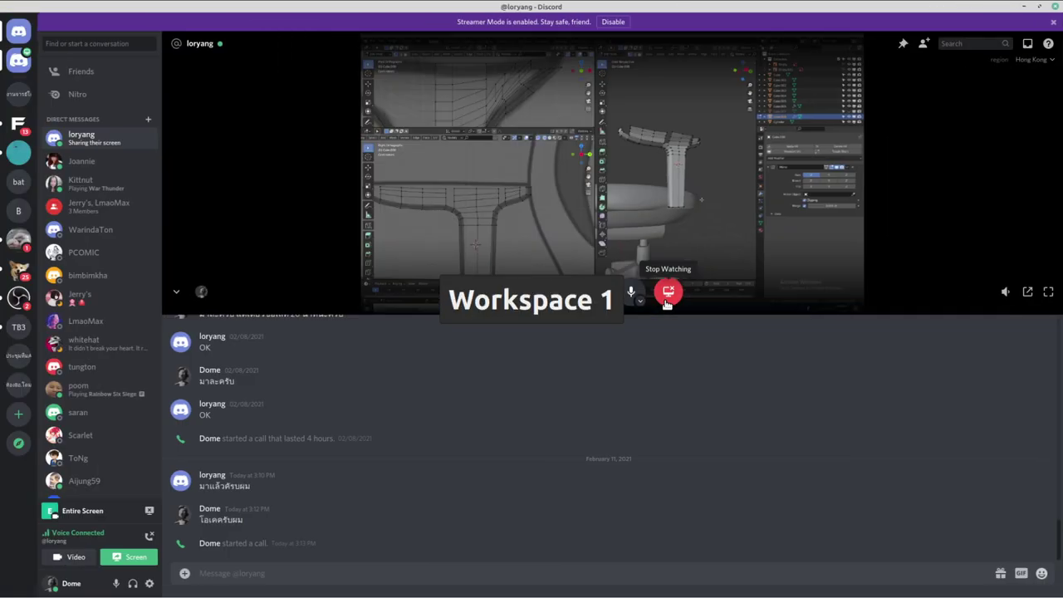
pyautogui.hotkey('ctrl', 'alt', 'Right')
pyautogui.hotkey('ctrl', 'alt', 'Left')
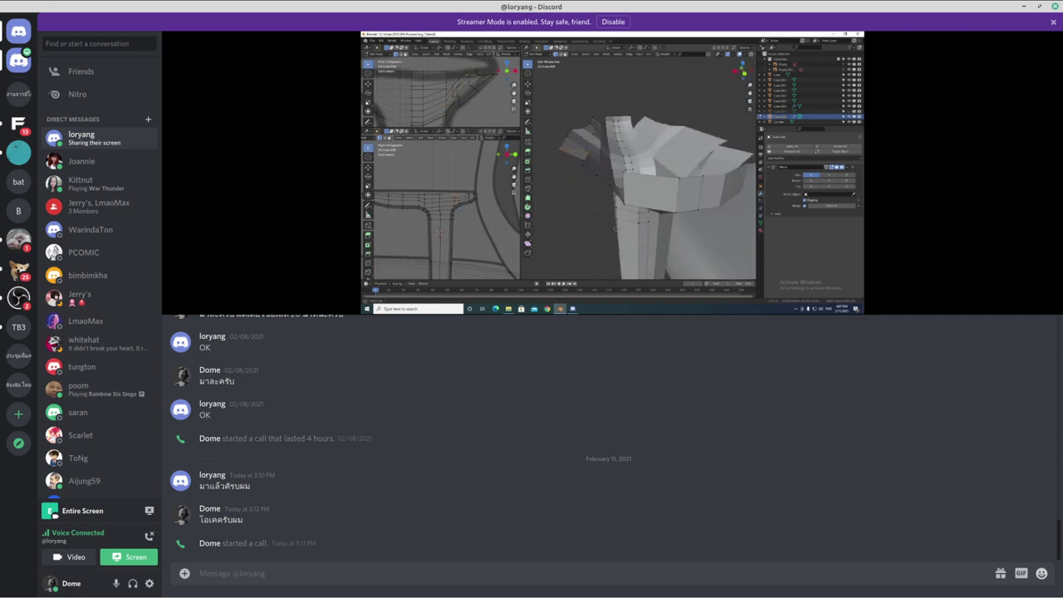
pyautogui.hotkey('ctrl', 'alt', 'Right')
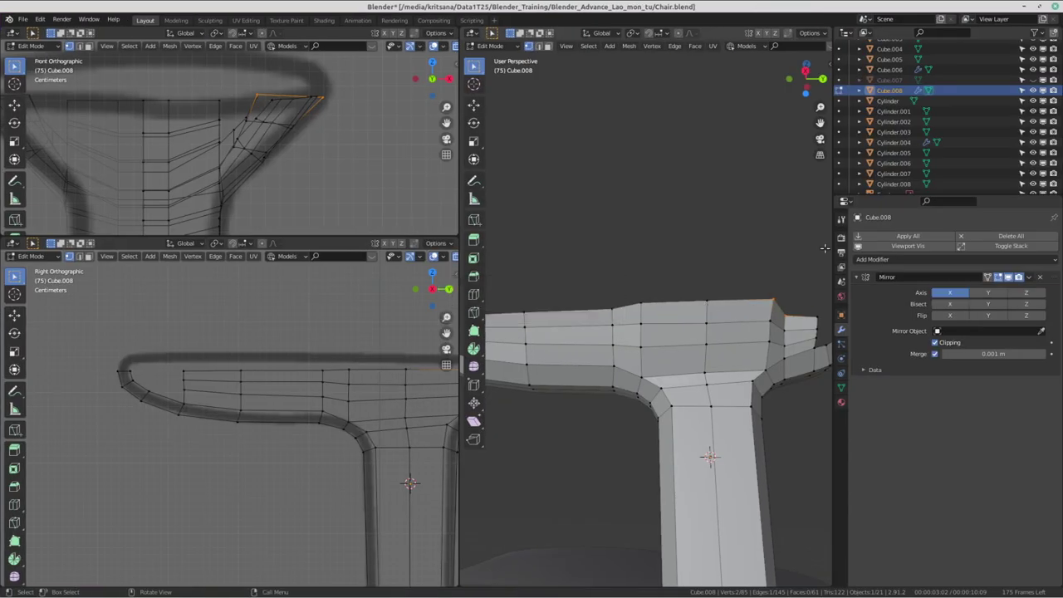
# - Reposition a vertex on the armrest top toward a smoother outer-end curve
pyautogui.moveTo(824, 248)
pyautogui.mouseDown(button='middle')
pyautogui.moveTo(623, 260)
pyautogui.moveTo(689, 303)
pyautogui.moveTo(637, 428)
pyautogui.moveTo(661, 337)
pyautogui.moveTo(712, 351)
pyautogui.moveTo(656, 378)
pyautogui.moveTo(623, 355)
pyautogui.moveTo(656, 351)
pyautogui.moveTo(668, 301)
pyautogui.moveTo(669, 376)
pyautogui.moveTo(668, 327)
pyautogui.moveTo(677, 350)
pyautogui.moveTo(686, 296)
pyautogui.moveTo(763, 334)
pyautogui.mouseUp(button='middle')
pyautogui.click(654, 352)
pyautogui.click(677, 323)
pyautogui.click(680, 295)
pyautogui.press('g')
pyautogui.click(668, 327)
pyautogui.press('g')
pyautogui.click(693, 301)
# - Nudge a second armrest rim vertex into place with small moves
pyautogui.click(611, 314)
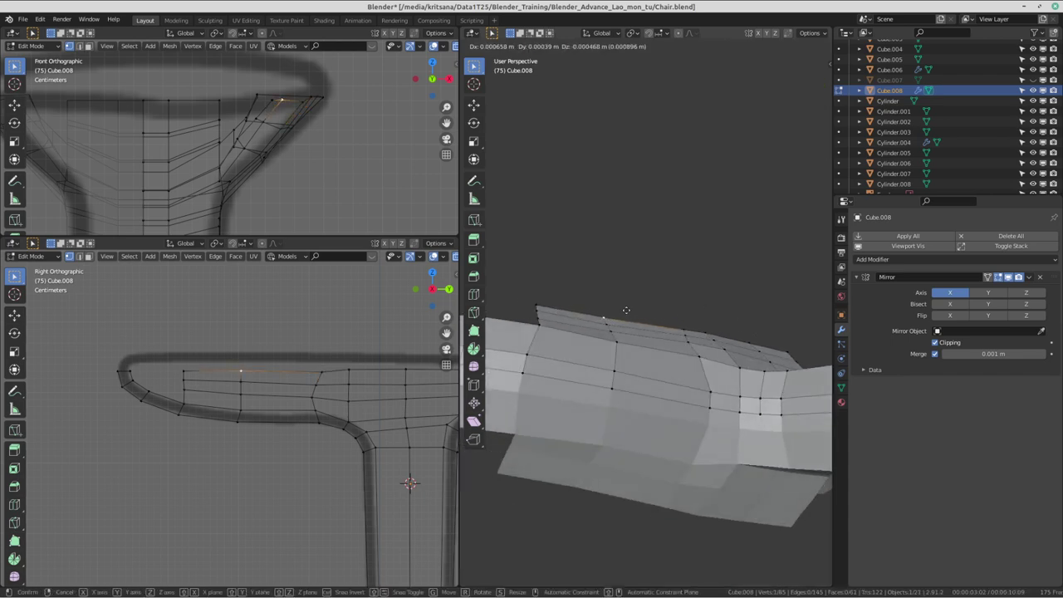
pyautogui.click(623, 316)
pyautogui.press('g')
pyautogui.click(619, 320)
pyautogui.press('g')
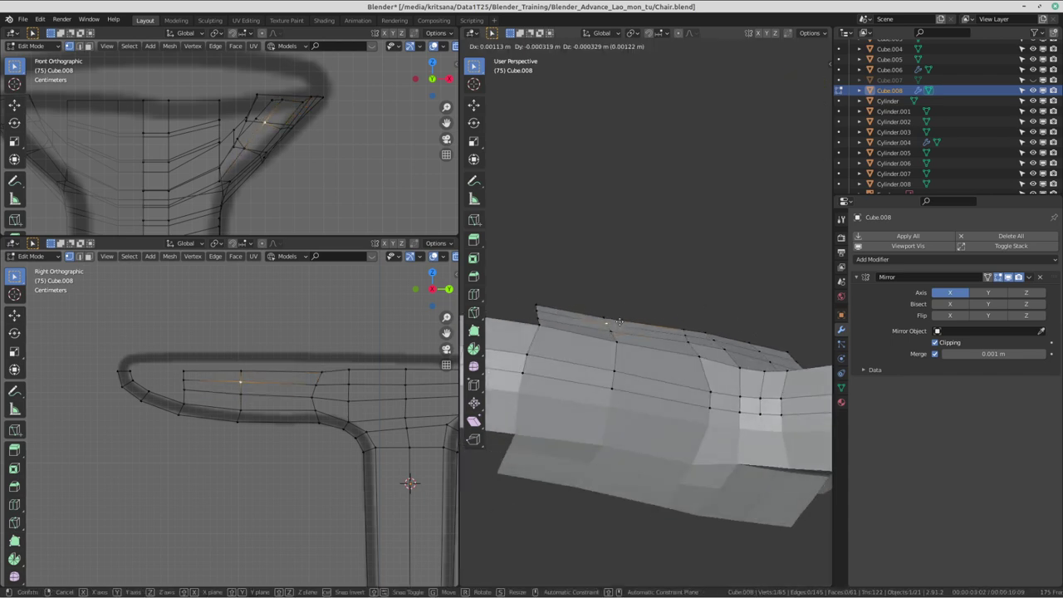
pyautogui.click(619, 322)
pyautogui.moveTo(619, 321)
pyautogui.mouseDown(button='middle')
pyautogui.moveTo(709, 338)
pyautogui.moveTo(664, 270)
pyautogui.moveTo(679, 304)
pyautogui.mouseUp(button='middle')
# - Lower and shift a different top-rim vertex to refine the end curve
pyautogui.click(665, 270)
pyautogui.press('g')
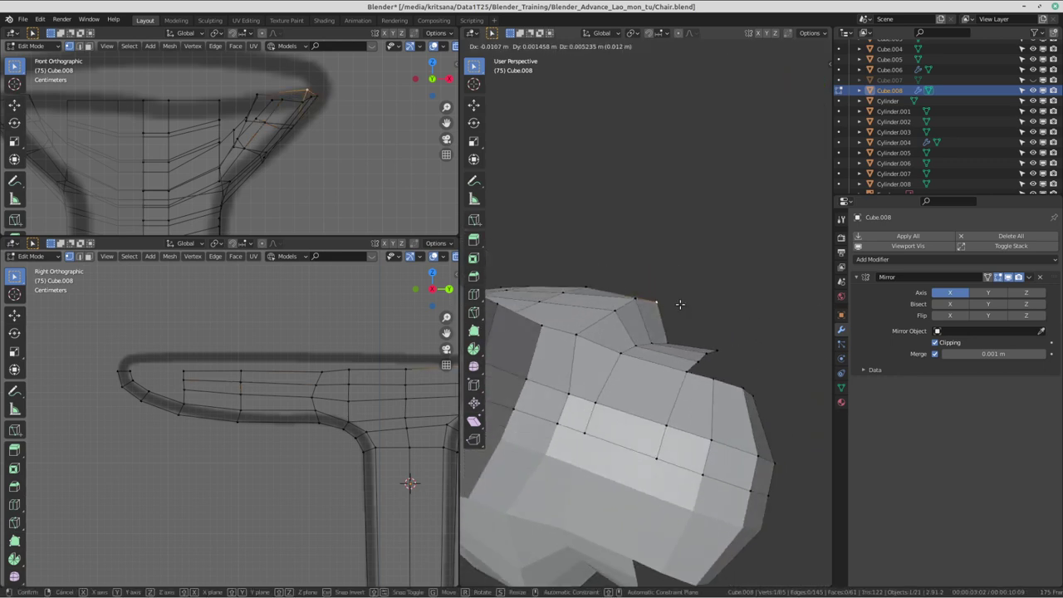
pyautogui.click(651, 341)
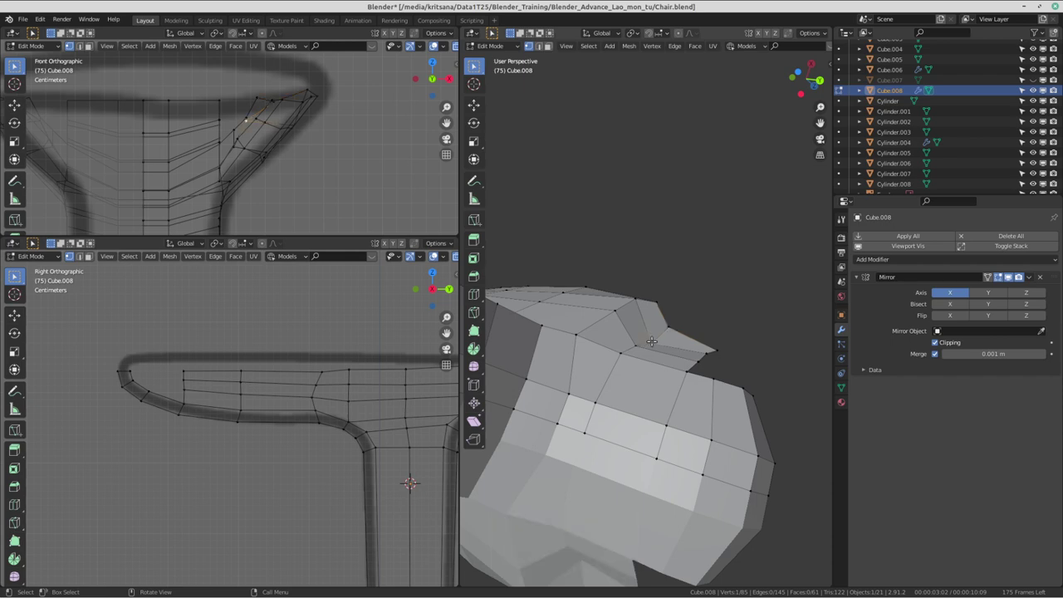
pyautogui.press('g')
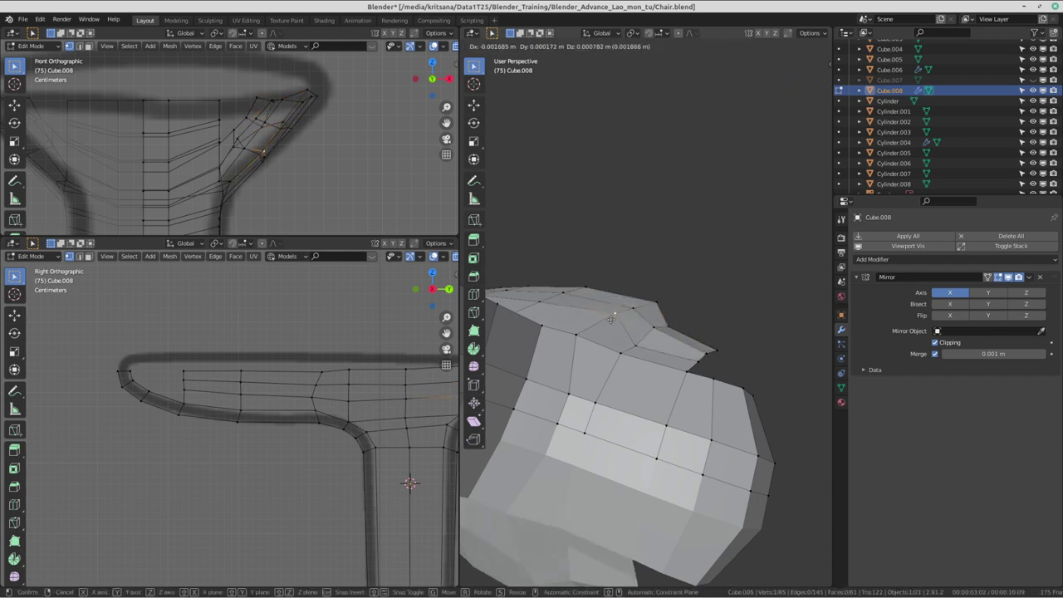
pyautogui.click(631, 314)
pyautogui.press('g')
pyautogui.click(664, 307)
pyautogui.press('g')
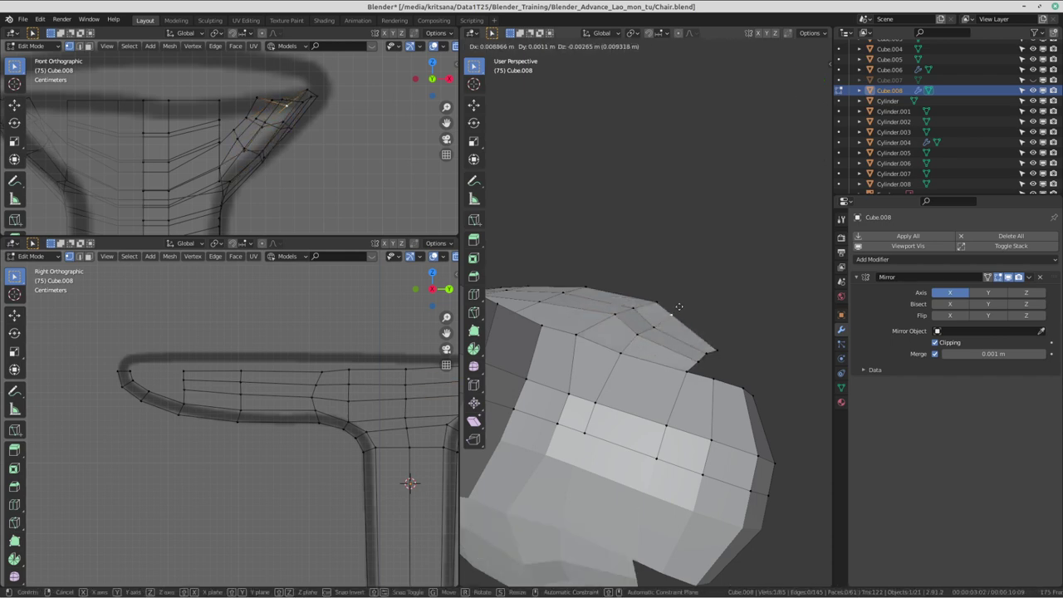
pyautogui.click(671, 310)
# - Fine-tune that vertex with a few small moves, the last about -0.0105 m along Y
pyautogui.press('g')
pyautogui.click(655, 326)
pyautogui.press('g')
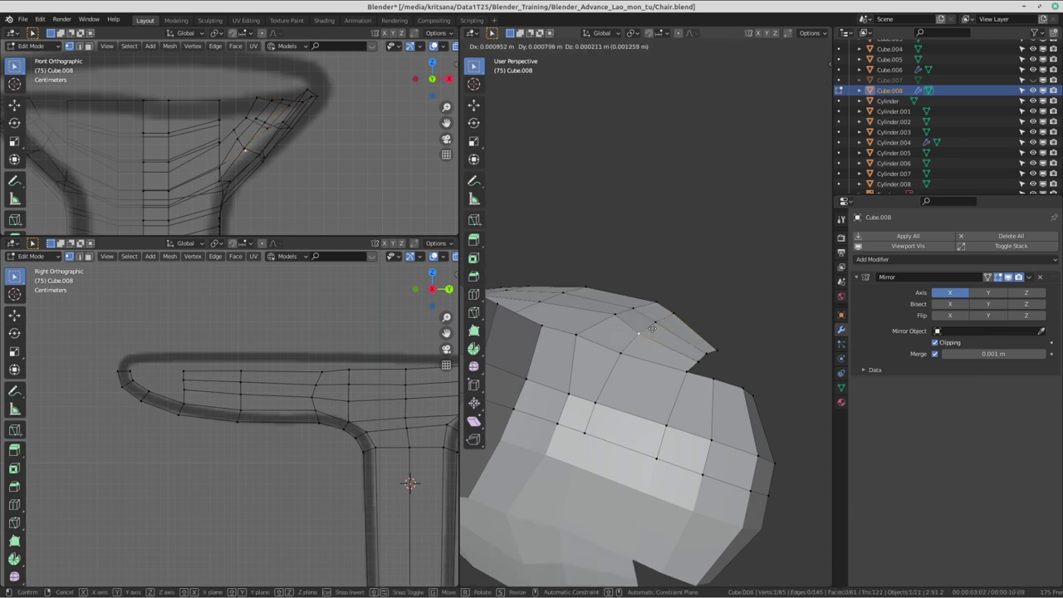
pyautogui.click(652, 329)
pyautogui.press('g')
pyautogui.click(652, 329)
pyautogui.moveTo(652, 329)
pyautogui.mouseDown(button='middle')
pyautogui.moveTo(592, 337)
pyautogui.moveTo(705, 327)
pyautogui.moveTo(698, 303)
pyautogui.mouseUp(button='middle')
# - Nudge the selected rim vertices into place, then zoom out to check the whole chair leg
pyautogui.press('g')
pyautogui.click(593, 335)
pyautogui.press('g')
pyautogui.click(693, 300)
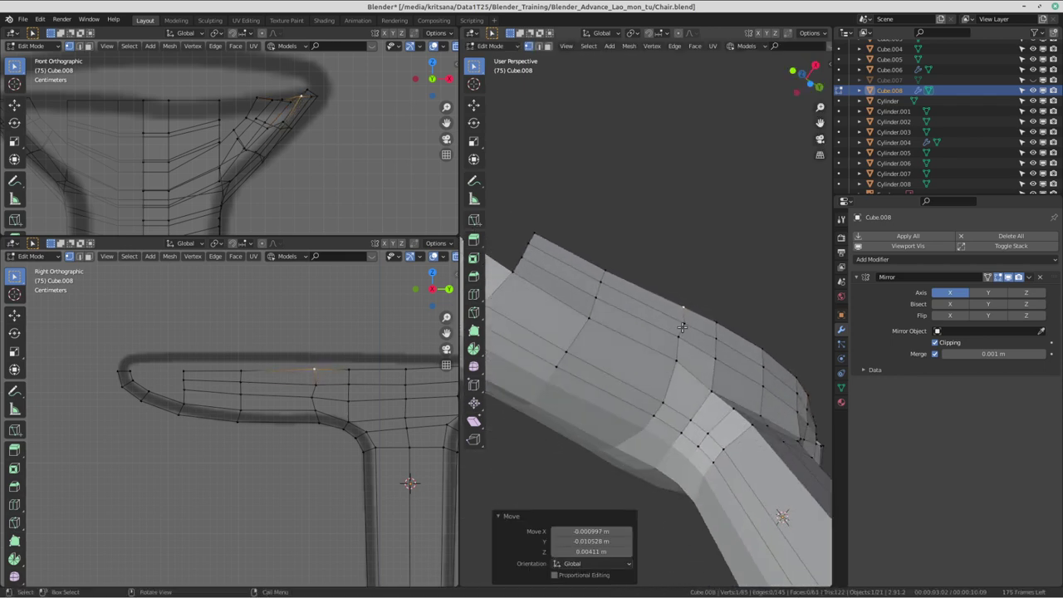
pyautogui.press('g')
pyautogui.click(682, 322)
pyautogui.scroll(-5, 682, 322)
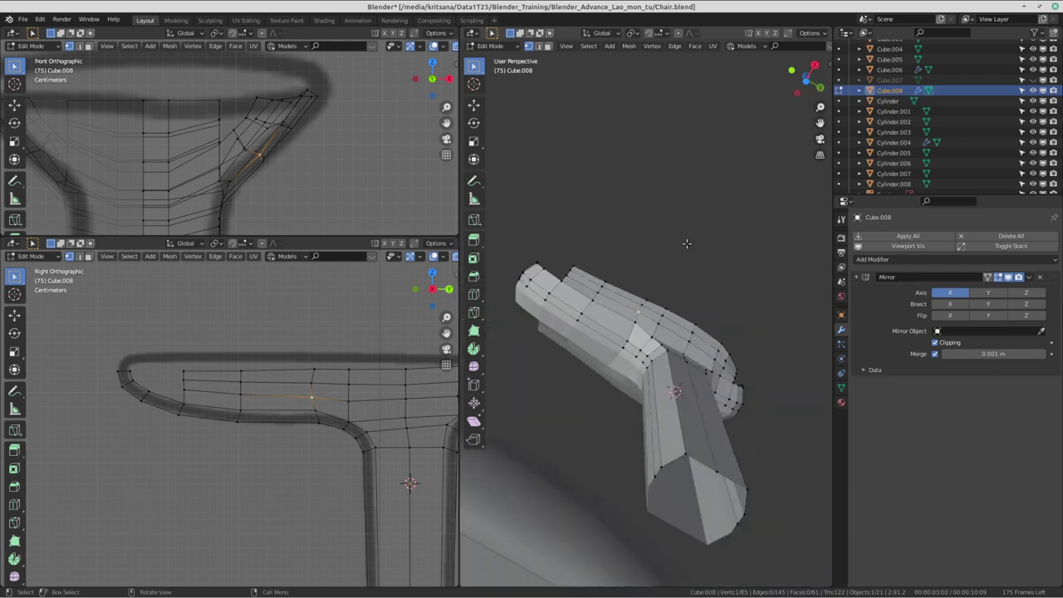
pyautogui.moveTo(682, 323)
pyautogui.mouseDown(button='middle')
pyautogui.moveTo(801, 386)
pyautogui.moveTo(681, 336)
pyautogui.mouseUp(button='middle')
pyautogui.scroll(3, 802, 386)
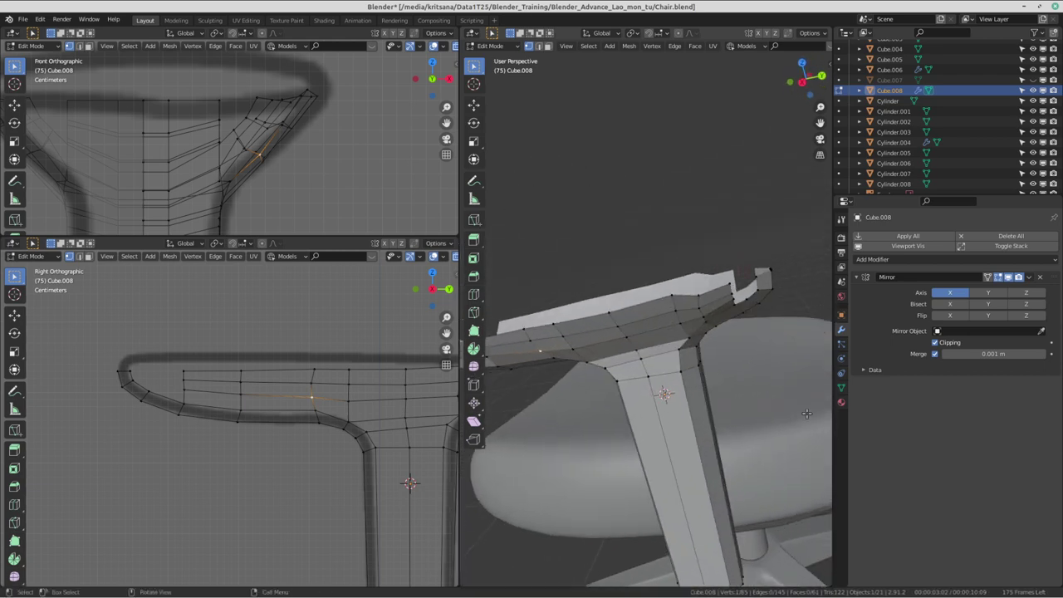
pyautogui.scroll(3, 657, 328)
# - Select the armrest tip vertices and raise the vertex near the top of the post
pyautogui.click(651, 307)
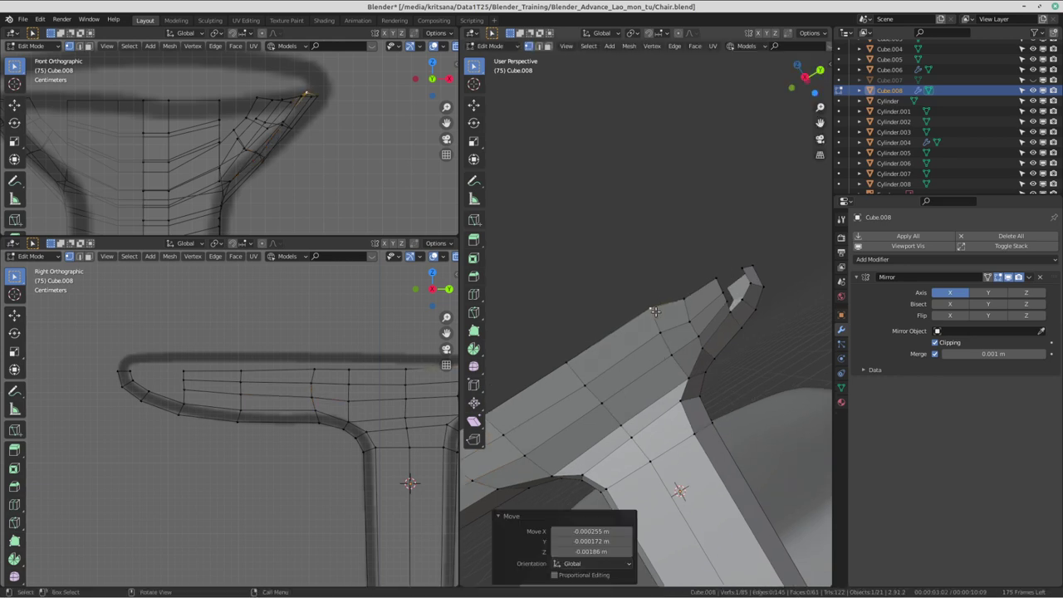
pyautogui.click(706, 279)
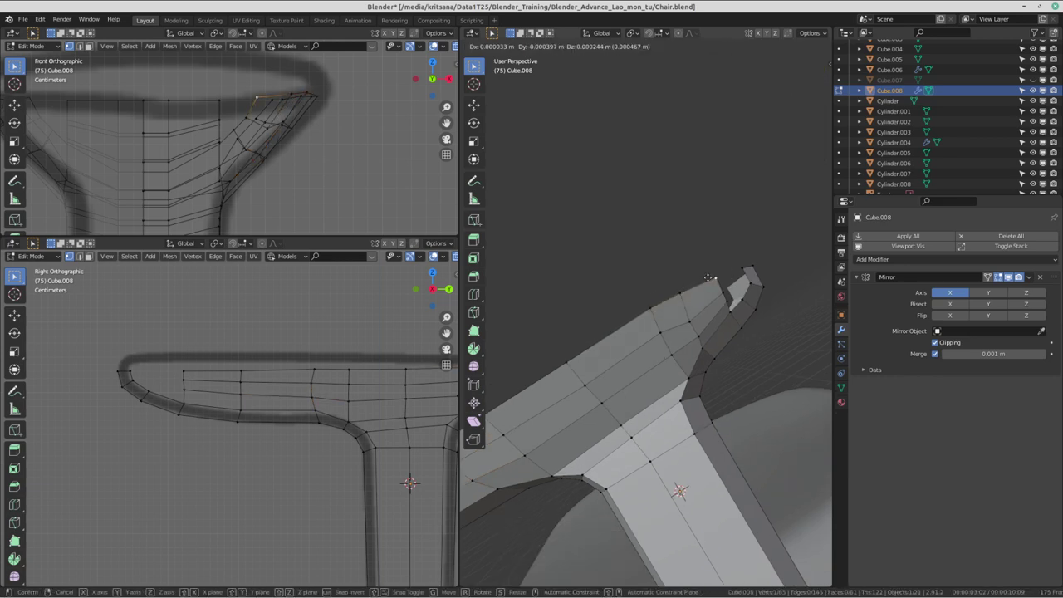
pyautogui.moveTo(708, 278); pyautogui.dragTo(710, 279)
pyautogui.moveTo(710, 279)
pyautogui.mouseDown(button='middle')
pyautogui.moveTo(659, 192)
pyautogui.moveTo(634, 362)
pyautogui.mouseUp(button='middle')
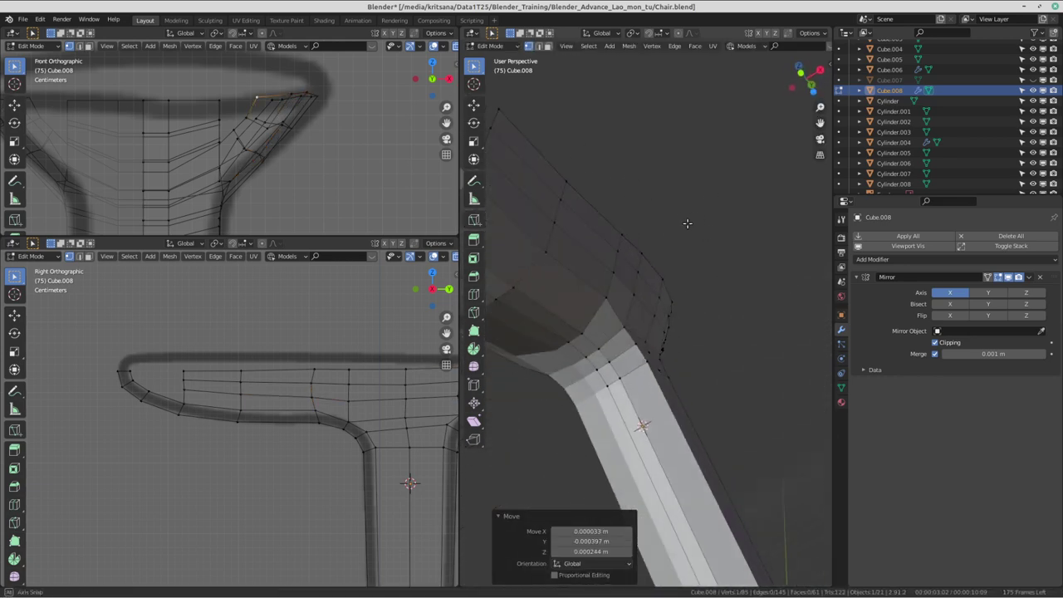
pyautogui.click(634, 362)
pyautogui.press('g')
pyautogui.click(656, 332)
pyautogui.press('g')
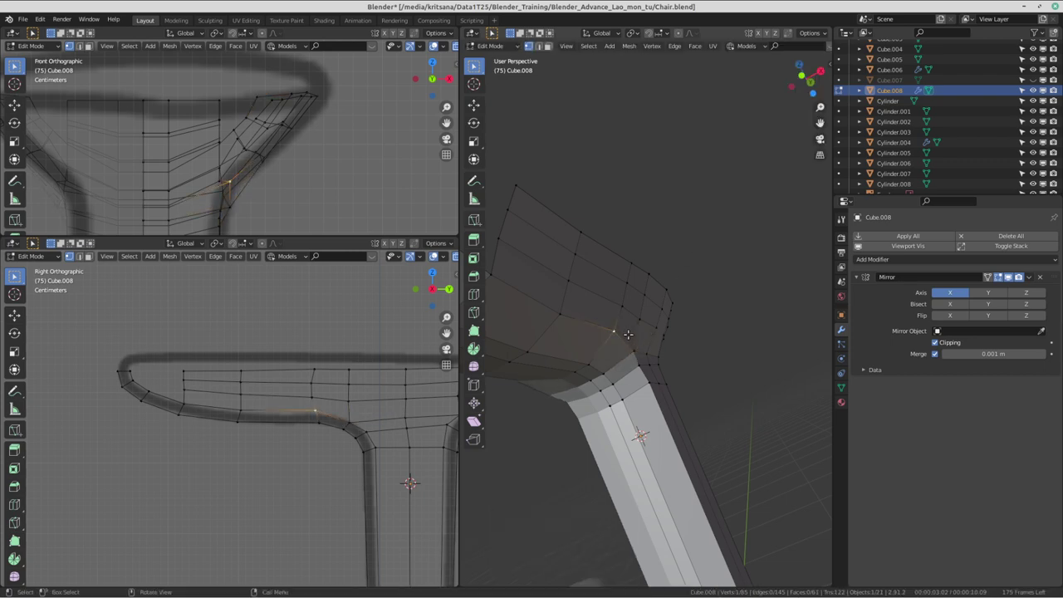
pyautogui.click(655, 320)
# - Fine-tune the raised post vertex's height with several small moves
pyautogui.press('g')
pyautogui.click(654, 297)
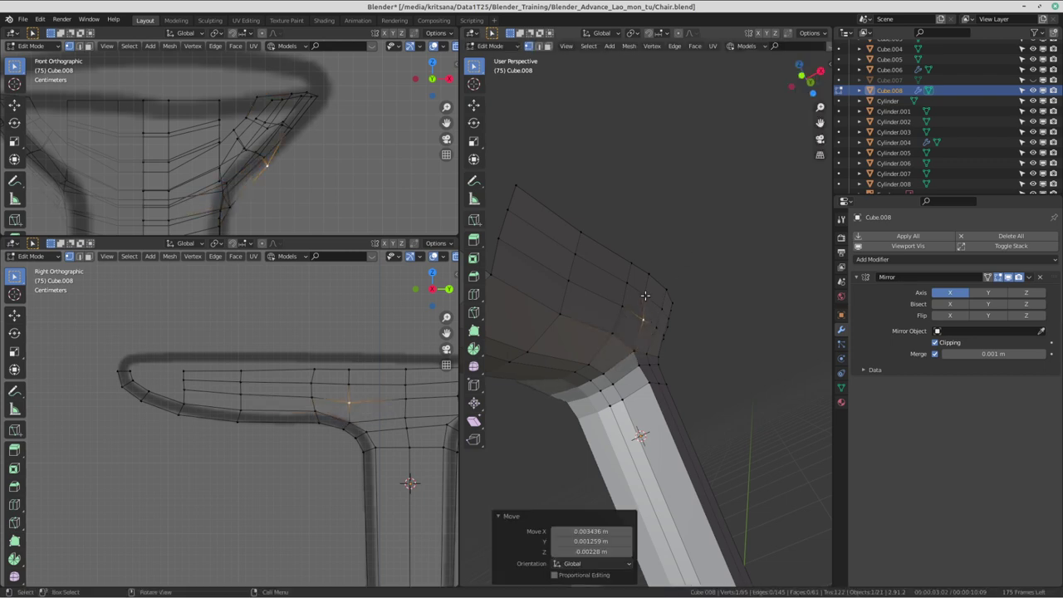
pyautogui.press('g')
pyautogui.click(655, 297)
pyautogui.press('g')
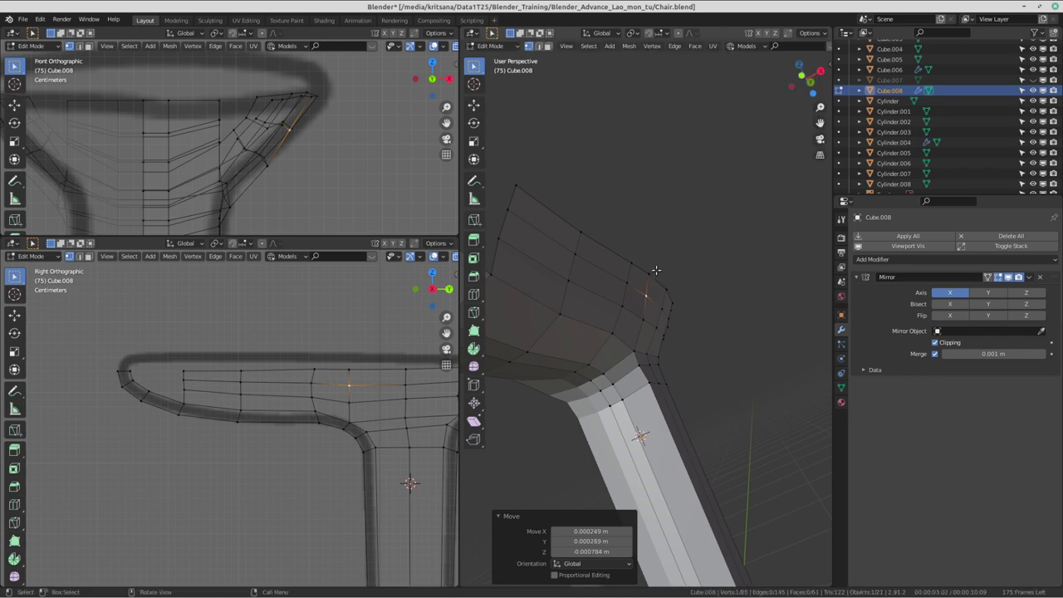
pyautogui.click(655, 299)
# - Shift two vertices on the pad's top surface to reshape it
pyautogui.moveTo(655, 299)
pyautogui.mouseDown(button='middle')
pyautogui.moveTo(641, 323)
pyautogui.moveTo(683, 325)
pyautogui.moveTo(653, 313)
pyautogui.mouseUp(button='middle')
pyautogui.click(653, 313)
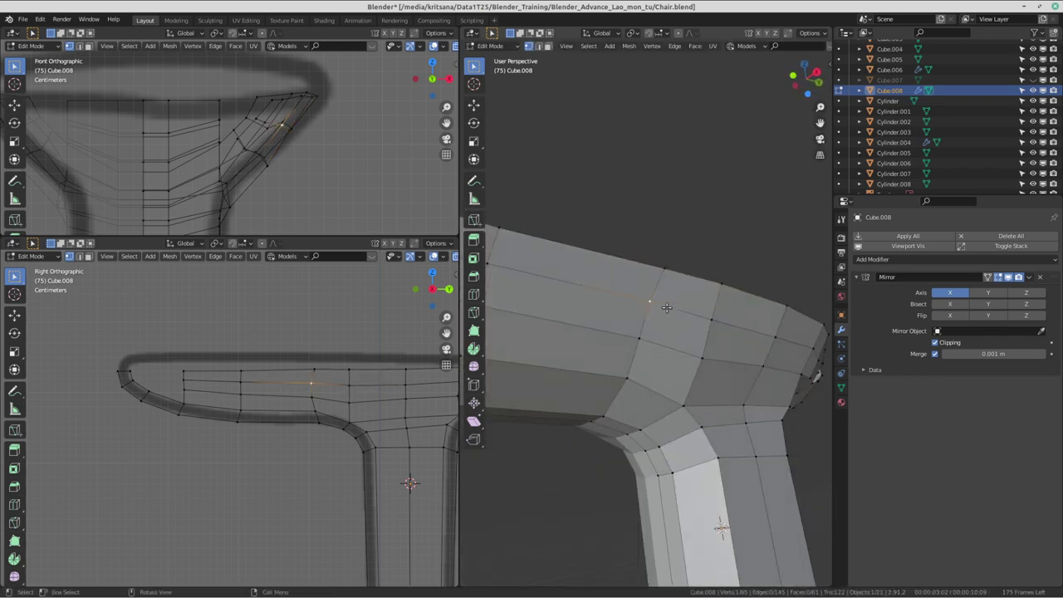
pyautogui.press('g')
pyautogui.click(671, 309)
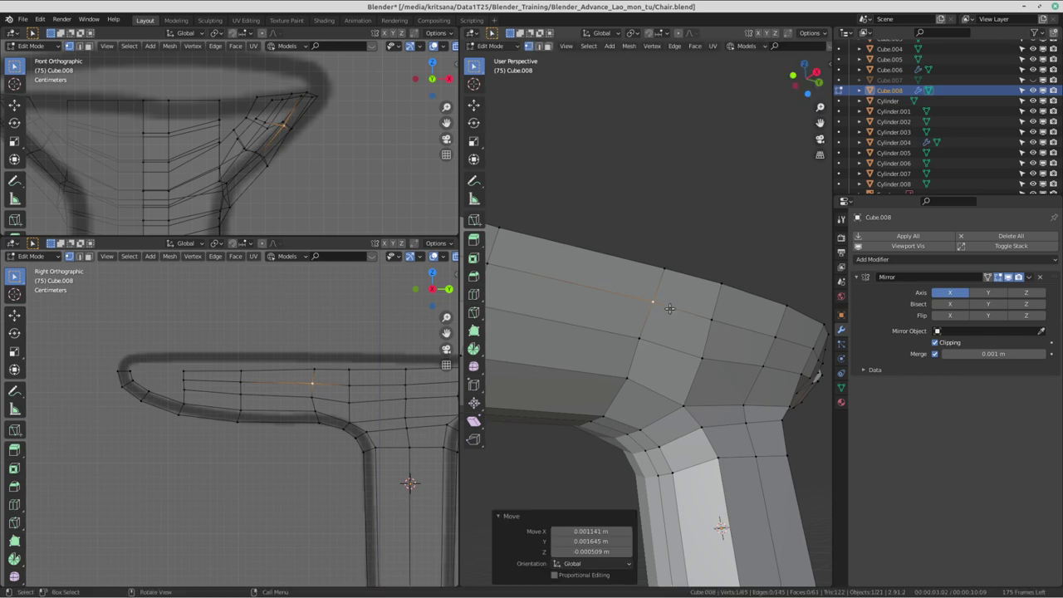
pyautogui.moveTo(698, 360)
pyautogui.mouseDown(button='middle')
pyautogui.moveTo(721, 325)
pyautogui.moveTo(650, 241)
pyautogui.moveTo(688, 290)
pyautogui.moveTo(671, 322)
pyautogui.moveTo(697, 310)
pyautogui.mouseUp(button='middle')
pyautogui.click(731, 322)
pyautogui.press('g')
pyautogui.click(746, 321)
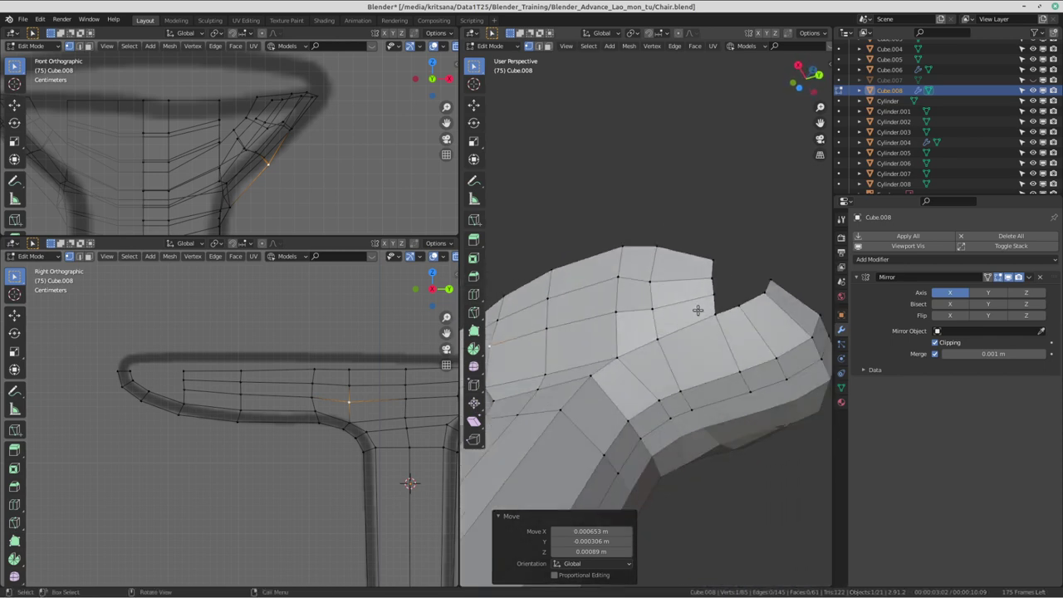
# - Adjust the pad's top middle vertices and its corner vertex
pyautogui.moveTo(650, 279); pyautogui.dragTo(625, 288, button='middle')
pyautogui.click(626, 289)
pyautogui.press('g')
pyautogui.click(625, 288)
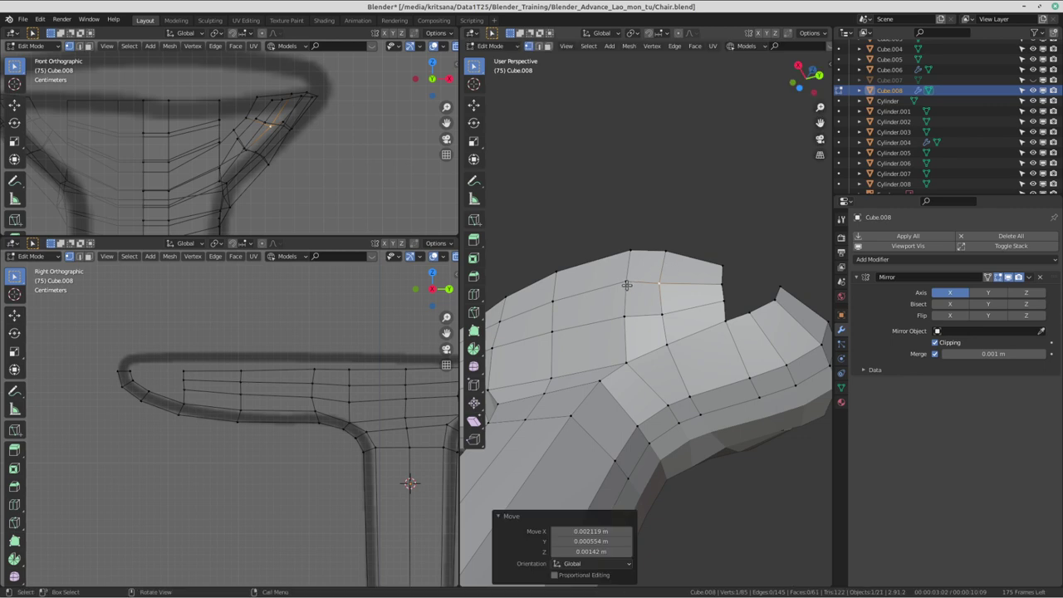
pyautogui.press('g')
pyautogui.click(626, 285)
pyautogui.click(722, 265)
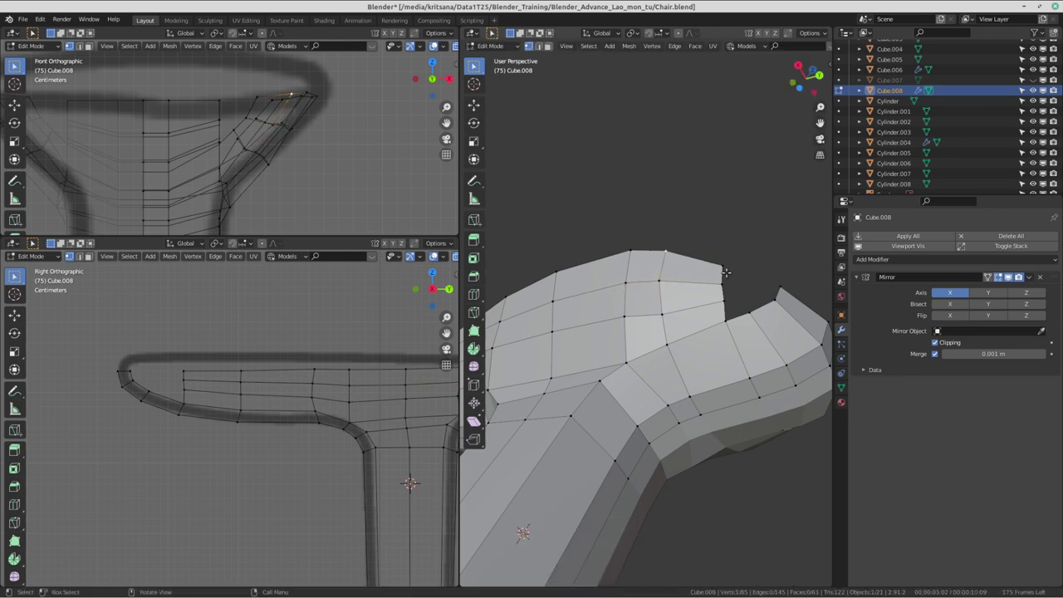
pyautogui.press('g')
pyautogui.click(730, 267)
# - Reposition two vertices on the pad's underside near the post junction
pyautogui.moveTo(729, 267); pyautogui.dragTo(720, 310, button='middle')
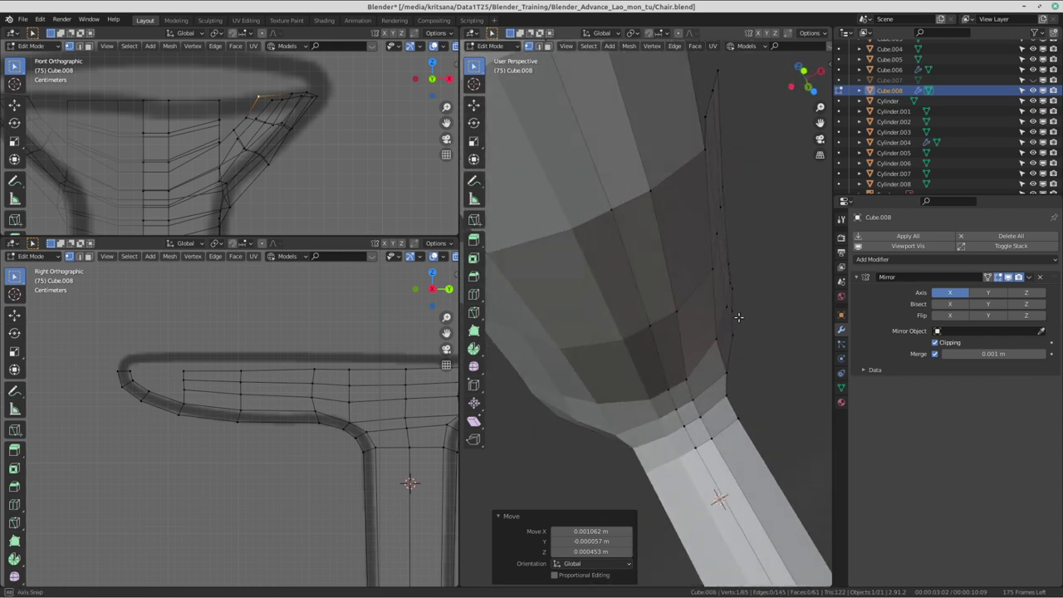
pyautogui.click(722, 308)
pyautogui.press('g')
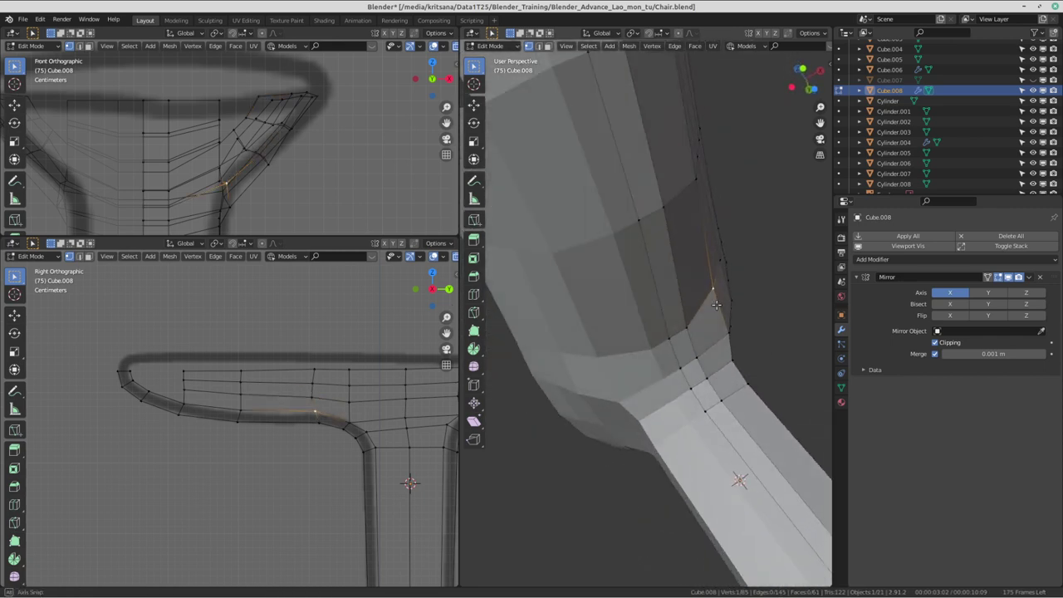
pyautogui.press('g')
pyautogui.click(745, 281)
pyautogui.click(694, 335)
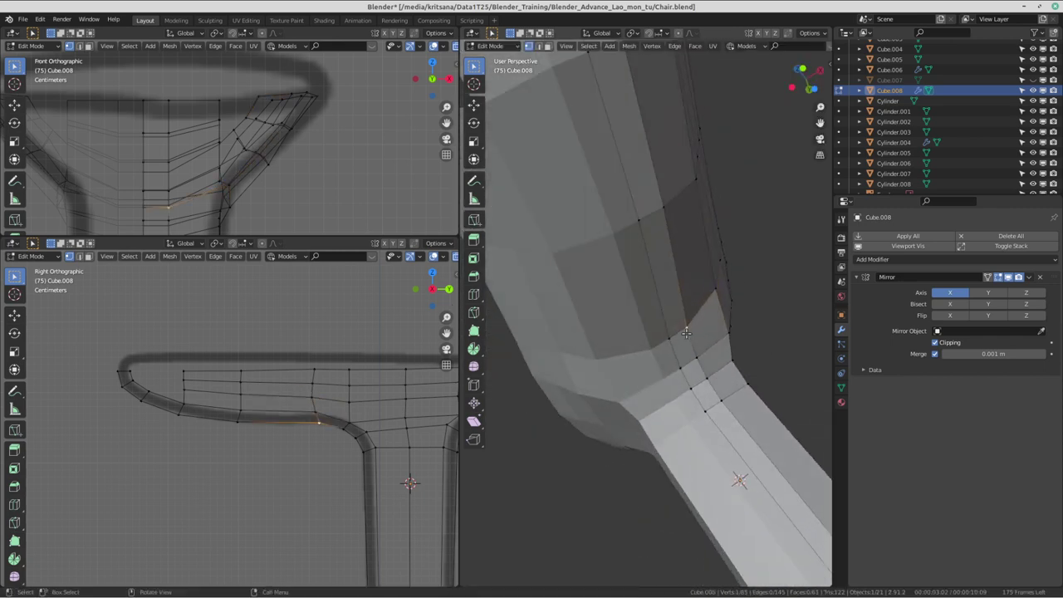
pyautogui.press('g')
pyautogui.click(697, 291)
# - Move a rim vertex and reshape the top vertex at the pad's end
pyautogui.moveTo(697, 291)
pyautogui.mouseDown(button='middle')
pyautogui.moveTo(582, 218)
pyautogui.moveTo(679, 242)
pyautogui.mouseUp(button='middle')
pyautogui.click(545, 210)
pyautogui.press('g')
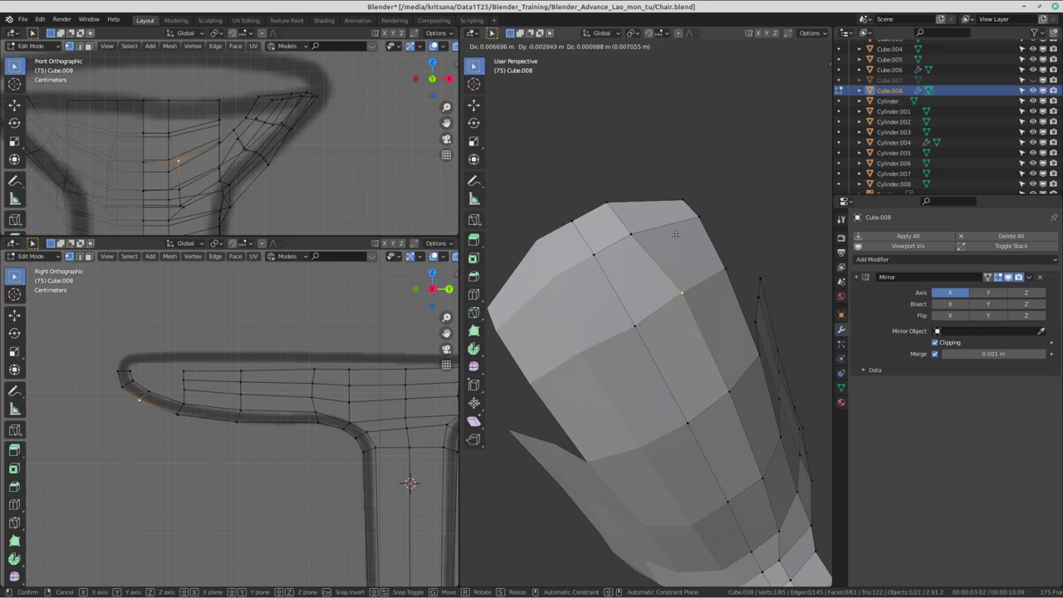
pyautogui.click(652, 232)
pyautogui.click(610, 208)
pyautogui.press('g')
pyautogui.click(635, 228)
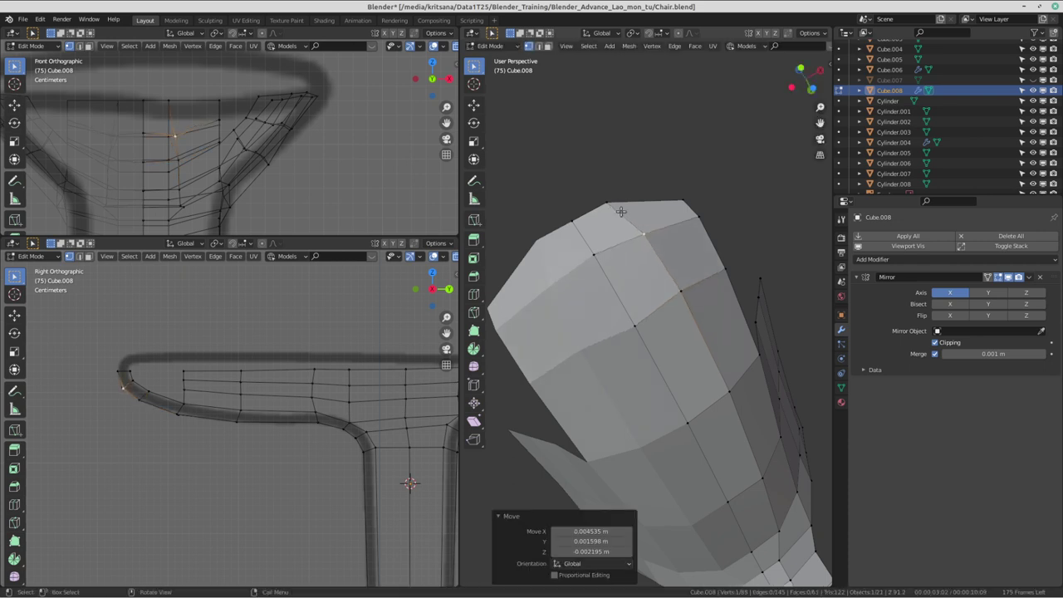
pyautogui.press('g')
pyautogui.click(643, 225)
pyautogui.press('g')
pyautogui.click(639, 230)
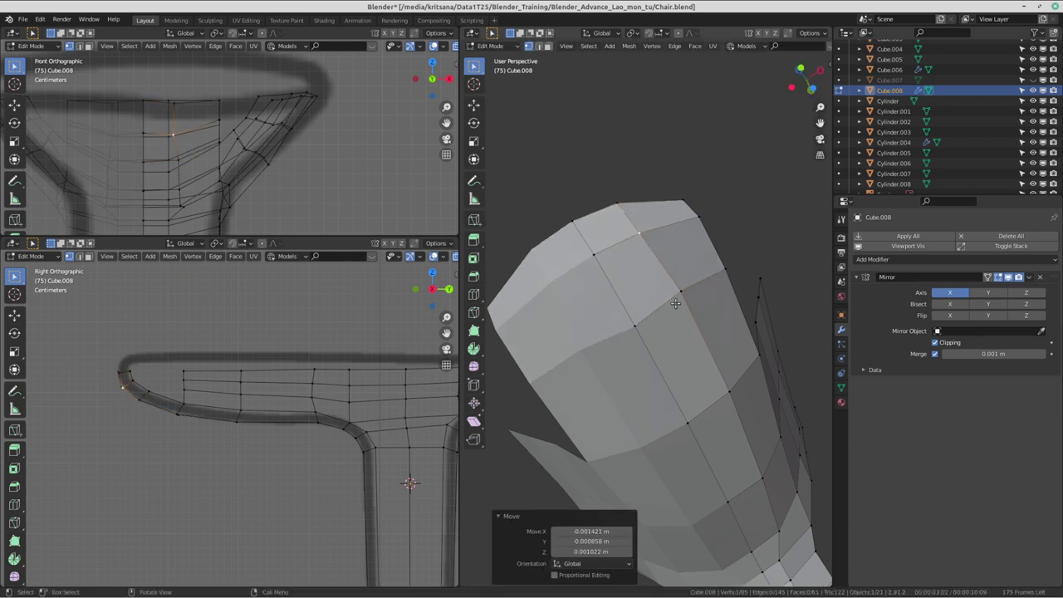
# - Move a lower pad vertex, inspect the armrest from several angles, then switch to the Discord call
pyautogui.click(680, 295)
pyautogui.press('g')
pyautogui.click(690, 308)
pyautogui.moveTo(689, 308); pyautogui.dragTo(714, 322, button='middle')
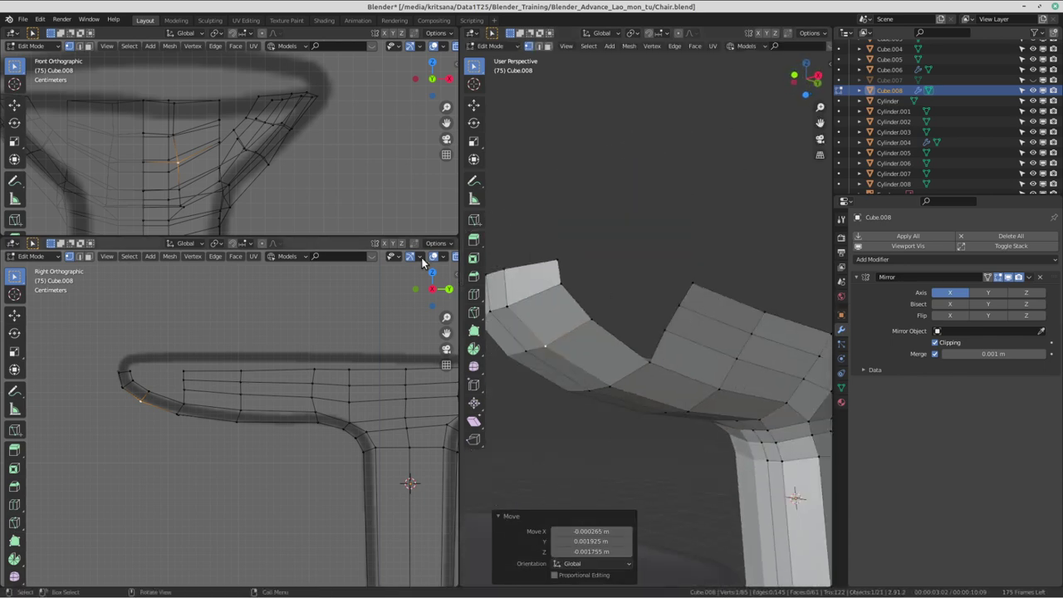
pyautogui.moveTo(457, 210); pyautogui.dragTo(395, 210)
pyautogui.scroll(-3, 531, 242)
pyautogui.moveTo(532, 242); pyautogui.dragTo(632, 249, button='middle')
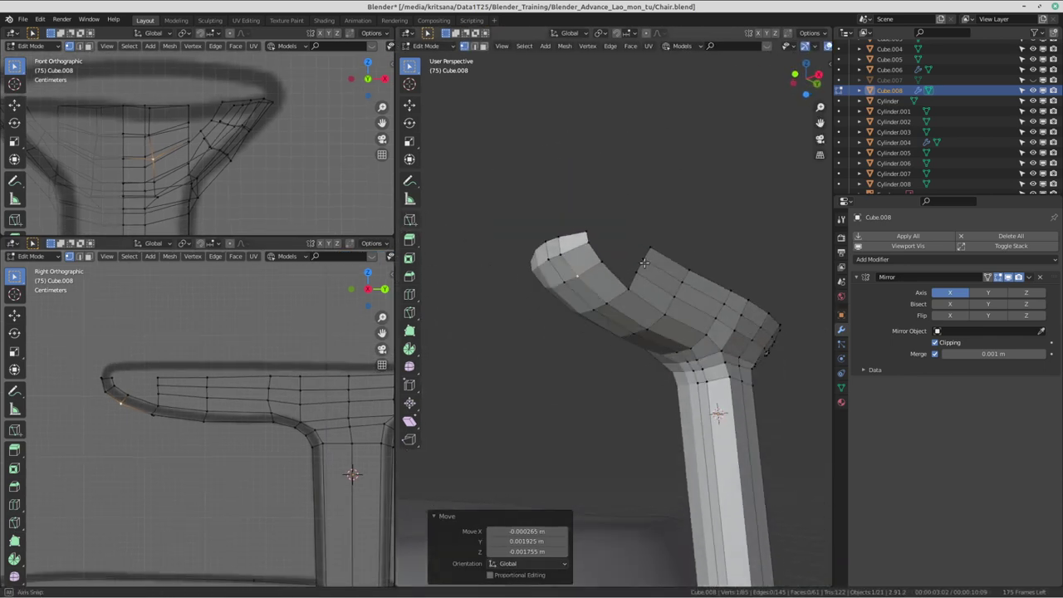
pyautogui.scroll(8, 740, 258)
pyautogui.scroll(-5, 740, 258)
pyautogui.moveTo(740, 259)
pyautogui.mouseDown(button='middle')
pyautogui.moveTo(660, 366)
pyautogui.moveTo(660, 350)
pyautogui.mouseUp(button='middle')
pyautogui.scroll(3, 661, 367)
pyautogui.hotkey('ctrl', 'alt', 'Left')
pyautogui.hotkey('ctrl', 'alt', 'Left')
pyautogui.hotkey('ctrl', 'alt', 'Left')
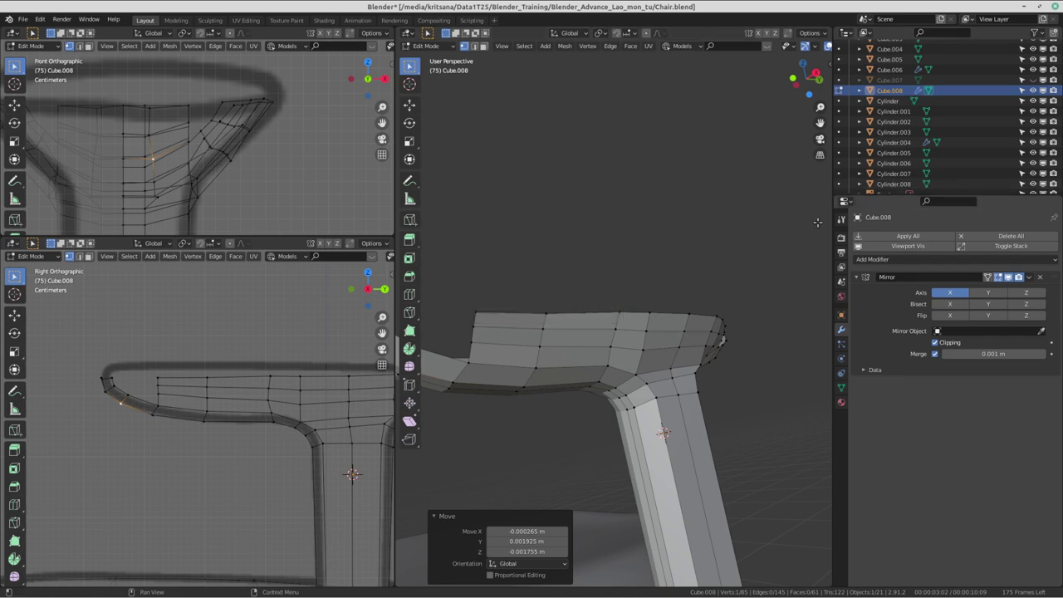
# - Orbit to the armrest corner and raise two rim vertices upward
pyautogui.moveTo(818, 221)
pyautogui.mouseDown(button='middle')
pyautogui.moveTo(691, 332)
pyautogui.moveTo(661, 342)
pyautogui.mouseUp(button='middle')
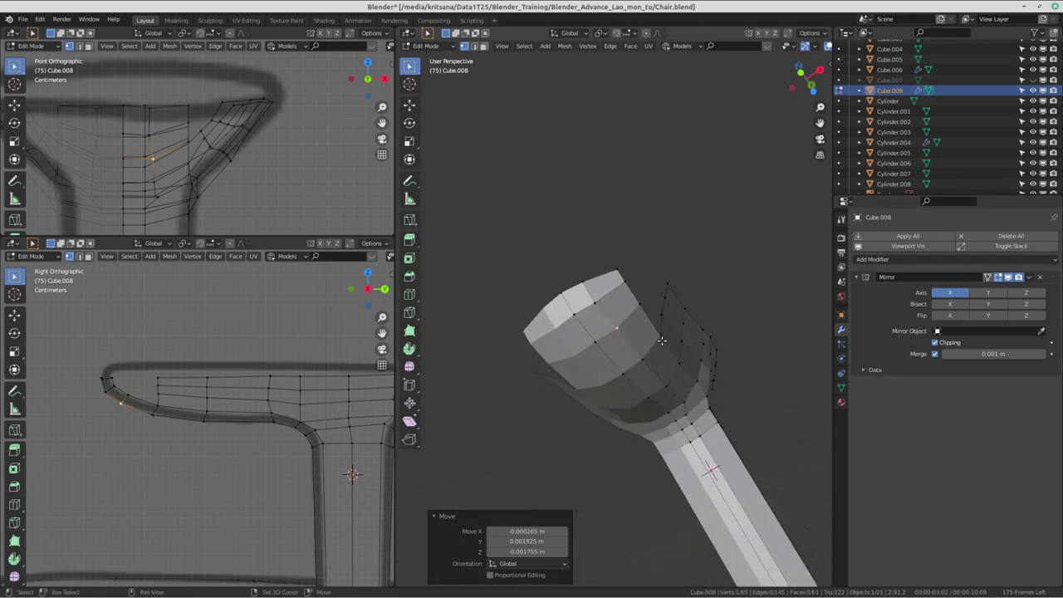
pyautogui.scroll(2, 661, 342)
pyautogui.scroll(3, 659, 355)
pyautogui.moveTo(680, 382); pyautogui.dragTo(693, 378, button='middle')
pyautogui.press('g')
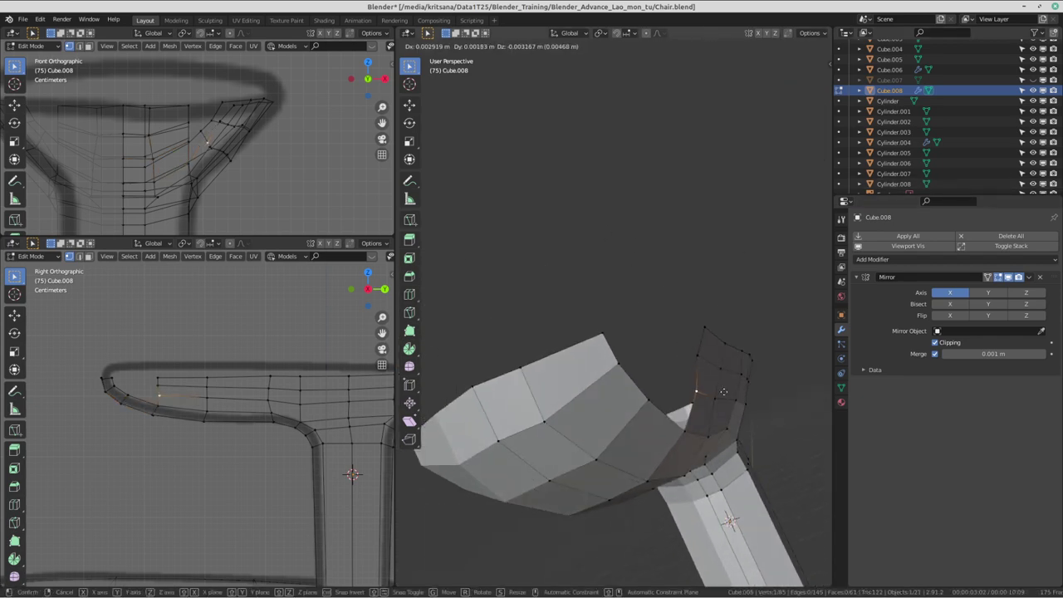
pyautogui.click(706, 366)
pyautogui.press('g')
pyautogui.click(713, 370)
pyautogui.press('g')
pyautogui.click(725, 374)
# - Readjust the rim vertex position, cancelling one unwanted move
pyautogui.press('g')
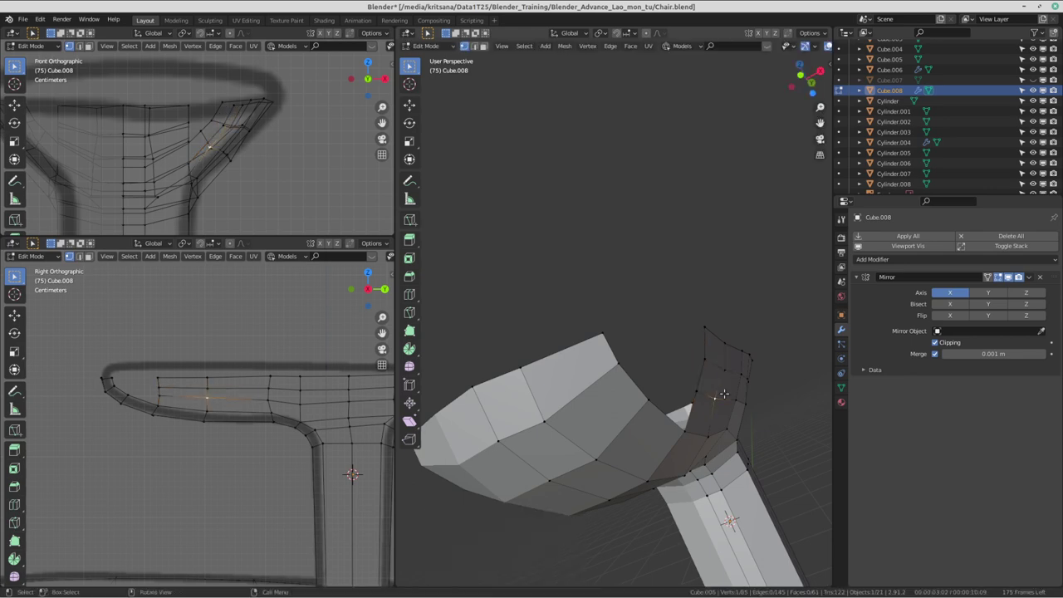
pyautogui.click(728, 357)
pyautogui.press('g')
pyautogui.rightClick(729, 343)
pyautogui.press('g')
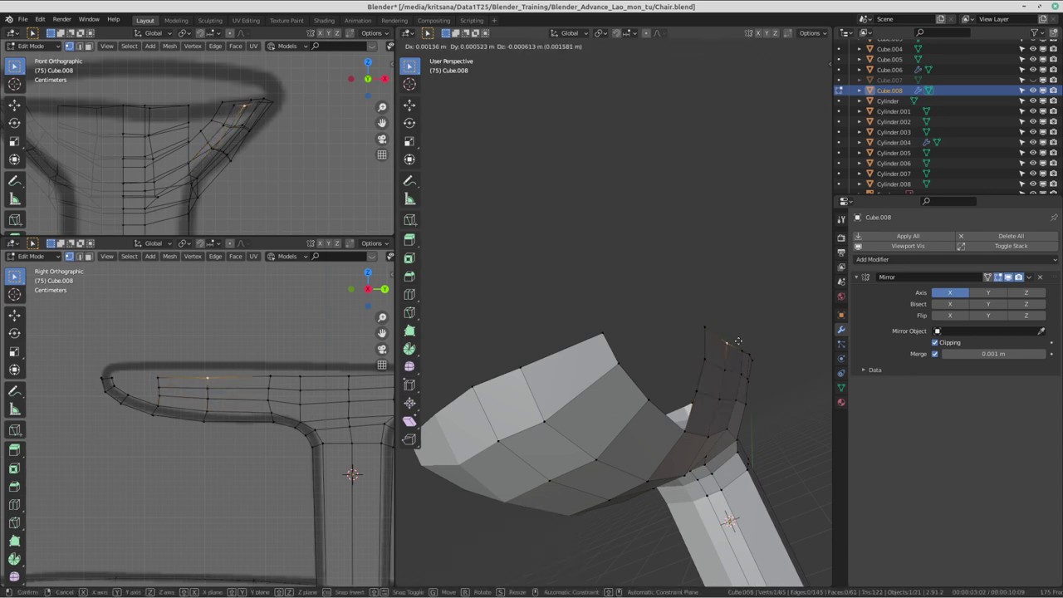
pyautogui.click(729, 343)
pyautogui.scroll(3, 715, 344)
# - Orbit to face both rim ends and select their two corner vertices, undoing a stray edge
pyautogui.moveTo(706, 345); pyautogui.dragTo(675, 347, button='middle')
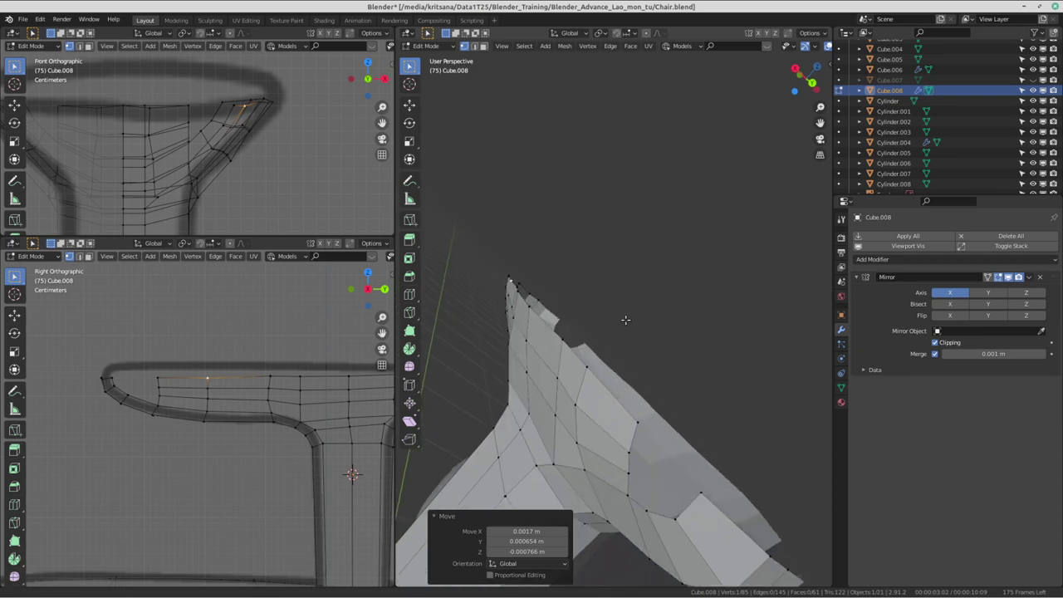
pyautogui.moveTo(593, 285); pyautogui.dragTo(676, 259, button='middle')
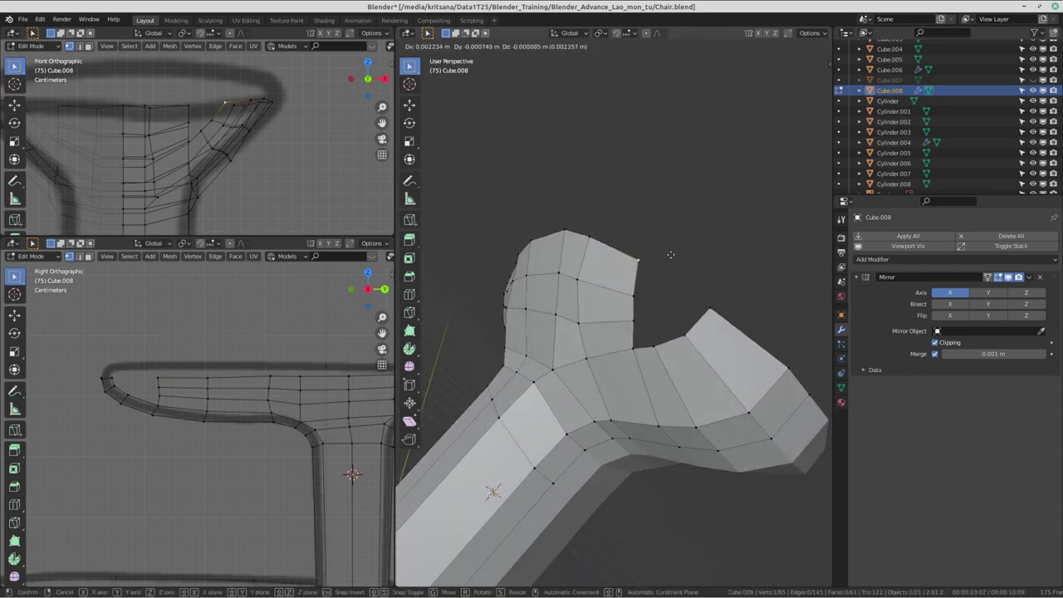
pyautogui.moveTo(642, 264); pyautogui.dragTo(641, 266)
pyautogui.moveTo(640, 289)
pyautogui.mouseDown(button='middle')
pyautogui.moveTo(567, 302)
pyautogui.moveTo(654, 325)
pyautogui.moveTo(596, 341)
pyautogui.mouseUp(button='middle')
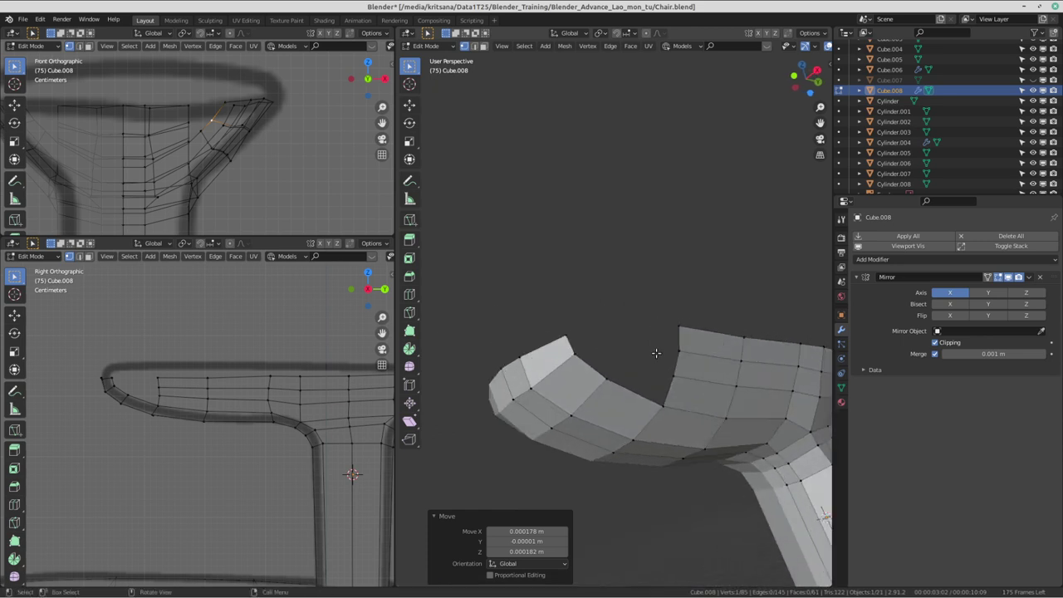
pyautogui.moveTo(675, 349); pyautogui.dragTo(530, 312, button='middle')
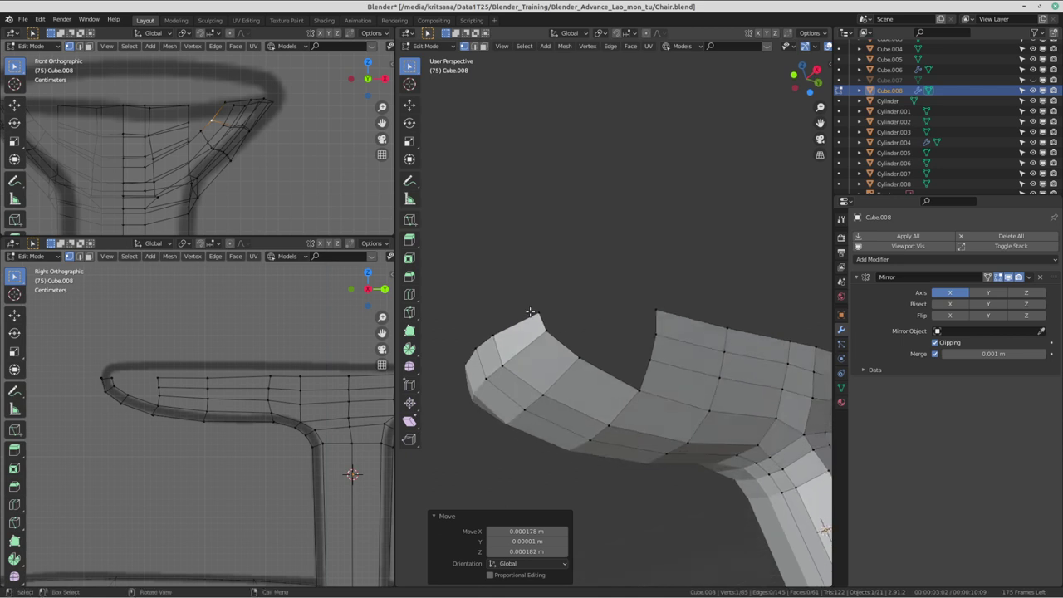
pyautogui.click(537, 312)
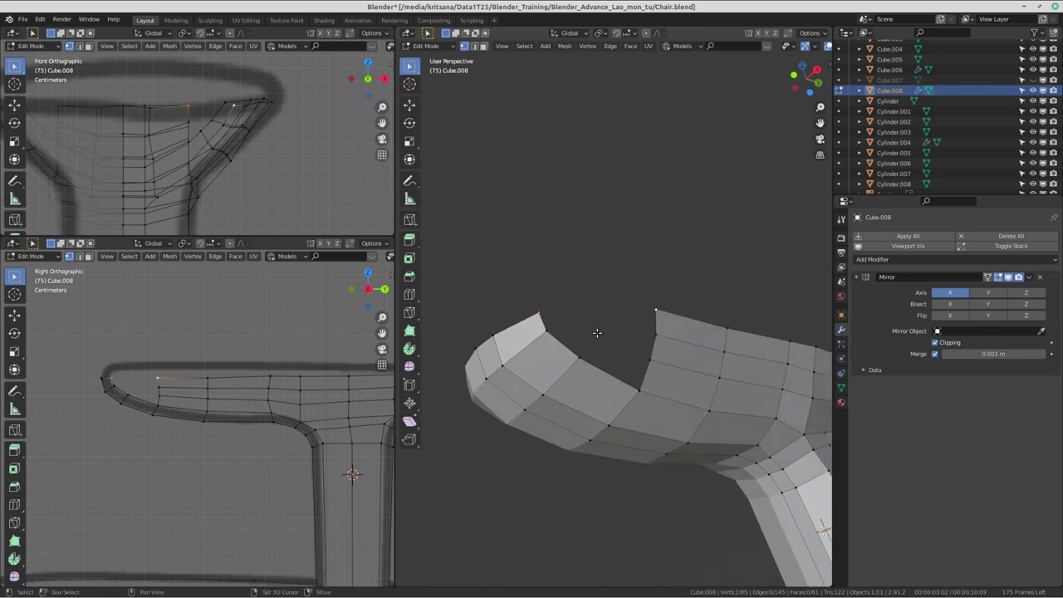
pyautogui.press('f')
pyautogui.hotkey('ctrl', 'z')
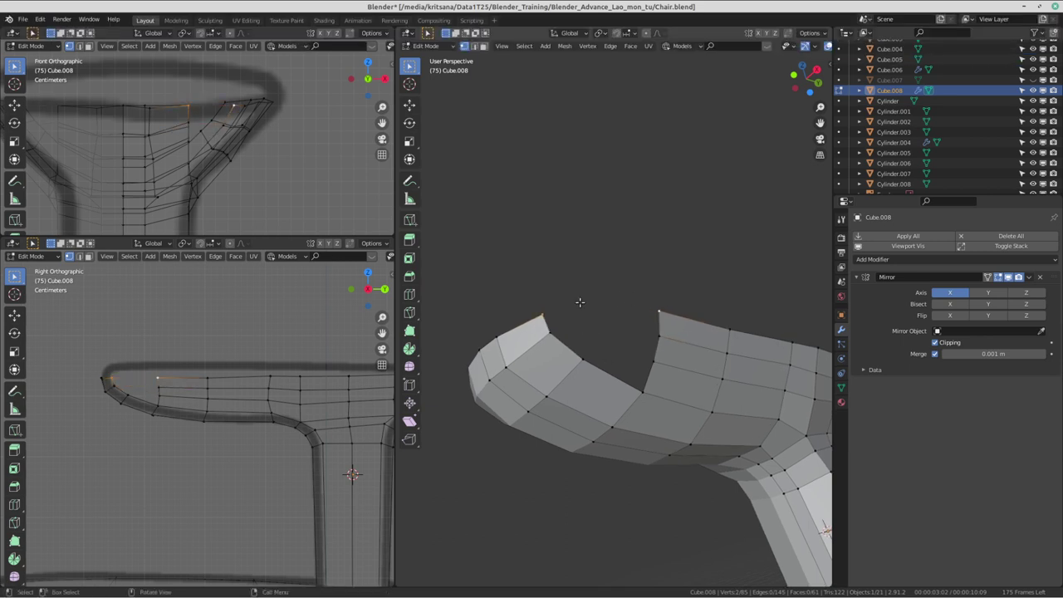
pyautogui.keyDown('shift'); pyautogui.click(657, 306); pyautogui.keyUp('shift')
# - Fill the top gap between the rim ends with a face and add a centred loop cut across the pad
pyautogui.press('f')
pyautogui.press('f')
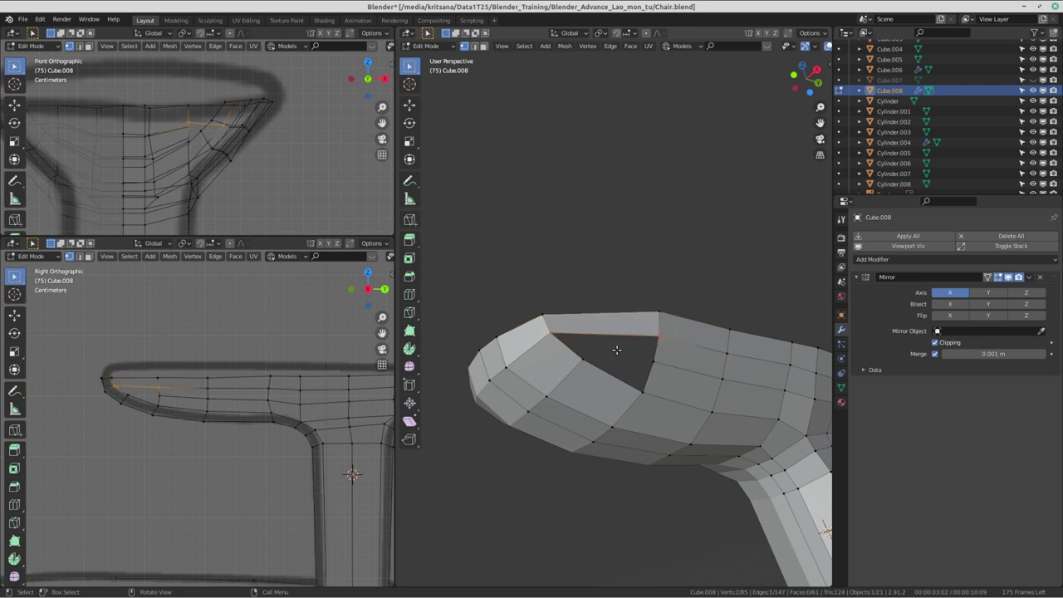
pyautogui.press('f')
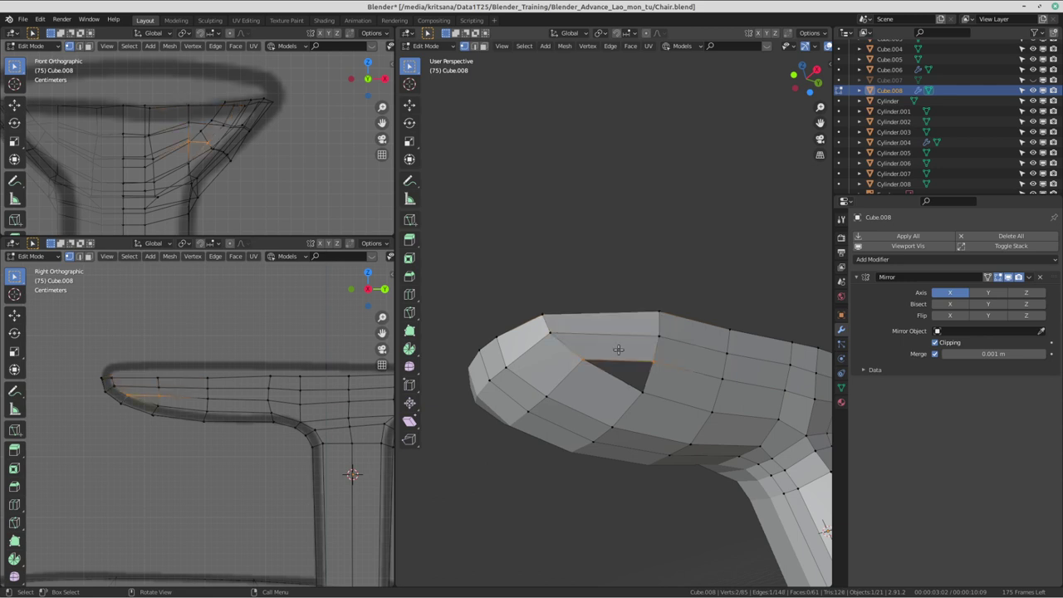
pyautogui.hotkey('ctrl', 'r')
pyautogui.click(618, 346)
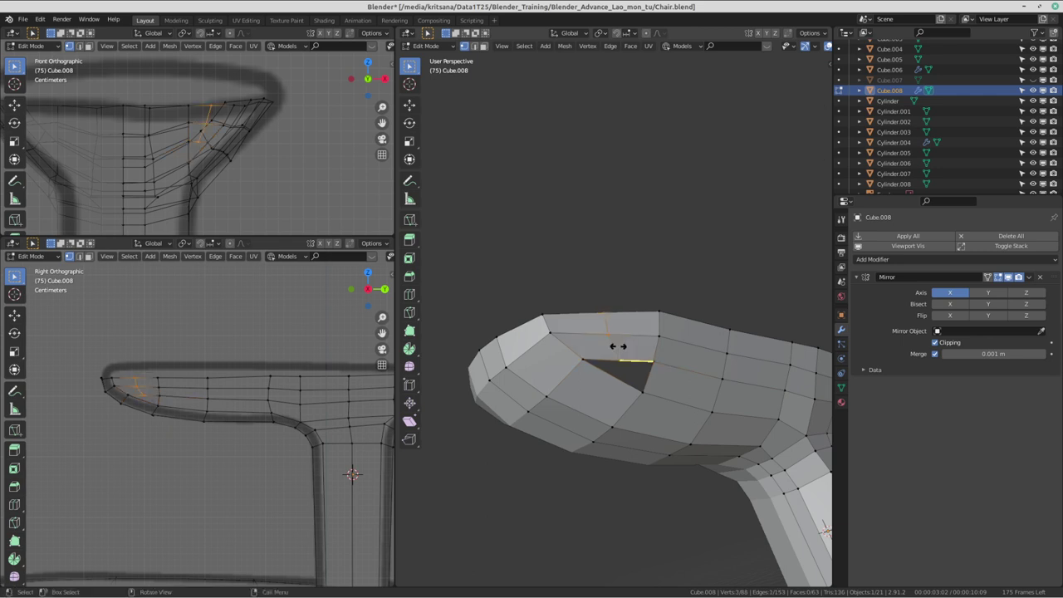
pyautogui.rightClick(624, 368)
# - Delete a stray vertex beside the hole and raise the pad's top edge
pyautogui.click(623, 363)
pyautogui.press('x')
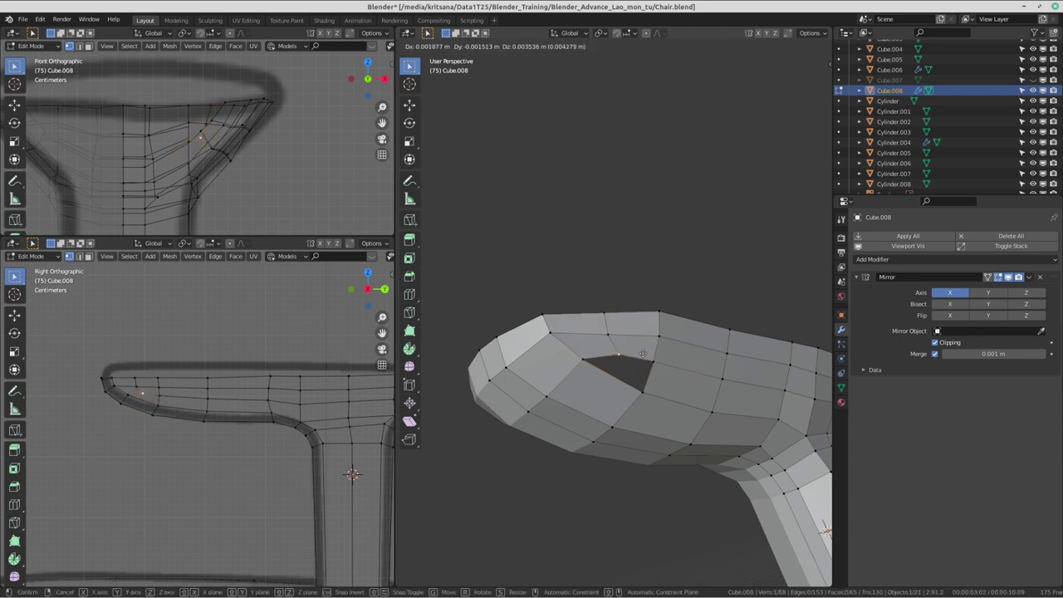
pyautogui.click(598, 322)
pyautogui.click(598, 321)
pyautogui.moveTo(602, 322); pyautogui.dragTo(645, 315, button='middle')
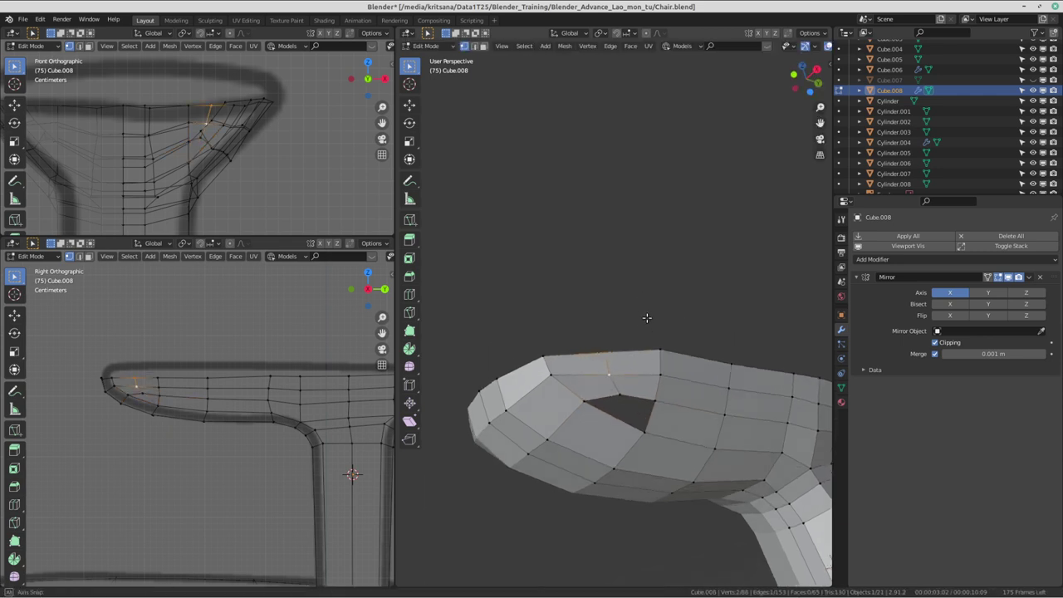
pyautogui.press('g')
pyautogui.click(651, 265)
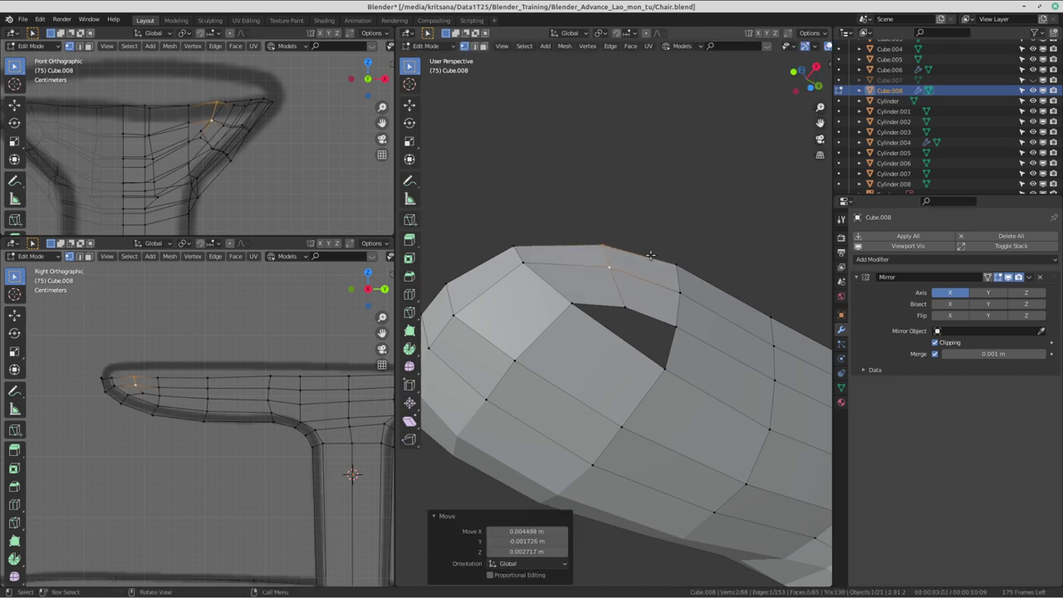
# - Cancel and undo the edge adjustments to restore the filled top face
pyautogui.moveTo(651, 265)
pyautogui.mouseDown(button='middle')
pyautogui.moveTo(640, 349)
pyautogui.moveTo(661, 292)
pyautogui.moveTo(663, 311)
pyautogui.moveTo(638, 338)
pyautogui.mouseUp(button='middle')
pyautogui.press('g')
pyautogui.rightClick(664, 311)
pyautogui.hotkey('ctrl', 'z')
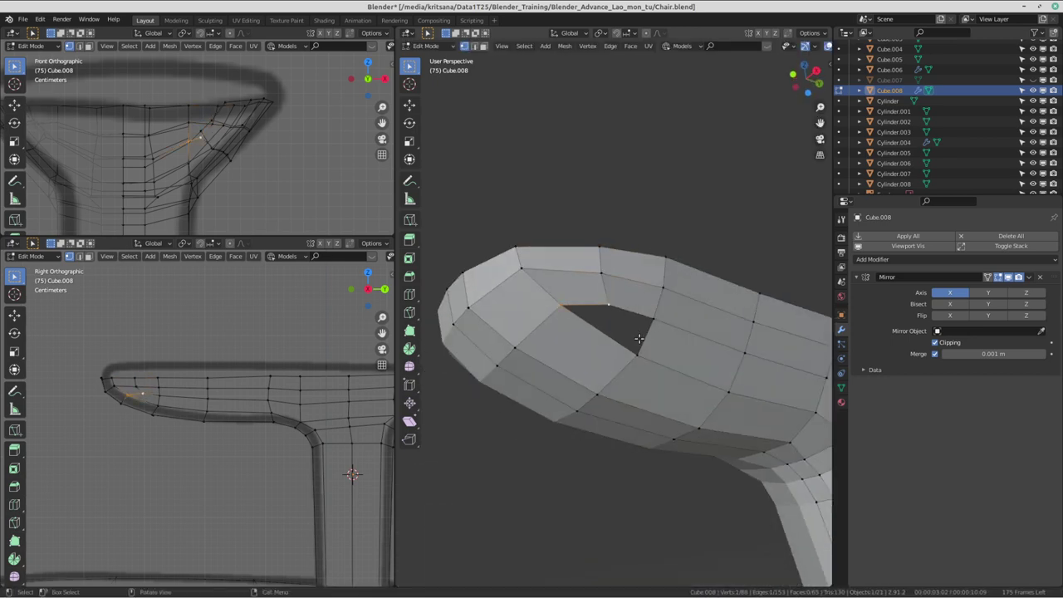
pyautogui.hotkey('ctrl', 'z')
pyautogui.moveTo(666, 310); pyautogui.dragTo(642, 344, button='middle')
# - Watch the Blender screen share in the Discord call, then bring Blender back full-screen
pyautogui.hotkey('ctrl', 'alt', 'Right')
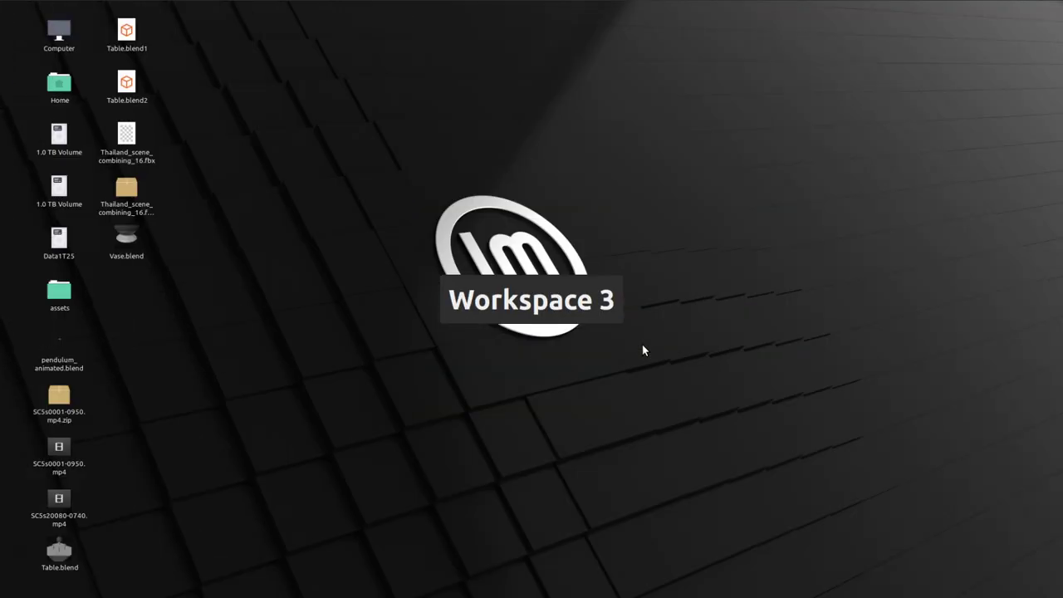
pyautogui.hotkey('ctrl', 'alt', 'Left')
pyautogui.hotkey('ctrl', 'alt', 'Left')
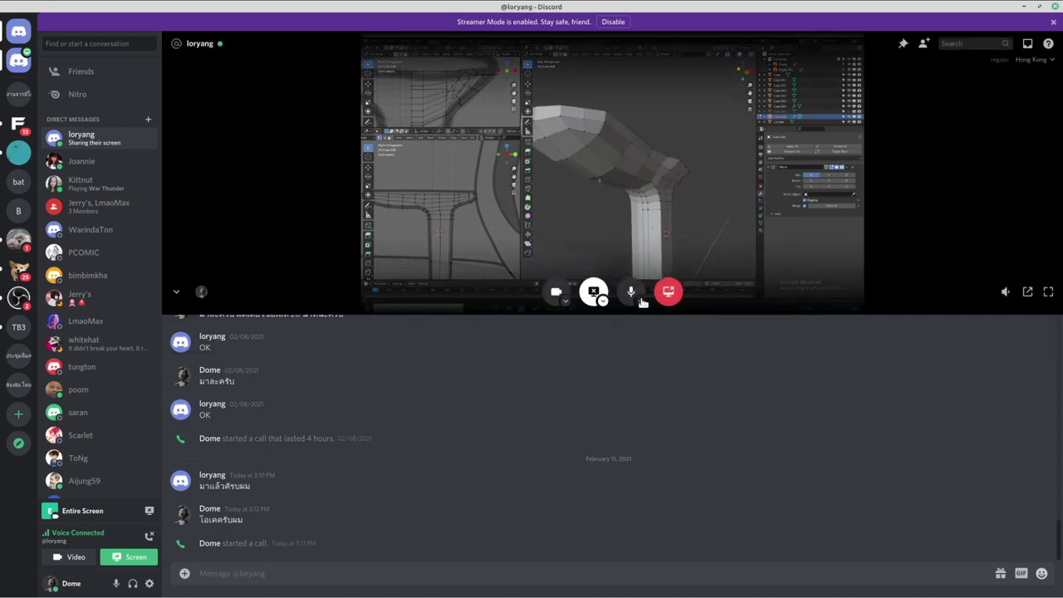
pyautogui.hotkey('ctrl', 'alt', 'Right')
pyautogui.hotkey('ctrl', 'alt', 'Left')
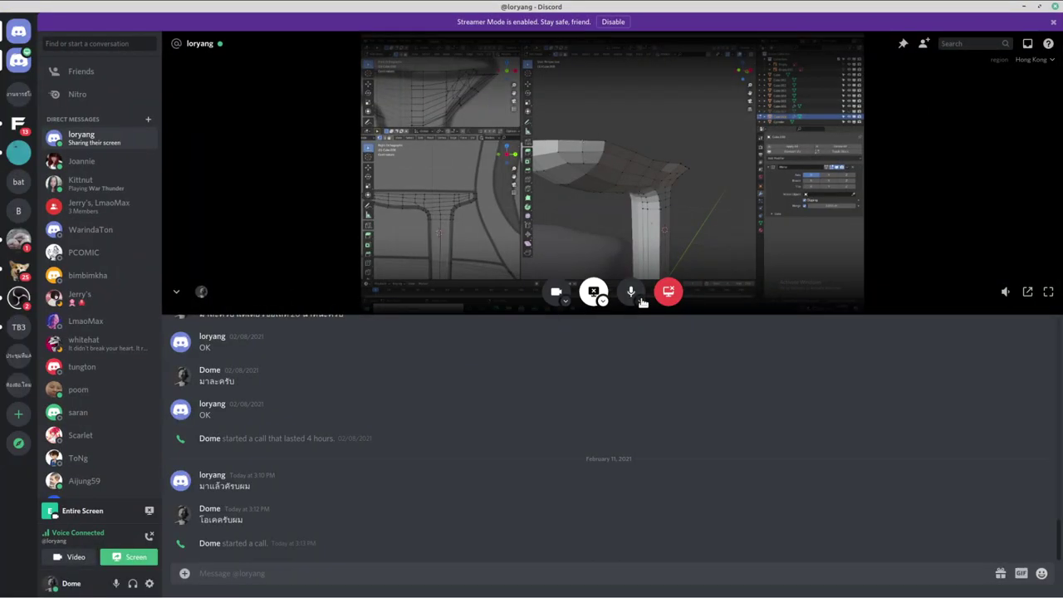
pyautogui.hotkey('ctrl', 'alt', 'Right')
pyautogui.hotkey('ctrl', 'alt', 'Left')
pyautogui.hotkey('ctrl', 'alt', 'Right')
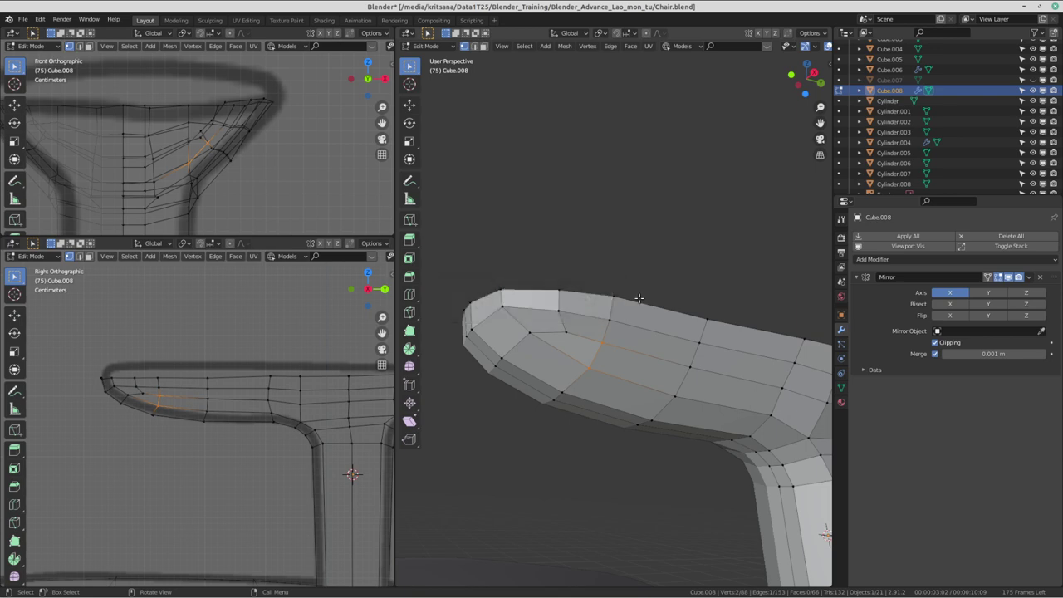
# - Select two top rim vertices of the armrest and move that edge to a new position
pyautogui.moveTo(665, 304); pyautogui.dragTo(619, 253, button='middle')
pyautogui.click(589, 268)
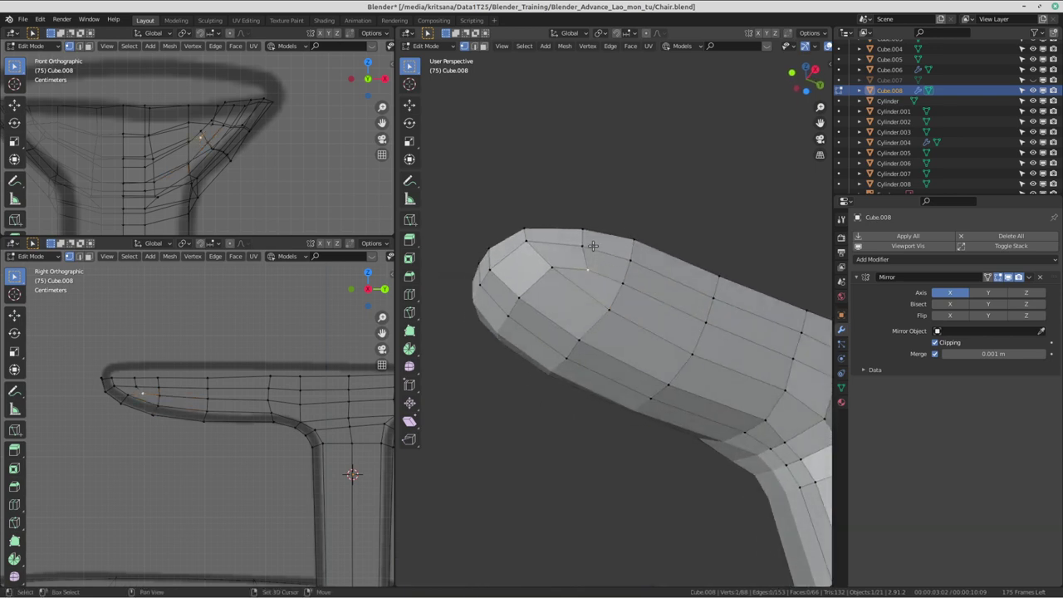
pyautogui.keyDown('shift'); pyautogui.click(583, 233); pyautogui.keyUp('shift')
pyautogui.press('g')
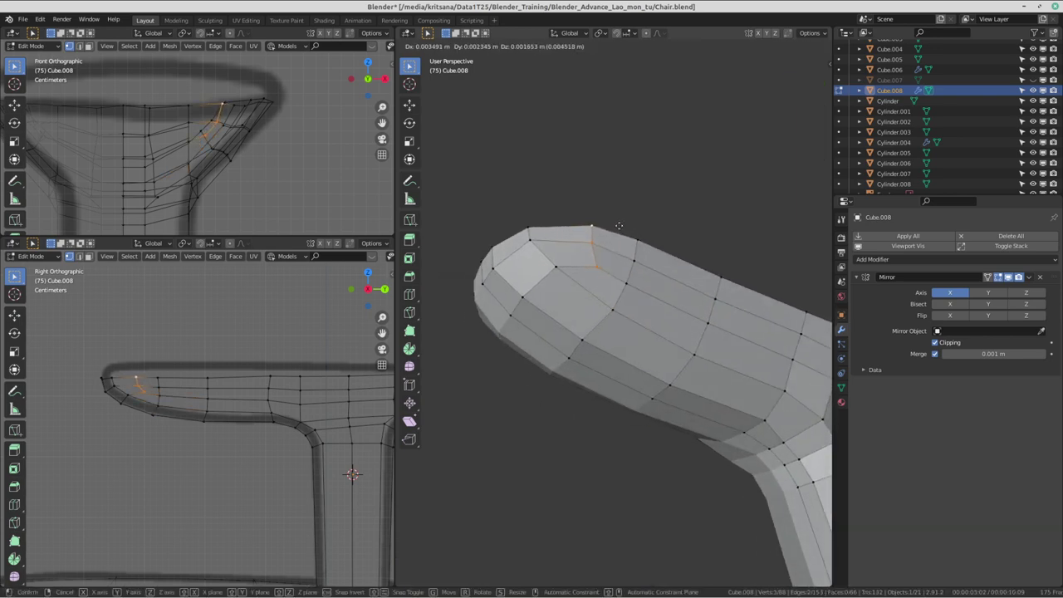
pyautogui.click(618, 225)
# - Select a rim end vertex and inspect the armrest top faces from several angles
pyautogui.scroll(-5, 618, 250)
pyautogui.moveTo(619, 249)
pyautogui.mouseDown(button='middle')
pyautogui.moveTo(750, 380)
pyautogui.moveTo(672, 379)
pyautogui.moveTo(586, 230)
pyautogui.moveTo(775, 164)
pyautogui.moveTo(633, 254)
pyautogui.moveTo(662, 338)
pyautogui.moveTo(628, 304)
pyautogui.moveTo(612, 337)
pyautogui.moveTo(623, 308)
pyautogui.mouseUp(button='middle')
pyautogui.scroll(3, 672, 379)
pyautogui.click(608, 277)
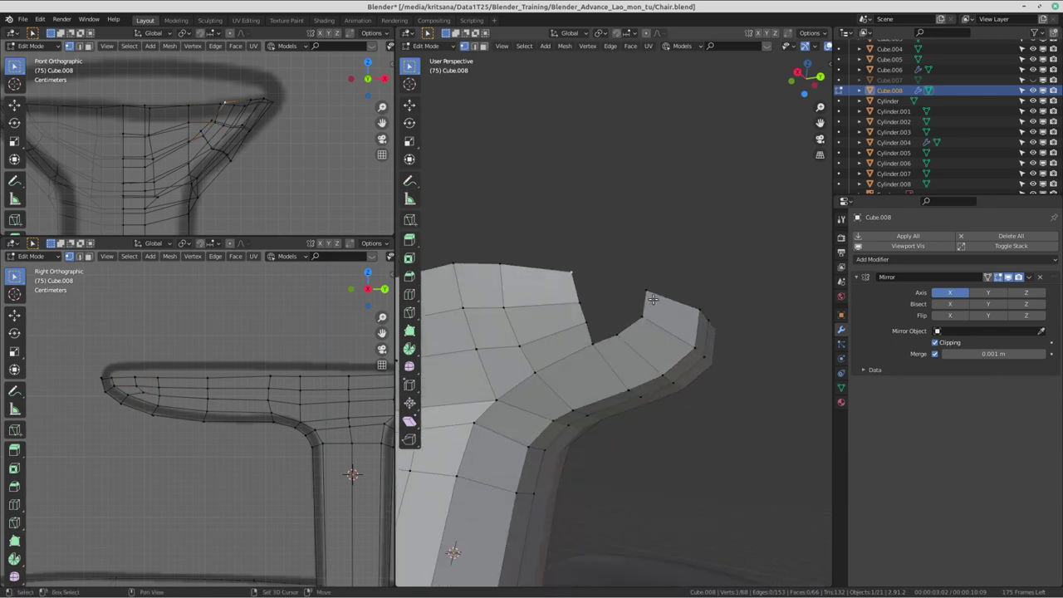
pyautogui.moveTo(564, 282); pyautogui.dragTo(617, 280, button='middle')
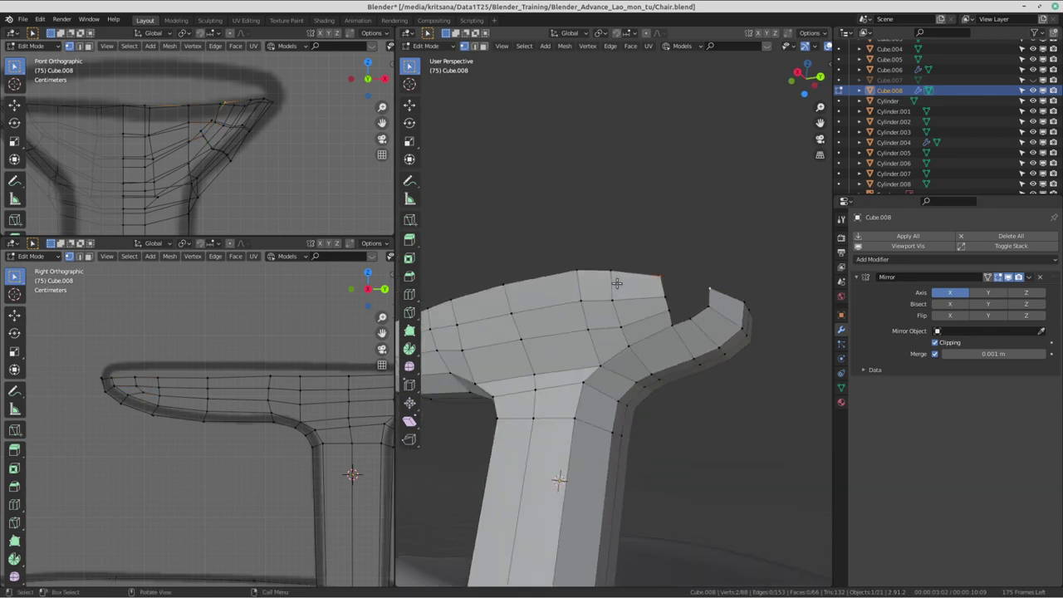
pyautogui.moveTo(621, 297)
pyautogui.mouseDown(button='middle')
pyautogui.moveTo(623, 260)
pyautogui.moveTo(627, 324)
pyautogui.mouseUp(button='middle')
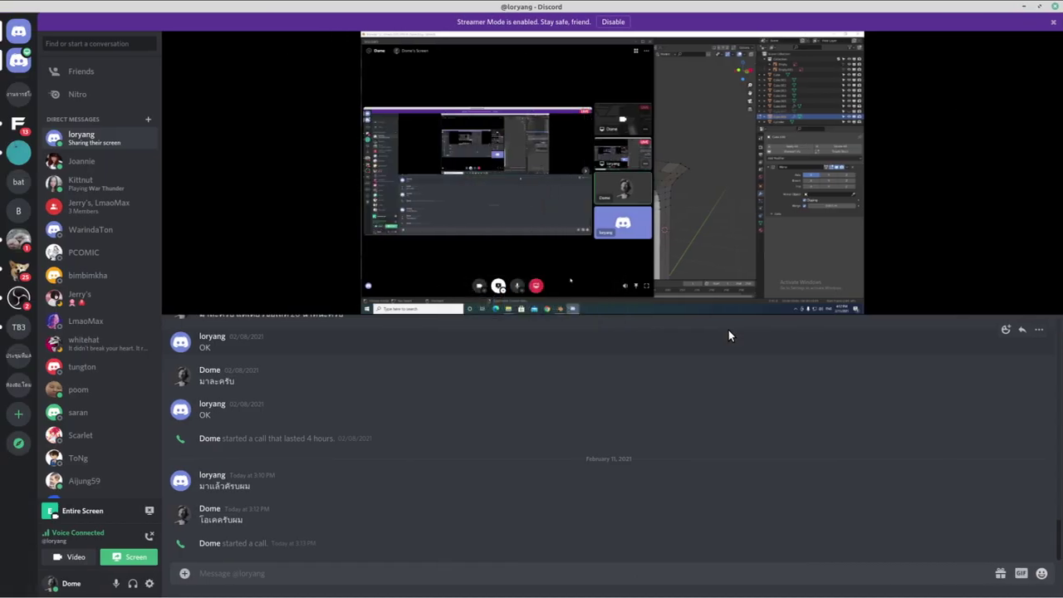
pyautogui.hotkey('ctrl', 'alt', 'Right')
pyautogui.moveTo(729, 330); pyautogui.dragTo(581, 283, button='middle')
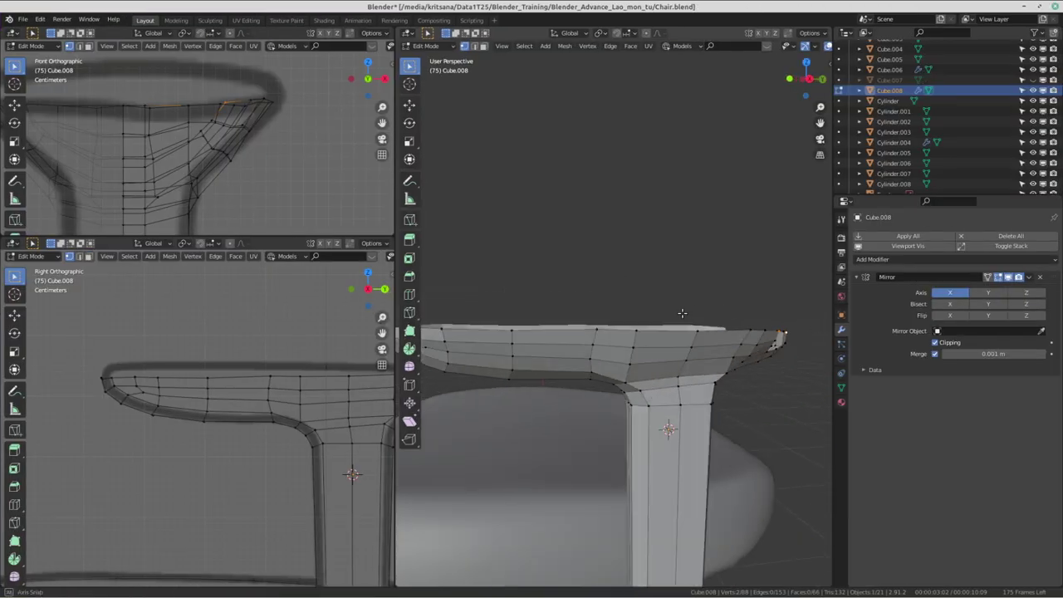
pyautogui.scroll(2, 532, 259)
pyautogui.moveTo(532, 259)
pyautogui.mouseDown(button='middle')
pyautogui.moveTo(636, 304)
pyautogui.moveTo(610, 292)
pyautogui.moveTo(659, 287)
pyautogui.moveTo(665, 254)
pyautogui.mouseUp(button='middle')
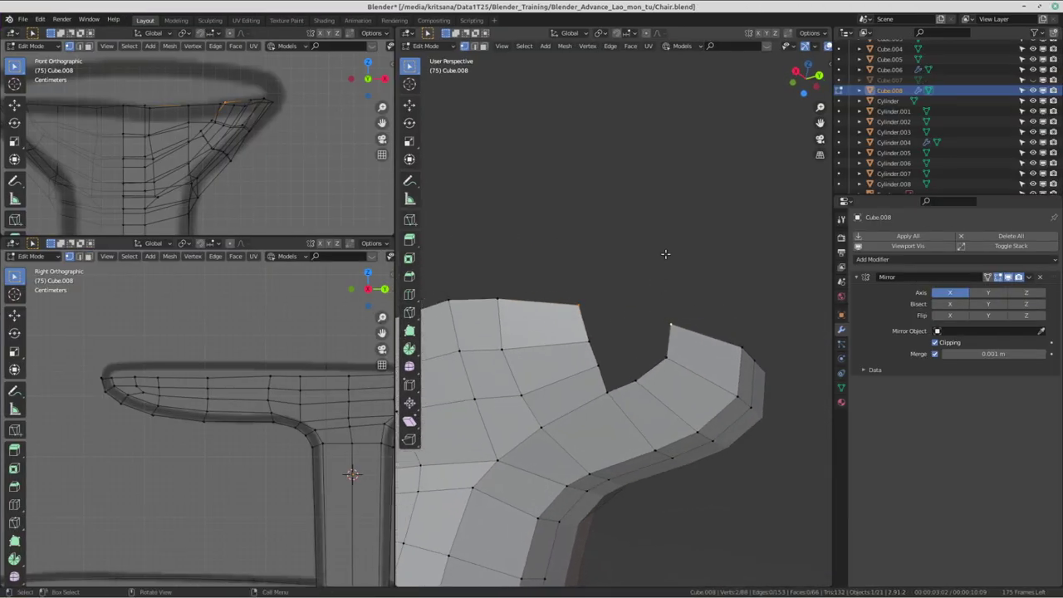
# - Bridge the two rim edges with a face and add a centred loop cut across the pad
pyautogui.press('f')
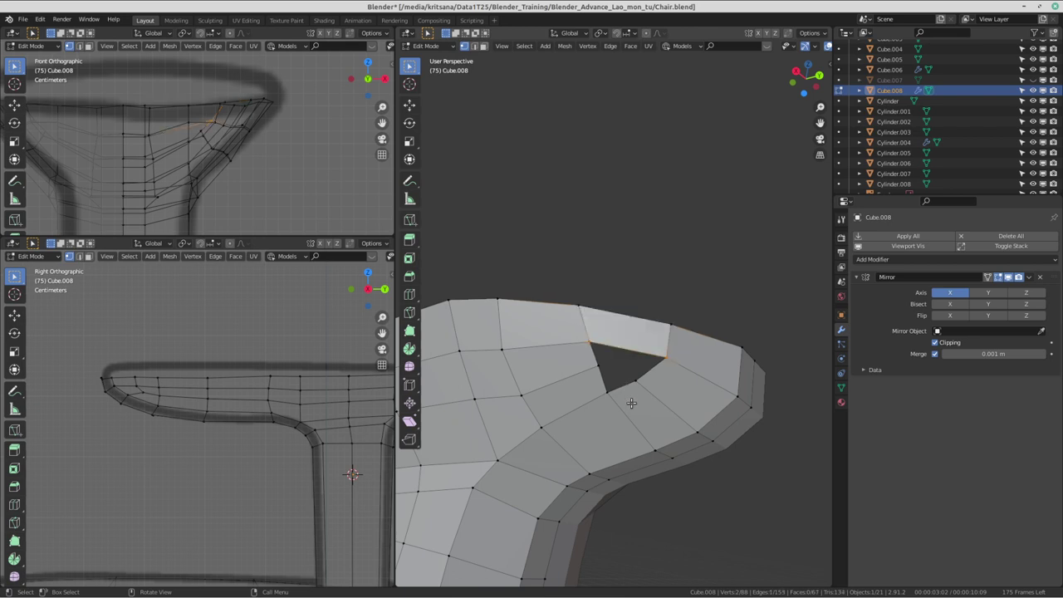
pyautogui.press('f')
pyautogui.hotkey('ctrl', 'r')
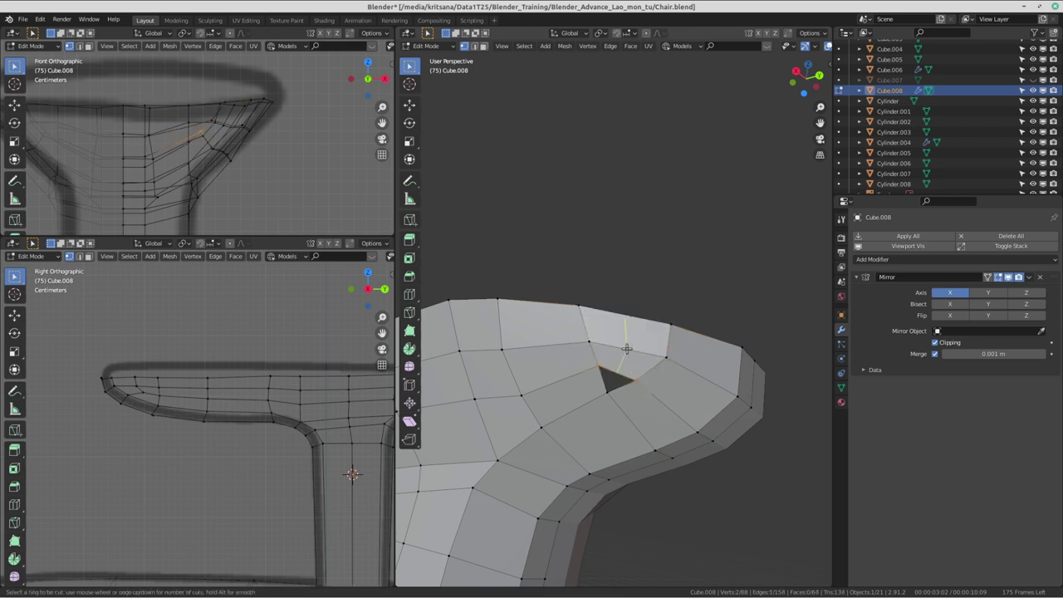
pyautogui.click(627, 349)
pyautogui.rightClick(627, 349)
# - Reposition the first vertices beside the gap, including one corner vertex
pyautogui.moveTo(627, 348); pyautogui.dragTo(696, 274, button='middle')
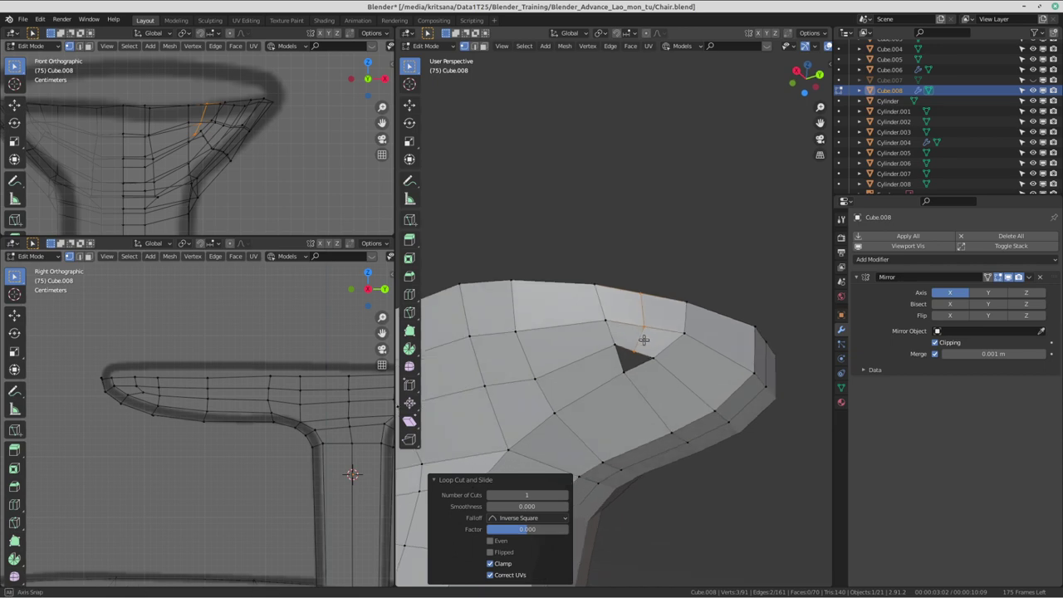
pyautogui.scroll(2, 696, 274)
pyautogui.press('g')
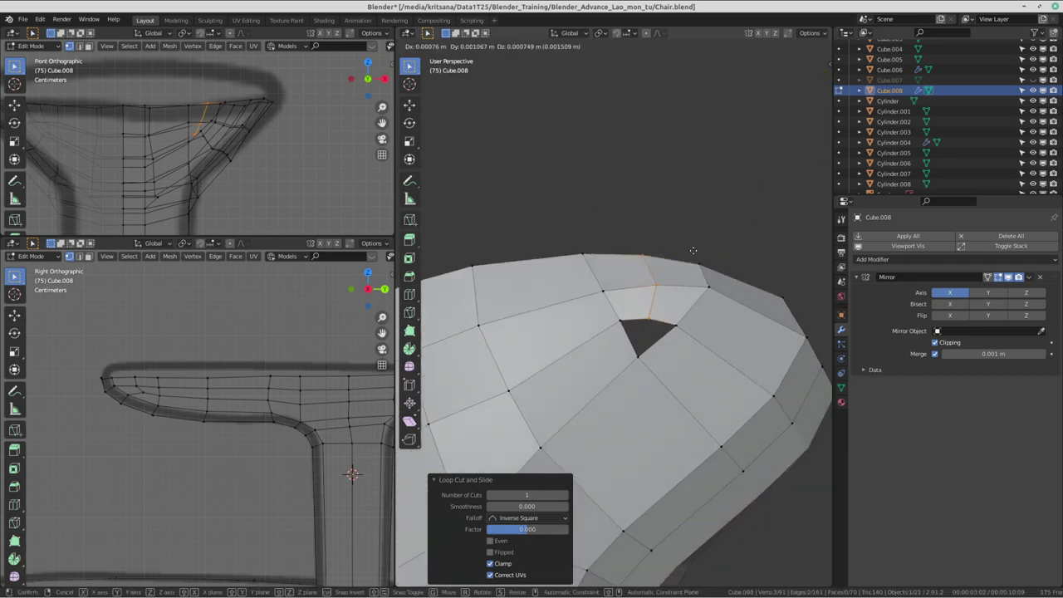
pyautogui.click(639, 254)
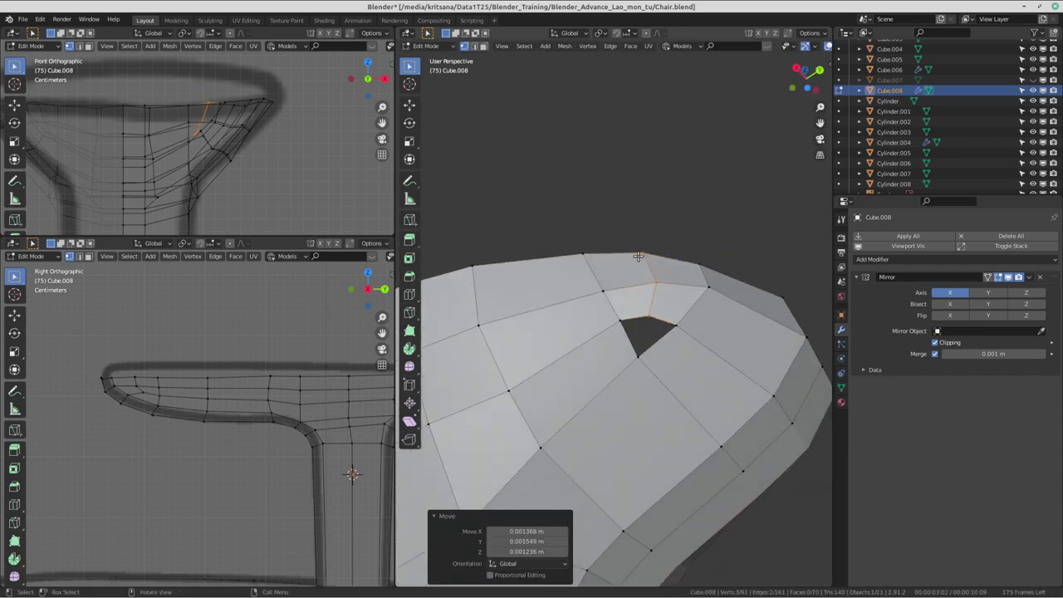
pyautogui.press('g')
pyautogui.click(573, 252)
pyautogui.click(708, 264)
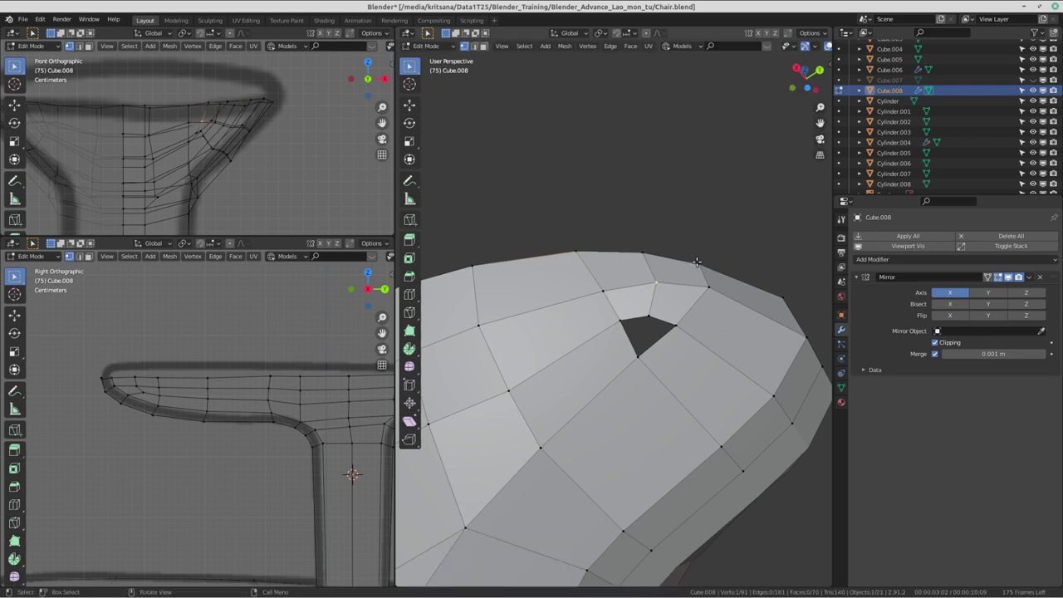
pyautogui.press('g')
pyautogui.click(712, 287)
pyautogui.click(713, 287)
pyautogui.press('g')
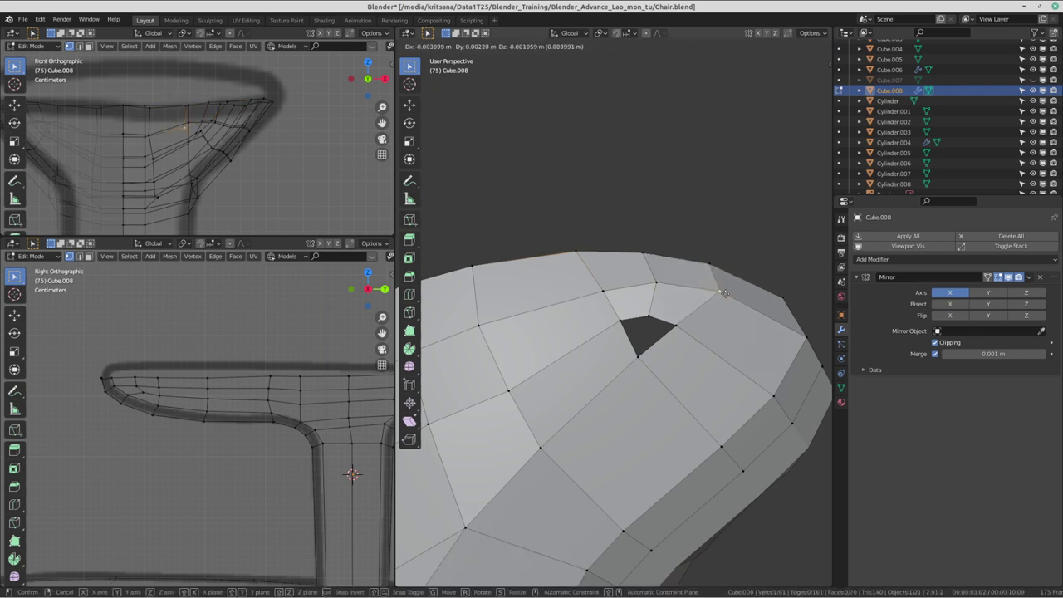
pyautogui.click(706, 321)
# - Move the gap's top vertex and the next vertex around the gap
pyautogui.press('g')
pyautogui.click(629, 369)
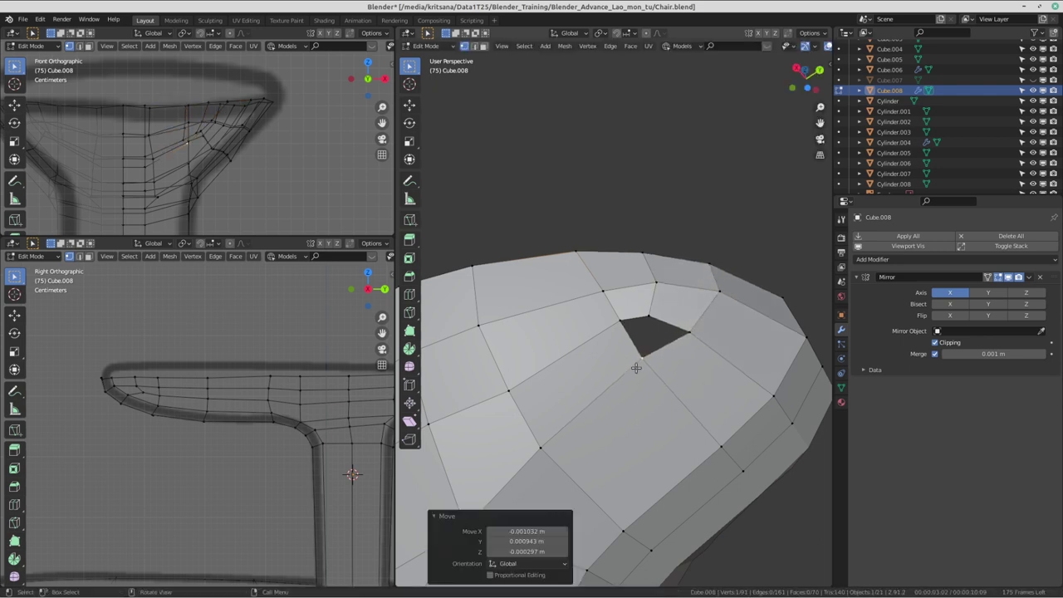
pyautogui.press('g')
pyautogui.click(598, 314)
pyautogui.click(605, 295)
pyautogui.press('g')
pyautogui.click(581, 298)
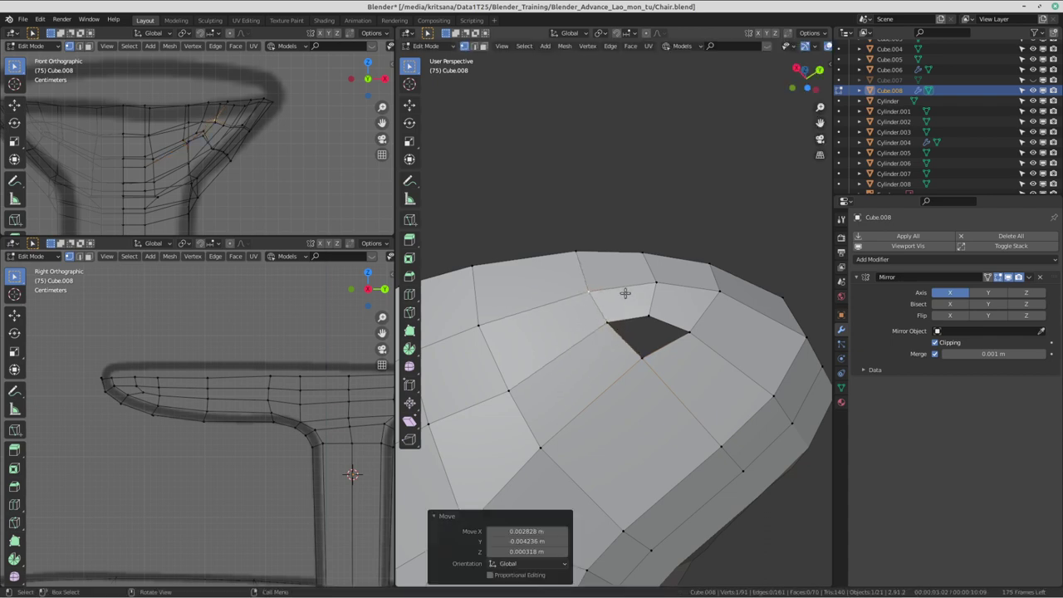
# - Adjust the gap's right and left corner vertices into place
pyautogui.click(705, 330)
pyautogui.press('g')
pyautogui.click(702, 328)
pyautogui.click(656, 313)
pyautogui.press('g')
pyautogui.click(665, 315)
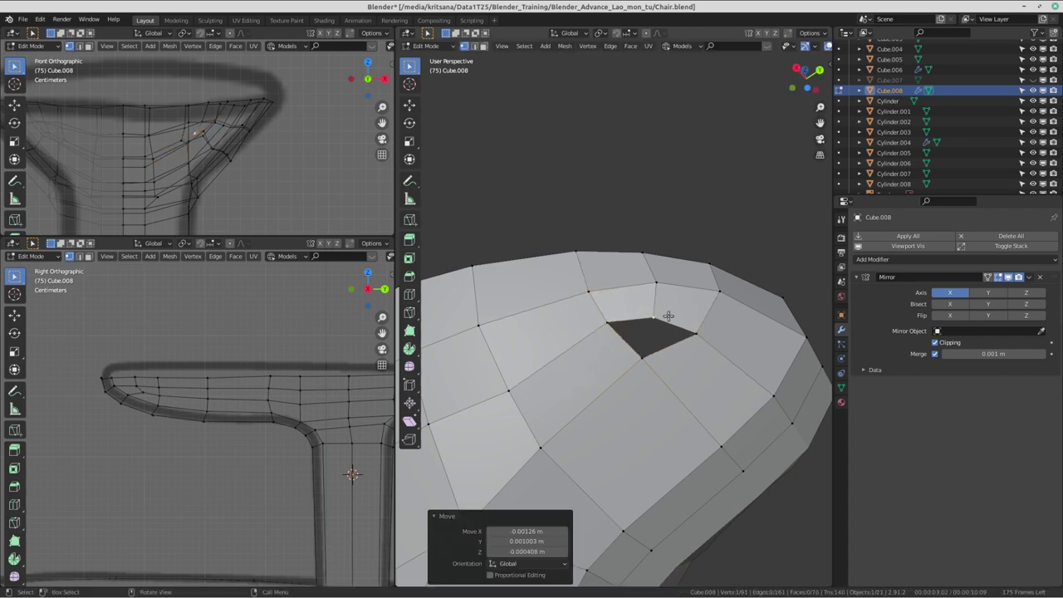
pyautogui.click(615, 323)
pyautogui.press('g')
pyautogui.click(623, 337)
# - Move the vertex below the gap into a better position
pyautogui.moveTo(691, 338)
pyautogui.mouseDown(button='middle')
pyautogui.moveTo(681, 363)
pyautogui.moveTo(717, 378)
pyautogui.mouseUp(button='middle')
pyautogui.click(717, 378)
pyautogui.press('g')
pyautogui.click(702, 417)
pyautogui.press('g')
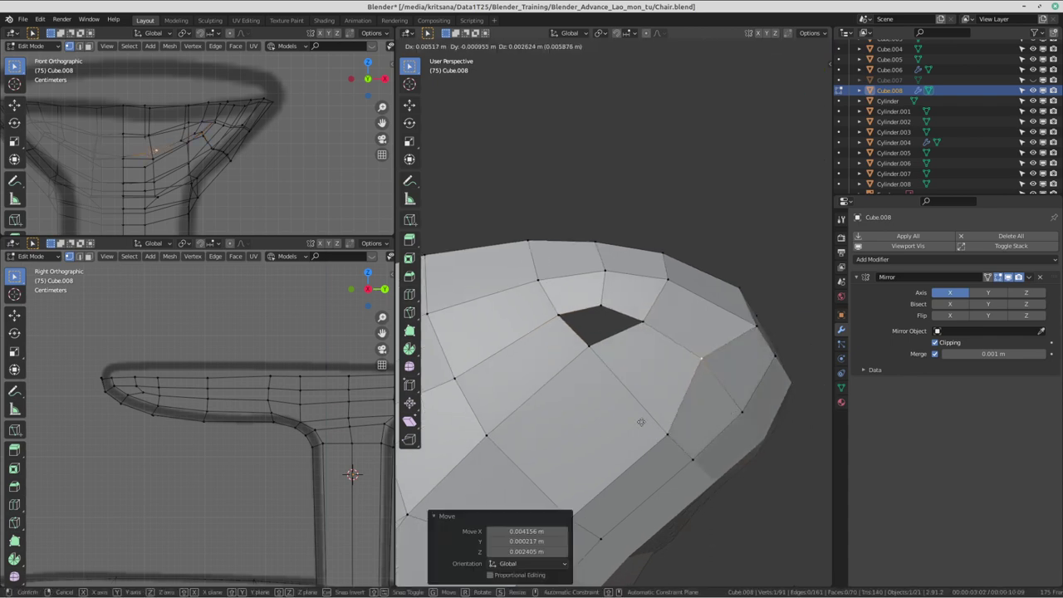
pyautogui.click(654, 426)
pyautogui.keyDown('shift'); pyautogui.moveTo(654, 426); pyautogui.dragTo(691, 441, button='middle'); pyautogui.keyUp('shift')
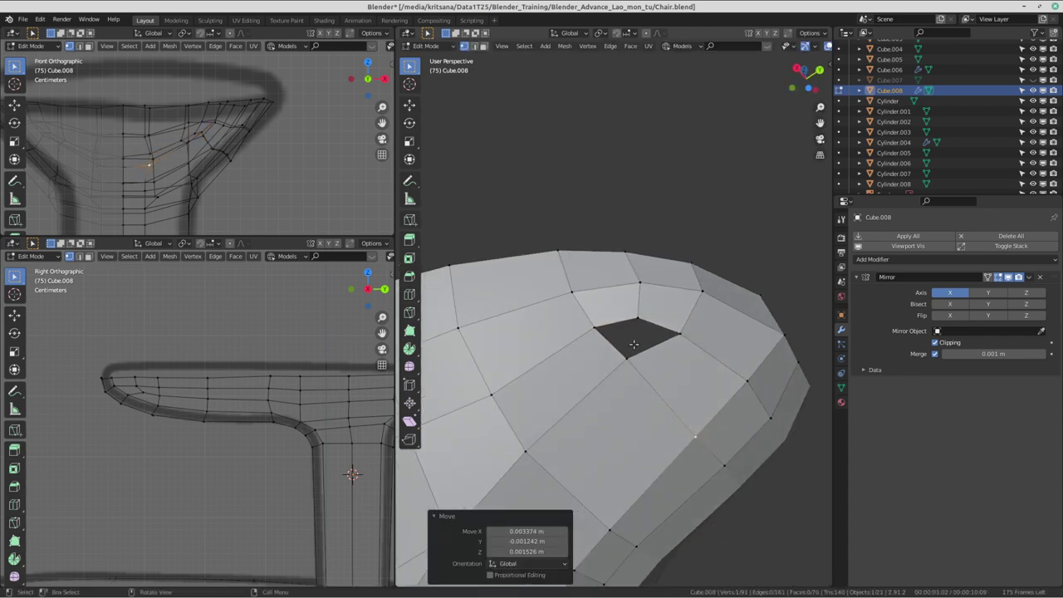
# - Select the gap's border edges and fill it with a single quad face
pyautogui.click(594, 326)
pyautogui.keyDown('shift'); pyautogui.click(631, 363); pyautogui.keyUp('shift')
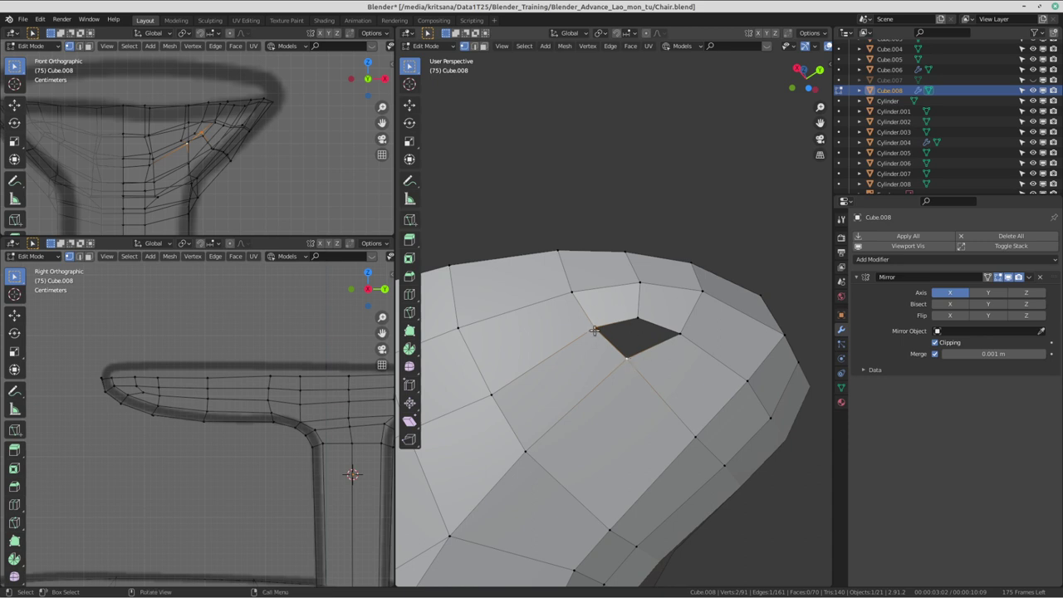
pyautogui.hotkey('alt', 'a')
pyautogui.click(659, 326)
pyautogui.press('f')
# - Slide the first rim vertex along the pad's edge to even out the rim
pyautogui.moveTo(606, 345)
pyautogui.keyDown('shift'); pyautogui.mouseDown(button='middle')
pyautogui.moveTo(626, 325)
pyautogui.moveTo(685, 436)
pyautogui.moveTo(656, 390)
pyautogui.mouseUp(button='middle'); pyautogui.keyUp('shift')
pyautogui.scroll(-5, 627, 325)
pyautogui.scroll(3, 657, 391)
pyautogui.click(647, 376)
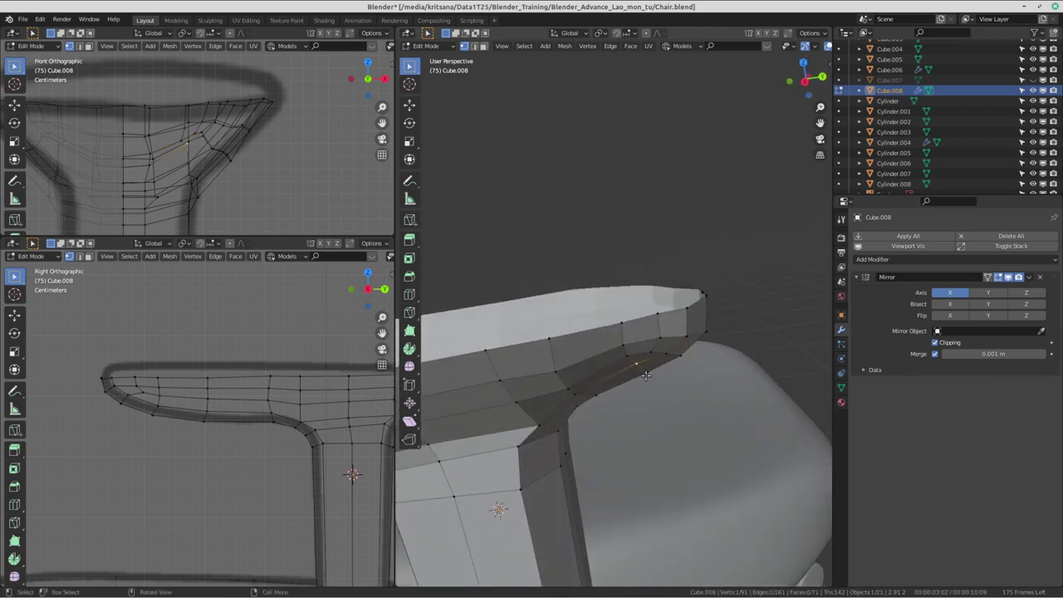
pyautogui.press('g')
pyautogui.press('g')
pyautogui.click(651, 352)
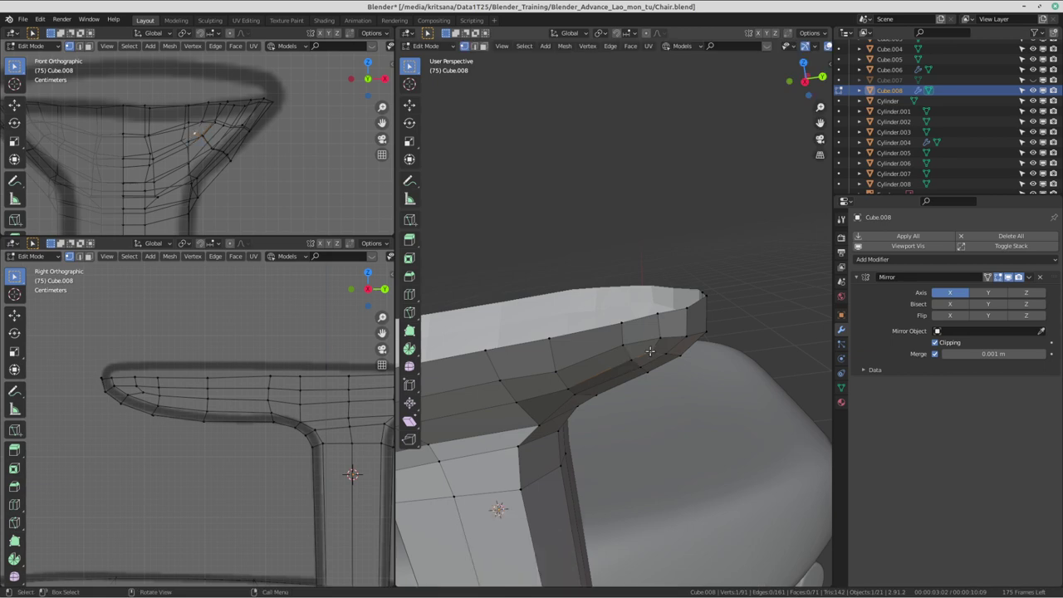
pyautogui.press('g')
pyautogui.click(663, 363)
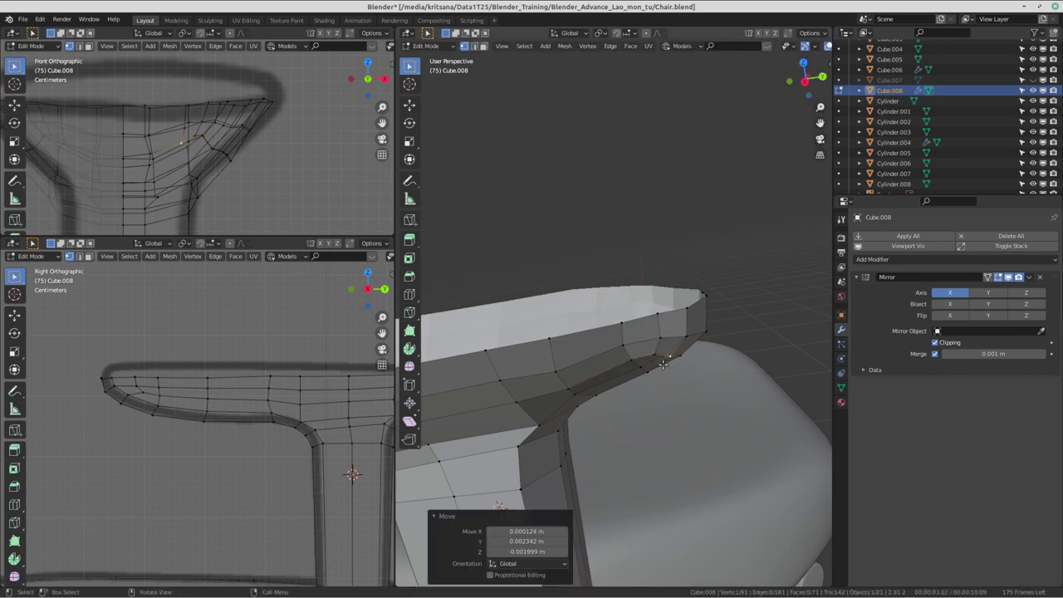
# - Adjust the next several rim vertices of the pad one by one
pyautogui.click(645, 370)
pyautogui.press('g')
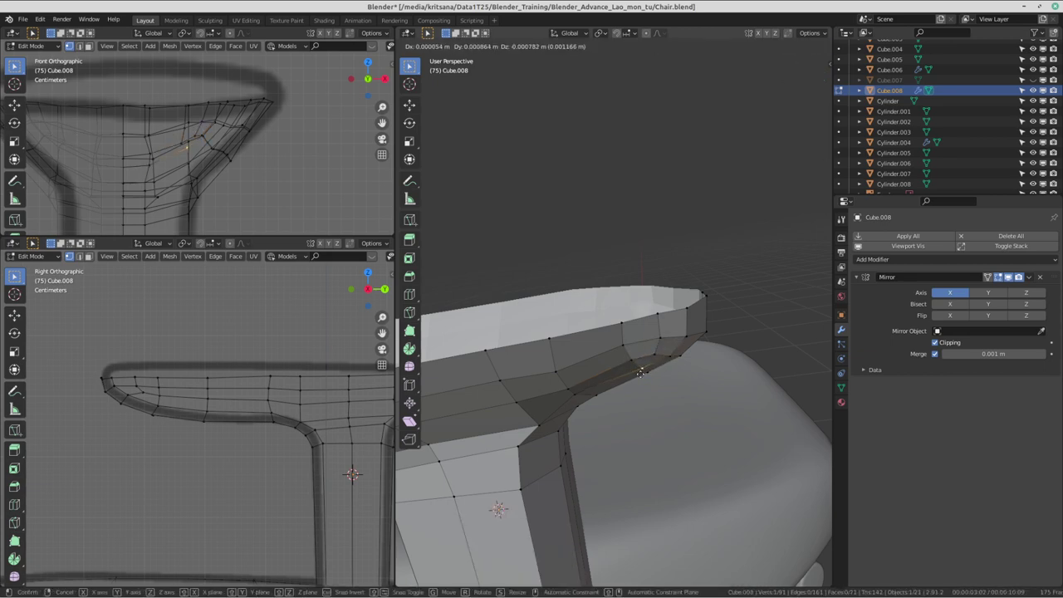
pyautogui.click(641, 372)
pyautogui.click(656, 349)
pyautogui.press('g')
pyautogui.click(657, 349)
pyautogui.click(631, 360)
pyautogui.press('g')
pyautogui.click(664, 334)
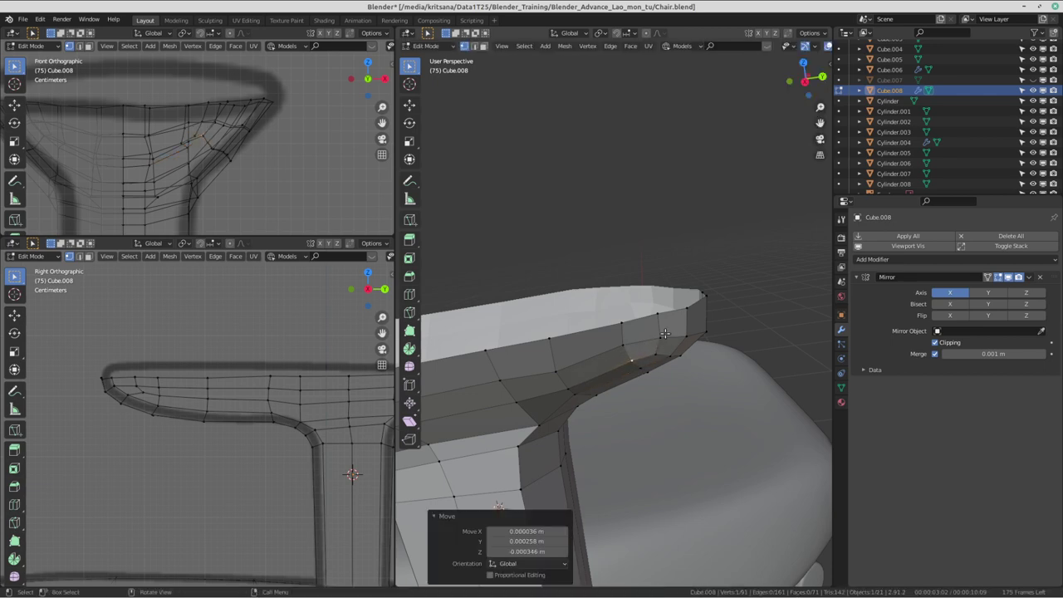
pyautogui.click(664, 334)
pyautogui.press('g')
pyautogui.click(664, 337)
# - Reposition vertices along the pad's side
pyautogui.moveTo(665, 337)
pyautogui.mouseDown(button='middle')
pyautogui.moveTo(642, 336)
pyautogui.moveTo(674, 320)
pyautogui.mouseUp(button='middle')
pyautogui.press('g')
pyautogui.click(675, 322)
pyautogui.click(644, 332)
pyautogui.press('g')
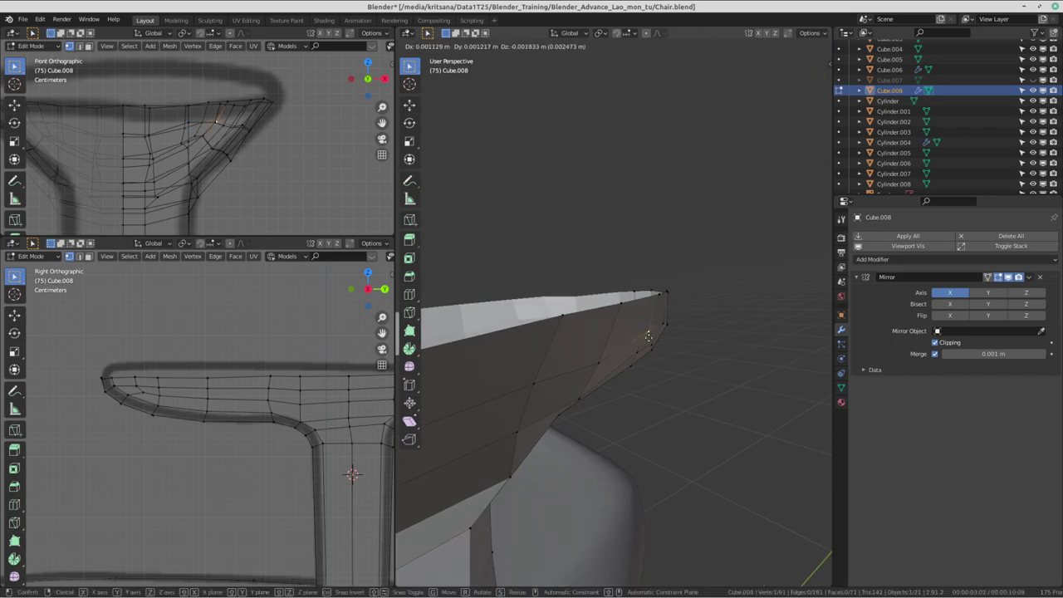
pyautogui.click(648, 336)
pyautogui.moveTo(649, 335)
pyautogui.mouseDown(button='middle')
pyautogui.moveTo(594, 358)
pyautogui.moveTo(606, 333)
pyautogui.mouseUp(button='middle')
pyautogui.press('g')
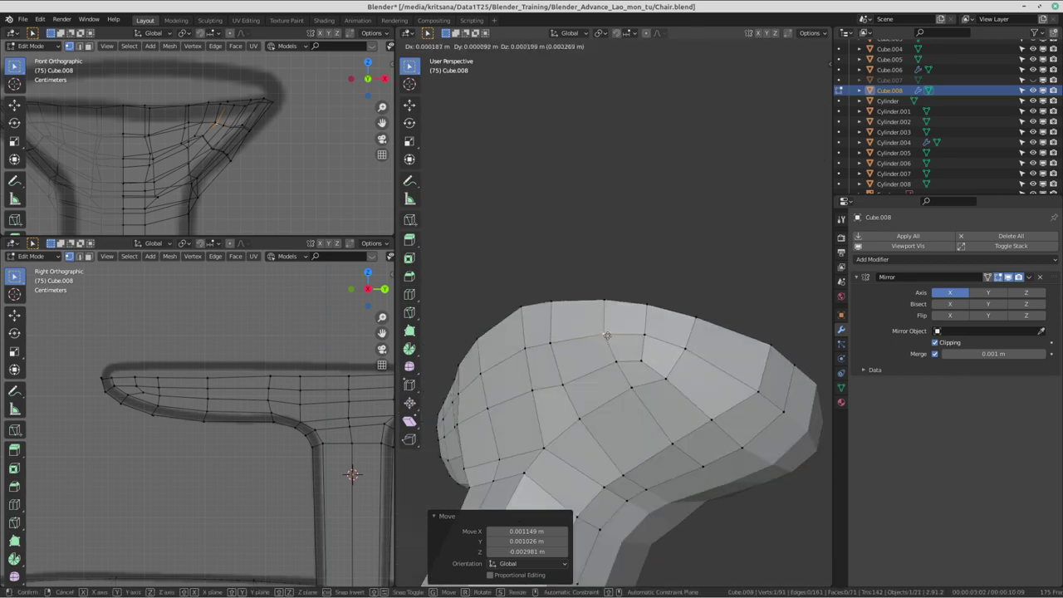
pyautogui.click(606, 333)
# - Move two vertices on the pad's top rim, then switch away from Blender
pyautogui.click(551, 303)
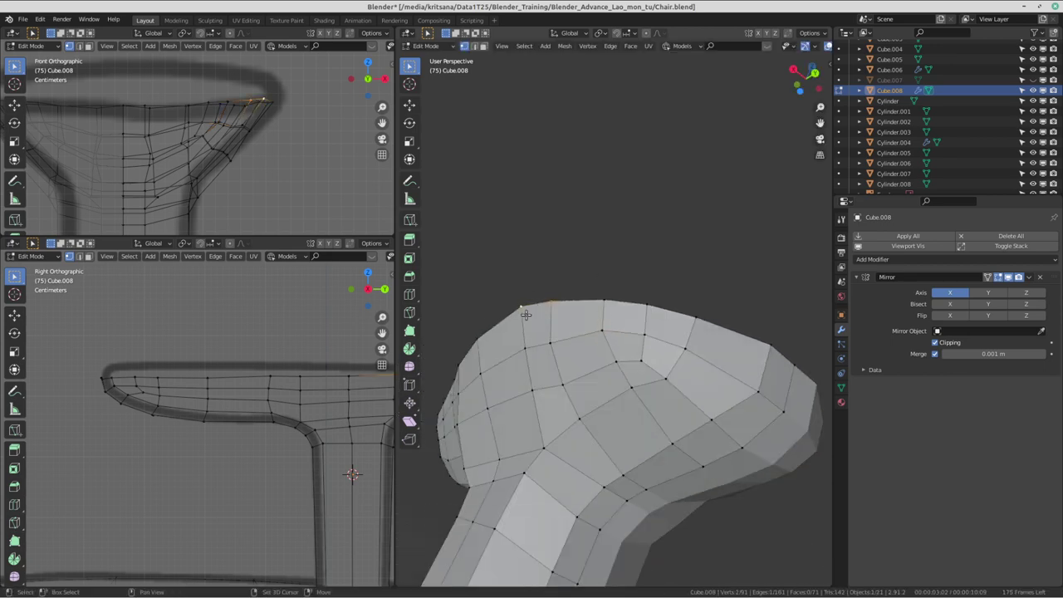
pyautogui.press('g')
pyautogui.click(531, 318)
pyautogui.press('g')
pyautogui.click(525, 314)
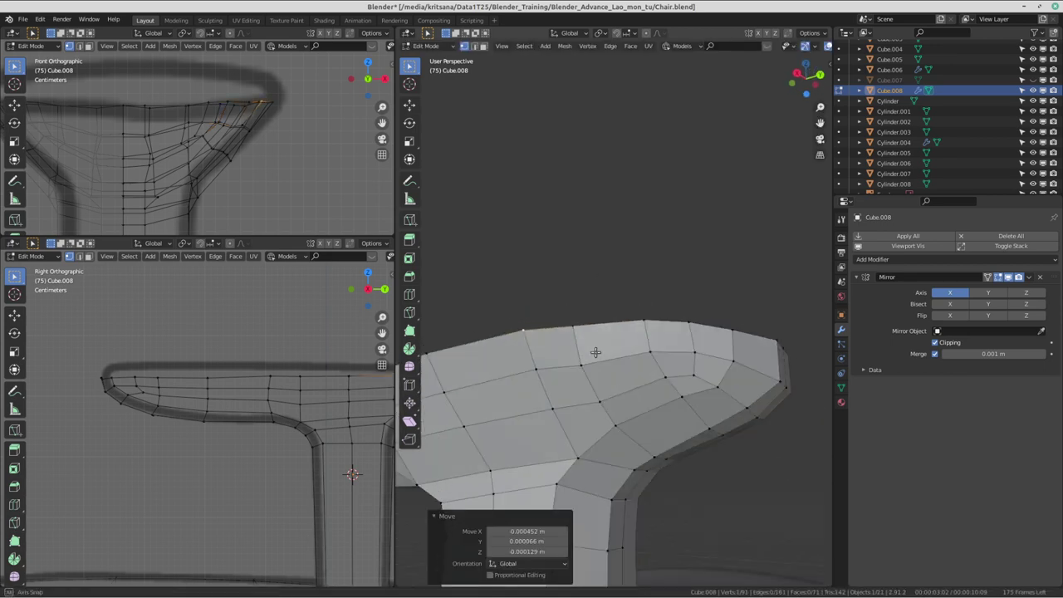
pyautogui.moveTo(525, 314); pyautogui.dragTo(602, 329, button='middle')
pyautogui.hotkey('ctrl', 'alt', 'Right')
# - Watch the Discord call's shared screen, then switch back to the Blender workspace
pyautogui.hotkey('ctrl', 'alt', 'Left')
pyautogui.hotkey('ctrl', 'alt', 'Left')
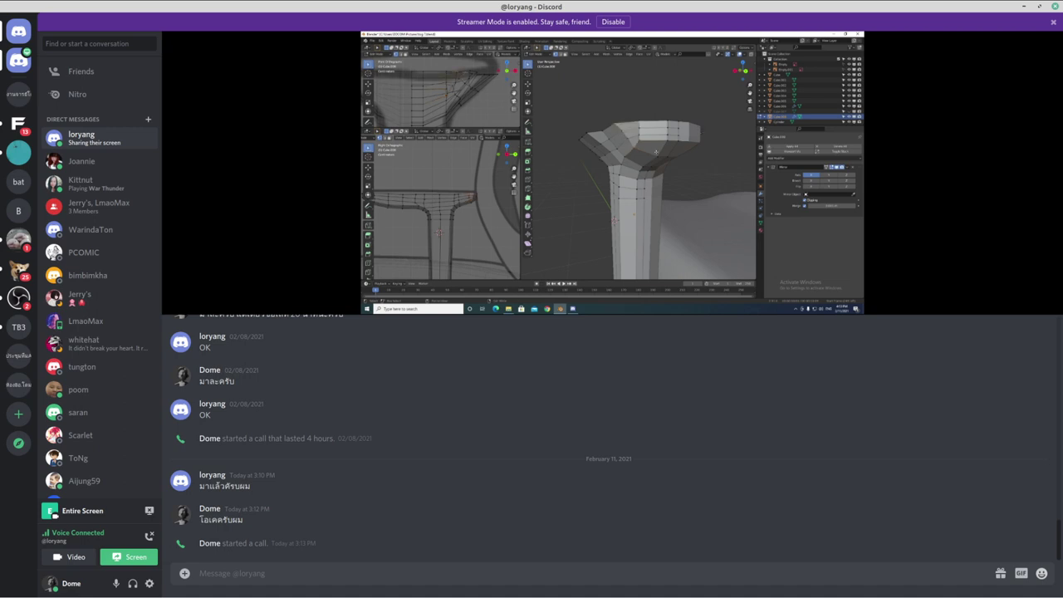
pyautogui.hotkey('ctrl', 'alt', 'Right')
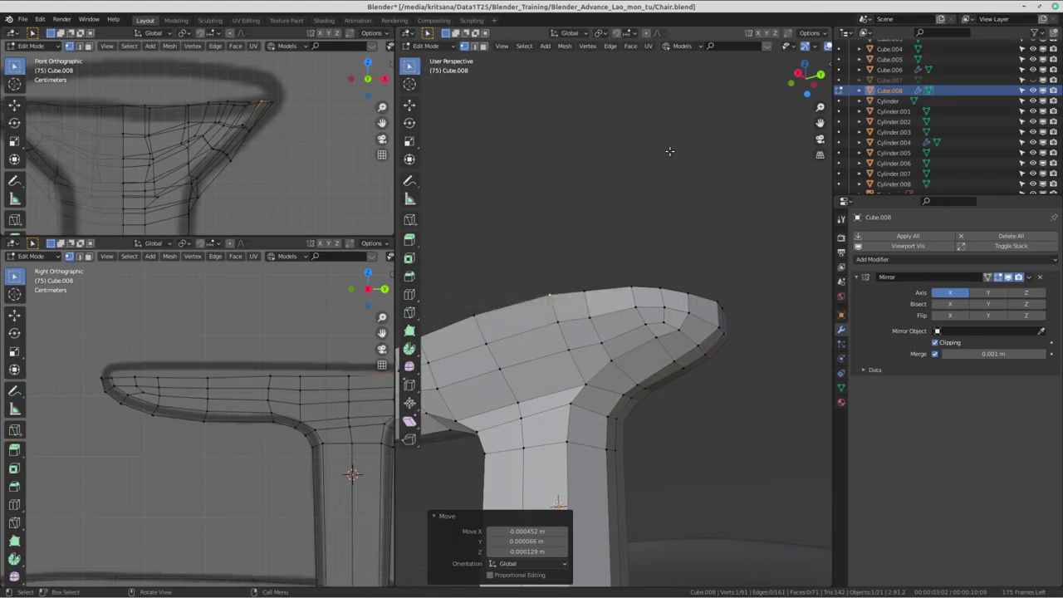
# - Move a short edge path and a single vertex under the armrest pad
pyautogui.moveTo(669, 153)
pyautogui.mouseDown(button='middle')
pyautogui.moveTo(587, 311)
pyautogui.moveTo(641, 330)
pyautogui.moveTo(684, 218)
pyautogui.moveTo(685, 304)
pyautogui.moveTo(743, 278)
pyautogui.moveTo(551, 290)
pyautogui.moveTo(755, 339)
pyautogui.moveTo(573, 327)
pyautogui.moveTo(643, 412)
pyautogui.moveTo(665, 357)
pyautogui.mouseUp(button='middle')
pyautogui.scroll(5, 681, 274)
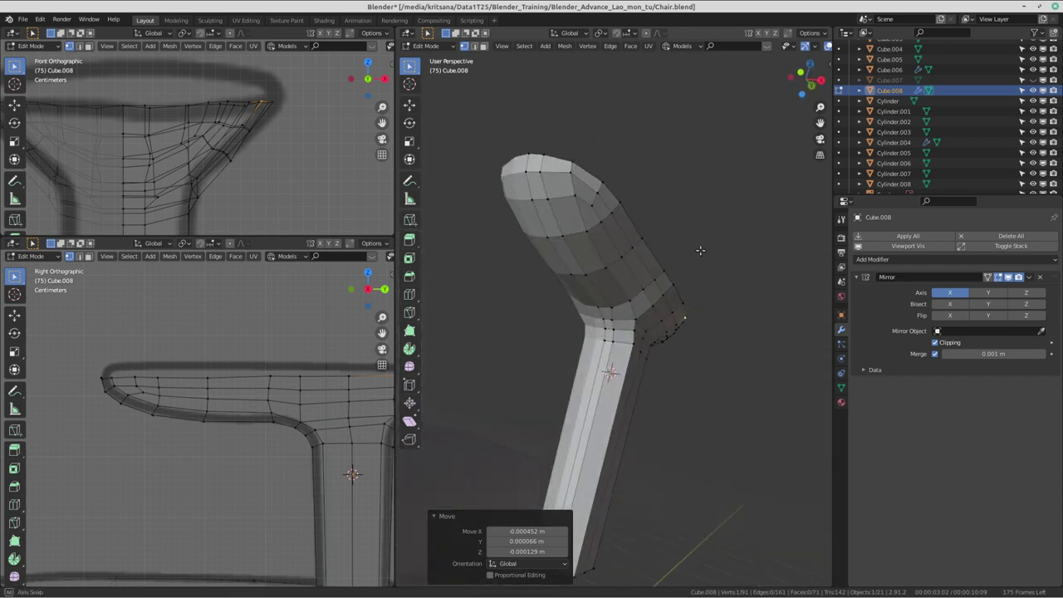
pyautogui.moveTo(695, 250); pyautogui.dragTo(651, 276, button='middle')
pyautogui.click(623, 316)
pyautogui.keyDown('shift'); pyautogui.click(642, 313); pyautogui.keyUp('shift')
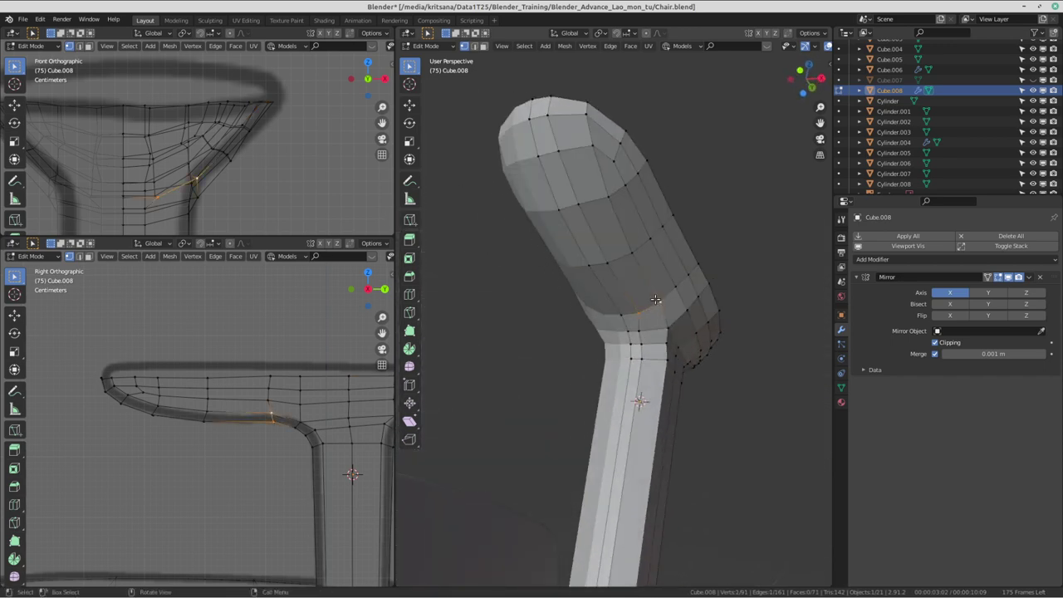
pyautogui.moveTo(642, 314)
pyautogui.mouseDown(button='middle')
pyautogui.moveTo(658, 320)
pyautogui.moveTo(649, 347)
pyautogui.moveTo(689, 335)
pyautogui.moveTo(706, 295)
pyautogui.moveTo(698, 253)
pyautogui.mouseUp(button='middle')
pyautogui.press('g')
pyautogui.click(658, 319)
pyautogui.click(638, 337)
pyautogui.press('g')
pyautogui.click(649, 347)
pyautogui.press('g')
pyautogui.click(649, 347)
# - Select the pad's top rim edge loop and grow the selection over the surrounding faces
pyautogui.keyDown('alt'); pyautogui.click(712, 335); pyautogui.keyUp('alt')
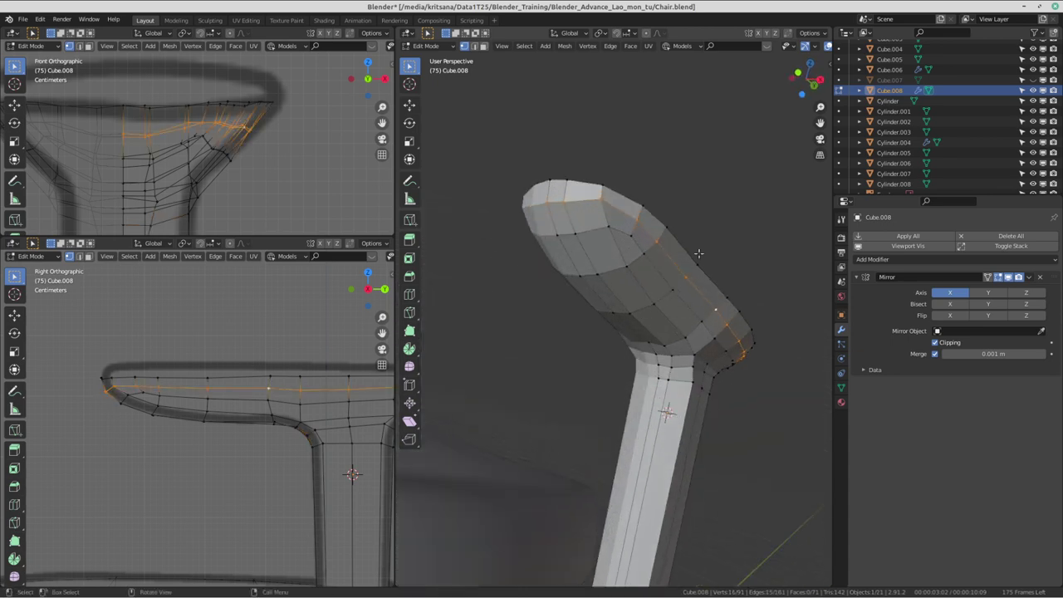
pyautogui.keyDown('alt'); pyautogui.click(716, 294); pyautogui.keyUp('alt')
pyautogui.moveTo(716, 294)
pyautogui.mouseDown(button='middle')
pyautogui.moveTo(615, 287)
pyautogui.moveTo(564, 263)
pyautogui.mouseUp(button='middle')
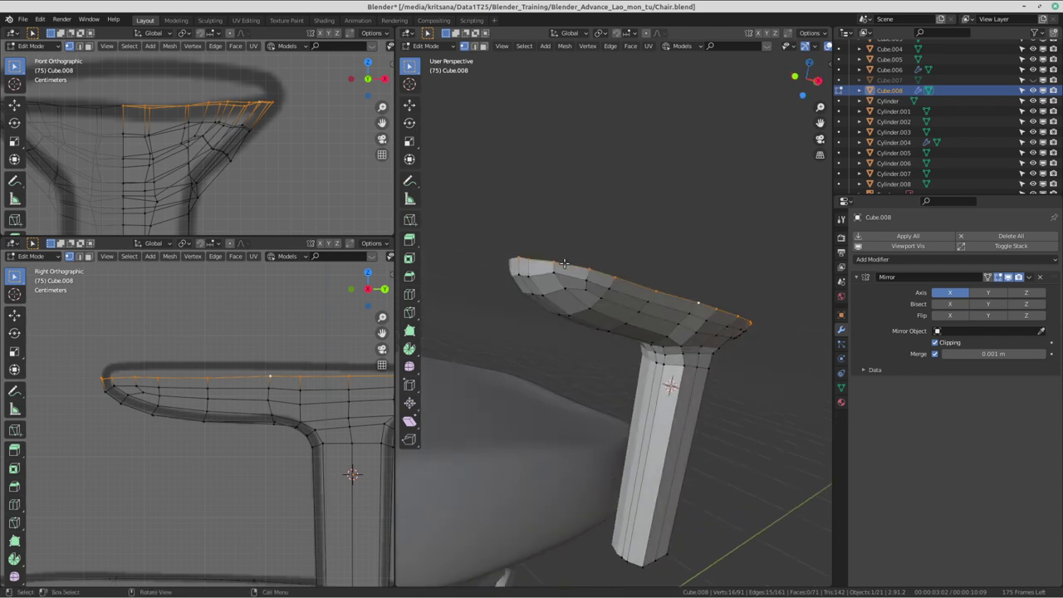
pyautogui.press('ctrl+KP_Add')
pyautogui.press('ctrl+KP_Add')
pyautogui.press('ctrl+KP_Add')
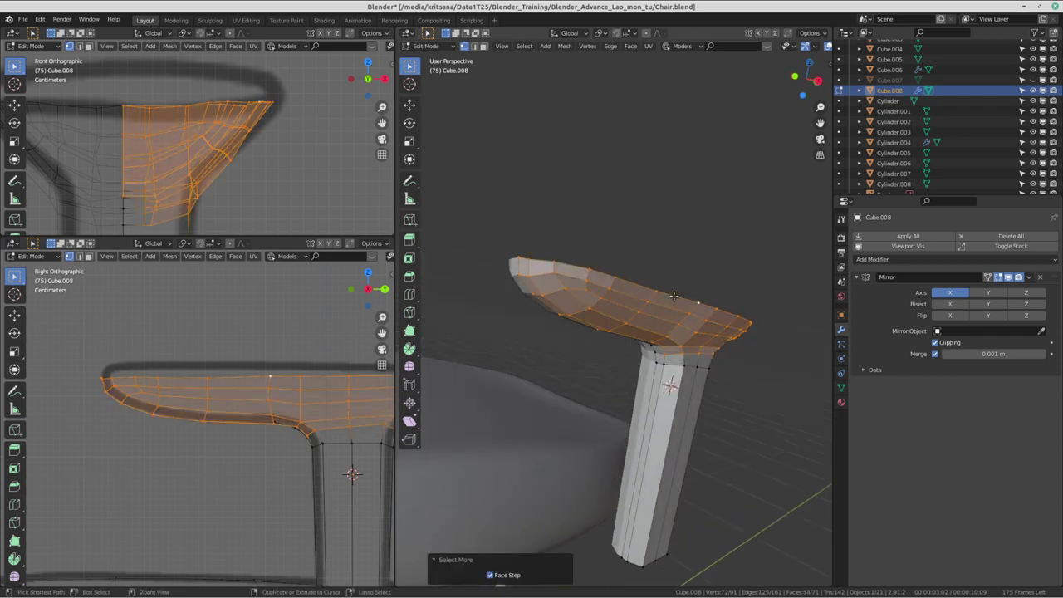
# - Apply Smooth Vertices to the pad faces at a factor of about 0.11, then select one vertex
pyautogui.moveTo(674, 296)
pyautogui.mouseDown(button='middle')
pyautogui.moveTo(752, 240)
pyautogui.moveTo(679, 276)
pyautogui.mouseUp(button='middle')
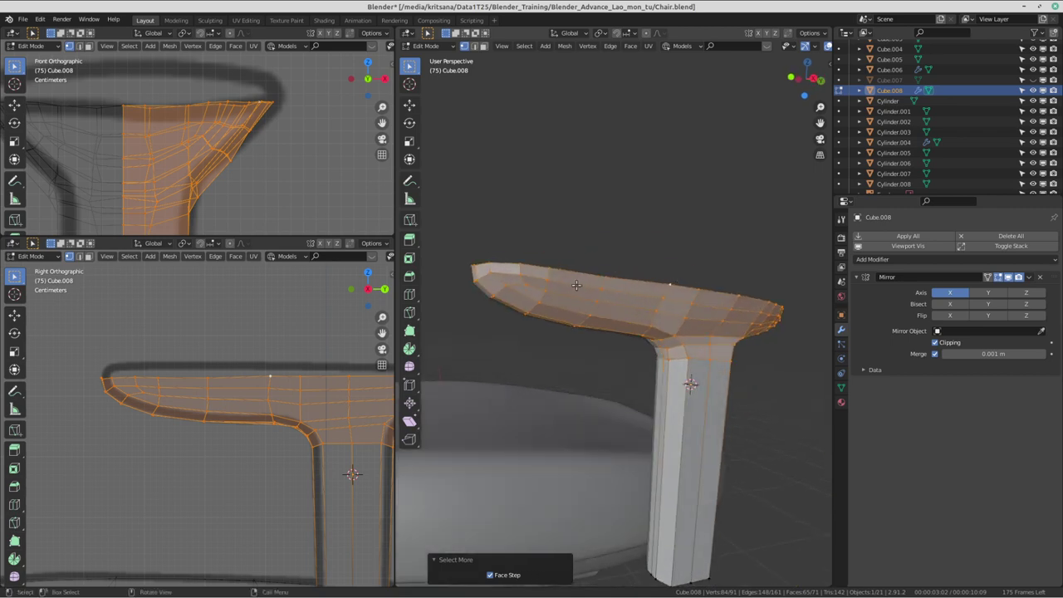
pyautogui.click(409, 365)
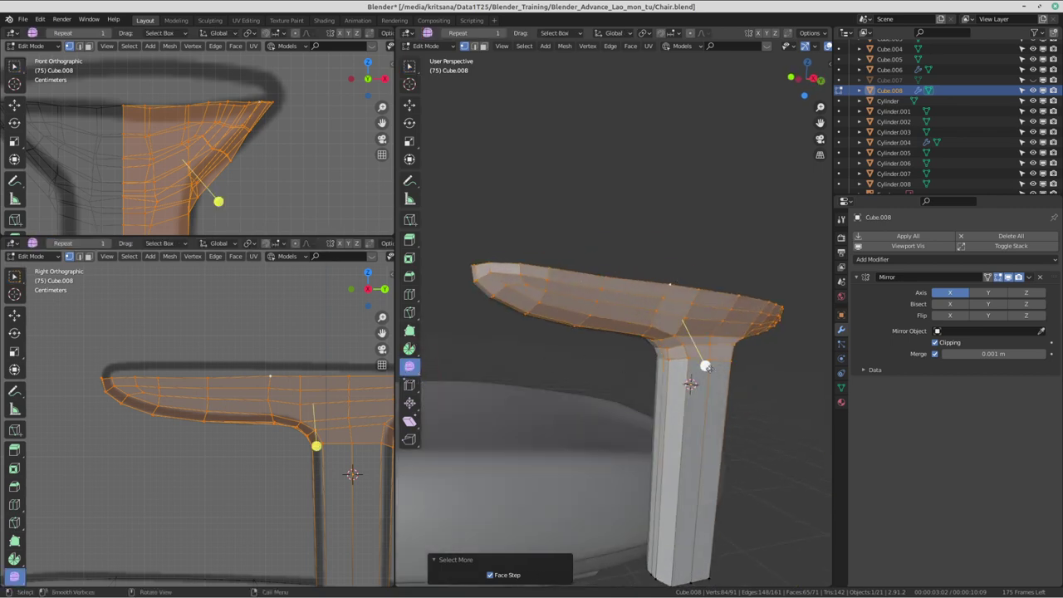
pyautogui.moveTo(705, 365)
pyautogui.mouseDown()
pyautogui.moveTo(722, 376)
pyautogui.moveTo(747, 436)
pyautogui.mouseUp()
pyautogui.moveTo(746, 436)
pyautogui.mouseDown(button='middle')
pyautogui.moveTo(731, 296)
pyautogui.moveTo(678, 349)
pyautogui.mouseUp(button='middle')
pyautogui.scroll(2, 735, 299)
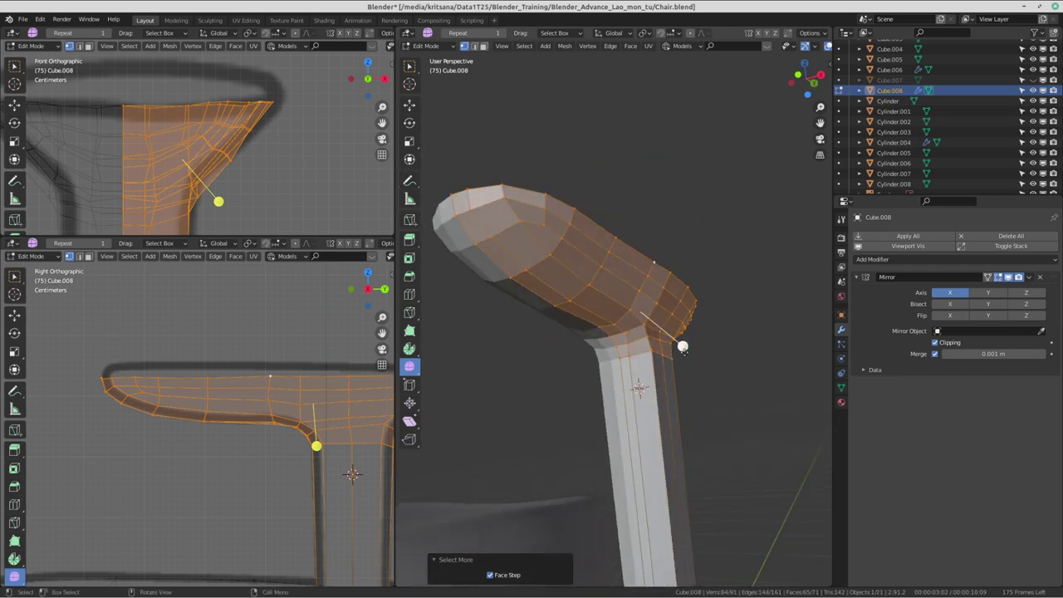
pyautogui.moveTo(682, 347); pyautogui.dragTo(702, 378)
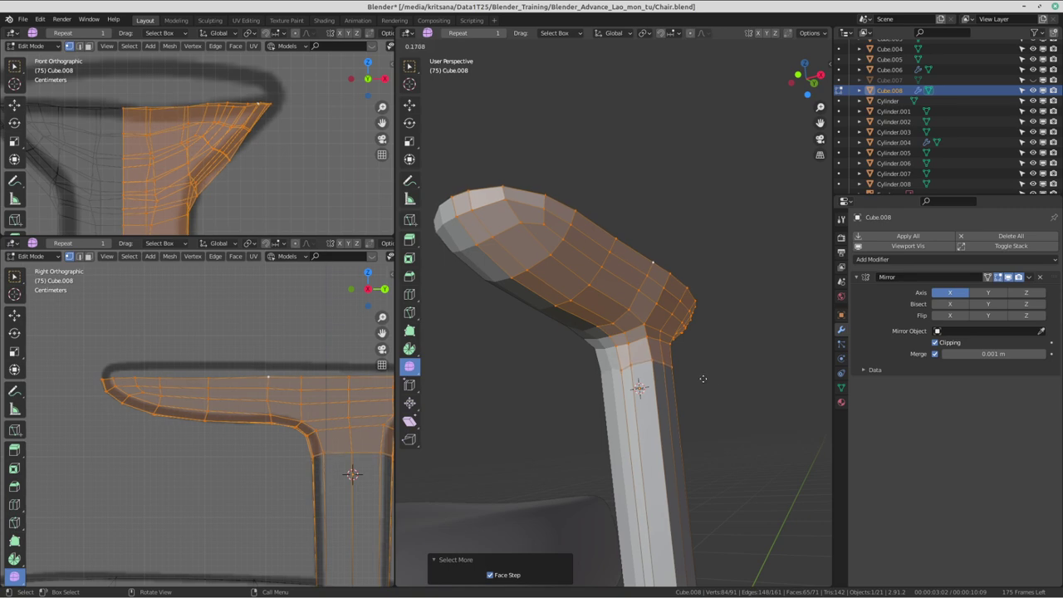
pyautogui.moveTo(667, 230)
pyautogui.mouseDown(button='middle')
pyautogui.moveTo(635, 336)
pyautogui.moveTo(572, 283)
pyautogui.moveTo(720, 302)
pyautogui.moveTo(710, 284)
pyautogui.moveTo(623, 292)
pyautogui.moveTo(598, 219)
pyautogui.moveTo(568, 335)
pyautogui.moveTo(537, 331)
pyautogui.moveTo(690, 328)
pyautogui.mouseUp(button='middle')
pyautogui.click(636, 336)
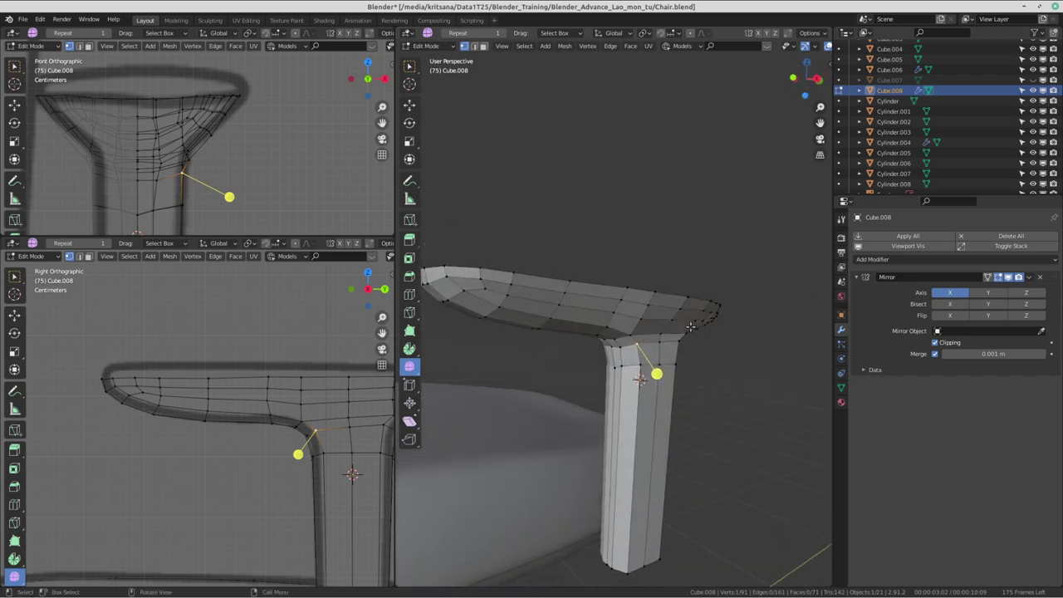
pyautogui.scroll(1, 681, 324)
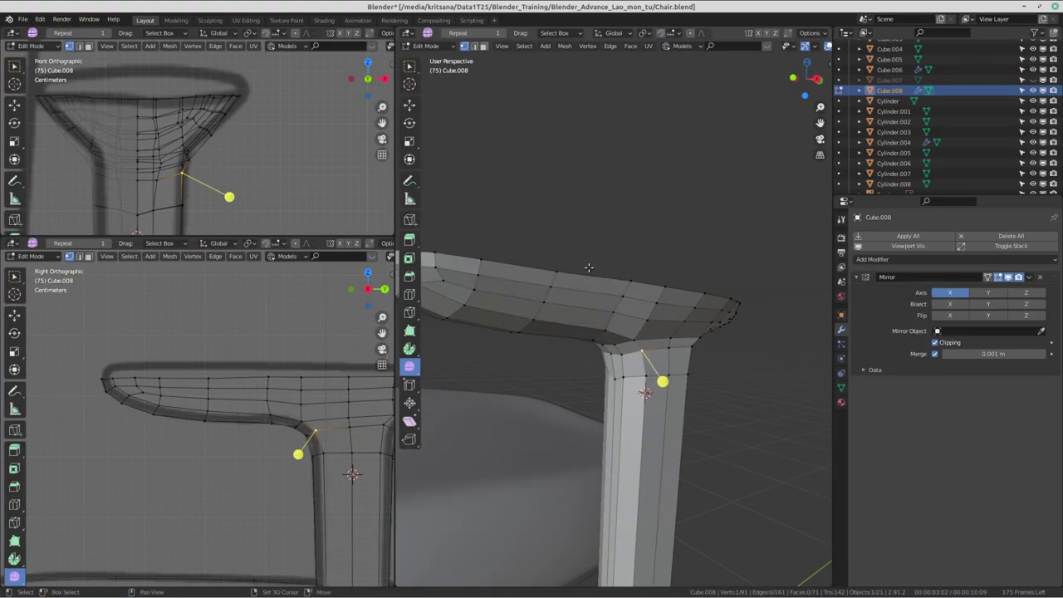
# - Select the top rim edge loop, grow it across the pad's top faces, then reduce to one vertex
pyautogui.moveTo(749, 169); pyautogui.dragTo(681, 249, button='middle')
pyautogui.keyDown('alt'); pyautogui.click(667, 272); pyautogui.keyUp('alt')
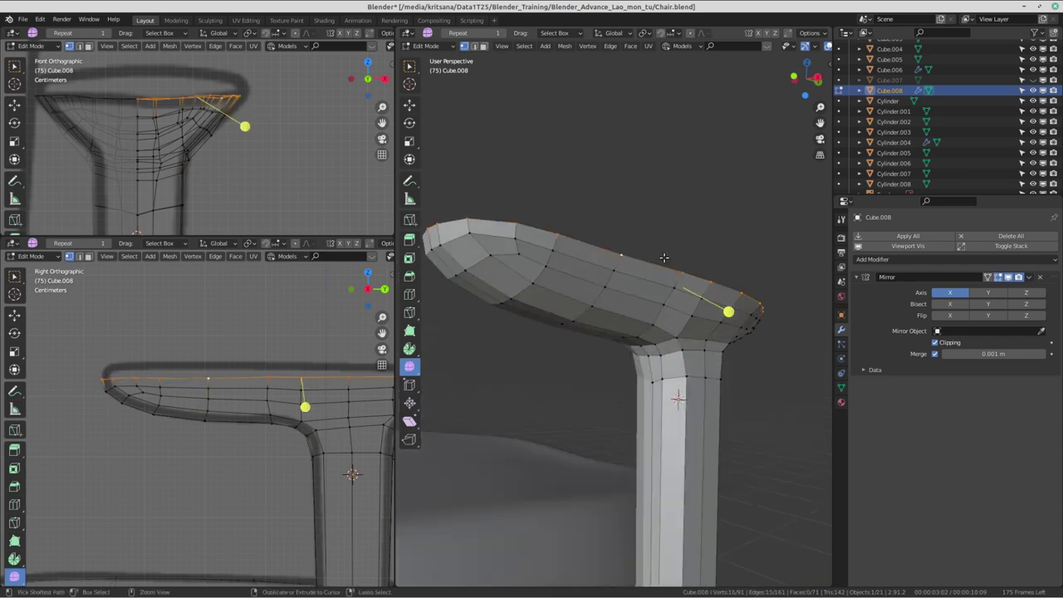
pyautogui.press('ctrl+KP_Add')
pyautogui.press('ctrl+KP_Add')
pyautogui.press('ctrl+KP_Add')
pyautogui.moveTo(665, 258); pyautogui.dragTo(710, 391, button='middle')
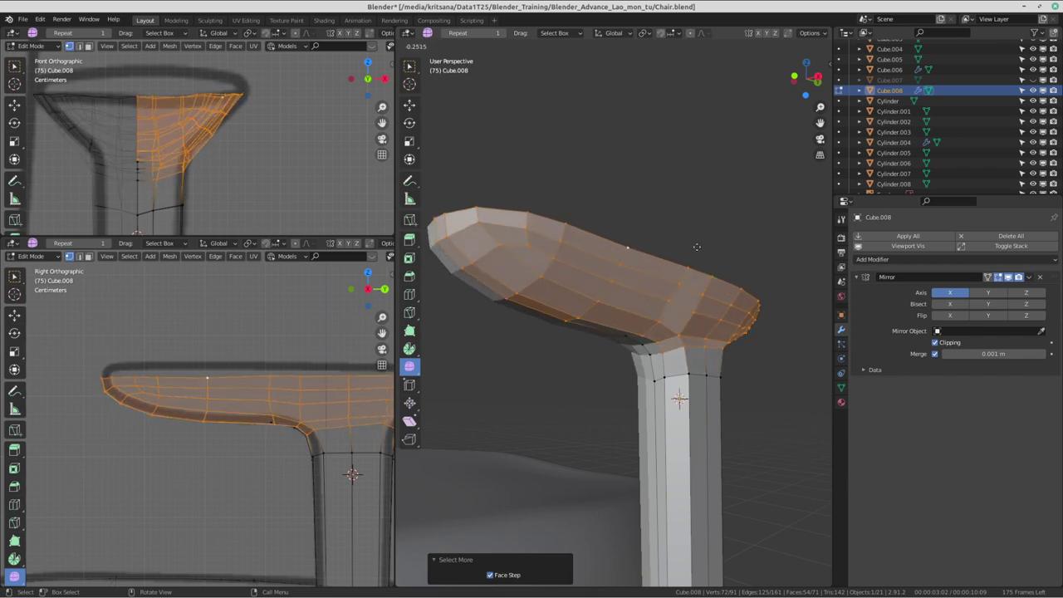
pyautogui.click(656, 247)
pyautogui.moveTo(656, 247)
pyautogui.mouseDown(button='middle')
pyautogui.moveTo(613, 461)
pyautogui.moveTo(694, 270)
pyautogui.mouseUp(button='middle')
pyautogui.scroll(5, 688, 271)
pyautogui.click(669, 272)
# - Place the 3D cursor on the pad top and reselect the pad's top rim edge loop
pyautogui.hotkey('shift', 's')
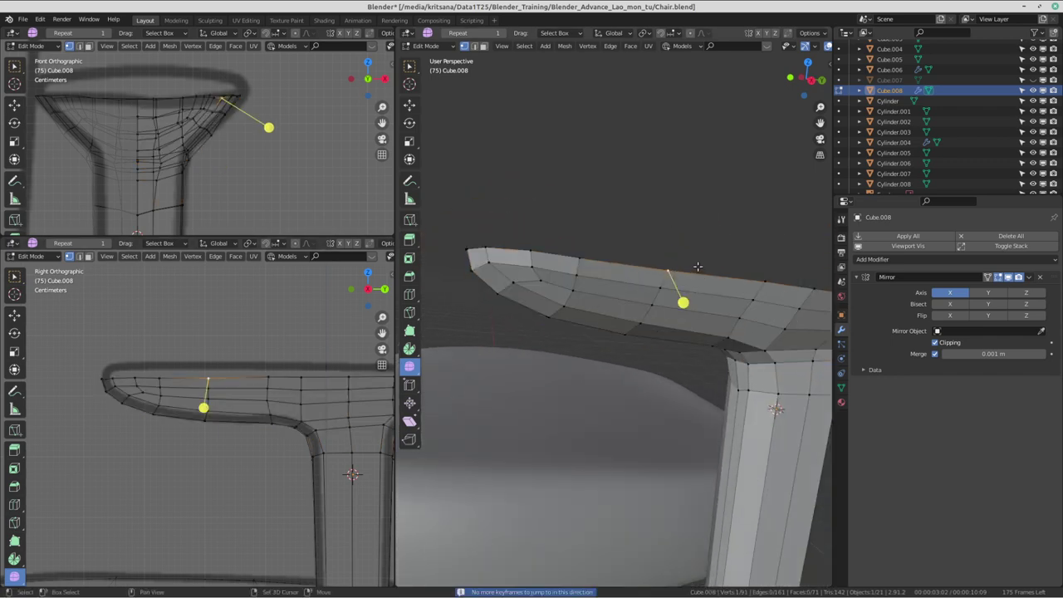
pyautogui.keyDown('shift'); pyautogui.rightClick(698, 266); pyautogui.keyUp('shift')
pyautogui.keyDown('alt'); pyautogui.click(698, 267); pyautogui.keyUp('alt')
pyautogui.moveTo(697, 266)
pyautogui.mouseDown(button='middle')
pyautogui.moveTo(685, 237)
pyautogui.moveTo(658, 281)
pyautogui.moveTo(737, 356)
pyautogui.moveTo(689, 320)
pyautogui.moveTo(591, 317)
pyautogui.moveTo(653, 349)
pyautogui.moveTo(657, 374)
pyautogui.moveTo(652, 307)
pyautogui.moveTo(524, 270)
pyautogui.mouseUp(button='middle')
pyautogui.hotkey('alt', 'a')
pyautogui.keyDown('alt'); pyautogui.click(651, 307); pyautogui.keyUp('alt')
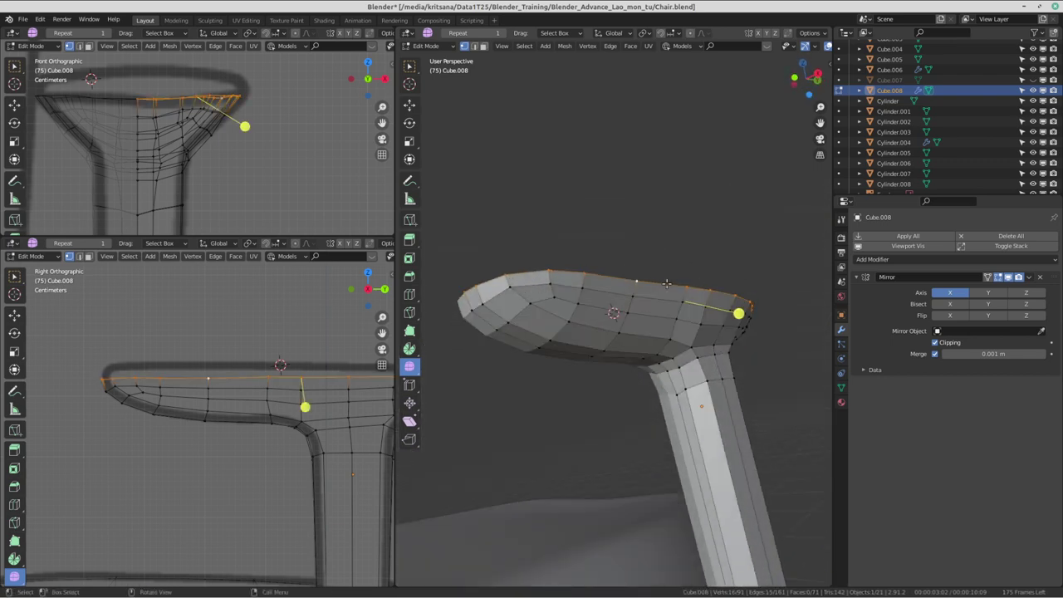
pyautogui.moveTo(653, 285)
pyautogui.mouseDown(button='middle')
pyautogui.moveTo(735, 357)
pyautogui.moveTo(706, 332)
pyautogui.moveTo(694, 258)
pyautogui.moveTo(676, 266)
pyautogui.moveTo(739, 287)
pyautogui.moveTo(672, 280)
pyautogui.mouseUp(button='middle')
# - Scale the top rim loop to 0 along Z so it sits level, then frame it
pyautogui.press('s')
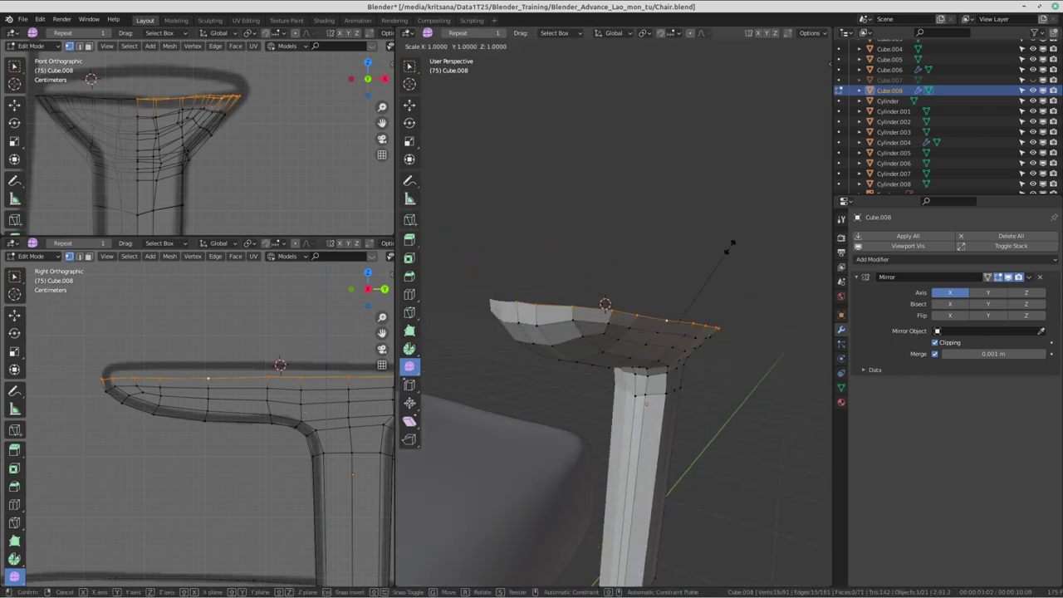
pyautogui.write('z')
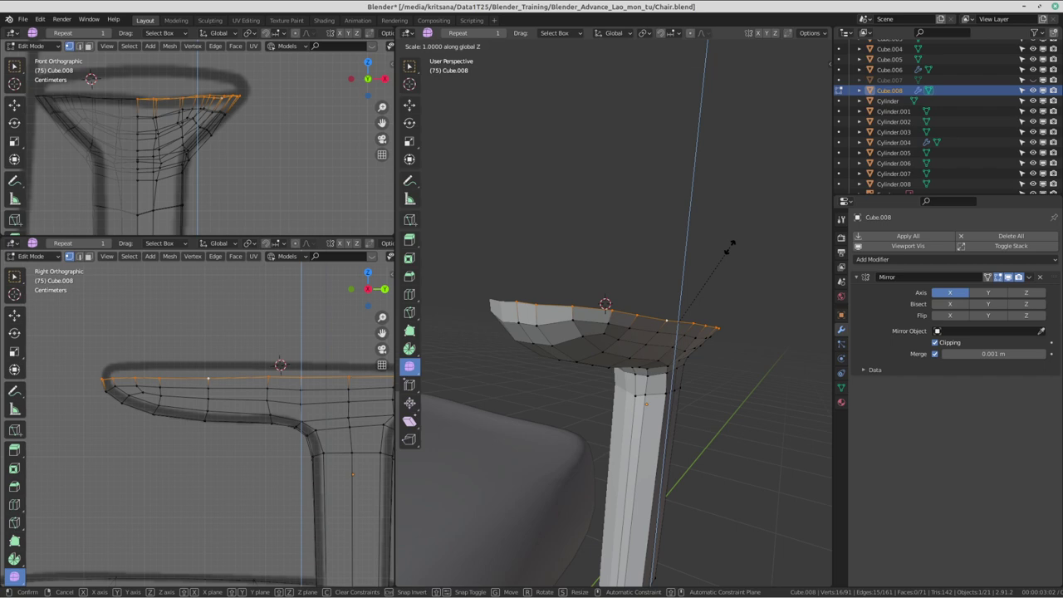
pyautogui.write('0')
pyautogui.press('Return')
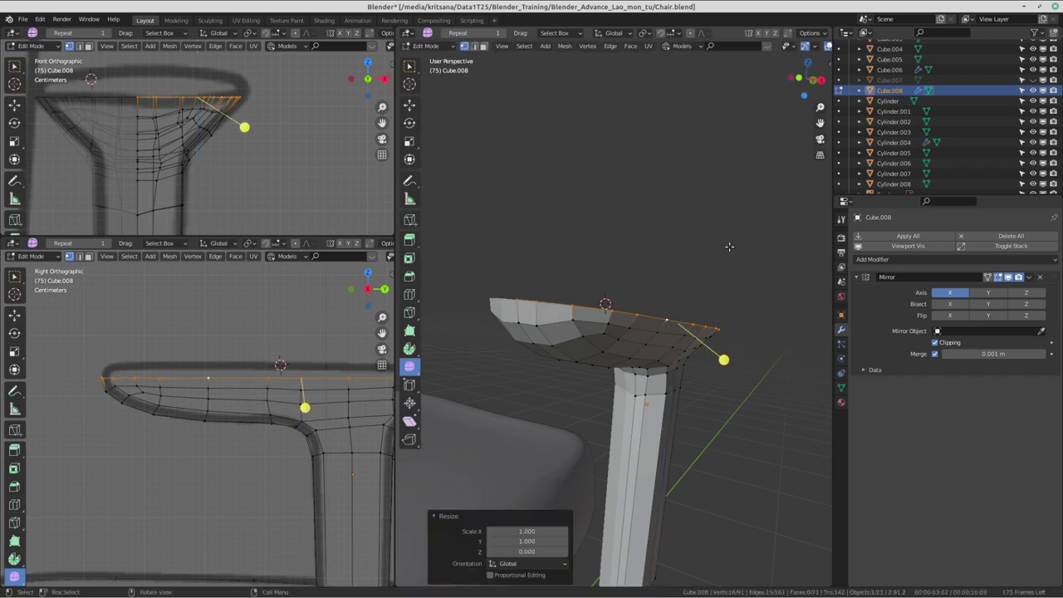
pyautogui.press('KP_Decimal')
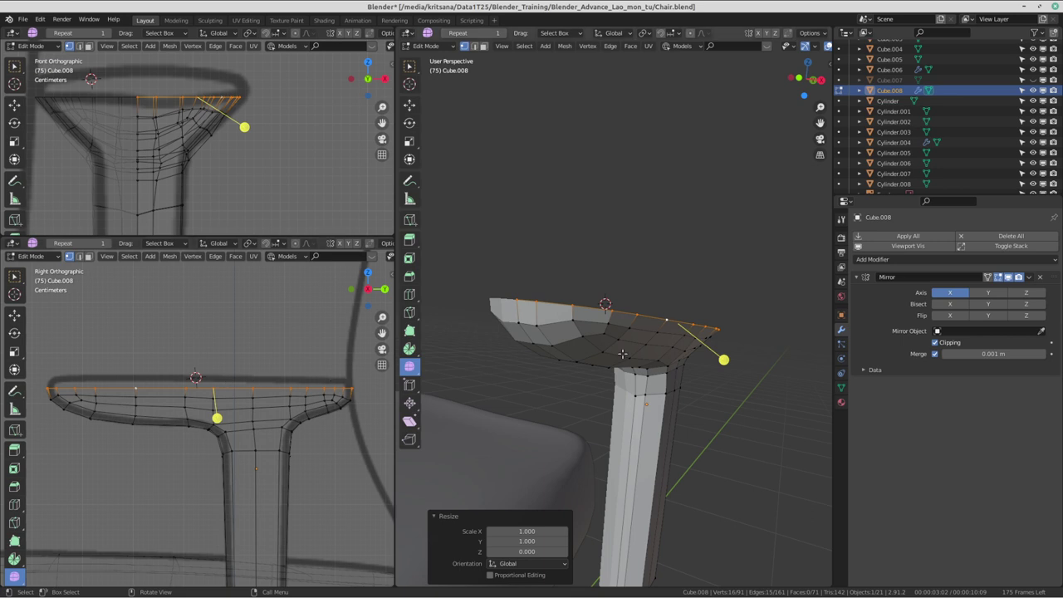
pyautogui.moveTo(706, 334); pyautogui.dragTo(690, 330, button='middle')
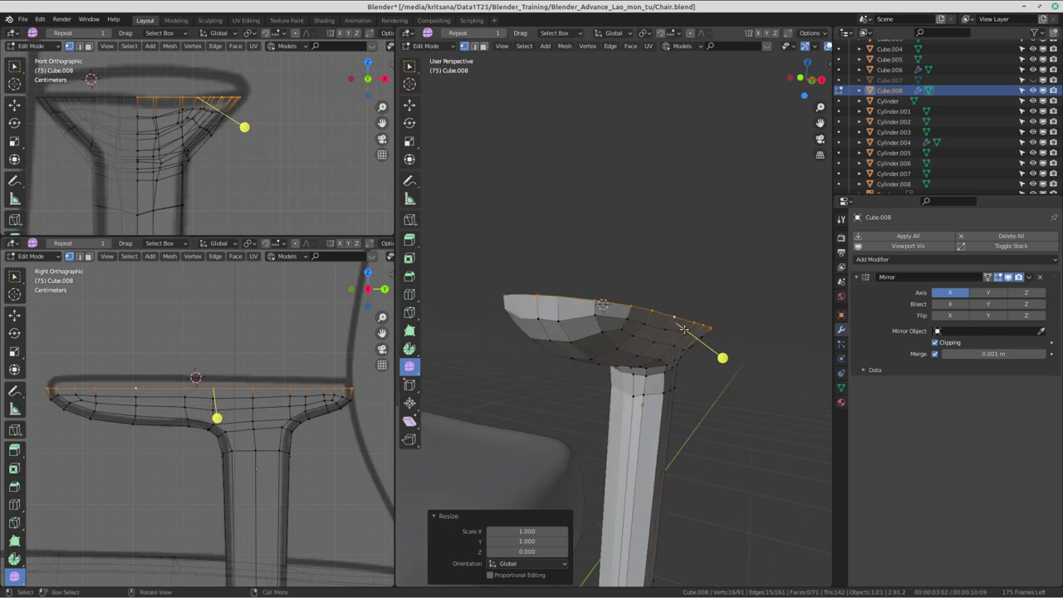
# - Widen the 3D view and orbit to inspect the flattened armrest from below and above
pyautogui.hotkey('ctrl', 'alt', 'Left')
pyautogui.moveTo(784, 258)
pyautogui.mouseDown(button='middle')
pyautogui.moveTo(698, 214)
pyautogui.moveTo(527, 310)
pyautogui.mouseUp(button='middle')
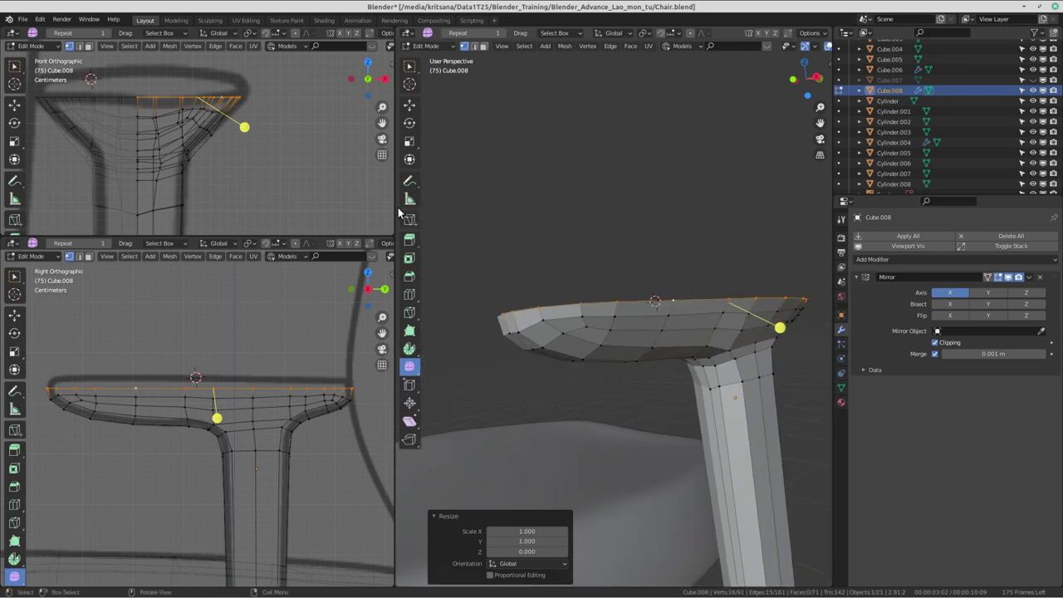
pyautogui.moveTo(399, 214); pyautogui.dragTo(340, 214)
pyautogui.moveTo(498, 332)
pyautogui.mouseDown(button='middle')
pyautogui.moveTo(619, 237)
pyautogui.moveTo(617, 289)
pyautogui.moveTo(552, 246)
pyautogui.moveTo(651, 176)
pyautogui.moveTo(671, 213)
pyautogui.mouseUp(button='middle')
# - Resize the side and front views and save Chair.blend
pyautogui.hotkey('shift', 's')
pyautogui.hotkey('ctrl', 's')
pyautogui.hotkey('shift', 's')
pyautogui.press('Escape')
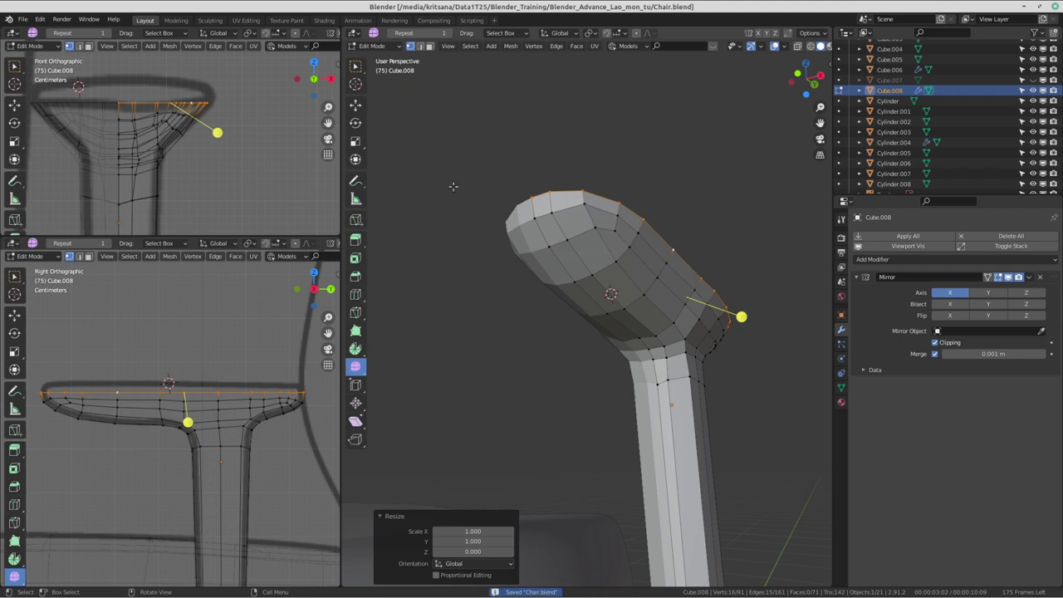
pyautogui.moveTo(340, 184); pyautogui.dragTo(391, 183)
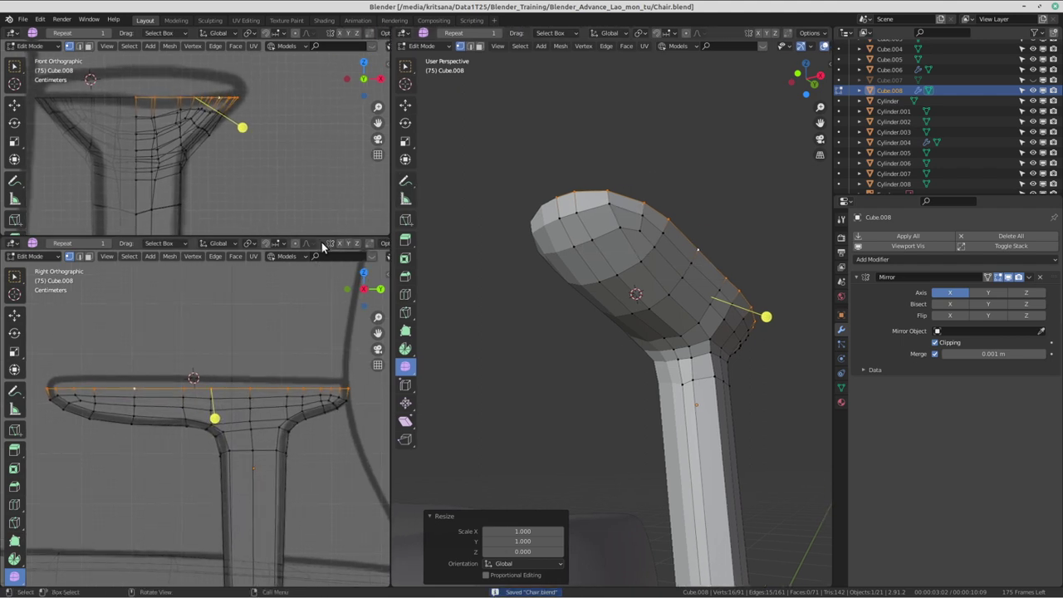
pyautogui.moveTo(324, 240); pyautogui.dragTo(324, 316)
pyautogui.moveTo(581, 249)
pyautogui.mouseDown(button='middle')
pyautogui.moveTo(614, 293)
pyautogui.moveTo(596, 258)
pyautogui.mouseUp(button='middle')
pyautogui.hotkey('ctrl', 's')
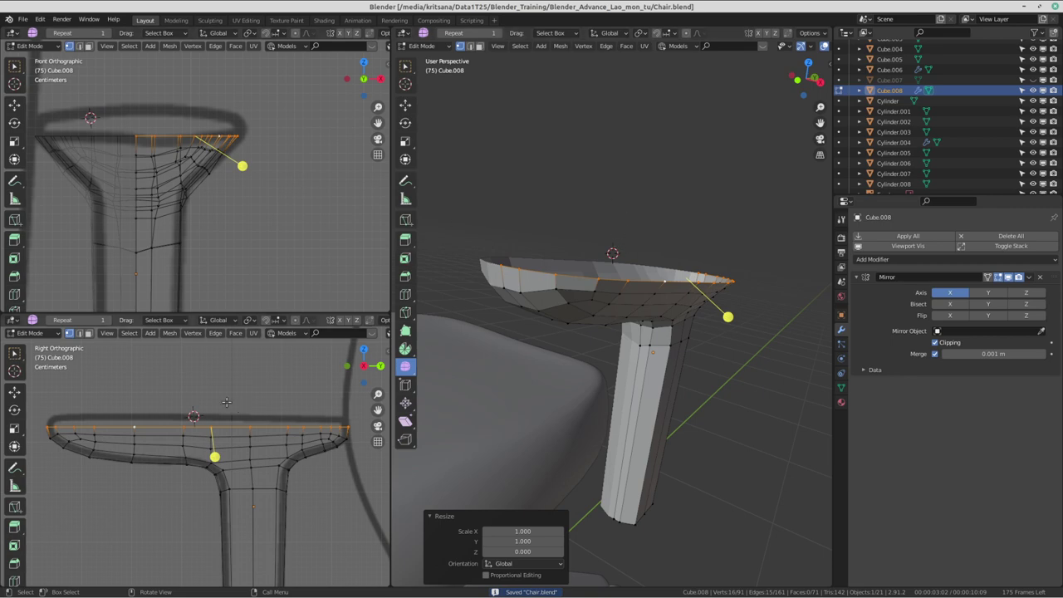
pyautogui.moveTo(544, 394); pyautogui.dragTo(675, 276, button='middle')
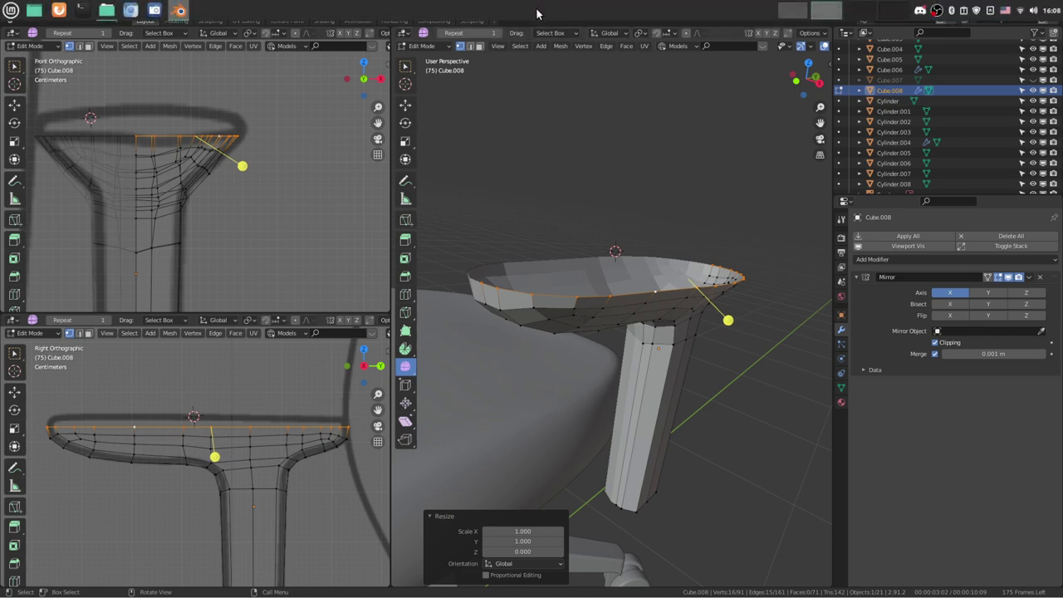
pyautogui.rightClick(916, 14)
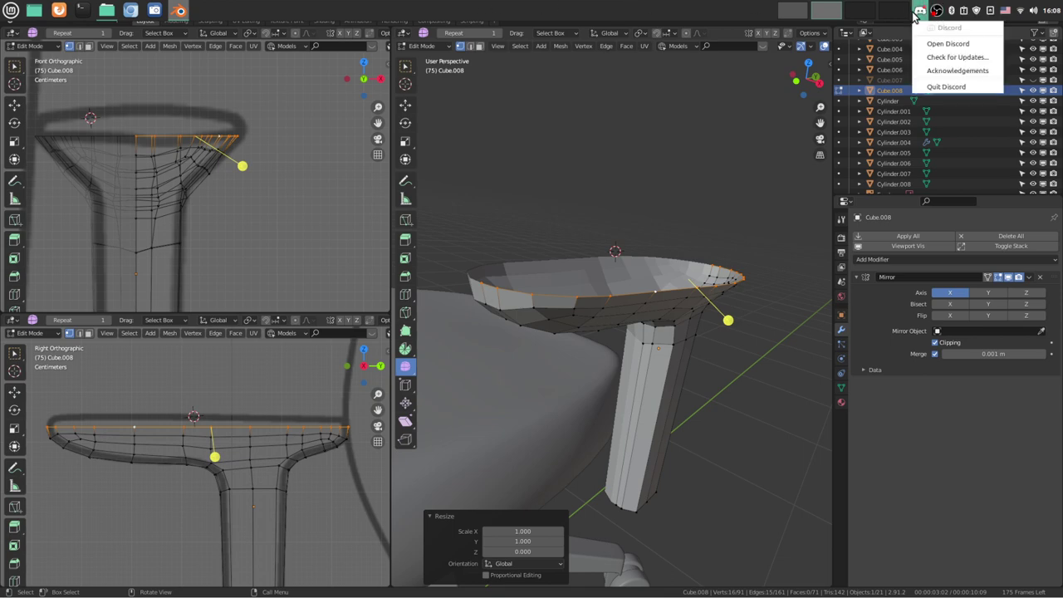
# - In Discord, close the ended stream view, then leave and rejoin the call
pyautogui.click(955, 44)
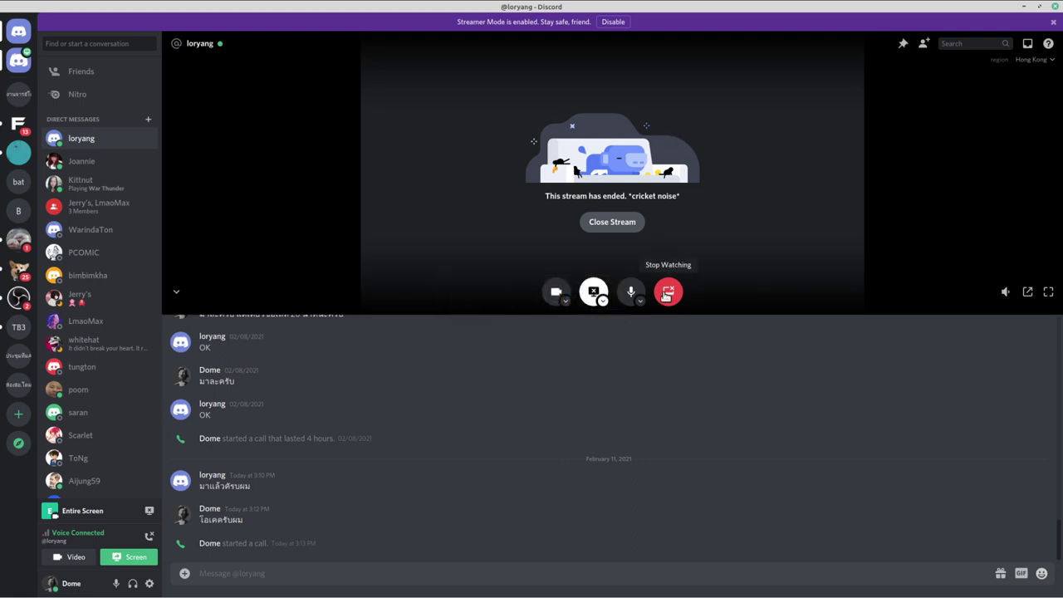
pyautogui.click(664, 303)
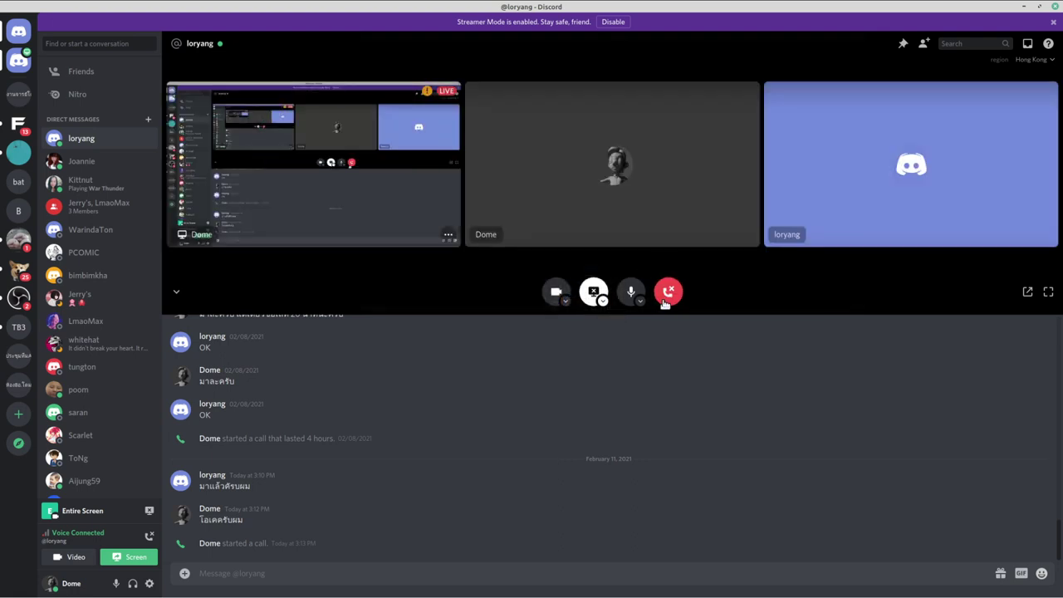
pyautogui.click(669, 296)
pyautogui.click(631, 153)
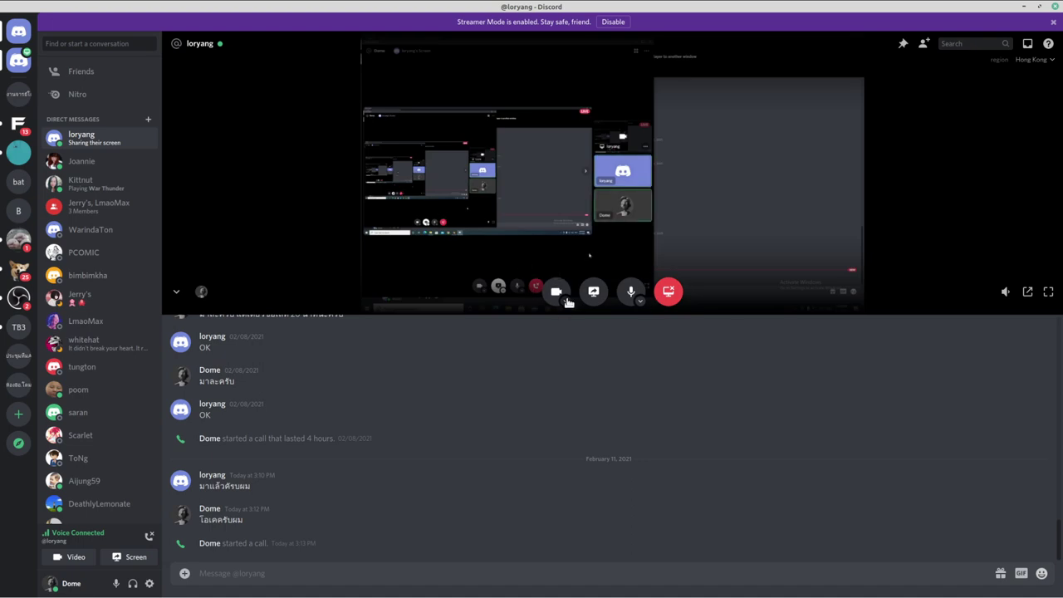
# - Go Live sharing the Entire Screen, then return to Blender
pyautogui.click(593, 292)
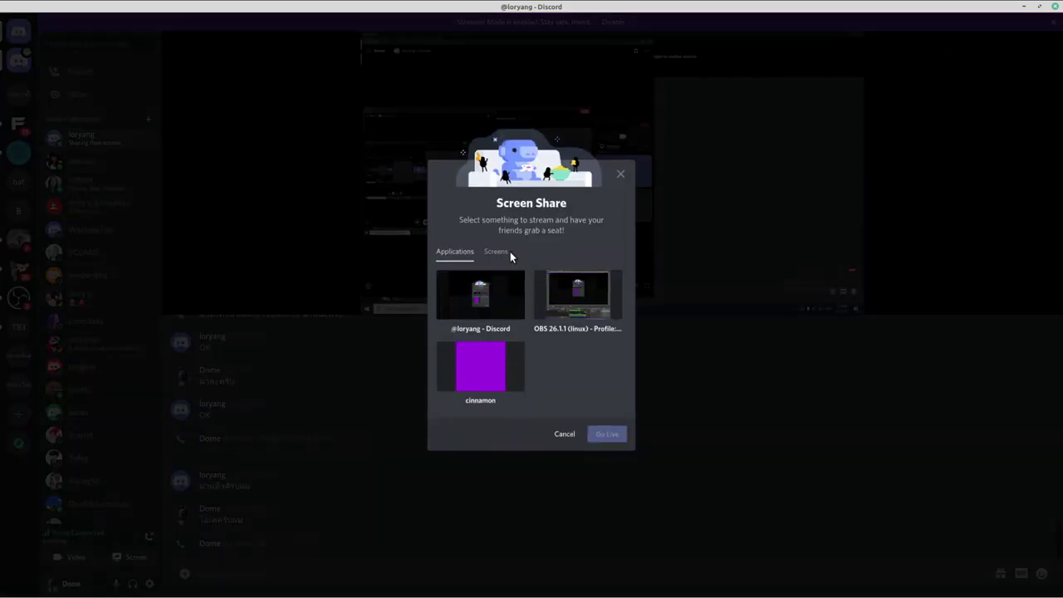
pyautogui.click(510, 252)
pyautogui.click(490, 305)
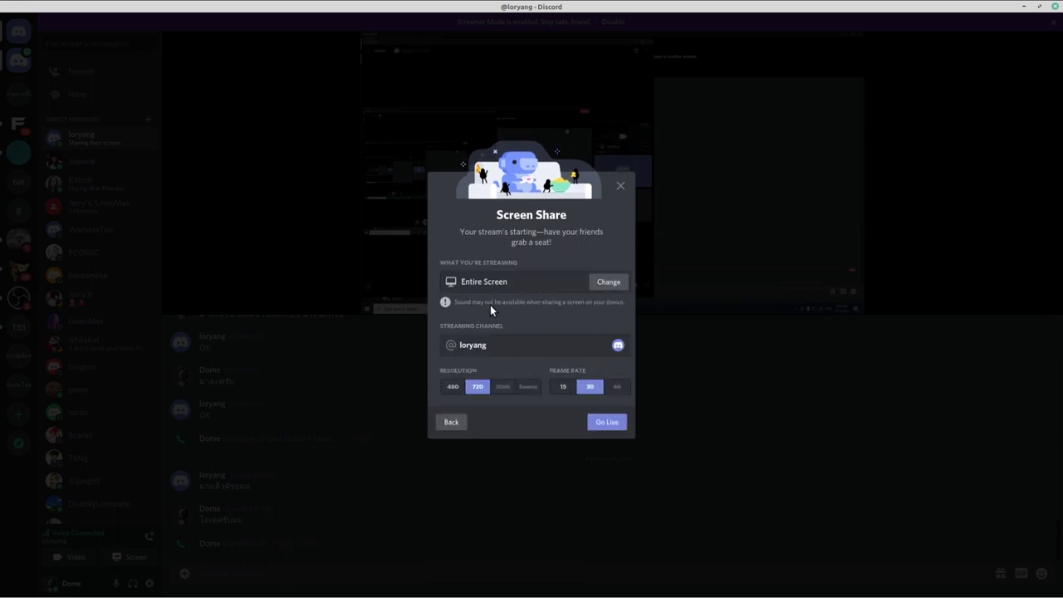
pyautogui.click(604, 422)
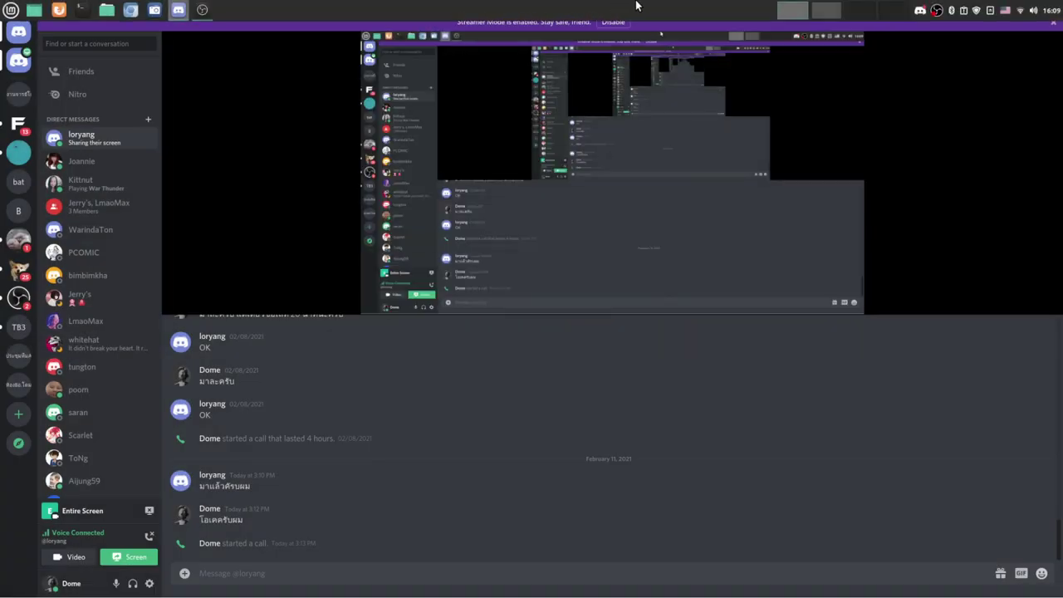
pyautogui.moveTo(612, 174)
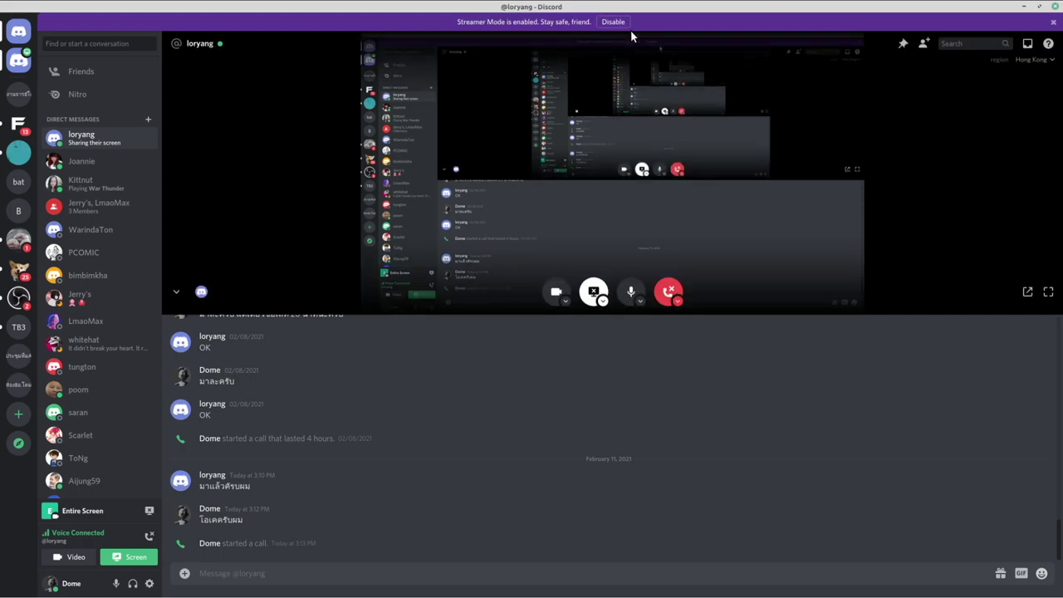
pyautogui.hotkey('ctrl', 'alt', 'Right')
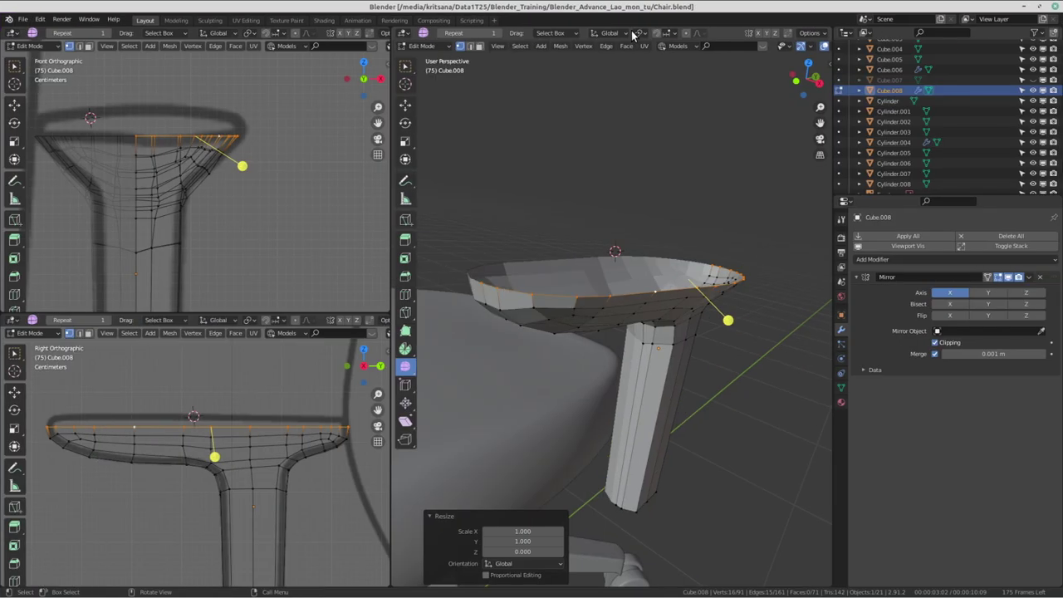
# - Orbit closer to the armrest and save Chair.blend from the save menu
pyautogui.moveTo(628, 215)
pyautogui.mouseDown(button='middle')
pyautogui.moveTo(666, 223)
pyautogui.moveTo(614, 225)
pyautogui.moveTo(627, 204)
pyautogui.moveTo(692, 193)
pyautogui.moveTo(551, 284)
pyautogui.moveTo(551, 302)
pyautogui.moveTo(621, 311)
pyautogui.mouseUp(button='middle')
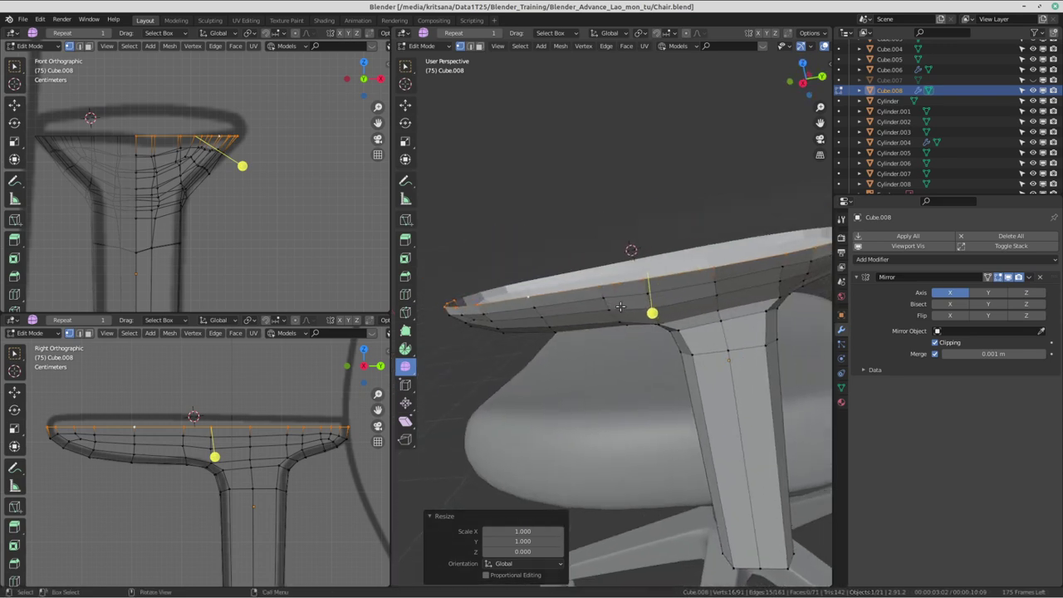
pyautogui.moveTo(394, 285); pyautogui.dragTo(600, 190, button='middle')
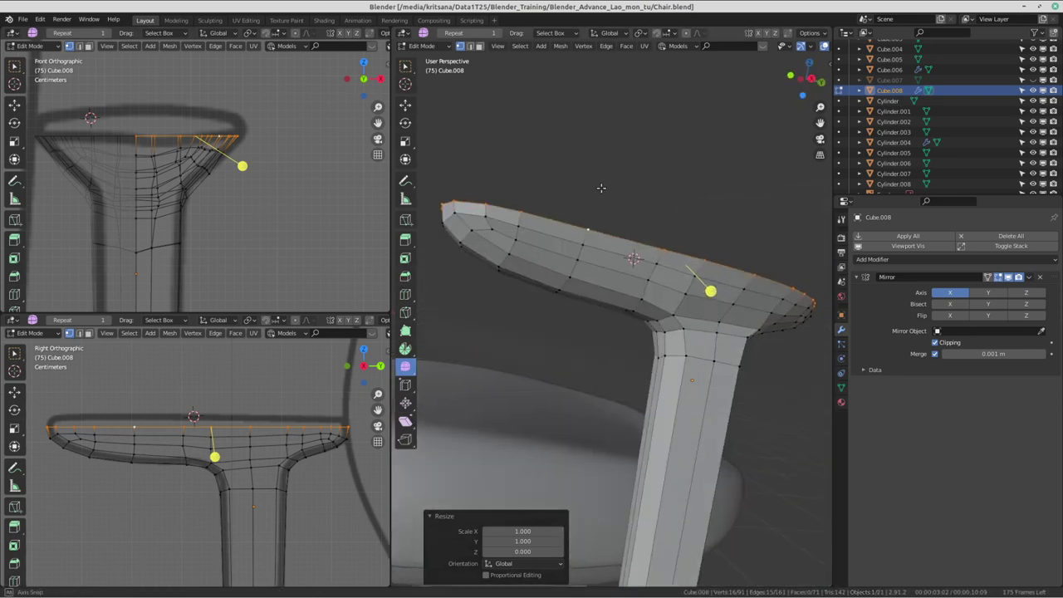
pyautogui.hotkey('ctrl', 's')
pyautogui.click(601, 184)
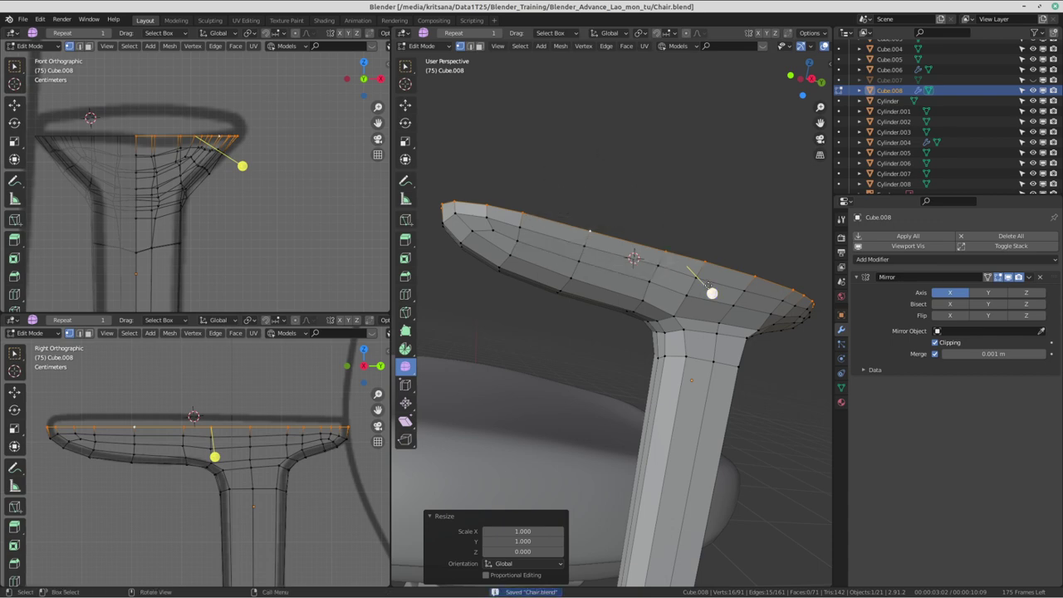
# - Widen the perspective view, then orbit, zoom and frame it on the armrest's top rim edge
pyautogui.moveTo(712, 294)
pyautogui.mouseDown(button='middle')
pyautogui.moveTo(636, 308)
pyautogui.moveTo(540, 227)
pyautogui.moveTo(373, 208)
pyautogui.mouseUp(button='middle')
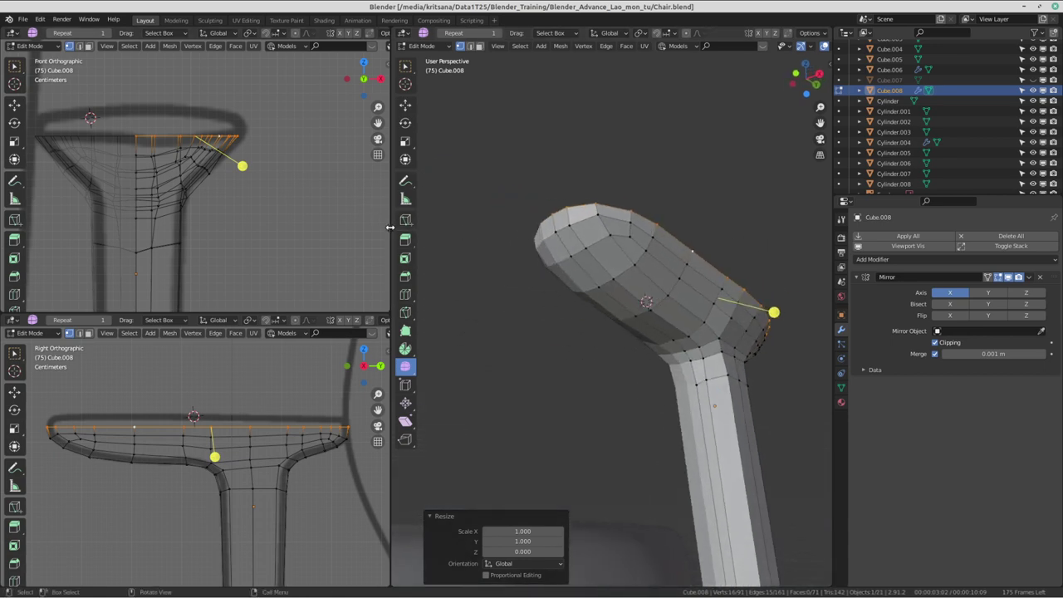
pyautogui.moveTo(389, 226); pyautogui.dragTo(366, 227)
pyautogui.moveTo(565, 250); pyautogui.dragTo(689, 303, button='middle')
pyautogui.scroll(2, 270, 149)
pyautogui.scroll(2, 270, 149)
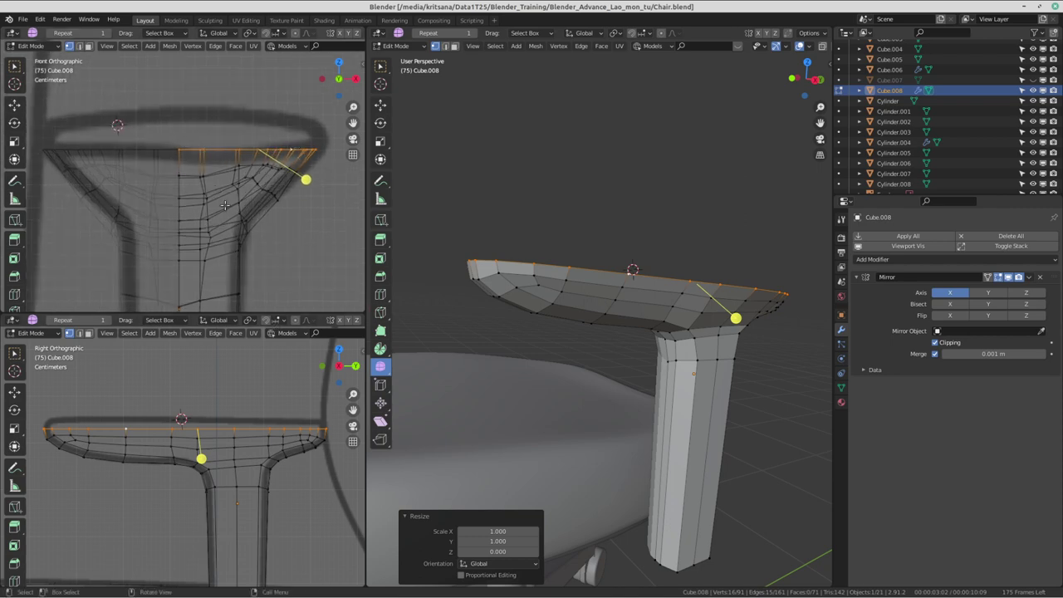
pyautogui.moveTo(582, 349); pyautogui.dragTo(657, 386, button='middle')
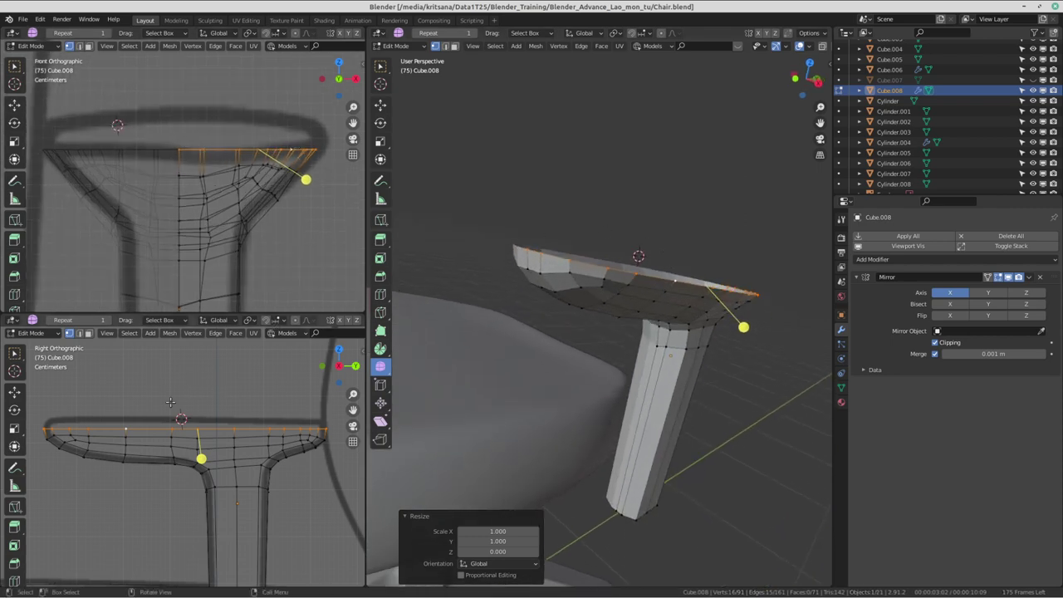
pyautogui.scroll(-2, 525, 274)
pyautogui.scroll(-3, 525, 273)
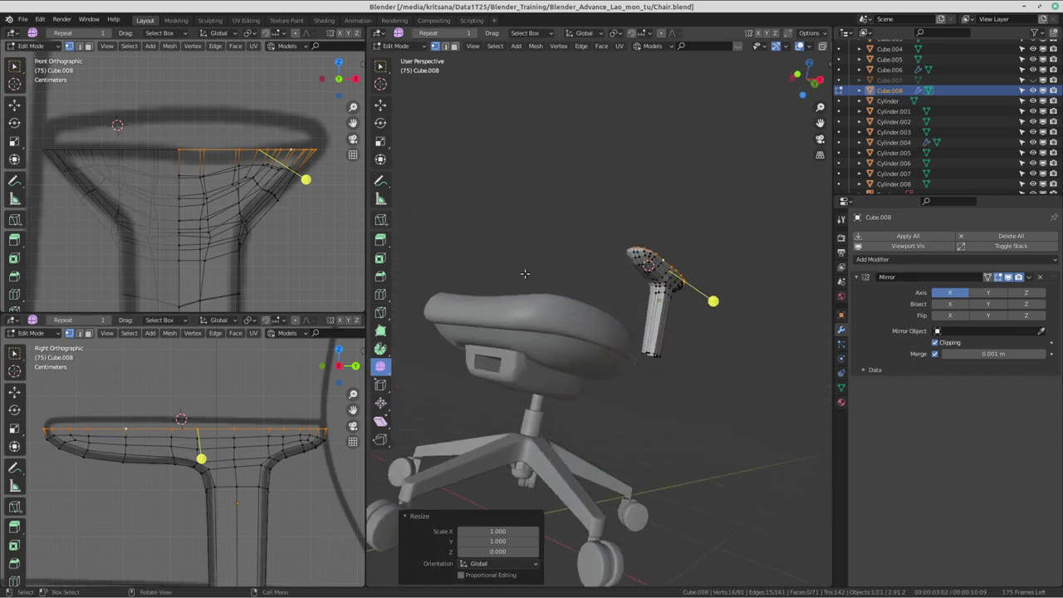
pyautogui.press('KP_Decimal')
pyautogui.moveTo(633, 289); pyautogui.dragTo(663, 317, button='middle')
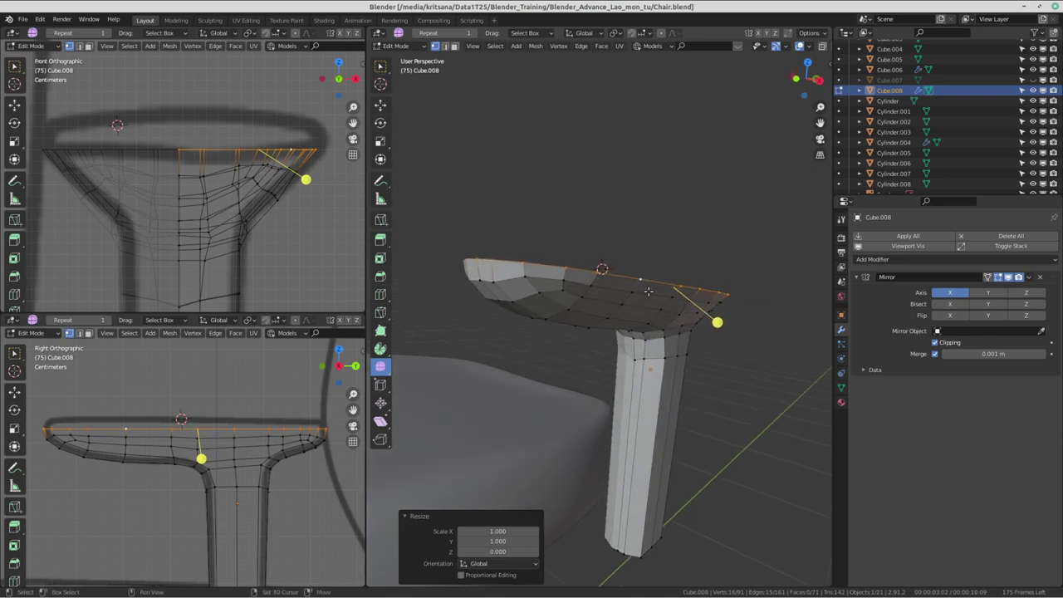
# - Duplicate the top rim edge loop in place and separate the copy into object Cube.009
pyautogui.press('g')
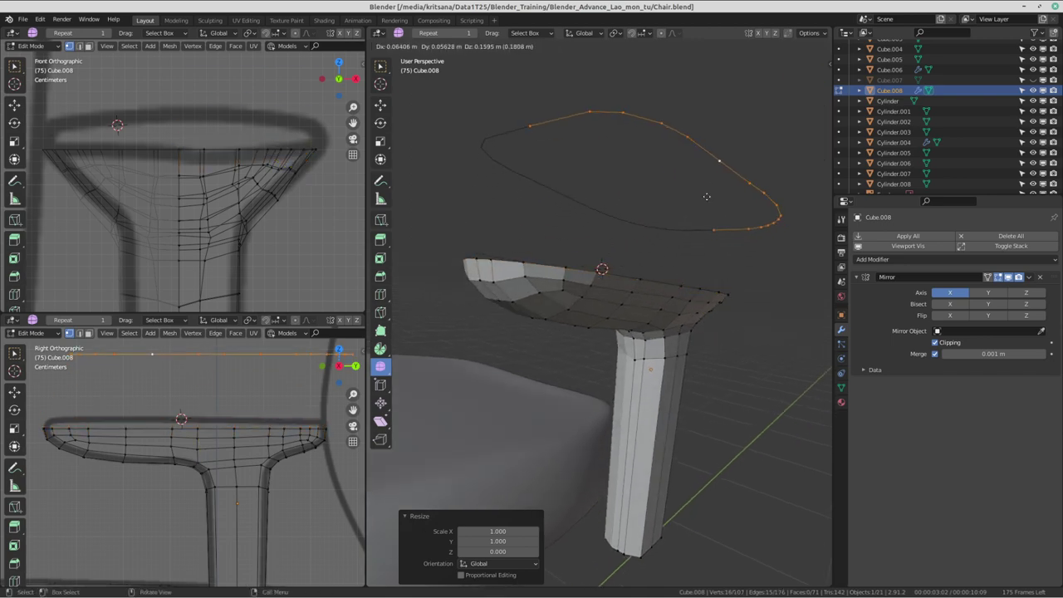
pyautogui.press('Escape')
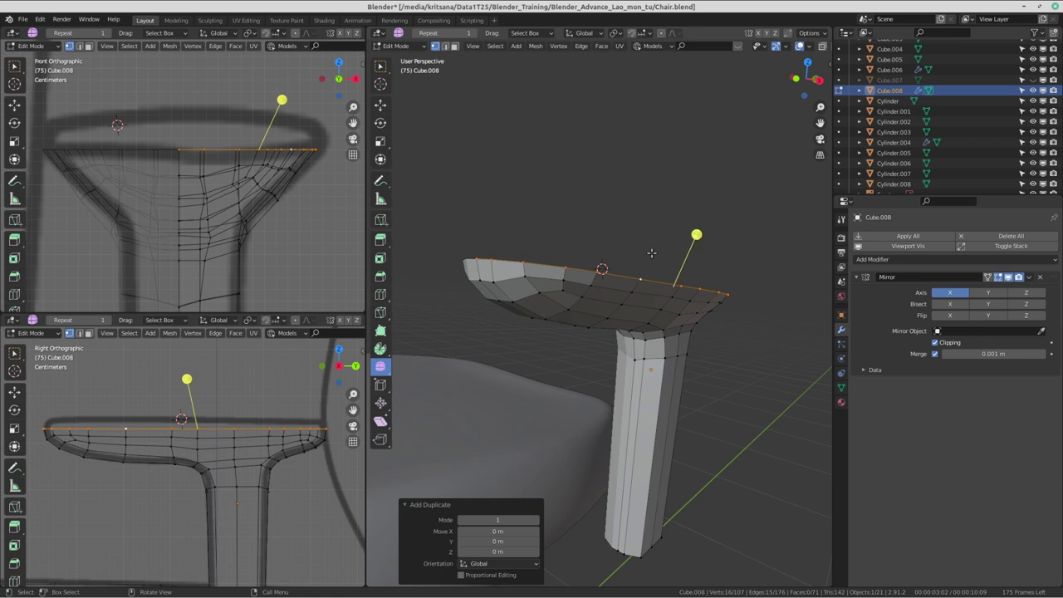
pyautogui.press('p')
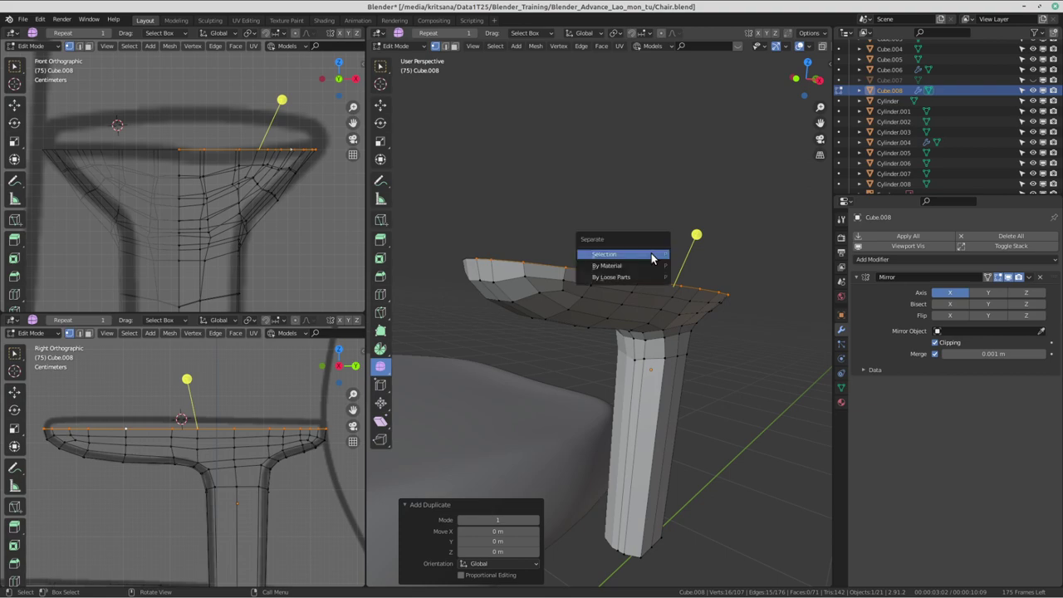
pyautogui.click(651, 253)
pyautogui.moveTo(648, 305); pyautogui.dragTo(656, 297, button='middle')
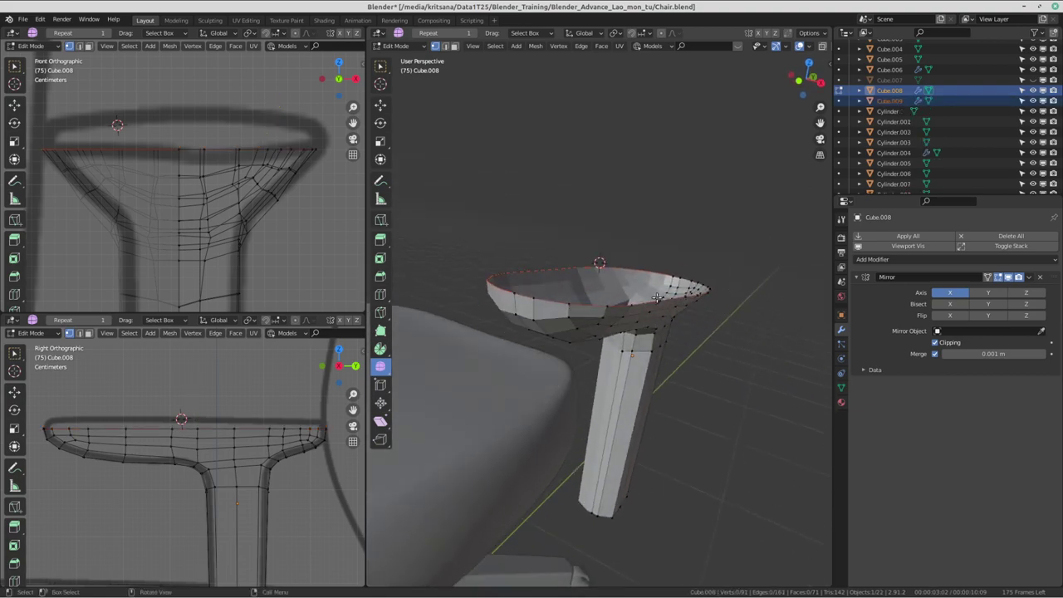
pyautogui.hotkey('ctrl', 'alt', 'Left')
pyautogui.hotkey('ctrl', 'alt', 'Left')
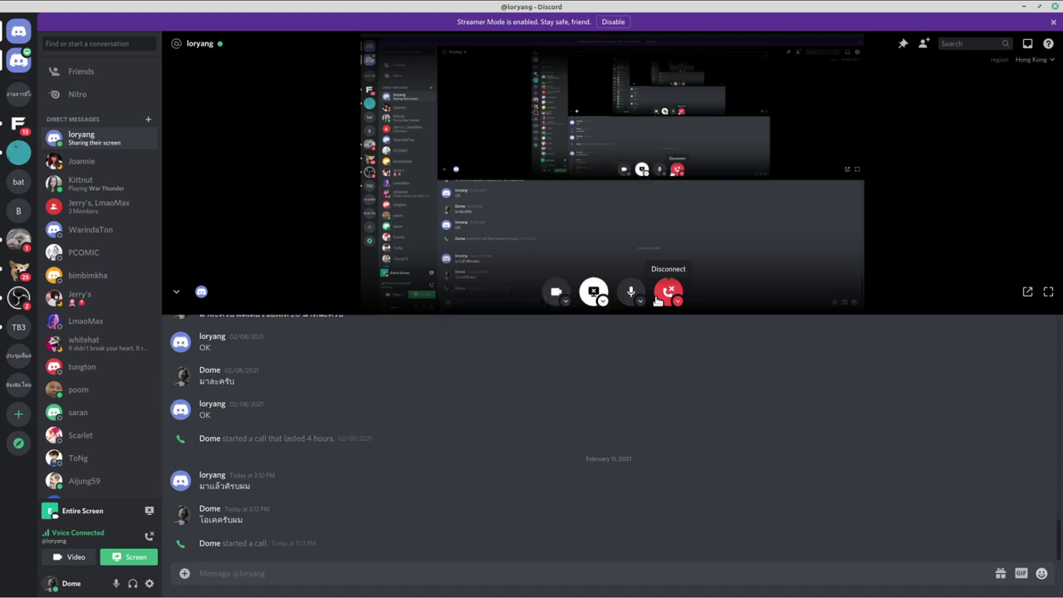
# - Show the call as tiles, focus the participant's shared-screen stream large, then return to Blender
pyautogui.click(629, 204)
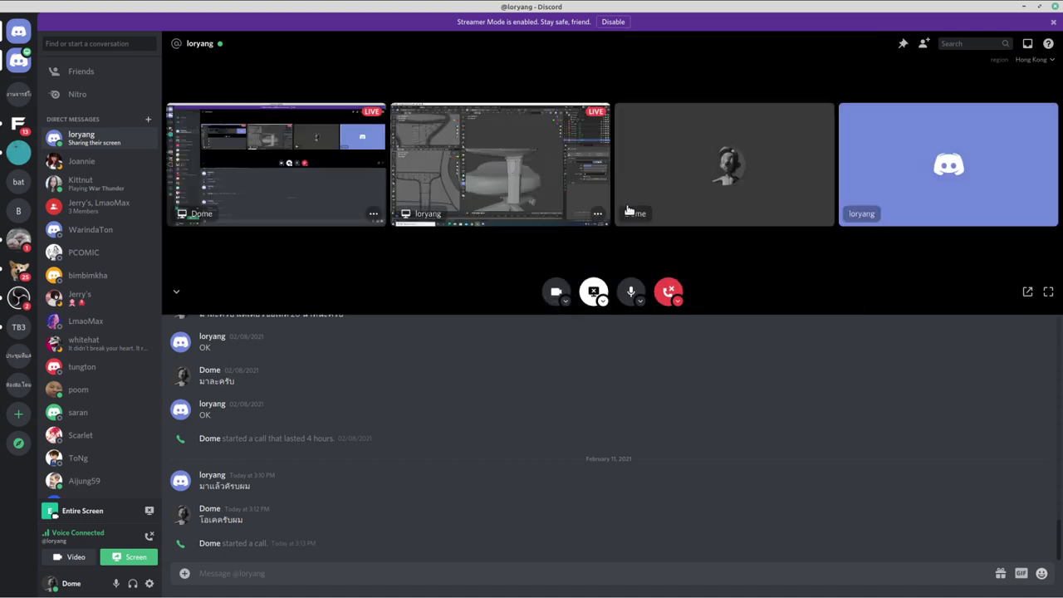
pyautogui.click(521, 184)
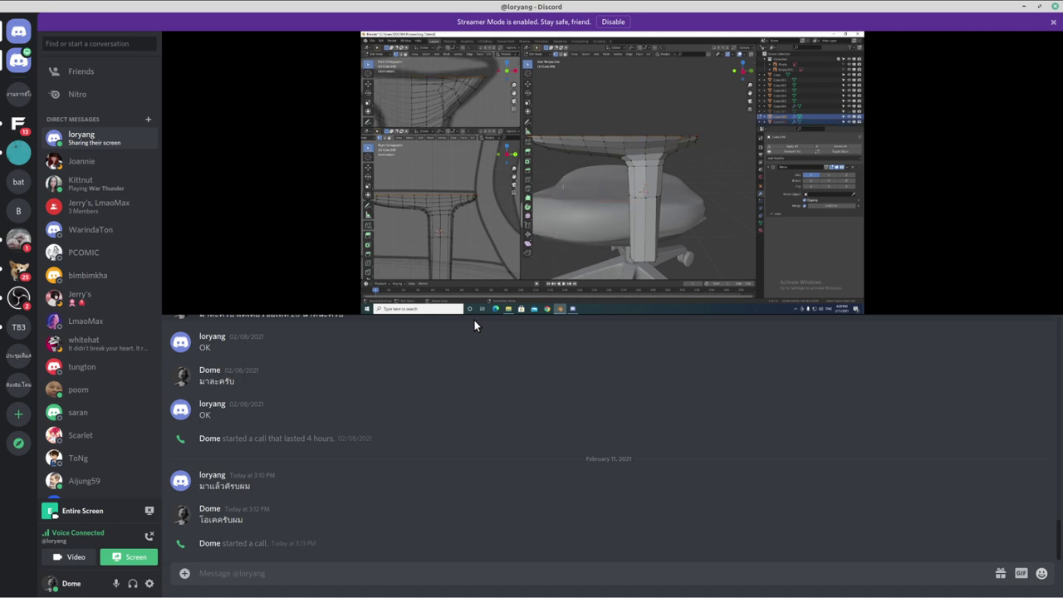
pyautogui.hotkey('ctrl', 'alt', 'Right')
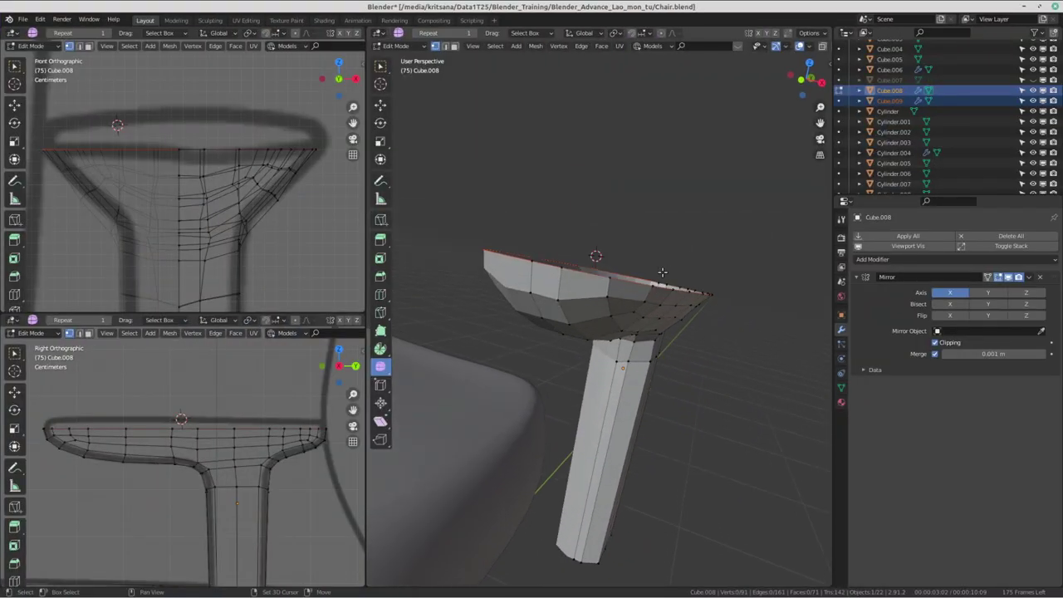
# - Switch to Object Mode and select the separated rim object Cube.009
pyautogui.moveTo(662, 273)
pyautogui.mouseDown(button='middle')
pyautogui.moveTo(651, 287)
pyautogui.moveTo(659, 280)
pyautogui.mouseUp(button='middle')
pyautogui.hotkey('ctrl', 'Tab')
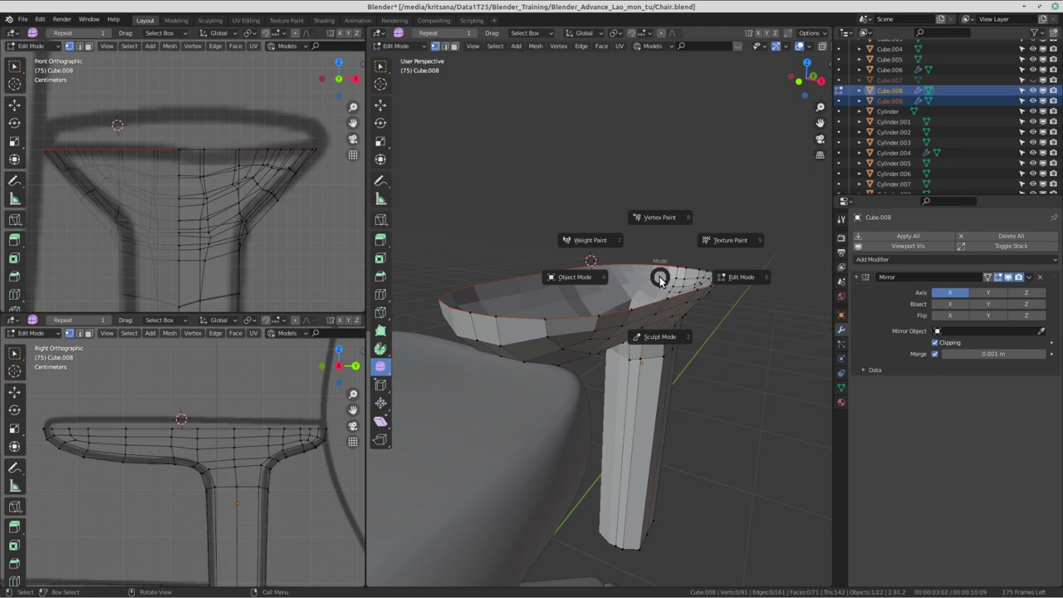
pyautogui.click(579, 278)
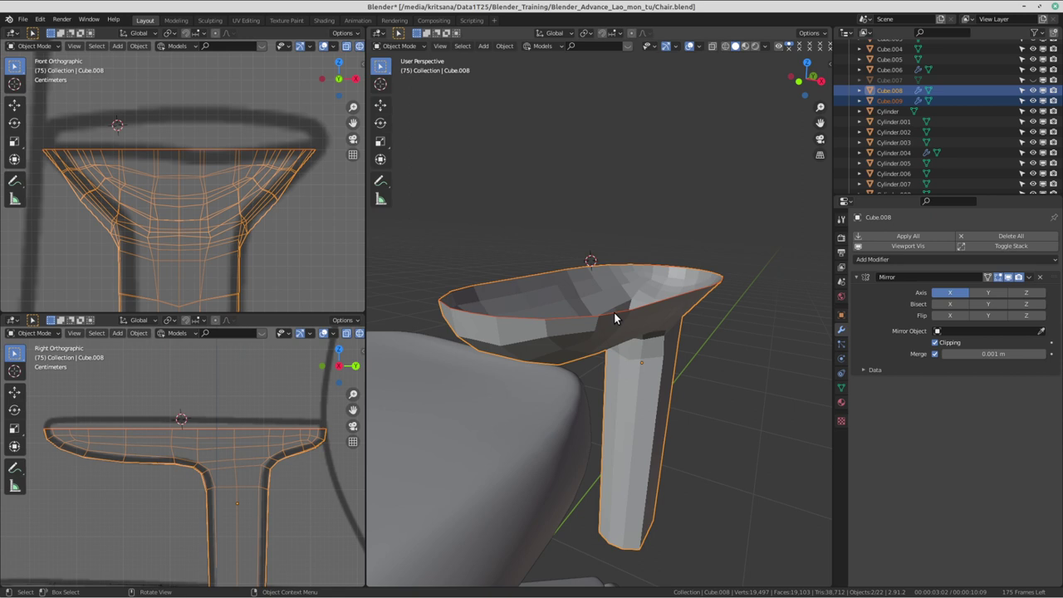
pyautogui.click(615, 317)
pyautogui.moveTo(591, 332)
pyautogui.mouseDown(button='middle')
pyautogui.moveTo(636, 308)
pyautogui.moveTo(573, 274)
pyautogui.mouseUp(button='middle')
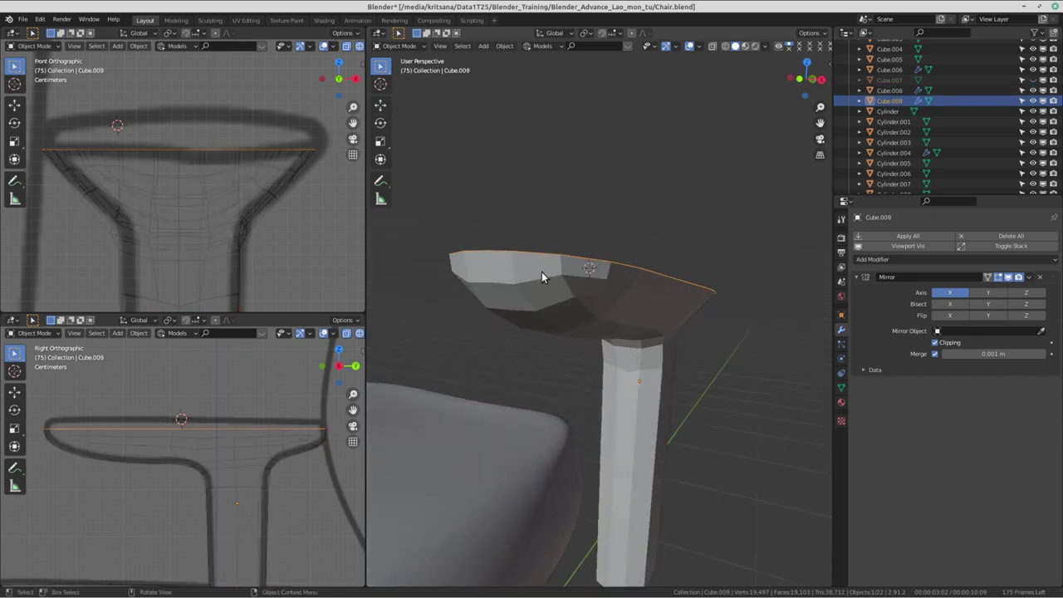
pyautogui.hotkey('ctrl', 'alt', 'Right')
pyautogui.hotkey('ctrl', 'alt', 'Left')
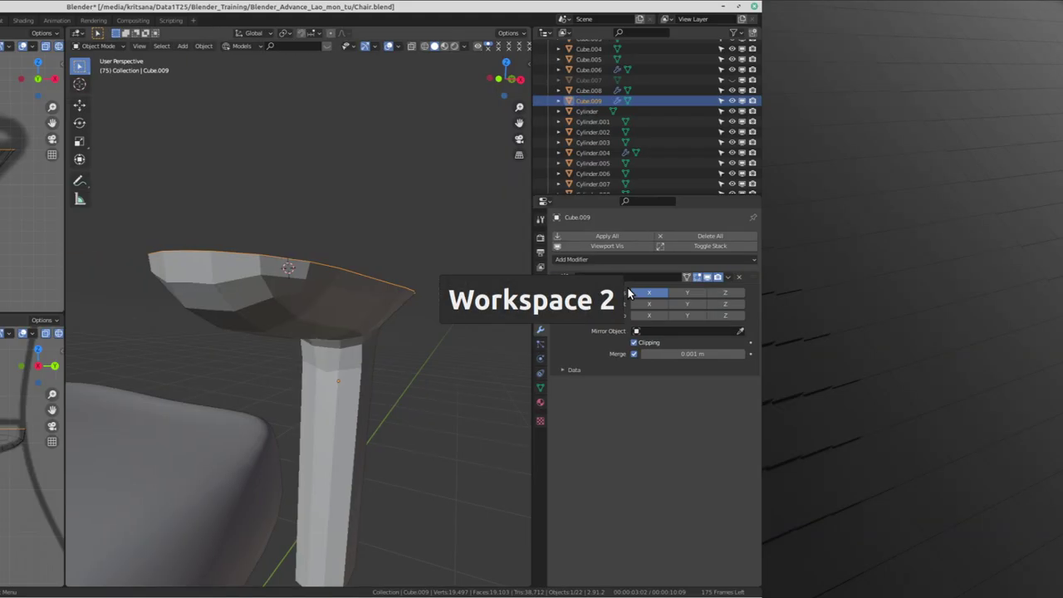
pyautogui.hotkey('ctrl', 'alt', 'Left')
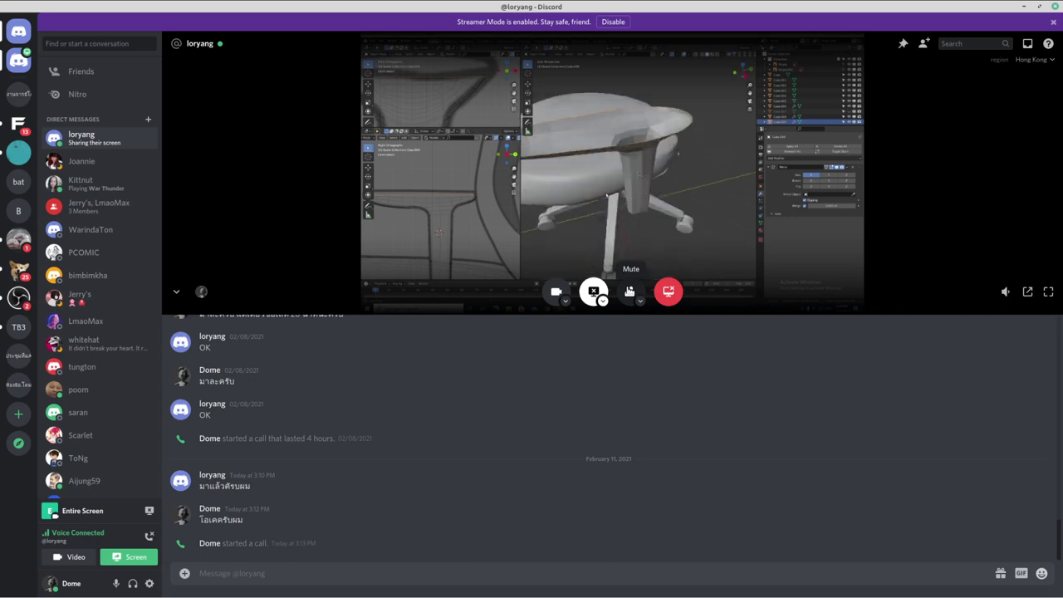
pyautogui.hotkey('ctrl', 'alt', 'Right')
pyautogui.moveTo(699, 290); pyautogui.dragTo(653, 264, button='middle')
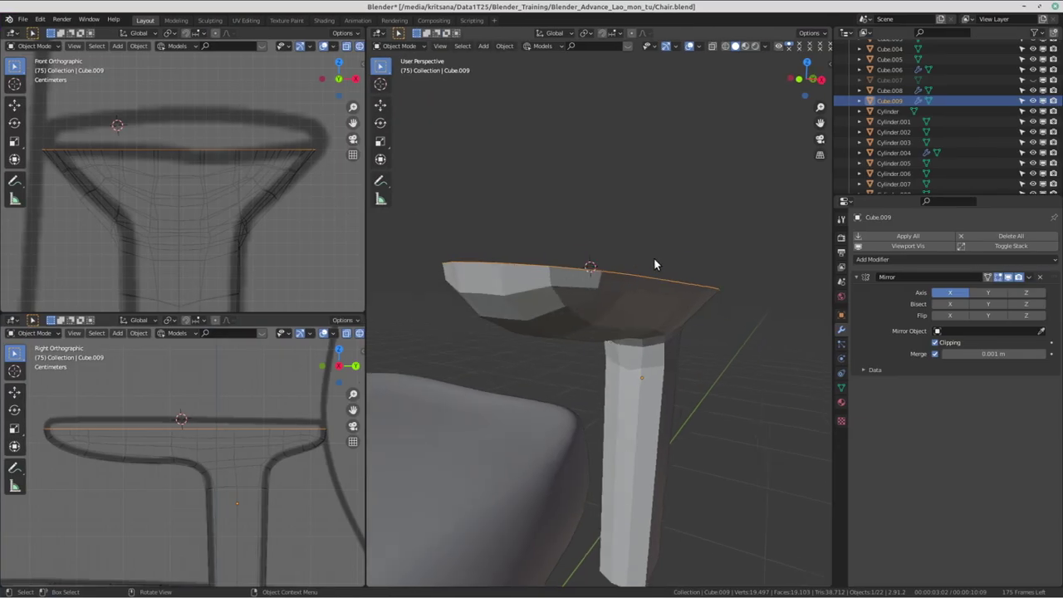
pyautogui.hotkey('ctrl', 'Tab')
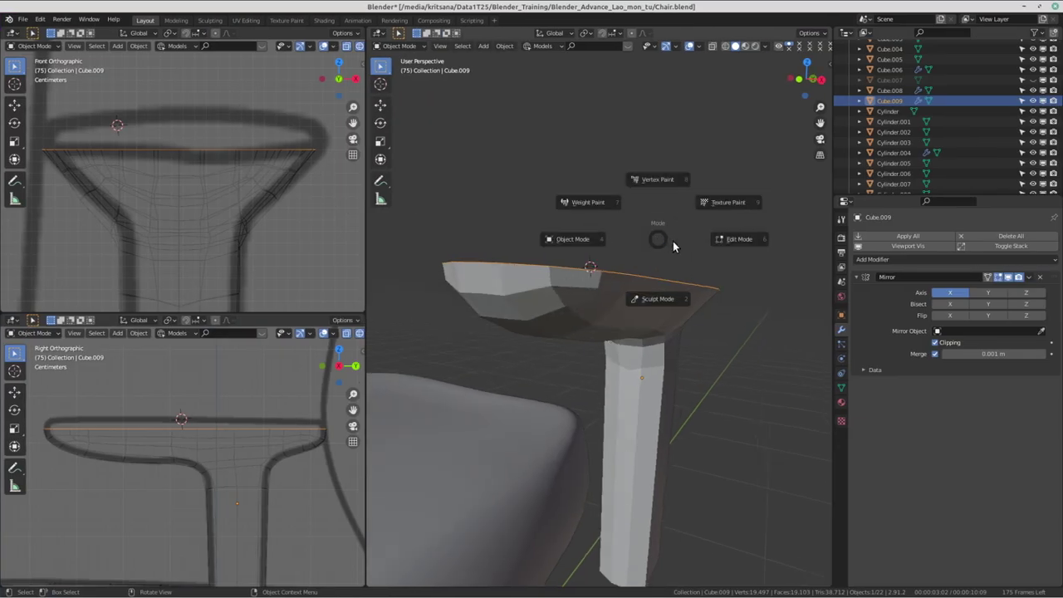
# - Enter Edit Mode on Cube.009, select its rim edge loop, and enlarge the side view around it
pyautogui.click(741, 239)
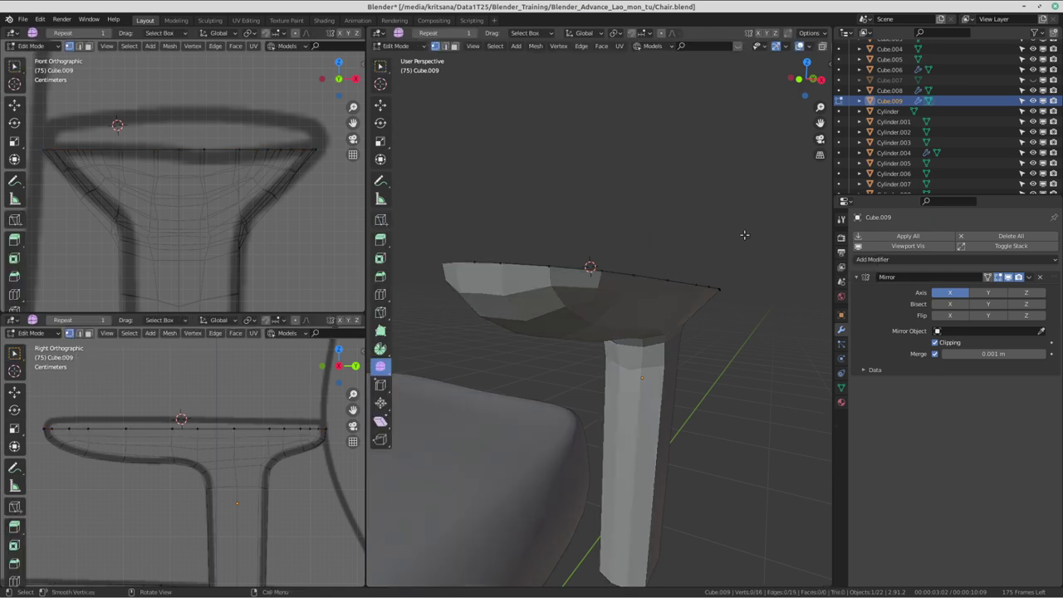
pyautogui.moveTo(745, 235)
pyautogui.mouseDown(button='middle')
pyautogui.moveTo(606, 258)
pyautogui.moveTo(665, 301)
pyautogui.moveTo(665, 440)
pyautogui.mouseUp(button='middle')
pyautogui.keyDown('alt'); pyautogui.click(664, 301); pyautogui.keyUp('alt')
pyautogui.keyDown('shift'); pyautogui.moveTo(166, 438); pyautogui.dragTo(215, 431, button='middle'); pyautogui.keyUp('shift')
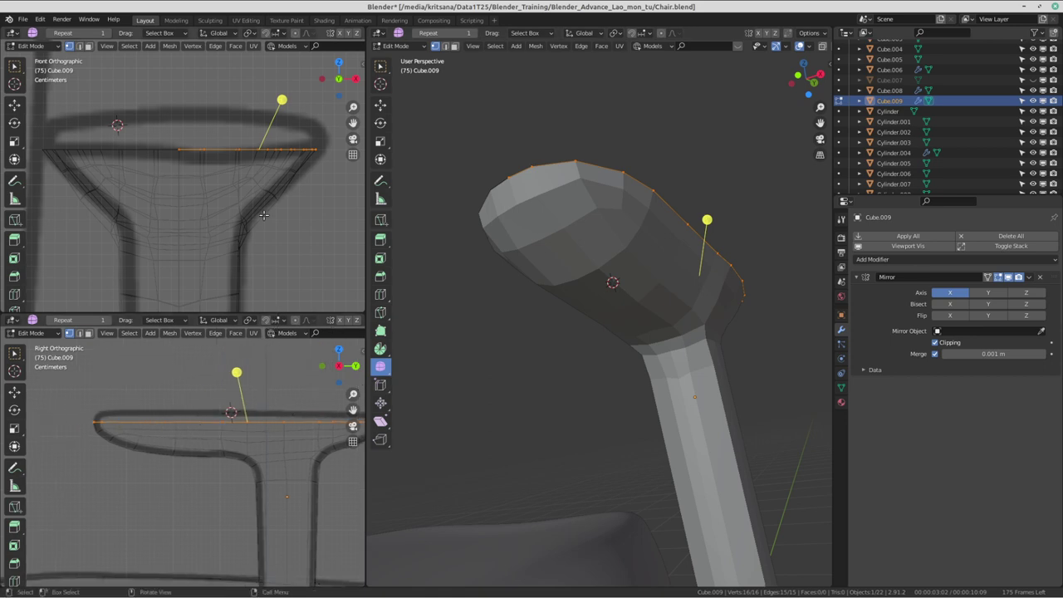
pyautogui.moveTo(291, 314); pyautogui.dragTo(280, 231)
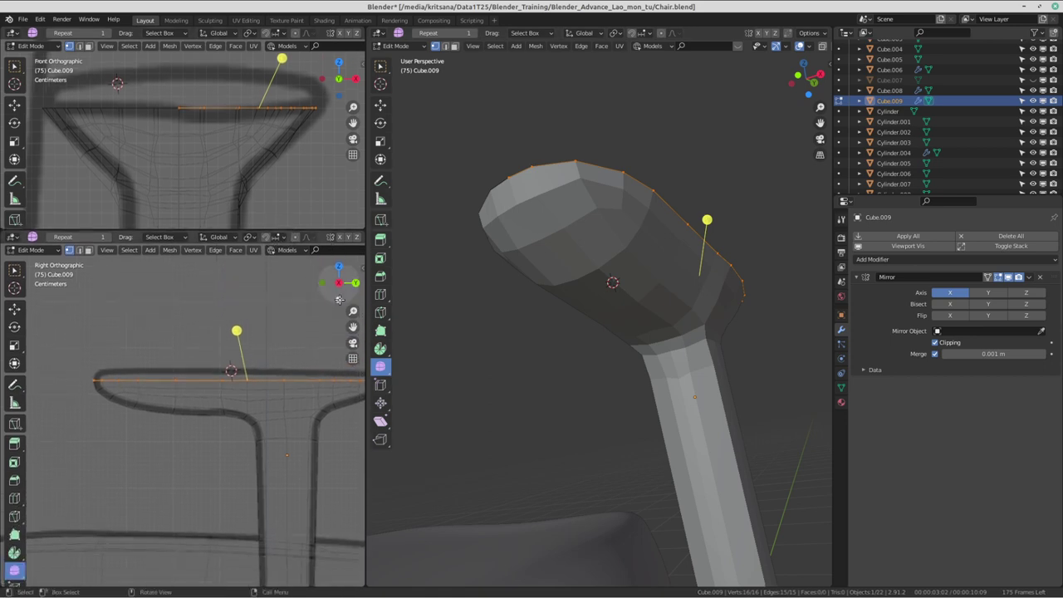
pyautogui.moveTo(371, 309); pyautogui.dragTo(421, 310)
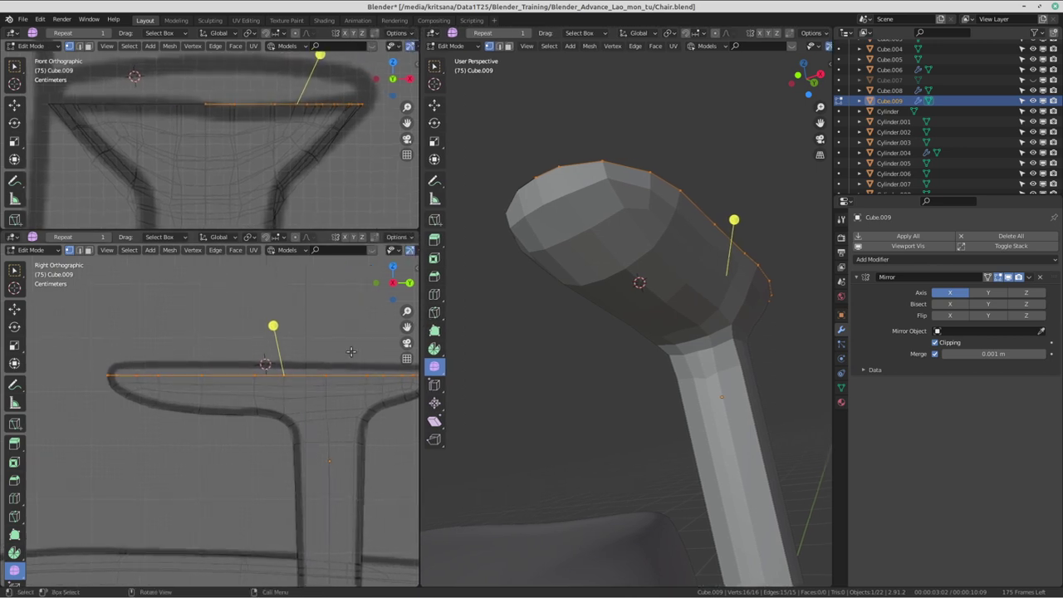
pyautogui.scroll(3, 191, 338)
pyautogui.scroll(3, 191, 338)
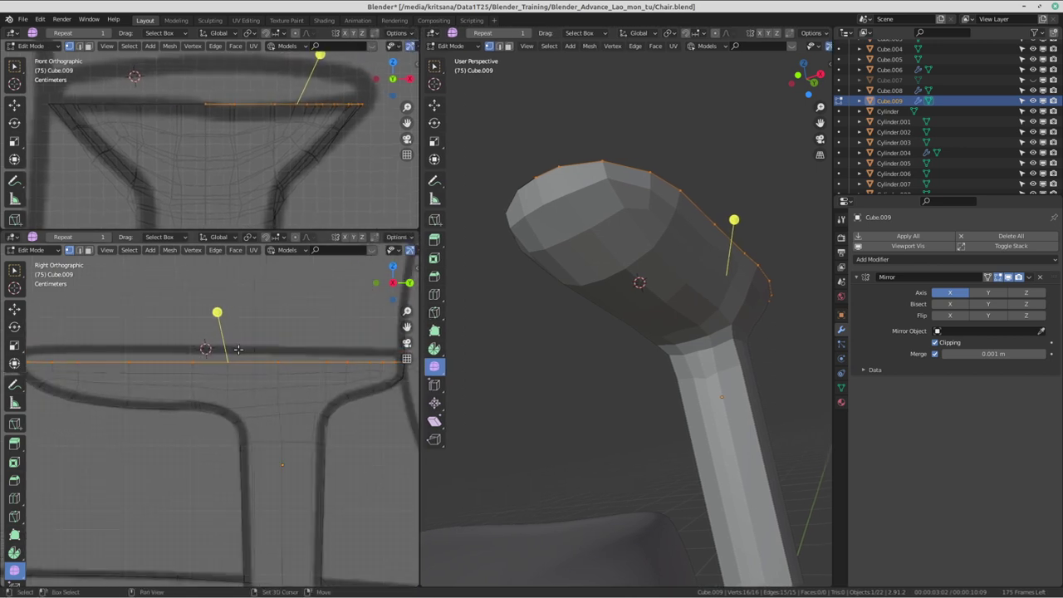
pyautogui.scroll(-3, 191, 338)
pyautogui.keyDown('shift'); pyautogui.moveTo(249, 385); pyautogui.dragTo(249, 439, button='middle'); pyautogui.keyUp('shift')
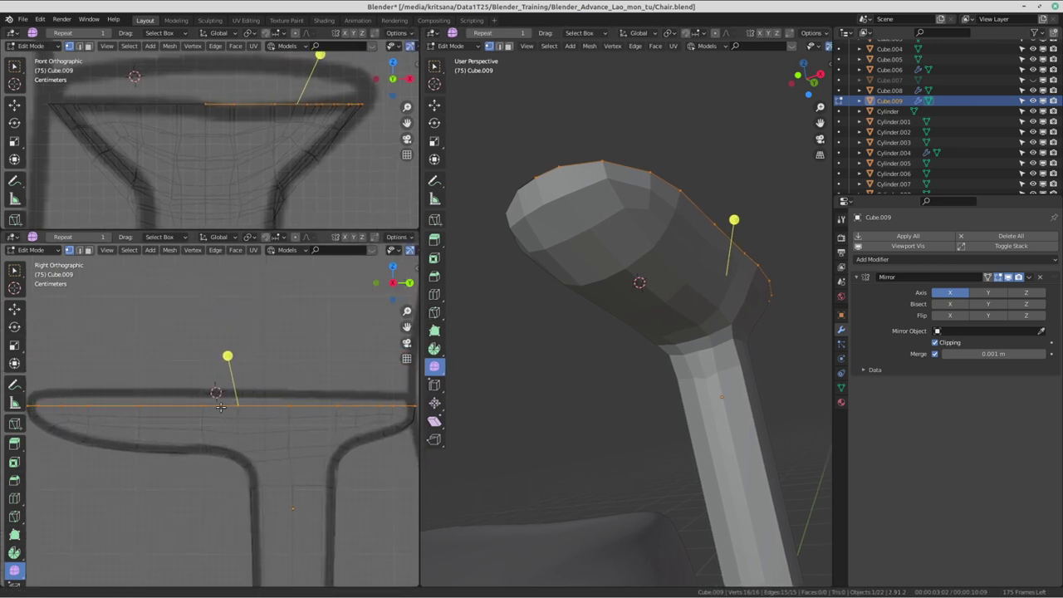
pyautogui.scroll(-1, 235, 391)
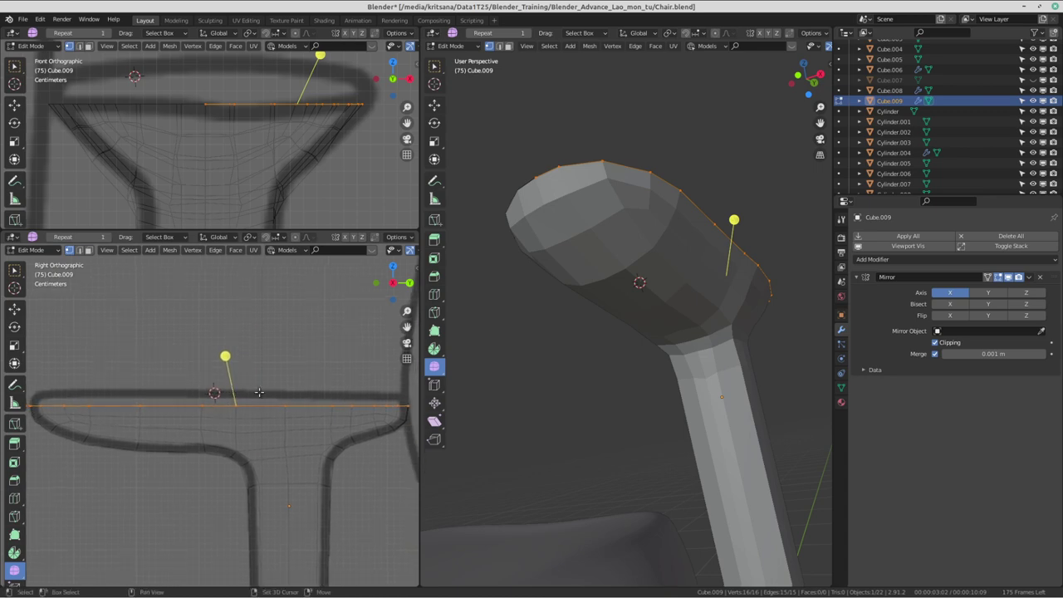
pyautogui.keyDown('shift'); pyautogui.scroll(-1, 277, 375); pyautogui.keyUp('shift')
# - Raise the rim loop along Z into a thin raised border about 0.0075 m high
pyautogui.press('g')
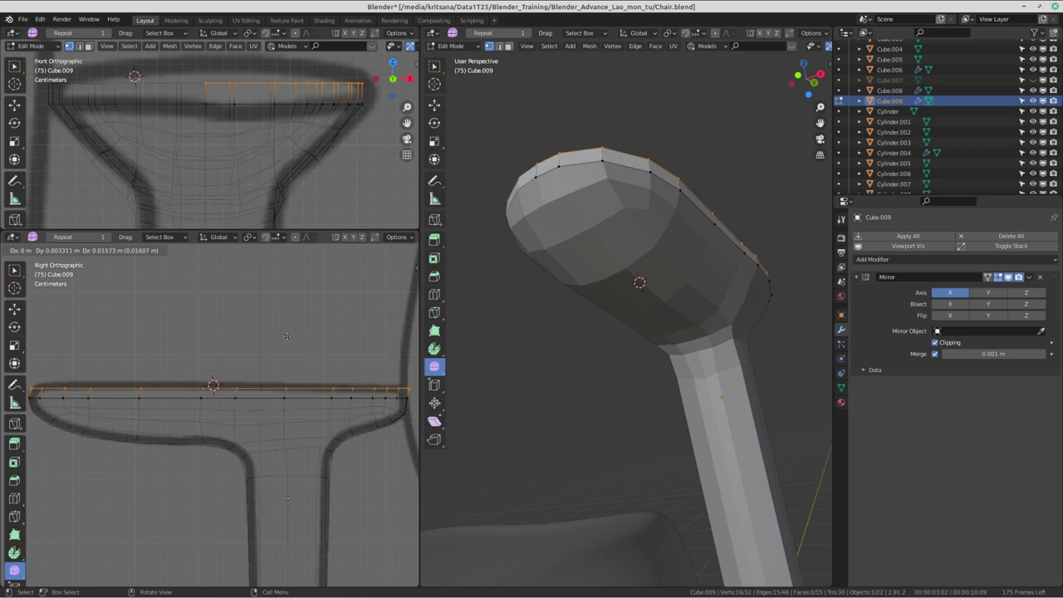
pyautogui.press('z')
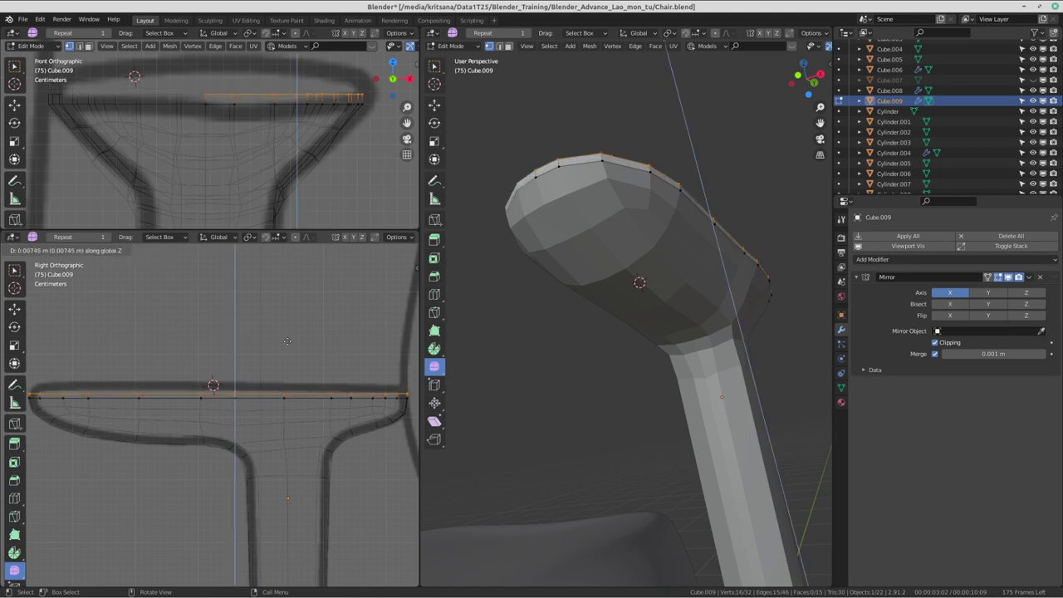
pyautogui.click(290, 341)
pyautogui.keyDown('shift'); pyautogui.moveTo(290, 341); pyautogui.dragTo(316, 347, button='middle'); pyautogui.keyUp('shift')
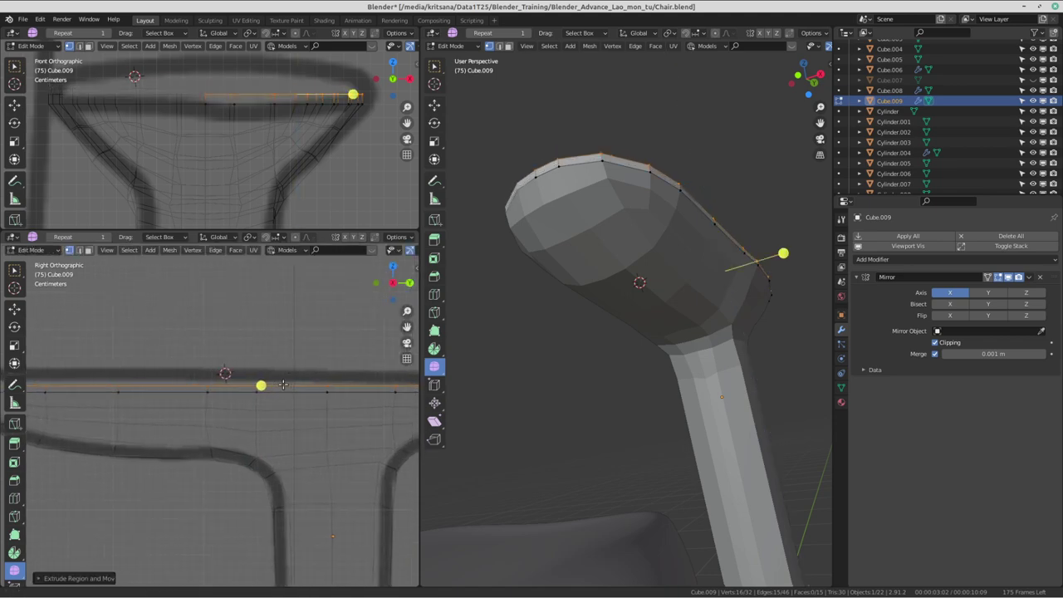
pyautogui.moveTo(706, 260)
pyautogui.mouseDown(button='middle')
pyautogui.moveTo(663, 342)
pyautogui.moveTo(664, 375)
pyautogui.mouseUp(button='middle')
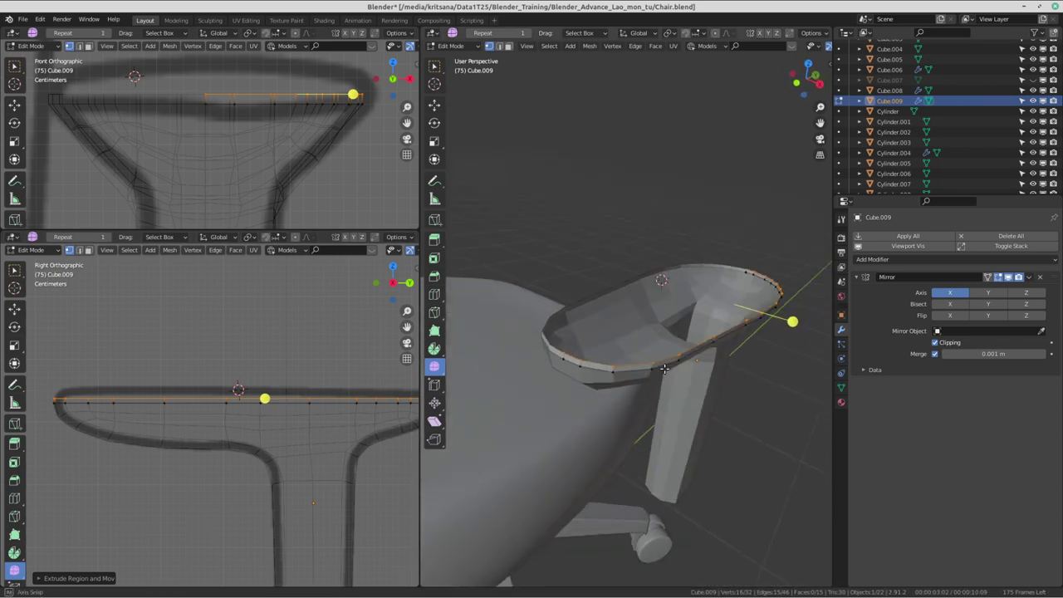
pyautogui.hotkey('ctrl', 'alt', 'Right')
pyautogui.hotkey('ctrl', 'alt', 'Left')
pyautogui.hotkey('ctrl', 'alt', 'Left')
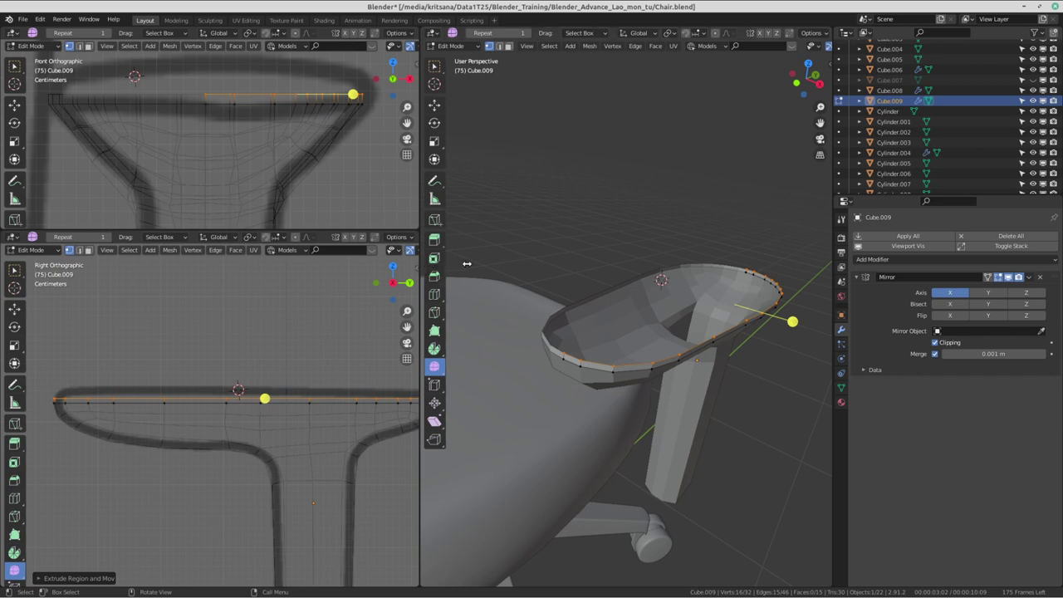
# - Resize the viewport panels and orbit to look down on the armrest pad
pyautogui.moveTo(422, 263); pyautogui.dragTo(495, 263)
pyautogui.scroll(-4, 338, 355)
pyautogui.scroll(1, 338, 354)
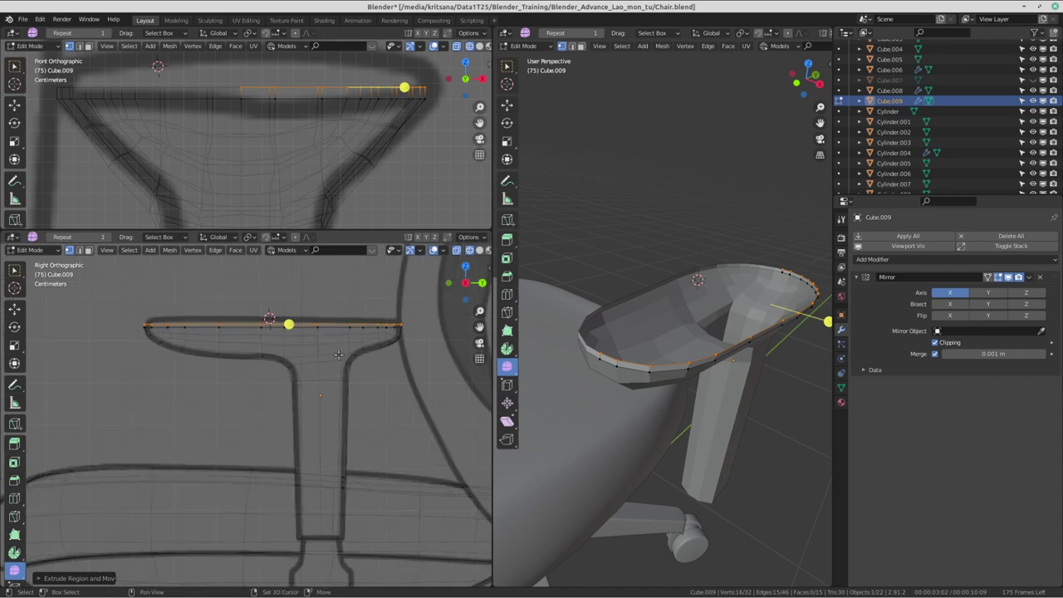
pyautogui.scroll(3, 338, 355)
pyautogui.moveTo(615, 315); pyautogui.dragTo(634, 292, button='middle')
pyautogui.scroll(3, 633, 291)
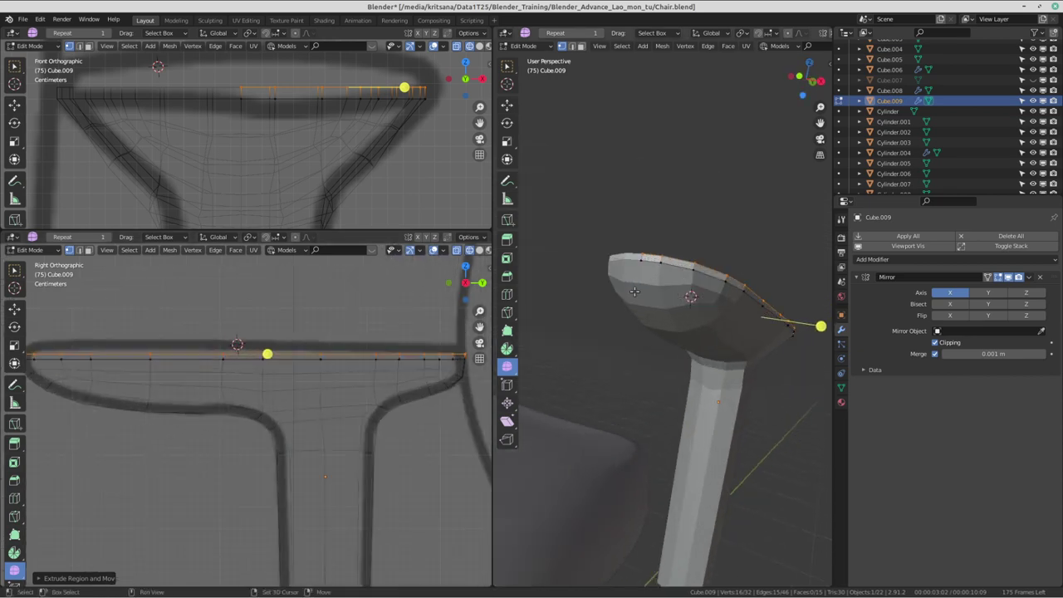
pyautogui.keyDown('shift'); pyautogui.moveTo(324, 340); pyautogui.dragTo(366, 344, button='middle'); pyautogui.keyUp('shift')
pyautogui.moveTo(681, 311)
pyautogui.mouseDown(button='middle')
pyautogui.moveTo(724, 330)
pyautogui.moveTo(581, 299)
pyautogui.mouseUp(button='middle')
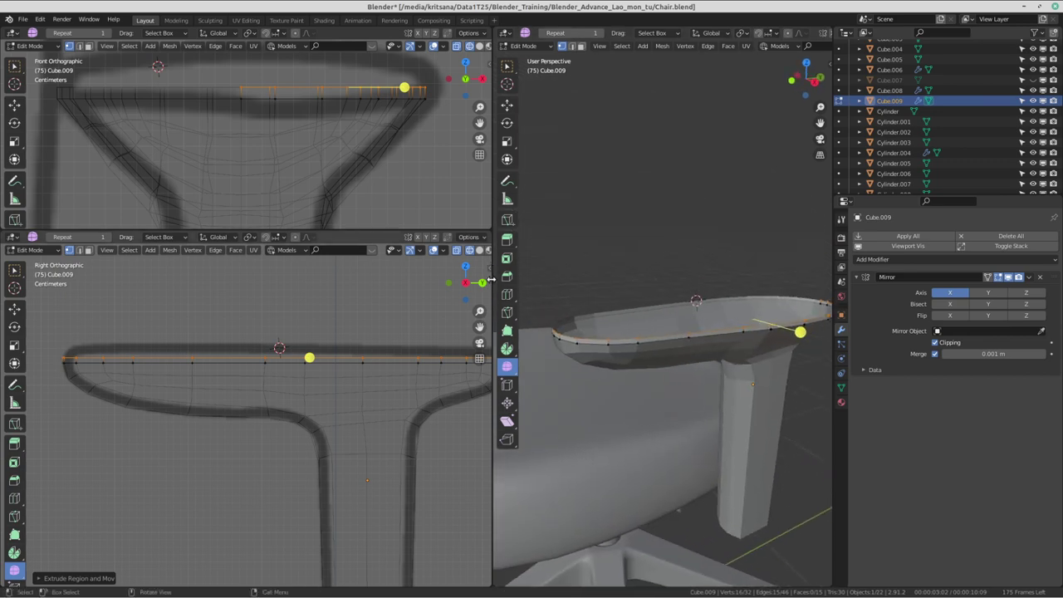
pyautogui.moveTo(491, 279); pyautogui.dragTo(428, 280)
pyautogui.moveTo(531, 316); pyautogui.dragTo(656, 351, button='middle')
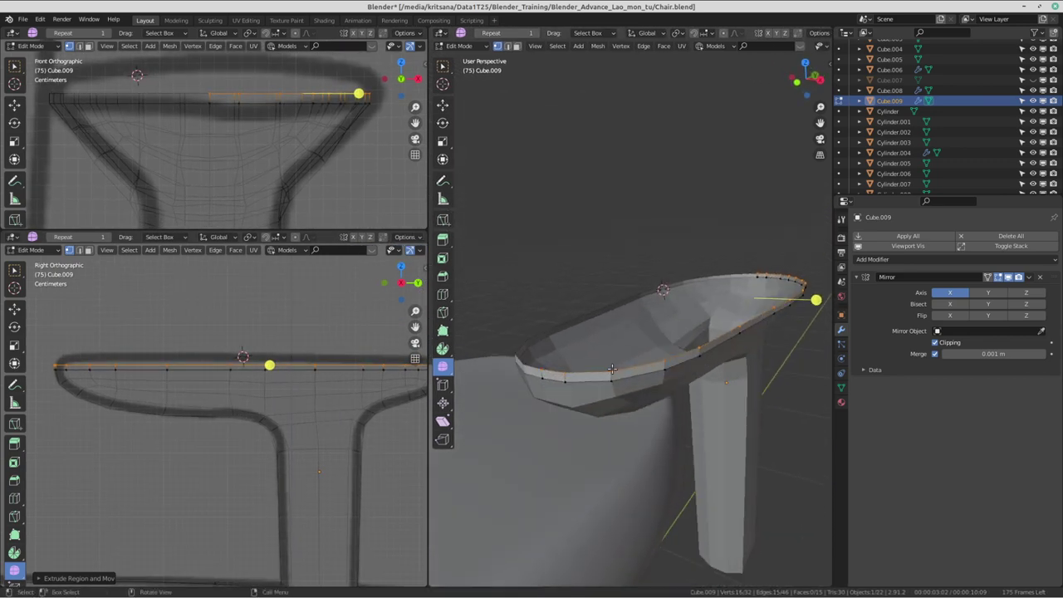
# - Select a pair of opposite vertices on the pad's front rim
pyautogui.click(611, 368)
pyautogui.keyDown('shift'); pyautogui.click(560, 371); pyautogui.keyUp('shift')
pyautogui.keyDown('shift'); pyautogui.click(544, 373); pyautogui.keyUp('shift')
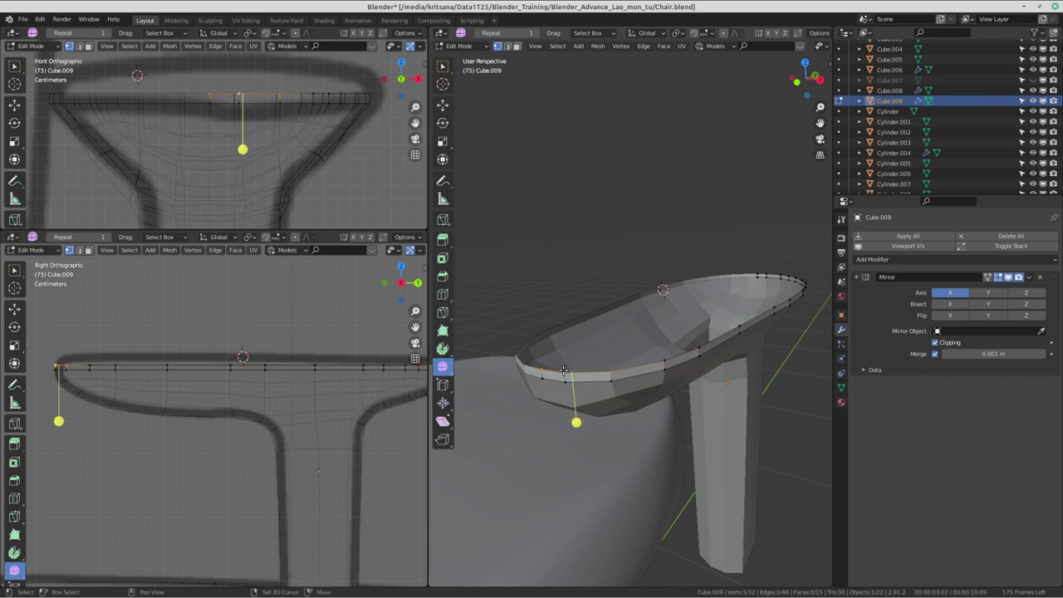
pyautogui.moveTo(563, 370); pyautogui.dragTo(629, 348, button='middle')
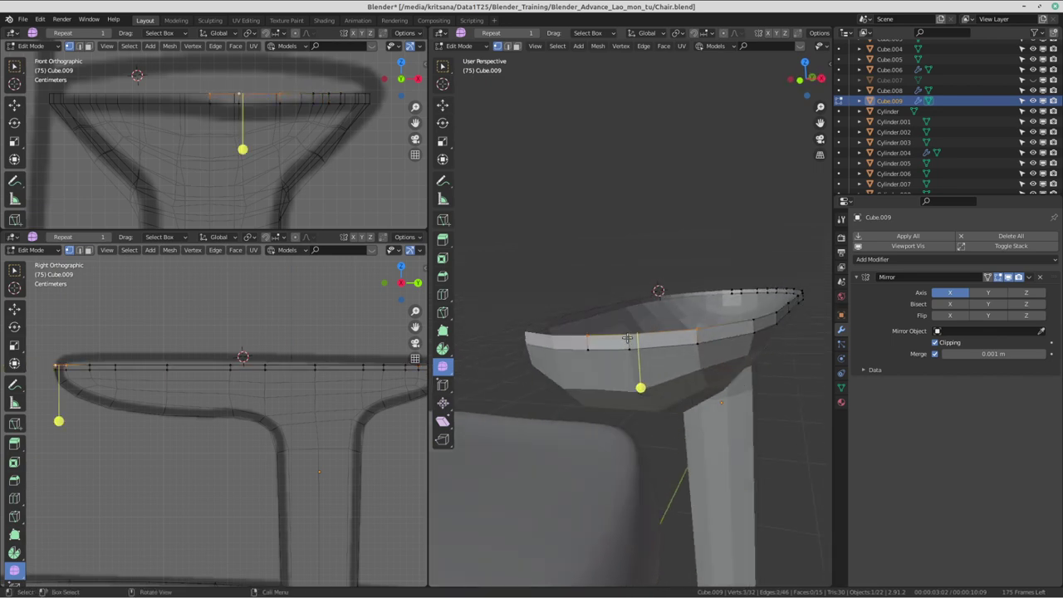
pyautogui.moveTo(629, 318)
pyautogui.mouseDown(button='middle')
pyautogui.moveTo(696, 349)
pyautogui.moveTo(667, 373)
pyautogui.mouseUp(button='middle')
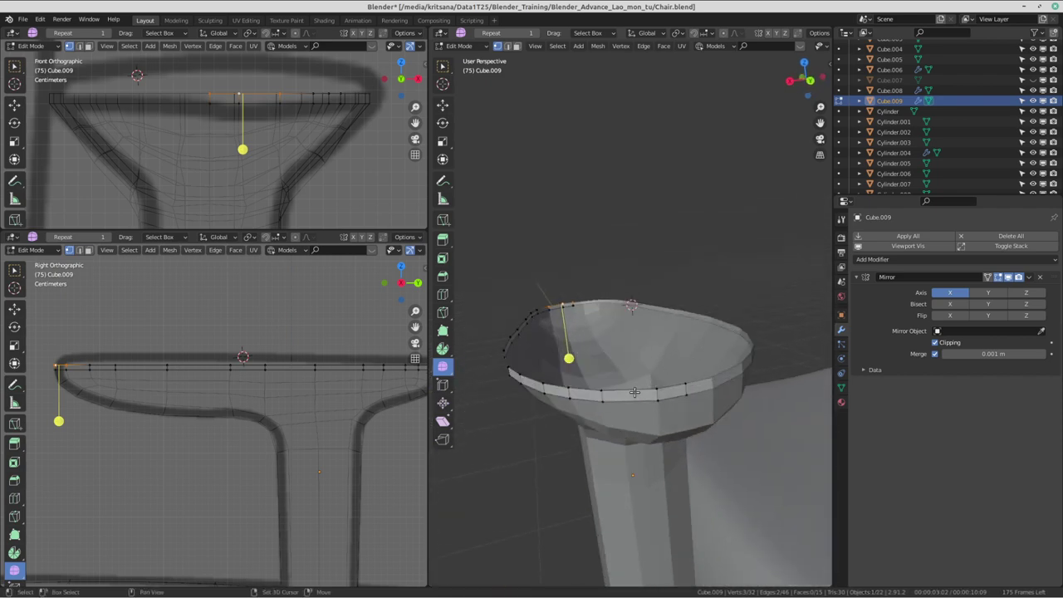
pyautogui.keyDown('shift'); pyautogui.click(605, 388); pyautogui.keyUp('shift')
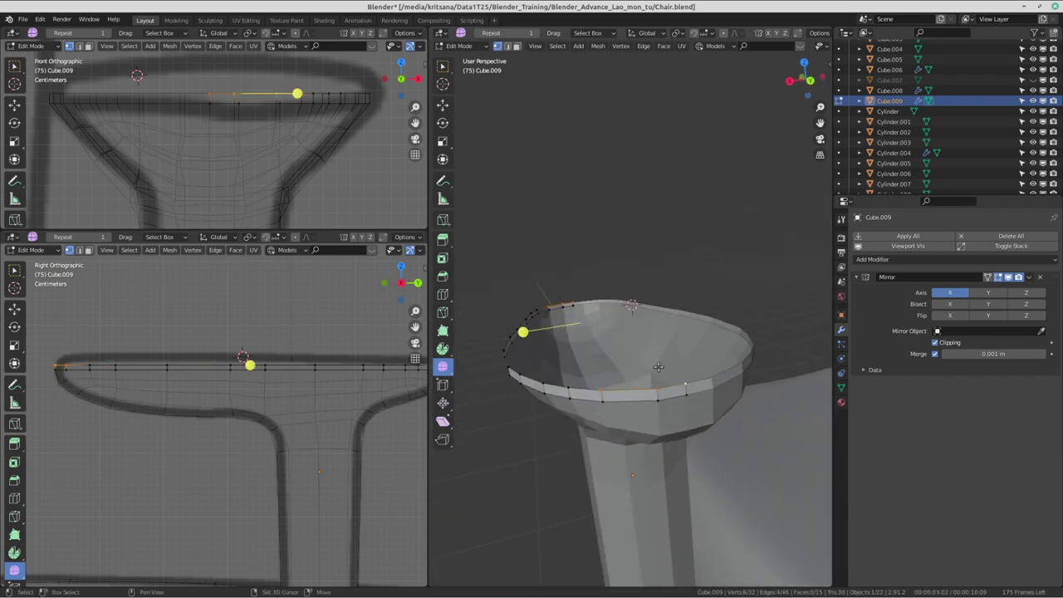
pyautogui.keyDown('shift'); pyautogui.click(658, 386); pyautogui.keyUp('shift')
pyautogui.moveTo(648, 370)
pyautogui.mouseDown(button='middle')
pyautogui.moveTo(681, 320)
pyautogui.moveTo(626, 399)
pyautogui.mouseUp(button='middle')
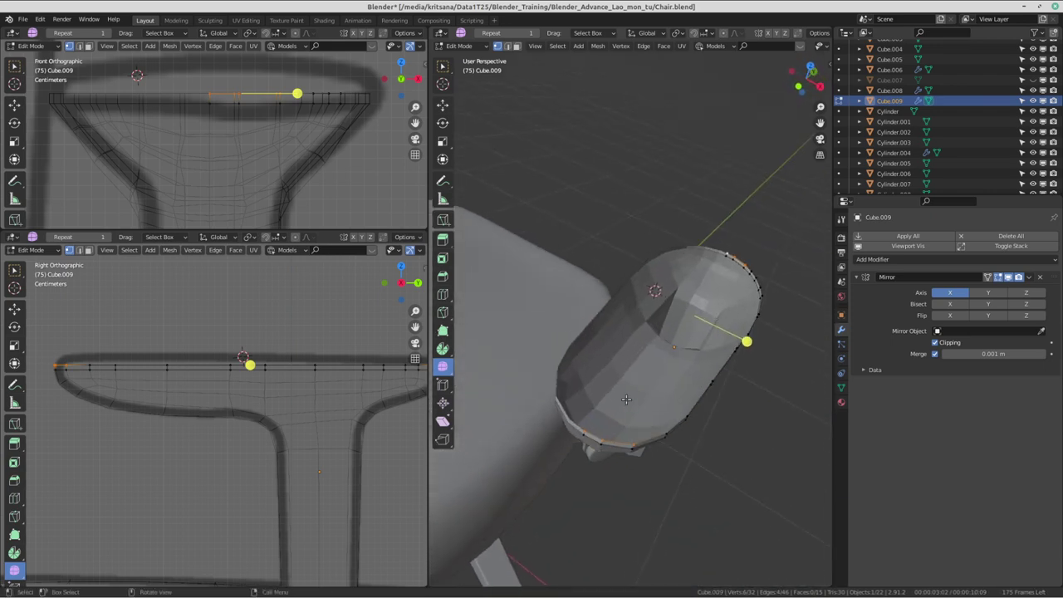
pyautogui.click(591, 416)
# - Orbit around the rim to inspect the selection, then activate the Annotate tool
pyautogui.moveTo(705, 324); pyautogui.dragTo(716, 285, button='middle')
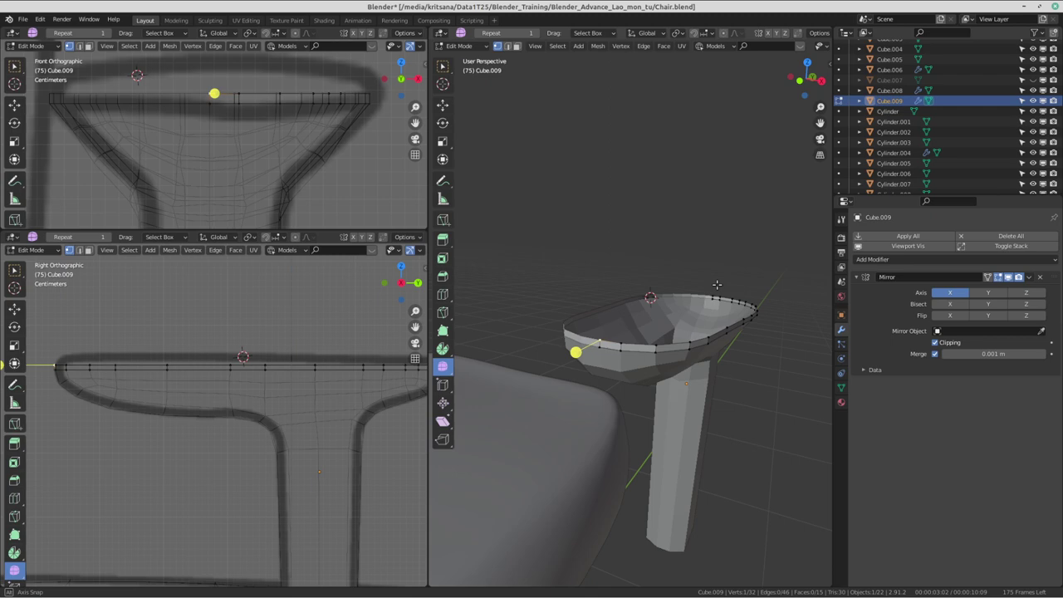
pyautogui.moveTo(716, 285); pyautogui.dragTo(708, 291, button='middle')
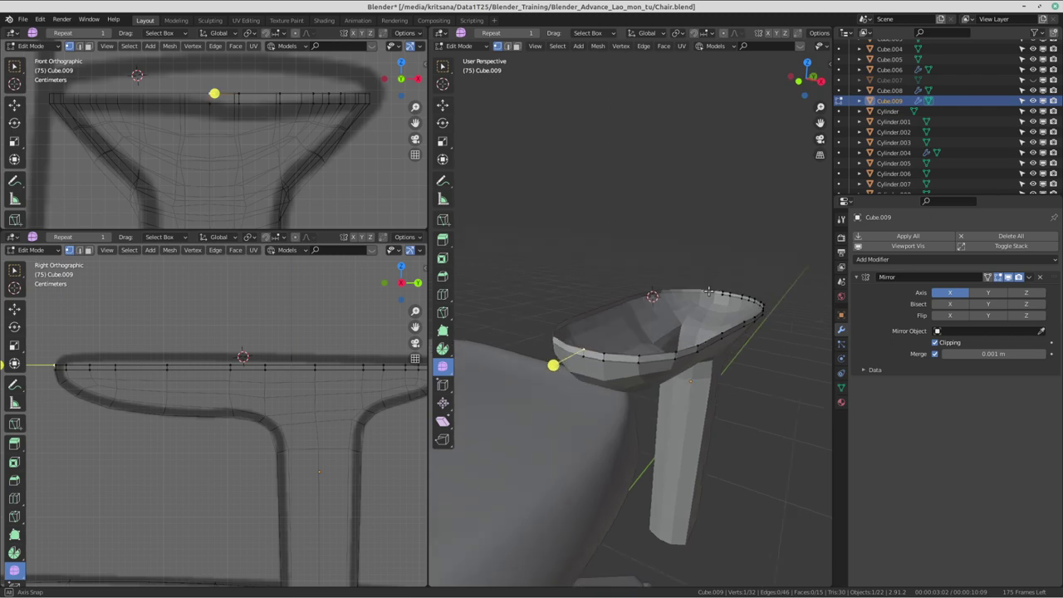
pyautogui.moveTo(709, 291); pyautogui.dragTo(715, 294, button='middle')
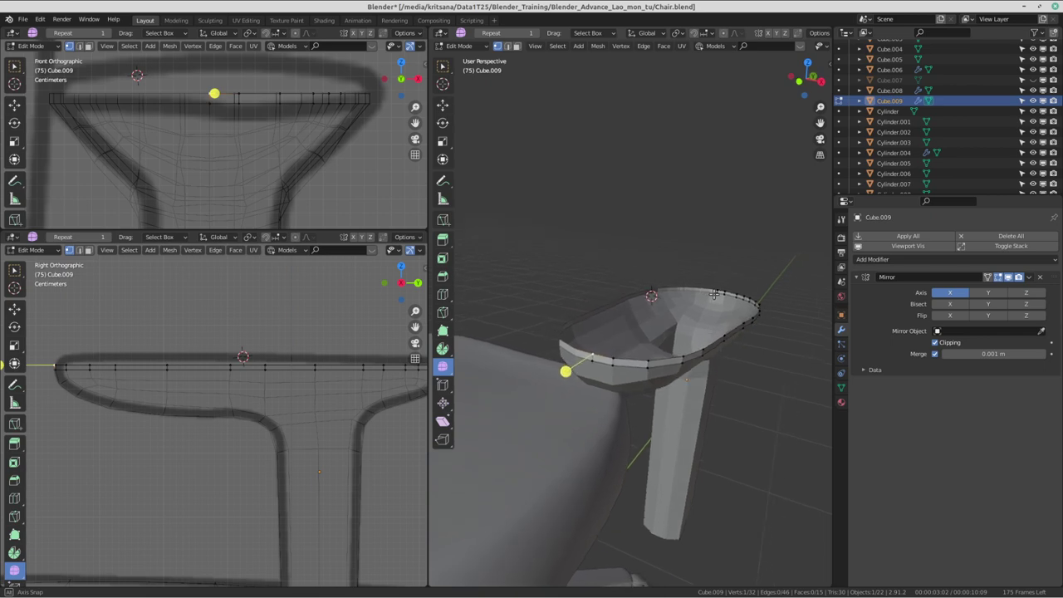
pyautogui.moveTo(715, 294)
pyautogui.mouseDown(button='middle')
pyautogui.moveTo(764, 340)
pyautogui.moveTo(689, 328)
pyautogui.mouseUp(button='middle')
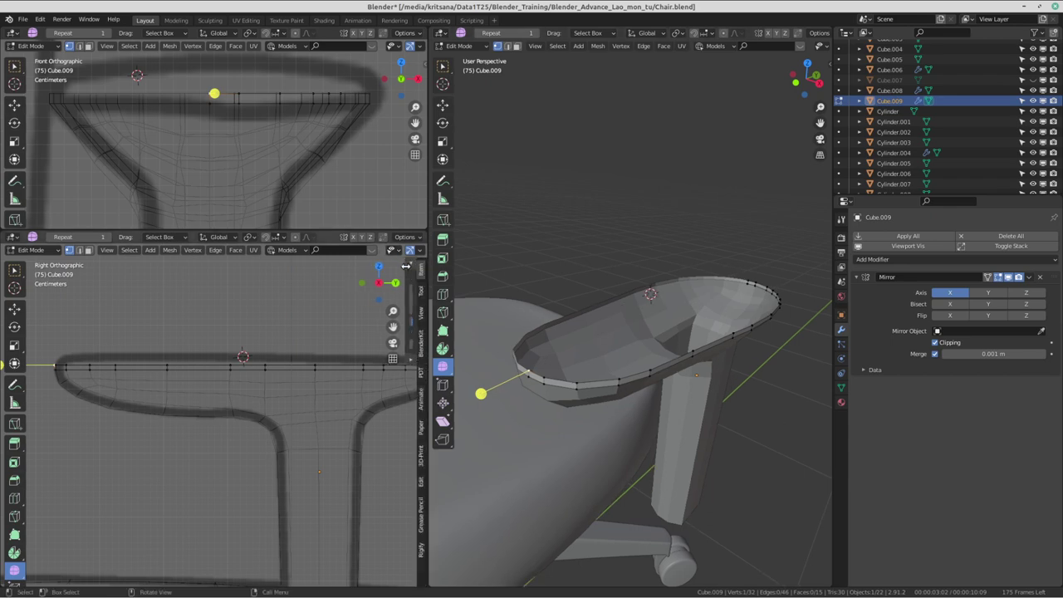
pyautogui.moveTo(429, 267); pyautogui.dragTo(394, 268)
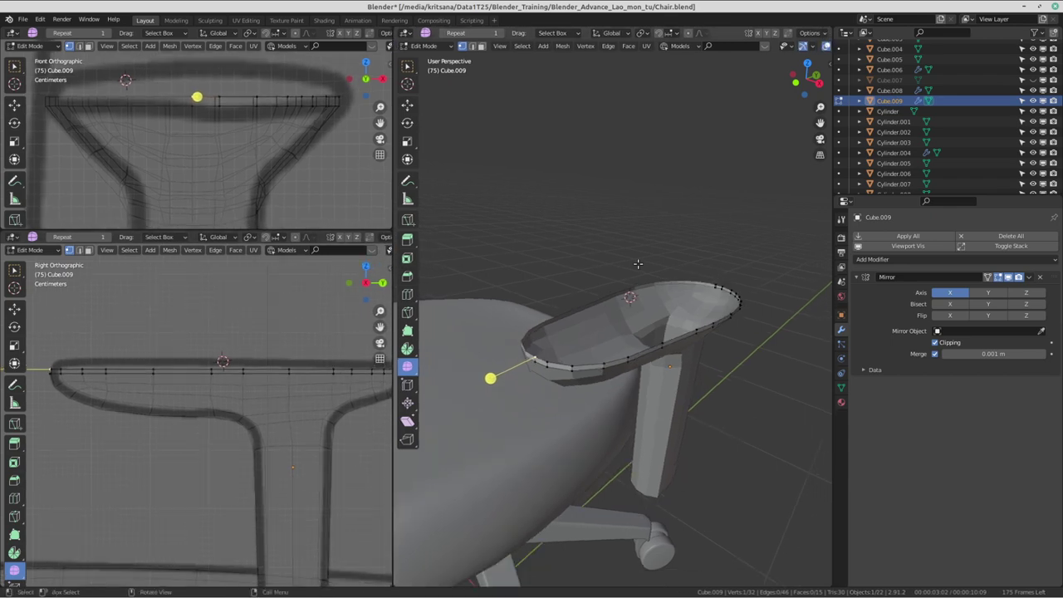
pyautogui.moveTo(631, 274)
pyautogui.mouseDown(button='middle')
pyautogui.moveTo(714, 270)
pyautogui.moveTo(711, 280)
pyautogui.mouseUp(button='middle')
pyautogui.scroll(3, 718, 270)
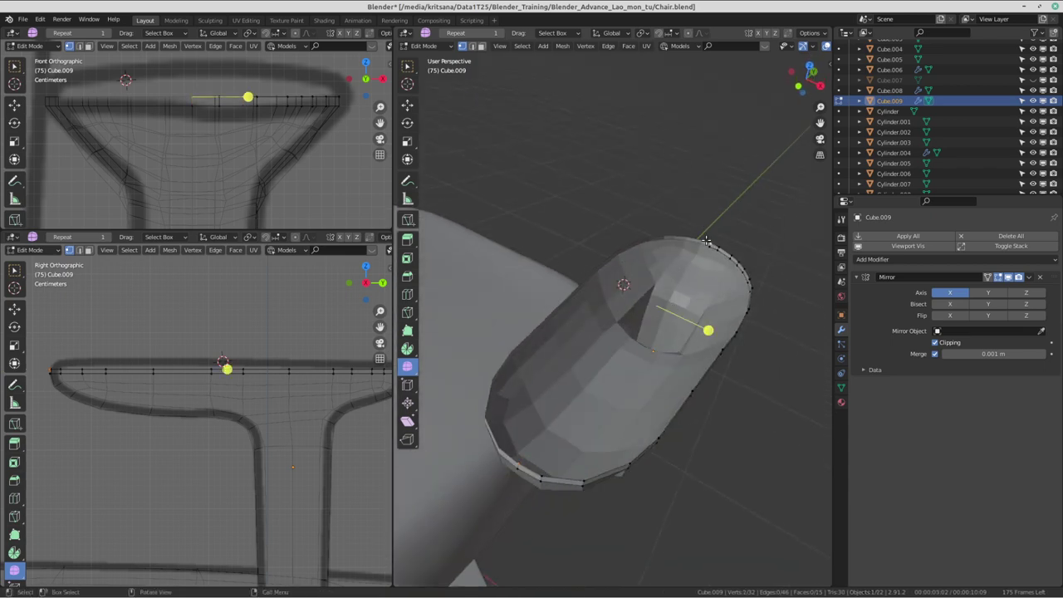
pyautogui.moveTo(708, 233); pyautogui.dragTo(555, 379, button='middle')
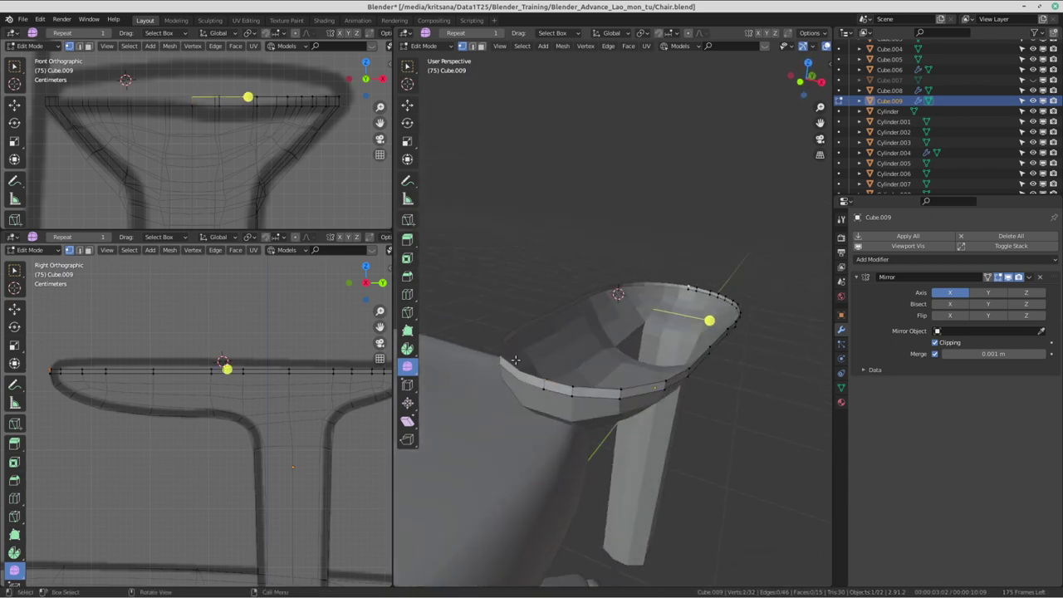
pyautogui.click(407, 180)
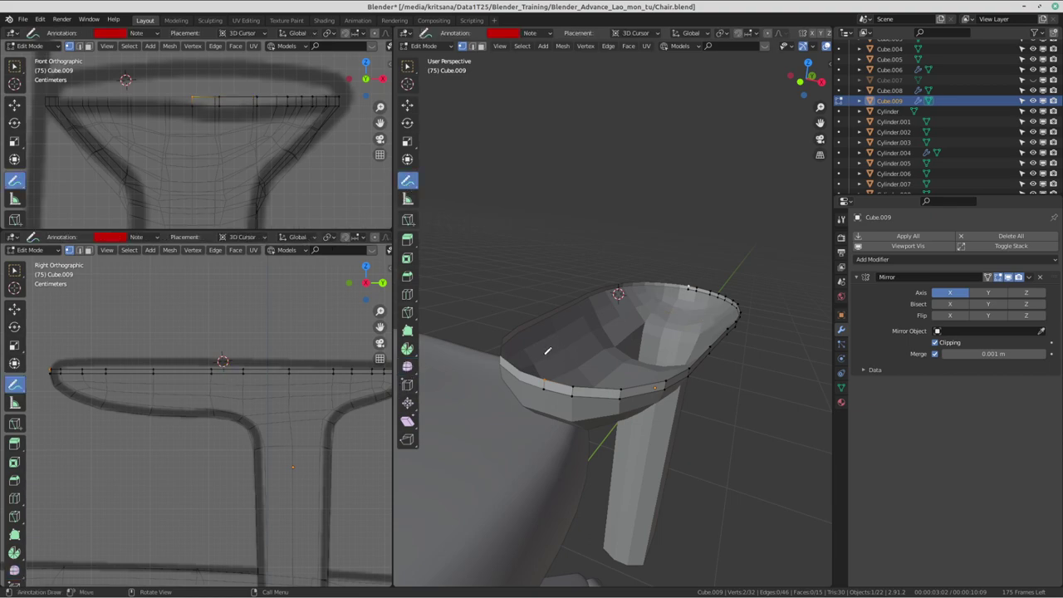
# - Mark two opposite rim vertices with red annotation marks
pyautogui.hotkey('ctrl', 'alt', 'Left')
pyautogui.hotkey('ctrl', 'alt', 'Right')
pyautogui.press('super')
pyautogui.rightClick(551, 305)
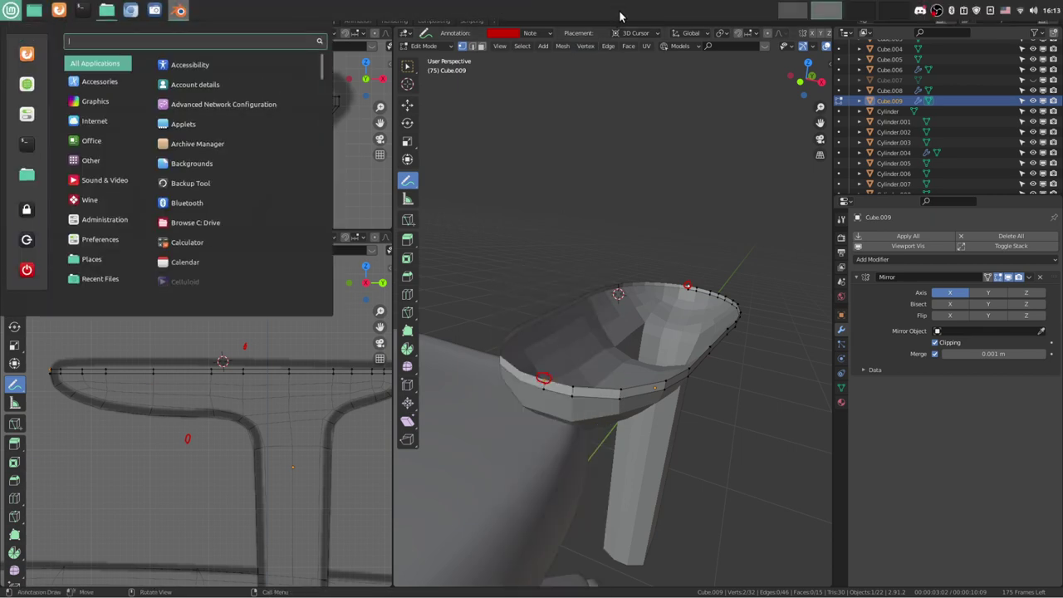
pyautogui.click(540, 281)
pyautogui.rightClick(541, 285)
pyautogui.click(554, 186)
# - Annotate two more points on the pad and join the two rim vertices with an edge
pyautogui.click(179, 10)
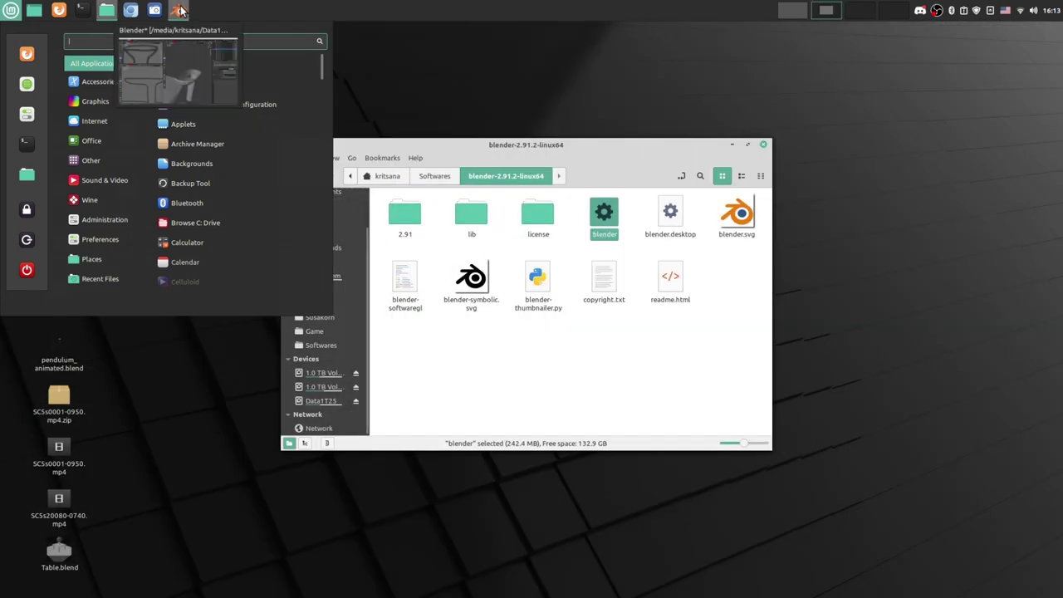
pyautogui.click(179, 10)
pyautogui.rightClick(266, 320)
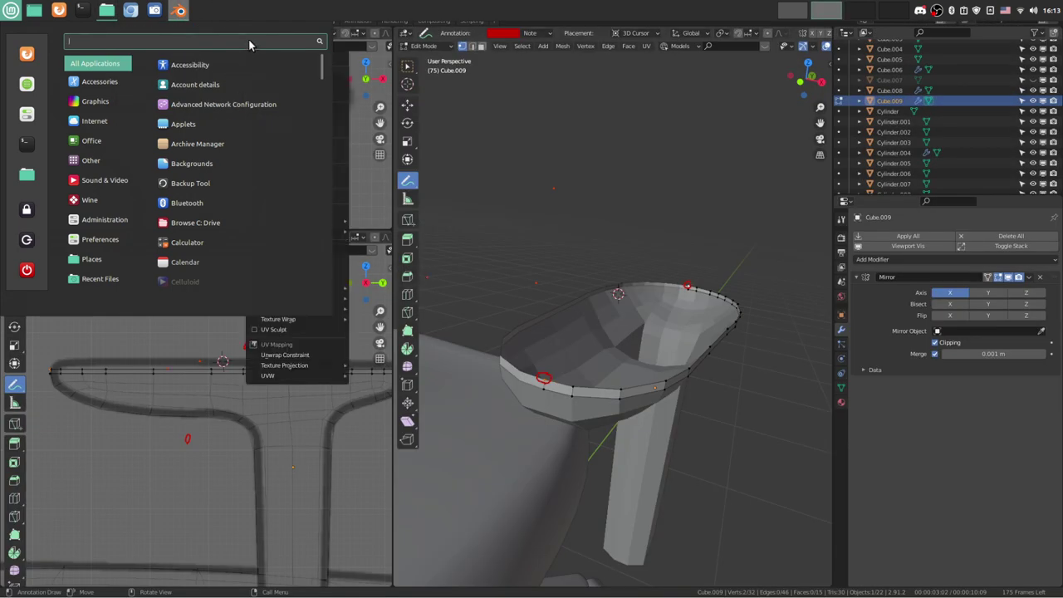
pyautogui.click(500, 154)
pyautogui.rightClick(232, 319)
pyautogui.click(470, 144)
pyautogui.rightClick(218, 389)
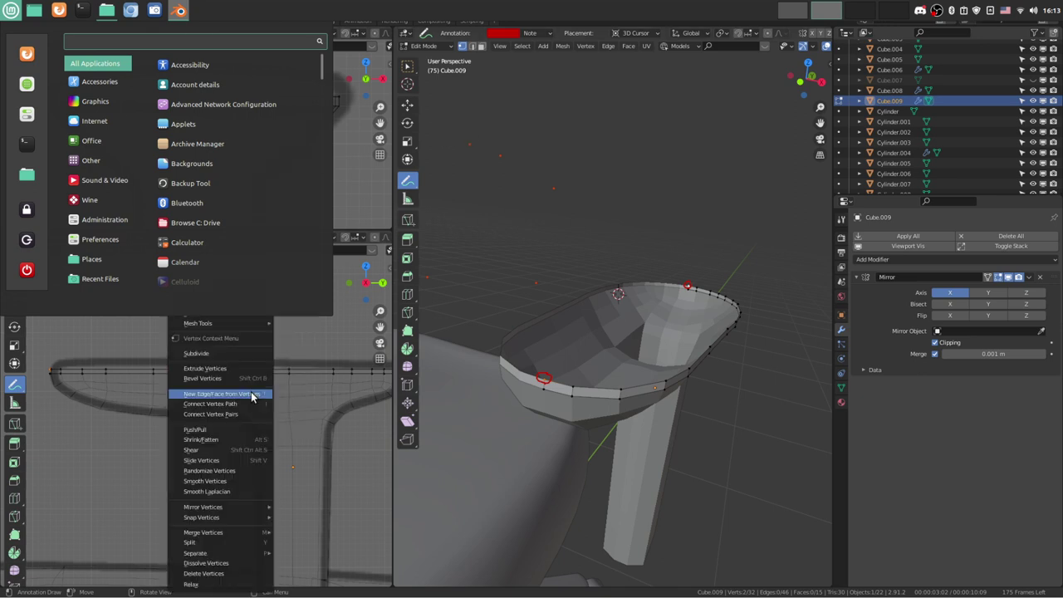
pyautogui.click(218, 389)
pyautogui.click(344, 336)
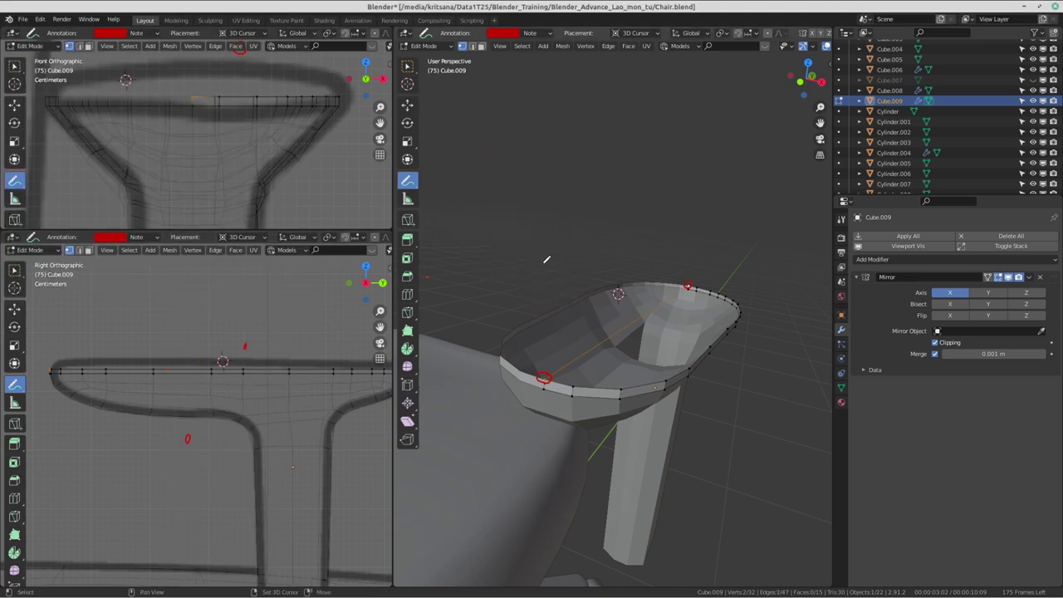
# - Return to box selection and path-select from the pad's tip vertex along the long rim edge
pyautogui.moveTo(558, 203); pyautogui.dragTo(528, 345, button='middle')
pyautogui.moveTo(771, 256); pyautogui.dragTo(664, 336, button='middle')
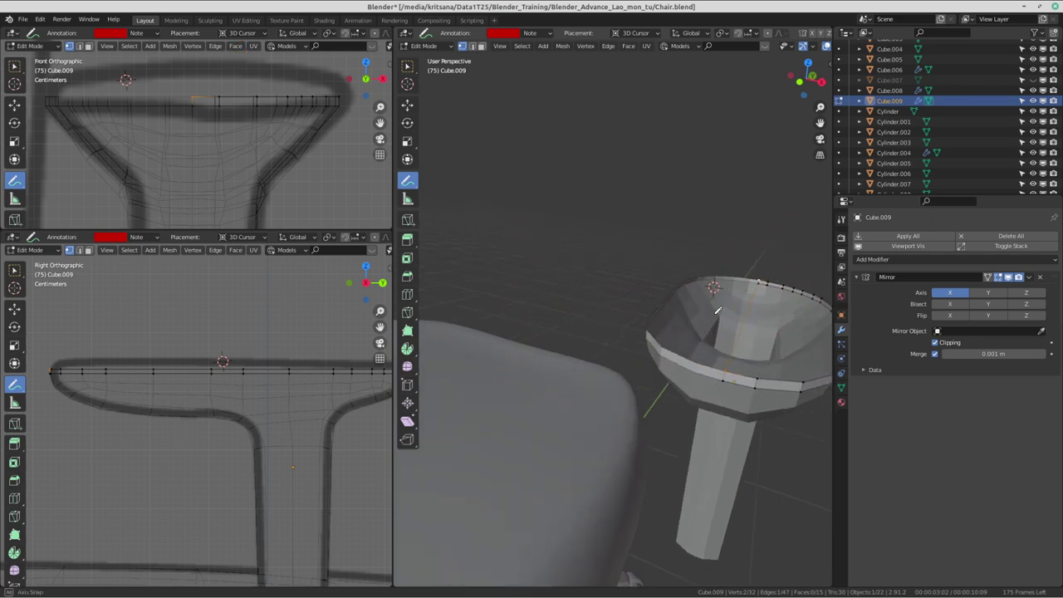
pyautogui.press('ctrl')
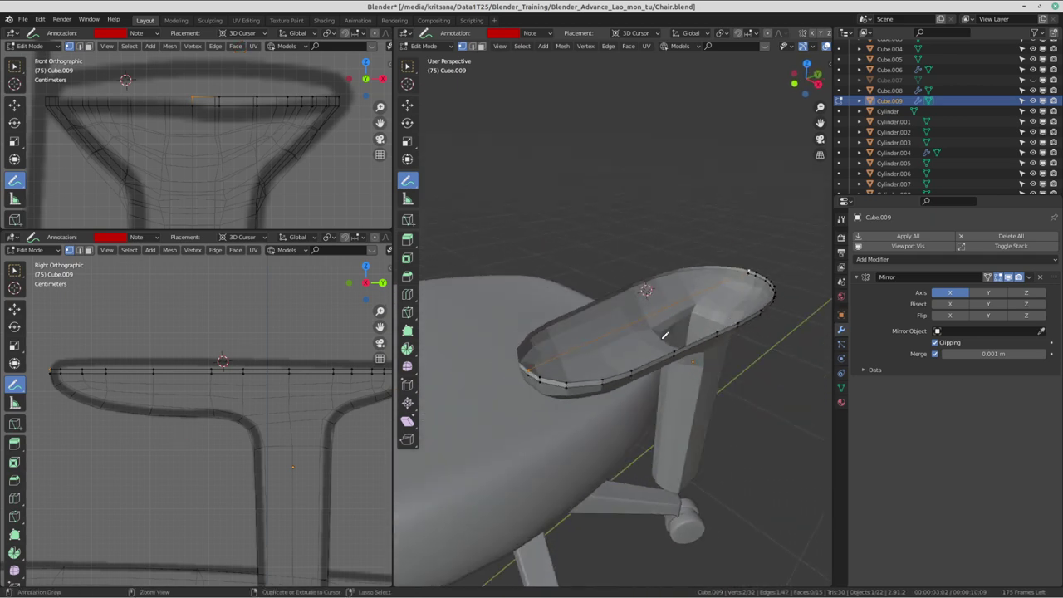
pyautogui.rightClick(702, 316)
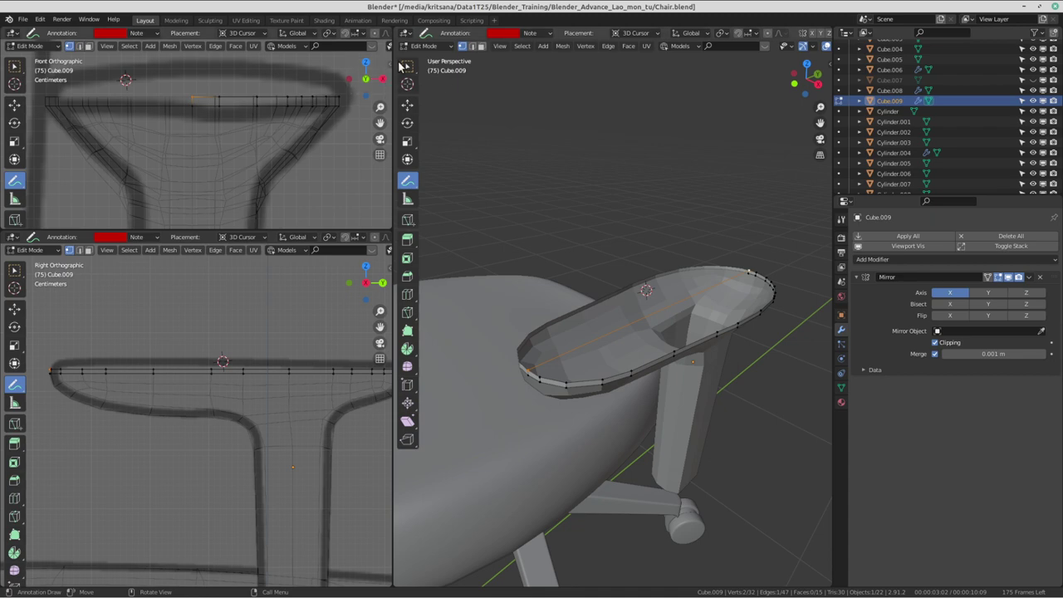
pyautogui.click(407, 65)
pyautogui.click(725, 243)
pyautogui.click(747, 268)
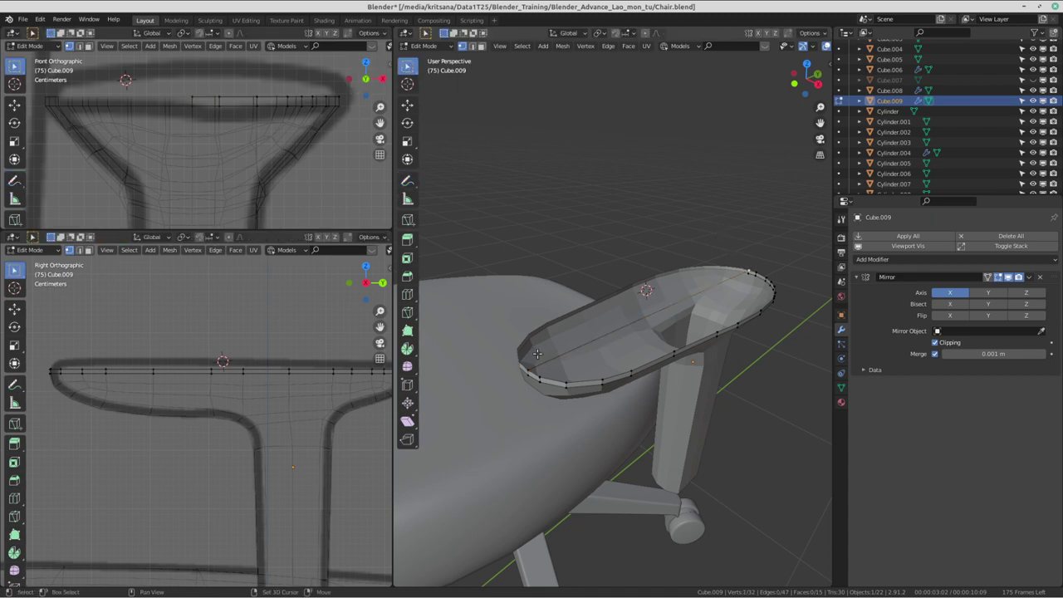
pyautogui.keyDown('ctrl'); pyautogui.click(527, 373); pyautogui.keyUp('ctrl')
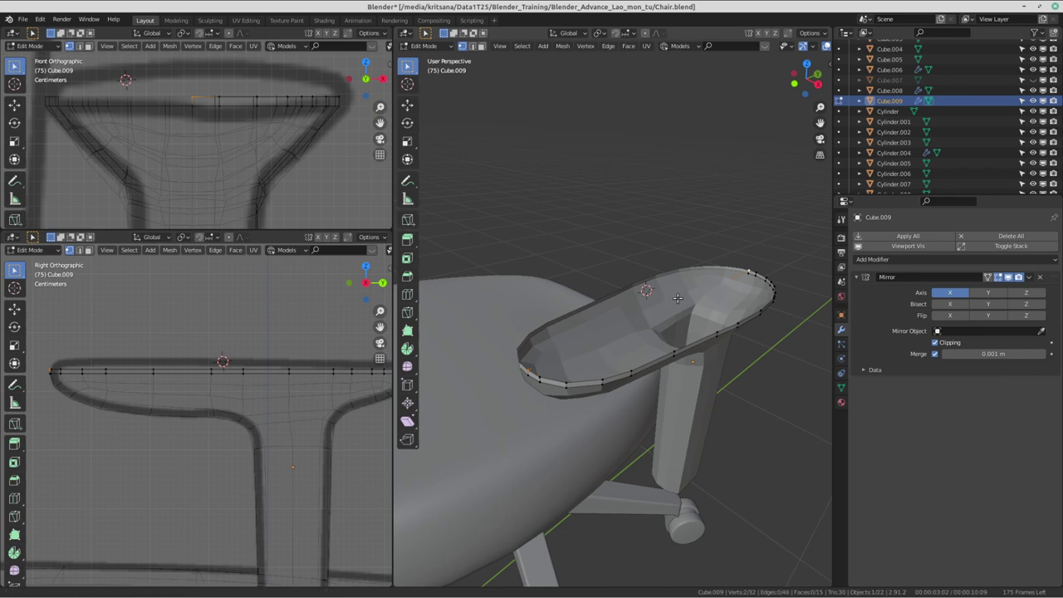
# - Fill a face between the selected opposite rim edges of the armrest pad's top
pyautogui.moveTo(681, 298)
pyautogui.mouseDown(button='middle')
pyautogui.moveTo(686, 310)
pyautogui.moveTo(597, 340)
pyautogui.mouseUp(button='middle')
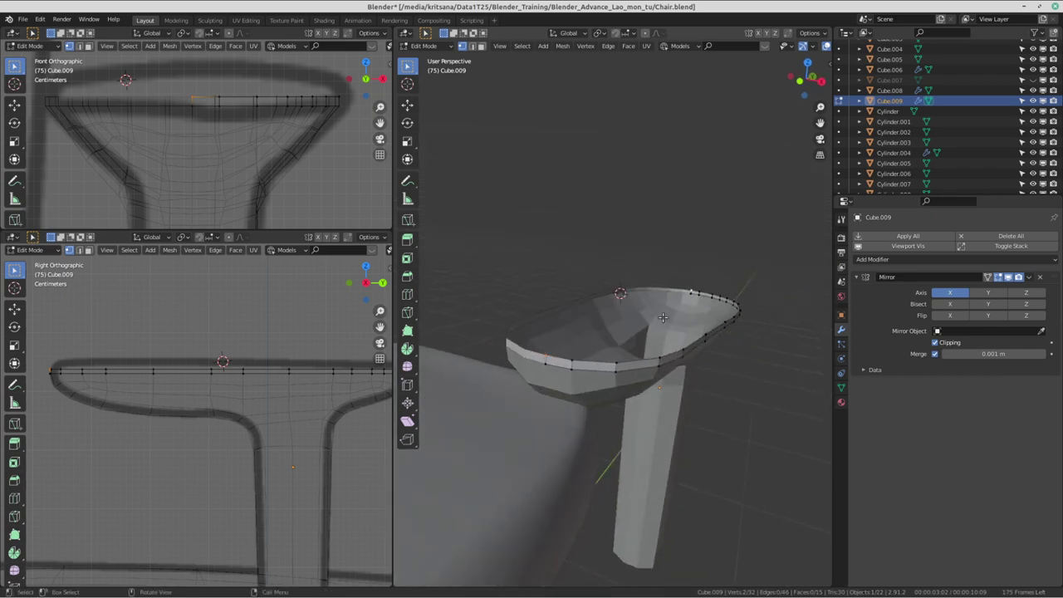
pyautogui.moveTo(679, 287); pyautogui.dragTo(674, 316, button='middle')
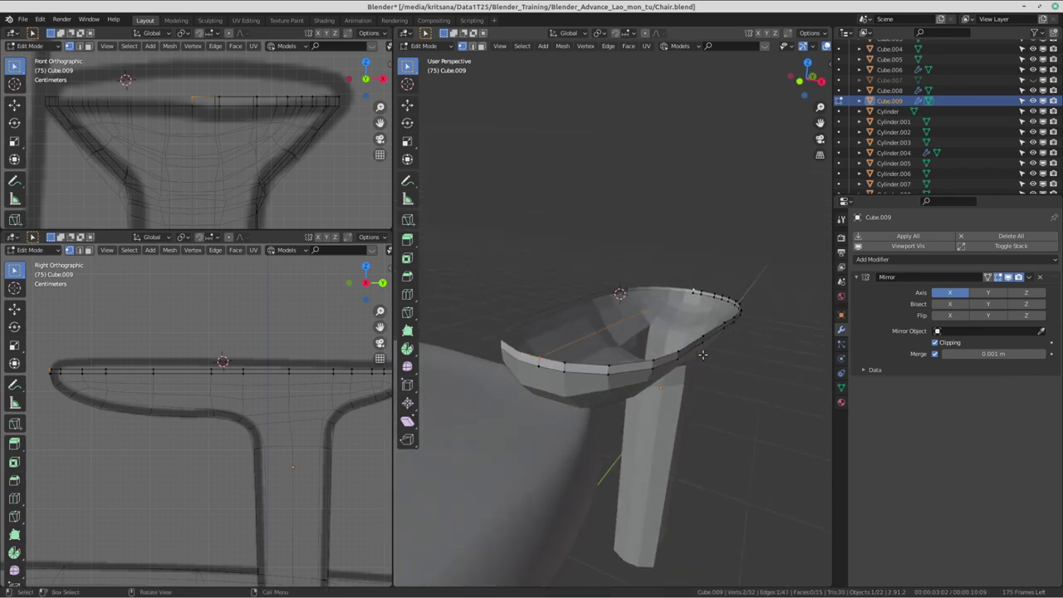
pyautogui.moveTo(702, 354); pyautogui.dragTo(705, 368, button='middle')
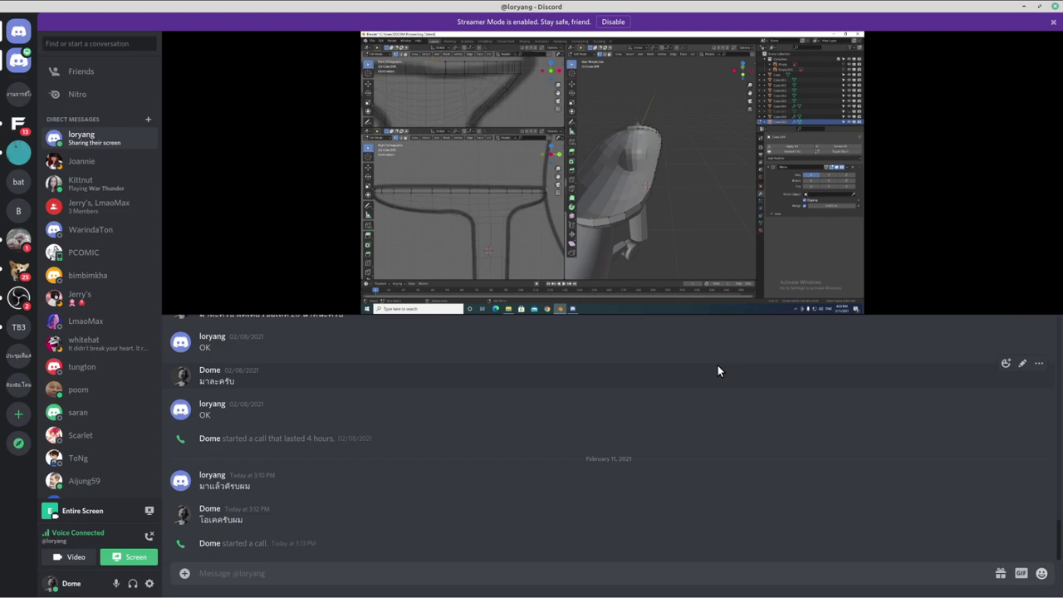
pyautogui.hotkey('ctrl', 'alt', 'Right')
pyautogui.moveTo(761, 359); pyautogui.dragTo(693, 371, button='middle')
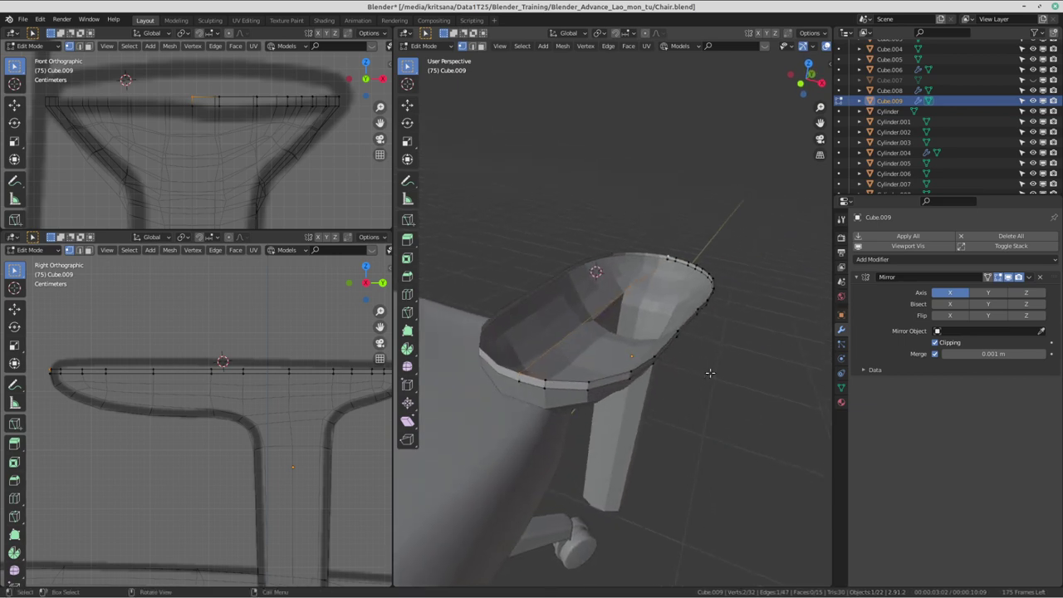
pyautogui.press('f')
# - Orbit and zoom around the pad to check the new lengthwise edges from several angles
pyautogui.moveTo(720, 385); pyautogui.dragTo(660, 403, button='middle')
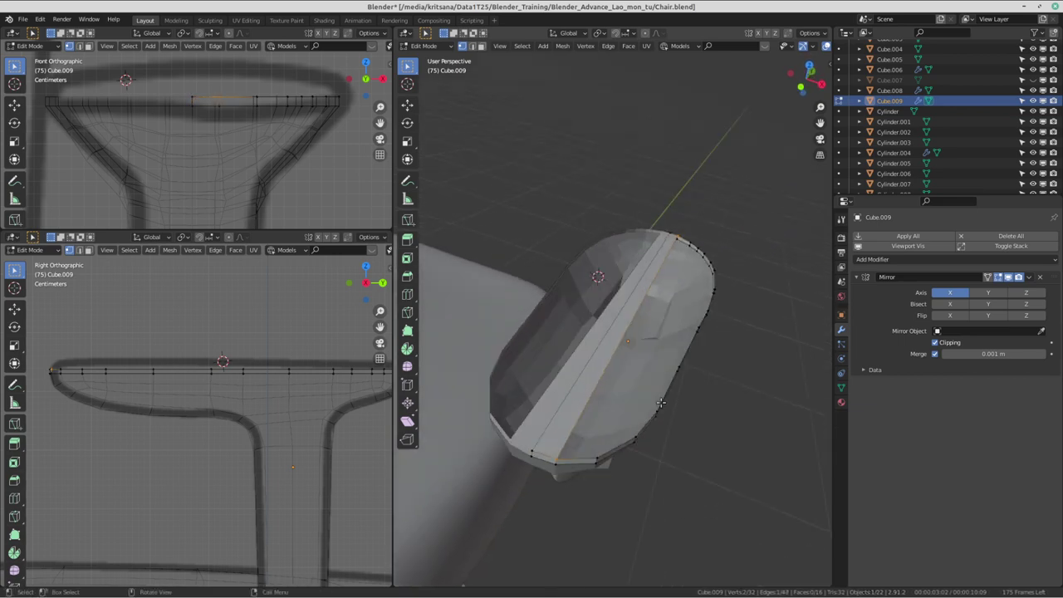
pyautogui.moveTo(664, 308); pyautogui.dragTo(705, 343, button='middle')
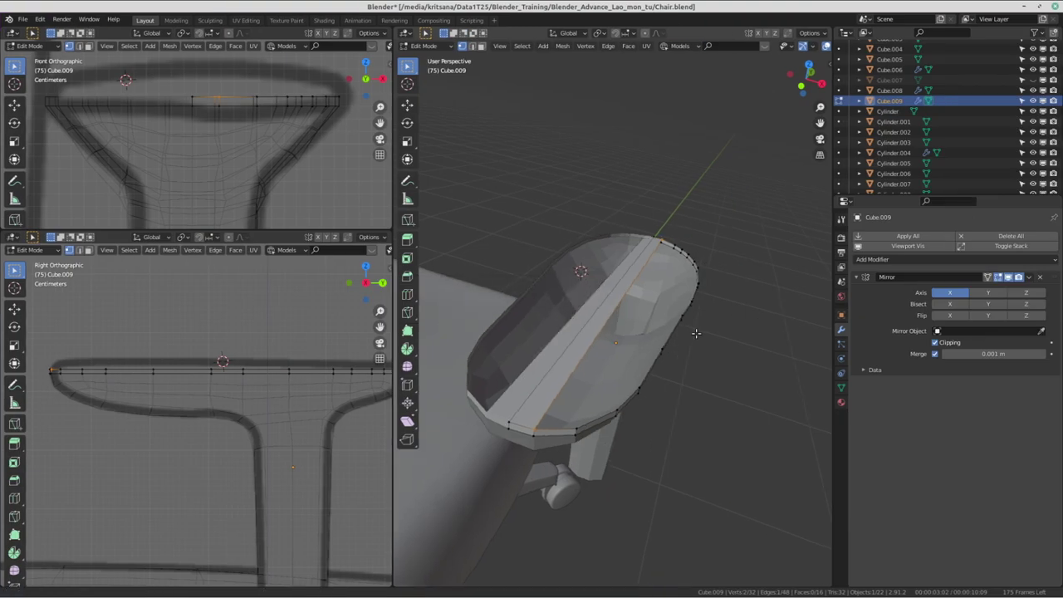
pyautogui.moveTo(696, 334); pyautogui.dragTo(750, 357, button='middle')
pyautogui.scroll(4, 728, 353)
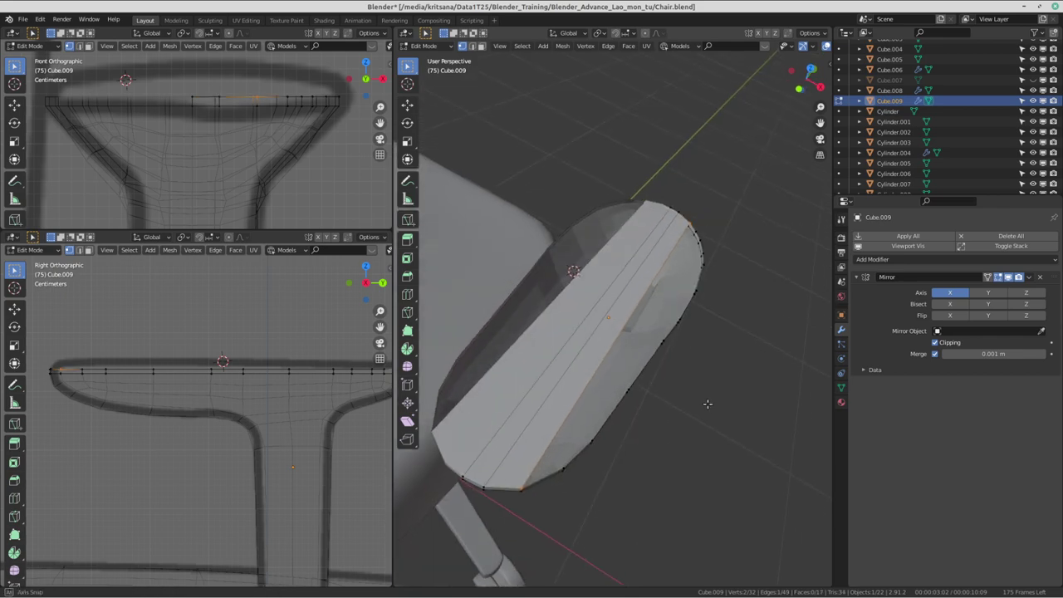
pyautogui.moveTo(707, 402)
pyautogui.mouseDown(button='middle')
pyautogui.moveTo(706, 420)
pyautogui.moveTo(731, 343)
pyautogui.mouseUp(button='middle')
pyautogui.scroll(-4, 706, 420)
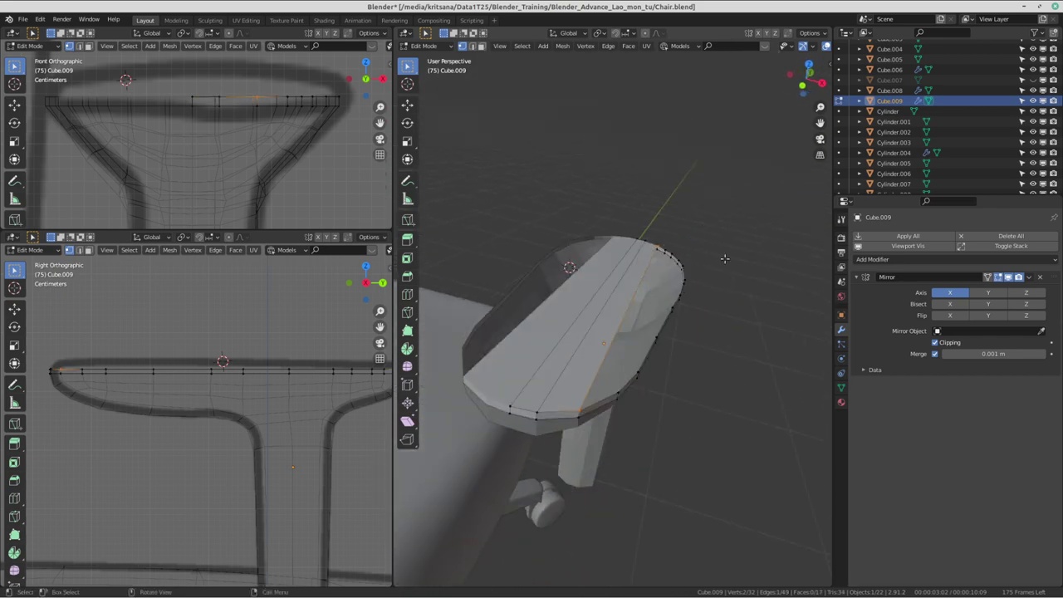
pyautogui.moveTo(725, 256)
pyautogui.mouseDown(button='middle')
pyautogui.moveTo(734, 307)
pyautogui.moveTo(695, 318)
pyautogui.moveTo(714, 379)
pyautogui.mouseUp(button='middle')
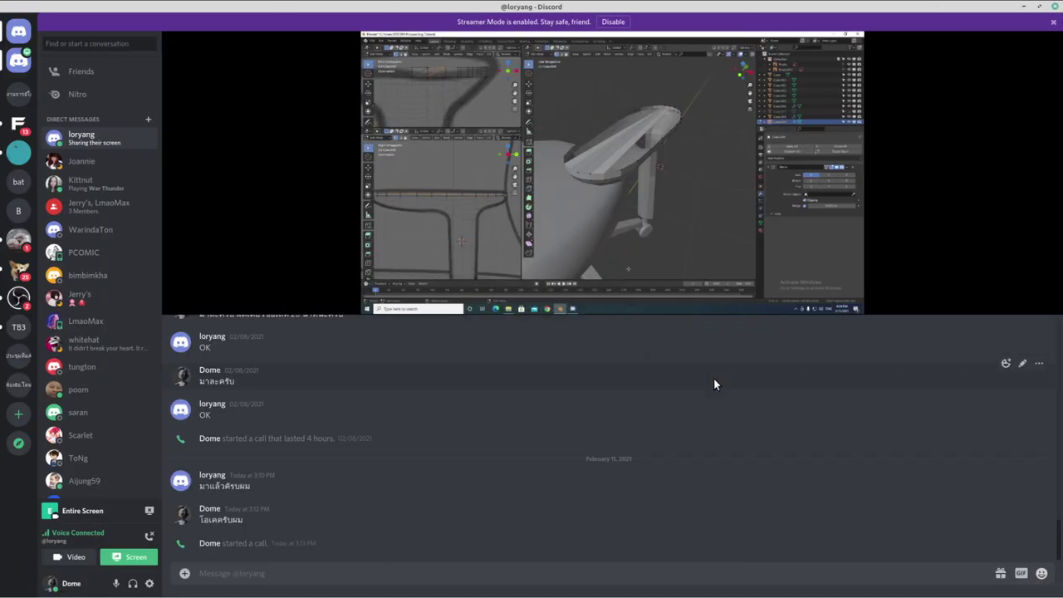
pyautogui.hotkey('ctrl', 'F2')
pyautogui.moveTo(713, 374)
pyautogui.mouseDown(button='middle')
pyautogui.moveTo(606, 370)
pyautogui.moveTo(710, 346)
pyautogui.moveTo(706, 382)
pyautogui.mouseUp(button='middle')
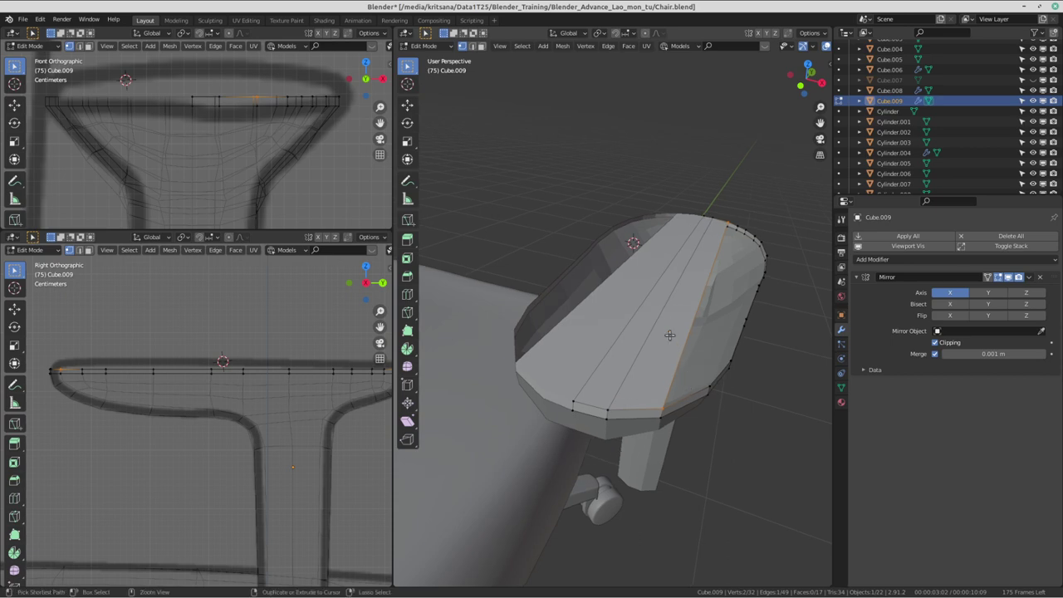
# - Slide the selected edge into a new position across the pad top
pyautogui.press('g')
pyautogui.press('g')
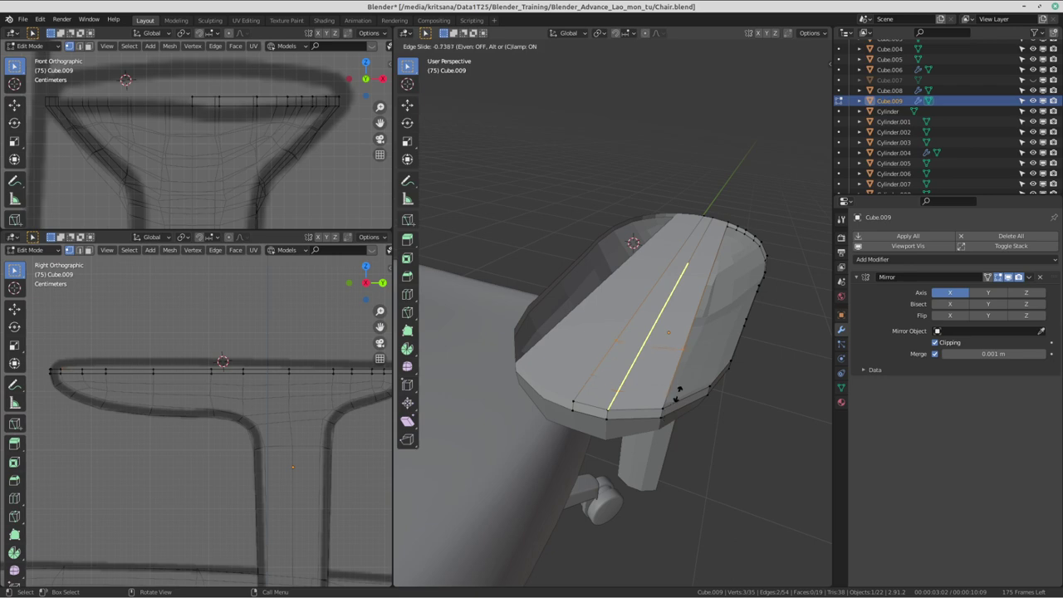
pyautogui.click(680, 390)
pyautogui.moveTo(679, 391); pyautogui.dragTo(679, 346, button='middle')
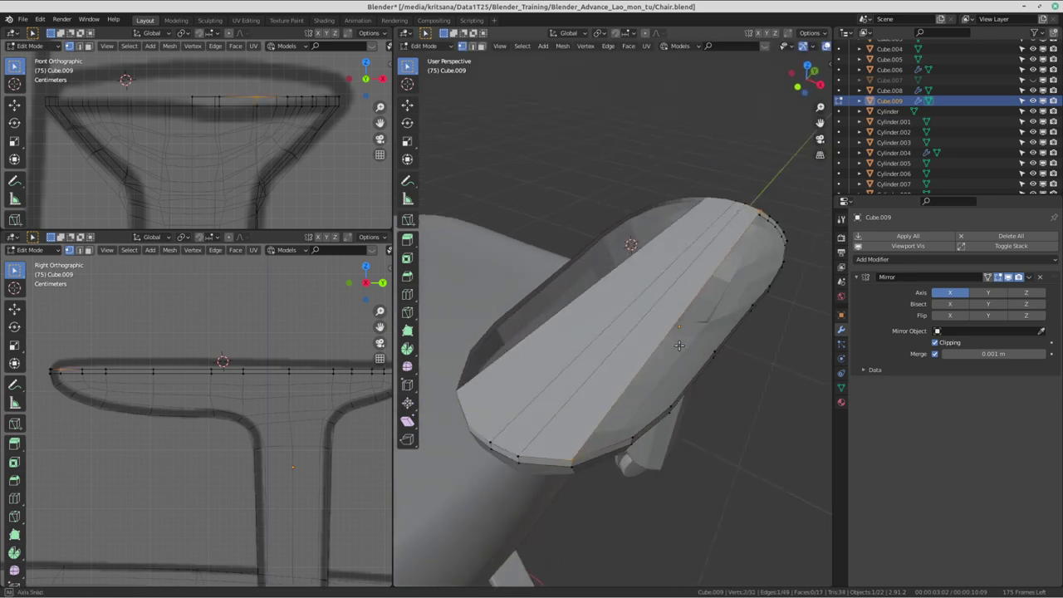
# - Add a lengthwise loop cut along the armrest pad's top
pyautogui.hotkey('ctrl', 'r')
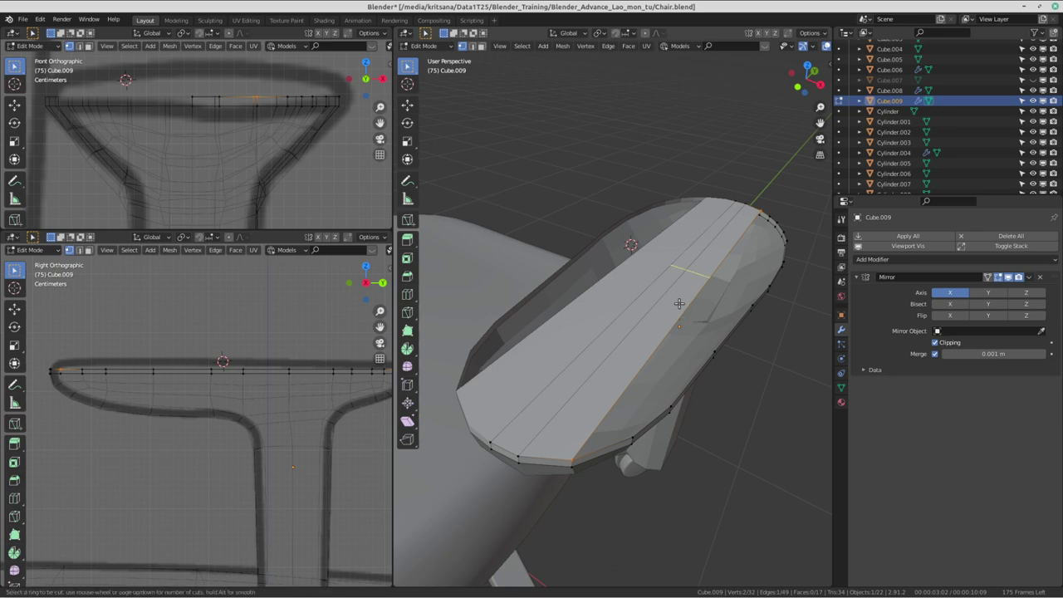
pyautogui.click(679, 303)
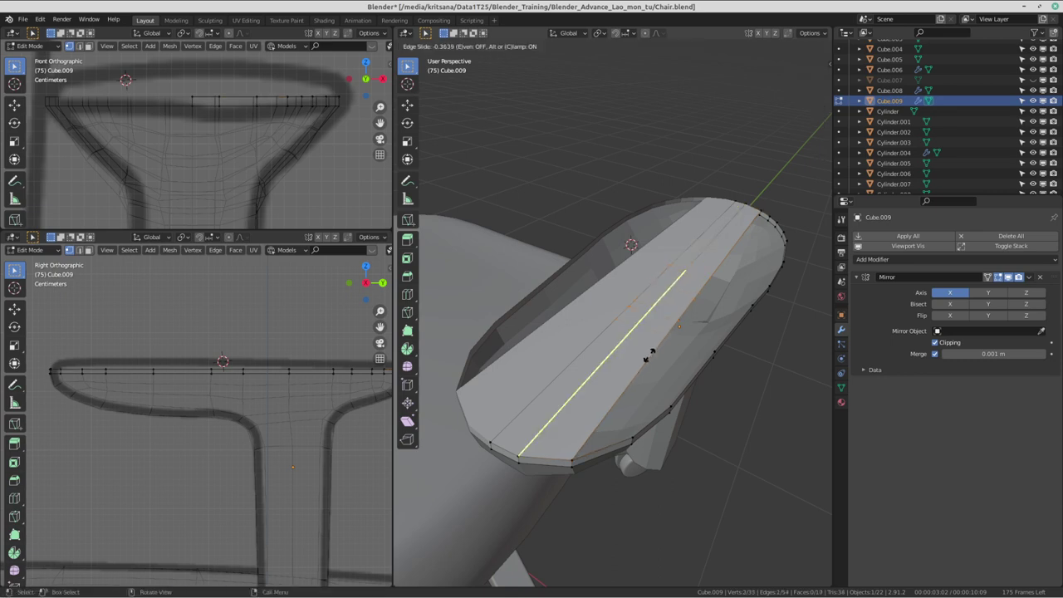
pyautogui.click(595, 428)
pyautogui.moveTo(595, 428)
pyautogui.mouseDown(button='middle')
pyautogui.moveTo(672, 397)
pyautogui.moveTo(581, 391)
pyautogui.moveTo(659, 362)
pyautogui.moveTo(675, 303)
pyautogui.mouseUp(button='middle')
pyautogui.scroll(2, 672, 397)
pyautogui.scroll(2, 581, 390)
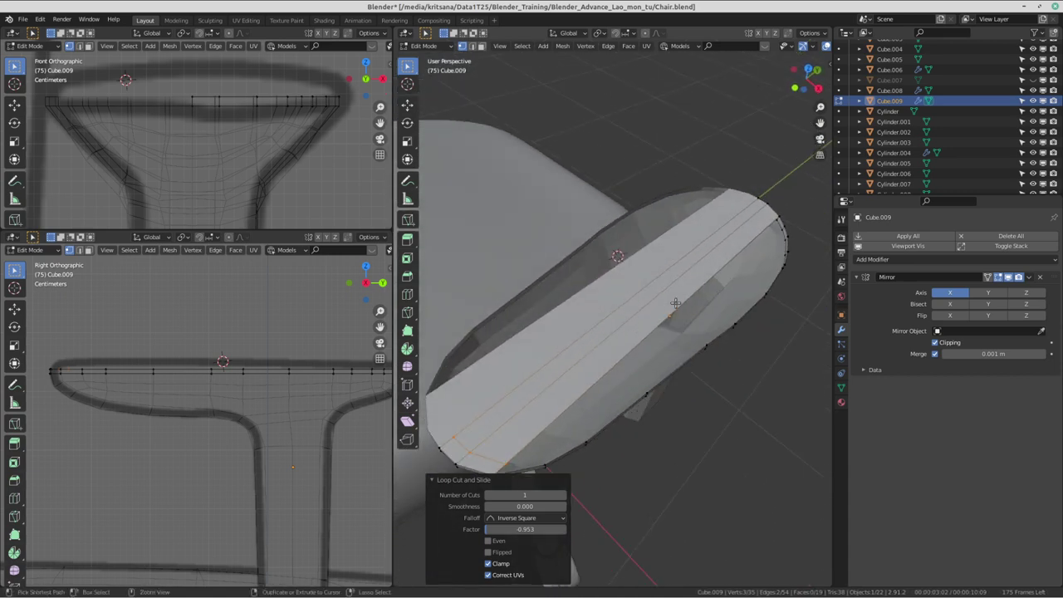
# - Add a second loop cut on the pad, slide it into place, then switch to Discord
pyautogui.hotkey('ctrl', 'r')
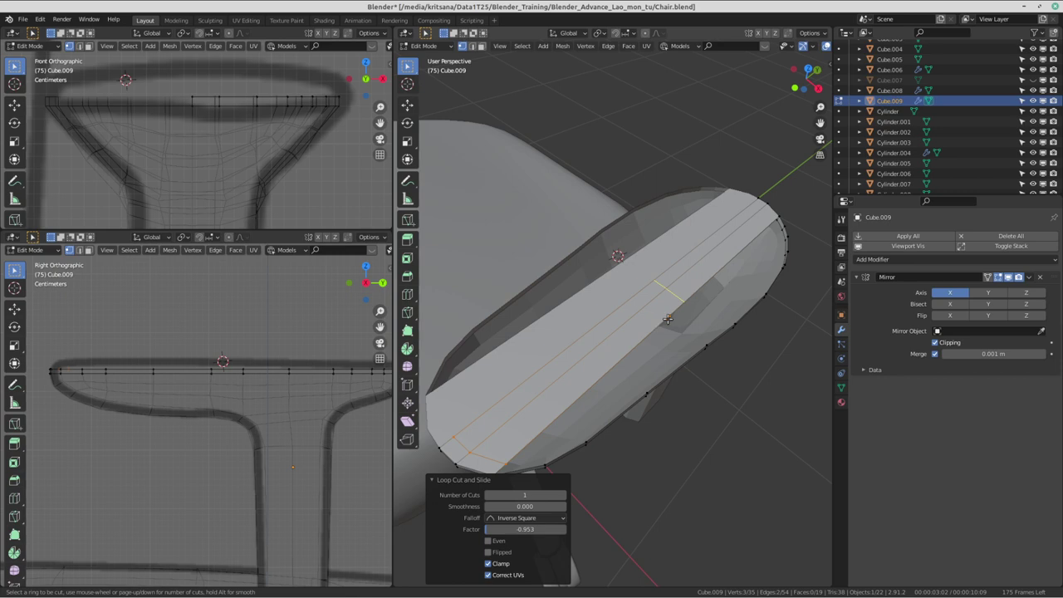
pyautogui.click(668, 319)
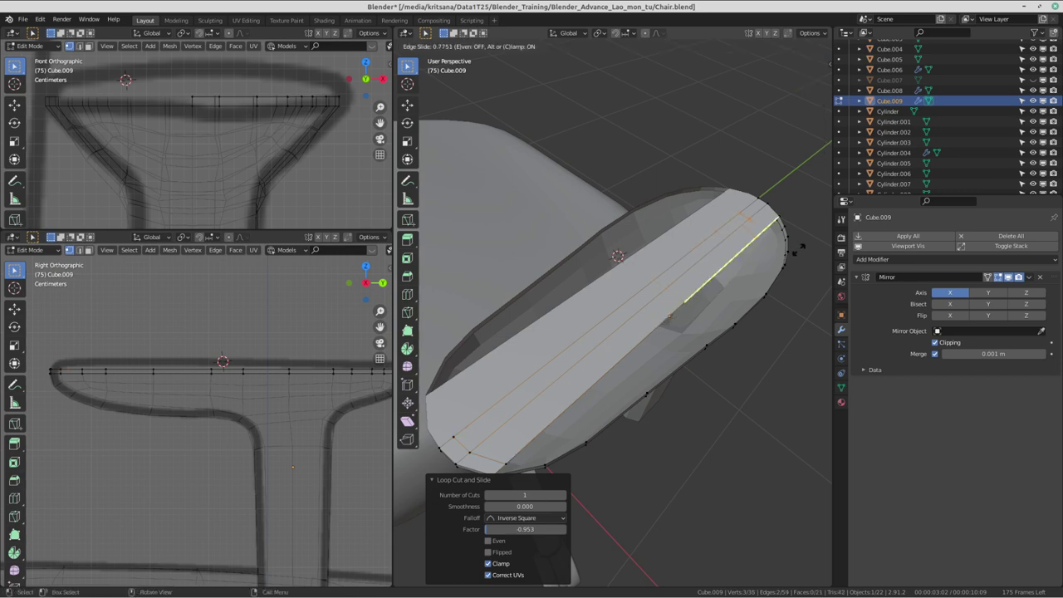
pyautogui.press('Return')
pyautogui.moveTo(664, 333); pyautogui.dragTo(610, 395, button='middle')
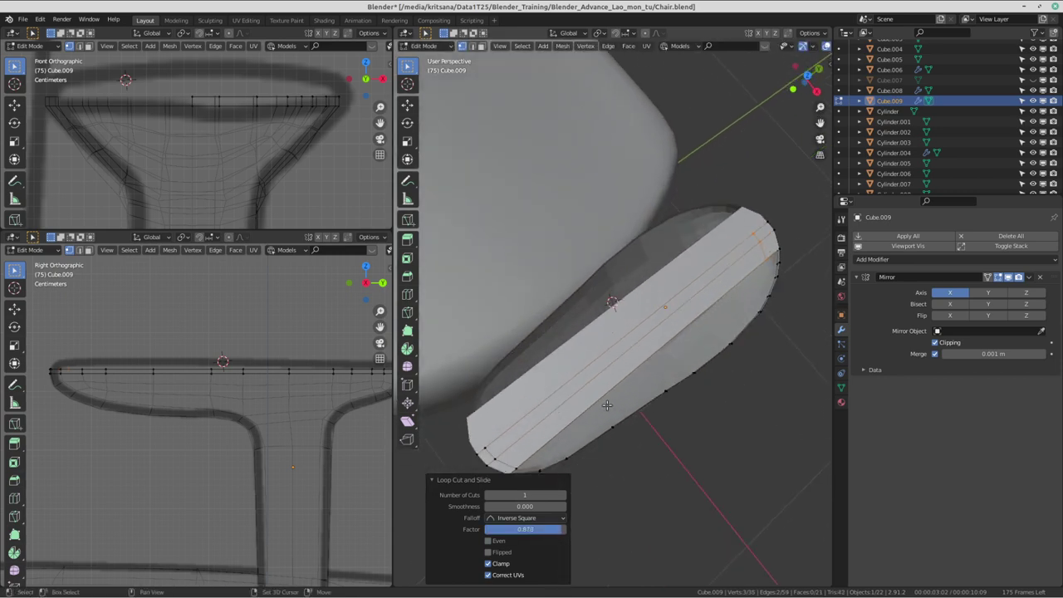
pyautogui.moveTo(679, 334); pyautogui.dragTo(702, 318, button='middle')
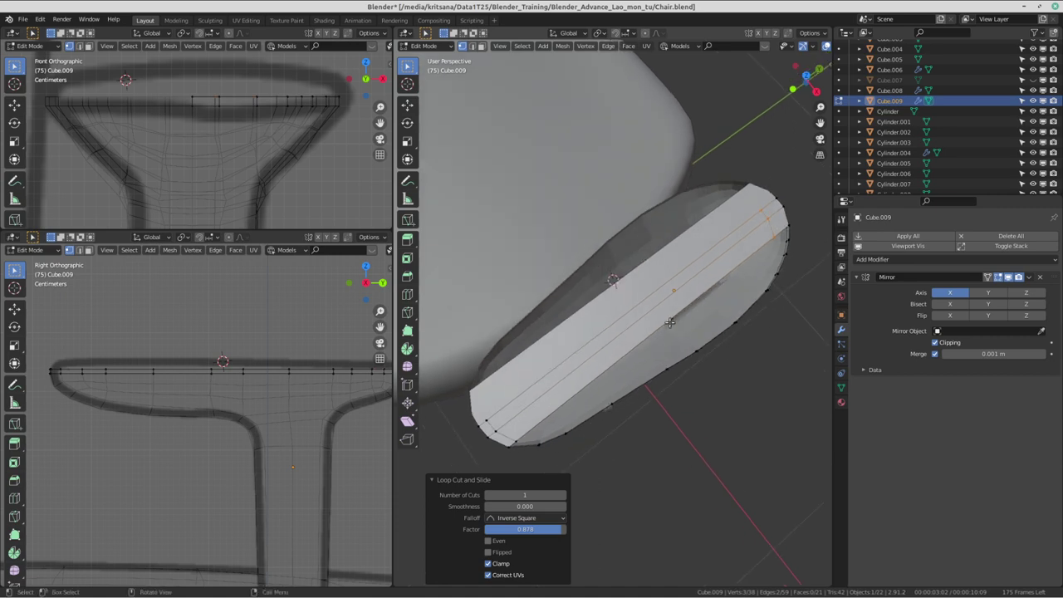
pyautogui.press('g')
pyautogui.press('g')
pyautogui.click(767, 270)
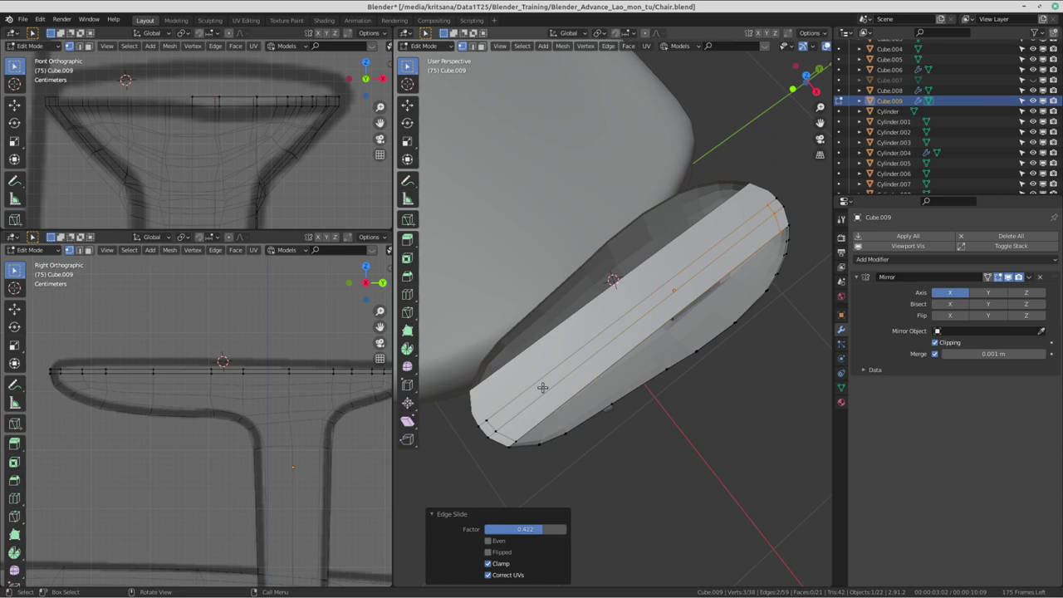
pyautogui.hotkey('ctrl', 'alt', 'Left')
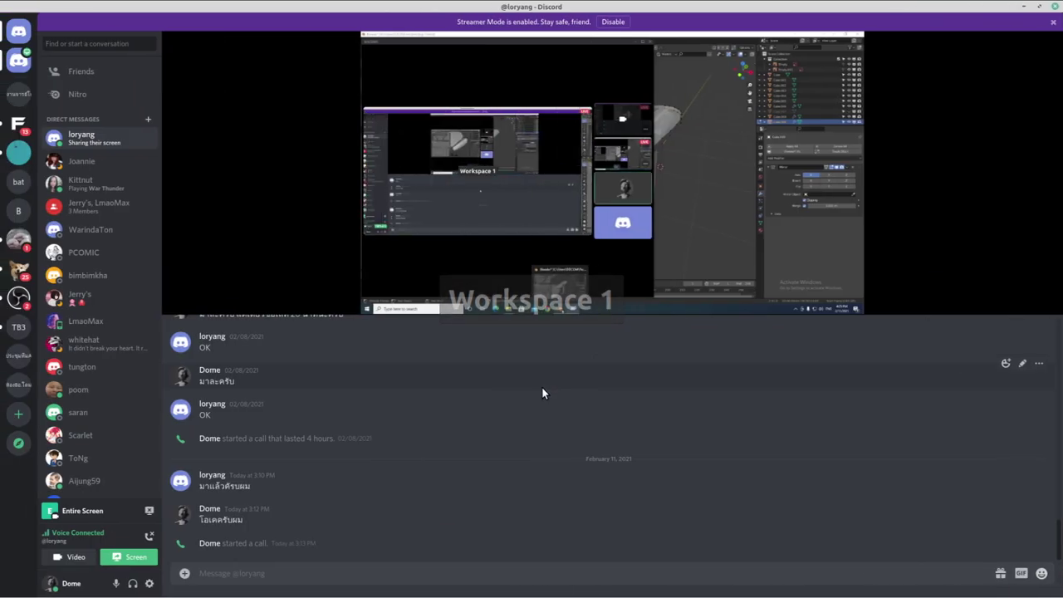
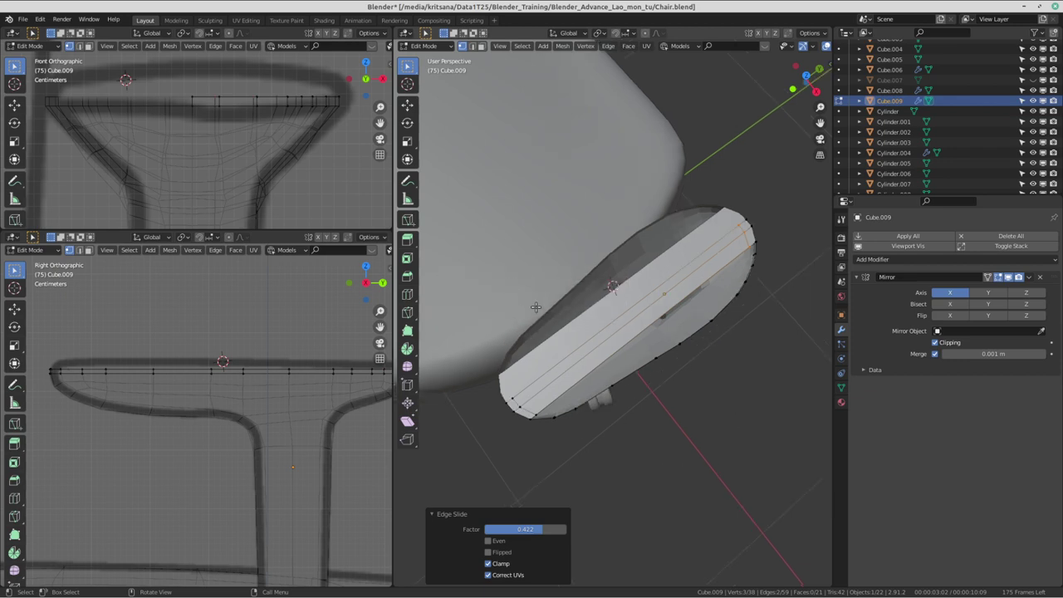
# - Orbit around the armrest piece and select a strip of faces on its top
pyautogui.moveTo(700, 340)
pyautogui.mouseDown(button='middle')
pyautogui.moveTo(633, 295)
pyautogui.moveTo(475, 329)
pyautogui.mouseUp(button='middle')
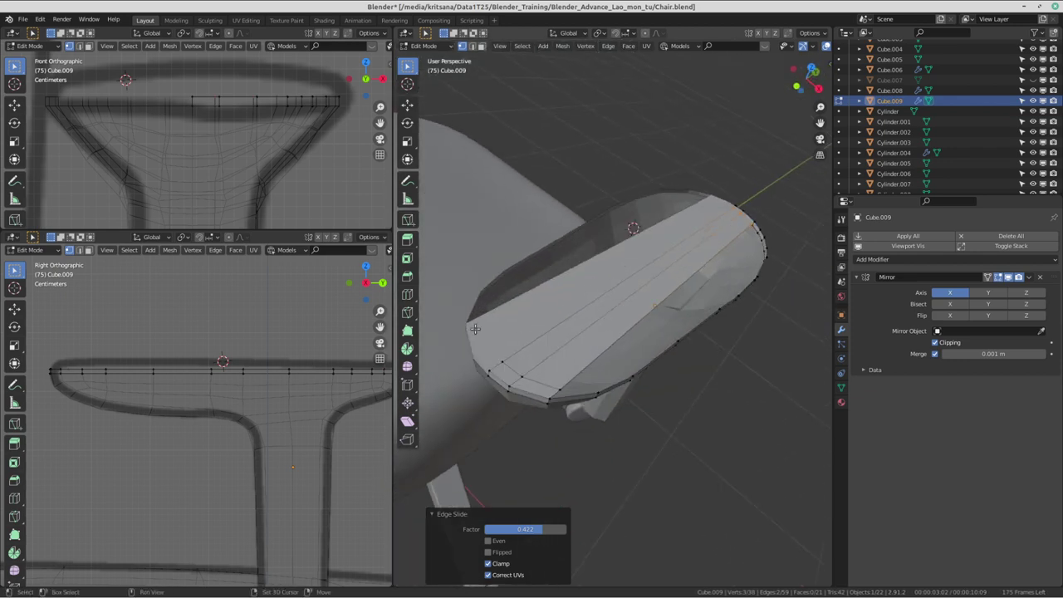
pyautogui.keyDown('alt'); pyautogui.keyDown('shift'); pyautogui.click(509, 359); pyautogui.keyUp('shift'); pyautogui.keyUp('alt')
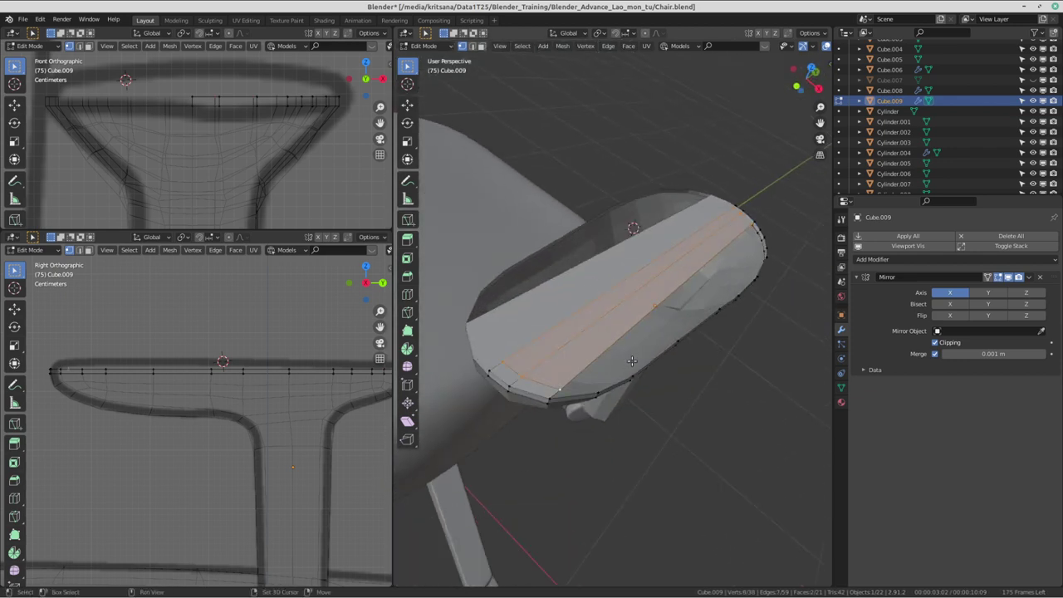
pyautogui.moveTo(634, 358)
pyautogui.mouseDown(button='middle')
pyautogui.moveTo(615, 328)
pyautogui.moveTo(582, 348)
pyautogui.mouseUp(button='middle')
pyautogui.scroll(1, 208, 391)
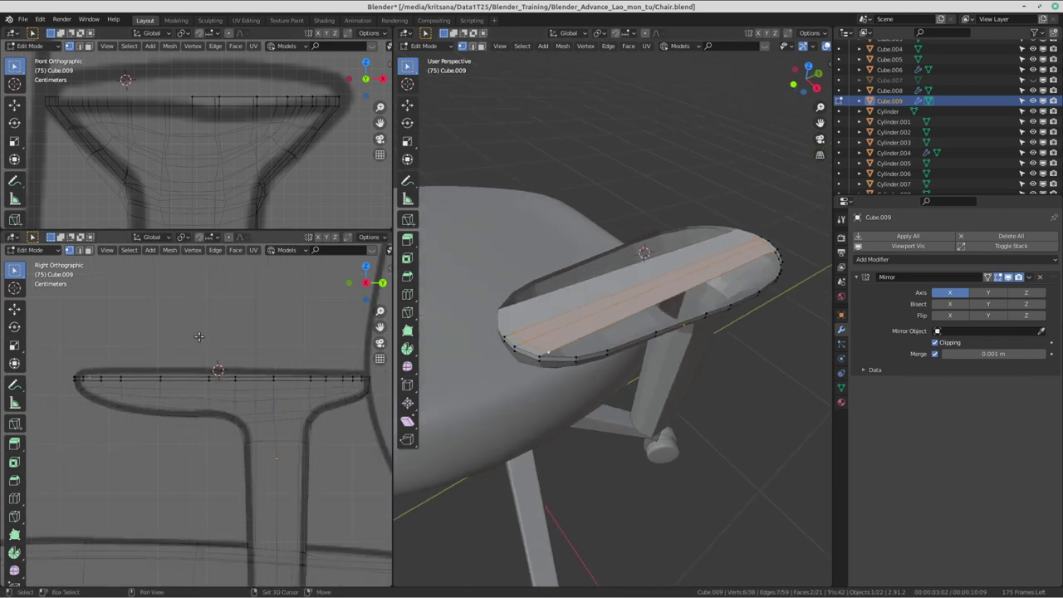
pyautogui.keyDown('shift'); pyautogui.moveTo(193, 374); pyautogui.dragTo(212, 399, button='middle'); pyautogui.keyUp('shift')
pyautogui.scroll(-1, 193, 388)
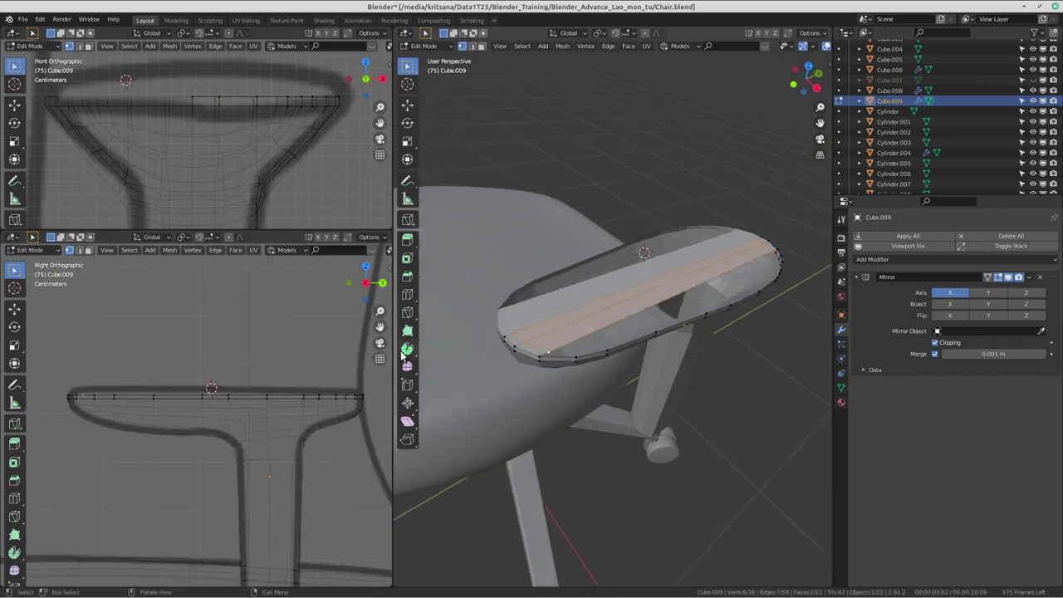
# - Widen the front and side orthographic views and recenter the seat in the side view
pyautogui.moveTo(392, 352); pyautogui.dragTo(459, 352)
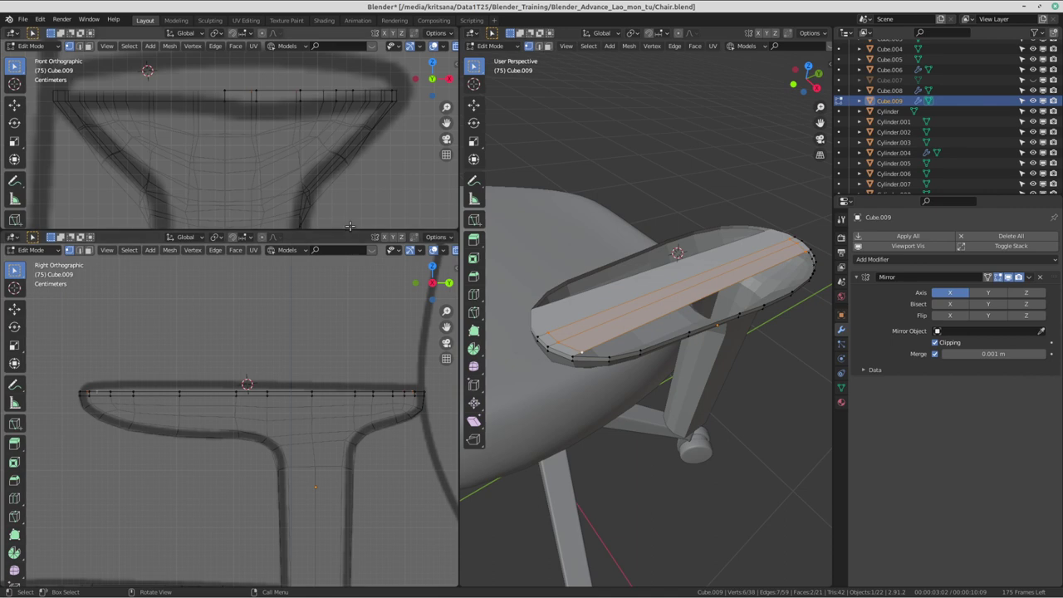
pyautogui.moveTo(349, 229); pyautogui.dragTo(348, 195)
pyautogui.moveTo(346, 353)
pyautogui.keyDown('shift'); pyautogui.mouseDown(button='middle')
pyautogui.moveTo(318, 357)
pyautogui.moveTo(368, 349)
pyautogui.moveTo(356, 353)
pyautogui.mouseUp(button='middle'); pyautogui.keyUp('shift')
pyautogui.scroll(1, 318, 357)
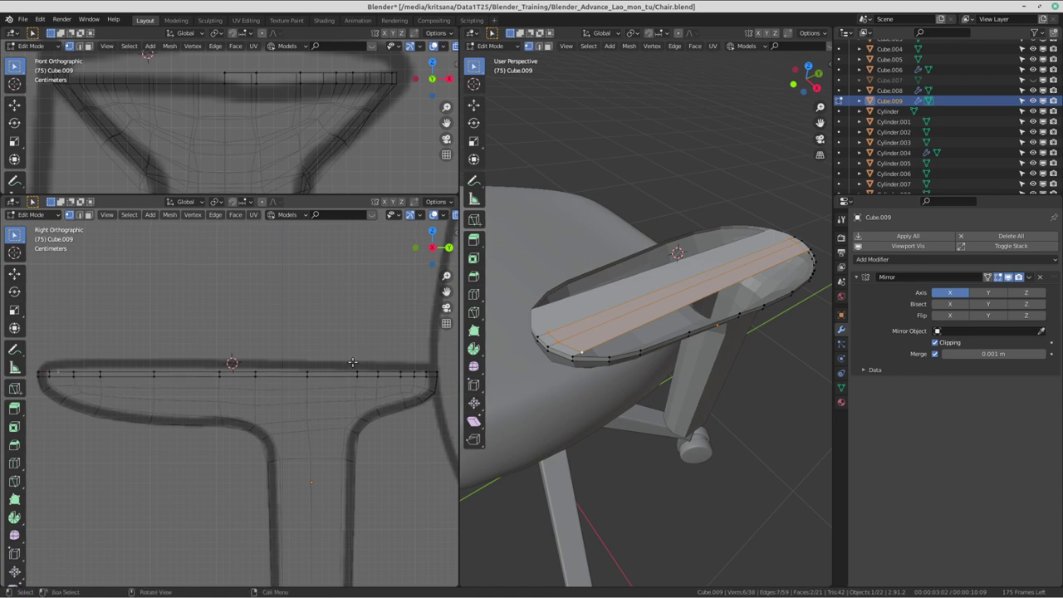
# - Switch to Face select mode and select the narrow central face strip on the armrest top
pyautogui.moveTo(632, 348); pyautogui.dragTo(652, 327, button='middle')
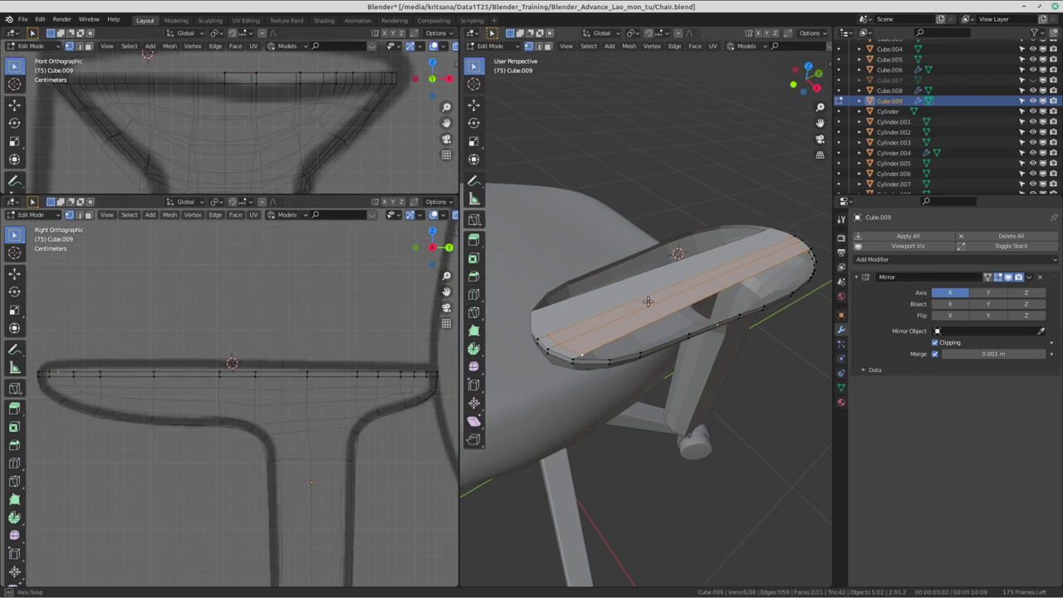
pyautogui.click(547, 46)
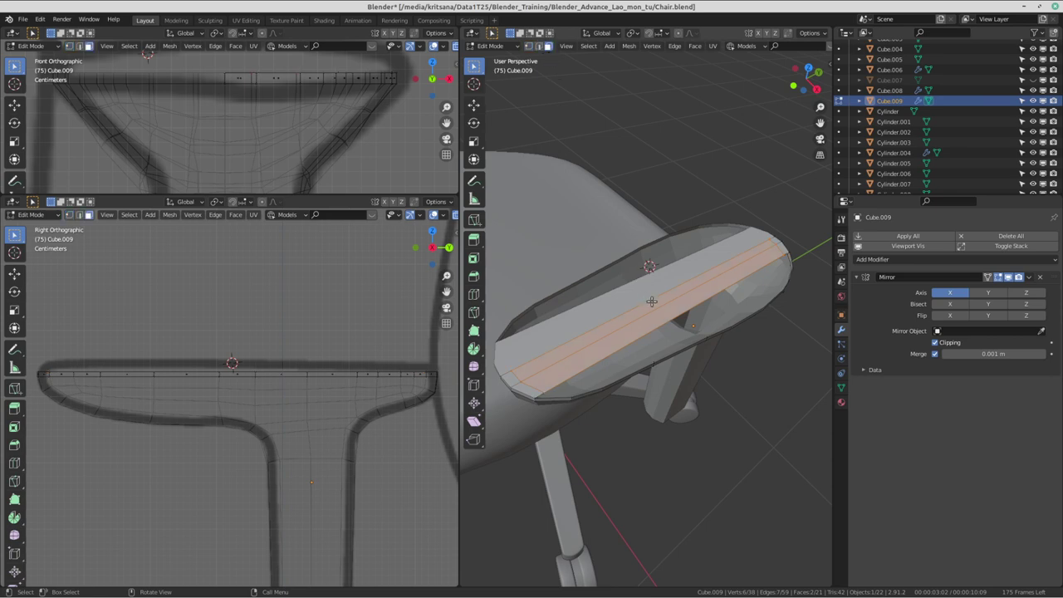
pyautogui.keyDown('alt'); pyautogui.click(662, 325); pyautogui.keyUp('alt')
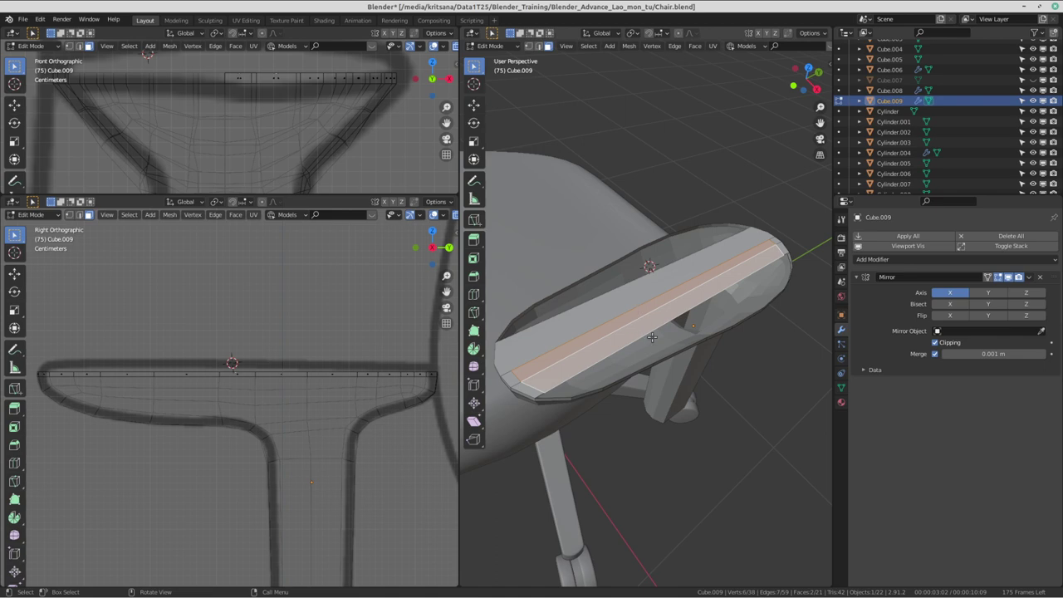
pyautogui.scroll(2, 230, 375)
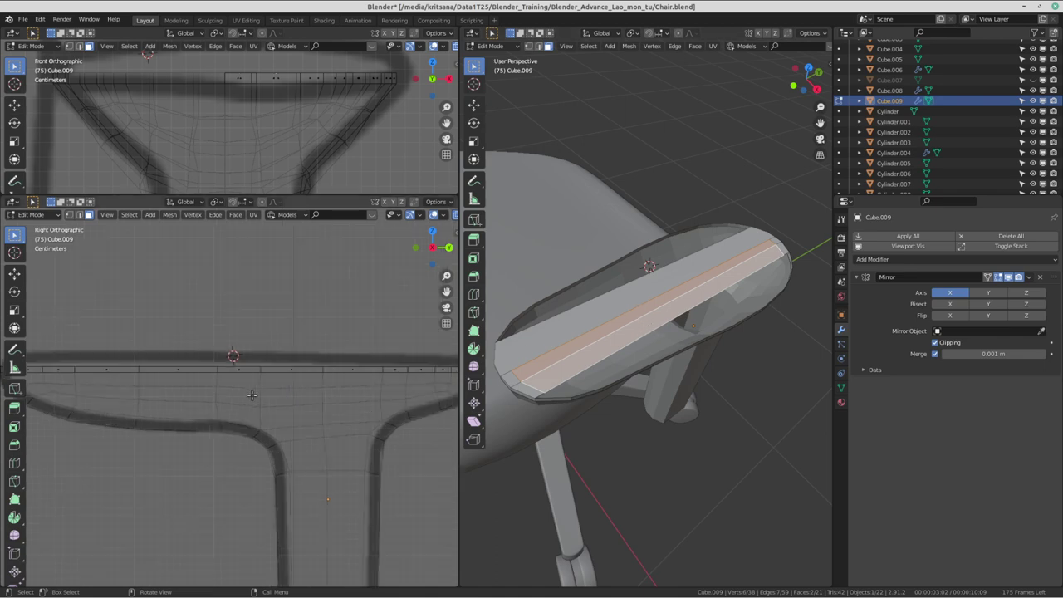
pyautogui.scroll(-2, 231, 373)
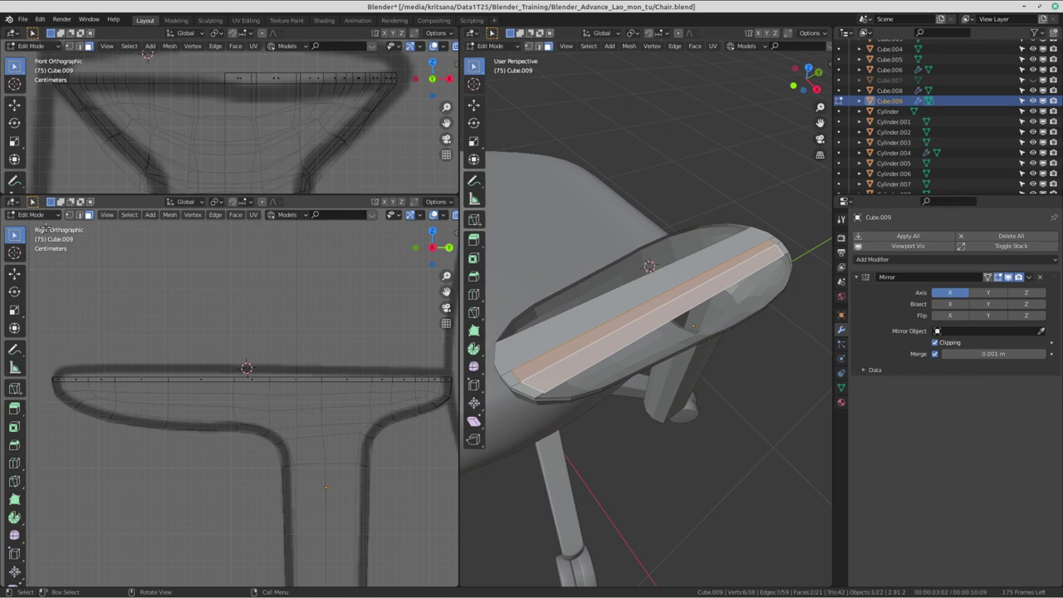
pyautogui.keyDown('shift'); pyautogui.moveTo(267, 316); pyautogui.dragTo(260, 306, button='middle'); pyautogui.keyUp('shift')
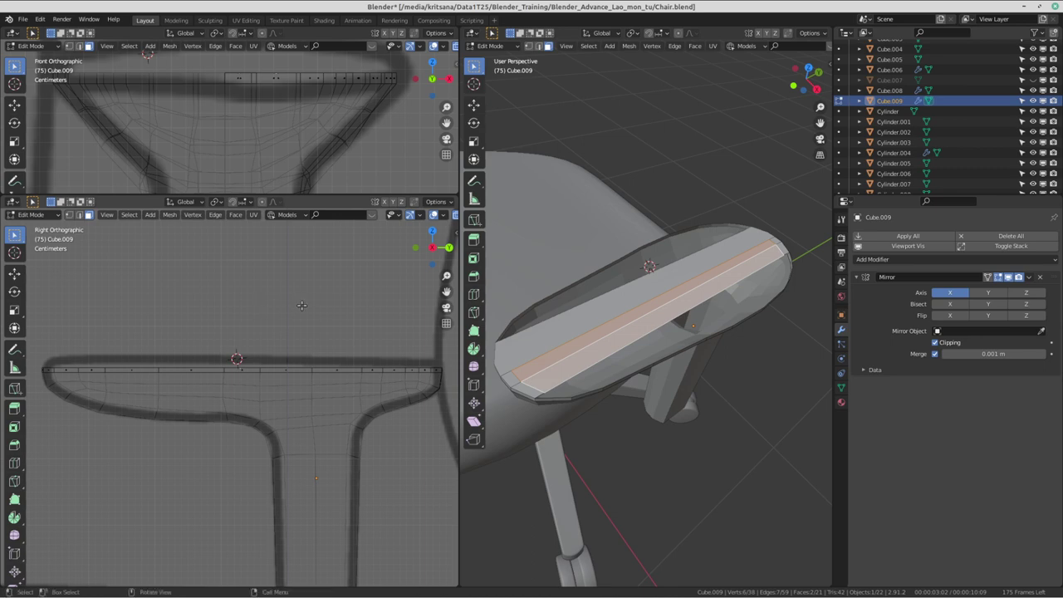
# - Move the selected strip slightly upward along the Z axis
pyautogui.press('g')
pyautogui.press('z')
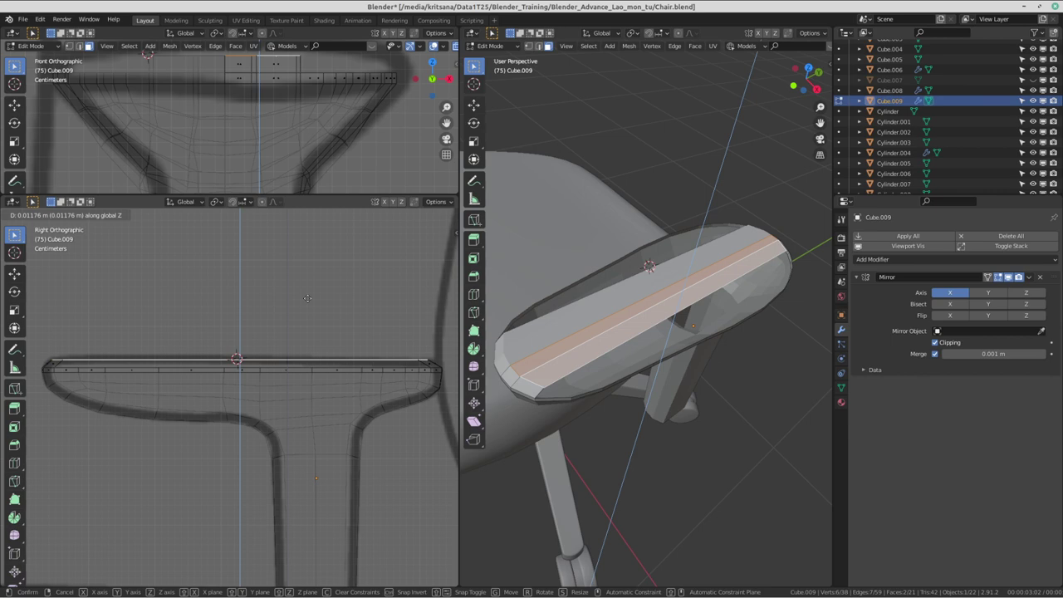
pyautogui.click(308, 298)
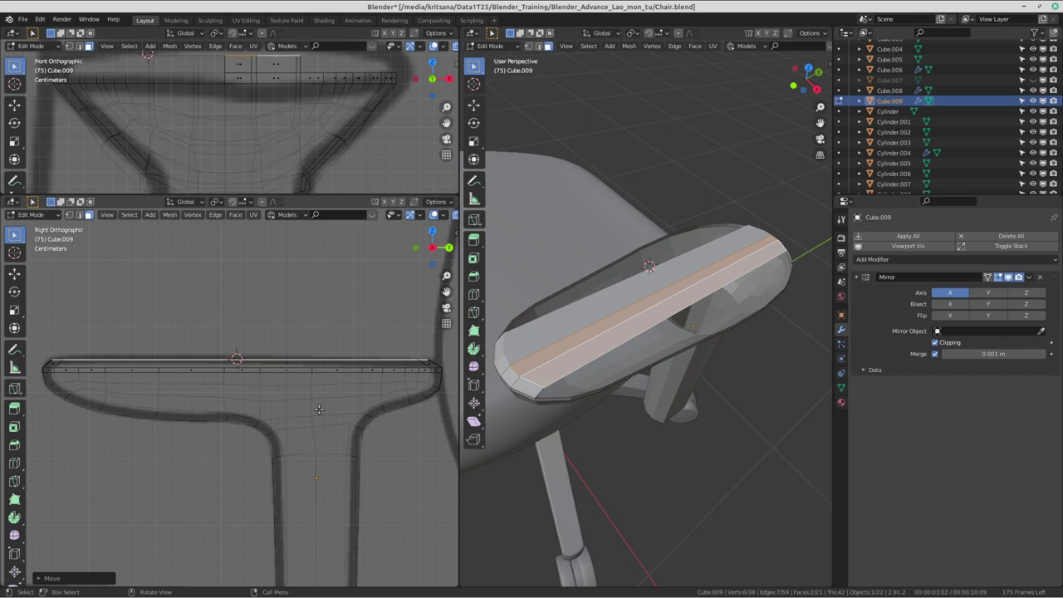
# - Fine-tune the strip with a second small upward Z move, zoom to check it, then switch to Discord
pyautogui.press('g')
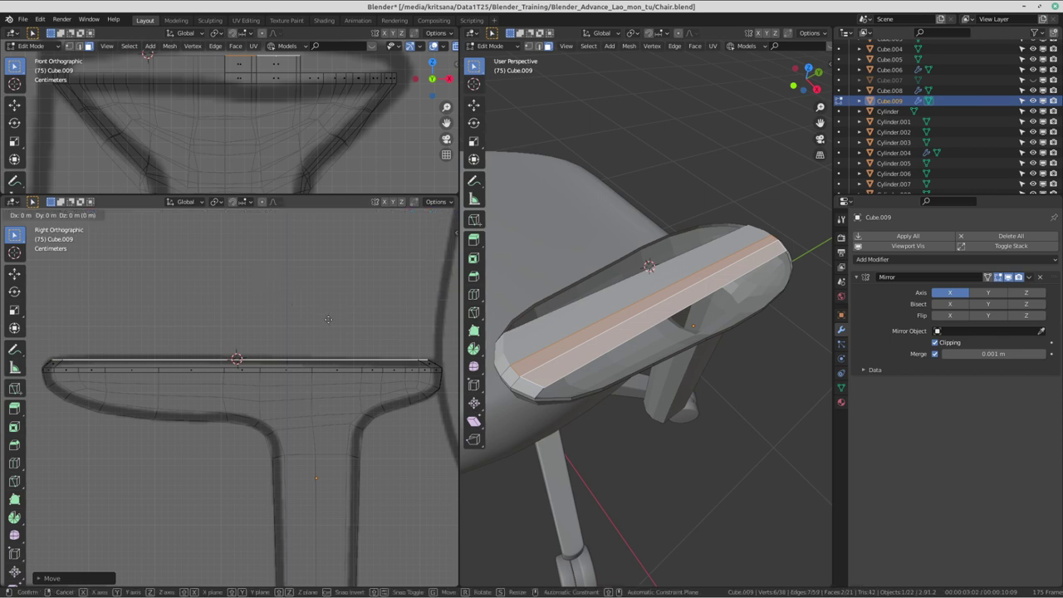
pyautogui.press('z')
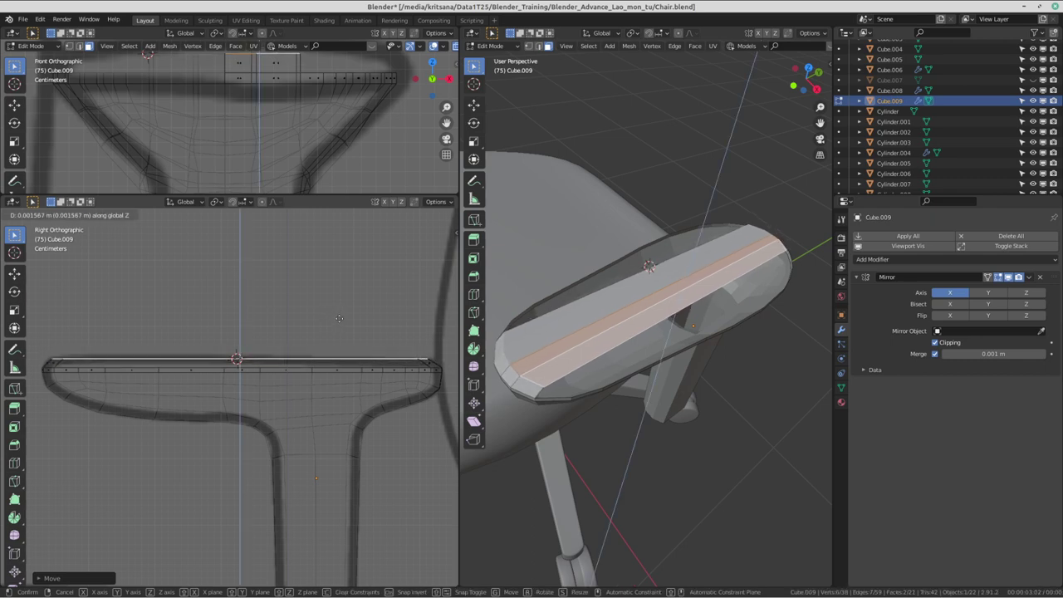
pyautogui.click(339, 315)
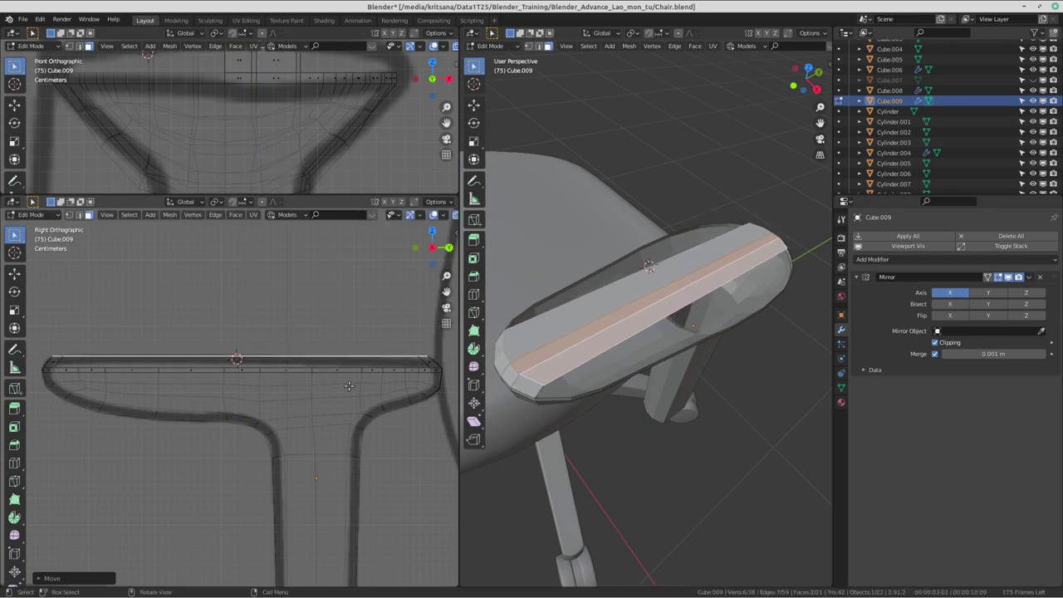
pyautogui.scroll(2, 351, 389)
pyautogui.scroll(-3, 357, 386)
pyautogui.scroll(1, 349, 381)
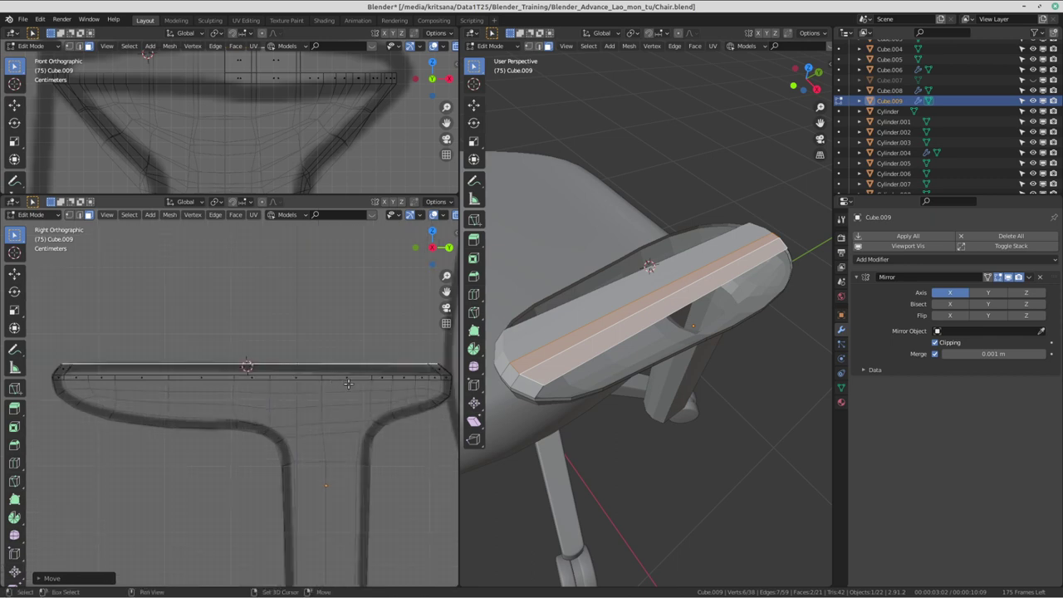
pyautogui.scroll(1, 340, 386)
pyautogui.scroll(1, 345, 391)
pyautogui.scroll(1, 349, 396)
pyautogui.scroll(-3, 349, 396)
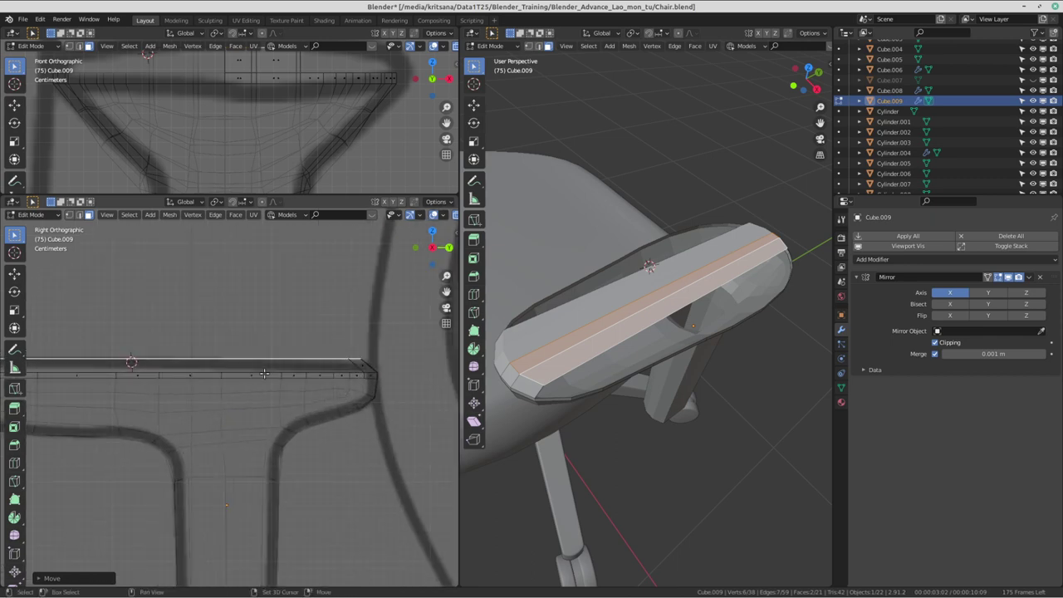
pyautogui.scroll(6, 313, 373)
pyautogui.scroll(-4, 287, 383)
pyautogui.scroll(2, 291, 378)
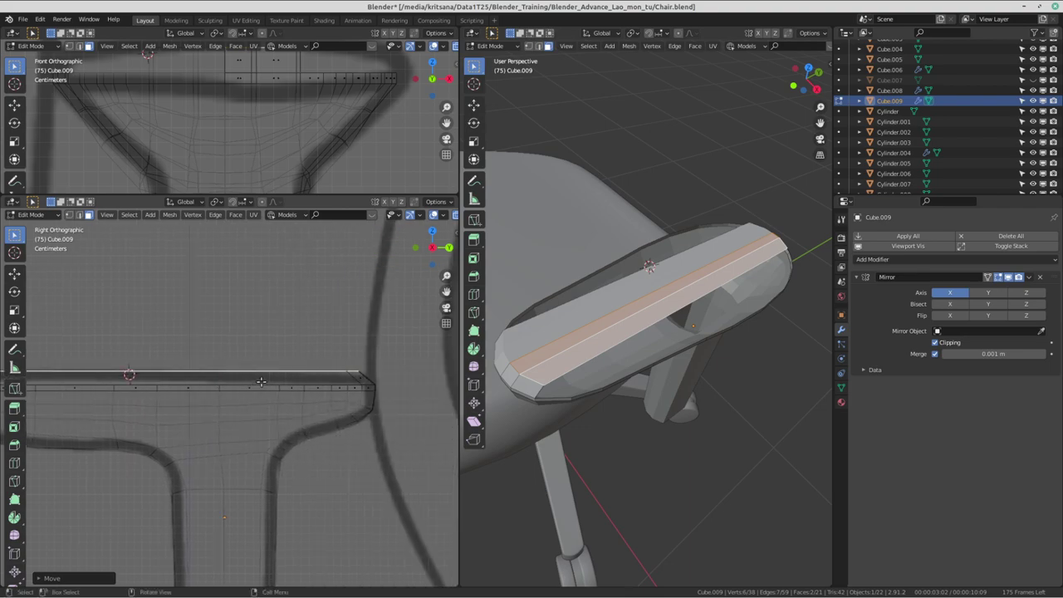
pyautogui.scroll(-3, 303, 365)
pyautogui.scroll(2, 349, 345)
pyautogui.scroll(-2, 328, 338)
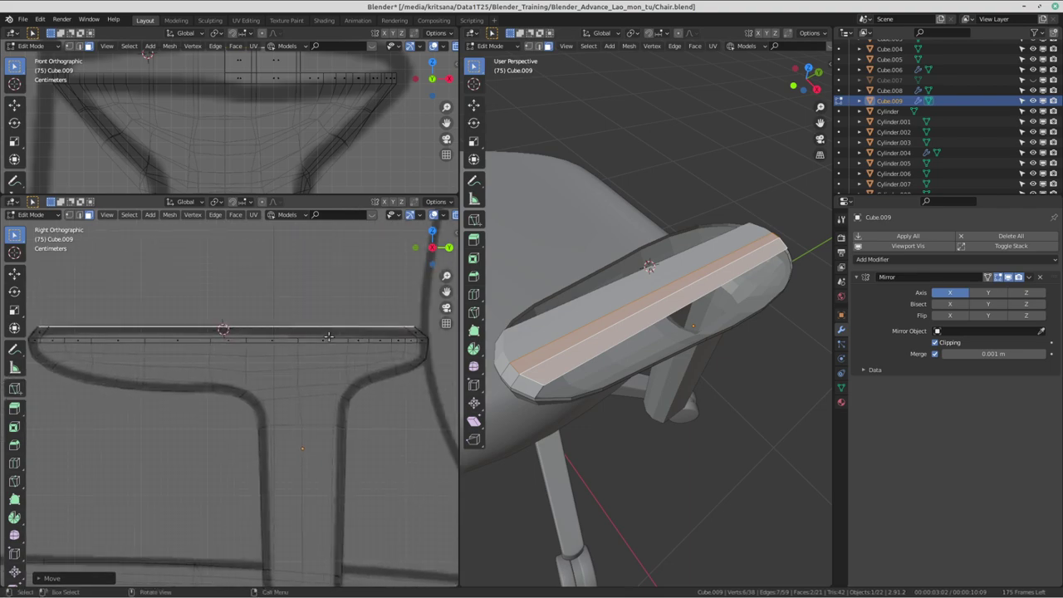
pyautogui.hotkey('ctrl', 'F1')
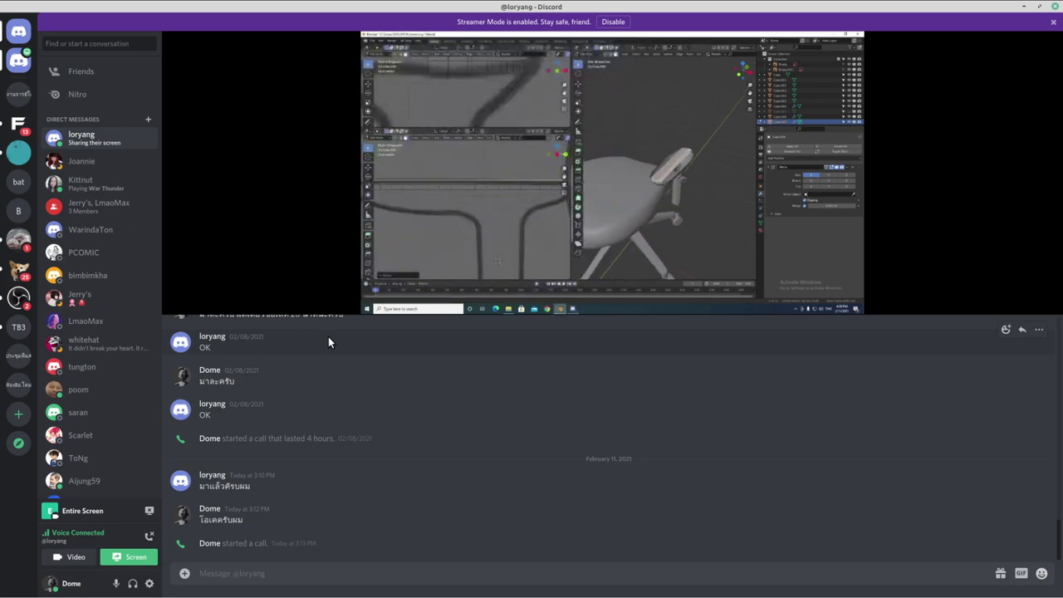
pyautogui.hotkey('ctrl', 'F2')
pyautogui.moveTo(681, 349)
pyautogui.mouseDown(button='middle')
pyautogui.moveTo(717, 358)
pyautogui.moveTo(533, 398)
pyautogui.moveTo(773, 362)
pyautogui.moveTo(632, 292)
pyautogui.moveTo(645, 336)
pyautogui.moveTo(579, 320)
pyautogui.mouseUp(button='middle')
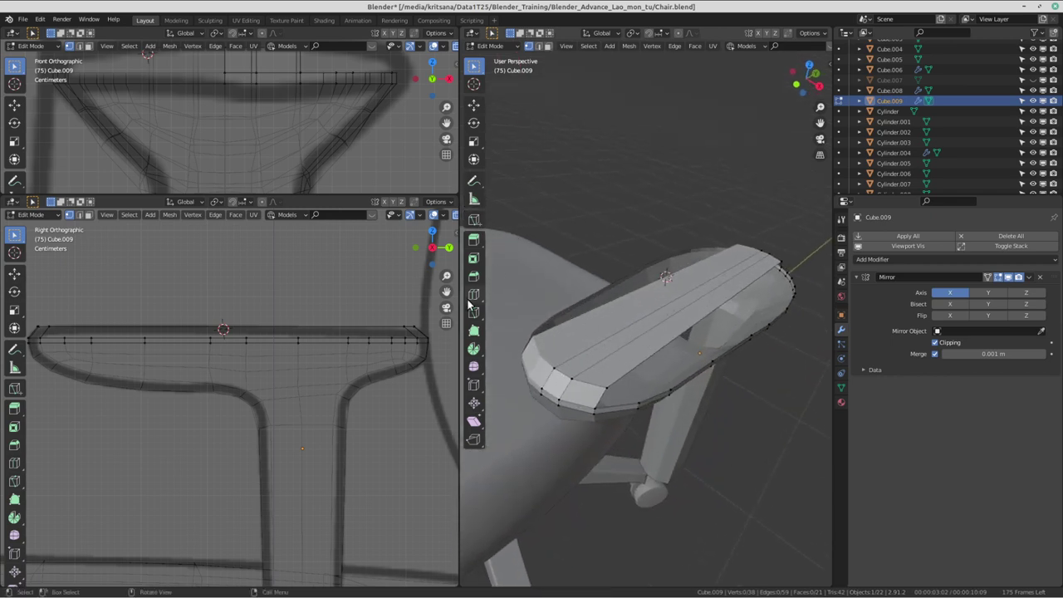
# - Widen the 3D view and select the first edge along the armrest's rim
pyautogui.moveTo(461, 297); pyautogui.dragTo(324, 296)
pyautogui.moveTo(503, 361)
pyautogui.mouseDown(button='middle')
pyautogui.moveTo(610, 387)
pyautogui.moveTo(542, 397)
pyautogui.moveTo(621, 421)
pyautogui.moveTo(539, 404)
pyautogui.moveTo(547, 375)
pyautogui.mouseUp(button='middle')
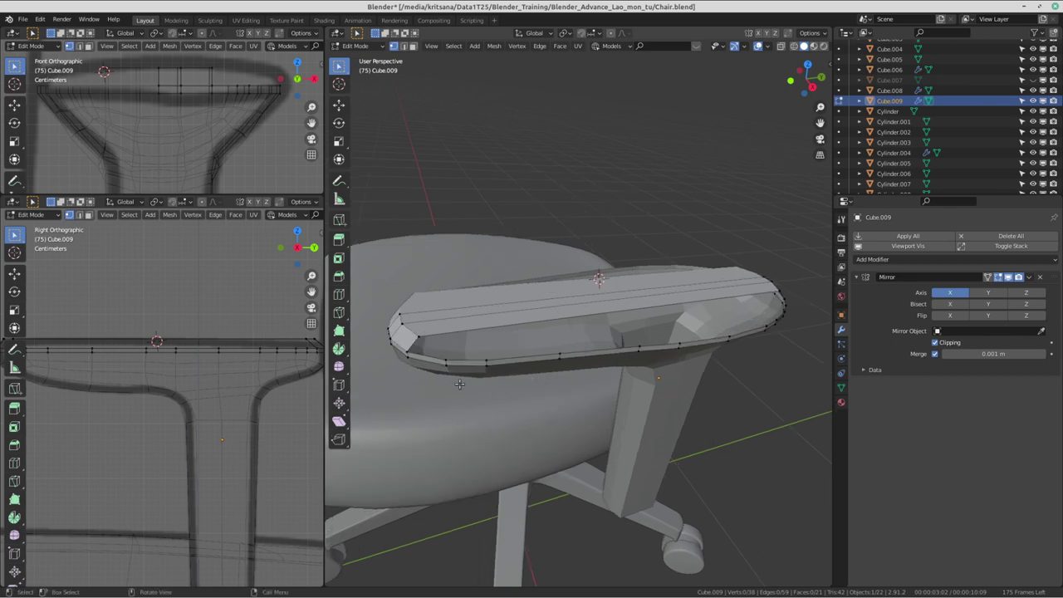
pyautogui.moveTo(459, 383); pyautogui.dragTo(505, 450, button='middle')
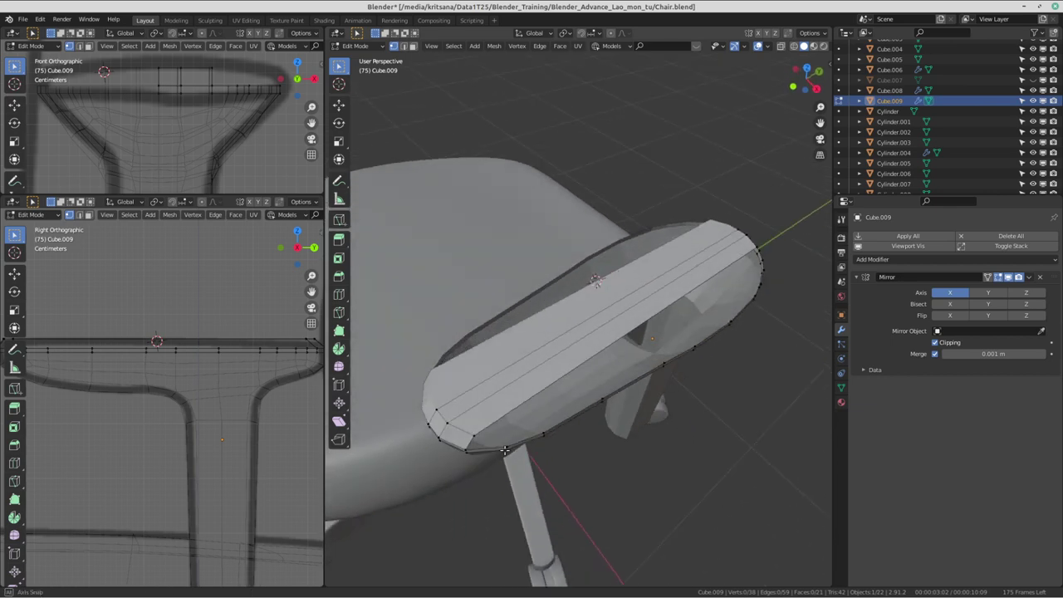
pyautogui.moveTo(505, 449)
pyautogui.mouseDown(button='middle')
pyautogui.moveTo(515, 401)
pyautogui.moveTo(408, 363)
pyautogui.moveTo(510, 363)
pyautogui.moveTo(534, 375)
pyautogui.moveTo(527, 402)
pyautogui.mouseUp(button='middle')
pyautogui.keyDown('alt'); pyautogui.click(534, 399); pyautogui.keyUp('alt')
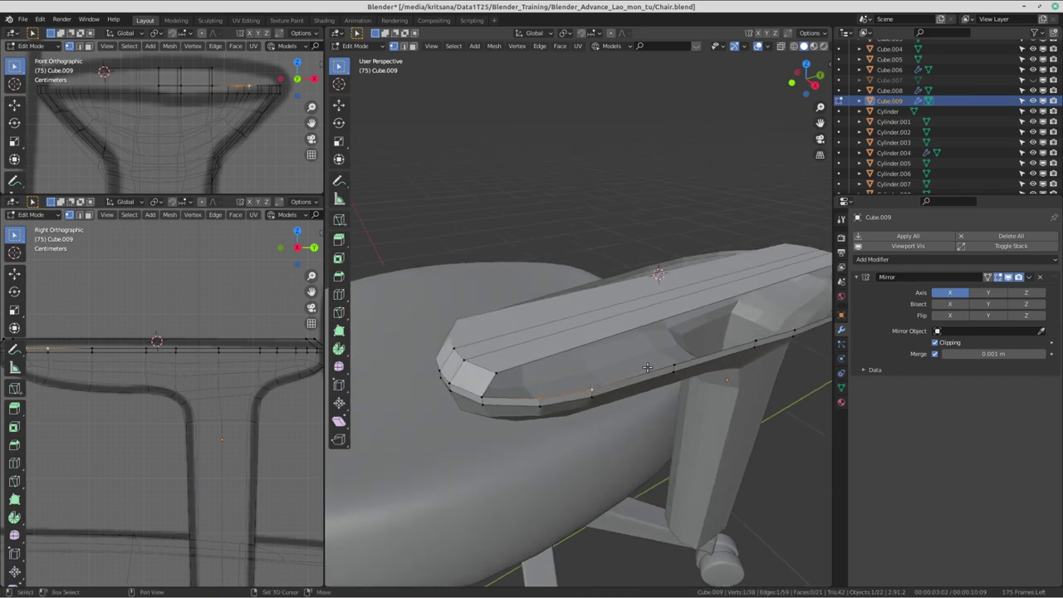
# - Add successive rim vertices along the armrest's top edge to the selection
pyautogui.moveTo(672, 363); pyautogui.dragTo(519, 393, button='middle')
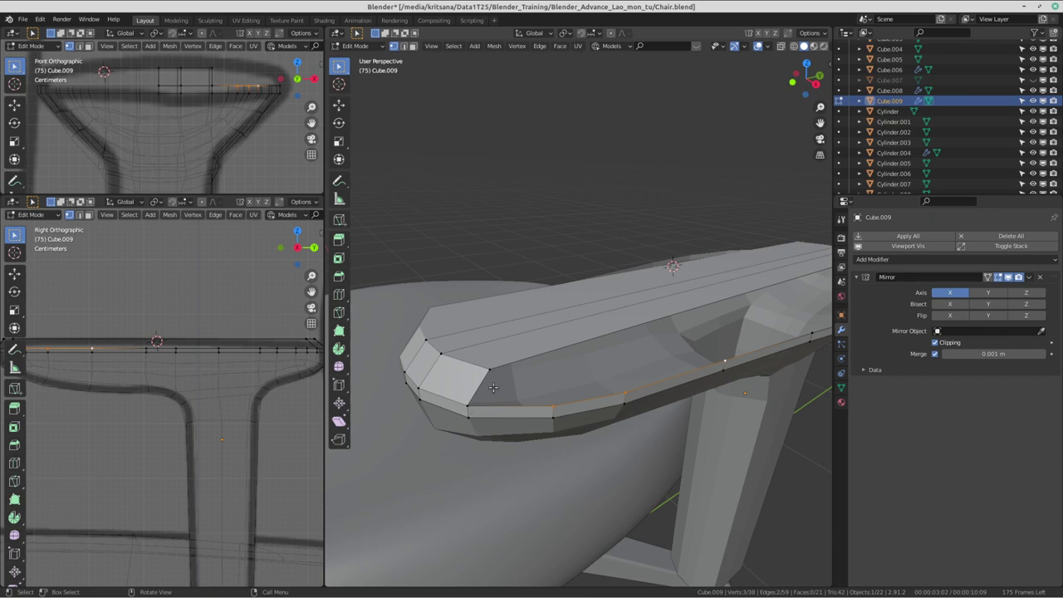
pyautogui.moveTo(487, 402); pyautogui.dragTo(452, 391, button='middle')
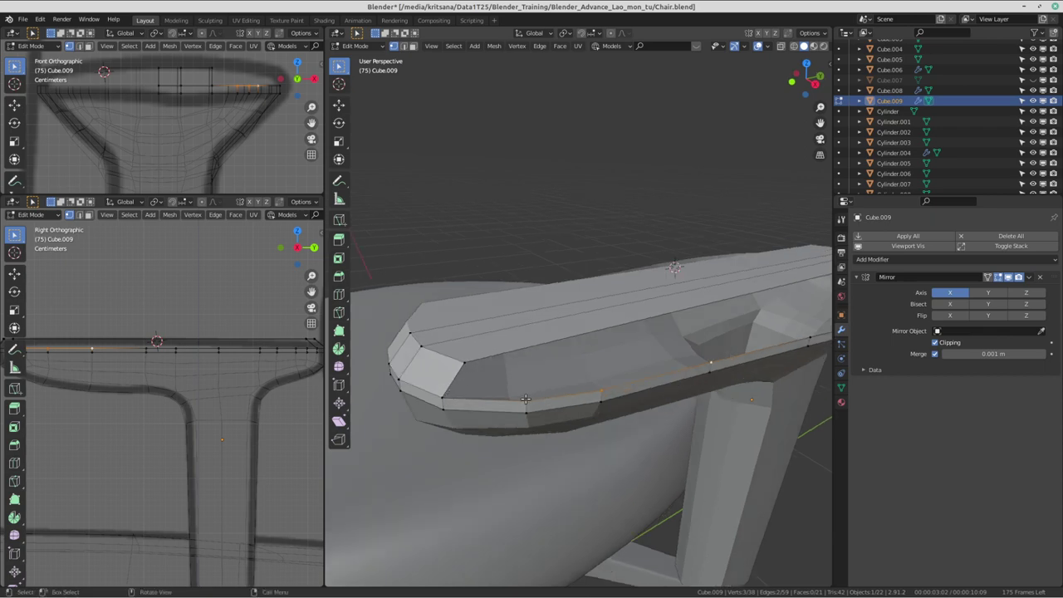
pyautogui.moveTo(597, 382); pyautogui.dragTo(532, 349, button='middle')
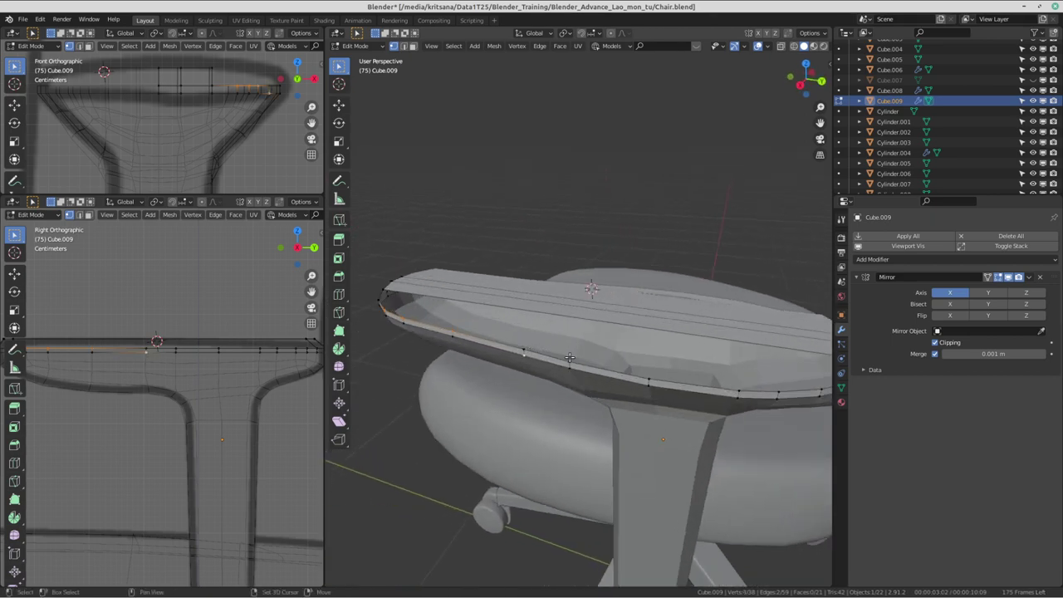
pyautogui.keyDown('shift'); pyautogui.click(526, 347); pyautogui.keyUp('shift')
pyautogui.keyDown('shift'); pyautogui.click(568, 358); pyautogui.keyUp('shift')
pyautogui.scroll(2, 649, 372)
pyautogui.keyDown('shift'); pyautogui.moveTo(649, 372); pyautogui.dragTo(567, 344, button='middle'); pyautogui.keyUp('shift')
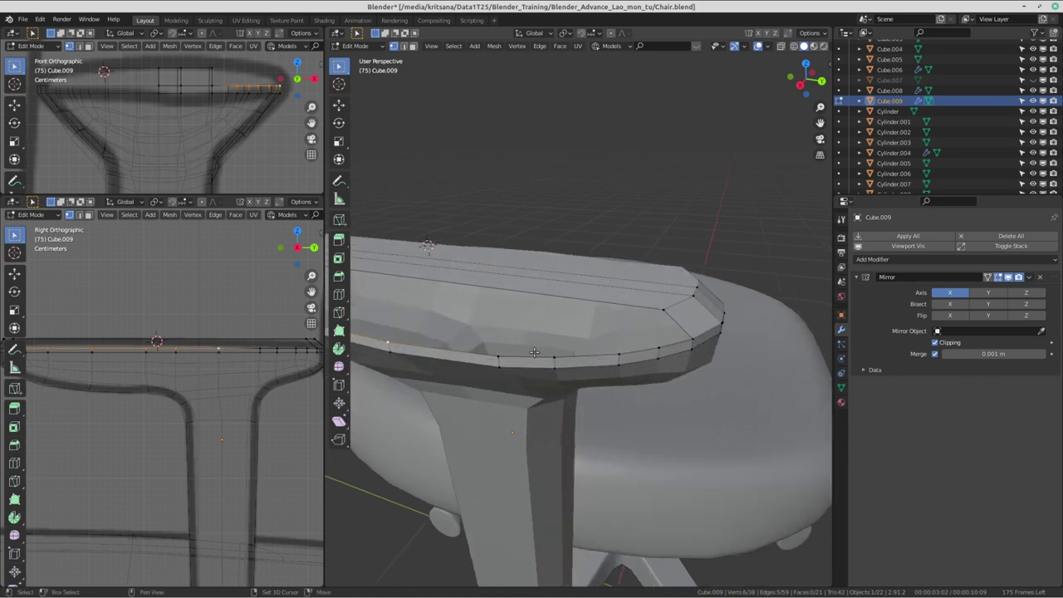
pyautogui.keyDown('ctrl'); pyautogui.click(499, 359); pyautogui.keyUp('ctrl')
pyautogui.keyDown('ctrl'); pyautogui.click(618, 354); pyautogui.keyUp('ctrl')
# - Orbit around the armrest to check the rim selection, then switch desktop workspaces
pyautogui.moveTo(665, 348)
pyautogui.mouseDown(button='middle')
pyautogui.moveTo(619, 363)
pyautogui.moveTo(620, 316)
pyautogui.mouseUp(button='middle')
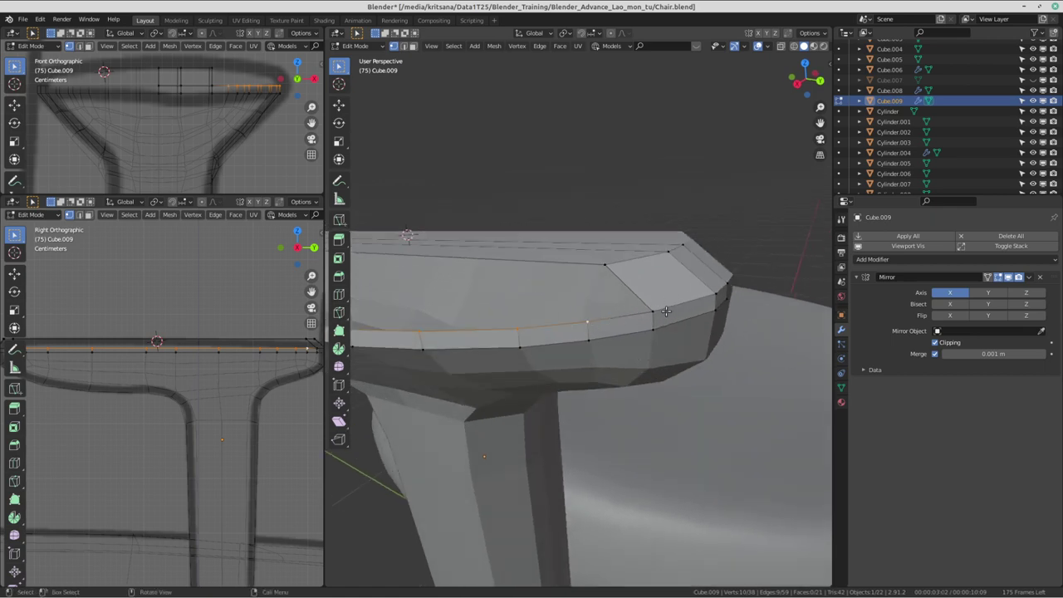
pyautogui.moveTo(617, 322)
pyautogui.mouseDown(button='middle')
pyautogui.moveTo(637, 359)
pyautogui.moveTo(579, 369)
pyautogui.mouseUp(button='middle')
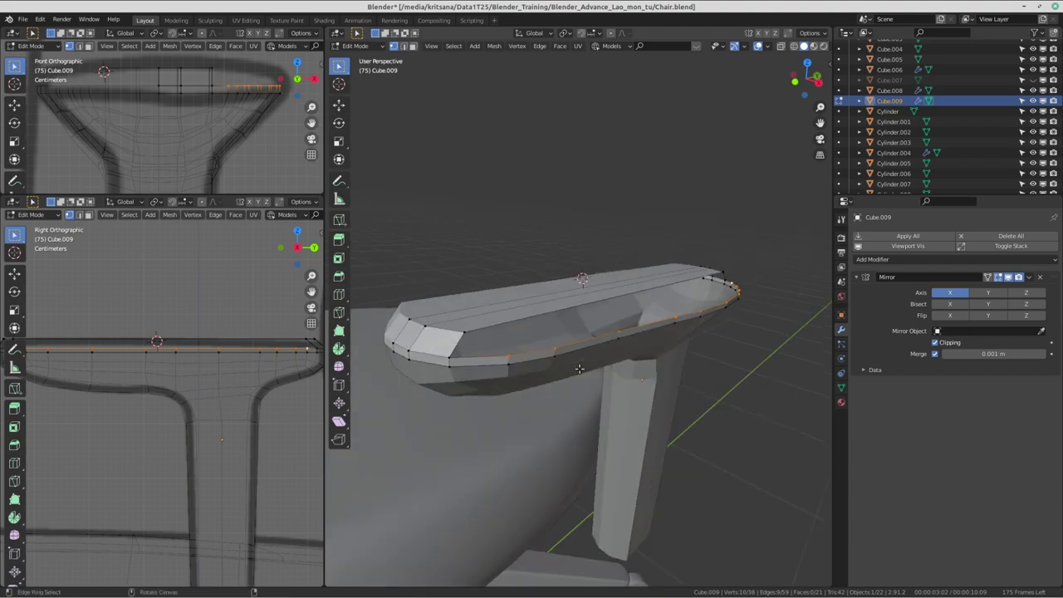
pyautogui.hotkey('ctrl', 'alt', 'Right')
pyautogui.hotkey('ctrl', 'alt', 'Left')
# - Bring the Discord call window in front of OBS, then return to the Blender workspace
pyautogui.hotkey('ctrl', 'alt', 'Down')
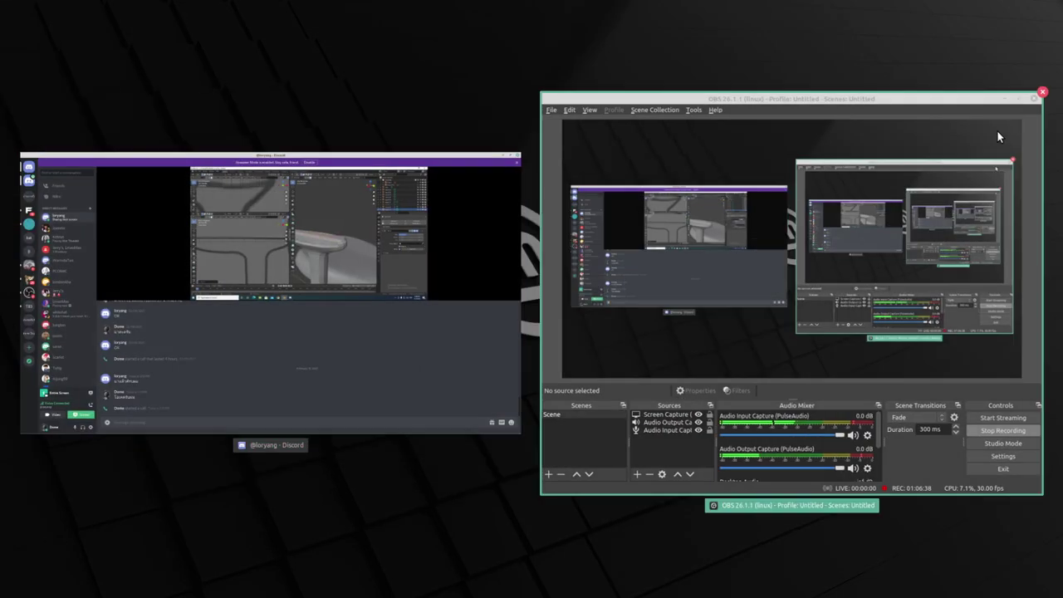
pyautogui.click(996, 130)
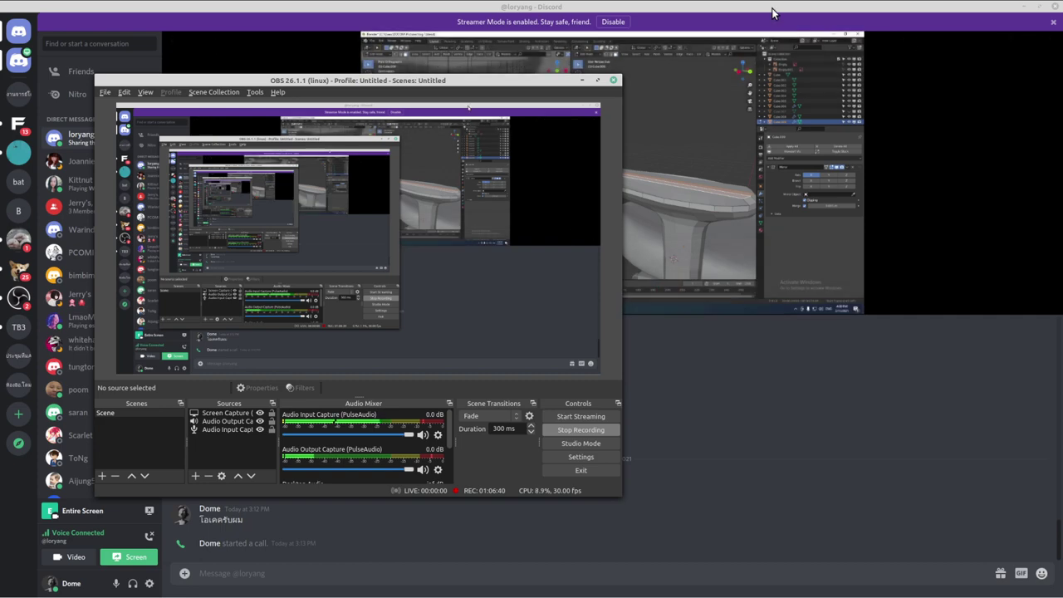
pyautogui.click(770, 11)
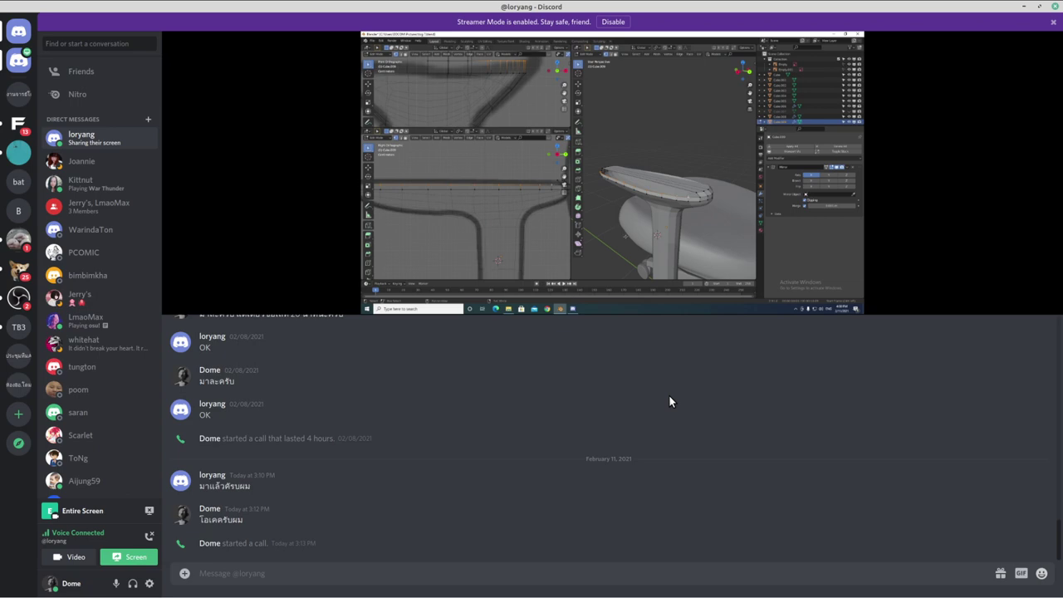
pyautogui.hotkey('ctrl', 'alt', 'Right')
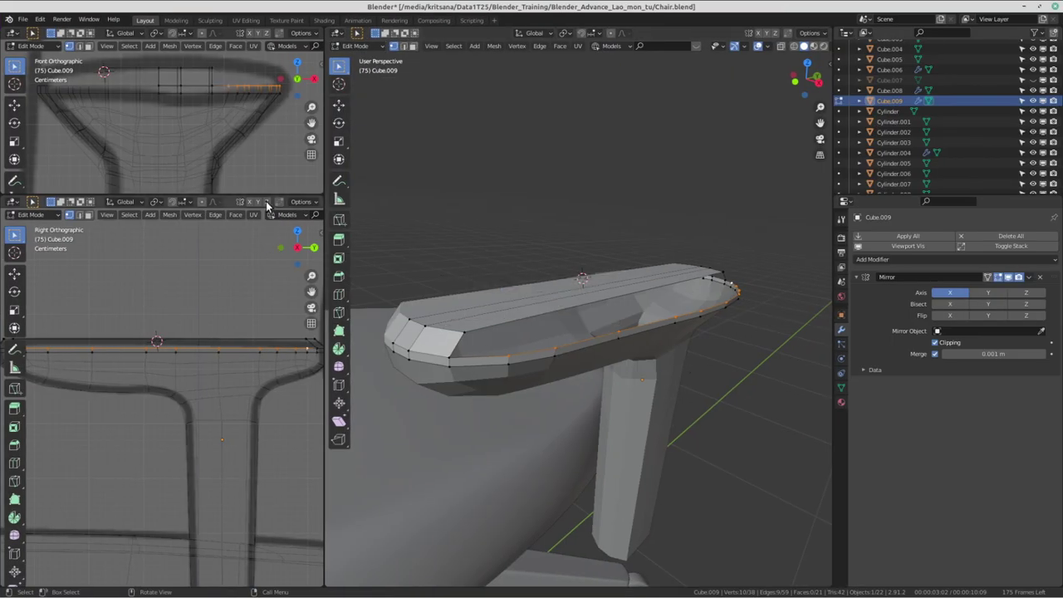
# - Frame the rim in the front view and extrude the selected rim edge upward into a lip
pyautogui.scroll(3, 198, 157)
pyautogui.scroll(-3, 152, 103)
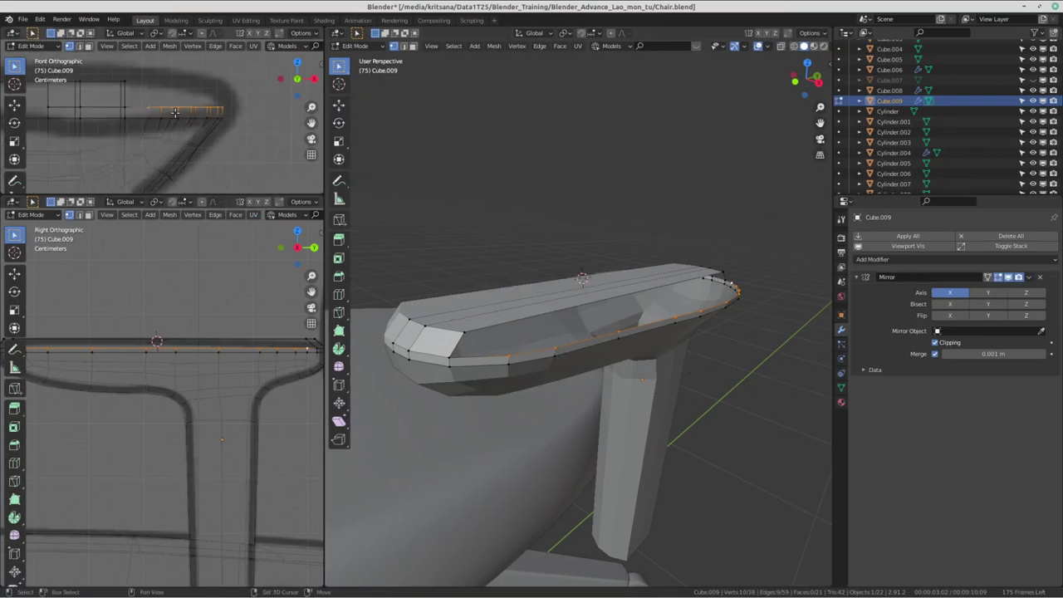
pyautogui.keyDown('shift'); pyautogui.moveTo(152, 104); pyautogui.dragTo(168, 114, button='middle'); pyautogui.keyUp('shift')
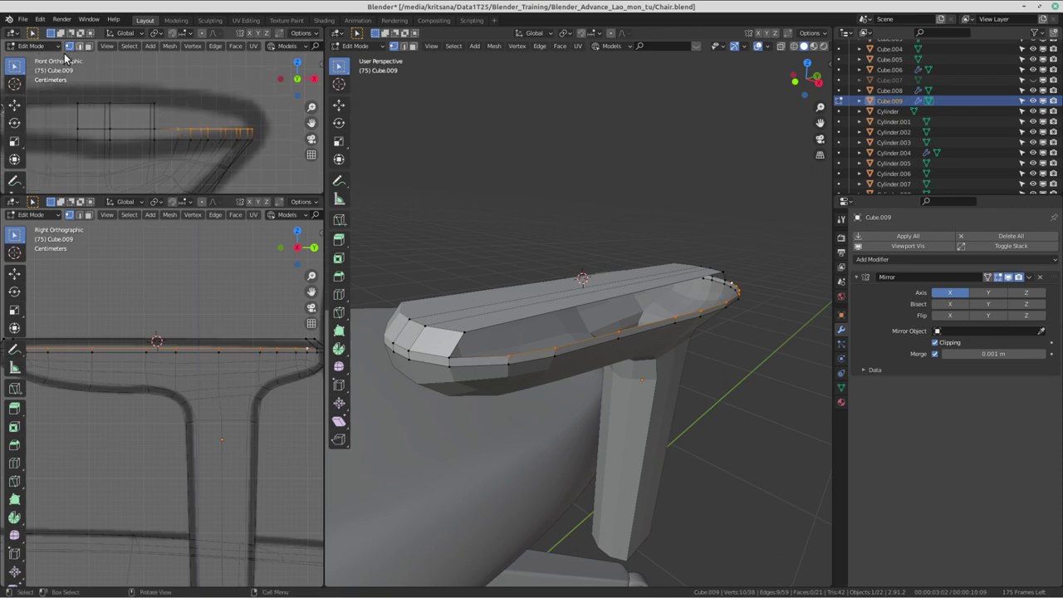
pyautogui.keyDown('shift'); pyautogui.moveTo(77, 80); pyautogui.dragTo(72, 79, button='middle'); pyautogui.keyUp('shift')
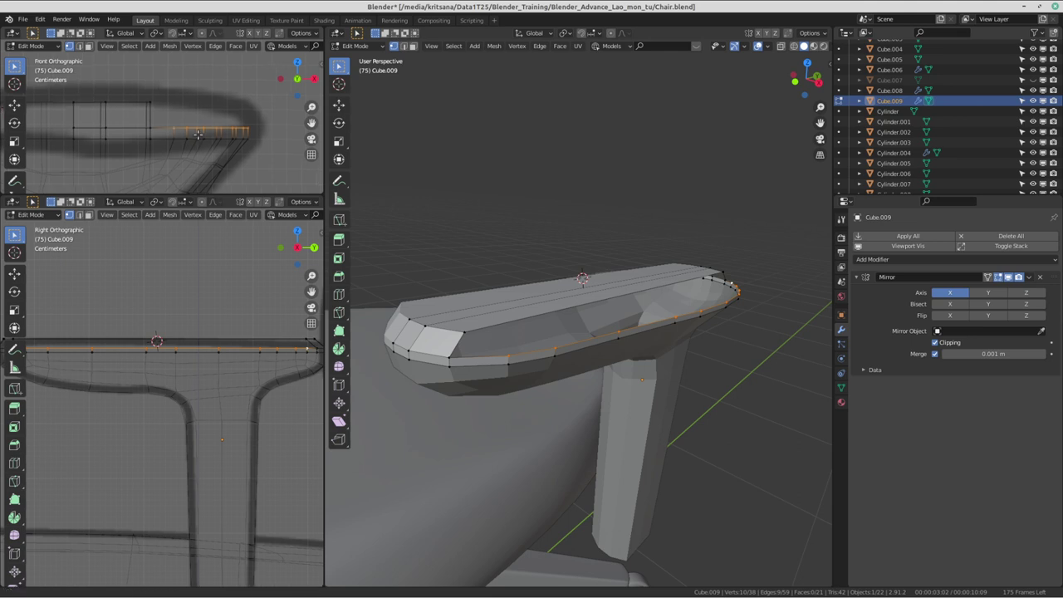
pyautogui.press('e')
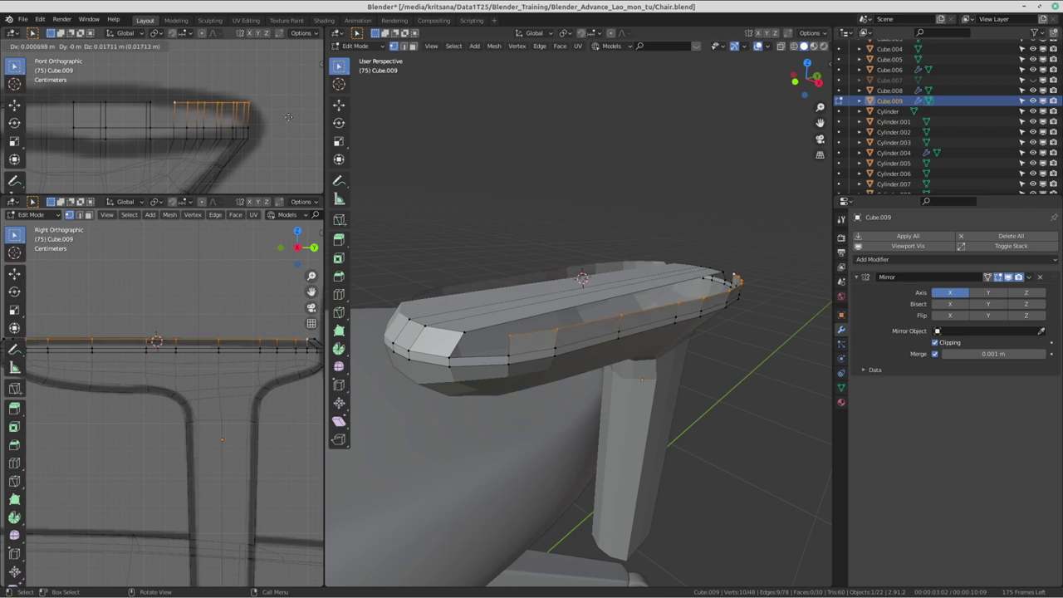
pyautogui.click(289, 117)
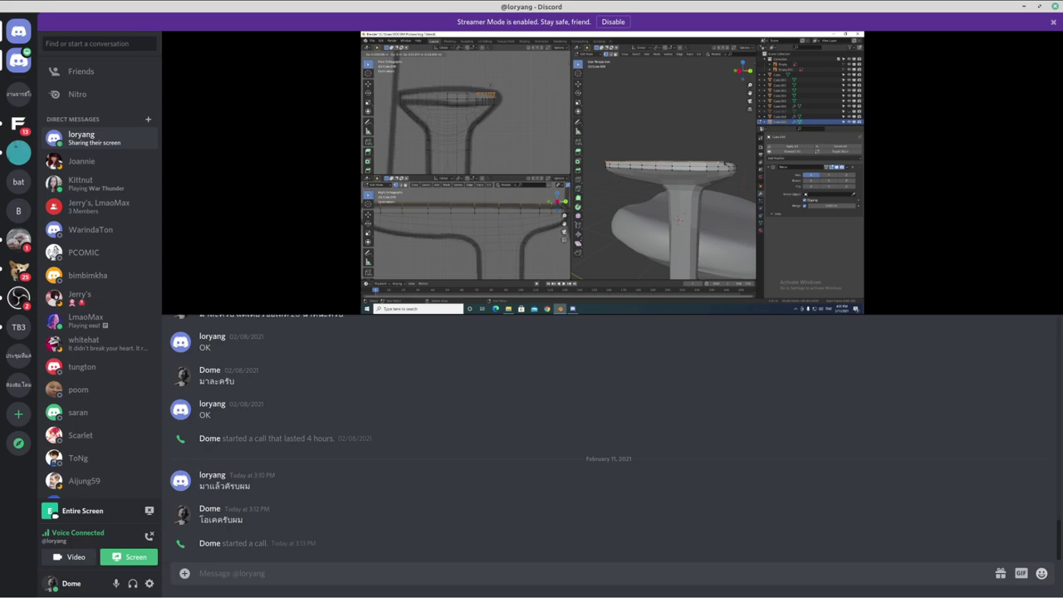
# - Inspect the cup from another angle and reposition the extruded rim edge
pyautogui.hotkey('ctrl', 'alt', 'Right')
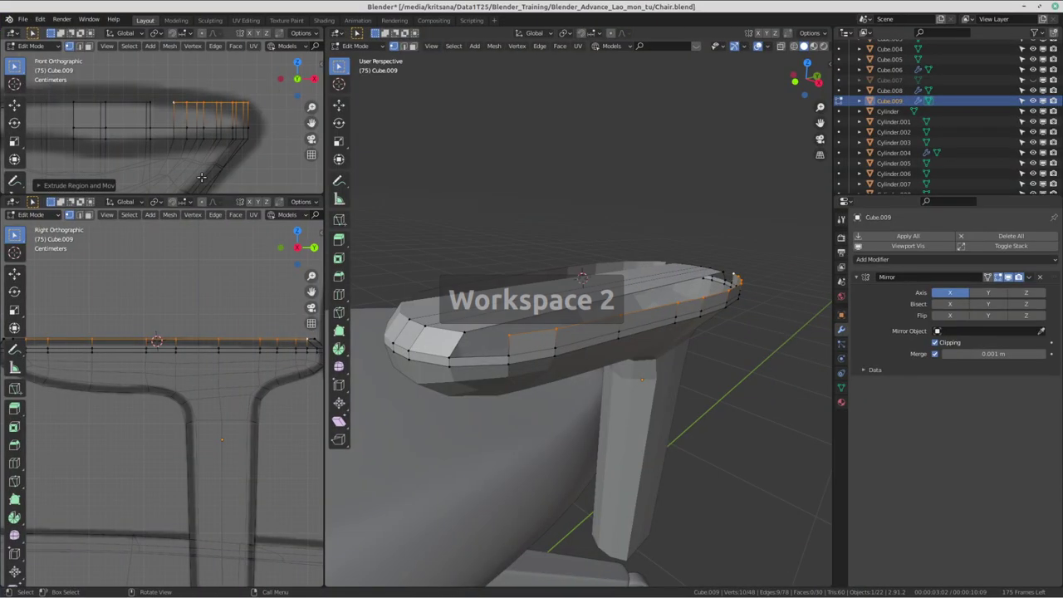
pyautogui.scroll(3, 687, 356)
pyautogui.moveTo(688, 356)
pyautogui.mouseDown(button='middle')
pyautogui.moveTo(662, 338)
pyautogui.moveTo(555, 350)
pyautogui.moveTo(633, 339)
pyautogui.mouseUp(button='middle')
pyautogui.scroll(-2, 560, 350)
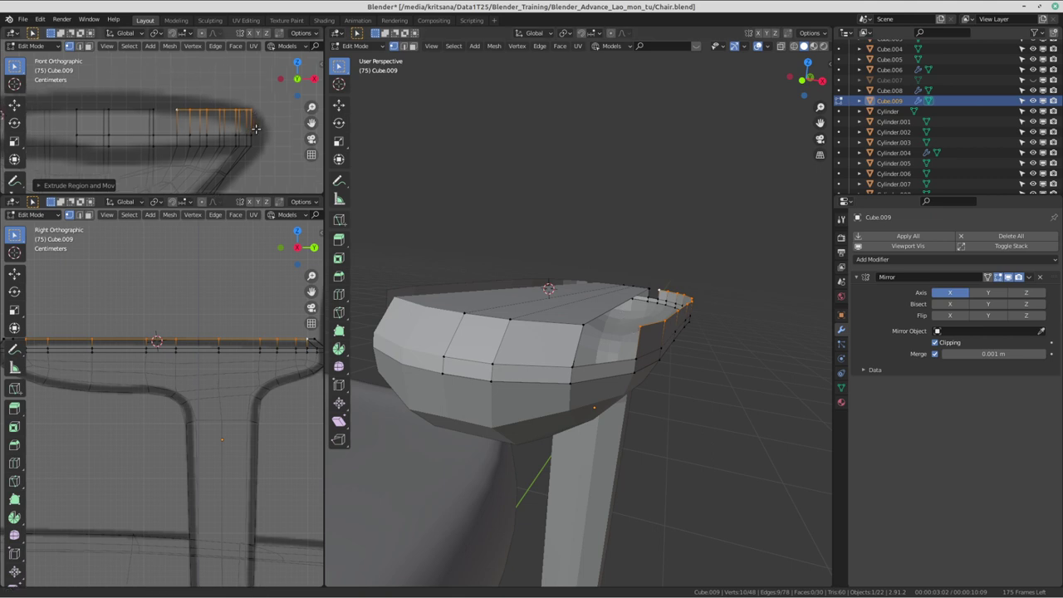
pyautogui.press('g')
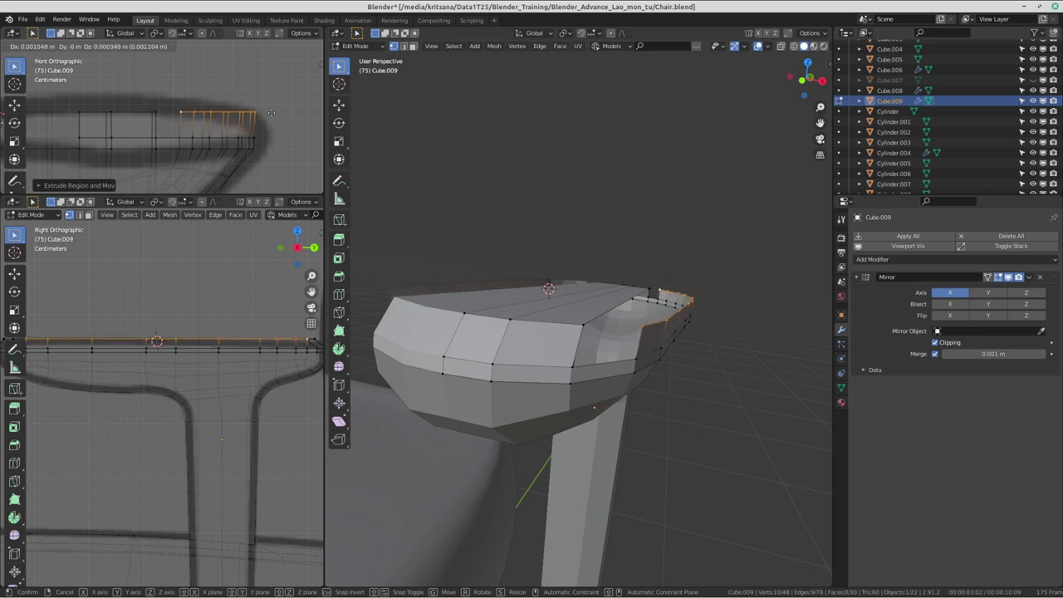
pyautogui.click(270, 112)
pyautogui.scroll(-2, 242, 150)
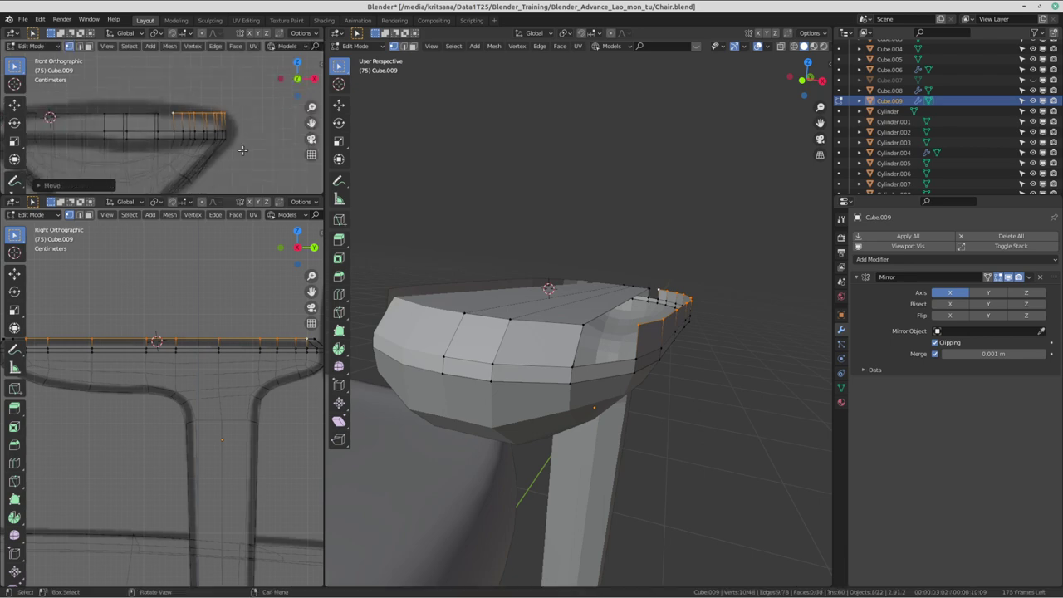
pyautogui.hotkey('ctrl', 'alt', 'Right')
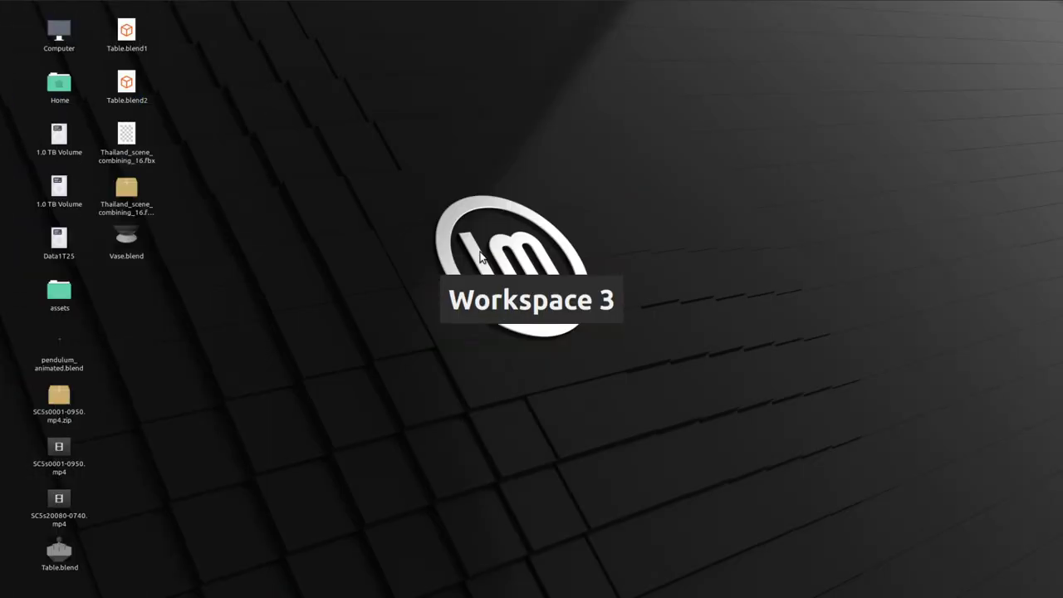
pyautogui.hotkey('ctrl', 'alt', 'Left')
pyautogui.hotkey('ctrl', 'alt', 'Left')
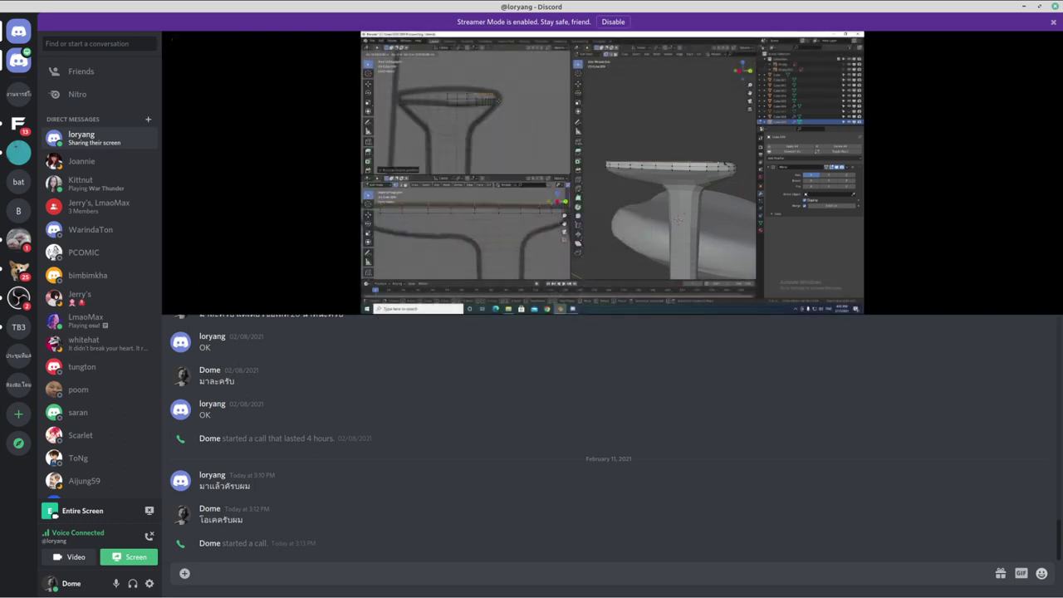
# - Move a single vertex at the end of the raised rim into place
pyautogui.hotkey('ctrl', 'alt', 'Right')
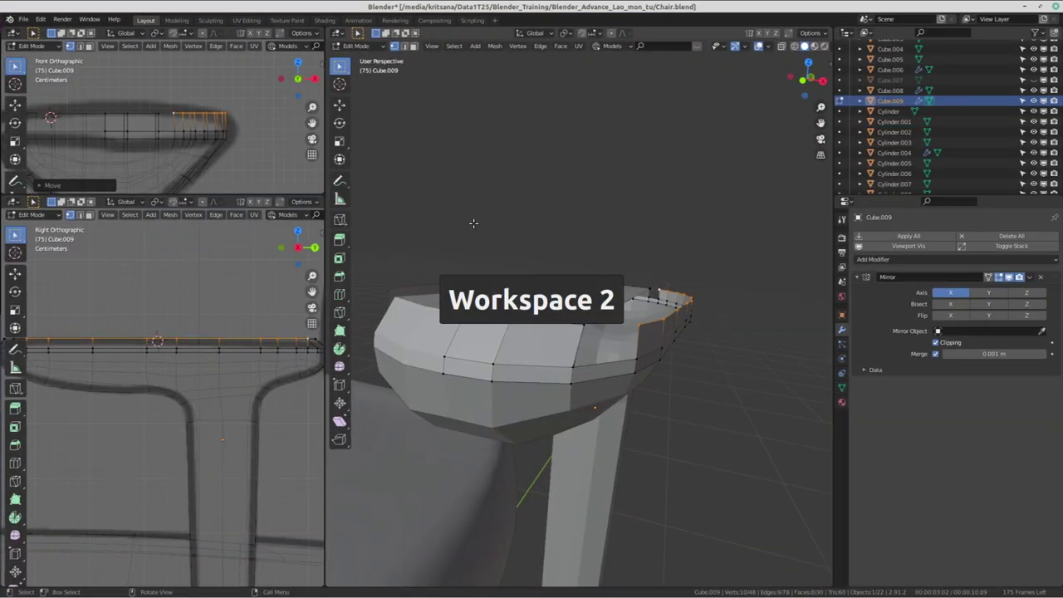
pyautogui.scroll(3, 648, 273)
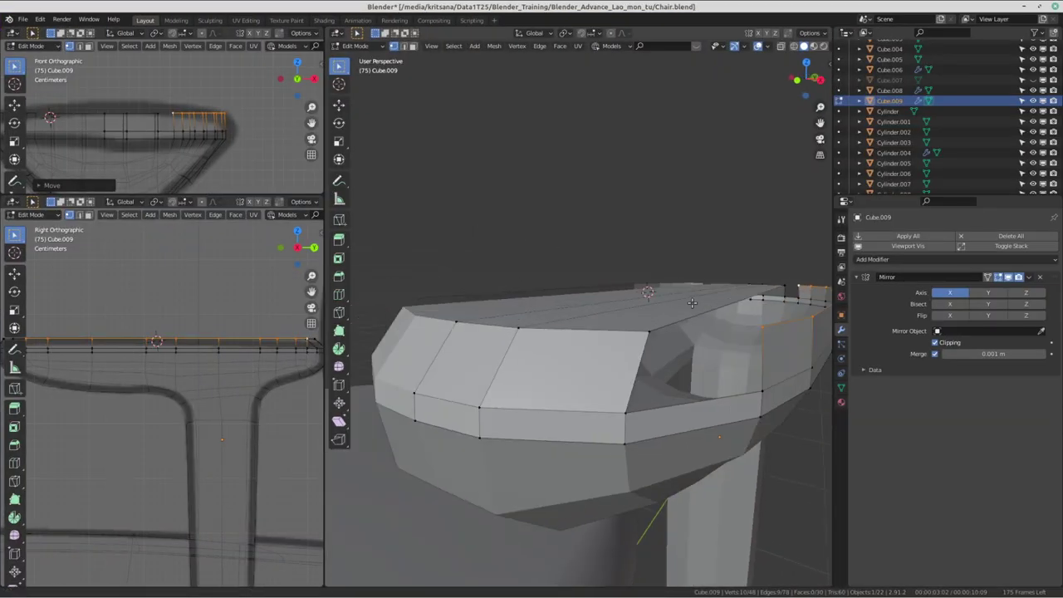
pyautogui.moveTo(648, 273)
pyautogui.mouseDown(button='middle')
pyautogui.moveTo(606, 363)
pyautogui.moveTo(578, 355)
pyautogui.moveTo(649, 340)
pyautogui.mouseUp(button='middle')
pyautogui.scroll(-3, 603, 365)
pyautogui.scroll(3, 579, 355)
pyautogui.click(649, 341)
pyautogui.press('g')
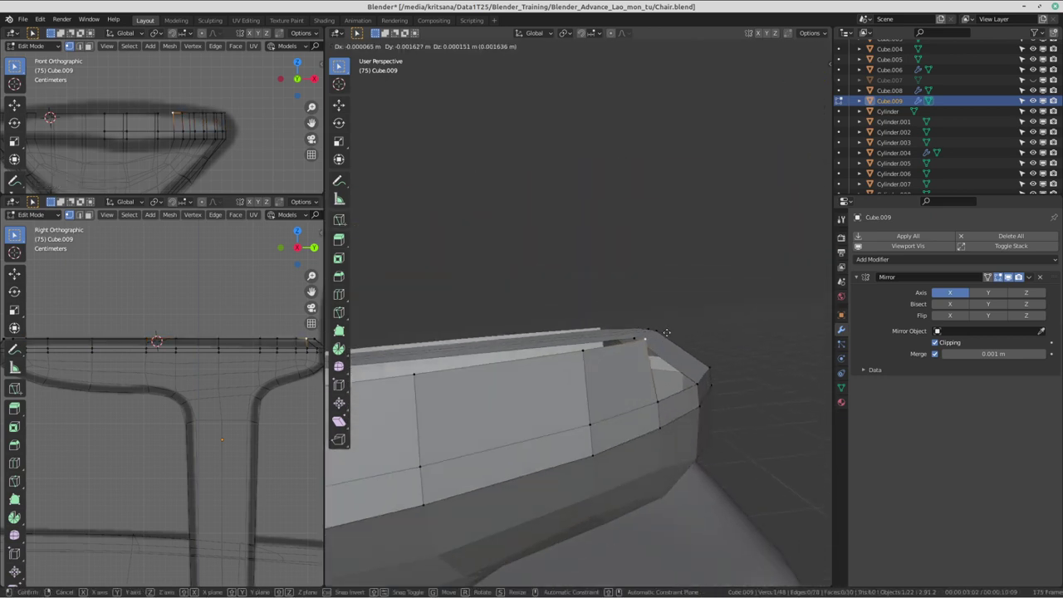
pyautogui.click(650, 339)
# - Reposition a second rim-end vertex and select the edge loop across the armrest top
pyautogui.moveTo(650, 338)
pyautogui.mouseDown(button='middle')
pyautogui.moveTo(587, 342)
pyautogui.moveTo(562, 308)
pyautogui.moveTo(522, 407)
pyautogui.moveTo(565, 369)
pyautogui.mouseUp(button='middle')
pyautogui.click(577, 335)
pyautogui.press('g')
pyautogui.click(566, 318)
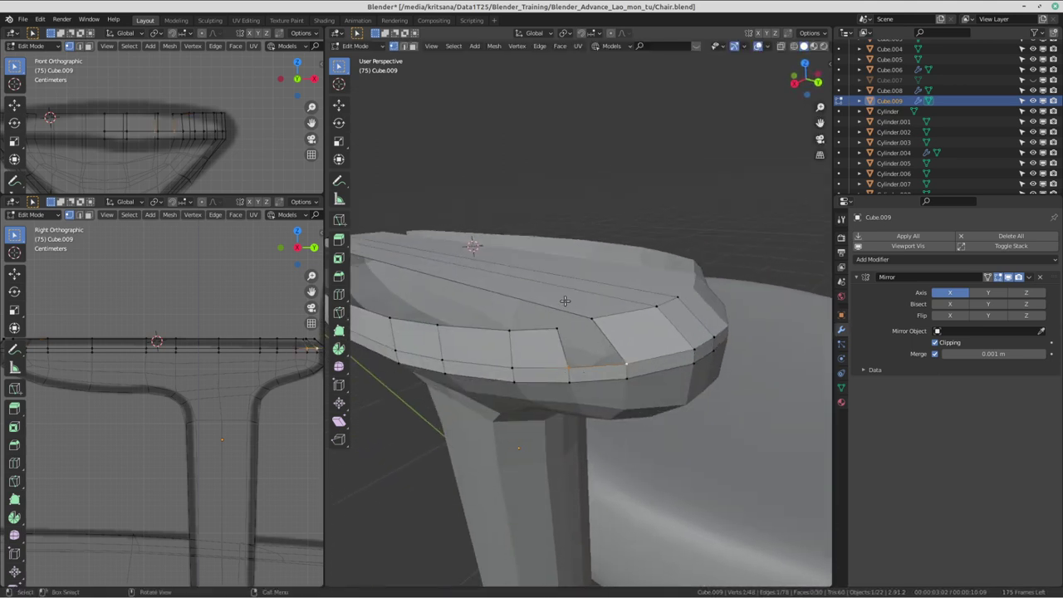
pyautogui.keyDown('alt'); pyautogui.click(582, 265); pyautogui.keyUp('alt')
pyautogui.moveTo(549, 333)
pyautogui.mouseDown(button='middle')
pyautogui.moveTo(683, 345)
pyautogui.moveTo(560, 374)
pyautogui.moveTo(536, 357)
pyautogui.mouseUp(button='middle')
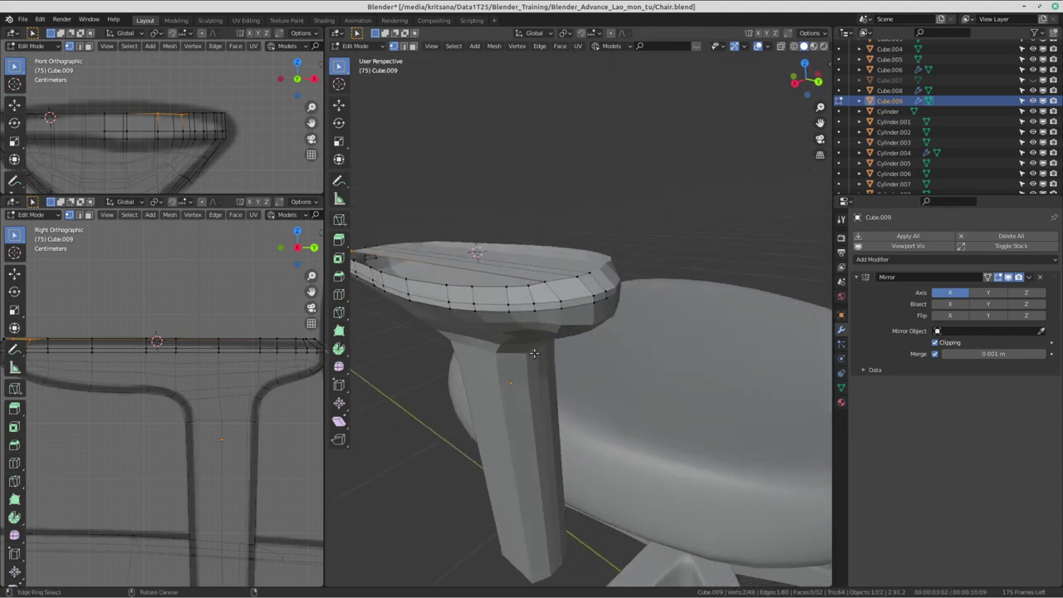
pyautogui.hotkey('ctrl', 'alt', 'Left')
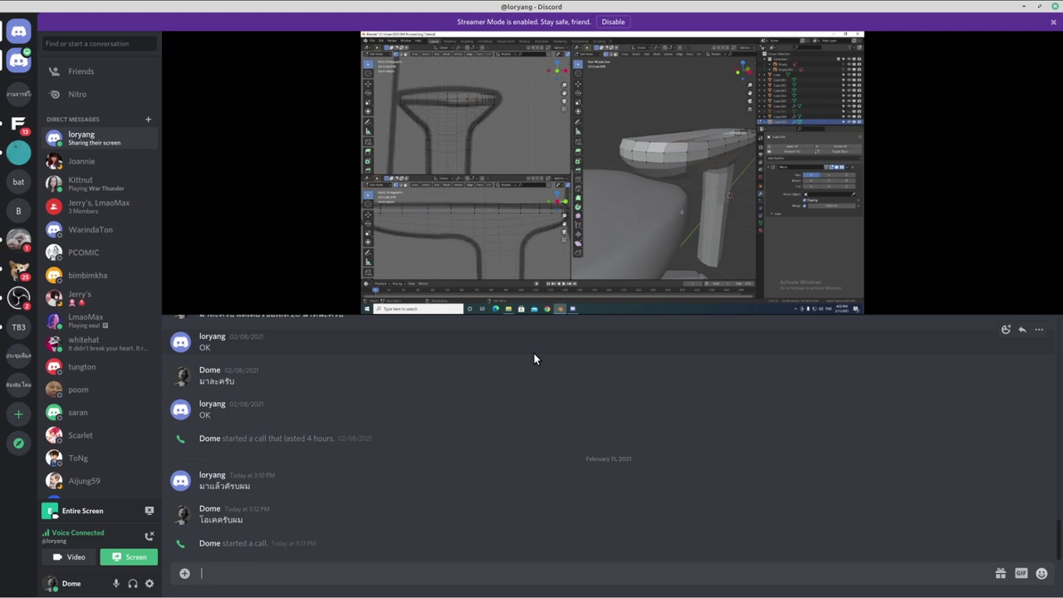
pyautogui.hotkey('ctrl', 'alt', 'Right')
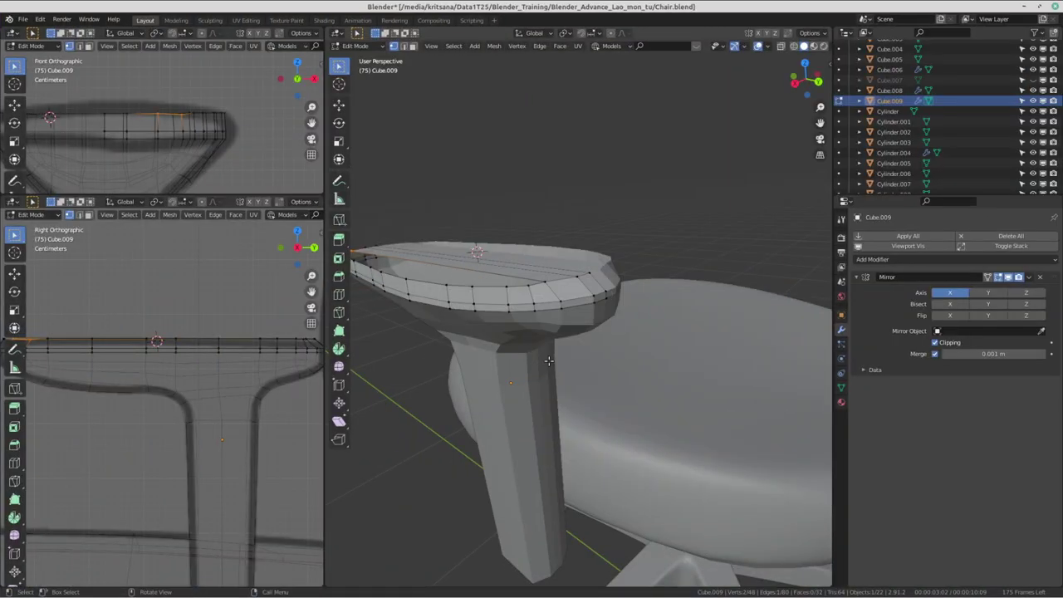
# - Sketch and erase a red annotation on the armrest's inner rim, then return to the Select Box tool
pyautogui.moveTo(549, 360)
pyautogui.mouseDown(button='middle')
pyautogui.moveTo(678, 434)
pyautogui.moveTo(592, 347)
pyautogui.moveTo(662, 307)
pyautogui.moveTo(612, 268)
pyautogui.moveTo(646, 270)
pyautogui.moveTo(581, 282)
pyautogui.mouseUp(button='middle')
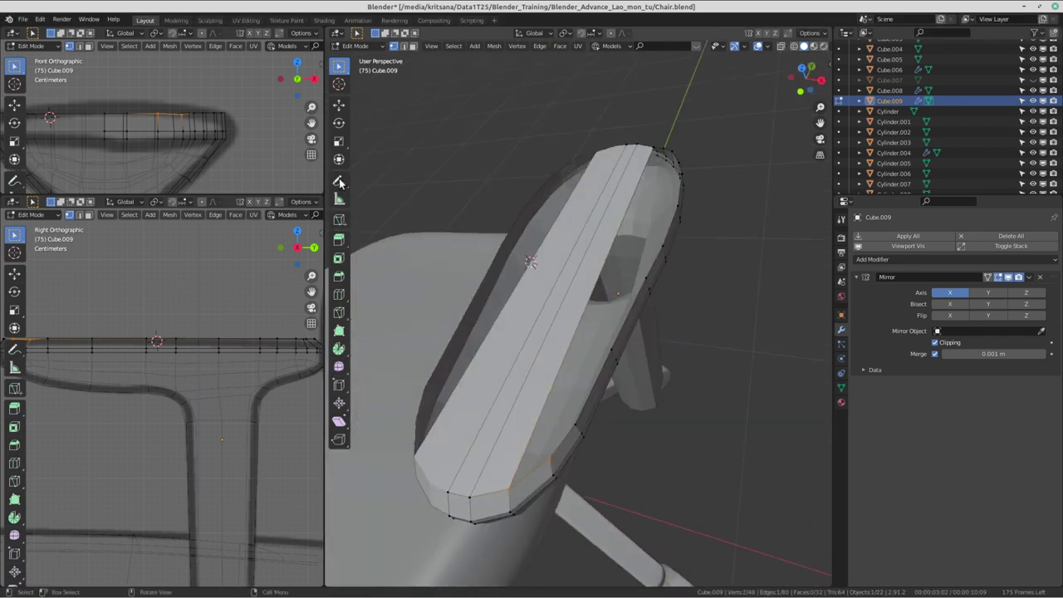
pyautogui.click(339, 183)
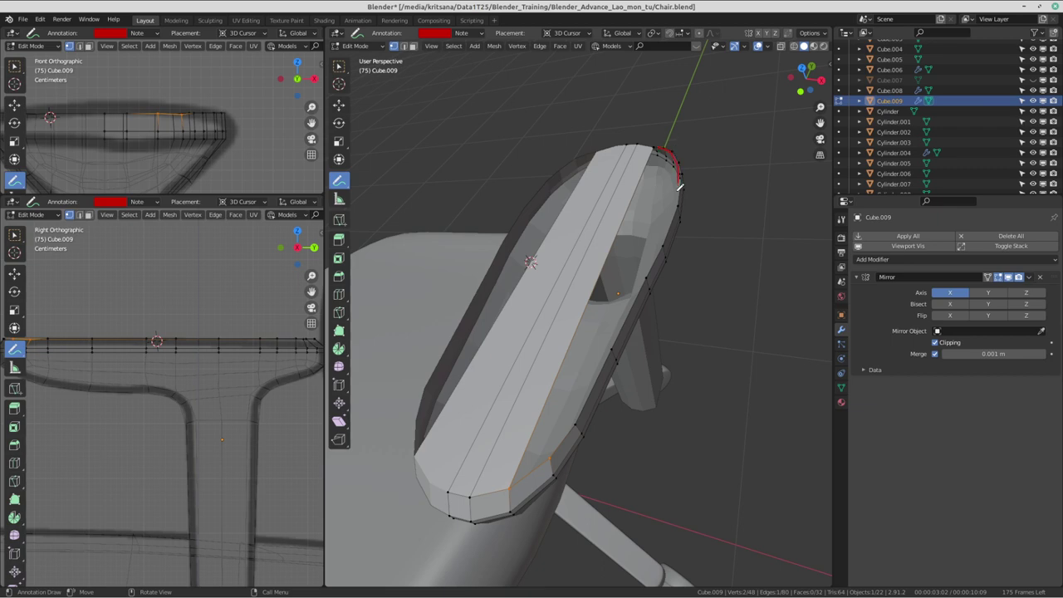
pyautogui.moveTo(679, 187)
pyautogui.mouseDown()
pyautogui.moveTo(556, 439)
pyautogui.moveTo(536, 450)
pyautogui.moveTo(665, 146)
pyautogui.moveTo(633, 234)
pyautogui.mouseUp()
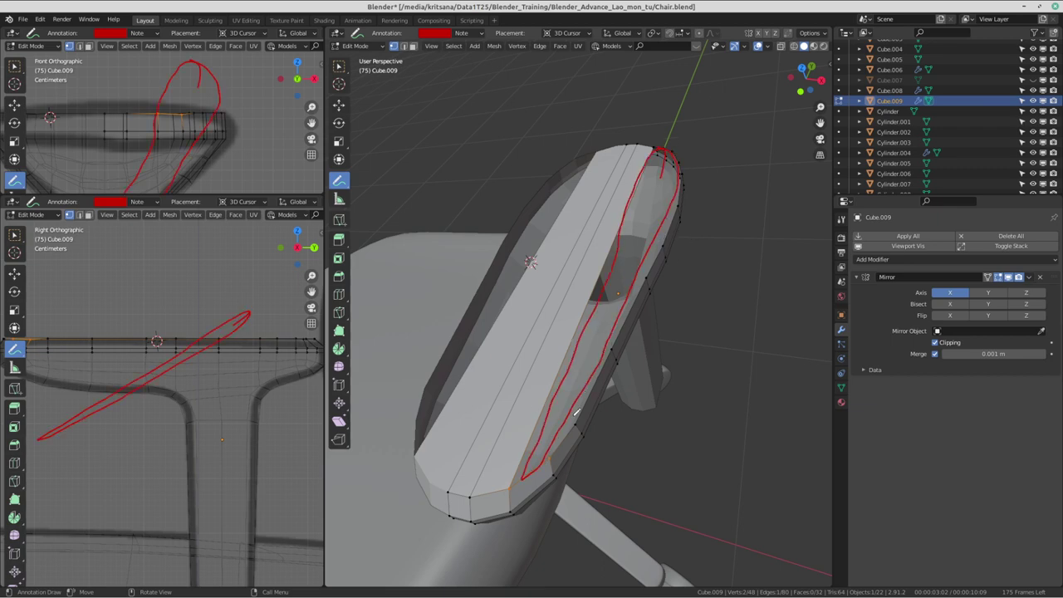
pyautogui.moveTo(575, 413); pyautogui.dragTo(638, 200, button='middle')
pyautogui.moveTo(666, 117)
pyautogui.keyDown('ctrl'); pyautogui.mouseDown()
pyautogui.moveTo(633, 285)
pyautogui.moveTo(498, 510)
pyautogui.mouseUp(); pyautogui.keyUp('ctrl')
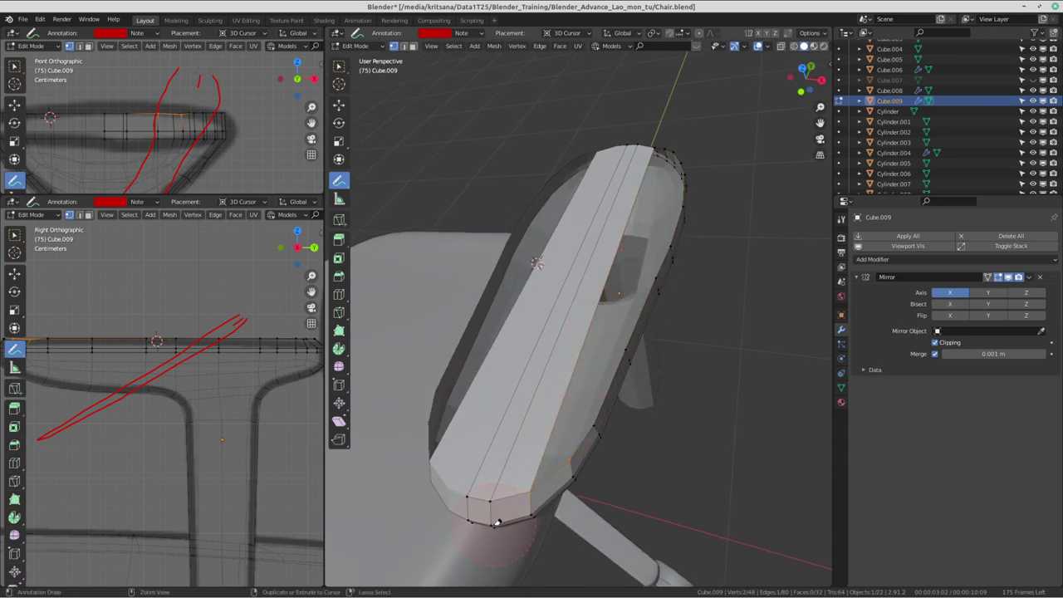
pyautogui.click(339, 66)
pyautogui.moveTo(540, 274)
pyautogui.mouseDown(button='middle')
pyautogui.moveTo(636, 292)
pyautogui.moveTo(689, 122)
pyautogui.mouseUp(button='middle')
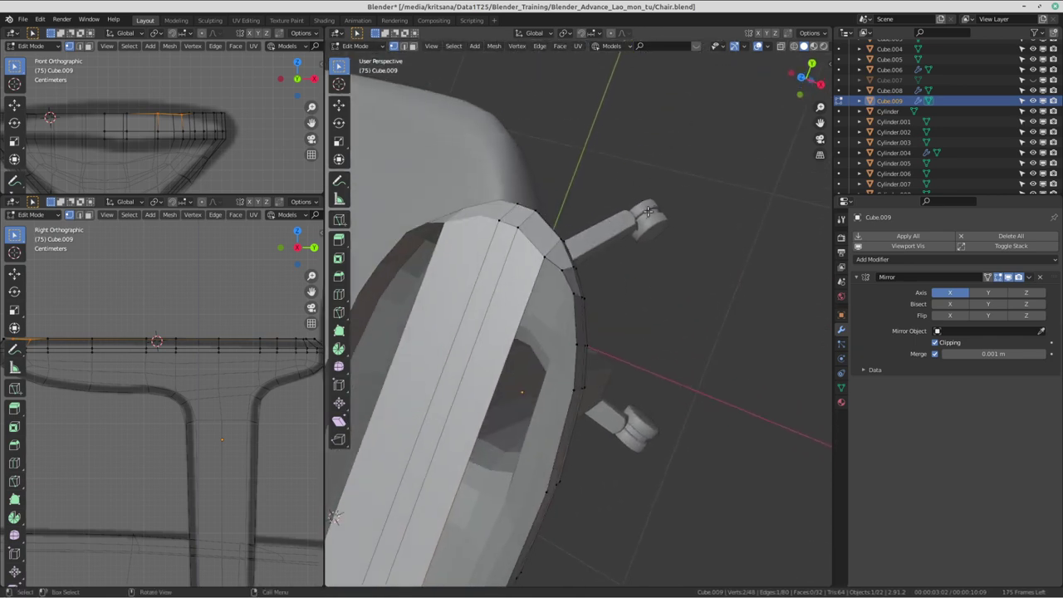
# - Select a rim vertex on the armrest cup and nudge it into place with small moves
pyautogui.moveTo(689, 122); pyautogui.dragTo(634, 296, button='middle')
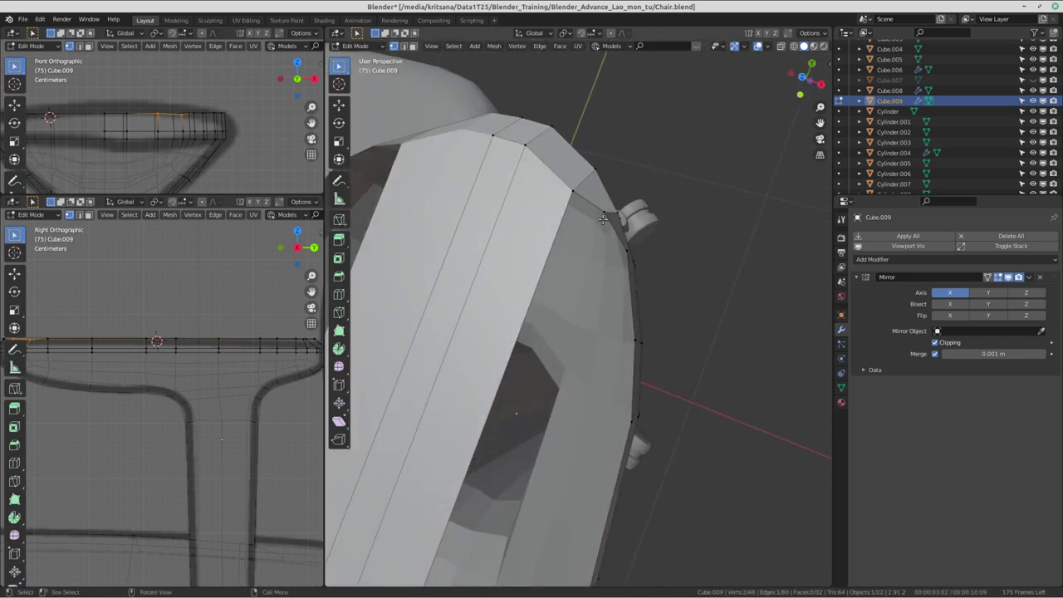
pyautogui.moveTo(603, 218); pyautogui.dragTo(619, 294, button='middle')
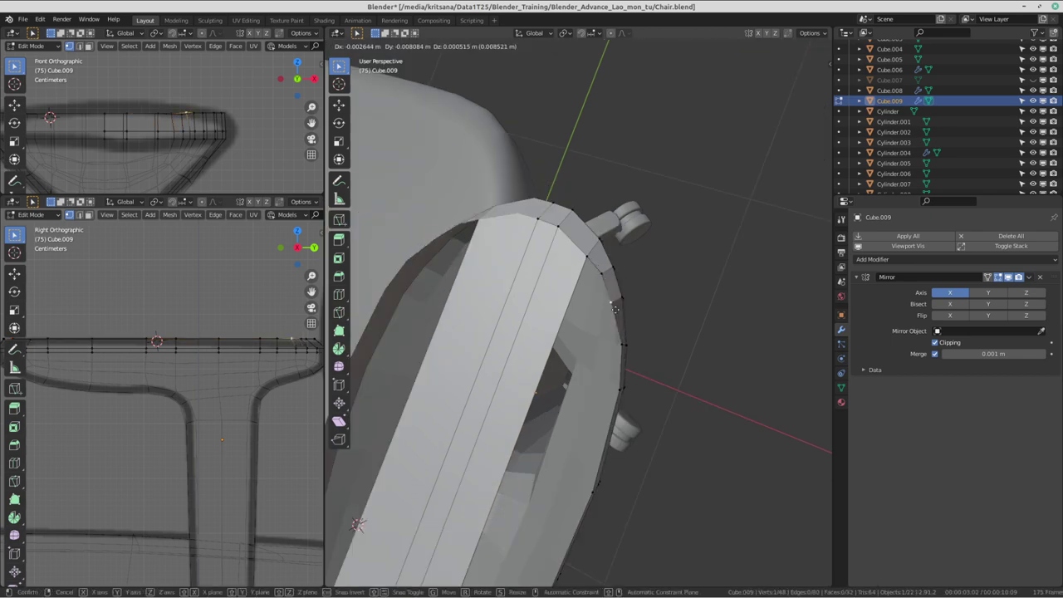
pyautogui.click(620, 339)
pyautogui.moveTo(620, 340); pyautogui.dragTo(633, 315, button='middle')
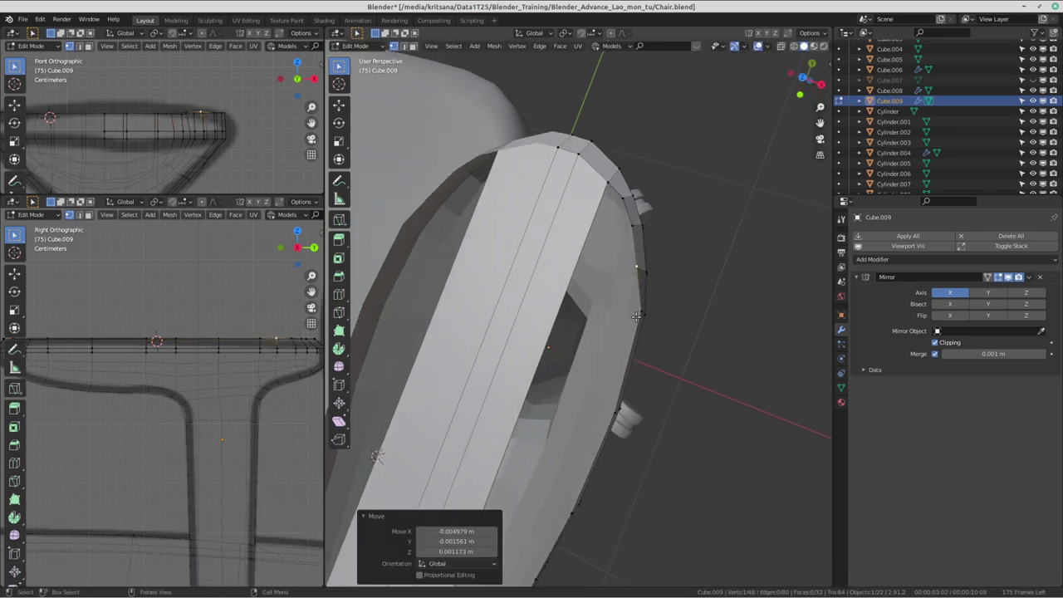
pyautogui.press('g')
pyautogui.click(625, 317)
pyautogui.scroll(2, 610, 407)
pyautogui.press('g')
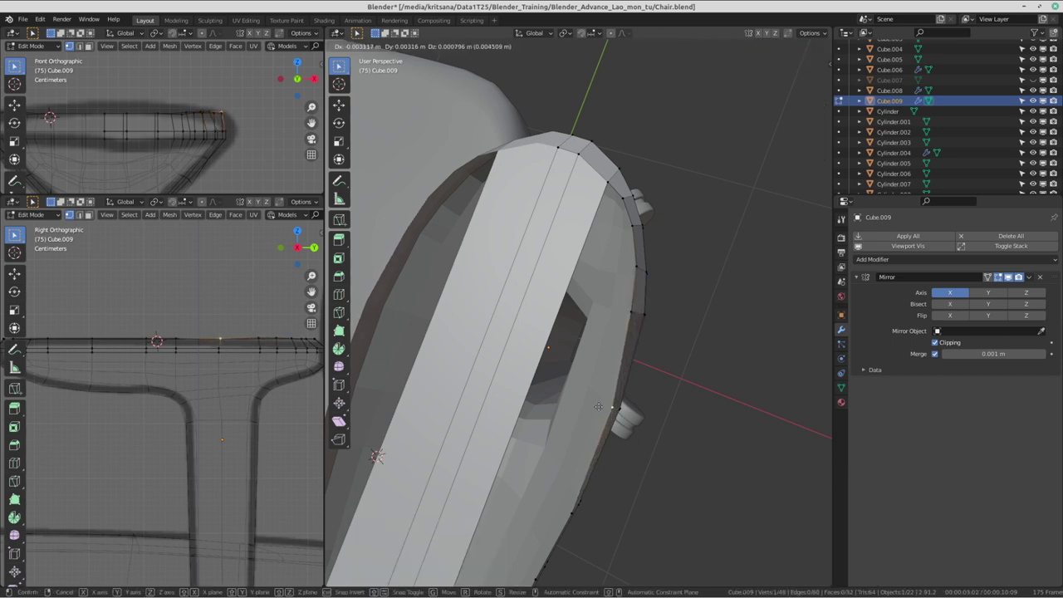
pyautogui.click(664, 299)
pyautogui.scroll(2, 673, 290)
pyautogui.press('g')
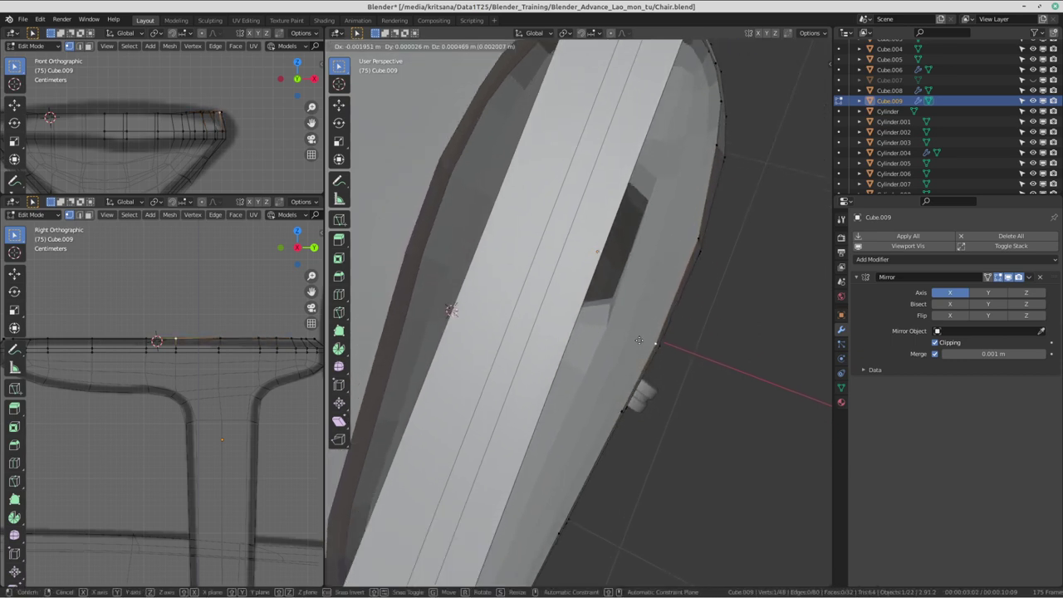
pyautogui.click(652, 353)
# - Continue nudging rim vertices near the armrest end to even out the raised lip's curve
pyautogui.moveTo(652, 353)
pyautogui.mouseDown(button='middle')
pyautogui.moveTo(653, 315)
pyautogui.moveTo(620, 333)
pyautogui.moveTo(652, 285)
pyautogui.moveTo(631, 207)
pyautogui.moveTo(669, 286)
pyautogui.mouseUp(button='middle')
pyautogui.press('g')
pyautogui.click(648, 299)
pyautogui.press('g')
pyautogui.click(632, 324)
pyautogui.press('g')
pyautogui.click(623, 329)
pyautogui.press('g')
pyautogui.click(643, 303)
pyautogui.scroll(3, 652, 286)
pyautogui.press('g')
pyautogui.click(628, 204)
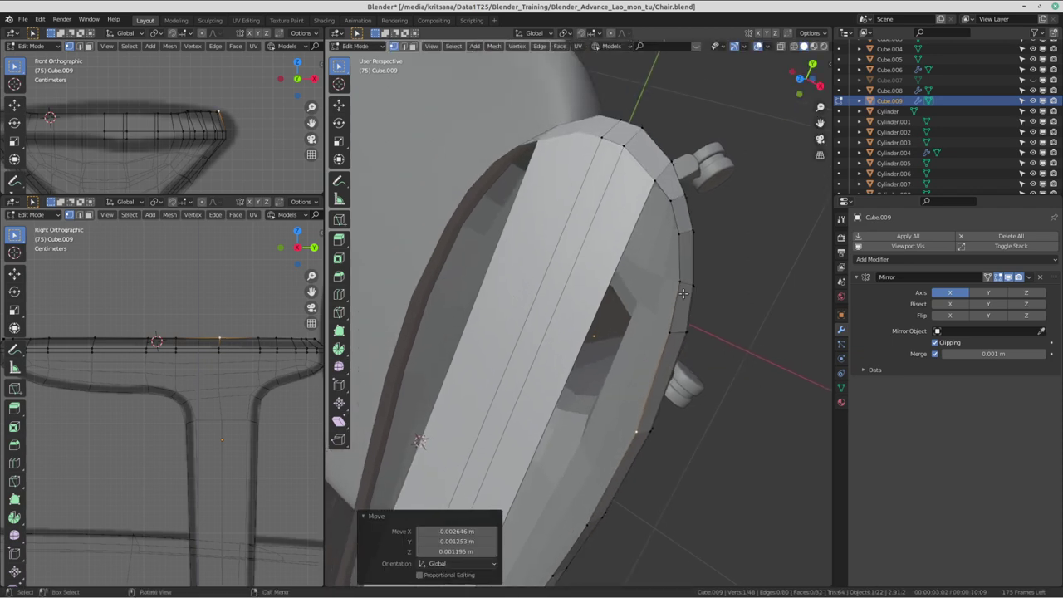
pyautogui.press('g')
pyautogui.scroll(-3, 687, 200)
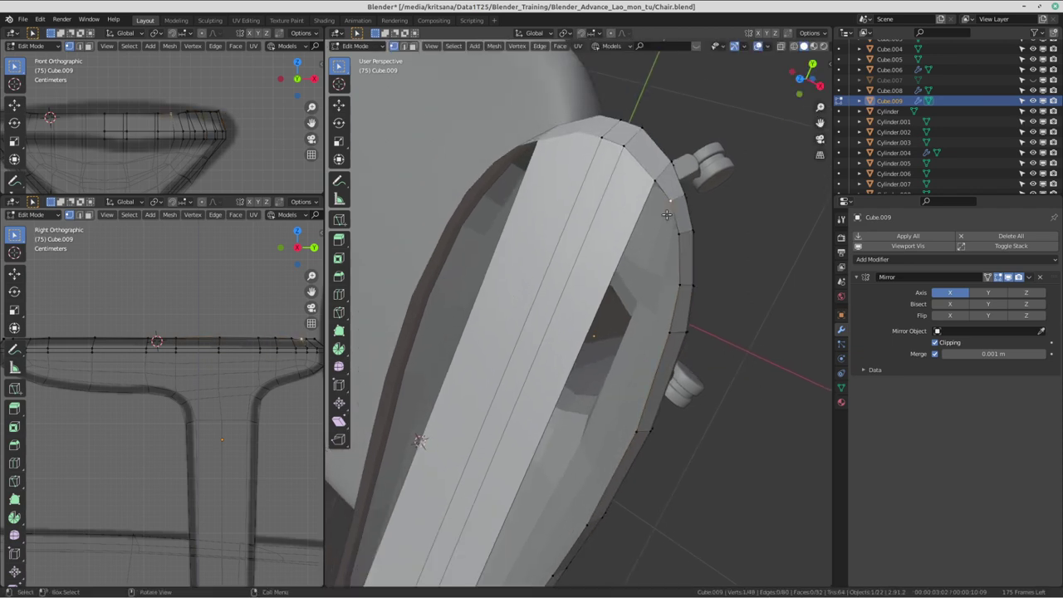
pyautogui.moveTo(687, 200)
pyautogui.mouseDown(button='middle')
pyautogui.moveTo(647, 266)
pyautogui.moveTo(599, 169)
pyautogui.moveTo(471, 301)
pyautogui.moveTo(539, 393)
pyautogui.mouseUp(button='middle')
pyautogui.scroll(3, 470, 300)
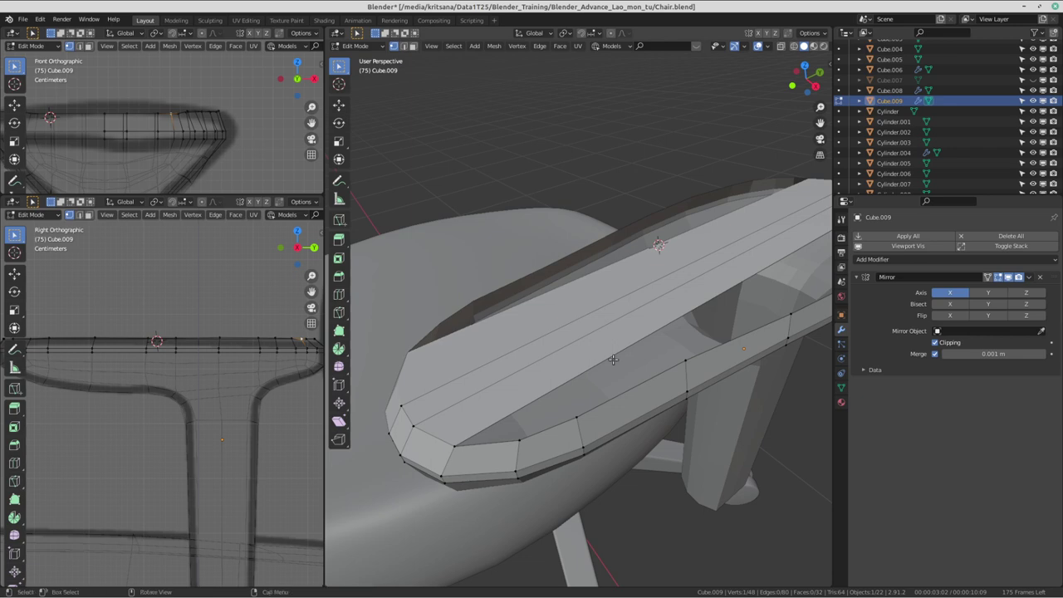
# - Add a loop cut along the armrest top and select its front-bottom edges
pyautogui.hotkey('ctrl', 'r')
pyautogui.click(669, 320)
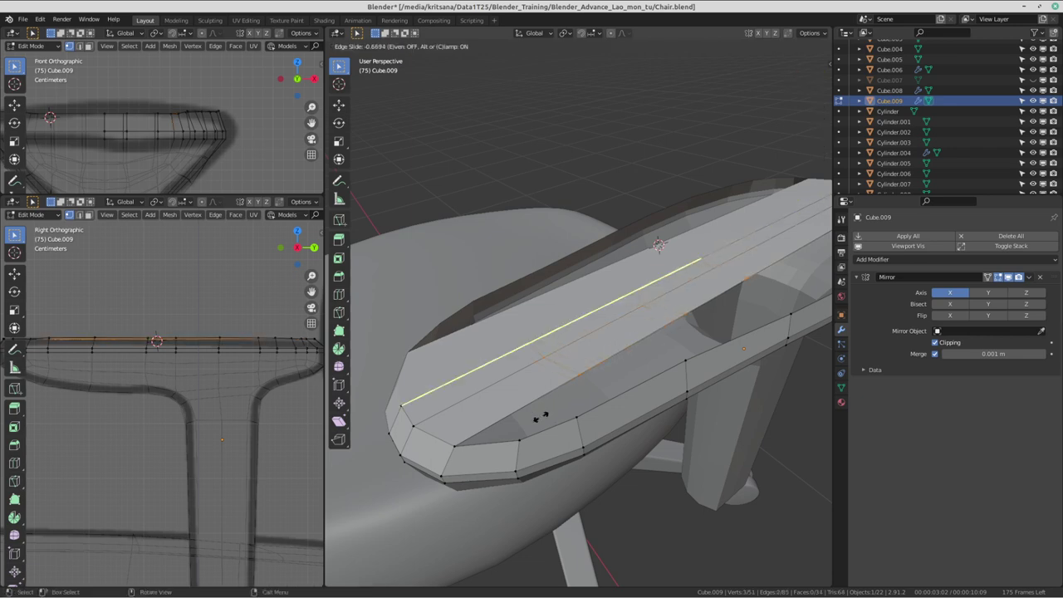
pyautogui.click(516, 457)
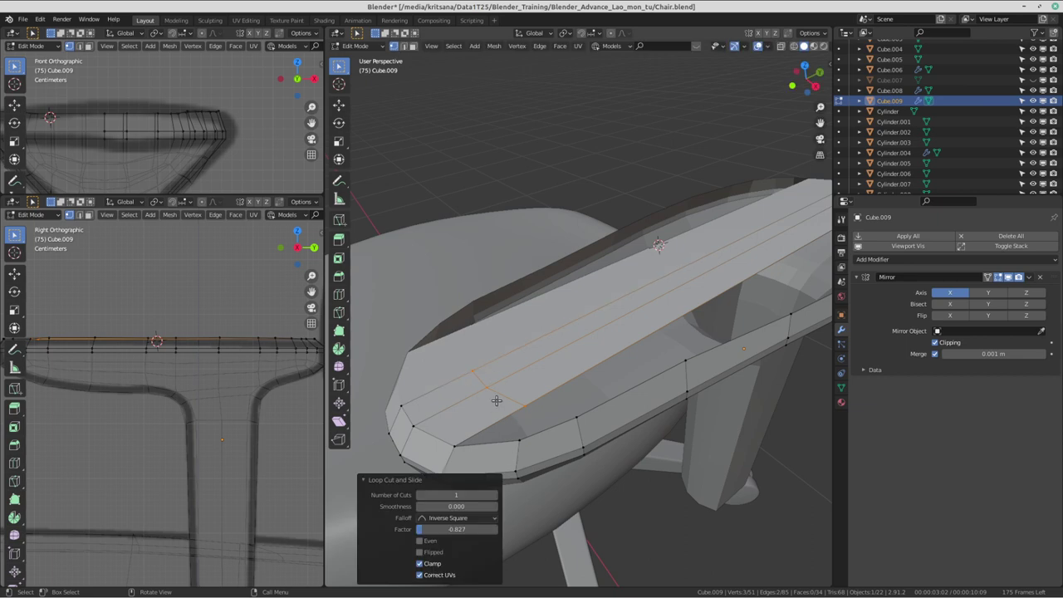
pyautogui.click(446, 445)
pyautogui.keyDown('shift'); pyautogui.click(531, 446); pyautogui.keyUp('shift')
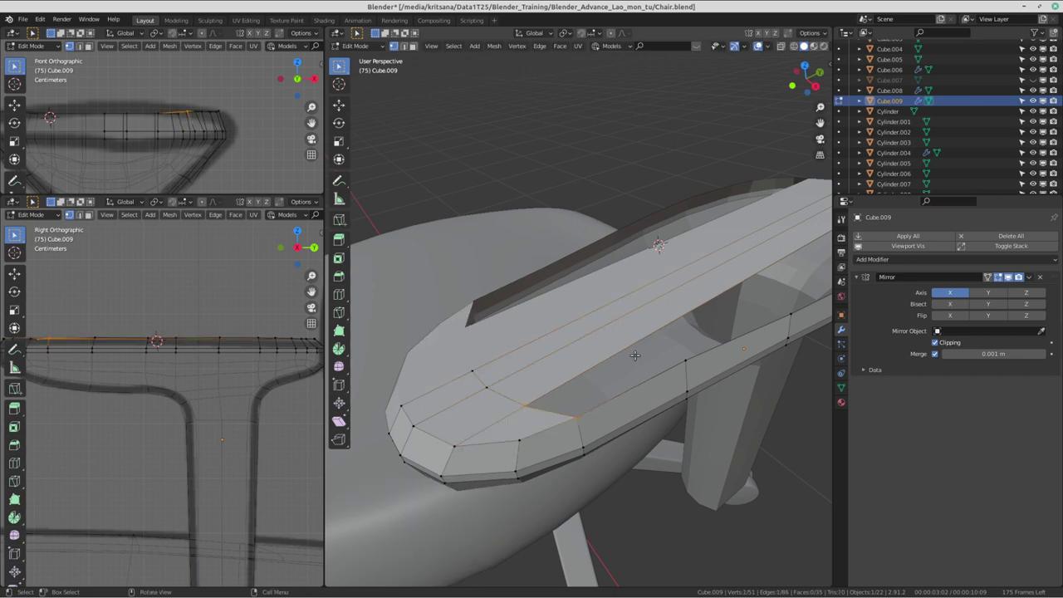
pyautogui.moveTo(630, 357); pyautogui.dragTo(659, 283, button='middle')
# - Add another loop cut along the armrest and fill a face between two side vertices
pyautogui.hotkey('ctrl', 'r')
pyautogui.click(659, 282)
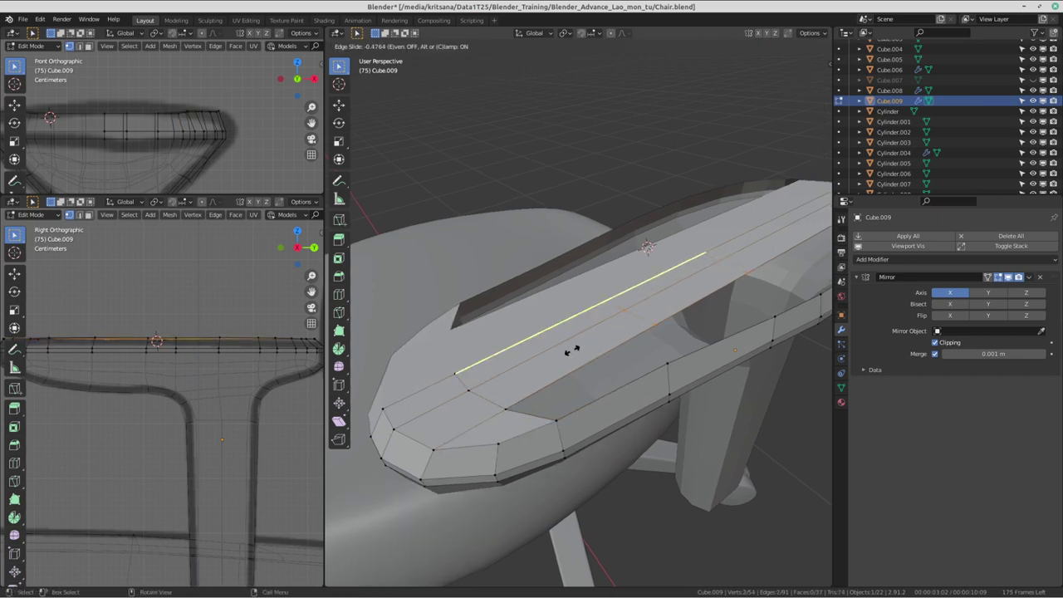
pyautogui.click(573, 379)
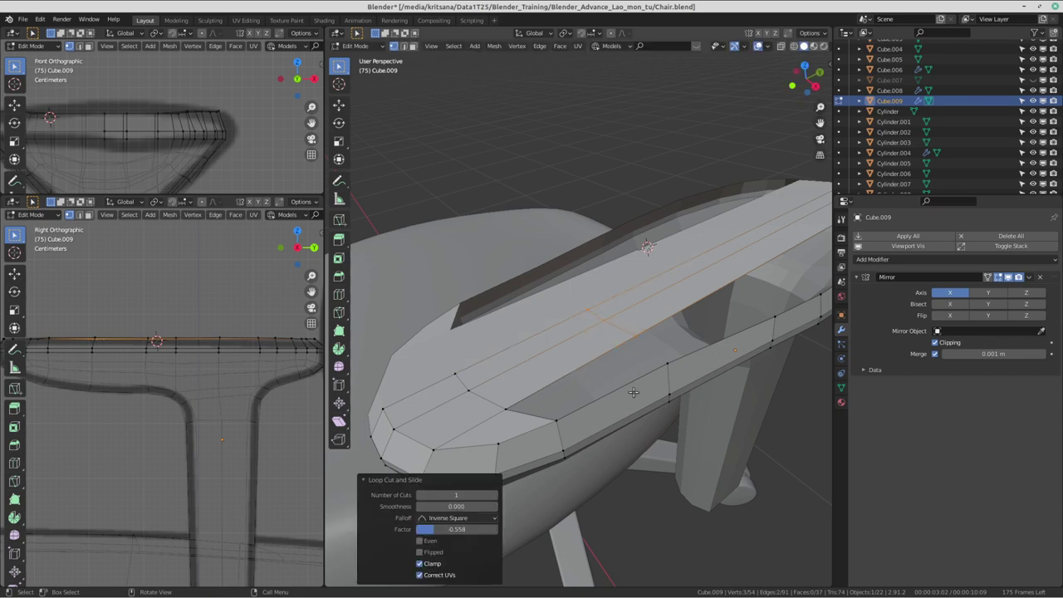
pyautogui.click(520, 420)
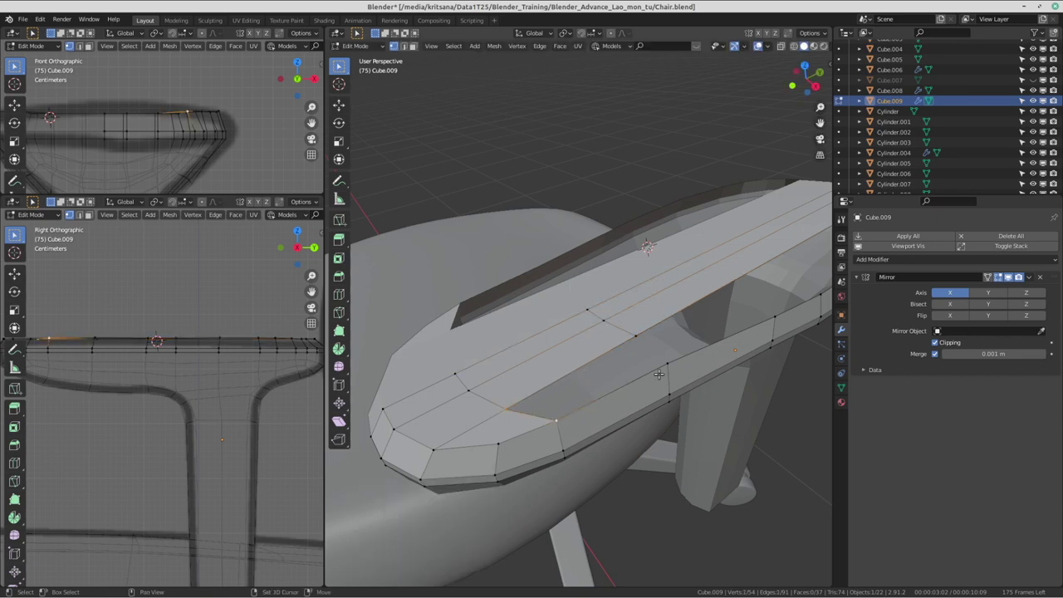
pyautogui.keyDown('shift'); pyautogui.click(551, 418); pyautogui.keyUp('shift')
pyautogui.press('f')
# - Cut a loop across the armrest front and fill a face from the selected vertices
pyautogui.moveTo(637, 360); pyautogui.dragTo(580, 381, button='middle')
pyautogui.hotkey('ctrl', 'r')
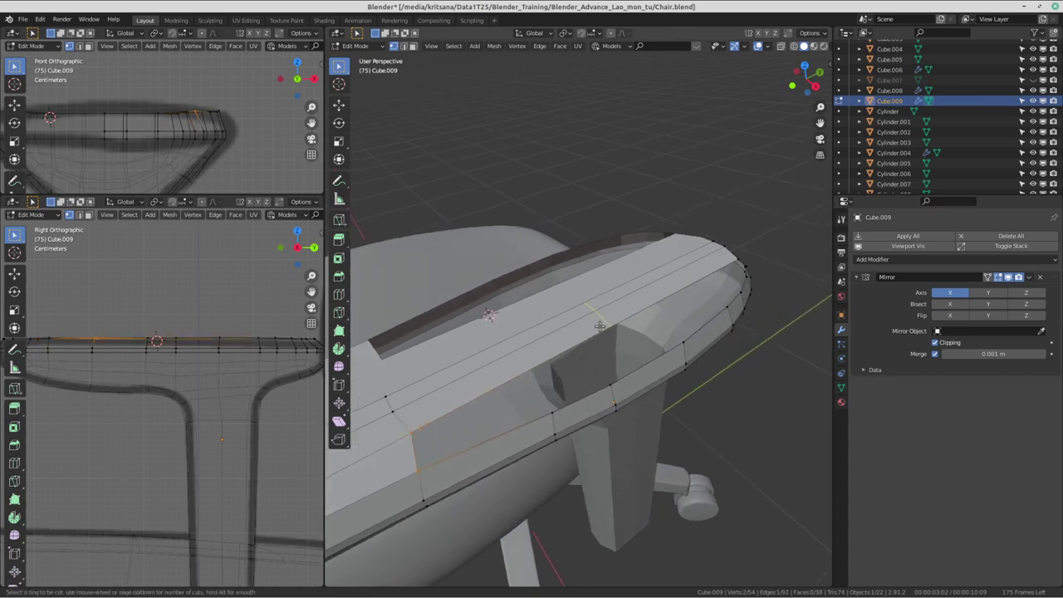
pyautogui.click(521, 403)
pyautogui.click(528, 402)
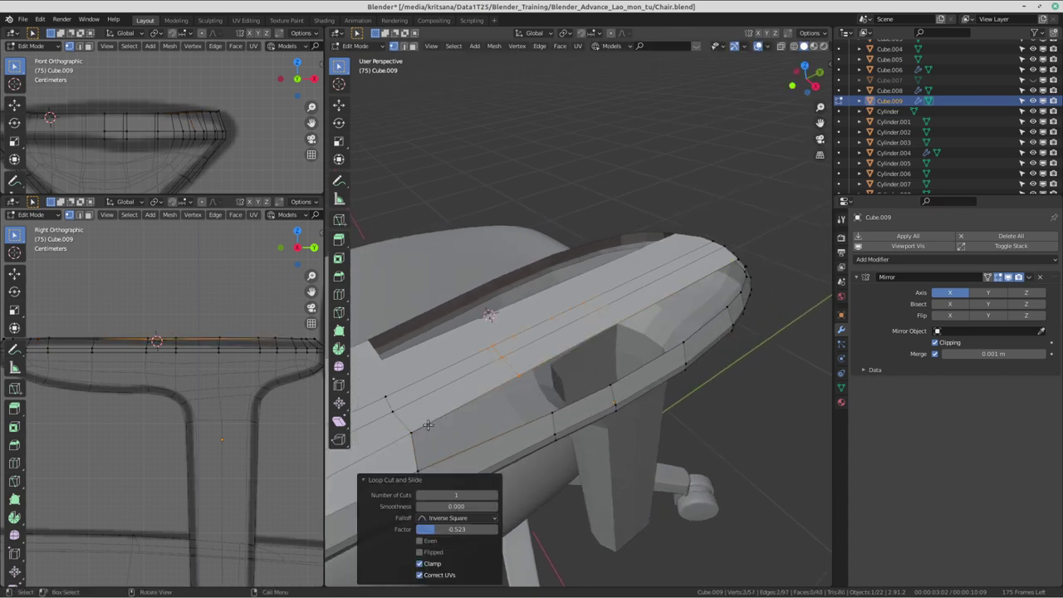
pyautogui.press('f')
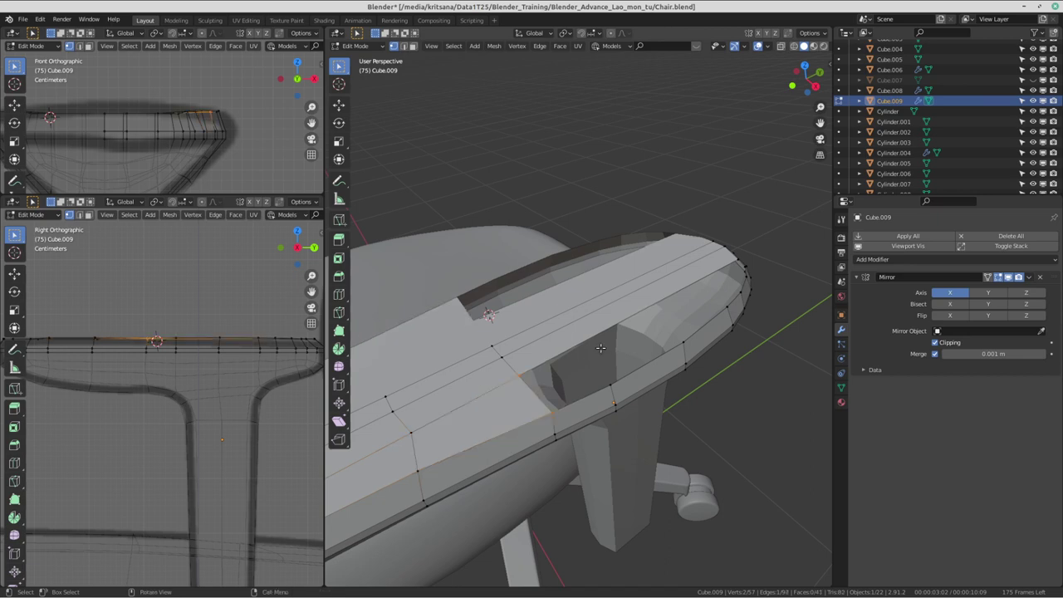
# - Add two more loop cuts on the armrest top, one along it and one across it
pyautogui.moveTo(601, 348); pyautogui.dragTo(660, 312, button='middle')
pyautogui.hotkey('ctrl', 'r')
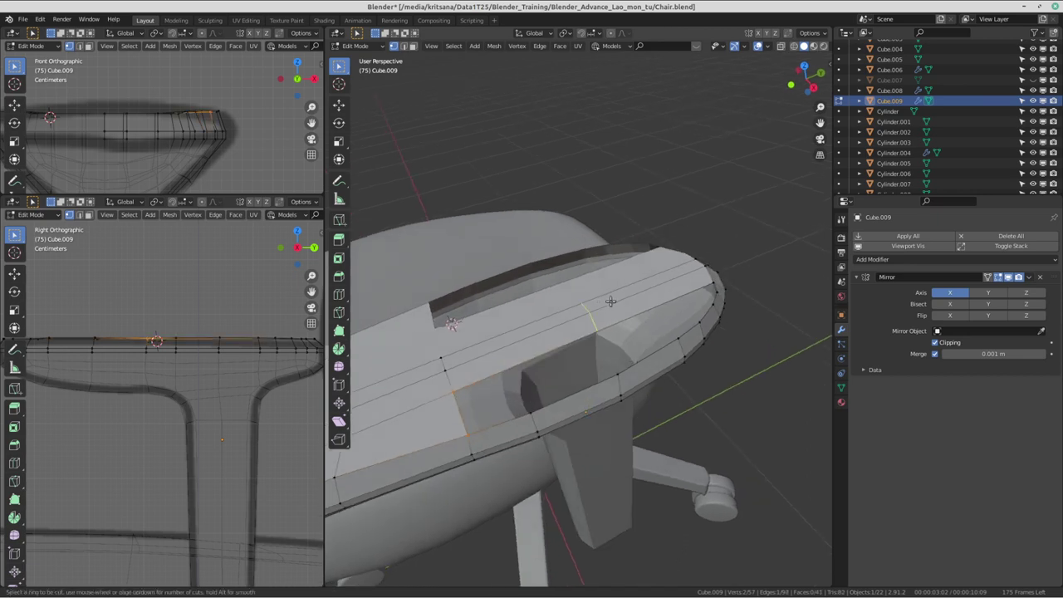
pyautogui.click(611, 301)
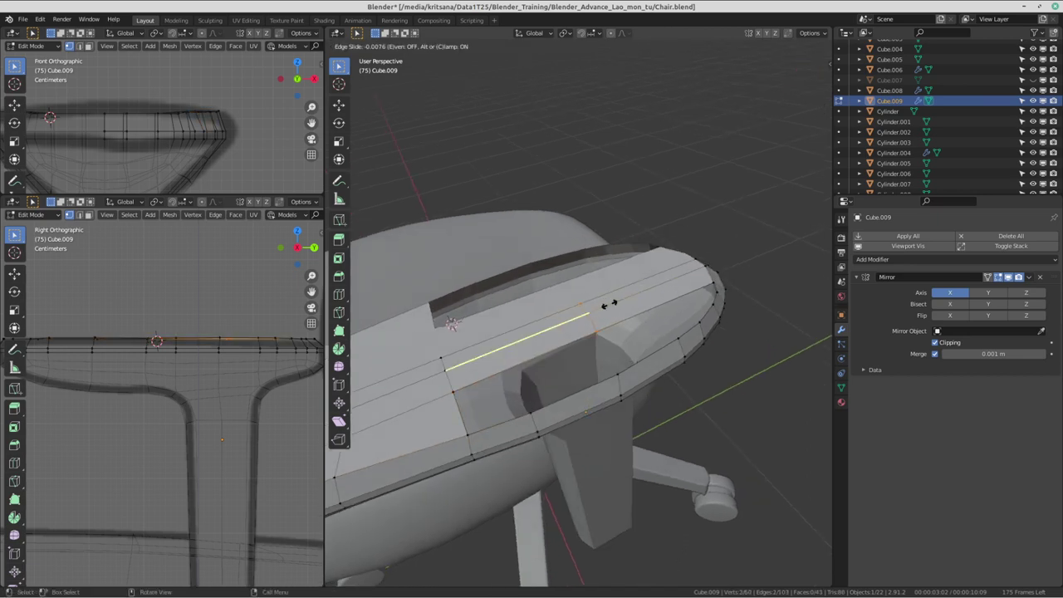
pyautogui.click(536, 352)
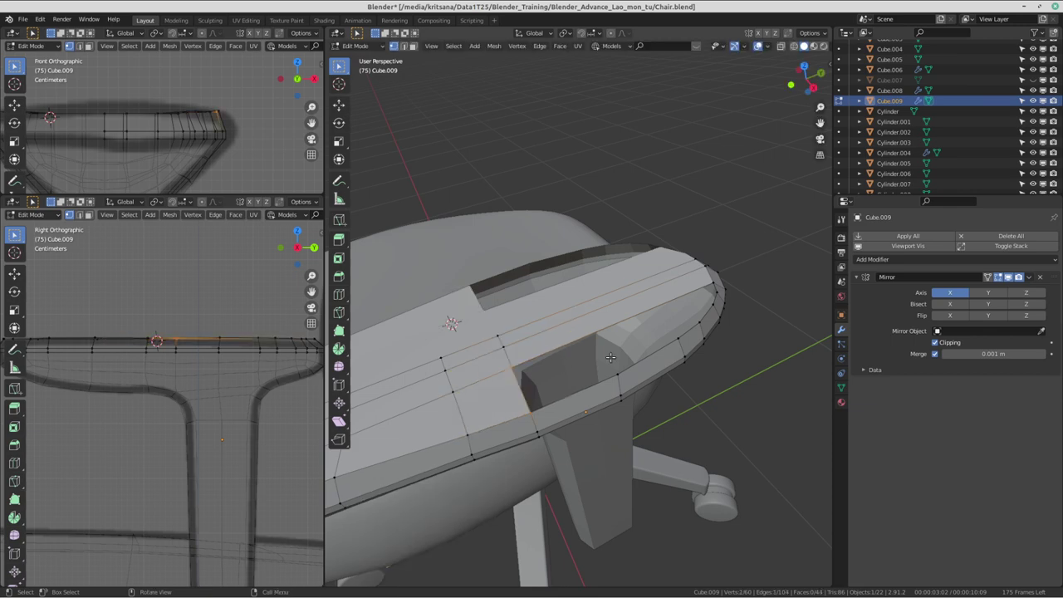
pyautogui.hotkey('ctrl', 'r')
pyautogui.click(627, 323)
pyautogui.click(519, 366)
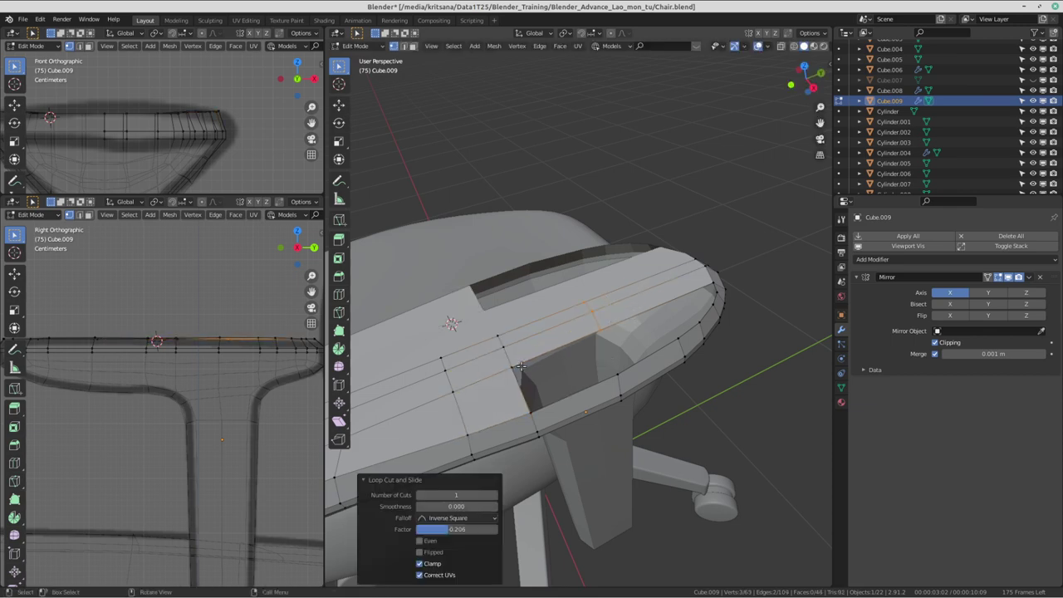
# - Add two loop cuts across the armrest front end, sliding the last along the rim
pyautogui.hotkey('ctrl', 'r')
pyautogui.moveTo(519, 366); pyautogui.dragTo(594, 309, button='middle')
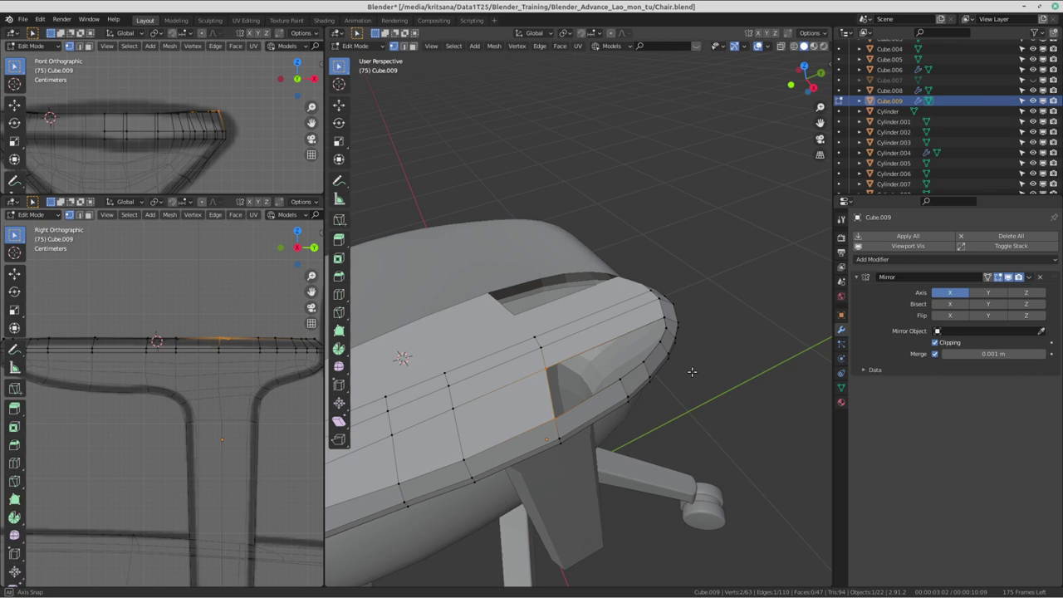
pyautogui.click(593, 324)
pyautogui.click(591, 328)
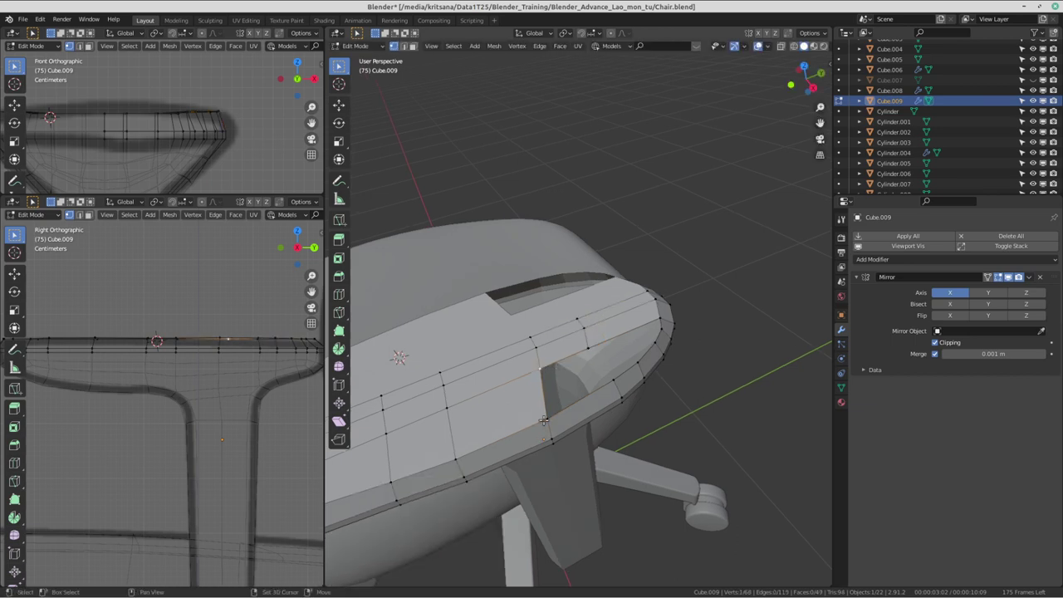
pyautogui.moveTo(543, 421); pyautogui.dragTo(589, 347, button='middle')
pyautogui.hotkey('ctrl', 'r')
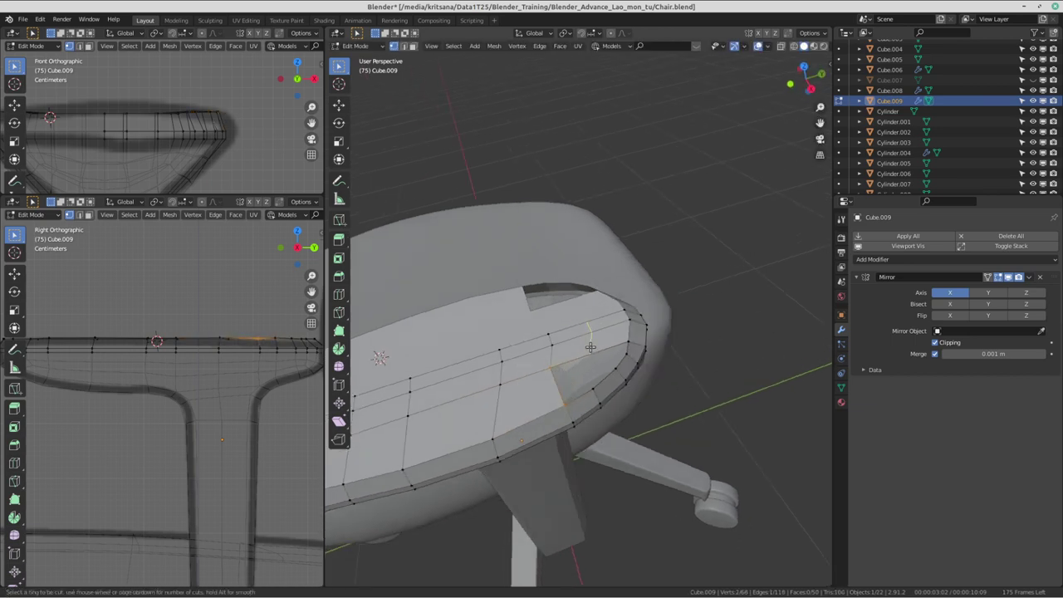
pyautogui.click(586, 349)
pyautogui.click(586, 349)
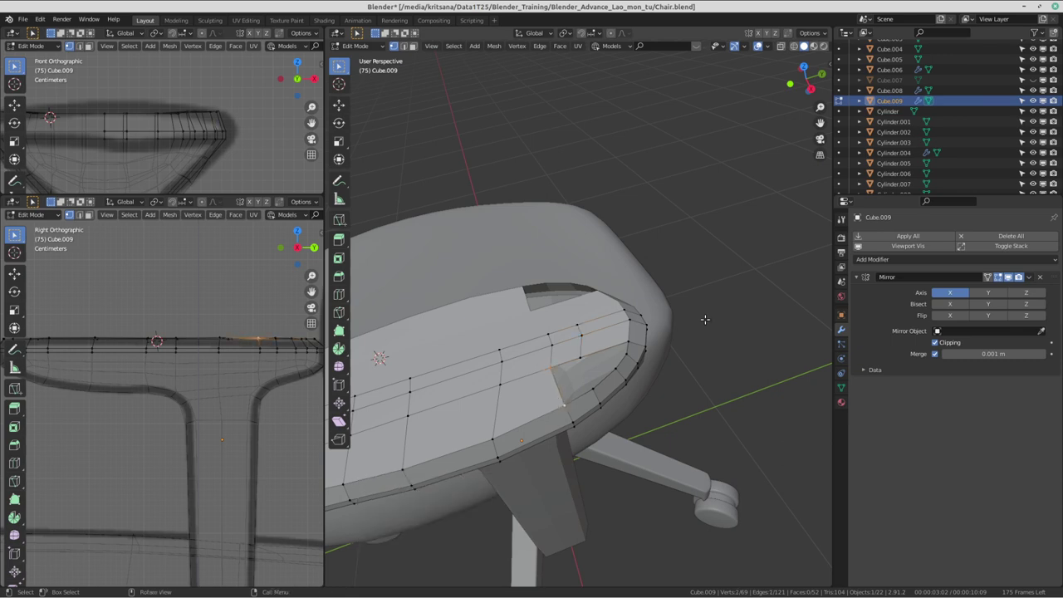
pyautogui.press('g')
pyautogui.press('g')
pyautogui.click(593, 344)
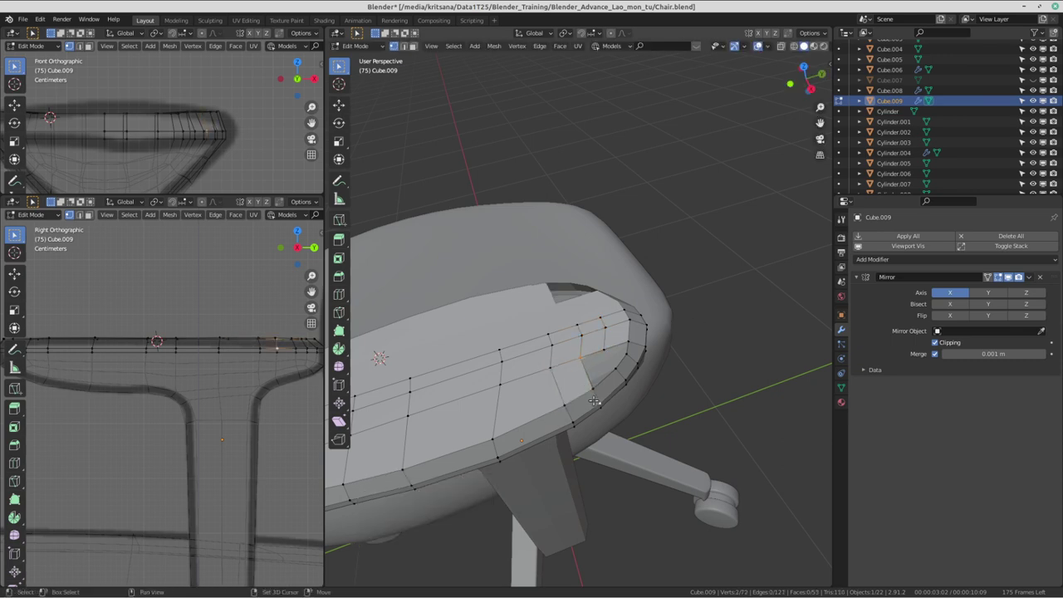
pyautogui.scroll(2, 611, 402)
# - Inspect the whole chair in Object Mode, return to Edit Mode, then switch to Discord
pyautogui.moveTo(611, 402)
pyautogui.mouseDown(button='middle')
pyautogui.moveTo(714, 286)
pyautogui.moveTo(648, 332)
pyautogui.moveTo(608, 322)
pyautogui.moveTo(527, 398)
pyautogui.moveTo(706, 416)
pyautogui.moveTo(527, 397)
pyautogui.moveTo(626, 368)
pyautogui.moveTo(706, 386)
pyautogui.moveTo(628, 385)
pyautogui.moveTo(662, 326)
pyautogui.mouseUp(button='middle')
pyautogui.scroll(-3, 714, 286)
pyautogui.press('Tab')
pyautogui.scroll(-3, 648, 333)
pyautogui.scroll(3, 608, 322)
pyautogui.press('Tab')
pyautogui.scroll(4, 629, 385)
pyautogui.scroll(-2, 619, 351)
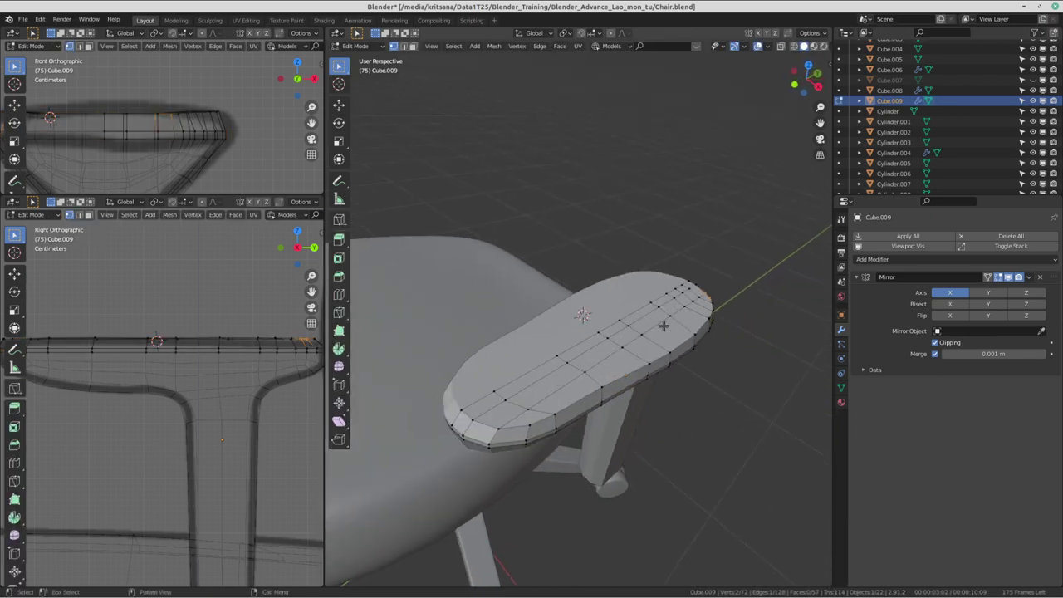
pyautogui.hotkey('ctrl', 'alt', 'Left')
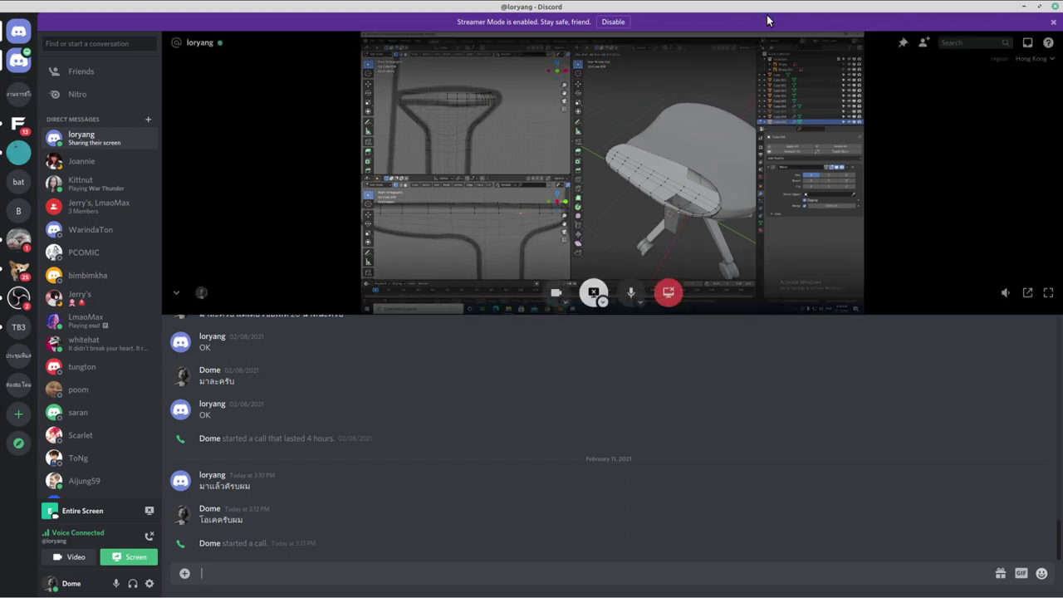
pyautogui.moveTo(612, 172)
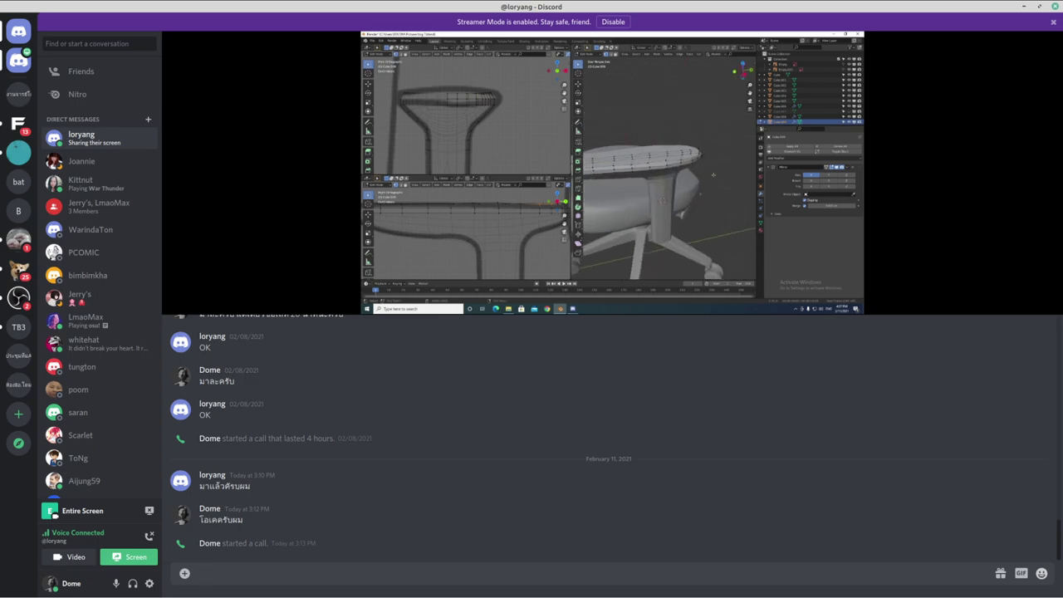
# - Return to Blender and view the armrest top from below and above, selecting a top-edge vertex
pyautogui.hotkey('ctrl', 'alt', 'Right')
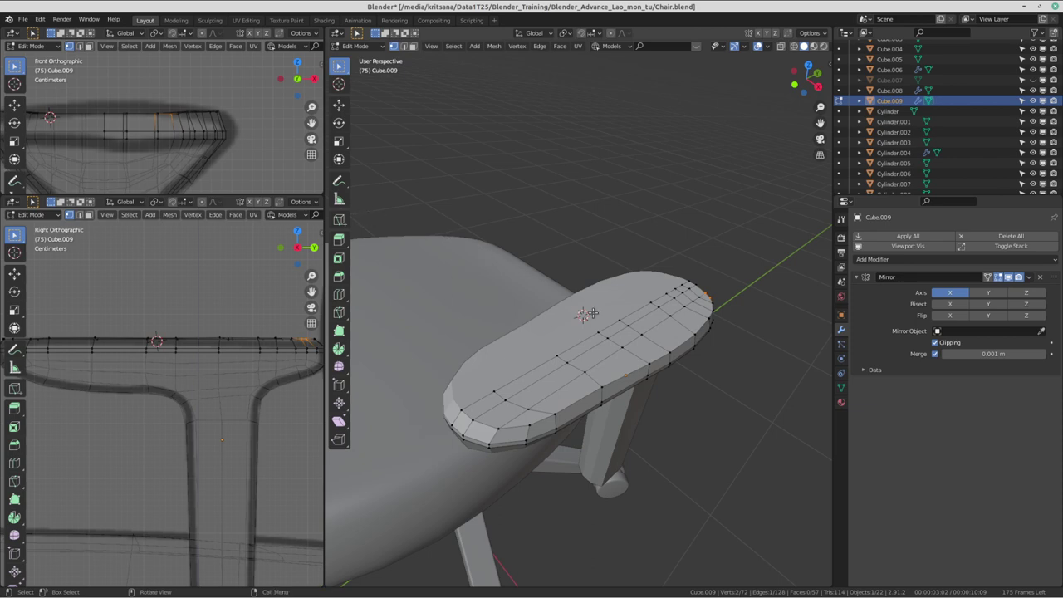
pyautogui.moveTo(620, 353); pyautogui.dragTo(540, 349, button='middle')
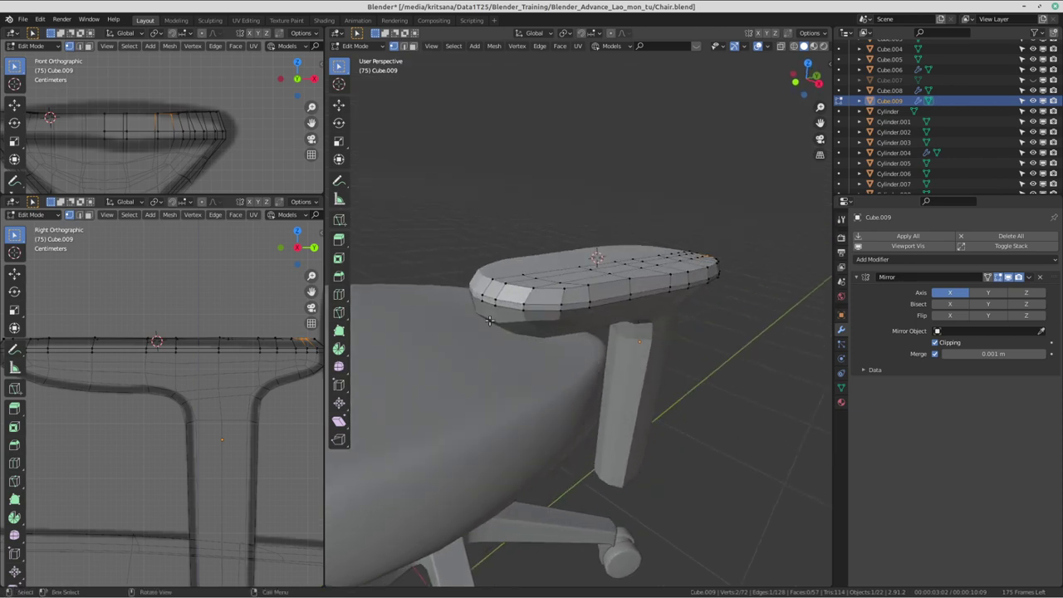
pyautogui.scroll(-1, 221, 158)
pyautogui.scroll(2, 221, 158)
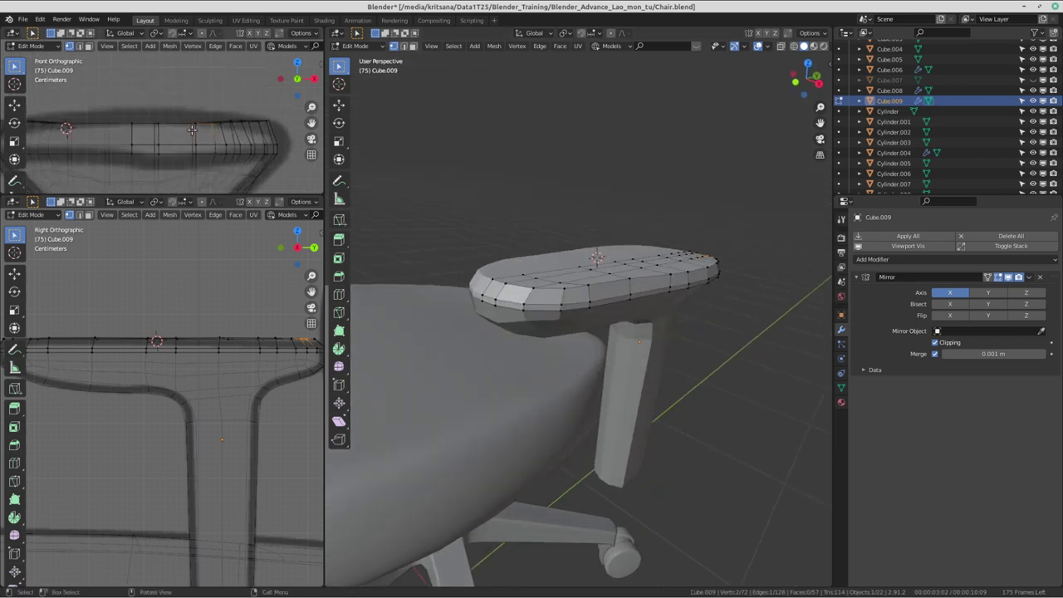
pyautogui.click(160, 120)
pyautogui.keyDown('shift'); pyautogui.moveTo(146, 280); pyautogui.dragTo(230, 281, button='middle'); pyautogui.keyUp('shift')
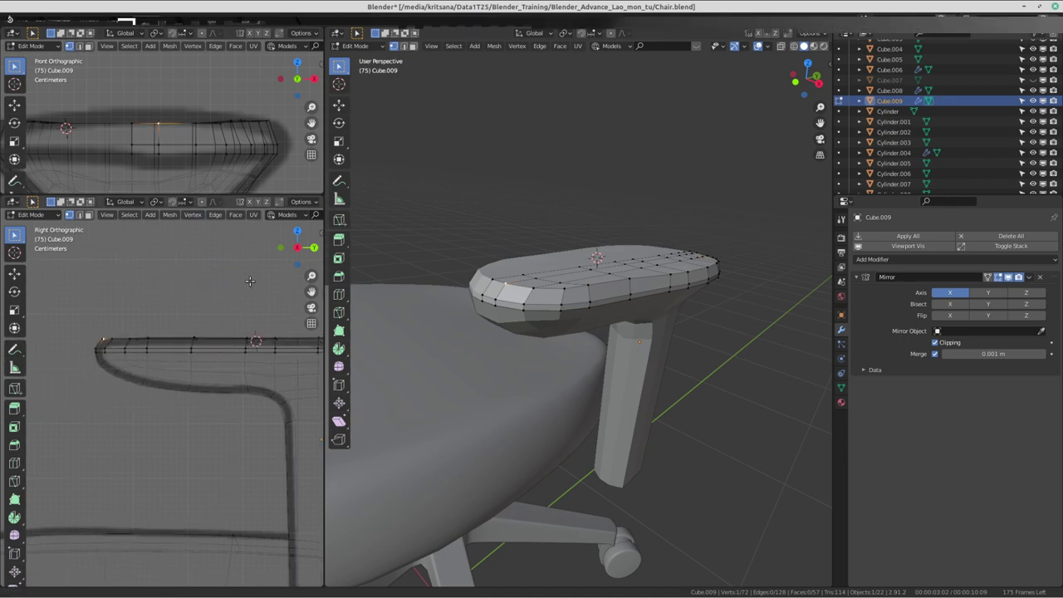
pyautogui.moveTo(552, 268)
pyautogui.mouseDown(button='middle')
pyautogui.moveTo(558, 297)
pyautogui.moveTo(653, 301)
pyautogui.moveTo(664, 285)
pyautogui.mouseUp(button='middle')
# - In Face Select mode, select armrest-top faces from the front end toward the far end
pyautogui.moveTo(565, 227); pyautogui.dragTo(573, 274, button='middle')
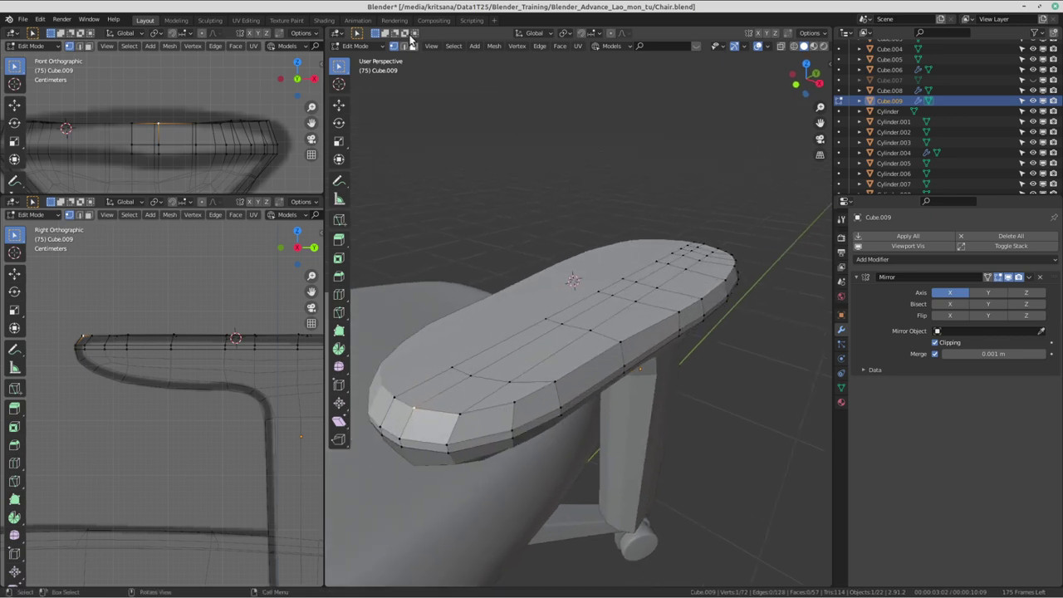
pyautogui.click(413, 46)
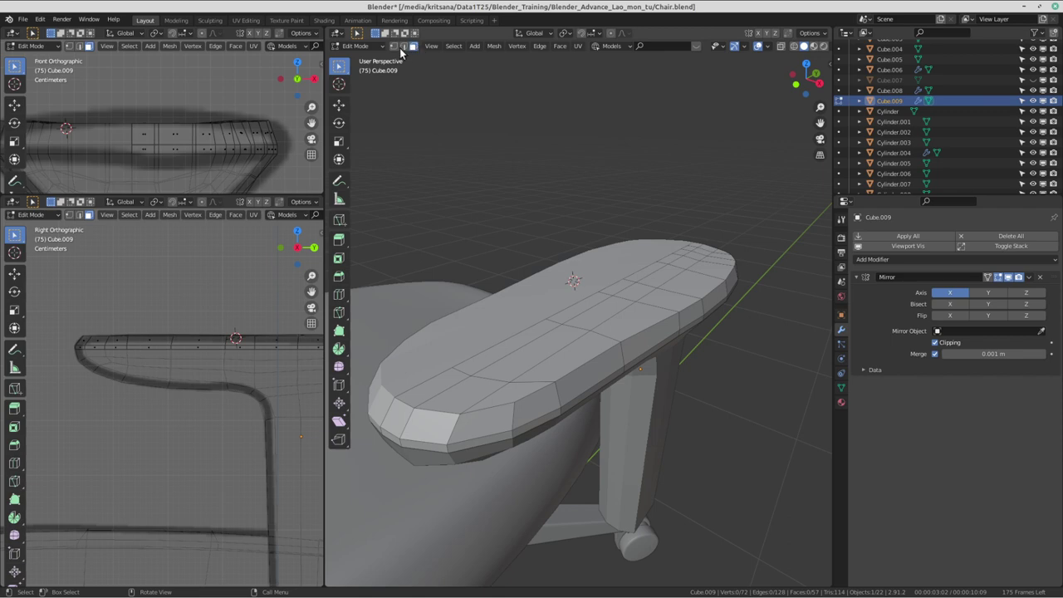
pyautogui.click(446, 382)
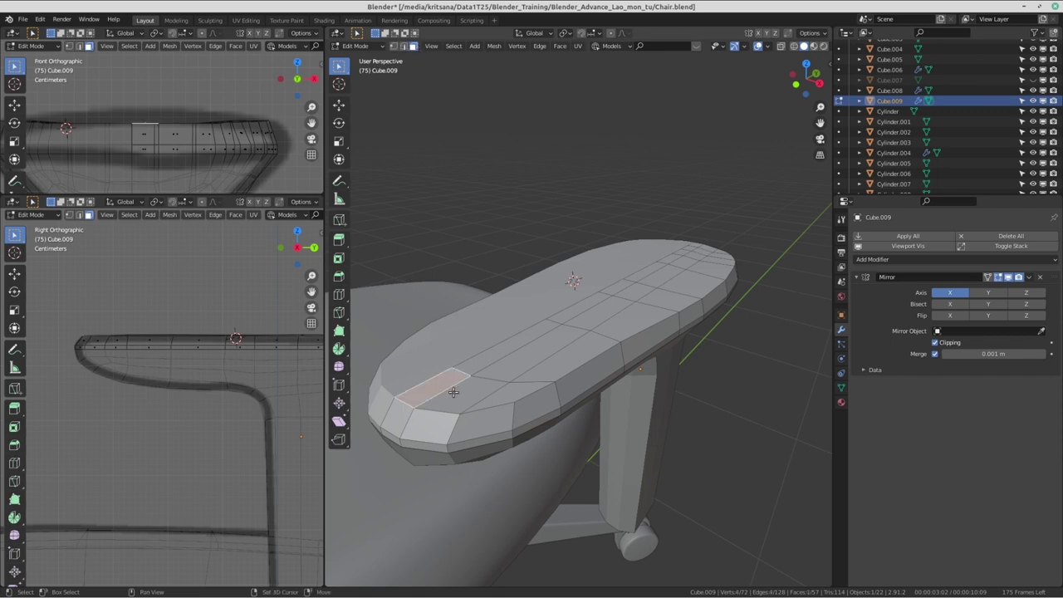
pyautogui.keyDown('shift'); pyautogui.click(470, 397); pyautogui.keyUp('shift')
pyautogui.keyDown('shift'); pyautogui.click(525, 388); pyautogui.keyUp('shift')
pyautogui.keyDown('shift'); pyautogui.click(556, 374); pyautogui.keyUp('shift')
pyautogui.keyDown('shift'); pyautogui.click(531, 357); pyautogui.keyUp('shift')
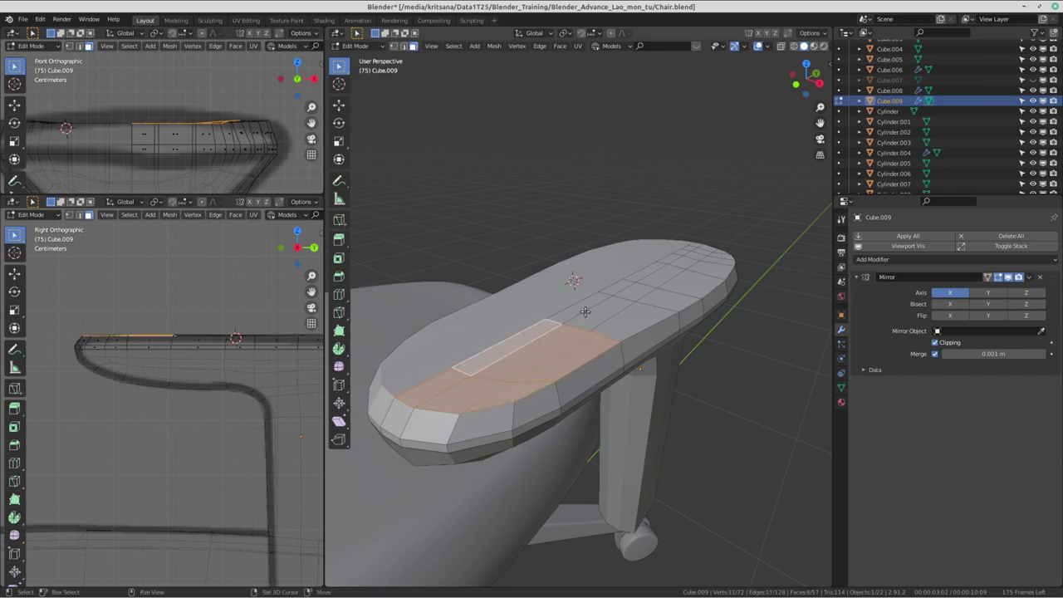
pyautogui.keyDown('shift'); pyautogui.click(591, 312); pyautogui.keyUp('shift')
pyautogui.keyDown('shift'); pyautogui.click(614, 319); pyautogui.keyUp('shift')
pyautogui.keyDown('shift'); pyautogui.click(636, 323); pyautogui.keyUp('shift')
pyautogui.keyDown('shift'); pyautogui.click(618, 287); pyautogui.keyUp('shift')
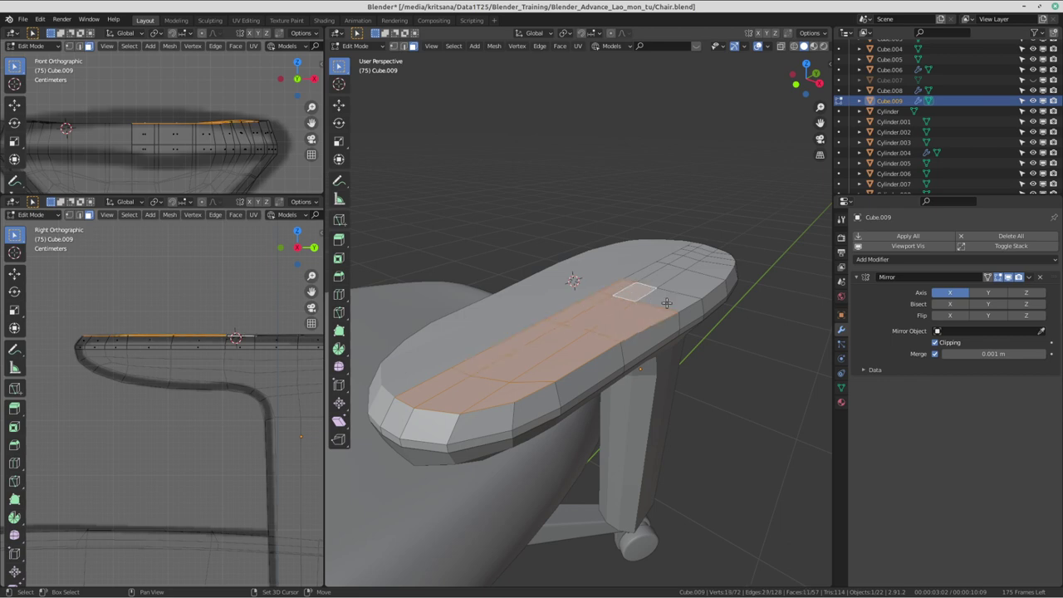
pyautogui.keyDown('shift'); pyautogui.click(677, 291); pyautogui.keyUp('shift')
pyautogui.keyDown('shift'); pyautogui.click(673, 275); pyautogui.keyUp('shift')
pyautogui.keyDown('shift'); pyautogui.click(648, 270); pyautogui.keyUp('shift')
pyautogui.keyDown('shift'); pyautogui.click(690, 283); pyautogui.keyUp('shift')
# - Extend the face strip selection, including the thin faces, to the armrest's far end
pyautogui.moveTo(689, 282); pyautogui.dragTo(536, 321, button='middle')
pyautogui.keyDown('shift'); pyautogui.click(538, 302); pyautogui.keyUp('shift')
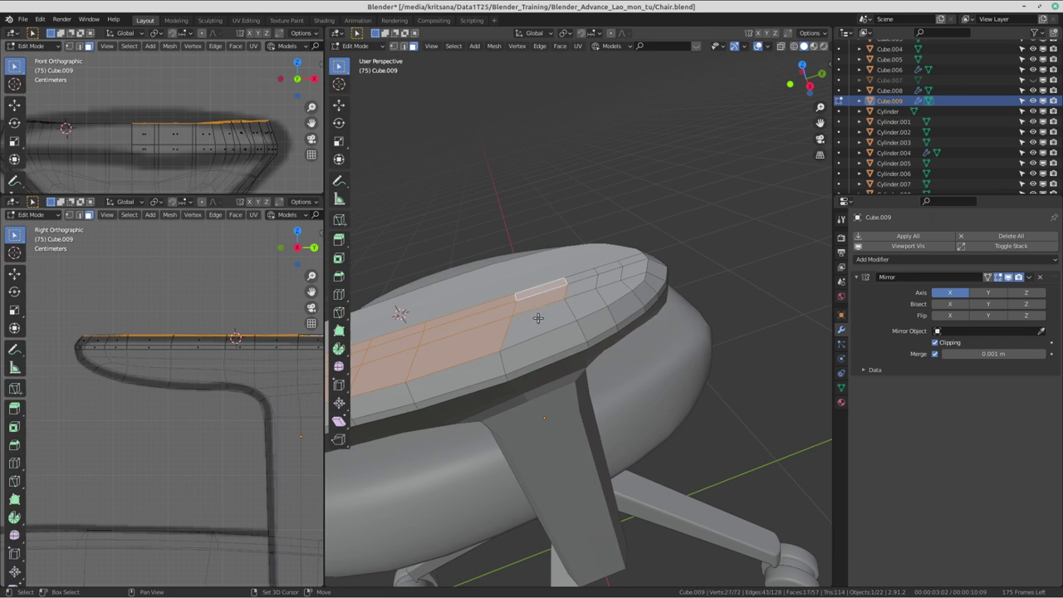
pyautogui.keyDown('shift'); pyautogui.click(576, 287); pyautogui.keyUp('shift')
pyautogui.keyDown('shift'); pyautogui.click(579, 274); pyautogui.keyUp('shift')
pyautogui.keyDown('shift'); pyautogui.click(612, 275); pyautogui.keyUp('shift')
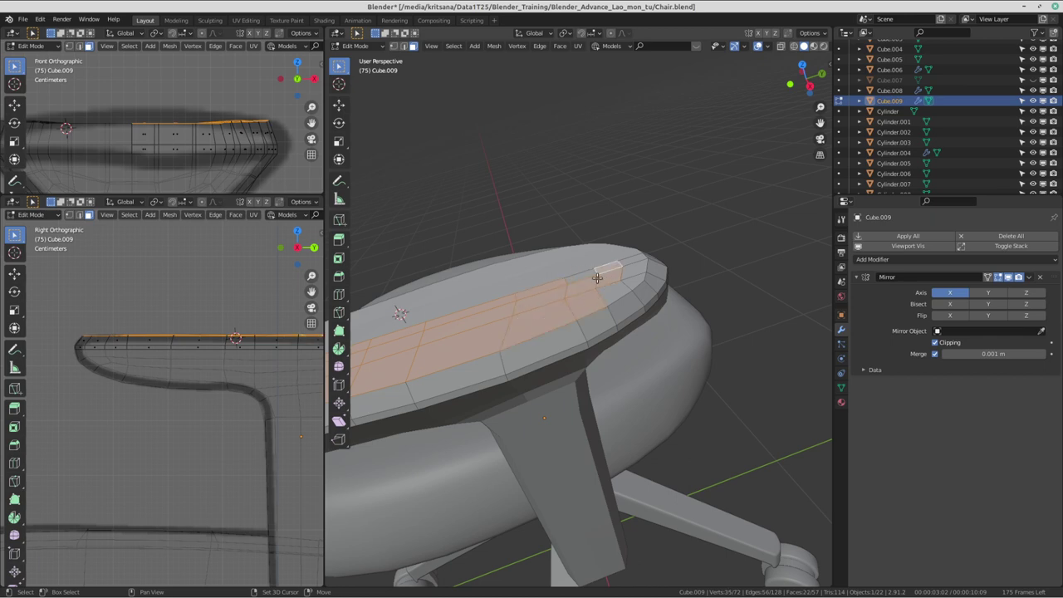
pyautogui.keyDown('shift'); pyautogui.click(593, 277); pyautogui.keyUp('shift')
pyautogui.keyDown('shift'); pyautogui.click(625, 271); pyautogui.keyUp('shift')
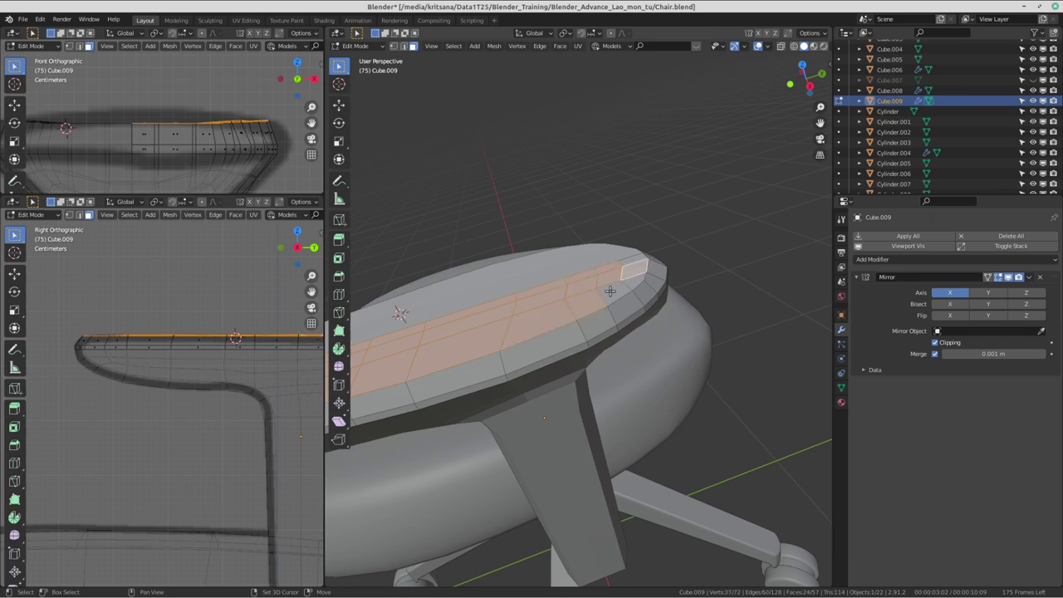
pyautogui.keyDown('shift'); pyautogui.click(628, 284); pyautogui.keyUp('shift')
pyautogui.keyDown('shift'); pyautogui.click(630, 282); pyautogui.keyUp('shift')
pyautogui.keyDown('shift'); pyautogui.click(630, 262); pyautogui.keyUp('shift')
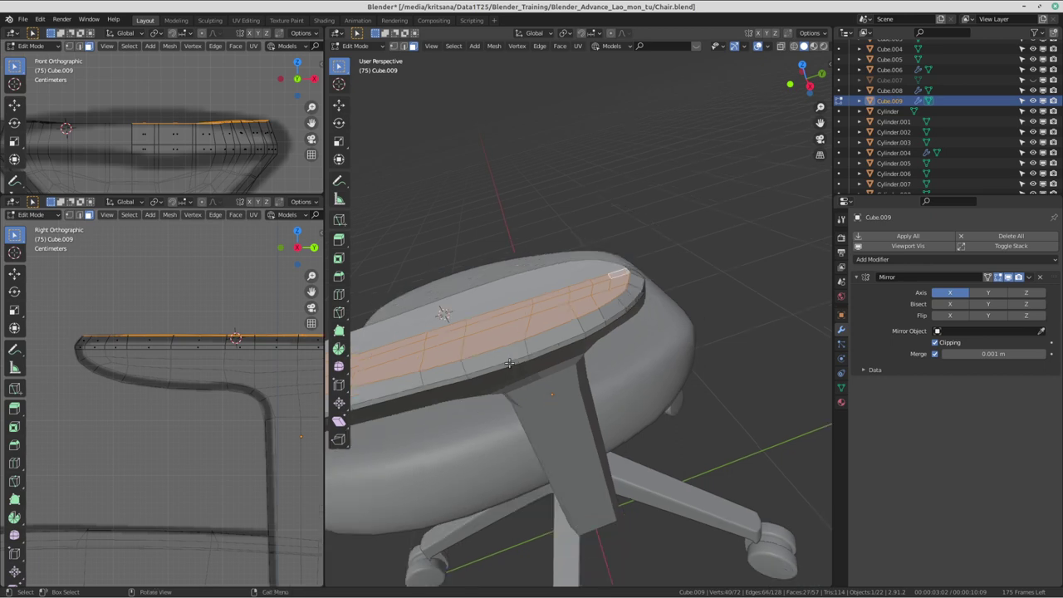
pyautogui.moveTo(631, 275)
pyautogui.mouseDown(button='middle')
pyautogui.moveTo(691, 345)
pyautogui.moveTo(657, 330)
pyautogui.moveTo(655, 349)
pyautogui.moveTo(626, 344)
pyautogui.mouseUp(button='middle')
pyautogui.hotkey('ctrl', 'alt', 'Left')
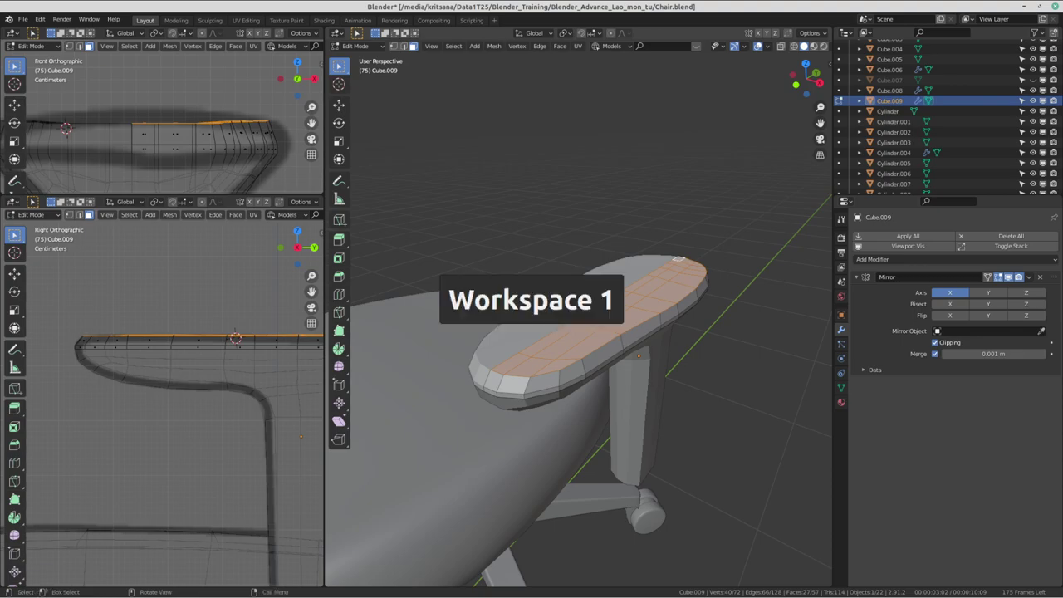
pyautogui.hotkey('ctrl', 'alt', 'Left')
pyautogui.hotkey('ctrl', 'alt', 'Right')
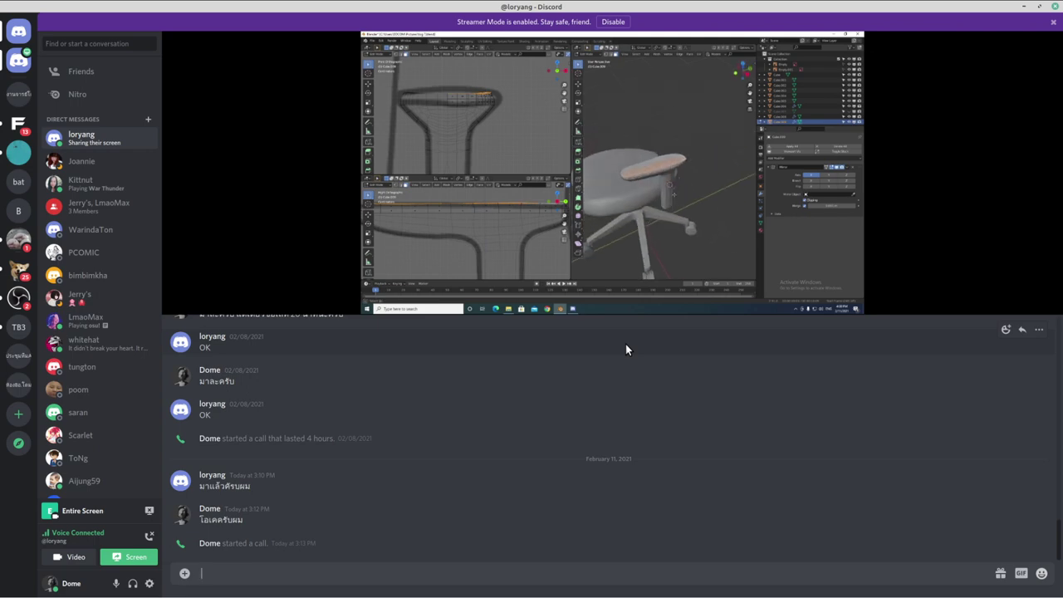
pyautogui.hotkey('ctrl', 'alt', 'Right')
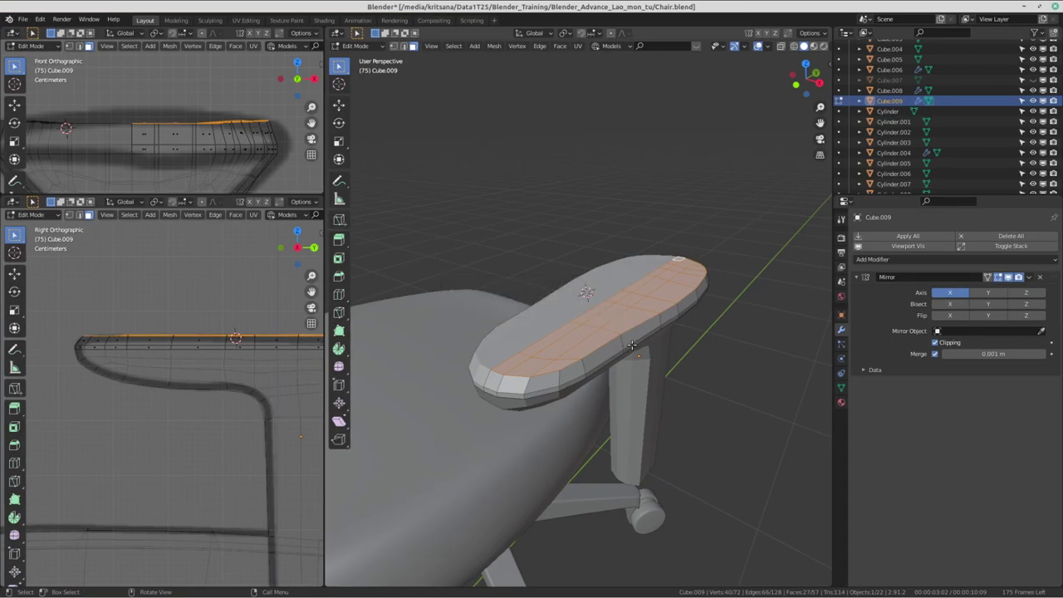
# - Inset the selected armrest faces
pyautogui.scroll(4, 632, 347)
pyautogui.moveTo(634, 372)
pyautogui.mouseDown(button='middle')
pyautogui.moveTo(655, 398)
pyautogui.moveTo(622, 312)
pyautogui.moveTo(640, 347)
pyautogui.moveTo(686, 380)
pyautogui.mouseUp(button='middle')
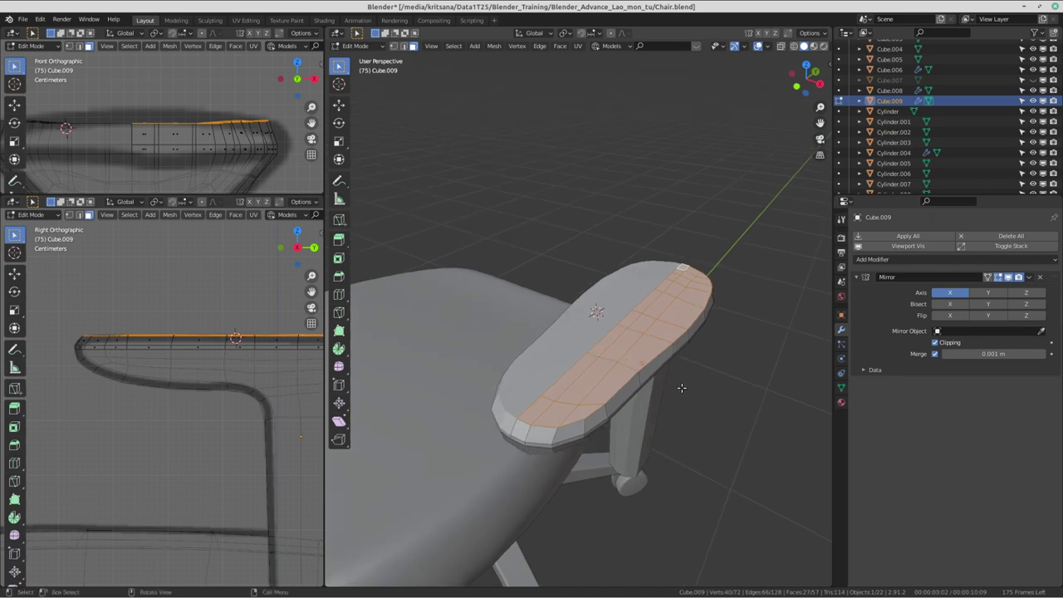
pyautogui.press('i')
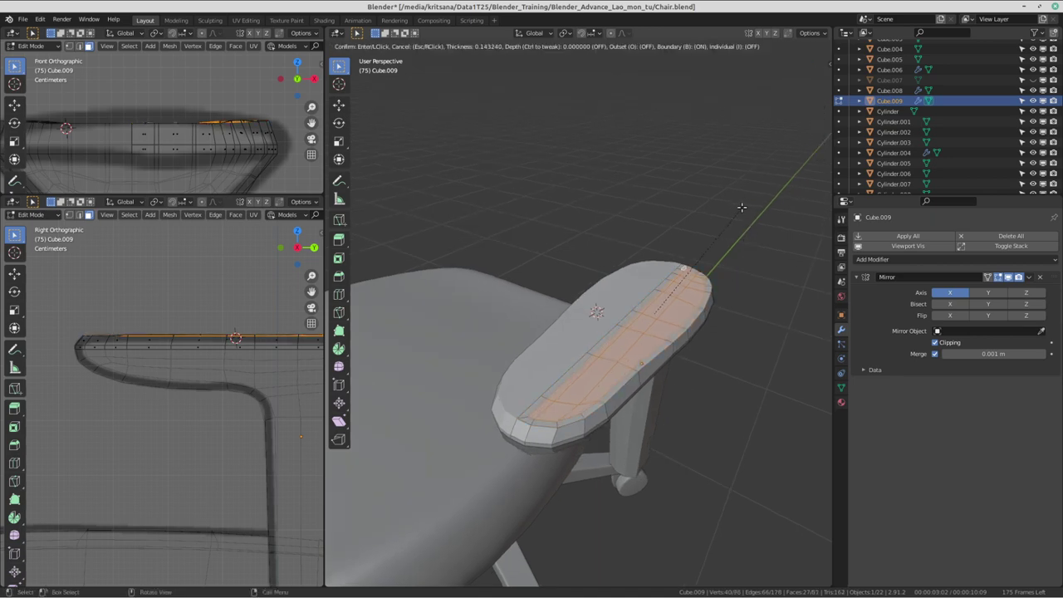
pyautogui.click(736, 212)
pyautogui.moveTo(736, 212)
pyautogui.mouseDown(button='middle')
pyautogui.moveTo(638, 270)
pyautogui.moveTo(662, 259)
pyautogui.moveTo(625, 300)
pyautogui.mouseUp(button='middle')
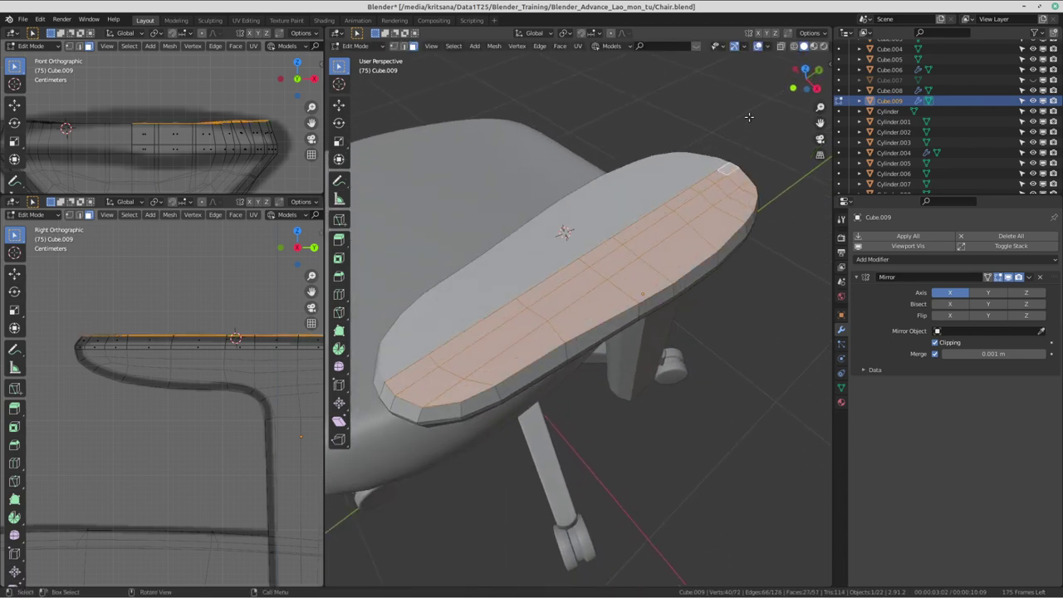
# - Apply a second inset to the selected faces and inspect the armrest
pyautogui.press('i')
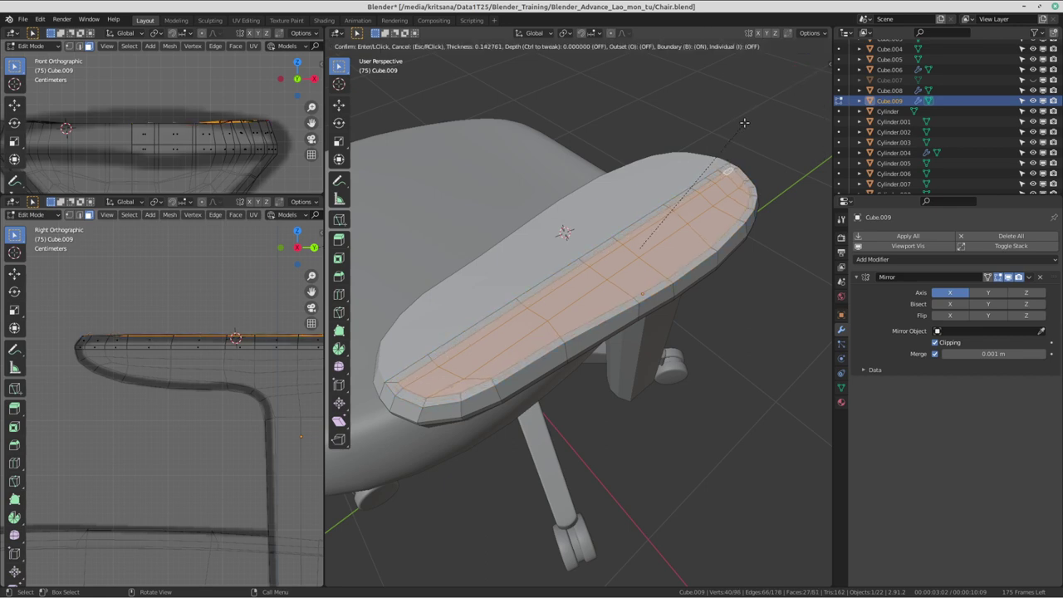
pyautogui.click(745, 122)
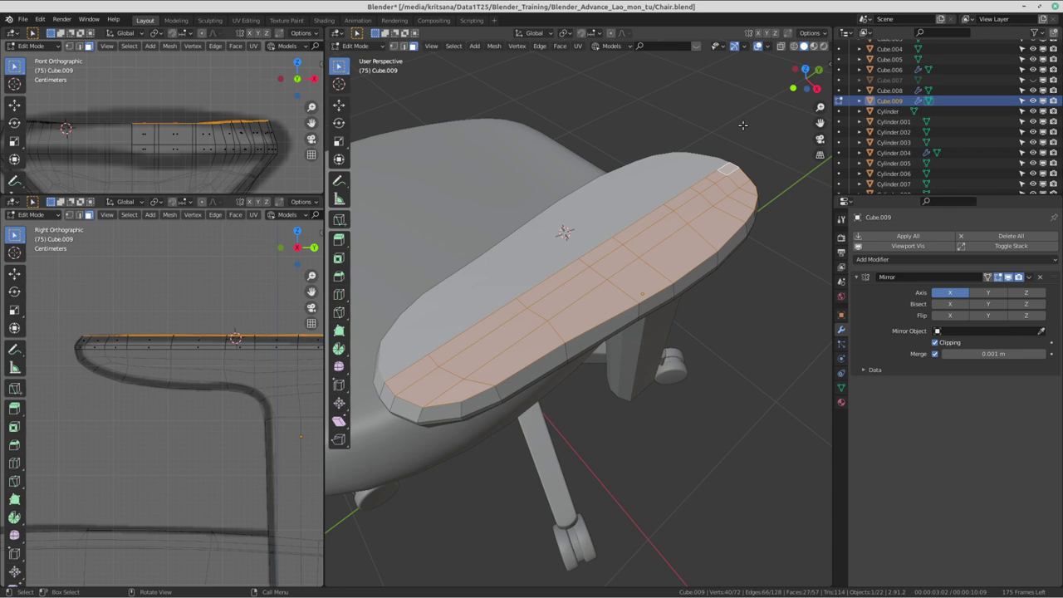
pyautogui.moveTo(743, 125)
pyautogui.mouseDown(button='middle')
pyautogui.moveTo(670, 331)
pyautogui.moveTo(615, 213)
pyautogui.moveTo(667, 187)
pyautogui.mouseUp(button='middle')
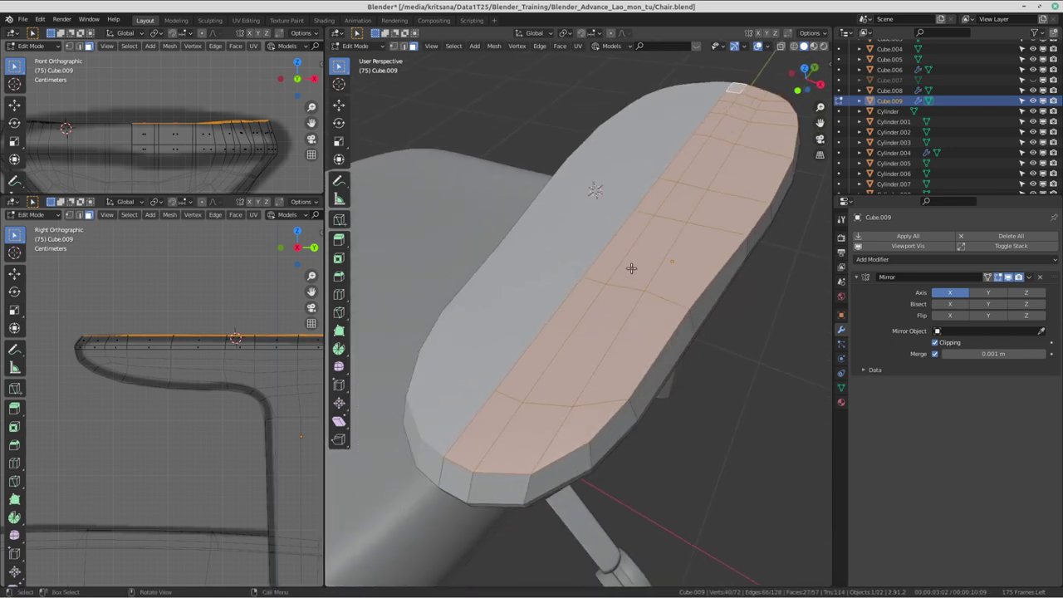
pyautogui.moveTo(667, 187); pyautogui.dragTo(645, 263, button='middle')
# - Start moving the selected faces, briefly check Discord, and return to Blender
pyautogui.press('g')
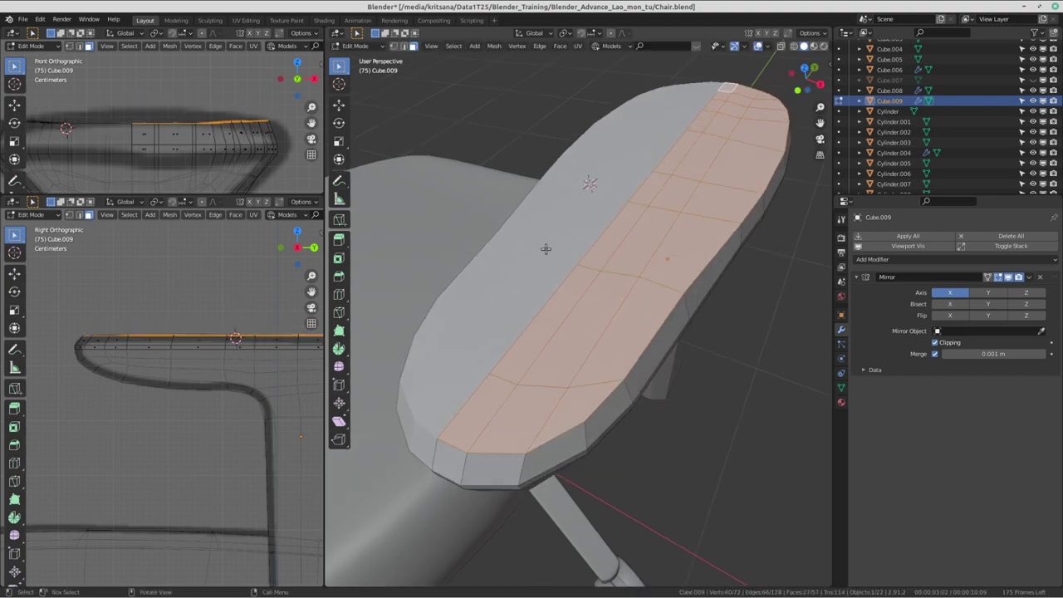
pyautogui.hotkey('ctrl', 'alt', 'Left')
pyautogui.hotkey('ctrl', 'alt', 'Left')
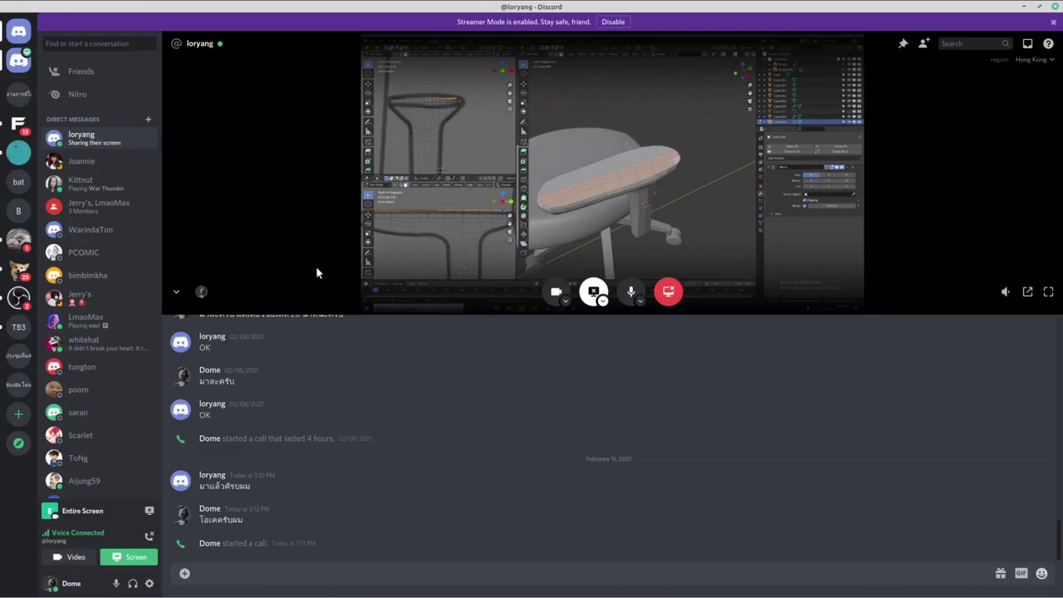
pyautogui.hotkey('ctrl', 'alt', 'Right')
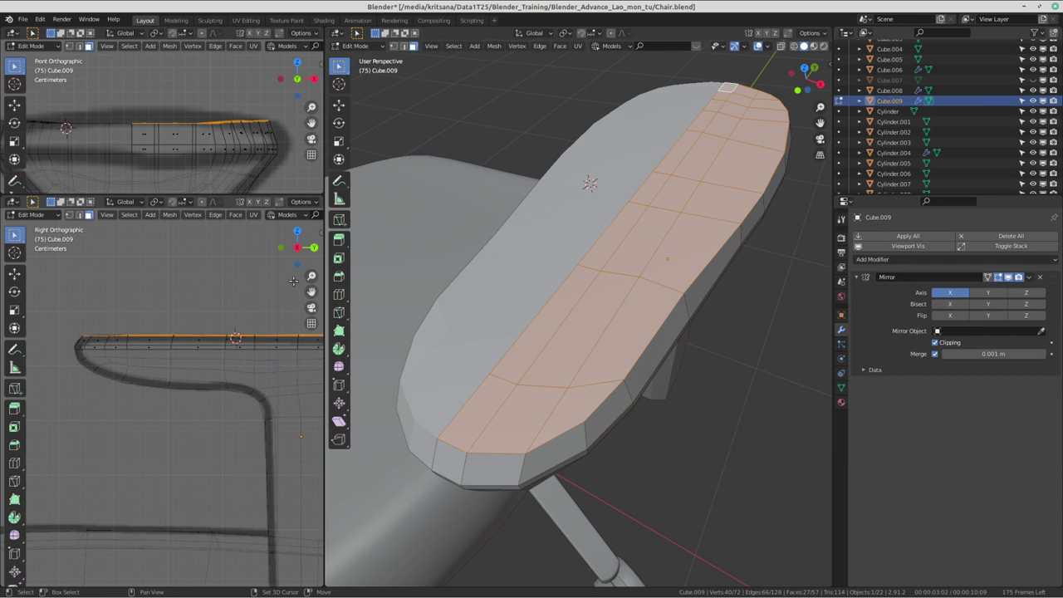
pyautogui.scroll(-1, 254, 292)
pyautogui.scroll(-1, 254, 292)
pyautogui.scroll(-1, 192, 353)
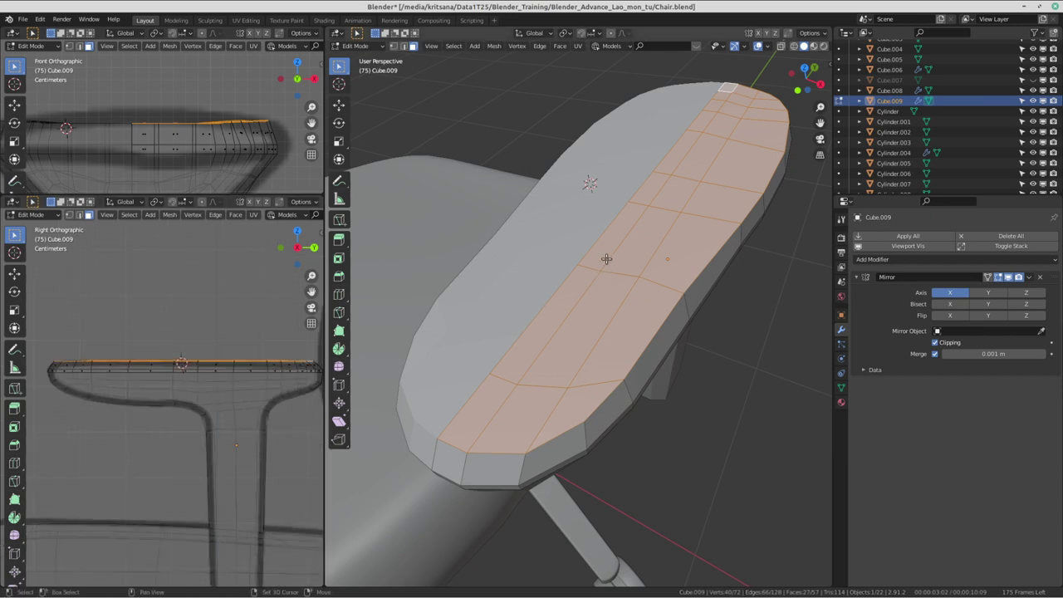
pyautogui.moveTo(715, 188); pyautogui.dragTo(736, 190, button='middle')
# - Cancel another inset attempt and deselect all armrest base faces
pyautogui.press('i')
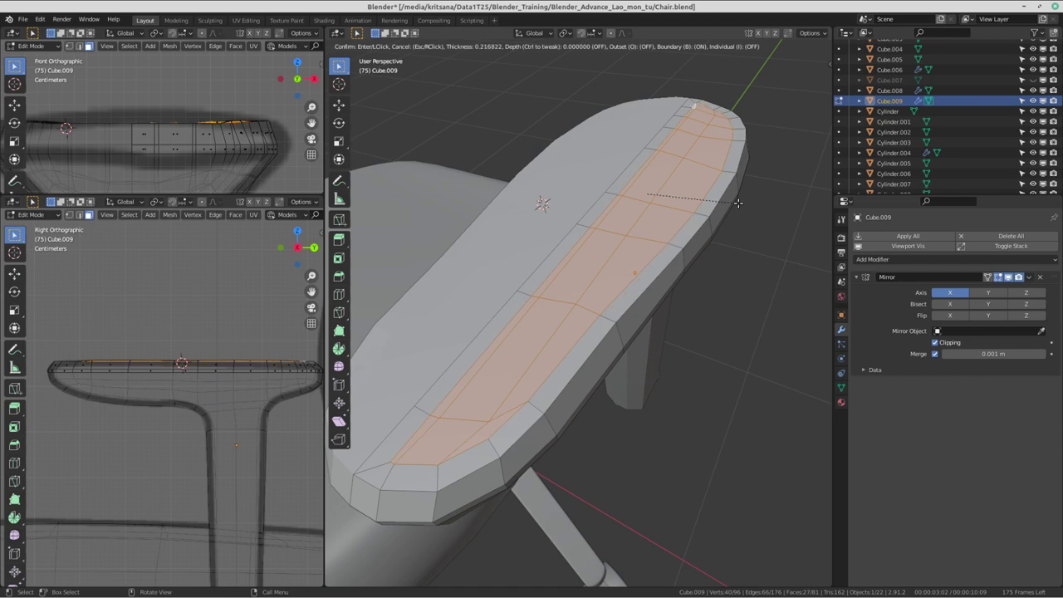
pyautogui.rightClick(734, 210)
pyautogui.moveTo(708, 253)
pyautogui.mouseDown(button='middle')
pyautogui.moveTo(649, 318)
pyautogui.moveTo(531, 288)
pyautogui.moveTo(541, 332)
pyautogui.moveTo(677, 269)
pyautogui.moveTo(692, 340)
pyautogui.moveTo(700, 332)
pyautogui.mouseUp(button='middle')
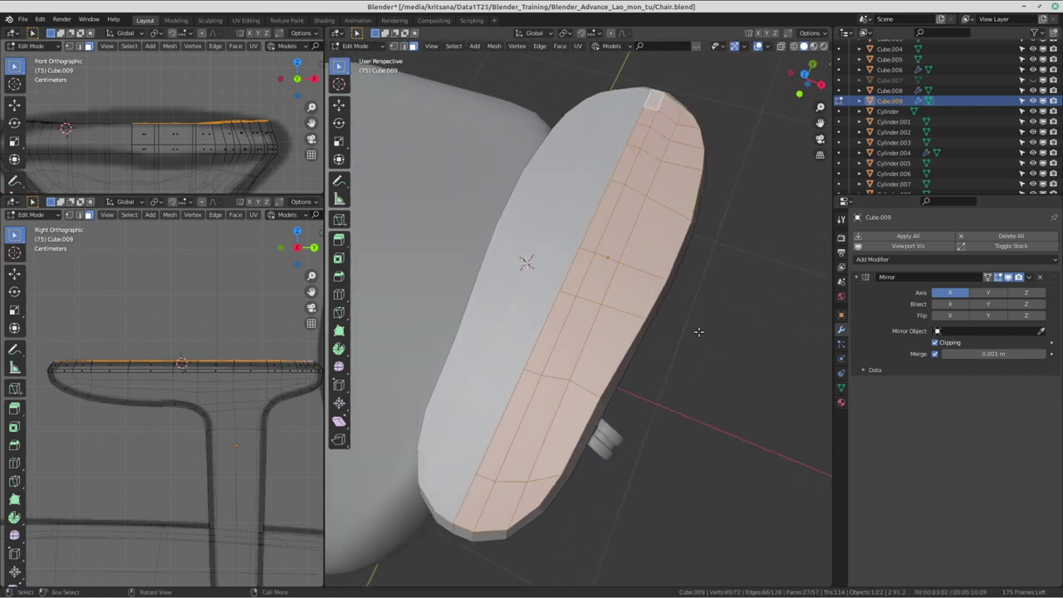
pyautogui.moveTo(488, 473); pyautogui.dragTo(514, 407, button='middle')
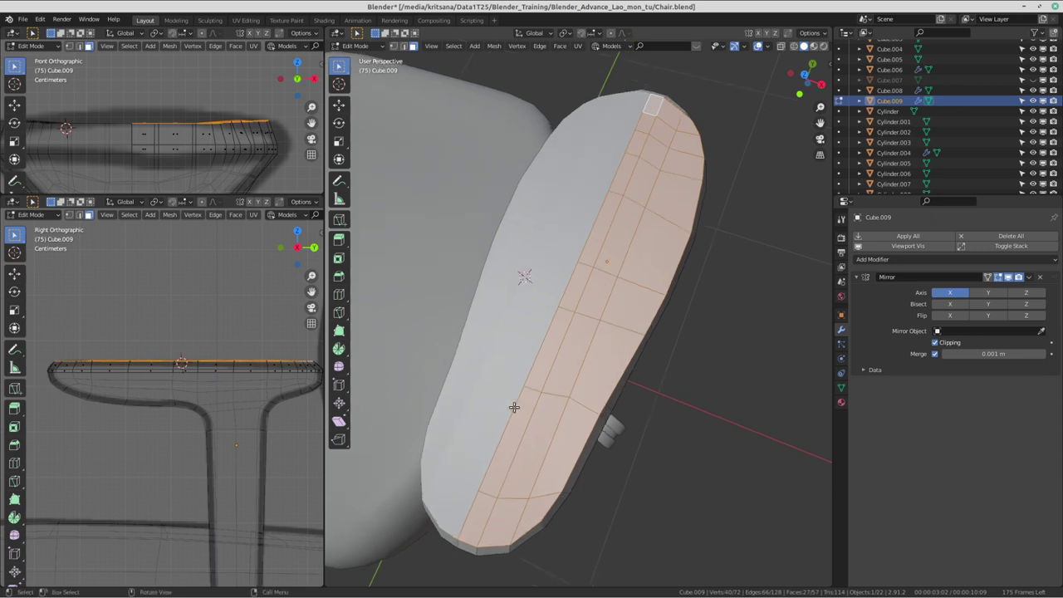
pyautogui.click(727, 255)
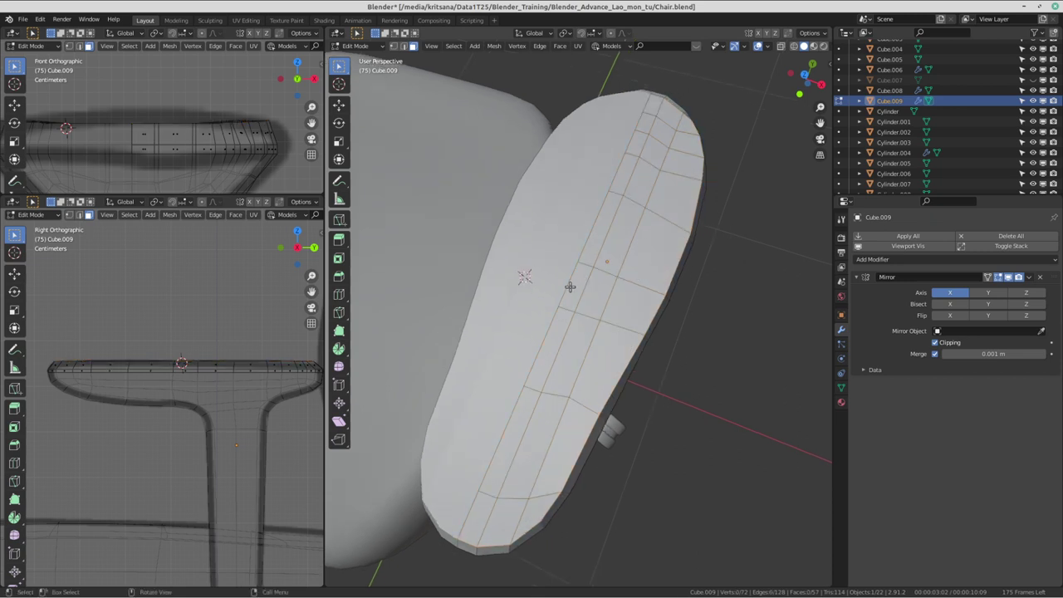
# - Start a knife cut along the armrest base's lower edge and around the corner
pyautogui.press('k')
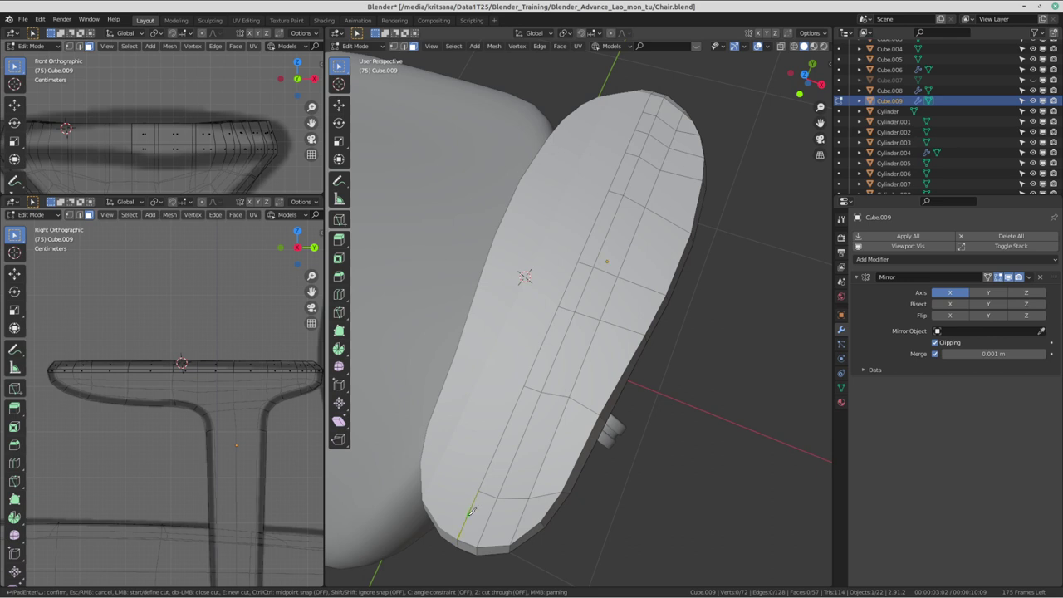
pyautogui.click(470, 514)
pyautogui.click(487, 521)
pyautogui.click(522, 516)
pyautogui.click(547, 493)
pyautogui.click(586, 404)
# - Continue the knife cut up to the rounded tip, commit it, then switch to Discord
pyautogui.click(623, 326)
pyautogui.click(641, 285)
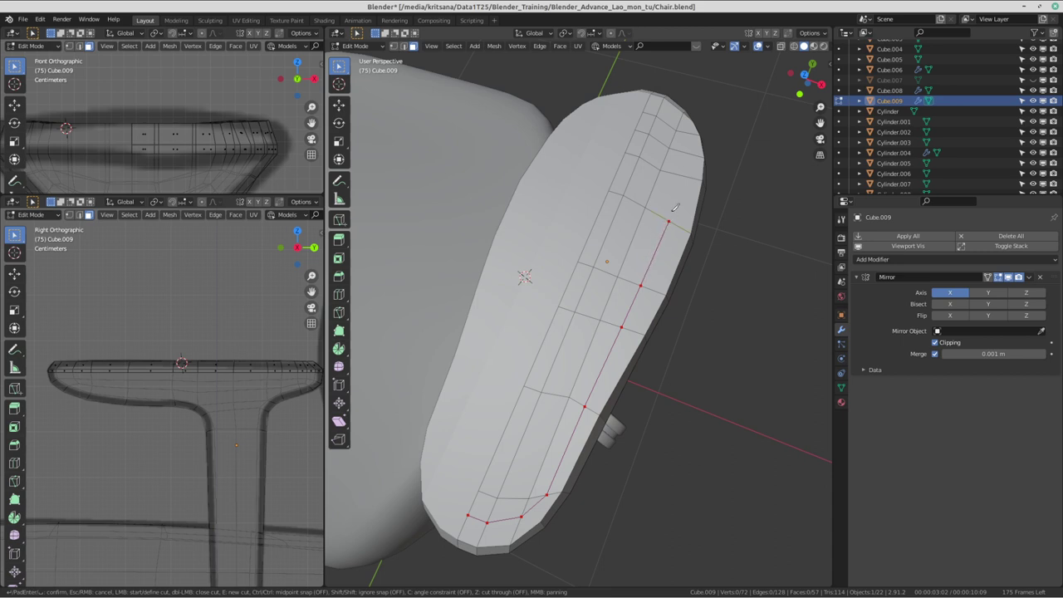
pyautogui.click(669, 218)
pyautogui.click(686, 173)
pyautogui.click(694, 138)
pyautogui.click(689, 130)
pyautogui.click(679, 120)
pyautogui.click(647, 101)
pyautogui.press('Return')
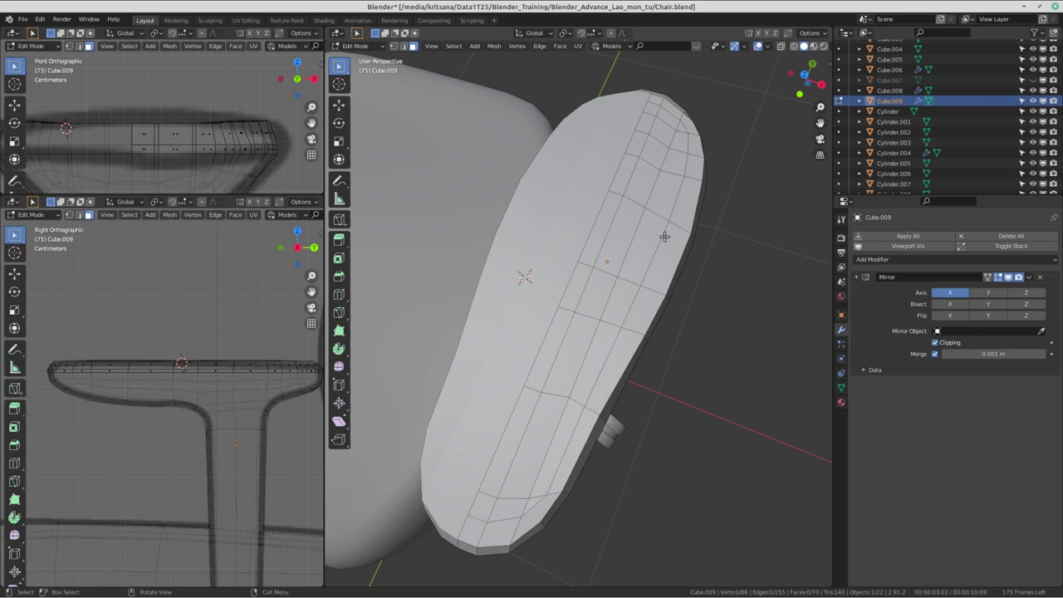
pyautogui.hotkey('ctrl', 'alt', 'Right')
# - Bring Blender back to the front and orbit the armrest view slightly
pyautogui.hotkey('ctrl', 'alt', 'Left')
pyautogui.hotkey('ctrl', 'alt', 'Left')
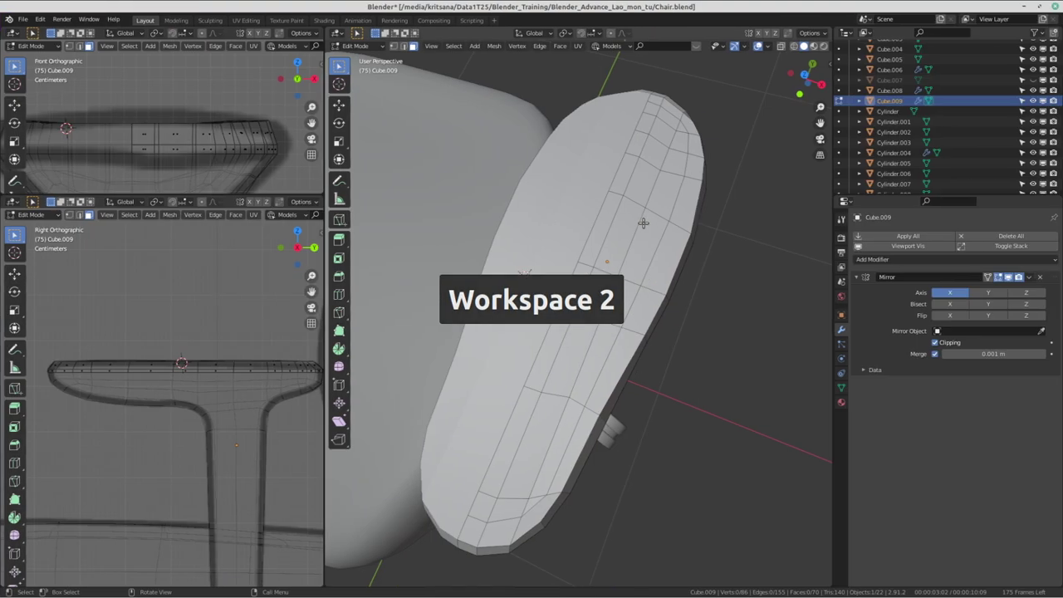
pyautogui.moveTo(591, 219); pyautogui.dragTo(589, 216, button='middle')
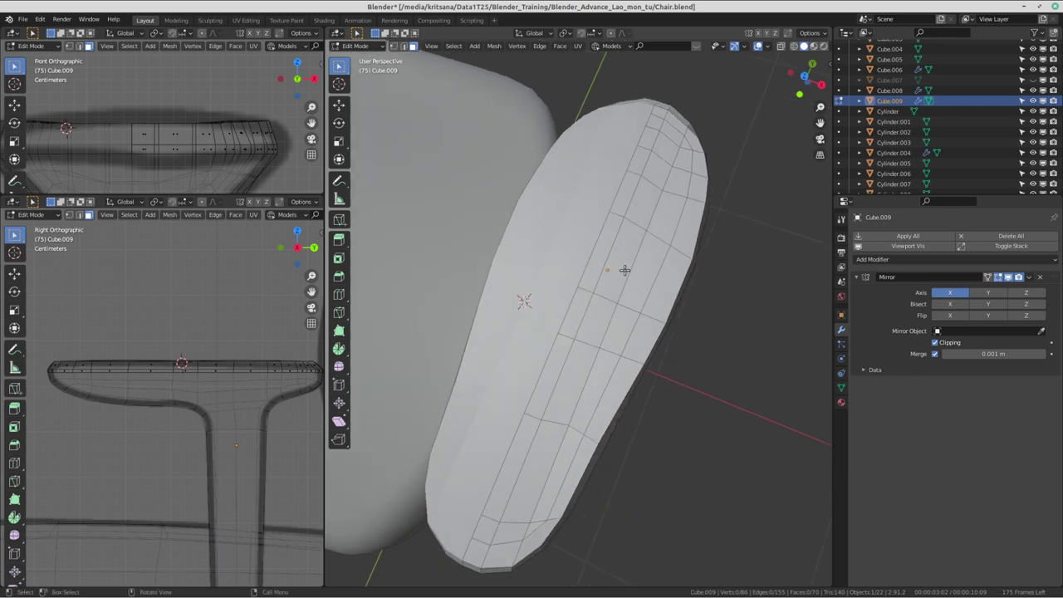
pyautogui.moveTo(623, 268); pyautogui.dragTo(643, 274, button='middle')
pyautogui.scroll(1, 722, 308)
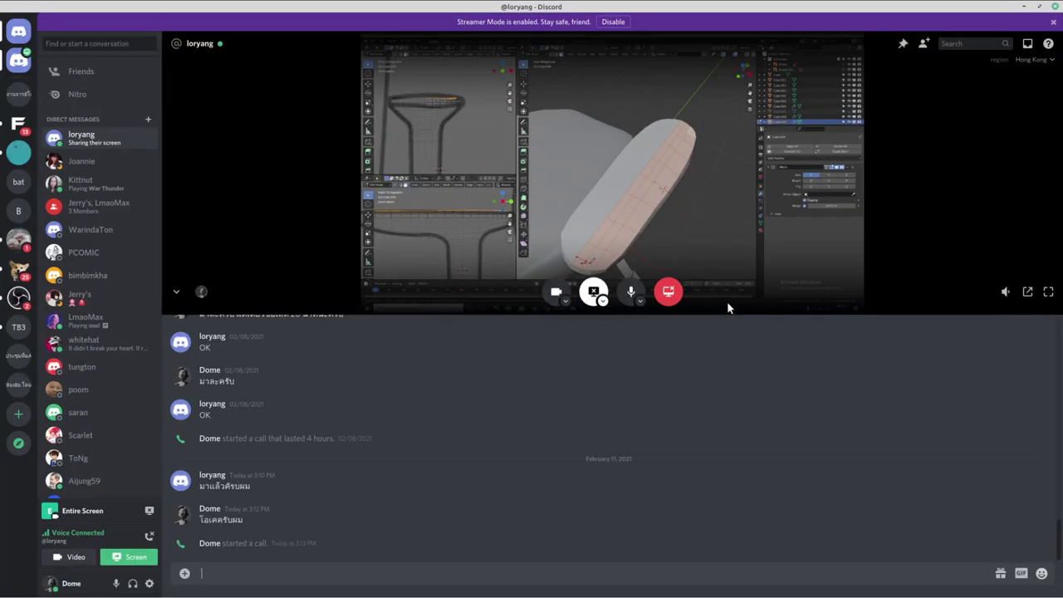
pyautogui.moveTo(739, 376)
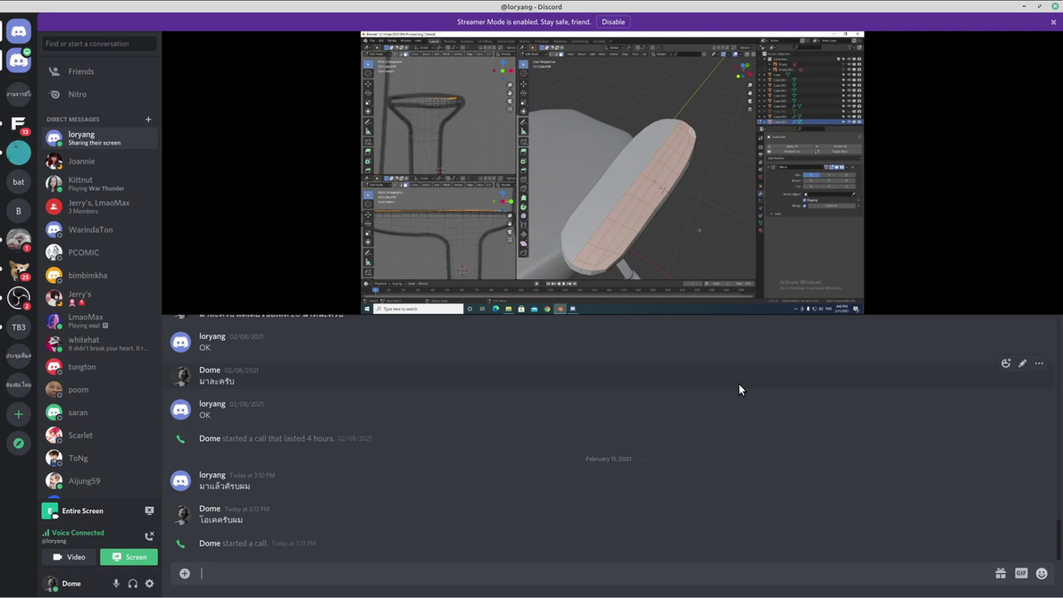
pyautogui.hotkey('ctrl', 'alt', 'Right')
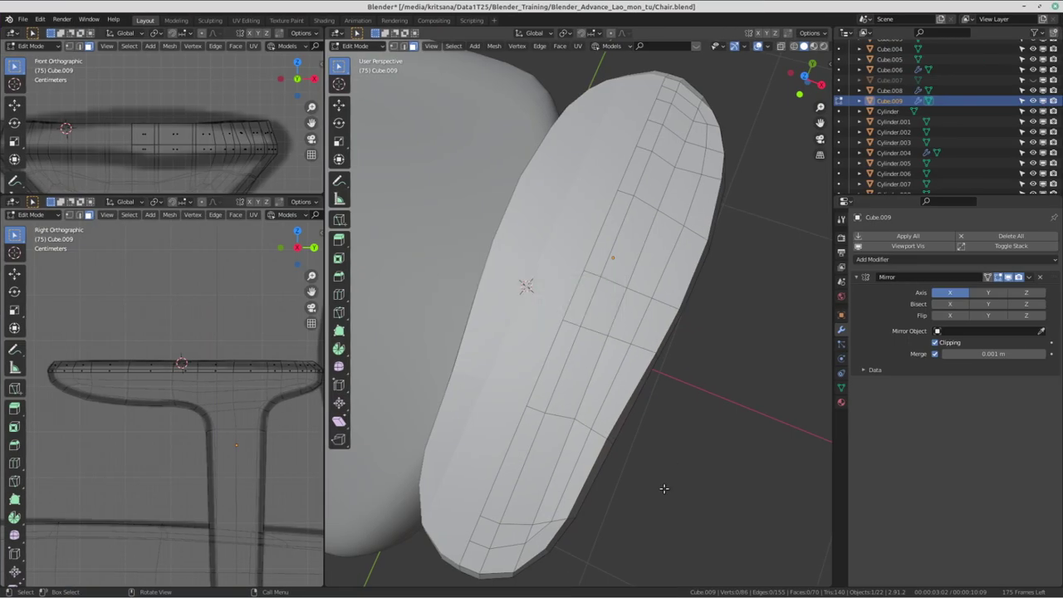
pyautogui.moveTo(622, 343); pyautogui.dragTo(612, 352, button='middle')
pyautogui.scroll(-3, 612, 352)
pyautogui.scroll(5, 601, 384)
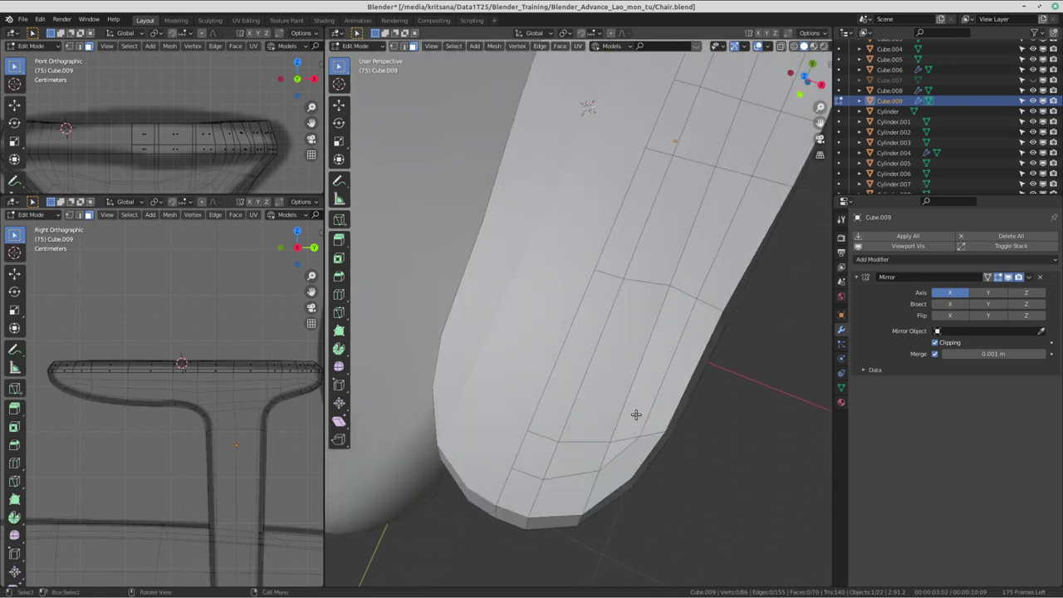
pyautogui.moveTo(593, 404); pyautogui.dragTo(581, 387, button='middle')
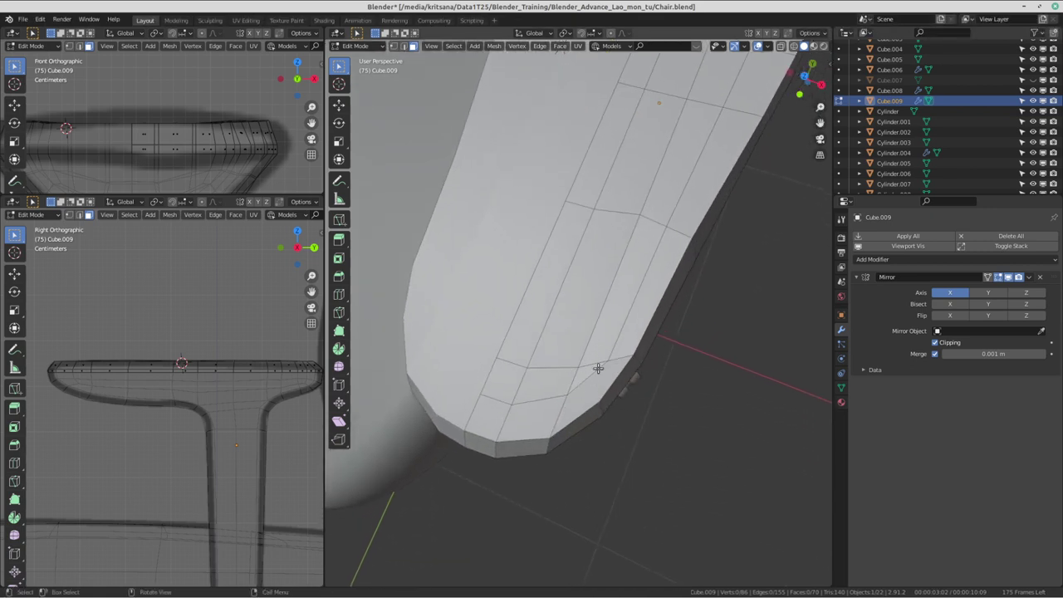
pyautogui.scroll(-4, 589, 365)
pyautogui.moveTo(531, 228); pyautogui.dragTo(522, 249, button='middle')
pyautogui.scroll(4, 657, 183)
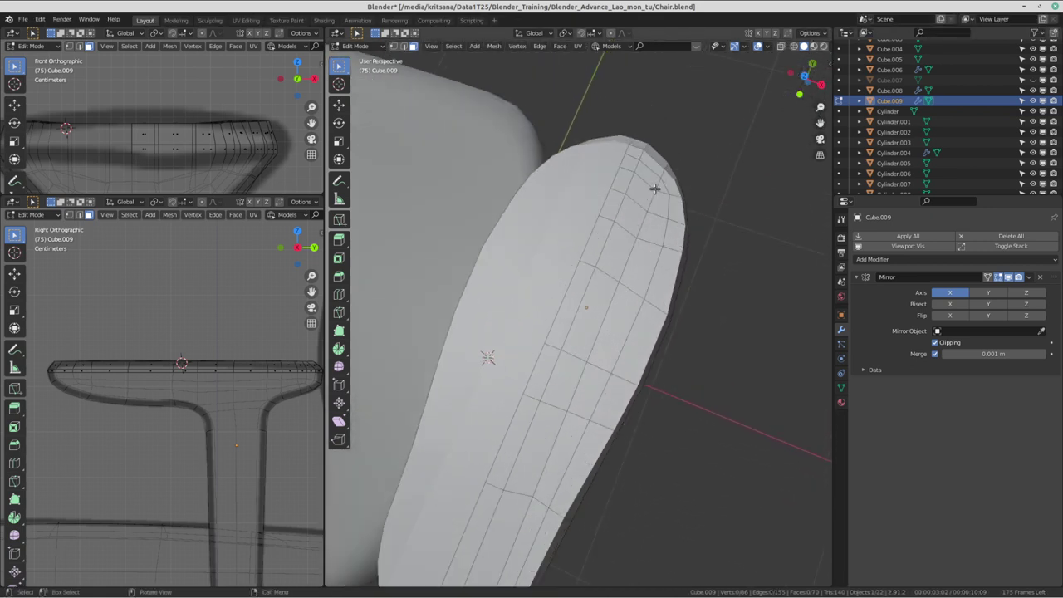
pyautogui.moveTo(652, 235)
pyautogui.mouseDown(button='middle')
pyautogui.moveTo(590, 397)
pyautogui.moveTo(550, 329)
pyautogui.mouseUp(button='middle')
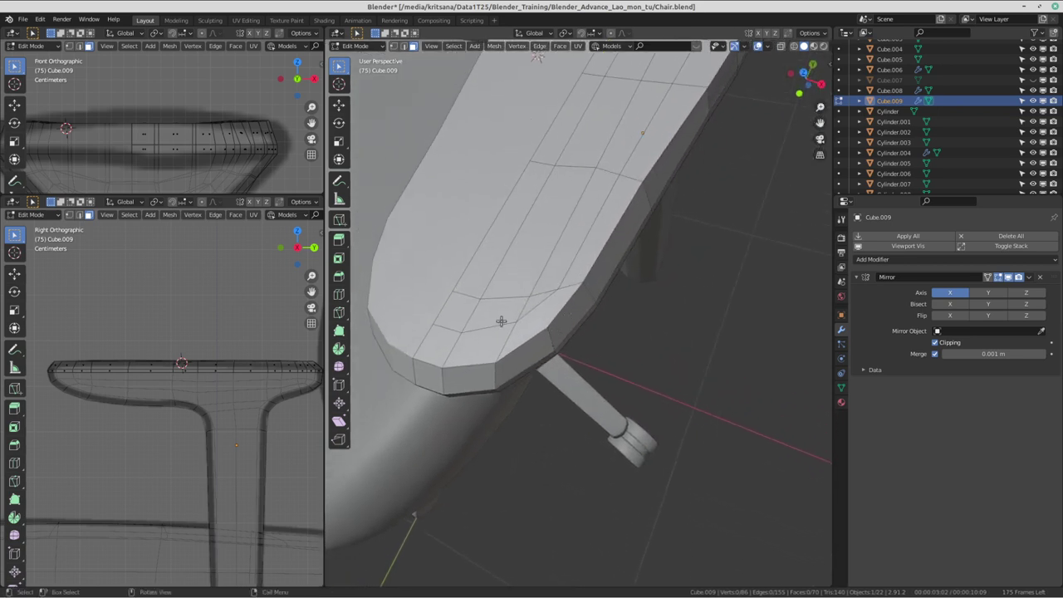
# - Knife two short extra cuts into the edges at the armrest base's rounded end
pyautogui.press('k')
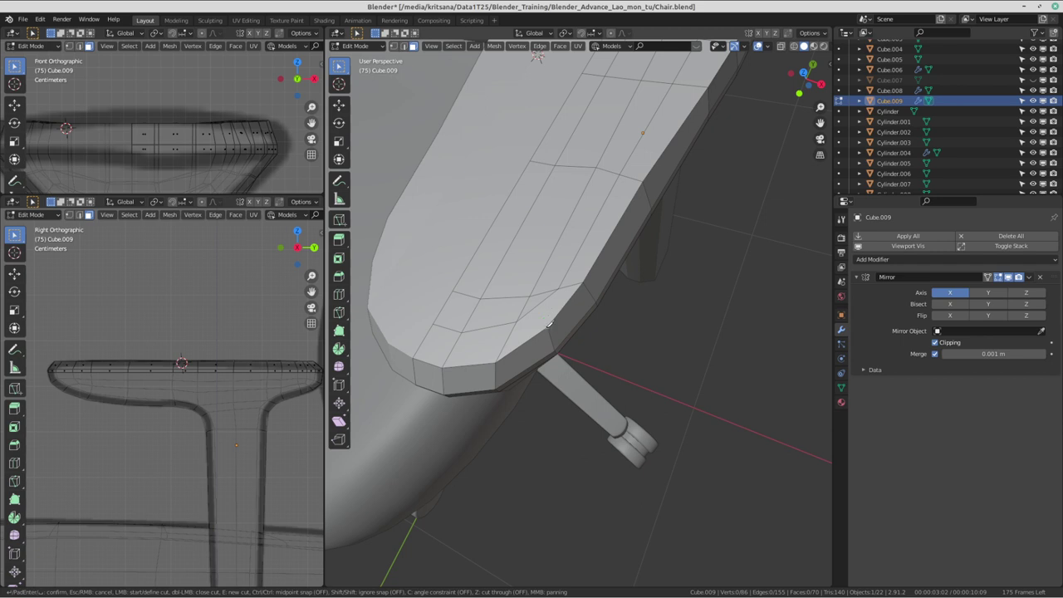
pyautogui.click(545, 322)
pyautogui.click(540, 303)
pyautogui.press('Return')
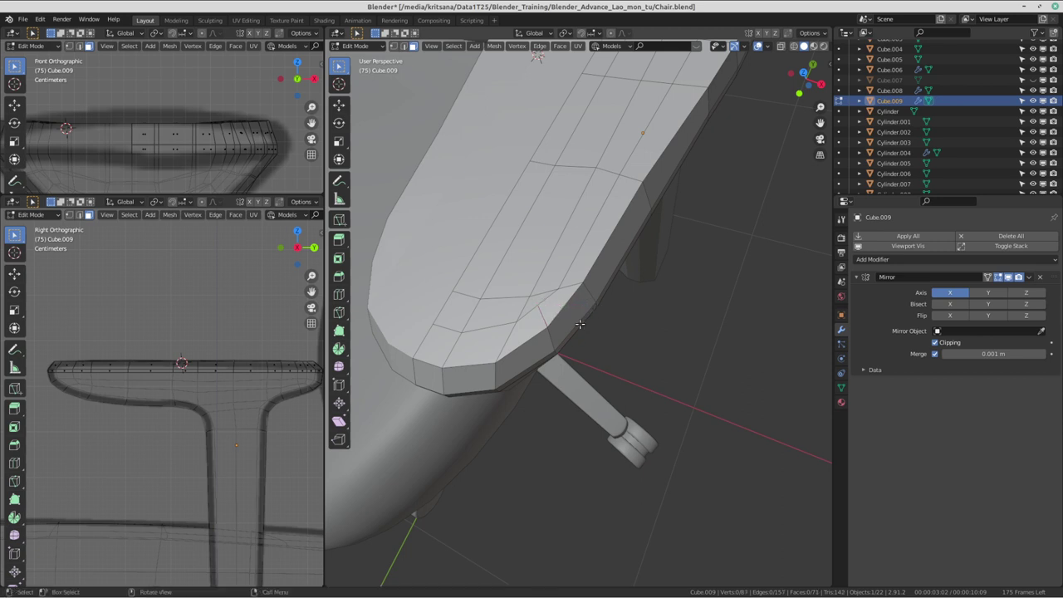
pyautogui.moveTo(546, 316); pyautogui.dragTo(552, 351, button='middle')
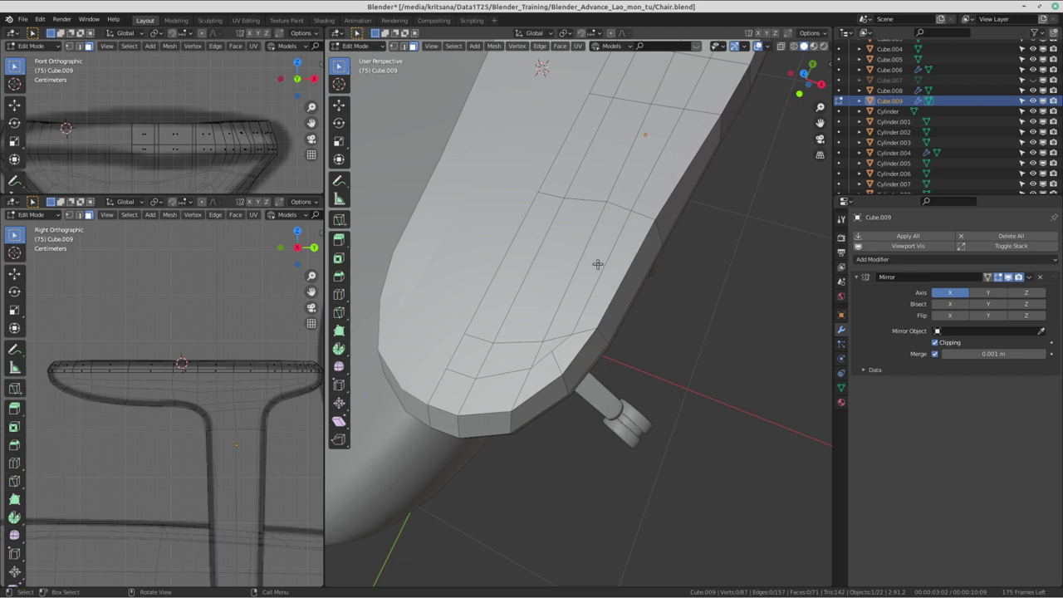
pyautogui.moveTo(597, 264)
pyautogui.mouseDown(button='middle')
pyautogui.moveTo(603, 324)
pyautogui.moveTo(600, 315)
pyautogui.mouseUp(button='middle')
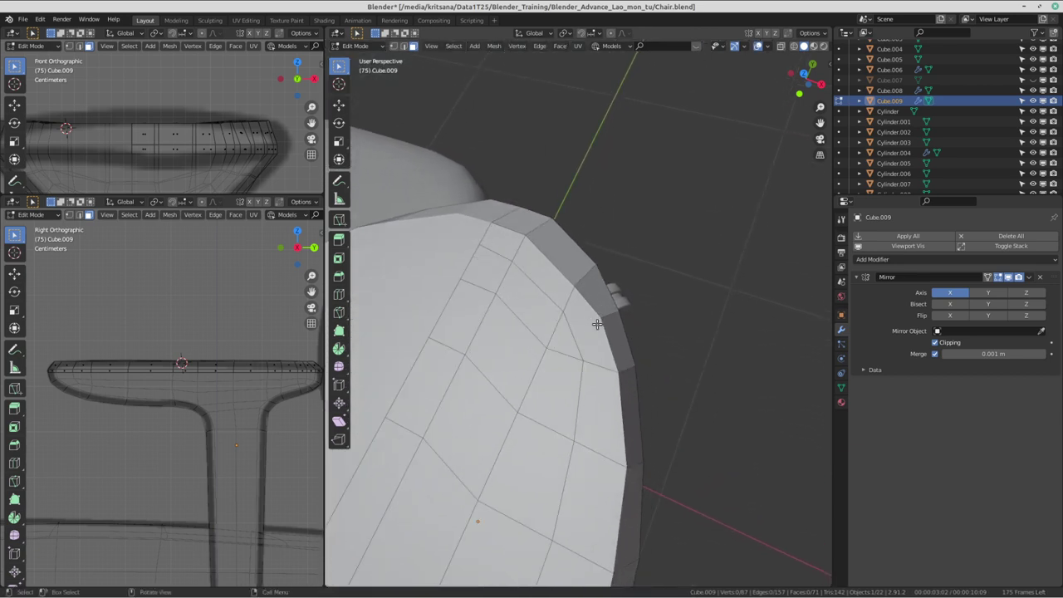
pyautogui.press('k')
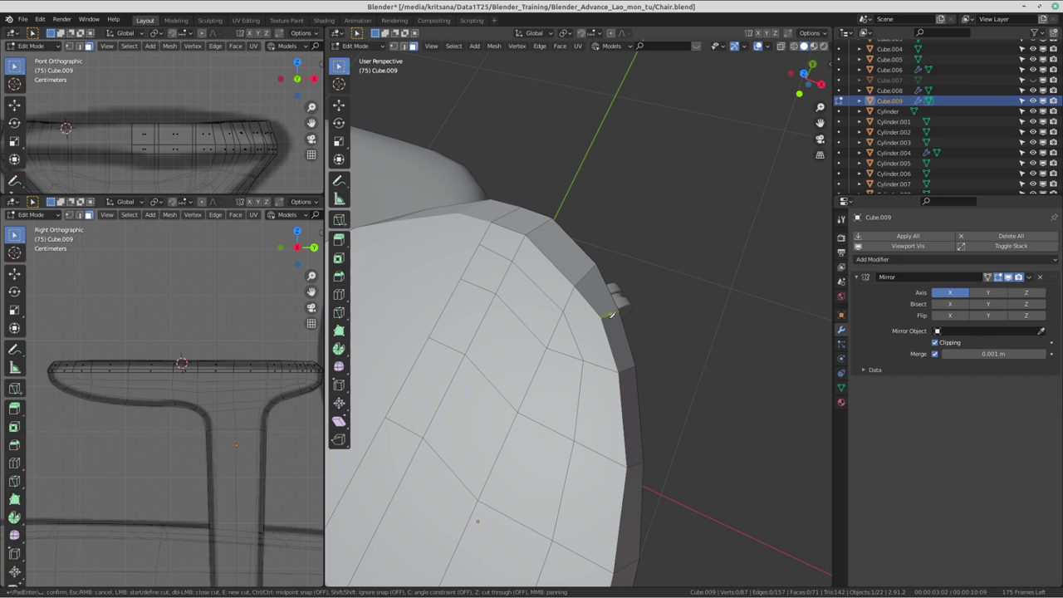
pyautogui.press('Escape')
pyautogui.moveTo(606, 329); pyautogui.dragTo(598, 339, button='middle')
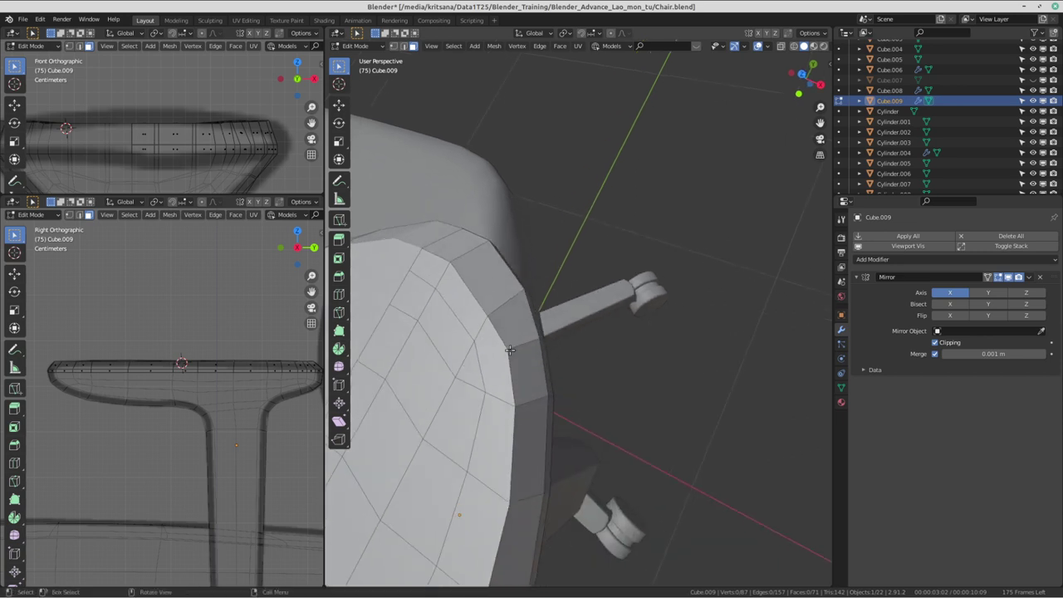
pyautogui.press('k')
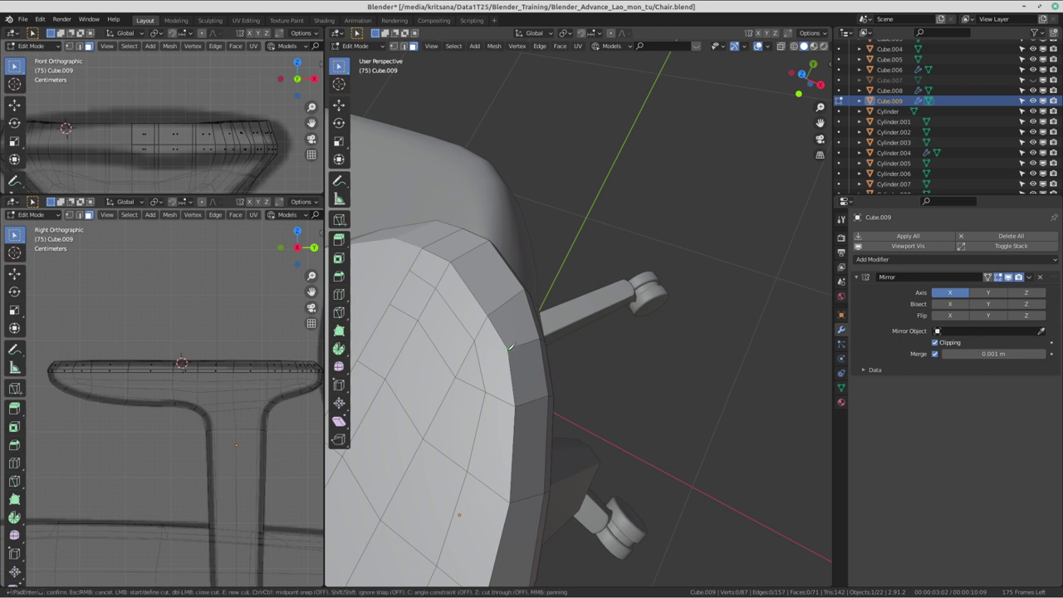
pyautogui.click(508, 351)
pyautogui.press('Return')
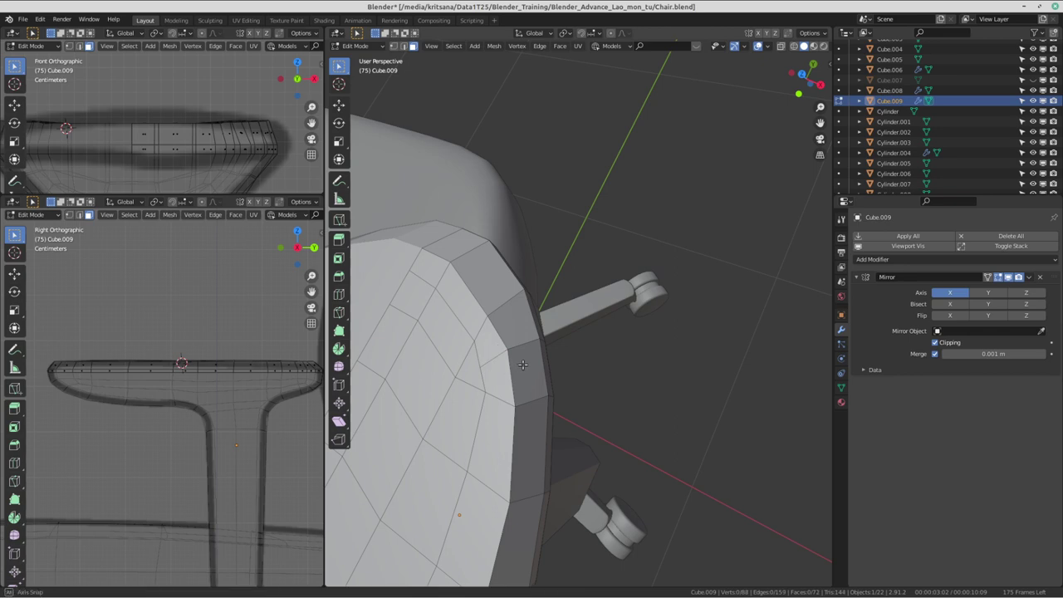
pyautogui.moveTo(522, 364)
pyautogui.mouseDown(button='middle')
pyautogui.moveTo(553, 373)
pyautogui.moveTo(594, 357)
pyautogui.mouseUp(button='middle')
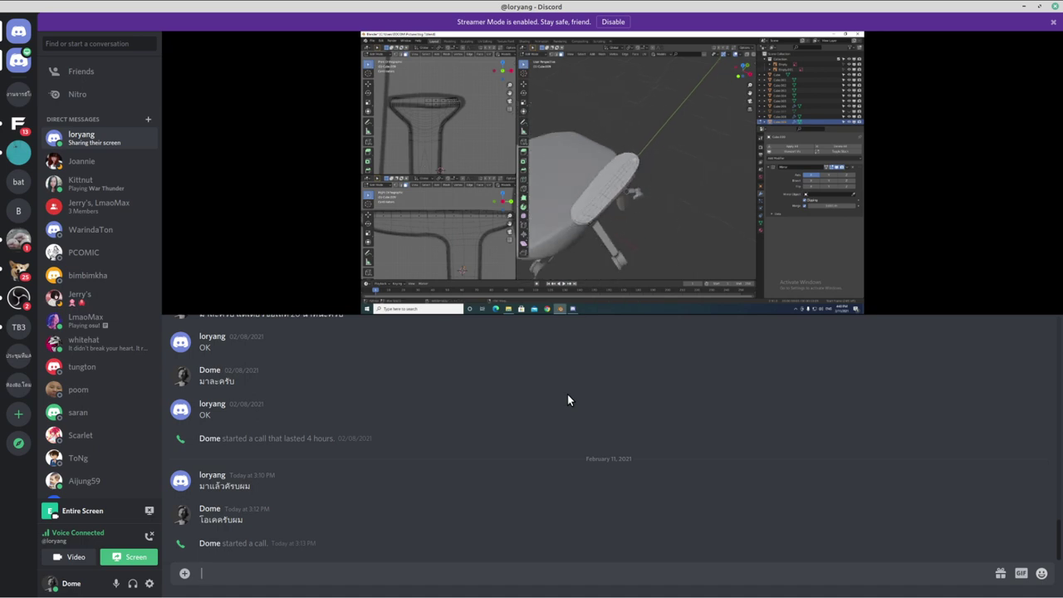
# - In Vertex select, nudge two vertices near the rounded end and corner slightly to tidy the edge flow
pyautogui.hotkey('ctrl', 'alt', 'Right')
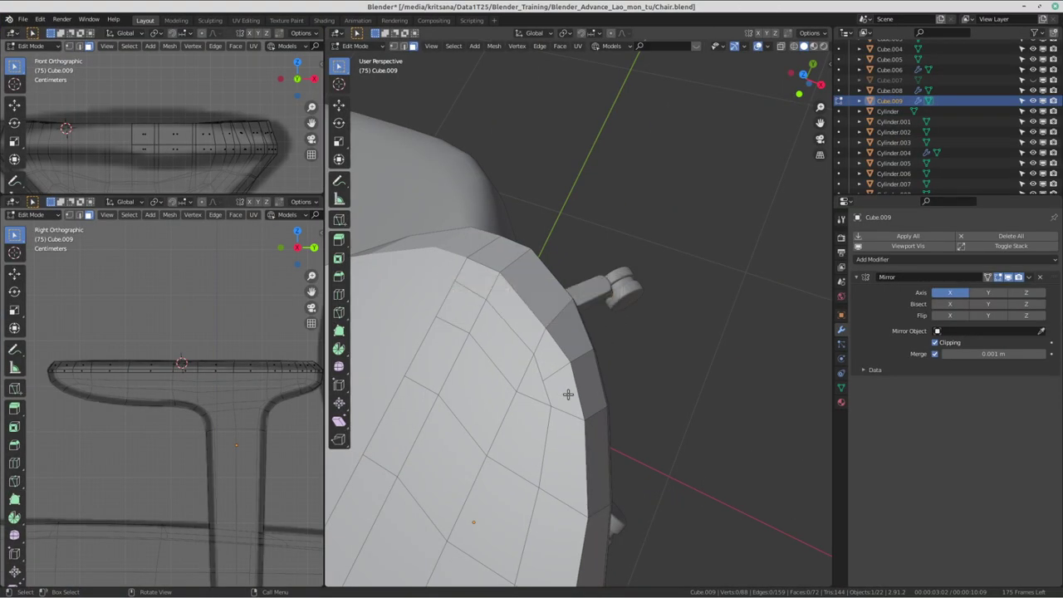
pyautogui.scroll(2, 603, 403)
pyautogui.scroll(2, 623, 324)
pyautogui.scroll(-2, 631, 290)
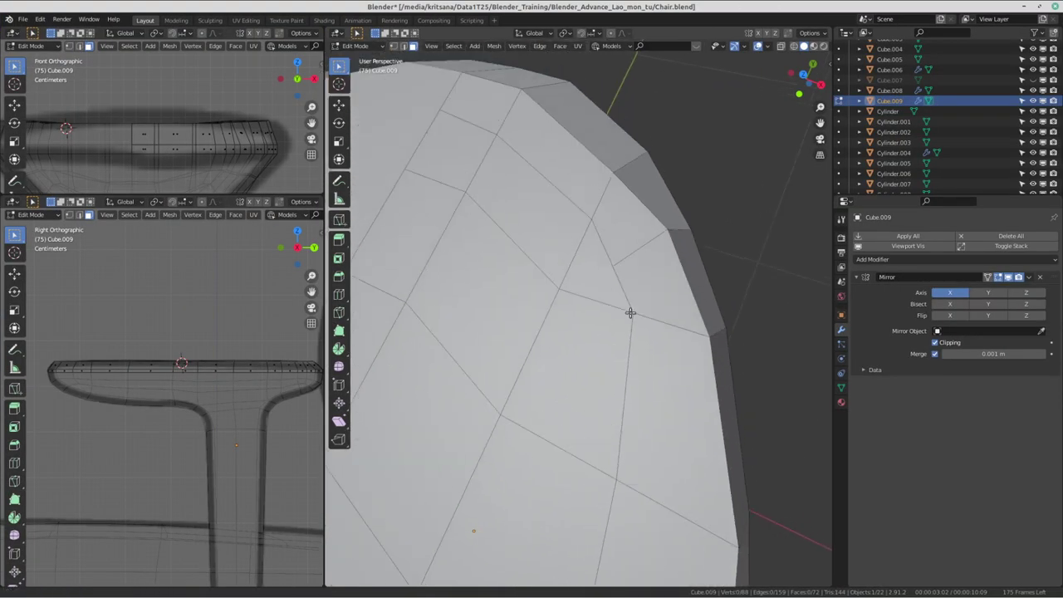
pyautogui.scroll(1, 581, 332)
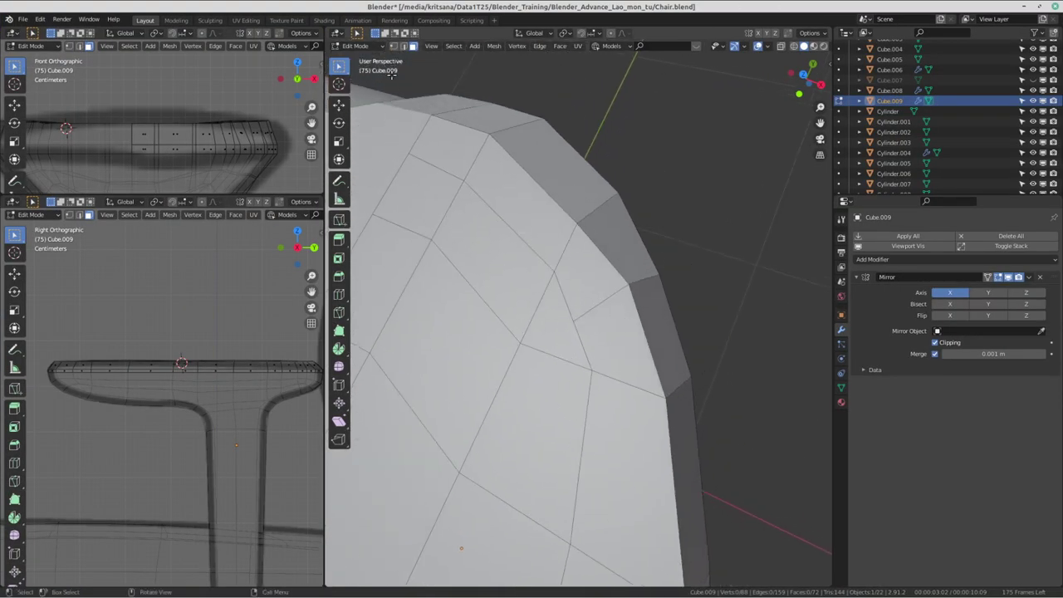
pyautogui.click(394, 46)
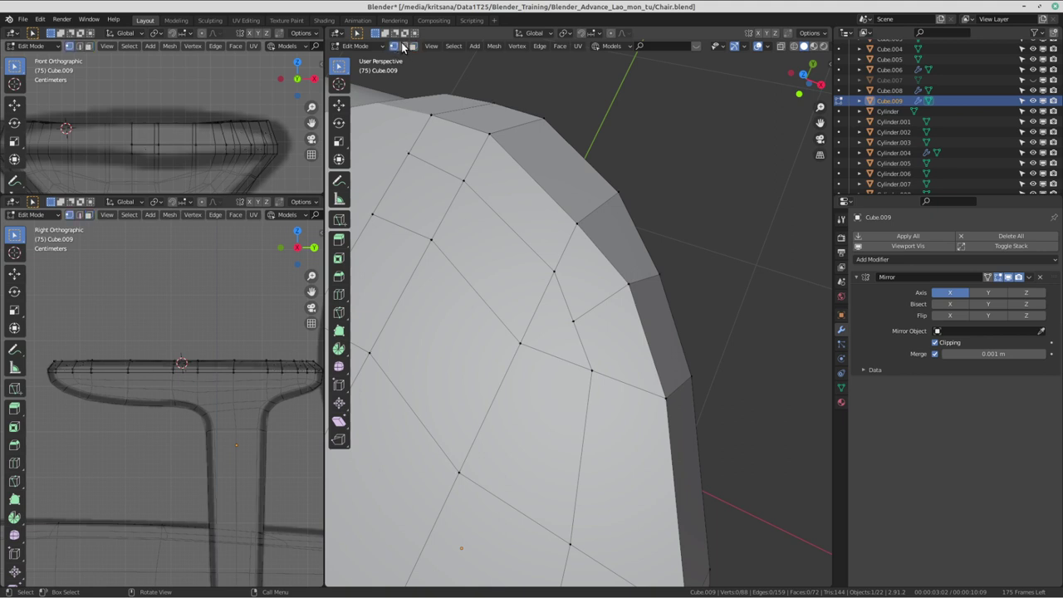
pyautogui.click(577, 319)
pyautogui.press('g')
pyautogui.click(660, 311)
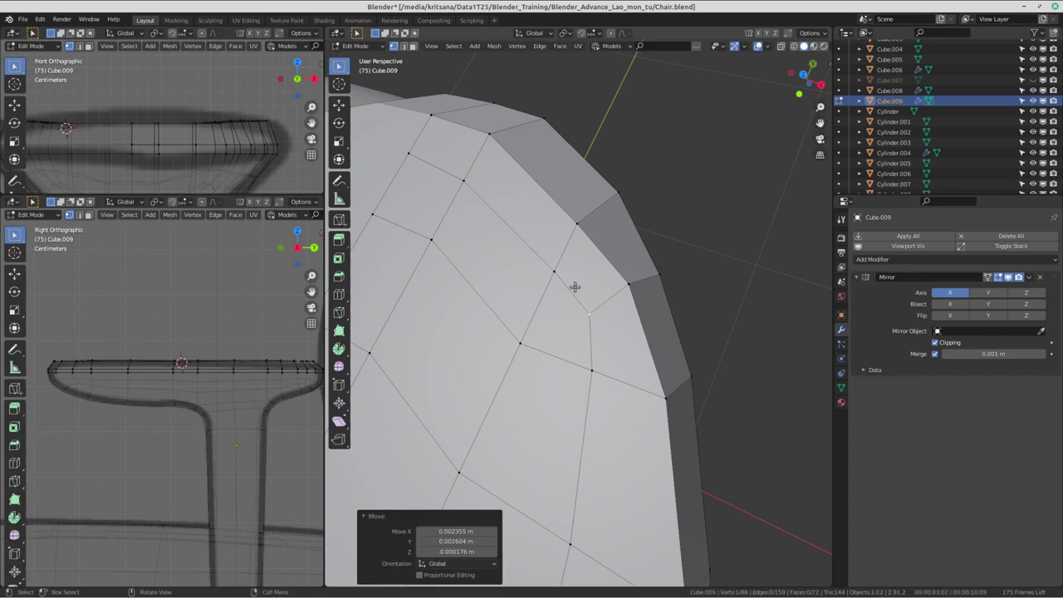
pyautogui.moveTo(552, 340)
pyautogui.mouseDown(button='middle')
pyautogui.moveTo(508, 185)
pyautogui.moveTo(670, 267)
pyautogui.mouseUp(button='middle')
pyautogui.scroll(5, 670, 267)
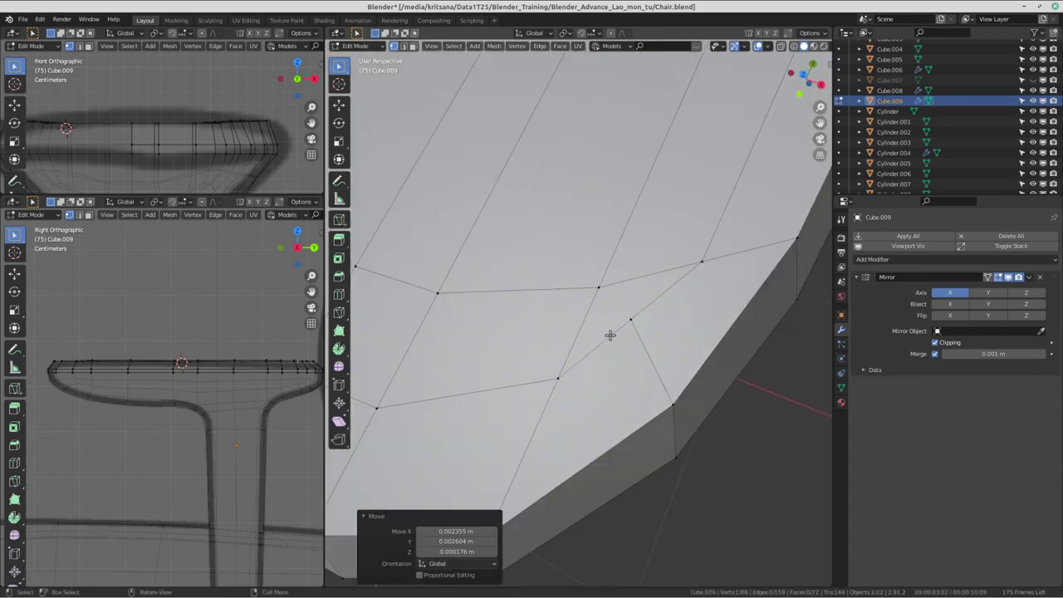
pyautogui.click(631, 328)
pyautogui.press('g')
pyautogui.click(641, 372)
pyautogui.scroll(-5, 642, 372)
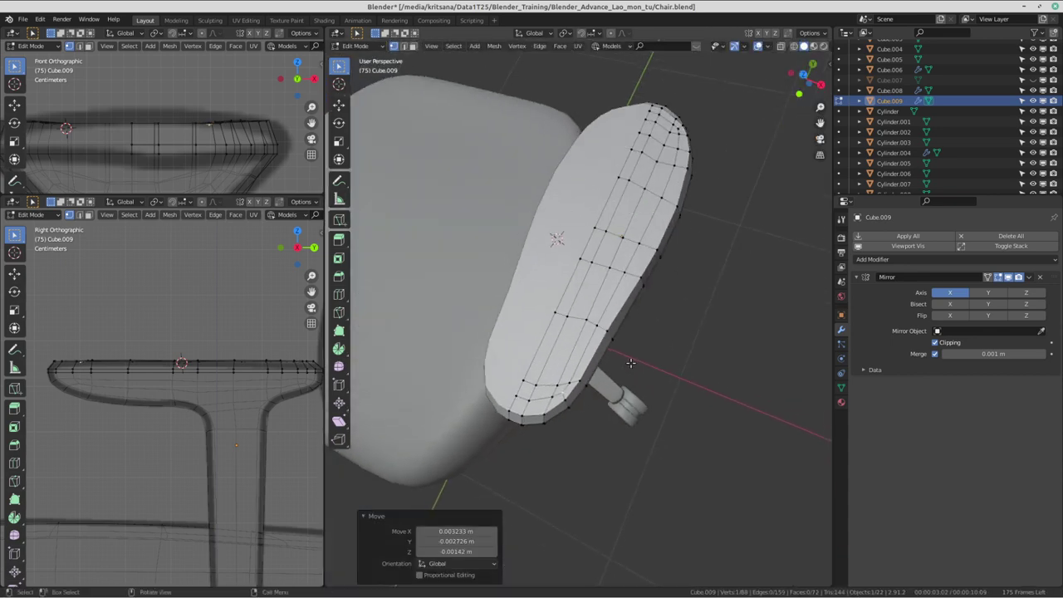
pyautogui.moveTo(641, 372); pyautogui.dragTo(638, 312, button='middle')
pyautogui.hotkey('ctrl', 'alt', 'Right')
pyautogui.hotkey('ctrl', 'alt', 'Left')
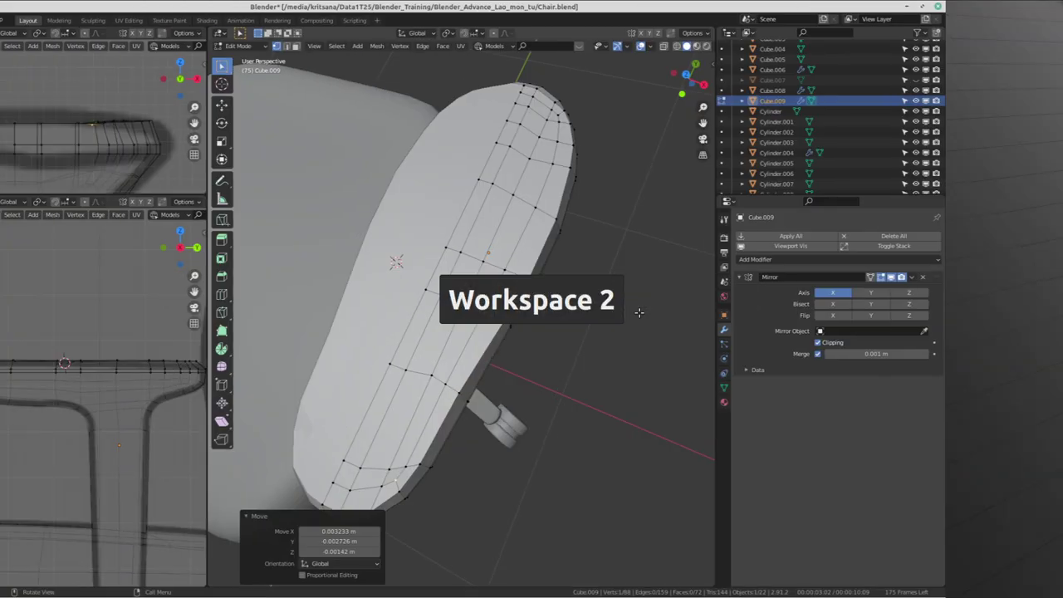
pyautogui.hotkey('ctrl', 'alt', 'Left')
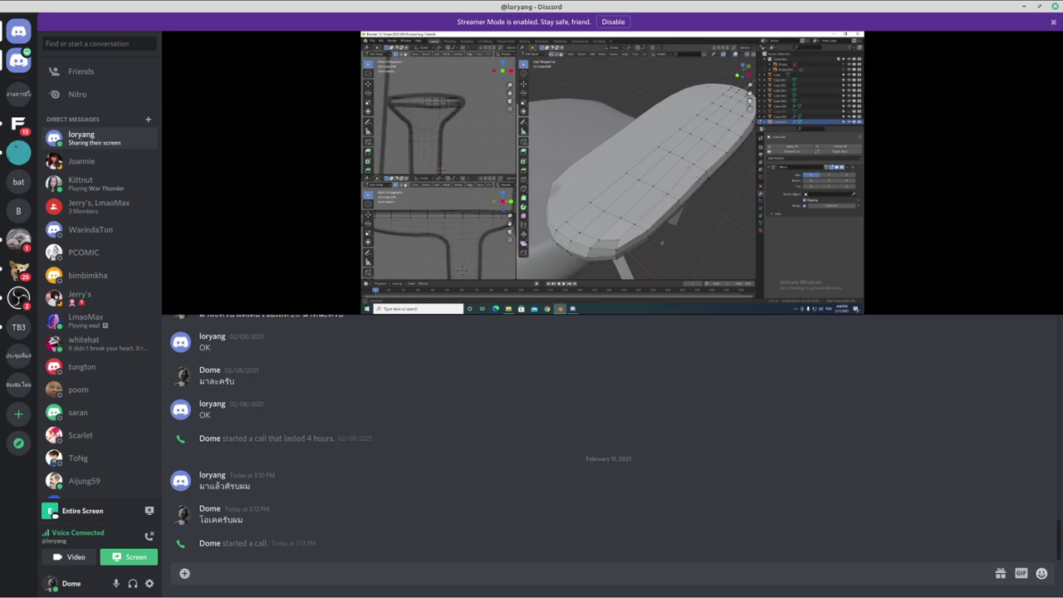
pyautogui.hotkey('ctrl', 'alt', 'Right')
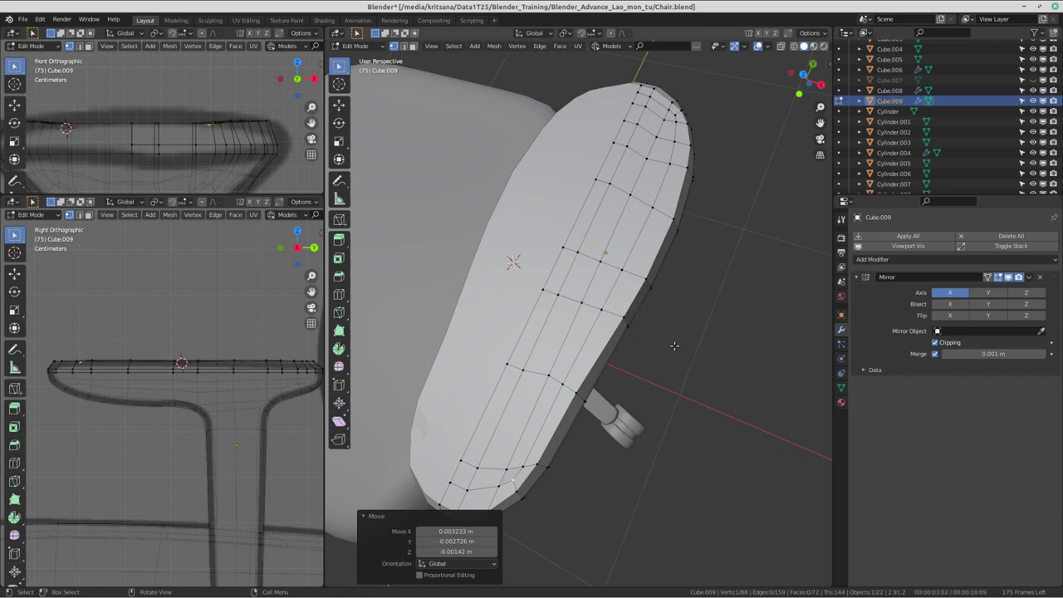
# - In Face select, pick the pad's lower-end faces and extend up the column to the far end
pyautogui.moveTo(674, 346); pyautogui.dragTo(597, 337, button='middle')
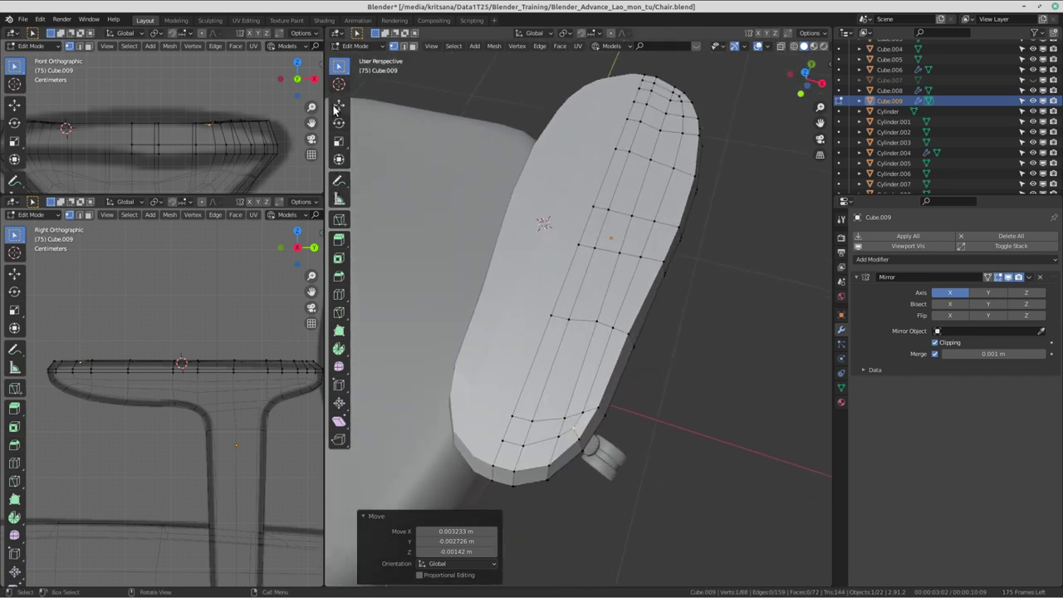
pyautogui.click(414, 47)
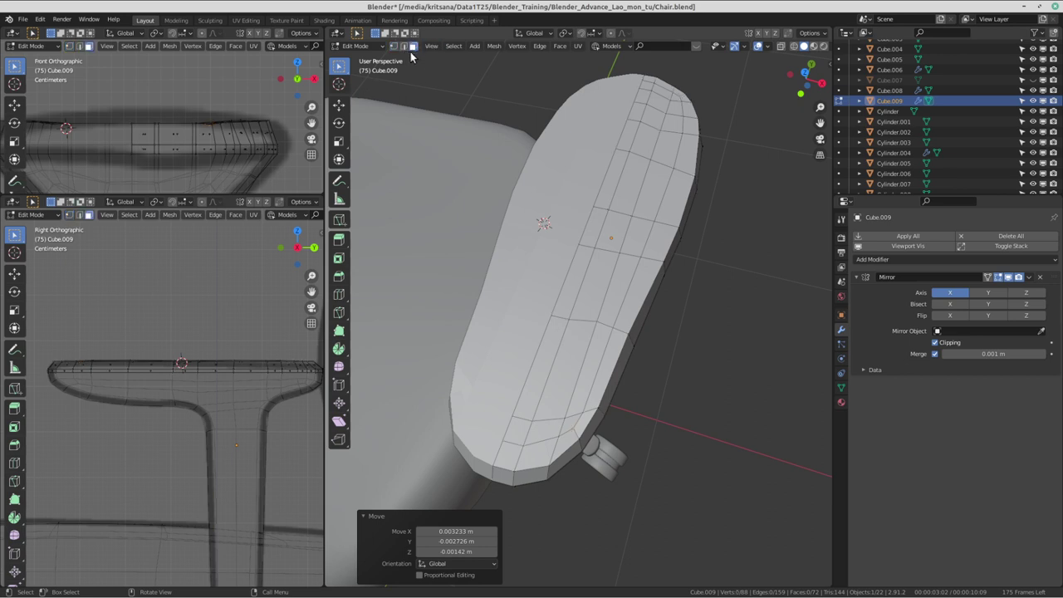
pyautogui.click(520, 429)
pyautogui.keyDown('shift'); pyautogui.click(548, 429); pyautogui.keyUp('shift')
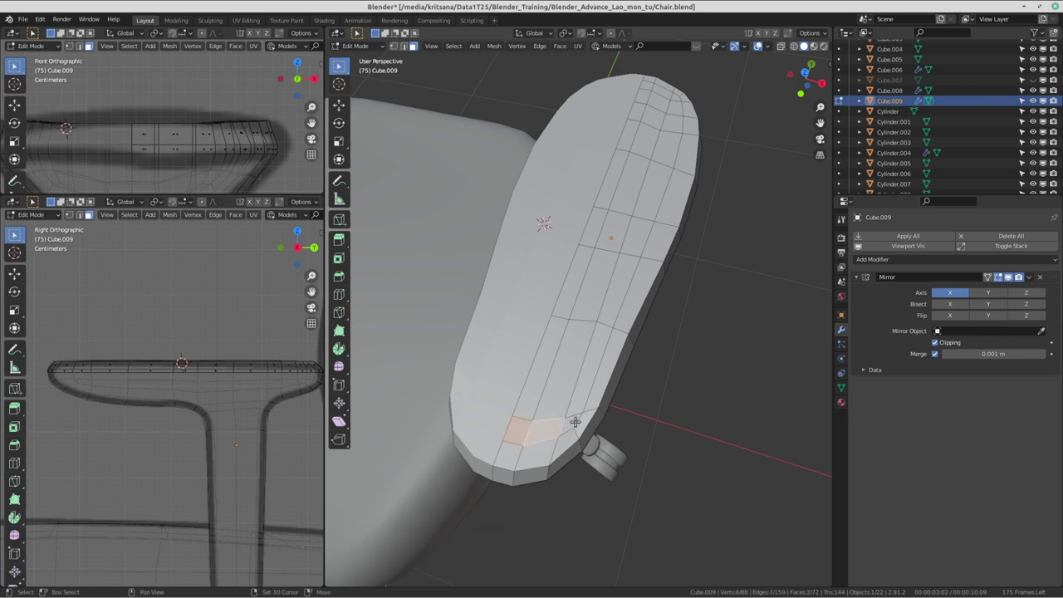
pyautogui.keyDown('shift'); pyautogui.click(579, 407); pyautogui.keyUp('shift')
pyautogui.keyDown('ctrl'); pyautogui.click(591, 363); pyautogui.keyUp('ctrl')
pyautogui.keyDown('ctrl'); pyautogui.click(633, 245); pyautogui.keyUp('ctrl')
pyautogui.keyDown('ctrl'); pyautogui.click(648, 218); pyautogui.keyUp('ctrl')
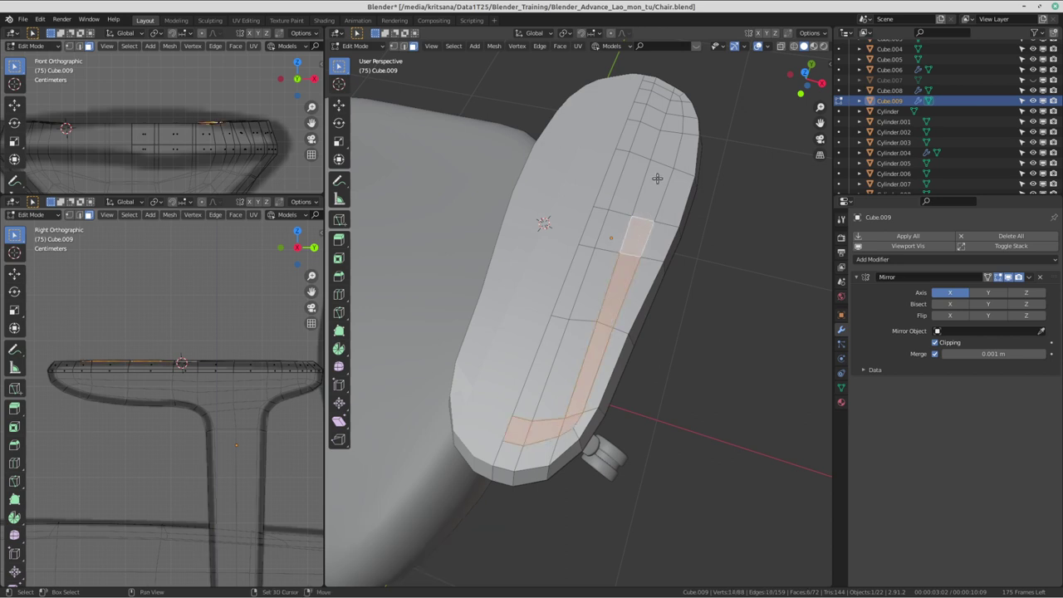
pyautogui.keyDown('ctrl'); pyautogui.click(662, 166); pyautogui.keyUp('ctrl')
pyautogui.keyDown('ctrl'); pyautogui.click(676, 135); pyautogui.keyUp('ctrl')
pyautogui.keyDown('ctrl'); pyautogui.click(676, 113); pyautogui.keyUp('ctrl')
pyautogui.keyDown('ctrl'); pyautogui.click(673, 98); pyautogui.keyUp('ctrl')
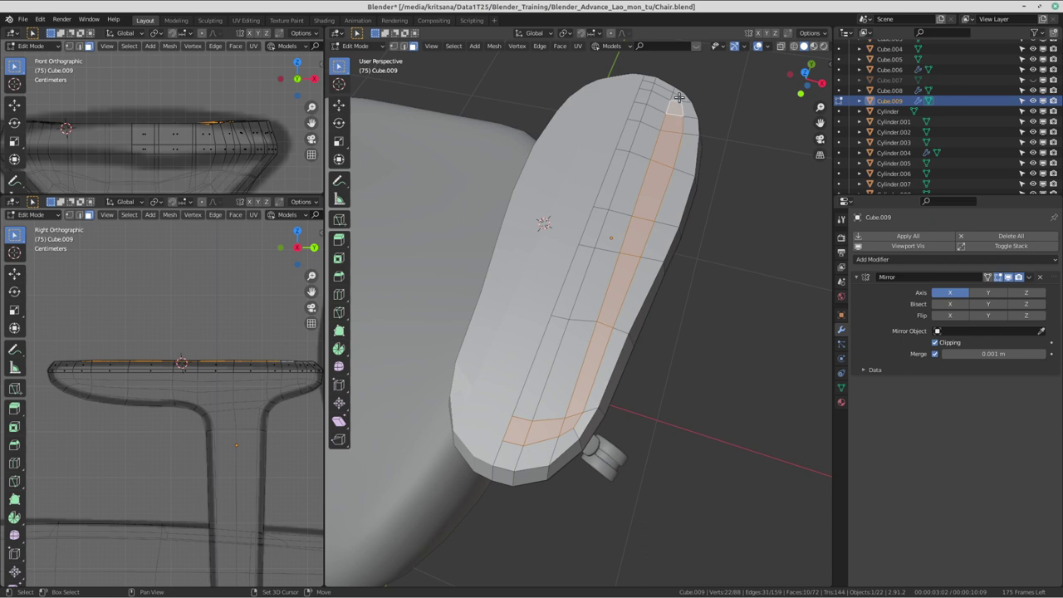
pyautogui.keyDown('ctrl'); pyautogui.click(648, 87); pyautogui.keyUp('ctrl')
# - Add the rounded far-end faces and the inner column's faces back down to the lower end
pyautogui.keyDown('ctrl'); pyautogui.click(645, 89); pyautogui.keyUp('ctrl')
pyautogui.keyDown('ctrl'); pyautogui.click(655, 103); pyautogui.keyUp('ctrl')
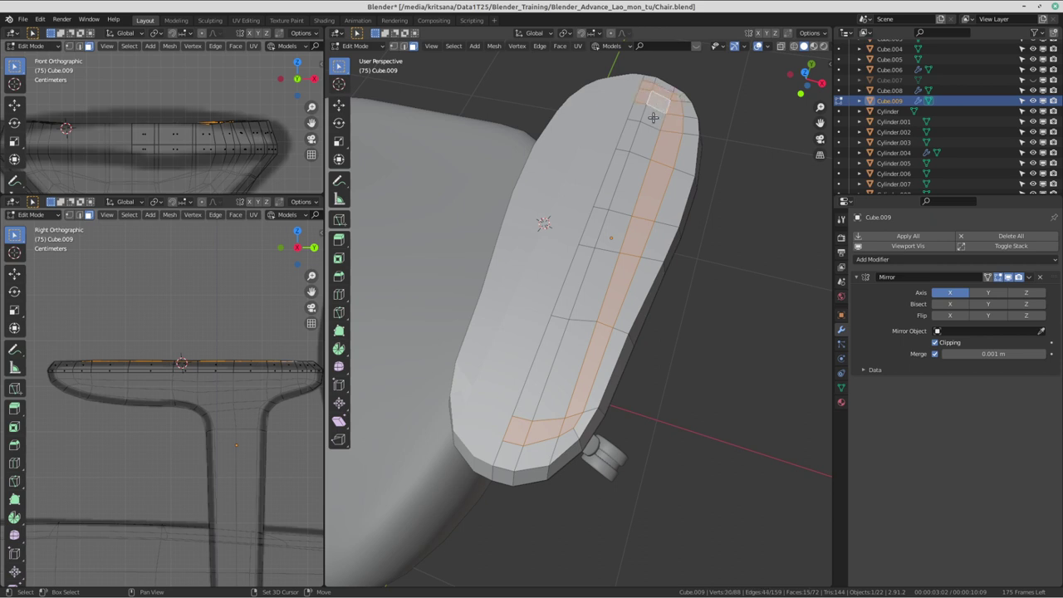
pyautogui.keyDown('ctrl'); pyautogui.click(641, 111); pyautogui.keyUp('ctrl')
pyautogui.keyDown('ctrl'); pyautogui.click(643, 133); pyautogui.keyUp('ctrl')
pyautogui.keyDown('ctrl'); pyautogui.click(643, 145); pyautogui.keyUp('ctrl')
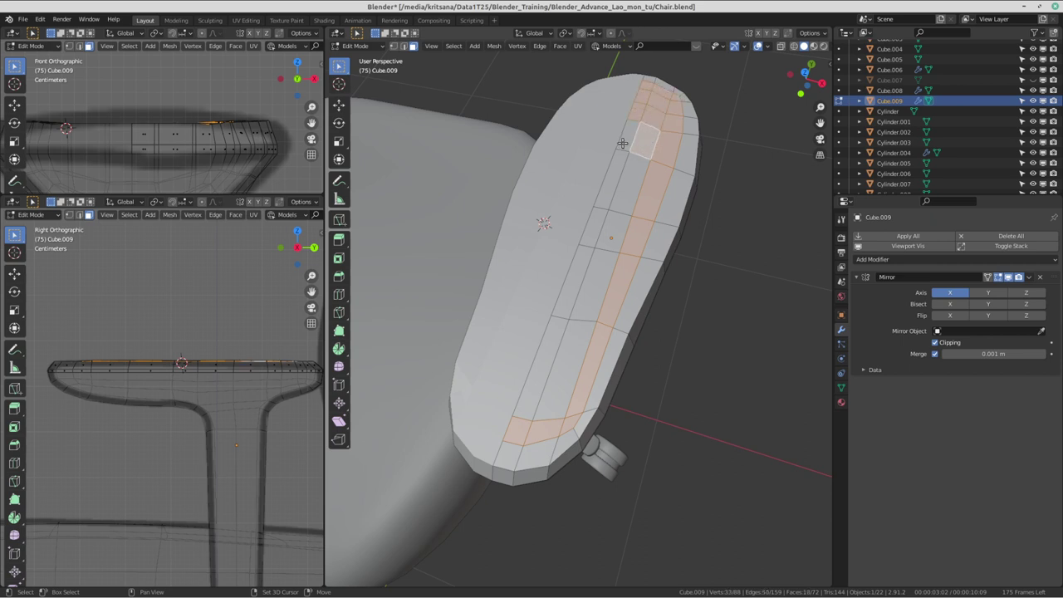
pyautogui.keyDown('ctrl'); pyautogui.click(623, 144); pyautogui.keyUp('ctrl')
pyautogui.keyDown('ctrl'); pyautogui.click(633, 174); pyautogui.keyUp('ctrl')
pyautogui.keyDown('ctrl'); pyautogui.click(615, 181); pyautogui.keyUp('ctrl')
pyautogui.keyDown('ctrl'); pyautogui.click(610, 226); pyautogui.keyUp('ctrl')
pyautogui.keyDown('ctrl'); pyautogui.click(595, 243); pyautogui.keyUp('ctrl')
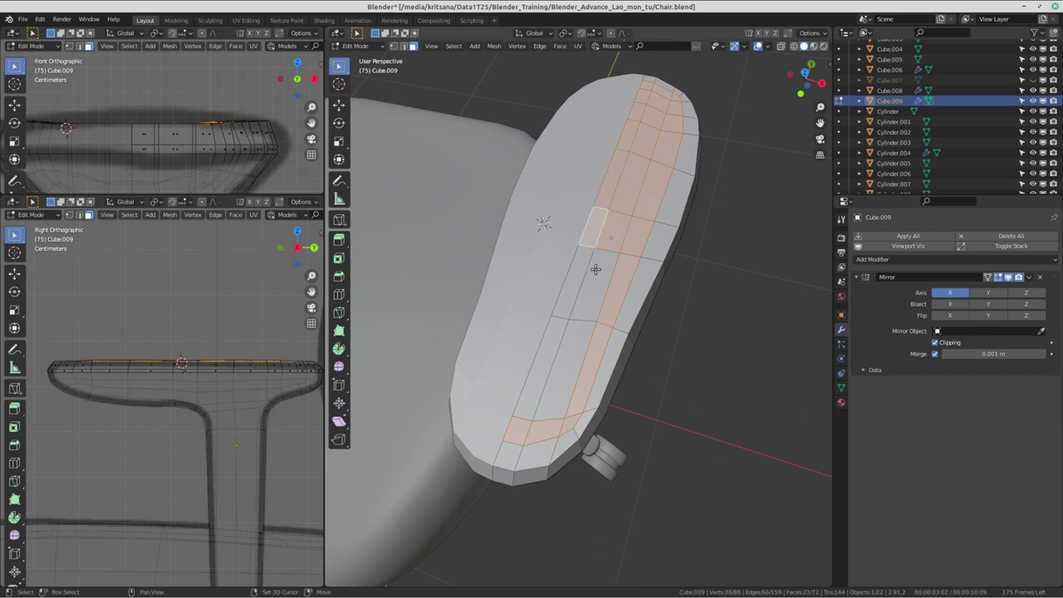
pyautogui.keyDown('ctrl'); pyautogui.click(593, 270); pyautogui.keyUp('ctrl')
pyautogui.keyDown('ctrl'); pyautogui.click(577, 286); pyautogui.keyUp('ctrl')
pyautogui.keyDown('ctrl'); pyautogui.click(546, 376); pyautogui.keyUp('ctrl')
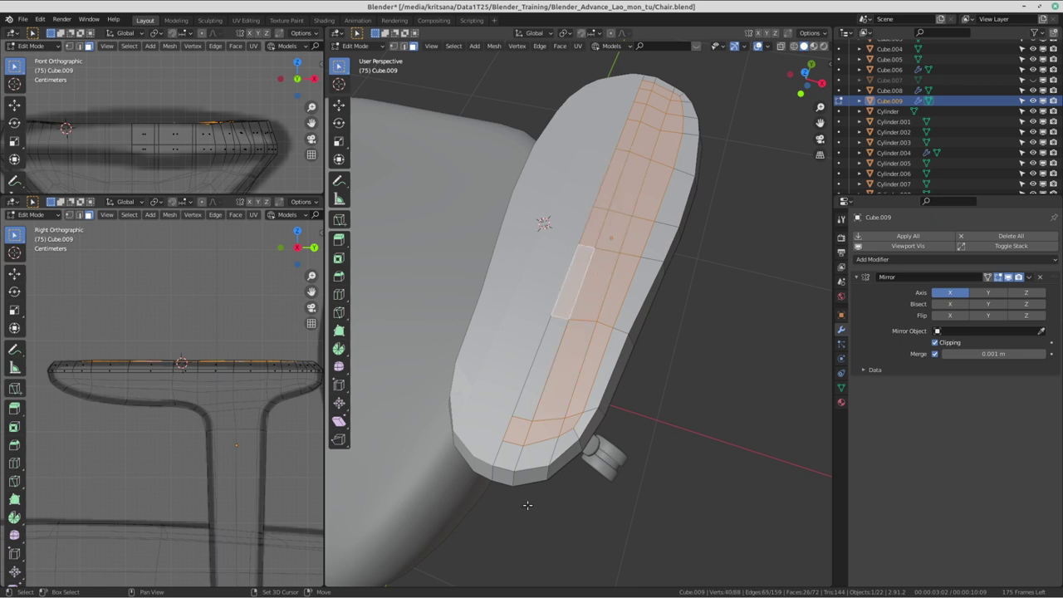
pyautogui.keyDown('ctrl'); pyautogui.click(542, 359); pyautogui.keyUp('ctrl')
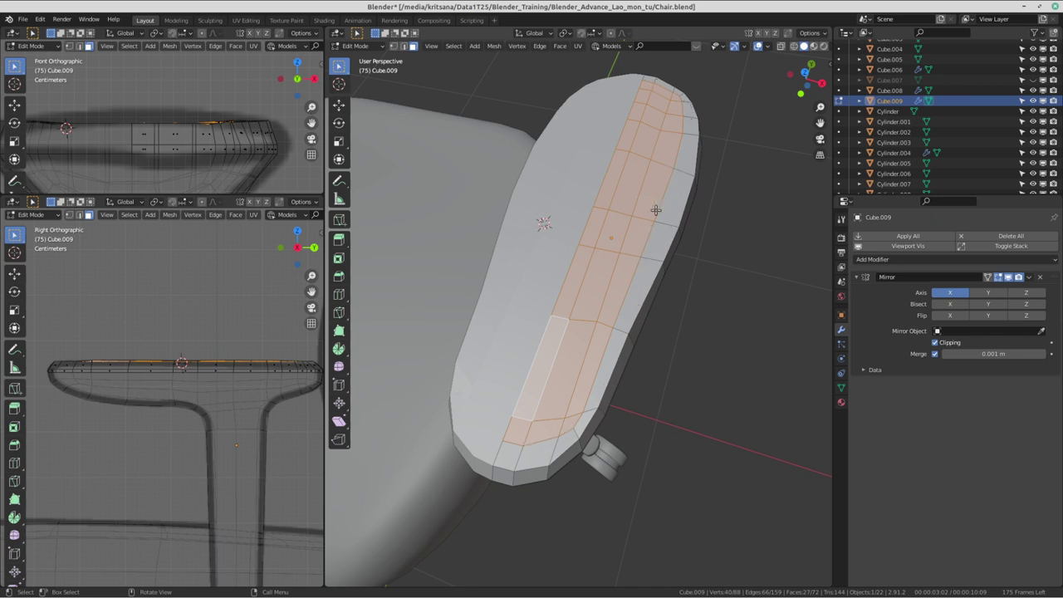
pyautogui.moveTo(576, 196); pyautogui.dragTo(606, 314, button='middle')
pyautogui.scroll(3, 154, 390)
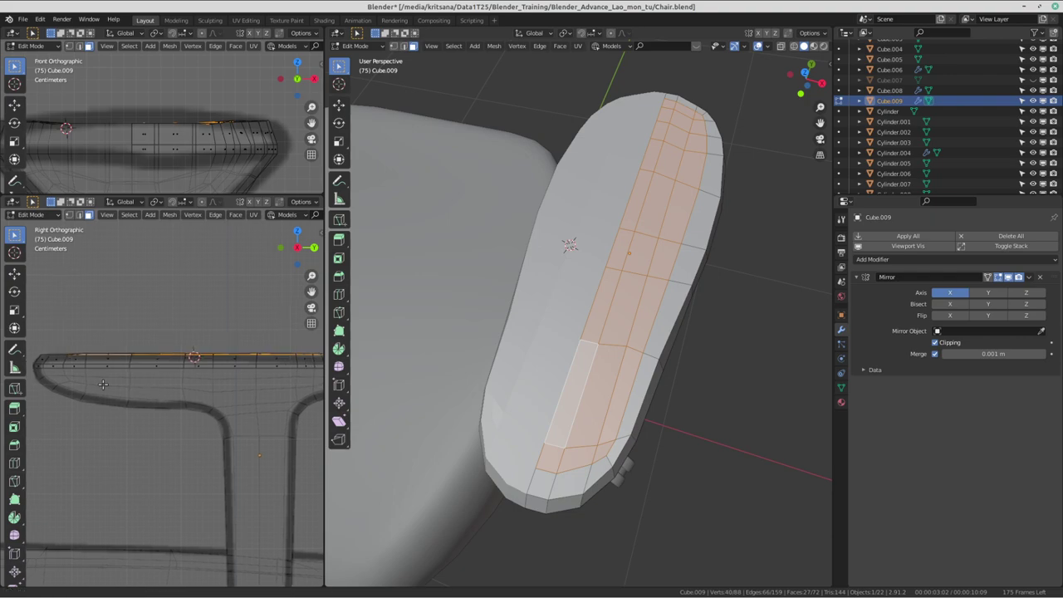
pyautogui.keyDown('shift'); pyautogui.moveTo(226, 365); pyautogui.dragTo(205, 366, button='middle'); pyautogui.keyUp('shift')
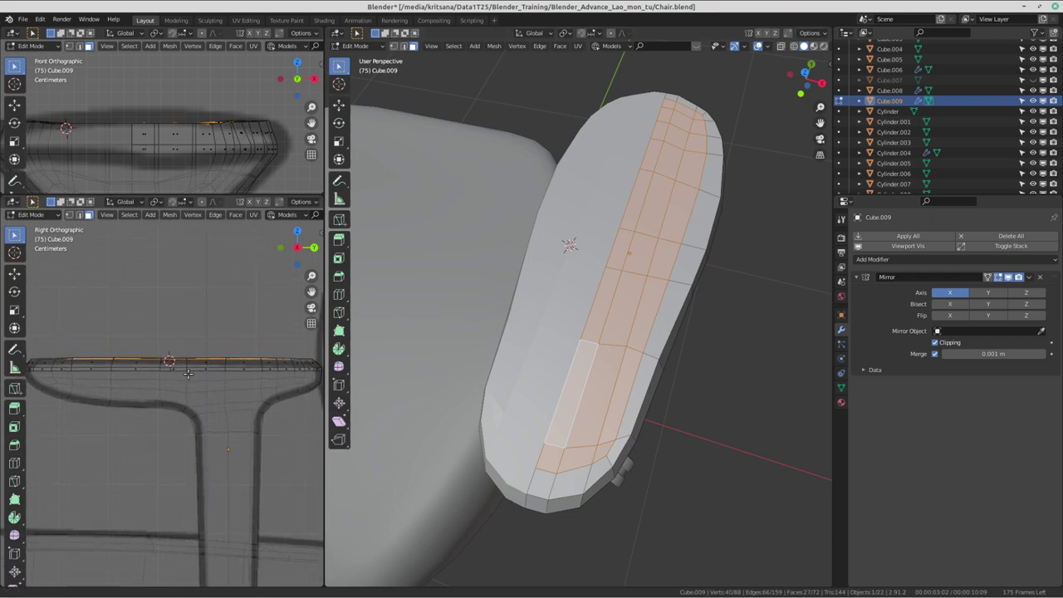
pyautogui.scroll(1, 205, 369)
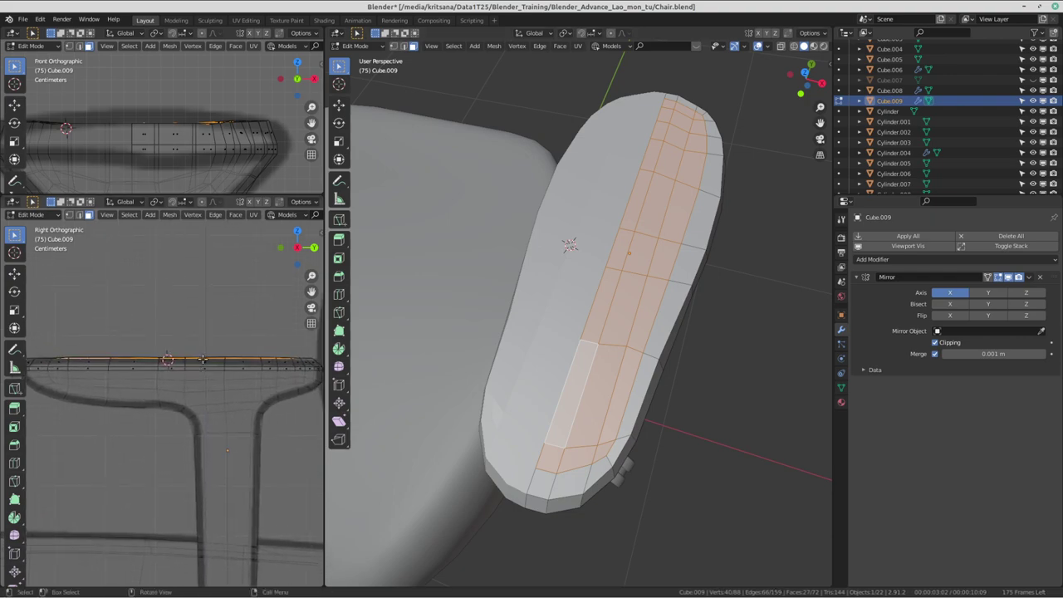
# - Widen the side and front views and move the selected top edge vertically along Z
pyautogui.hotkey('ctrl', 'alt', 'Left')
pyautogui.moveTo(325, 294); pyautogui.dragTo(463, 274)
pyautogui.scroll(-2, 355, 142)
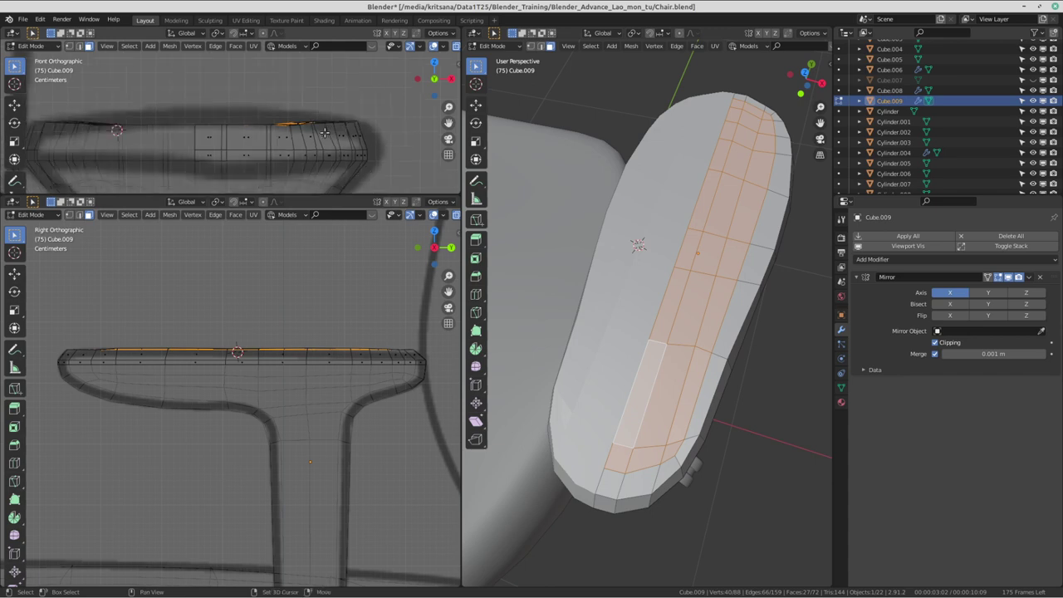
pyautogui.keyDown('shift'); pyautogui.moveTo(281, 353); pyautogui.dragTo(273, 363, button='middle'); pyautogui.keyUp('shift')
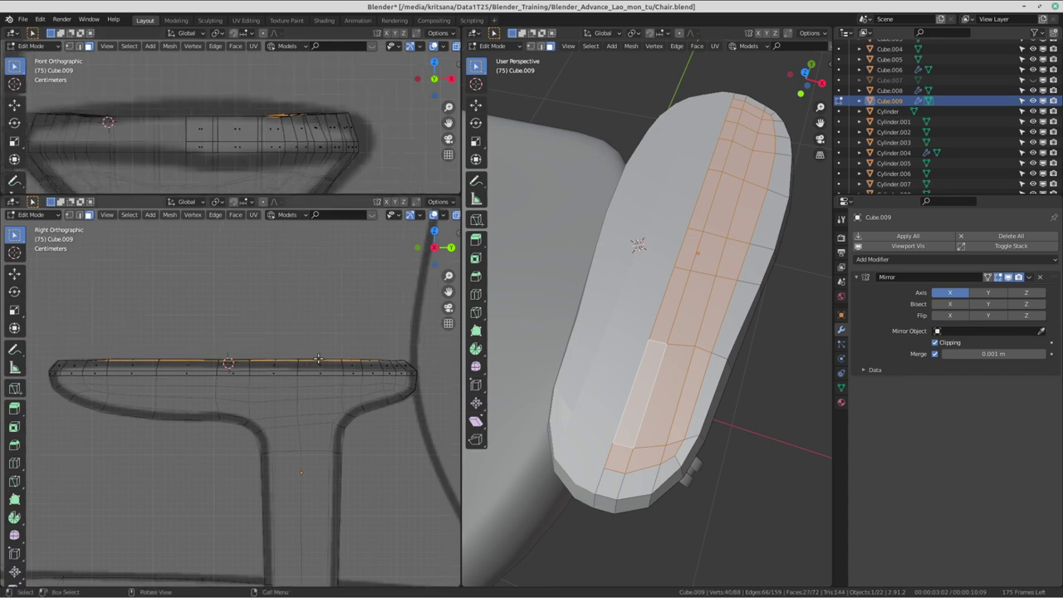
pyautogui.press('g')
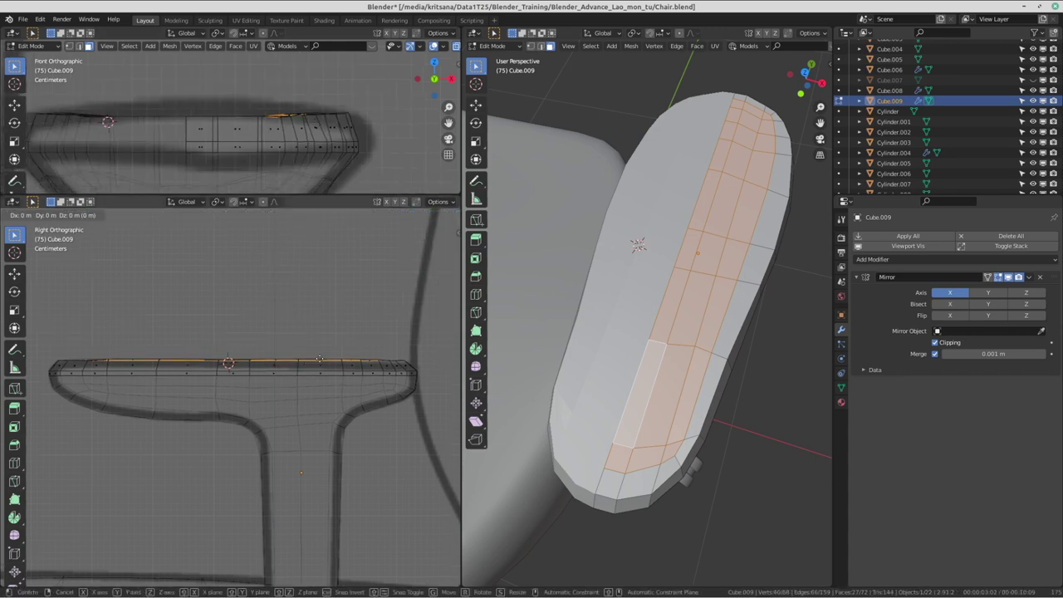
pyautogui.press('z')
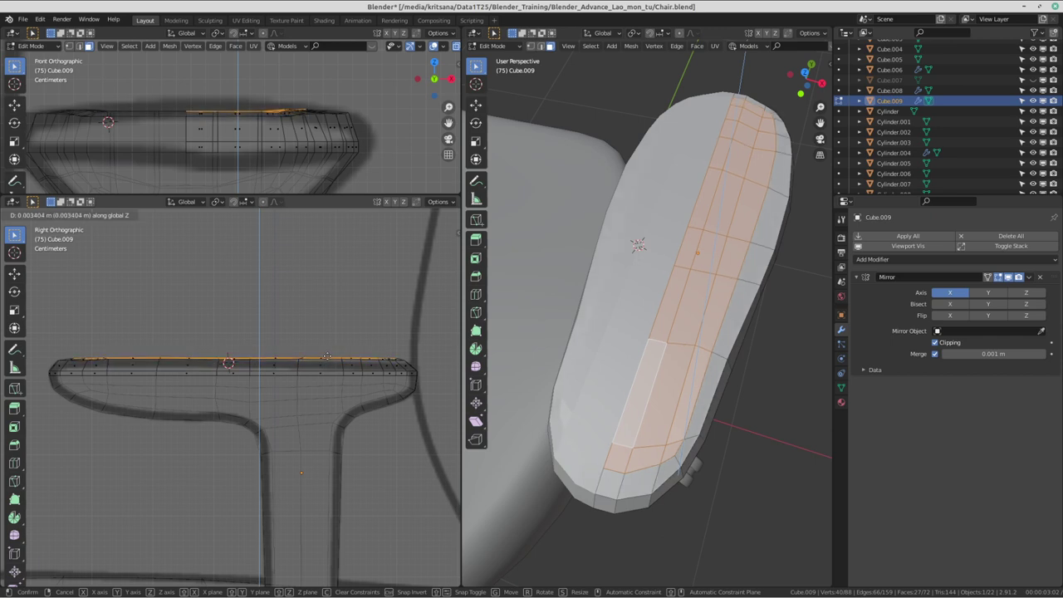
pyautogui.click(332, 356)
pyautogui.scroll(3, 331, 365)
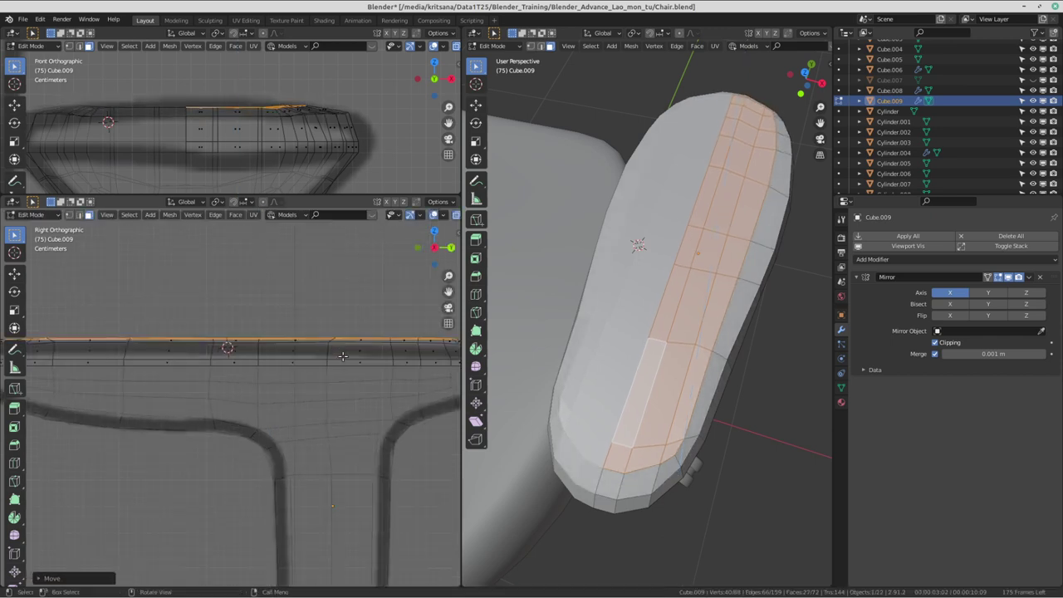
pyautogui.keyDown('ctrl'); pyautogui.scroll(2, 382, 352); pyautogui.keyUp('ctrl')
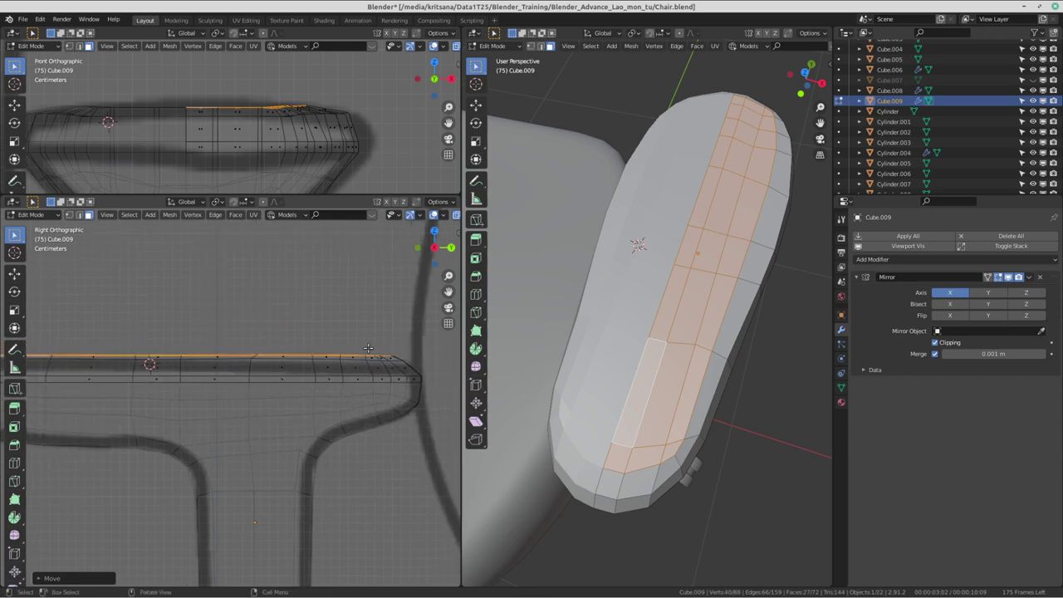
# - Move the selection along Z again, grow it to neighbouring rows, and reposition them to level the top
pyautogui.press('g')
pyautogui.press('z')
pyautogui.click(371, 350)
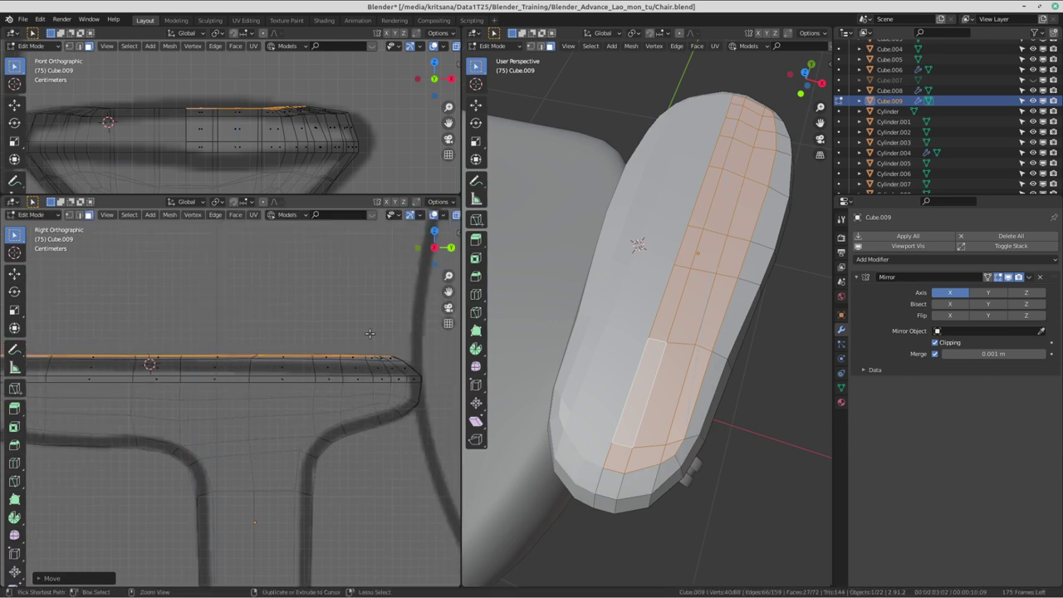
pyautogui.press('ctrl+KP_Add')
pyautogui.press('g')
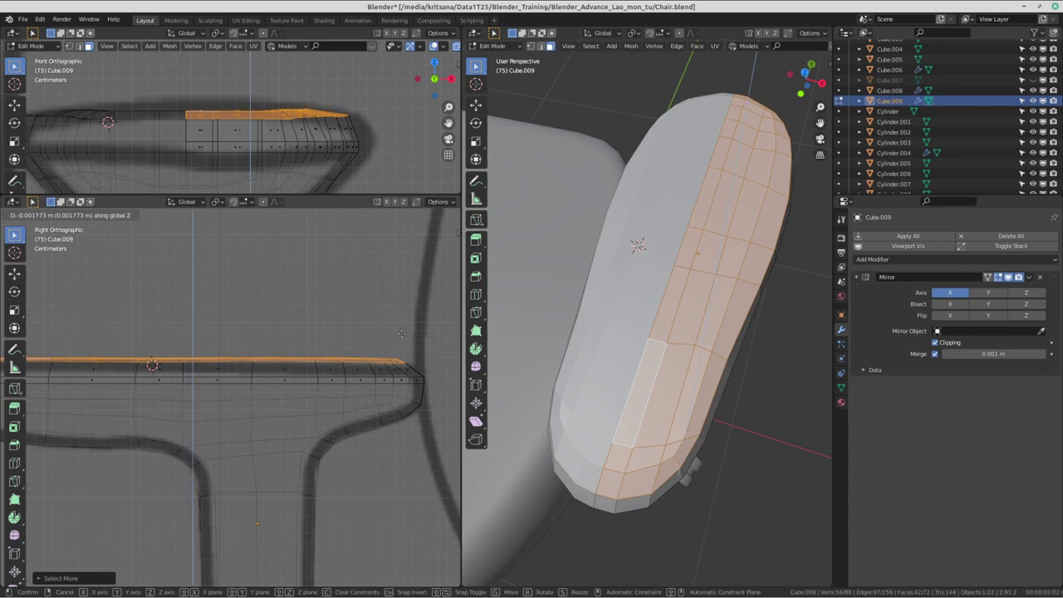
pyautogui.click(325, 350)
pyautogui.scroll(-2, 326, 350)
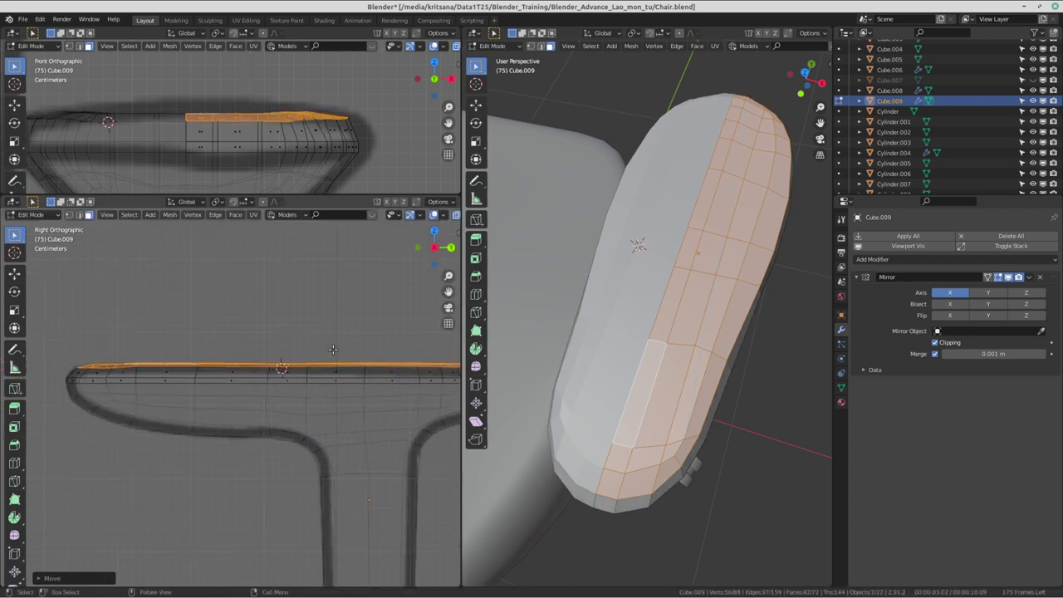
pyautogui.scroll(-5, 718, 352)
# - Check the levelled armrest in Object and Edit Mode, then bring the Discord call forward
pyautogui.press('Tab')
pyautogui.moveTo(719, 352)
pyautogui.mouseDown(button='middle')
pyautogui.moveTo(620, 247)
pyautogui.moveTo(736, 251)
pyautogui.moveTo(761, 272)
pyautogui.moveTo(629, 363)
pyautogui.mouseUp(button='middle')
pyautogui.press('Tab')
pyautogui.moveTo(693, 326); pyautogui.dragTo(657, 333, button='middle')
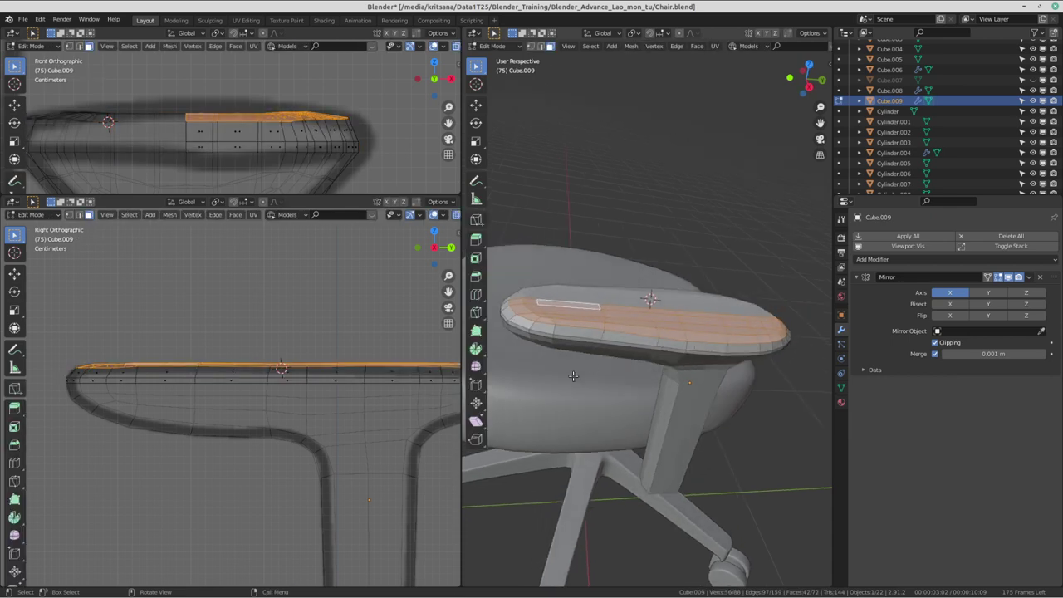
pyautogui.keyDown('shift'); pyautogui.moveTo(274, 416); pyautogui.dragTo(235, 420, button='middle'); pyautogui.keyUp('shift')
pyautogui.moveTo(614, 340)
pyautogui.mouseDown(button='middle')
pyautogui.moveTo(658, 348)
pyautogui.moveTo(721, 382)
pyautogui.mouseUp(button='middle')
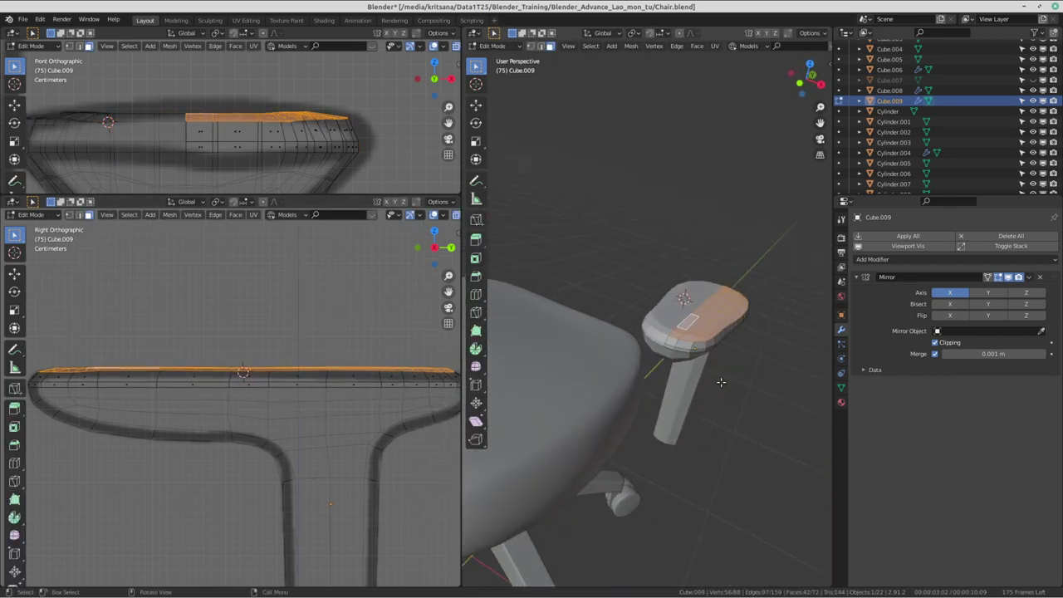
pyautogui.hotkey('ctrl', 'alt', 'Left')
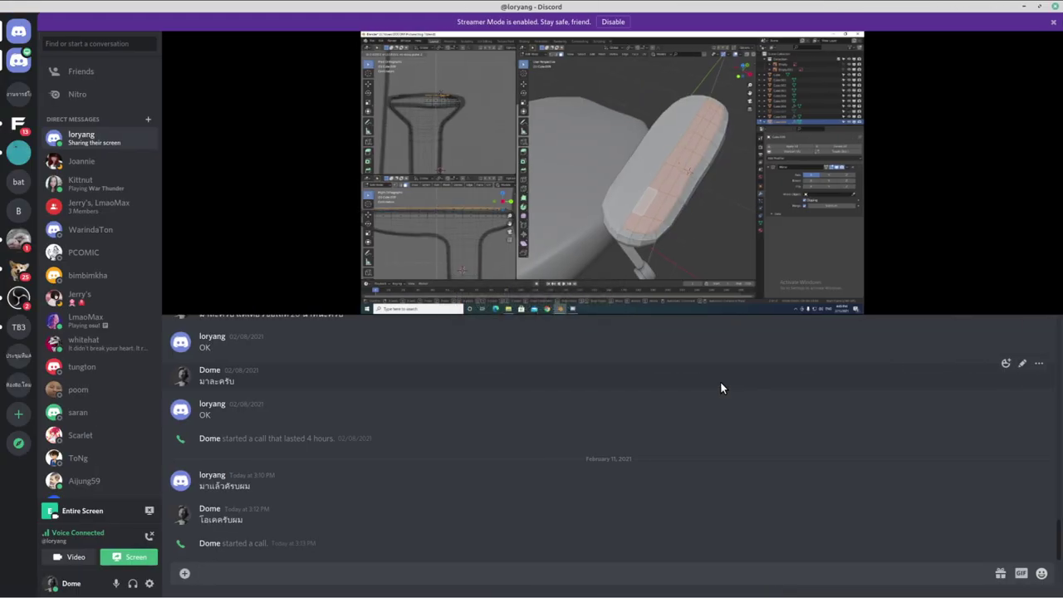
# - Switch to Object Mode and apply the Mirror modifier on the armrest pad Cube.009
pyautogui.hotkey('ctrl', 'alt', 'Right')
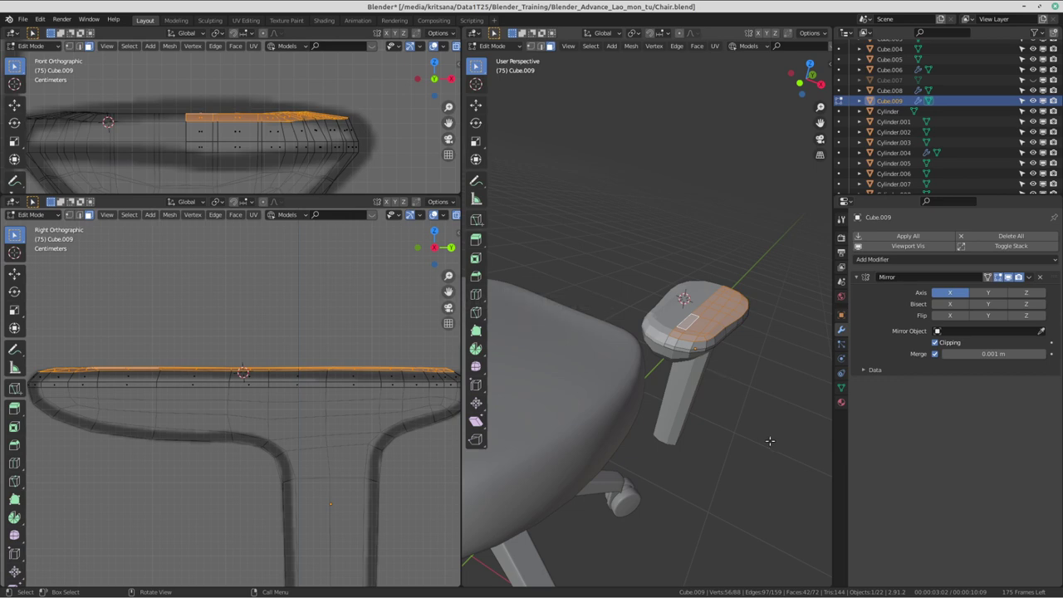
pyautogui.moveTo(580, 407)
pyautogui.mouseDown(button='middle')
pyautogui.moveTo(714, 309)
pyautogui.moveTo(703, 269)
pyautogui.moveTo(714, 349)
pyautogui.mouseUp(button='middle')
pyautogui.scroll(3, 648, 357)
pyautogui.scroll(-3, 715, 349)
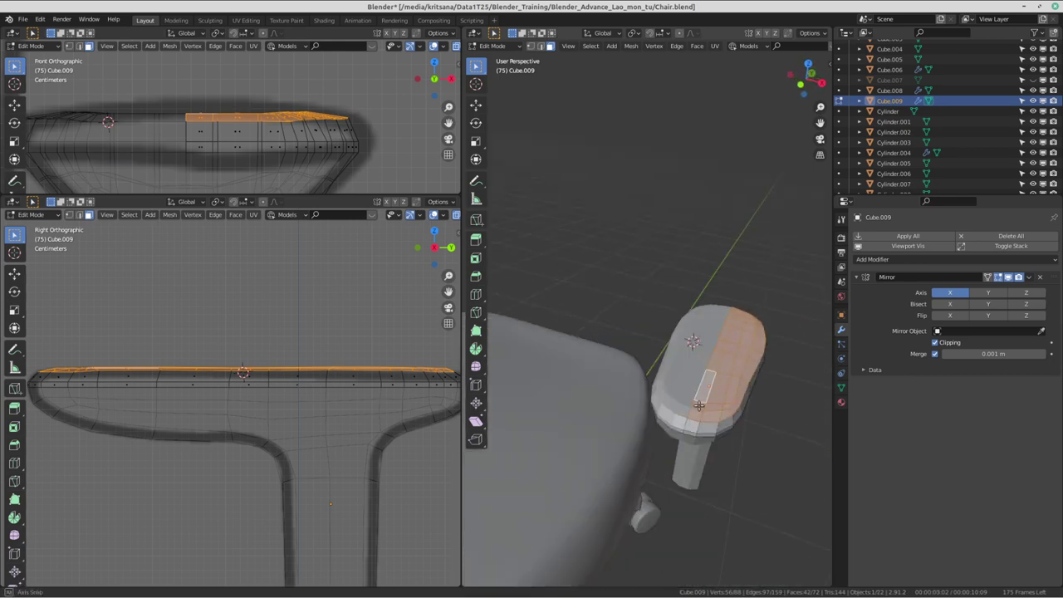
pyautogui.moveTo(725, 392); pyautogui.dragTo(675, 222, button='middle')
pyautogui.hotkey('ctrl', 'Tab')
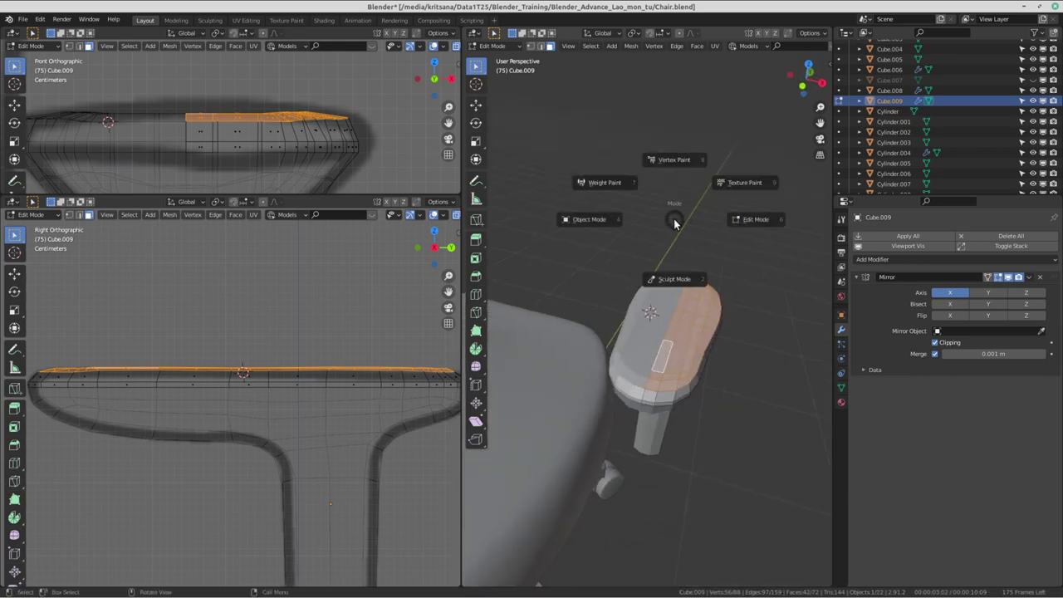
pyautogui.click(609, 225)
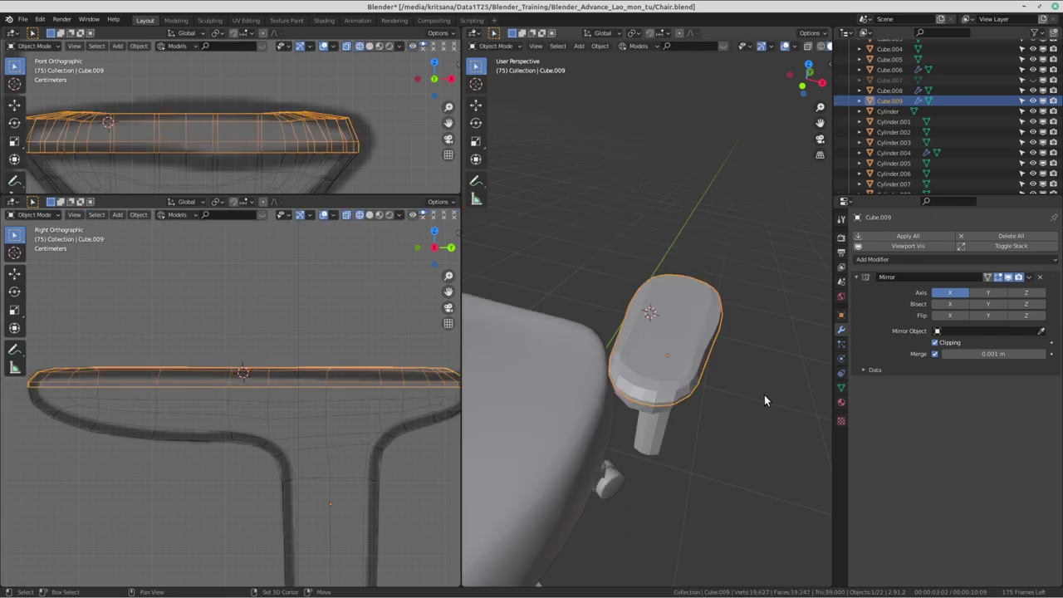
pyautogui.moveTo(764, 395); pyautogui.dragTo(722, 361, button='middle')
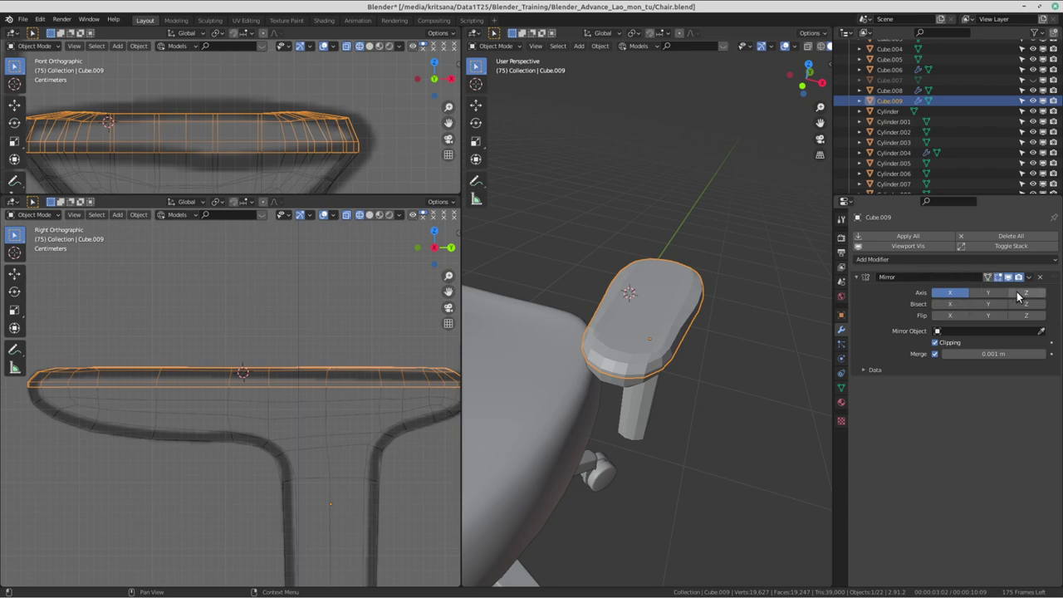
pyautogui.moveTo(681, 390); pyautogui.dragTo(653, 402, button='middle')
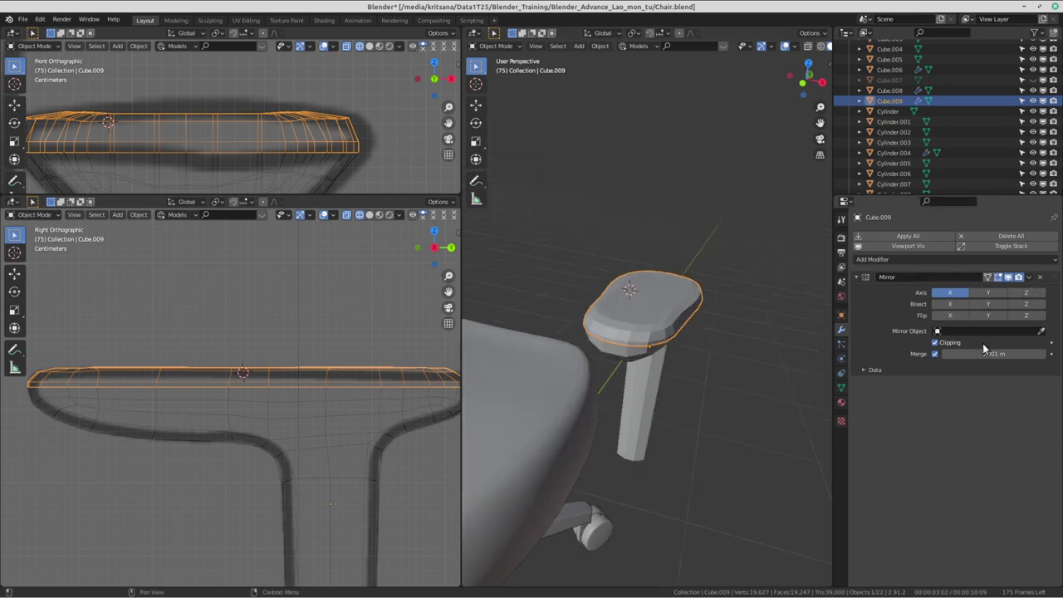
pyautogui.click(1030, 279)
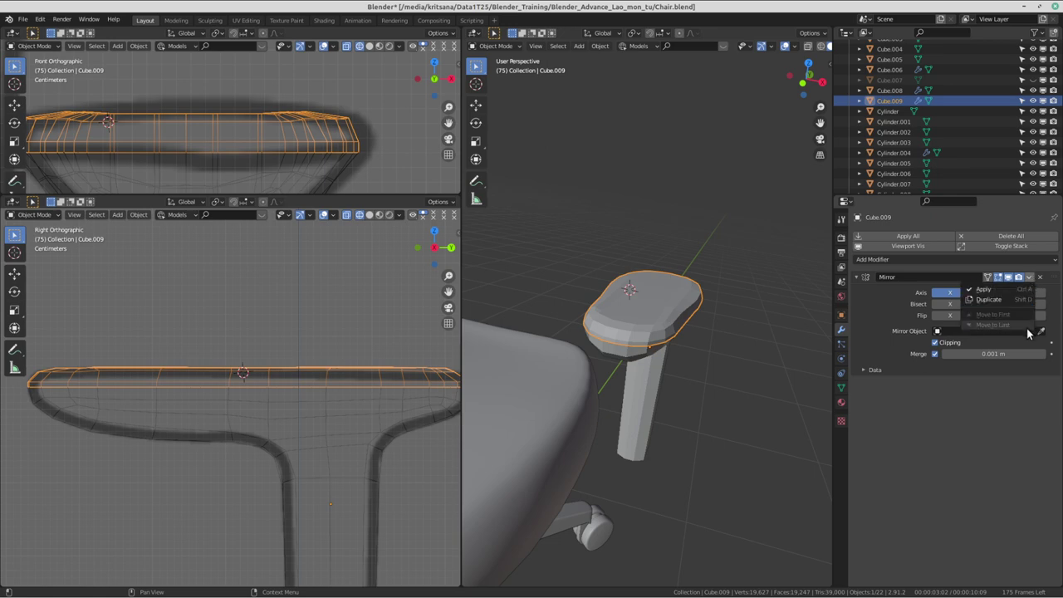
pyautogui.click(1003, 291)
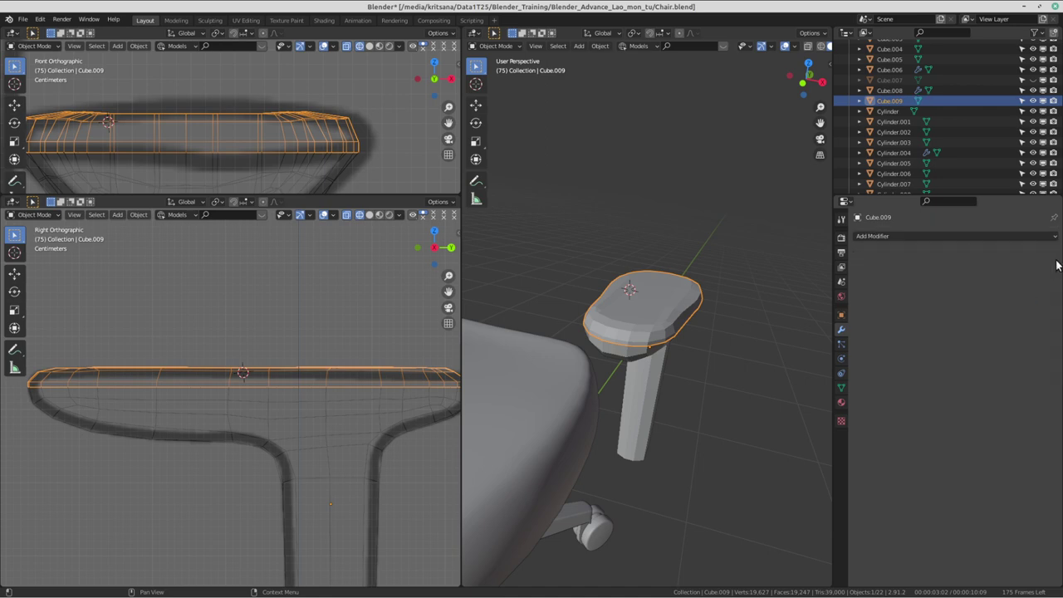
# - Select the armrest post Cube.008 and apply its Mirror modifier too
pyautogui.click(675, 370)
pyautogui.moveTo(673, 372); pyautogui.dragTo(677, 332, button='middle')
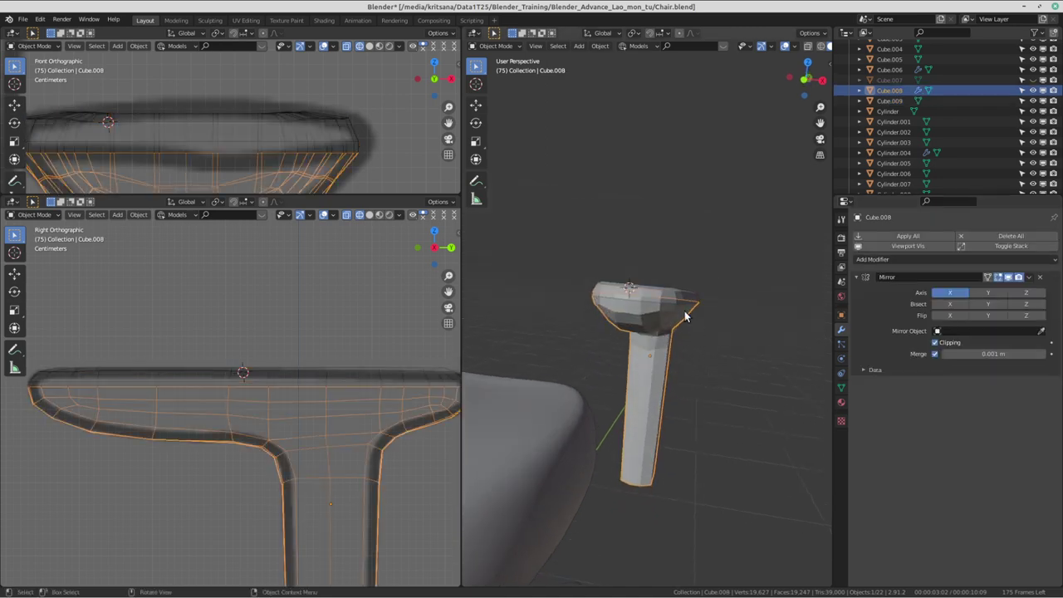
pyautogui.click(1029, 277)
pyautogui.click(1002, 290)
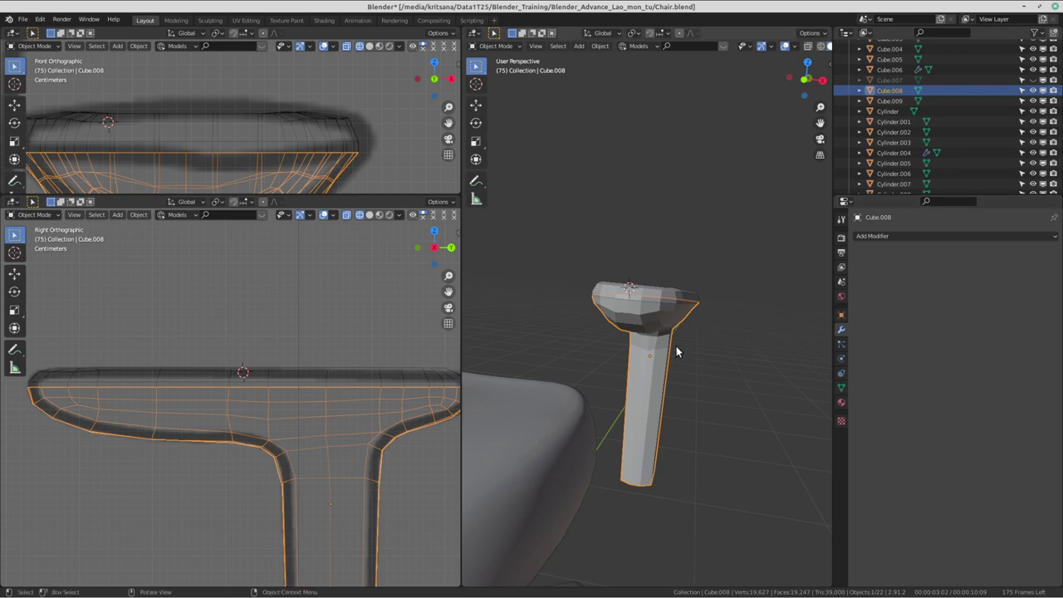
pyautogui.moveTo(676, 352)
pyautogui.mouseDown(button='middle')
pyautogui.moveTo(681, 403)
pyautogui.moveTo(671, 356)
pyautogui.moveTo(630, 357)
pyautogui.mouseUp(button='middle')
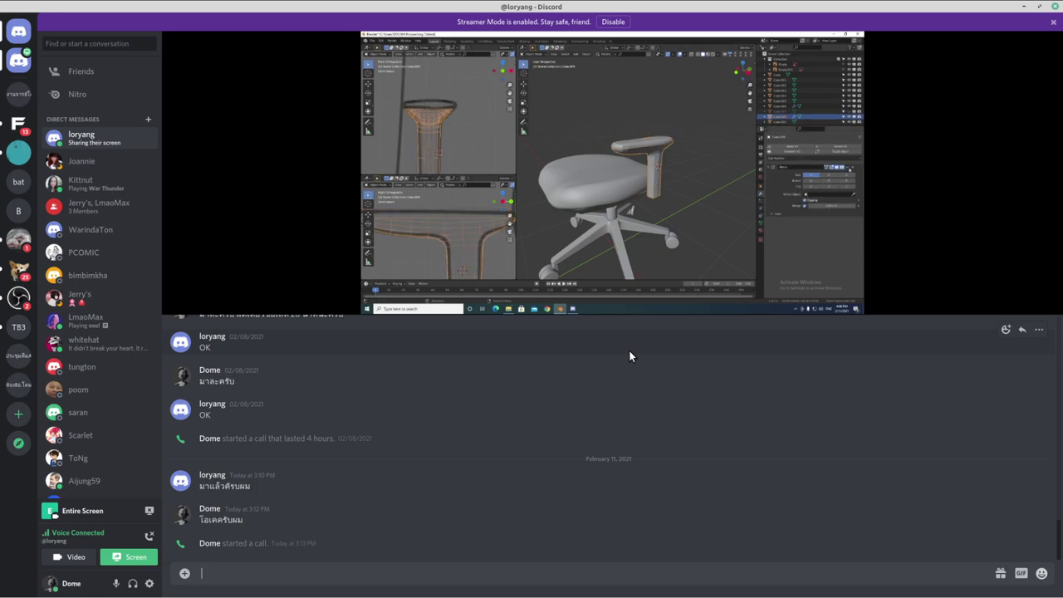
pyautogui.hotkey('ctrl', 'alt', 'Right')
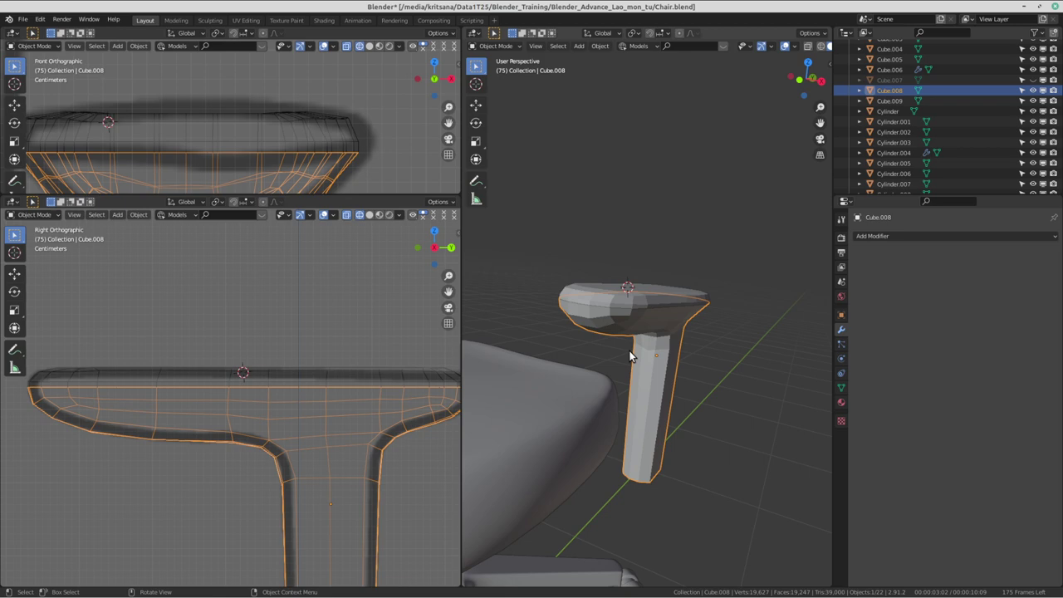
# - Select the top pad Cube.009 and briefly grab it to peek beneath, cancelling each move
pyautogui.scroll(3, 665, 349)
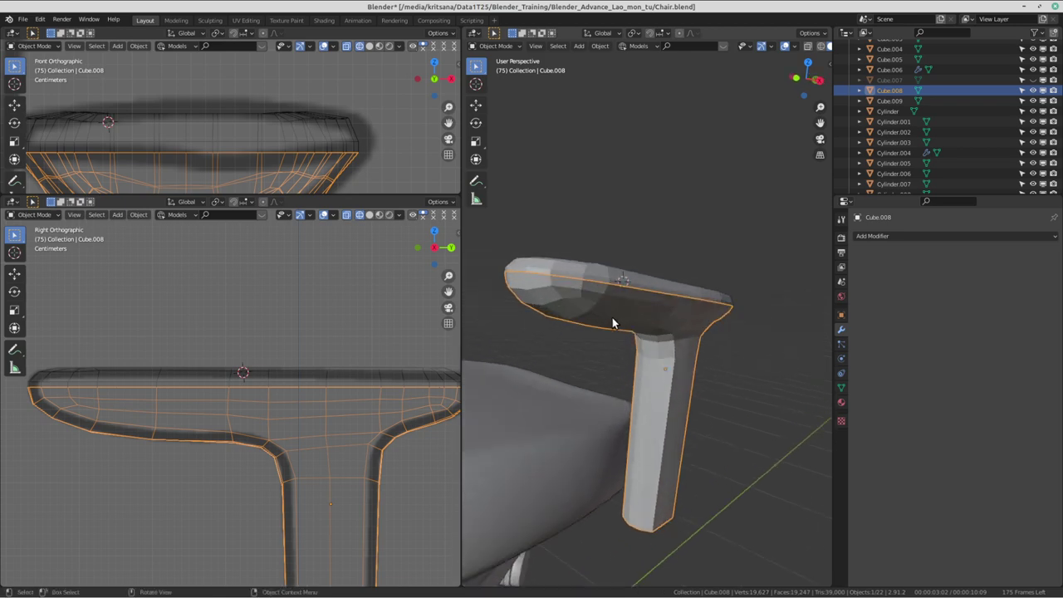
pyautogui.scroll(2, 612, 317)
pyautogui.click(693, 316)
pyautogui.scroll(-4, 693, 320)
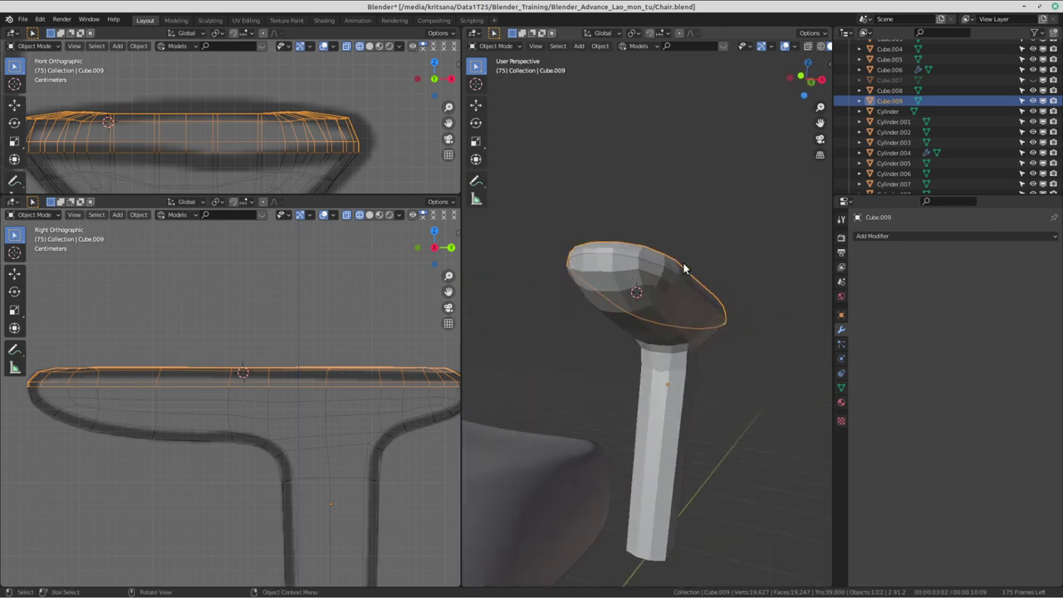
pyautogui.moveTo(694, 314)
pyautogui.mouseDown(button='middle')
pyautogui.moveTo(635, 387)
pyautogui.moveTo(677, 340)
pyautogui.mouseUp(button='middle')
pyautogui.click(642, 294)
pyautogui.moveTo(642, 297); pyautogui.dragTo(689, 288, button='middle')
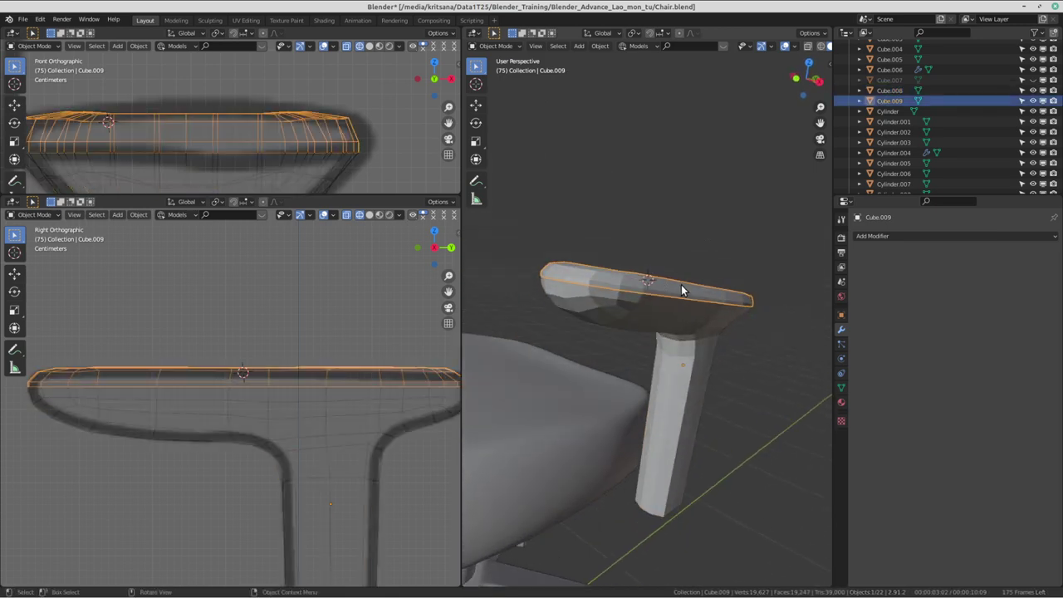
pyautogui.press('g')
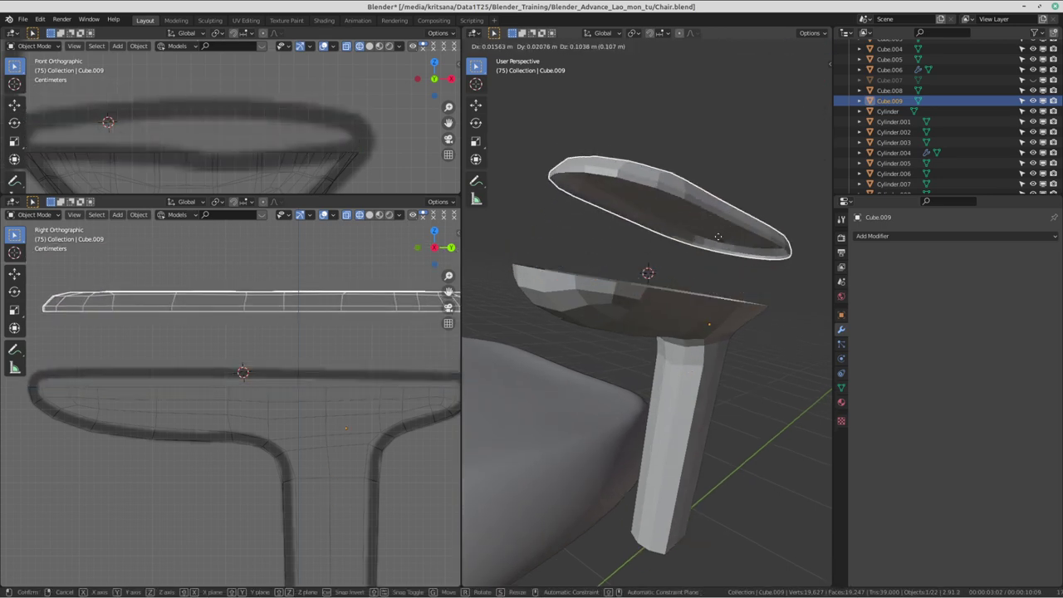
pyautogui.press('Escape')
pyautogui.moveTo(696, 216)
pyautogui.mouseDown(button='middle')
pyautogui.moveTo(716, 197)
pyautogui.moveTo(685, 238)
pyautogui.moveTo(694, 305)
pyautogui.moveTo(655, 276)
pyautogui.mouseUp(button='middle')
pyautogui.press('g')
pyautogui.press('Escape')
pyautogui.press('g')
pyautogui.press('Escape')
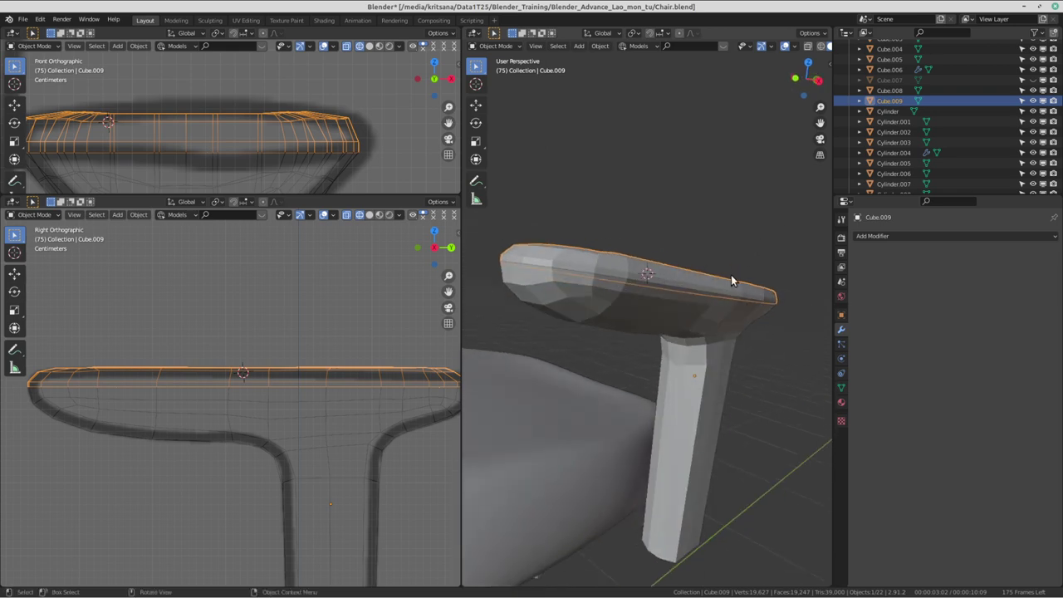
# - Inspect the post Cube.008 under the pad, then reselect Cube.009 and hide it
pyautogui.moveTo(731, 275); pyautogui.dragTo(730, 278, button='middle')
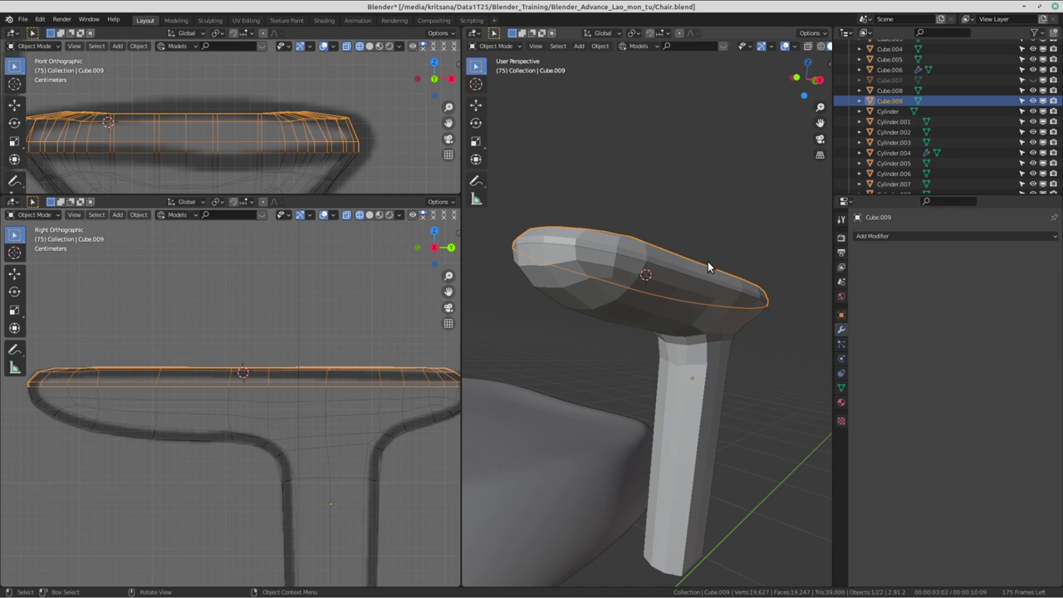
pyautogui.moveTo(714, 263); pyautogui.dragTo(696, 264, button='middle')
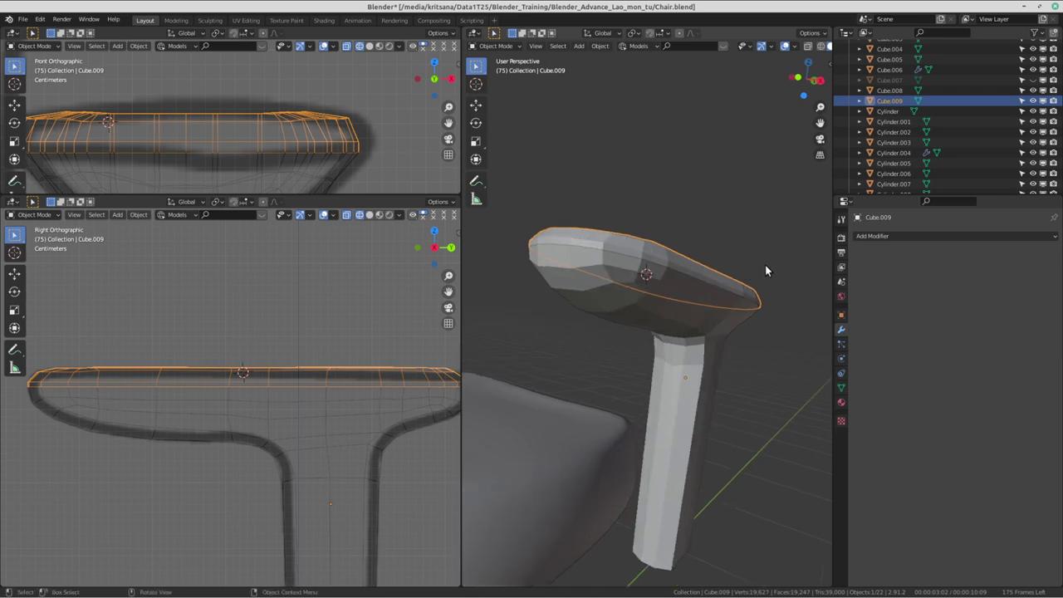
pyautogui.moveTo(765, 265)
pyautogui.mouseDown(button='middle')
pyautogui.moveTo(566, 234)
pyautogui.moveTo(595, 285)
pyautogui.moveTo(685, 272)
pyautogui.moveTo(683, 321)
pyautogui.mouseUp(button='middle')
pyautogui.click(682, 321)
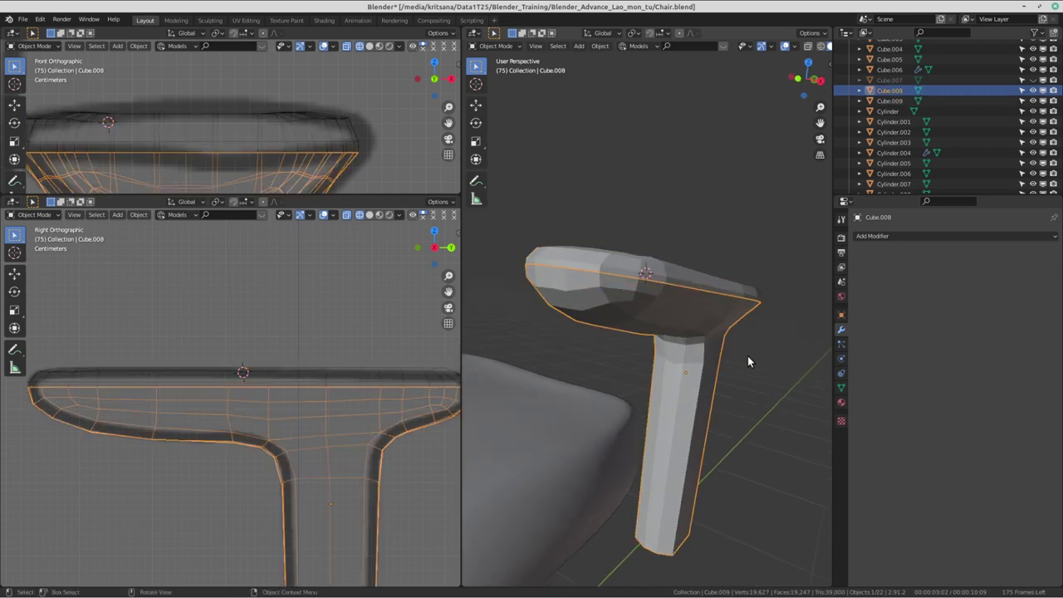
pyautogui.moveTo(748, 355)
pyautogui.mouseDown(button='middle')
pyautogui.moveTo(711, 292)
pyautogui.moveTo(719, 331)
pyautogui.moveTo(711, 309)
pyautogui.moveTo(698, 326)
pyautogui.moveTo(769, 373)
pyautogui.mouseUp(button='middle')
pyautogui.click(770, 373)
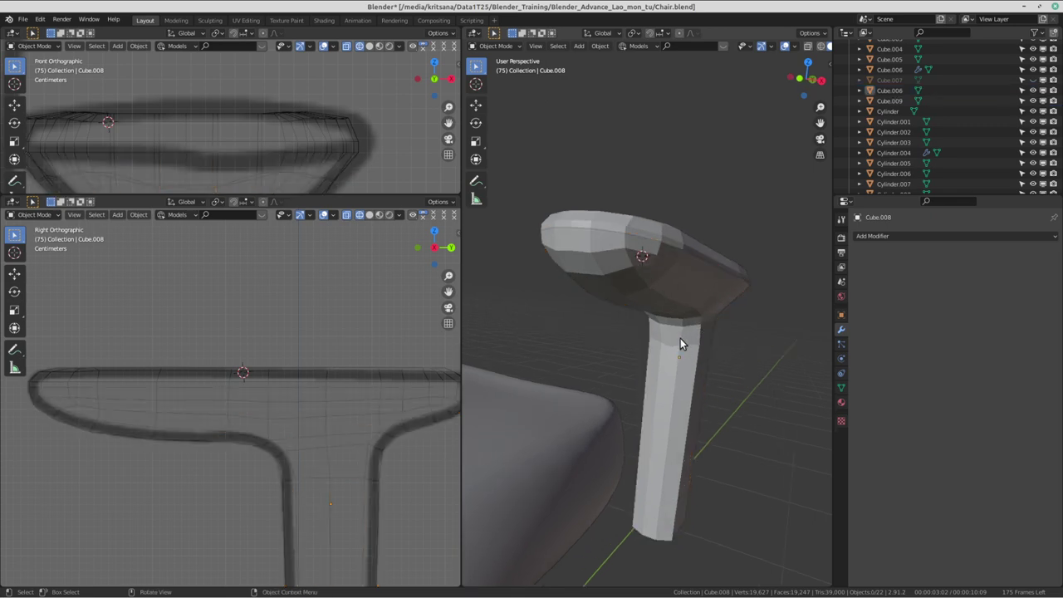
pyautogui.moveTo(680, 338)
pyautogui.mouseDown(button='middle')
pyautogui.moveTo(652, 391)
pyautogui.moveTo(700, 265)
pyautogui.moveTo(702, 339)
pyautogui.mouseUp(button='middle')
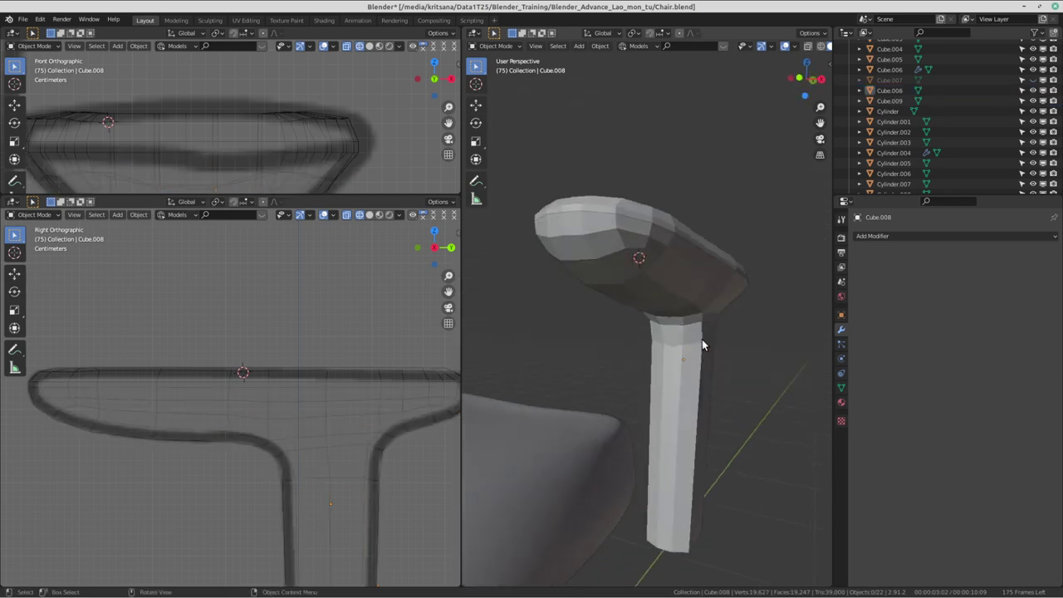
pyautogui.click(687, 333)
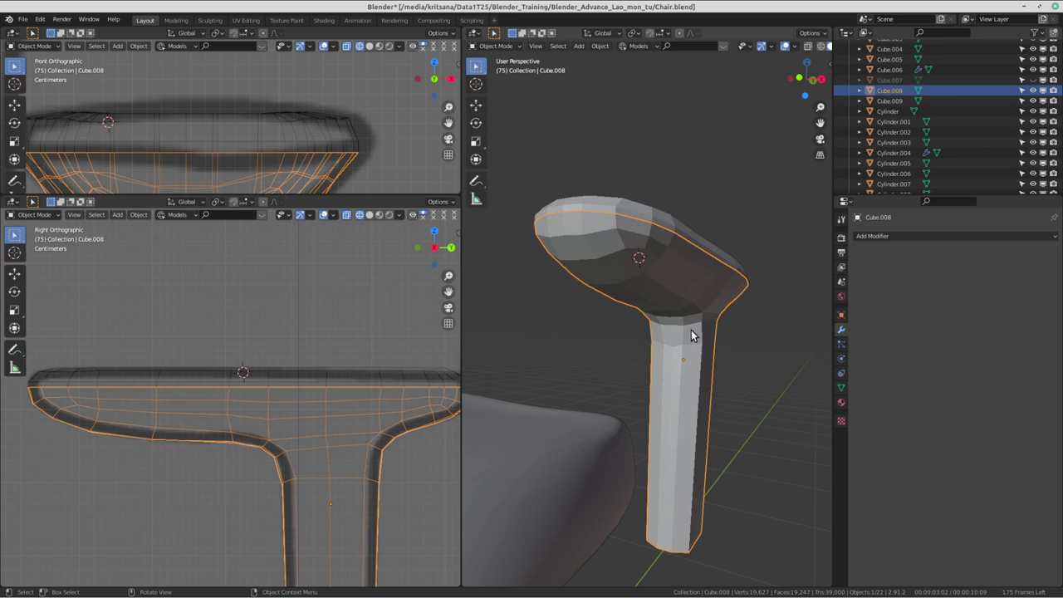
pyautogui.moveTo(692, 334)
pyautogui.mouseDown(button='middle')
pyautogui.moveTo(676, 308)
pyautogui.moveTo(653, 379)
pyautogui.moveTo(690, 302)
pyautogui.moveTo(690, 311)
pyautogui.moveTo(691, 277)
pyautogui.moveTo(659, 288)
pyautogui.moveTo(662, 272)
pyautogui.moveTo(703, 312)
pyautogui.mouseUp(button='middle')
pyautogui.click(691, 277)
pyautogui.click(651, 285)
pyautogui.click(685, 258)
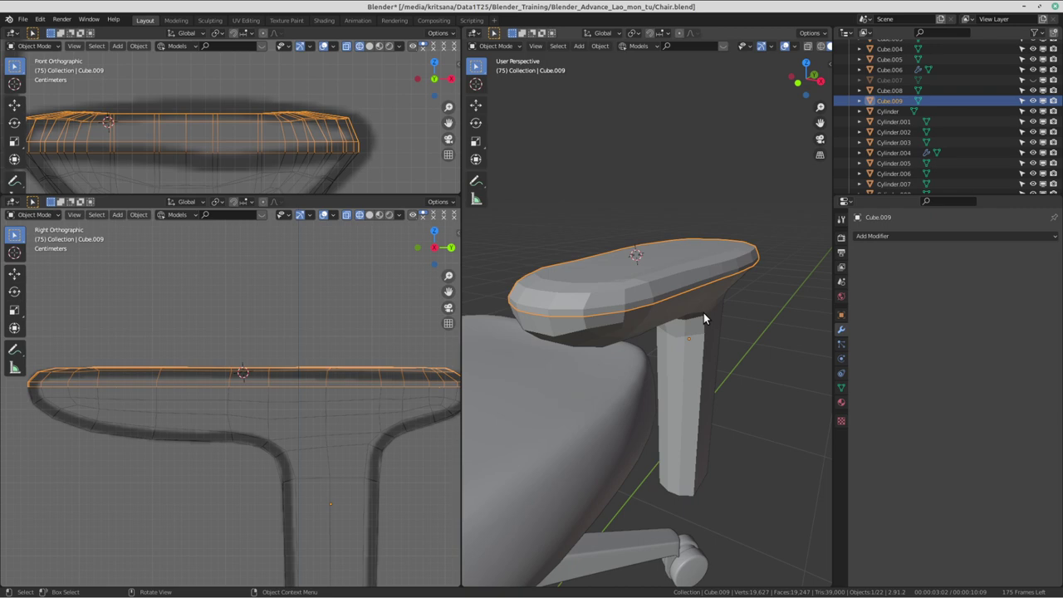
pyautogui.press('Delete')
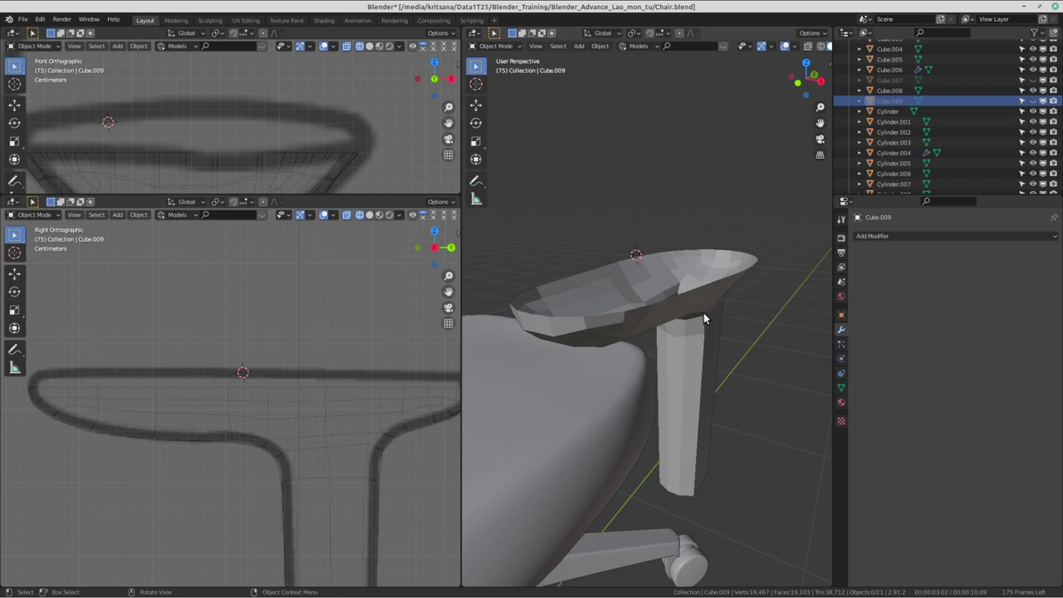
# - Select the cup-shaped armrest base Cube.008 and enter Edit Mode
pyautogui.hotkey('ctrl', 'alt', 'Left')
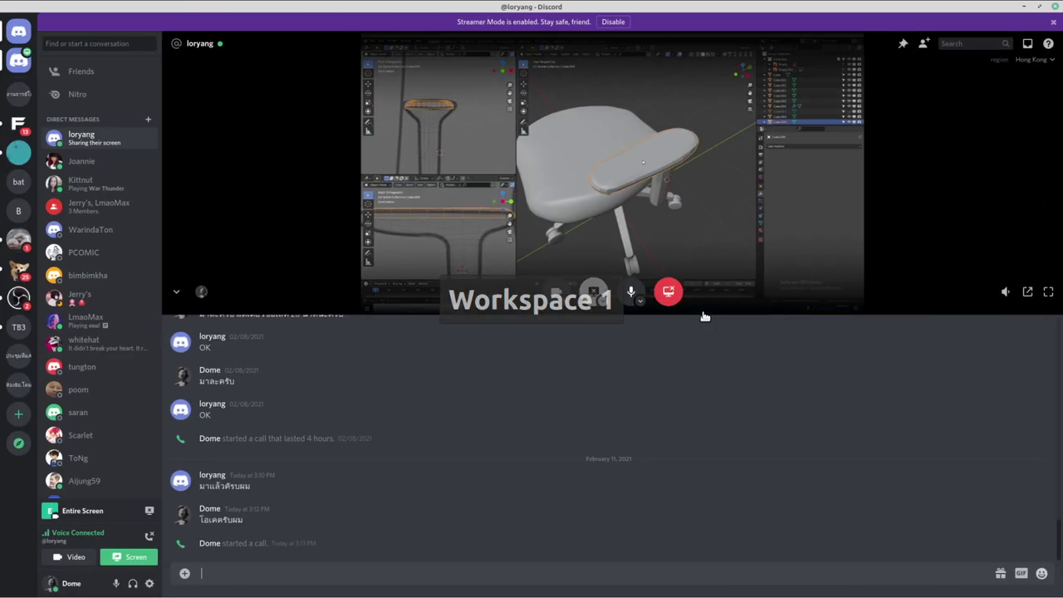
pyautogui.hotkey('ctrl', 'alt', 'Right')
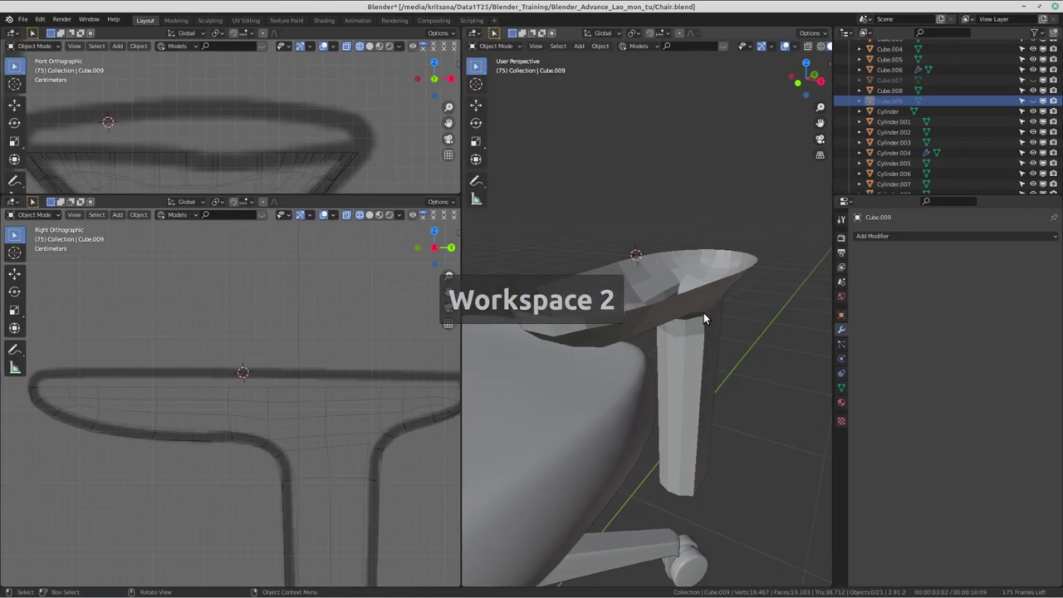
pyautogui.moveTo(702, 319)
pyautogui.mouseDown(button='middle')
pyautogui.moveTo(704, 342)
pyautogui.moveTo(546, 284)
pyautogui.moveTo(577, 346)
pyautogui.mouseUp(button='middle')
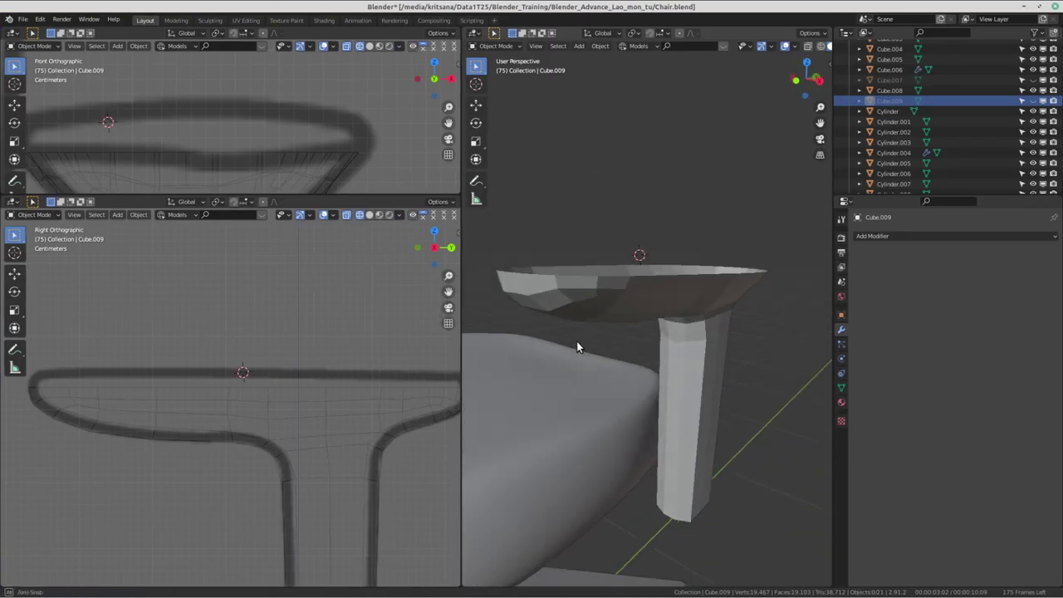
pyautogui.click(613, 308)
pyautogui.moveTo(613, 309)
pyautogui.mouseDown(button='middle')
pyautogui.moveTo(686, 349)
pyautogui.moveTo(656, 289)
pyautogui.moveTo(638, 310)
pyautogui.moveTo(725, 333)
pyautogui.moveTo(595, 297)
pyautogui.moveTo(600, 308)
pyautogui.moveTo(707, 318)
pyautogui.moveTo(604, 311)
pyautogui.moveTo(655, 318)
pyautogui.mouseUp(button='middle')
pyautogui.hotkey('ctrl', 'Tab')
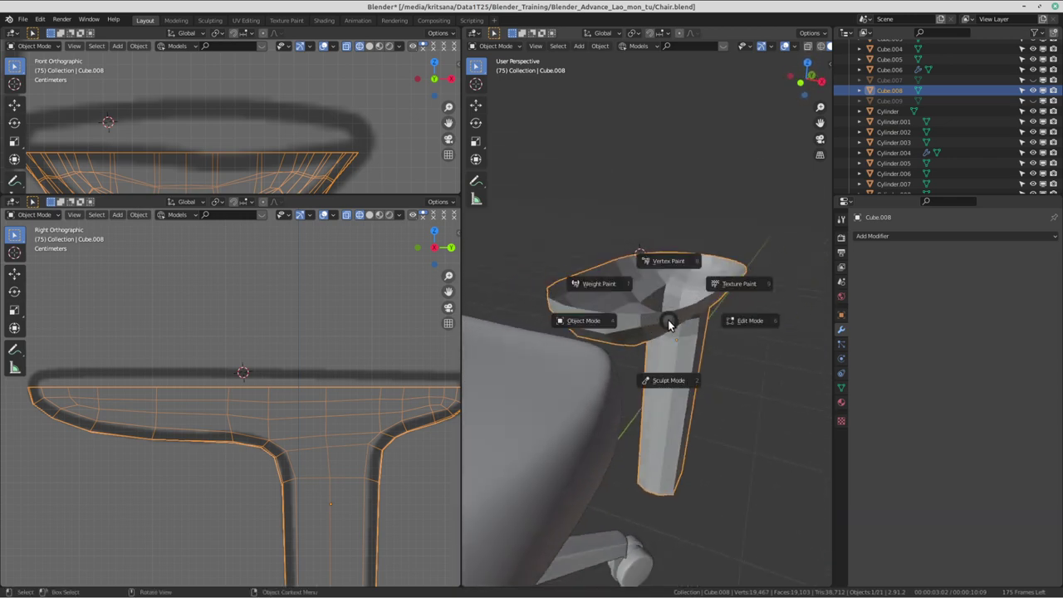
pyautogui.click(751, 324)
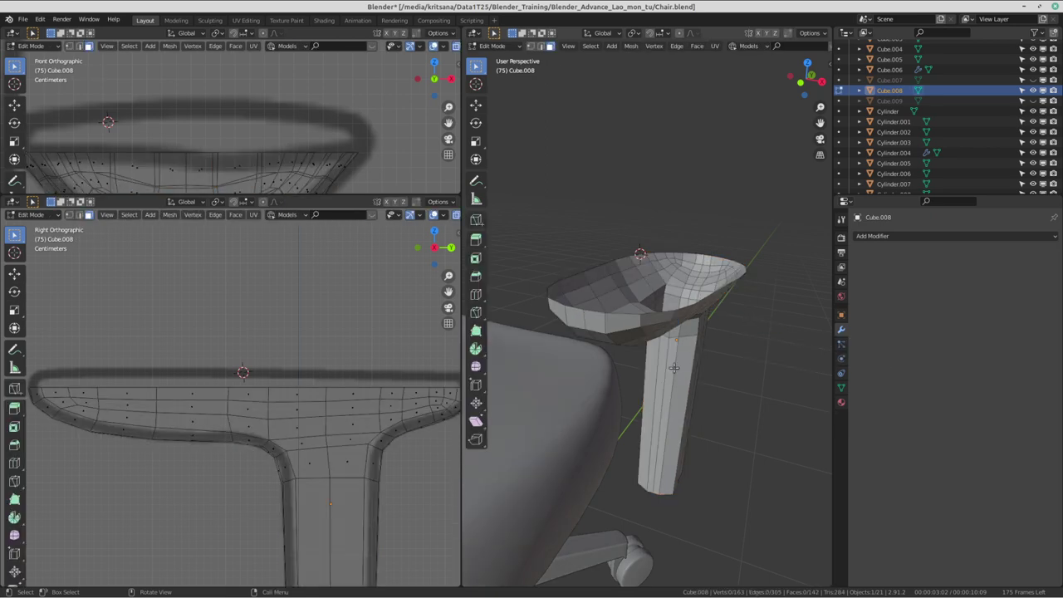
pyautogui.moveTo(747, 324)
pyautogui.mouseDown(button='middle')
pyautogui.moveTo(629, 319)
pyautogui.moveTo(640, 329)
pyautogui.moveTo(617, 340)
pyautogui.moveTo(673, 371)
pyautogui.moveTo(680, 363)
pyautogui.mouseUp(button='middle')
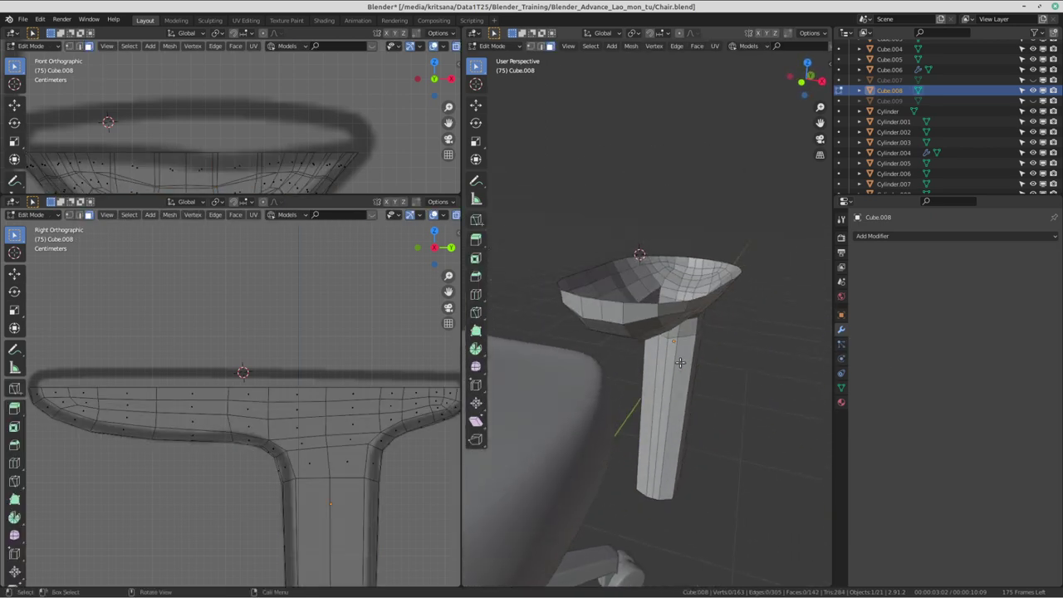
# - Switch to vertex select mode and save Chair.blend
pyautogui.hotkey('ctrl', 'alt', 'Left')
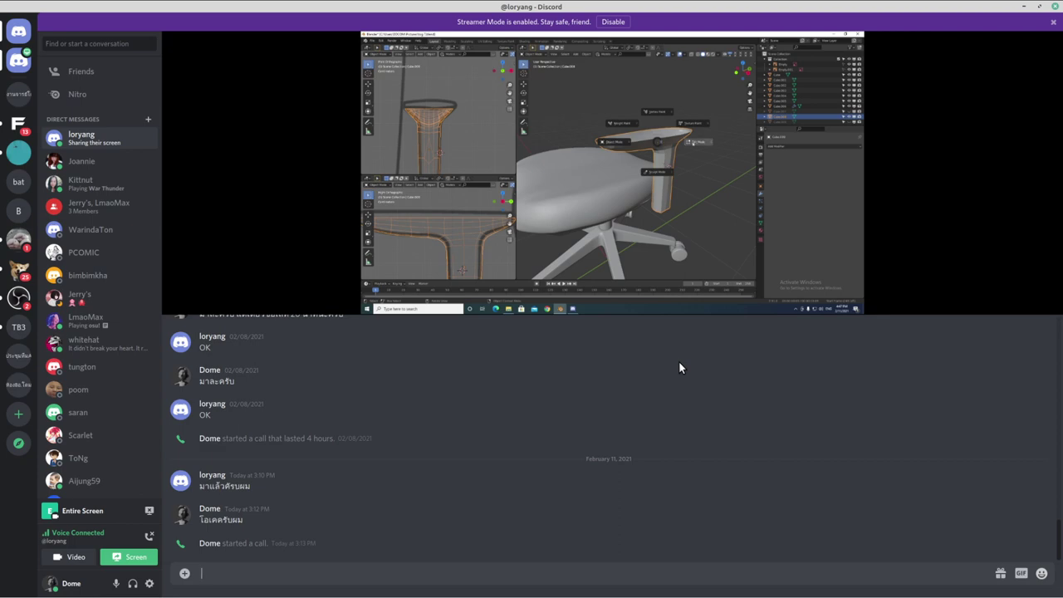
pyautogui.hotkey('ctrl', 'alt', 'Right')
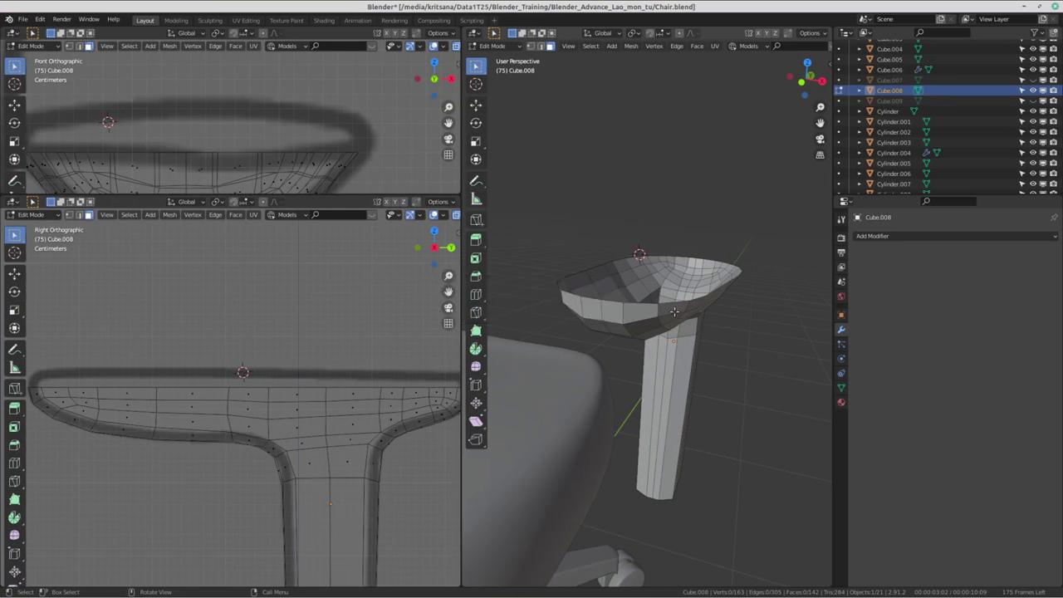
pyautogui.click(532, 46)
pyautogui.scroll(2, 641, 284)
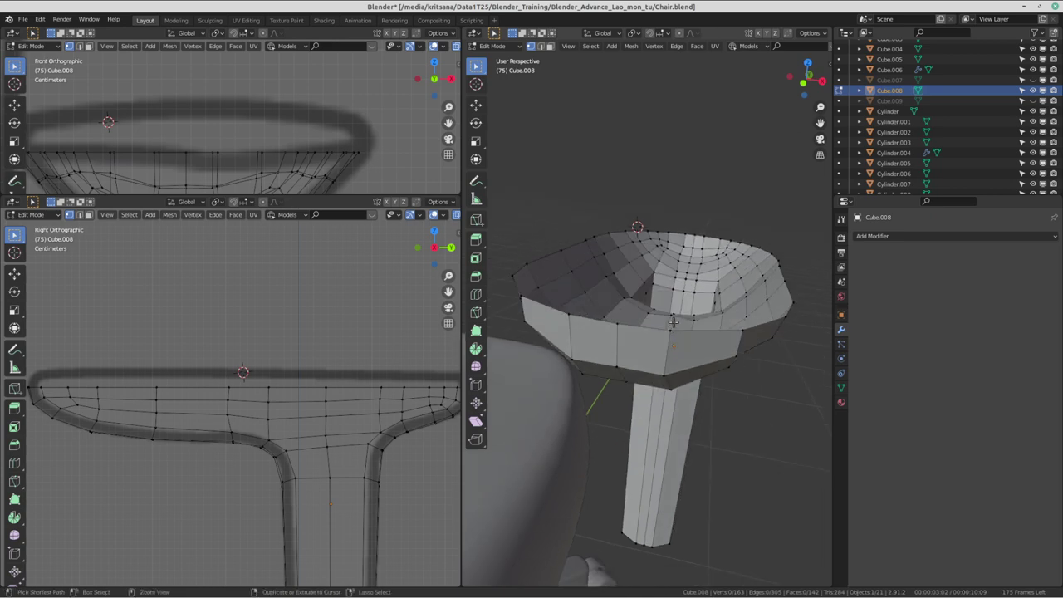
pyautogui.hotkey('ctrl', 's')
pyautogui.click(612, 294)
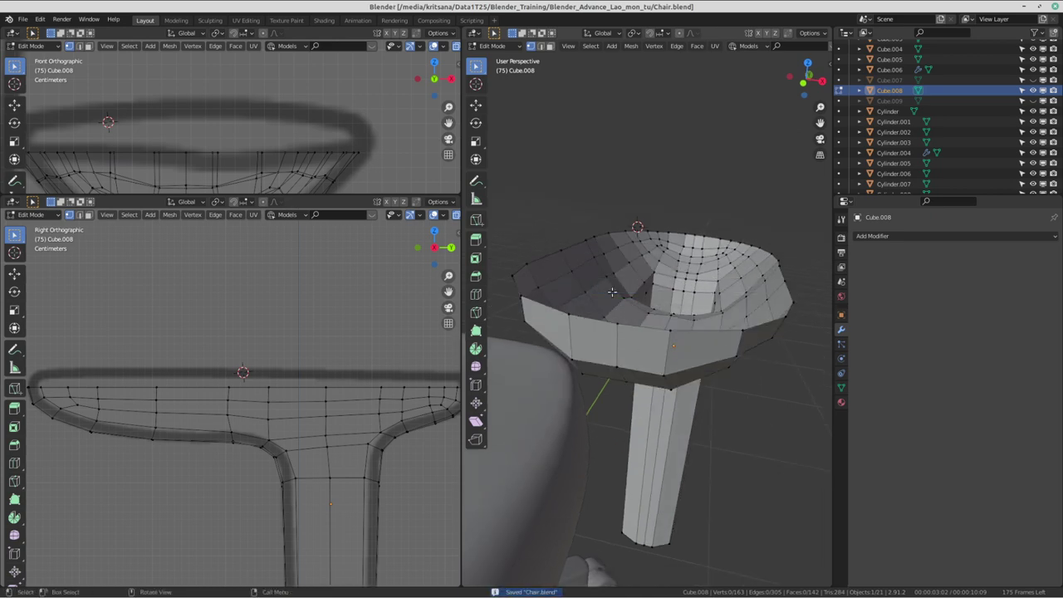
# - Select the cup's top rim edge loop, viewing it from above
pyautogui.moveTo(616, 292); pyautogui.dragTo(615, 274, button='middle')
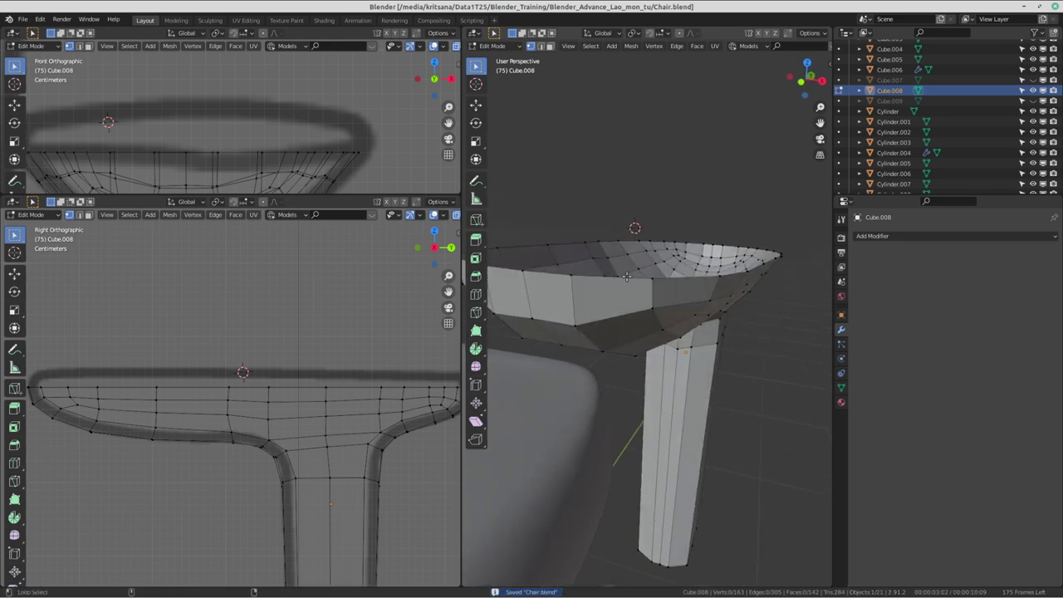
pyautogui.keyDown('alt'); pyautogui.click(663, 279); pyautogui.keyUp('alt')
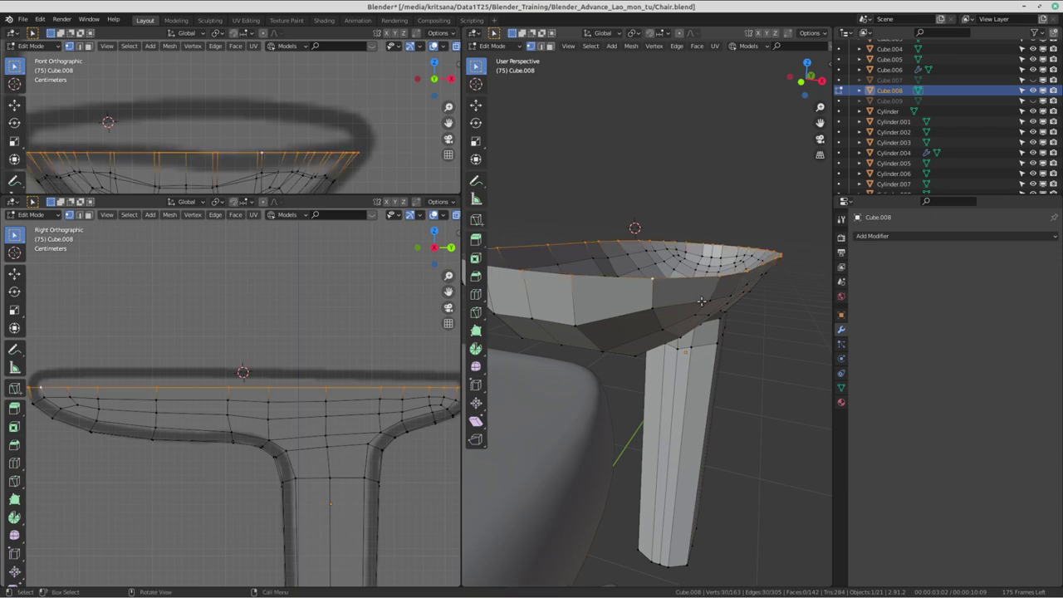
pyautogui.moveTo(663, 279); pyautogui.dragTo(710, 345, button='middle')
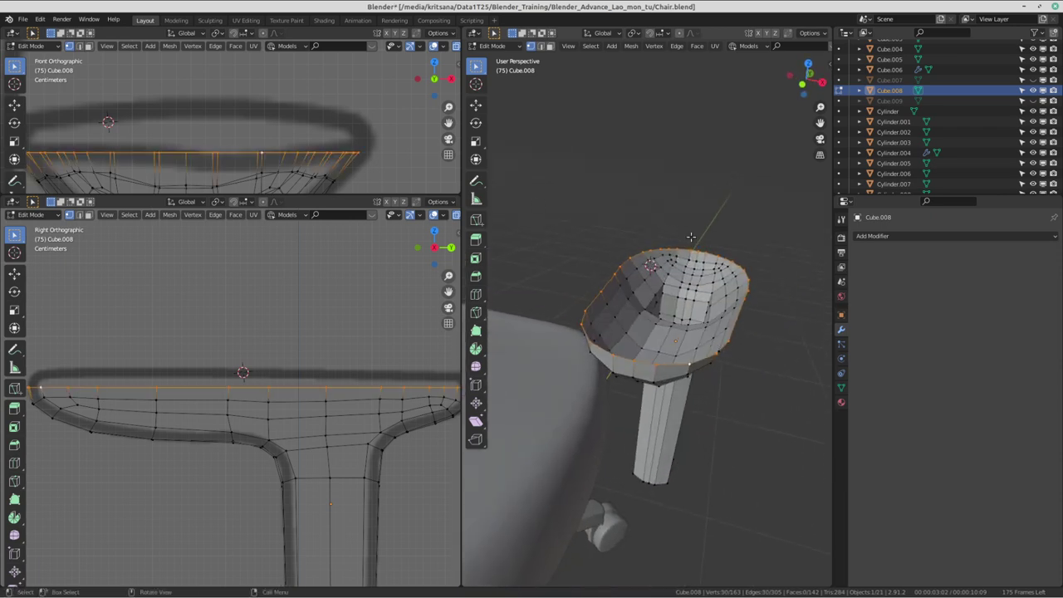
pyautogui.moveTo(623, 331); pyautogui.dragTo(656, 344, button='middle')
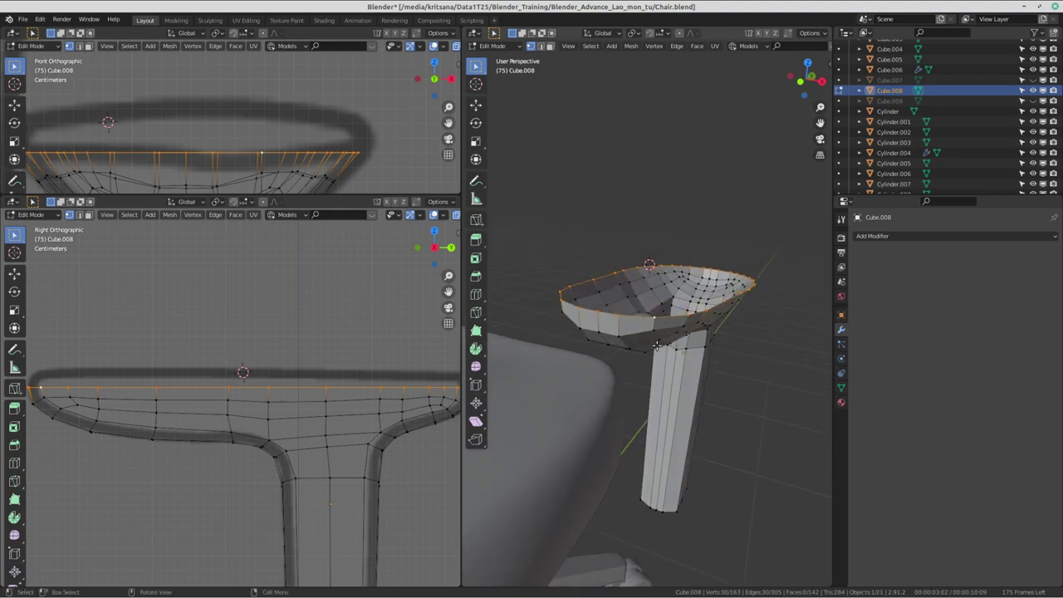
pyautogui.hotkey('alt', 'Tab')
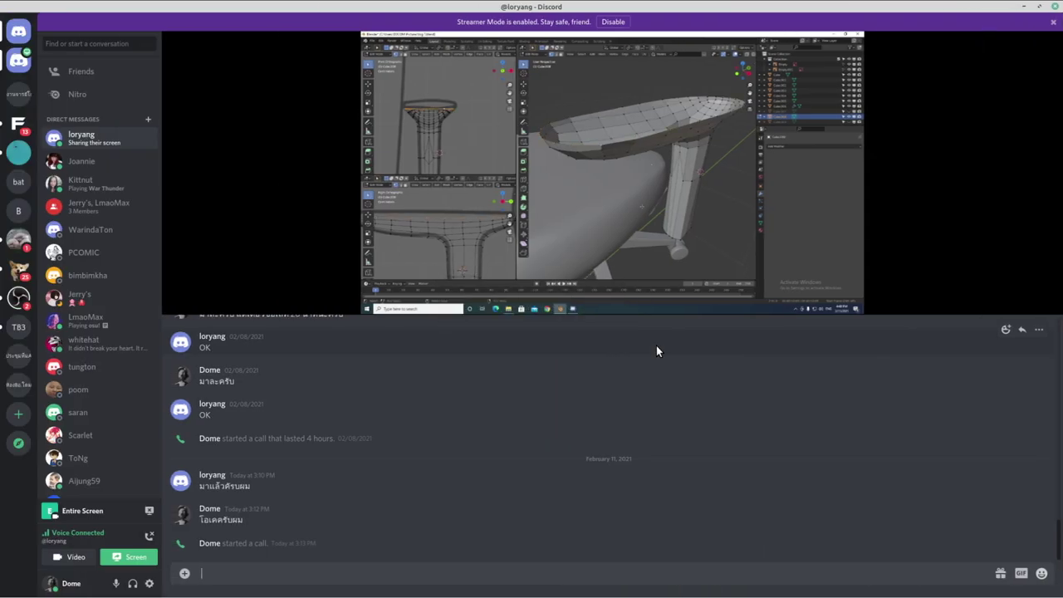
pyautogui.hotkey('ctrl', 'alt', 'Right')
pyautogui.scroll(2, 744, 362)
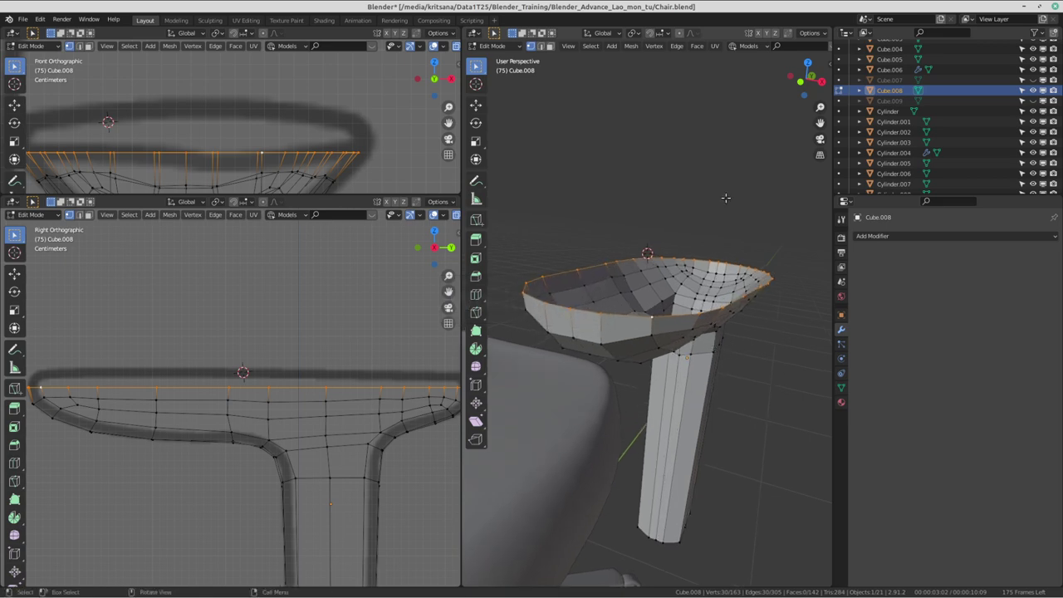
# - Extrude the rim loop in place and scale the new 30-vertex ring to 0.956
pyautogui.press('e')
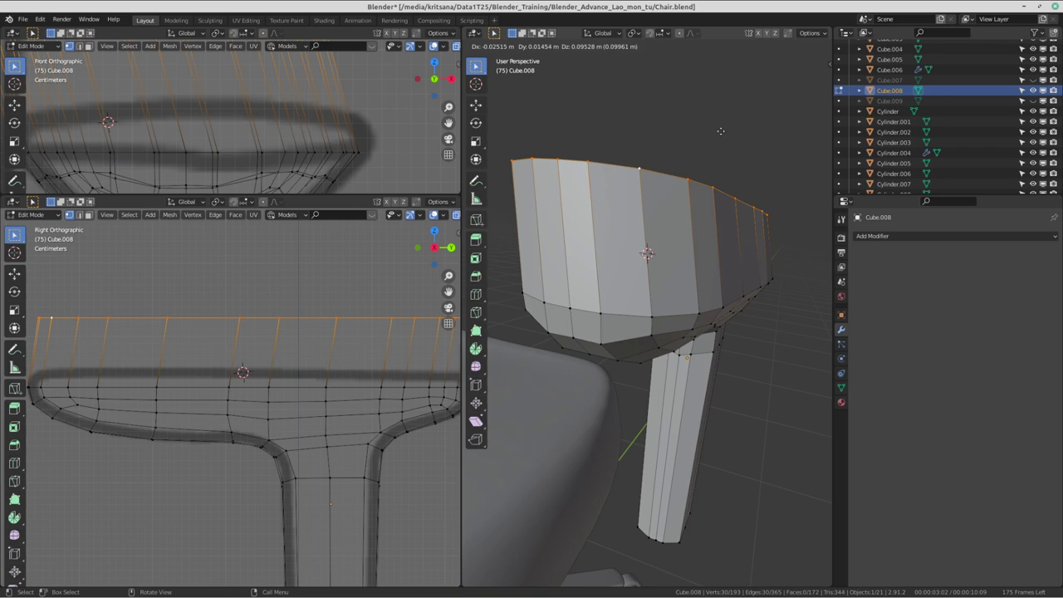
pyautogui.press('Escape')
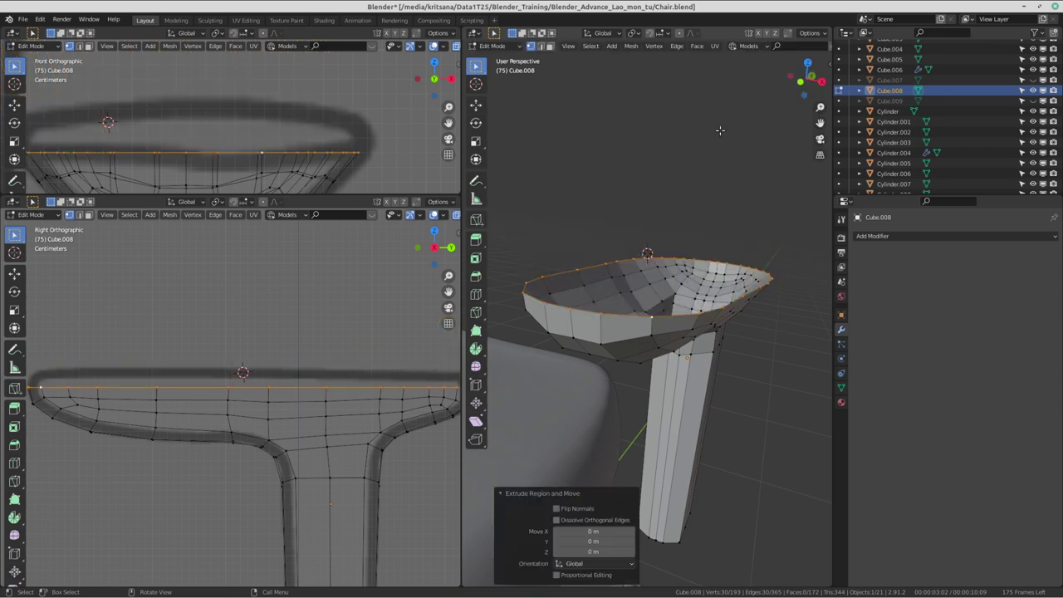
pyautogui.press('s')
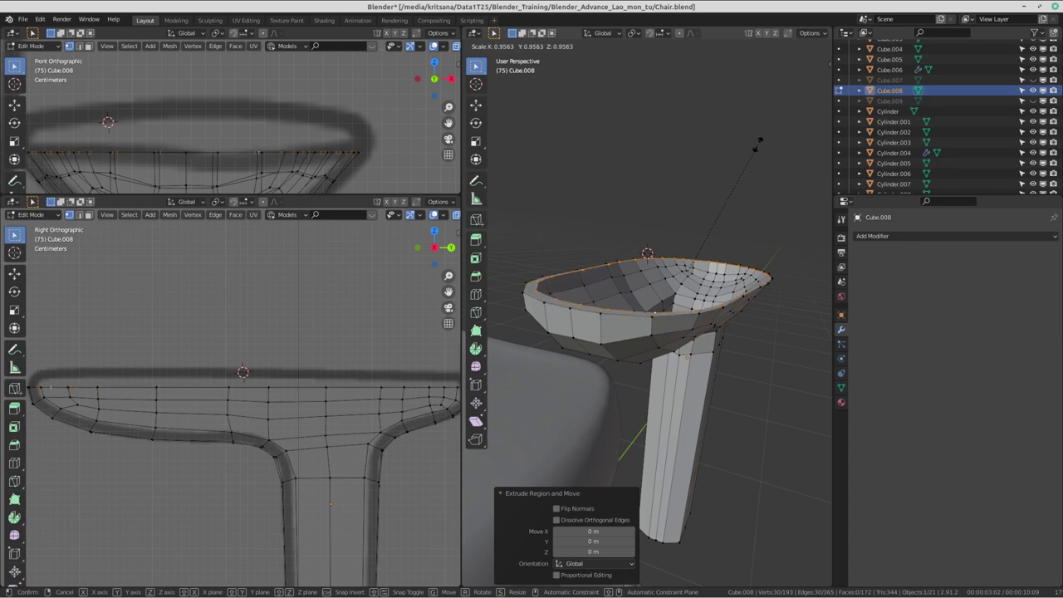
pyautogui.click(757, 144)
pyautogui.moveTo(757, 143)
pyautogui.mouseDown(button='middle')
pyautogui.moveTo(620, 388)
pyautogui.moveTo(522, 335)
pyautogui.mouseUp(button='middle')
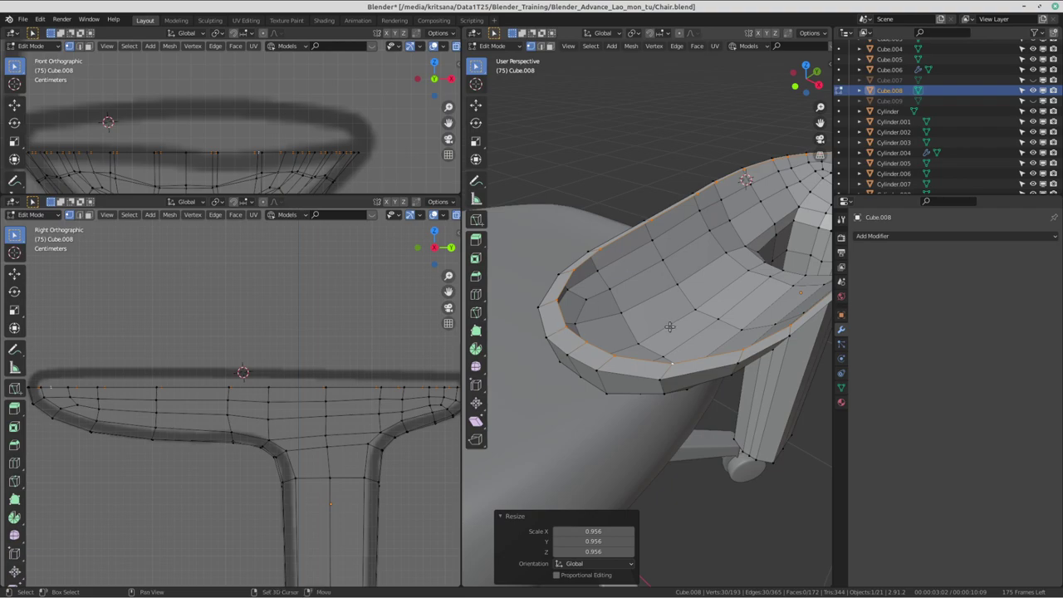
pyautogui.moveTo(669, 327); pyautogui.dragTo(632, 327, button='middle')
pyautogui.hotkey('ctrl', 'alt', 'Left')
pyautogui.hotkey('ctrl', 'alt', 'Left')
pyautogui.hotkey('ctrl', 'alt', 'Left')
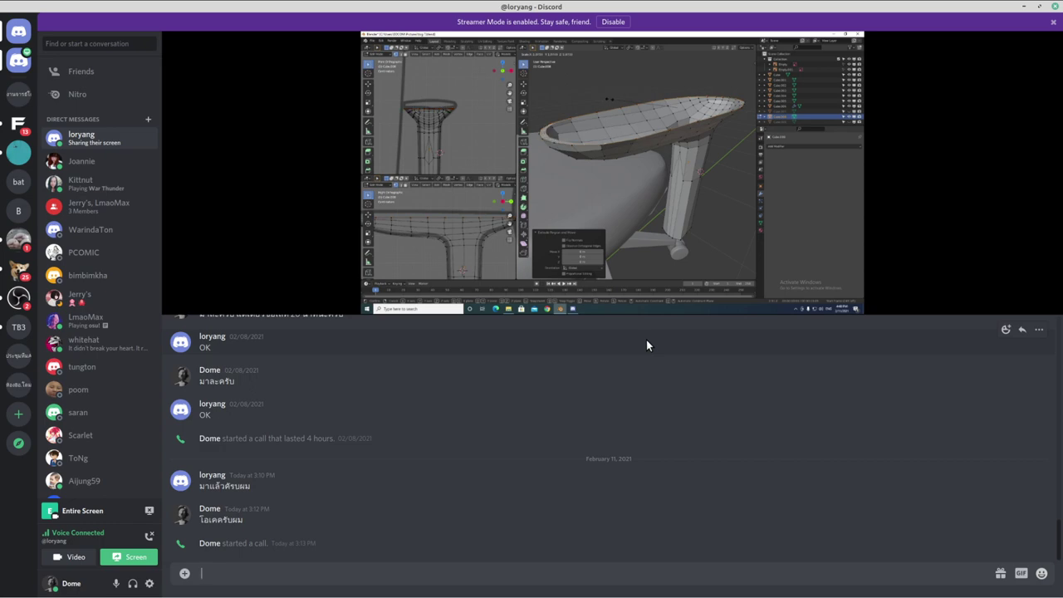
pyautogui.hotkey('ctrl', 'alt', 'Right')
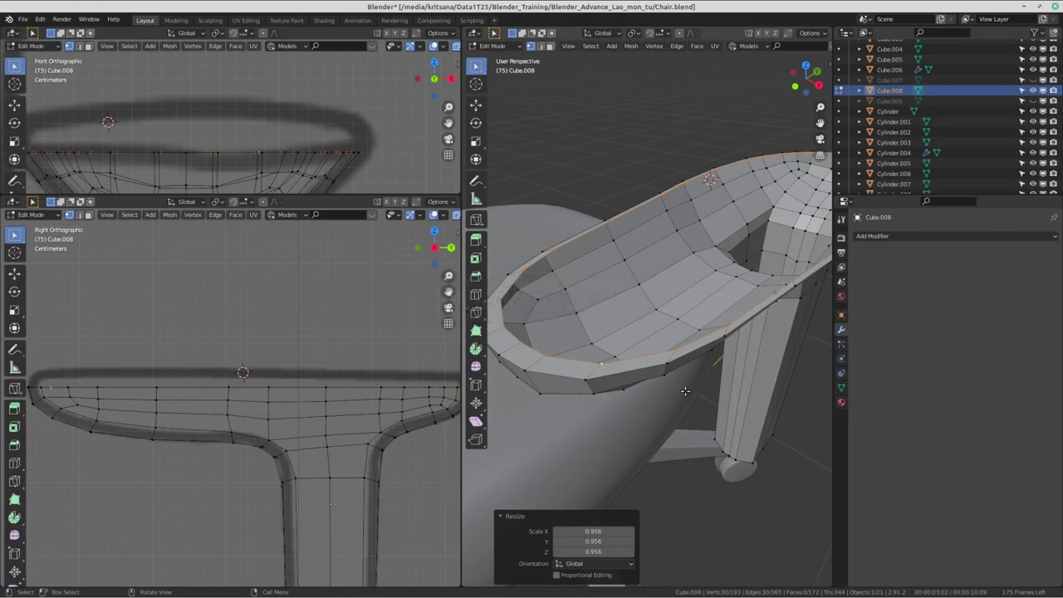
# - Sketch a temporary annotation guide along the cup rim, then erase it
pyautogui.moveTo(647, 340)
pyautogui.mouseDown(button='middle')
pyautogui.moveTo(694, 304)
pyautogui.moveTo(665, 318)
pyautogui.moveTo(494, 253)
pyautogui.mouseUp(button='middle')
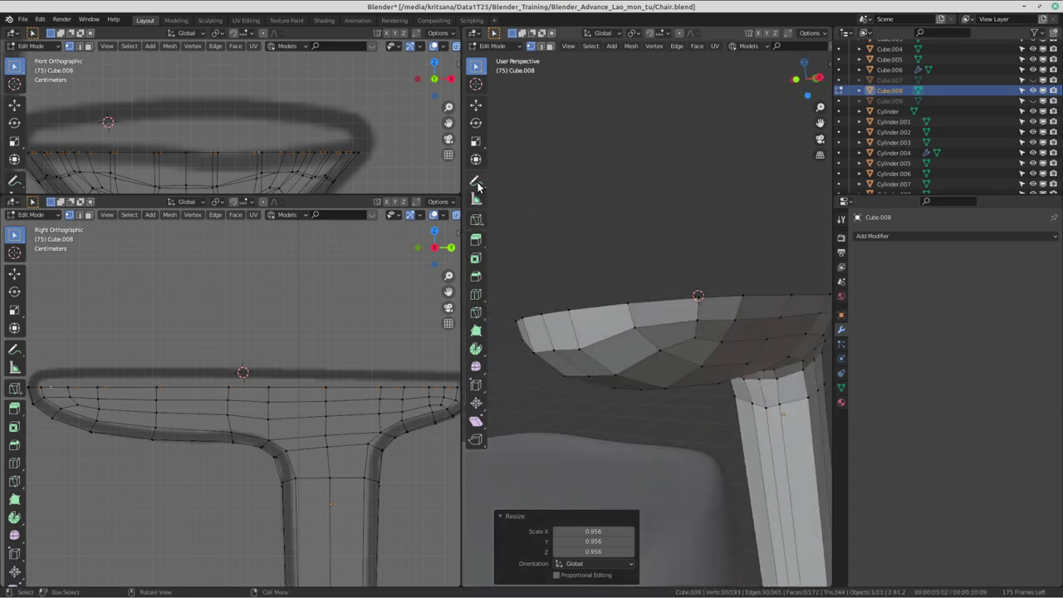
pyautogui.click(476, 181)
pyautogui.moveTo(555, 323); pyautogui.dragTo(712, 297)
pyautogui.moveTo(548, 323)
pyautogui.keyDown('ctrl'); pyautogui.mouseDown()
pyautogui.moveTo(582, 319)
pyautogui.moveTo(689, 344)
pyautogui.mouseUp(); pyautogui.keyUp('ctrl')
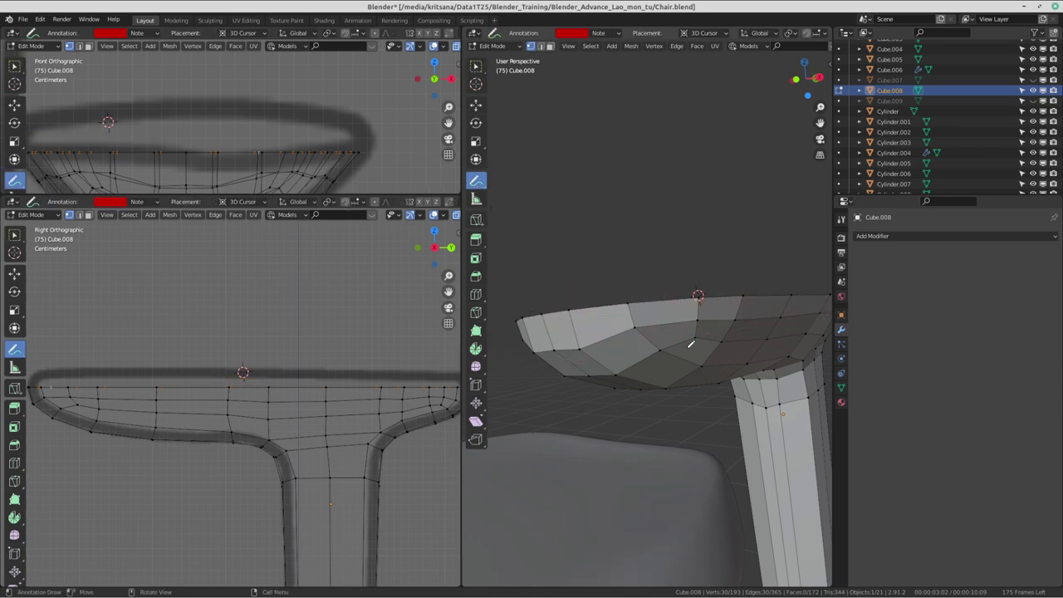
pyautogui.click(476, 65)
# - Add a loop cut around the rim slid upward to factor -0.569, then show Discord
pyautogui.hotkey('ctrl', 'r')
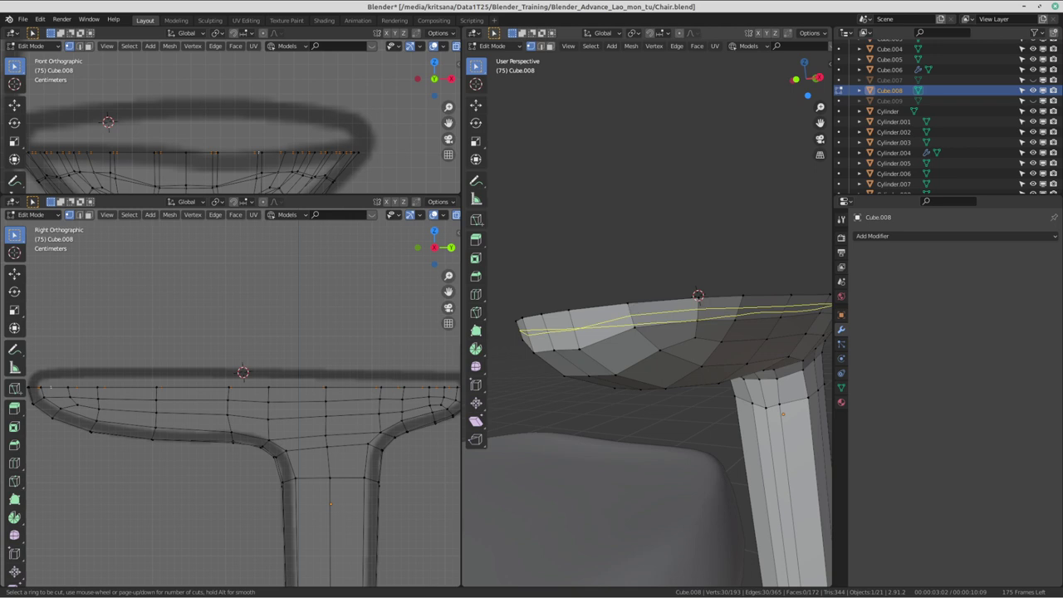
pyautogui.click(636, 309)
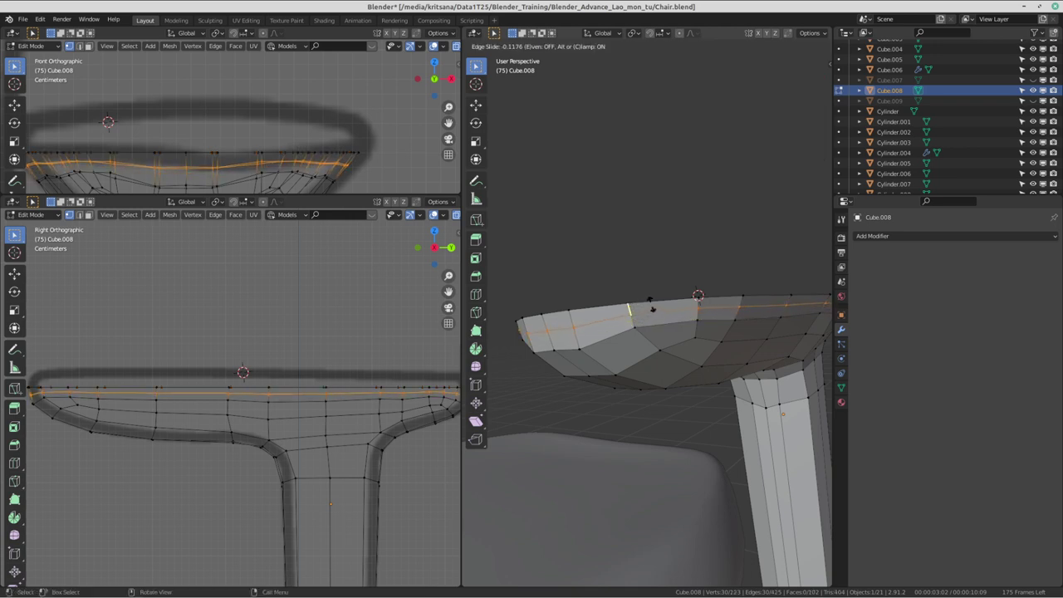
pyautogui.moveTo(652, 309); pyautogui.dragTo(657, 299)
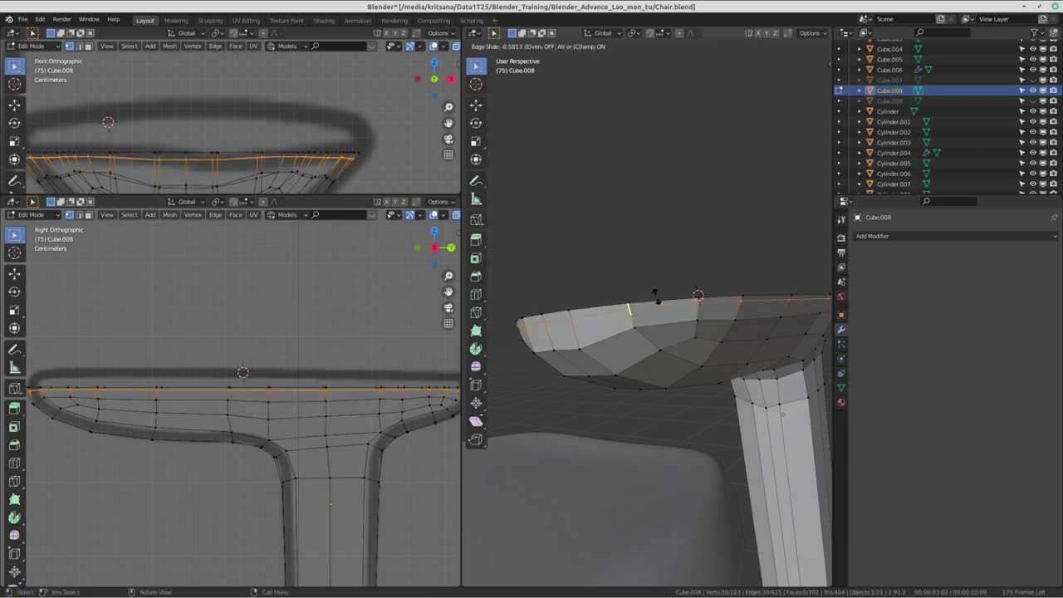
pyautogui.click(657, 296)
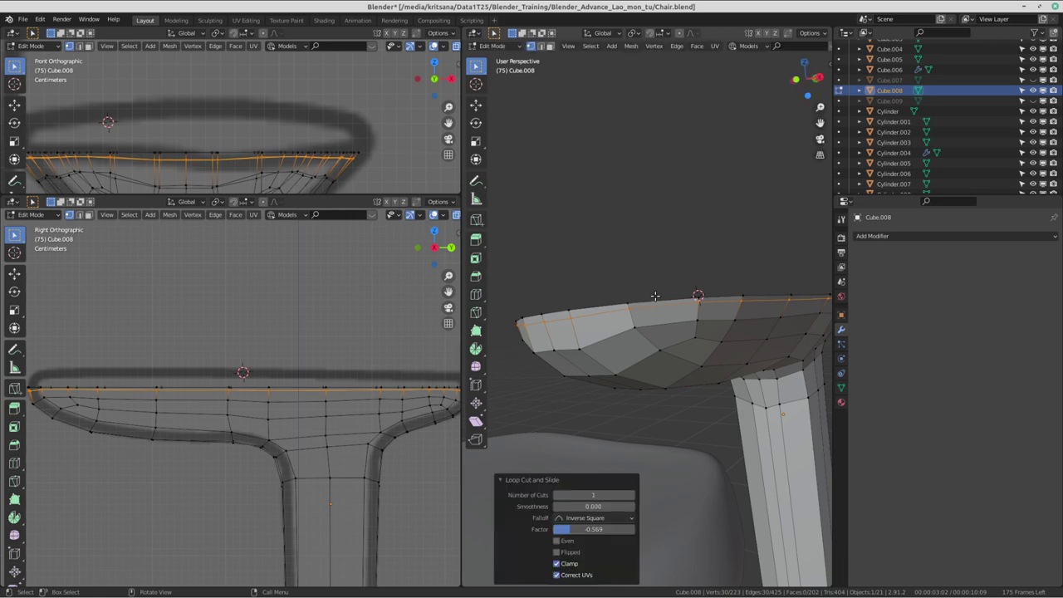
pyautogui.moveTo(657, 296)
pyautogui.mouseDown(button='middle')
pyautogui.moveTo(646, 330)
pyautogui.moveTo(611, 325)
pyautogui.moveTo(667, 346)
pyautogui.mouseUp(button='middle')
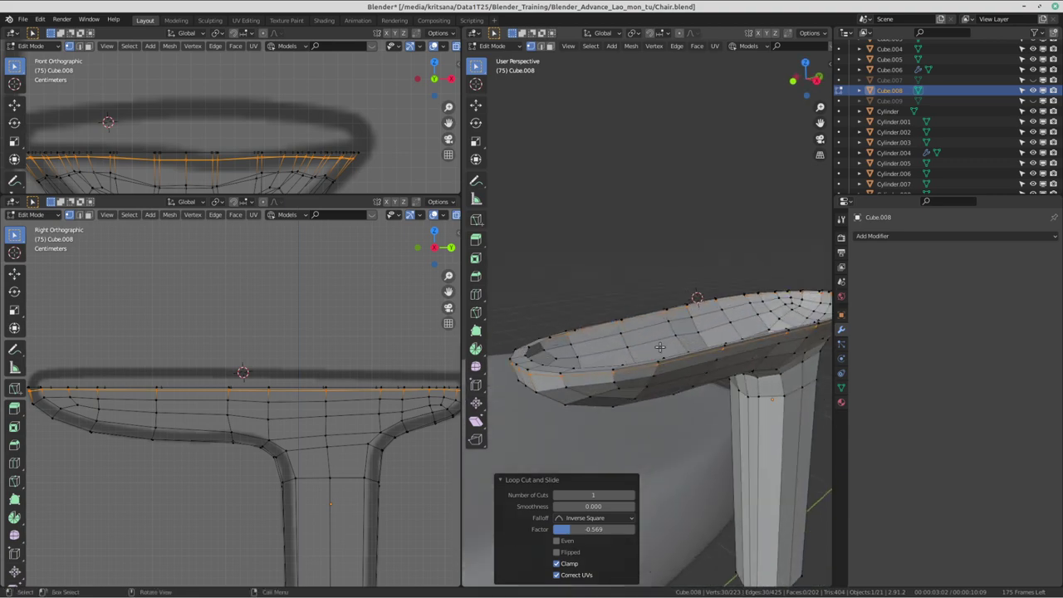
pyautogui.hotkey('ctrl', 'alt', 'Left')
pyautogui.hotkey('ctrl', 'alt', 'Right')
pyautogui.hotkey('ctrl', 'alt', 'Left')
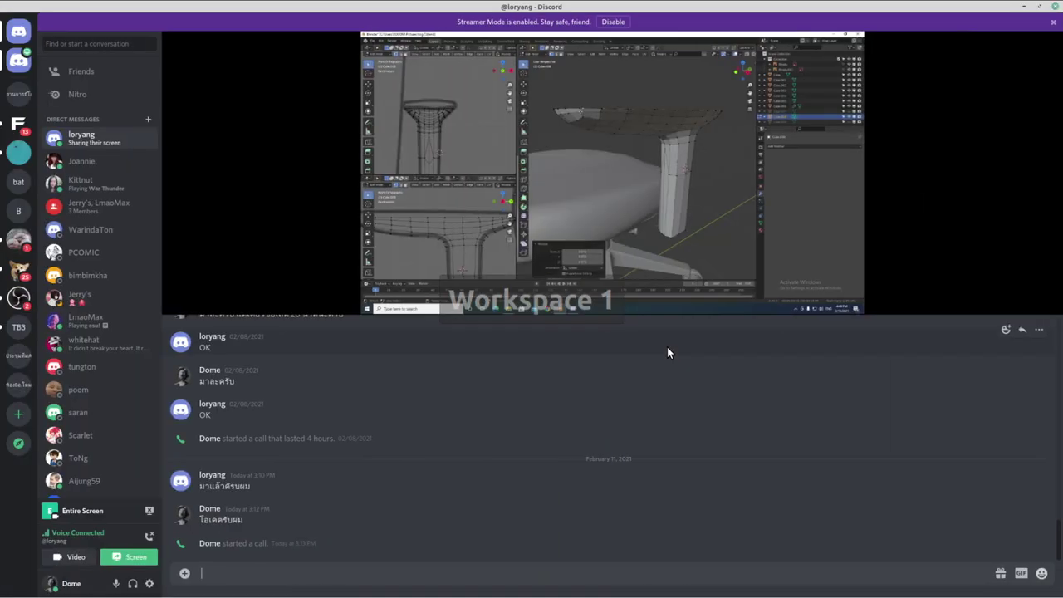
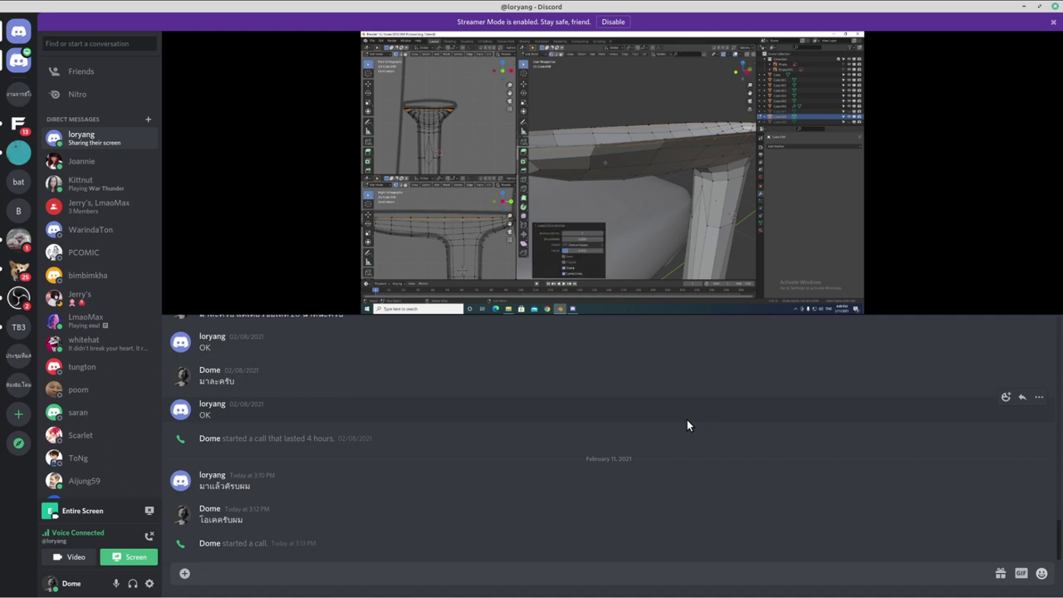
# - Bring Blender back and enlarge the viewport, framing the armrest post's lower end
pyautogui.hotkey('ctrl', 'alt', 'Right')
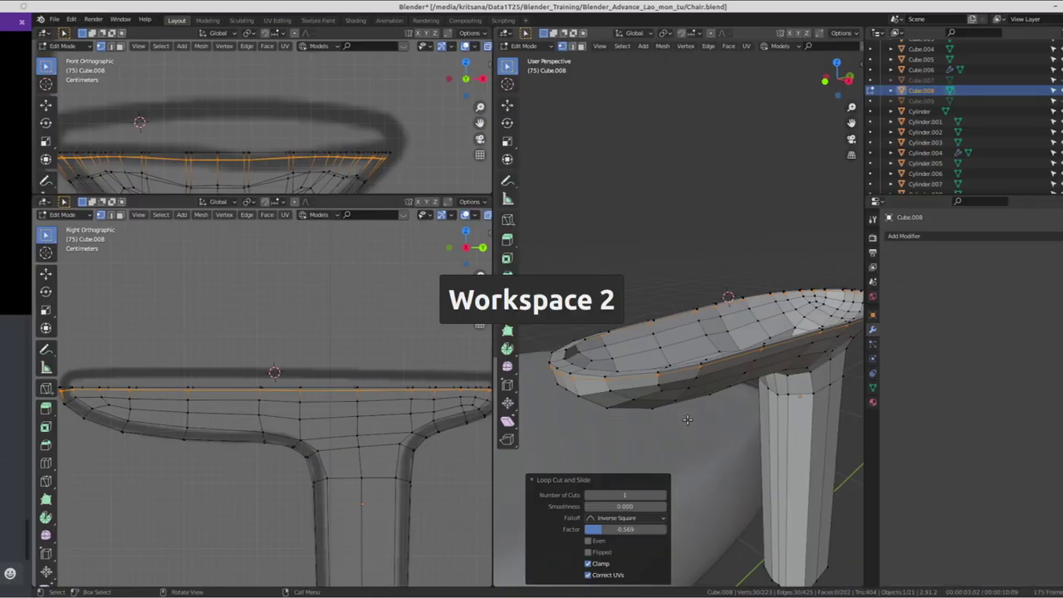
pyautogui.moveTo(687, 419); pyautogui.dragTo(706, 349, button='middle')
pyautogui.scroll(2, 706, 333)
pyautogui.scroll(2, 711, 309)
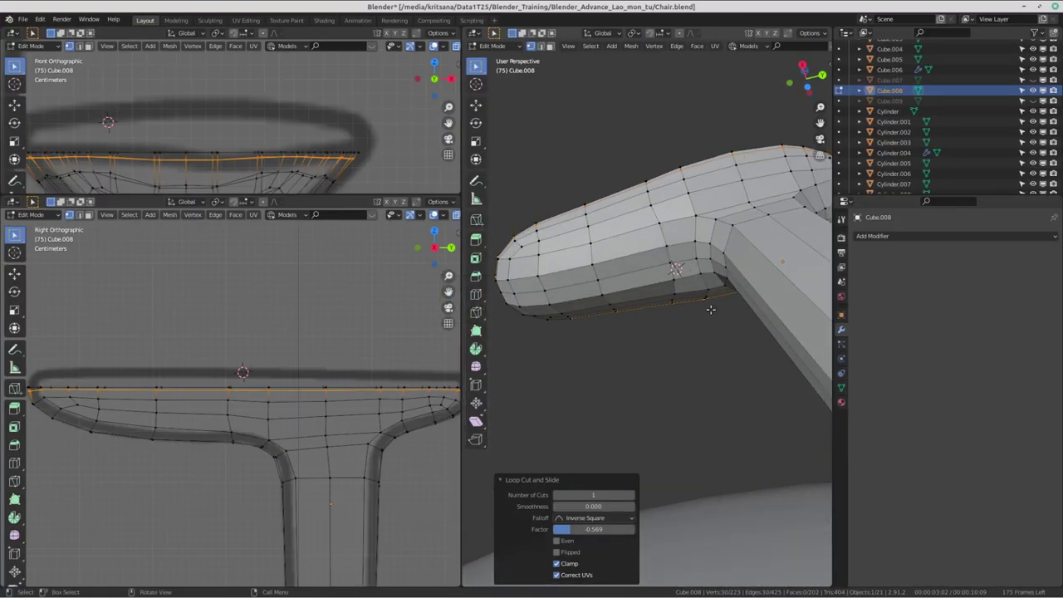
pyautogui.moveTo(711, 309)
pyautogui.mouseDown(button='middle')
pyautogui.moveTo(732, 382)
pyautogui.moveTo(683, 249)
pyautogui.mouseUp(button='middle')
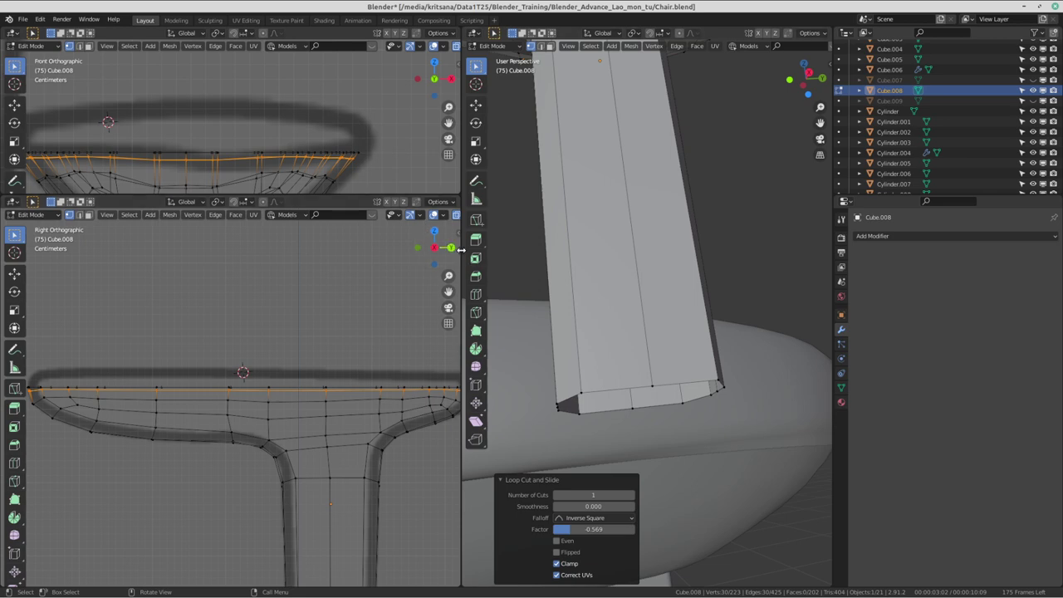
pyautogui.moveTo(461, 249); pyautogui.dragTo(335, 249)
pyautogui.moveTo(532, 249); pyautogui.dragTo(546, 225, button='middle')
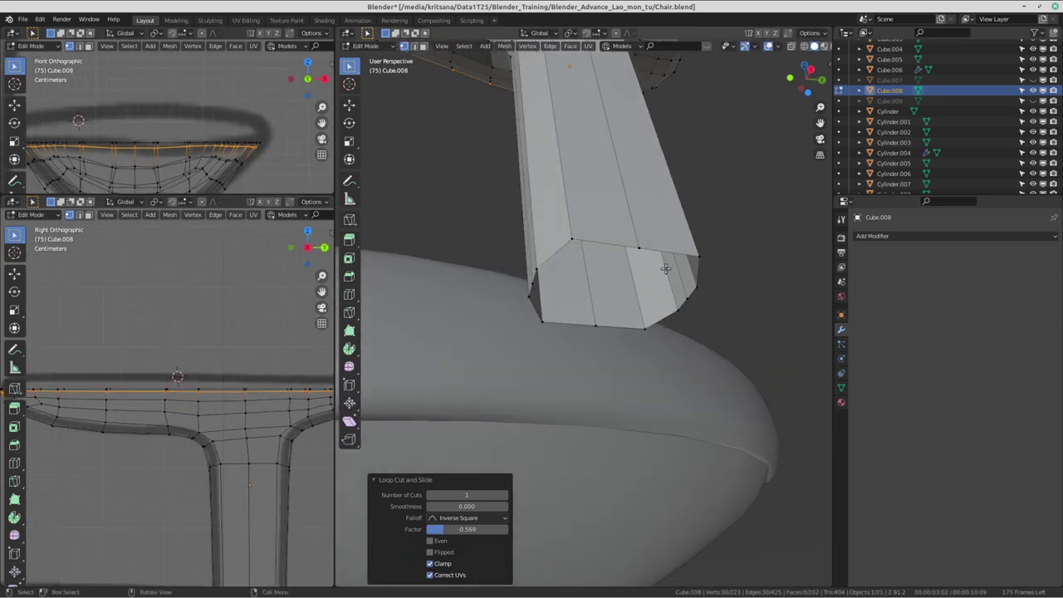
# - Clear the mesh selection and loop-select the edge loop at the post's bottom end
pyautogui.click(718, 283)
pyautogui.scroll(-3, 715, 297)
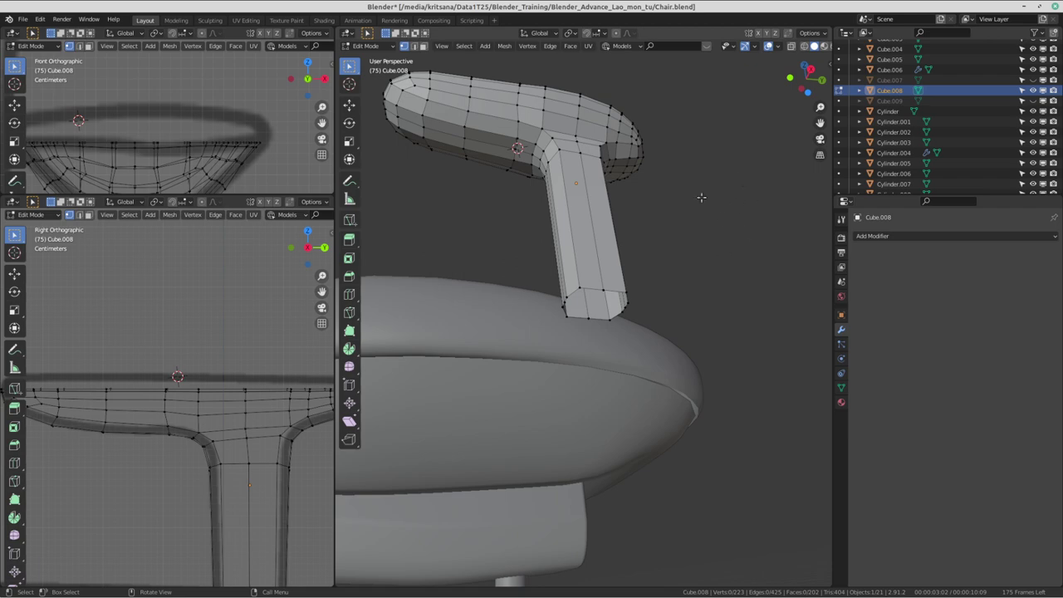
pyautogui.scroll(4, 689, 251)
pyautogui.scroll(-4, 727, 259)
pyautogui.moveTo(768, 263)
pyautogui.mouseDown(button='middle')
pyautogui.moveTo(695, 275)
pyautogui.moveTo(633, 358)
pyautogui.mouseUp(button='middle')
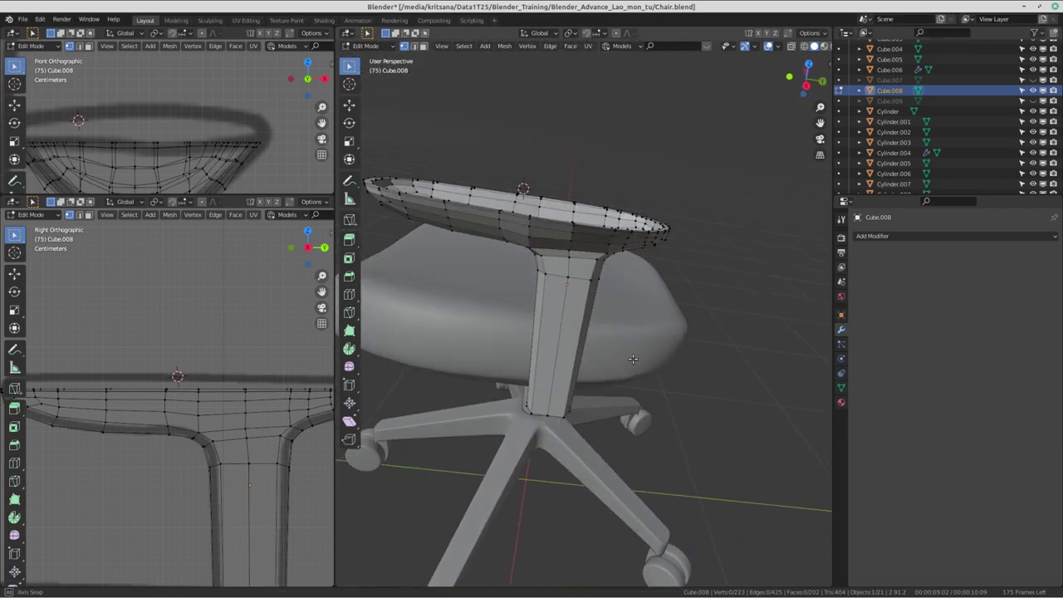
pyautogui.scroll(5, 683, 233)
pyautogui.moveTo(681, 257); pyautogui.dragTo(705, 298, button='middle')
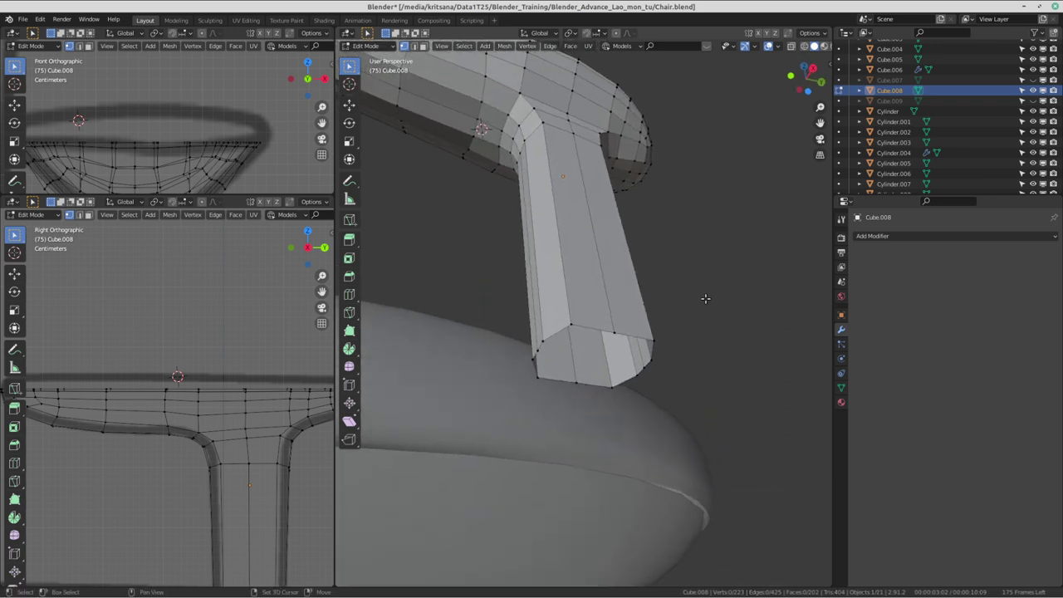
pyautogui.keyDown('alt'); pyautogui.click(634, 336); pyautogui.keyUp('alt')
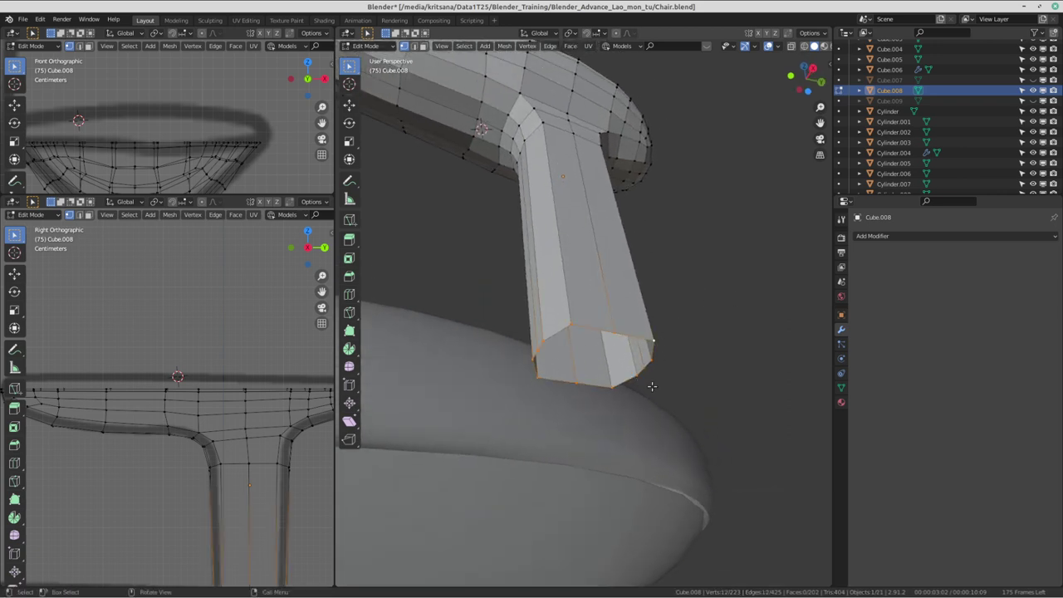
pyautogui.hotkey('ctrl', 'alt', 'Left')
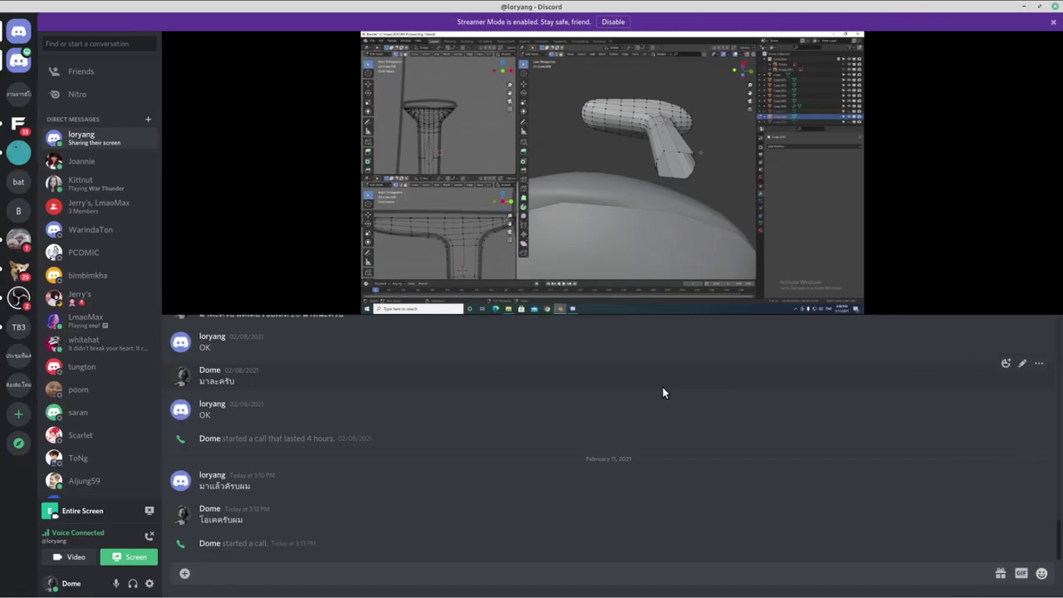
# - Extrude the bottom loop in place and scale it inward to 0.863
pyautogui.hotkey('ctrl', 'alt', 'Right')
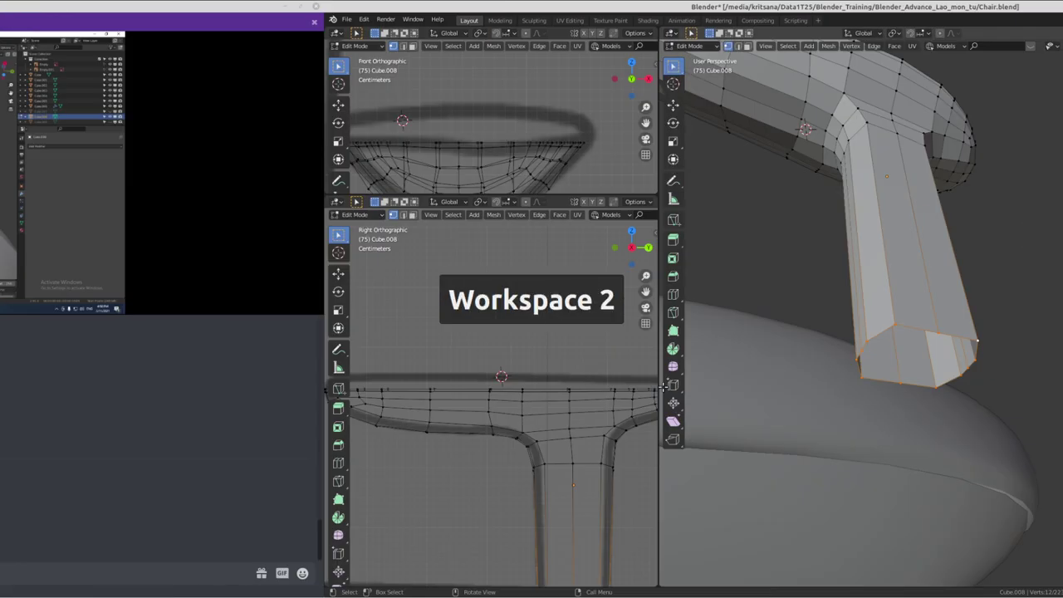
pyautogui.moveTo(675, 362); pyautogui.dragTo(722, 264, button='middle')
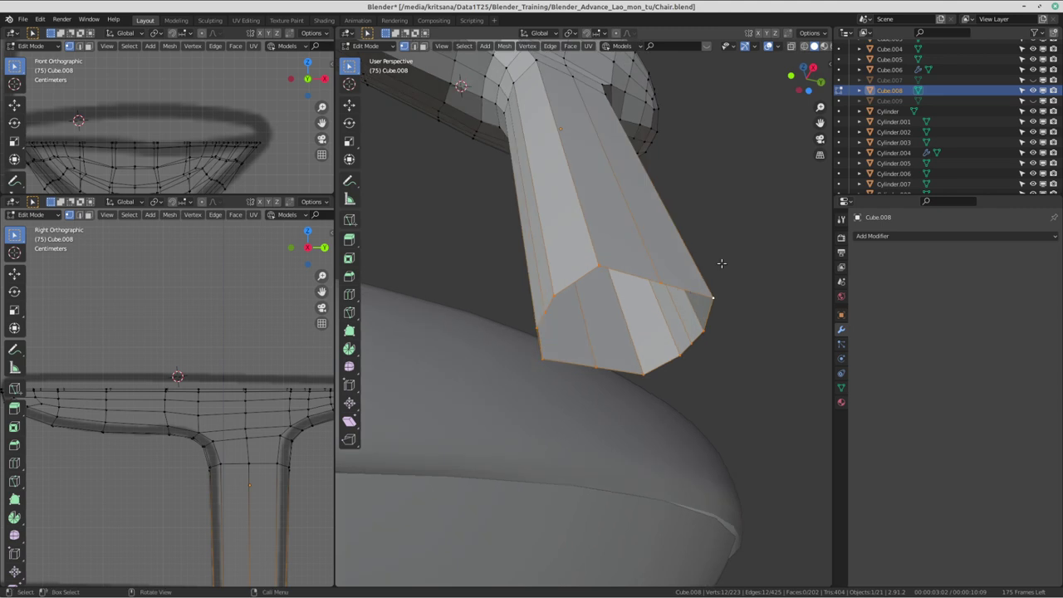
pyautogui.press('e')
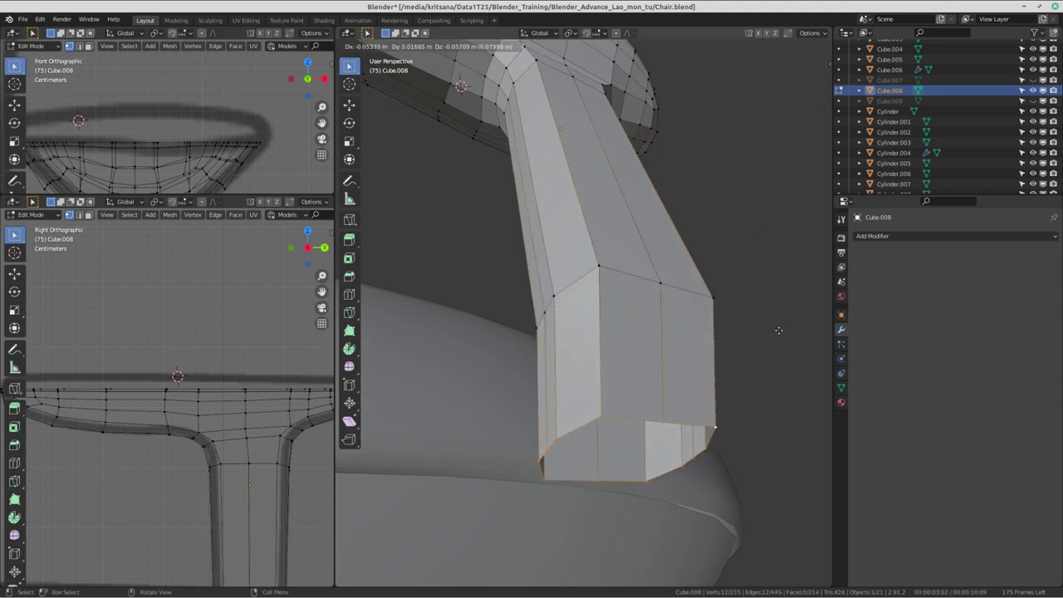
pyautogui.press('Escape')
pyautogui.press('s')
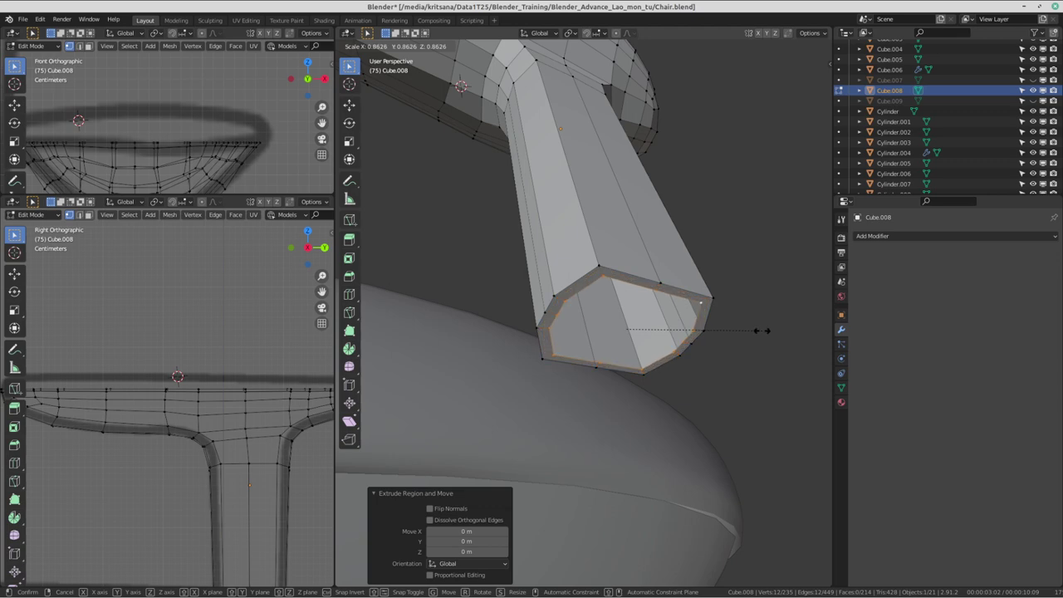
pyautogui.click(762, 330)
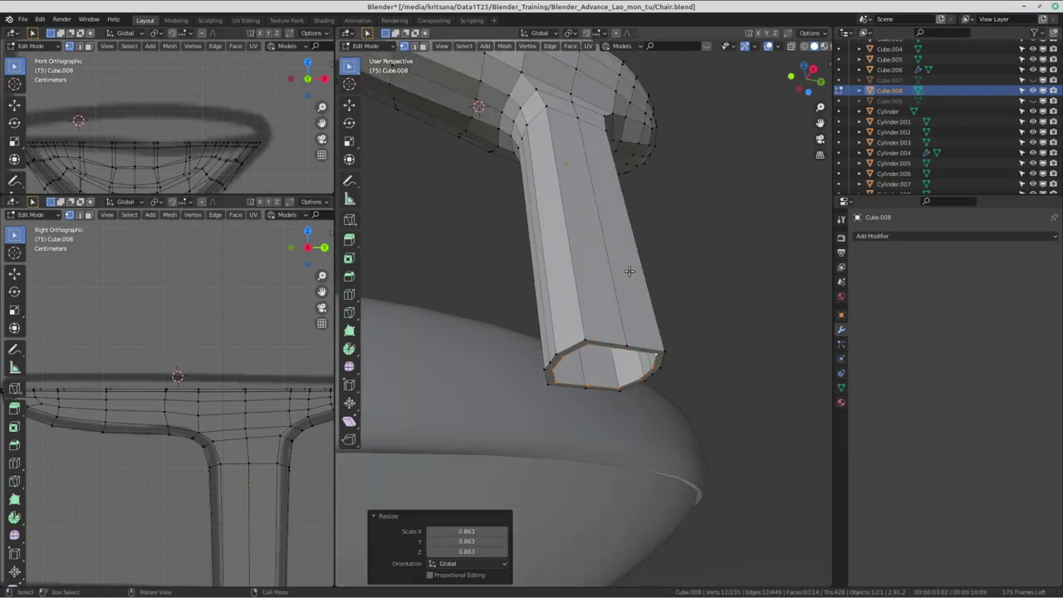
# - Add a loop cut around the post just above its bottom end
pyautogui.moveTo(629, 271)
pyautogui.mouseDown(button='middle')
pyautogui.moveTo(607, 334)
pyautogui.moveTo(562, 290)
pyautogui.moveTo(628, 282)
pyautogui.moveTo(621, 295)
pyautogui.mouseUp(button='middle')
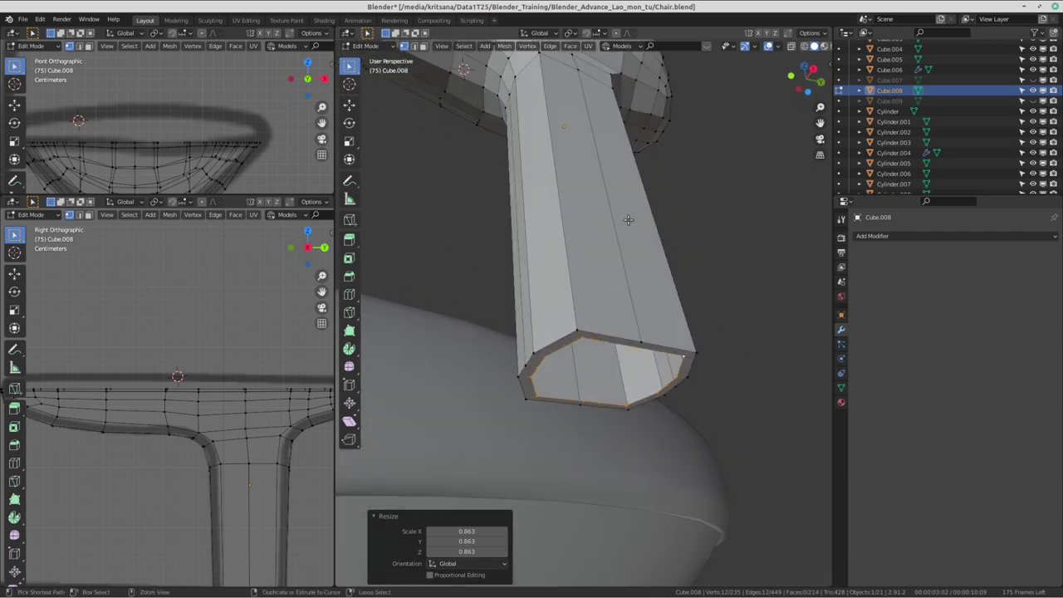
pyautogui.hotkey('ctrl', 'r')
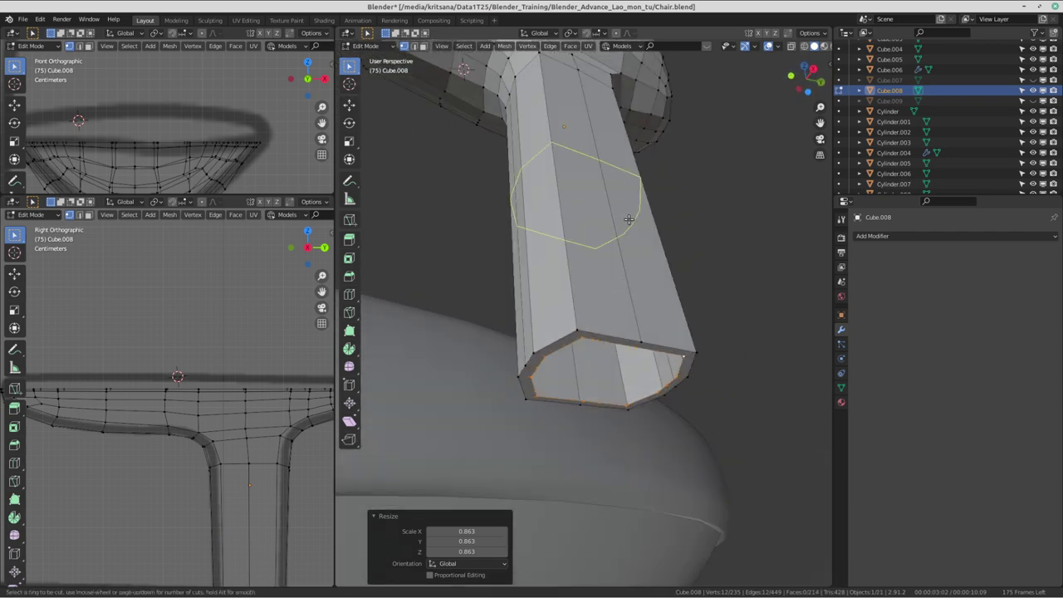
pyautogui.click(629, 218)
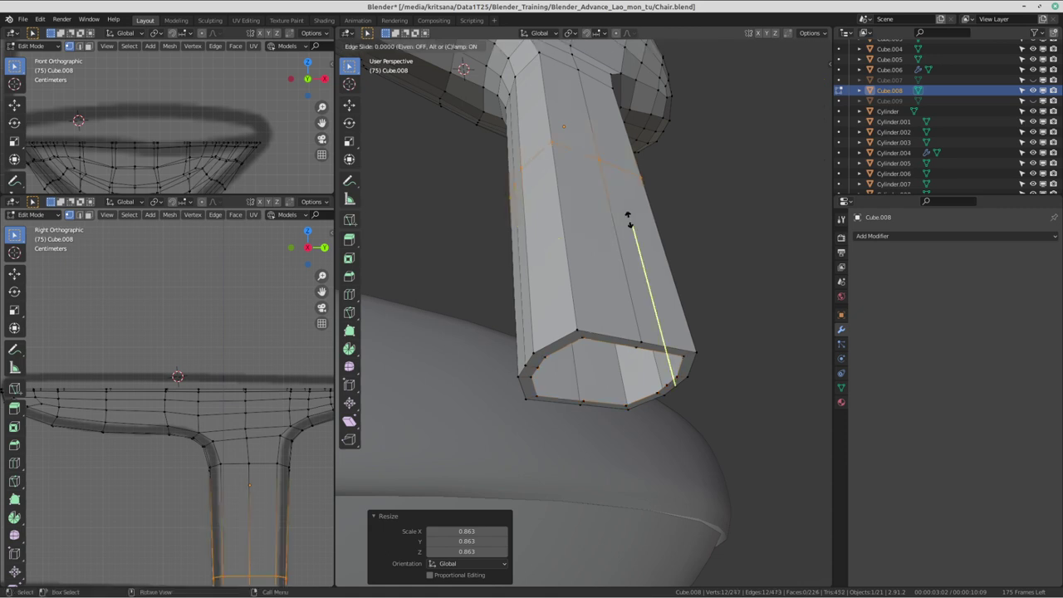
pyautogui.click(647, 353)
pyautogui.moveTo(647, 353); pyautogui.dragTo(643, 400, button='middle')
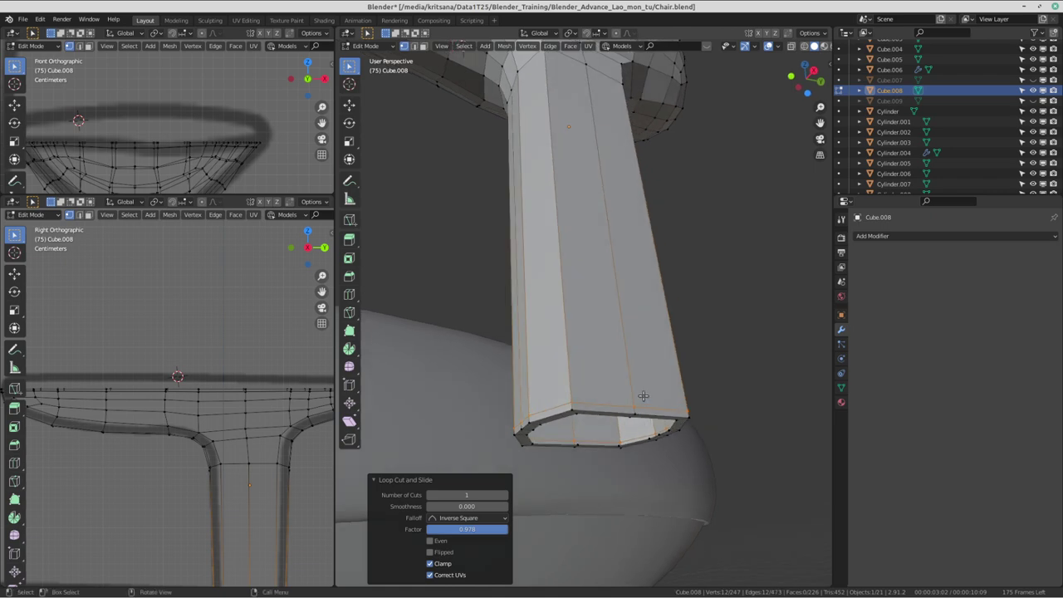
pyautogui.hotkey('ctrl', 'alt', 'Right')
pyautogui.hotkey('ctrl', 'alt', 'Left')
pyautogui.hotkey('ctrl', 'alt', 'Left')
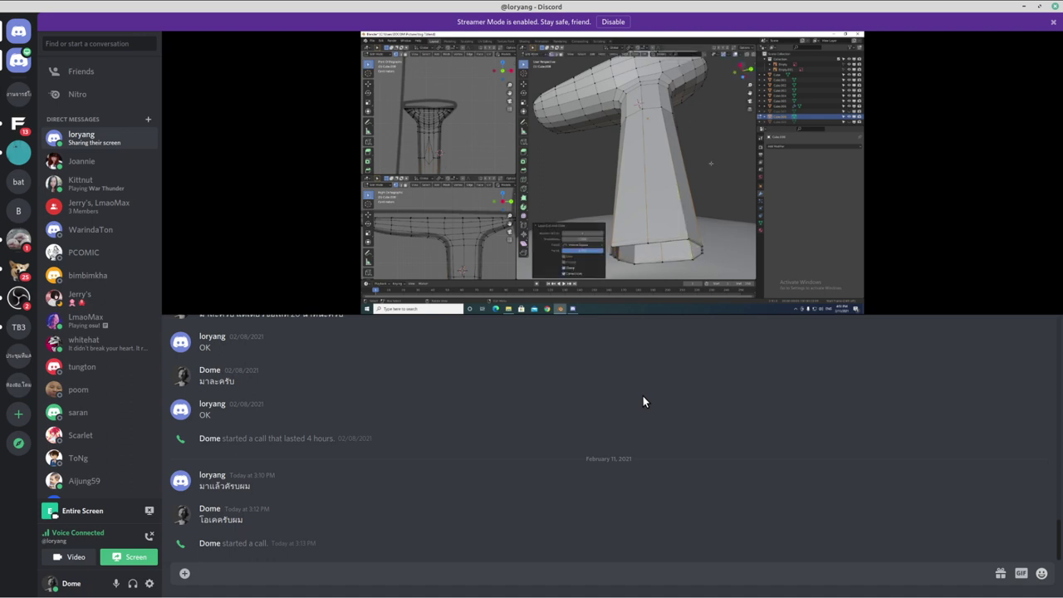
# - Zoom out to the whole chair and switch from Edit Mode to Object Mode
pyautogui.hotkey('ctrl', 'alt', 'Right')
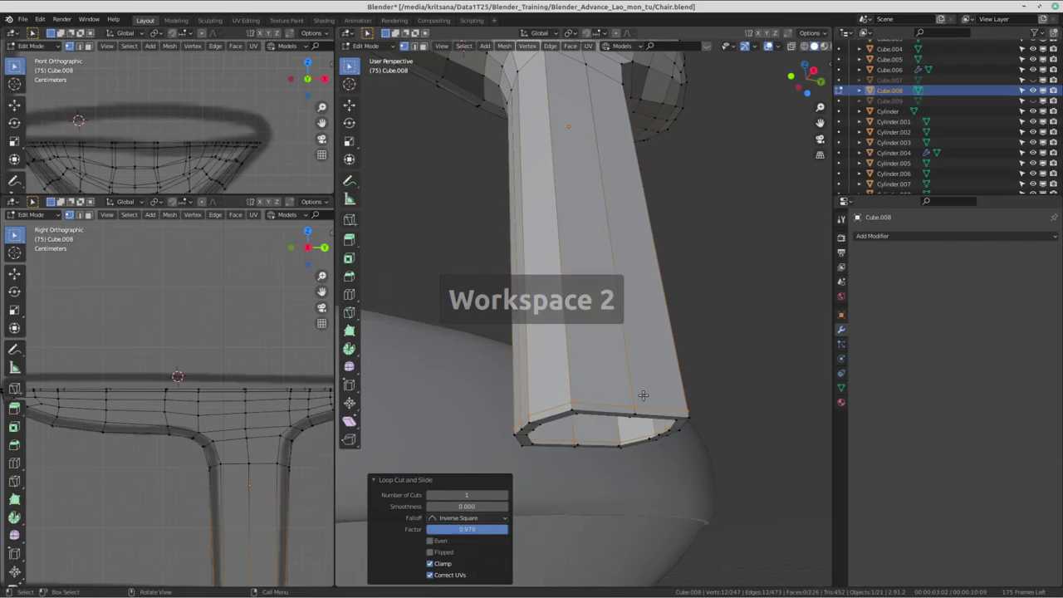
pyautogui.scroll(-3, 643, 396)
pyautogui.moveTo(643, 395); pyautogui.dragTo(574, 363, button='middle')
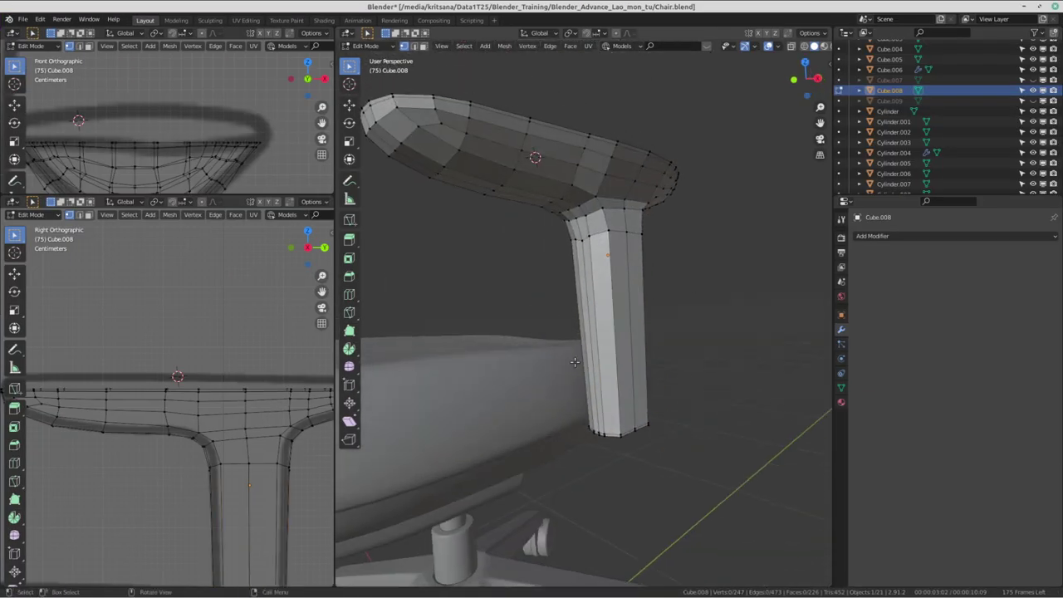
pyautogui.scroll(-3, 574, 362)
pyautogui.moveTo(689, 340)
pyautogui.mouseDown(button='middle')
pyautogui.moveTo(731, 340)
pyautogui.moveTo(665, 346)
pyautogui.moveTo(686, 334)
pyautogui.mouseUp(button='middle')
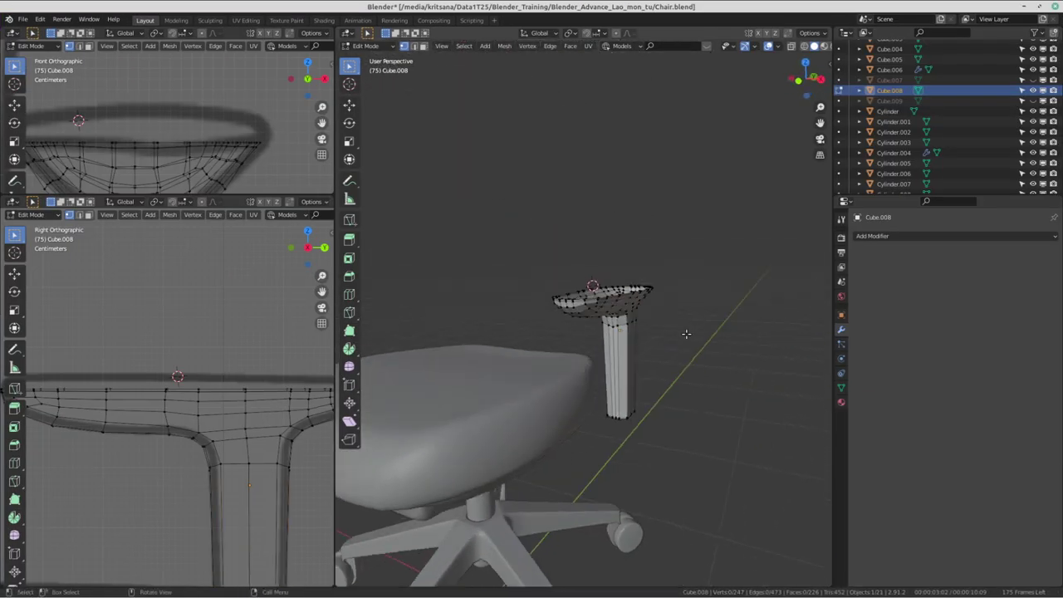
pyautogui.scroll(2, 686, 334)
pyautogui.hotkey('ctrl', 'Tab')
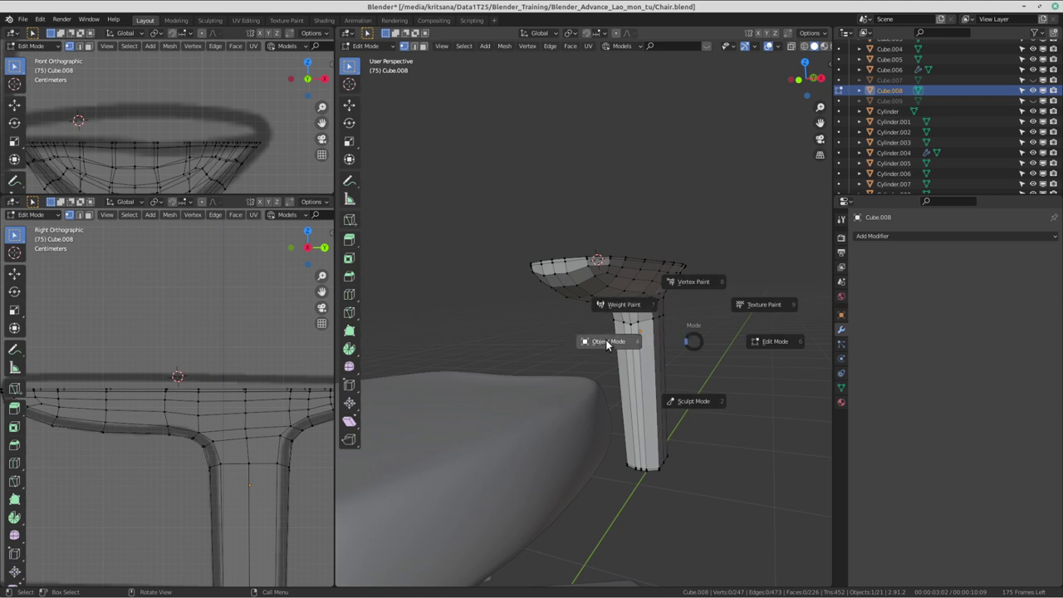
pyautogui.click(607, 344)
pyautogui.moveTo(596, 409)
pyautogui.mouseDown(button='middle')
pyautogui.moveTo(607, 417)
pyautogui.moveTo(580, 404)
pyautogui.mouseUp(button='middle')
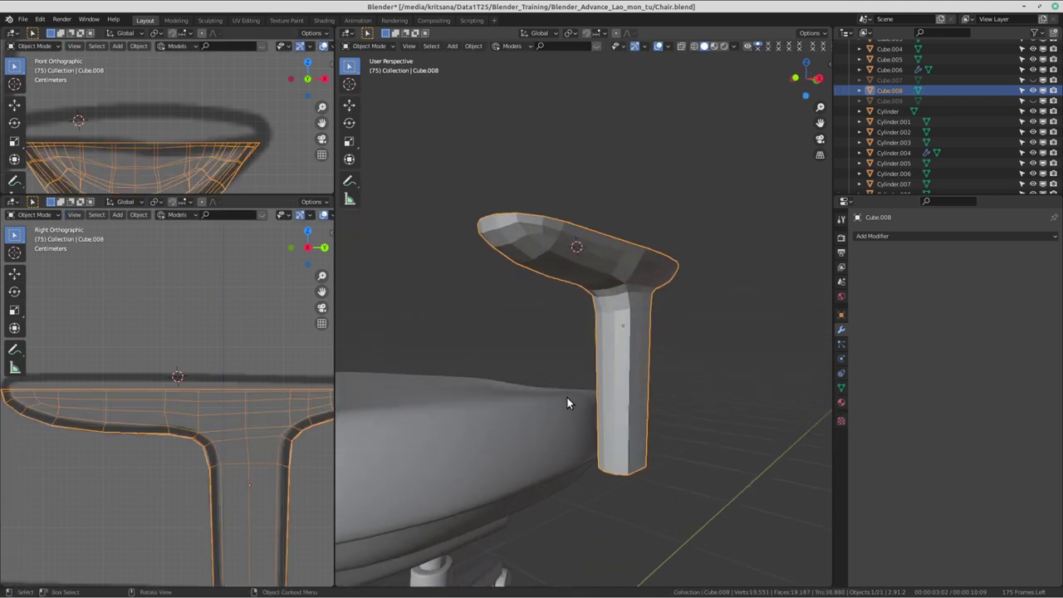
# - Apply Shade Smooth to the armrest object from its right-click menu
pyautogui.hotkey('ctrl', 'alt', 'Right')
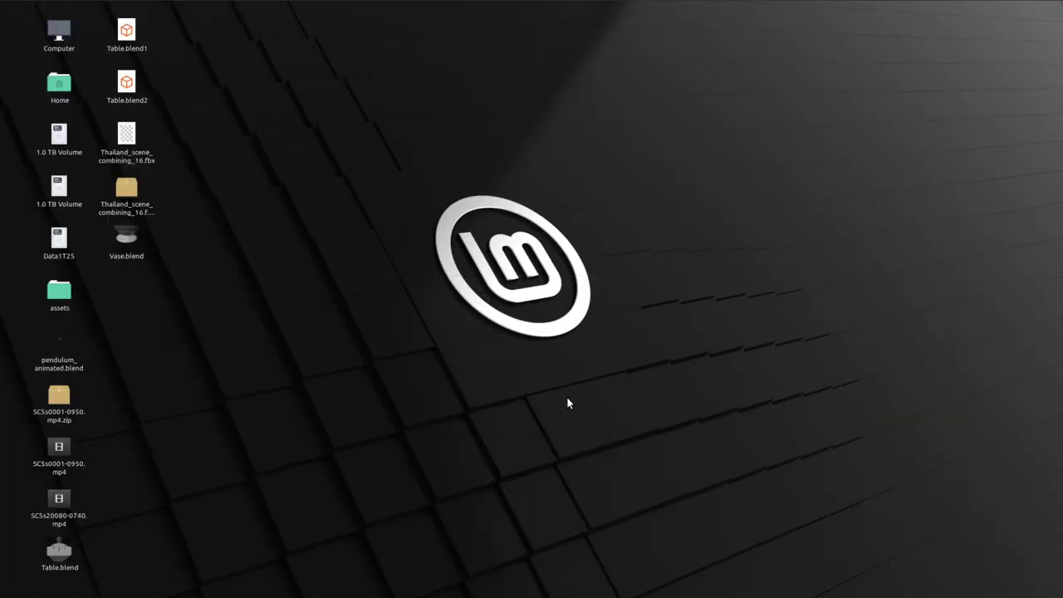
pyautogui.hotkey('ctrl', 'alt', 'Left')
pyautogui.hotkey('ctrl', 'alt', 'Left')
pyautogui.hotkey('ctrl', 'alt', 'Right')
pyautogui.hotkey('ctrl', 'alt', 'Left')
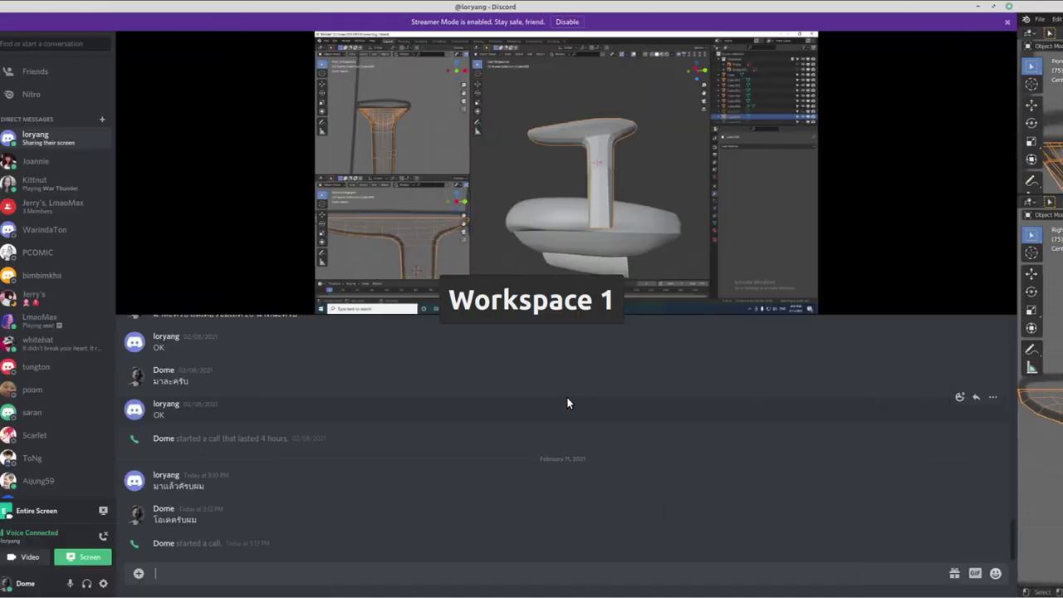
pyautogui.hotkey('ctrl', 'alt', 'Right')
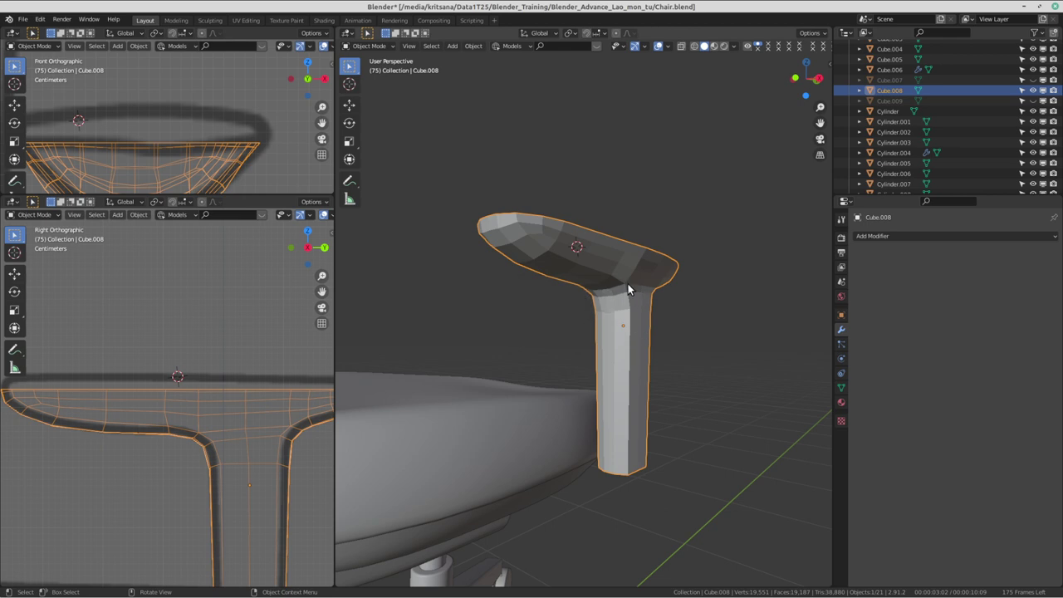
pyautogui.rightClick(621, 282)
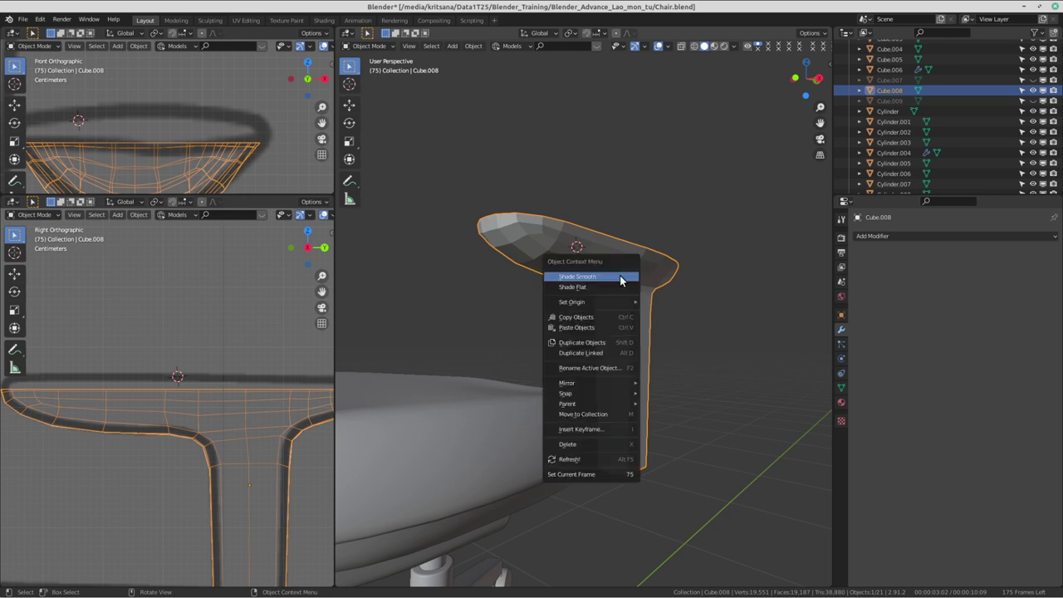
pyautogui.click(622, 279)
pyautogui.hotkey('ctrl', 'alt', 'Left')
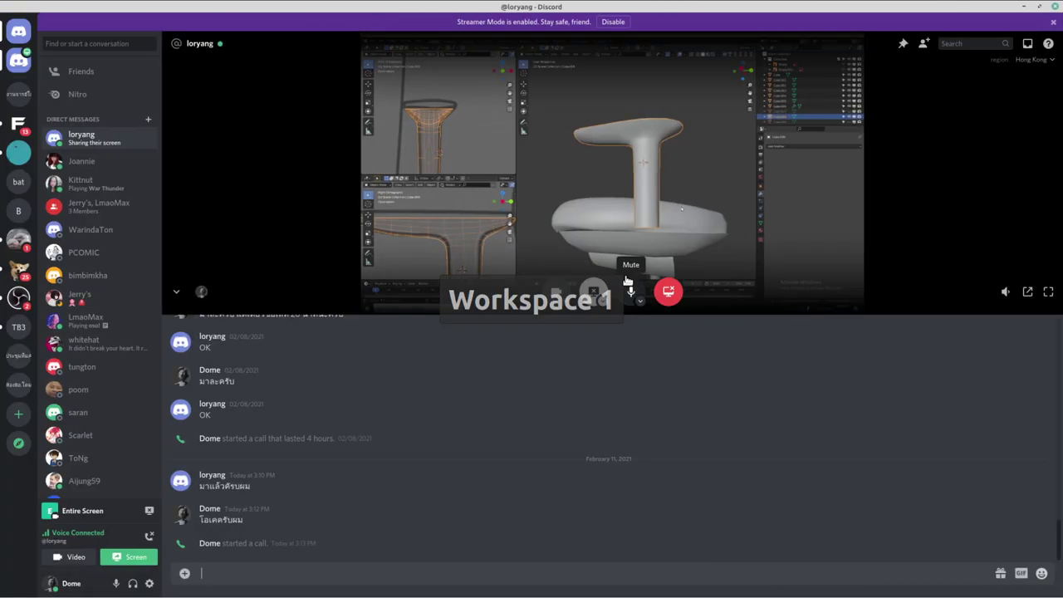
pyautogui.hotkey('ctrl', 'alt', 'Right')
pyautogui.moveTo(626, 276)
pyautogui.mouseDown(button='middle')
pyautogui.moveTo(634, 231)
pyautogui.moveTo(706, 226)
pyautogui.mouseUp(button='middle')
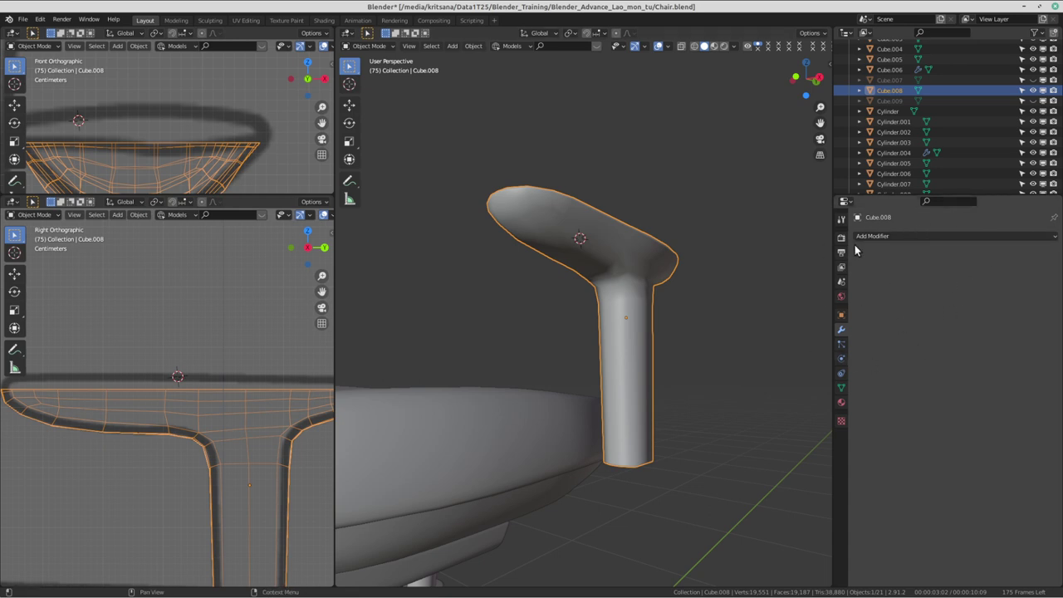
# - Add a Subdivision Surface modifier to the armrest post Cube.008, then deselect it
pyautogui.click(942, 237)
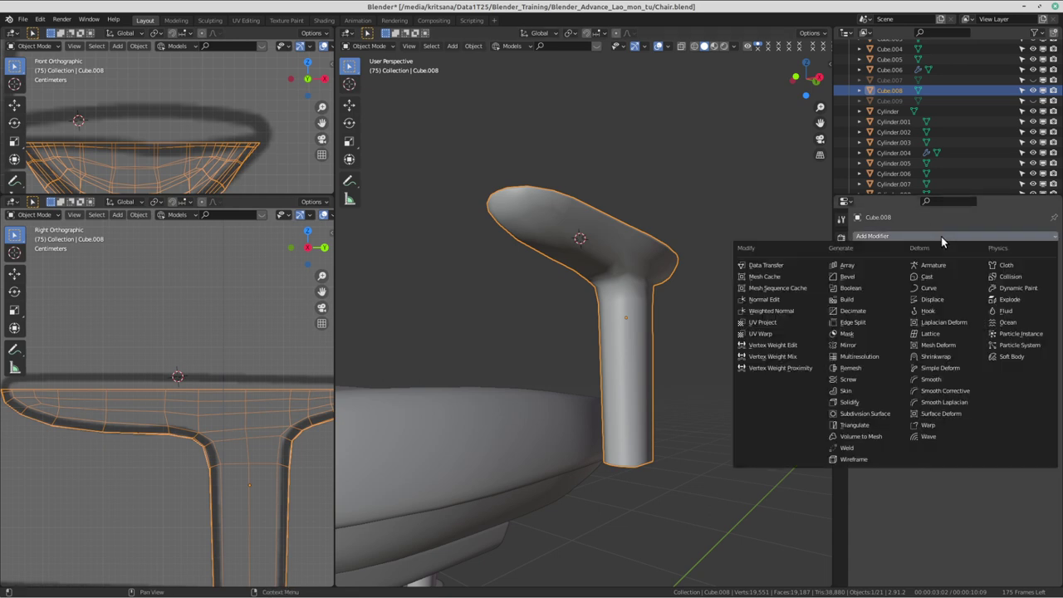
pyautogui.click(855, 414)
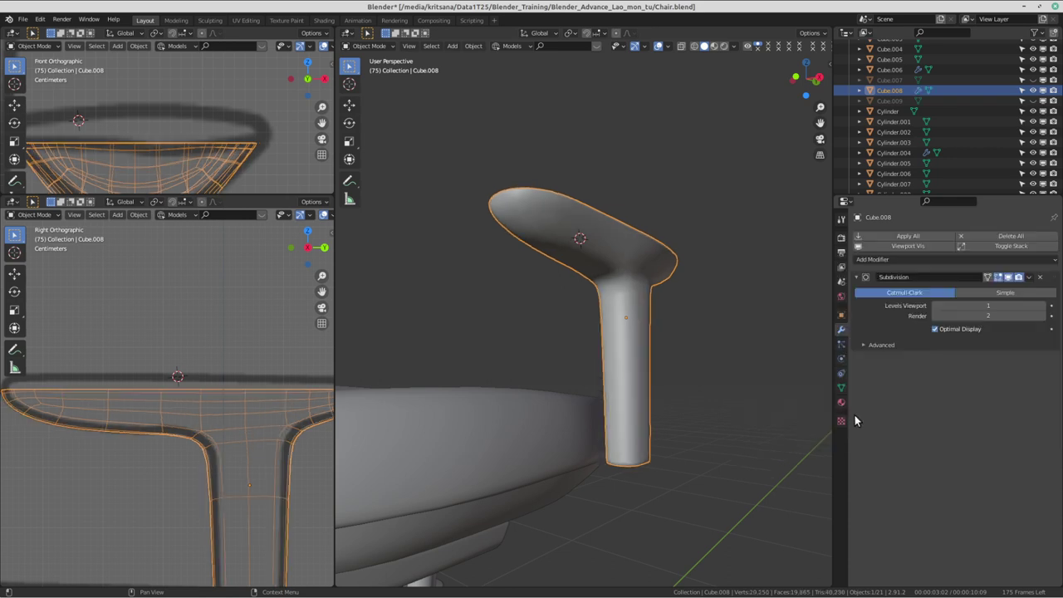
pyautogui.moveTo(565, 341)
pyautogui.mouseDown(button='middle')
pyautogui.moveTo(484, 342)
pyautogui.moveTo(496, 245)
pyautogui.moveTo(537, 230)
pyautogui.moveTo(637, 238)
pyautogui.moveTo(657, 286)
pyautogui.moveTo(636, 316)
pyautogui.moveTo(719, 268)
pyautogui.moveTo(562, 280)
pyautogui.moveTo(663, 327)
pyautogui.moveTo(650, 228)
pyautogui.moveTo(780, 305)
pyautogui.moveTo(610, 317)
pyautogui.moveTo(524, 391)
pyautogui.moveTo(755, 402)
pyautogui.moveTo(709, 415)
pyautogui.moveTo(611, 241)
pyautogui.moveTo(662, 99)
pyautogui.moveTo(612, 285)
pyautogui.moveTo(581, 339)
pyautogui.moveTo(664, 308)
pyautogui.moveTo(633, 308)
pyautogui.moveTo(607, 343)
pyautogui.moveTo(636, 421)
pyautogui.moveTo(671, 351)
pyautogui.moveTo(580, 361)
pyautogui.mouseUp(button='middle')
pyautogui.click(663, 326)
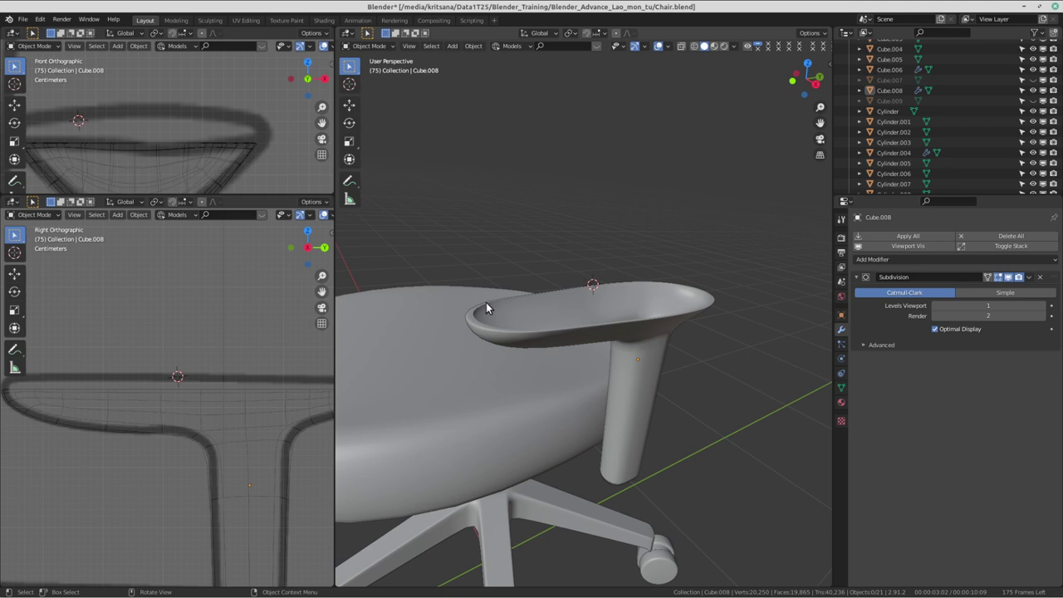
pyautogui.moveTo(486, 303); pyautogui.dragTo(530, 293, button='middle')
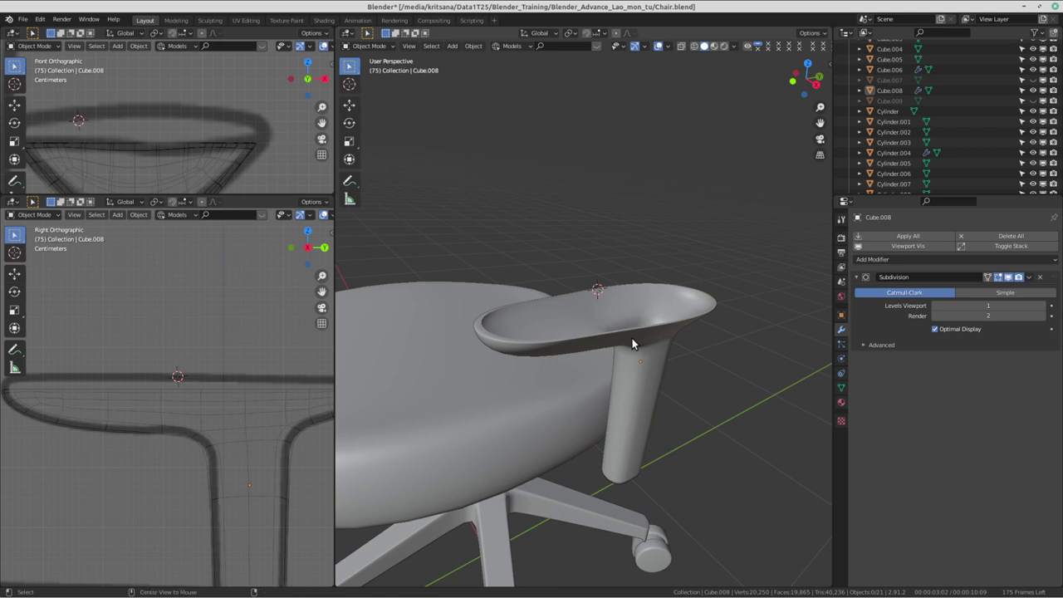
# - Unhide the hidden armrest pads Cube.007 and Cube.009 with Alt+H
pyautogui.hotkey('alt', 'h')
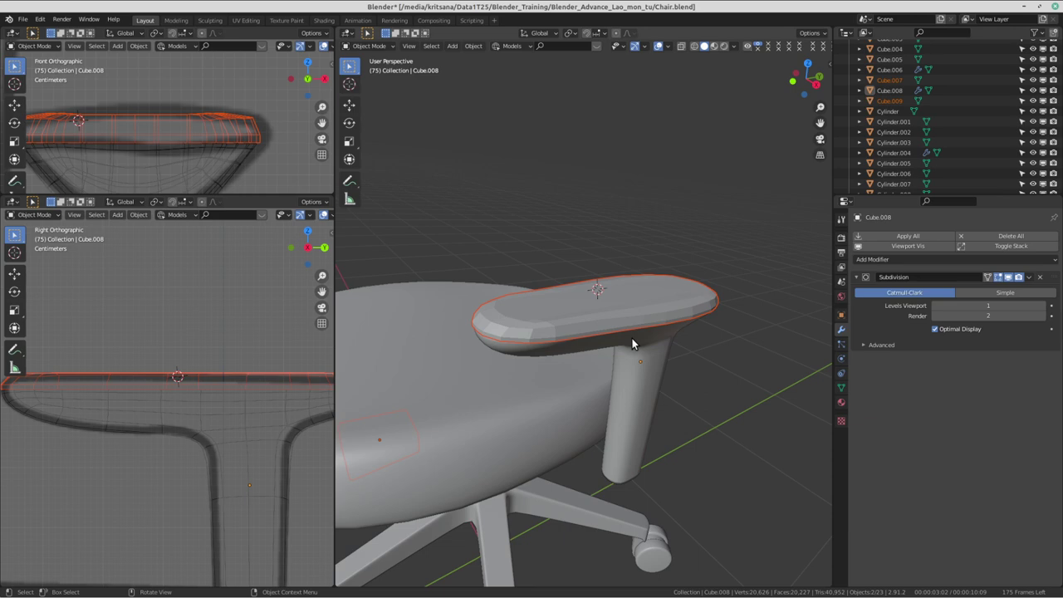
pyautogui.hotkey('ctrl', 'alt', 'Left')
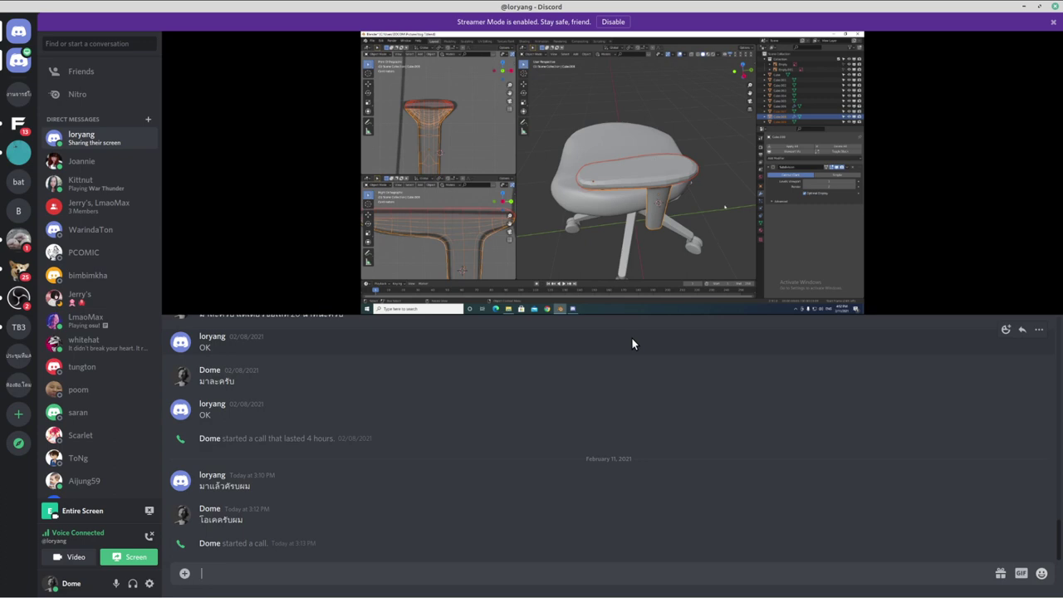
pyautogui.hotkey('ctrl', 'alt', 'Right')
# - Hide the armrest post Cube.008 and select the pad Cube.009, viewed from below
pyautogui.click(638, 309)
pyautogui.moveTo(647, 294)
pyautogui.mouseDown(button='middle')
pyautogui.moveTo(634, 368)
pyautogui.moveTo(684, 308)
pyautogui.moveTo(648, 313)
pyautogui.moveTo(647, 295)
pyautogui.moveTo(647, 310)
pyautogui.mouseUp(button='middle')
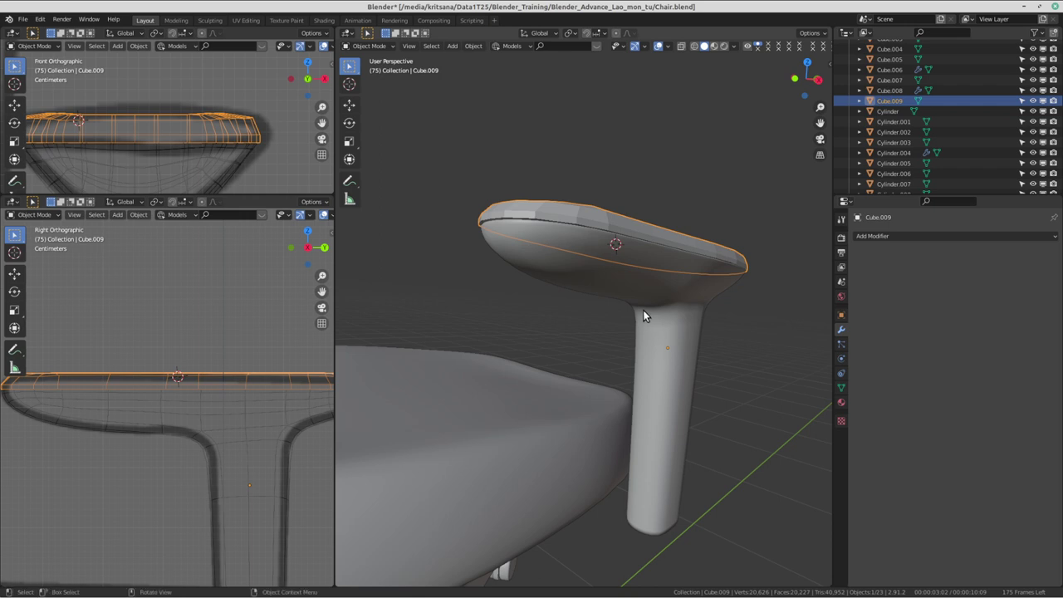
pyautogui.click(658, 346)
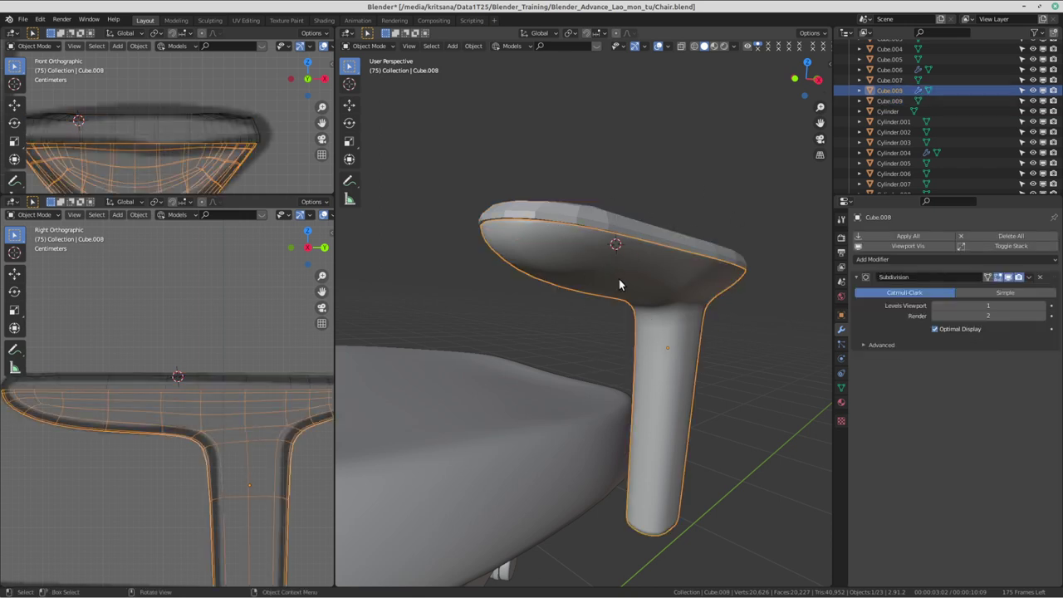
pyautogui.press('h')
pyautogui.moveTo(619, 284)
pyautogui.mouseDown(button='middle')
pyautogui.moveTo(611, 307)
pyautogui.moveTo(637, 230)
pyautogui.moveTo(686, 178)
pyautogui.moveTo(677, 278)
pyautogui.moveTo(604, 247)
pyautogui.moveTo(592, 270)
pyautogui.moveTo(545, 254)
pyautogui.mouseUp(button='middle')
pyautogui.click(604, 247)
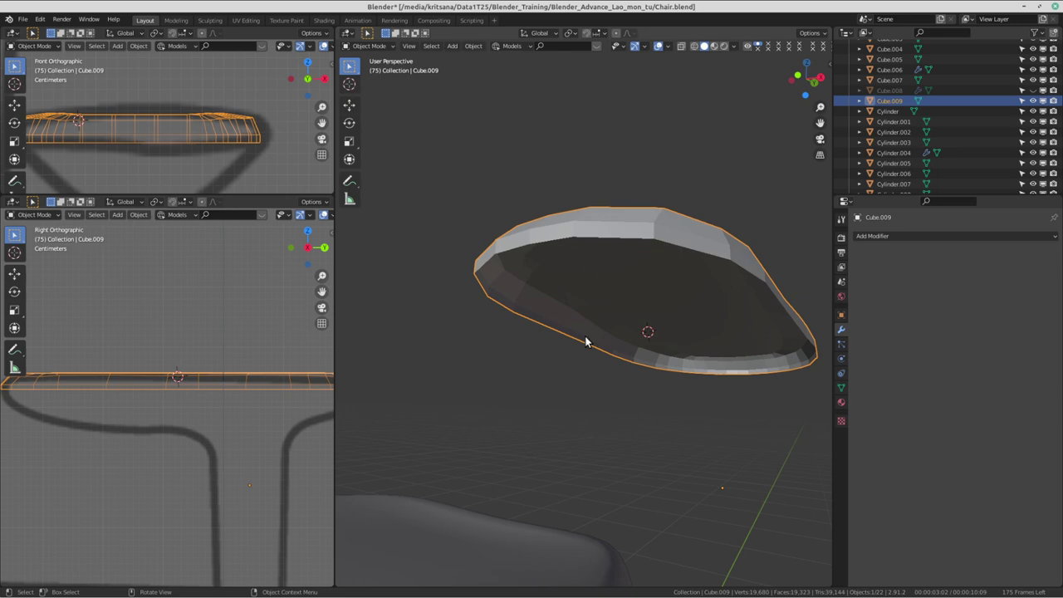
pyautogui.hotkey('ctrl', 'alt', 'Left')
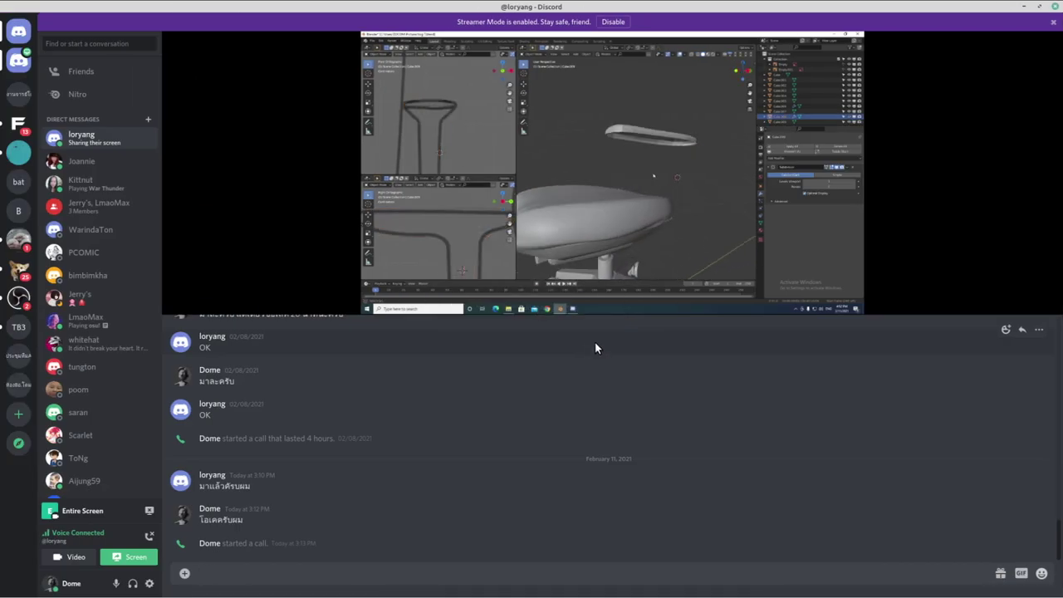
pyautogui.hotkey('ctrl', 'alt', 'Right')
pyautogui.moveTo(594, 343)
pyautogui.mouseDown(button='middle')
pyautogui.moveTo(682, 298)
pyautogui.moveTo(622, 308)
pyautogui.moveTo(640, 311)
pyautogui.moveTo(663, 257)
pyautogui.moveTo(681, 313)
pyautogui.moveTo(673, 280)
pyautogui.moveTo(684, 240)
pyautogui.moveTo(668, 232)
pyautogui.moveTo(684, 332)
pyautogui.moveTo(521, 309)
pyautogui.mouseUp(button='middle')
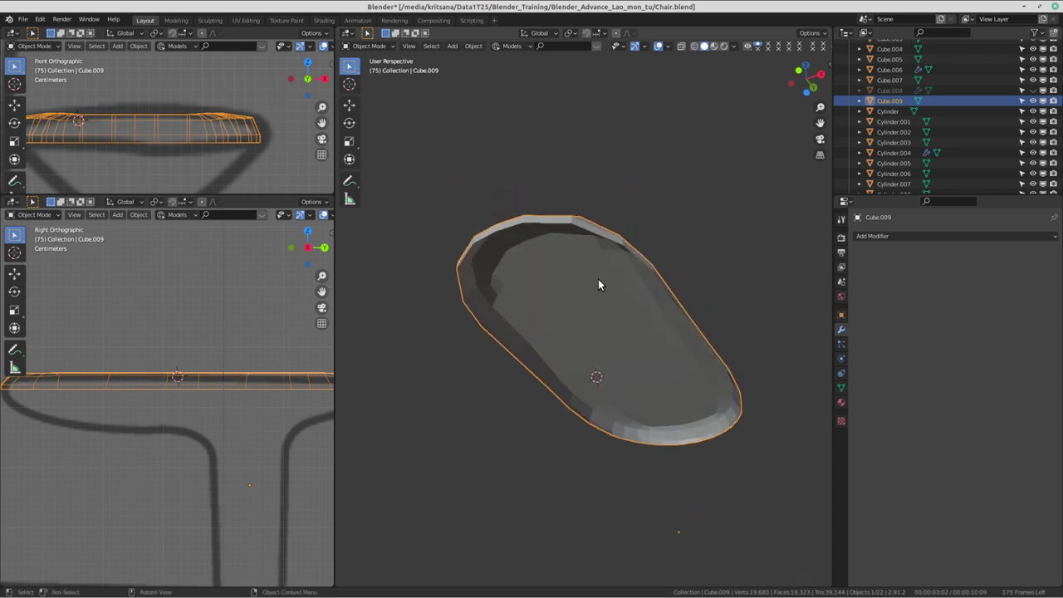
# - Put the armrest pad into Edit Mode and loop-select only its rim edge loop
pyautogui.moveTo(601, 304); pyautogui.dragTo(601, 297, button='middle')
pyautogui.hotkey('ctrl', 'Tab')
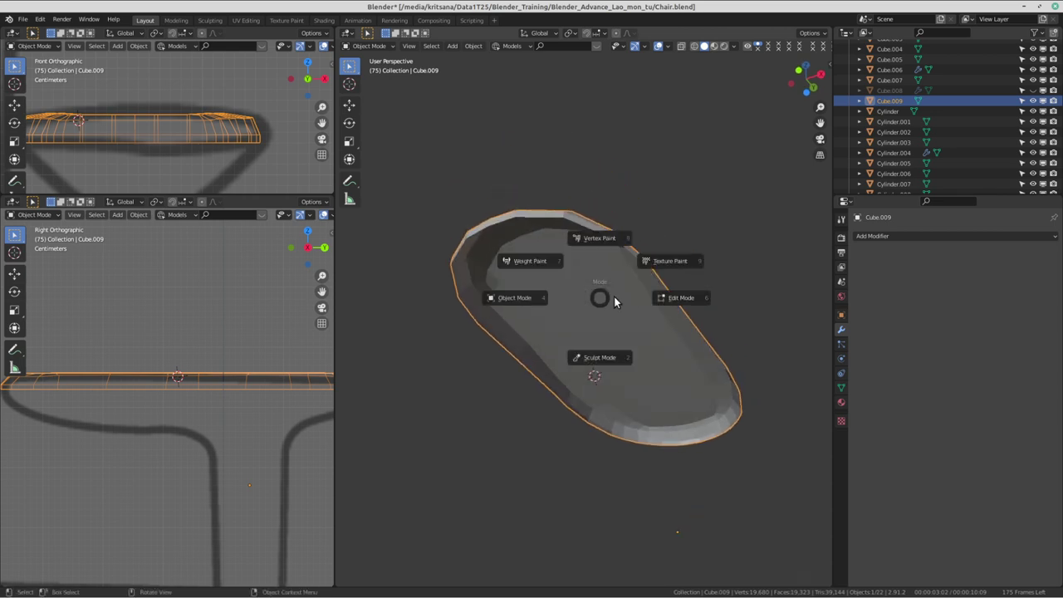
pyautogui.click(691, 300)
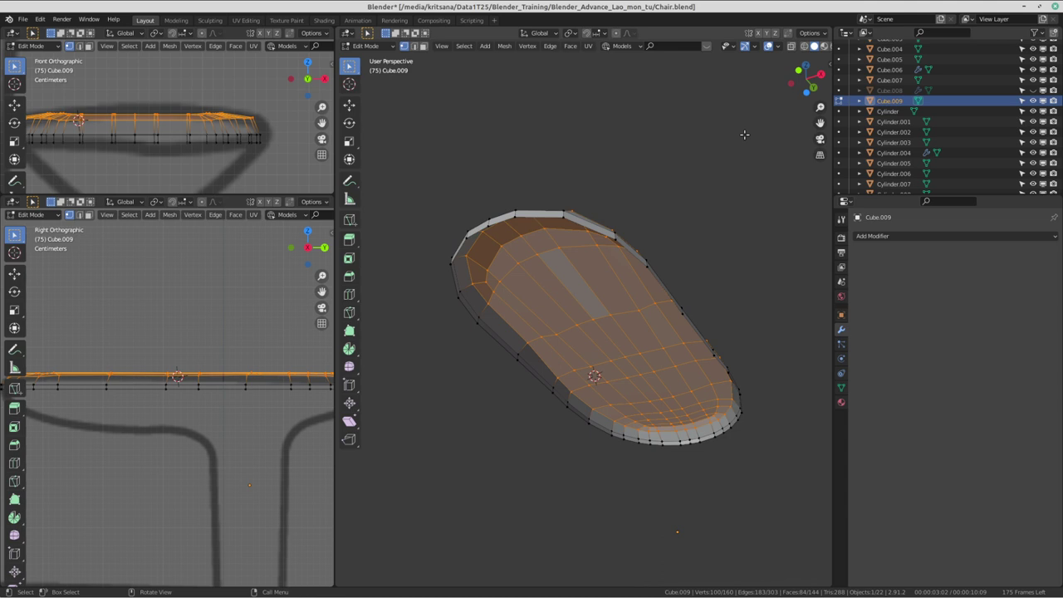
pyautogui.hotkey('alt', 'a')
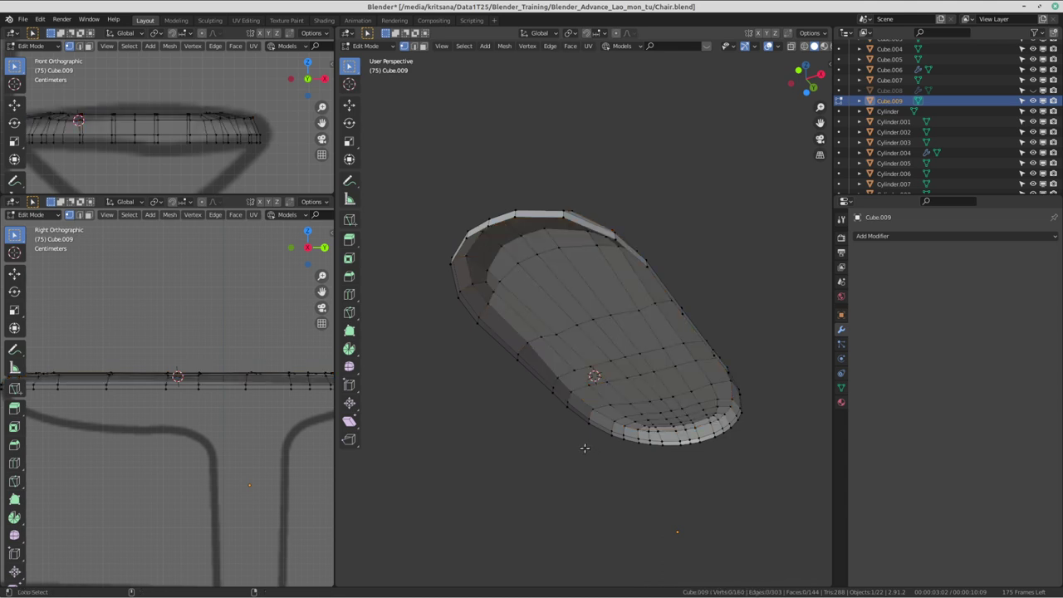
pyautogui.keyDown('alt'); pyautogui.click(531, 373); pyautogui.keyUp('alt')
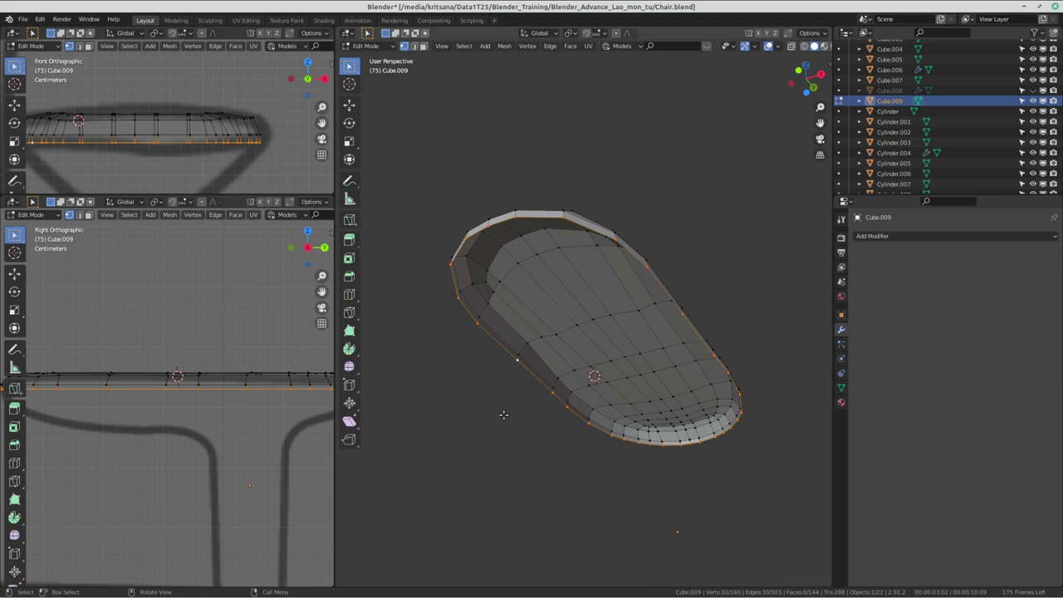
# - Extrude the rim loop in place and scale the new ring inward to 0.959
pyautogui.hotkey('ctrl', 'alt', 'Right')
pyautogui.hotkey('ctrl', 'alt', 'Left')
pyautogui.hotkey('ctrl', 'alt', 'Left')
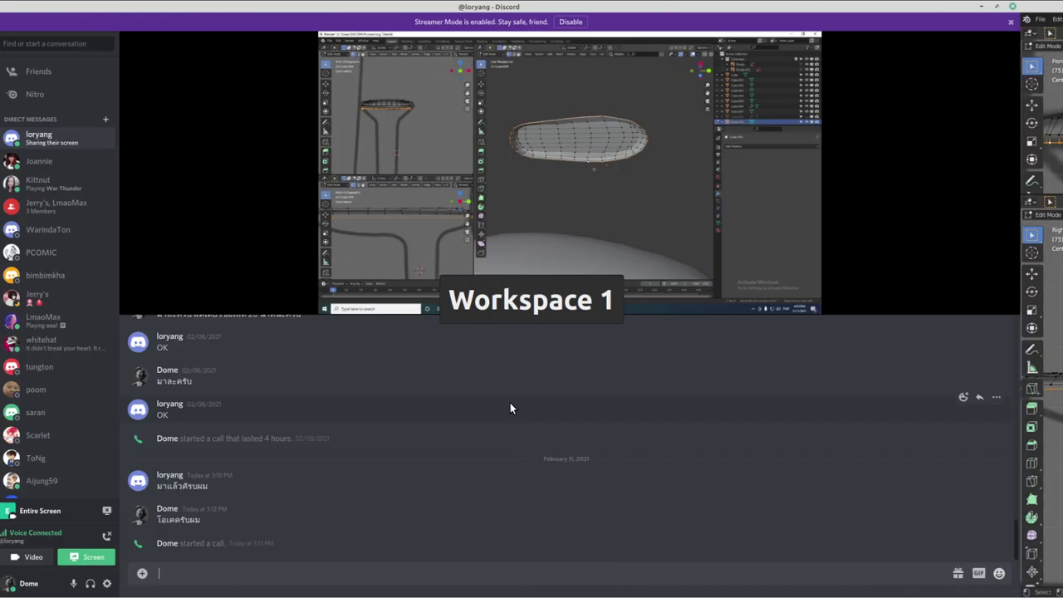
pyautogui.hotkey('ctrl', 'alt', 'Right')
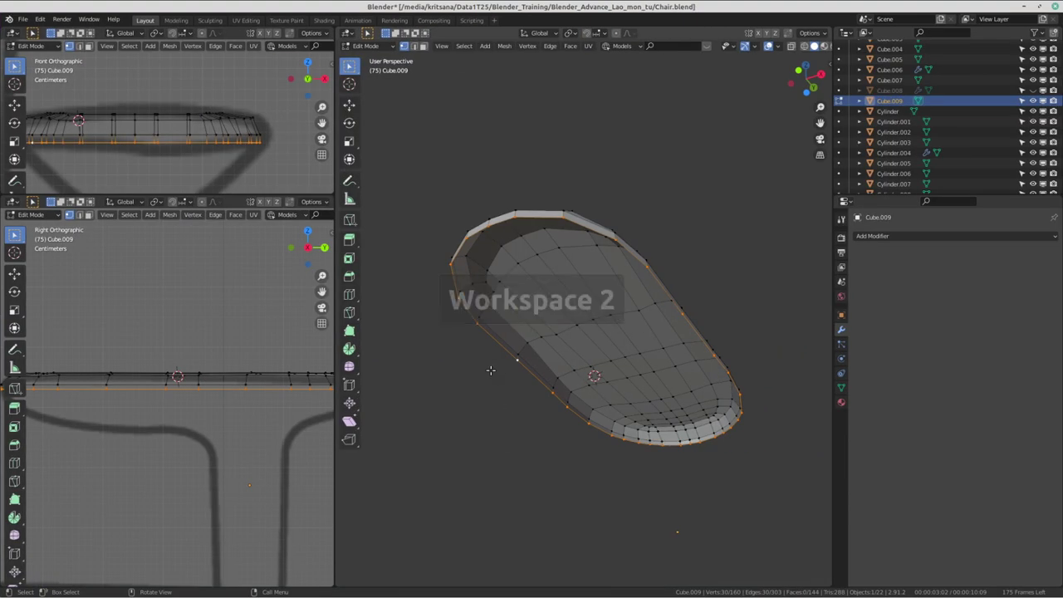
pyautogui.moveTo(510, 402)
pyautogui.mouseDown(button='middle')
pyautogui.moveTo(617, 319)
pyautogui.moveTo(703, 311)
pyautogui.mouseUp(button='middle')
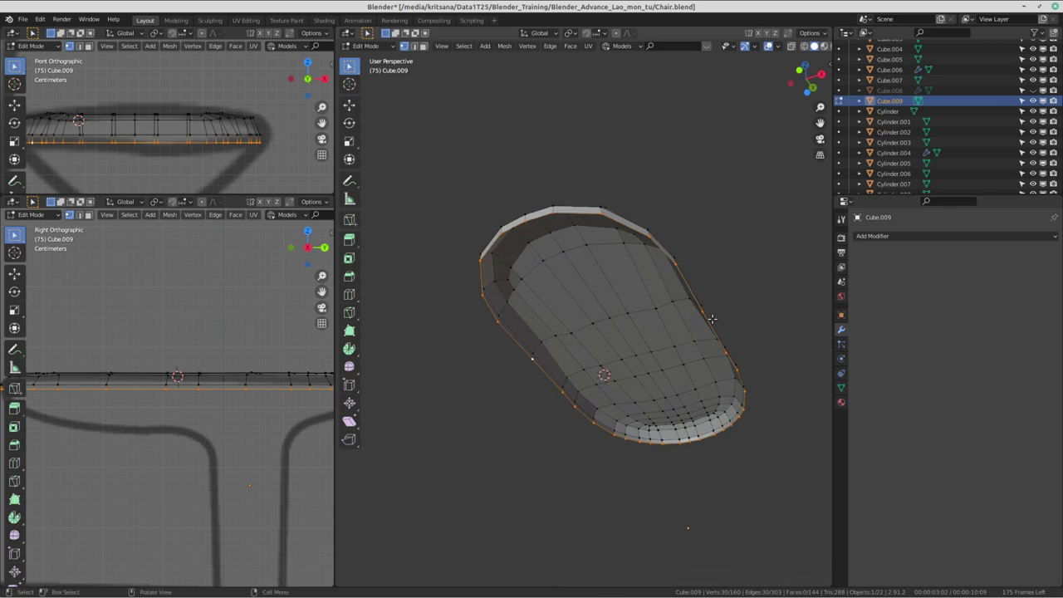
pyautogui.press('e')
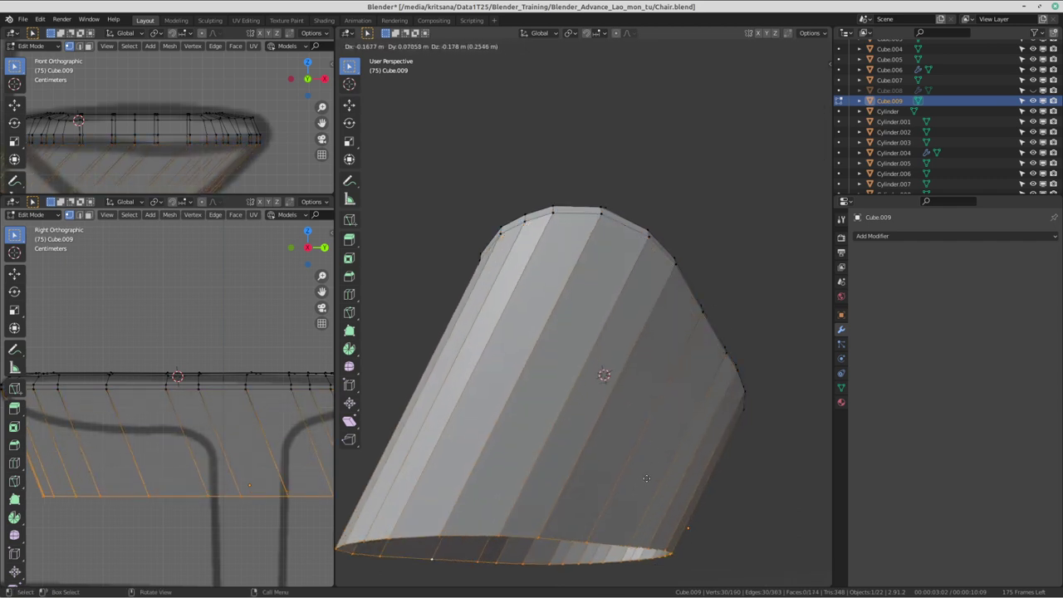
pyautogui.rightClick(652, 482)
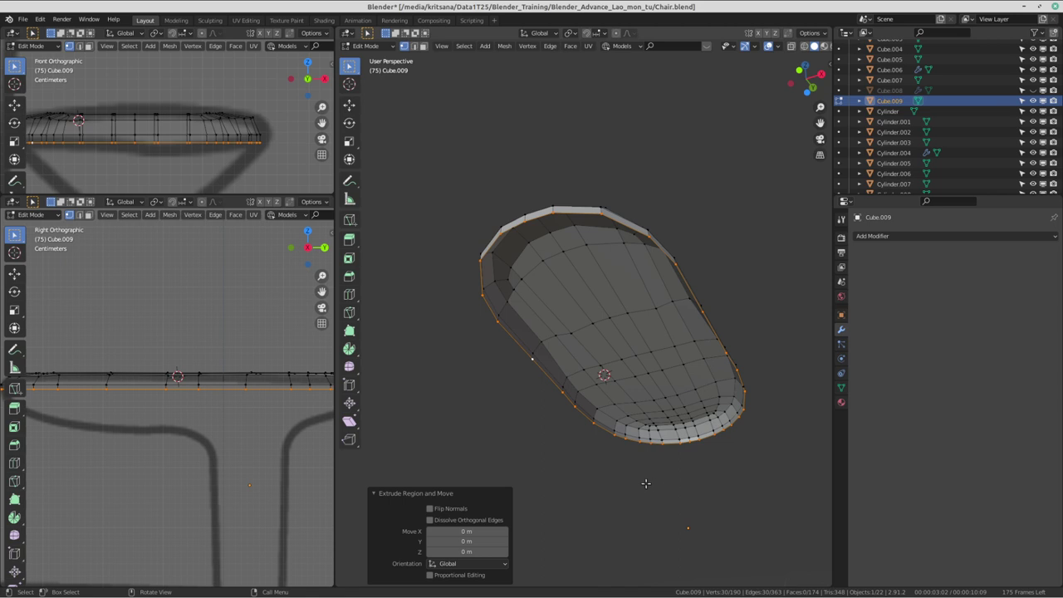
pyautogui.hotkey('ctrl', 'z')
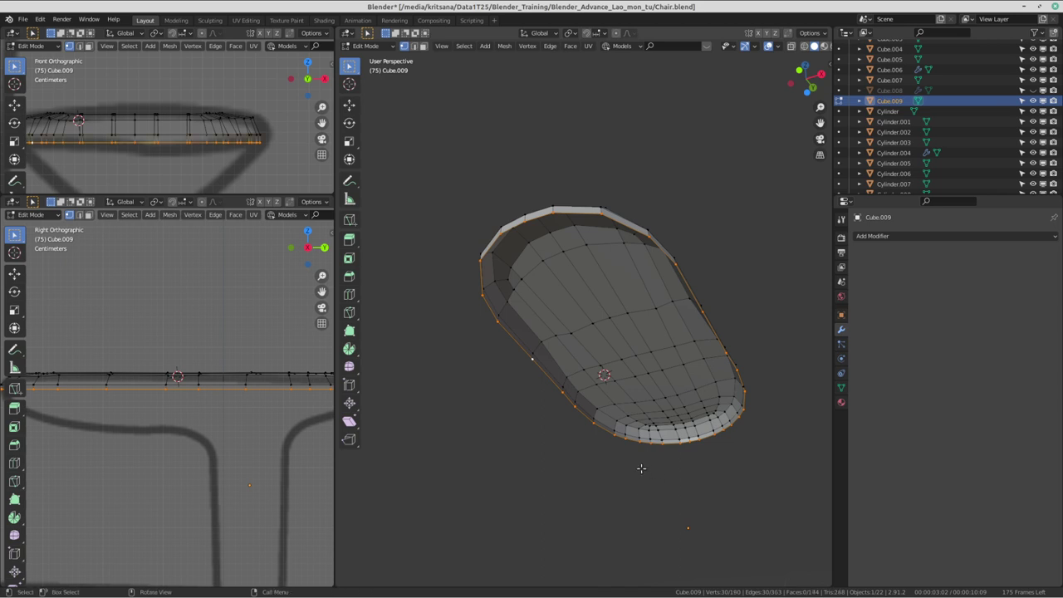
pyautogui.press('e')
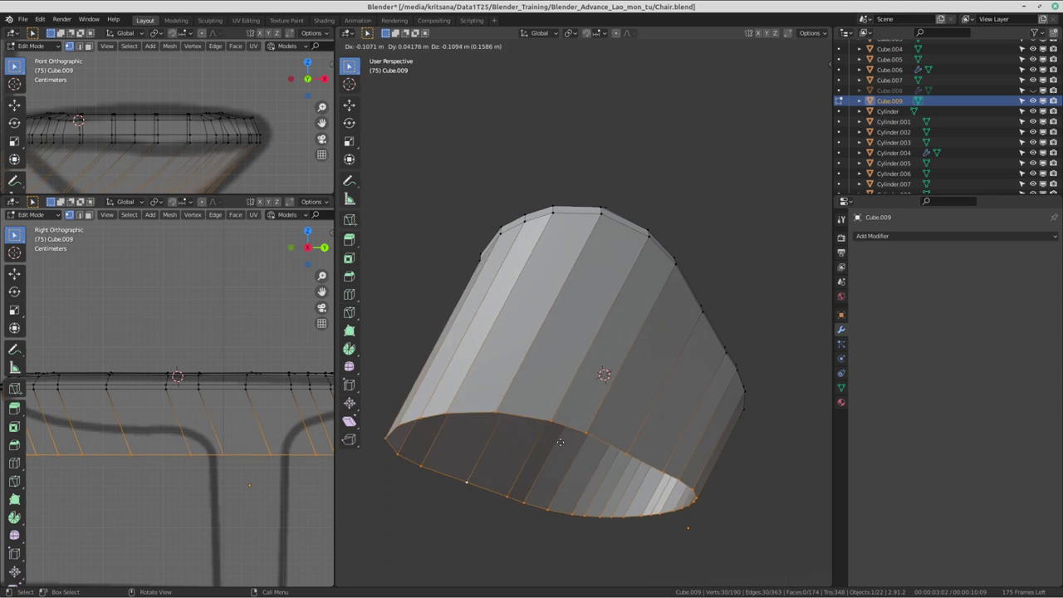
pyautogui.rightClick(557, 469)
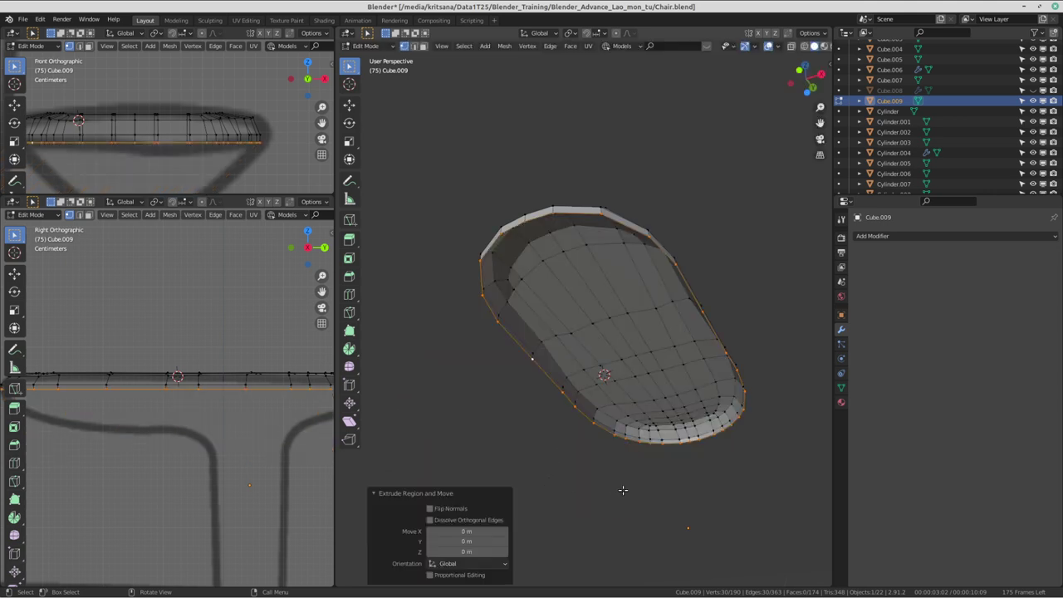
pyautogui.press('s')
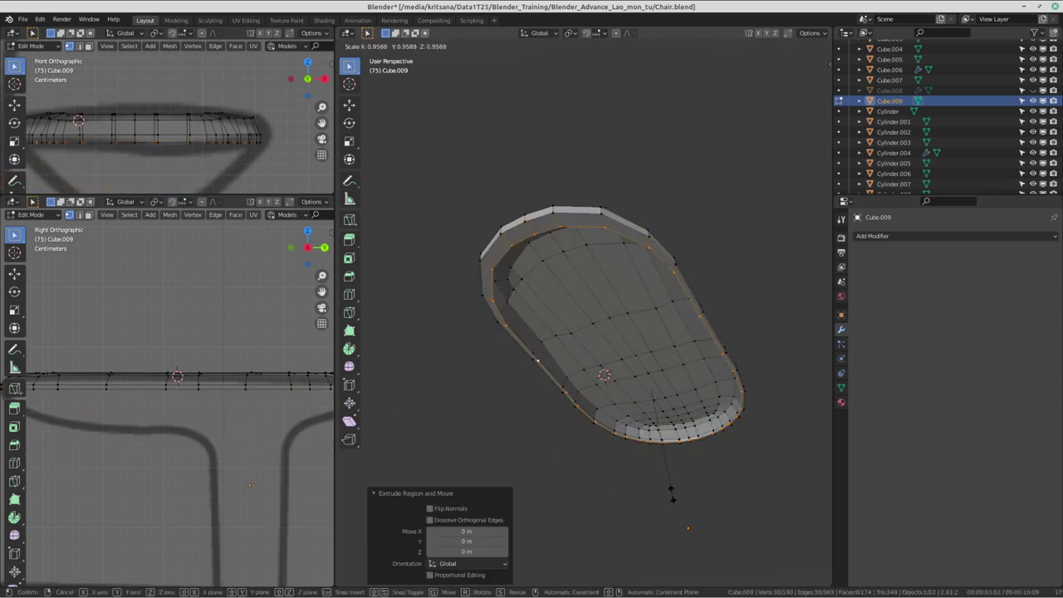
pyautogui.click(672, 495)
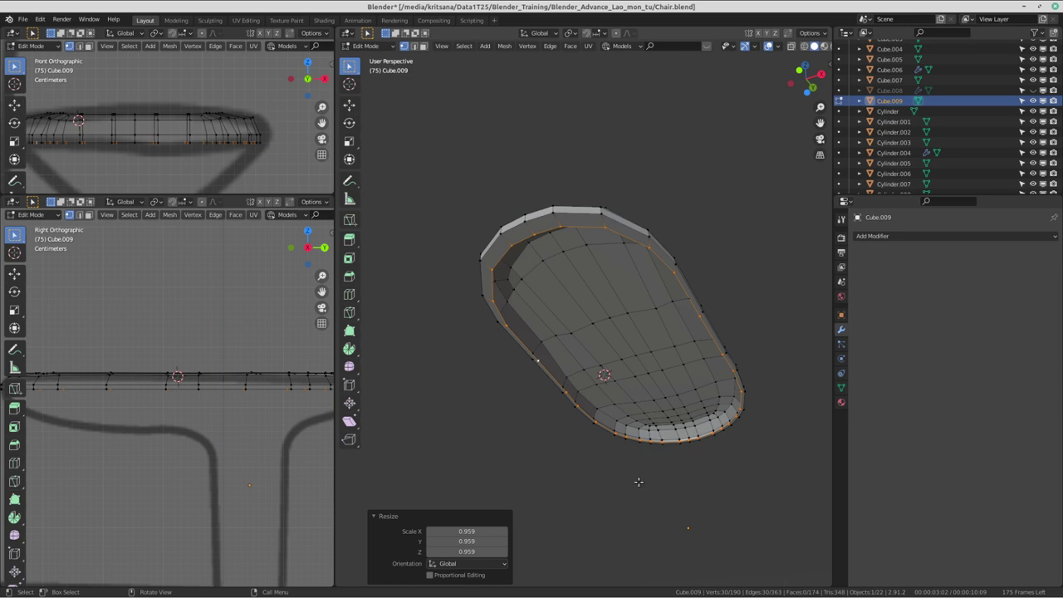
pyautogui.hotkey('ctrl', 'alt', 'Left')
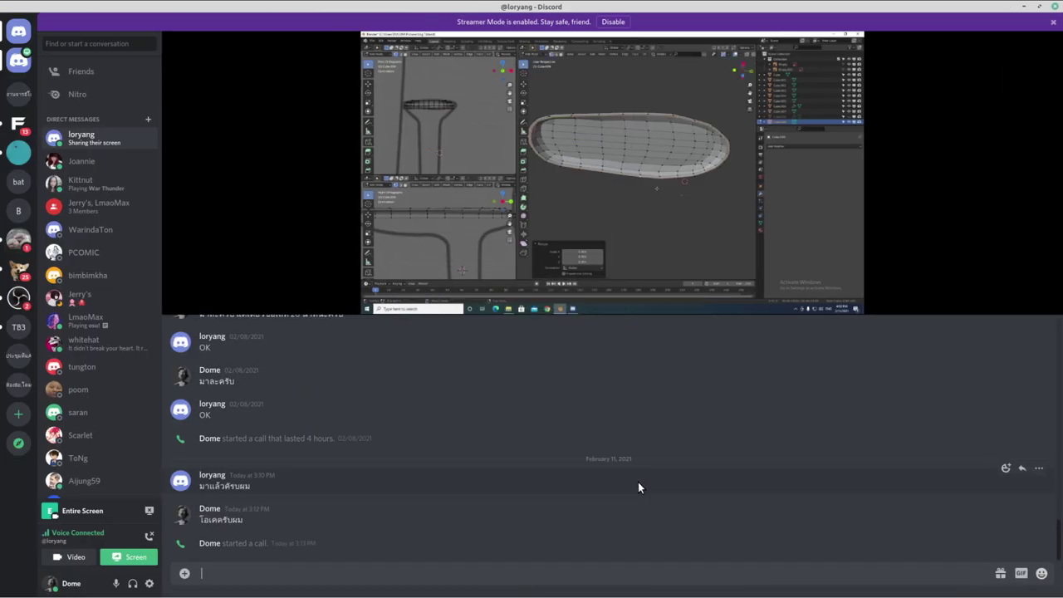
# - Orbit and zoom to an edge-on view of the pad's inset bottom ring
pyautogui.hotkey('ctrl', 'alt', 'Right')
pyautogui.moveTo(635, 484)
pyautogui.mouseDown(button='middle')
pyautogui.moveTo(631, 343)
pyautogui.moveTo(616, 304)
pyautogui.moveTo(623, 337)
pyautogui.mouseUp(button='middle')
pyautogui.scroll(4, 630, 325)
pyautogui.scroll(-2, 629, 324)
pyautogui.scroll(-3, 630, 325)
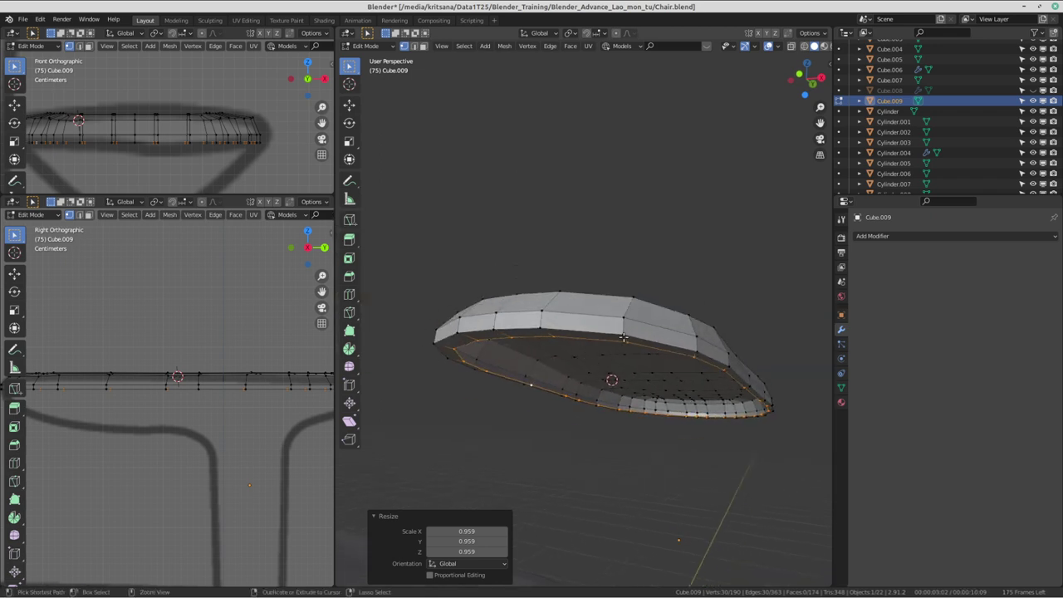
# - Add a loop cut around the side of the armrest pad's inset rim
pyautogui.hotkey('ctrl', 'r')
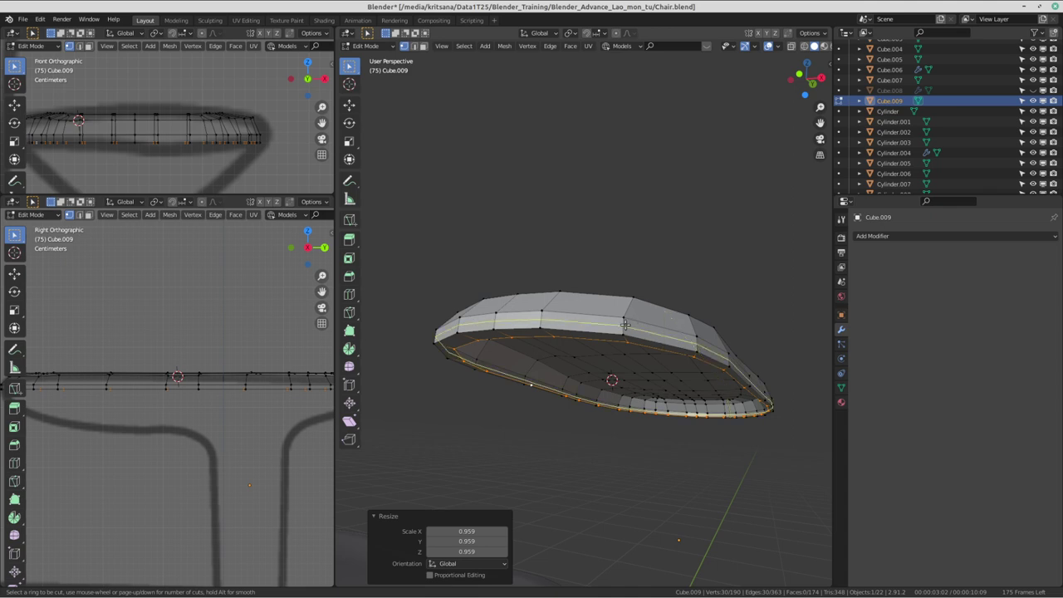
pyautogui.click(624, 323)
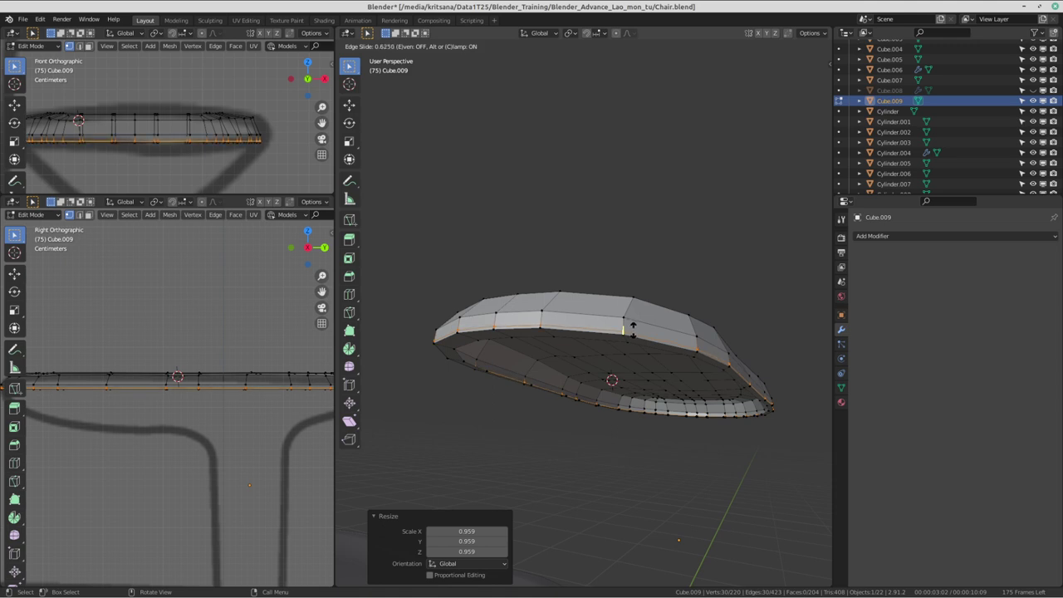
pyautogui.click(631, 330)
pyautogui.scroll(5, 676, 262)
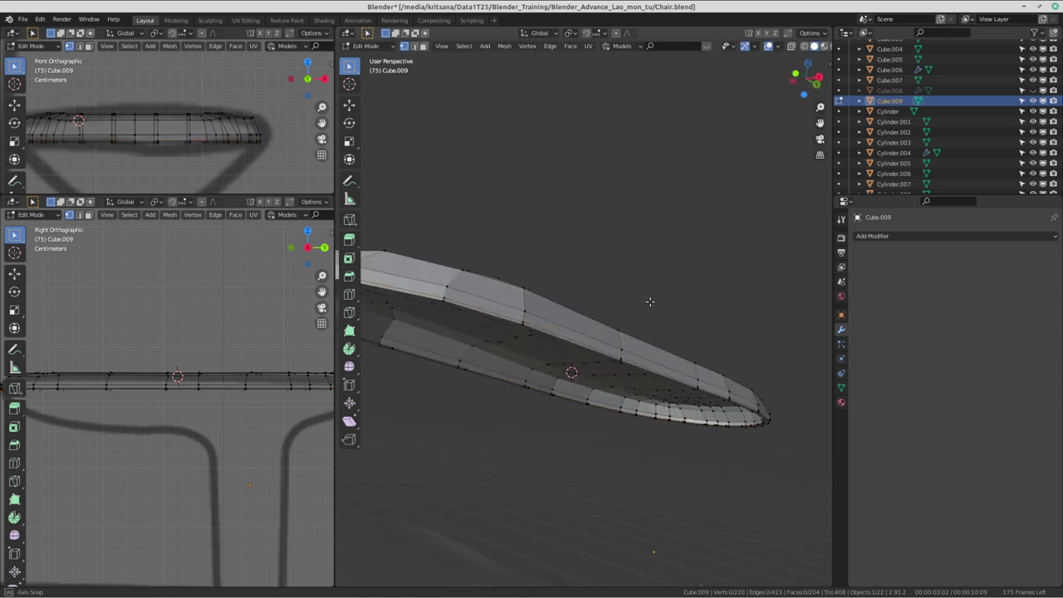
pyautogui.moveTo(650, 302)
pyautogui.mouseDown(button='middle')
pyautogui.moveTo(673, 398)
pyautogui.moveTo(611, 373)
pyautogui.mouseUp(button='middle')
# - Loop-select the pad's bottom edge loop, then leave Edit Mode
pyautogui.keyDown('alt'); pyautogui.click(664, 421); pyautogui.keyUp('alt')
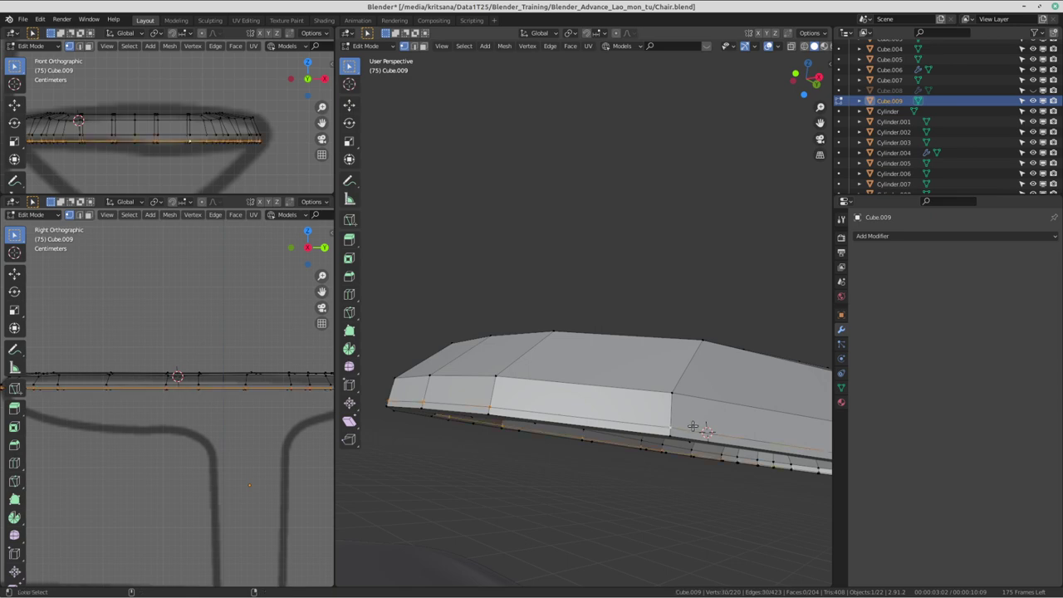
pyautogui.moveTo(686, 382)
pyautogui.mouseDown(button='middle')
pyautogui.moveTo(676, 354)
pyautogui.moveTo(655, 349)
pyautogui.mouseUp(button='middle')
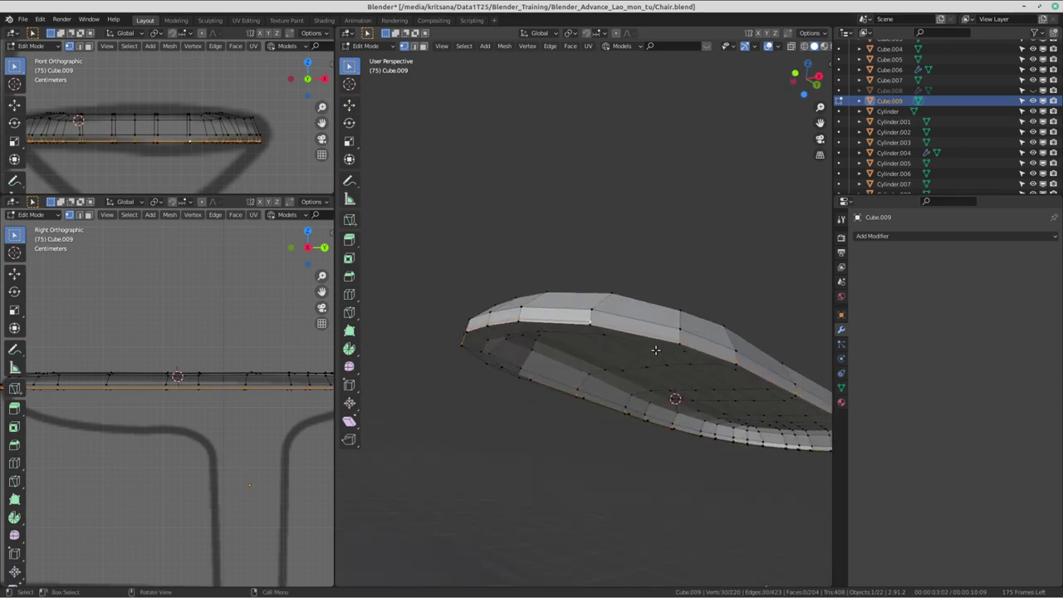
pyautogui.press('Tab')
pyautogui.hotkey('ctrl', 'alt', 'Left')
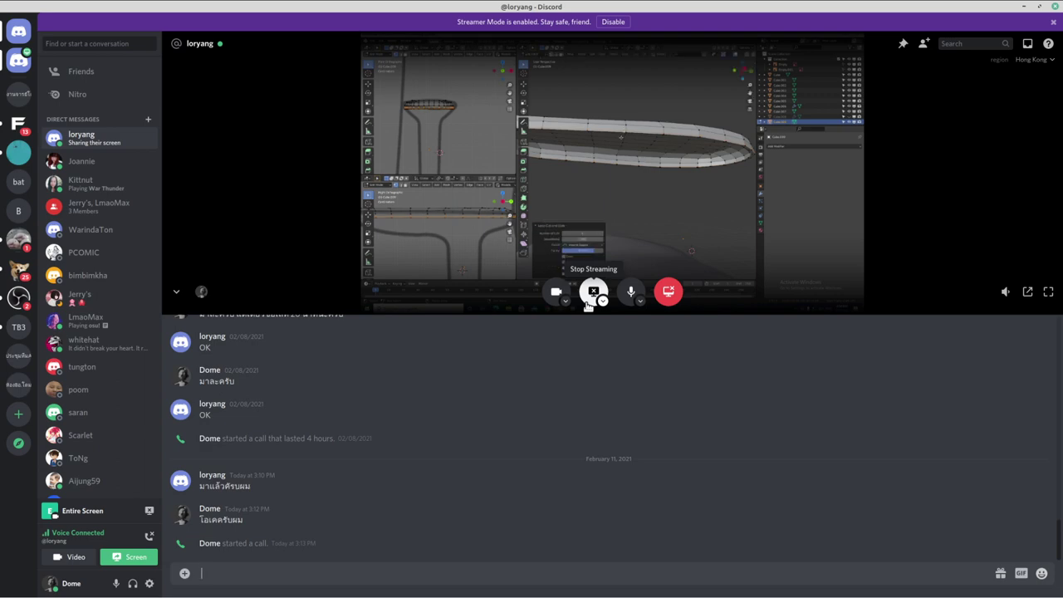
# - Add a Subdivision Surface modifier to the armrest pad Cube.009
pyautogui.hotkey('ctrl', 'alt', 'Right')
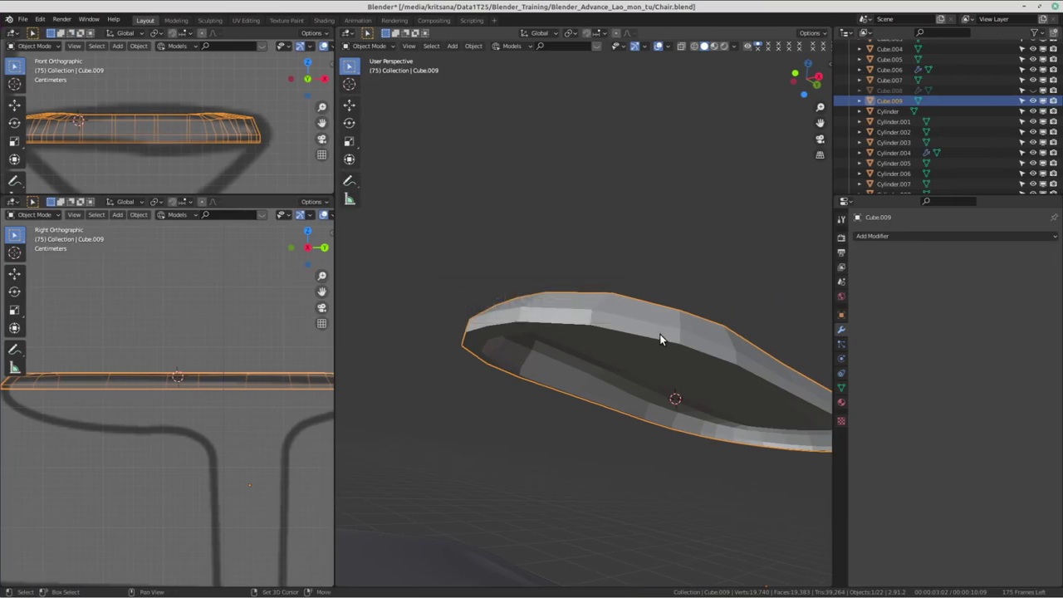
pyautogui.moveTo(586, 303); pyautogui.dragTo(651, 292, button='middle')
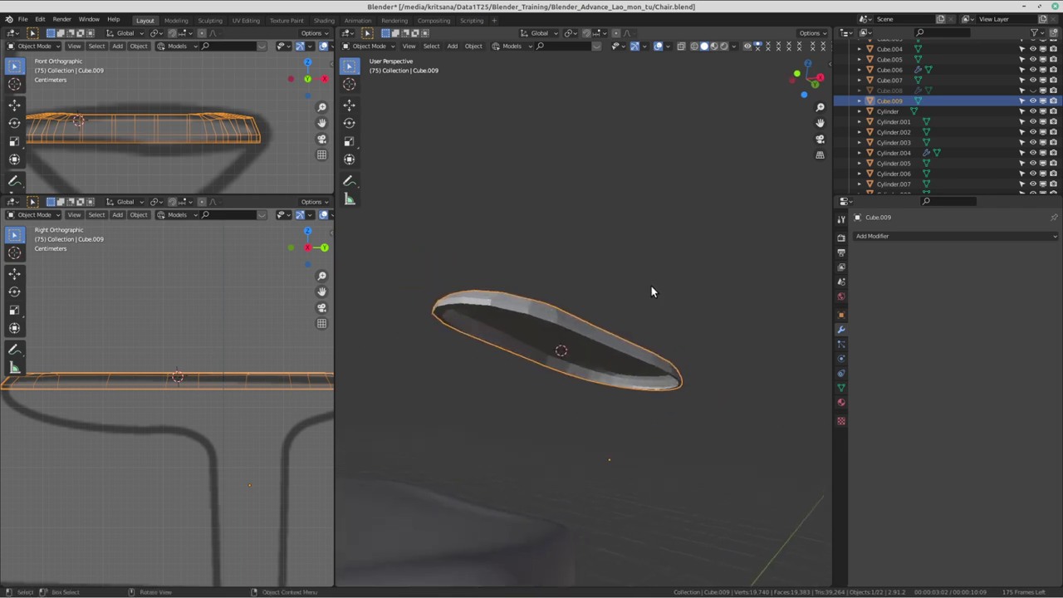
pyautogui.click(893, 238)
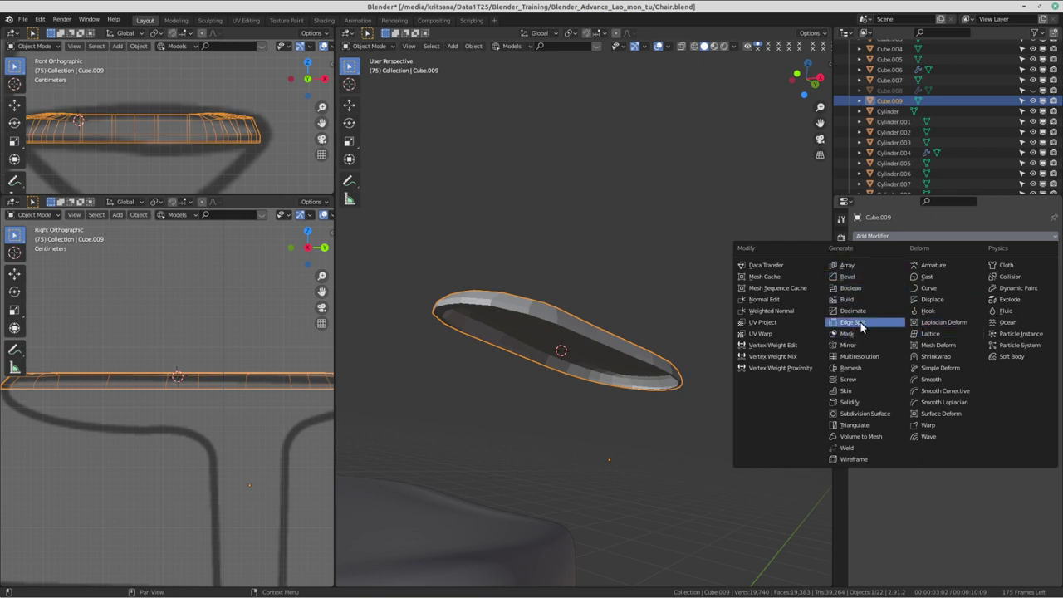
pyautogui.click(880, 414)
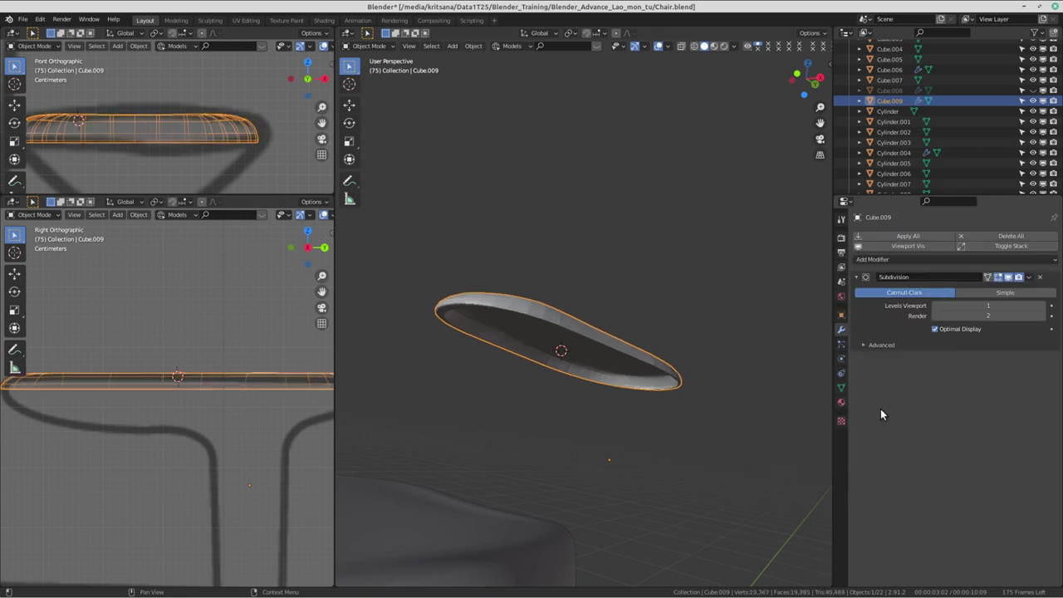
# - Set the armrest pad to Shade Smooth from its context menu
pyautogui.moveTo(656, 374)
pyautogui.mouseDown(button='middle')
pyautogui.moveTo(598, 349)
pyautogui.moveTo(673, 390)
pyautogui.moveTo(682, 339)
pyautogui.mouseUp(button='middle')
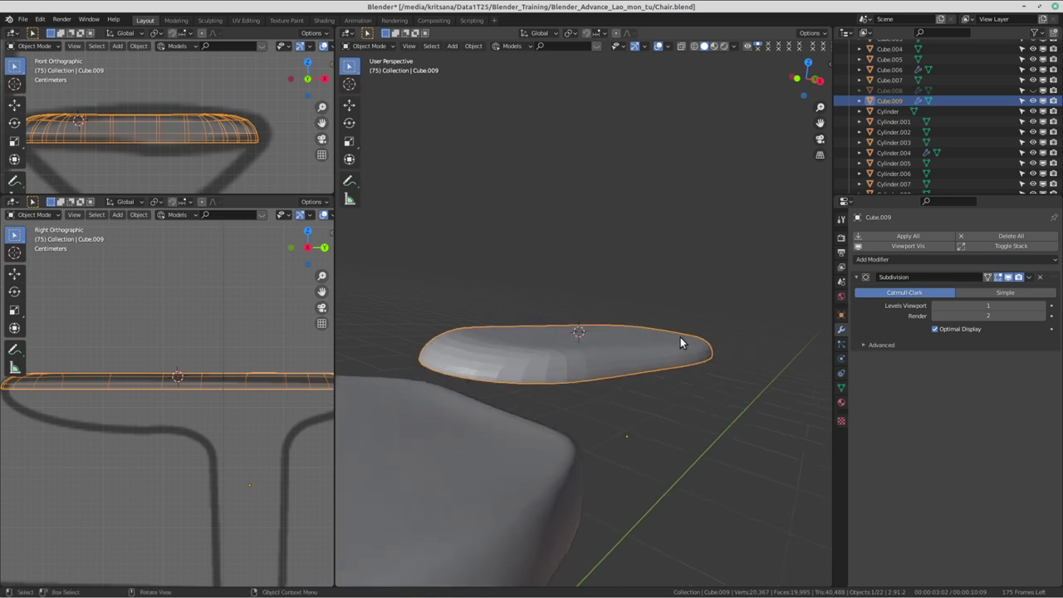
pyautogui.rightClick(620, 345)
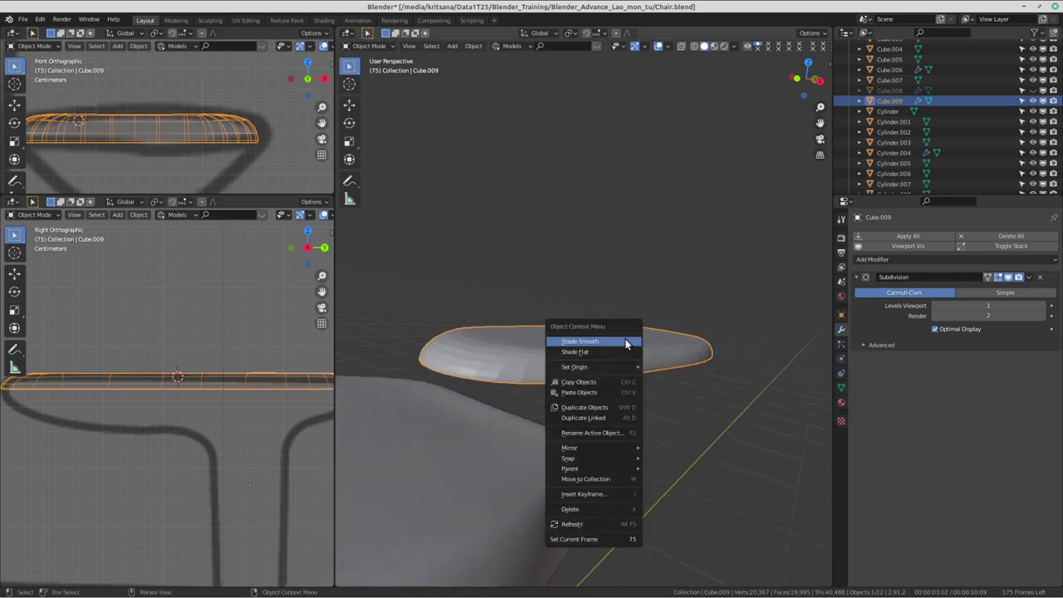
pyautogui.press('Escape')
pyautogui.moveTo(622, 341)
pyautogui.mouseDown(button='middle')
pyautogui.moveTo(545, 402)
pyautogui.moveTo(669, 411)
pyautogui.moveTo(657, 410)
pyautogui.mouseUp(button='middle')
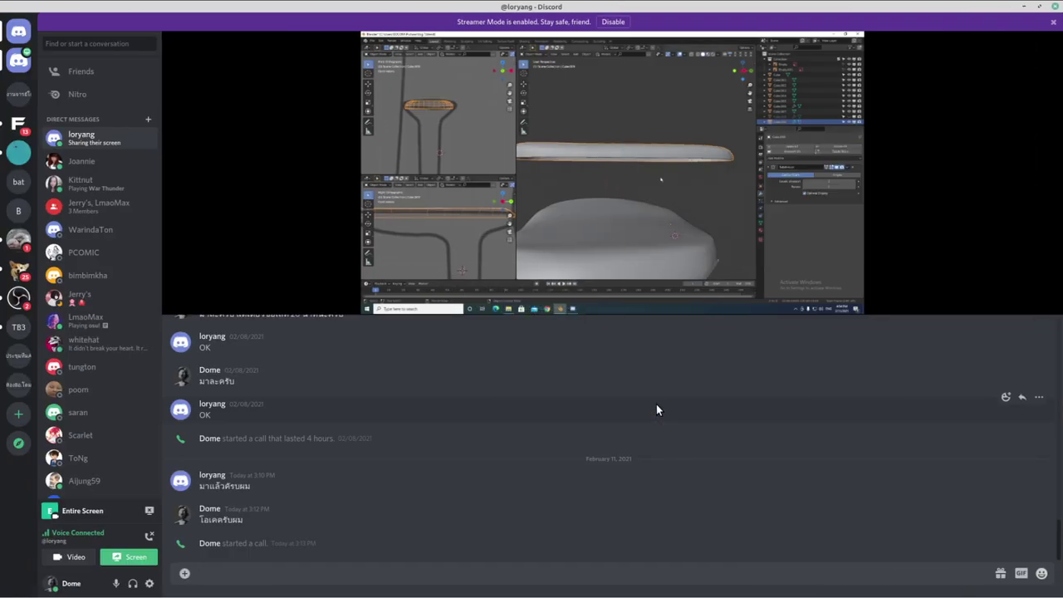
# - Unhide all the chair's hidden parts with Alt+H and clear the selection
pyautogui.hotkey('ctrl', 'alt', 'Right')
pyautogui.moveTo(636, 394)
pyautogui.mouseDown(button='middle')
pyautogui.moveTo(645, 354)
pyautogui.moveTo(622, 346)
pyautogui.moveTo(633, 412)
pyautogui.moveTo(624, 327)
pyautogui.moveTo(628, 422)
pyautogui.moveTo(665, 402)
pyautogui.mouseUp(button='middle')
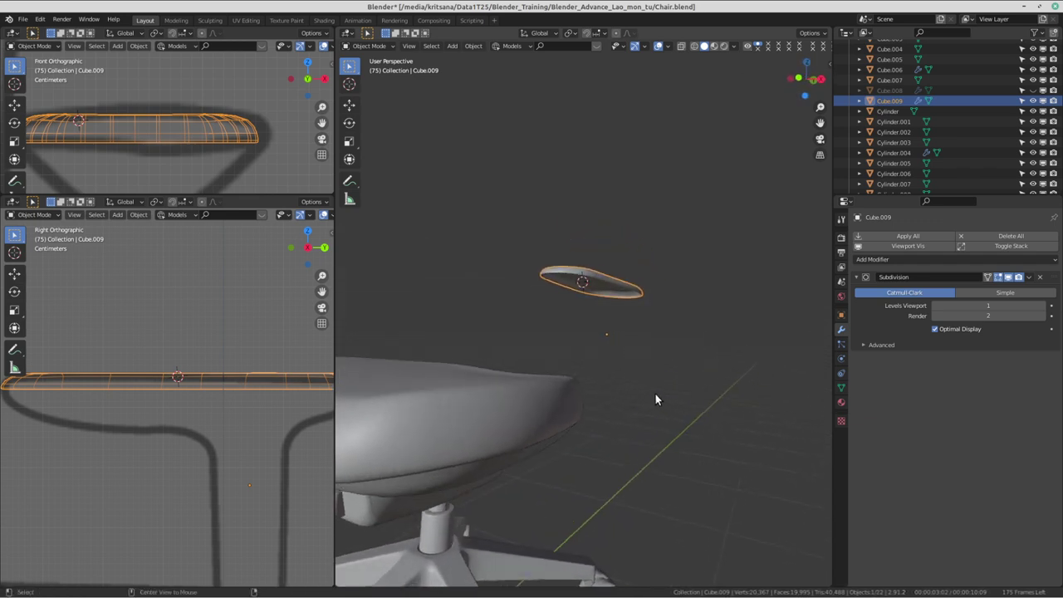
pyautogui.hotkey('alt', 'h')
pyautogui.click(708, 236)
pyautogui.moveTo(707, 236)
pyautogui.mouseDown(button='middle')
pyautogui.moveTo(671, 381)
pyautogui.moveTo(744, 297)
pyautogui.mouseUp(button='middle')
# - Inspect the smoothed armrest pad and its support column from several angles
pyautogui.scroll(3, 674, 310)
pyautogui.moveTo(674, 310)
pyautogui.mouseDown(button='middle')
pyautogui.moveTo(604, 294)
pyautogui.moveTo(695, 349)
pyautogui.mouseUp(button='middle')
pyautogui.scroll(3, 422, 285)
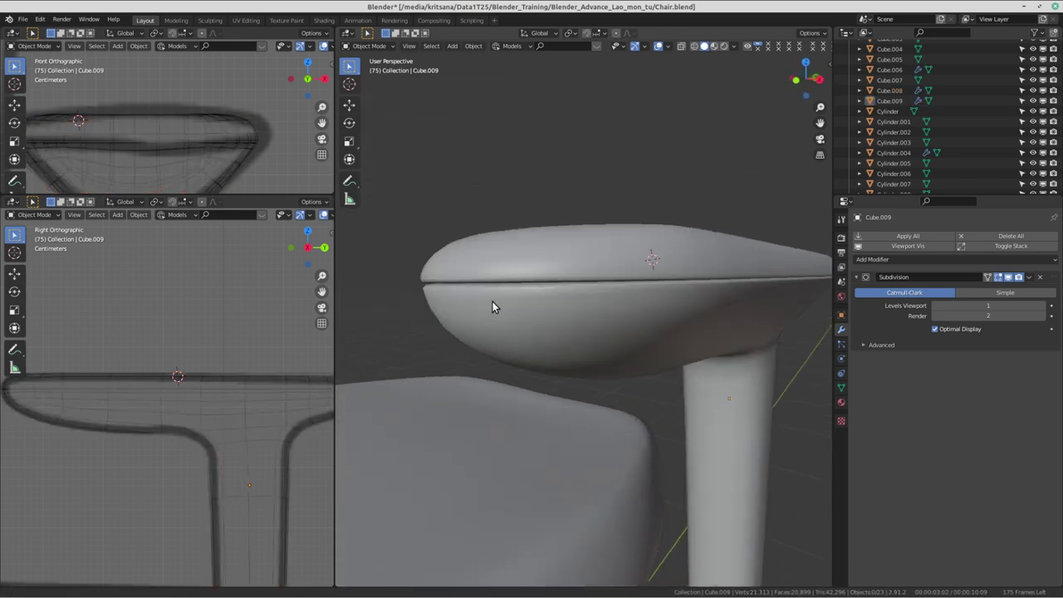
pyautogui.moveTo(493, 308)
pyautogui.mouseDown(button='middle')
pyautogui.moveTo(490, 299)
pyautogui.moveTo(668, 331)
pyautogui.moveTo(505, 289)
pyautogui.mouseUp(button='middle')
pyautogui.click(598, 275)
pyautogui.click(595, 274)
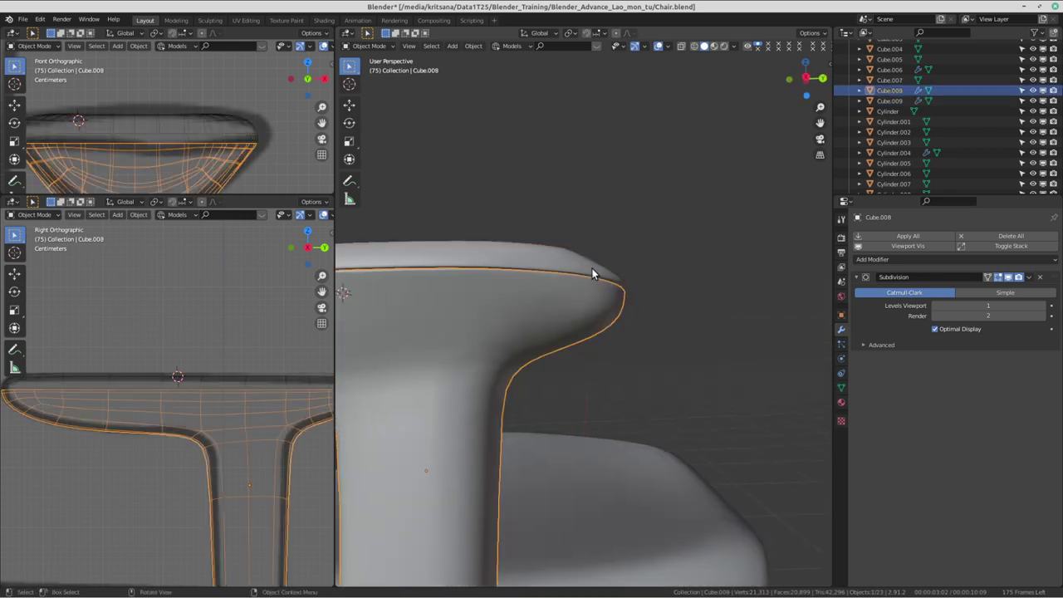
pyautogui.click(586, 275)
pyautogui.click(669, 293)
pyautogui.moveTo(669, 293)
pyautogui.mouseDown(button='middle')
pyautogui.moveTo(550, 295)
pyautogui.moveTo(603, 284)
pyautogui.moveTo(691, 382)
pyautogui.moveTo(677, 340)
pyautogui.mouseUp(button='middle')
pyautogui.scroll(-3, 550, 295)
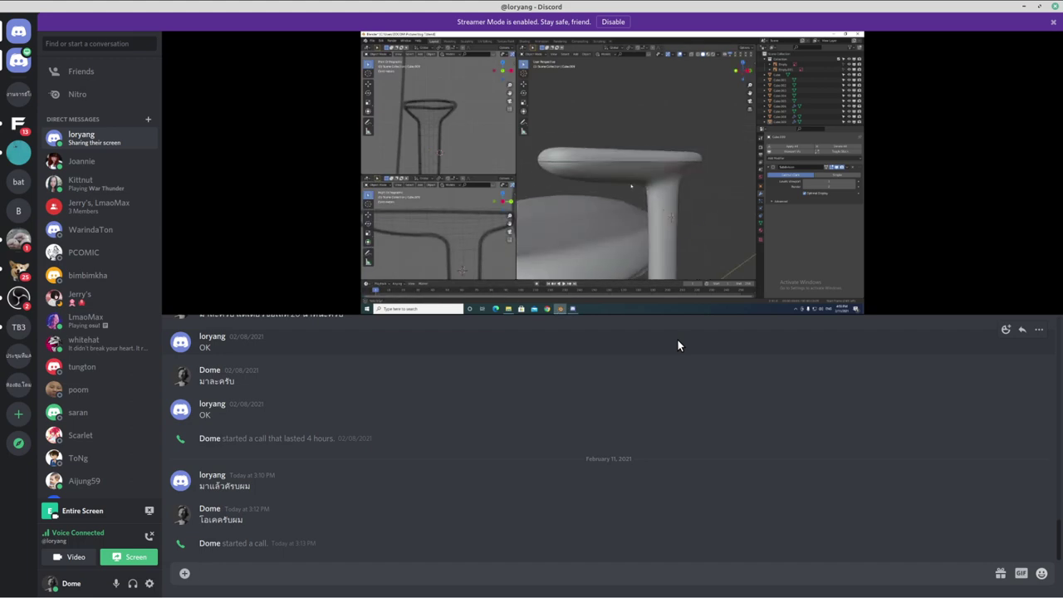
pyautogui.hotkey('ctrl', 'alt', 'Right')
pyautogui.hotkey('ctrl', 'alt', 'Left')
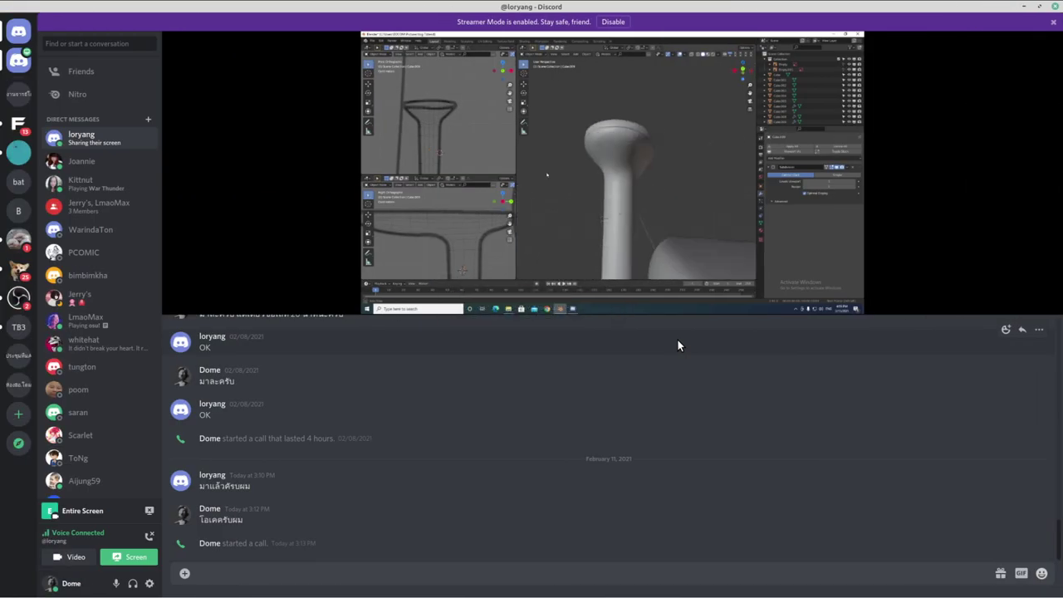
pyautogui.hotkey('ctrl', 'alt', 'Right')
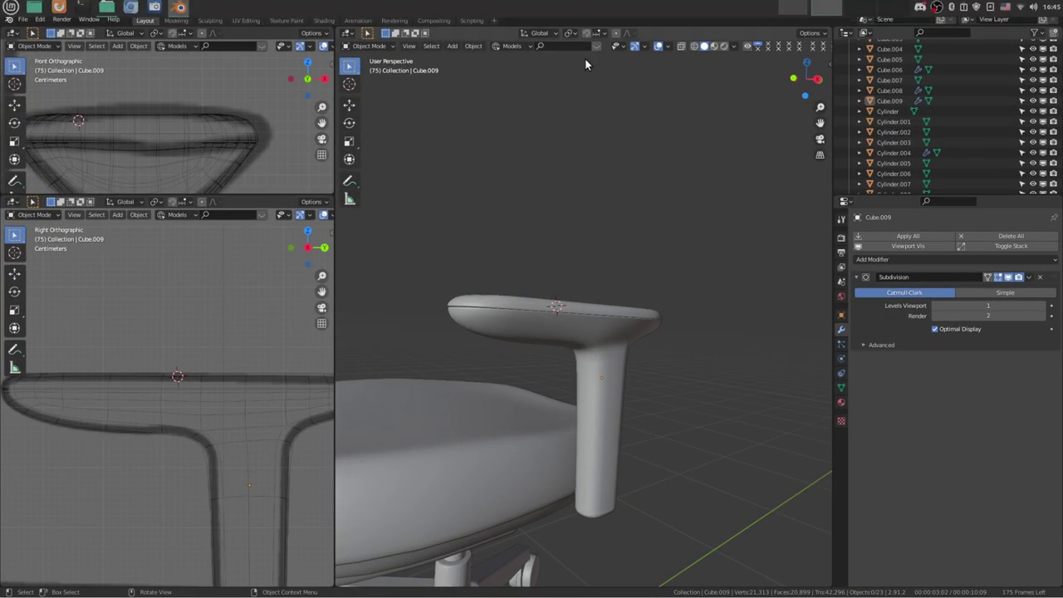
# - Frame the armrest and the lever below the seat, enlarging the Front reference view
pyautogui.scroll(-2, 623, 240)
pyautogui.moveTo(622, 240)
pyautogui.mouseDown(button='middle')
pyautogui.moveTo(575, 231)
pyautogui.moveTo(592, 322)
pyautogui.mouseUp(button='middle')
pyautogui.scroll(5, 574, 231)
pyautogui.scroll(3, 711, 332)
pyautogui.scroll(2, 707, 320)
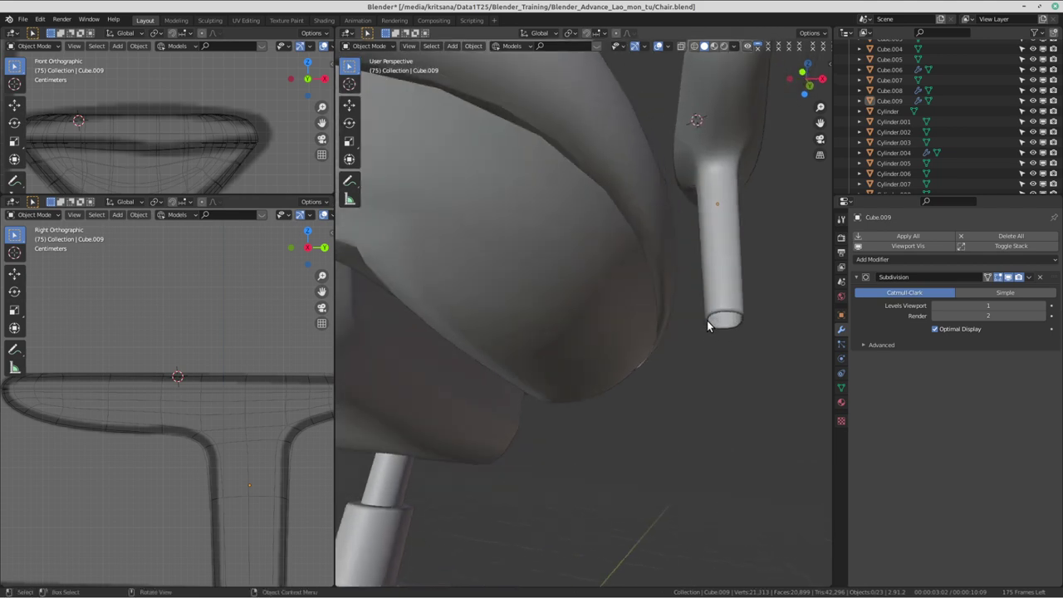
pyautogui.moveTo(706, 321); pyautogui.dragTo(748, 314, button='middle')
pyautogui.moveTo(694, 373); pyautogui.dragTo(612, 349, button='middle')
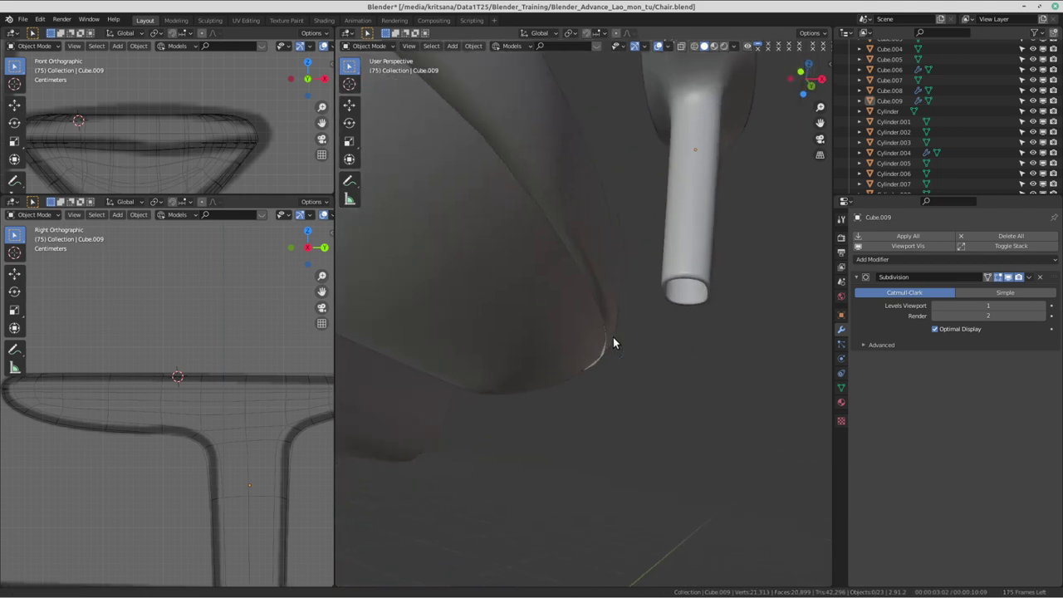
pyautogui.scroll(-2, 293, 279)
pyautogui.scroll(-4, 170, 117)
pyautogui.scroll(-2, 176, 137)
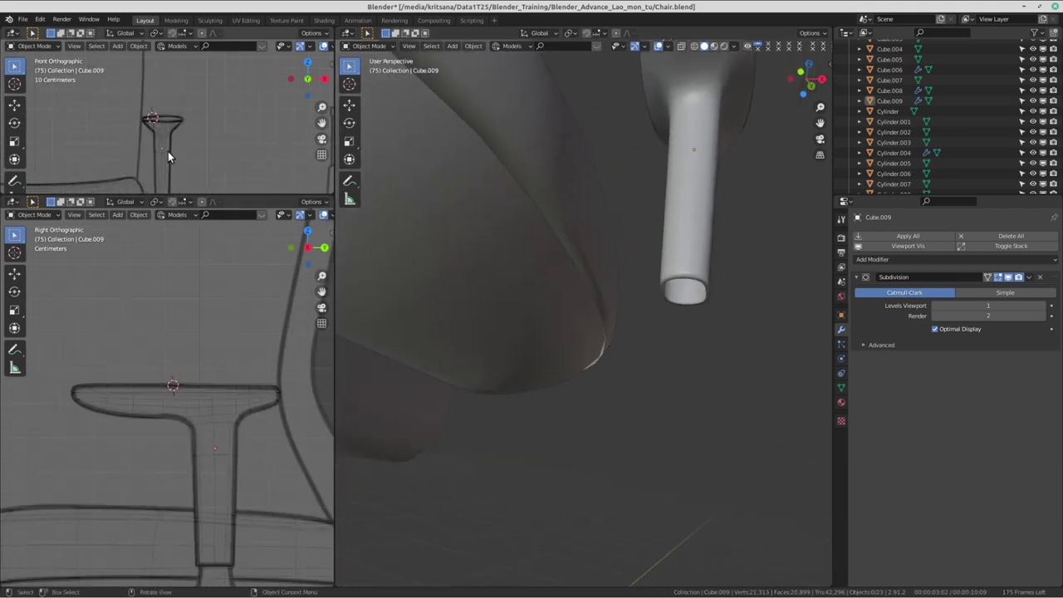
pyautogui.scroll(-3, 168, 151)
pyautogui.moveTo(255, 194); pyautogui.dragTo(250, 347)
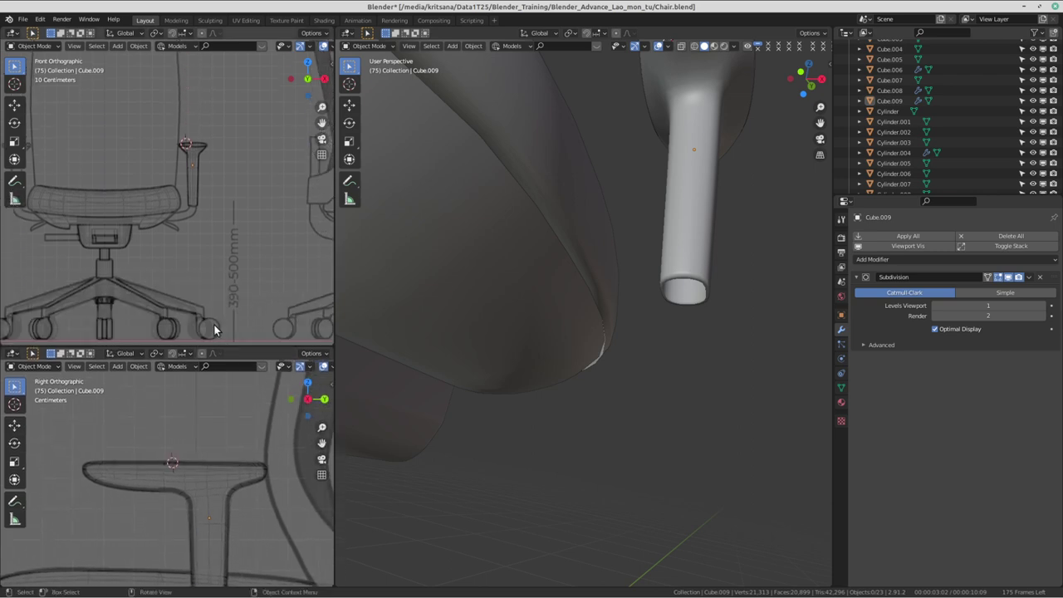
pyautogui.scroll(2, 229, 208)
pyautogui.scroll(2, 230, 179)
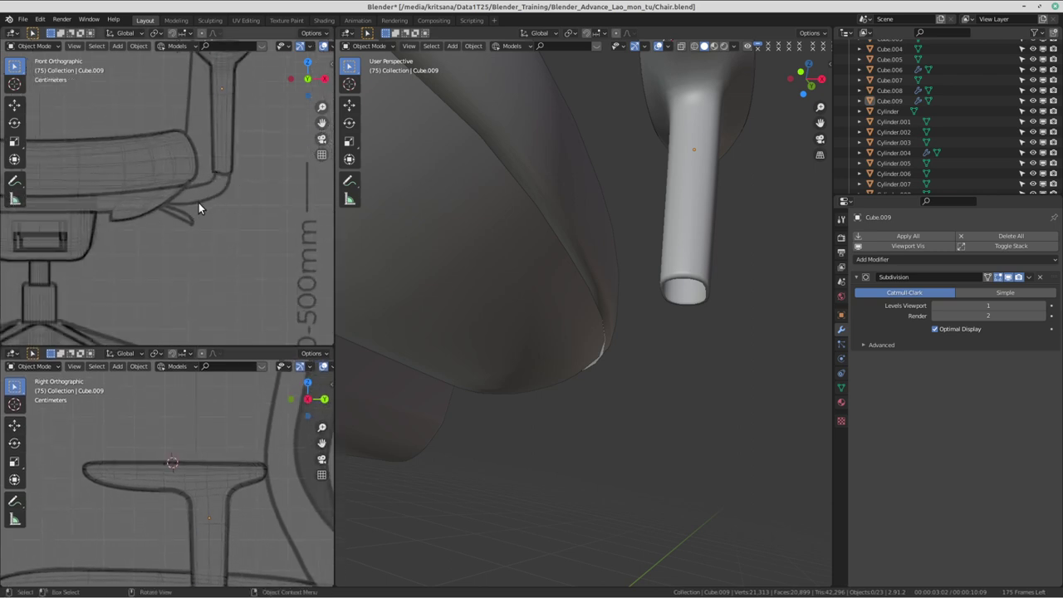
pyautogui.scroll(-3, 197, 432)
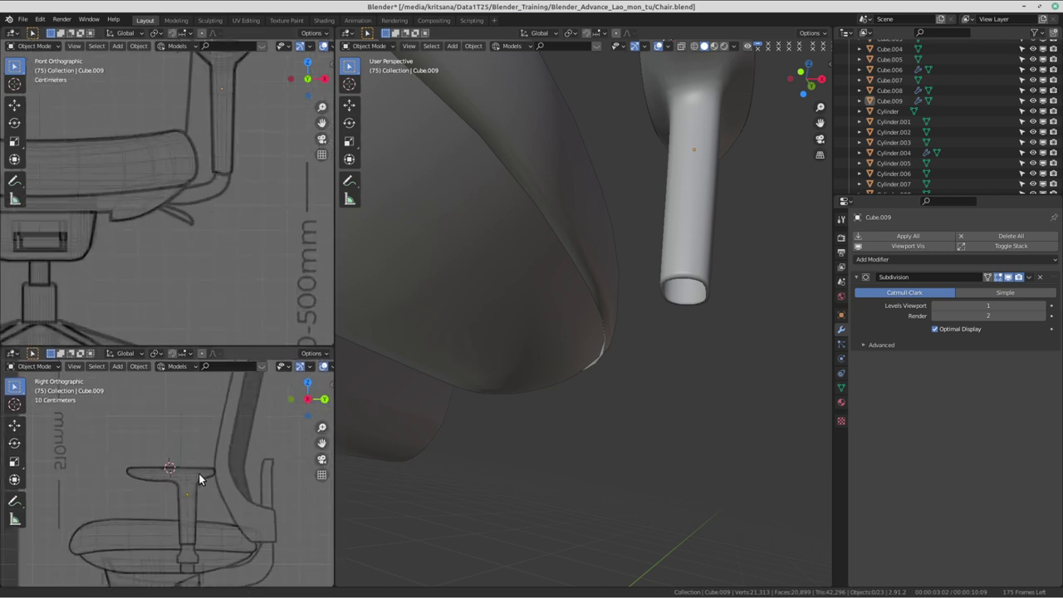
pyautogui.scroll(5, 249, 482)
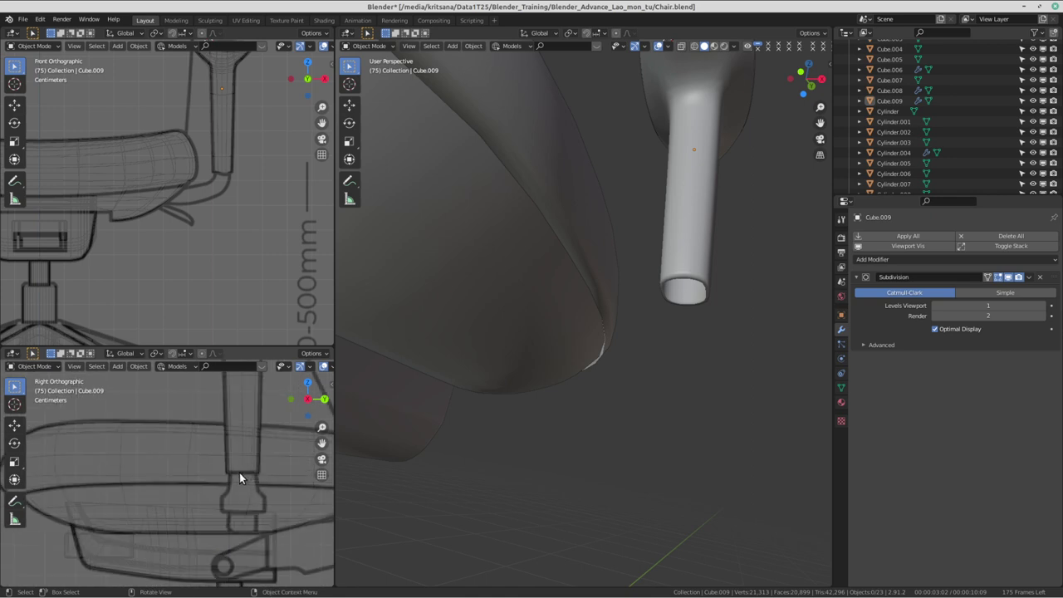
# - Select the armrest support tube Cube.008 and orbit to see its top and bend
pyautogui.moveTo(699, 340); pyautogui.dragTo(675, 309, button='middle')
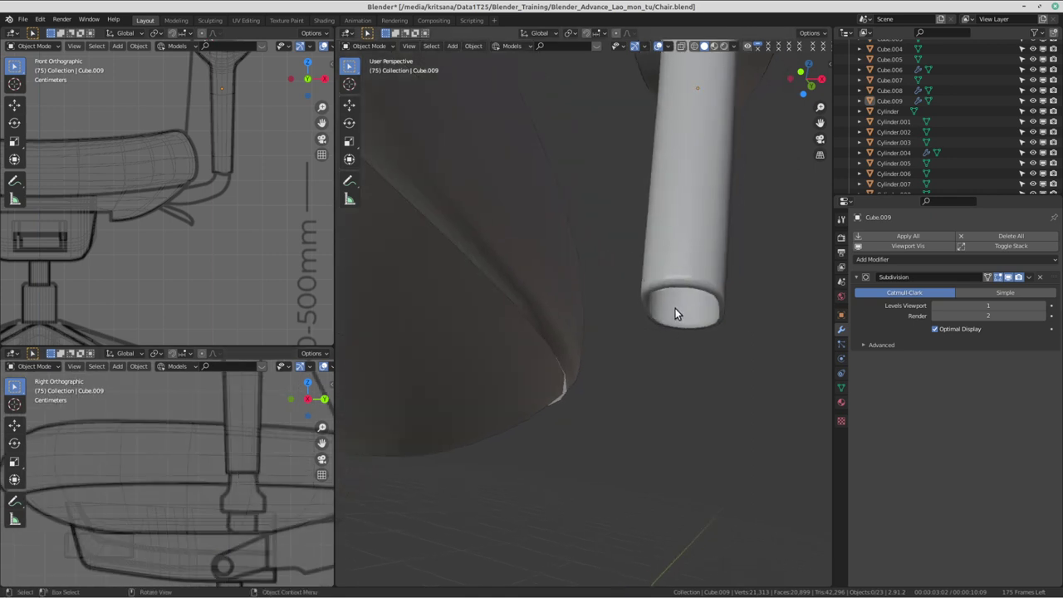
pyautogui.click(716, 263)
pyautogui.moveTo(715, 263)
pyautogui.mouseDown(button='middle')
pyautogui.moveTo(625, 270)
pyautogui.moveTo(634, 222)
pyautogui.mouseUp(button='middle')
pyautogui.moveTo(562, 238)
pyautogui.mouseDown(button='middle')
pyautogui.moveTo(630, 240)
pyautogui.moveTo(659, 165)
pyautogui.moveTo(607, 158)
pyautogui.moveTo(626, 309)
pyautogui.mouseUp(button='middle')
# - Put Cube.008 into Edit Mode and orbit to the tube's open end
pyautogui.hotkey('ctrl', 'Tab')
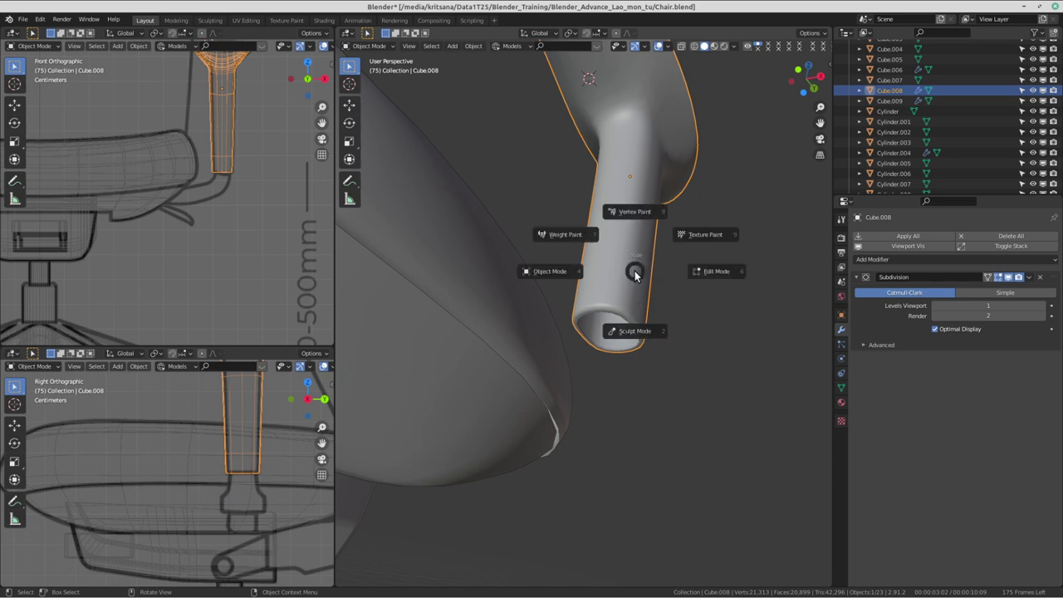
pyautogui.click(738, 269)
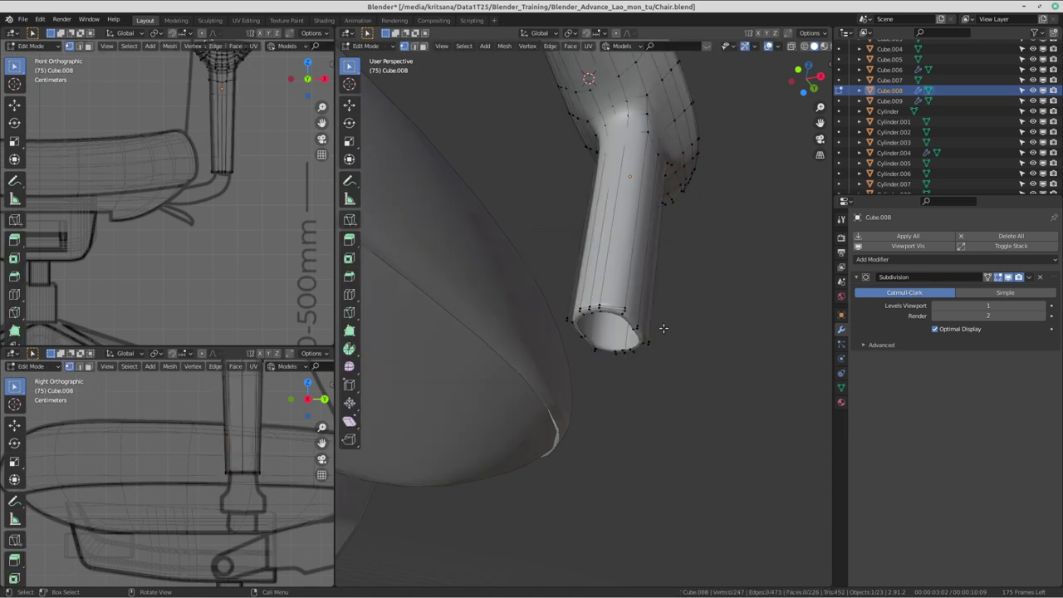
pyautogui.scroll(3, 598, 275)
pyautogui.moveTo(598, 275)
pyautogui.mouseDown(button='middle')
pyautogui.moveTo(636, 321)
pyautogui.moveTo(647, 260)
pyautogui.mouseUp(button='middle')
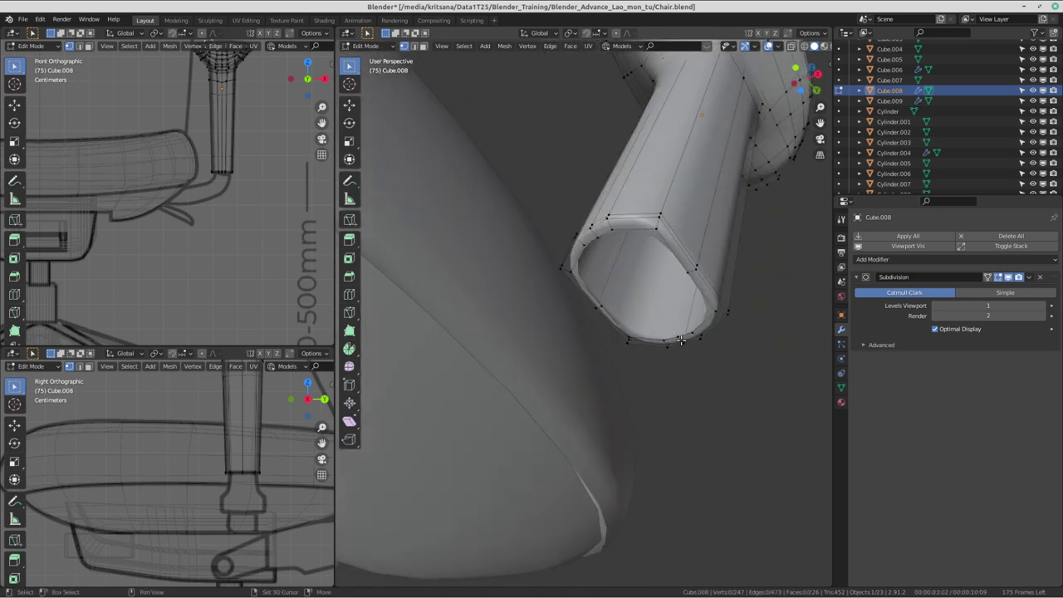
pyautogui.scroll(-5, 670, 309)
pyautogui.moveTo(670, 309)
pyautogui.mouseDown(button='middle')
pyautogui.moveTo(631, 474)
pyautogui.moveTo(676, 321)
pyautogui.mouseUp(button='middle')
pyautogui.scroll(5, 631, 473)
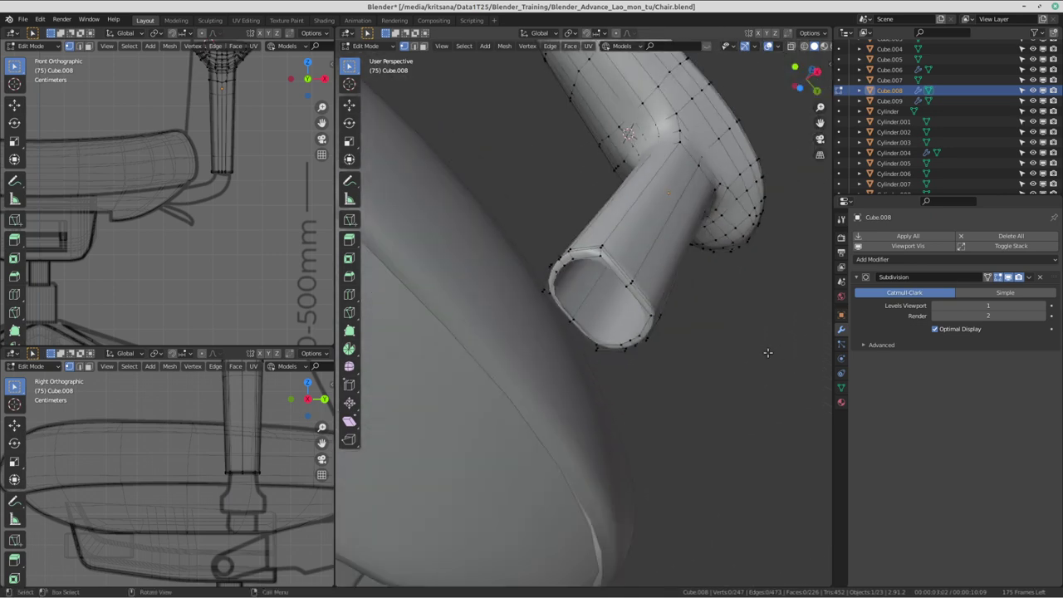
pyautogui.scroll(3, 715, 368)
pyautogui.moveTo(715, 368); pyautogui.dragTo(600, 235, button='middle')
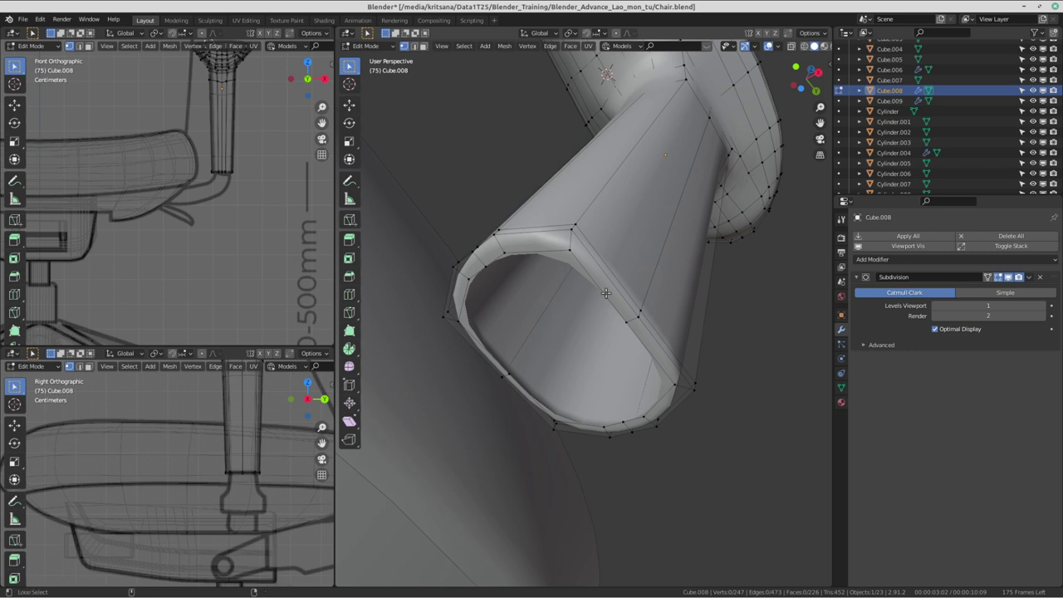
# - Select the inner rim edge loop of the tube opening
pyautogui.keyDown('alt'); pyautogui.click(562, 249); pyautogui.keyUp('alt')
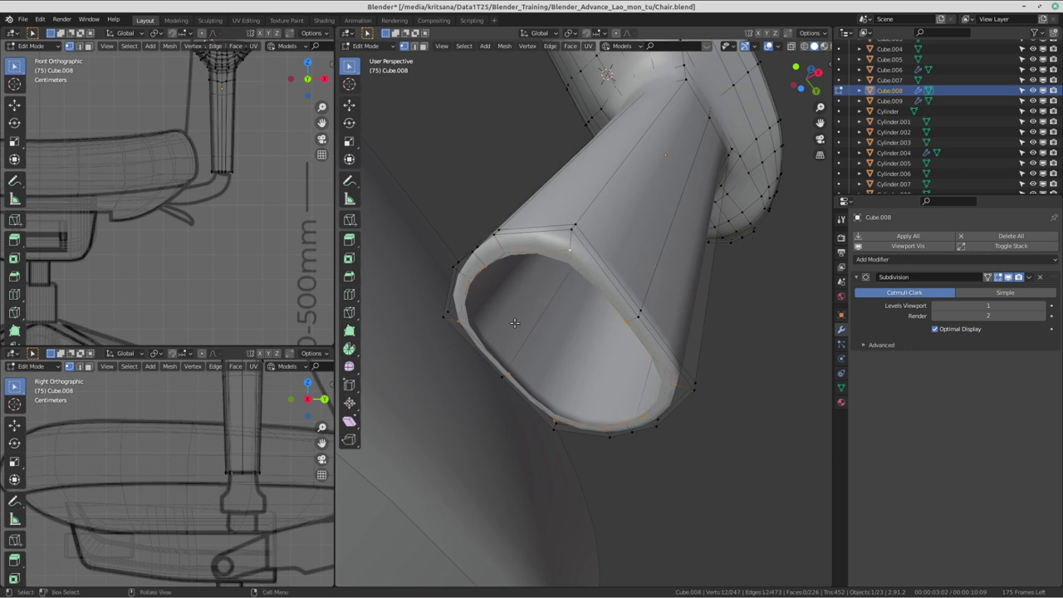
pyautogui.hotkey('ctrl', 'alt', 'Left')
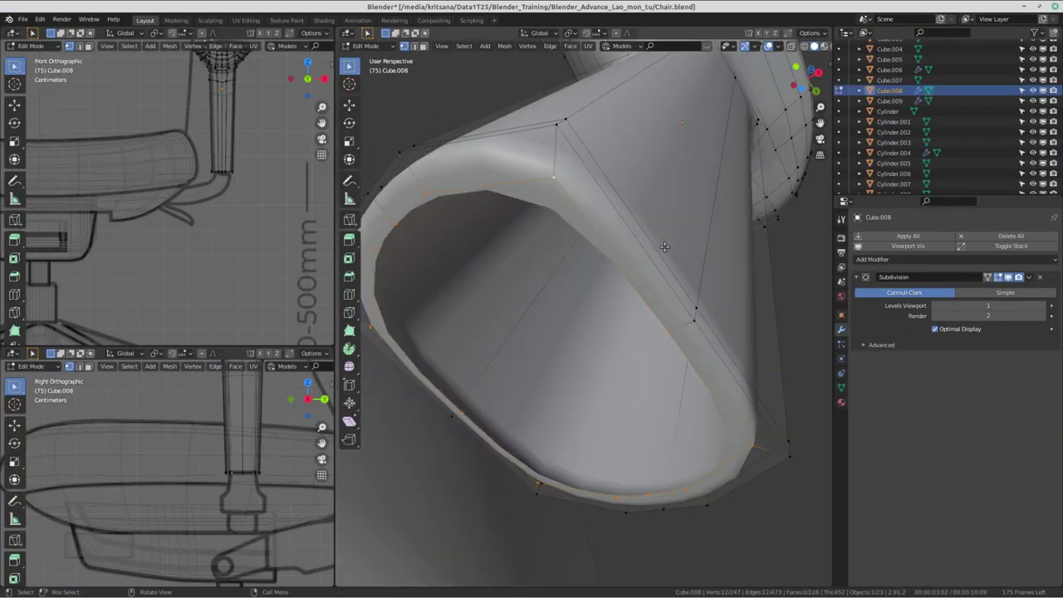
pyautogui.scroll(-5, 667, 247)
pyautogui.scroll(5, 669, 245)
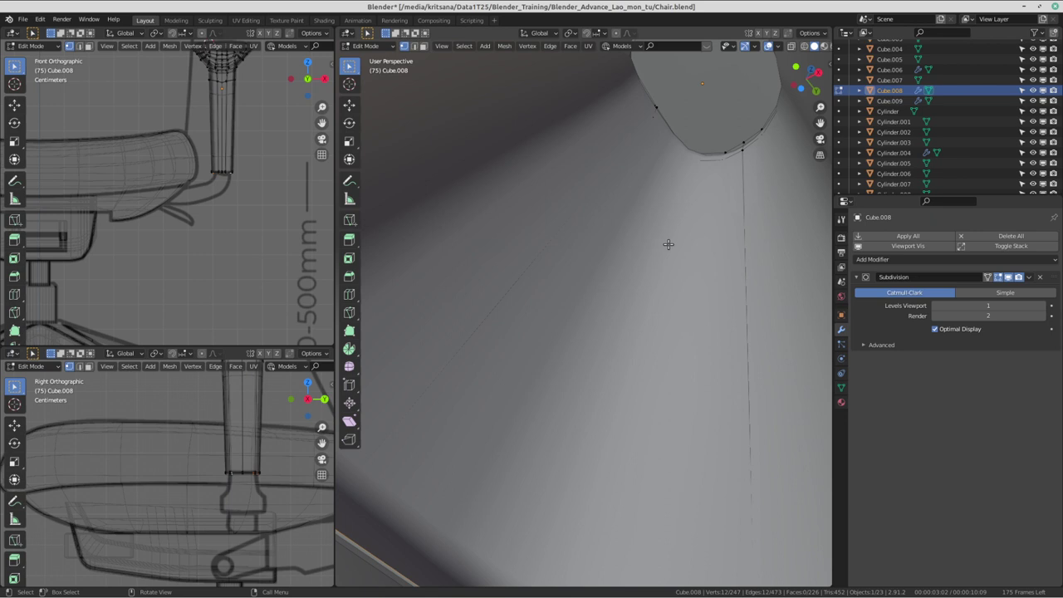
pyautogui.scroll(-3, 668, 244)
pyautogui.scroll(3, 669, 245)
pyautogui.scroll(-3, 669, 244)
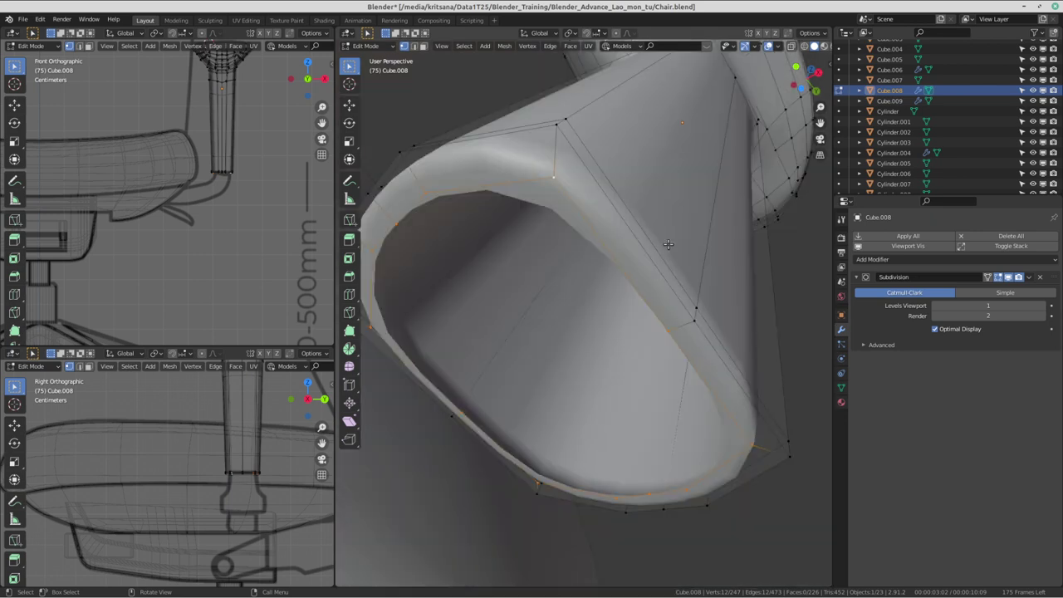
pyautogui.scroll(3, 669, 244)
pyautogui.press('KP_5')
pyautogui.press('KP_5')
pyautogui.press('KP_5')
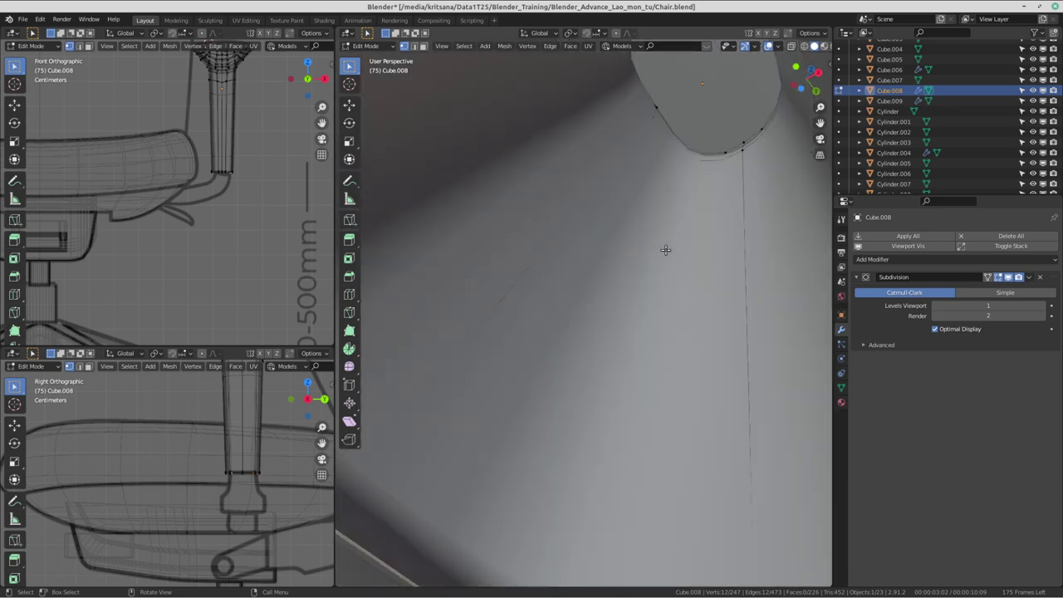
pyautogui.press('KP_5')
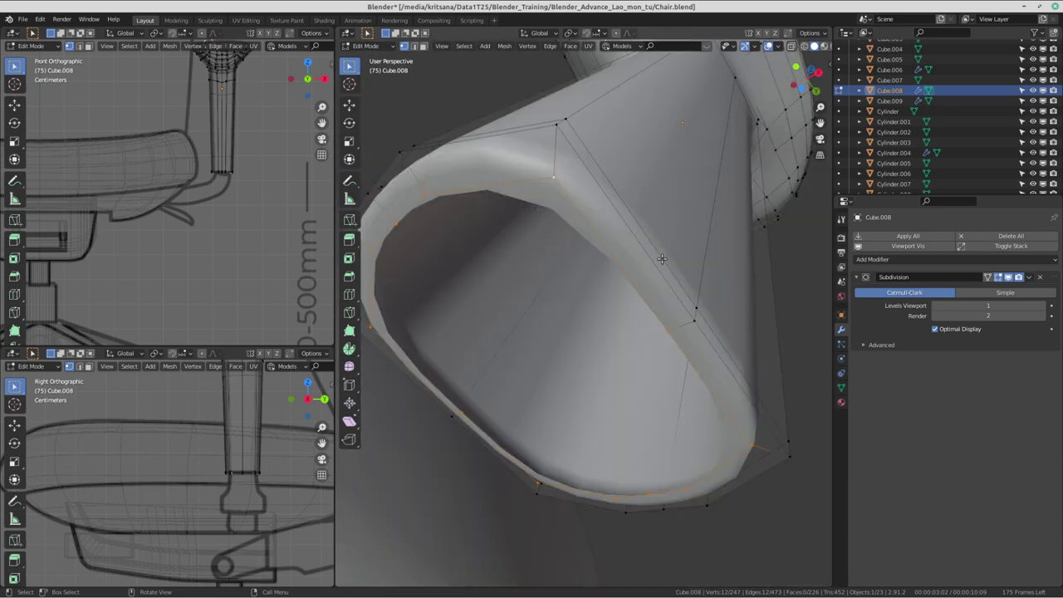
pyautogui.press('KP_5')
pyautogui.press('KP_5')
pyautogui.press('KP_5')
pyautogui.press('KP_5')
pyautogui.press('KP_5')
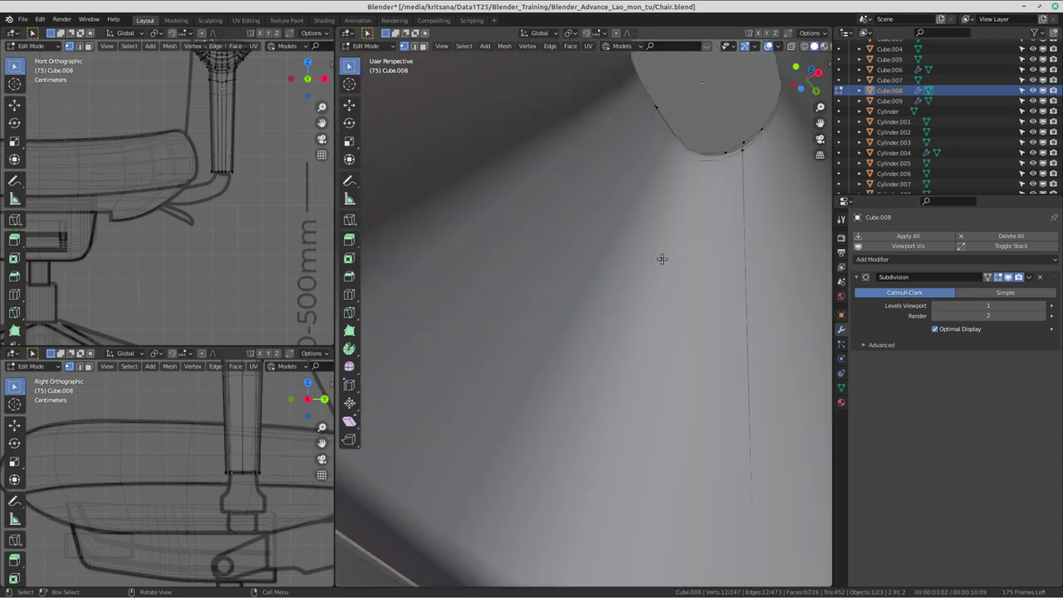
# - Duplicate the selected 12-vertex rim loop with Shift+D
pyautogui.scroll(-5, 662, 259)
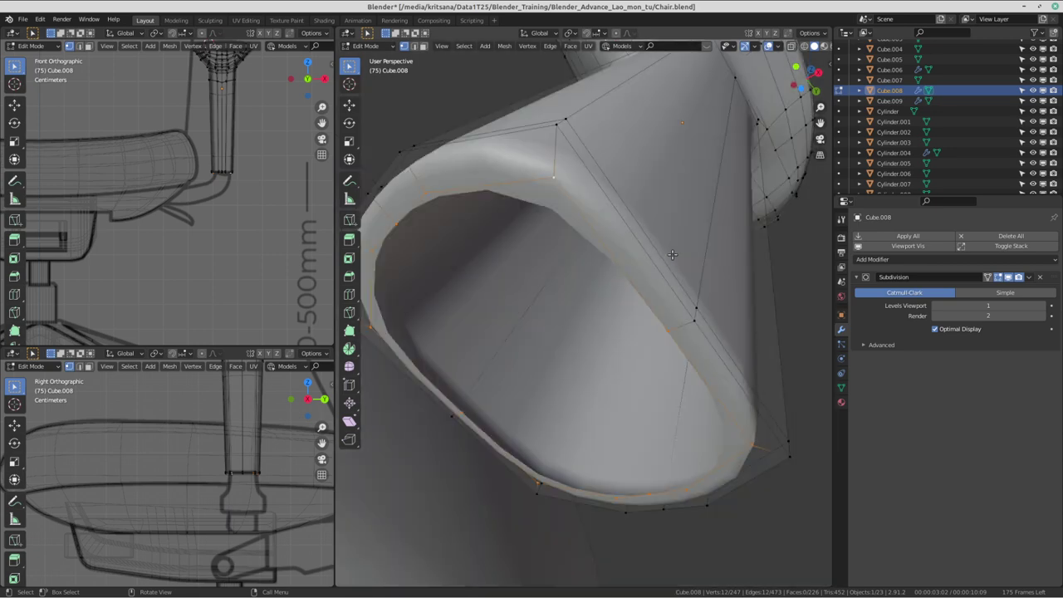
pyautogui.press('ctrl')
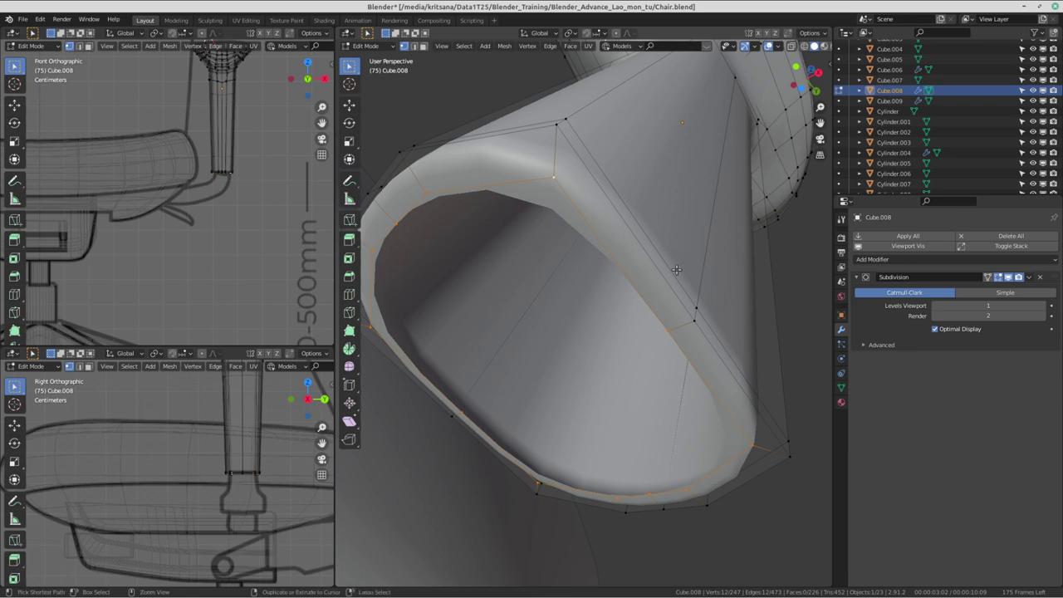
pyautogui.scroll(2, 675, 273)
pyautogui.scroll(3, 677, 271)
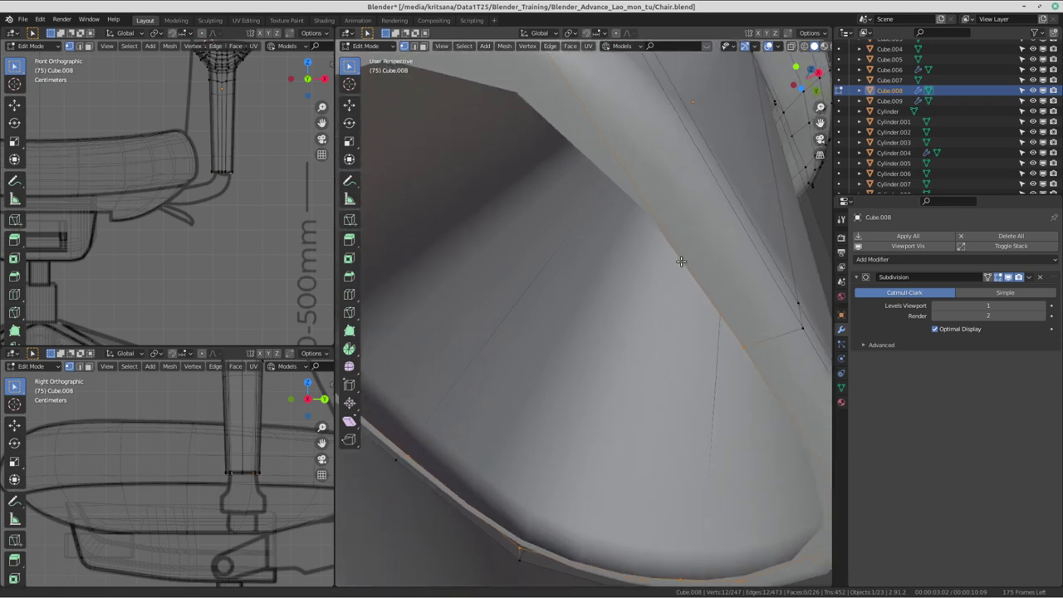
pyautogui.scroll(-3, 681, 268)
pyautogui.scroll(3, 686, 263)
pyautogui.scroll(-3, 686, 262)
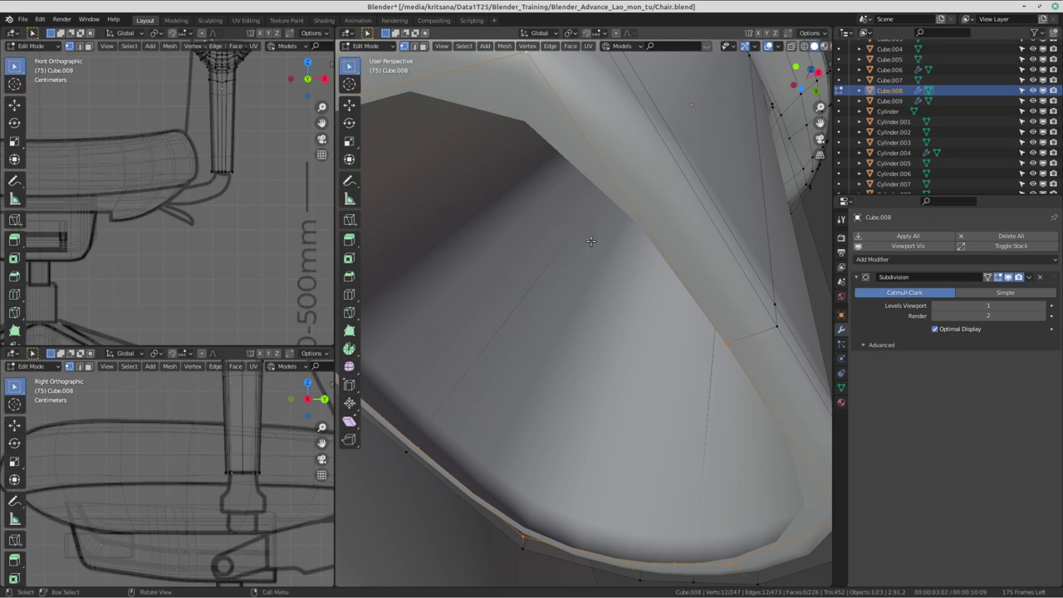
pyautogui.scroll(3, 600, 237)
pyautogui.scroll(2, 640, 257)
pyautogui.scroll(3, 641, 249)
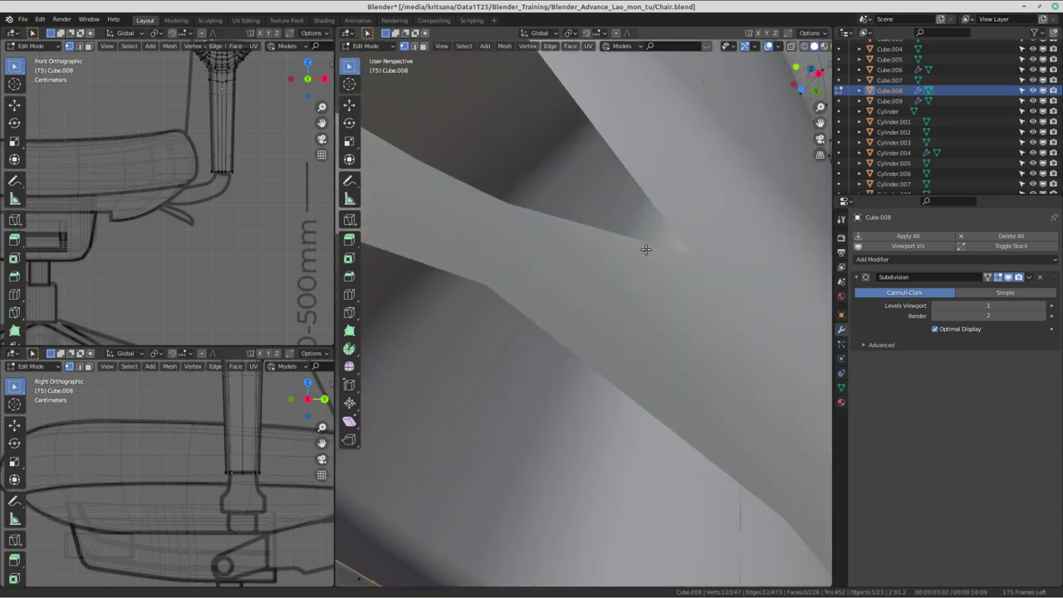
pyautogui.scroll(-2, 648, 250)
pyautogui.scroll(-1, 651, 255)
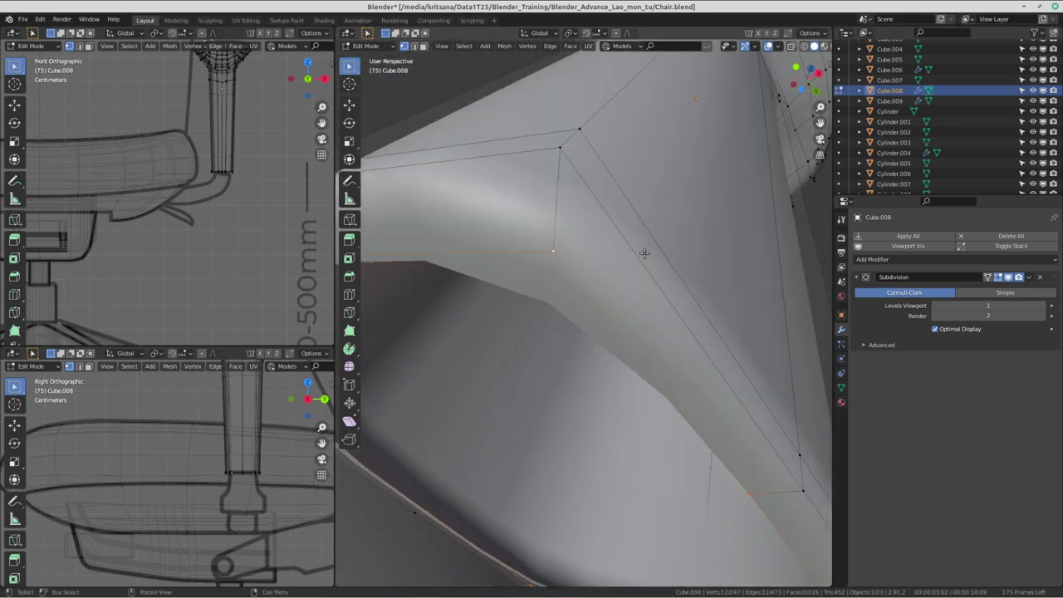
pyautogui.scroll(-5, 645, 252)
pyautogui.moveTo(644, 253); pyautogui.dragTo(667, 256, button='middle')
pyautogui.moveTo(619, 290)
pyautogui.mouseDown(button='middle')
pyautogui.moveTo(631, 282)
pyautogui.moveTo(602, 310)
pyautogui.moveTo(550, 428)
pyautogui.mouseUp(button='middle')
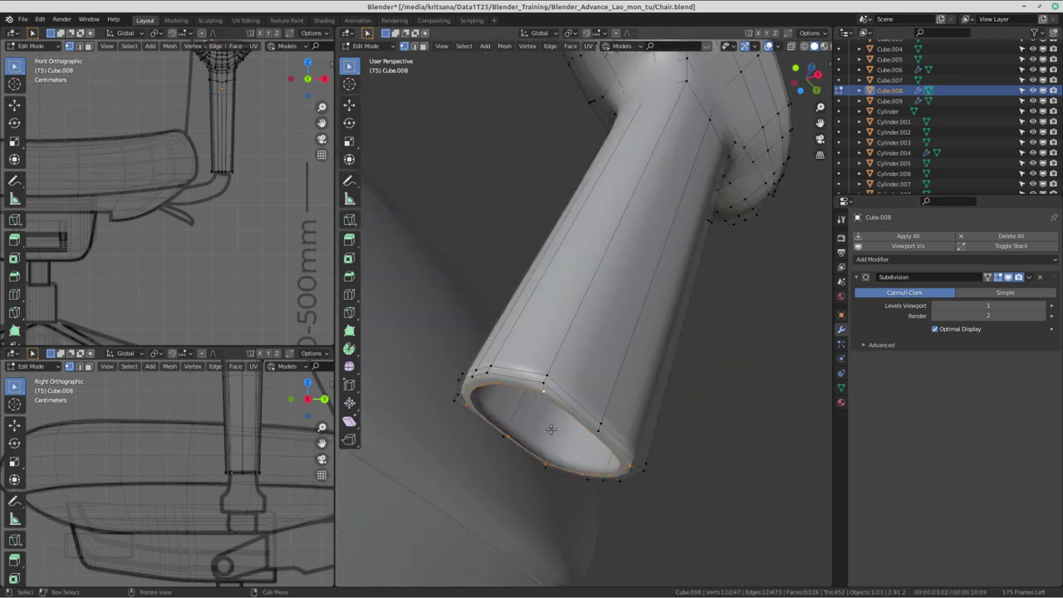
pyautogui.moveTo(551, 428); pyautogui.dragTo(594, 297, button='middle')
pyautogui.scroll(-2, 131, 196)
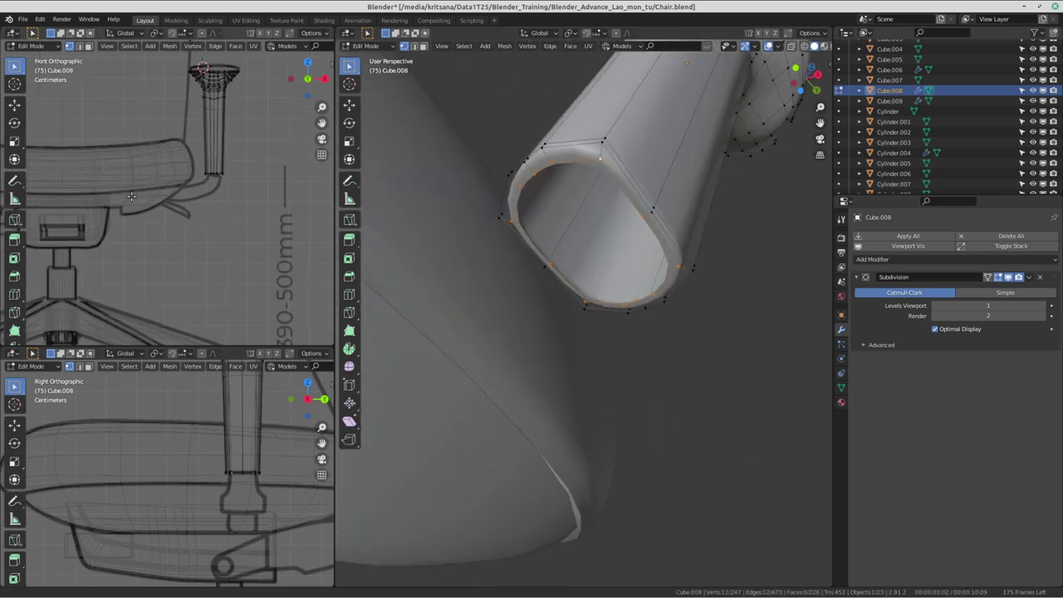
pyautogui.scroll(3, 131, 196)
pyautogui.scroll(2, 208, 465)
pyautogui.scroll(2, 664, 208)
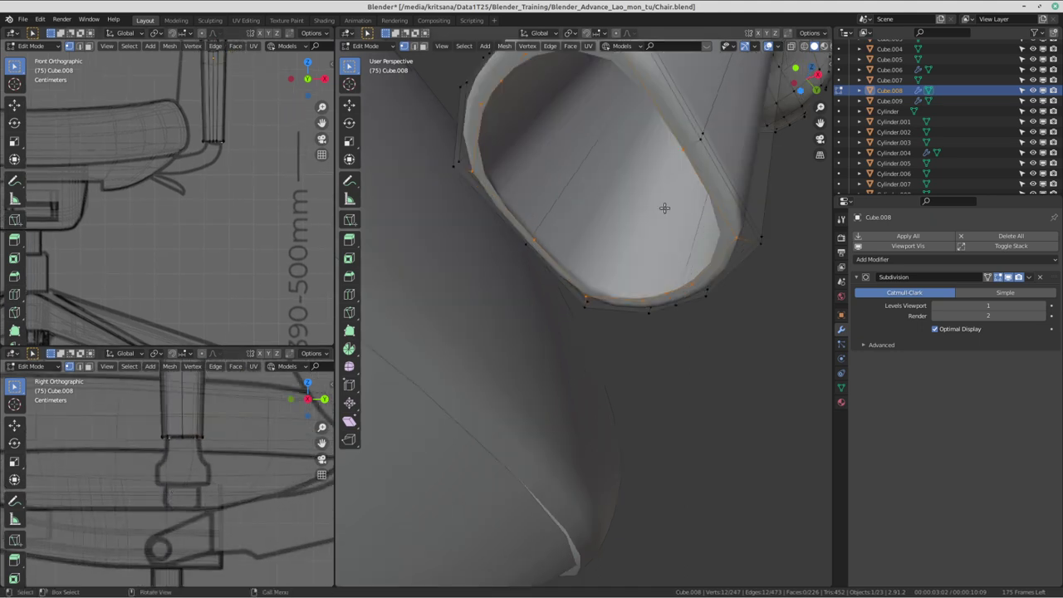
pyautogui.moveTo(664, 208); pyautogui.dragTo(687, 280, button='middle')
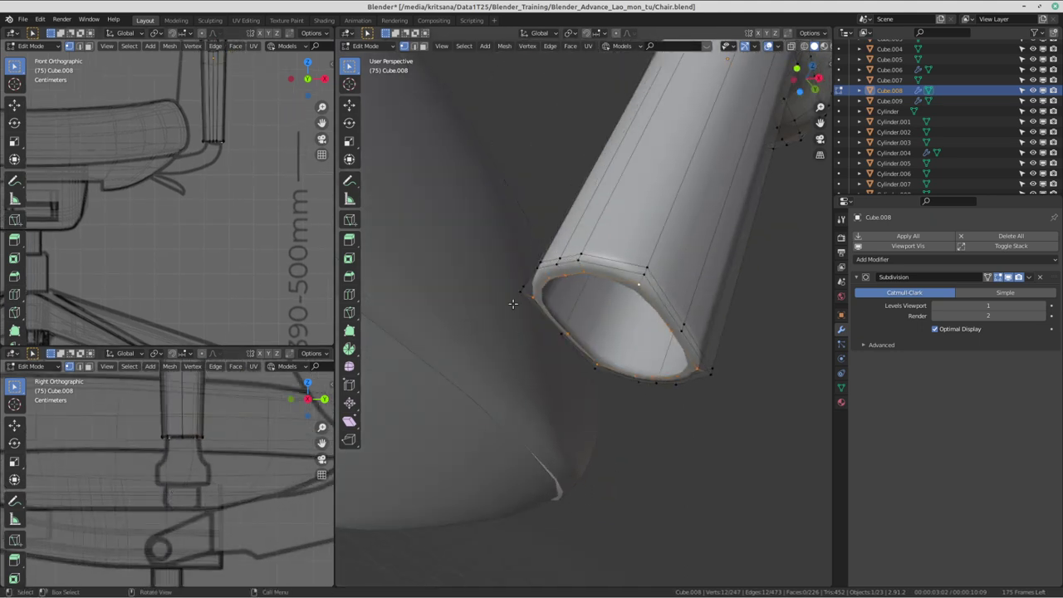
pyautogui.moveTo(512, 304)
pyautogui.mouseDown(button='middle')
pyautogui.moveTo(630, 338)
pyautogui.moveTo(712, 281)
pyautogui.mouseUp(button='middle')
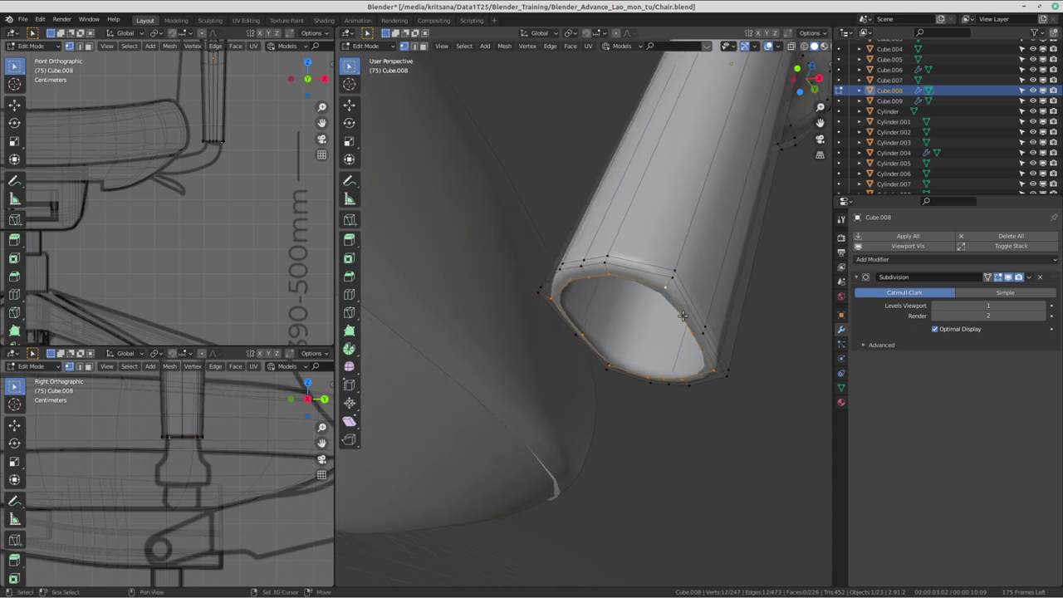
pyautogui.hotkey('shift', 'd')
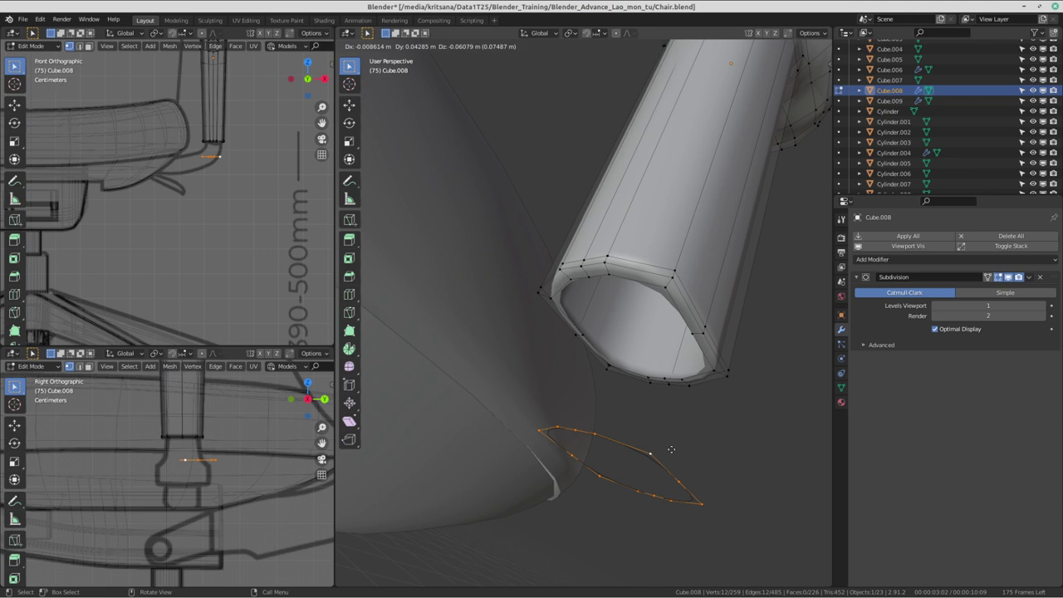
# - Cancel the move and separate the duplicated rim loop into its own object, Cube.010
pyautogui.rightClick(671, 449)
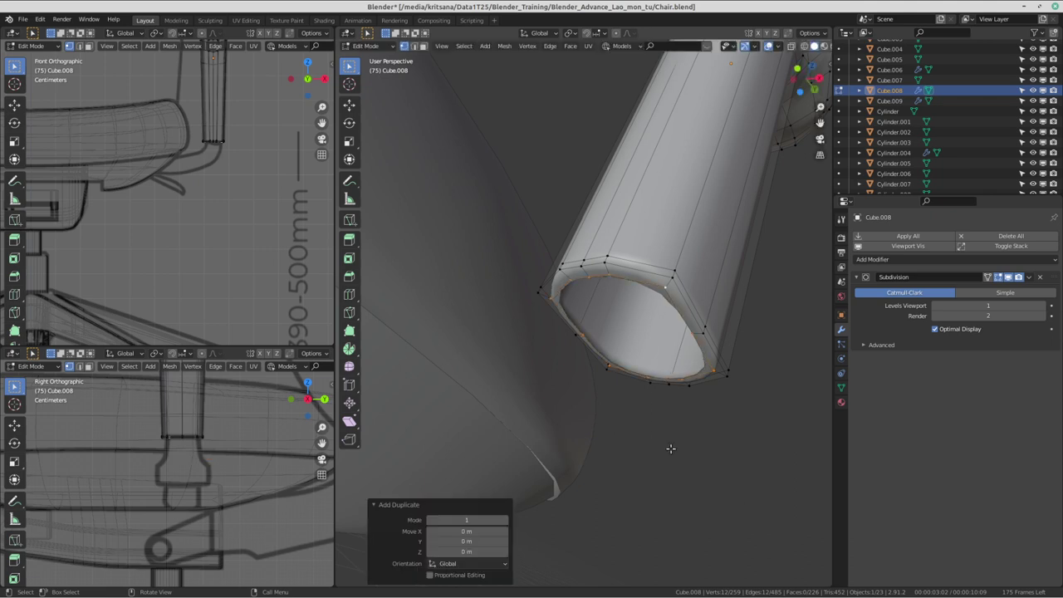
pyautogui.press('p')
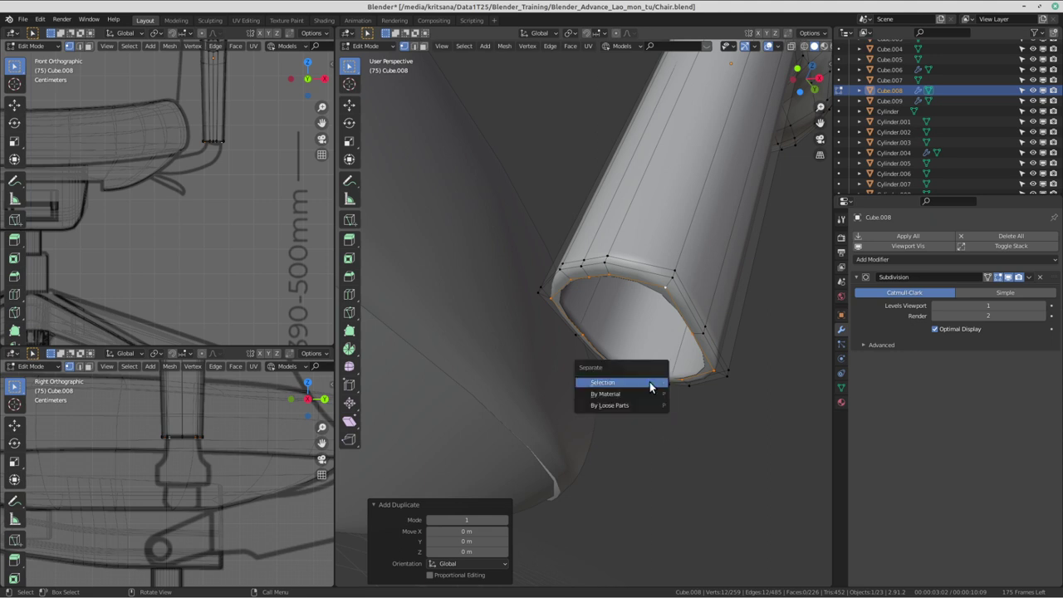
pyautogui.click(649, 382)
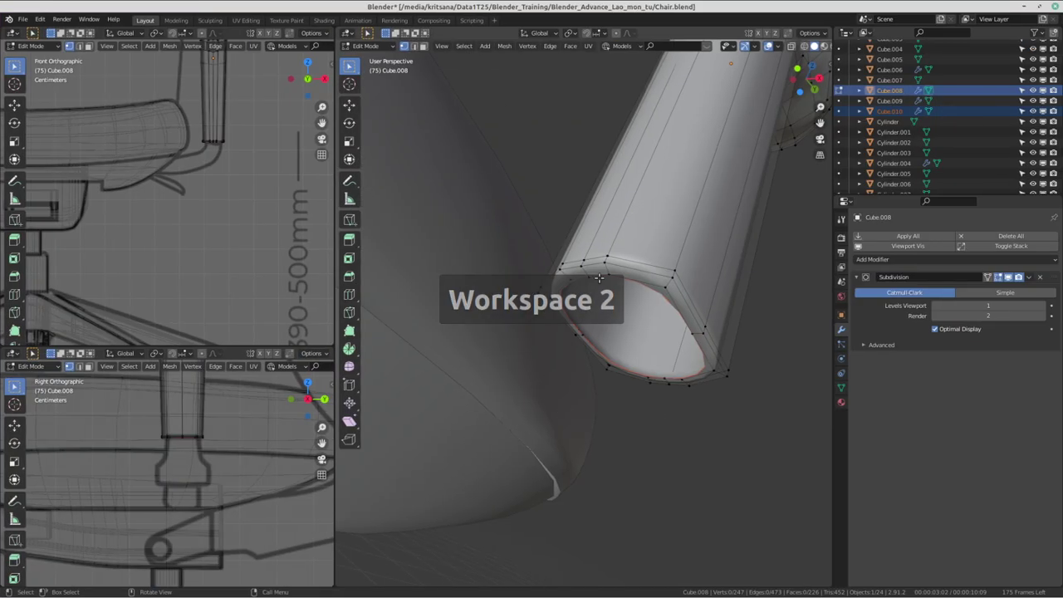
# - Switch the armrest post Cube.008 back to Object Mode
pyautogui.moveTo(665, 249)
pyautogui.mouseDown(button='middle')
pyautogui.moveTo(675, 235)
pyautogui.moveTo(677, 253)
pyautogui.mouseUp(button='middle')
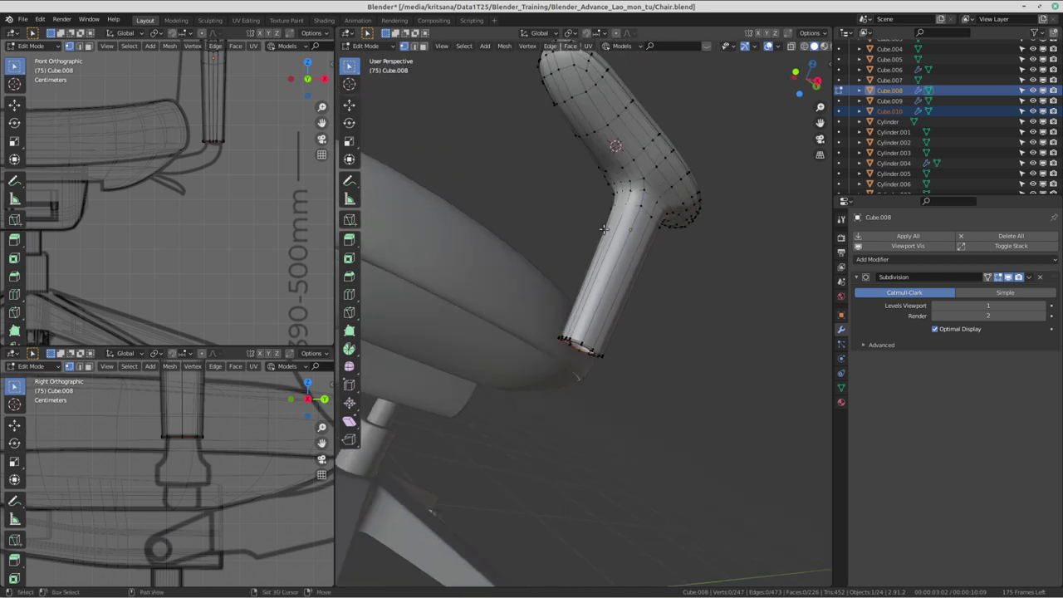
pyautogui.hotkey('ctrl', 'Tab')
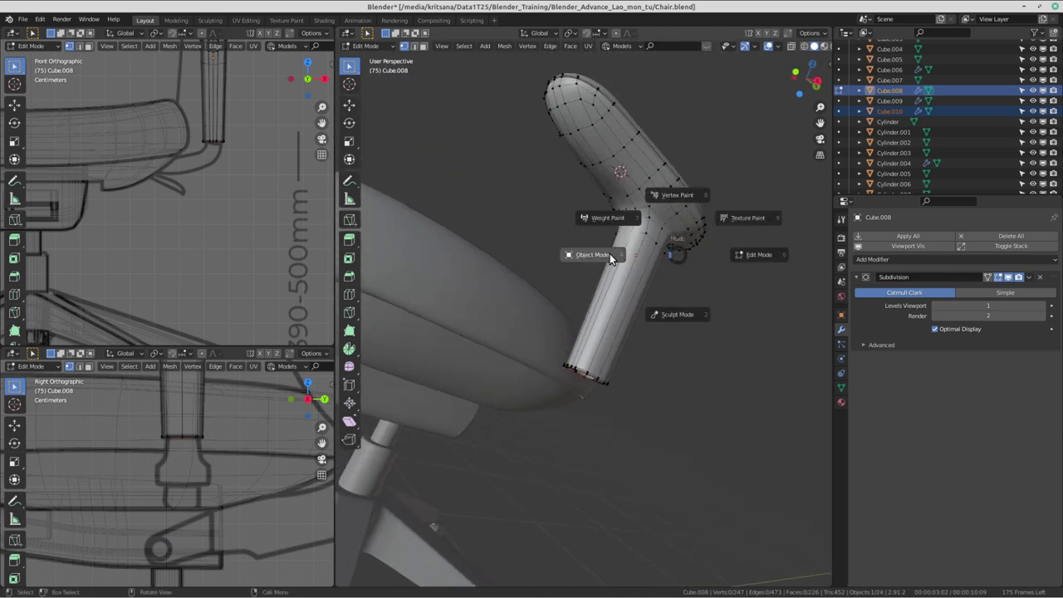
pyautogui.click(609, 253)
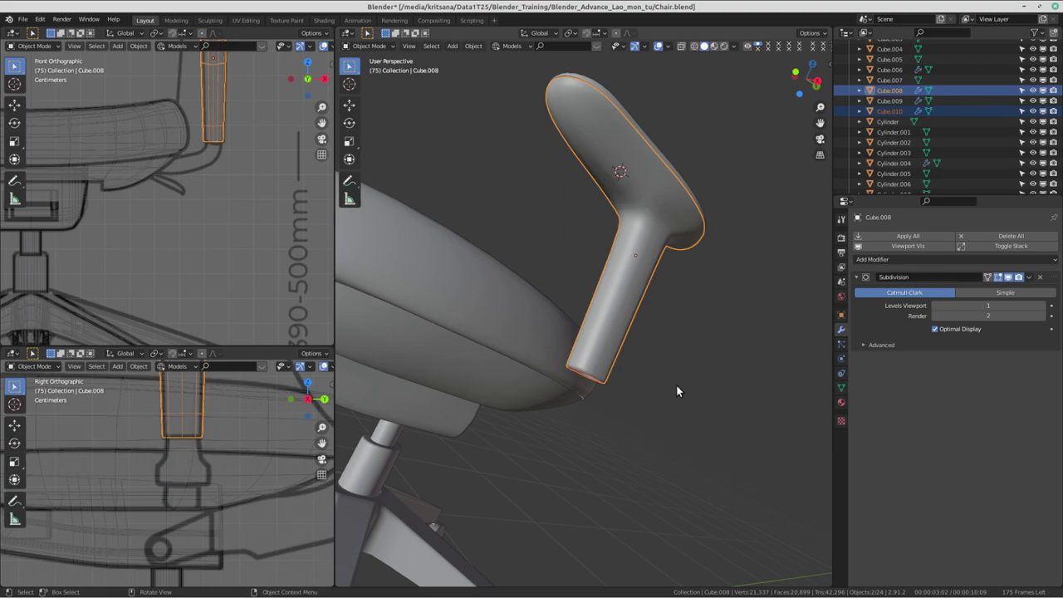
# - Select the separated end-ring object Cube.010 at the tube's open end
pyautogui.hotkey('ctrl', 'alt', 'Right')
pyautogui.hotkey('ctrl', 'alt', 'Right')
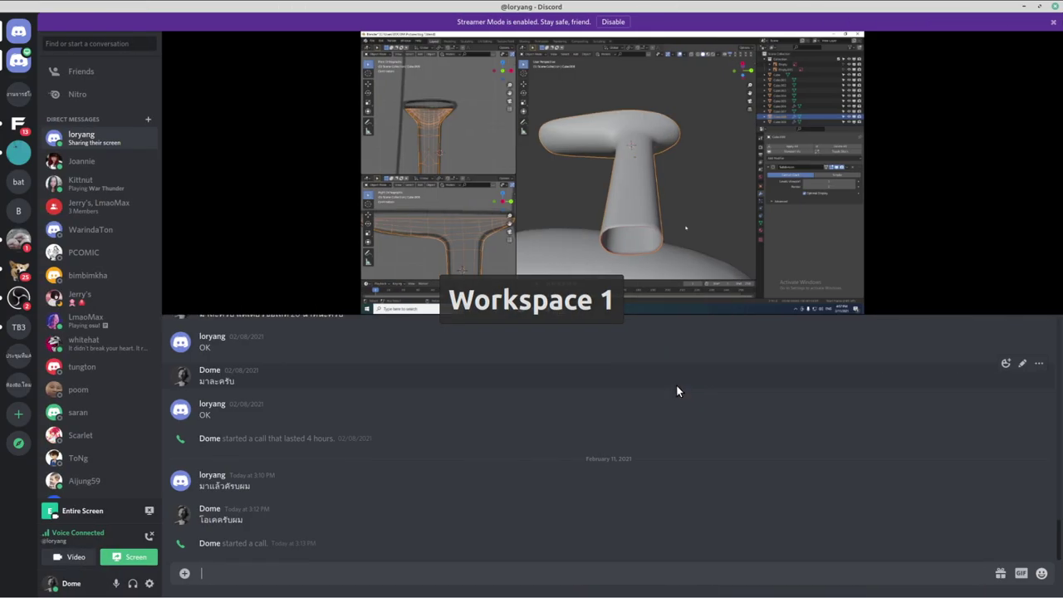
pyautogui.hotkey('ctrl', 'alt', 'Right')
pyautogui.moveTo(714, 326)
pyautogui.mouseDown(button='middle')
pyautogui.moveTo(699, 339)
pyautogui.moveTo(674, 277)
pyautogui.moveTo(638, 234)
pyautogui.mouseUp(button='middle')
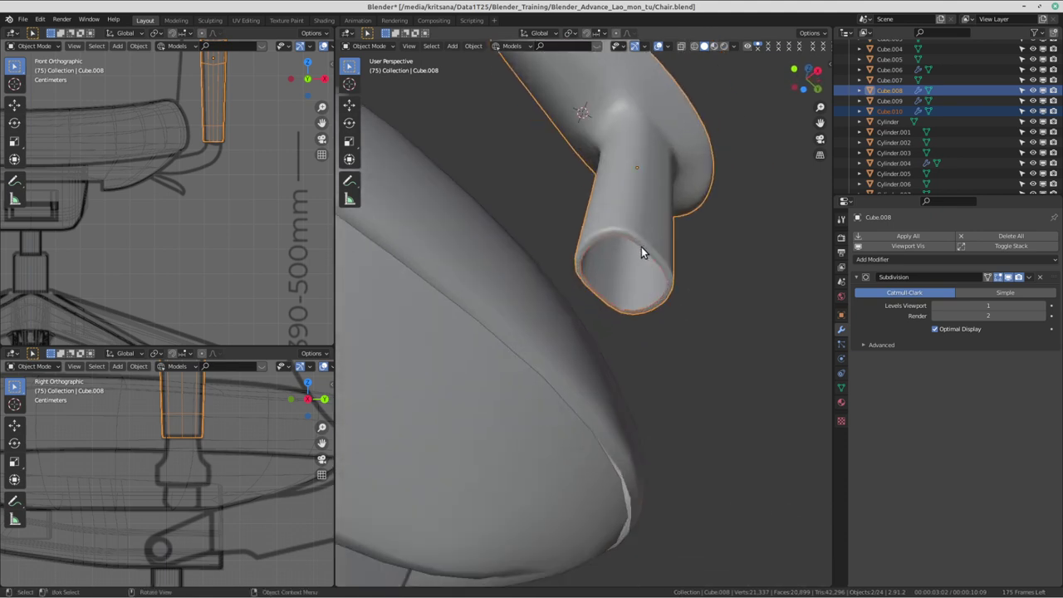
pyautogui.click(641, 247)
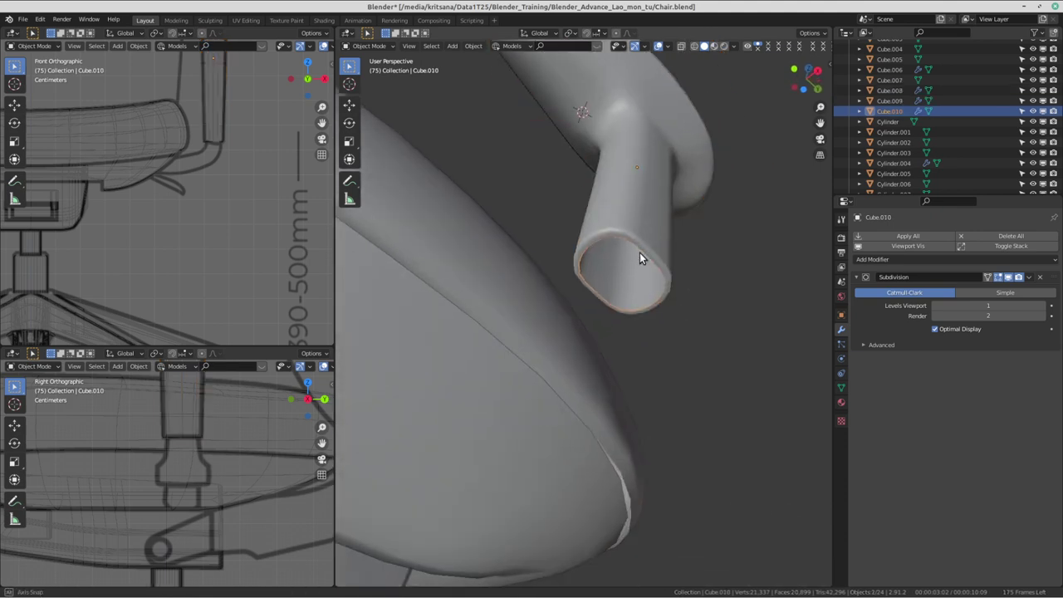
pyautogui.moveTo(640, 253); pyautogui.dragTo(616, 265, button='middle')
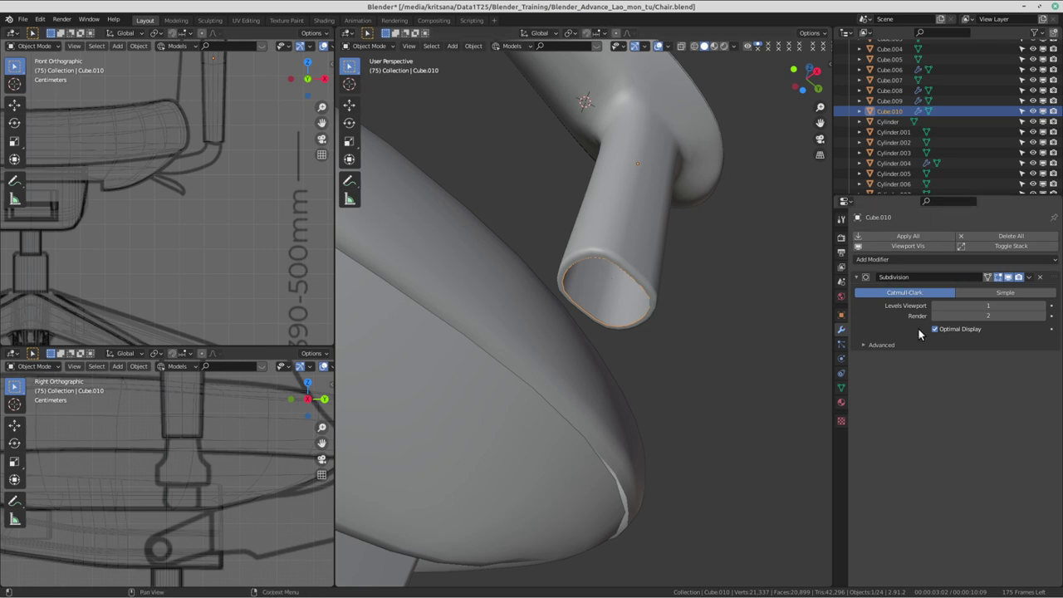
# - Disable Cube.010's Subdivision in the viewport, frame its end in the Front view, and open the mode pie
pyautogui.click(1010, 279)
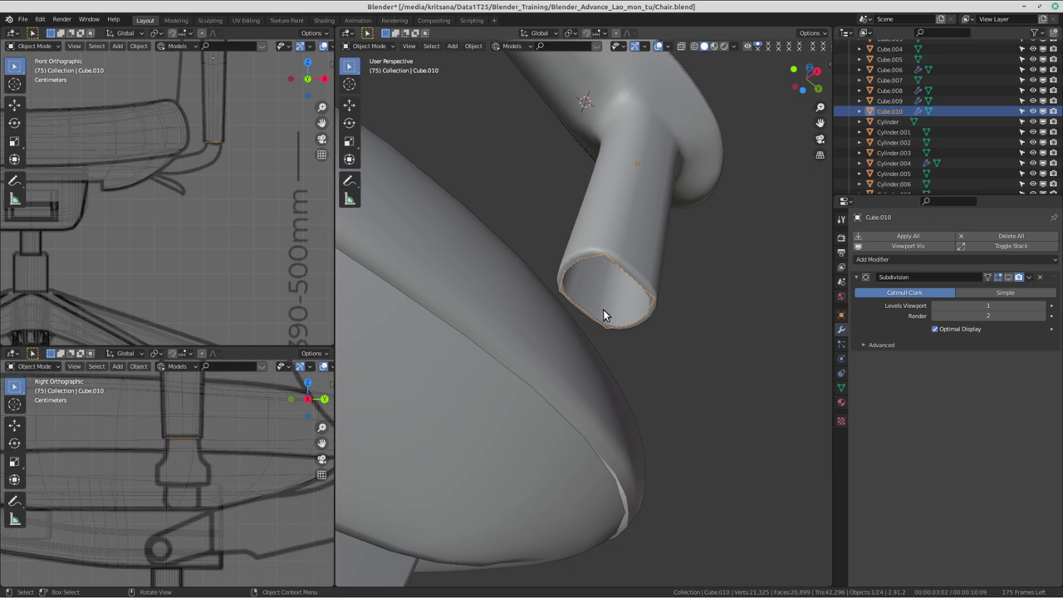
pyautogui.scroll(2, 229, 198)
pyautogui.scroll(2, 225, 115)
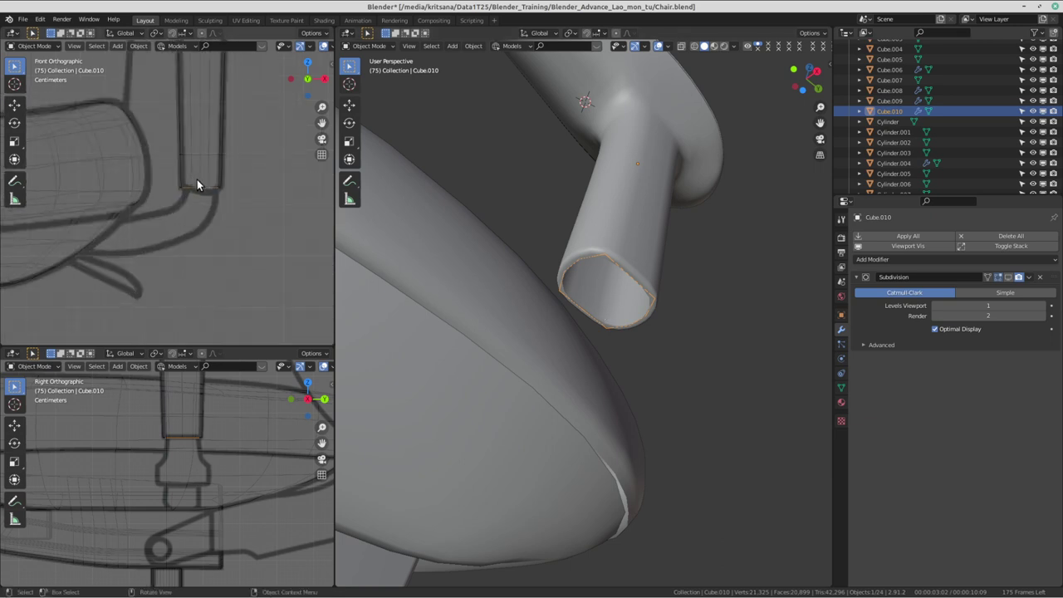
pyautogui.scroll(2, 197, 180)
pyautogui.keyDown('shift'); pyautogui.moveTo(173, 153); pyautogui.dragTo(211, 149, button='middle'); pyautogui.keyUp('shift')
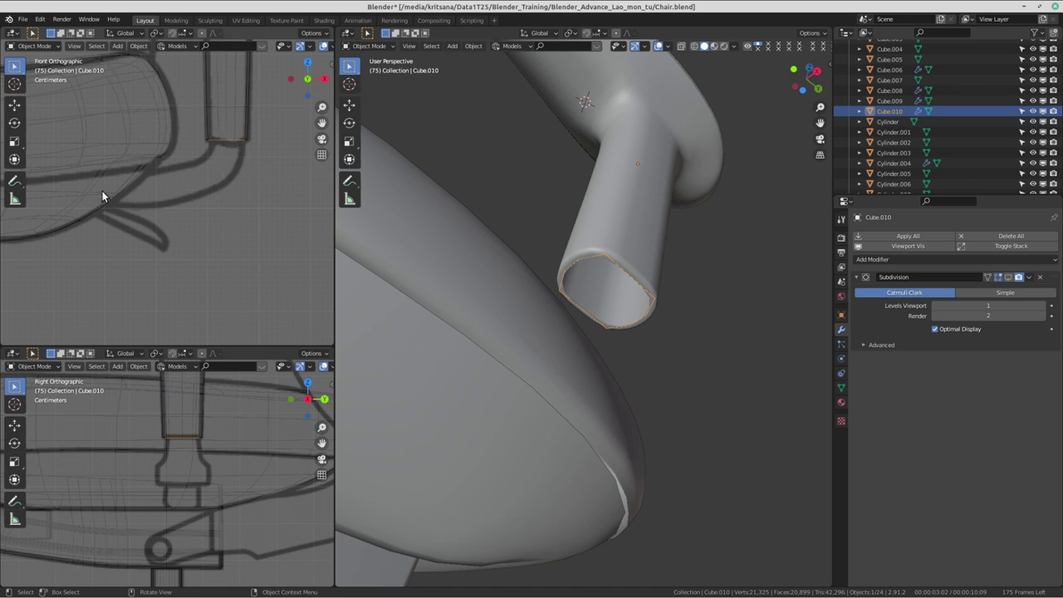
pyautogui.keyDown('shift'); pyautogui.moveTo(225, 147); pyautogui.dragTo(229, 167, button='middle'); pyautogui.keyUp('shift')
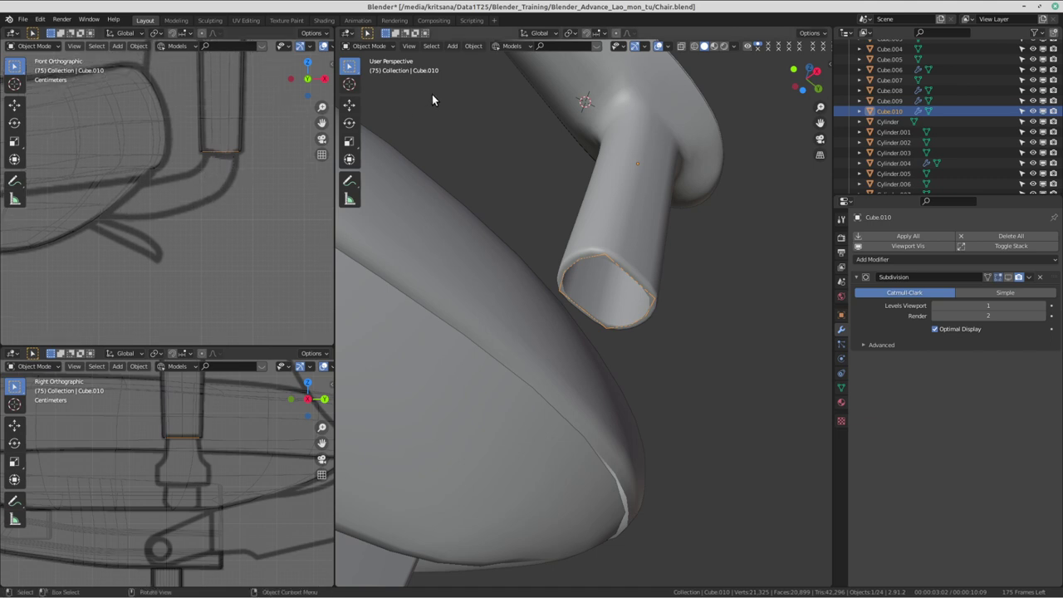
pyautogui.hotkey('ctrl', 'Tab')
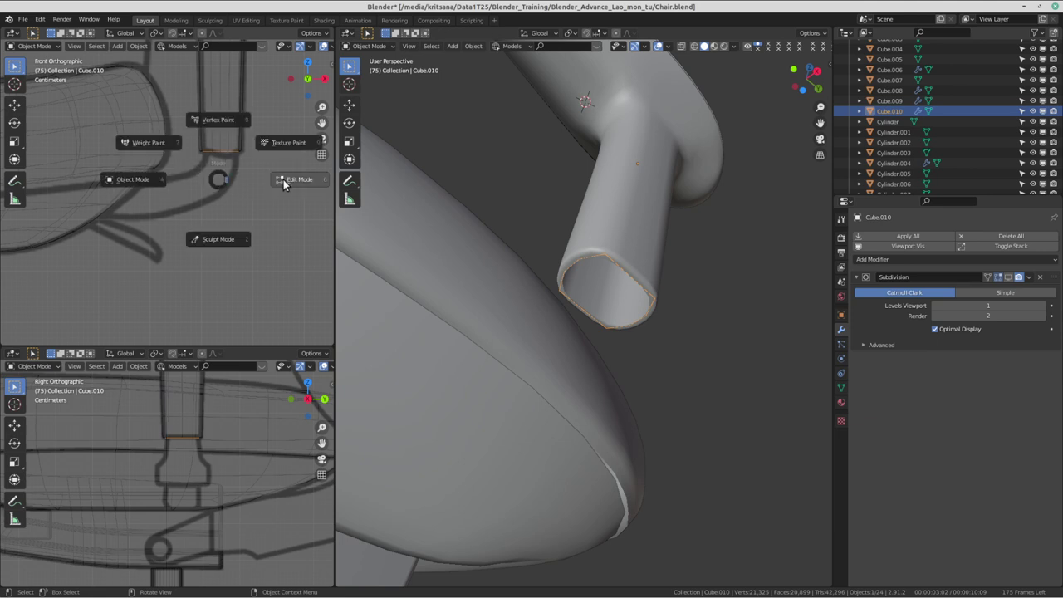
# - Enter Edit Mode on Cube.010 and select all 12 vertices of its rim ring
pyautogui.click(282, 184)
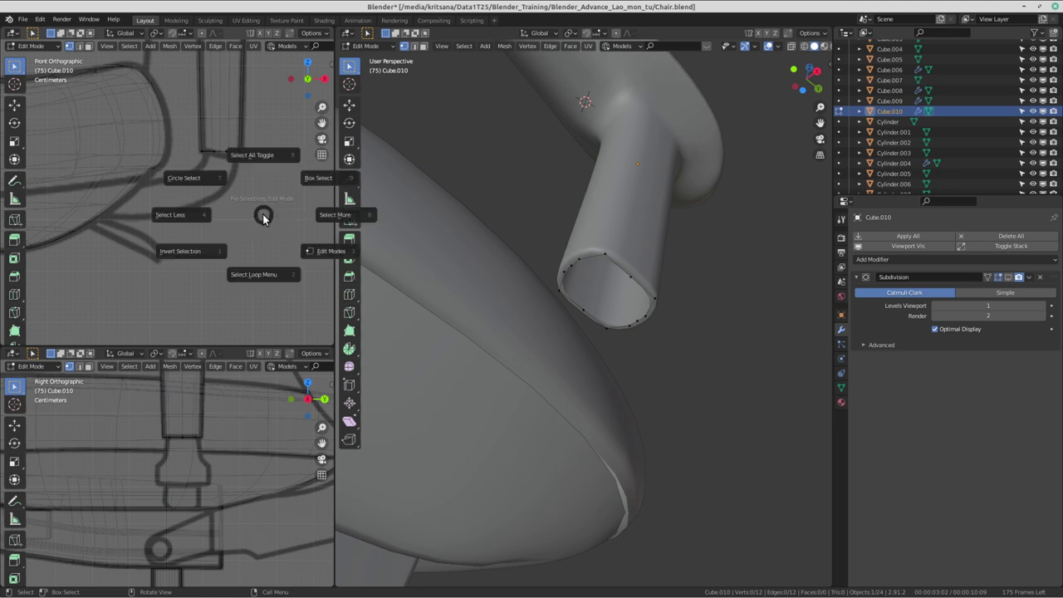
pyautogui.press('a')
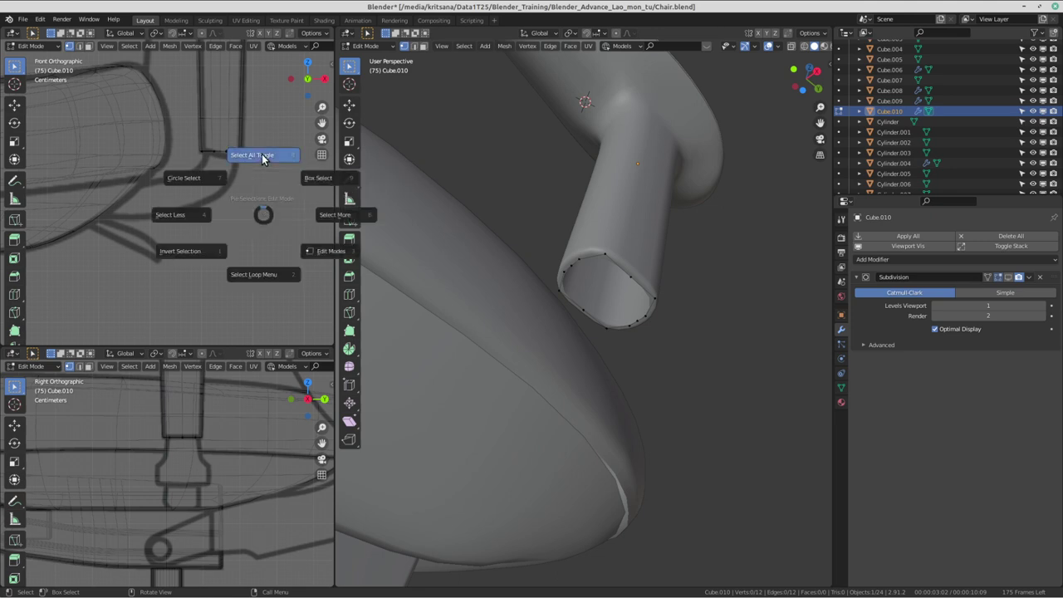
pyautogui.click(261, 156)
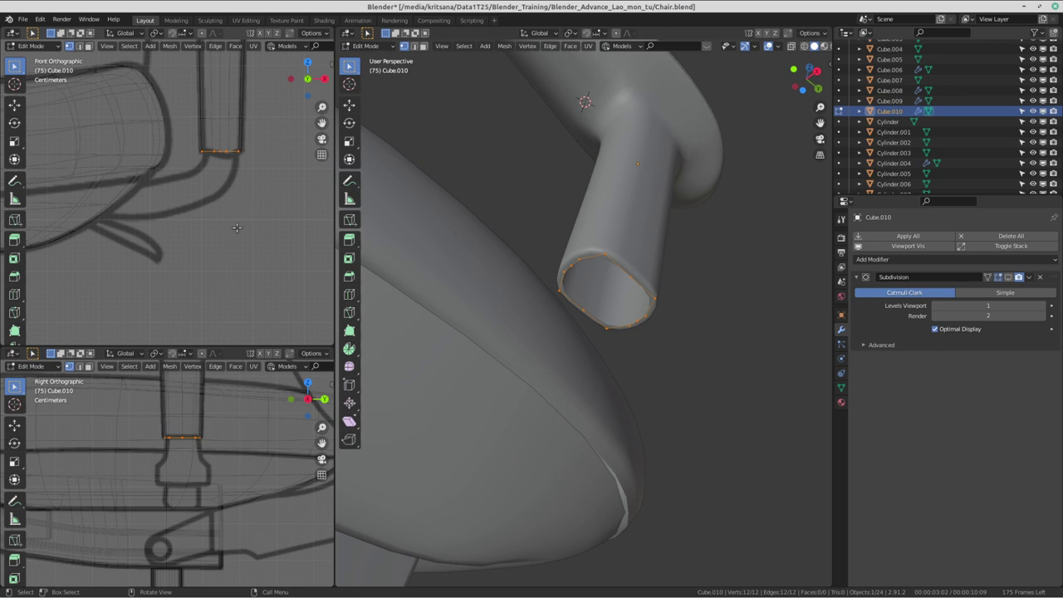
pyautogui.scroll(1, 206, 232)
pyautogui.scroll(1, 212, 210)
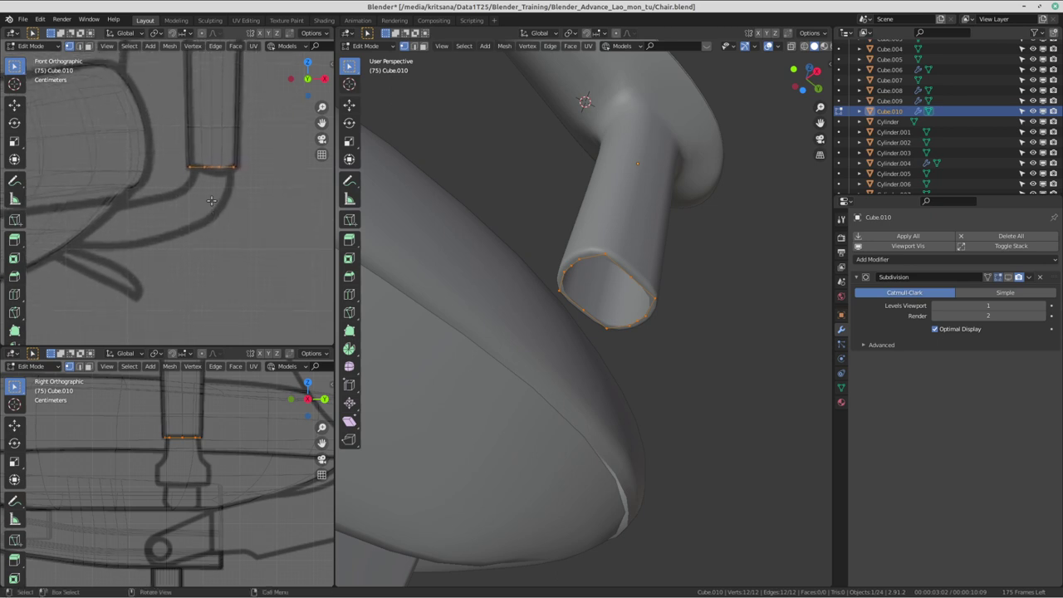
# - Extrude the tube's open end ring and tilt it steeply to start the lever's bend
pyautogui.press('e')
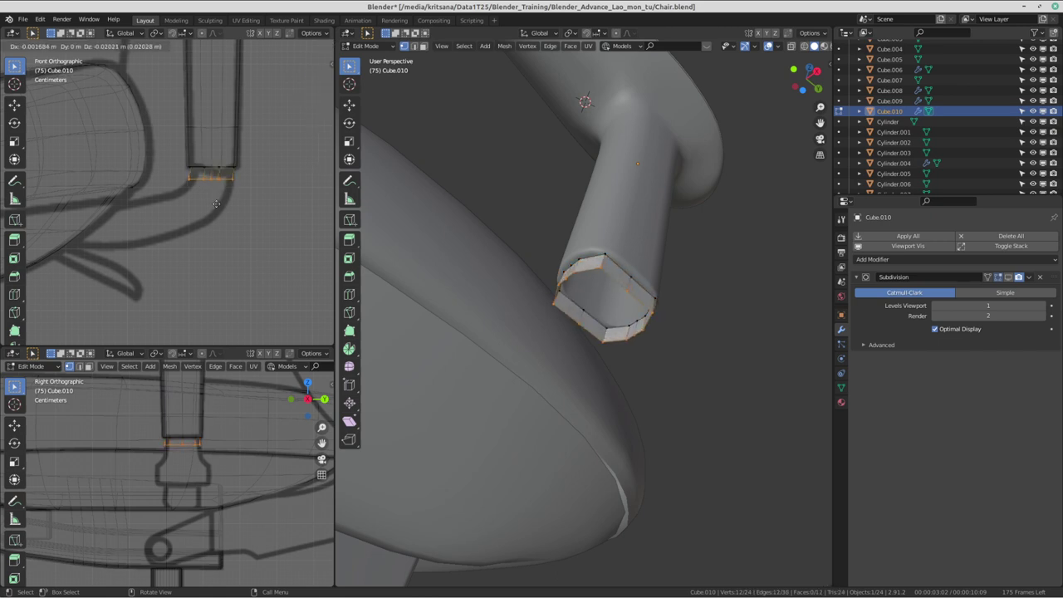
pyautogui.click(218, 205)
pyautogui.scroll(1, 231, 208)
pyautogui.keyDown('shift'); pyautogui.moveTo(231, 209); pyautogui.dragTo(206, 225, button='middle'); pyautogui.keyUp('shift')
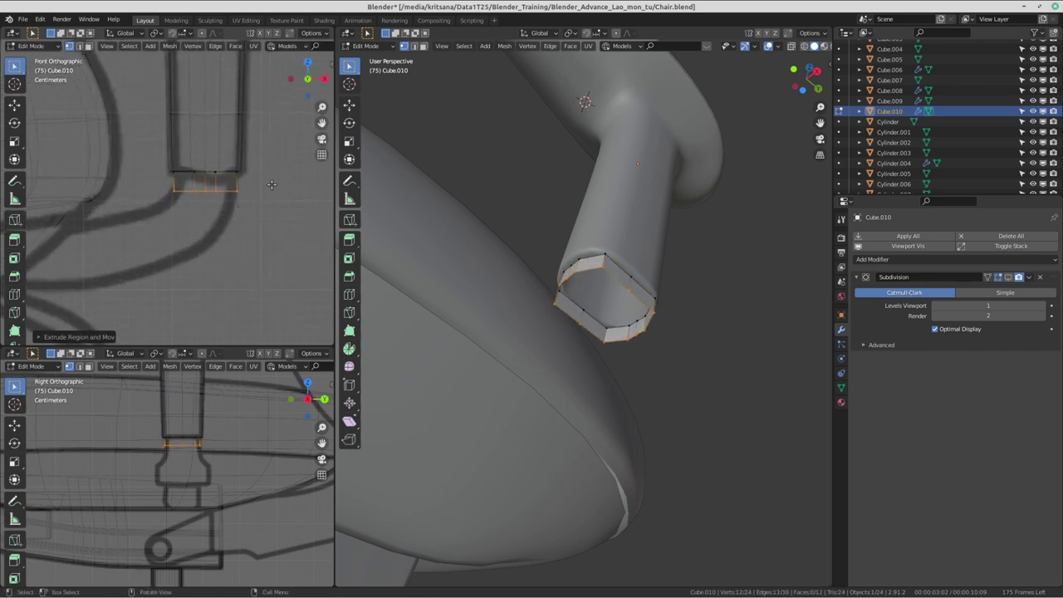
pyautogui.press('r')
pyautogui.click(292, 167)
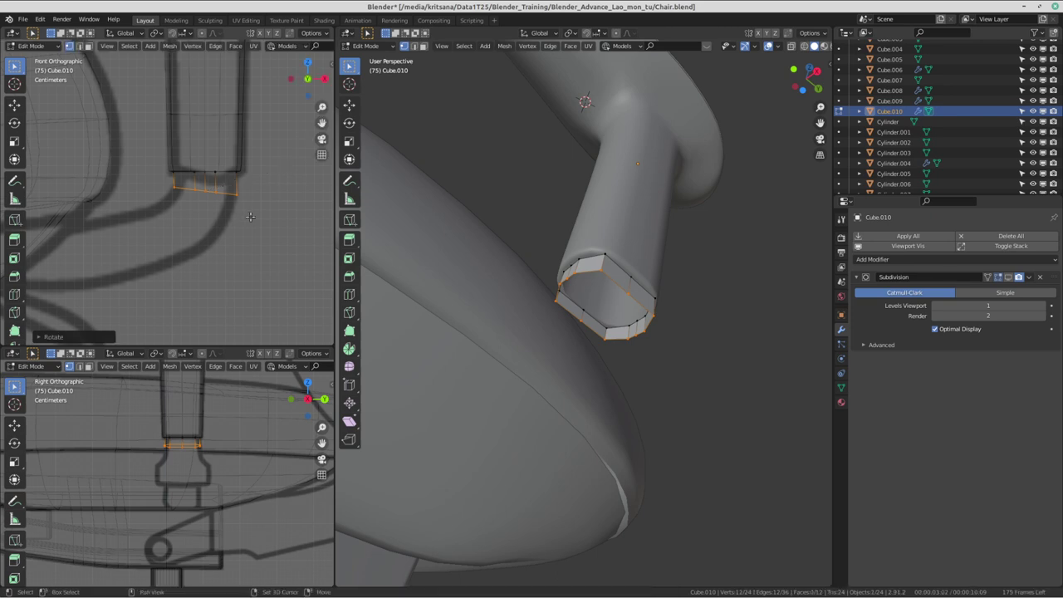
pyautogui.press('g')
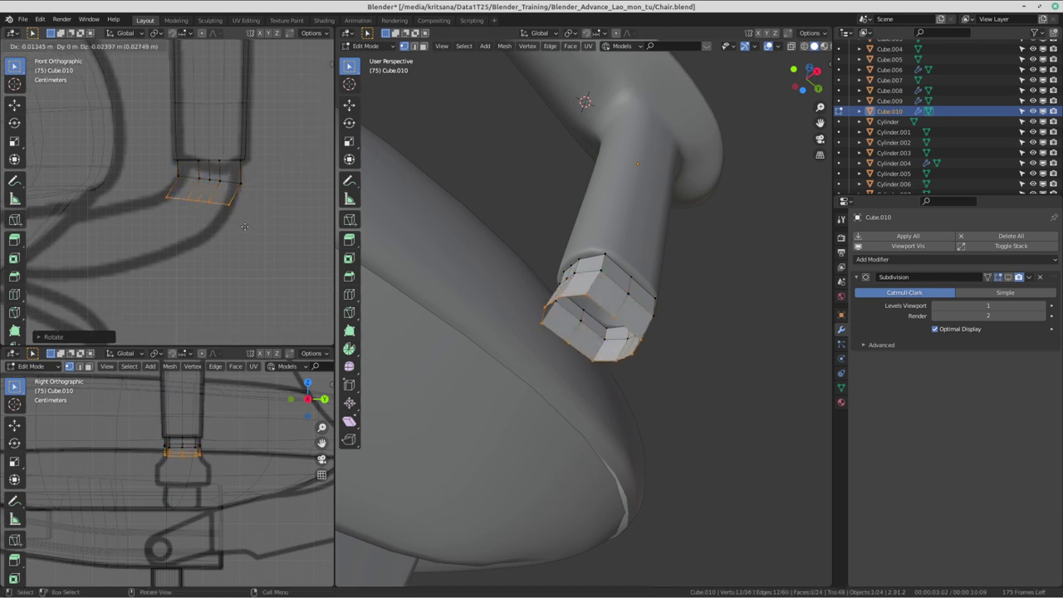
pyautogui.press('Escape')
pyautogui.hotkey('ctrl', 'z')
pyautogui.press('r')
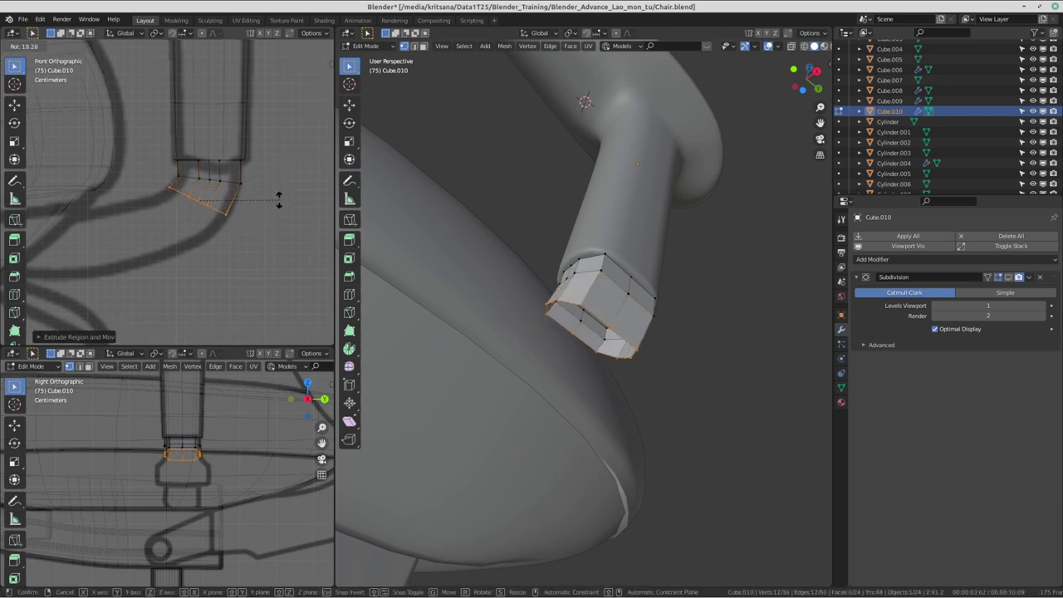
pyautogui.click(279, 200)
# - Extrude a second ring, angle it steeper and shift it down-left along the reference curve
pyautogui.press('e')
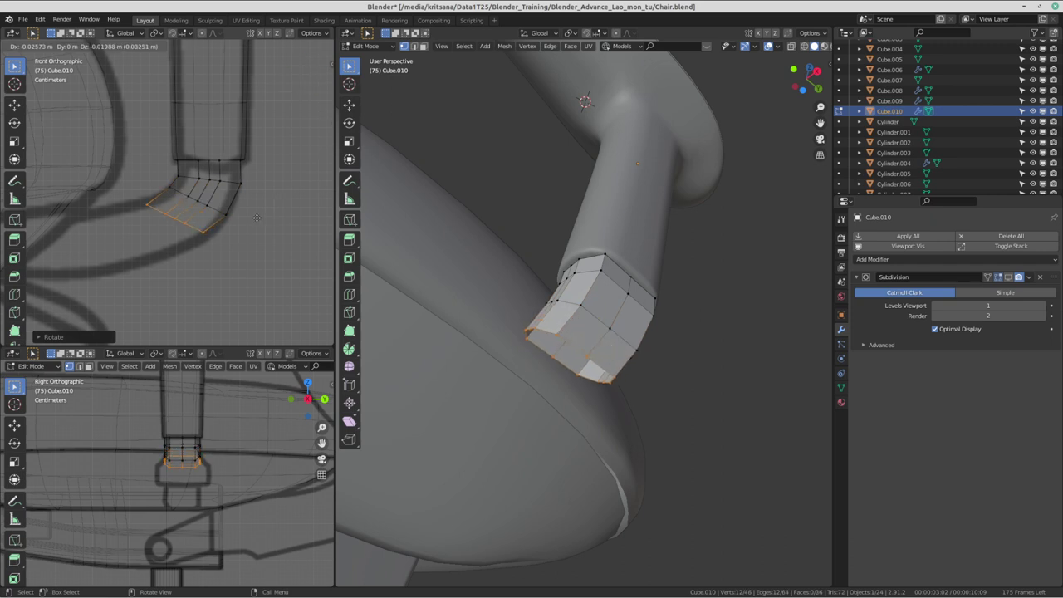
pyautogui.click(273, 182)
pyautogui.press('r')
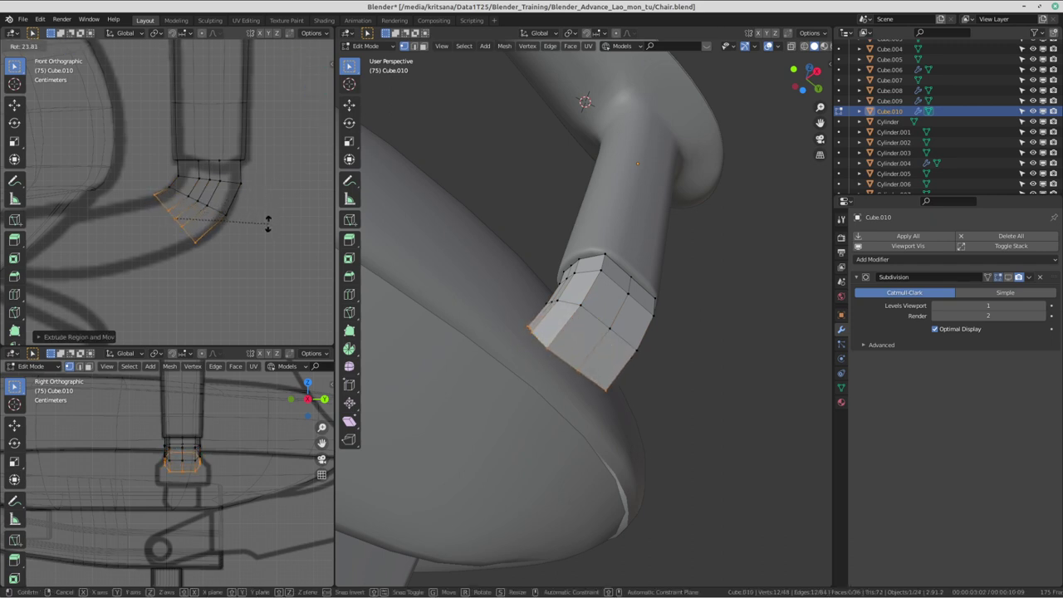
pyautogui.click(267, 222)
pyautogui.press('g')
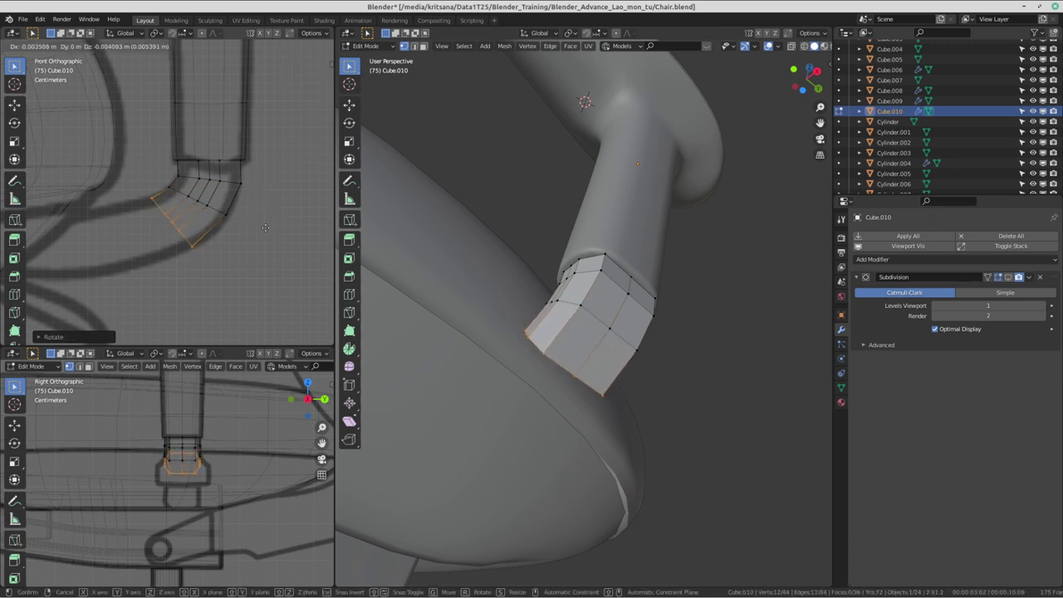
pyautogui.click(265, 219)
# - Extrude a third ring, rotate it and reposition it further along the curve
pyautogui.press('e')
pyautogui.click(264, 211)
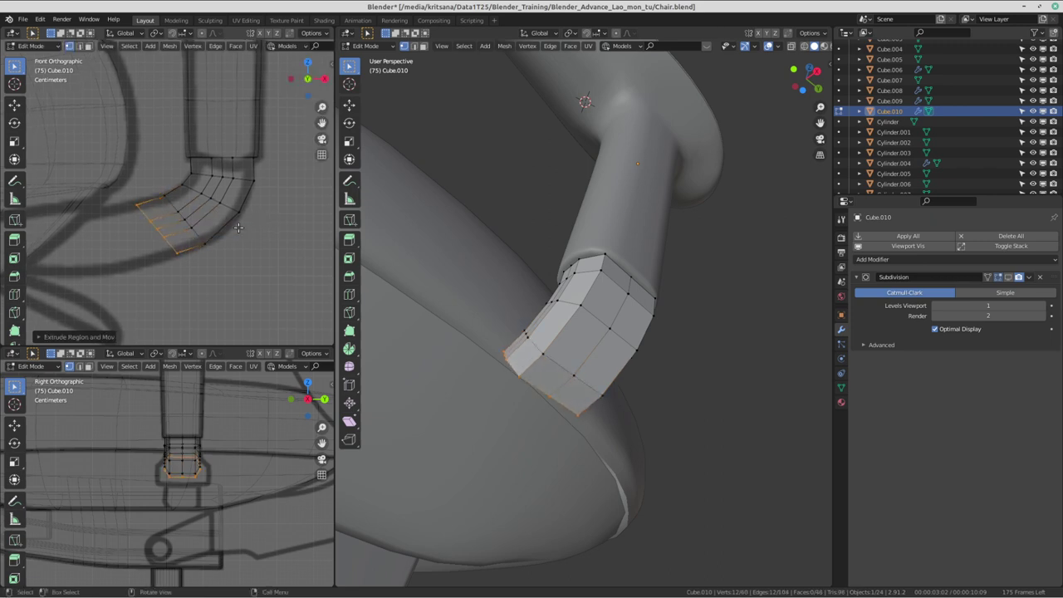
pyautogui.press('r')
pyautogui.click(263, 214)
pyautogui.keyDown('shift'); pyautogui.moveTo(240, 221); pyautogui.dragTo(270, 210, button='middle'); pyautogui.keyUp('shift')
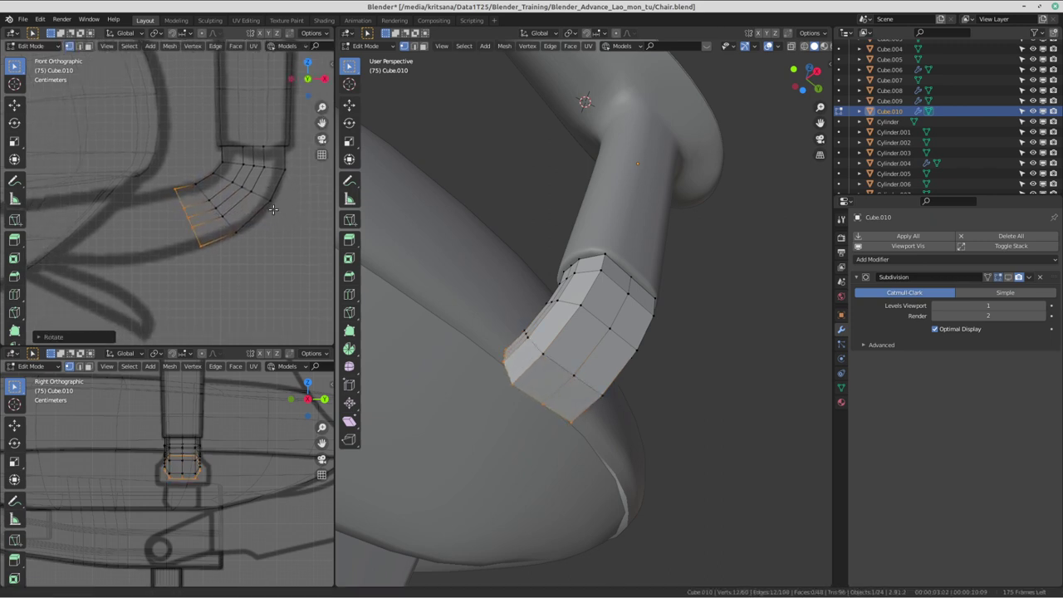
pyautogui.press('g')
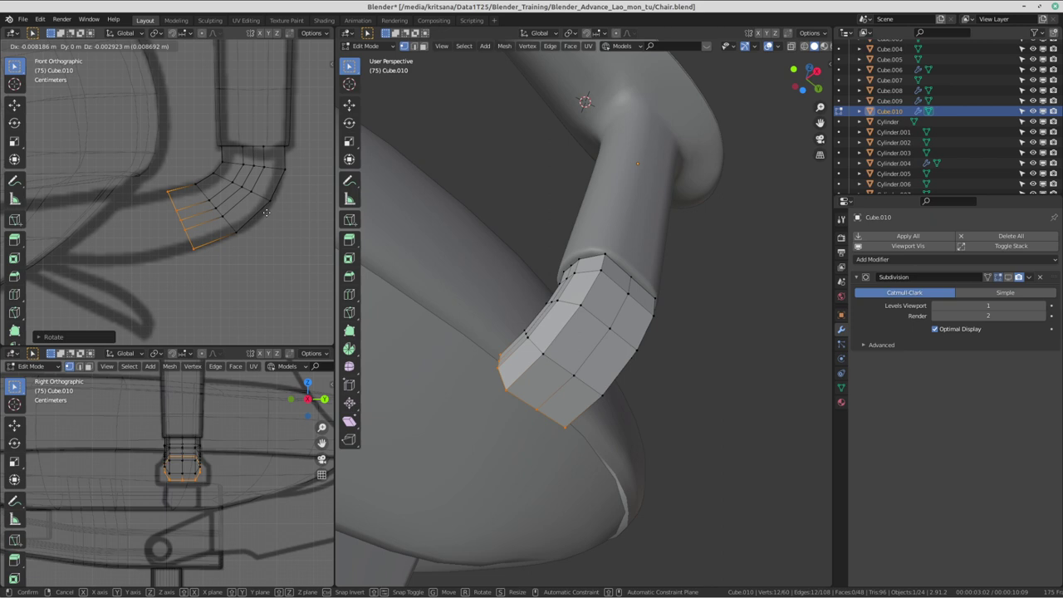
pyautogui.click(266, 213)
pyautogui.keyDown('shift'); pyautogui.moveTo(267, 212); pyautogui.dragTo(298, 200, button='middle'); pyautogui.keyUp('shift')
pyautogui.press('g')
pyautogui.click(237, 241)
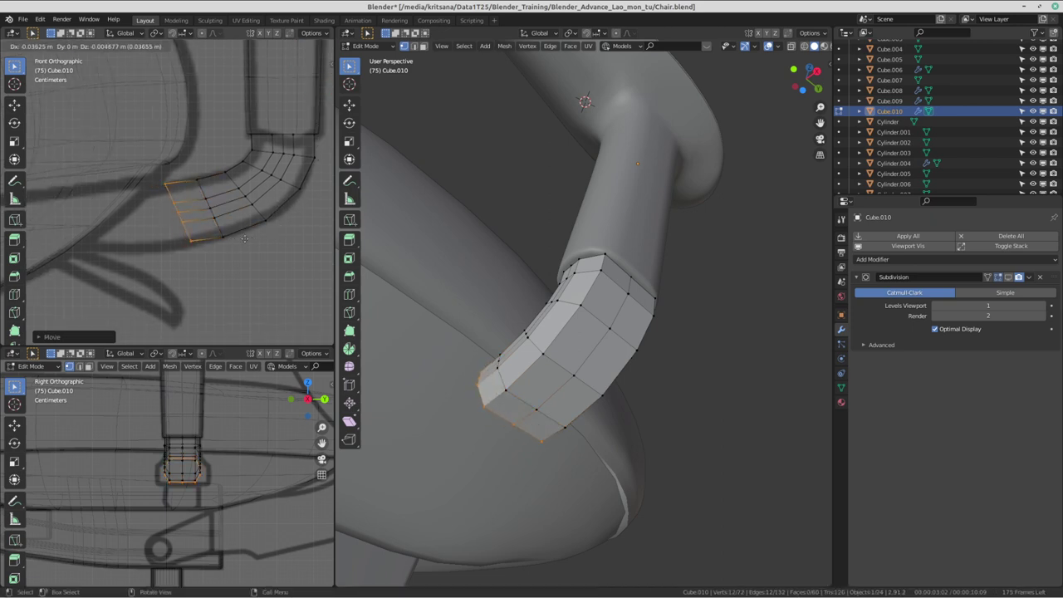
pyautogui.click(245, 238)
# - Extrude a fourth ring, rotate it and place it down-left following the outline
pyautogui.press('e')
pyautogui.press('r')
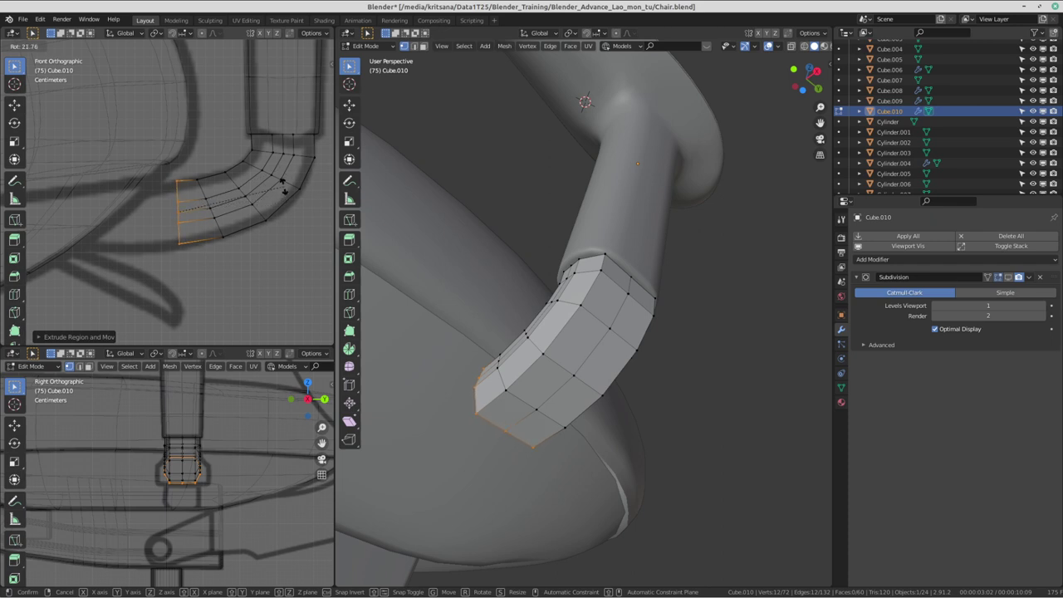
pyautogui.click(284, 188)
pyautogui.press('g')
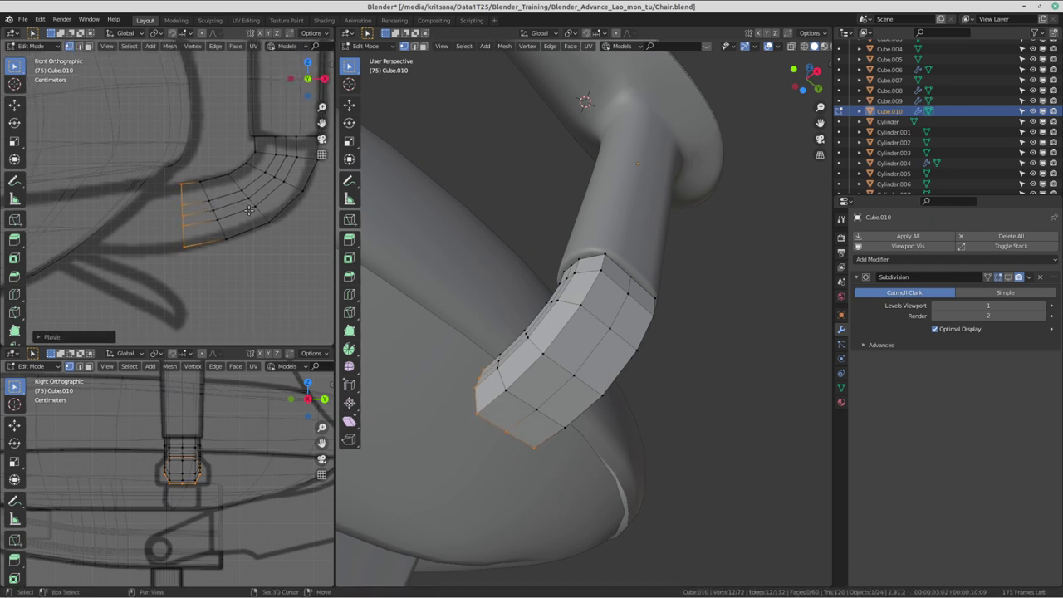
pyautogui.click(267, 169)
# - Extrude, rotate and place the final ring as a straight extension at the lever's tip
pyautogui.press('e')
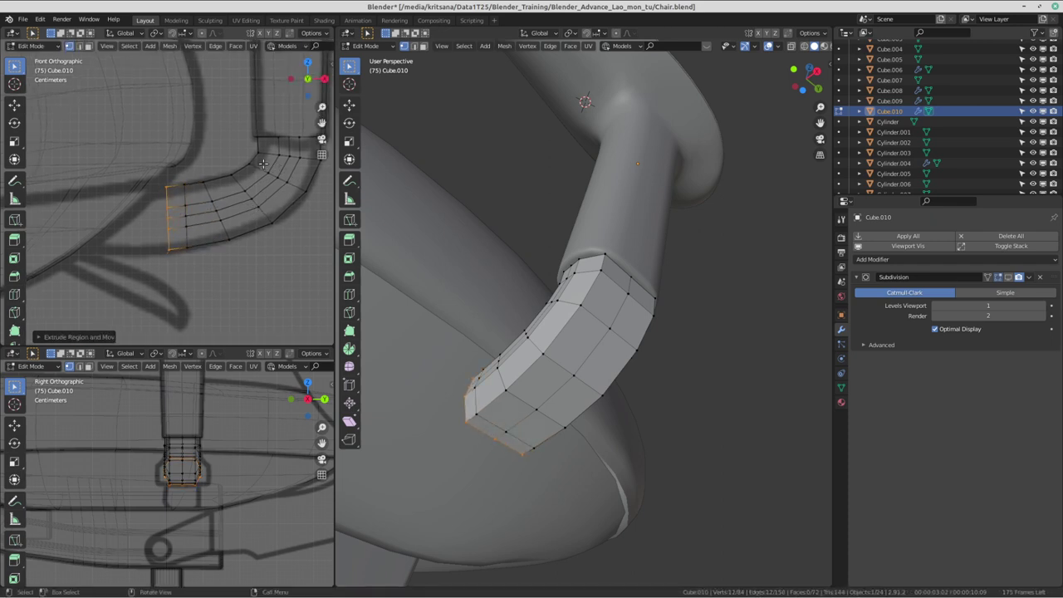
pyautogui.press('r')
pyautogui.click(282, 172)
pyautogui.keyDown('shift'); pyautogui.moveTo(245, 233); pyautogui.dragTo(260, 235, button='middle'); pyautogui.keyUp('shift')
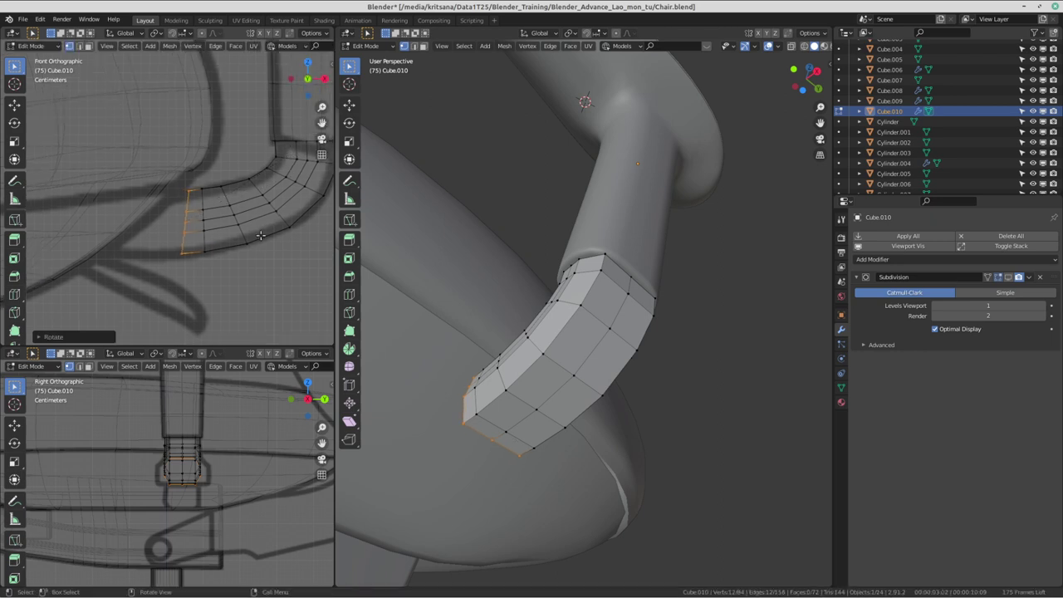
pyautogui.press('g')
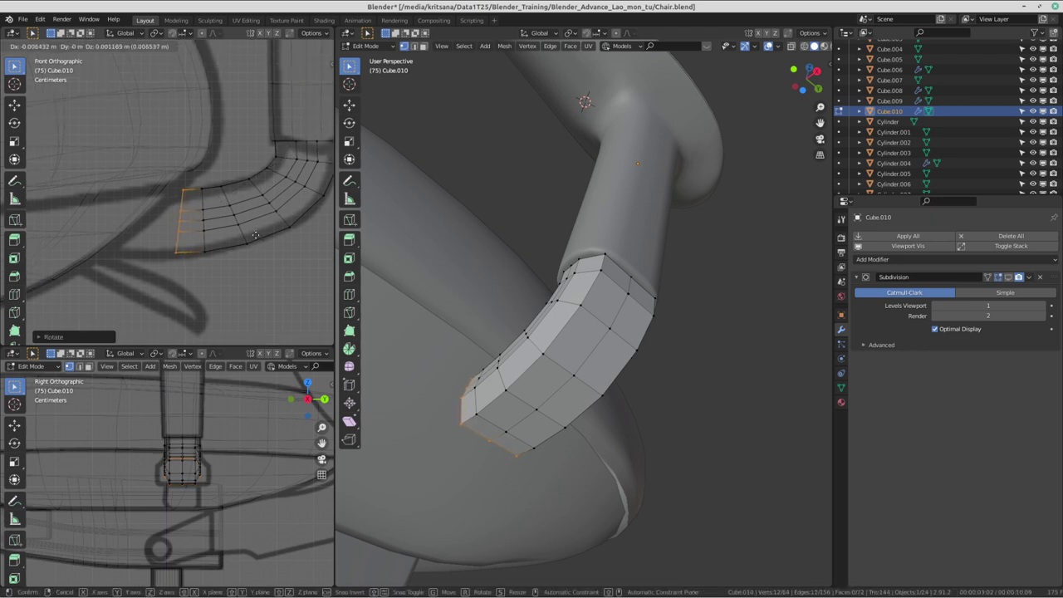
pyautogui.click(256, 235)
pyautogui.keyDown('shift'); pyautogui.moveTo(256, 235); pyautogui.dragTo(260, 241, button='middle'); pyautogui.keyUp('shift')
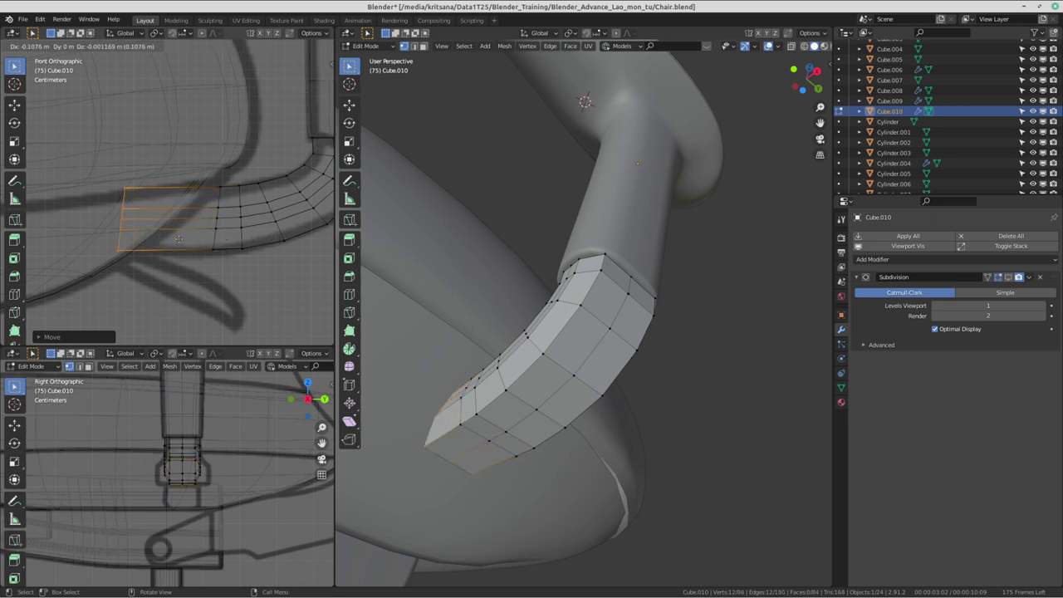
pyautogui.click(153, 240)
# - Orbit around the chair to inspect the bent lever and return to Object Mode
pyautogui.scroll(-3, 667, 379)
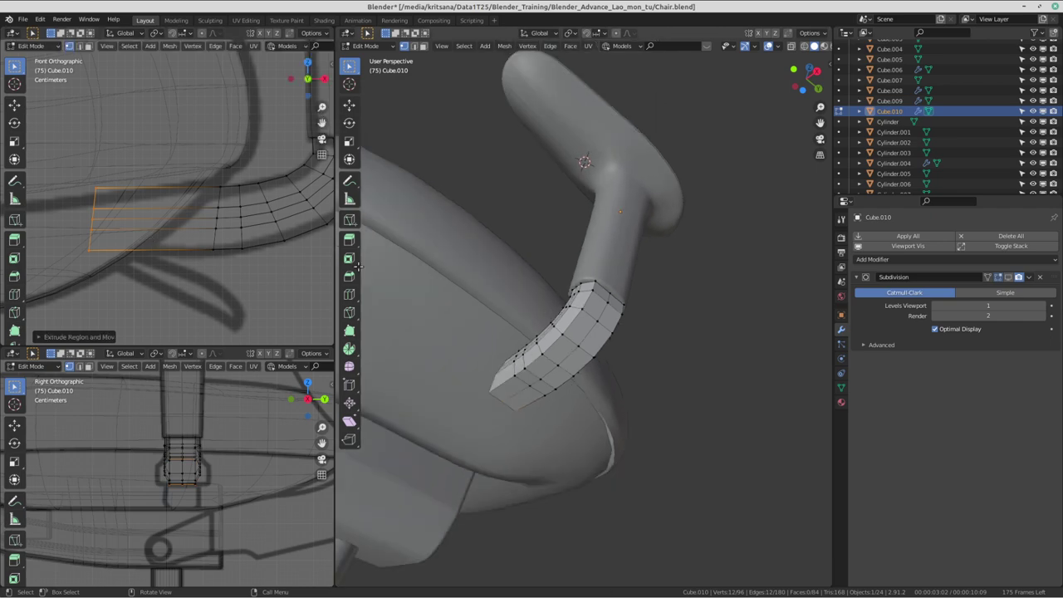
pyautogui.scroll(-3, 667, 378)
pyautogui.scroll(-2, 667, 379)
pyautogui.moveTo(667, 379)
pyautogui.mouseDown(button='middle')
pyautogui.moveTo(612, 278)
pyautogui.moveTo(499, 176)
pyautogui.mouseUp(button='middle')
pyautogui.press('Tab')
pyautogui.moveTo(568, 199)
pyautogui.mouseDown(button='middle')
pyautogui.moveTo(738, 360)
pyautogui.moveTo(572, 327)
pyautogui.moveTo(666, 308)
pyautogui.moveTo(652, 318)
pyautogui.mouseUp(button='middle')
pyautogui.scroll(-2, 157, 218)
pyautogui.scroll(-1, 115, 207)
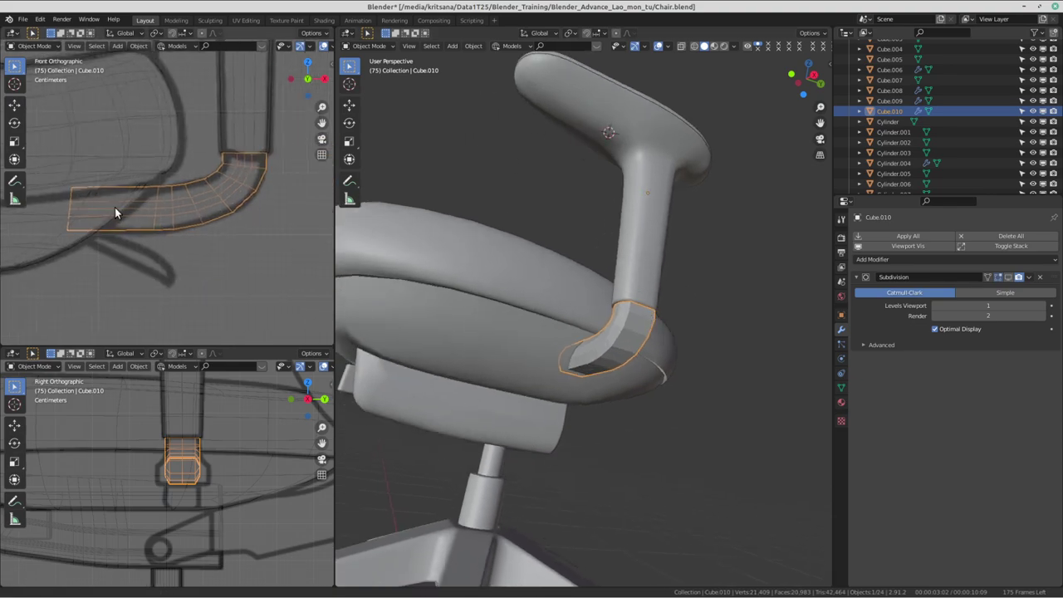
pyautogui.press('Tab')
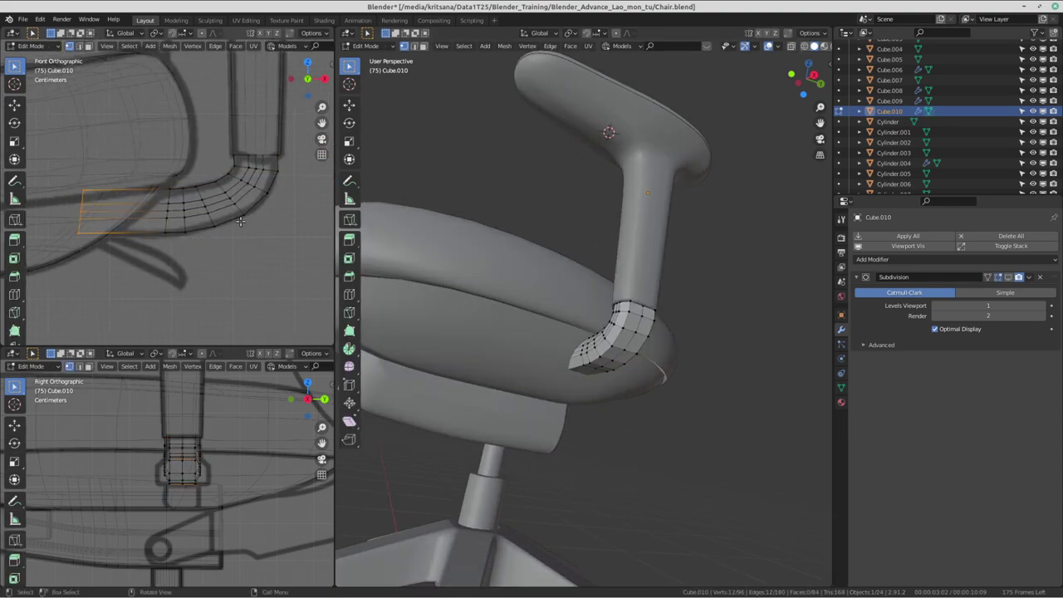
pyautogui.hotkey('ctrl', 'alt', 'Right')
pyautogui.hotkey('ctrl', 'alt', 'Left')
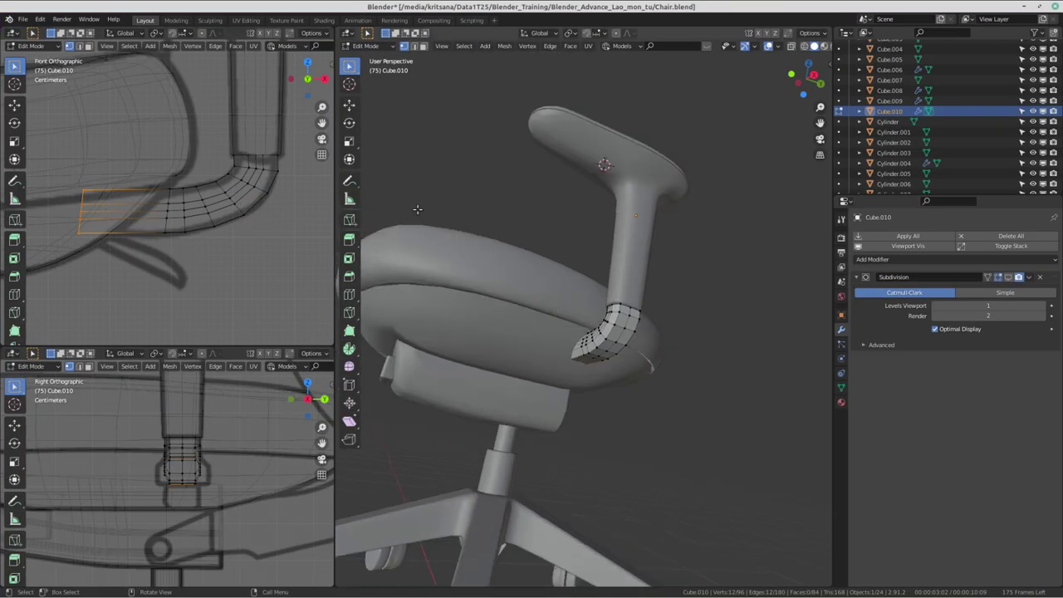
pyautogui.moveTo(442, 196)
pyautogui.mouseDown(button='middle')
pyautogui.moveTo(468, 286)
pyautogui.moveTo(591, 300)
pyautogui.moveTo(666, 395)
pyautogui.moveTo(588, 300)
pyautogui.moveTo(690, 173)
pyautogui.moveTo(453, 317)
pyautogui.moveTo(477, 241)
pyautogui.moveTo(420, 124)
pyautogui.moveTo(770, 267)
pyautogui.moveTo(570, 372)
pyautogui.moveTo(653, 304)
pyautogui.moveTo(636, 346)
pyautogui.moveTo(671, 254)
pyautogui.moveTo(764, 349)
pyautogui.moveTo(726, 389)
pyautogui.moveTo(628, 332)
pyautogui.moveTo(648, 349)
pyautogui.mouseUp(button='middle')
pyautogui.press('Tab')
pyautogui.scroll(3, 570, 372)
pyautogui.scroll(2, 636, 347)
# - Select the bent piece Cube.010 and turn on its Subdivision modifier's edit-mode display
pyautogui.click(652, 325)
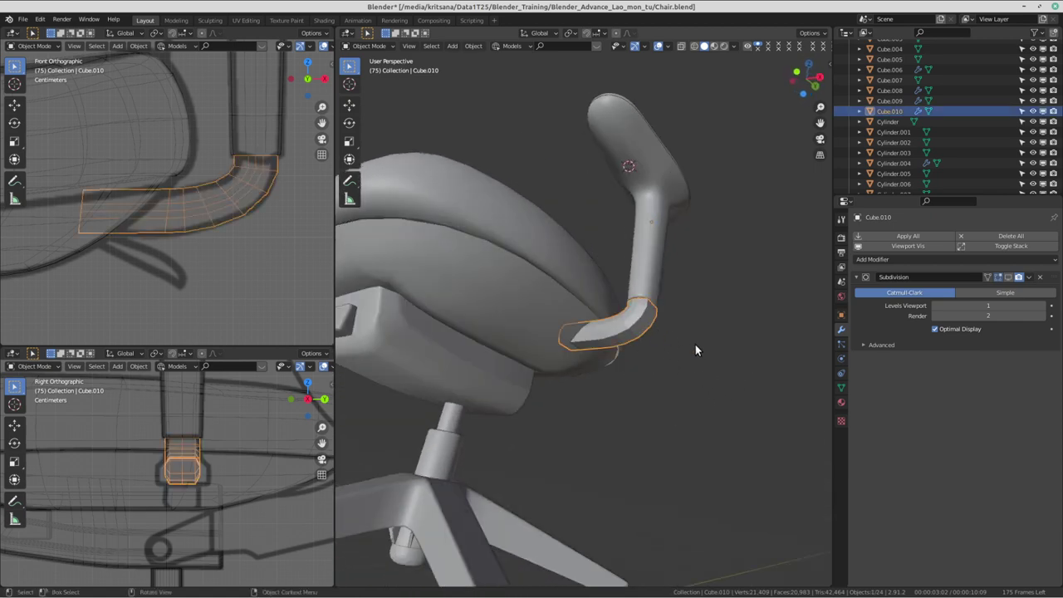
pyautogui.click(695, 344)
pyautogui.moveTo(629, 331); pyautogui.dragTo(706, 333, button='middle')
pyautogui.click(649, 270)
pyautogui.click(641, 344)
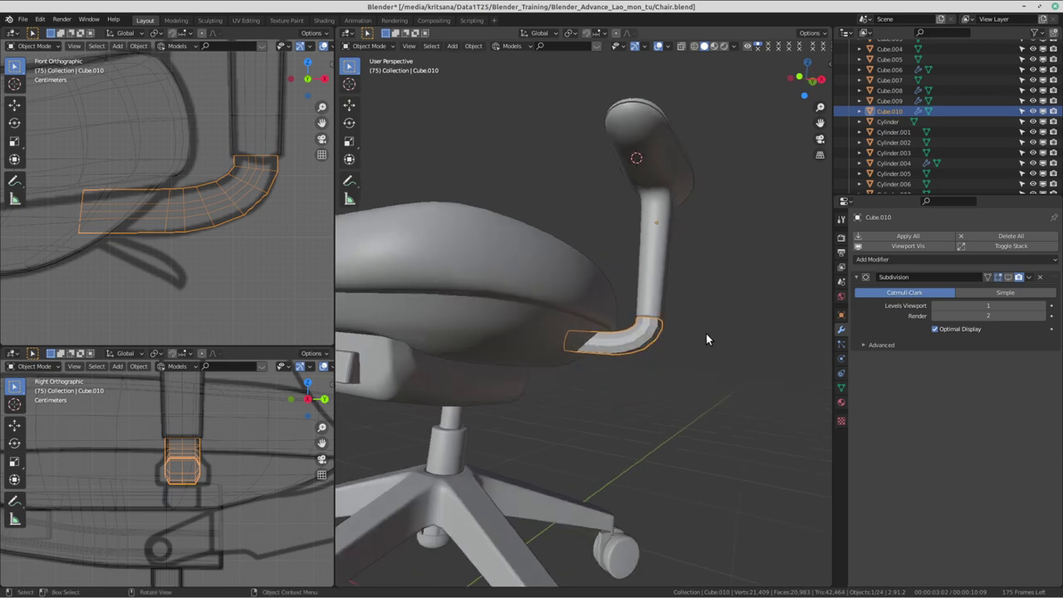
pyautogui.click(1008, 279)
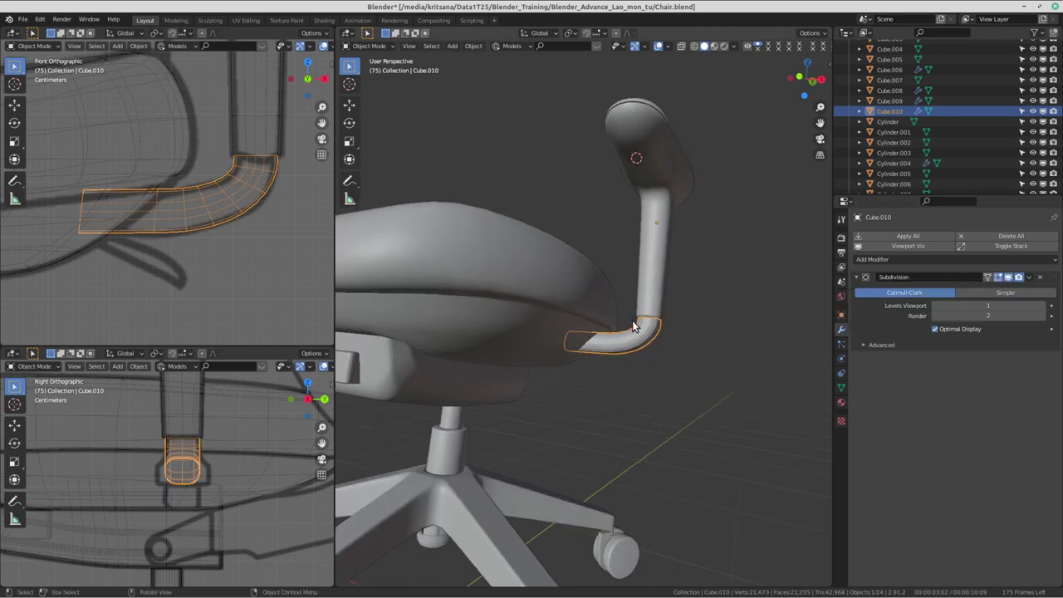
# - Apply Shade Smooth to the bent lower piece, then deselect everything
pyautogui.moveTo(682, 348)
pyautogui.mouseDown(button='middle')
pyautogui.moveTo(620, 293)
pyautogui.moveTo(673, 286)
pyautogui.mouseUp(button='middle')
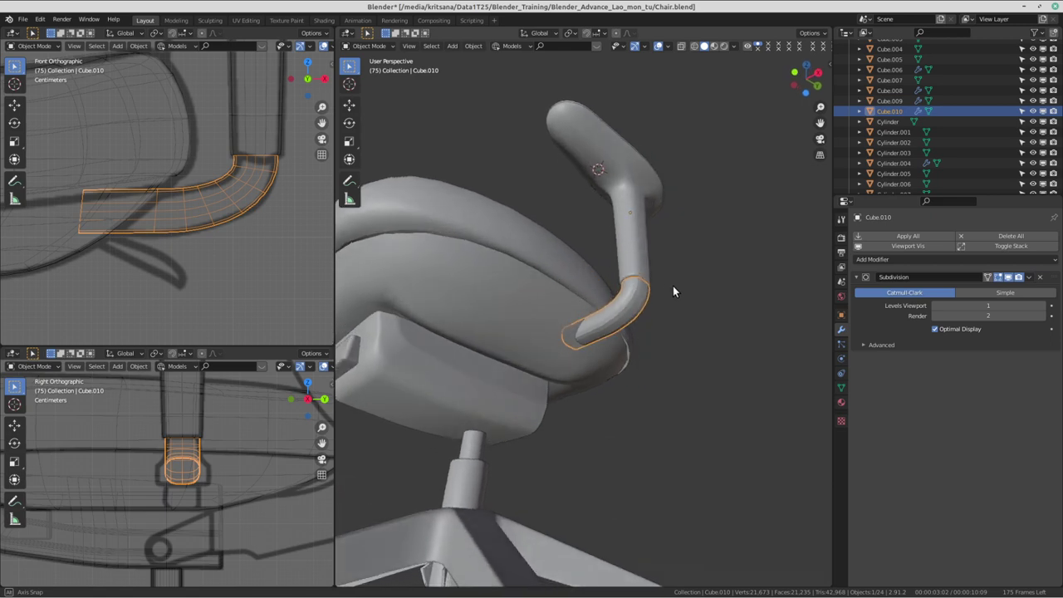
pyautogui.scroll(2, 673, 286)
pyautogui.scroll(2, 665, 290)
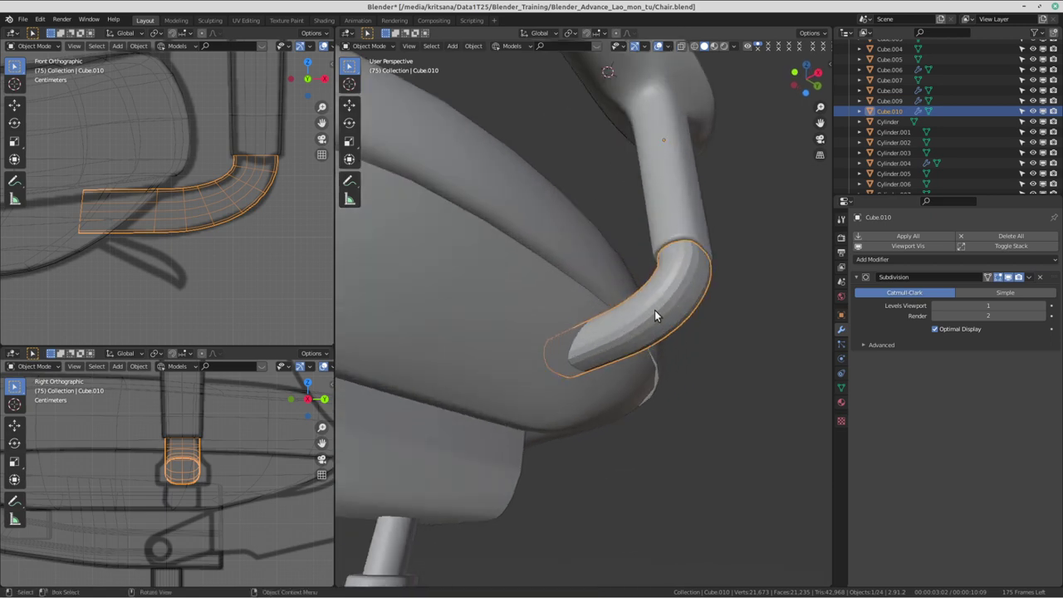
pyautogui.rightClick(654, 305)
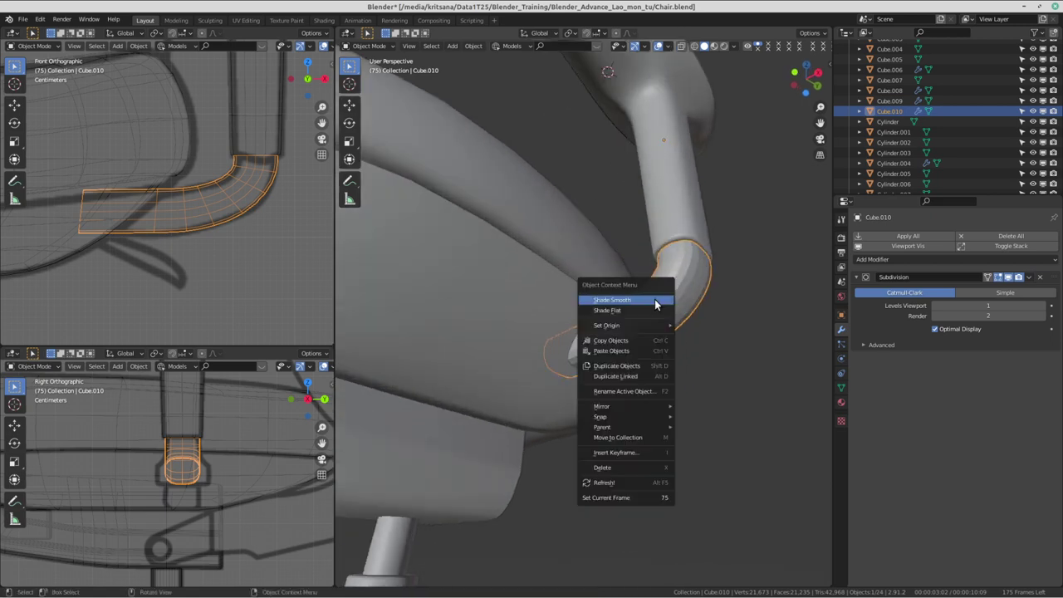
pyautogui.click(656, 303)
pyautogui.moveTo(655, 302)
pyautogui.mouseDown(button='middle')
pyautogui.moveTo(740, 348)
pyautogui.moveTo(458, 289)
pyautogui.moveTo(515, 366)
pyautogui.mouseUp(button='middle')
pyautogui.click(748, 368)
# - Orbit and zoom around the chair to check the smoothed armrest from several angles
pyautogui.scroll(-3, 541, 403)
pyautogui.scroll(3, 693, 423)
pyautogui.moveTo(541, 404)
pyautogui.mouseDown(button='middle')
pyautogui.moveTo(692, 422)
pyautogui.moveTo(599, 341)
pyautogui.moveTo(607, 308)
pyautogui.mouseUp(button='middle')
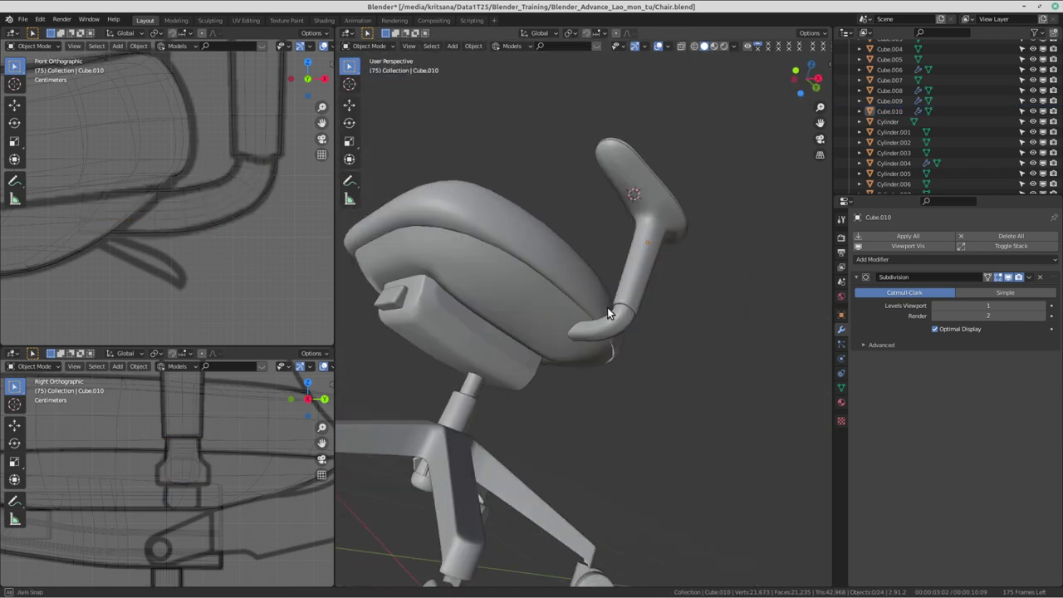
pyautogui.scroll(2, 607, 308)
pyautogui.moveTo(685, 359); pyautogui.dragTo(688, 474, button='middle')
pyautogui.scroll(-2, 684, 440)
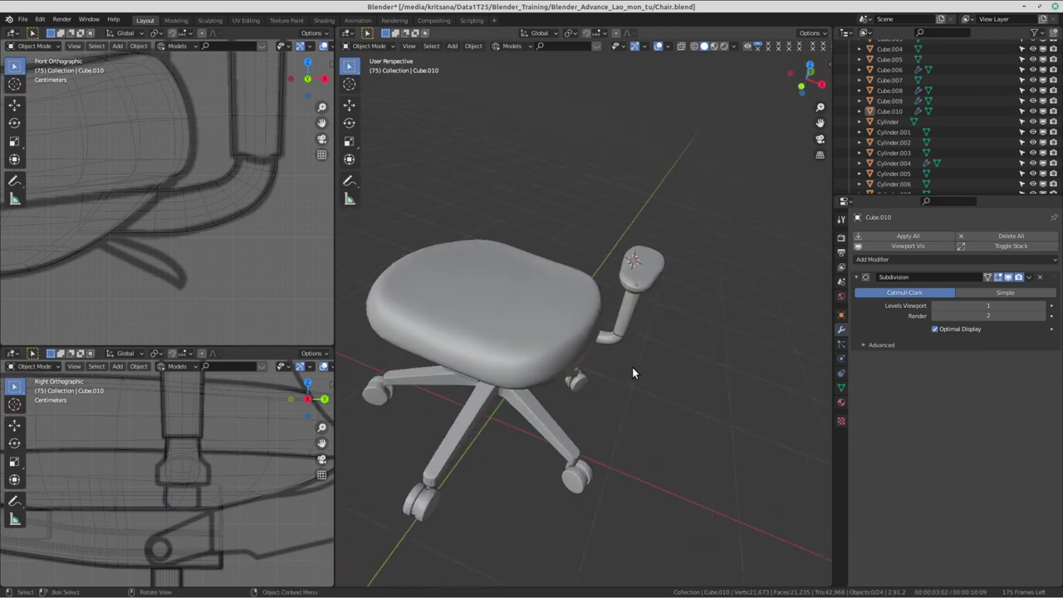
pyautogui.scroll(2, 633, 373)
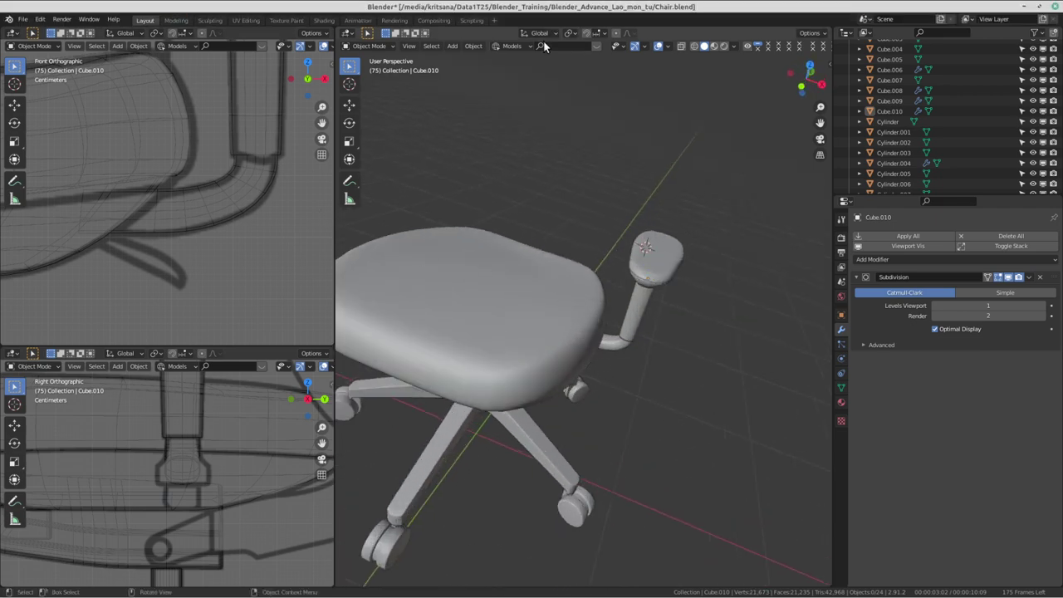
pyautogui.scroll(-2, 515, 278)
pyautogui.moveTo(515, 277)
pyautogui.mouseDown(button='middle')
pyautogui.moveTo(584, 243)
pyautogui.moveTo(598, 274)
pyautogui.mouseUp(button='middle')
pyautogui.scroll(2, 582, 243)
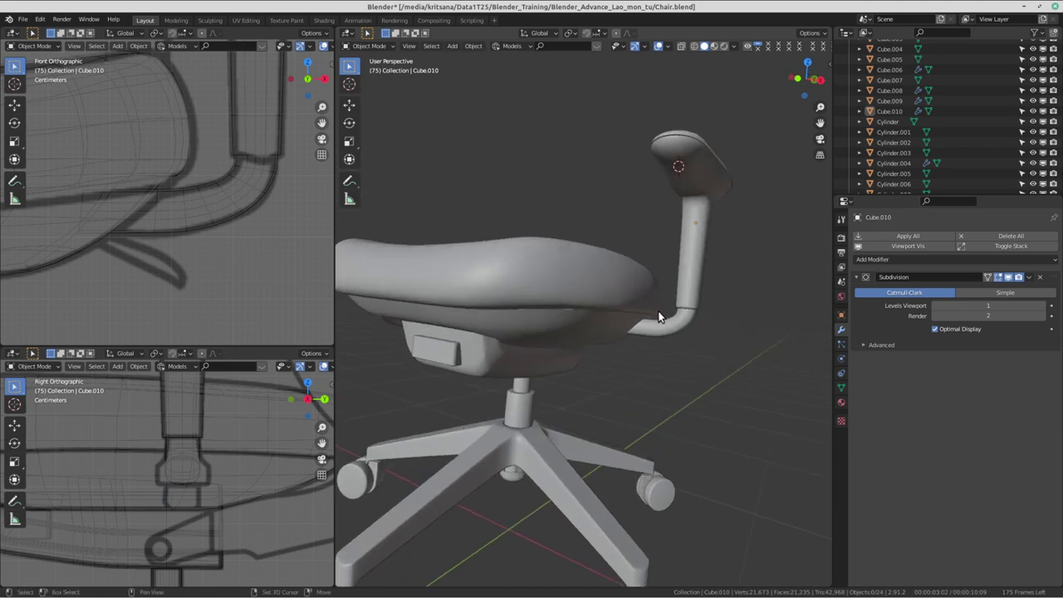
pyautogui.scroll(1, 138, 208)
pyautogui.scroll(1, 169, 233)
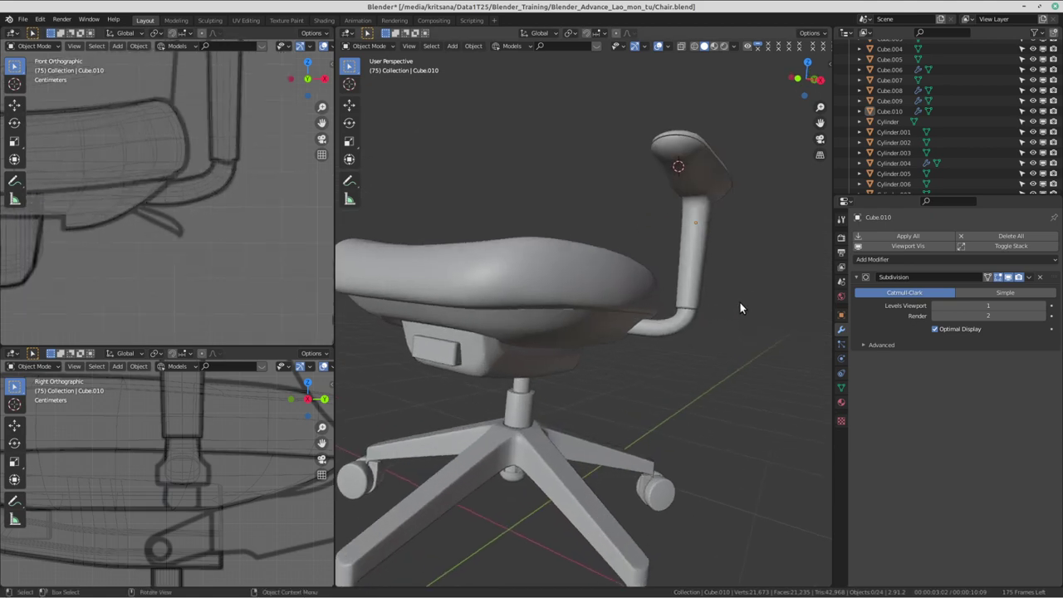
pyautogui.moveTo(686, 283); pyautogui.dragTo(674, 297, button='middle')
pyautogui.scroll(2, 674, 297)
pyautogui.moveTo(636, 241); pyautogui.dragTo(685, 293, button='middle')
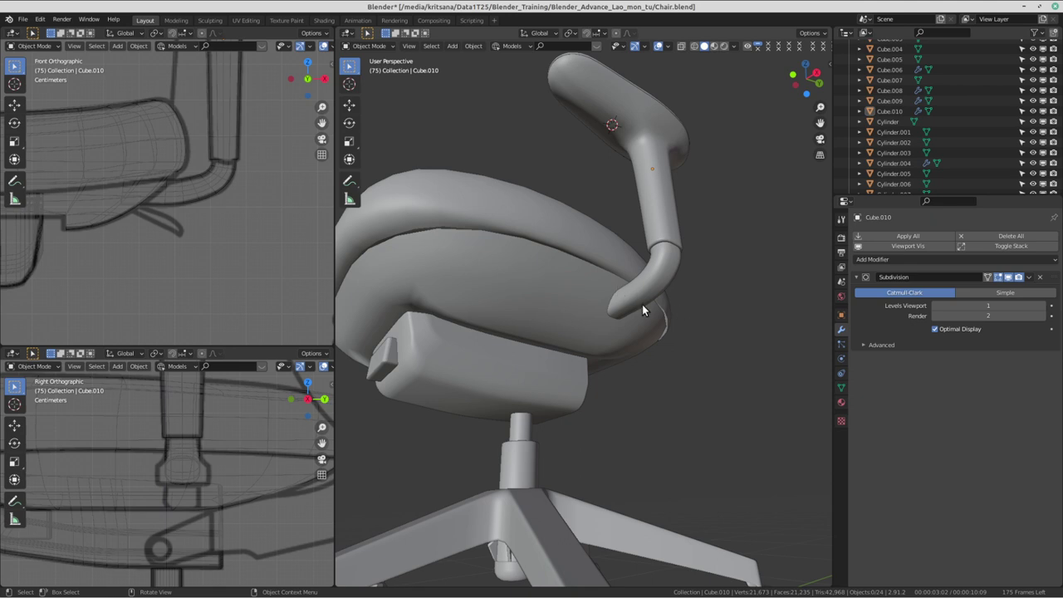
# - Select Cube.010 along with the upright post Cube.008 and the top pad Cube.009
pyautogui.click(651, 282)
pyautogui.scroll(-4, 666, 231)
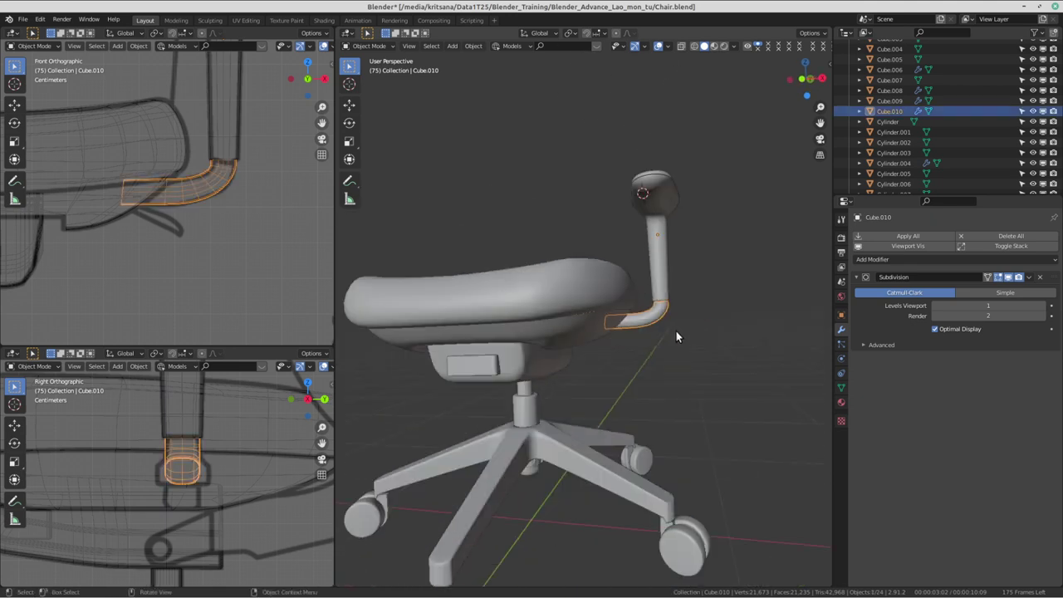
pyautogui.scroll(-3, 675, 329)
pyautogui.moveTo(664, 313)
pyautogui.mouseDown(button='middle')
pyautogui.moveTo(494, 295)
pyautogui.moveTo(502, 350)
pyautogui.moveTo(560, 335)
pyautogui.mouseUp(button='middle')
pyautogui.scroll(2, 501, 349)
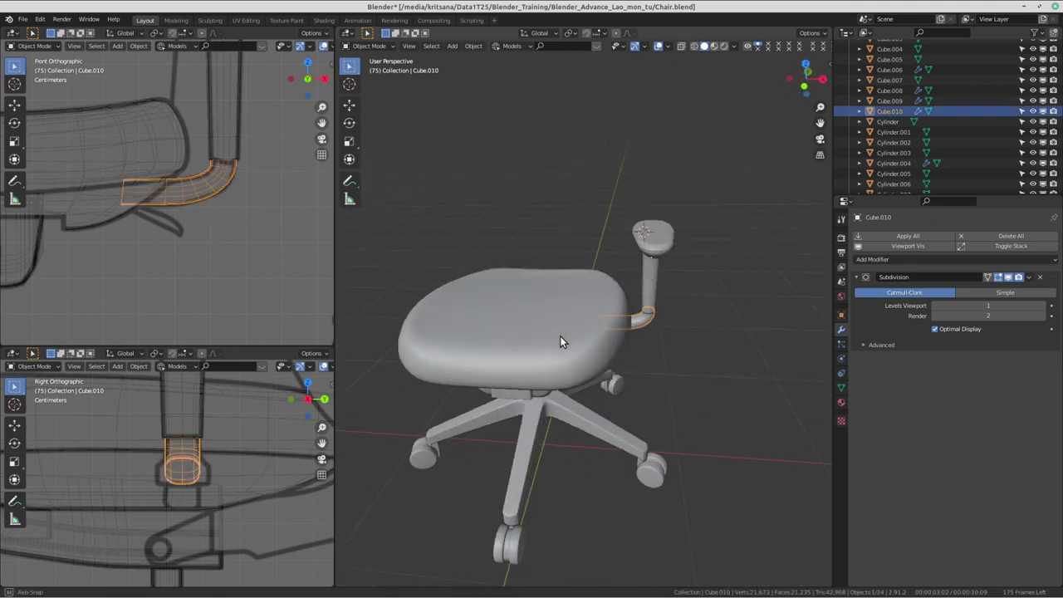
pyautogui.moveTo(627, 336)
pyautogui.mouseDown(button='middle')
pyautogui.moveTo(641, 345)
pyautogui.moveTo(576, 298)
pyautogui.mouseUp(button='middle')
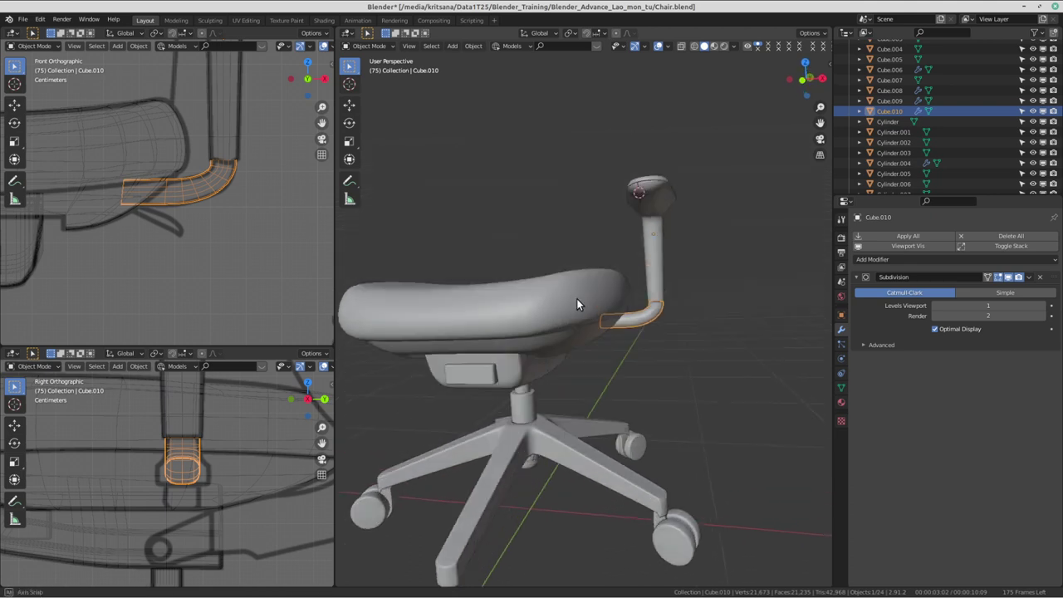
pyautogui.scroll(3, 647, 336)
pyautogui.moveTo(647, 336)
pyautogui.mouseDown(button='middle')
pyautogui.moveTo(655, 270)
pyautogui.moveTo(608, 253)
pyautogui.mouseUp(button='middle')
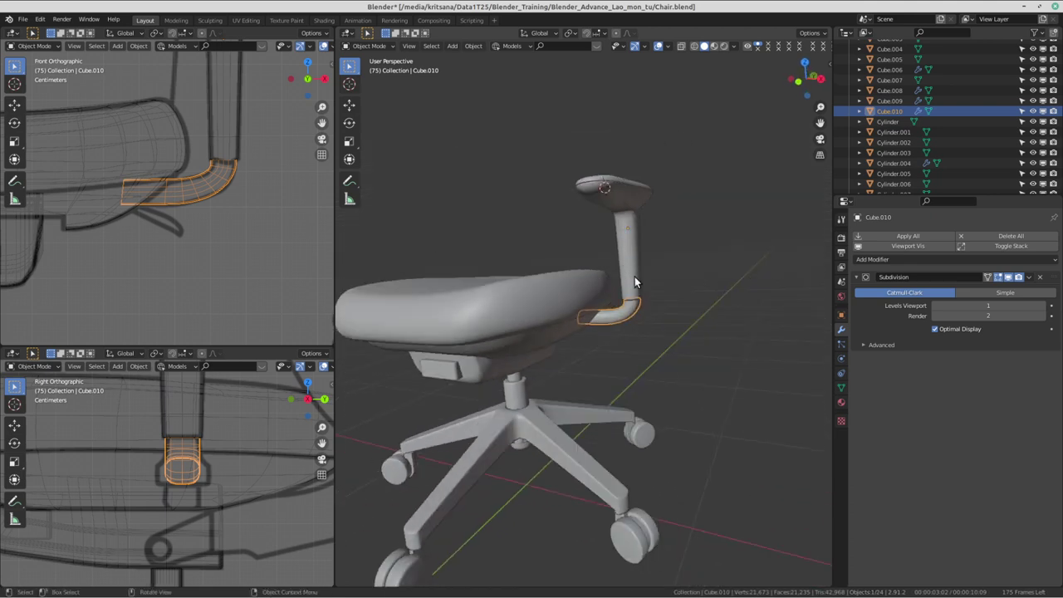
pyautogui.keyDown('shift'); pyautogui.click(627, 221); pyautogui.keyUp('shift')
pyautogui.keyDown('shift'); pyautogui.click(627, 221); pyautogui.keyUp('shift')
pyautogui.keyDown('shift'); pyautogui.click(615, 190); pyautogui.keyUp('shift')
pyautogui.keyDown('shift'); pyautogui.click(633, 212); pyautogui.keyUp('shift')
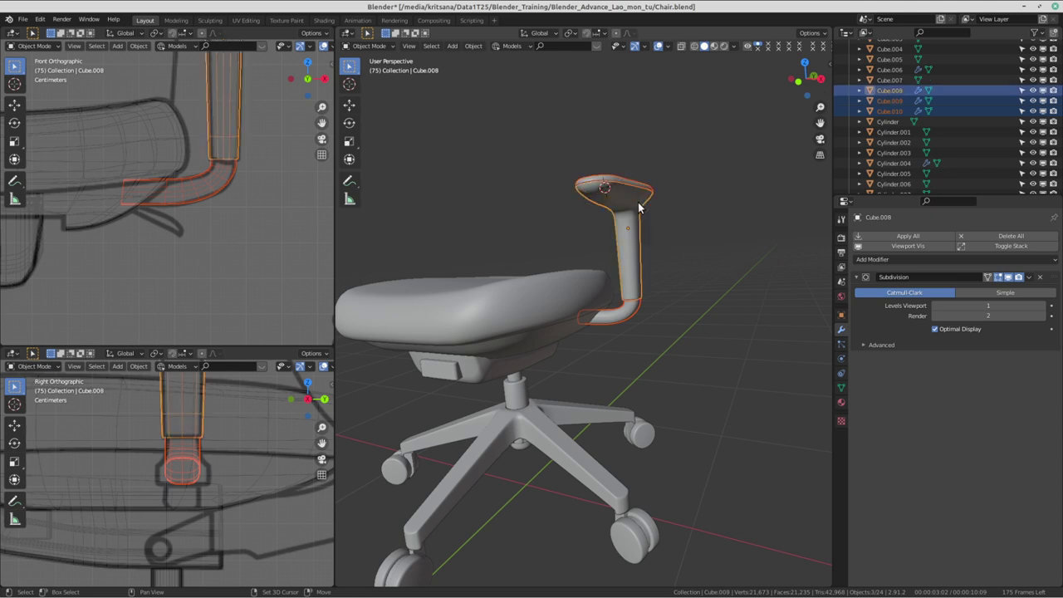
pyautogui.moveTo(640, 208)
pyautogui.mouseDown(button='middle')
pyautogui.moveTo(654, 276)
pyautogui.moveTo(678, 313)
pyautogui.mouseUp(button='middle')
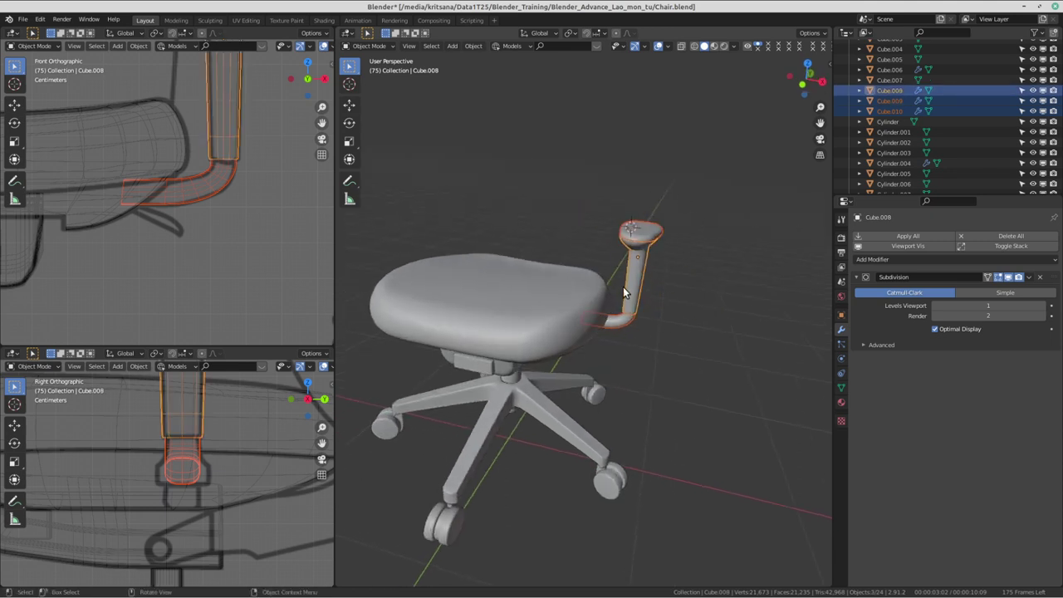
pyautogui.keyDown('shift'); pyautogui.moveTo(201, 160); pyautogui.dragTo(188, 201, button='middle'); pyautogui.keyUp('shift')
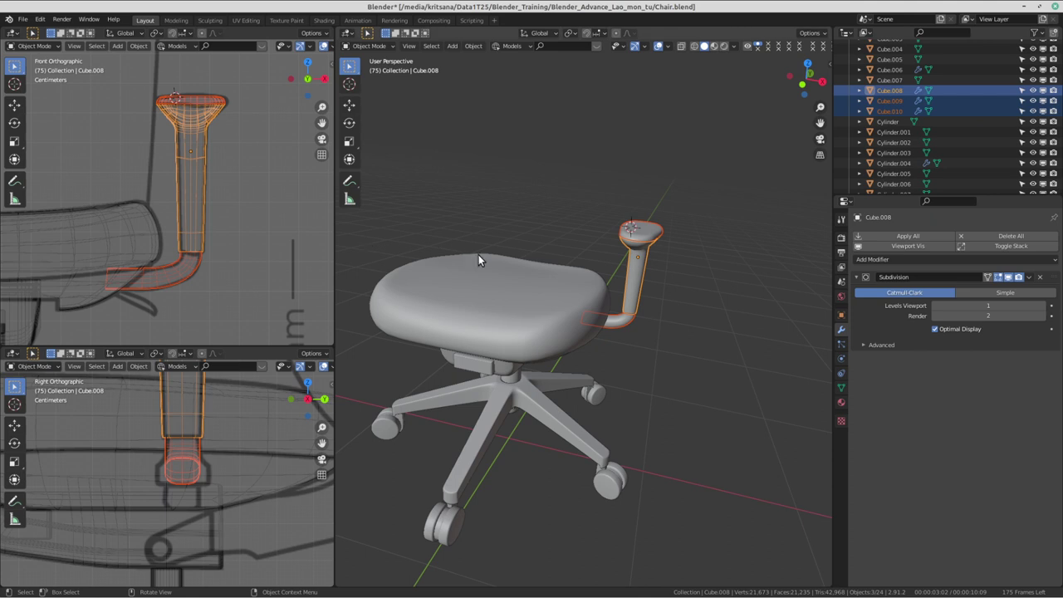
pyautogui.scroll(2, 245, 175)
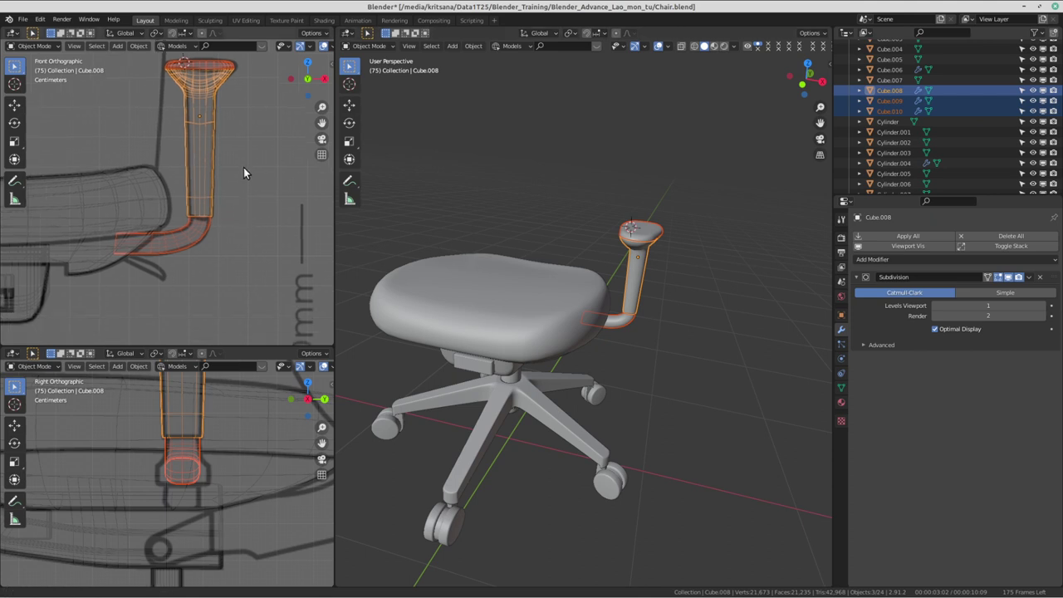
pyautogui.scroll(2, 232, 152)
pyautogui.scroll(1, 235, 153)
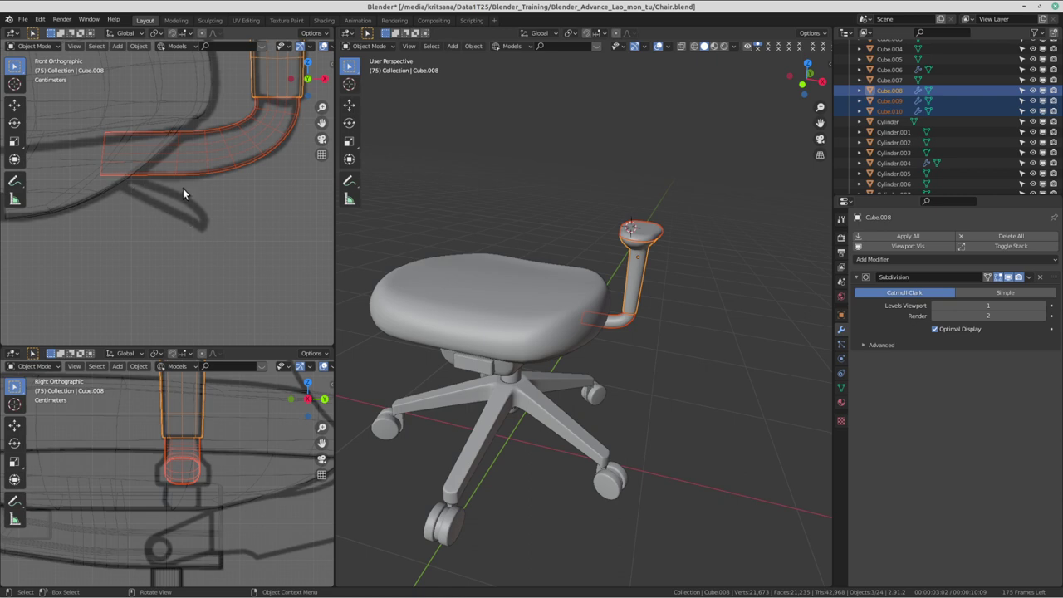
pyautogui.scroll(-2, 184, 217)
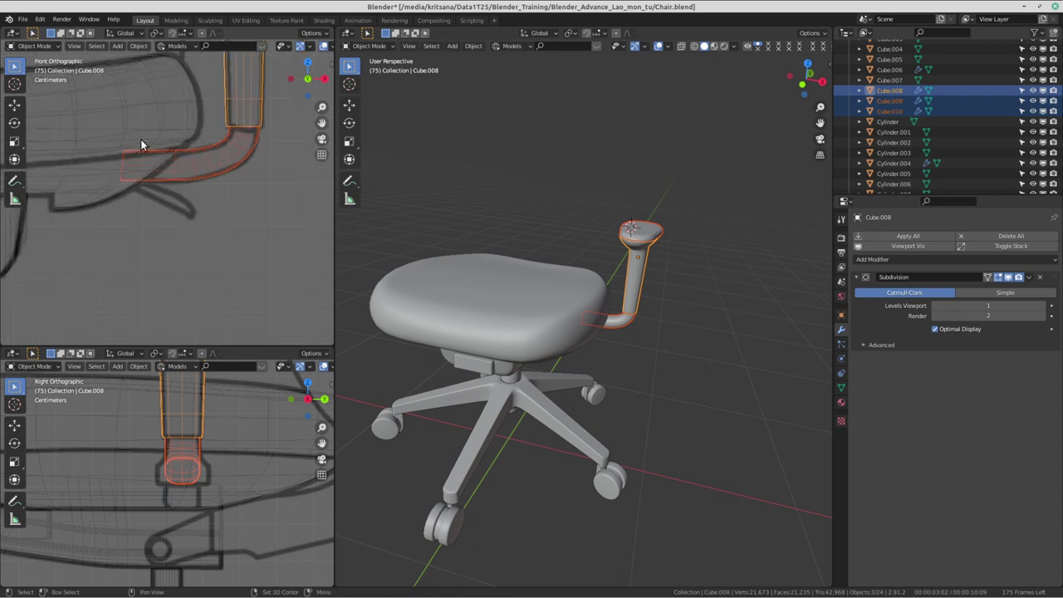
pyautogui.moveTo(581, 316); pyautogui.dragTo(677, 330, button='middle')
pyautogui.click(677, 331)
pyautogui.scroll(2, 665, 349)
pyautogui.scroll(3, 646, 370)
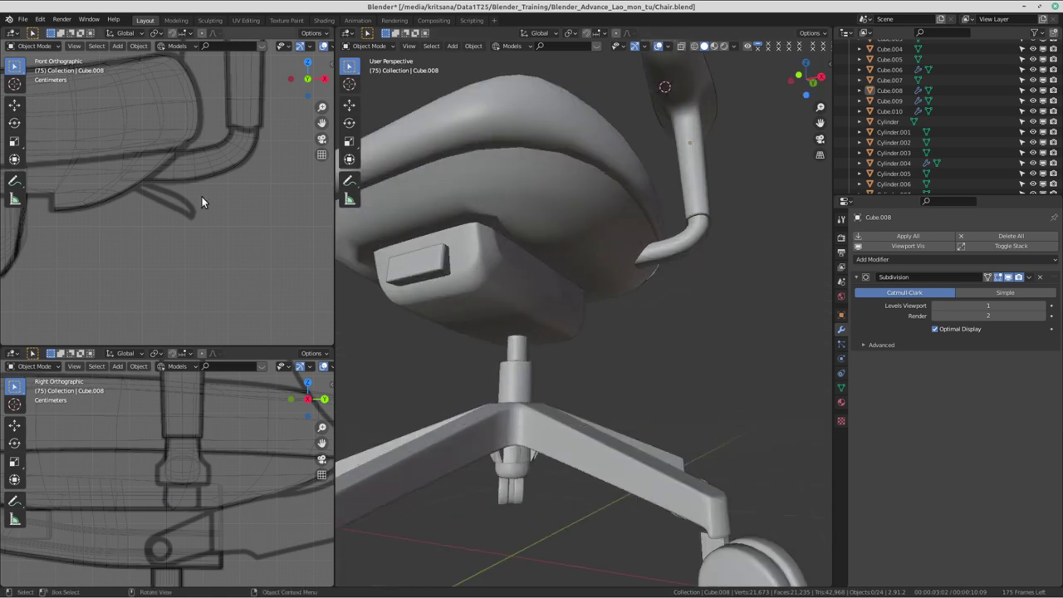
pyautogui.scroll(2, 141, 195)
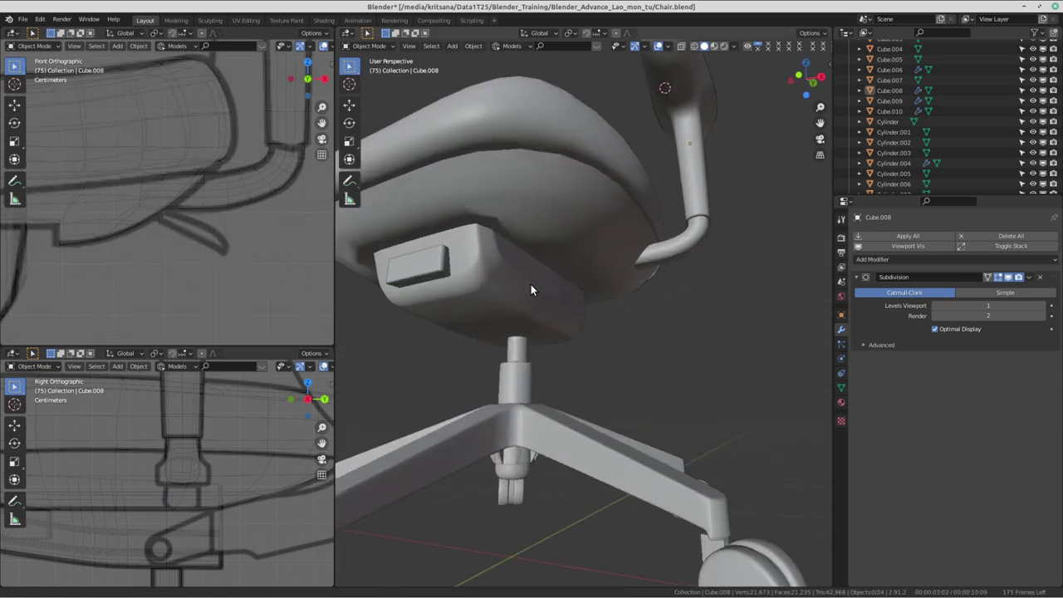
pyautogui.scroll(-4, 581, 295)
pyautogui.scroll(4, 644, 306)
pyautogui.moveTo(644, 307)
pyautogui.mouseDown(button='middle')
pyautogui.moveTo(473, 235)
pyautogui.moveTo(681, 237)
pyautogui.mouseUp(button='middle')
pyautogui.scroll(-4, 682, 236)
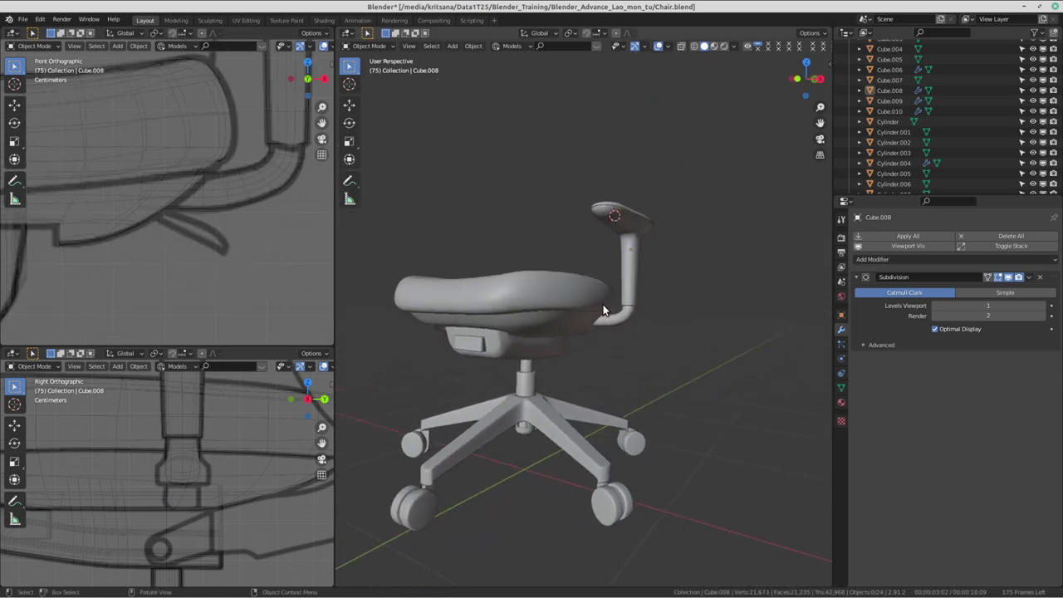
pyautogui.scroll(-3, 193, 245)
pyautogui.scroll(-2, 191, 267)
pyautogui.scroll(-2, 186, 200)
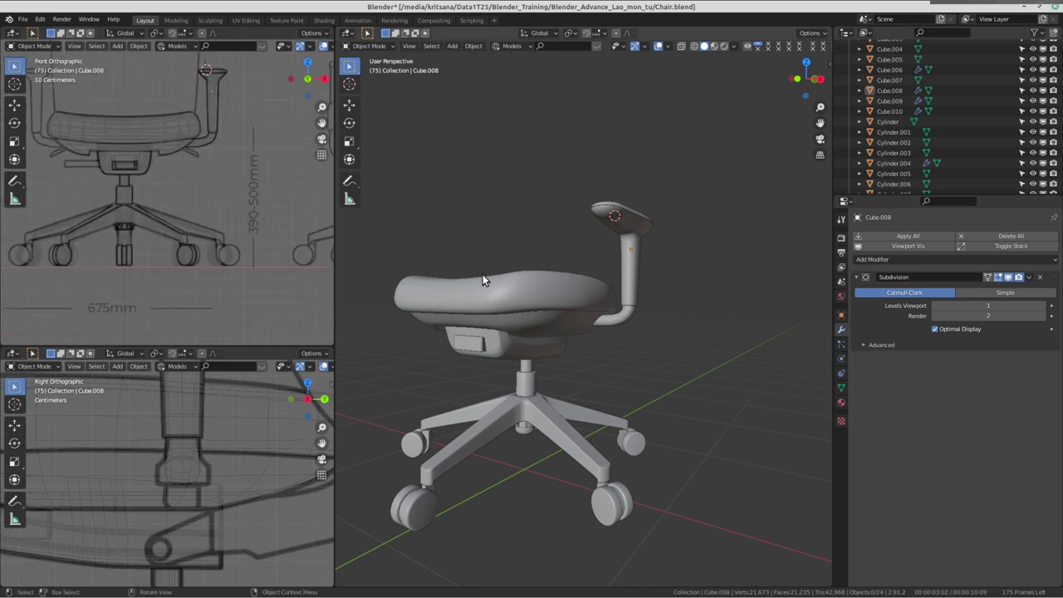
pyautogui.scroll(-4, 532, 280)
pyautogui.moveTo(577, 285); pyautogui.dragTo(577, 294, button='middle')
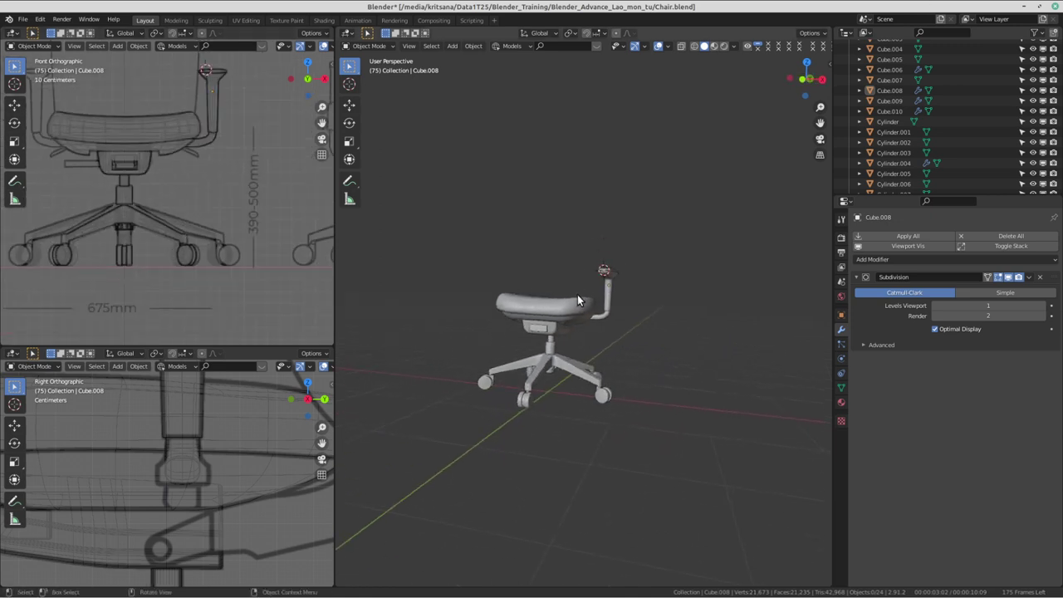
pyautogui.scroll(2, 220, 148)
pyautogui.scroll(2, 207, 216)
pyautogui.scroll(2, 206, 216)
pyautogui.scroll(-3, 209, 494)
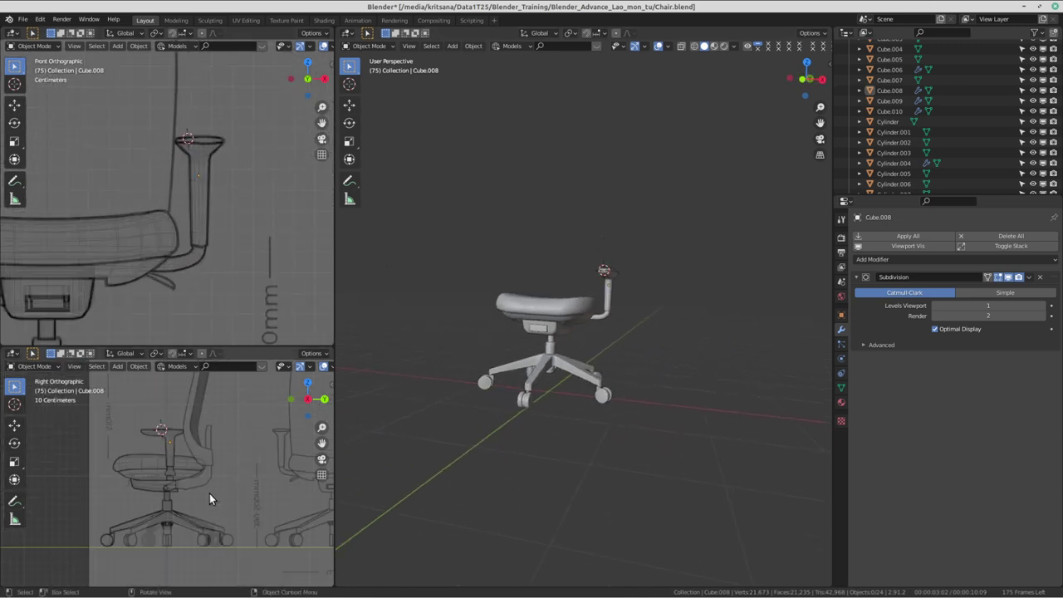
pyautogui.keyDown('shift'); pyautogui.moveTo(209, 494); pyautogui.dragTo(209, 443, button='middle'); pyautogui.keyUp('shift')
pyautogui.scroll(2, 175, 142)
pyautogui.scroll(1, 182, 192)
pyautogui.scroll(1, 192, 177)
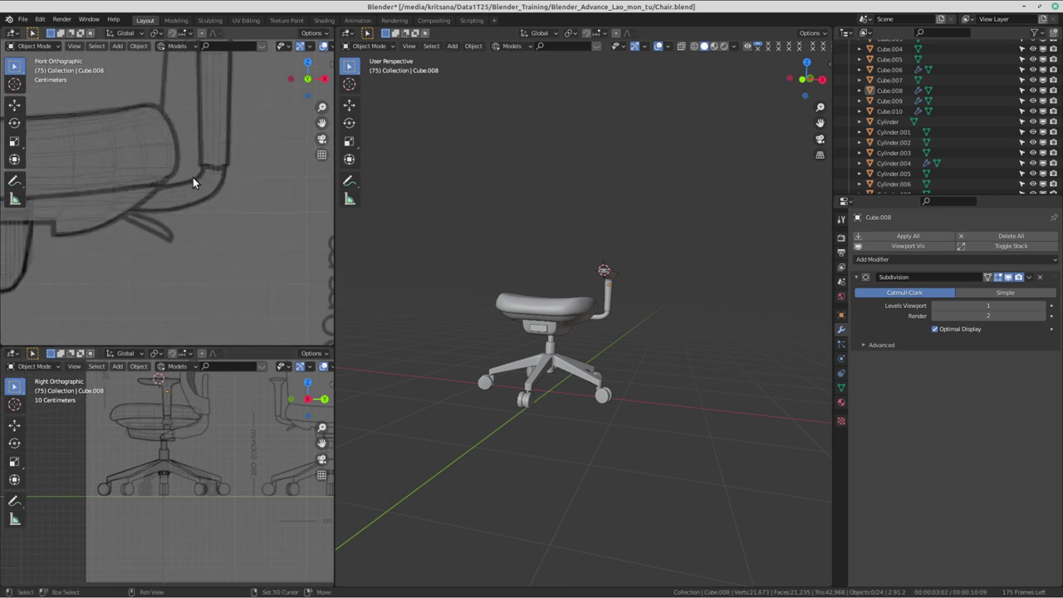
pyautogui.keyDown('shift'); pyautogui.rightClick(137, 222); pyautogui.keyUp('shift')
# - Switch from the Discord desktop back to the Blender workspace and zoom in on the chair
pyautogui.hotkey('ctrl', 'alt', 'Right')
pyautogui.hotkey('ctrl', 'alt', 'Right')
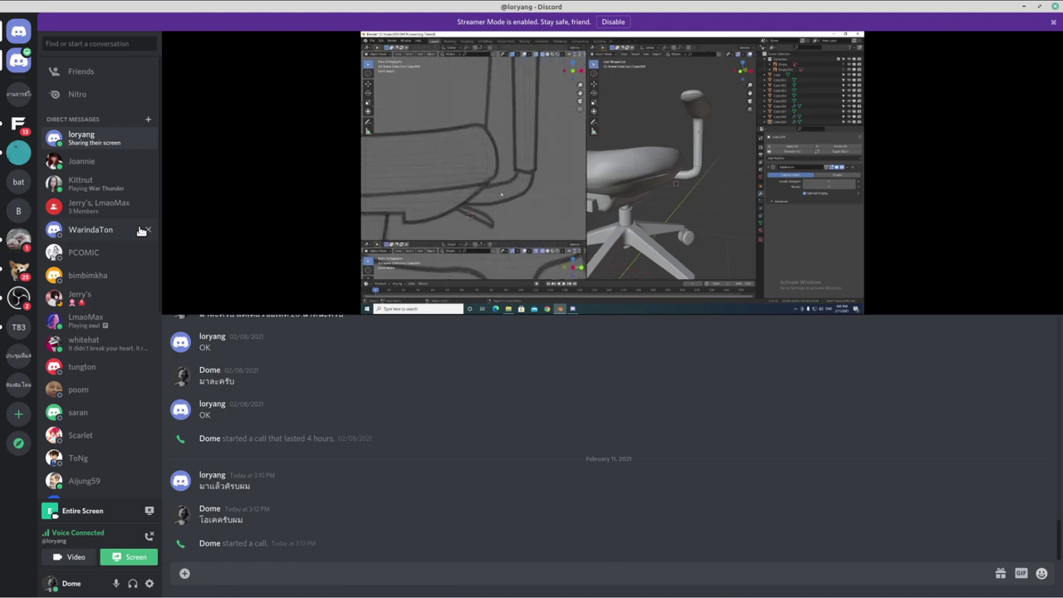
pyautogui.hotkey('ctrl', 'alt', 'Right')
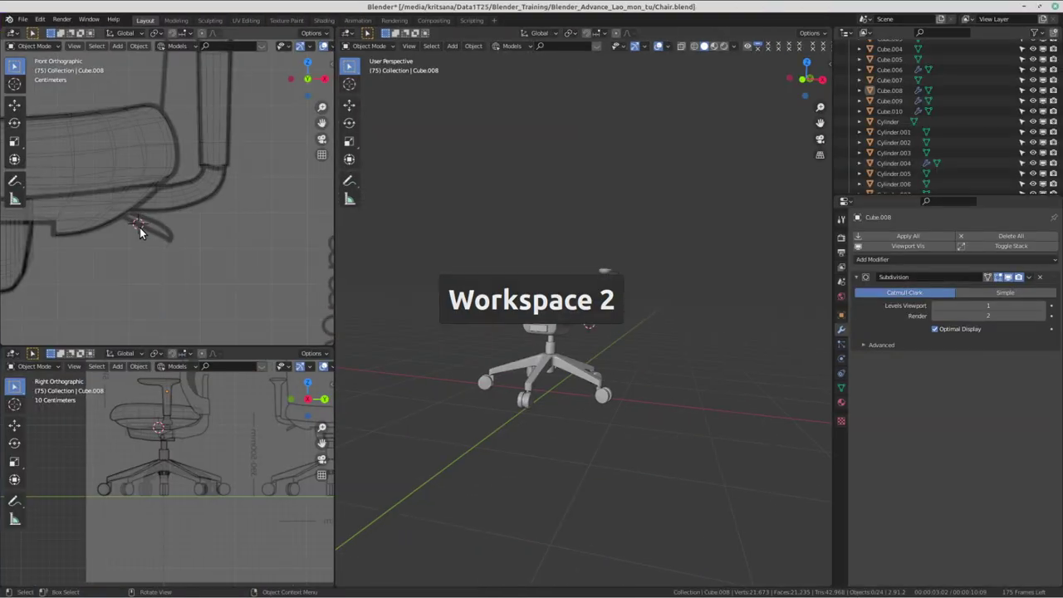
pyautogui.hotkey('ctrl', 'alt', 'Left')
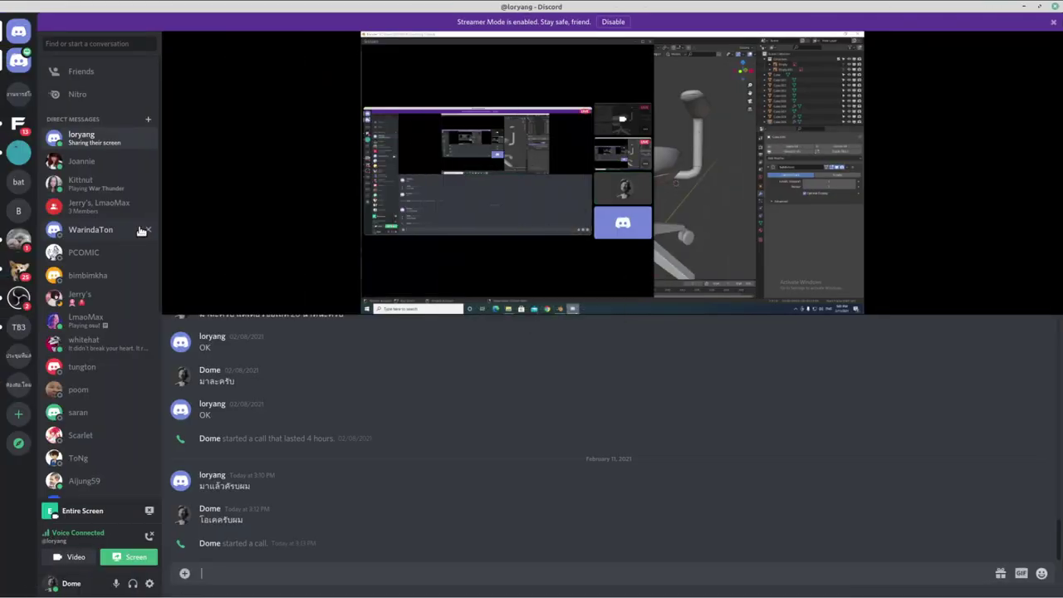
pyautogui.hotkey('ctrl', 'alt', 'Right')
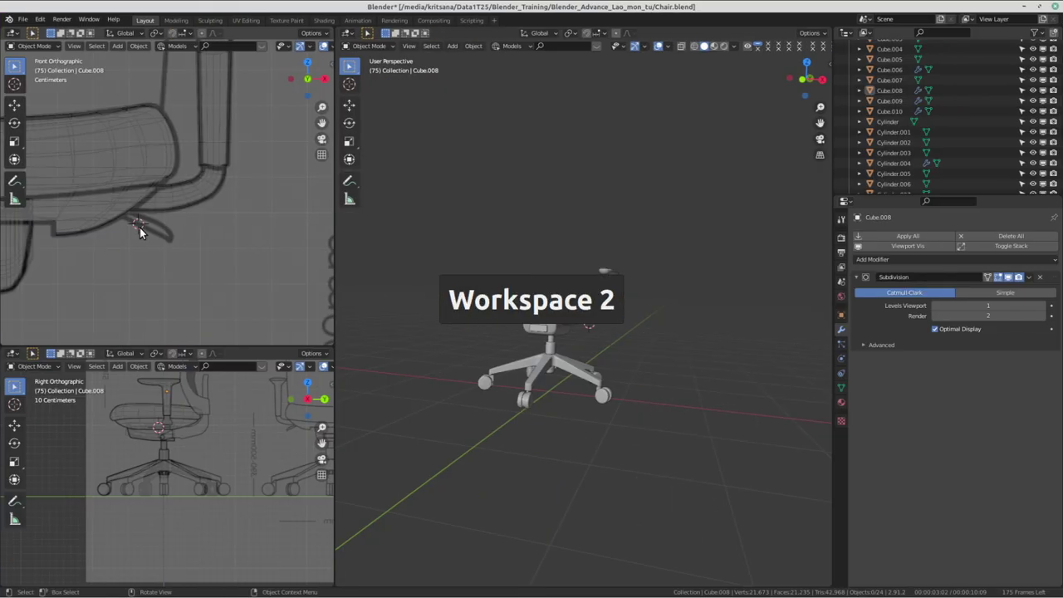
pyautogui.scroll(2, 124, 241)
pyautogui.scroll(2, 155, 209)
pyautogui.scroll(2, 156, 209)
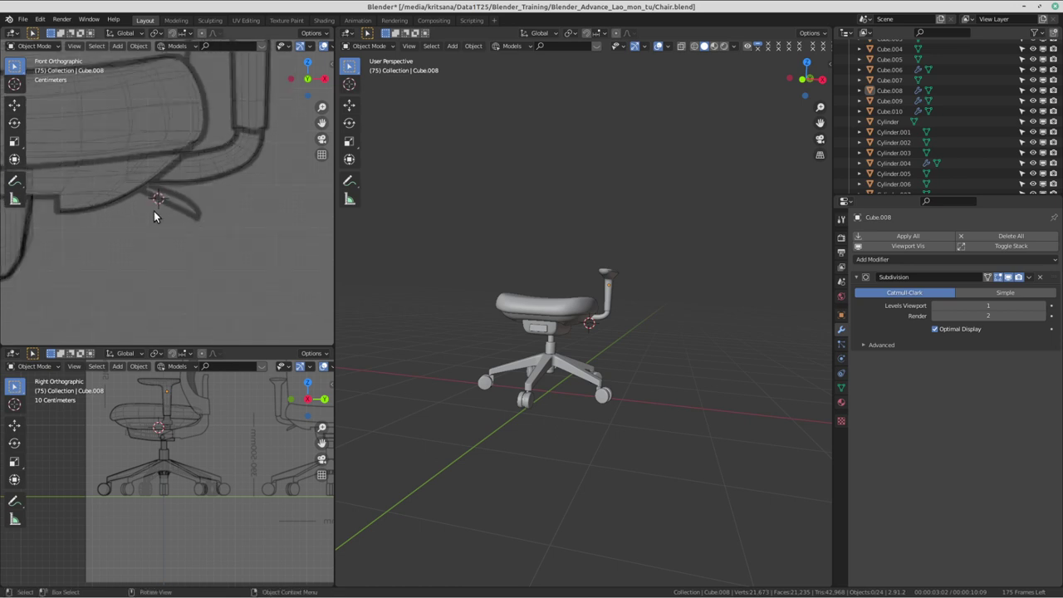
pyautogui.hotkey('shift', 'a')
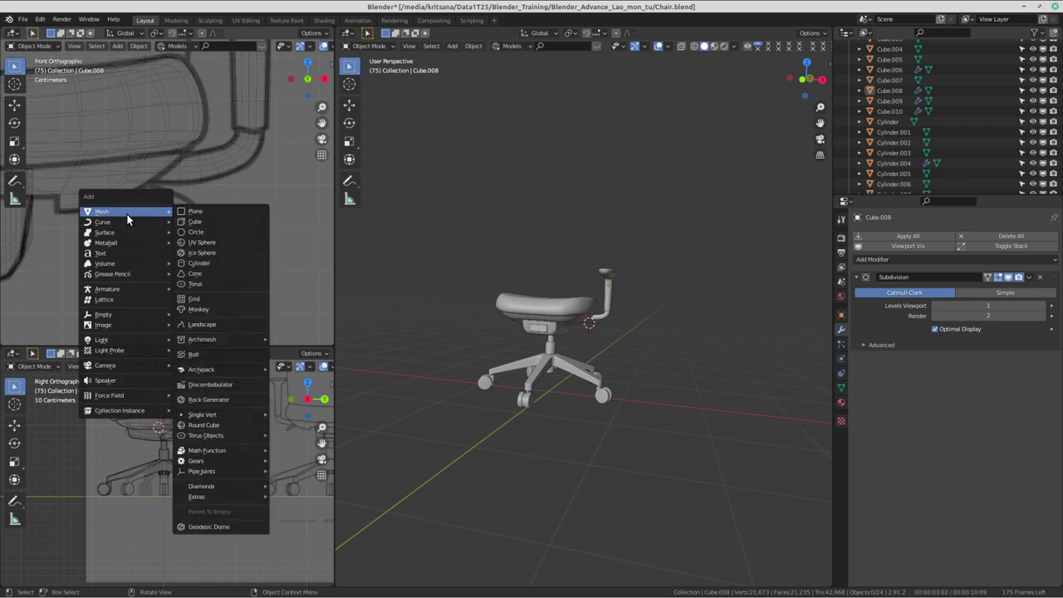
# - Add a new cube and scale it down uniformly near the chair reference
pyautogui.click(204, 223)
pyautogui.scroll(-2, 197, 202)
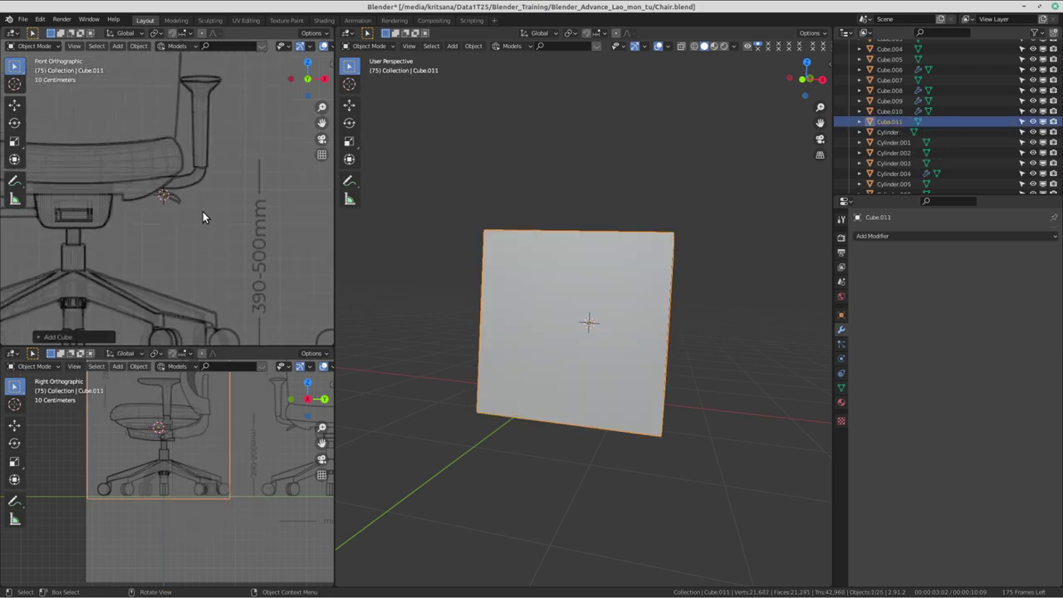
pyautogui.scroll(-2, 203, 212)
pyautogui.scroll(-1, 203, 213)
pyautogui.keyDown('shift'); pyautogui.moveTo(209, 219); pyautogui.dragTo(194, 237, button='middle'); pyautogui.keyUp('shift')
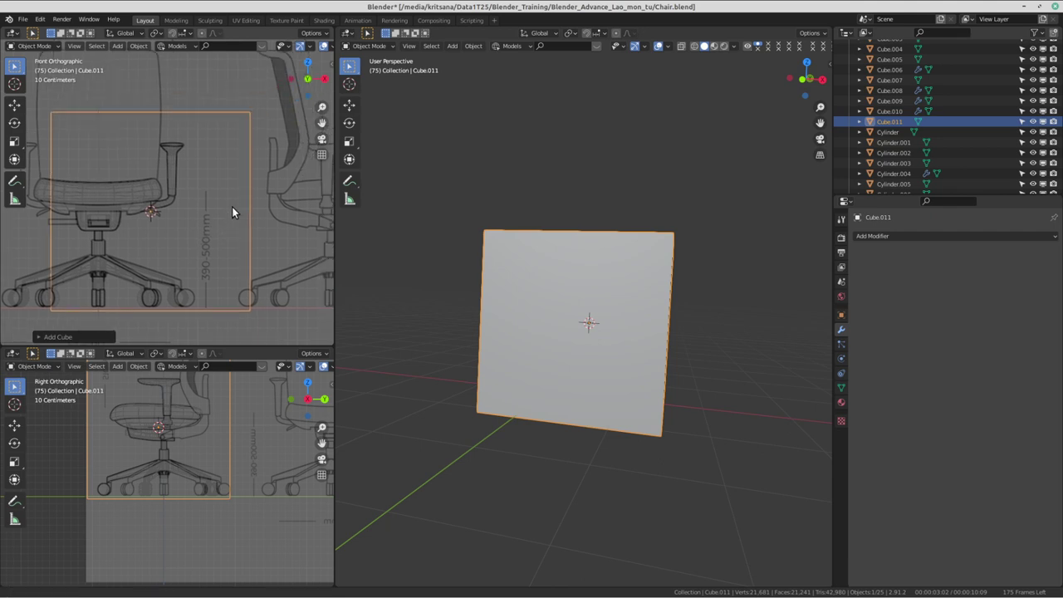
pyautogui.press('s')
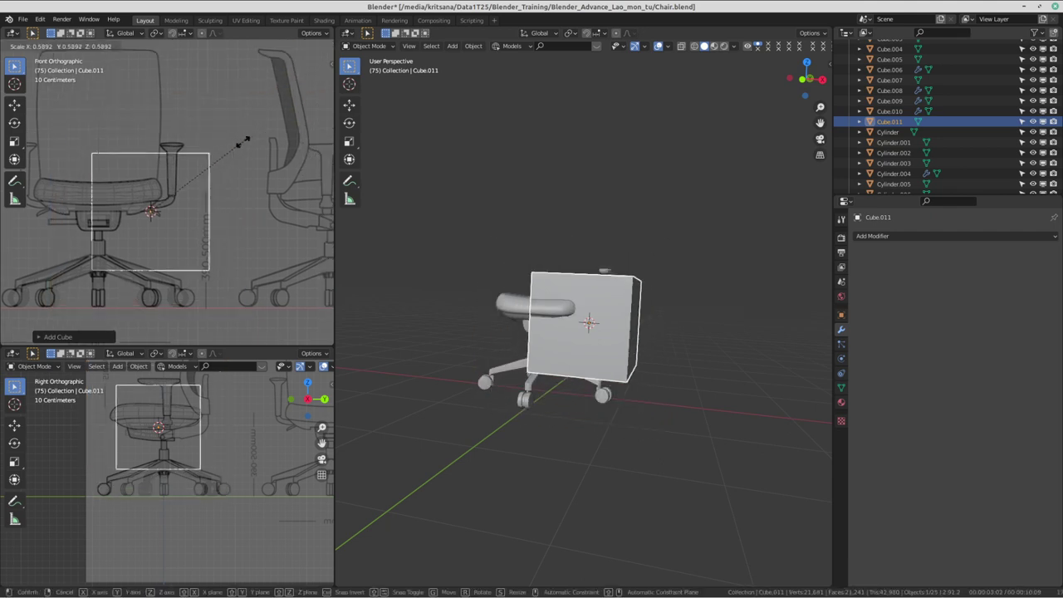
pyautogui.scroll(2, 182, 200)
pyautogui.scroll(1, 186, 223)
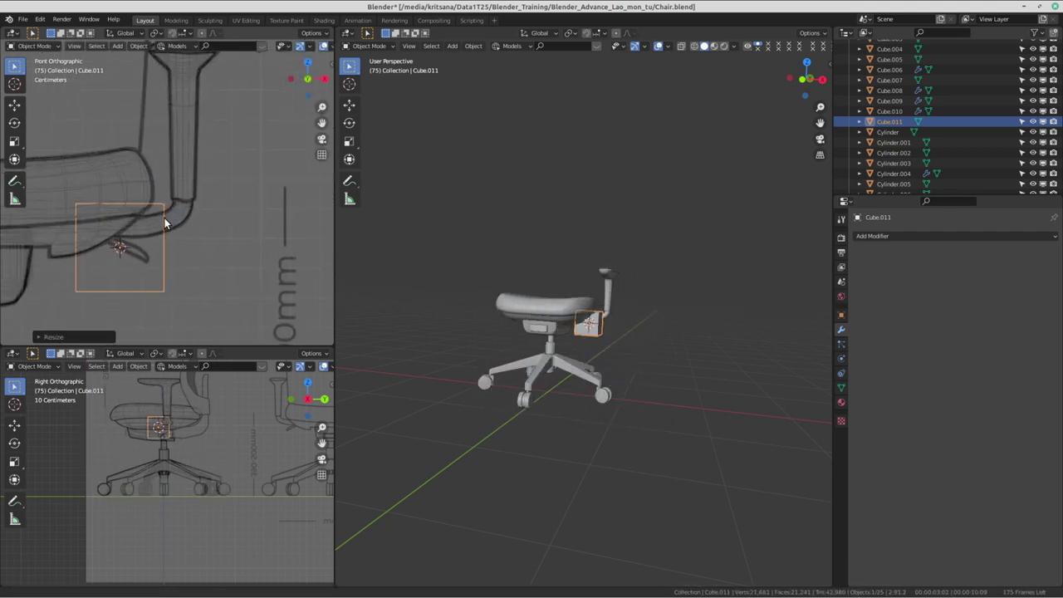
pyautogui.scroll(2, 164, 218)
pyautogui.click(240, 148)
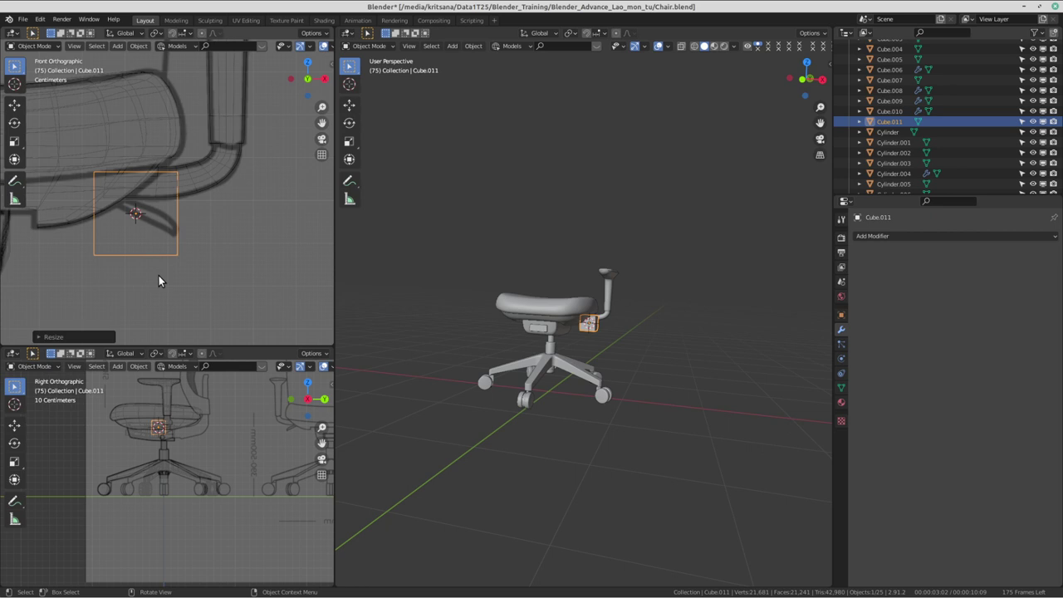
# - Flatten the cube along Z into a thin slab
pyautogui.scroll(3, 186, 239)
pyautogui.press('s')
pyautogui.press('z')
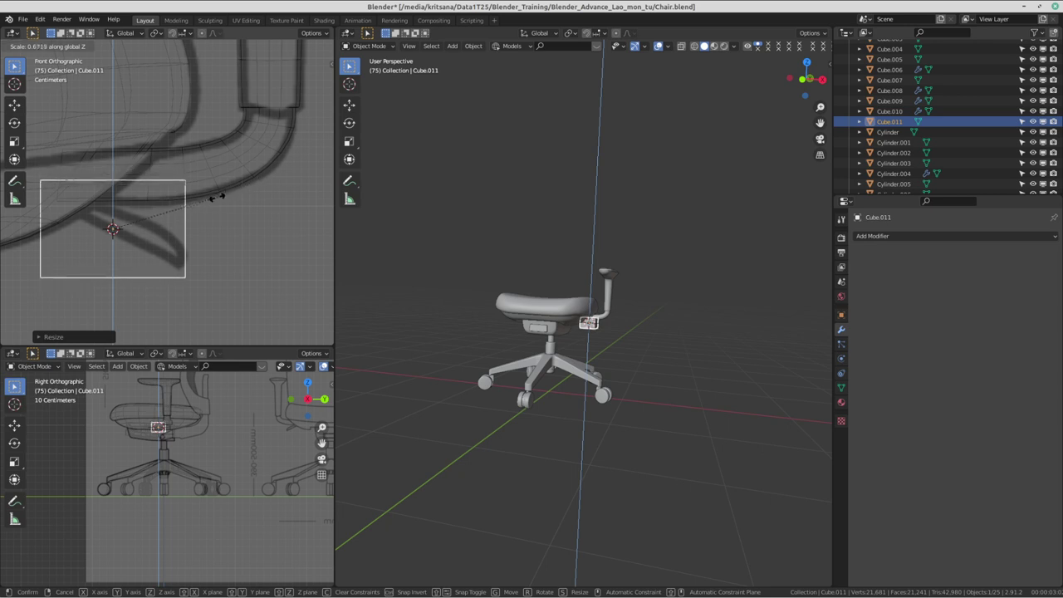
pyautogui.click(139, 231)
pyautogui.scroll(1, 166, 218)
pyautogui.scroll(1, 139, 225)
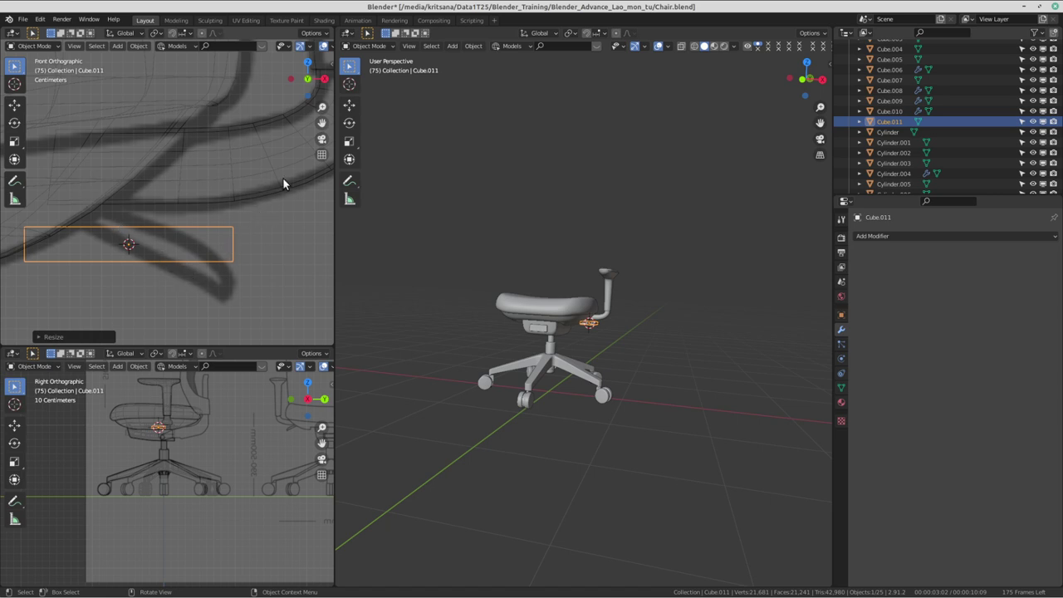
pyautogui.press('s')
pyautogui.press('z')
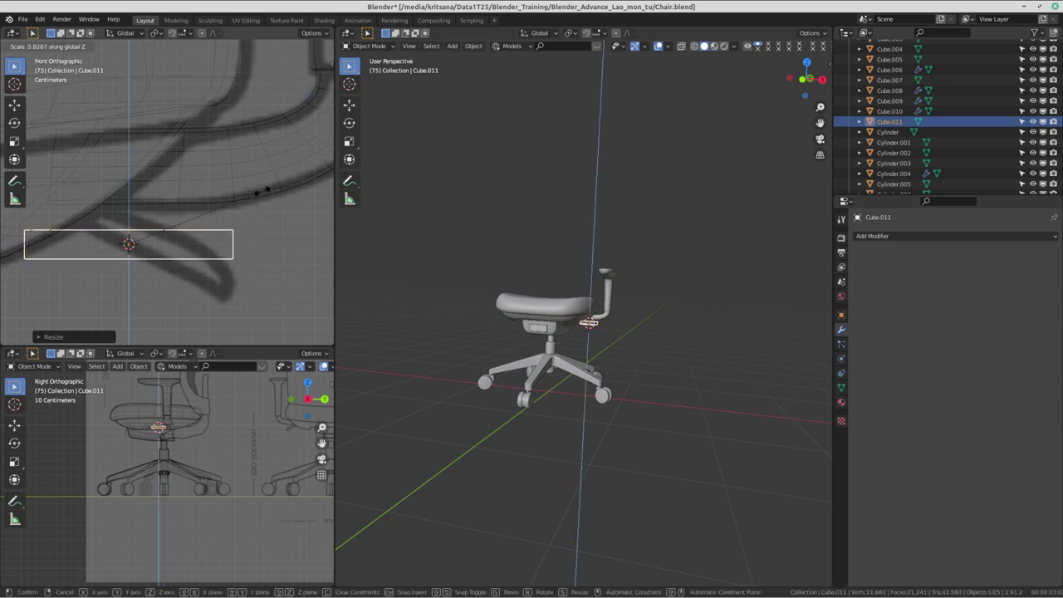
pyautogui.click(265, 193)
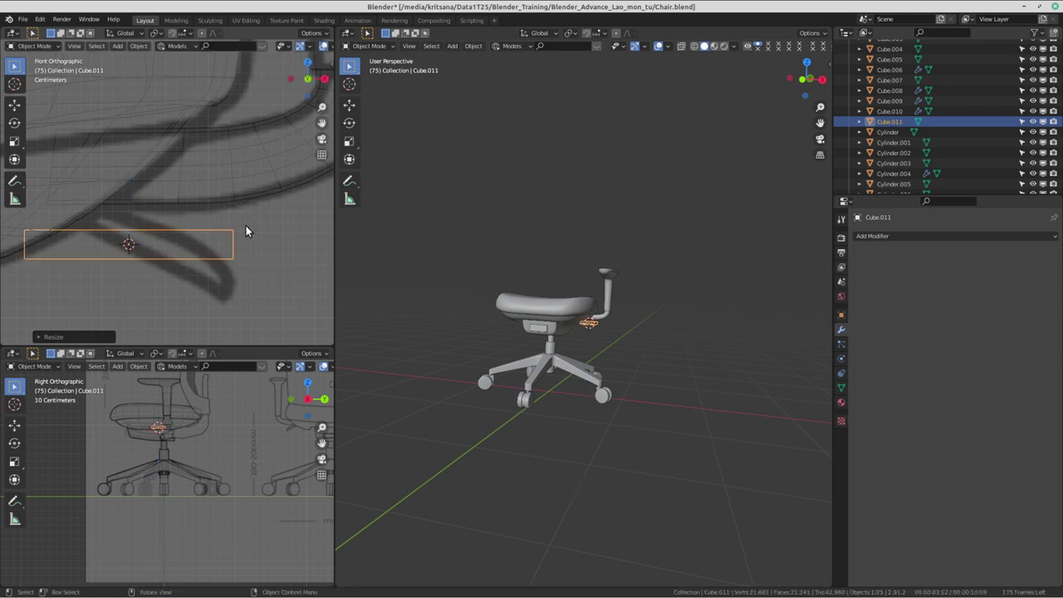
# - Scale the slab along Z once more into a slightly thinner bar
pyautogui.scroll(2, 191, 427)
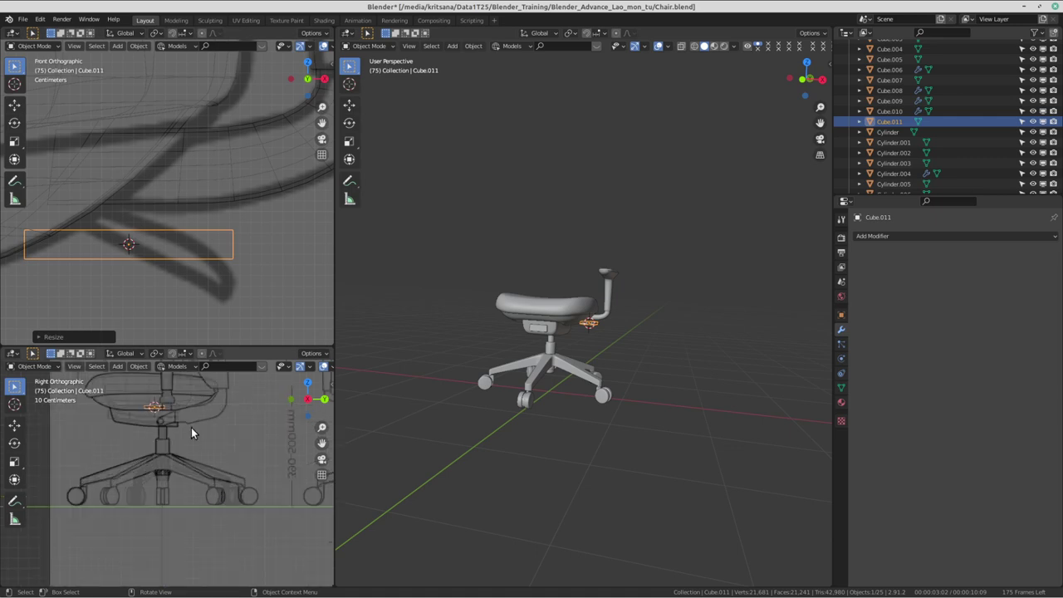
pyautogui.scroll(3, 203, 474)
pyautogui.scroll(2, 203, 474)
pyautogui.scroll(2, 190, 488)
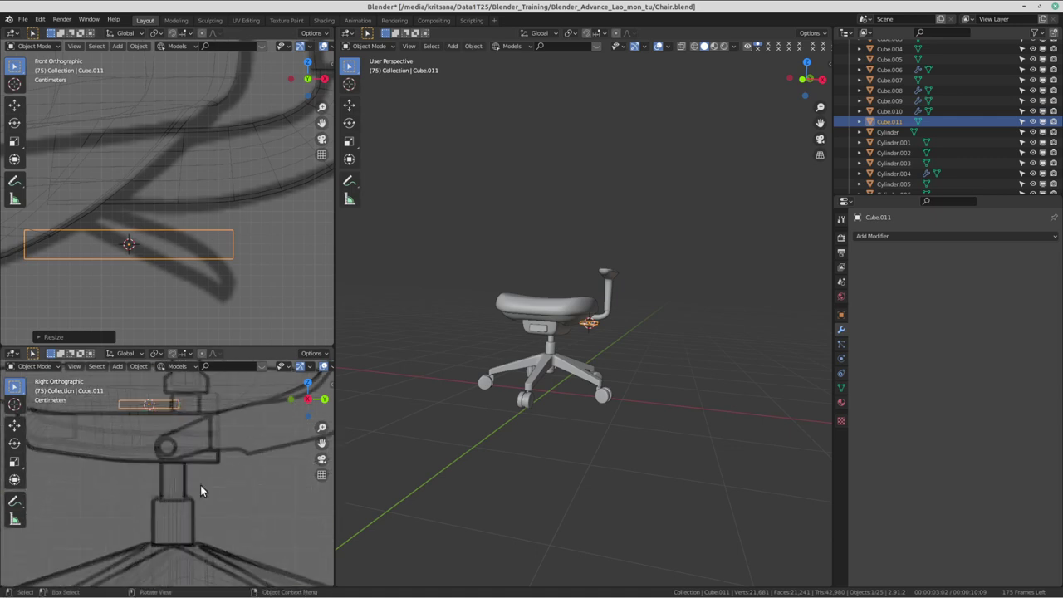
pyautogui.scroll(2, 200, 485)
pyautogui.scroll(2, 204, 504)
pyautogui.scroll(2, 177, 468)
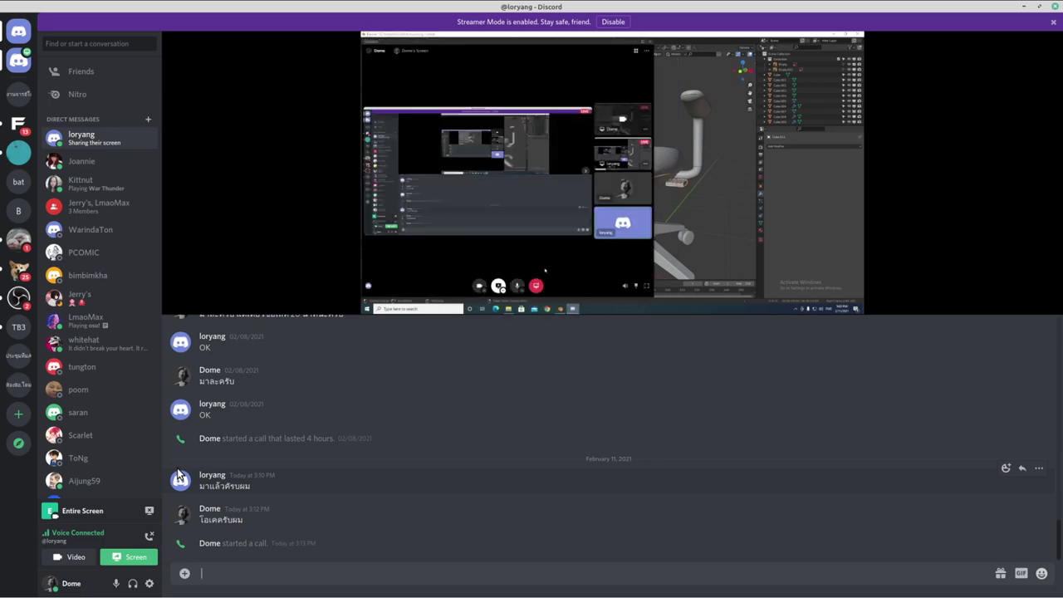
pyautogui.hotkey('ctrl', 'alt', 'Left')
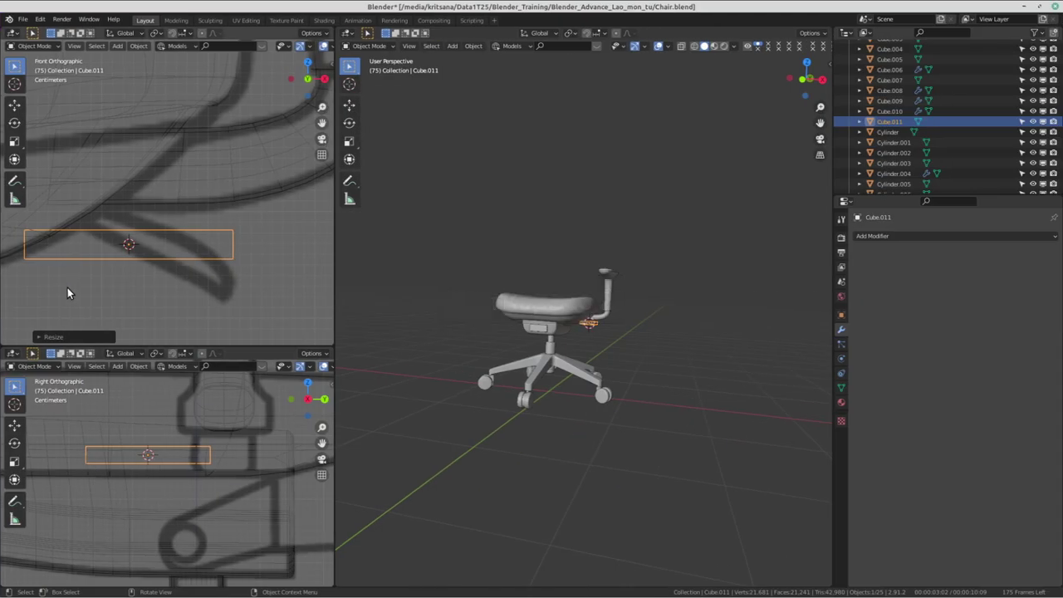
pyautogui.press('s')
pyautogui.press('z')
pyautogui.click(230, 165)
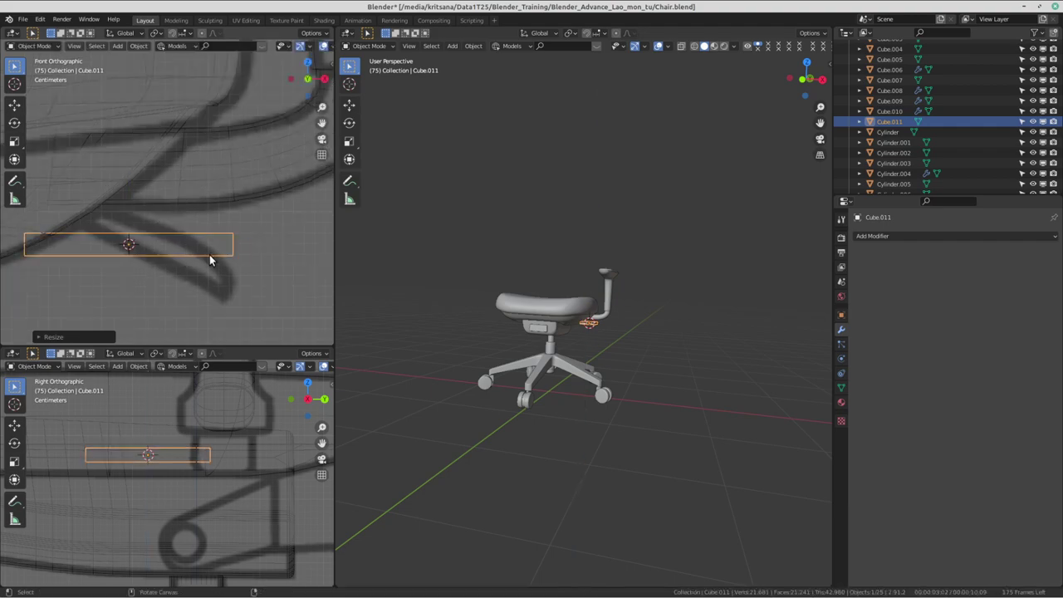
# - Check the Discord call, then return to the chair scene and adjust the zoom
pyautogui.hotkey('ctrl', 'alt', 'Right')
pyautogui.hotkey('ctrl', 'alt', 'Left')
pyautogui.hotkey('ctrl', 'alt', 'Left')
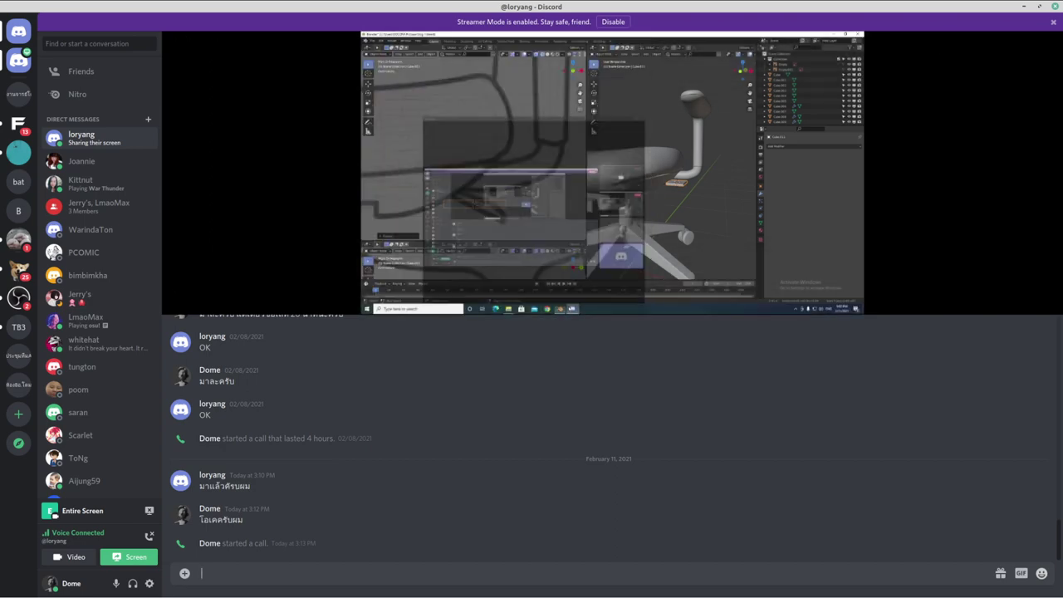
pyautogui.hotkey('ctrl', 'alt', 'Right')
pyautogui.scroll(-3, 209, 254)
pyautogui.scroll(-3, 88, 234)
pyautogui.scroll(1, 181, 226)
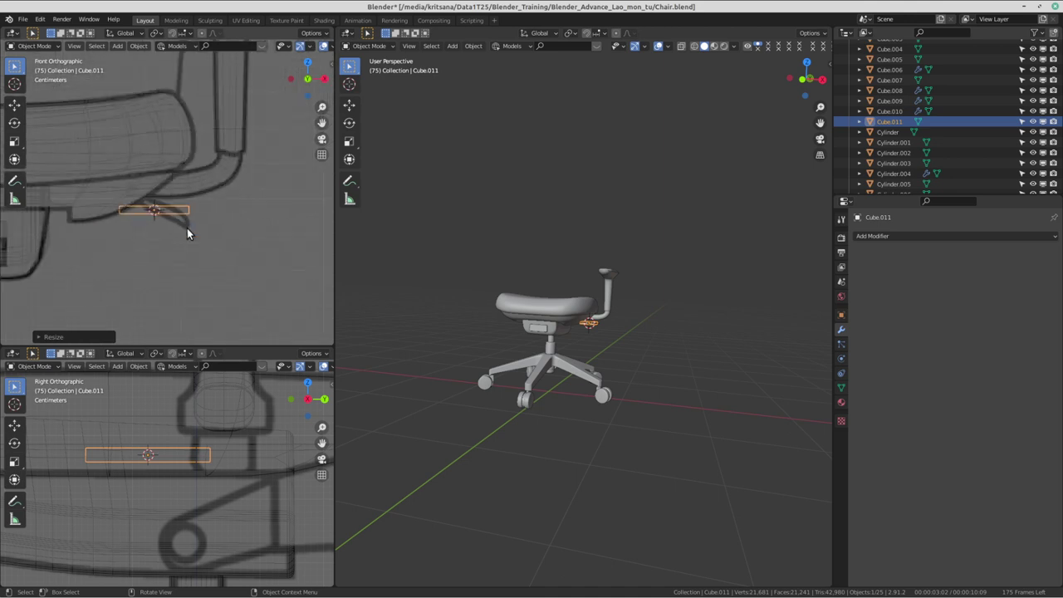
pyautogui.scroll(4, 187, 227)
pyautogui.scroll(-2, 208, 232)
pyautogui.scroll(4, 227, 230)
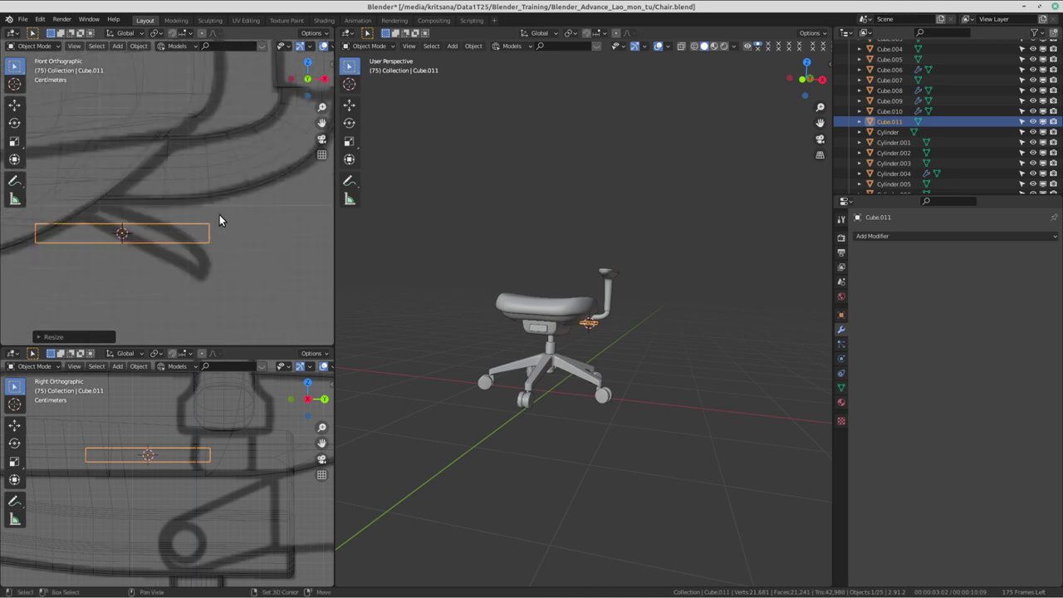
pyautogui.scroll(-1, 199, 198)
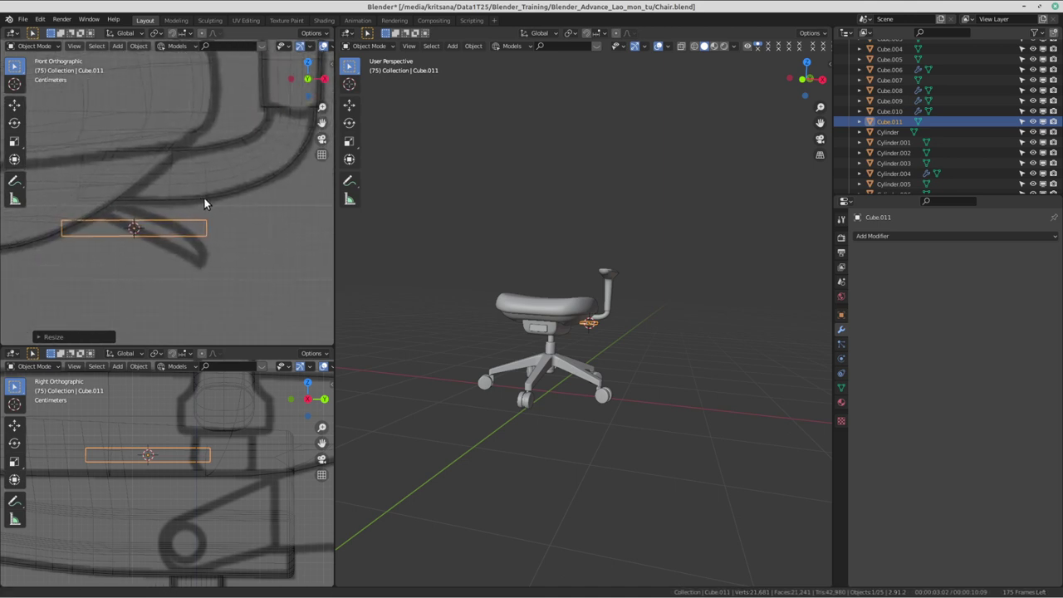
pyautogui.scroll(2, 231, 432)
pyautogui.scroll(-2, 202, 466)
pyautogui.scroll(1, 209, 490)
pyautogui.scroll(2, 138, 444)
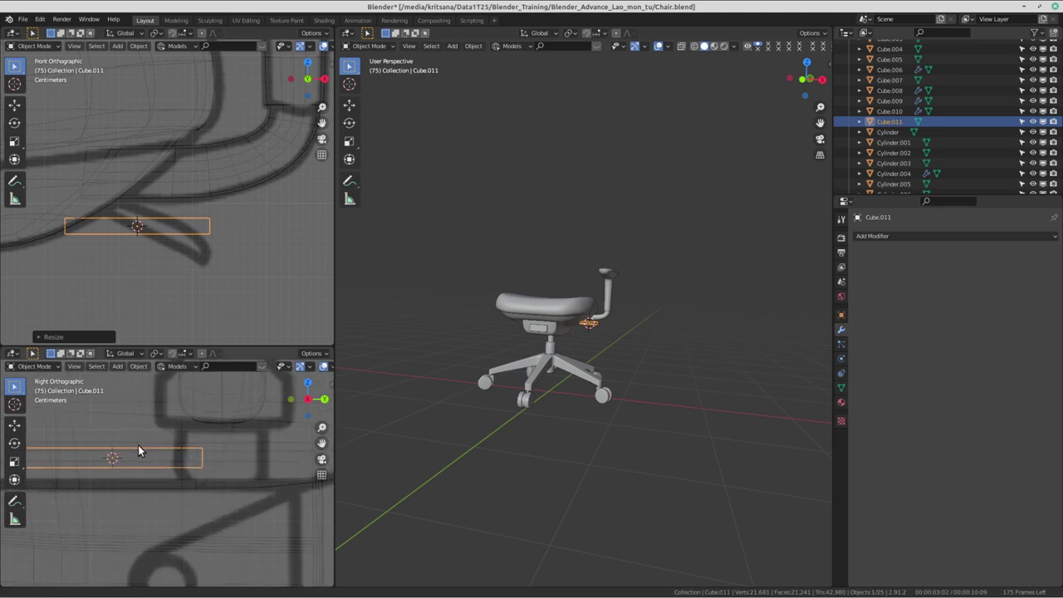
pyautogui.scroll(-1, 166, 448)
pyautogui.scroll(-1, 154, 432)
# - Move the bar in the side view to sit under the seat at the lever
pyautogui.press('g')
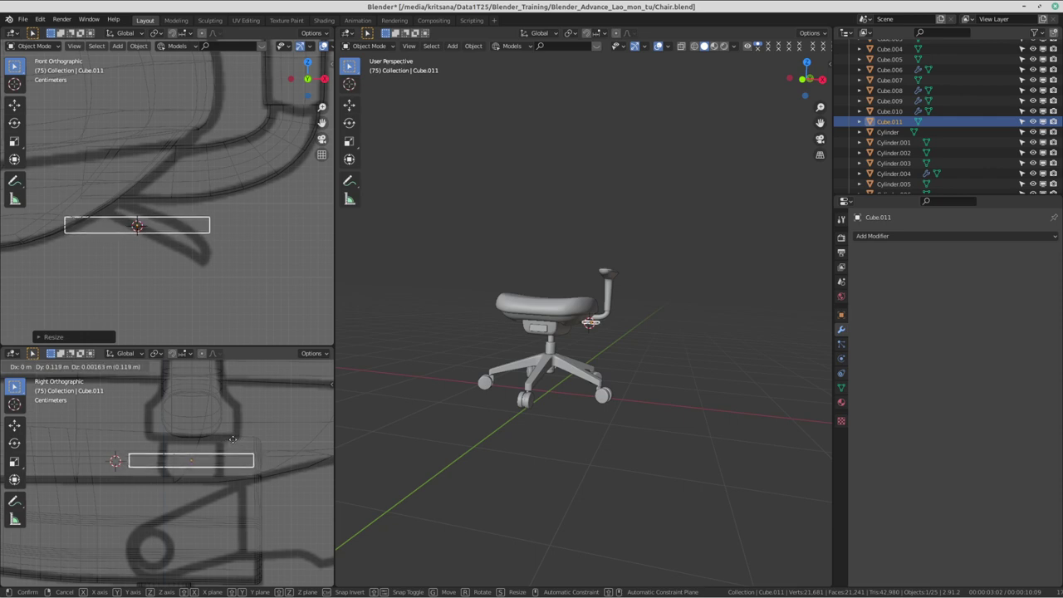
pyautogui.click(233, 439)
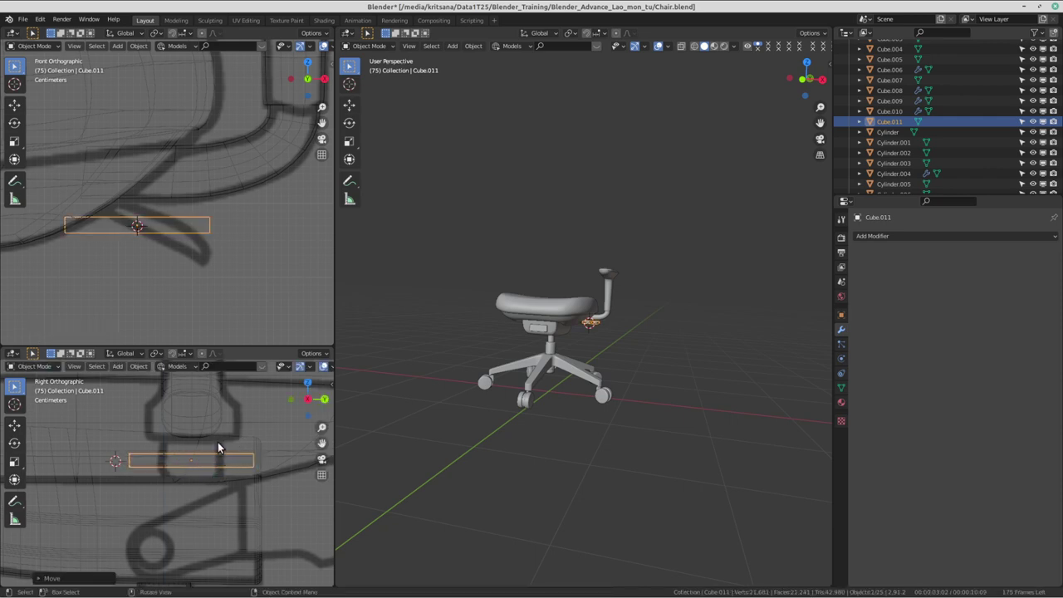
pyautogui.press('g')
pyautogui.press('Escape')
pyautogui.keyDown('shift'); pyautogui.moveTo(210, 466); pyautogui.dragTo(162, 453, button='middle'); pyautogui.keyUp('shift')
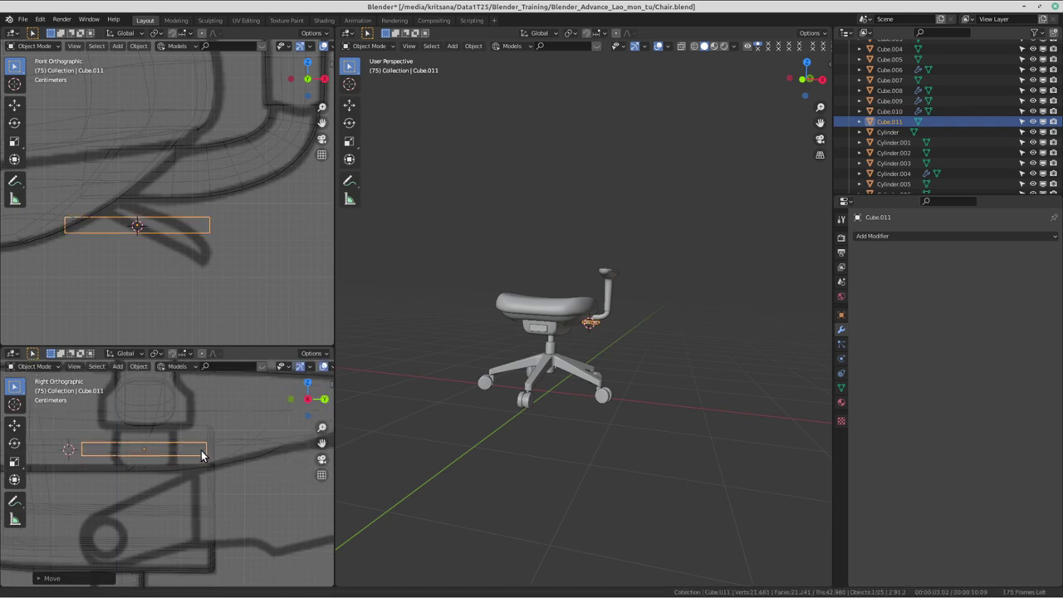
# - Scale the bar along Y to shorten its front-to-back depth
pyautogui.press('s')
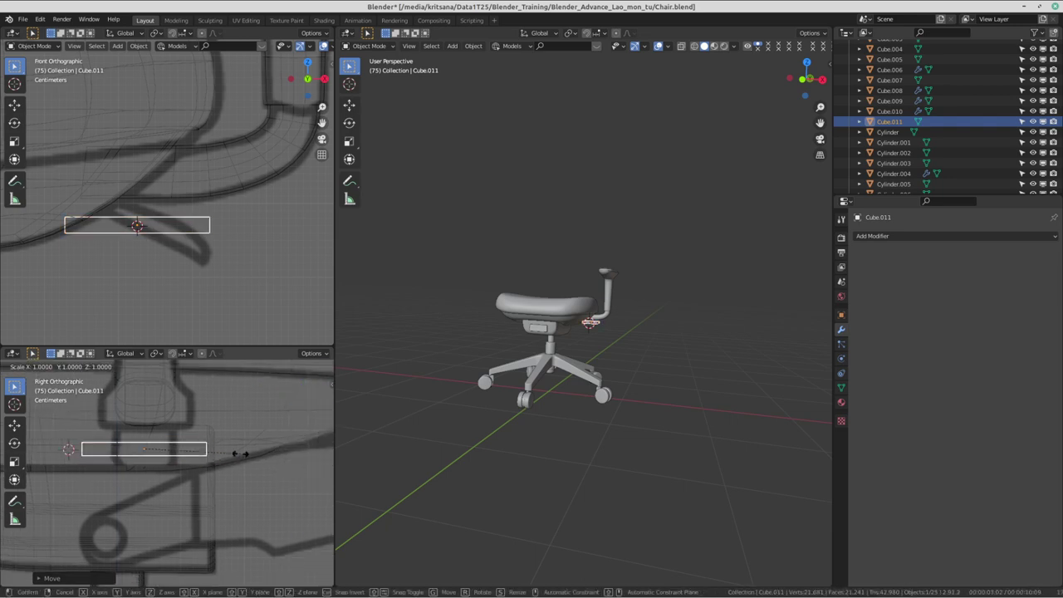
pyautogui.press('y')
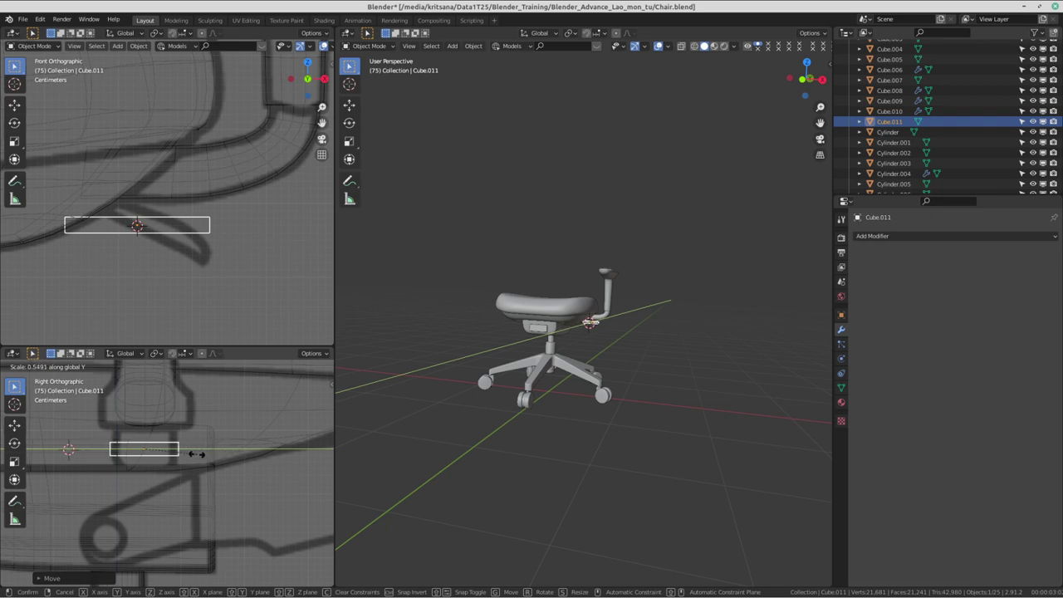
pyautogui.click(197, 454)
pyautogui.scroll(1, 197, 488)
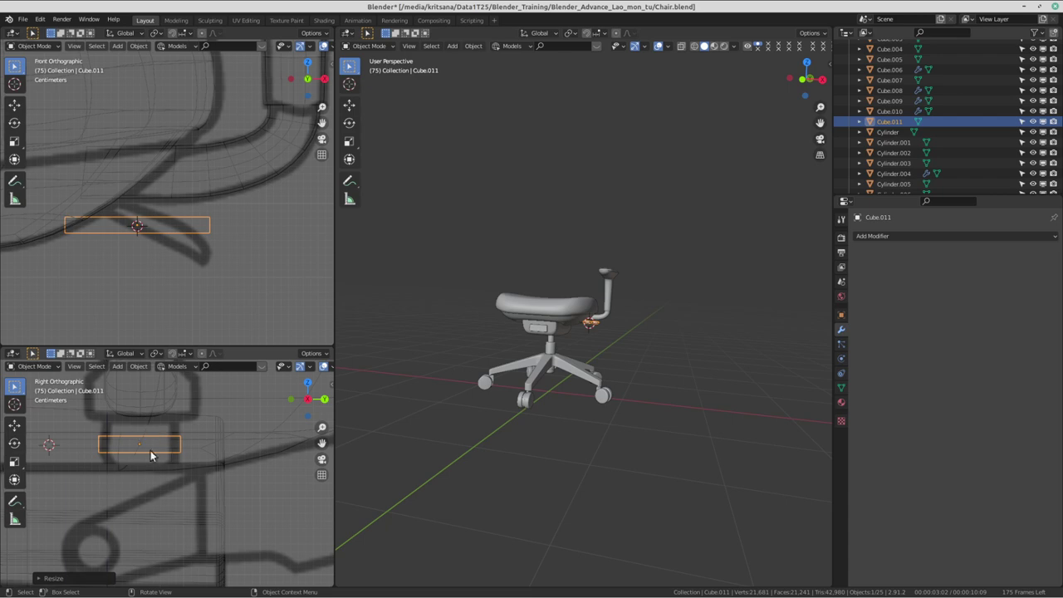
pyautogui.scroll(-1, 151, 455)
pyautogui.hotkey('ctrl', 'alt', 'Right')
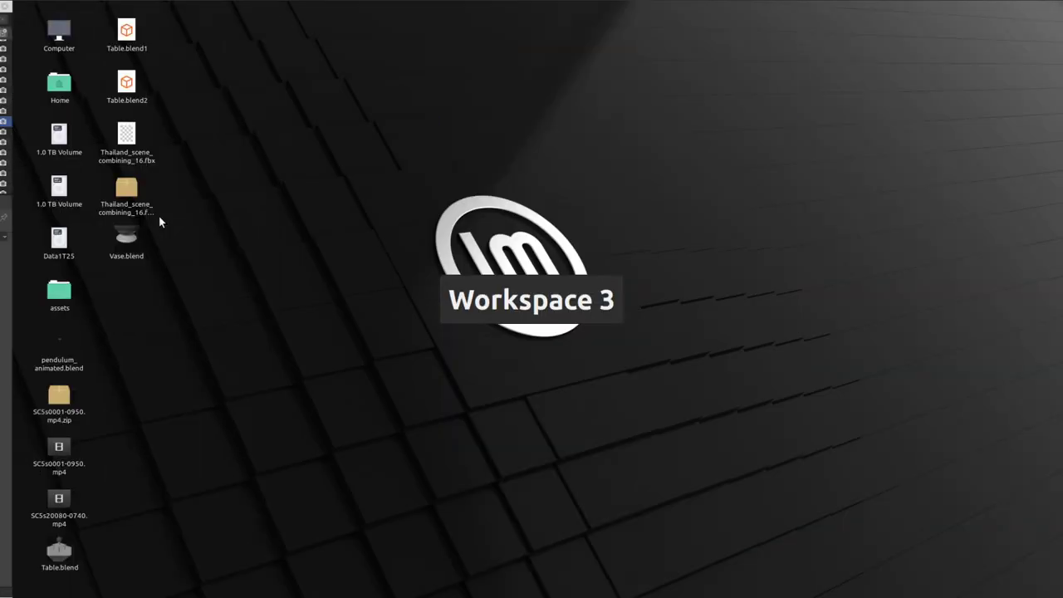
pyautogui.hotkey('ctrl', 'alt', 'Right')
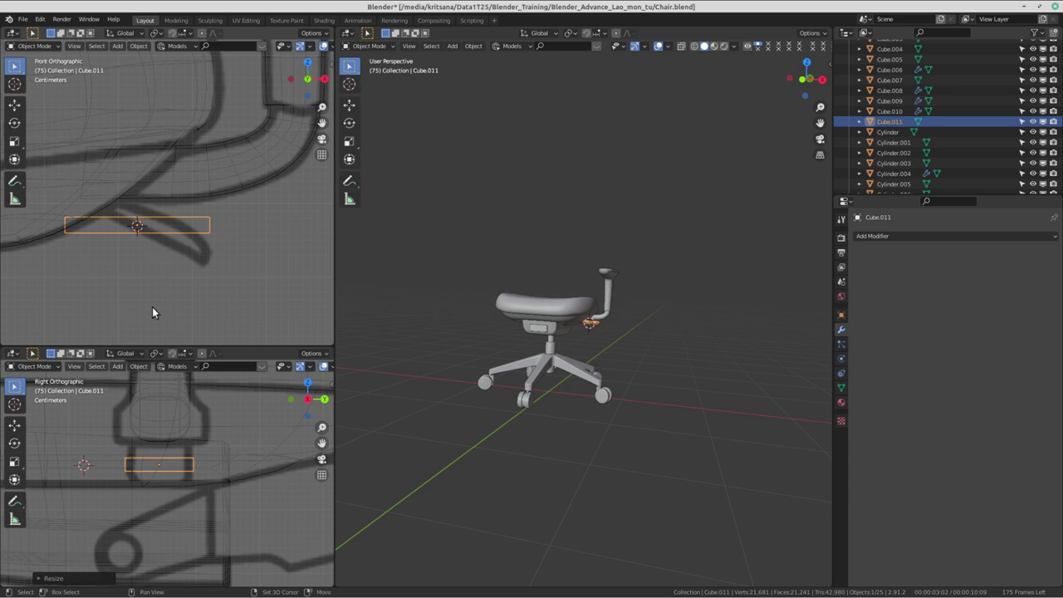
# - Zoom in on the Cube.011 bar and switch it into Edit Mode
pyautogui.scroll(2, 191, 479)
pyautogui.scroll(-1, 227, 215)
pyautogui.scroll(1, 184, 215)
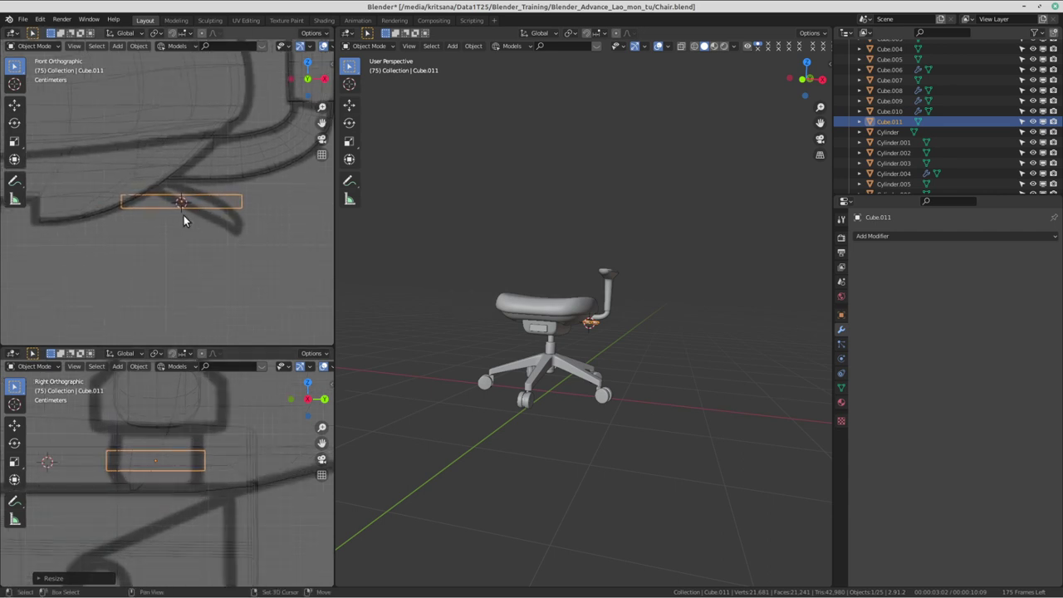
pyautogui.scroll(1, 237, 208)
pyautogui.scroll(1, 238, 220)
pyautogui.scroll(1, 241, 221)
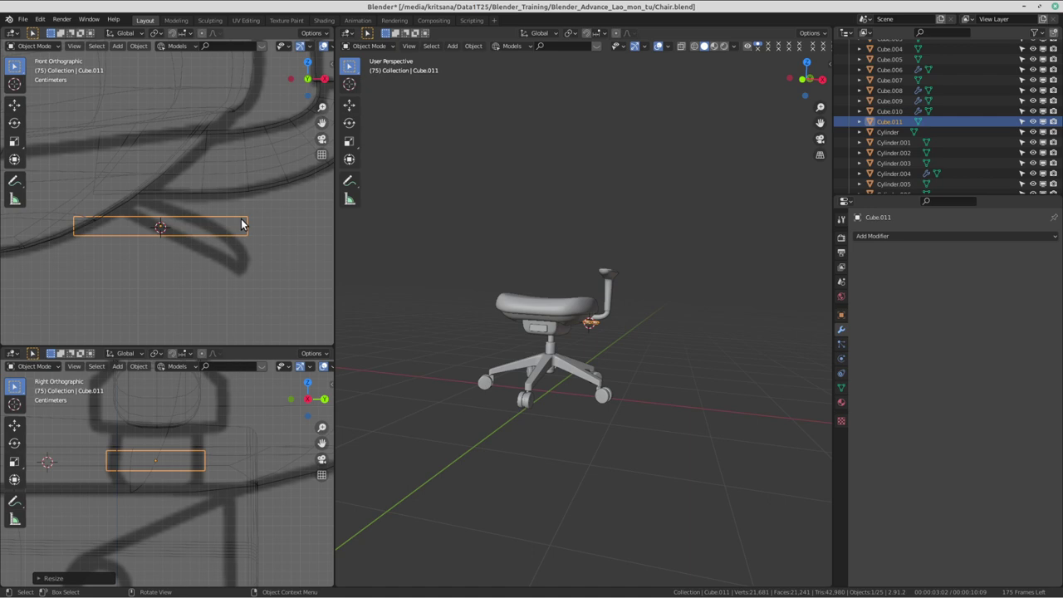
pyautogui.hotkey('ctrl', 'Tab')
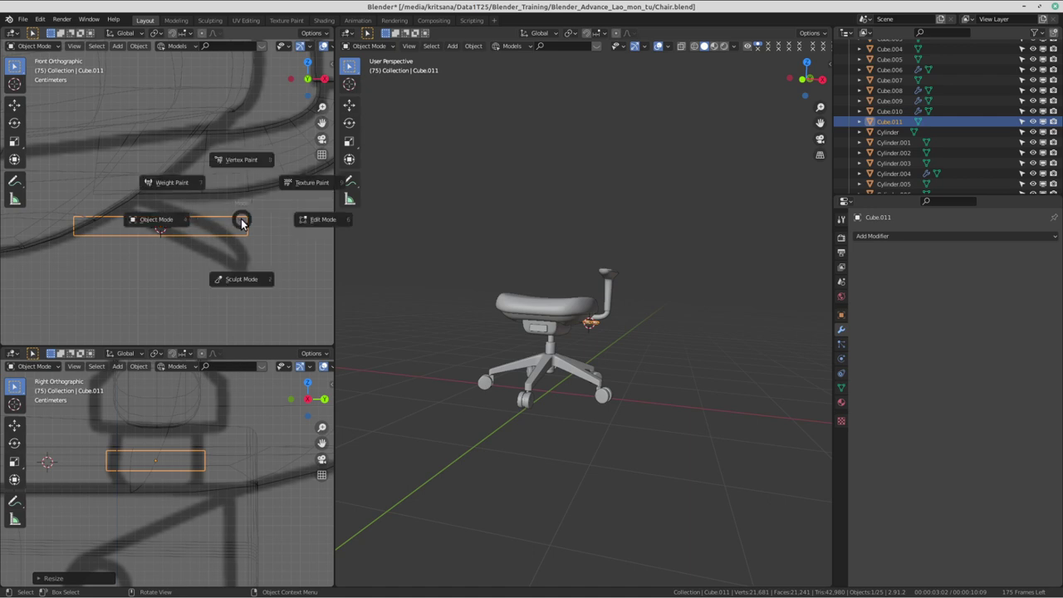
pyautogui.click(332, 223)
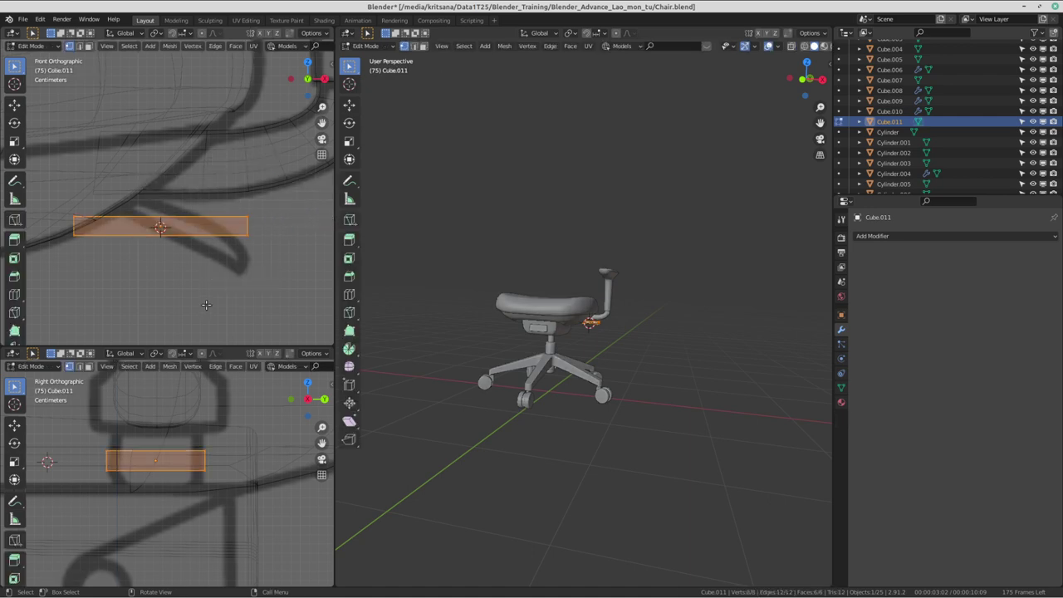
pyautogui.scroll(1, 206, 304)
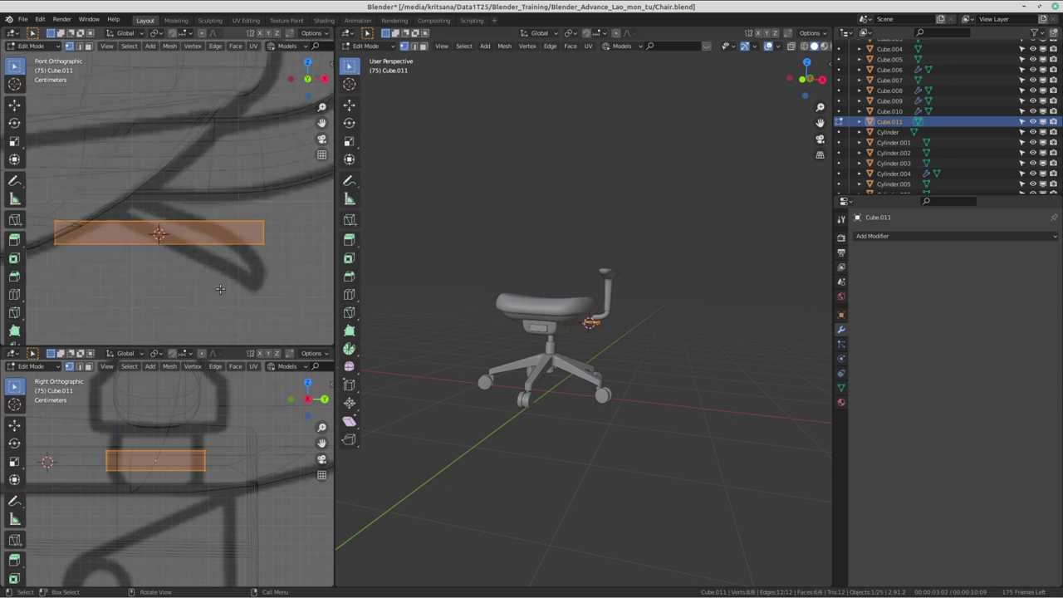
pyautogui.keyDown('shift'); pyautogui.moveTo(221, 260); pyautogui.dragTo(204, 255, button='middle'); pyautogui.keyUp('shift')
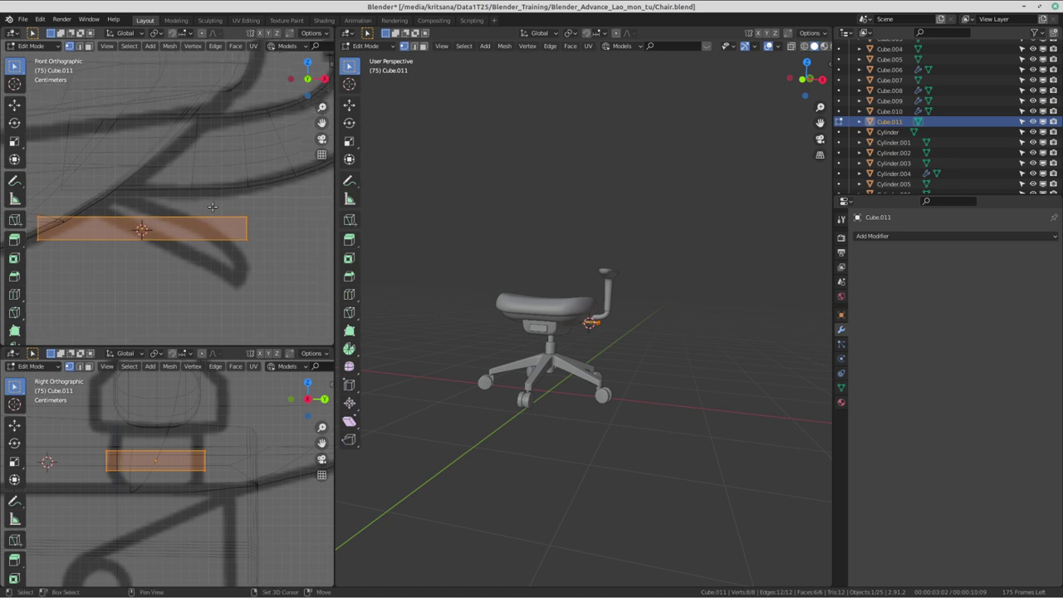
# - Rotate the bar about 26° and move it over the reference lever
pyautogui.press('r')
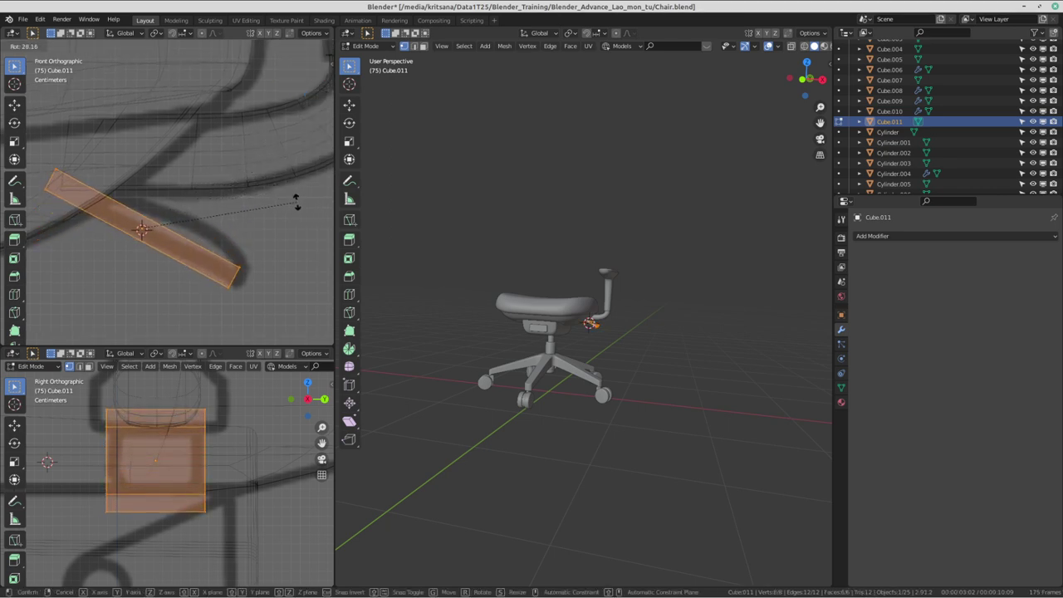
pyautogui.click(297, 202)
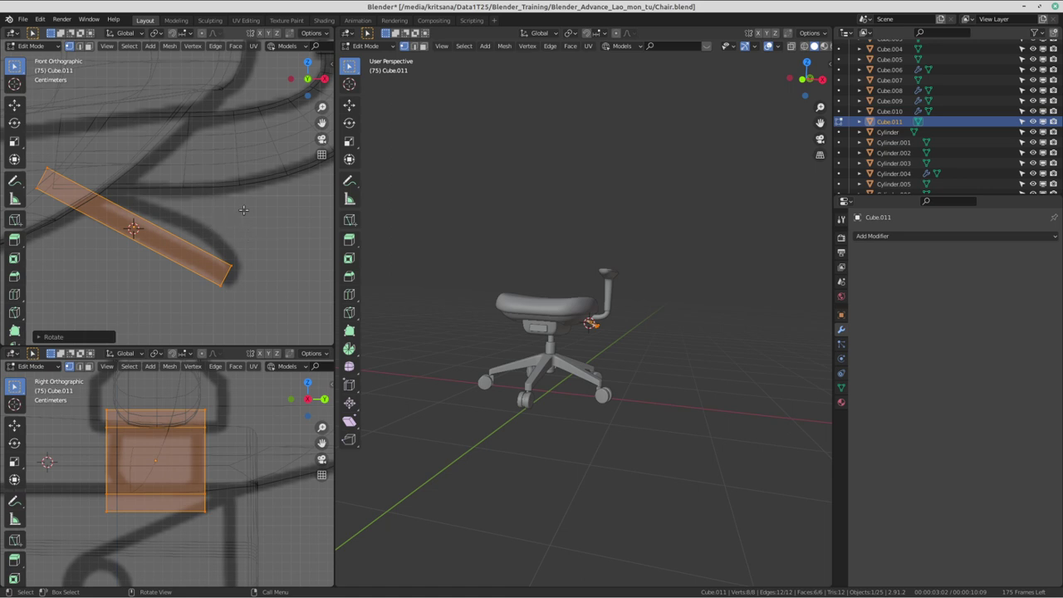
pyautogui.keyDown('shift'); pyautogui.scroll(1, 236, 201); pyautogui.keyUp('shift')
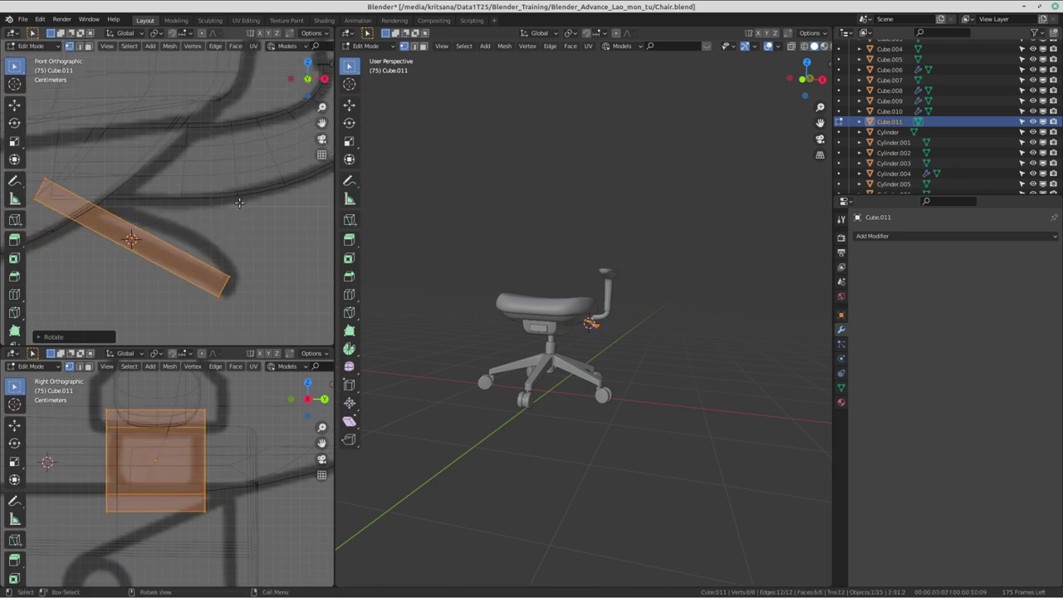
pyautogui.press('g')
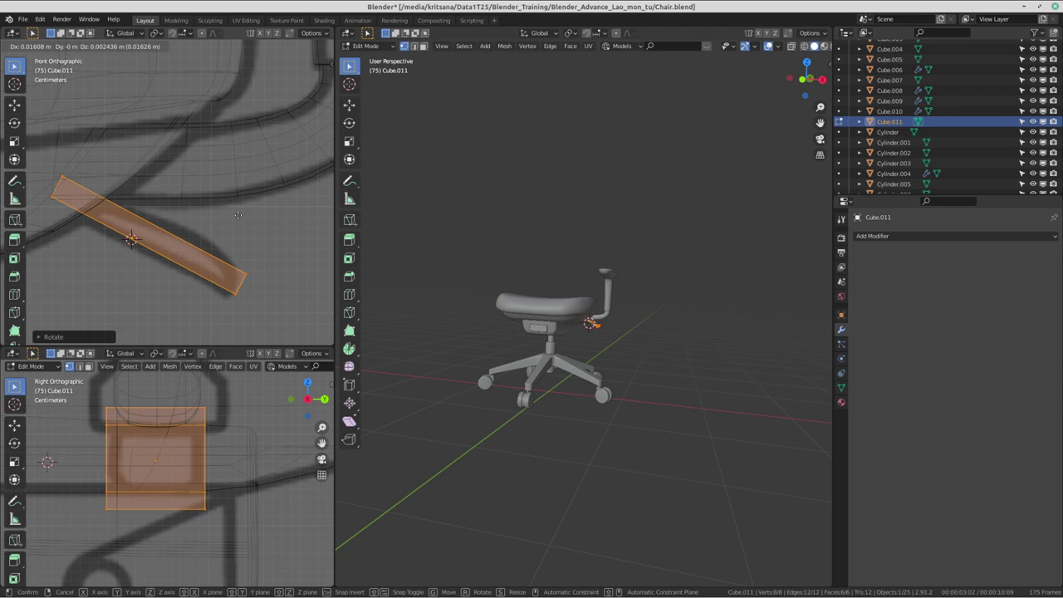
pyautogui.click(237, 215)
# - Glance at the Discord screen share and come back to Blender
pyautogui.scroll(-2, 182, 465)
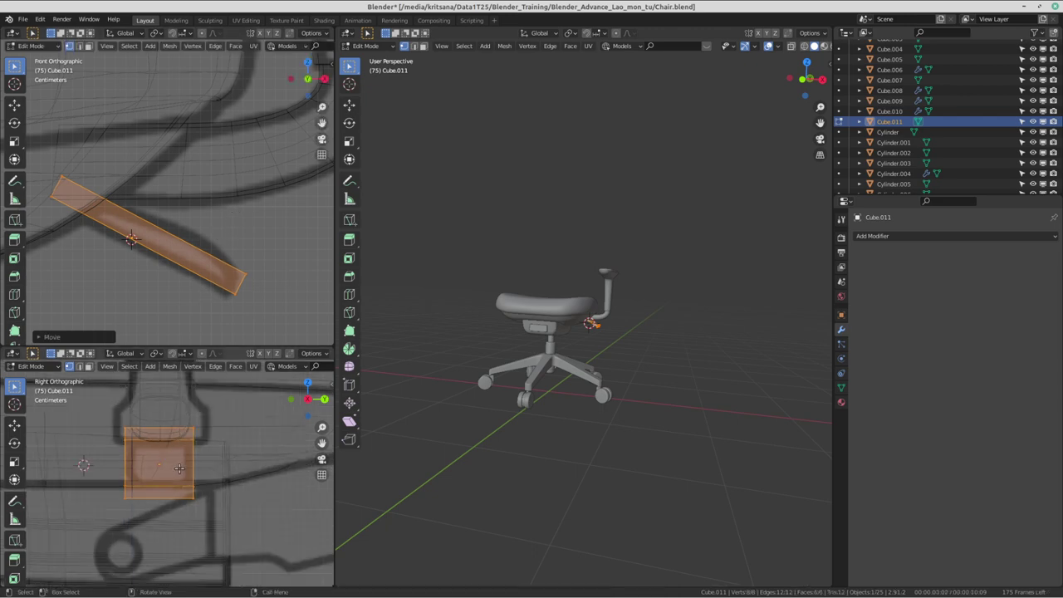
pyautogui.scroll(1, 181, 465)
pyautogui.hotkey('ctrl', 'alt', 'Right')
pyautogui.hotkey('ctrl', 'alt', 'Left')
pyautogui.hotkey('ctrl', 'alt', 'Left')
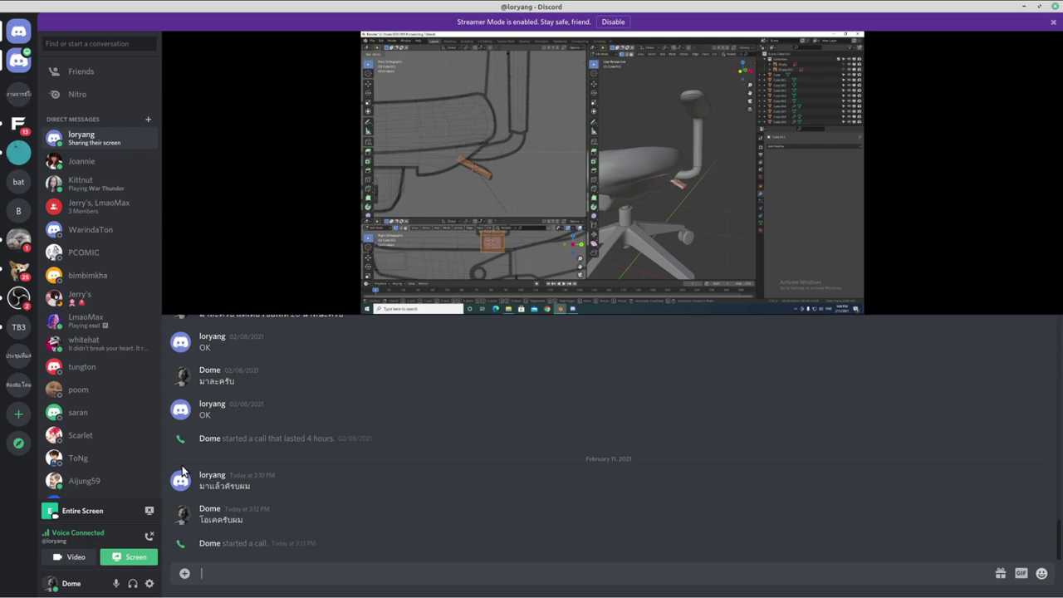
pyautogui.hotkey('ctrl', 'alt', 'Right')
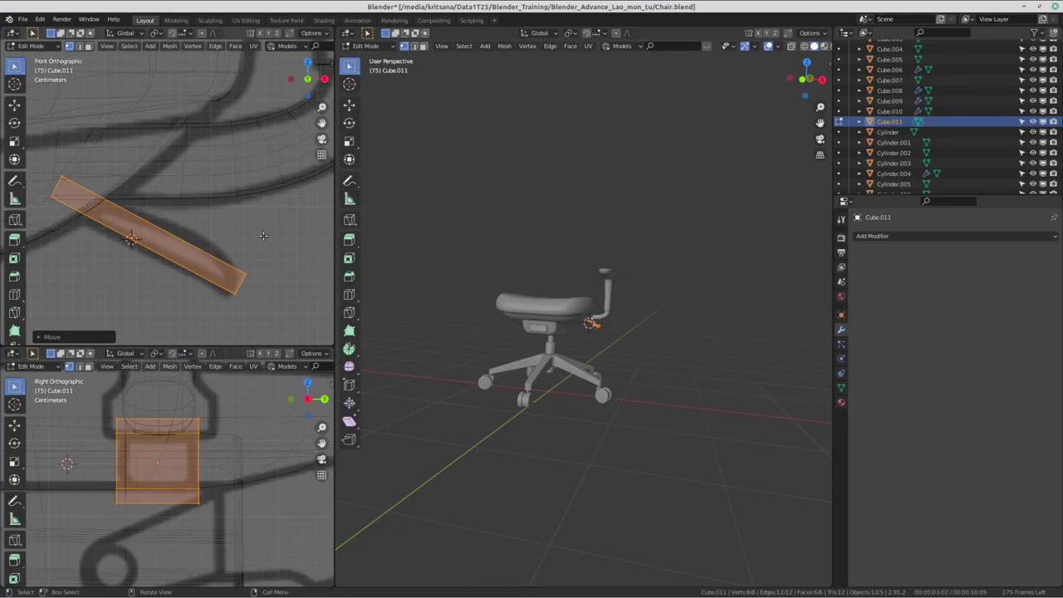
# - Add a loop cut across the lever and move the new edge loop
pyautogui.moveTo(205, 233)
pyautogui.keyDown('shift'); pyautogui.mouseDown(button='middle')
pyautogui.moveTo(279, 218)
pyautogui.moveTo(245, 237)
pyautogui.mouseUp(button='middle'); pyautogui.keyUp('shift')
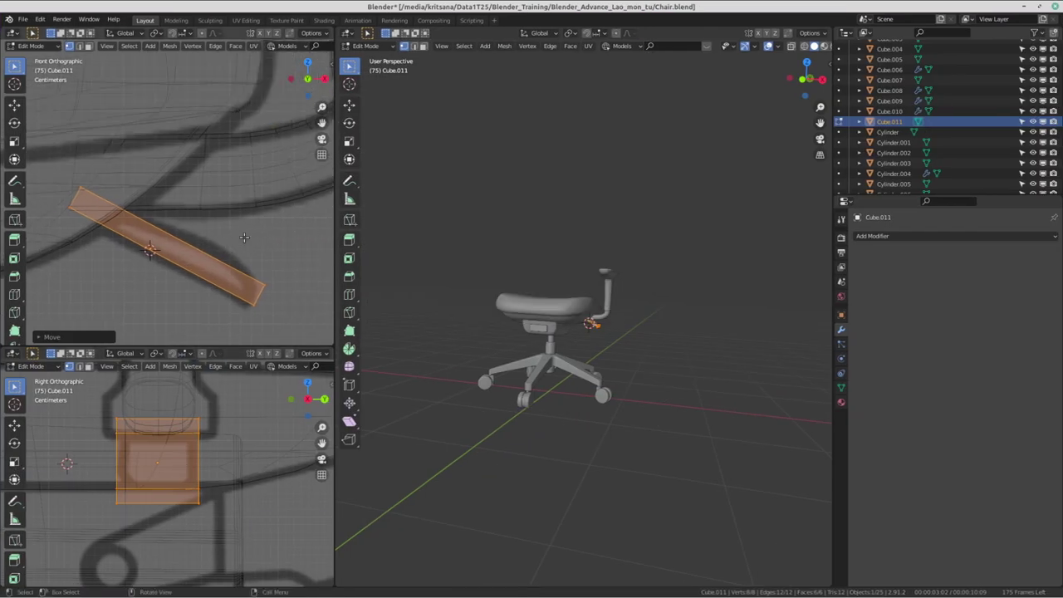
pyautogui.scroll(1, 228, 252)
pyautogui.scroll(-1, 178, 279)
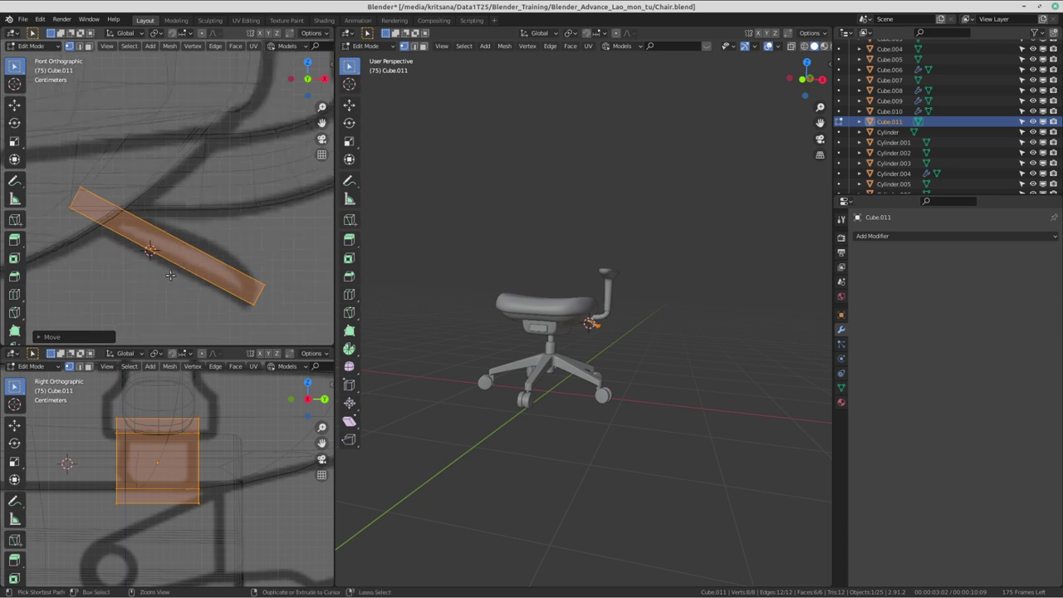
pyautogui.hotkey('ctrl', 'r')
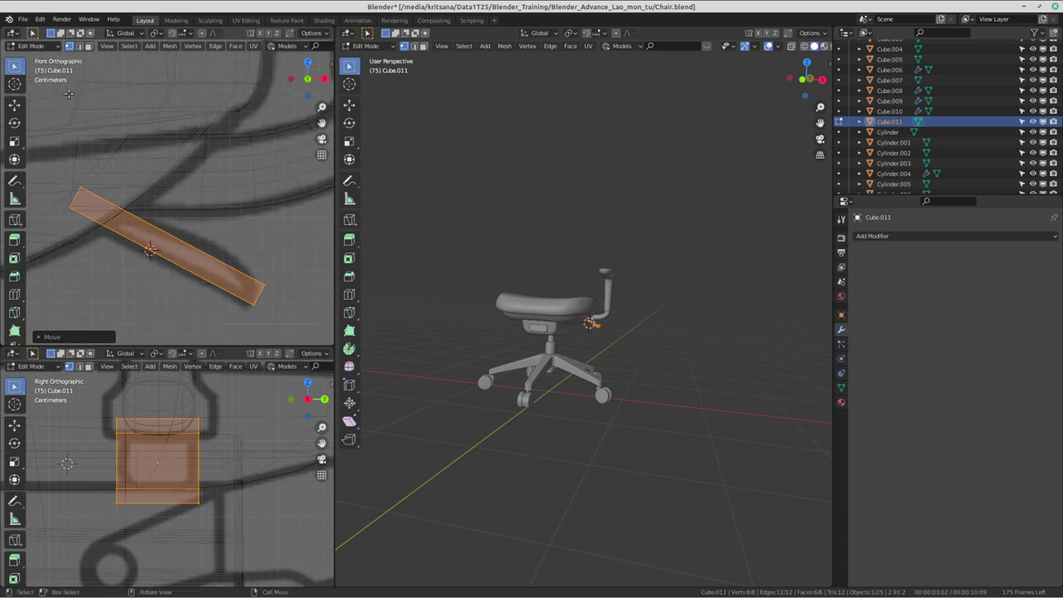
pyautogui.scroll(1, 158, 258)
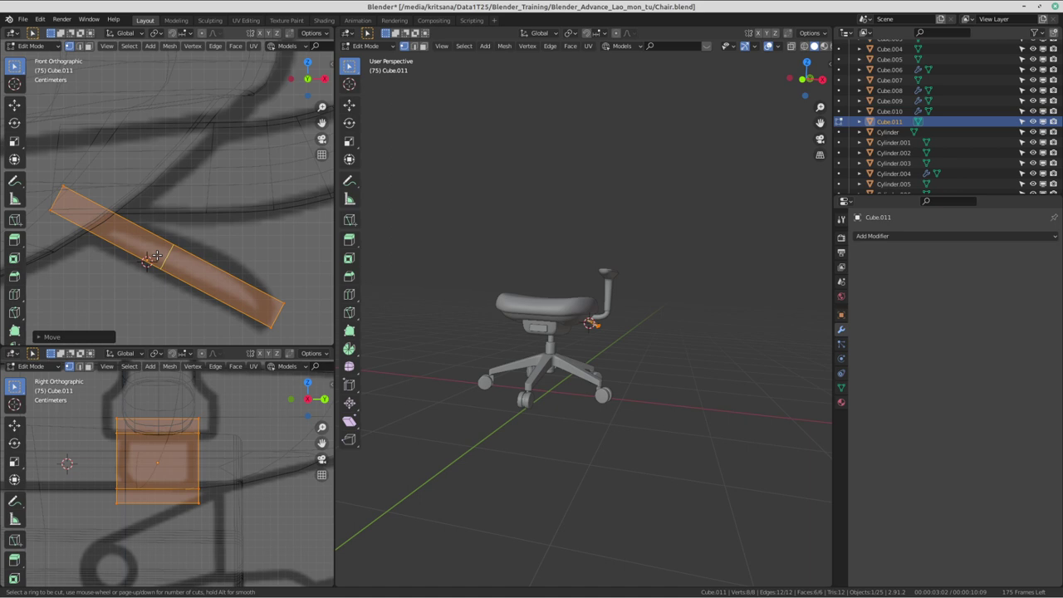
pyautogui.click(163, 259)
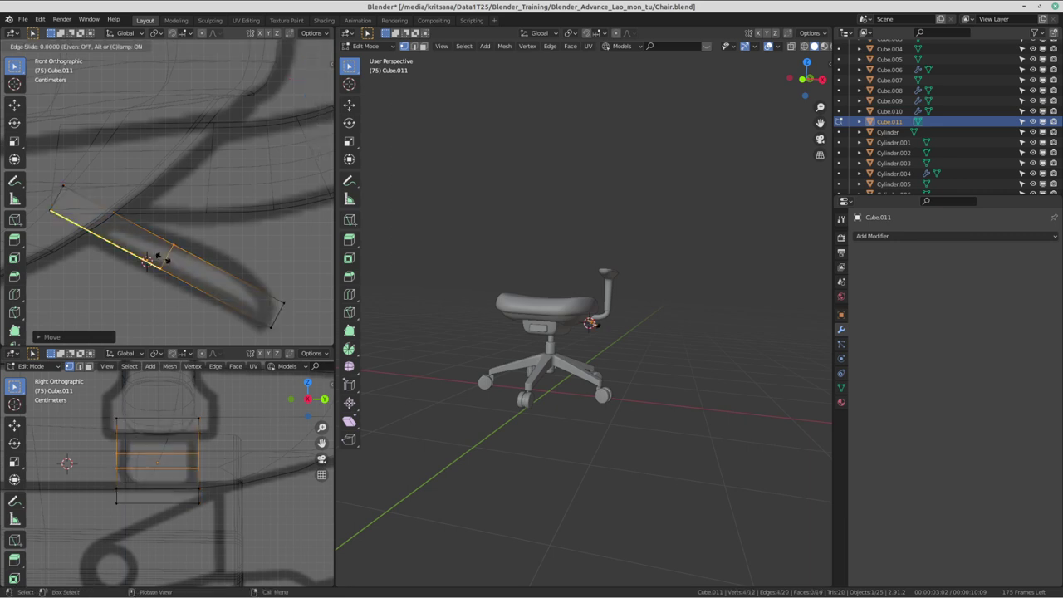
pyautogui.click(202, 279)
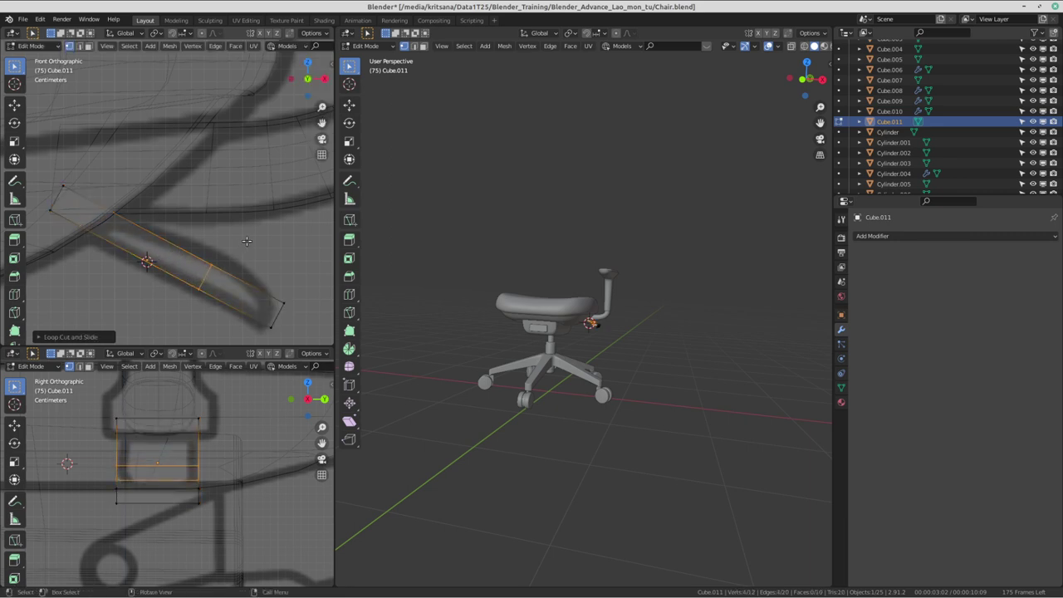
pyautogui.press('g')
pyautogui.click(256, 230)
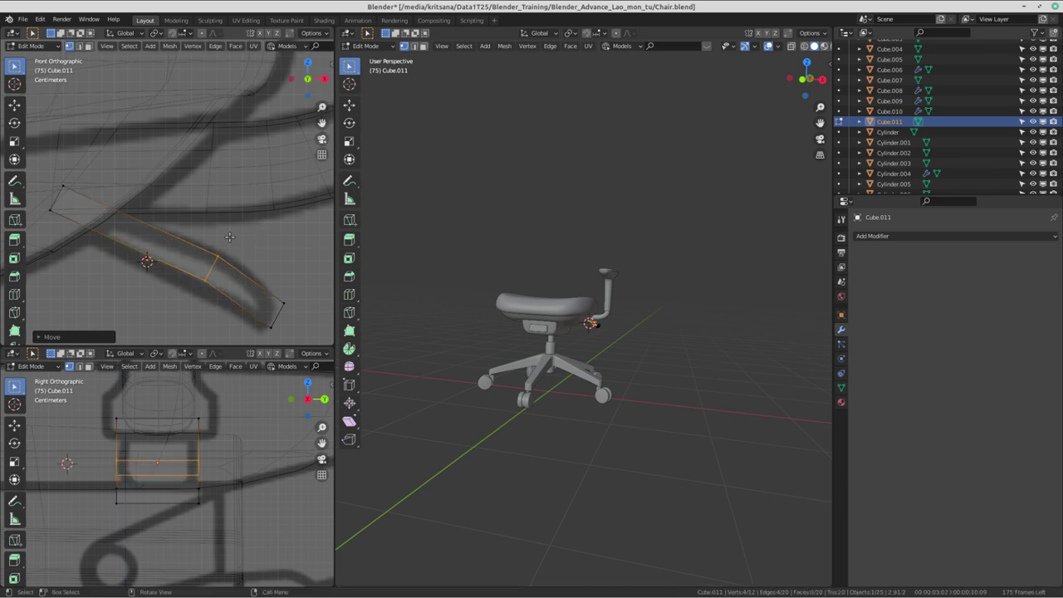
pyautogui.keyDown('shift'); pyautogui.moveTo(256, 230); pyautogui.dragTo(285, 234, button='middle'); pyautogui.keyUp('shift')
# - Add a second centred loop and move the middle loop to bend the lever along the reference curve
pyautogui.press('g')
pyautogui.press('g')
pyautogui.rightClick(164, 239)
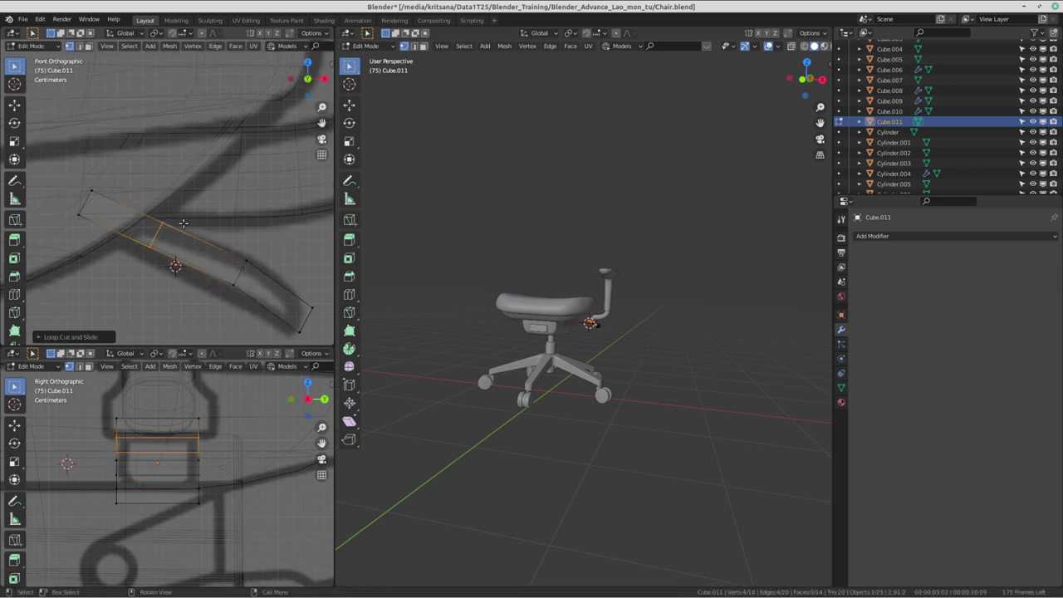
pyautogui.keyDown('shift'); pyautogui.moveTo(236, 284); pyautogui.dragTo(212, 265, button='middle'); pyautogui.keyUp('shift')
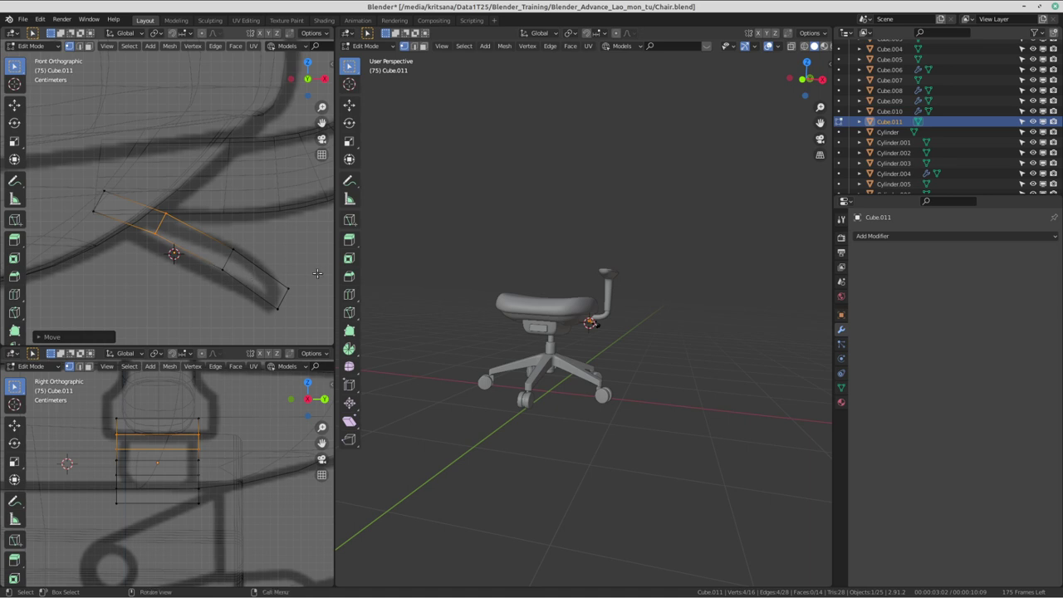
pyautogui.moveTo(314, 269); pyautogui.dragTo(249, 336)
pyautogui.keyDown('shift'); pyautogui.moveTo(302, 286); pyautogui.dragTo(273, 252, button='middle'); pyautogui.keyUp('shift')
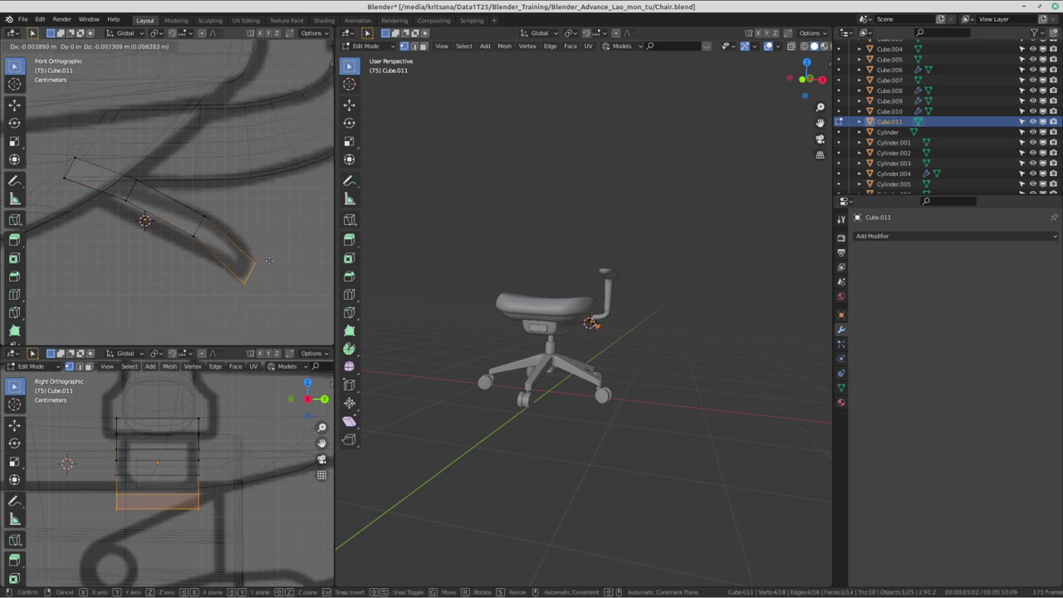
pyautogui.keyDown('alt'); pyautogui.click(198, 226); pyautogui.keyUp('alt')
pyautogui.press('g')
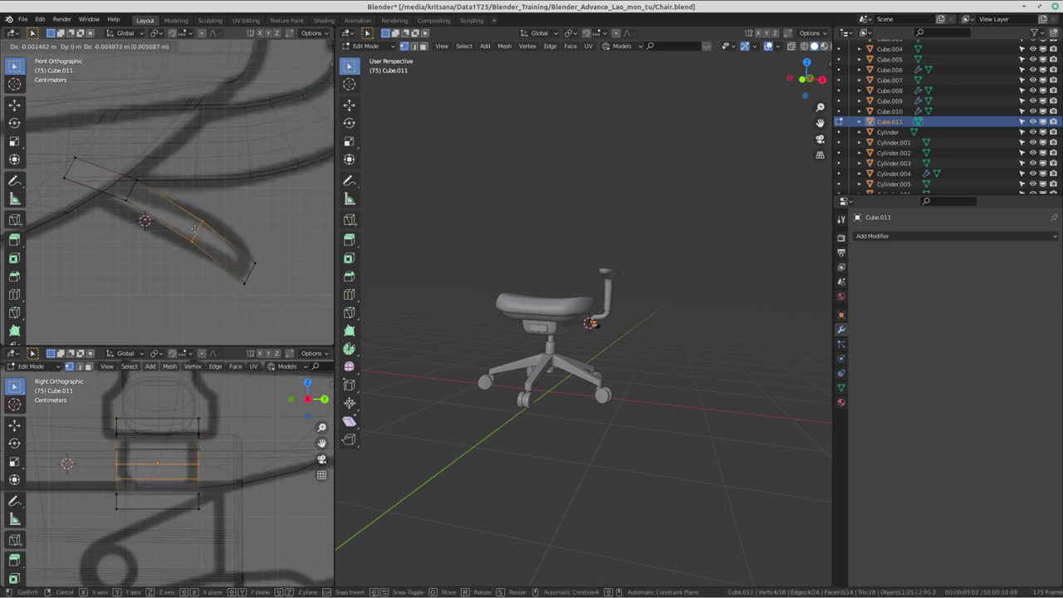
pyautogui.click(194, 227)
# - Deselect to inspect the bent lever, then show the Discord screen share
pyautogui.keyDown('shift'); pyautogui.moveTo(152, 157); pyautogui.dragTo(187, 176, button='middle'); pyautogui.keyUp('shift')
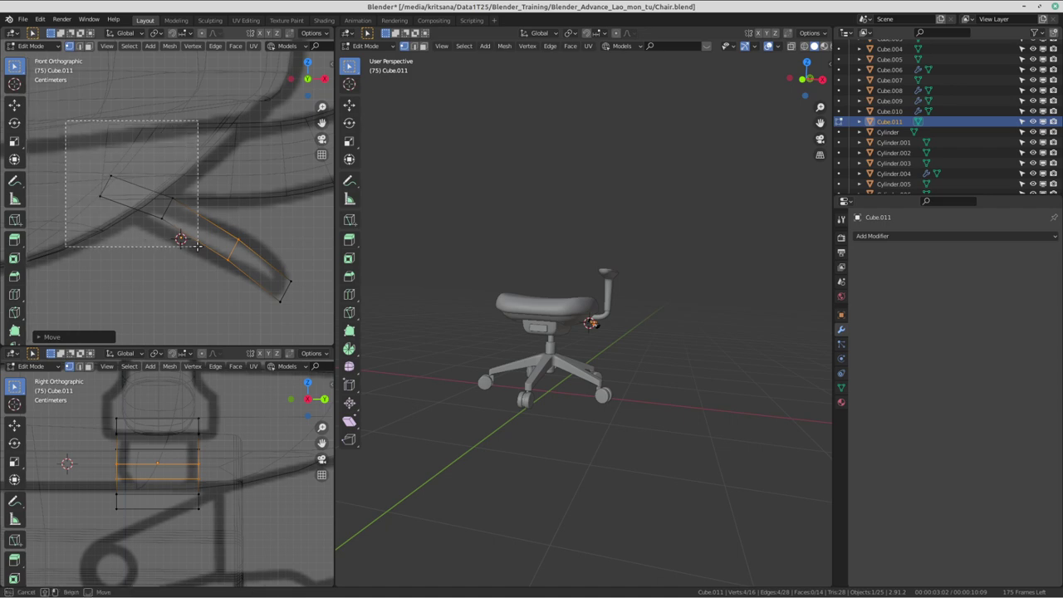
pyautogui.moveTo(66, 126); pyautogui.dragTo(201, 250)
pyautogui.click(235, 205)
pyautogui.scroll(-1, 235, 204)
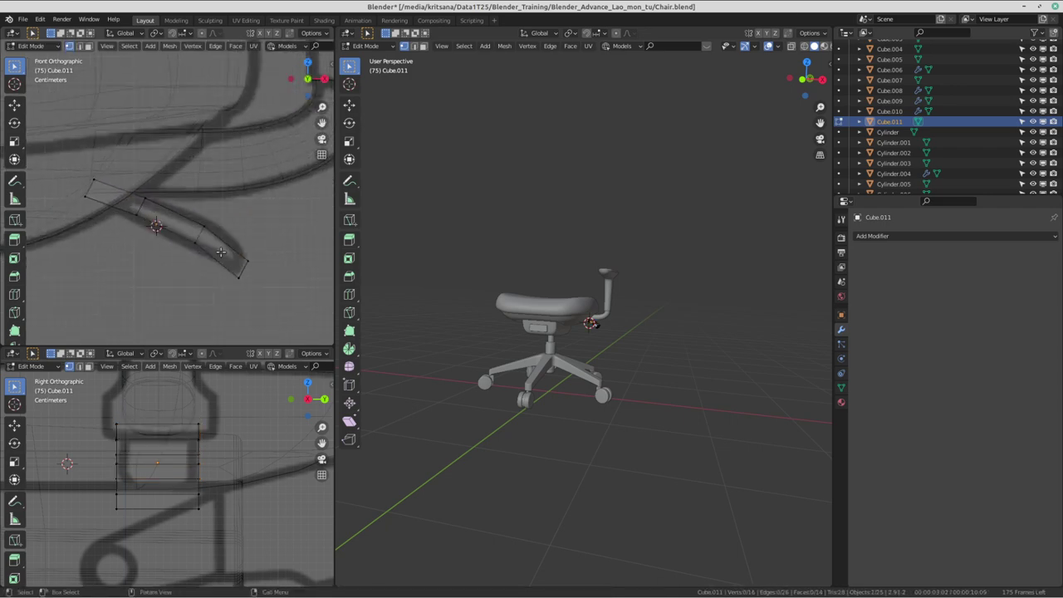
pyautogui.hotkey('ctrl', 'alt', 'Left')
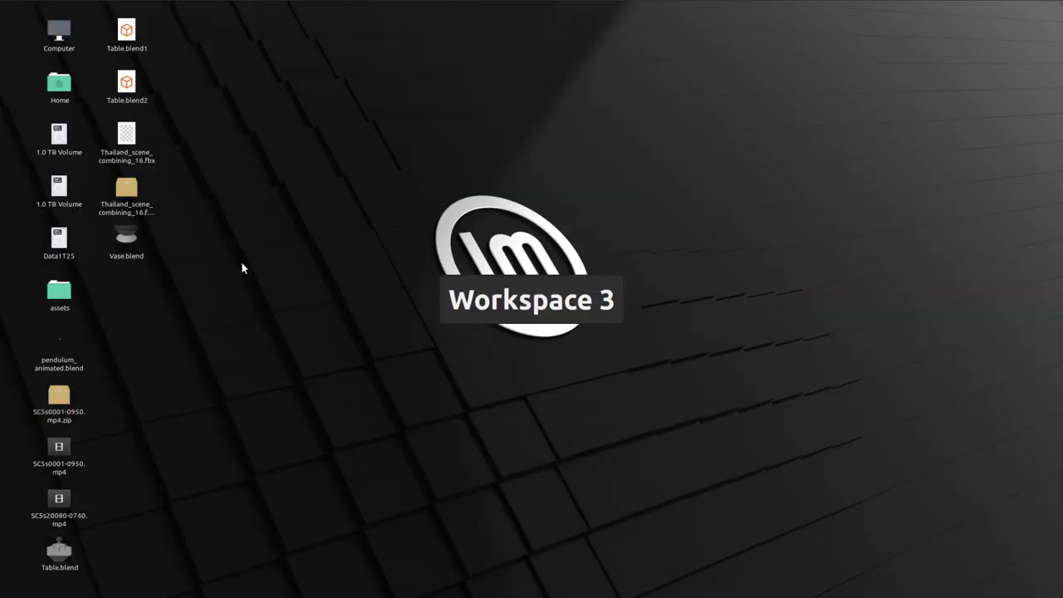
pyautogui.hotkey('ctrl', 'alt', 'Left')
pyautogui.hotkey('ctrl', 'alt', 'Left')
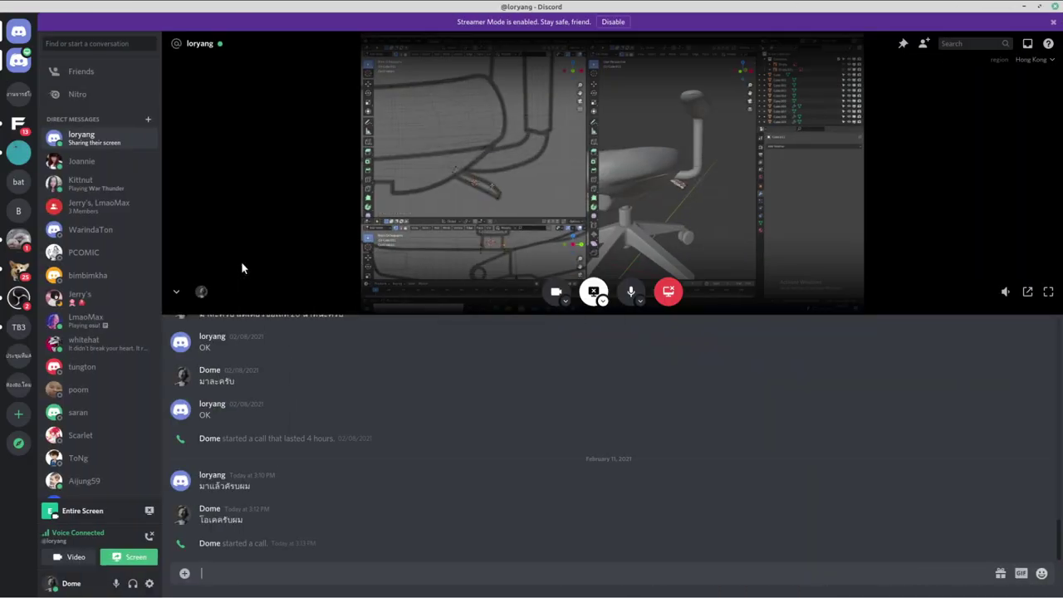
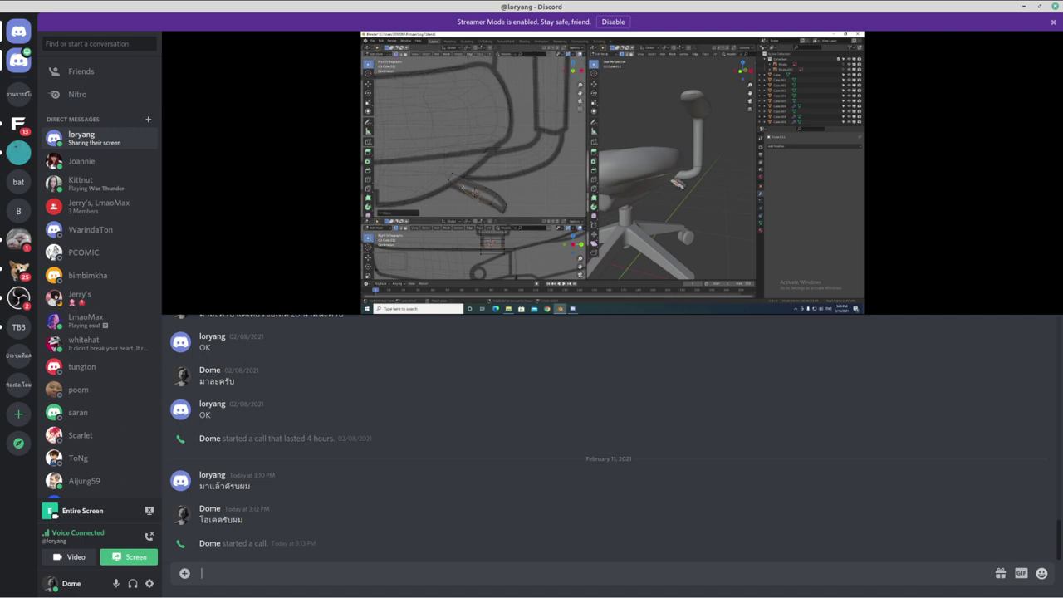
# - Switch from the Discord screen share back to the Blender Chair.blend workspace
pyautogui.hotkey('ctrl', 'alt', 'Right')
pyautogui.hotkey('ctrl', 'alt', 'Left')
# - Zoom in on the armrest pad Cube.011, switch it to Object Mode, and reselect it
pyautogui.hotkey('ctrl', 'alt', 'Right')
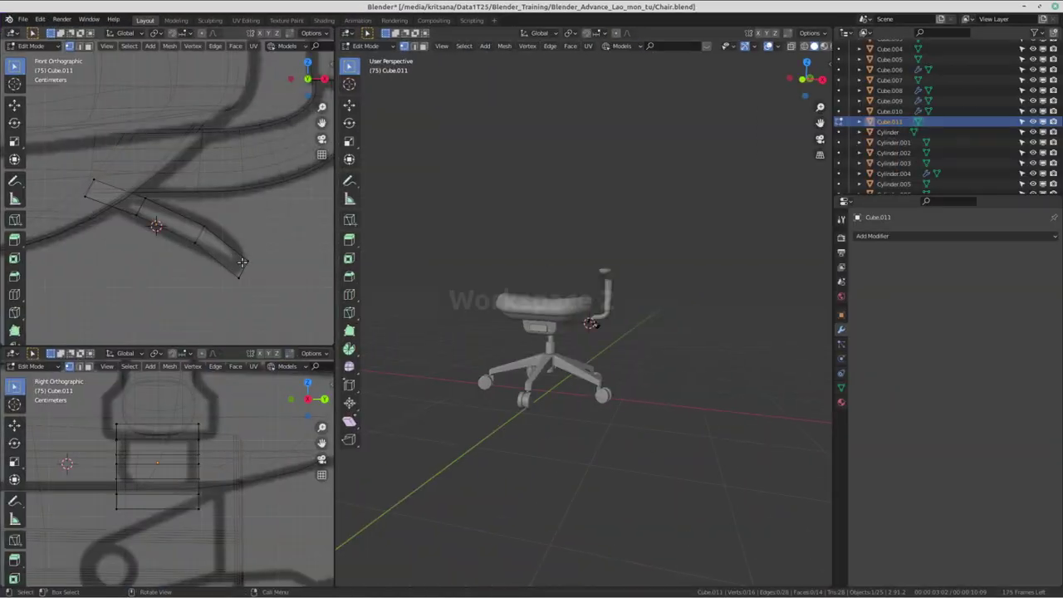
pyautogui.scroll(3, 600, 327)
pyautogui.scroll(3, 623, 320)
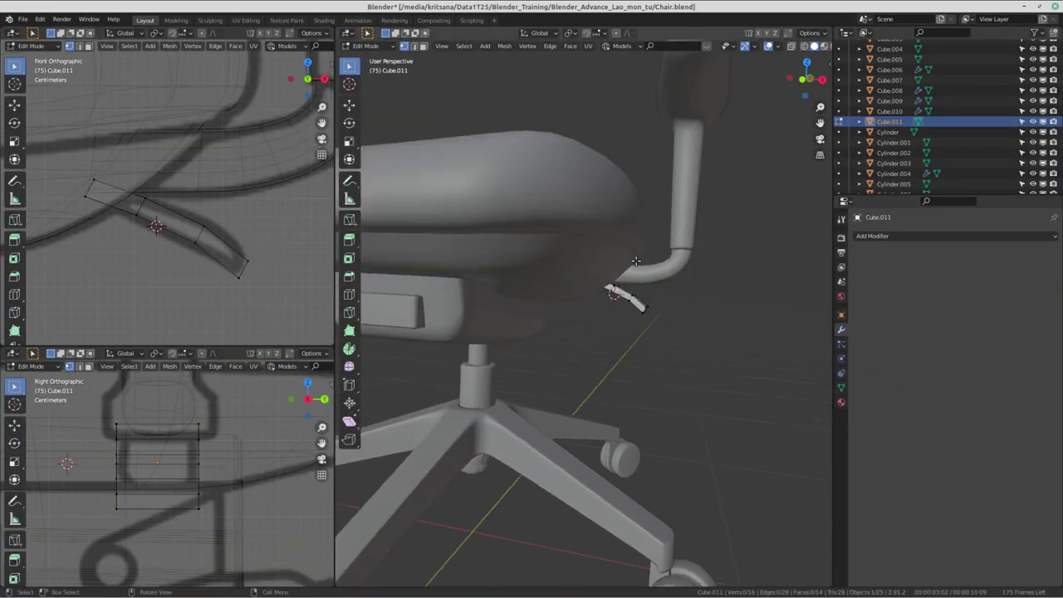
pyautogui.scroll(3, 652, 316)
pyautogui.moveTo(652, 316)
pyautogui.mouseDown(button='middle')
pyautogui.moveTo(414, 263)
pyautogui.moveTo(597, 312)
pyautogui.moveTo(674, 296)
pyautogui.mouseUp(button='middle')
pyautogui.hotkey('ctrl', 'Tab')
pyautogui.click(466, 304)
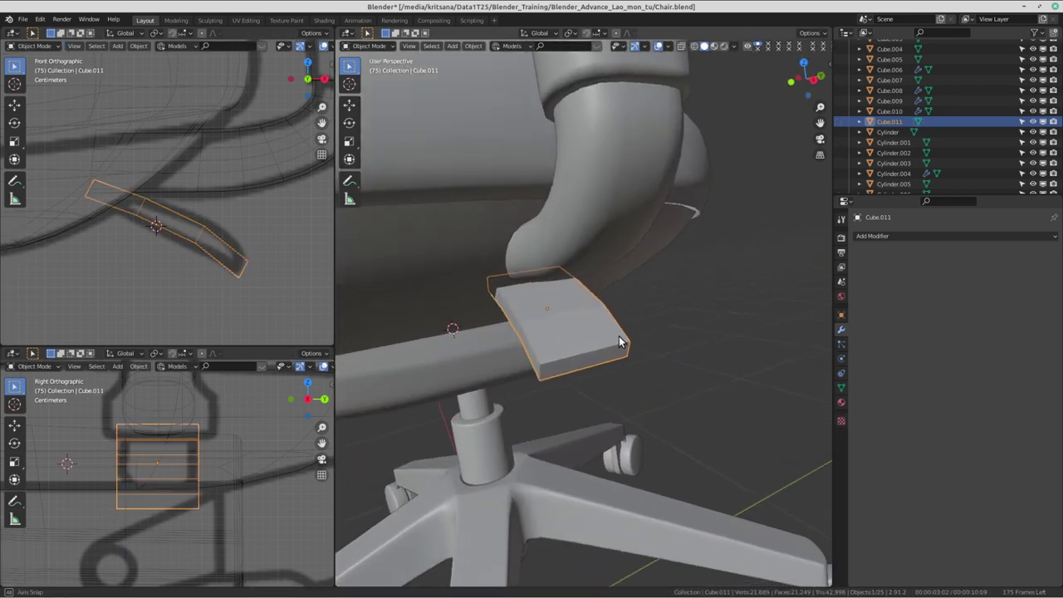
pyautogui.click(679, 307)
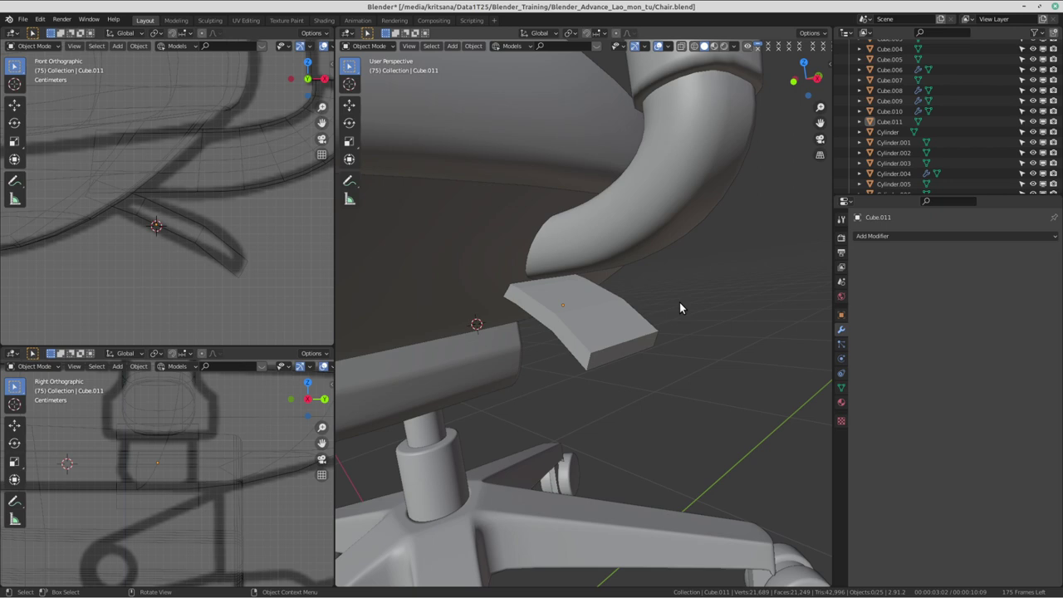
pyautogui.click(591, 336)
# - Orbit around Cube.011 and open the mode menu without changing mode
pyautogui.scroll(1, 614, 320)
pyautogui.scroll(1, 629, 316)
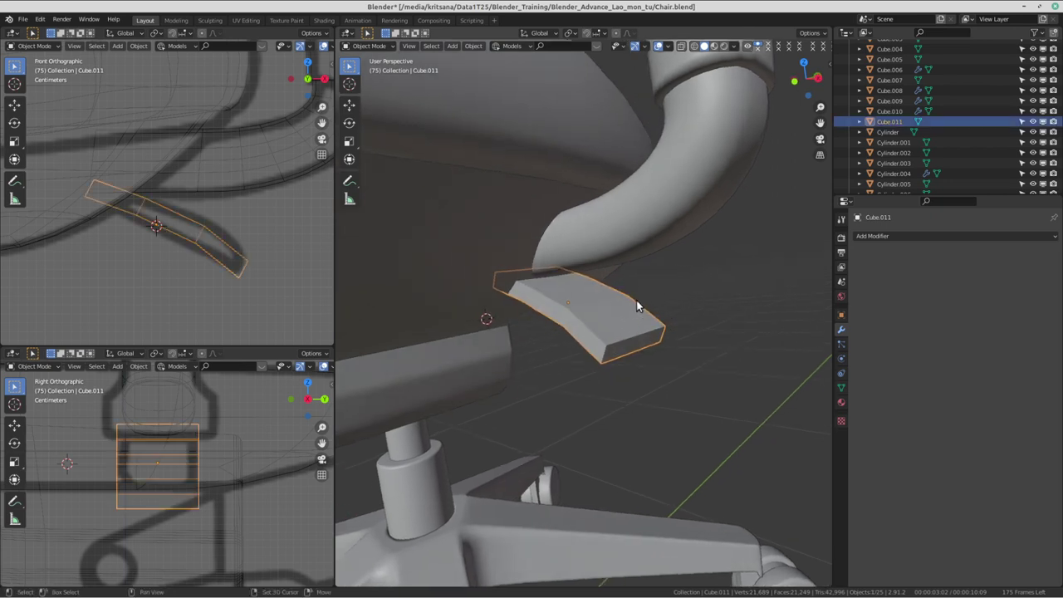
pyautogui.moveTo(638, 306); pyautogui.dragTo(674, 332, button='middle')
pyautogui.moveTo(705, 278); pyautogui.dragTo(695, 295, button='middle')
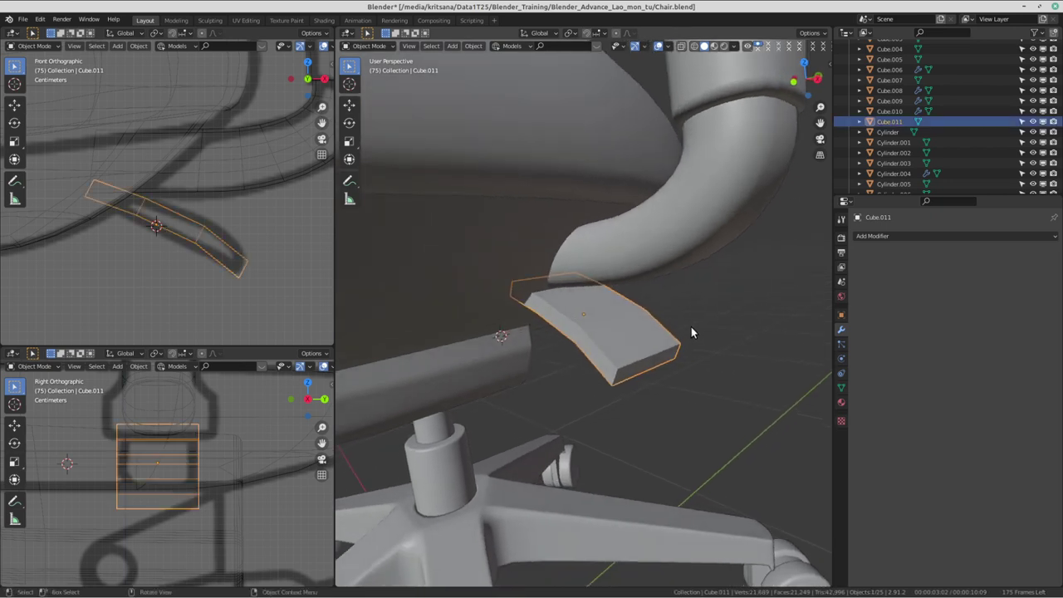
pyautogui.hotkey('ctrl', 'Tab')
pyautogui.click(654, 310)
pyautogui.hotkey('ctrl', 'alt', 'Left')
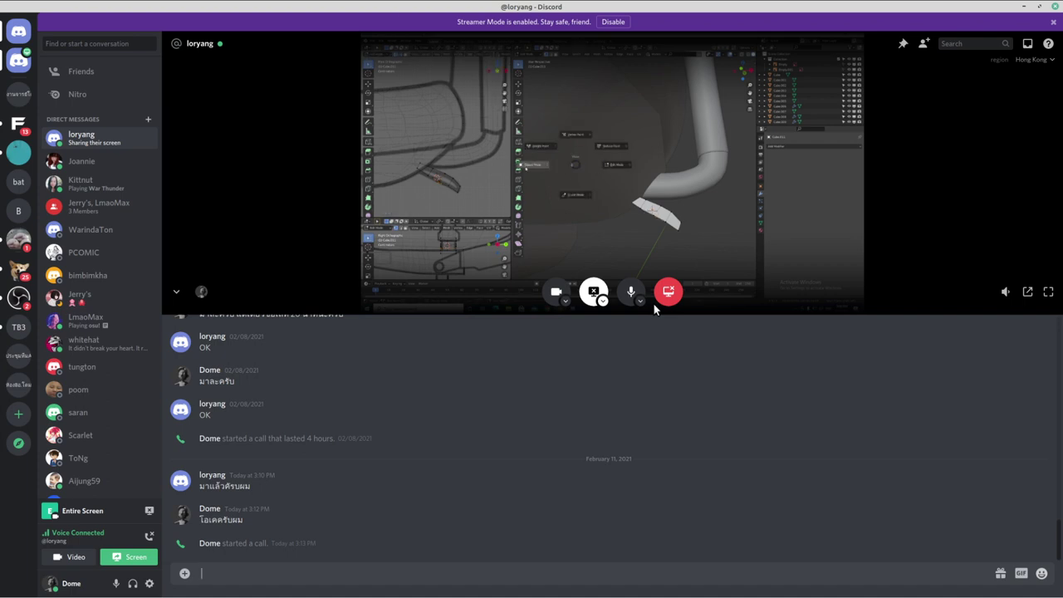
pyautogui.hotkey('ctrl', 'alt', 'Right')
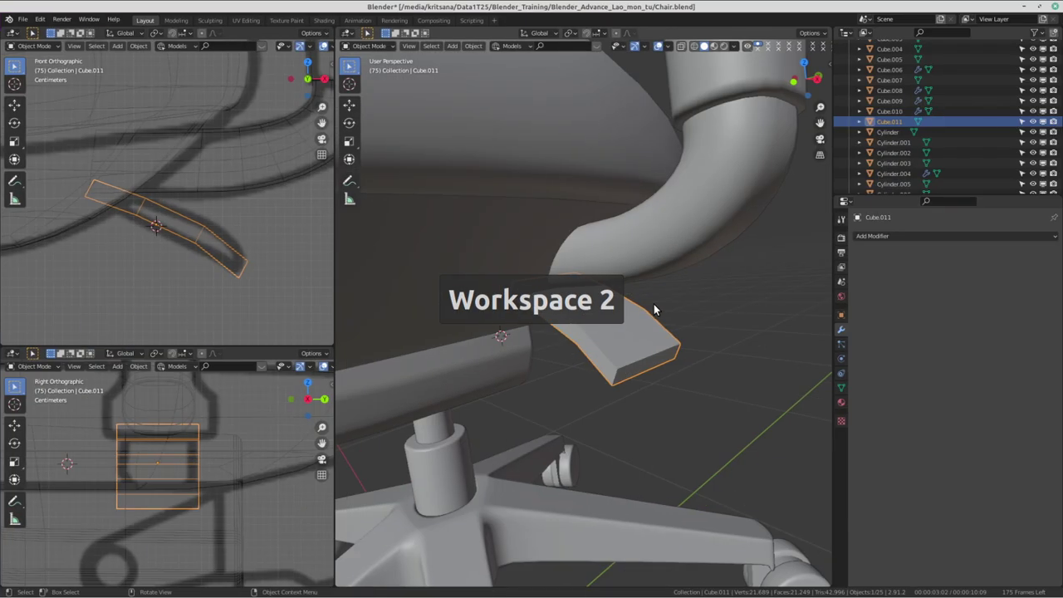
# - Orbit to a low frontal view of the pad, then play and stop the animation at frame 138
pyautogui.moveTo(659, 304)
pyautogui.mouseDown(button='middle')
pyautogui.moveTo(713, 308)
pyautogui.moveTo(680, 378)
pyautogui.mouseUp(button='middle')
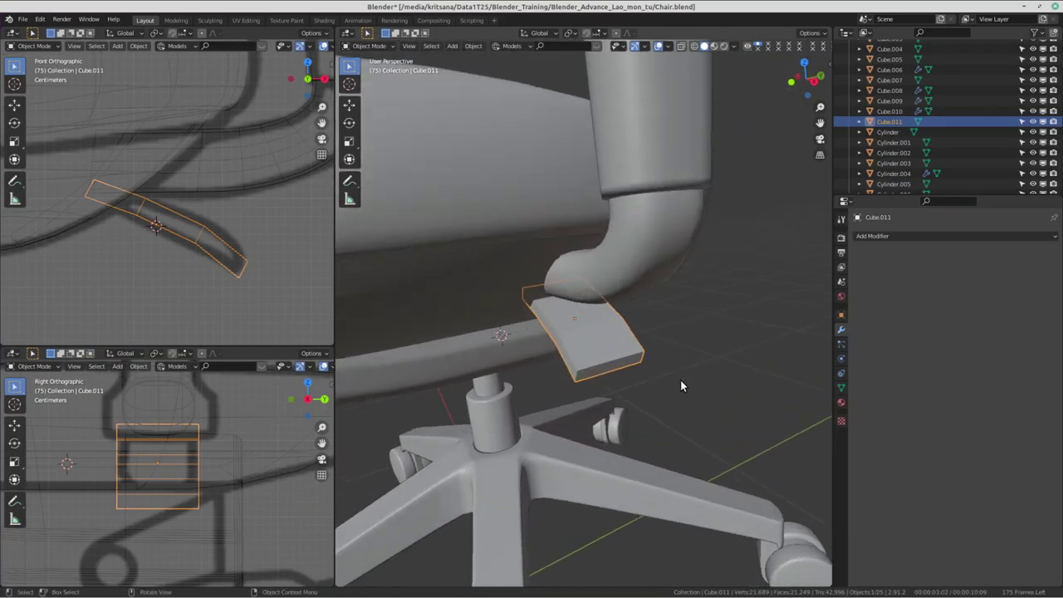
pyautogui.scroll(2, 690, 313)
pyautogui.scroll(2, 691, 353)
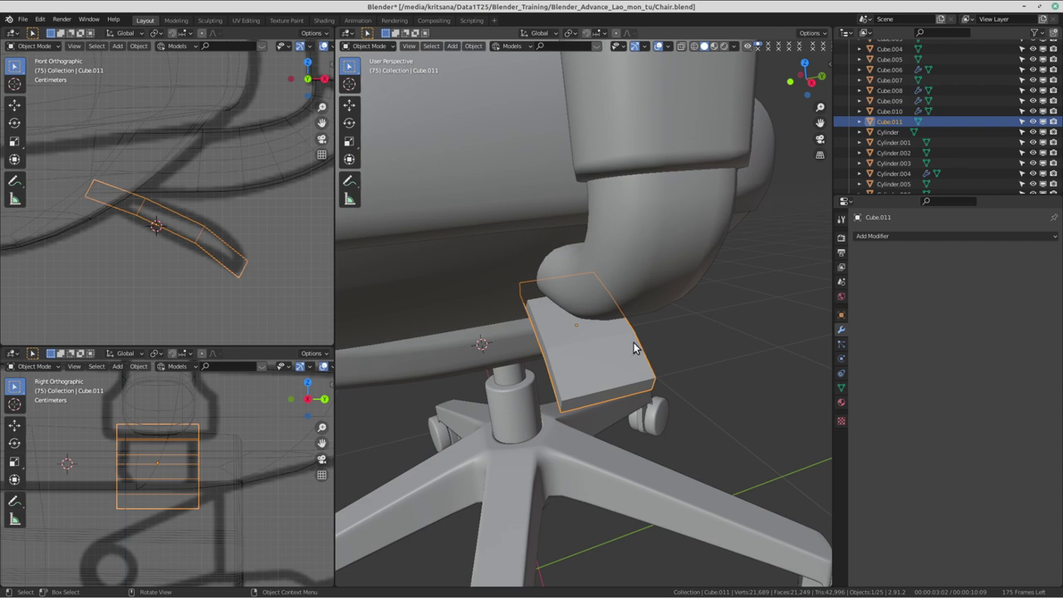
pyautogui.moveTo(692, 346); pyautogui.dragTo(690, 340, button='middle')
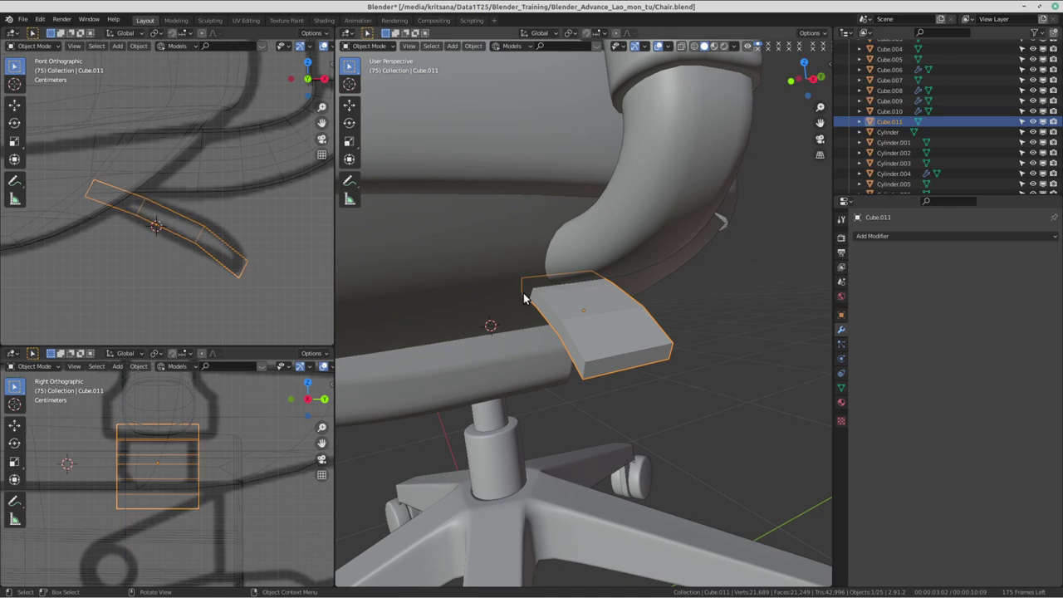
pyautogui.press('space')
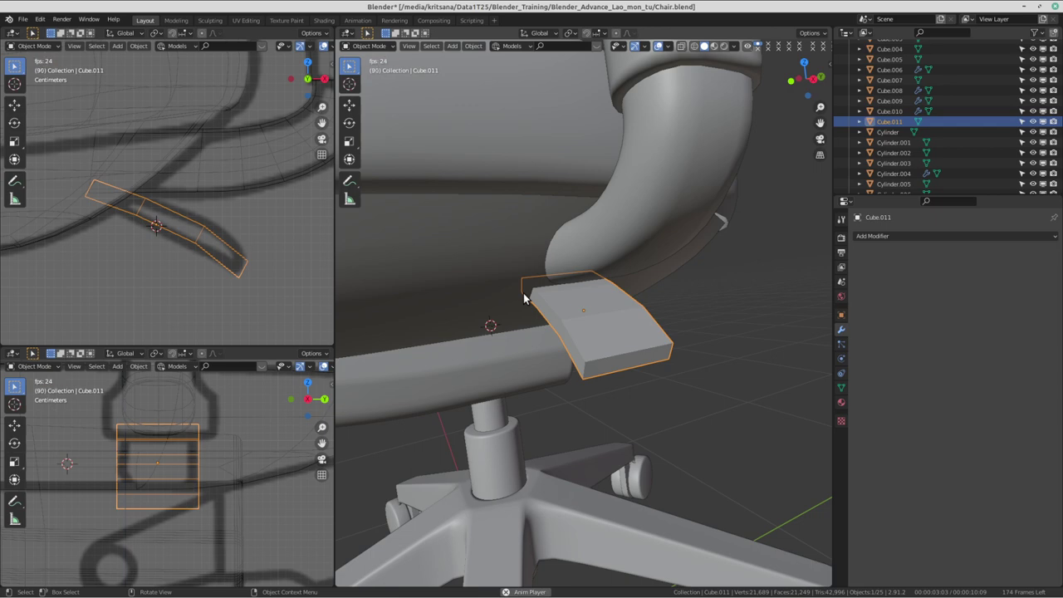
pyautogui.press('space')
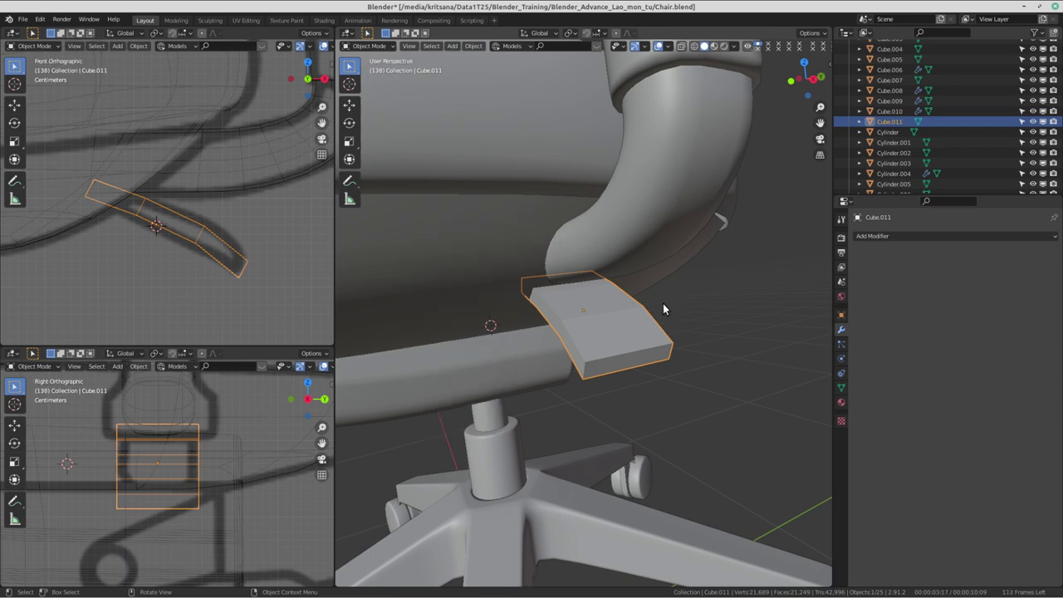
pyautogui.moveTo(663, 303)
pyautogui.mouseDown(button='middle')
pyautogui.moveTo(612, 280)
pyautogui.moveTo(623, 284)
pyautogui.mouseUp(button='middle')
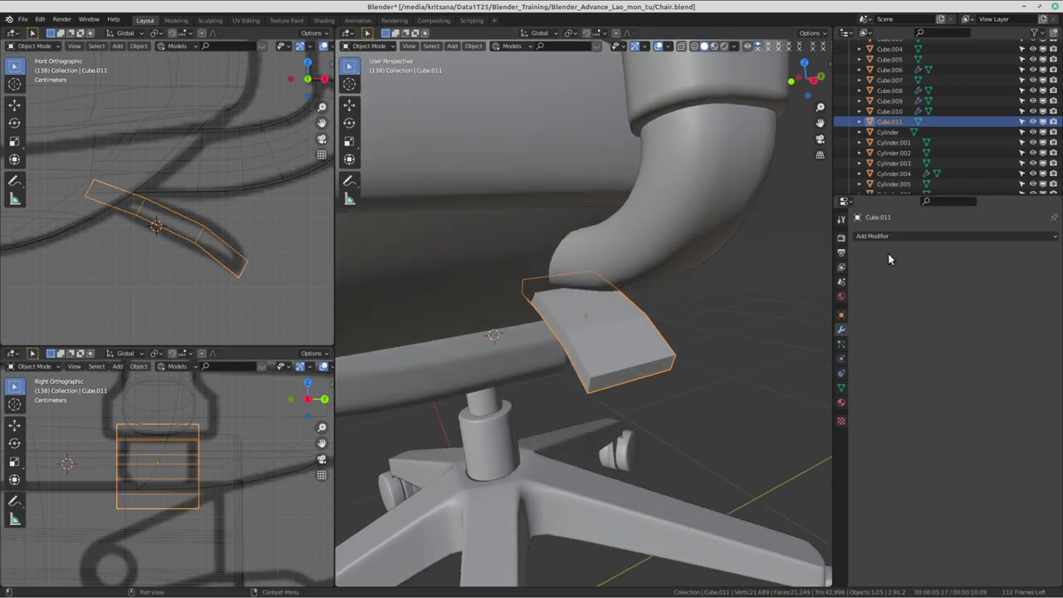
# - Add a Subdivision Surface modifier to Cube.011 and orbit around the smoothed pad
pyautogui.click(906, 237)
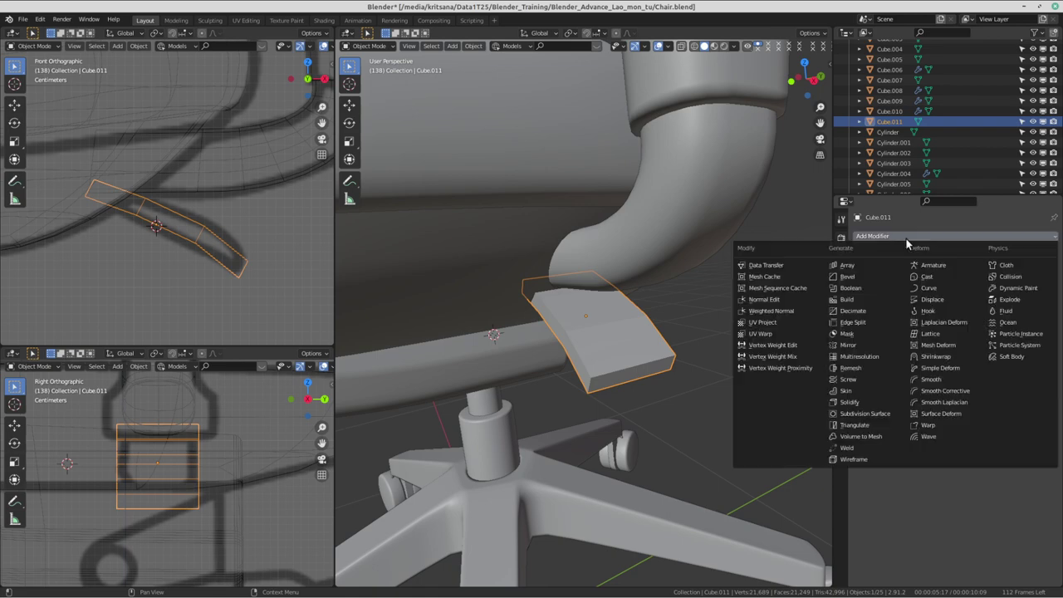
pyautogui.click(876, 414)
pyautogui.scroll(3, 606, 392)
pyautogui.moveTo(605, 392)
pyautogui.mouseDown(button='middle')
pyautogui.moveTo(698, 405)
pyautogui.moveTo(671, 256)
pyautogui.moveTo(622, 173)
pyautogui.moveTo(615, 249)
pyautogui.moveTo(721, 380)
pyautogui.moveTo(614, 379)
pyautogui.moveTo(653, 294)
pyautogui.moveTo(561, 120)
pyautogui.moveTo(643, 397)
pyautogui.moveTo(458, 317)
pyautogui.moveTo(631, 307)
pyautogui.moveTo(574, 293)
pyautogui.moveTo(649, 239)
pyautogui.moveTo(633, 156)
pyautogui.moveTo(594, 364)
pyautogui.moveTo(514, 347)
pyautogui.moveTo(540, 309)
pyautogui.mouseUp(button='middle')
# - Disable the Subdivision modifier's viewport display so the pad shows its blocky base mesh
pyautogui.hotkey('ctrl', 'alt', 'Right')
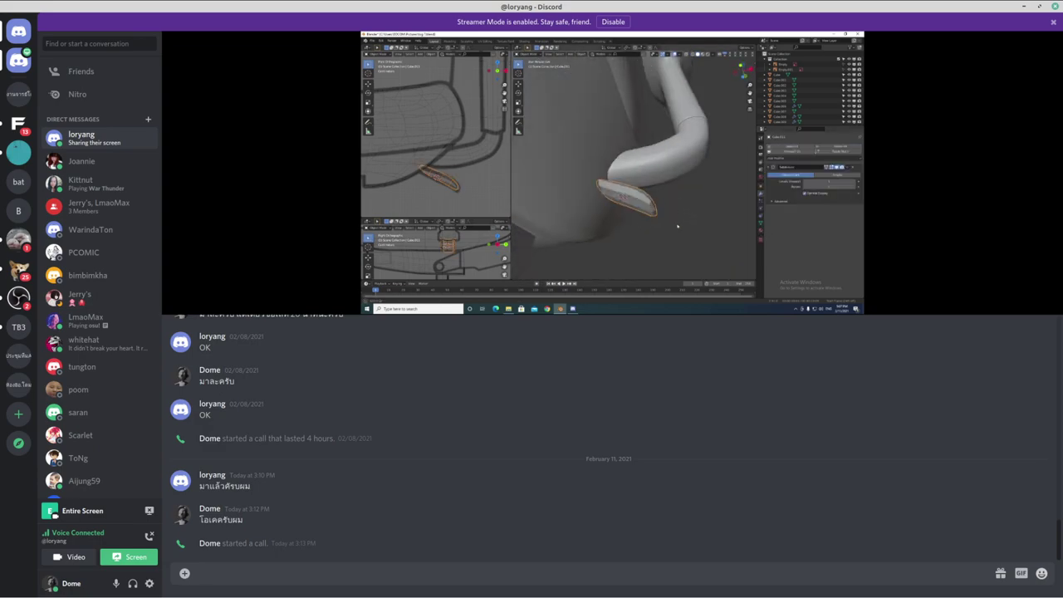
pyautogui.hotkey('ctrl', 'alt', 'Right')
pyautogui.hotkey('ctrl', 'alt', 'Left')
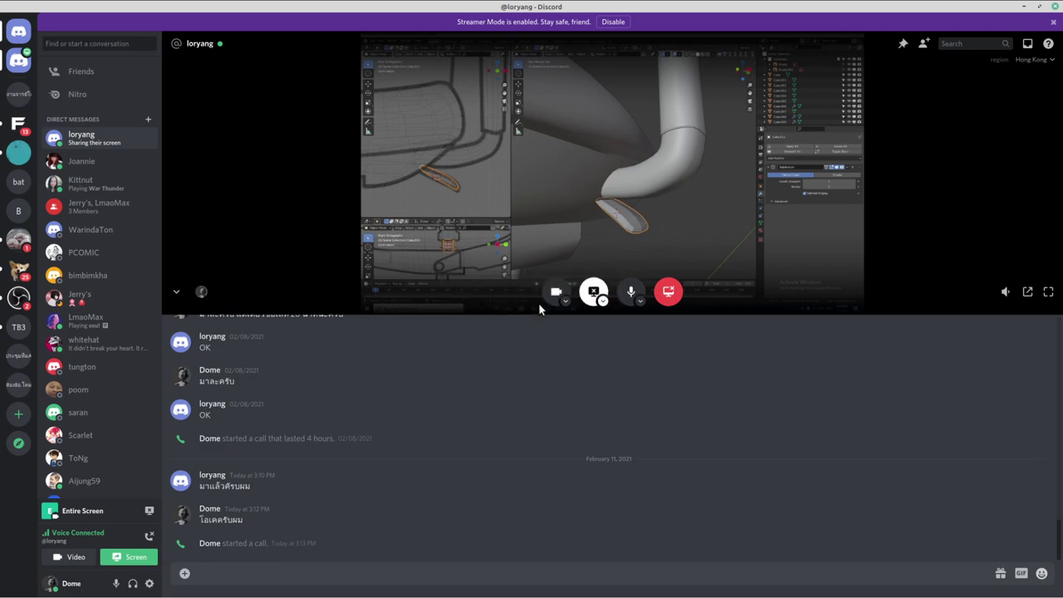
pyautogui.hotkey('ctrl', 'alt', 'Right')
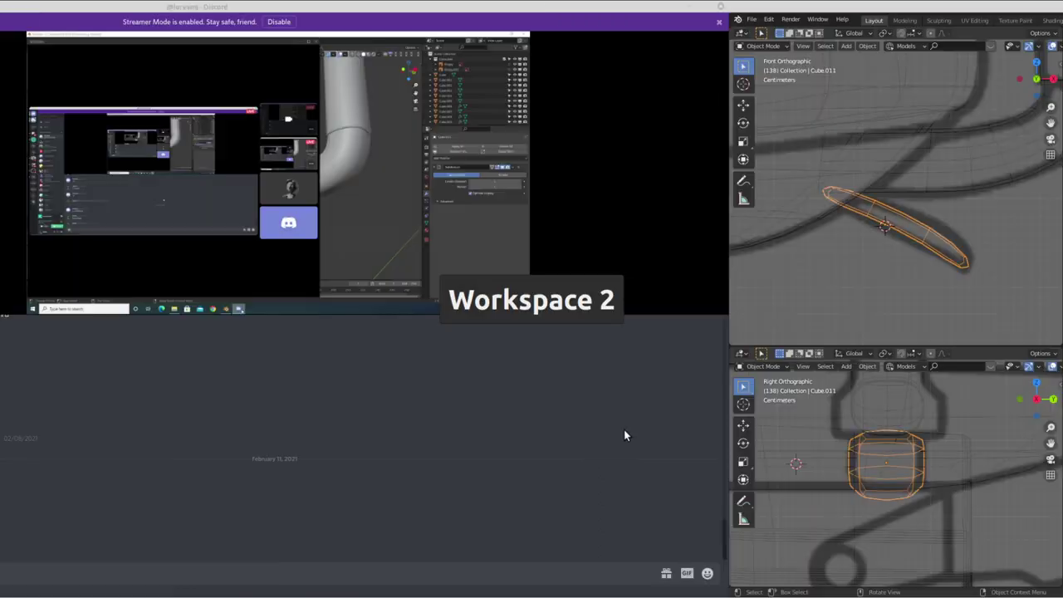
pyautogui.moveTo(755, 397)
pyautogui.mouseDown(button='middle')
pyautogui.moveTo(660, 404)
pyautogui.moveTo(662, 236)
pyautogui.moveTo(742, 277)
pyautogui.moveTo(709, 334)
pyautogui.moveTo(638, 312)
pyautogui.moveTo(679, 330)
pyautogui.mouseUp(button='middle')
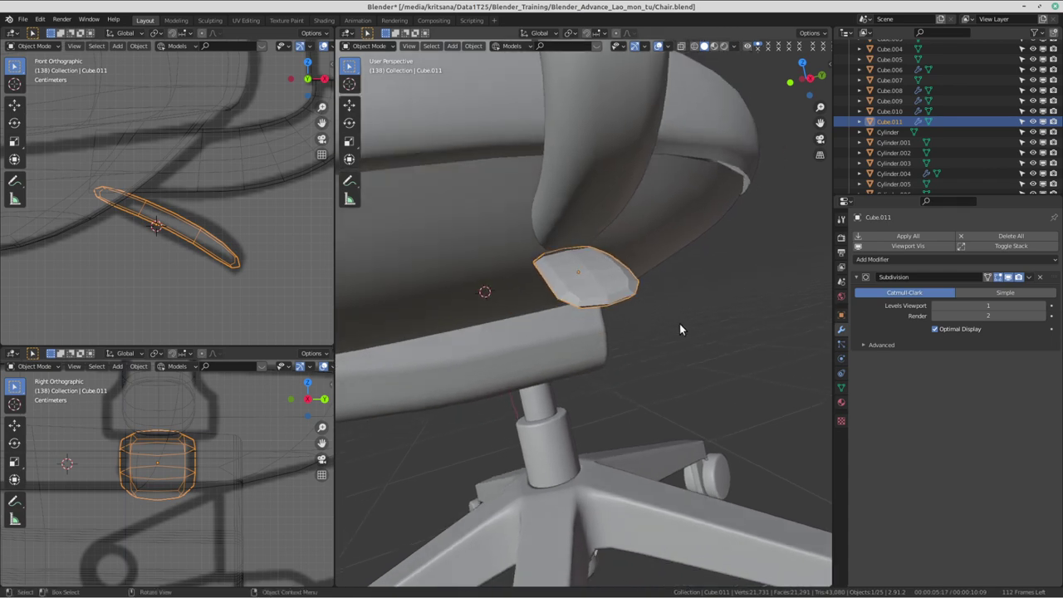
pyautogui.click(1009, 278)
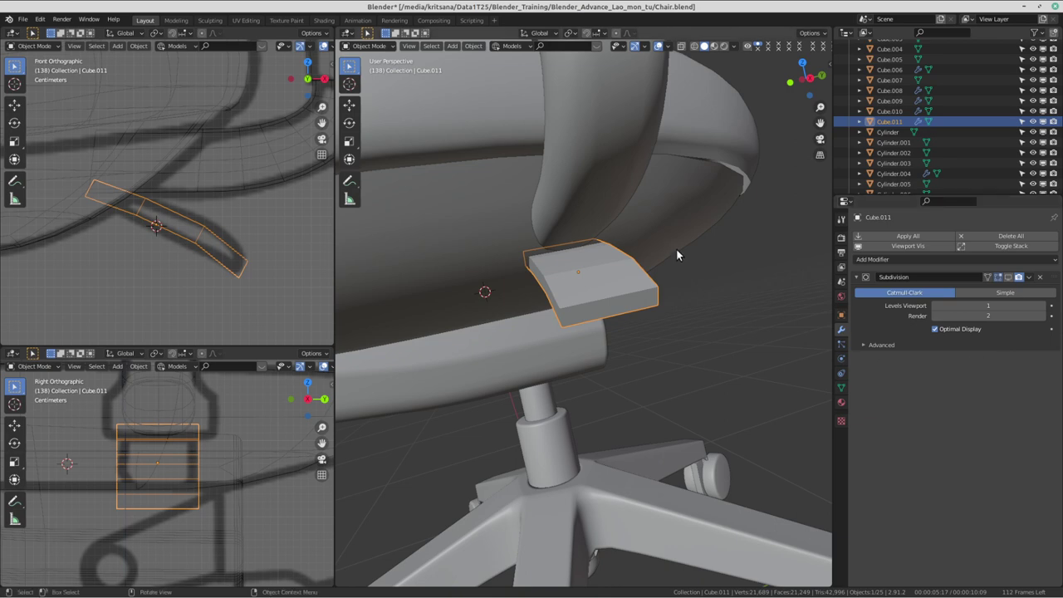
pyautogui.moveTo(676, 248)
pyautogui.mouseDown(button='middle')
pyautogui.moveTo(695, 266)
pyautogui.moveTo(668, 304)
pyautogui.moveTo(681, 270)
pyautogui.moveTo(677, 286)
pyautogui.moveTo(690, 300)
pyautogui.mouseUp(button='middle')
pyautogui.hotkey('ctrl', 'Tab')
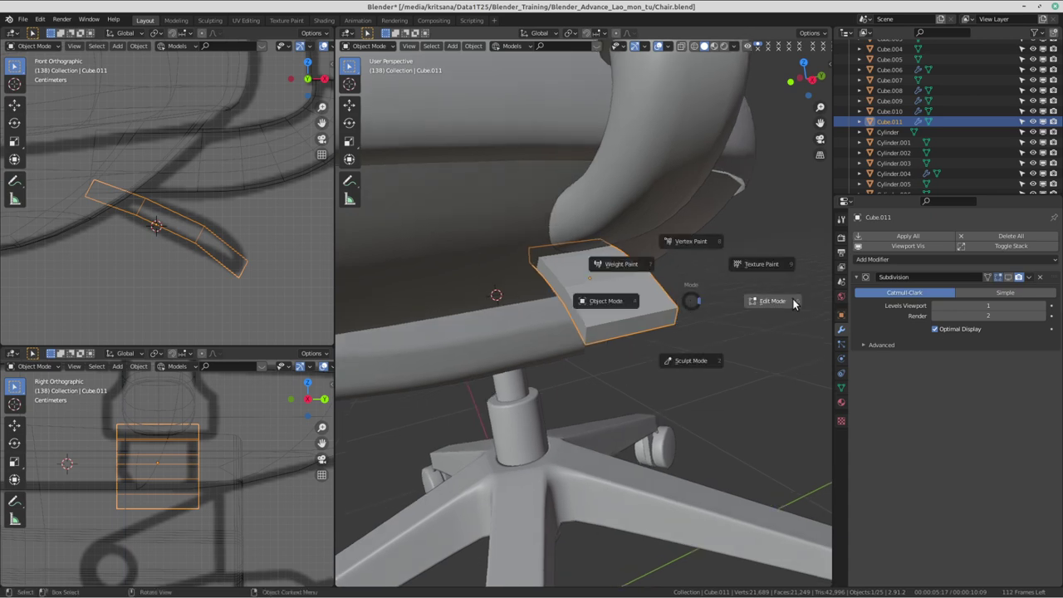
# - Put Cube.011 into Edit Mode and frame the pad in the front view
pyautogui.click(789, 301)
pyautogui.hotkey('ctrl', 'alt', 'Left')
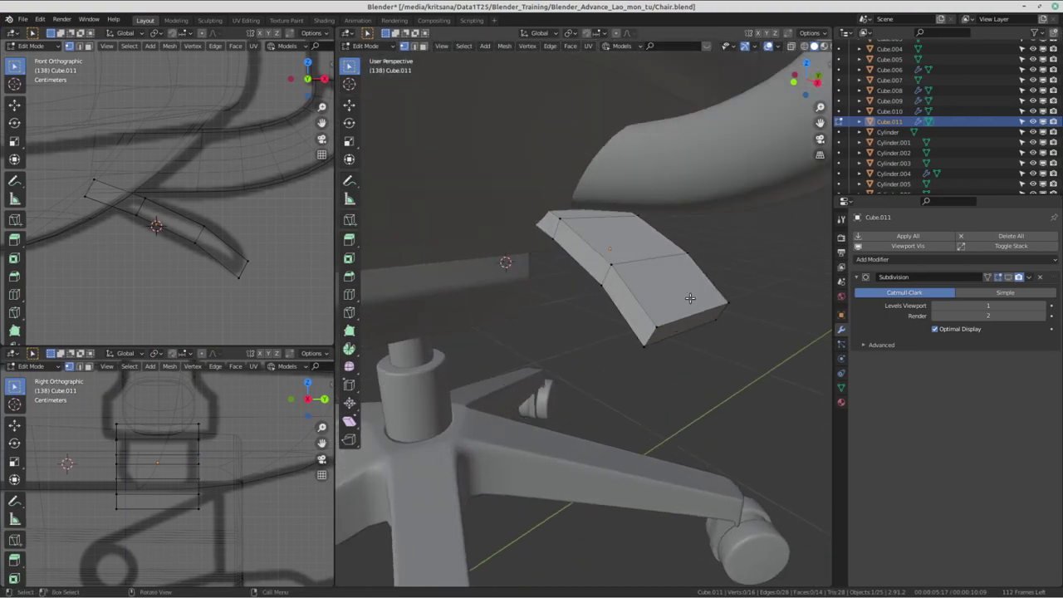
pyautogui.moveTo(689, 297); pyautogui.dragTo(576, 317, button='middle')
pyautogui.scroll(1, 31, 176)
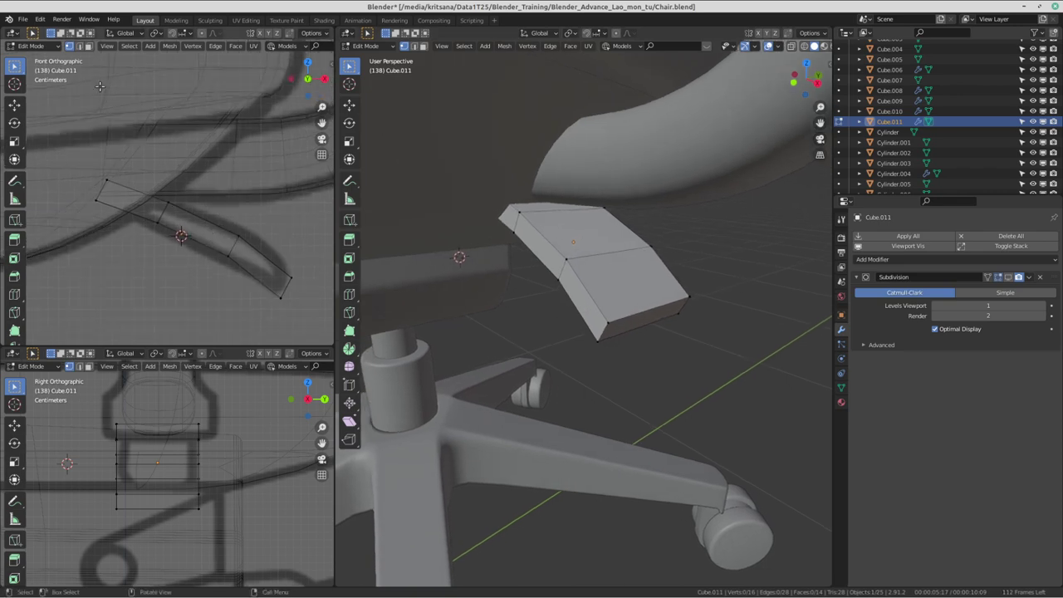
pyautogui.keyDown('shift'); pyautogui.moveTo(114, 191); pyautogui.dragTo(110, 190, button='middle'); pyautogui.keyUp('shift')
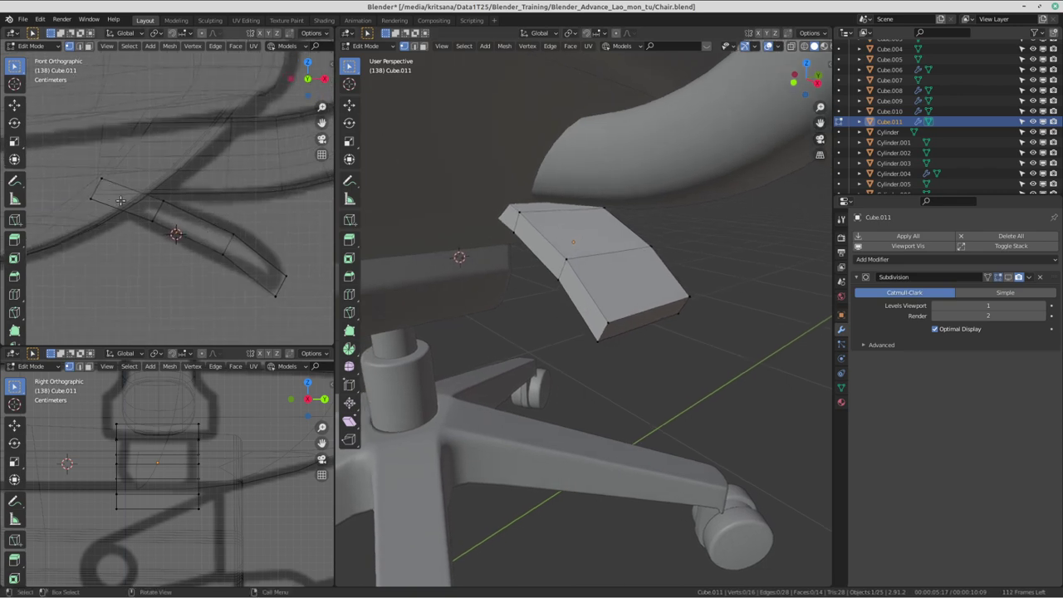
pyautogui.hotkey('ctrl', 'alt', 'Up')
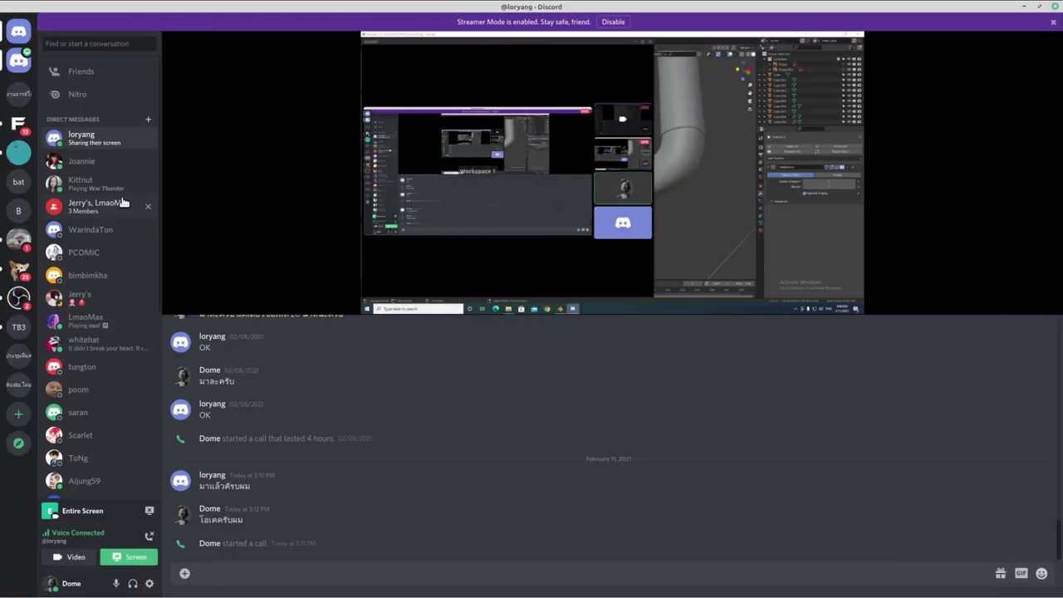
pyautogui.hotkey('ctrl', 'alt', 'Down')
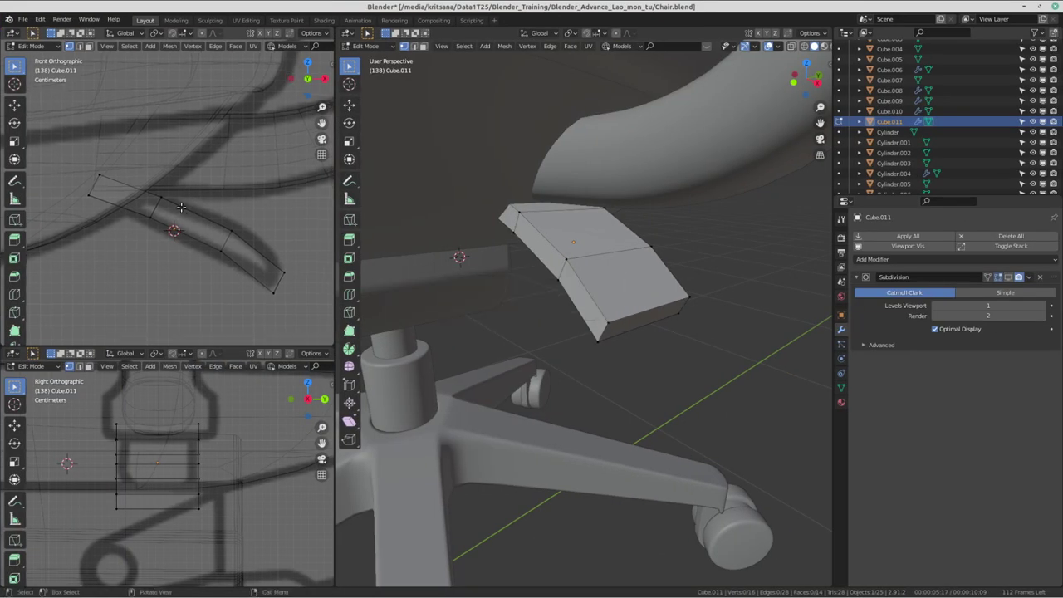
# - Cut two Ctrl+R edge loops across the pad in the front view, sliding each into place
pyautogui.hotkey('ctrl', 'r')
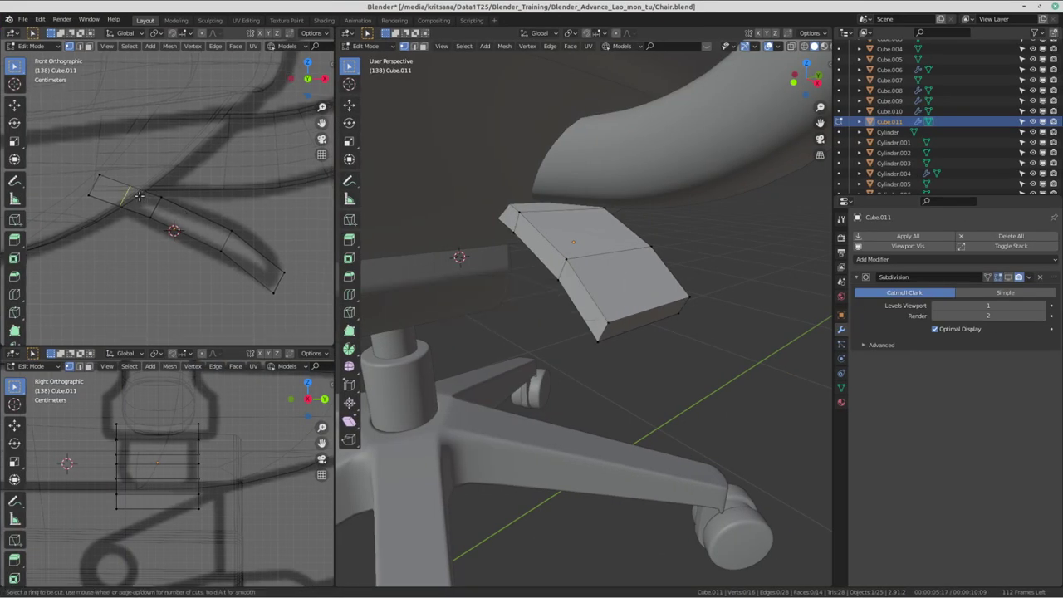
pyautogui.press('Escape')
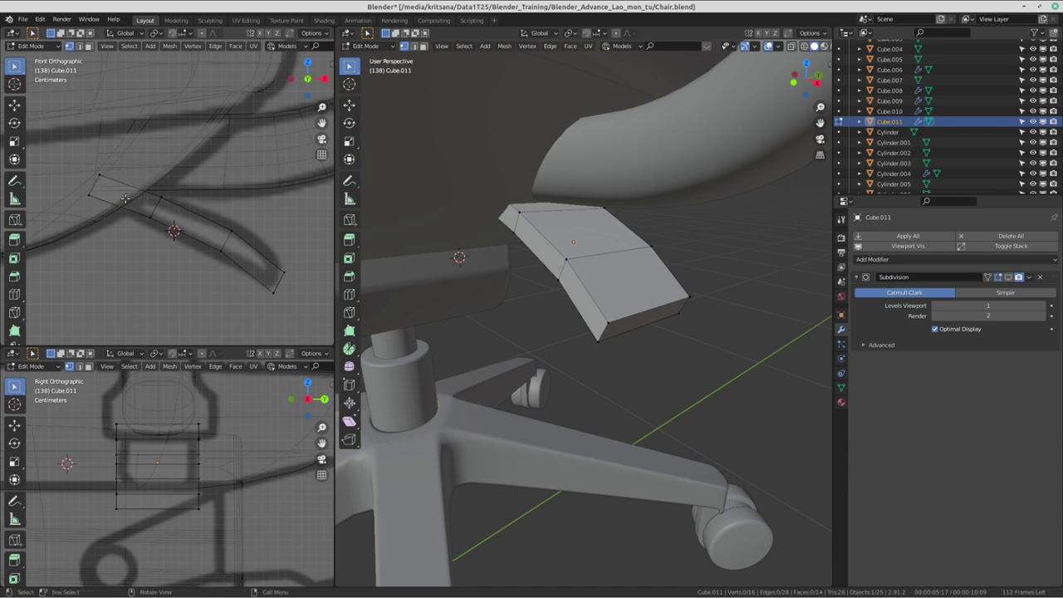
pyautogui.hotkey('ctrl', 'r')
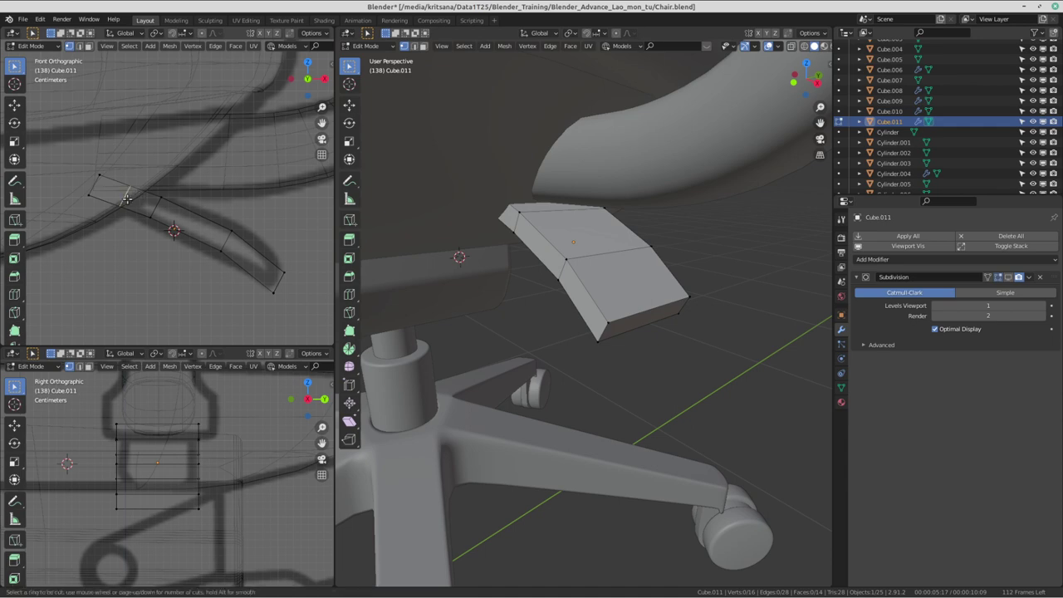
pyautogui.click(126, 198)
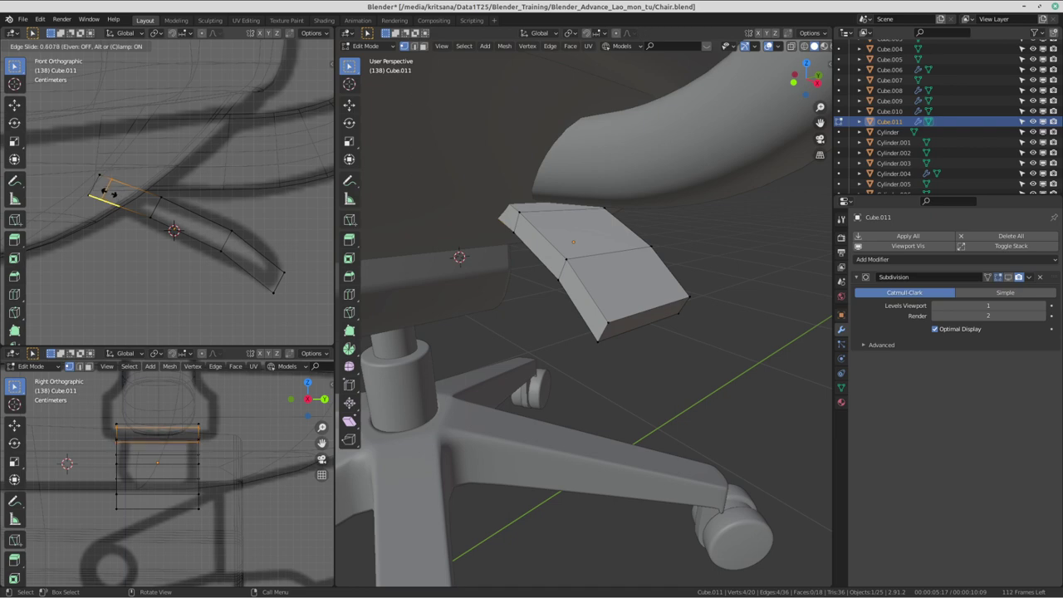
pyautogui.click(103, 190)
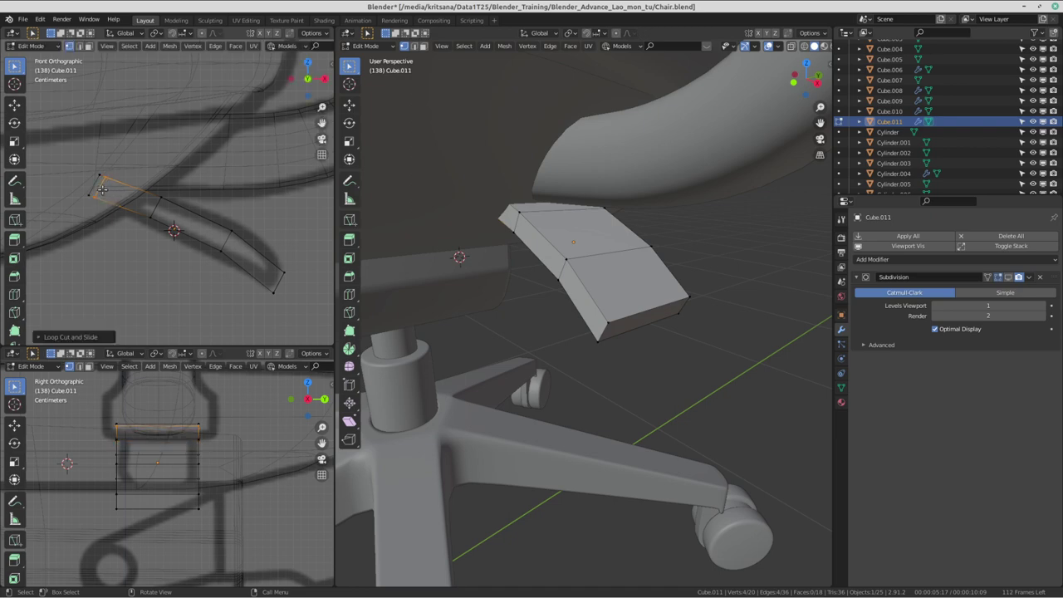
pyautogui.keyDown('shift'); pyautogui.moveTo(285, 286); pyautogui.dragTo(254, 271, button='middle'); pyautogui.keyUp('shift')
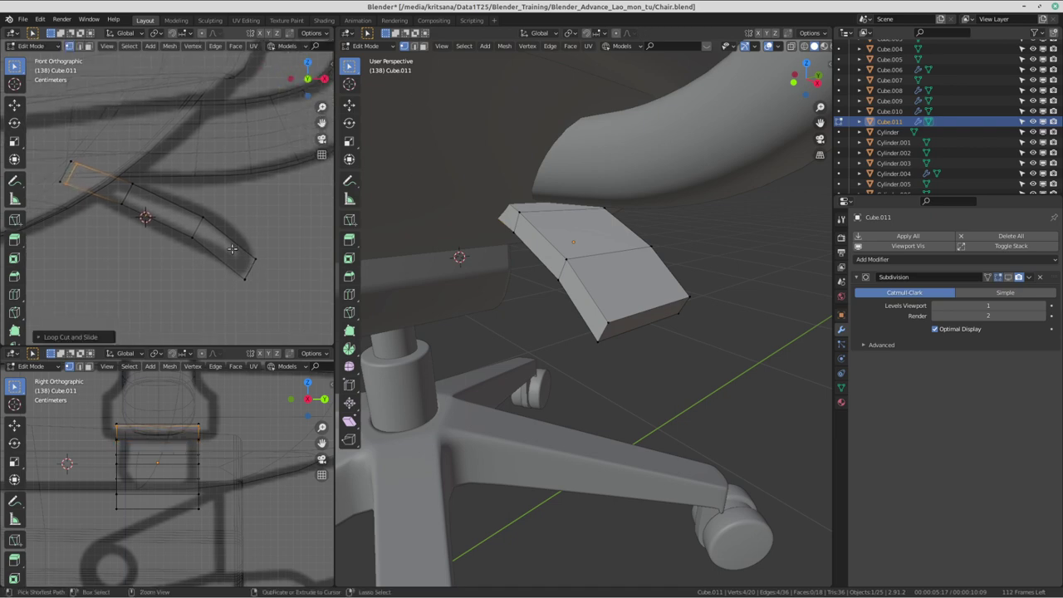
pyautogui.hotkey('ctrl', 'r')
pyautogui.click(231, 248)
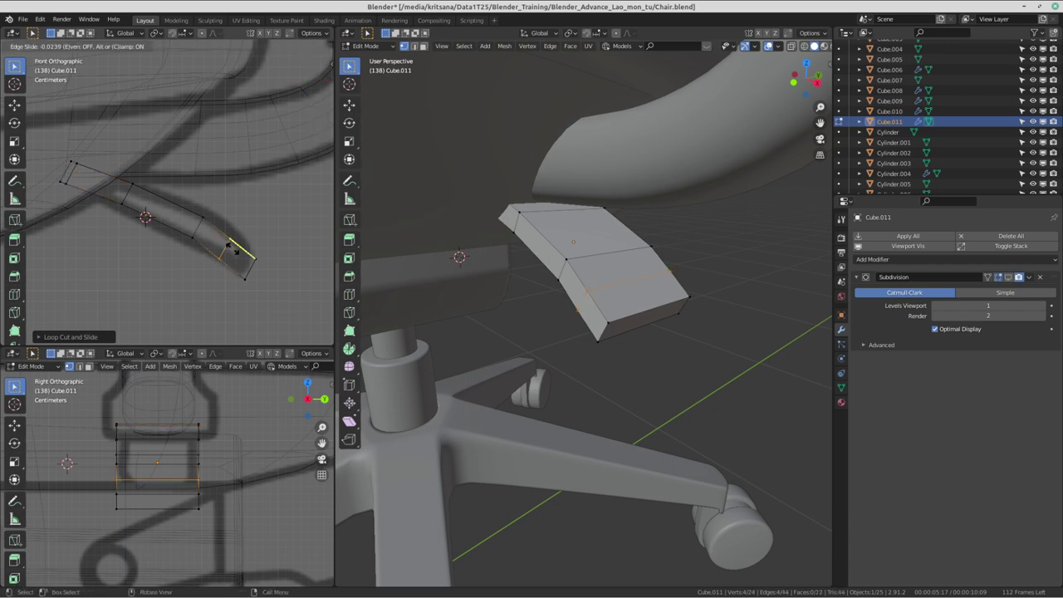
pyautogui.click(259, 261)
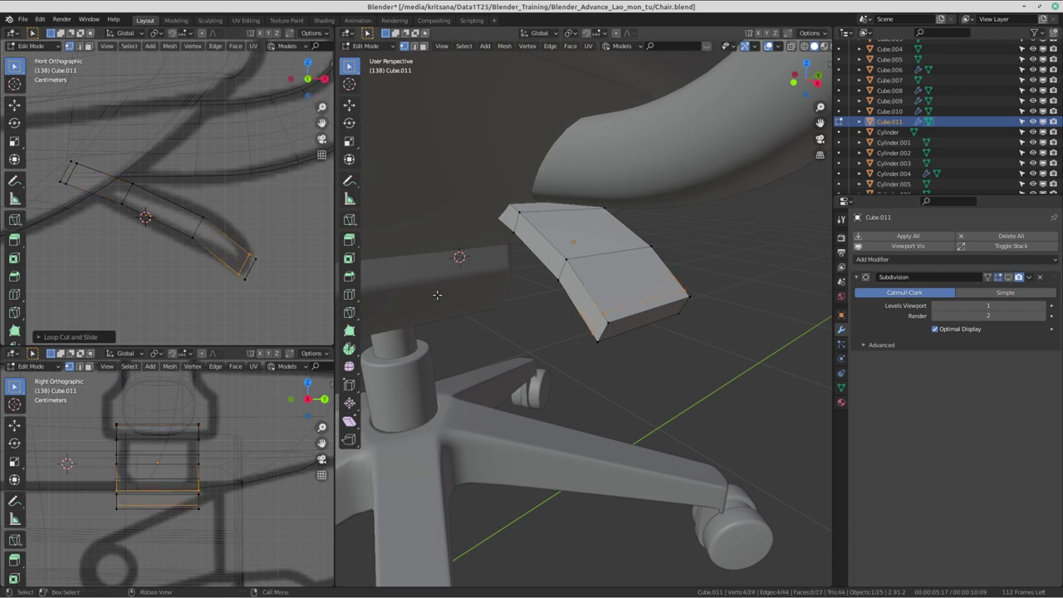
# - Add two more edge loops along the length of the armrest piece
pyautogui.hotkey('ctrl', 'alt', 'Left')
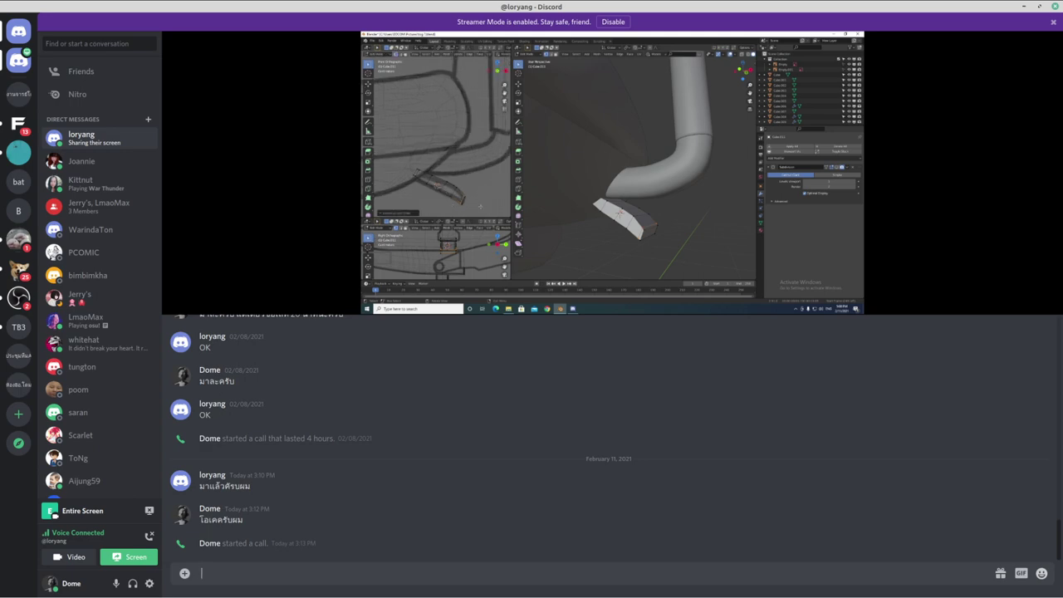
pyautogui.hotkey('ctrl', 'alt', 'Right')
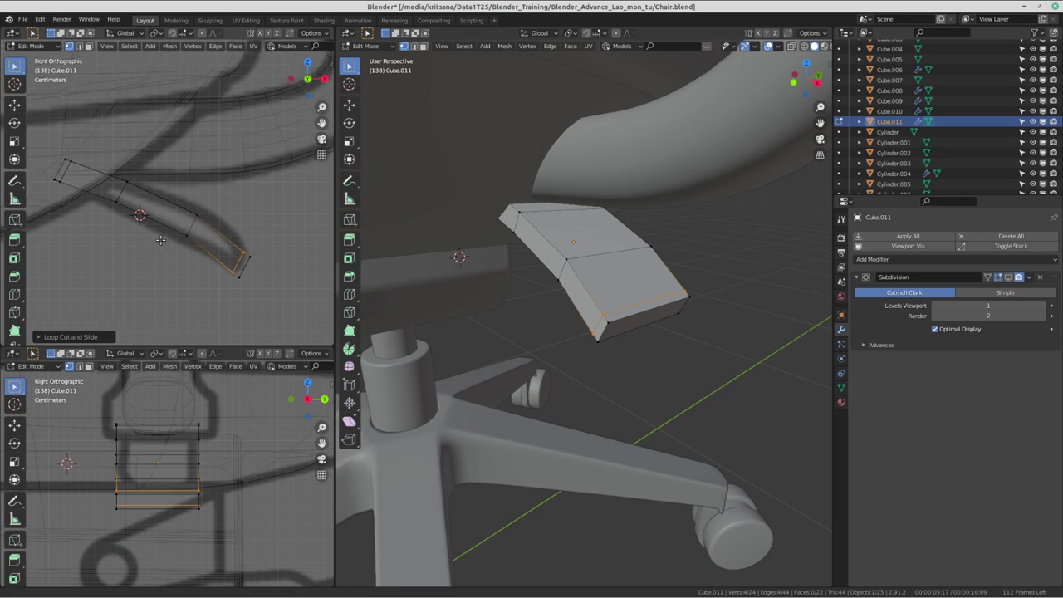
pyautogui.keyDown('shift'); pyautogui.moveTo(170, 236); pyautogui.dragTo(239, 269, button='middle'); pyautogui.keyUp('shift')
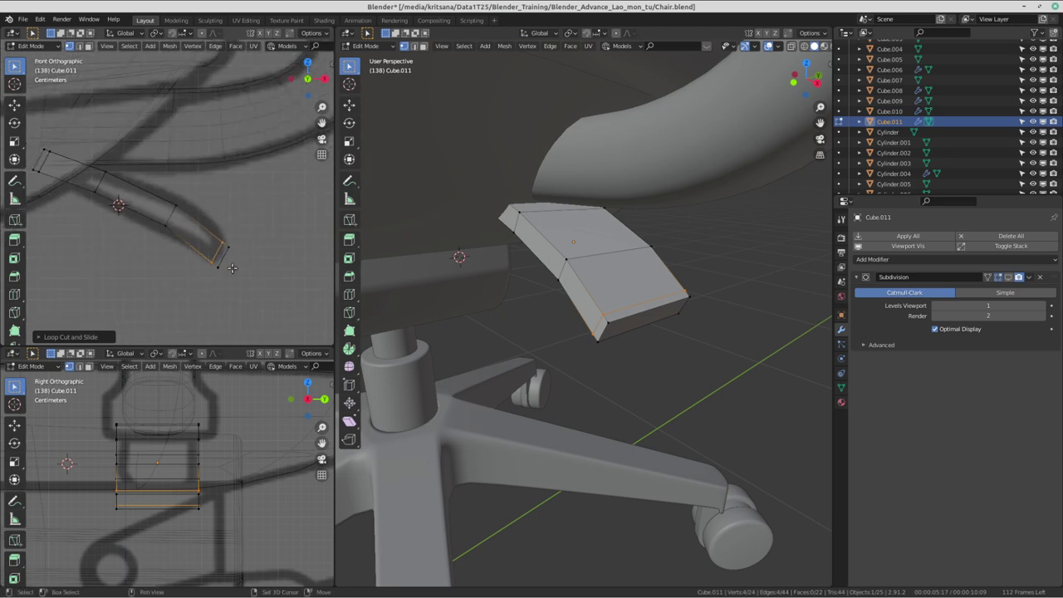
pyautogui.hotkey('ctrl', 'r')
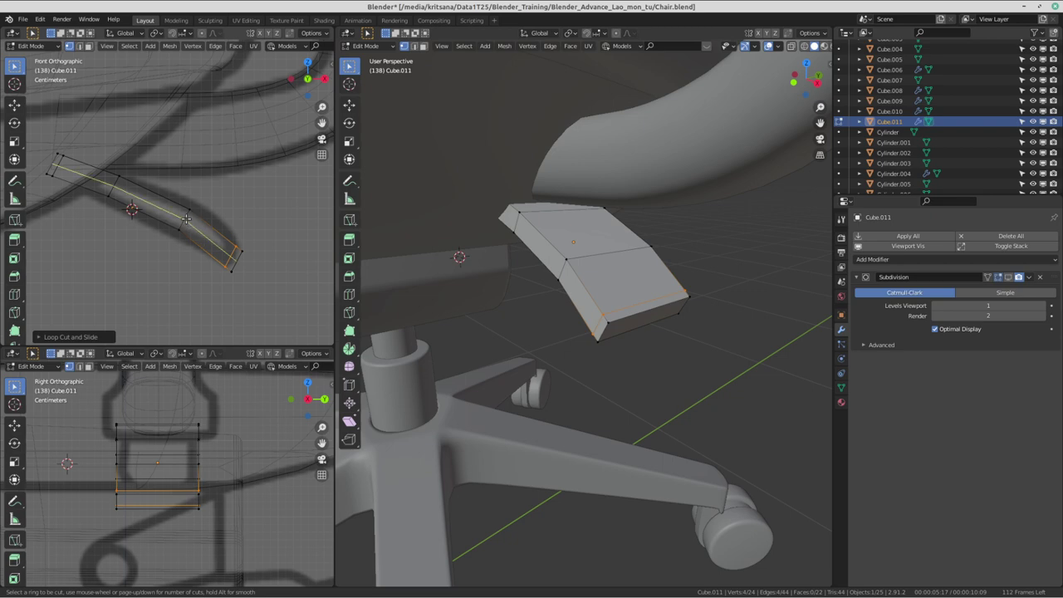
pyautogui.click(186, 219)
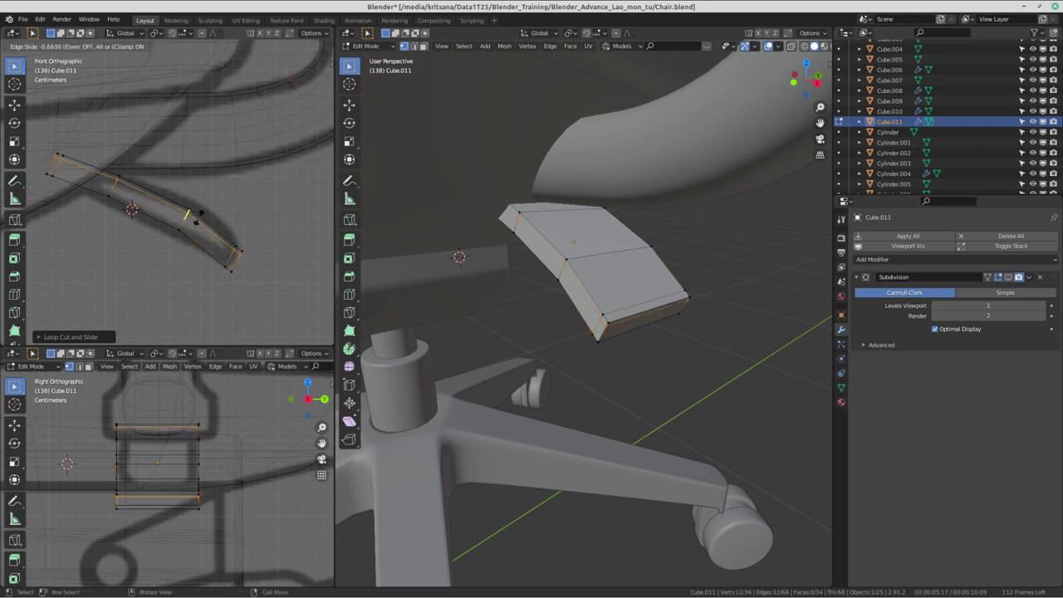
pyautogui.click(198, 214)
pyautogui.hotkey('ctrl', 'r')
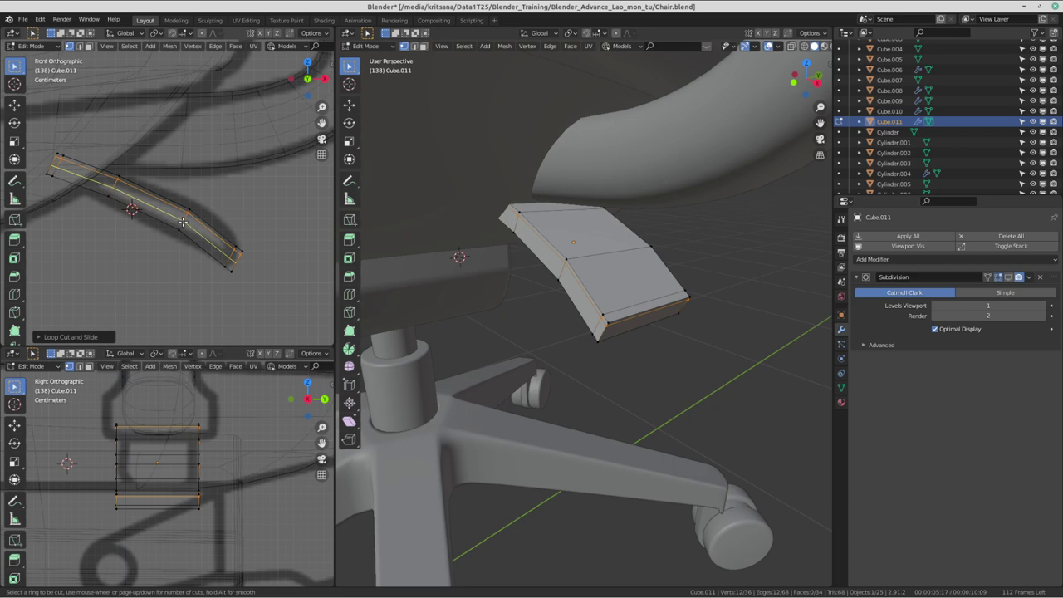
pyautogui.click(183, 222)
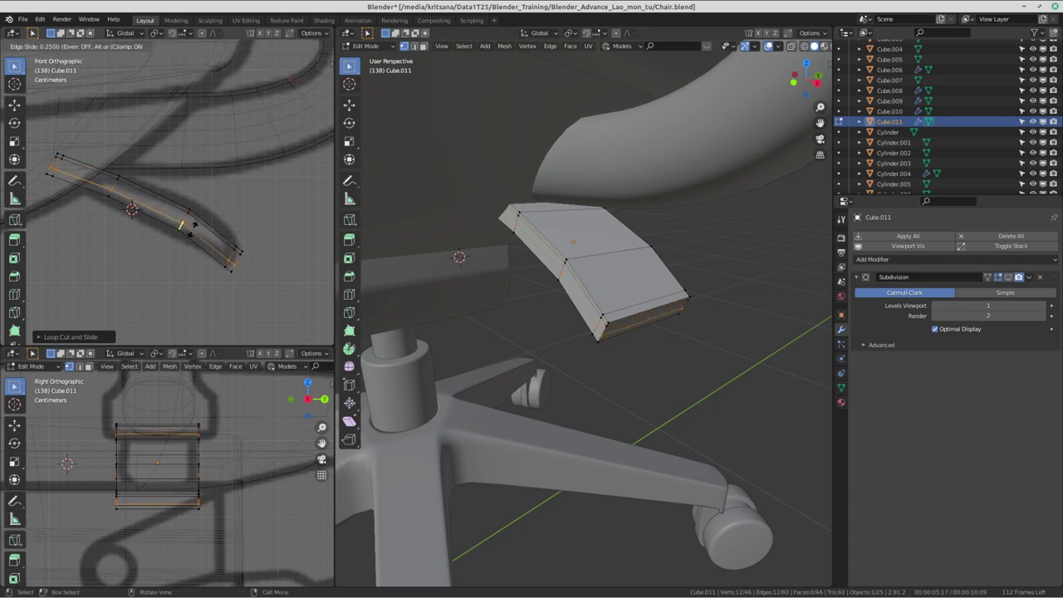
pyautogui.click(194, 228)
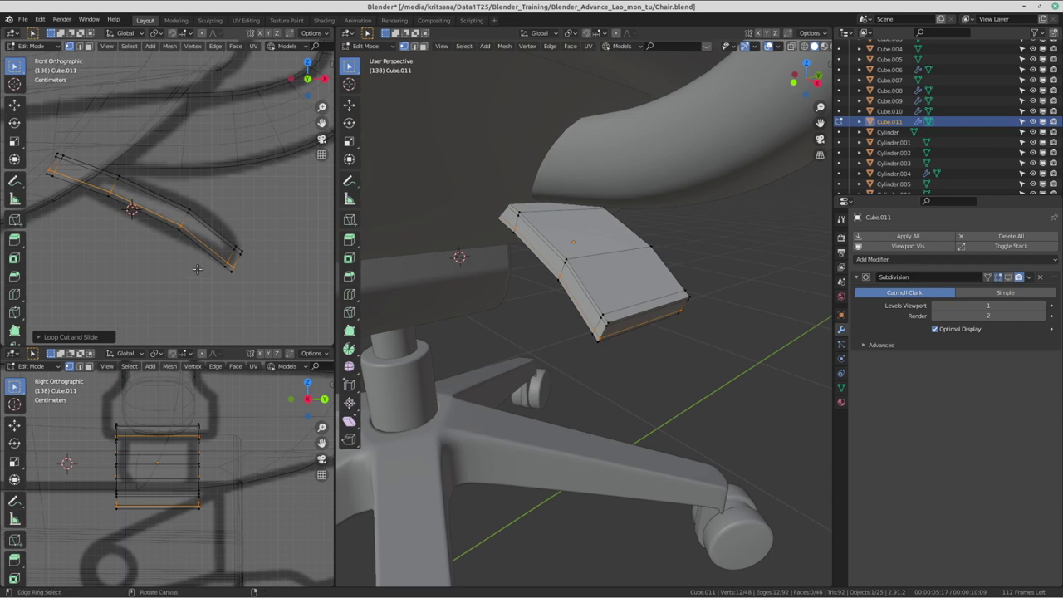
# - Centre the view on the piece and cut two vertical edge loops in the side view
pyautogui.hotkey('alt', 'Tab')
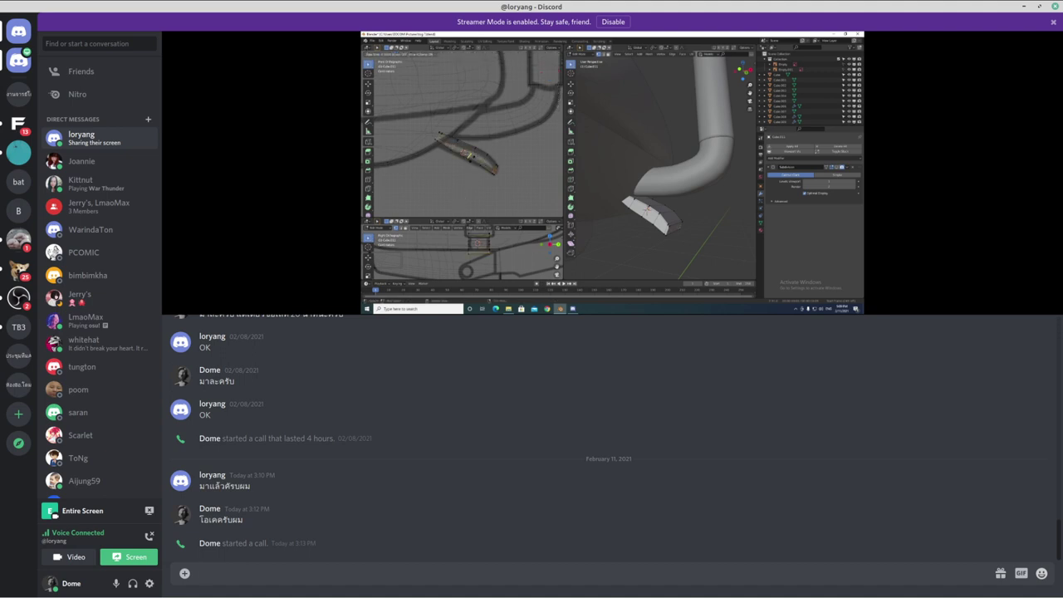
pyautogui.hotkey('ctrl', 'alt', 'Right')
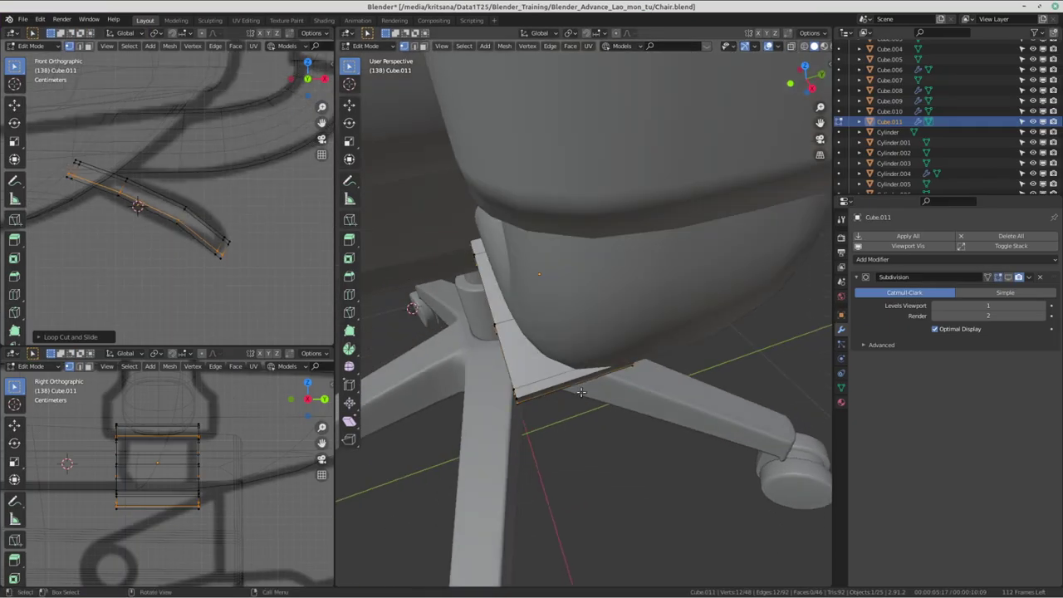
pyautogui.press('KP_Decimal')
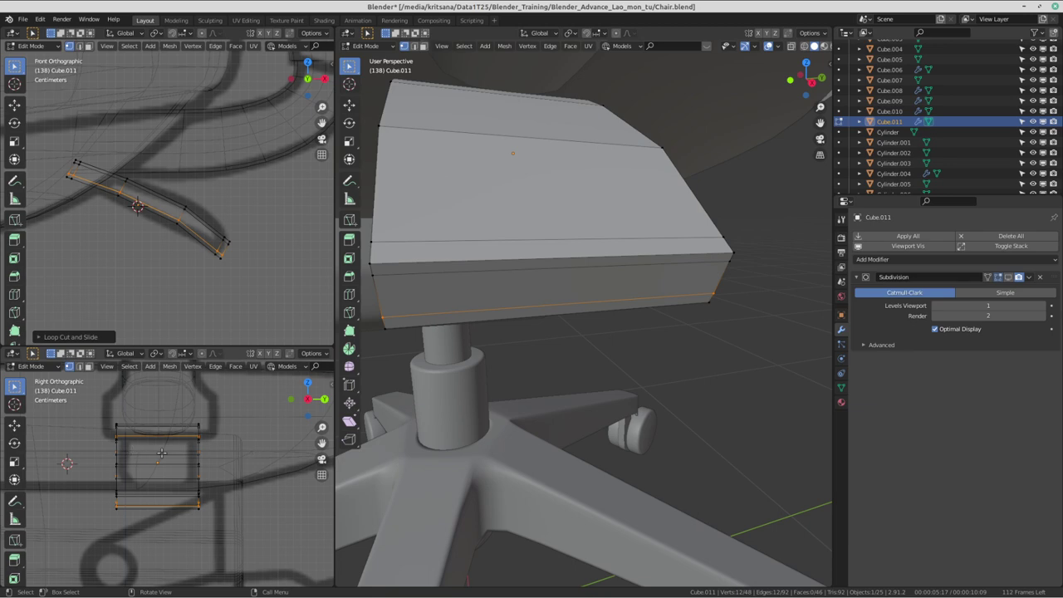
pyautogui.scroll(2, 125, 453)
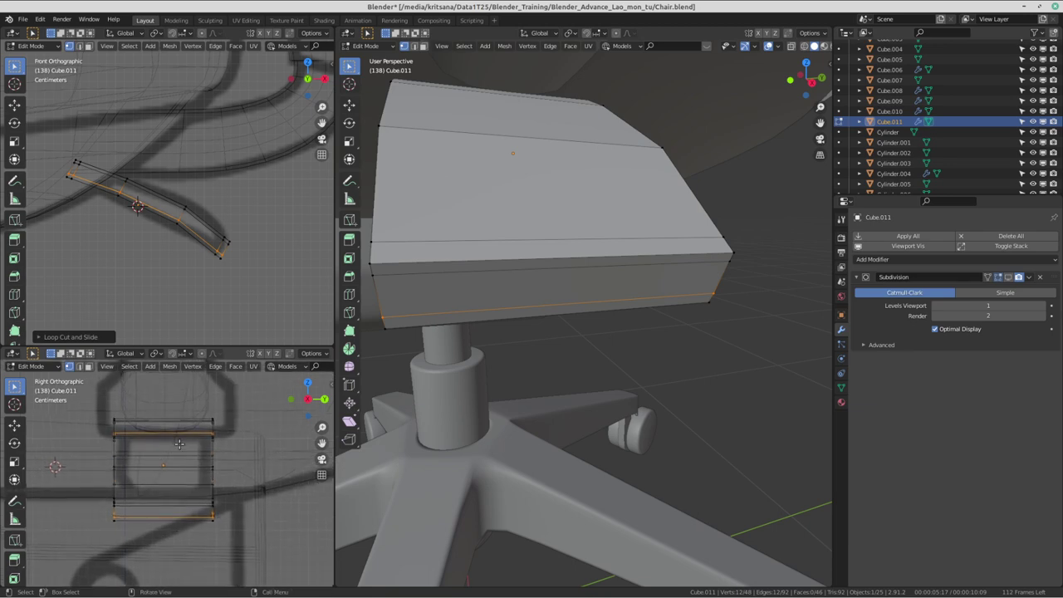
pyautogui.hotkey('ctrl', 'r')
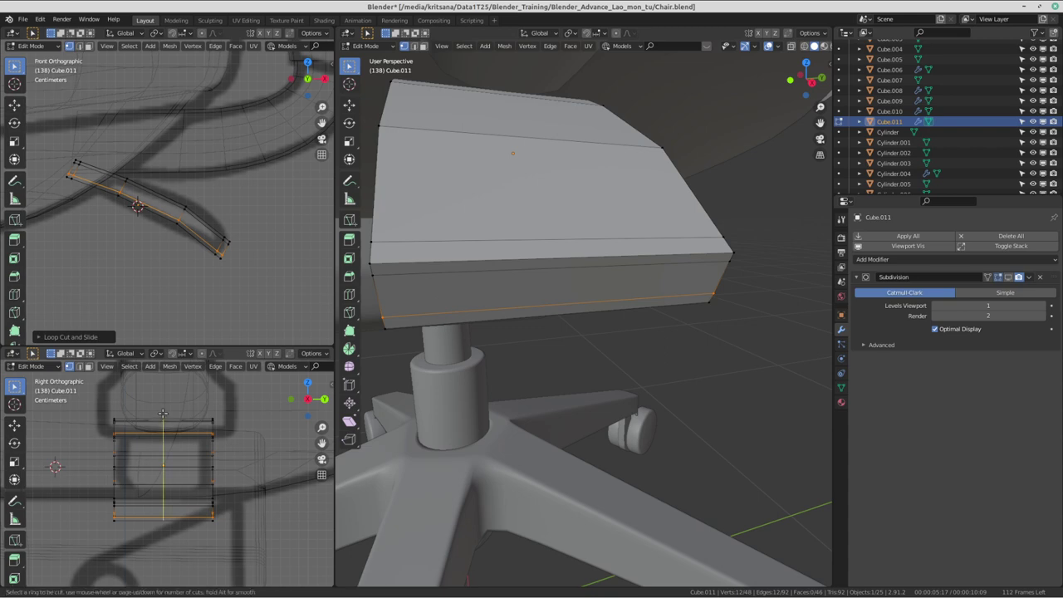
pyautogui.click(163, 413)
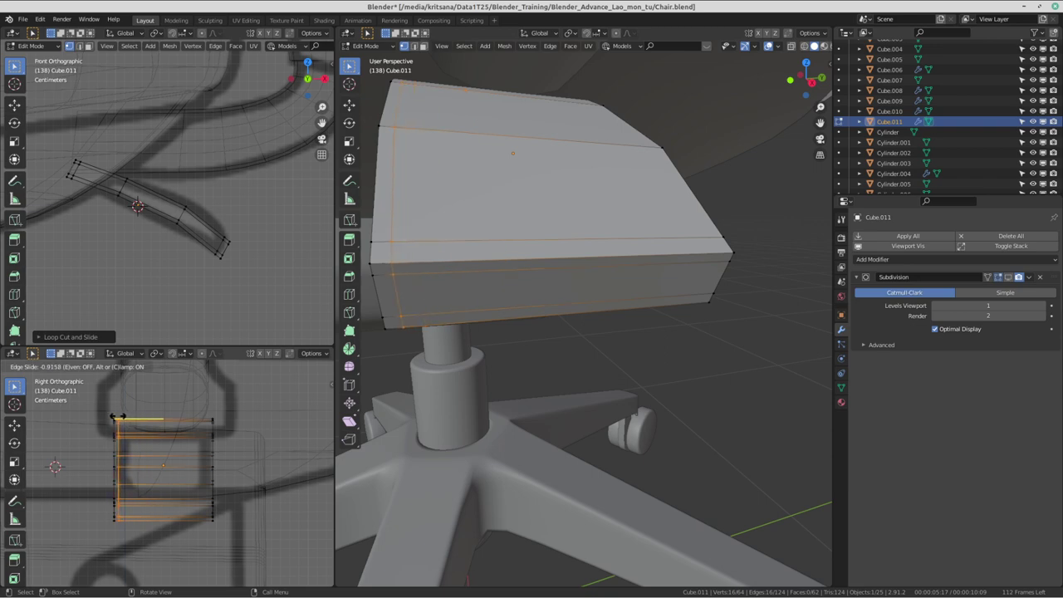
pyautogui.click(120, 422)
pyautogui.hotkey('ctrl', 'r')
pyautogui.click(165, 421)
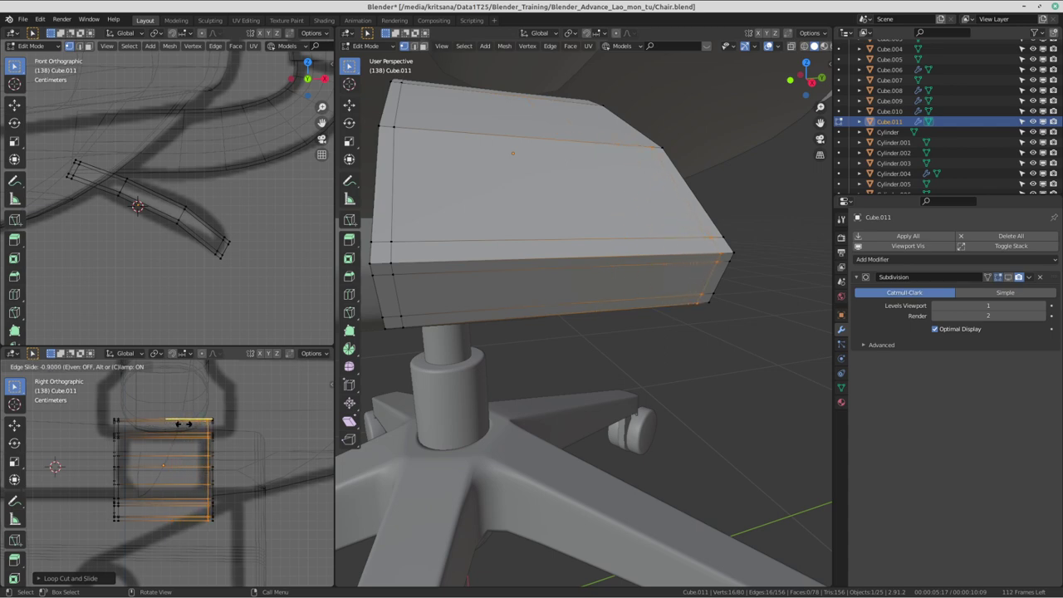
pyautogui.click(185, 424)
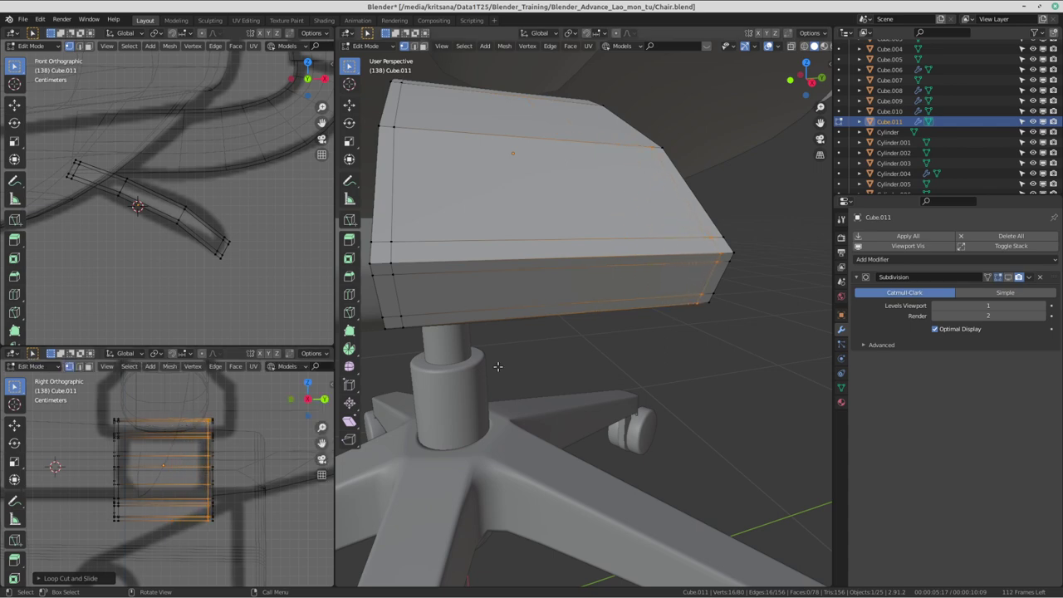
pyautogui.moveTo(523, 342); pyautogui.dragTo(658, 316, button='middle')
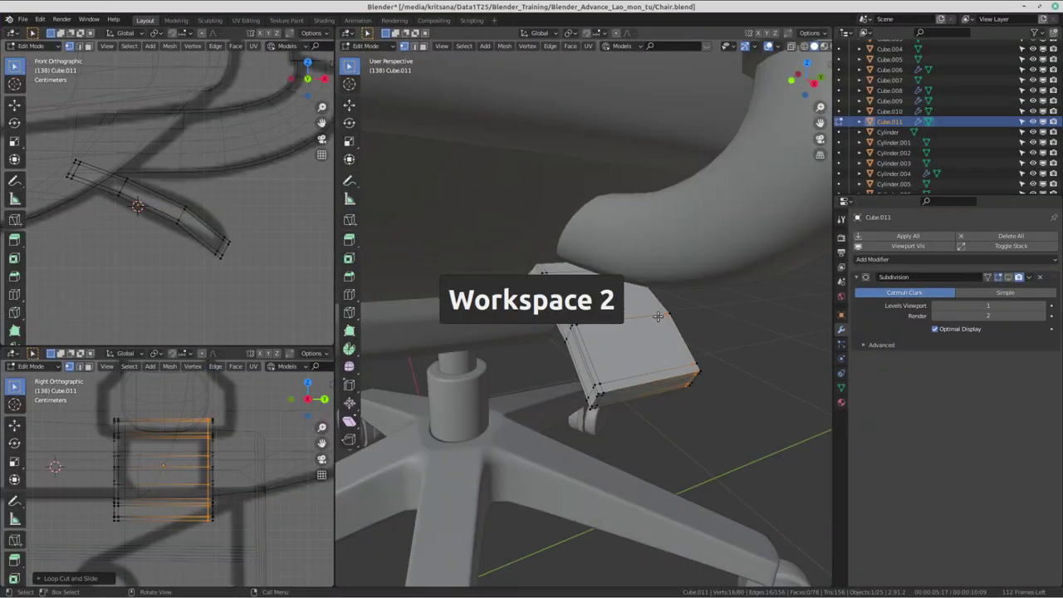
# - Return Cube.011 to Object Mode, show the subdivision smoothing, and orbit beneath the armrest
pyautogui.moveTo(673, 318); pyautogui.dragTo(693, 301, button='middle')
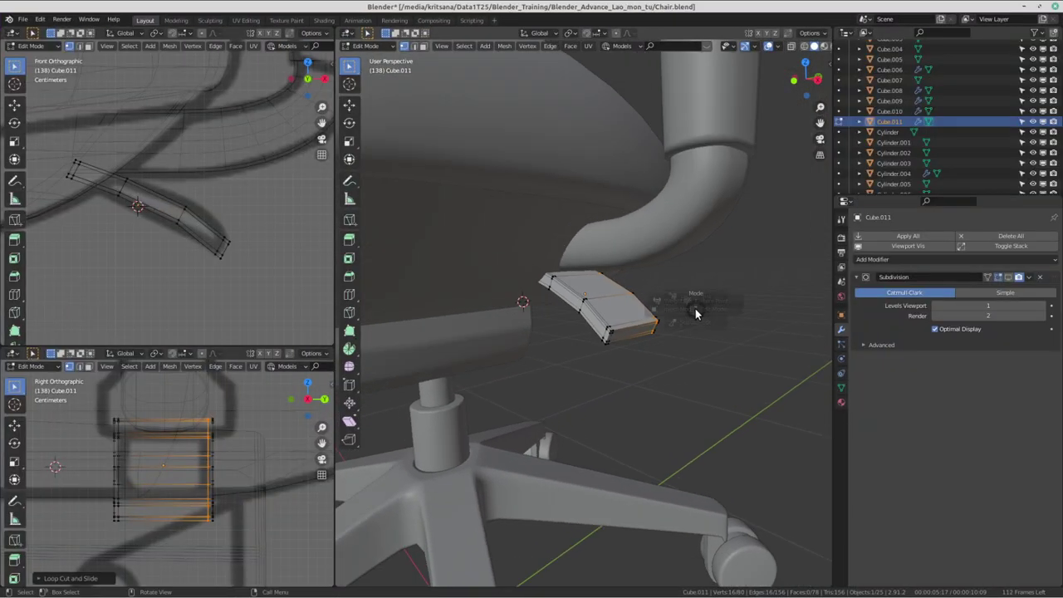
pyautogui.hotkey('ctrl', 'Tab')
pyautogui.click(617, 311)
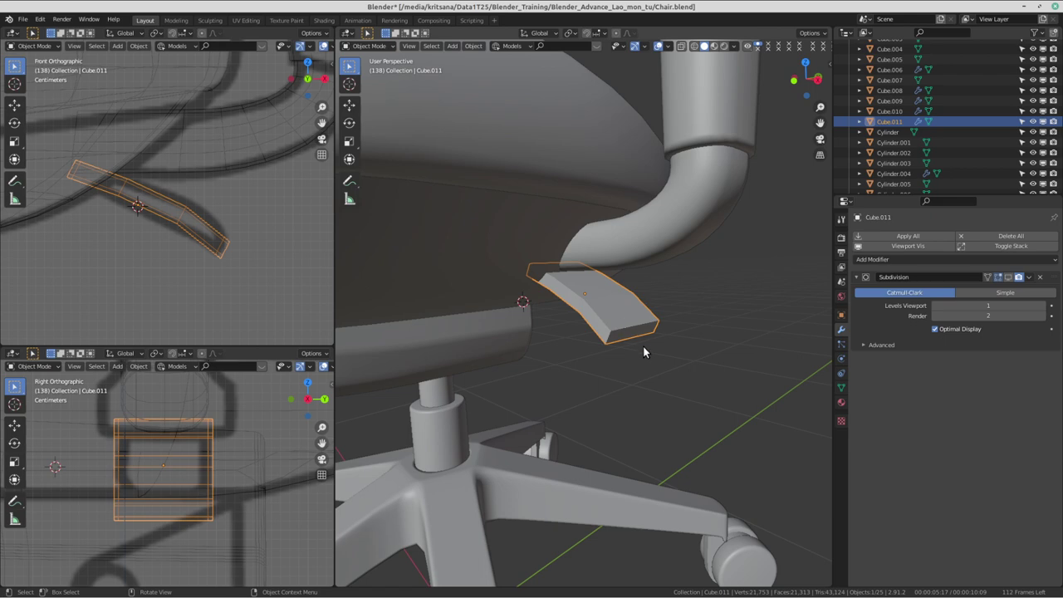
pyautogui.moveTo(643, 345); pyautogui.dragTo(694, 399, button='middle')
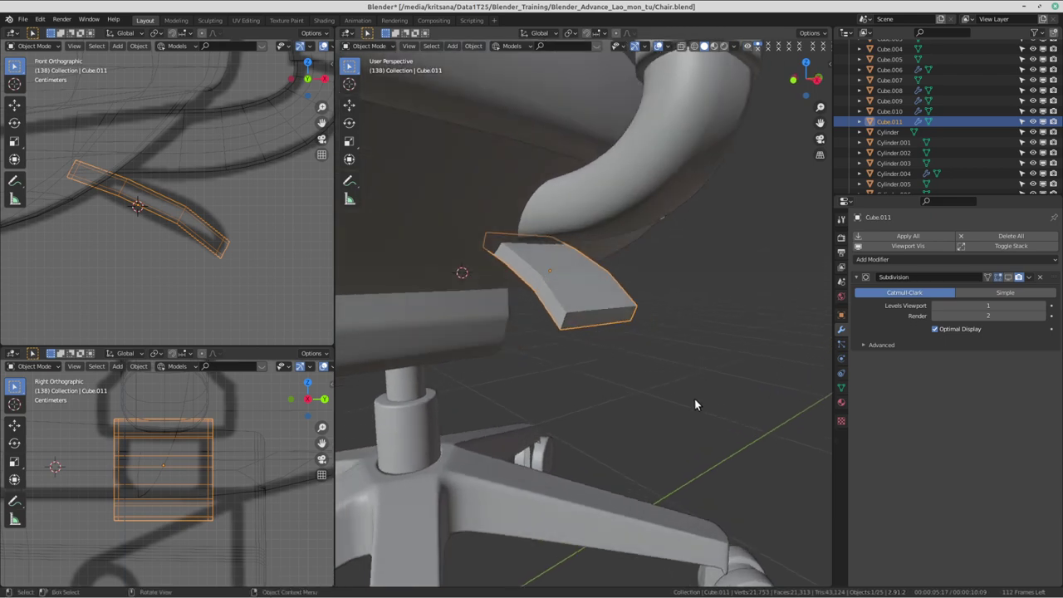
pyautogui.click(1008, 277)
pyautogui.moveTo(648, 387)
pyautogui.mouseDown(button='middle')
pyautogui.moveTo(672, 329)
pyautogui.moveTo(460, 313)
pyautogui.moveTo(556, 202)
pyautogui.moveTo(768, 257)
pyautogui.moveTo(739, 249)
pyautogui.moveTo(688, 325)
pyautogui.moveTo(628, 302)
pyautogui.moveTo(654, 316)
pyautogui.moveTo(521, 344)
pyautogui.moveTo(549, 395)
pyautogui.moveTo(704, 316)
pyautogui.moveTo(534, 261)
pyautogui.moveTo(577, 315)
pyautogui.moveTo(495, 295)
pyautogui.moveTo(639, 290)
pyautogui.moveTo(386, 236)
pyautogui.moveTo(531, 196)
pyautogui.moveTo(682, 221)
pyautogui.moveTo(406, 252)
pyautogui.moveTo(359, 272)
pyautogui.moveTo(477, 342)
pyautogui.moveTo(550, 338)
pyautogui.moveTo(487, 301)
pyautogui.mouseUp(button='middle')
# - Deselect and reselect the armrest piece to compare it with the whole chair
pyautogui.click(672, 329)
pyautogui.click(629, 302)
pyautogui.click(640, 290)
pyautogui.click(573, 314)
pyautogui.scroll(3, 598, 309)
# - In Edit Mode with wireframe shading, select the pad's end segment and scale it
pyautogui.press('Tab')
pyautogui.scroll(2, 595, 332)
pyautogui.hotkey('ctrl', 'Tab')
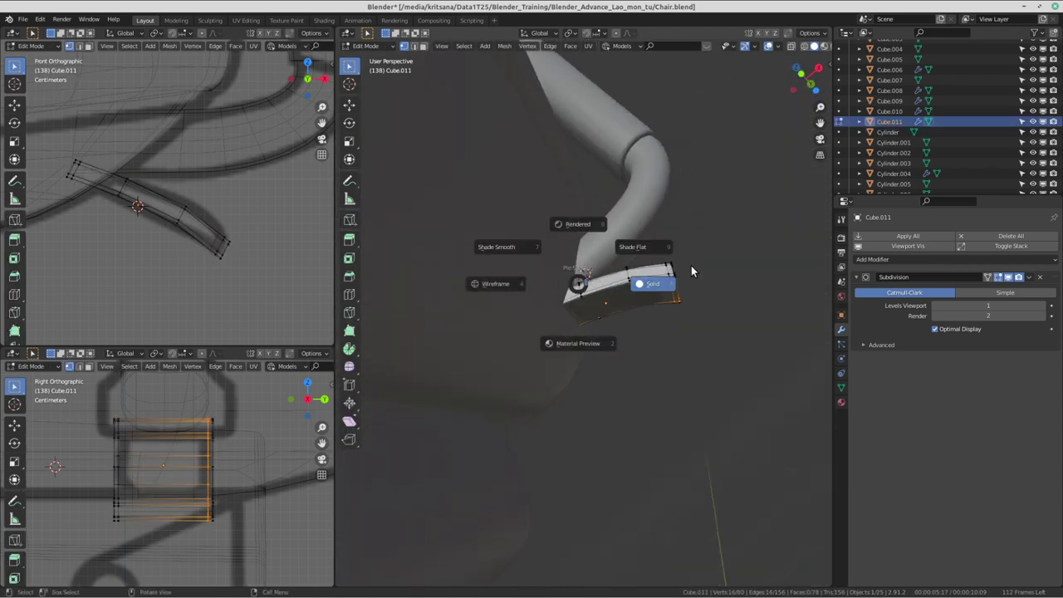
pyautogui.hotkey('shift', 'z')
pyautogui.moveTo(548, 254)
pyautogui.mouseDown(button='middle')
pyautogui.moveTo(515, 274)
pyautogui.moveTo(566, 273)
pyautogui.mouseUp(button='middle')
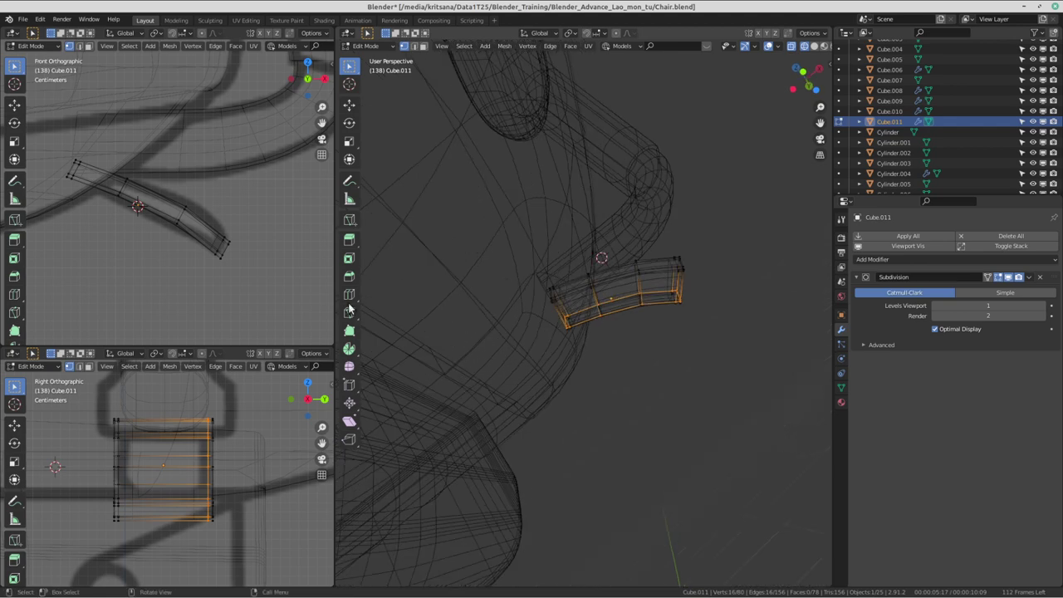
pyautogui.moveTo(515, 349)
pyautogui.mouseDown(button='middle')
pyautogui.moveTo(553, 335)
pyautogui.moveTo(682, 356)
pyautogui.moveTo(559, 360)
pyautogui.moveTo(543, 334)
pyautogui.mouseUp(button='middle')
pyautogui.moveTo(504, 271); pyautogui.dragTo(558, 329)
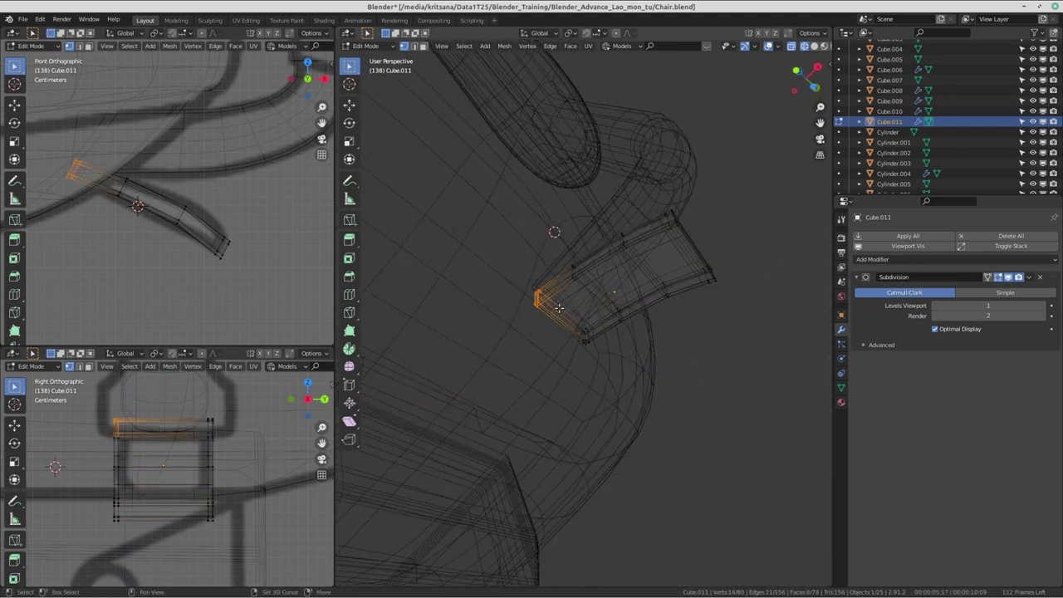
pyautogui.moveTo(607, 367)
pyautogui.mouseDown(button='middle')
pyautogui.moveTo(656, 390)
pyautogui.moveTo(581, 332)
pyautogui.moveTo(518, 210)
pyautogui.mouseUp(button='middle')
pyautogui.press('s')
pyautogui.click(639, 390)
# - Scale the end edge loops down slightly, then check the pad in Object Mode
pyautogui.moveTo(519, 209)
pyautogui.mouseDown()
pyautogui.moveTo(615, 306)
pyautogui.moveTo(595, 313)
pyautogui.moveTo(646, 338)
pyautogui.mouseUp()
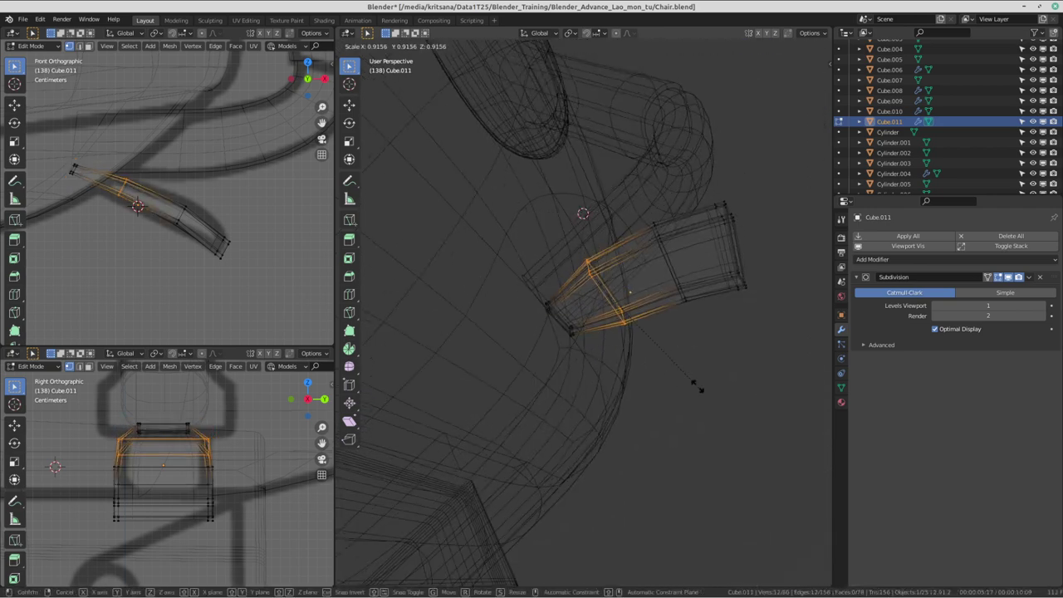
pyautogui.press('s')
pyautogui.click(685, 375)
pyautogui.moveTo(686, 376); pyautogui.dragTo(577, 249, button='middle')
pyautogui.press('Tab')
pyautogui.click(634, 306)
pyautogui.moveTo(634, 305)
pyautogui.mouseDown(button='middle')
pyautogui.moveTo(694, 253)
pyautogui.moveTo(607, 365)
pyautogui.mouseUp(button='middle')
# - Turn off wireframe, return Cube.011 to Object Mode, and zoom out over the chair
pyautogui.press('Tab')
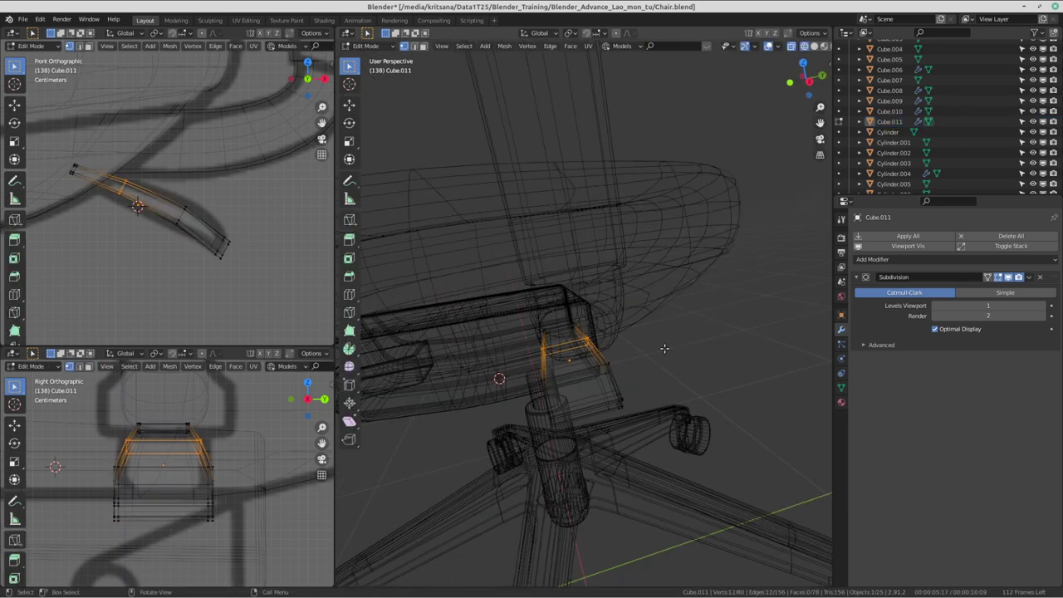
pyautogui.moveTo(790, 349); pyautogui.dragTo(698, 338, button='middle')
pyautogui.hotkey('ctrl', 'Tab')
pyautogui.hotkey('shift', 'z')
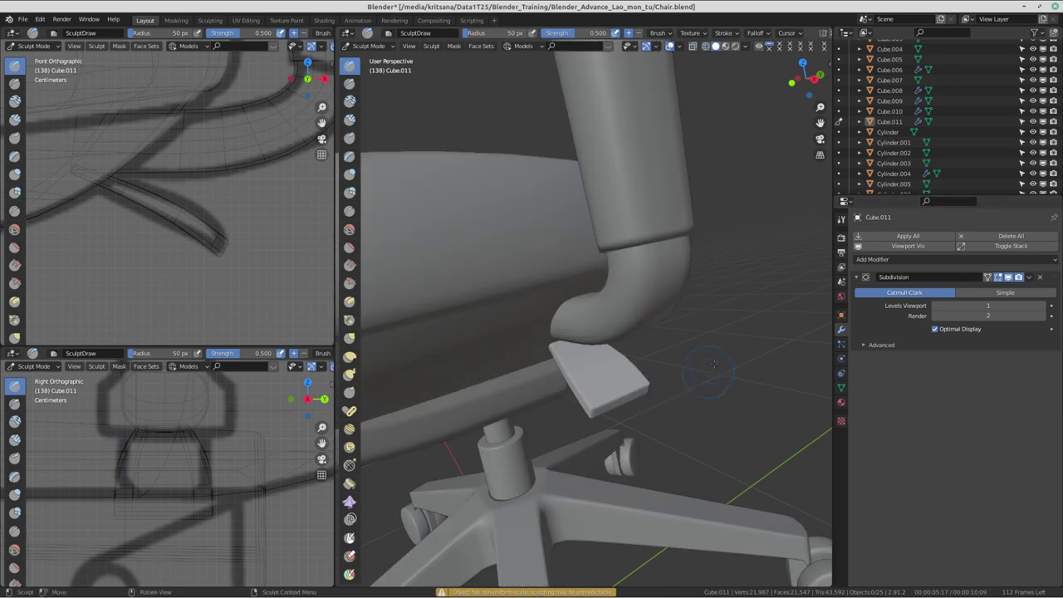
pyautogui.hotkey('ctrl', 'Tab')
pyautogui.click(632, 323)
pyautogui.moveTo(593, 310)
pyautogui.mouseDown(button='middle')
pyautogui.moveTo(640, 106)
pyautogui.moveTo(676, 287)
pyautogui.moveTo(761, 397)
pyautogui.moveTo(728, 356)
pyautogui.moveTo(657, 349)
pyautogui.moveTo(537, 231)
pyautogui.moveTo(562, 225)
pyautogui.moveTo(535, 355)
pyautogui.moveTo(645, 318)
pyautogui.mouseUp(button='middle')
pyautogui.scroll(-5, 640, 319)
# - Select Cube.007 under the seat and hide it
pyautogui.scroll(3, 581, 307)
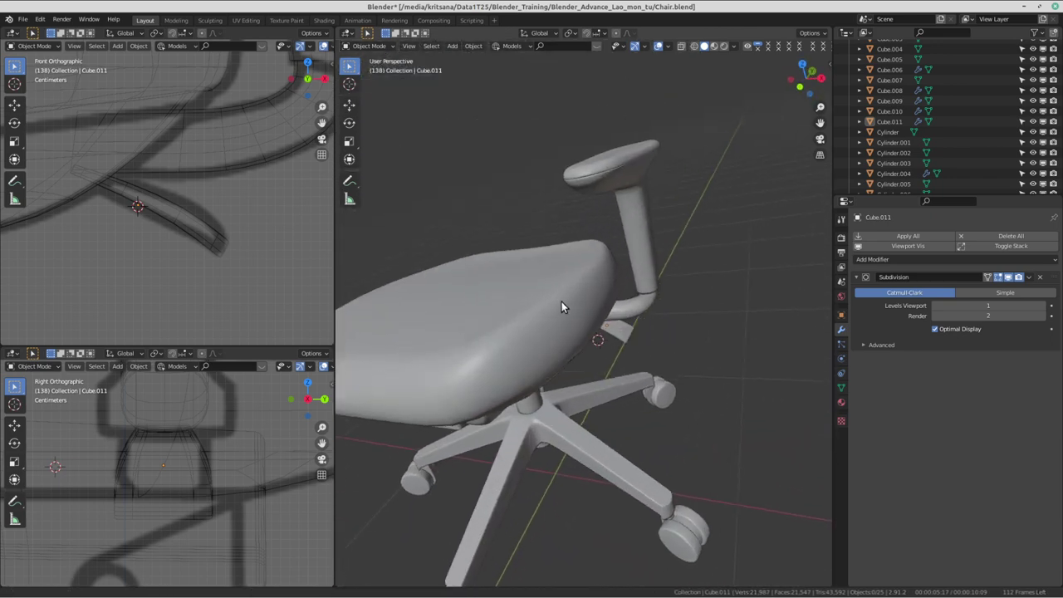
pyautogui.moveTo(561, 302)
pyautogui.mouseDown(button='middle')
pyautogui.moveTo(461, 305)
pyautogui.moveTo(465, 258)
pyautogui.moveTo(579, 322)
pyautogui.moveTo(541, 269)
pyautogui.moveTo(609, 349)
pyautogui.mouseUp(button='middle')
pyautogui.click(592, 328)
pyautogui.scroll(2, 609, 349)
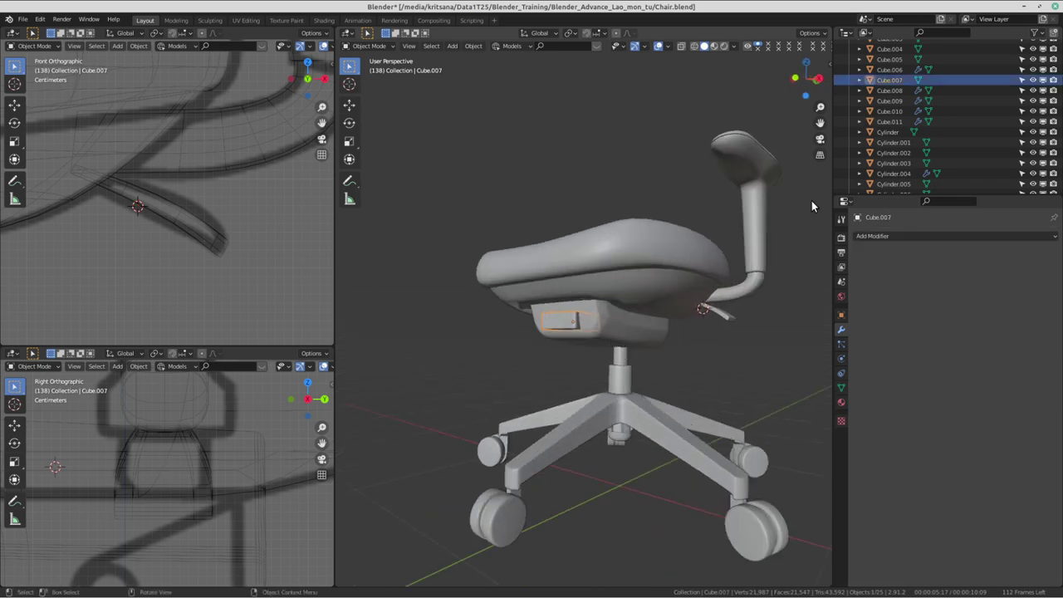
pyautogui.click(1032, 80)
# - Select the four armrest pieces together: Cube.011, Cube.010, Cube.008 and Cube.009
pyautogui.moveTo(741, 151)
pyautogui.mouseDown(button='middle')
pyautogui.moveTo(579, 255)
pyautogui.moveTo(571, 333)
pyautogui.moveTo(615, 344)
pyautogui.moveTo(603, 347)
pyautogui.moveTo(610, 294)
pyautogui.moveTo(566, 296)
pyautogui.moveTo(696, 315)
pyautogui.mouseUp(button='middle')
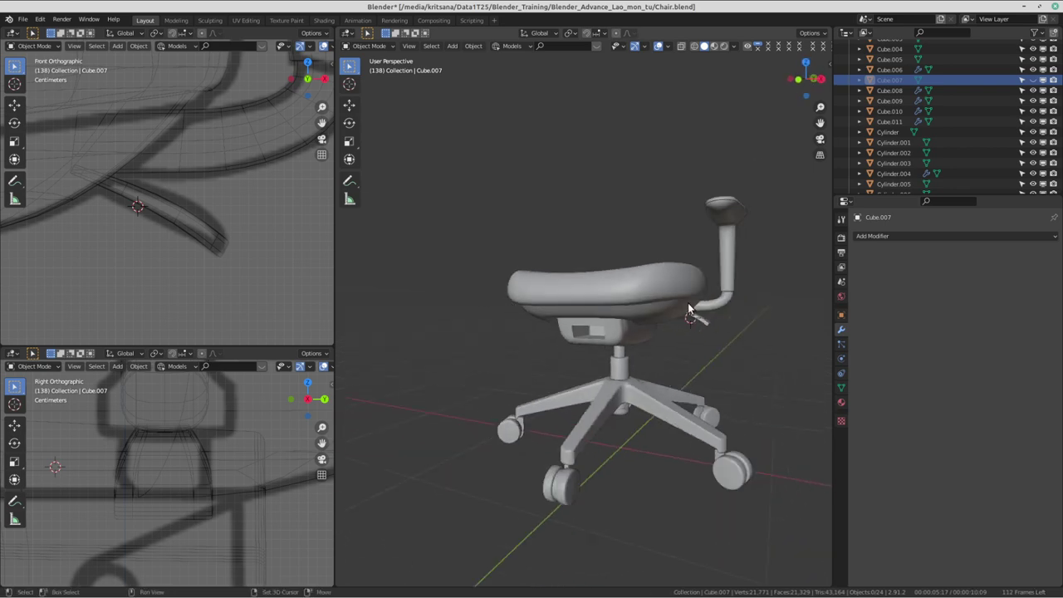
pyautogui.scroll(3, 656, 328)
pyautogui.click(629, 342)
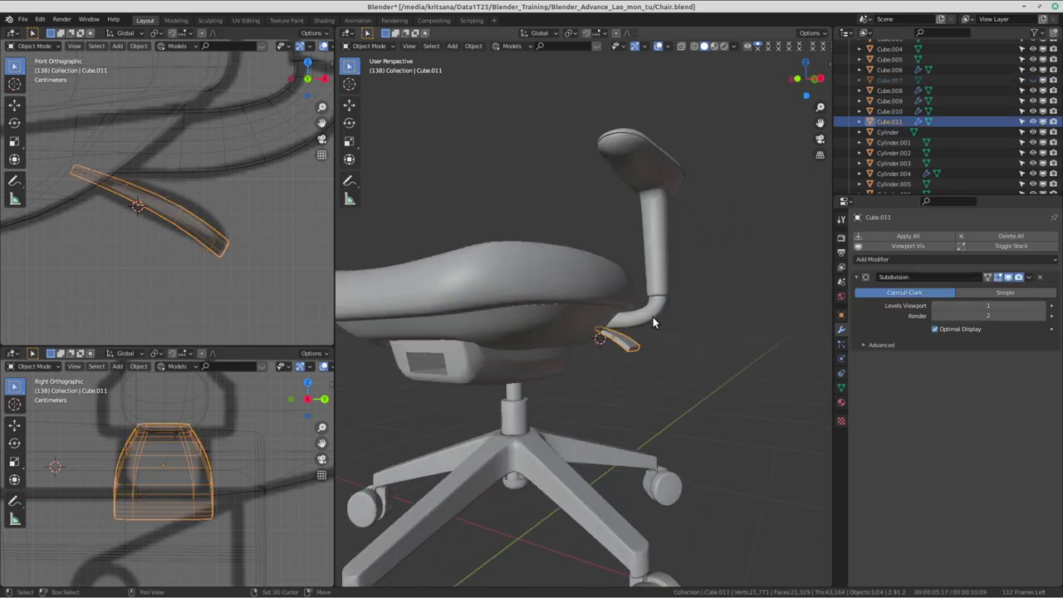
pyautogui.keyDown('shift'); pyautogui.click(653, 313); pyautogui.keyUp('shift')
pyautogui.keyDown('shift'); pyautogui.click(659, 268); pyautogui.keyUp('shift')
pyautogui.keyDown('shift'); pyautogui.click(673, 163); pyautogui.keyUp('shift')
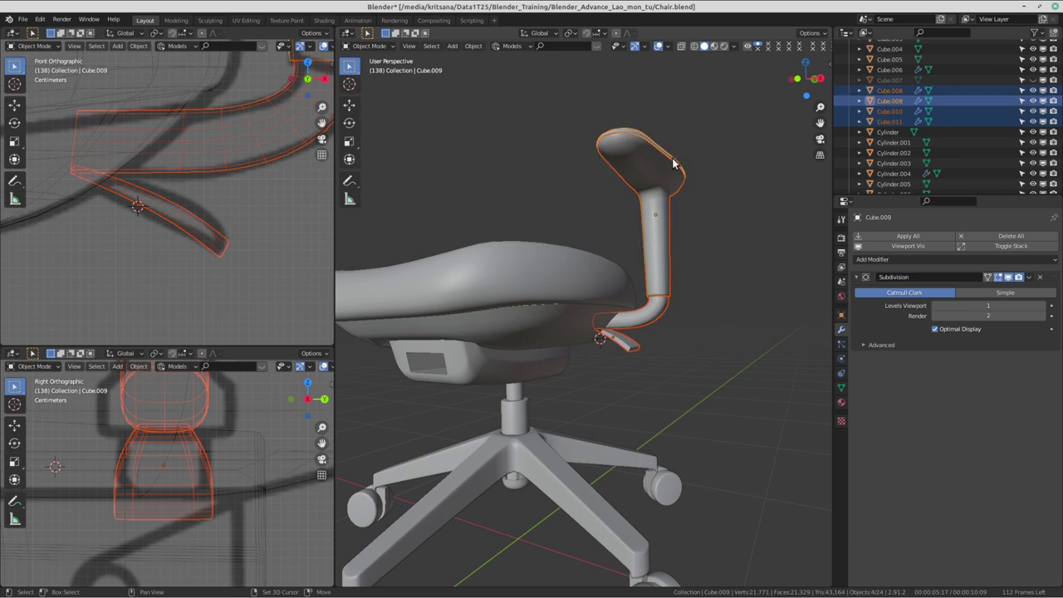
pyautogui.moveTo(673, 163)
pyautogui.mouseDown(button='middle')
pyautogui.moveTo(604, 385)
pyautogui.moveTo(615, 357)
pyautogui.moveTo(625, 378)
pyautogui.mouseUp(button='middle')
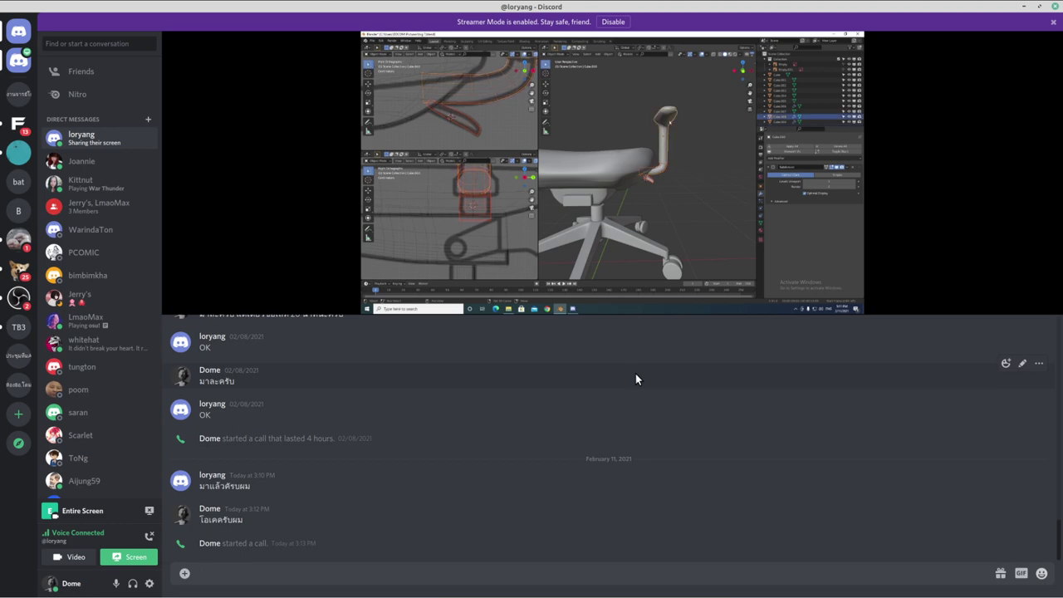
pyautogui.hotkey('ctrl', 'alt', 'Right')
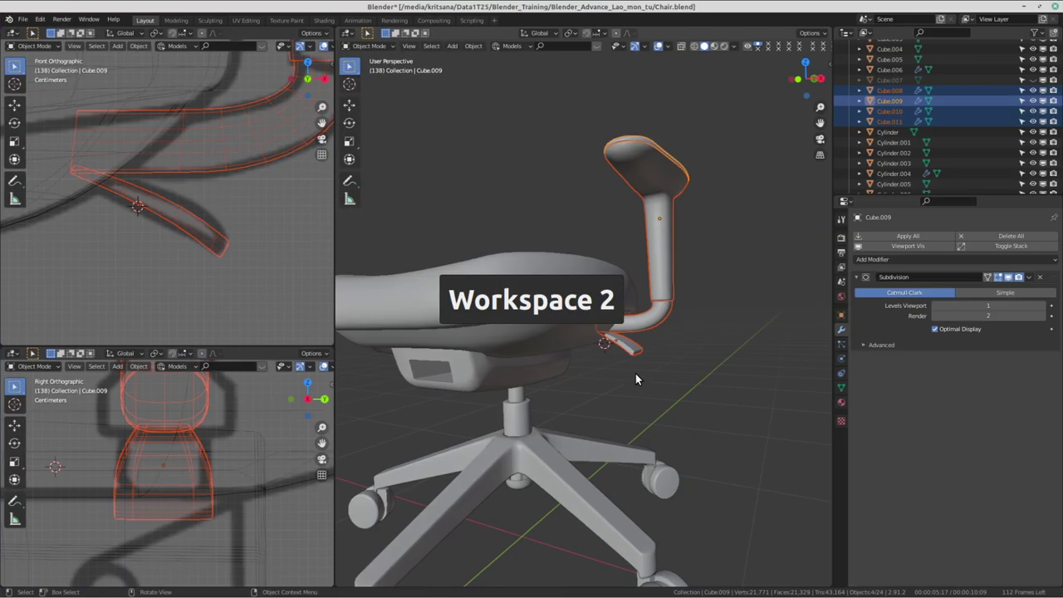
pyautogui.scroll(-1, 654, 343)
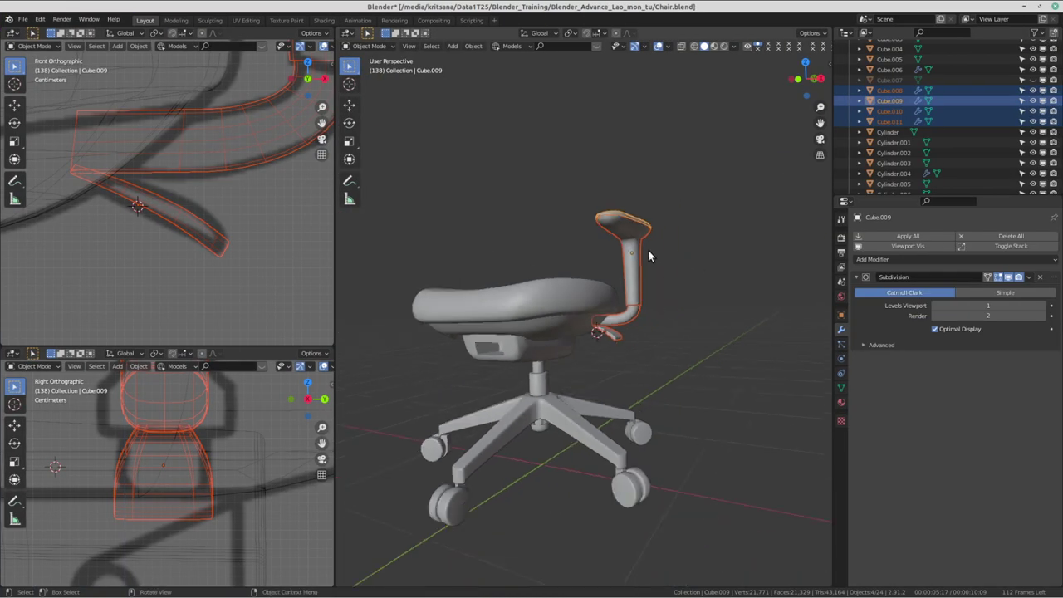
# - Move the armrest pieces' origins to their volume centre of mass
pyautogui.rightClick(637, 249)
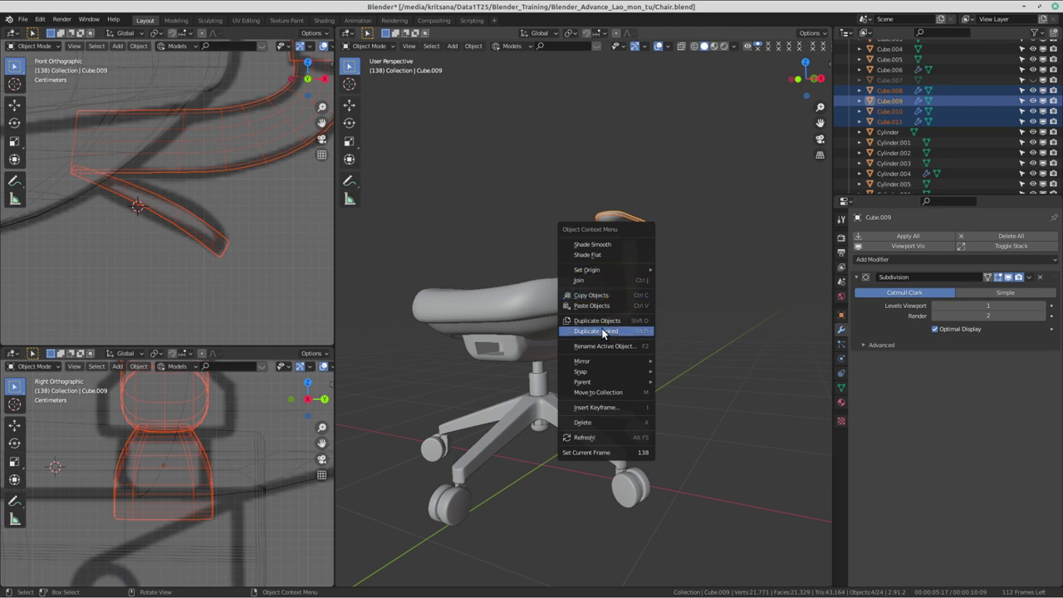
pyautogui.moveTo(588, 270)
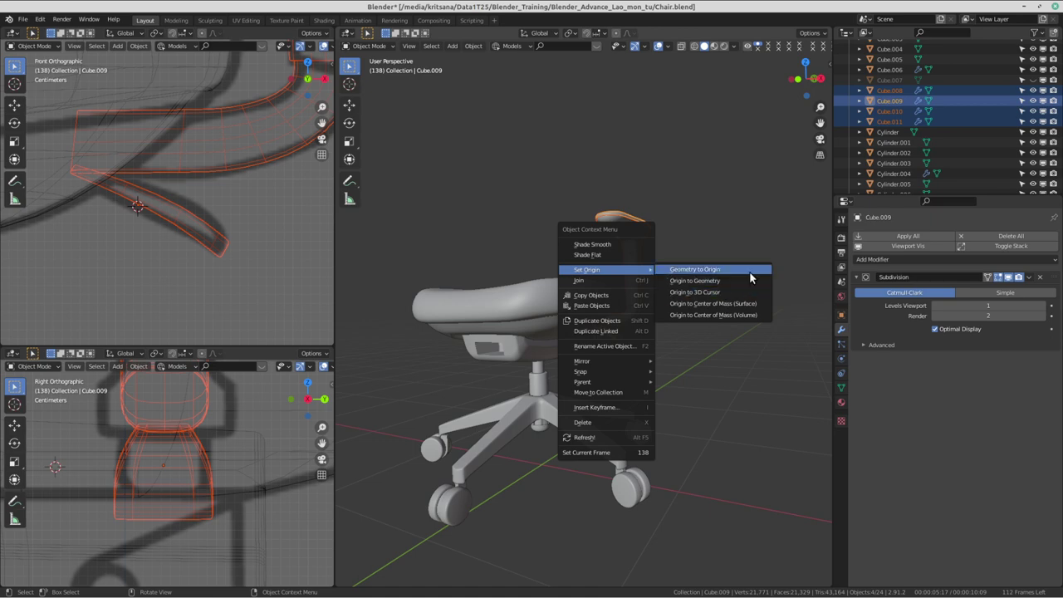
pyautogui.click(752, 315)
pyautogui.moveTo(614, 217); pyautogui.dragTo(554, 233, button='middle')
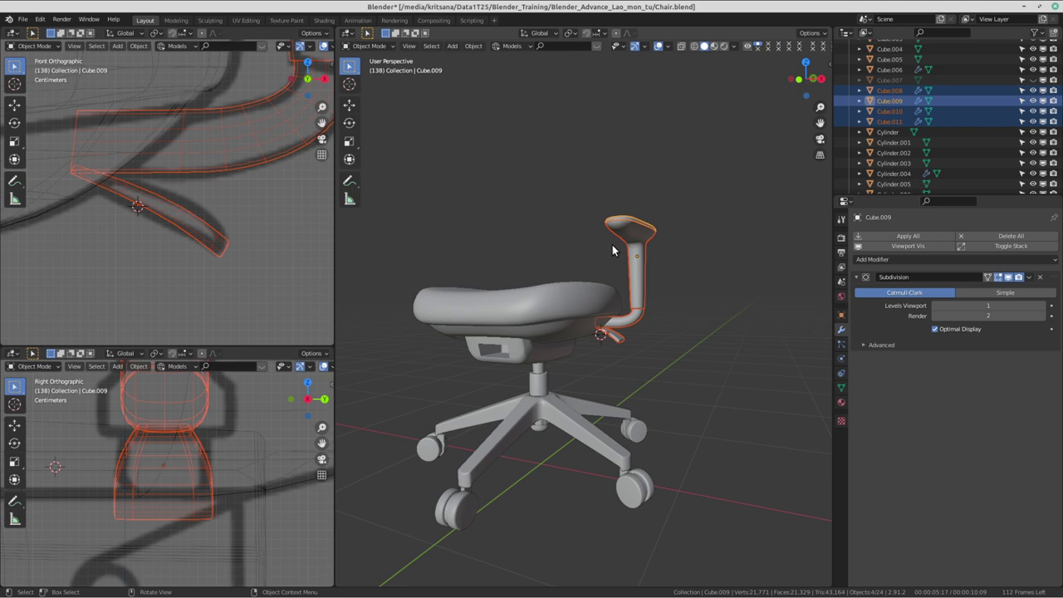
# - Apply location, rotation and scale to the armrest pieces, then view the armrest from the side
pyautogui.hotkey('ctrl', 'a')
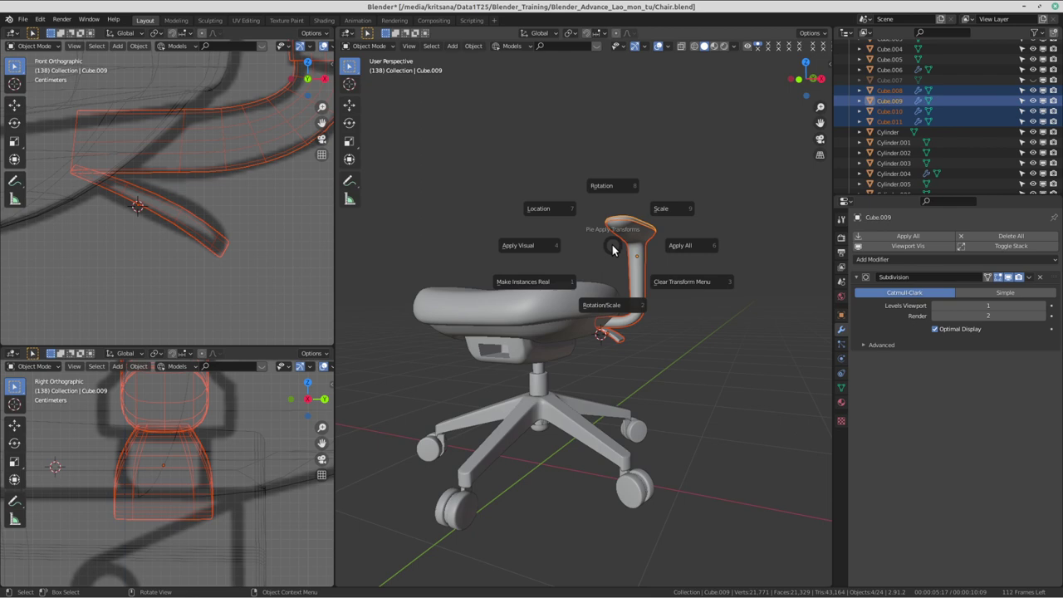
pyautogui.click(708, 249)
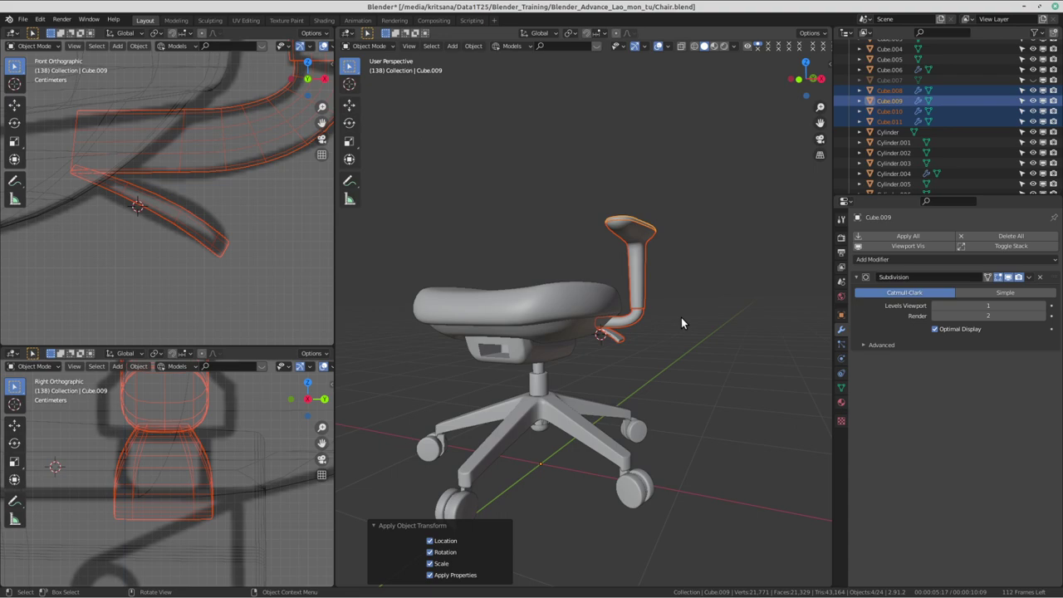
pyautogui.hotkey('alt', 'Tab')
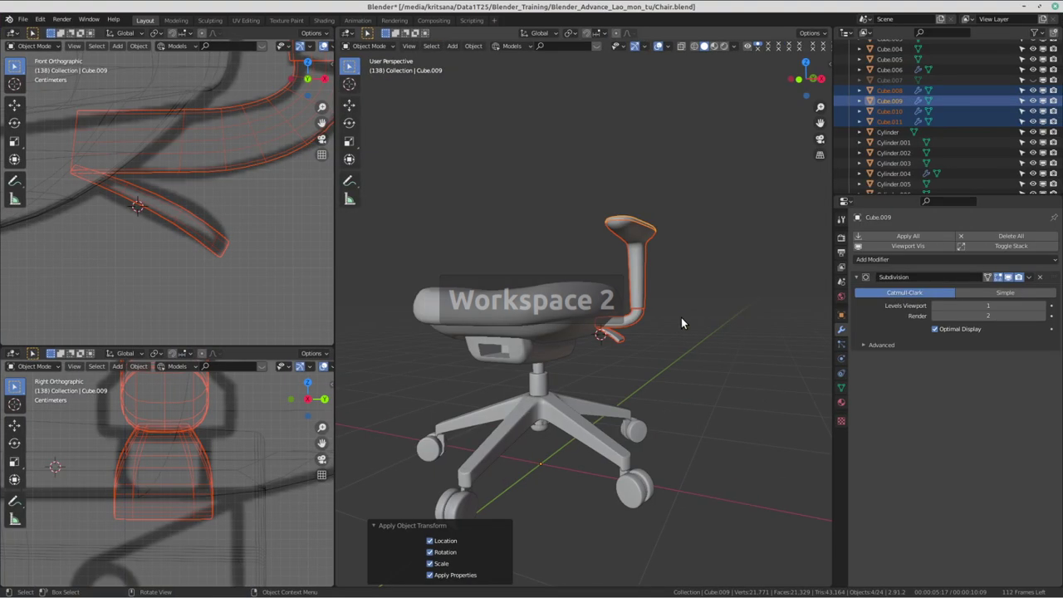
pyautogui.moveTo(684, 321)
pyautogui.mouseDown(button='middle')
pyautogui.moveTo(544, 350)
pyautogui.moveTo(601, 339)
pyautogui.moveTo(627, 314)
pyautogui.mouseUp(button='middle')
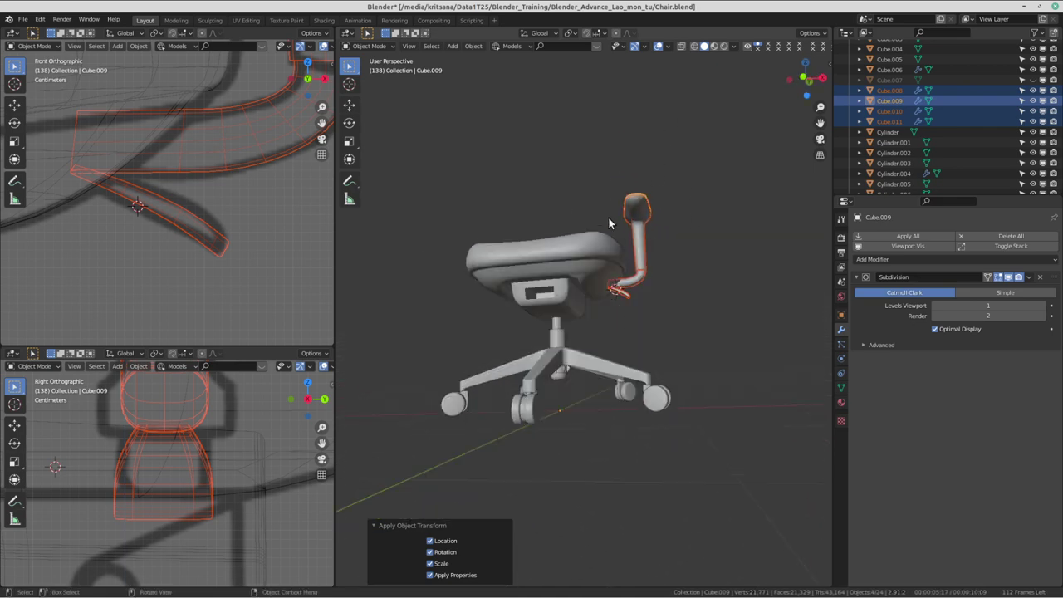
pyautogui.moveTo(608, 223); pyautogui.dragTo(701, 233, button='middle')
pyautogui.scroll(3, 664, 257)
pyautogui.scroll(3, 581, 283)
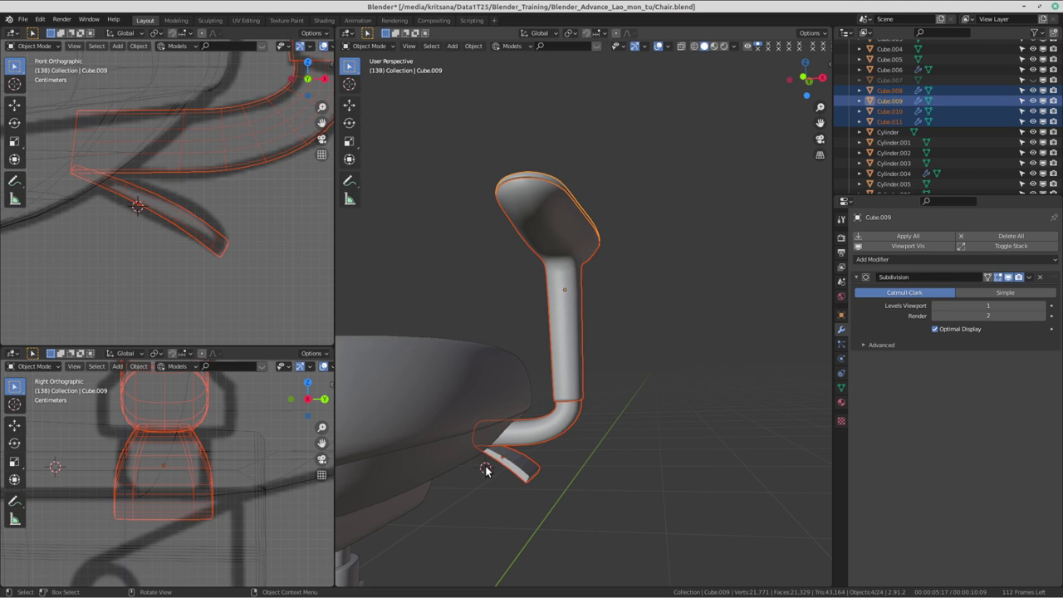
pyautogui.scroll(-5, 609, 312)
# - Re-apply All Transforms to the armrest pieces and frame a full side view
pyautogui.hotkey('ctrl', 'a')
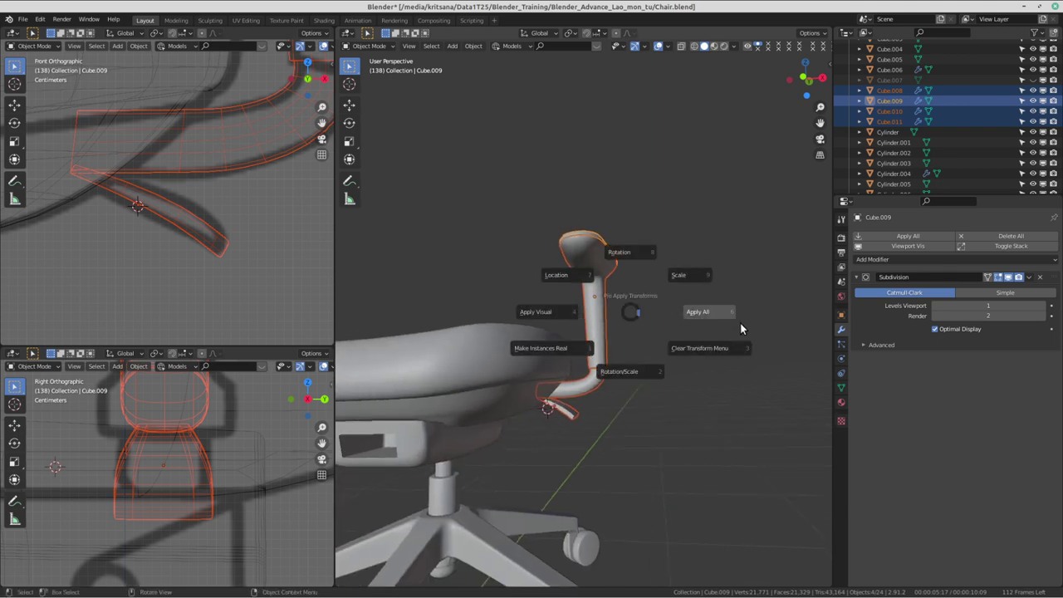
pyautogui.click(710, 315)
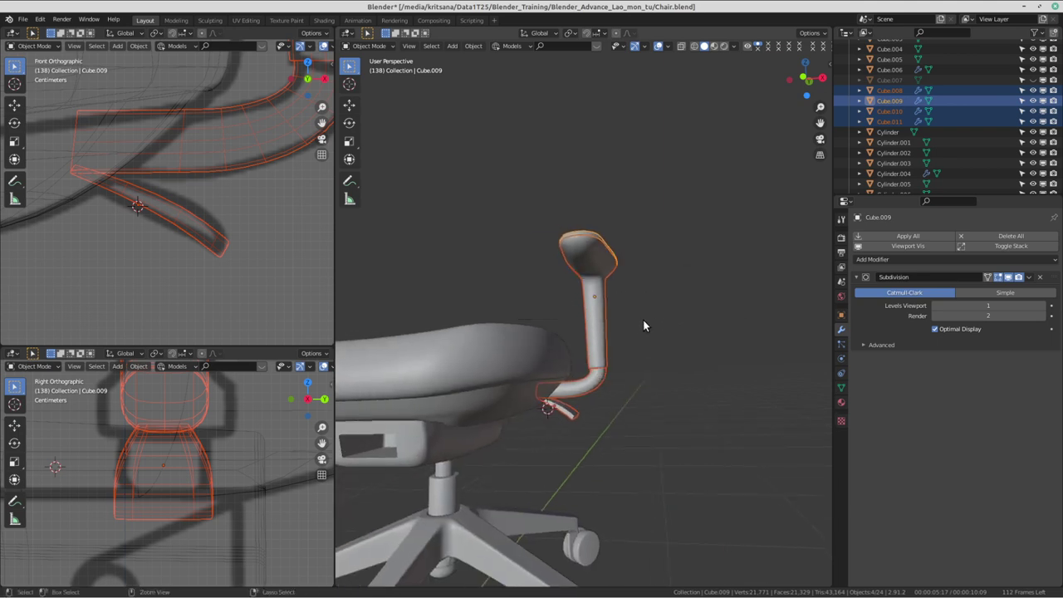
pyautogui.hotkey('ctrl', 'a')
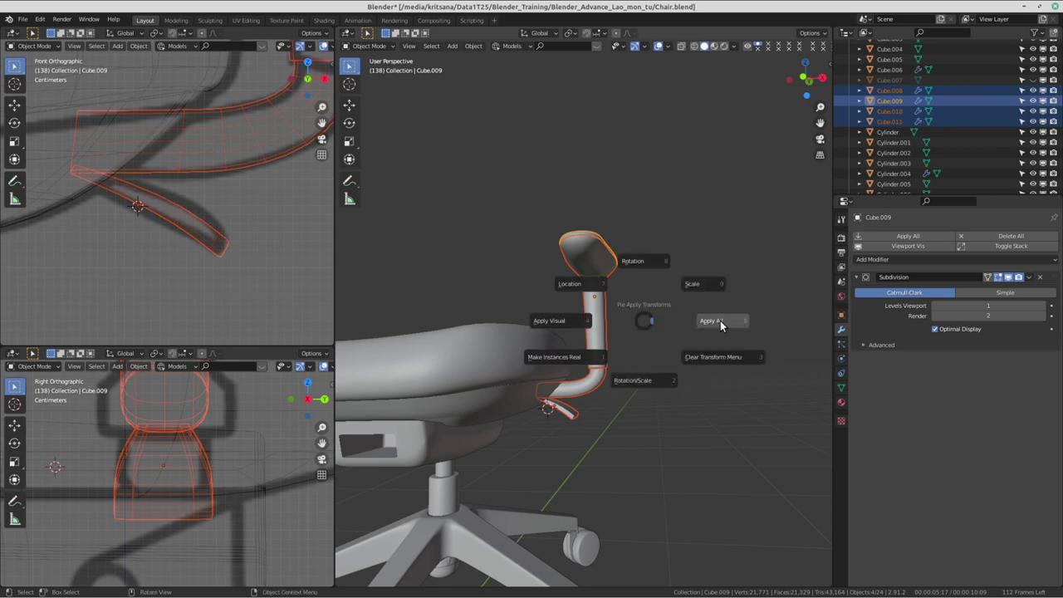
pyautogui.click(720, 320)
pyautogui.keyDown('shift'); pyautogui.moveTo(547, 324); pyautogui.dragTo(668, 146, button='middle'); pyautogui.keyUp('shift')
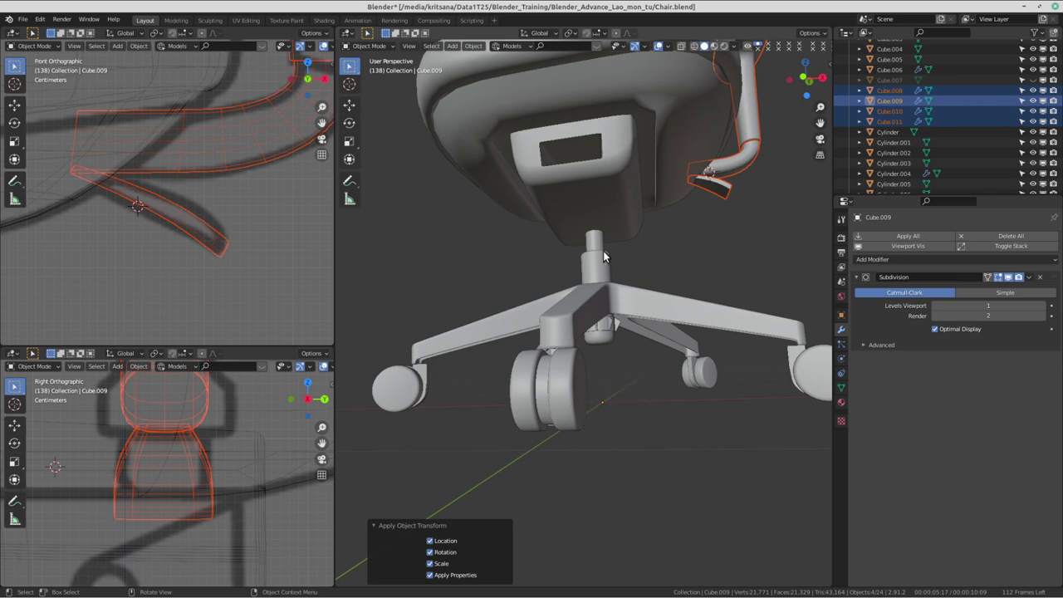
pyautogui.scroll(-3, 606, 257)
pyautogui.moveTo(606, 258); pyautogui.dragTo(656, 245, button='middle')
# - Clear the selection and reselect the armrest pad Cube.009 for a new modifier
pyautogui.click(745, 325)
pyautogui.moveTo(745, 325)
pyautogui.mouseDown(button='middle')
pyautogui.moveTo(576, 248)
pyautogui.moveTo(632, 293)
pyautogui.moveTo(617, 217)
pyautogui.moveTo(639, 307)
pyautogui.mouseUp(button='middle')
pyautogui.click(617, 217)
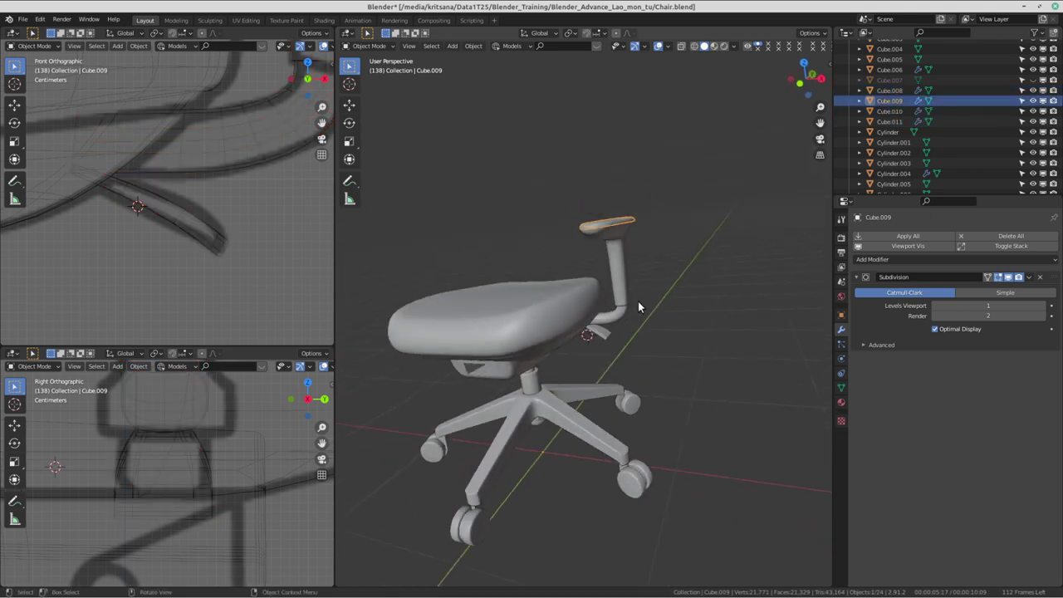
pyautogui.click(906, 258)
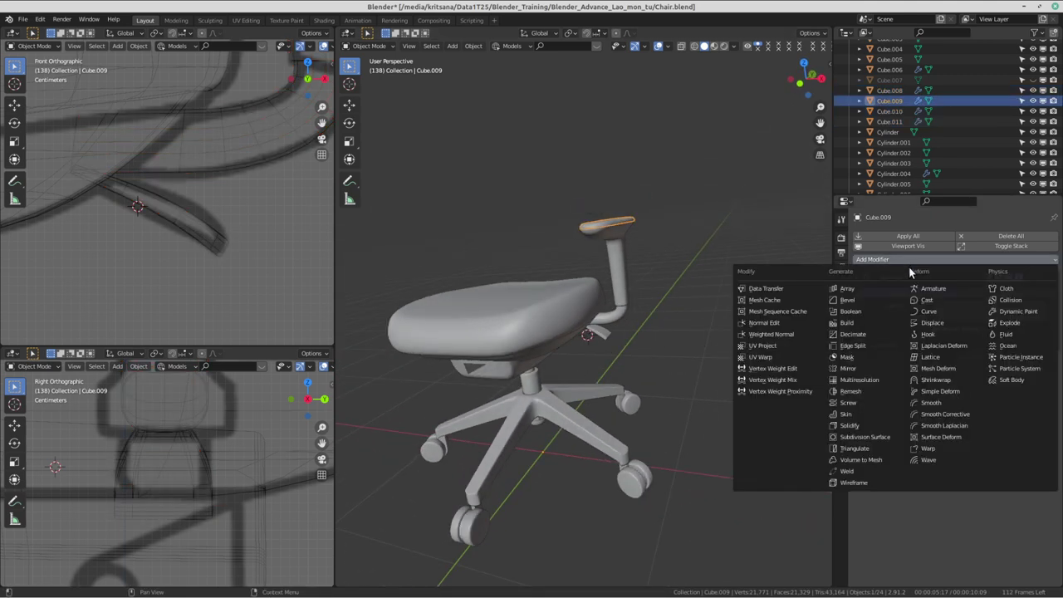
# - Add a Mirror modifier to Cube.009 and move Subdivision below it in the stack
pyautogui.click(857, 372)
pyautogui.moveTo(550, 348); pyautogui.dragTo(632, 366, button='middle')
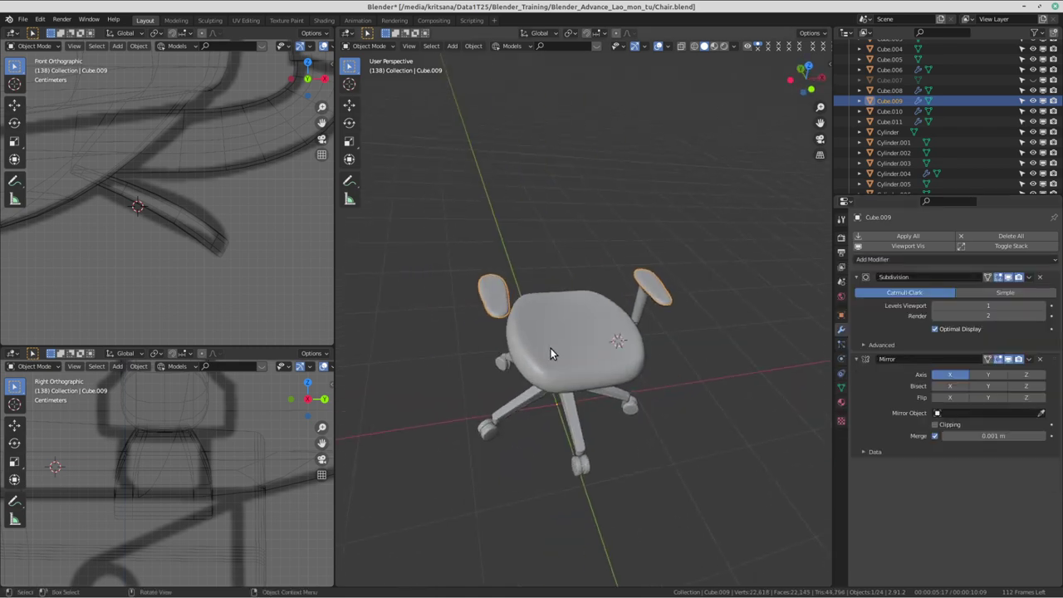
pyautogui.moveTo(507, 300); pyautogui.dragTo(492, 310, button='middle')
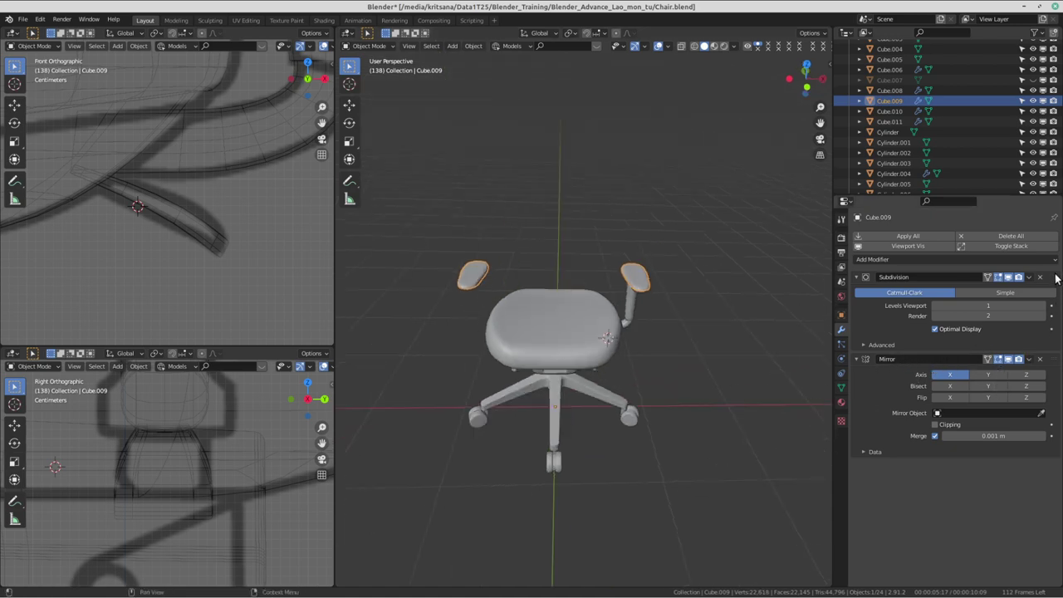
pyautogui.moveTo(1055, 279); pyautogui.dragTo(1046, 395)
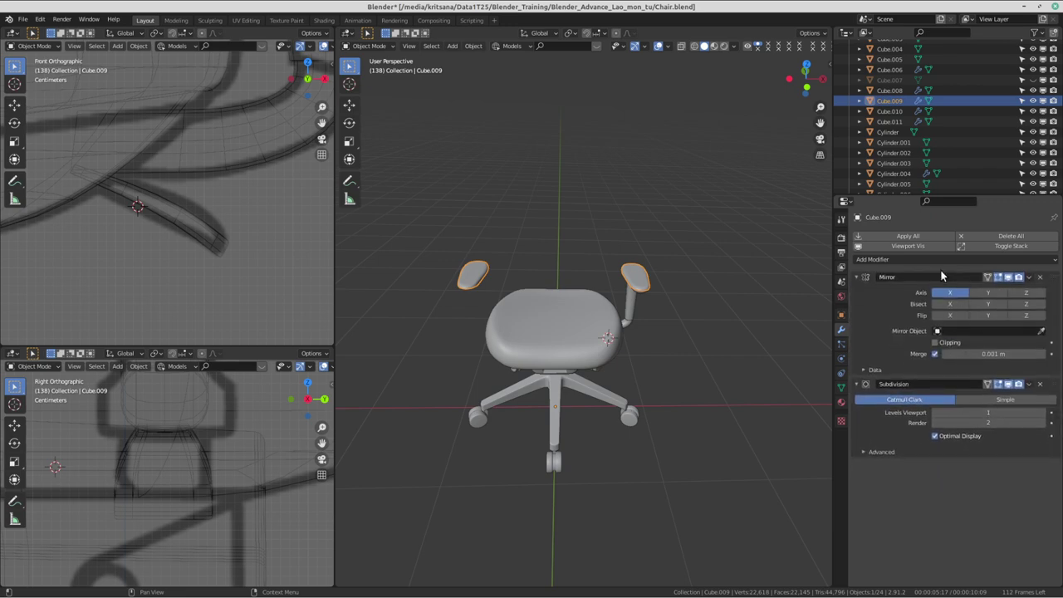
pyautogui.click(776, 332)
pyautogui.moveTo(776, 332); pyautogui.dragTo(649, 334, button='middle')
pyautogui.scroll(2, 645, 337)
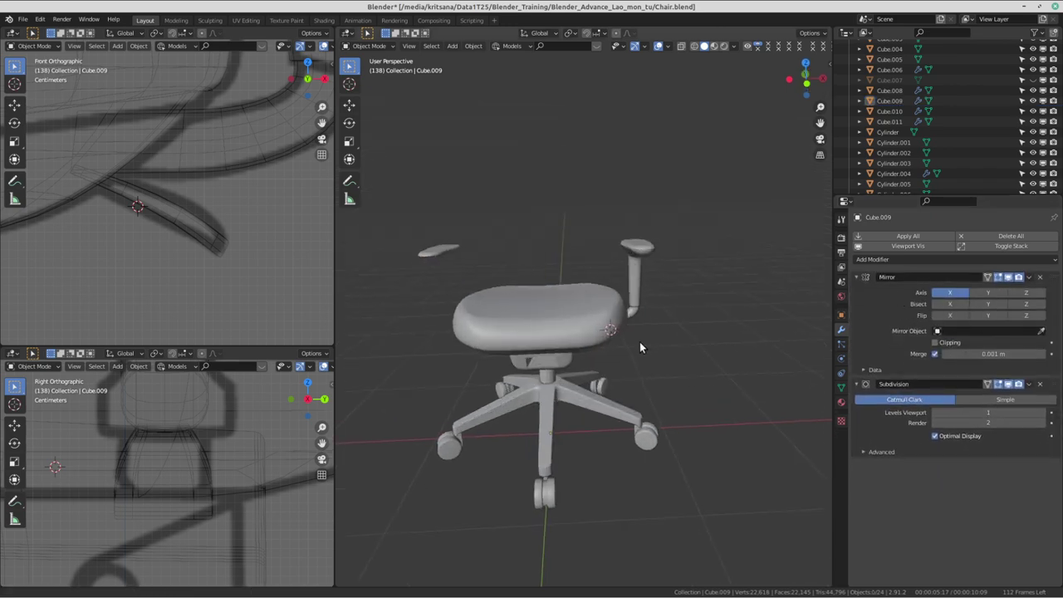
# - Give the armrest upright Cube.008 a Mirror modifier placed above Subdivision
pyautogui.click(629, 274)
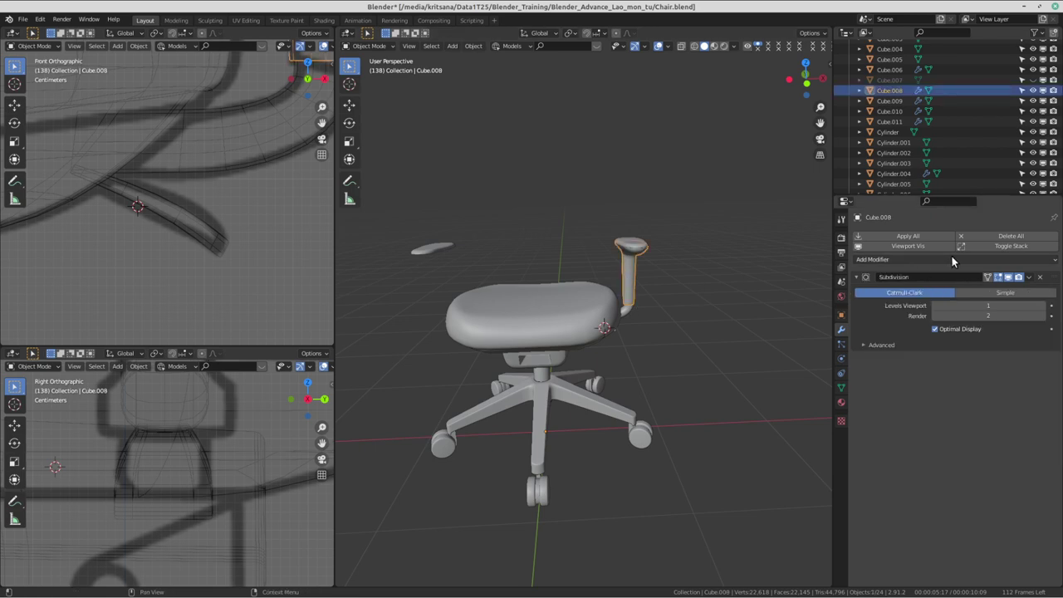
pyautogui.click(952, 259)
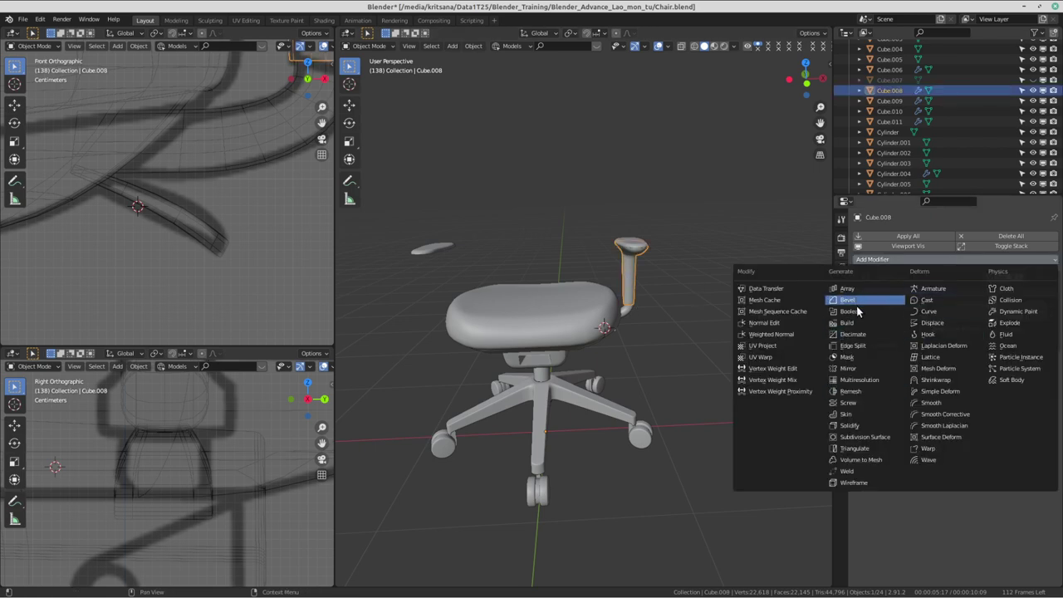
pyautogui.click(863, 369)
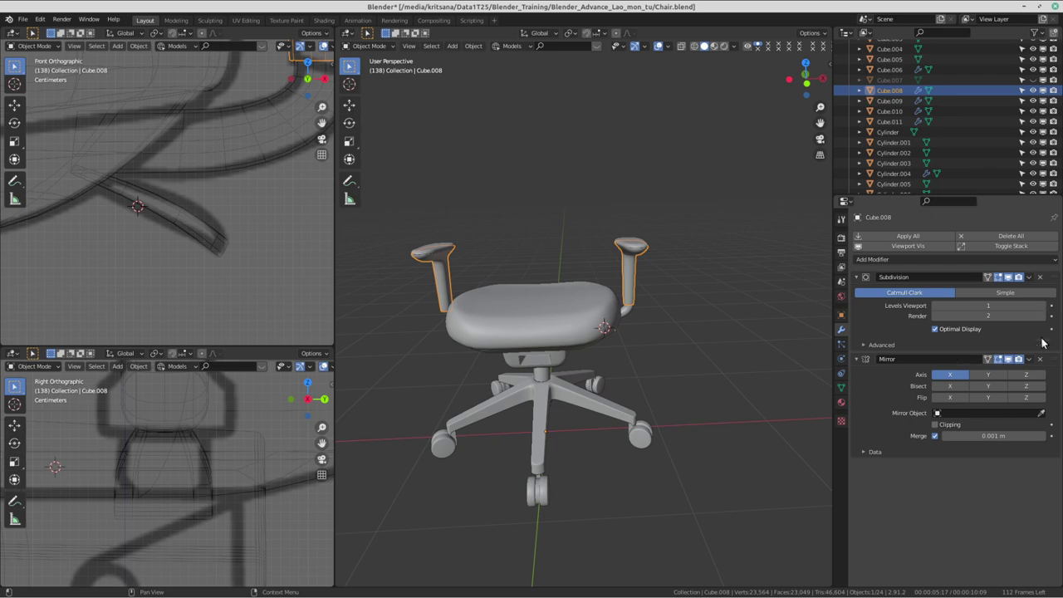
pyautogui.moveTo(1057, 361); pyautogui.dragTo(1056, 278)
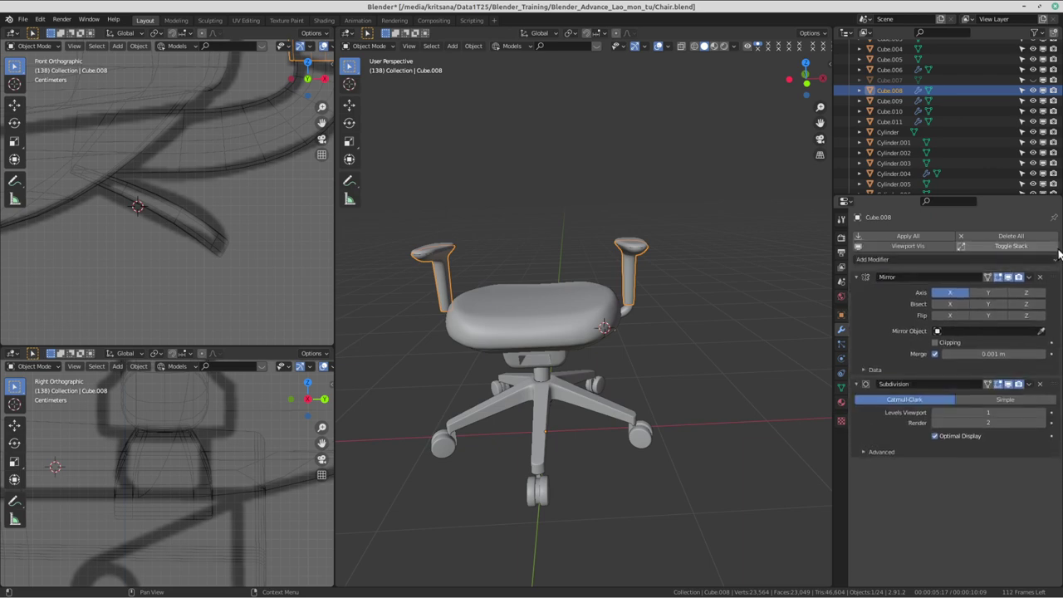
pyautogui.moveTo(721, 341); pyautogui.dragTo(608, 336, button='middle')
pyautogui.scroll(3, 608, 336)
# - Add Mirror modifiers above Subdivision on Cube.010 and Cube.011, then deselect to check
pyautogui.click(641, 304)
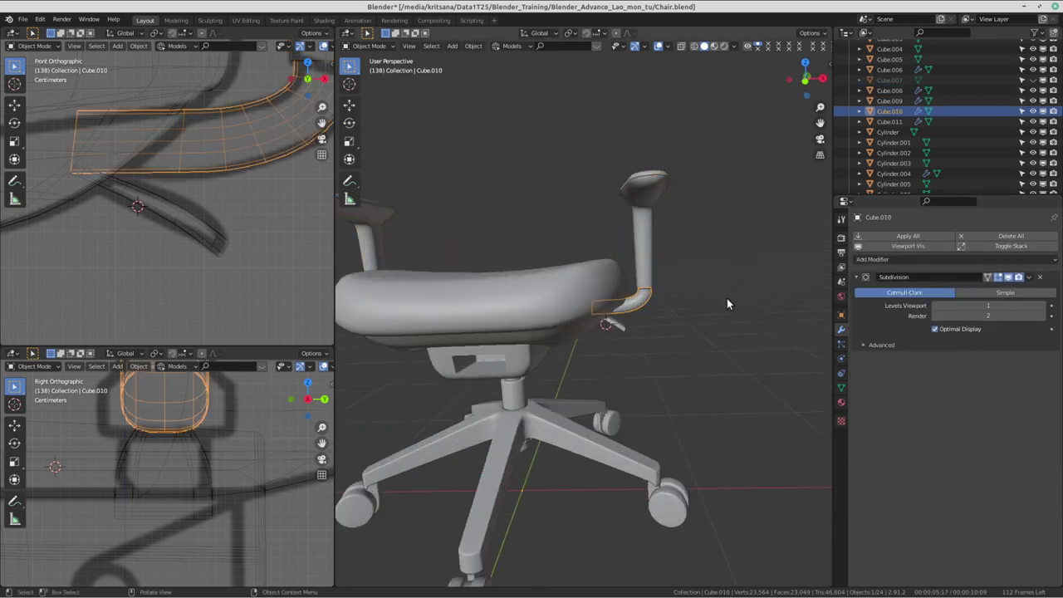
pyautogui.click(976, 260)
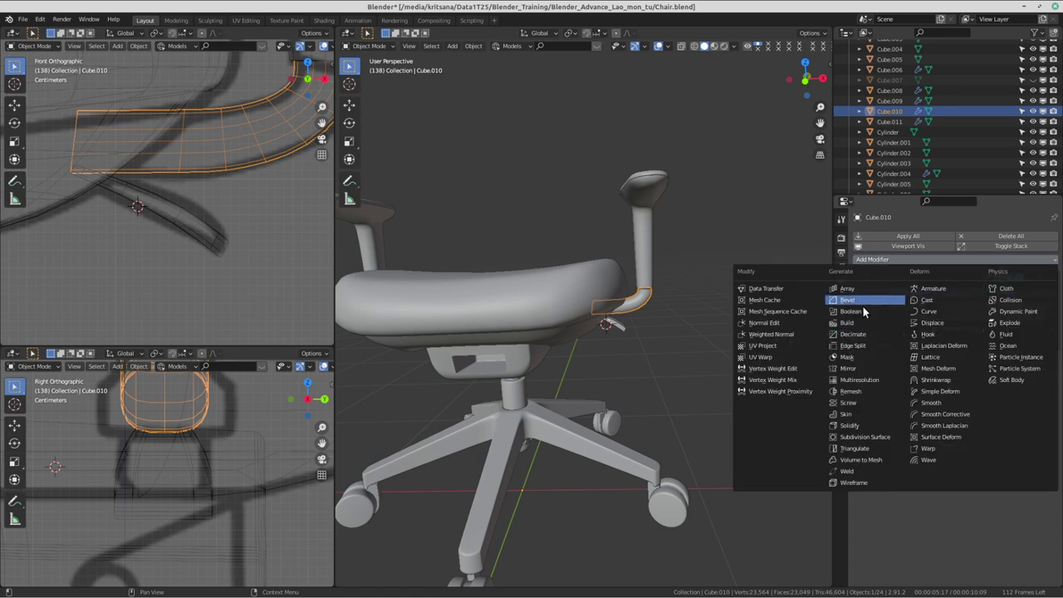
pyautogui.click(856, 370)
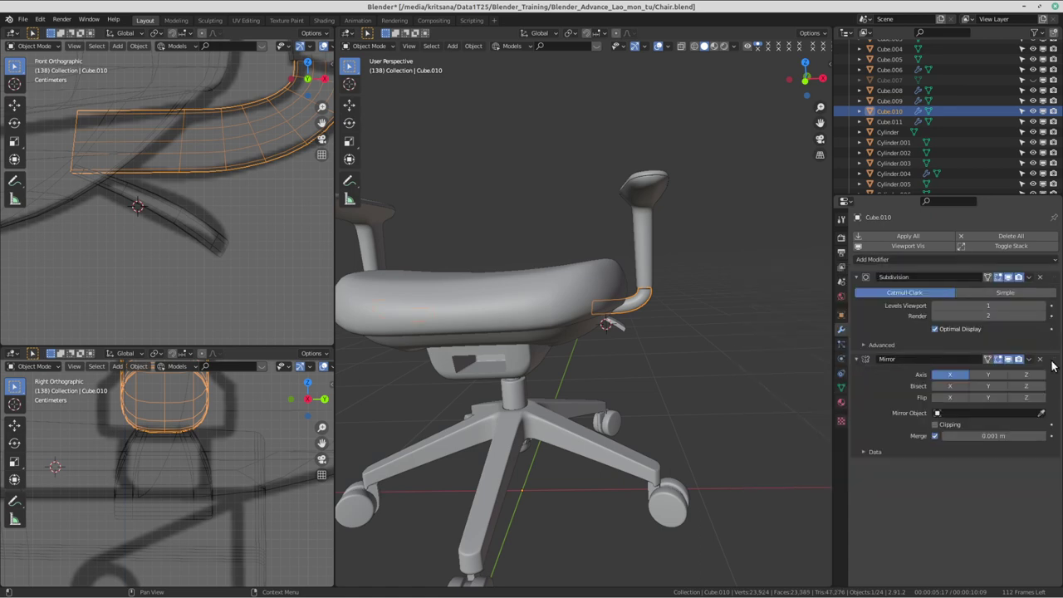
pyautogui.moveTo(1051, 359); pyautogui.dragTo(1052, 283)
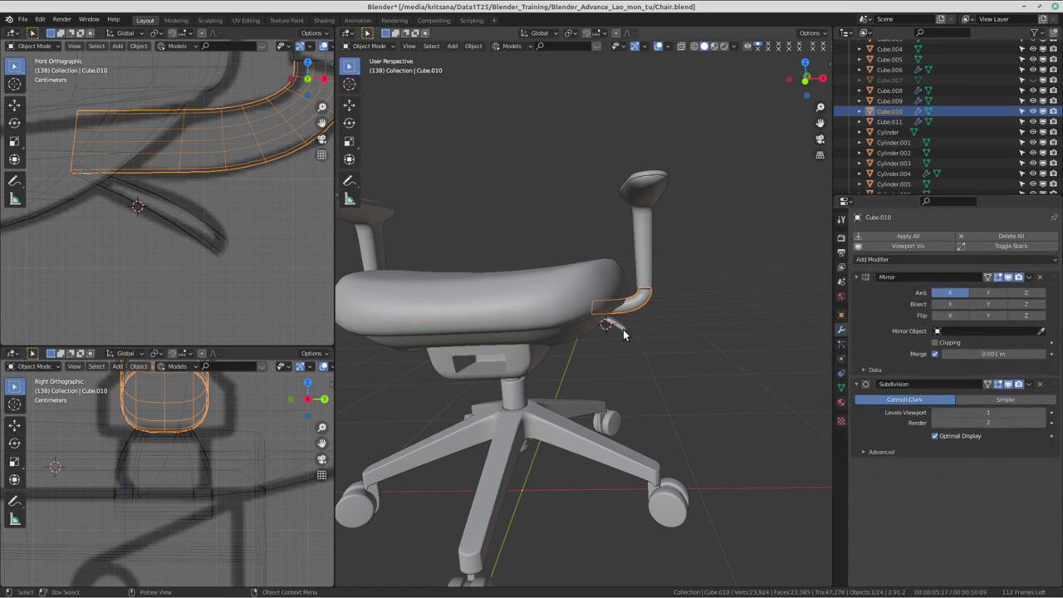
pyautogui.click(623, 330)
pyautogui.click(946, 260)
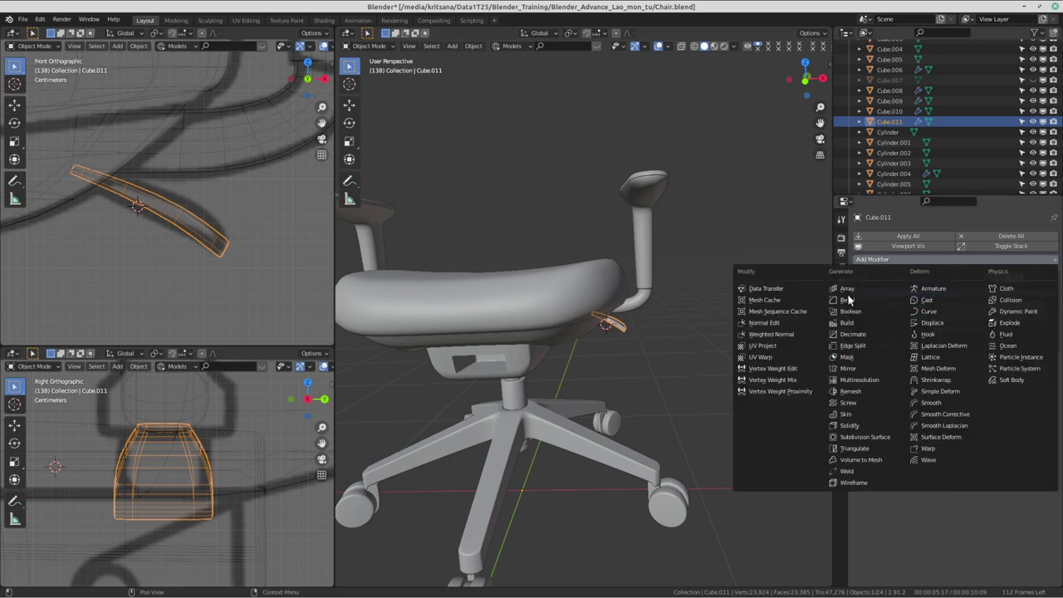
pyautogui.click(848, 368)
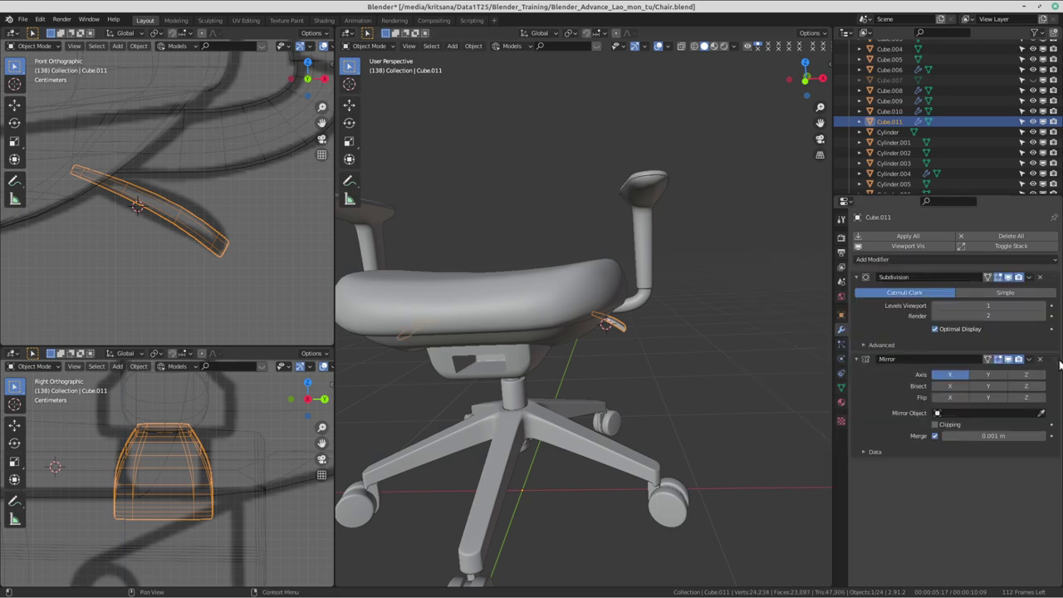
pyautogui.moveTo(1053, 360); pyautogui.dragTo(1052, 278)
pyautogui.click(741, 269)
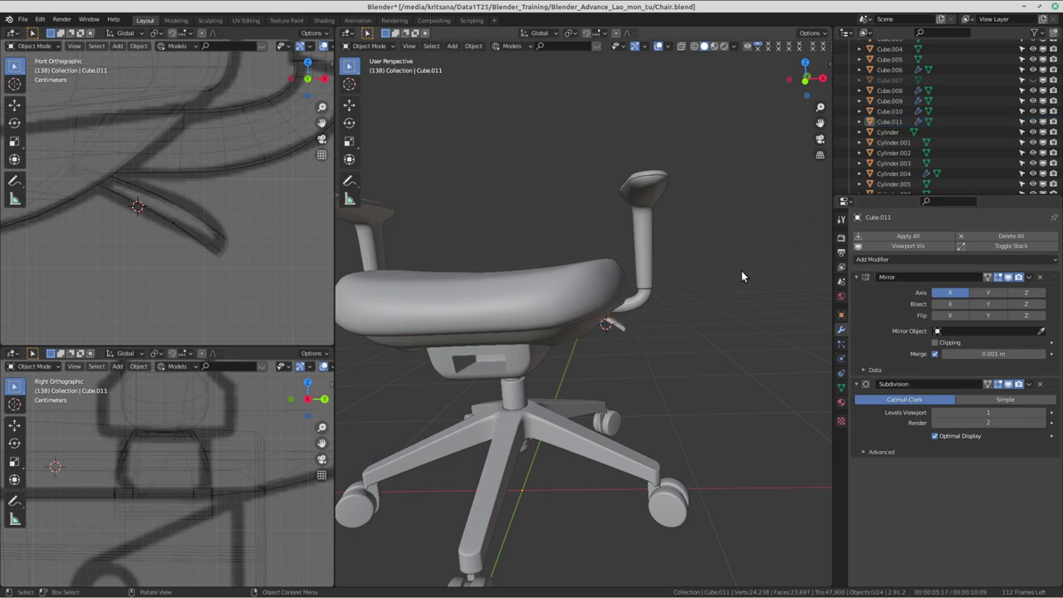
pyautogui.scroll(-3, 666, 334)
pyautogui.moveTo(666, 335)
pyautogui.mouseDown(button='middle')
pyautogui.moveTo(604, 326)
pyautogui.moveTo(663, 361)
pyautogui.moveTo(526, 384)
pyautogui.moveTo(470, 363)
pyautogui.moveTo(448, 374)
pyautogui.mouseUp(button='middle')
pyautogui.scroll(3, 186, 534)
pyautogui.scroll(3, 195, 472)
pyautogui.scroll(3, 181, 190)
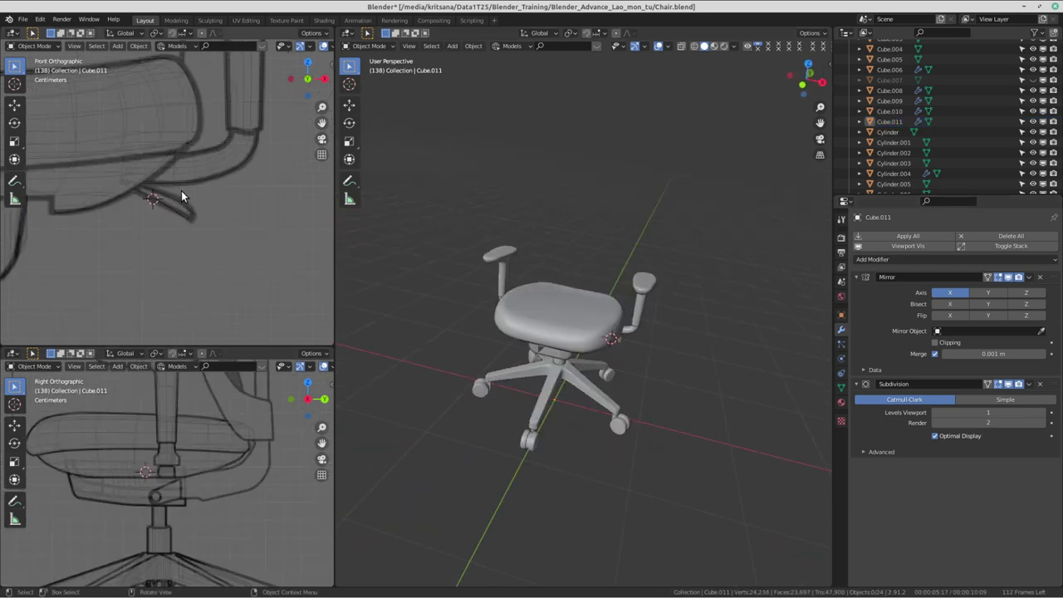
pyautogui.scroll(-2, 181, 197)
pyautogui.scroll(-2, 139, 171)
pyautogui.scroll(-2, 196, 226)
pyautogui.scroll(-1, 215, 238)
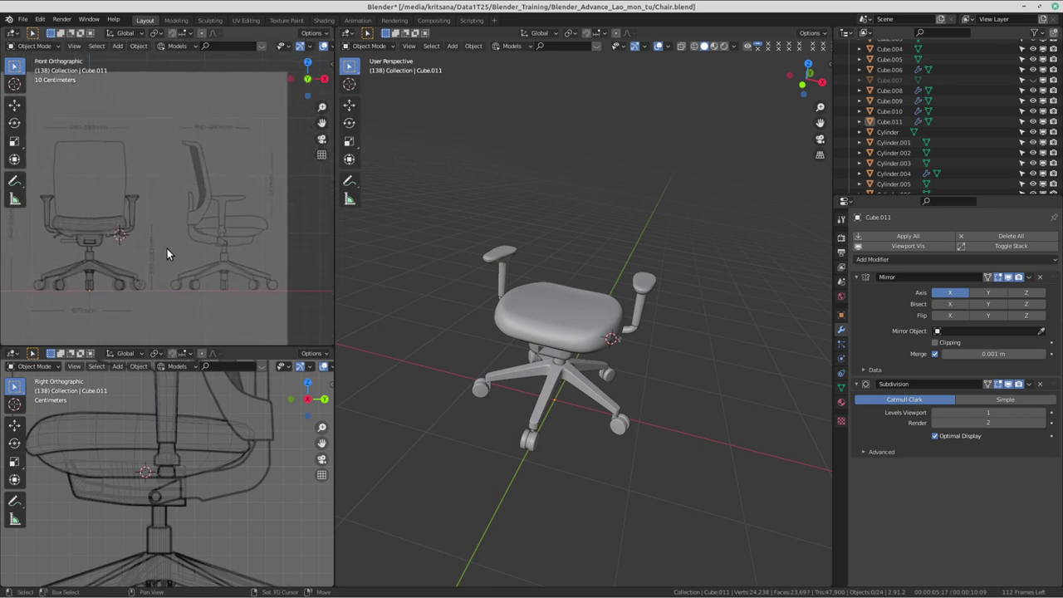
pyautogui.scroll(2, 167, 248)
pyautogui.scroll(1, 211, 265)
pyautogui.scroll(1, 206, 238)
pyautogui.scroll(2, 238, 220)
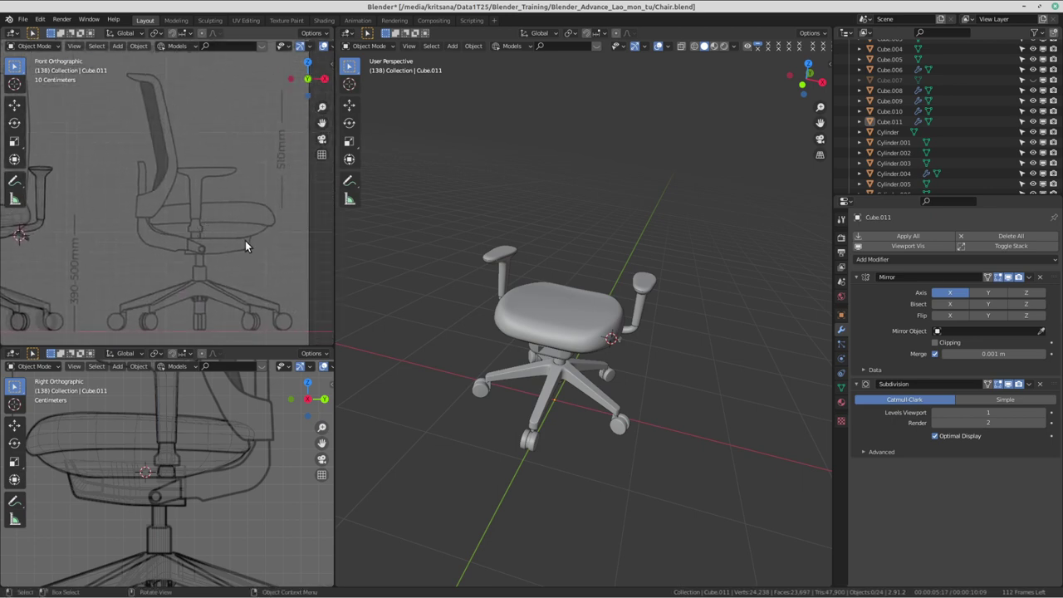
pyautogui.scroll(-2, 137, 217)
pyautogui.scroll(-1, 177, 209)
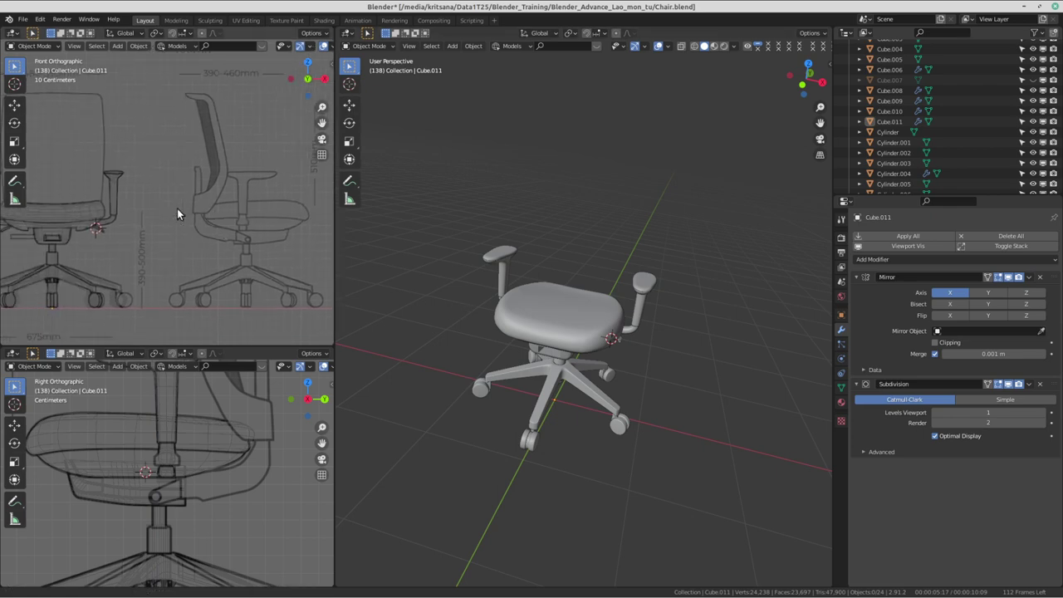
pyautogui.moveTo(657, 316)
pyautogui.mouseDown(button='middle')
pyautogui.moveTo(687, 324)
pyautogui.moveTo(541, 301)
pyautogui.mouseUp(button='middle')
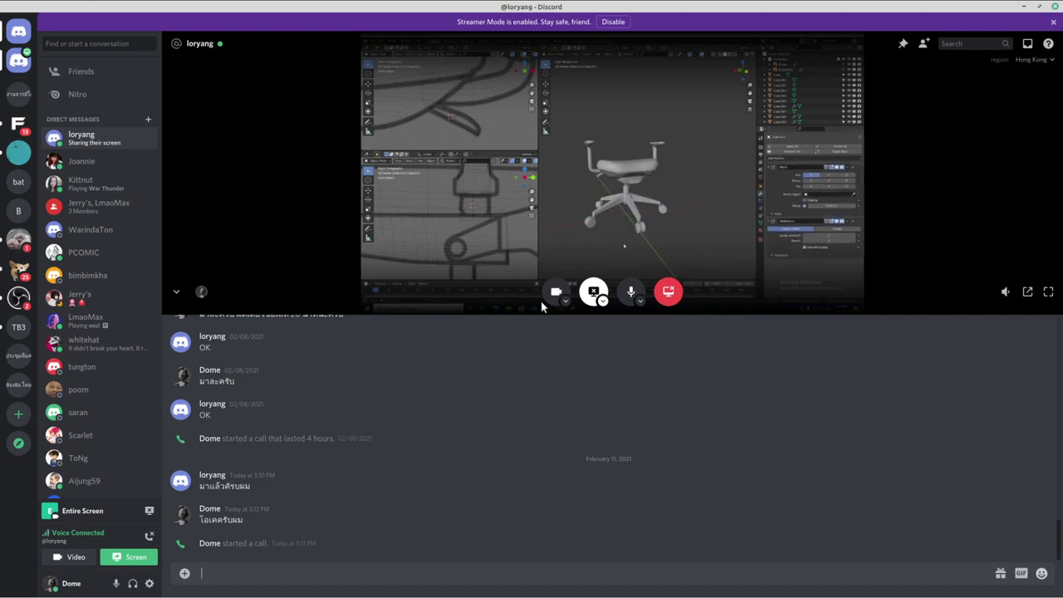
# - Return to Blender, orbit around the chair and select the armrest Cube.008
pyautogui.hotkey('ctrl', 'alt', 'Right')
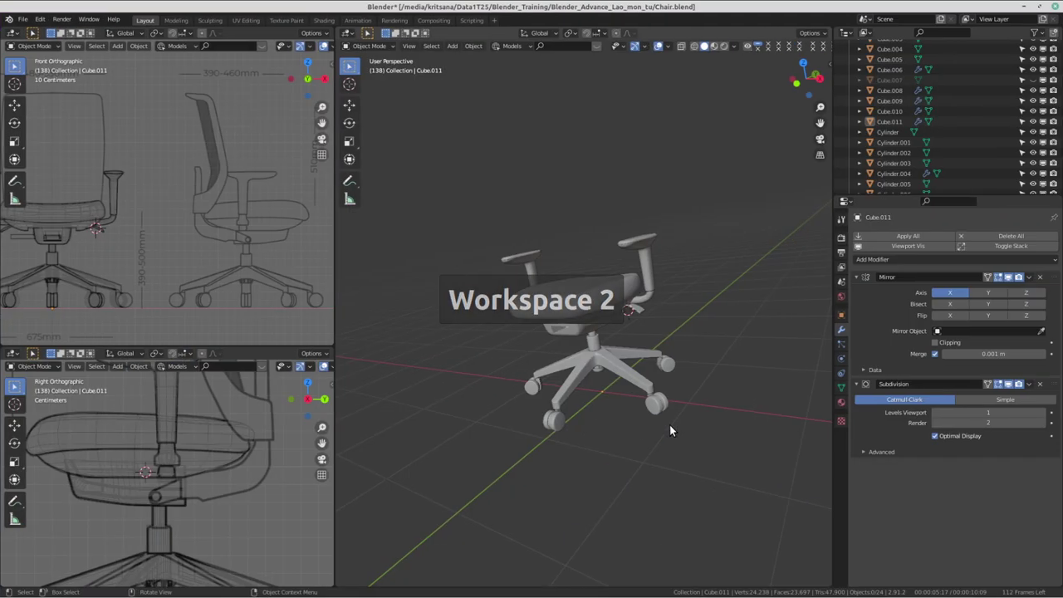
pyautogui.scroll(3, 670, 424)
pyautogui.scroll(-4, 701, 416)
pyautogui.moveTo(741, 346); pyautogui.dragTo(554, 382, button='middle')
pyautogui.scroll(3, 683, 316)
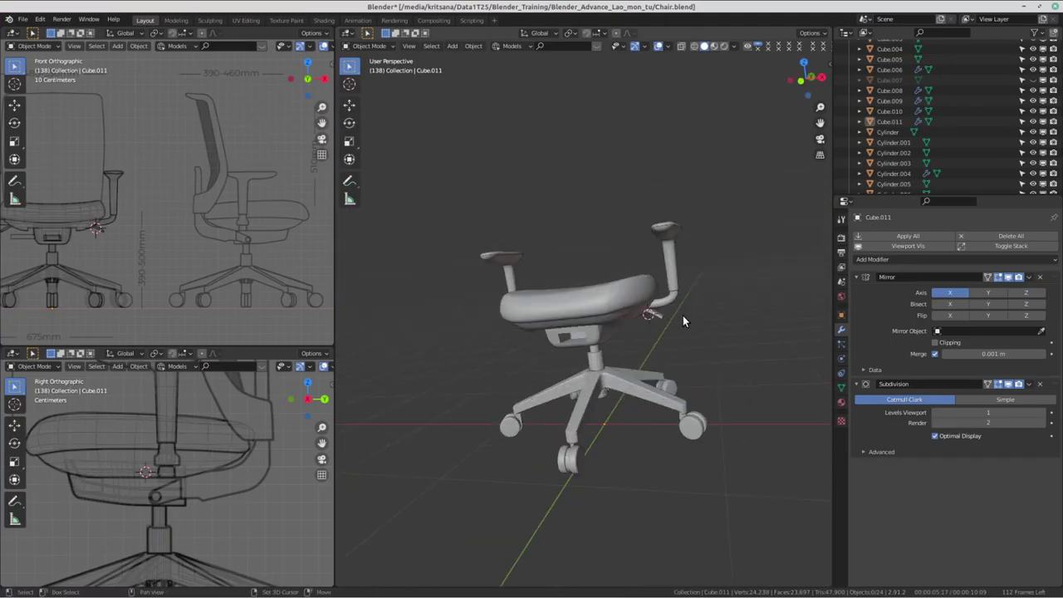
pyautogui.scroll(-2, 682, 316)
pyautogui.moveTo(622, 240); pyautogui.dragTo(554, 369, button='middle')
pyautogui.scroll(3, 673, 390)
pyautogui.moveTo(673, 390); pyautogui.dragTo(662, 242, button='middle')
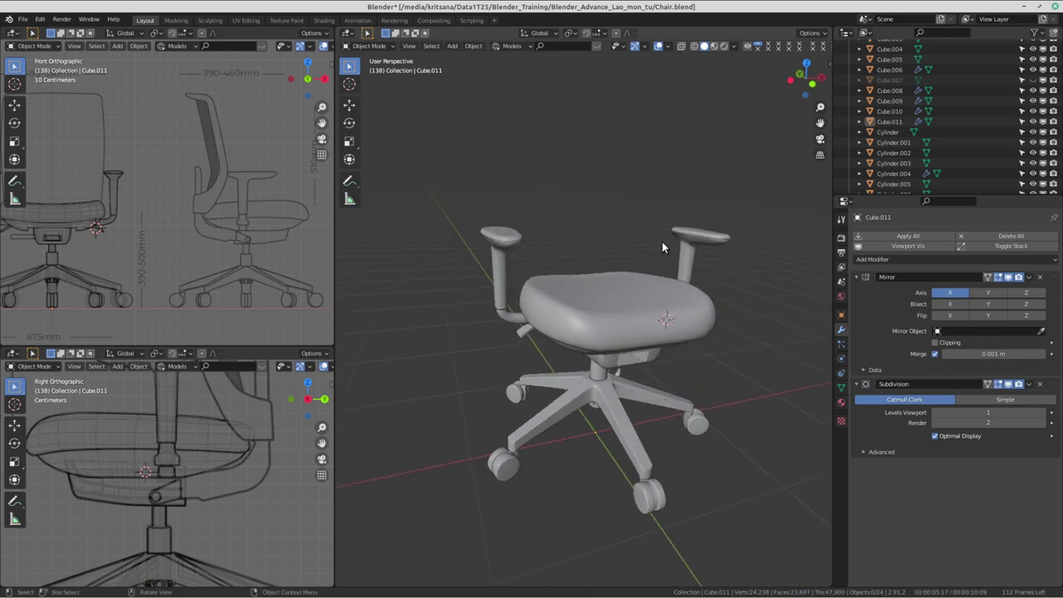
pyautogui.click(682, 251)
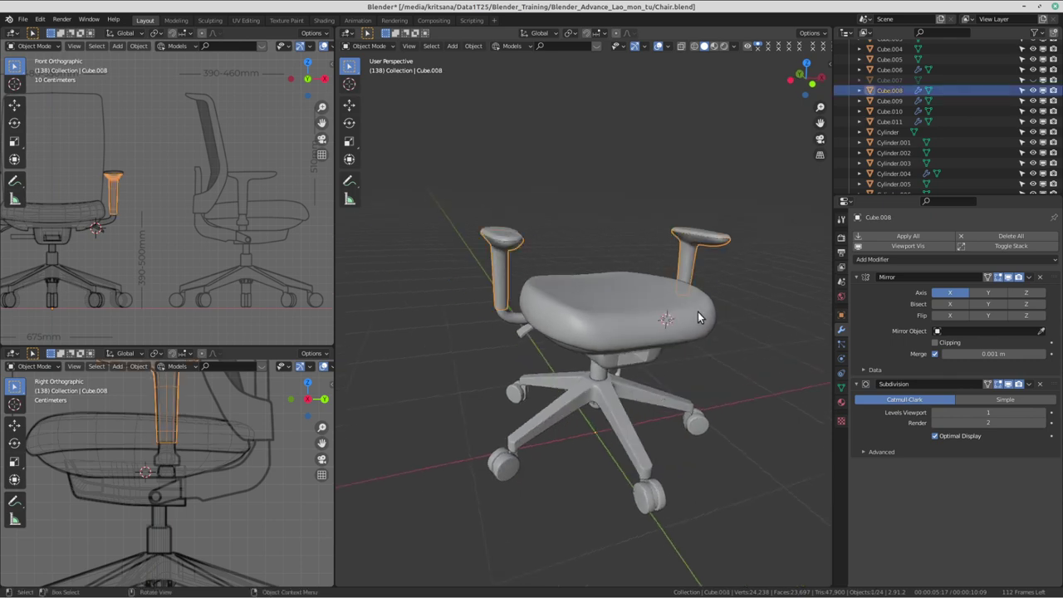
# - Inspect the front and right caster wheels, the base legs and the central Cylinder column
pyautogui.scroll(-2, 697, 317)
pyautogui.moveTo(662, 356); pyautogui.dragTo(637, 347, button='middle')
pyautogui.scroll(2, 639, 401)
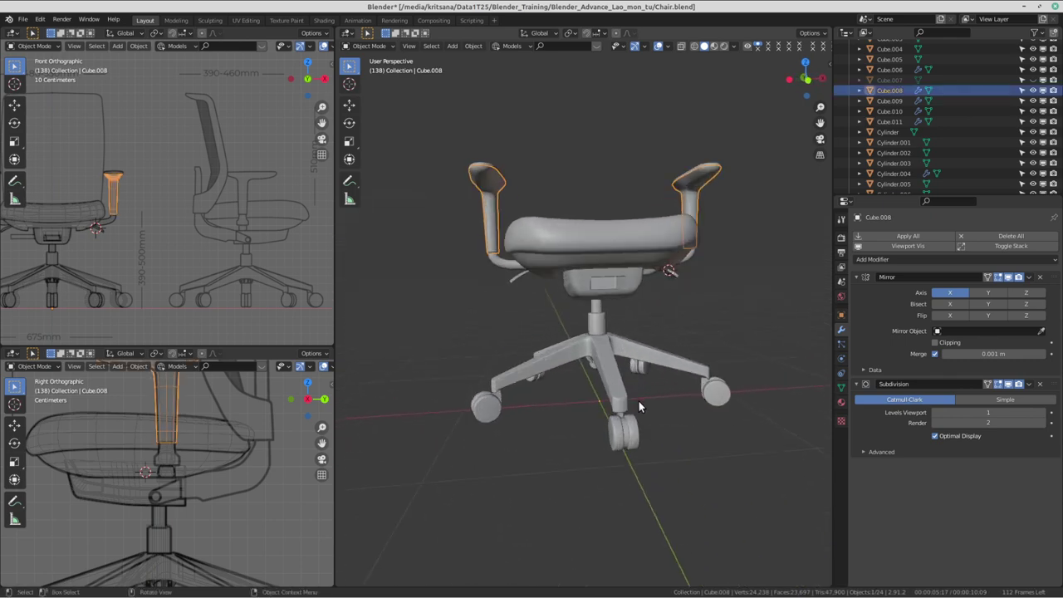
pyautogui.moveTo(638, 407)
pyautogui.mouseDown(button='middle')
pyautogui.moveTo(662, 371)
pyautogui.moveTo(586, 365)
pyautogui.mouseUp(button='middle')
pyautogui.click(582, 364)
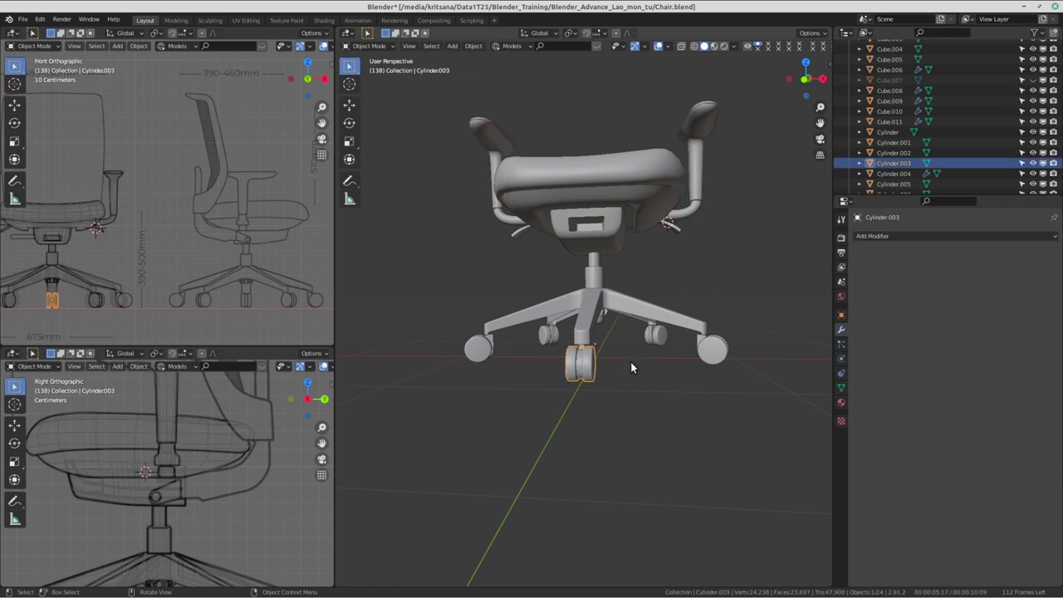
pyautogui.click(707, 352)
pyautogui.click(564, 273)
pyautogui.click(595, 274)
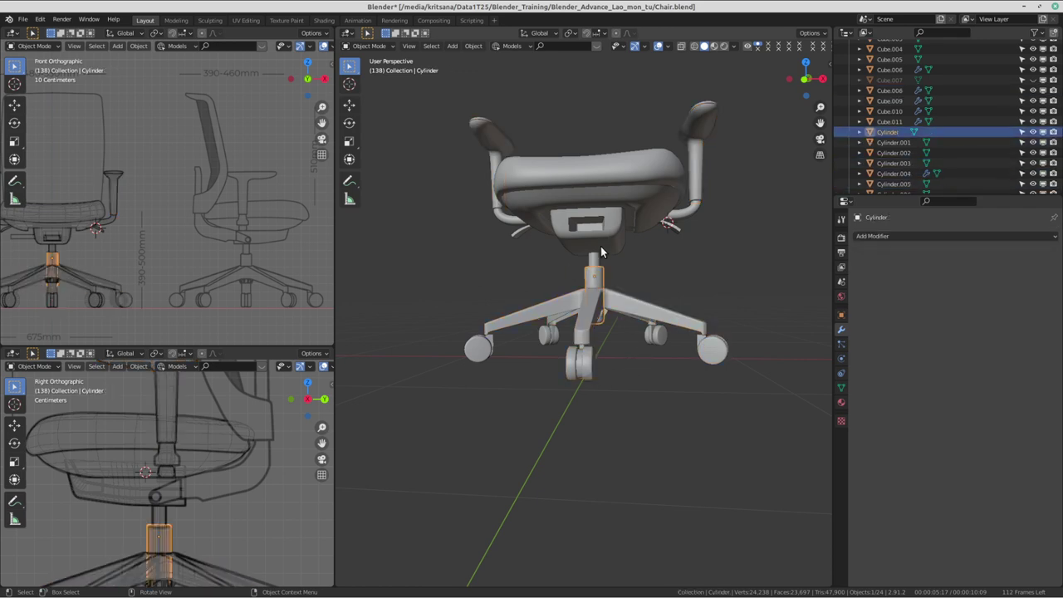
# - Cycle through the overlapping armrest parts, ending on Cube.008
pyautogui.click(600, 249)
pyautogui.click(608, 235)
pyautogui.click(687, 228)
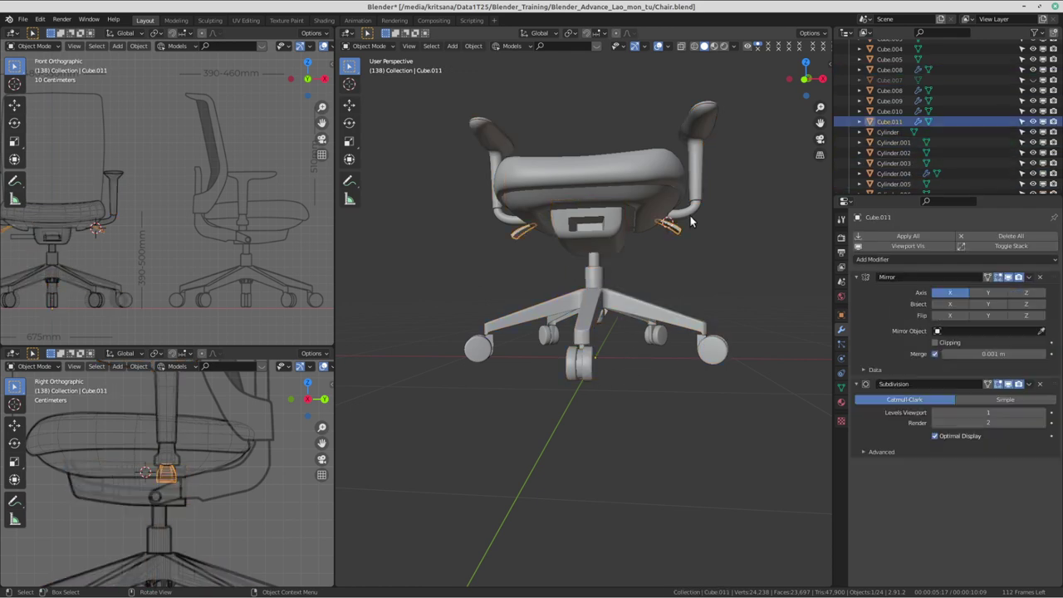
pyautogui.click(690, 221)
pyautogui.click(690, 221)
pyautogui.click(690, 221)
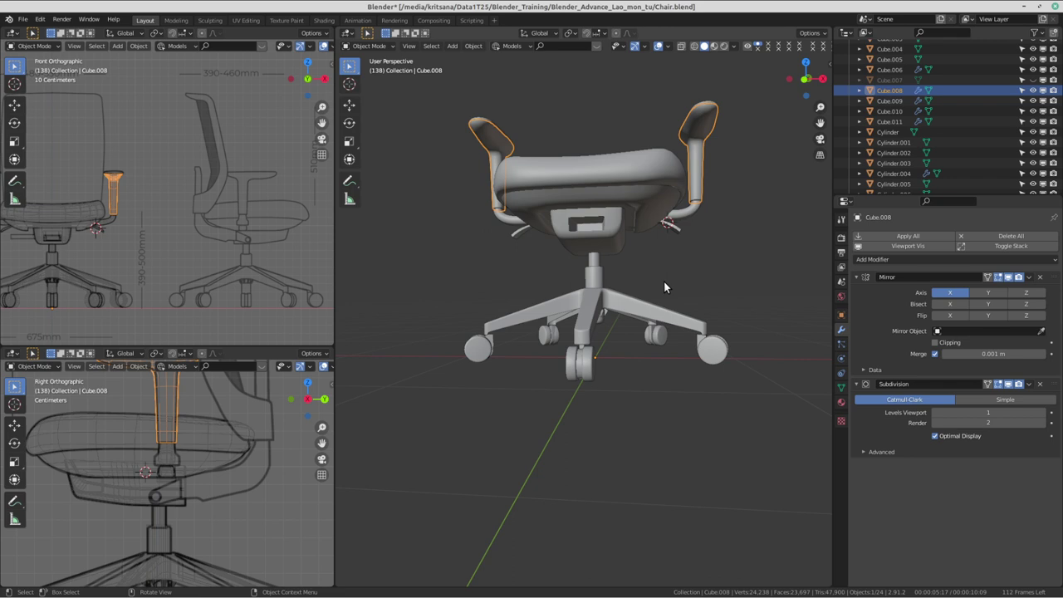
pyautogui.moveTo(612, 7)
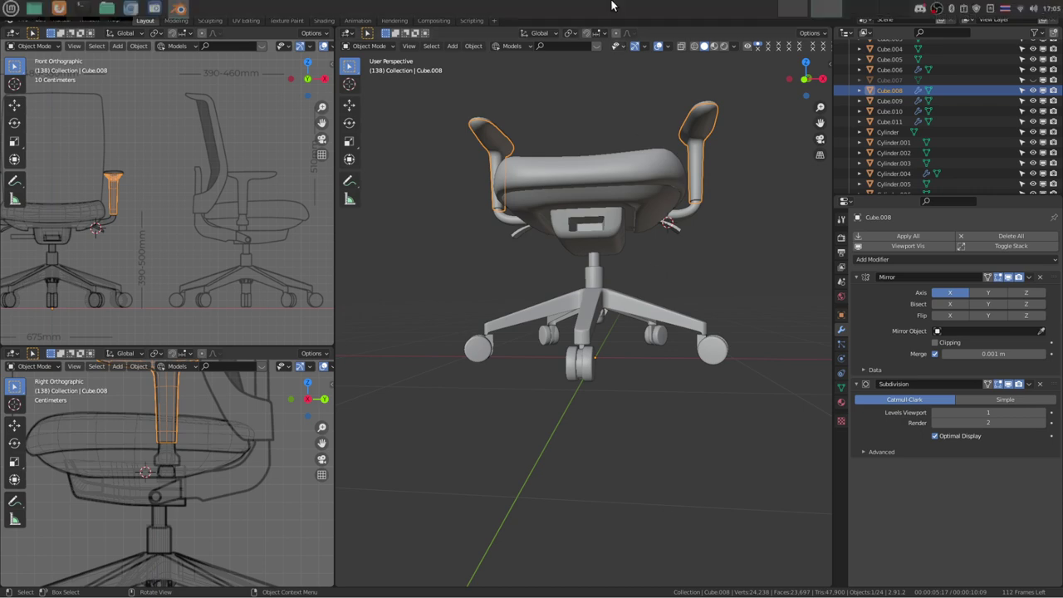
# - Search the web for '3D model' and show the image results
pyautogui.click(134, 10)
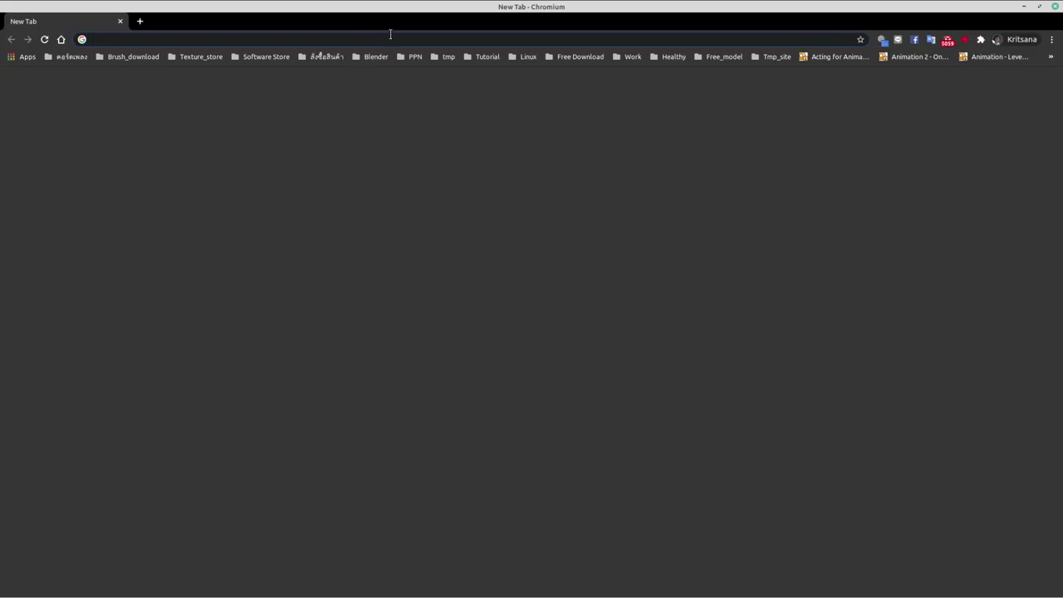
pyautogui.click(391, 34)
pyautogui.write('bl')
pyautogui.press('BackSpace')
pyautogui.press('BackSpace')
pyautogui.press('Escape')
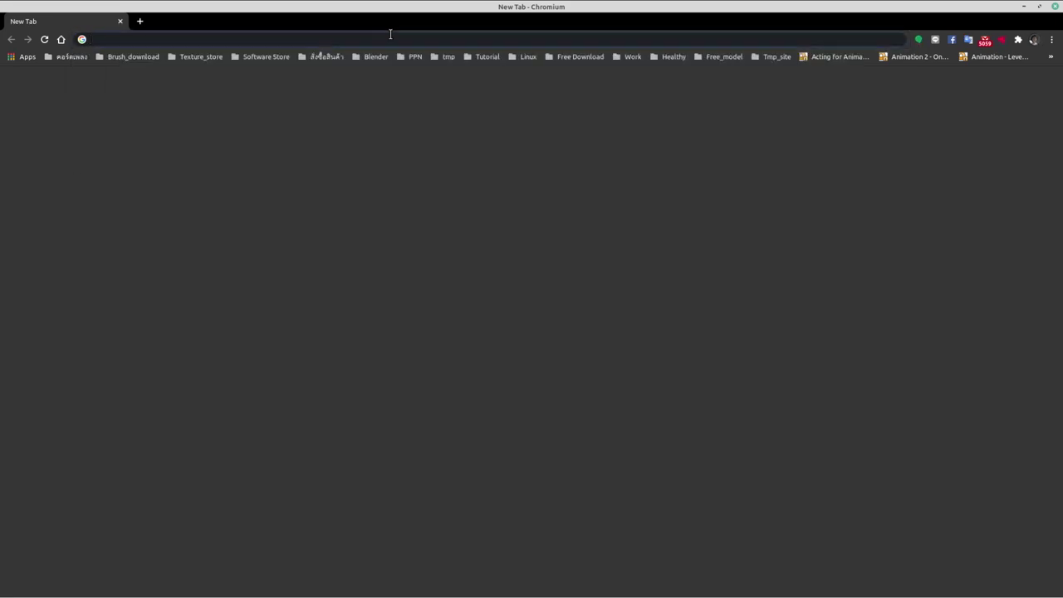
pyautogui.write('3D mod')
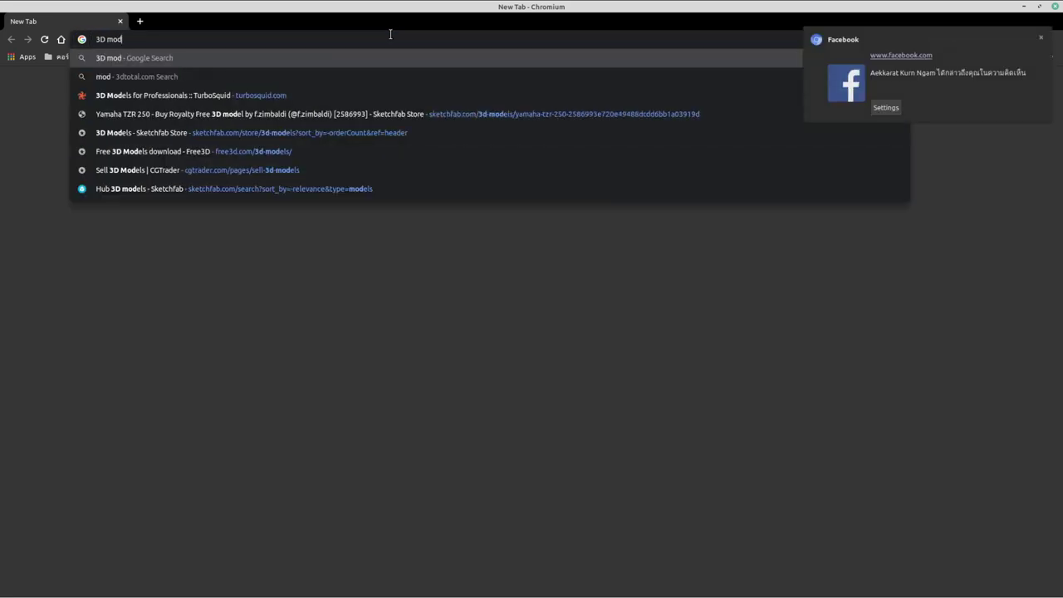
pyautogui.write('el')
pyautogui.press('Return')
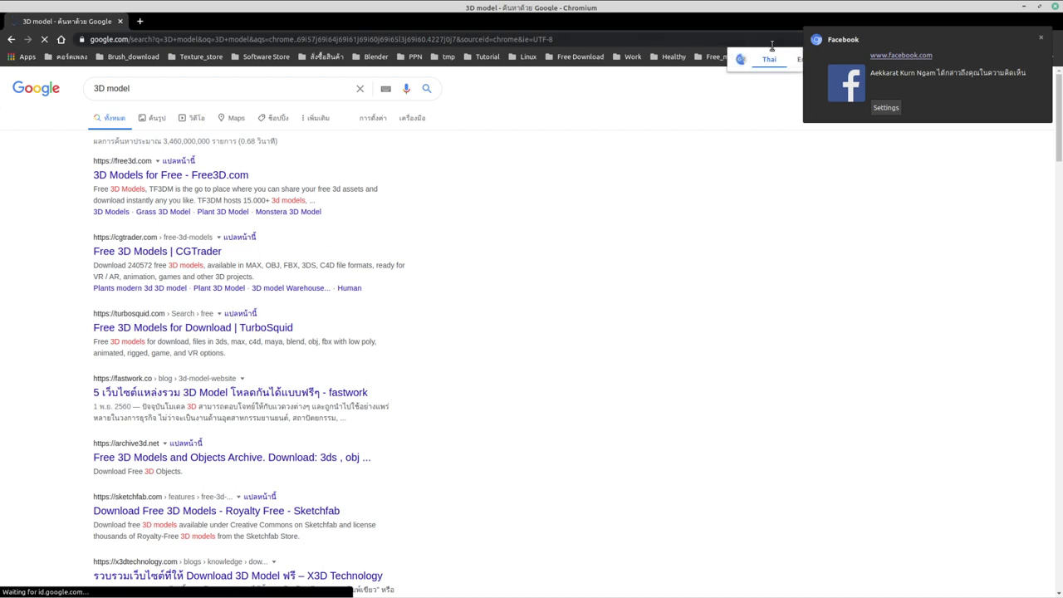
pyautogui.click(1037, 39)
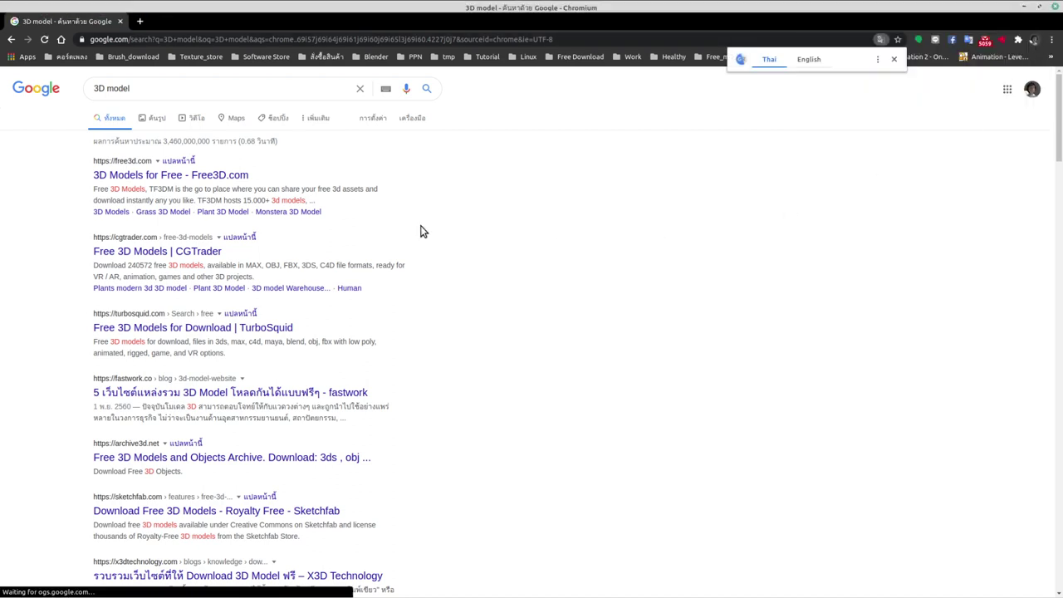
pyautogui.click(157, 118)
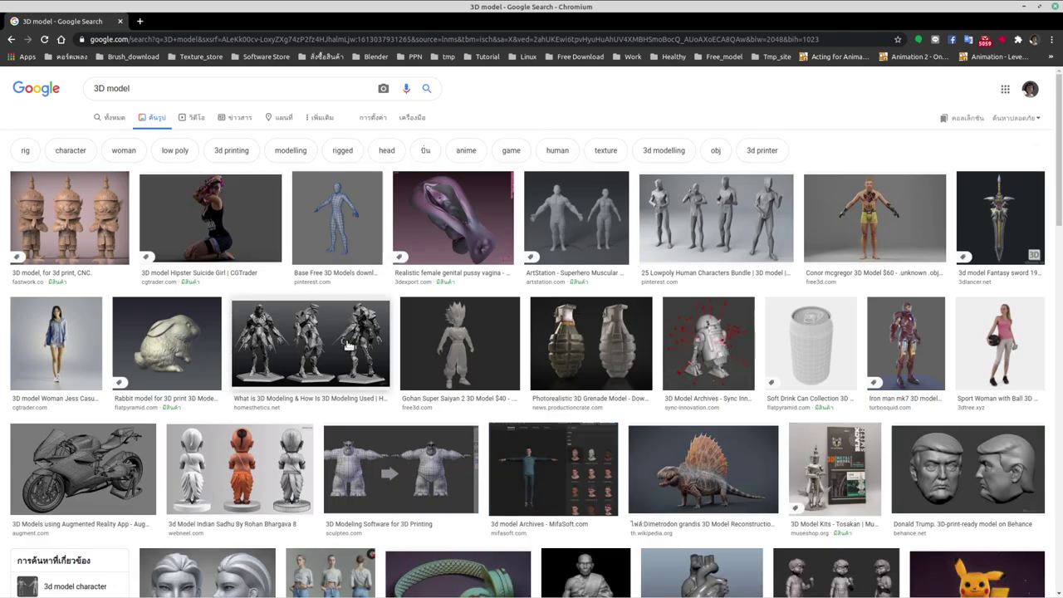
# - Open the armoured figures, ArtStation figures, sculpted heads and Iron Man results in new tabs
pyautogui.middleClick(295, 357)
pyautogui.middleClick(446, 339)
pyautogui.middleClick(576, 217)
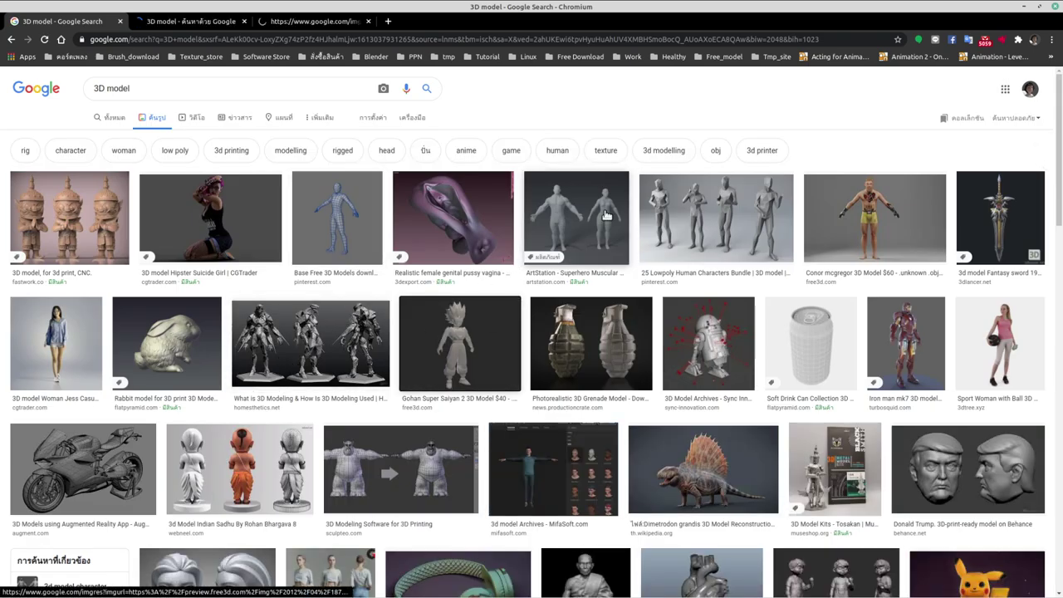
pyautogui.scroll(-1, 912, 385)
pyautogui.middleClick(912, 385)
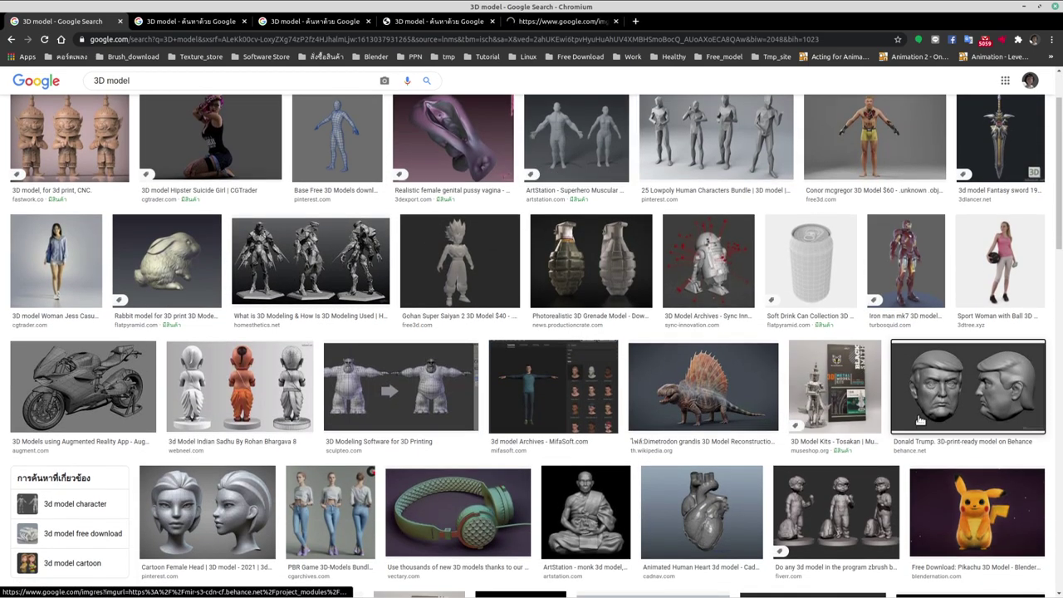
pyautogui.middleClick(898, 270)
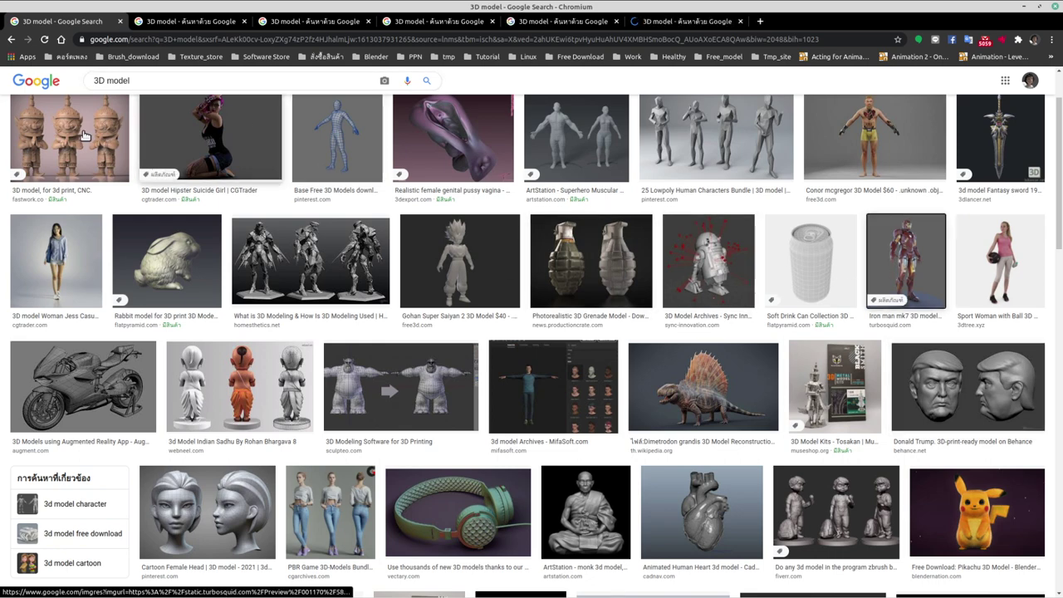
pyautogui.middleClick(54, 137)
# - Open the cnc Buddha result in a background tab and scroll further through the results
pyautogui.scroll(-2, 191, 340)
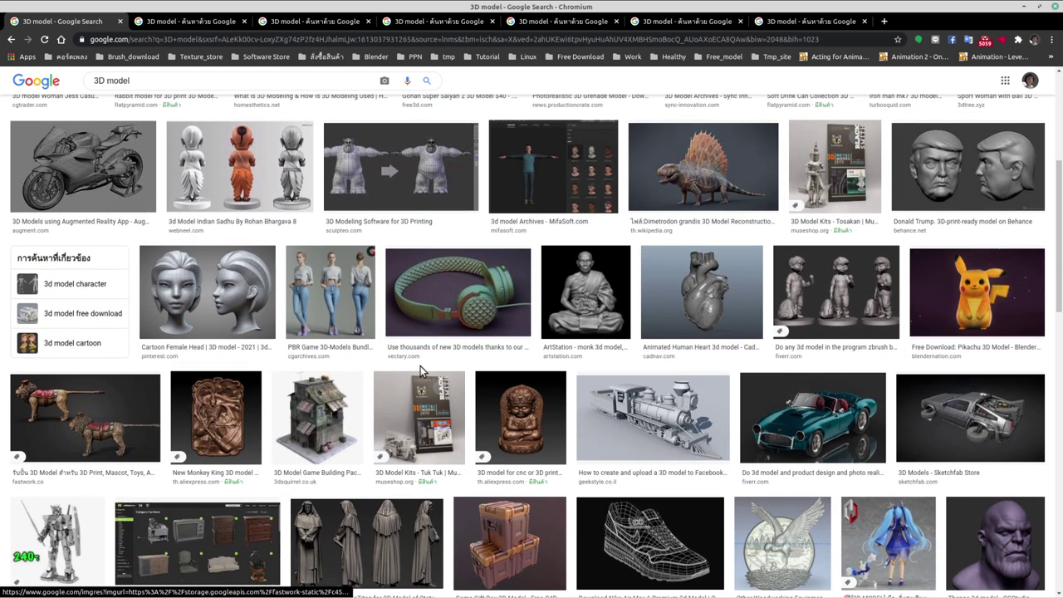
pyautogui.scroll(-1, 420, 366)
pyautogui.middleClick(559, 312)
pyautogui.scroll(-2, 559, 312)
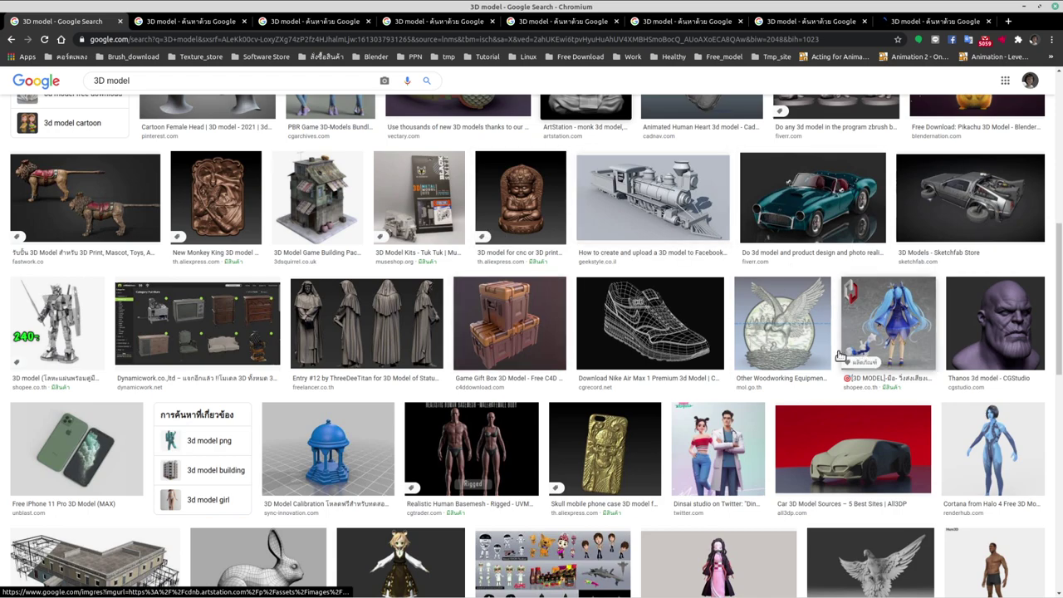
pyautogui.scroll(-1, 465, 299)
pyautogui.scroll(-2, 370, 308)
pyautogui.scroll(-1, 370, 335)
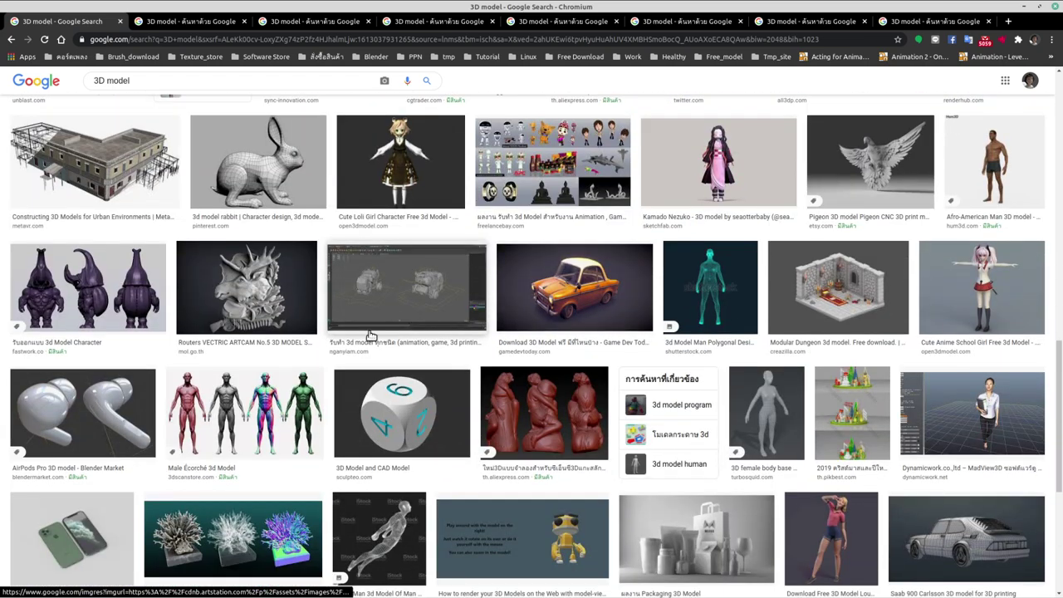
pyautogui.scroll(-1, 368, 337)
pyautogui.scroll(-2, 498, 363)
pyautogui.scroll(-4, 493, 362)
pyautogui.scroll(-2, 493, 362)
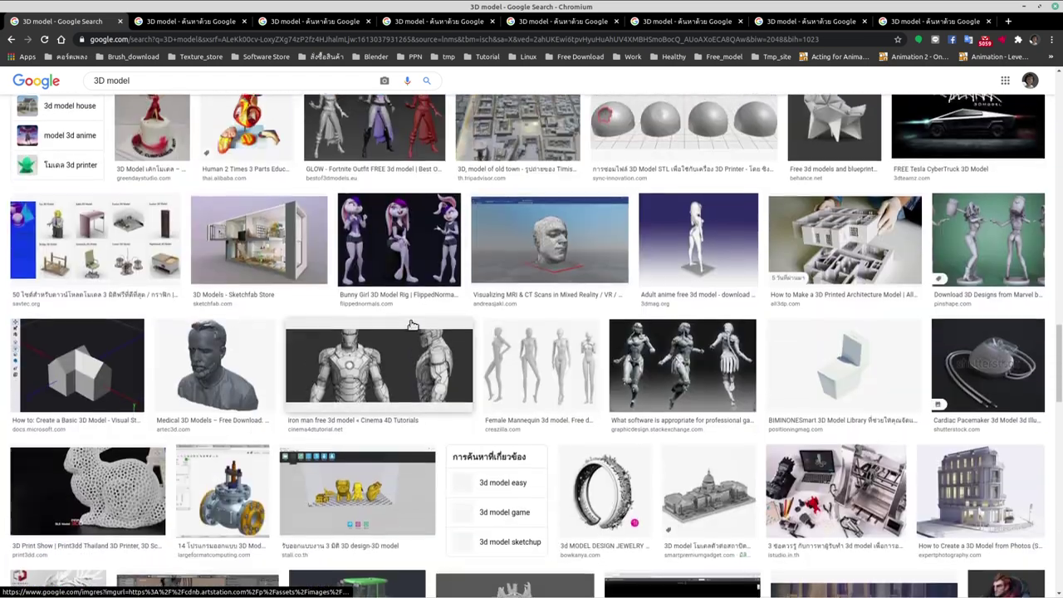
pyautogui.scroll(-2, 399, 332)
pyautogui.scroll(-1, 266, 286)
pyautogui.scroll(-2, 266, 286)
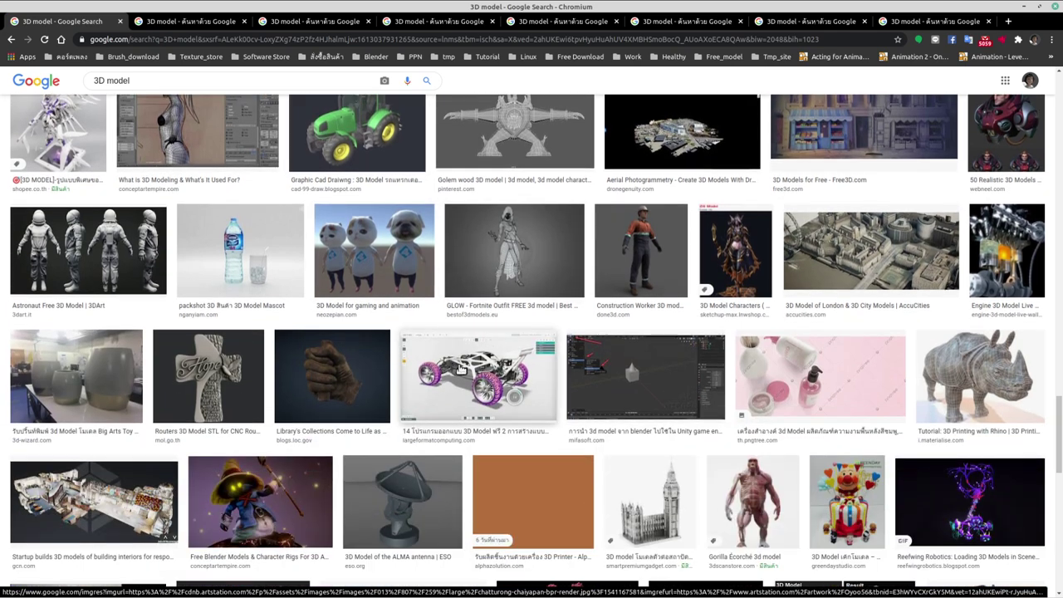
pyautogui.scroll(-1, 282, 249)
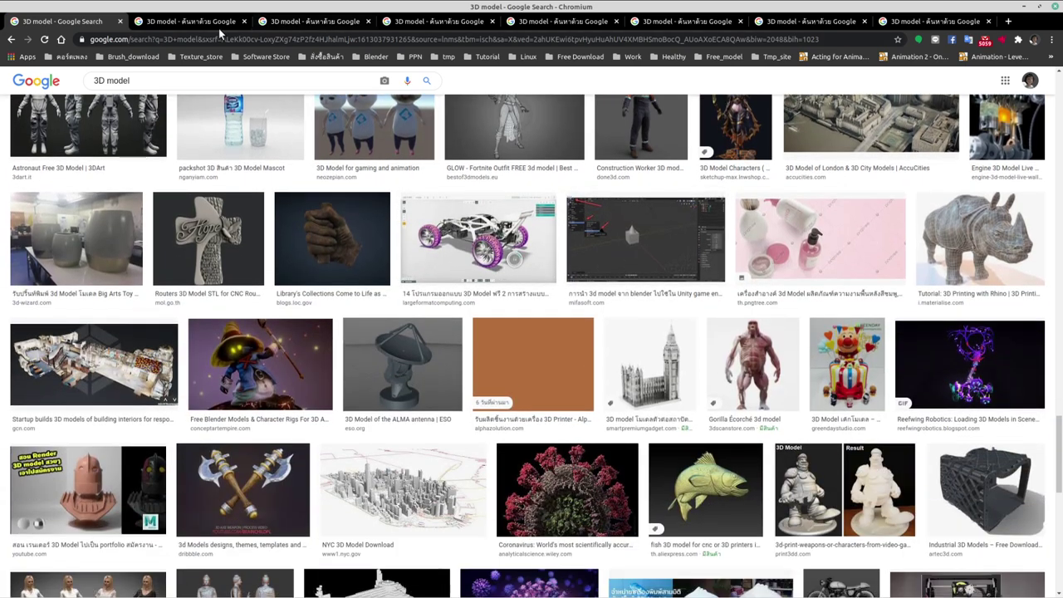
# - Look through the opened previews from Homesthetics to Iron Man Mk7, then go to Discord
pyautogui.click(186, 20)
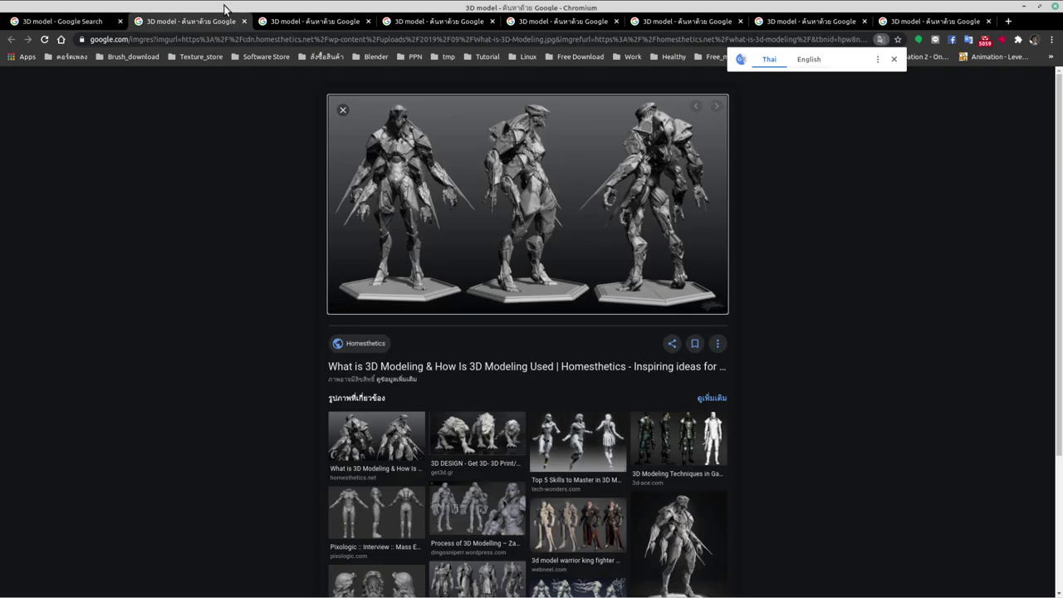
pyautogui.click(303, 23)
pyautogui.click(452, 28)
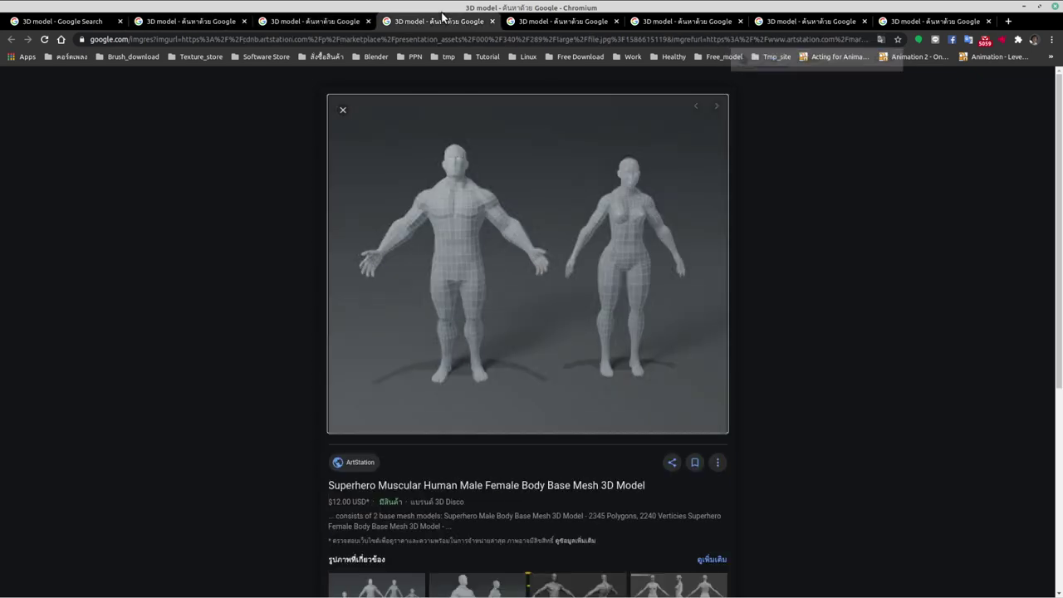
pyautogui.click(583, 23)
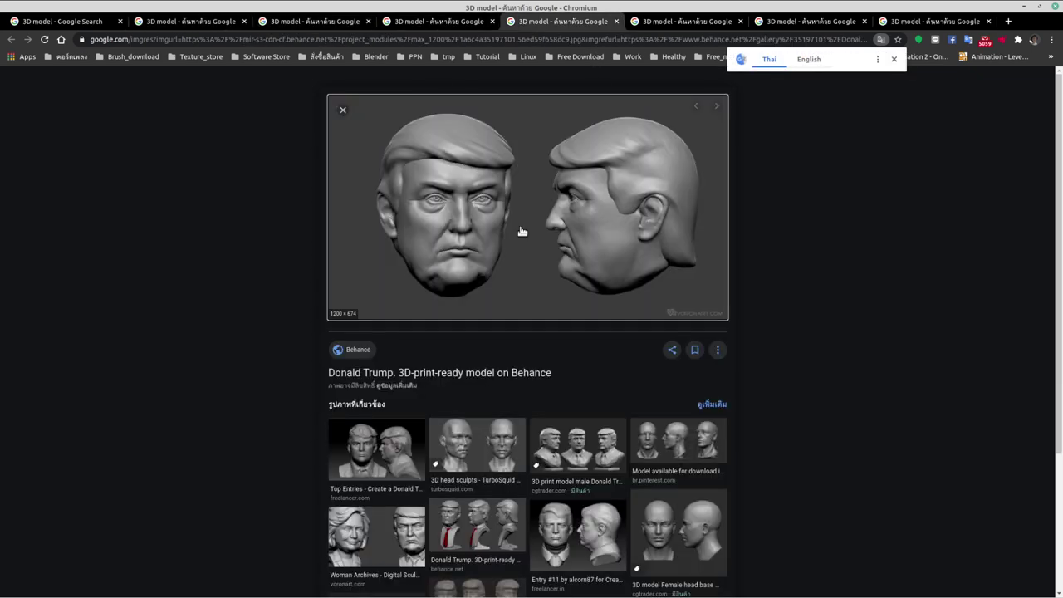
pyautogui.click(706, 24)
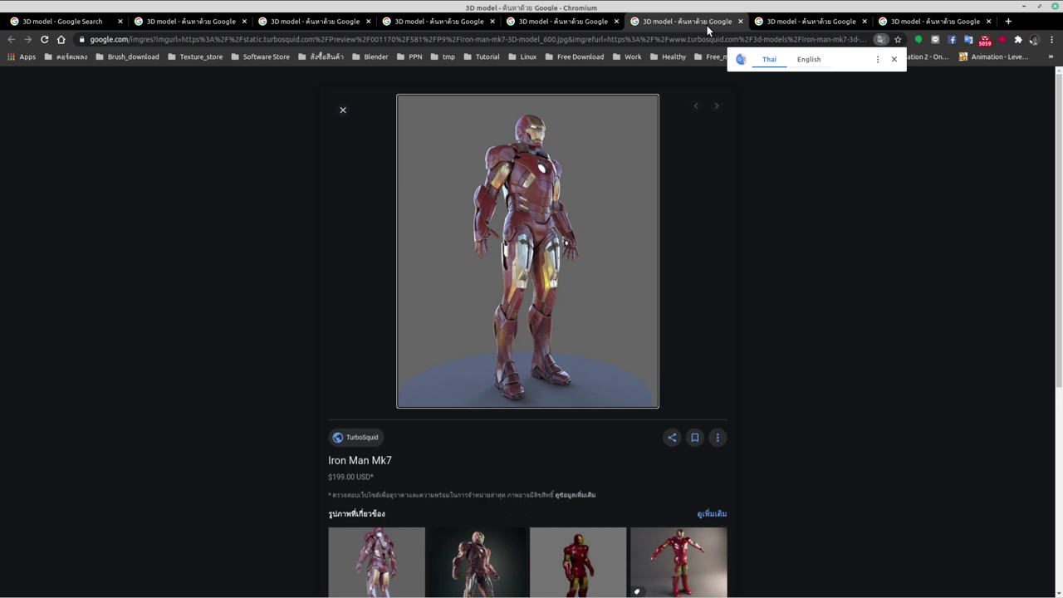
pyautogui.hotkey('ctrl', 'alt', 'Left')
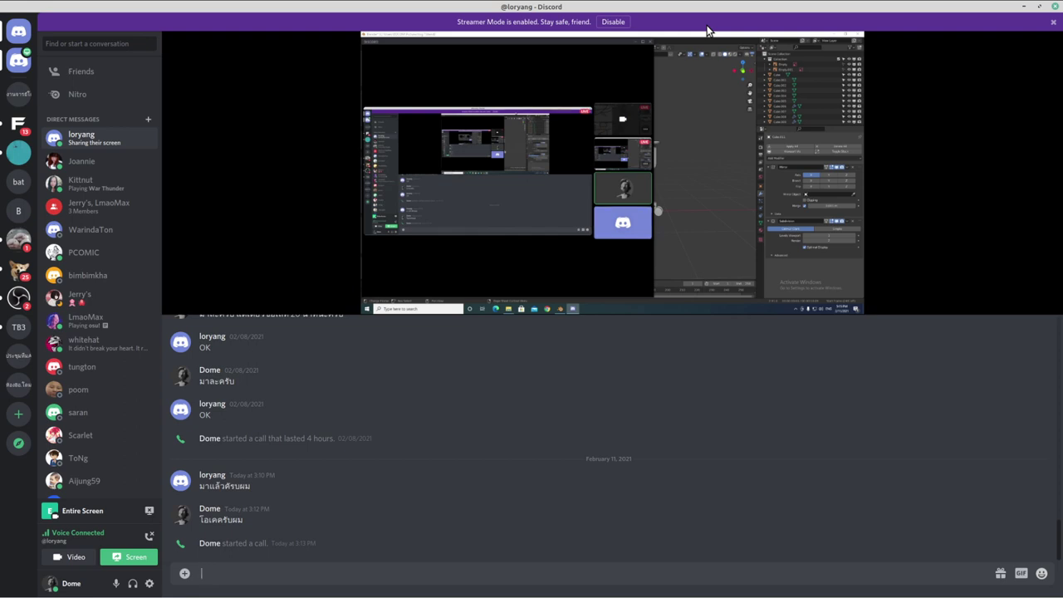
# - Leave Discord and bring the Blender chair project back, orbiting around the chair
pyautogui.hotkey('ctrl', 'alt', 'Right')
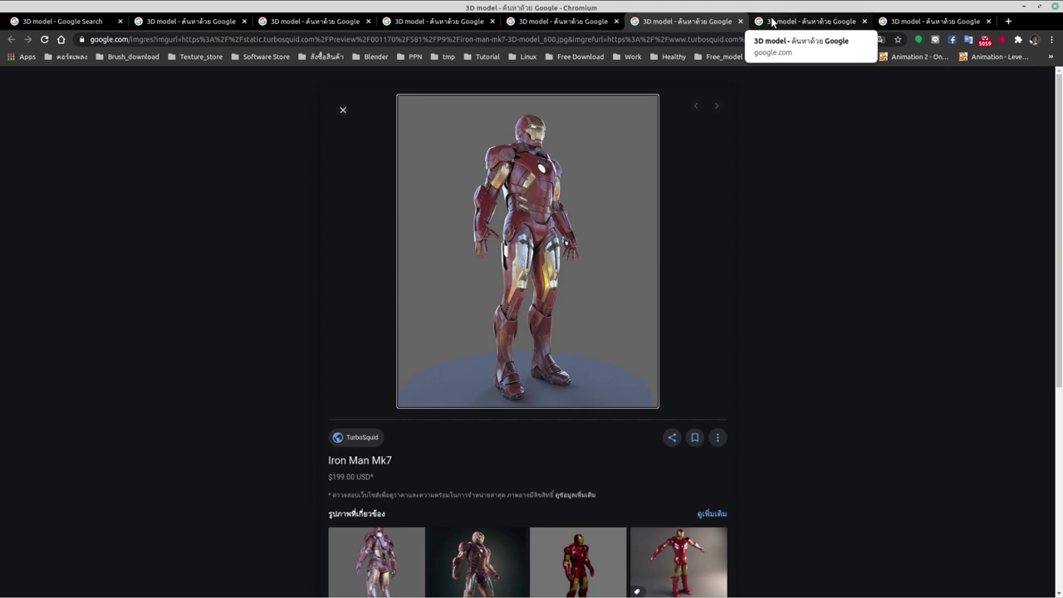
pyautogui.moveTo(531, 3)
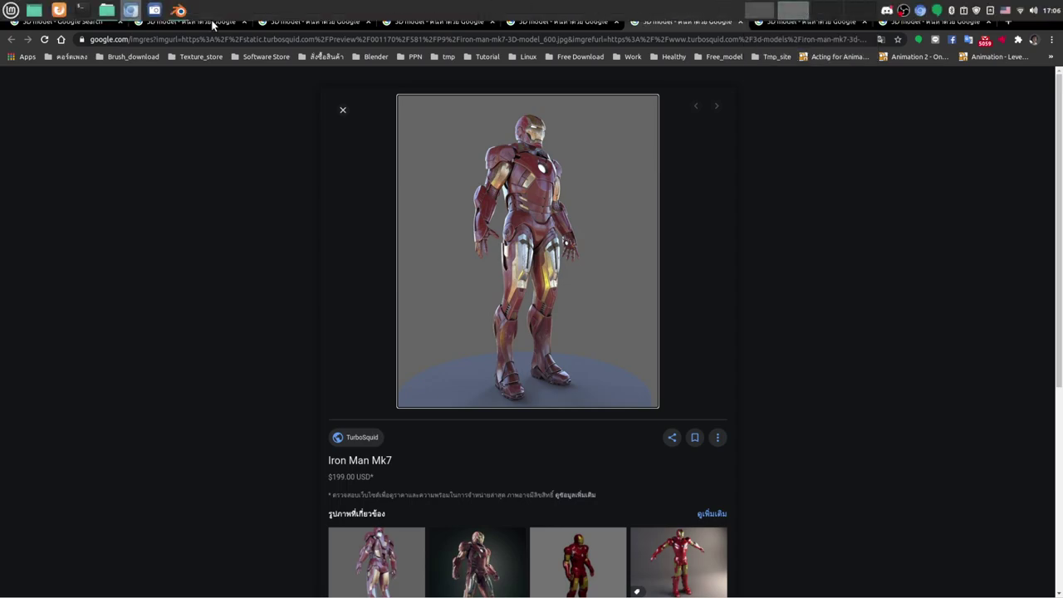
pyautogui.click(179, 10)
pyautogui.moveTo(608, 232)
pyautogui.mouseDown(button='middle')
pyautogui.moveTo(554, 254)
pyautogui.moveTo(558, 222)
pyautogui.moveTo(598, 306)
pyautogui.moveTo(571, 342)
pyautogui.mouseUp(button='middle')
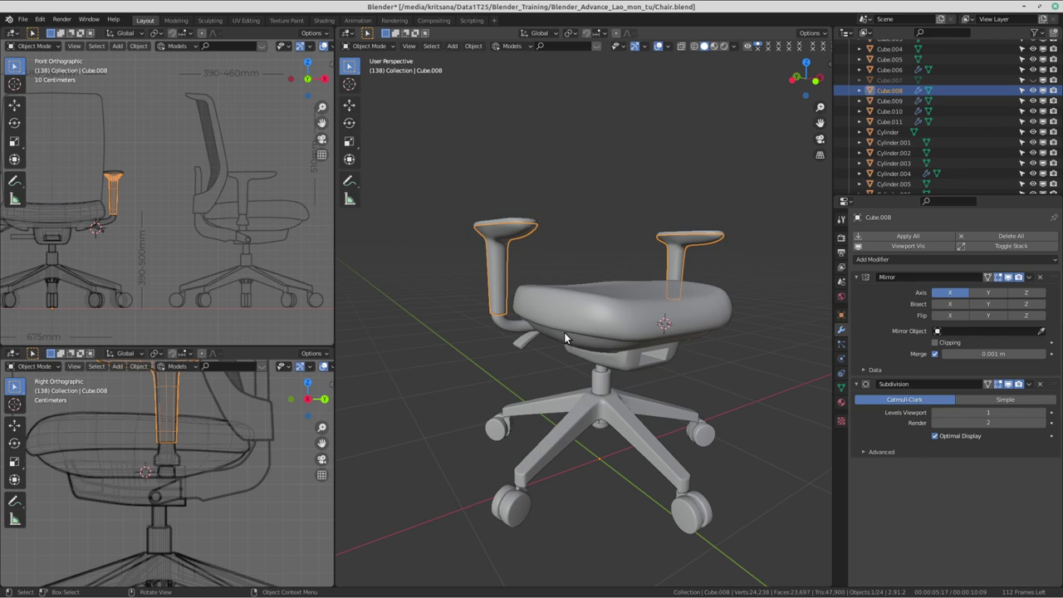
# - Frame the chair seat and check two of its edge vertices in Edit Mode
pyautogui.click(586, 309)
pyautogui.press('KP_Decimal')
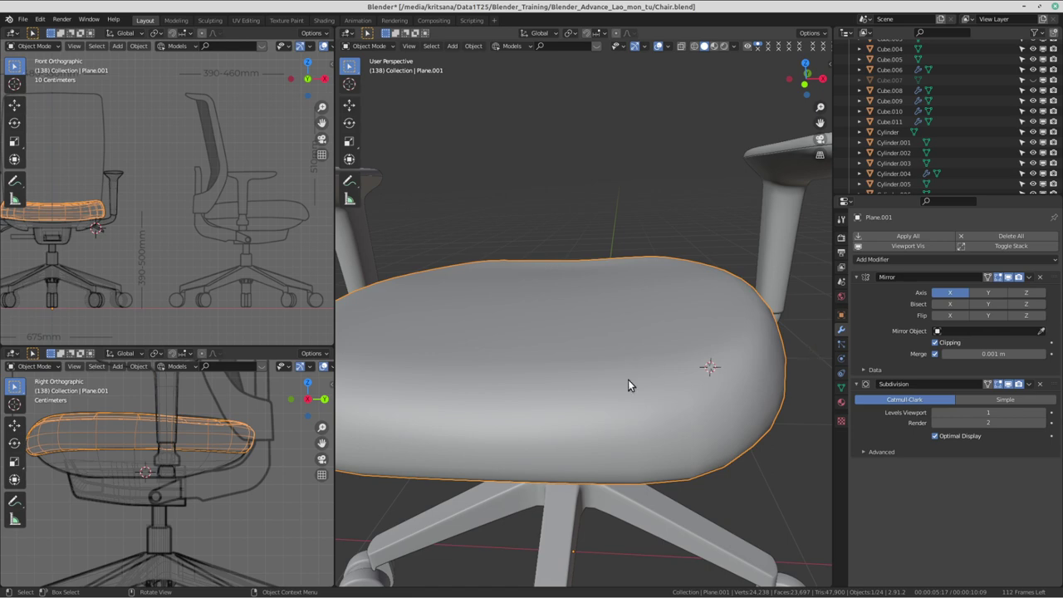
pyautogui.moveTo(628, 384); pyautogui.dragTo(553, 334, button='middle')
pyautogui.press('Tab')
pyautogui.click(718, 317)
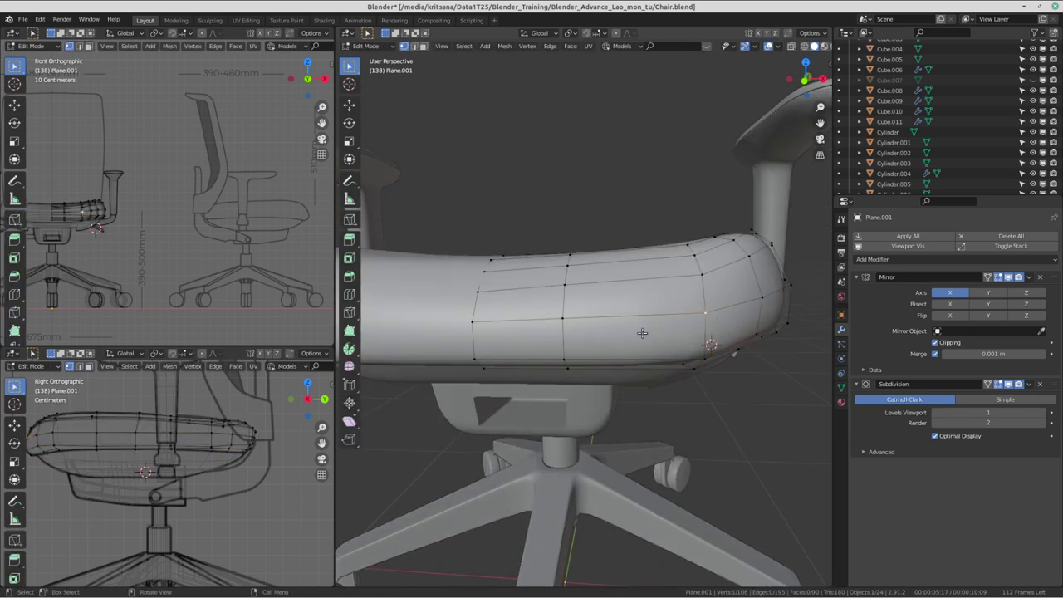
pyautogui.keyDown('shift'); pyautogui.click(563, 319); pyautogui.keyUp('shift')
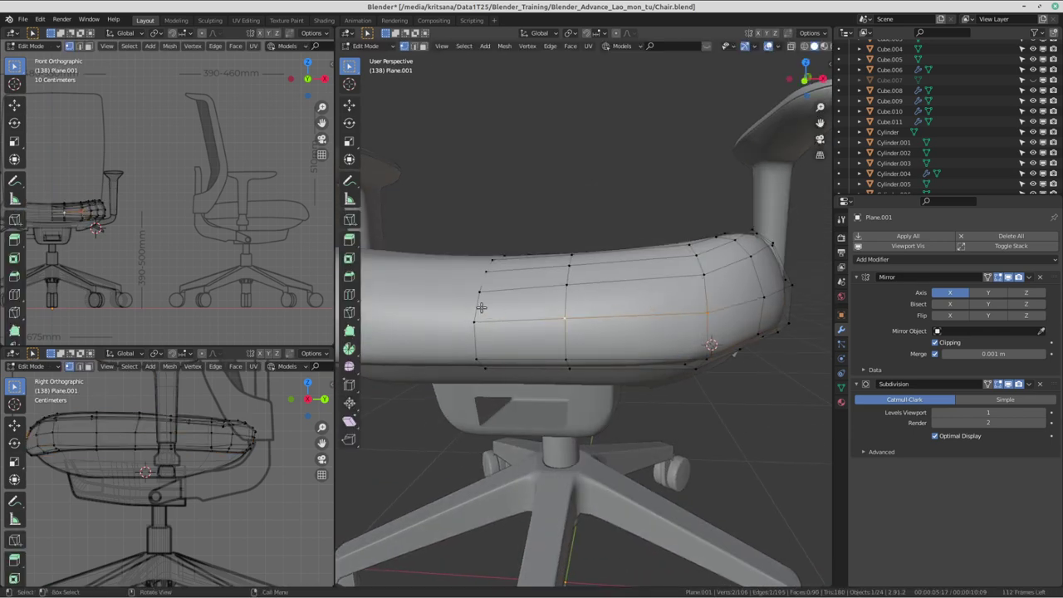
pyautogui.press('Tab')
pyautogui.scroll(-3, 540, 266)
pyautogui.scroll(-3, 565, 211)
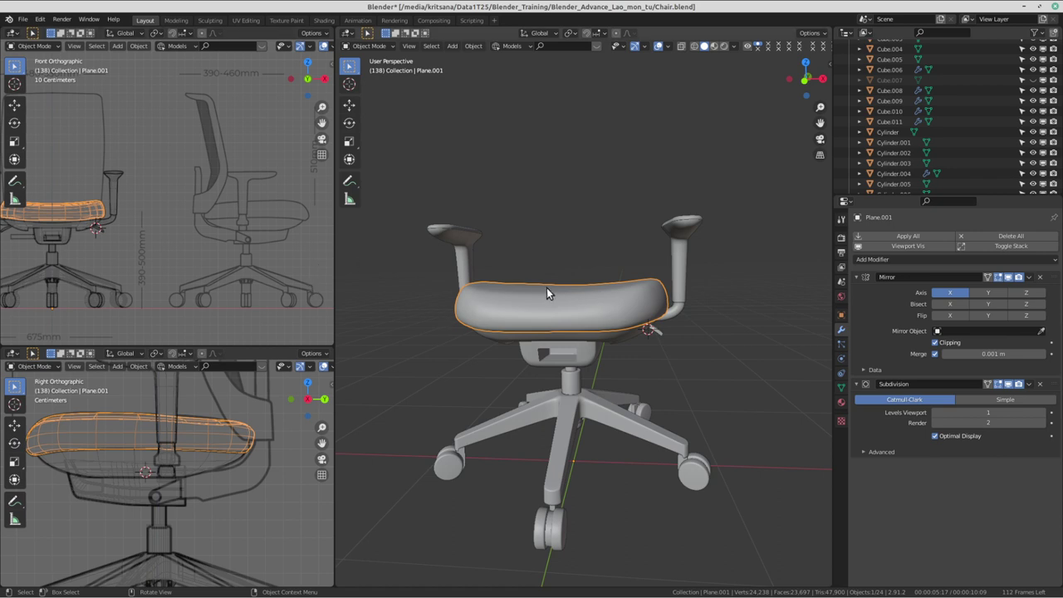
# - Box-select and deselect all chair parts, then save Chair.blend
pyautogui.click(613, 250)
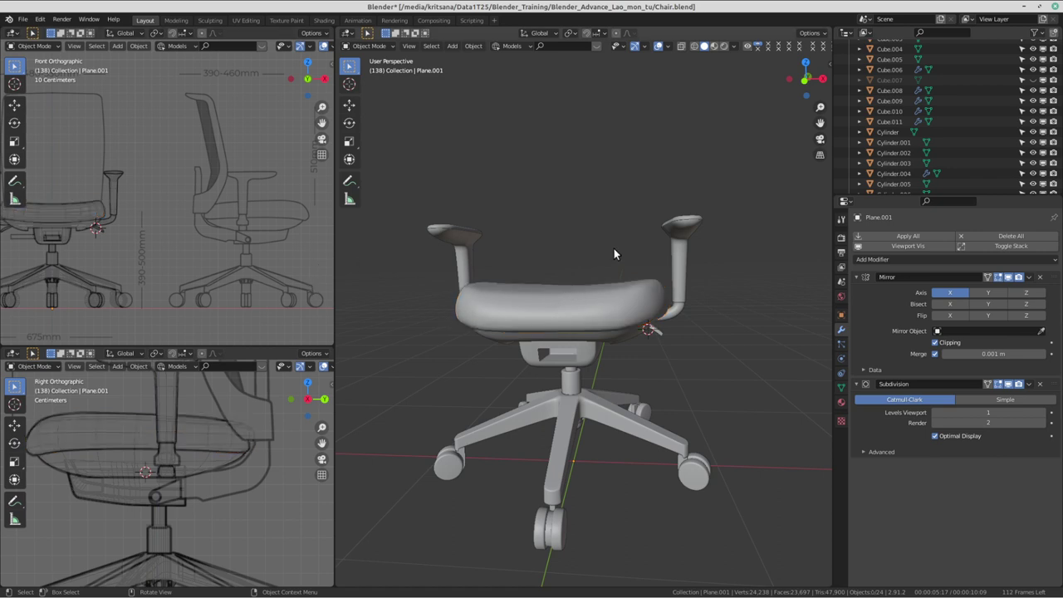
pyautogui.moveTo(446, 165); pyautogui.dragTo(684, 494)
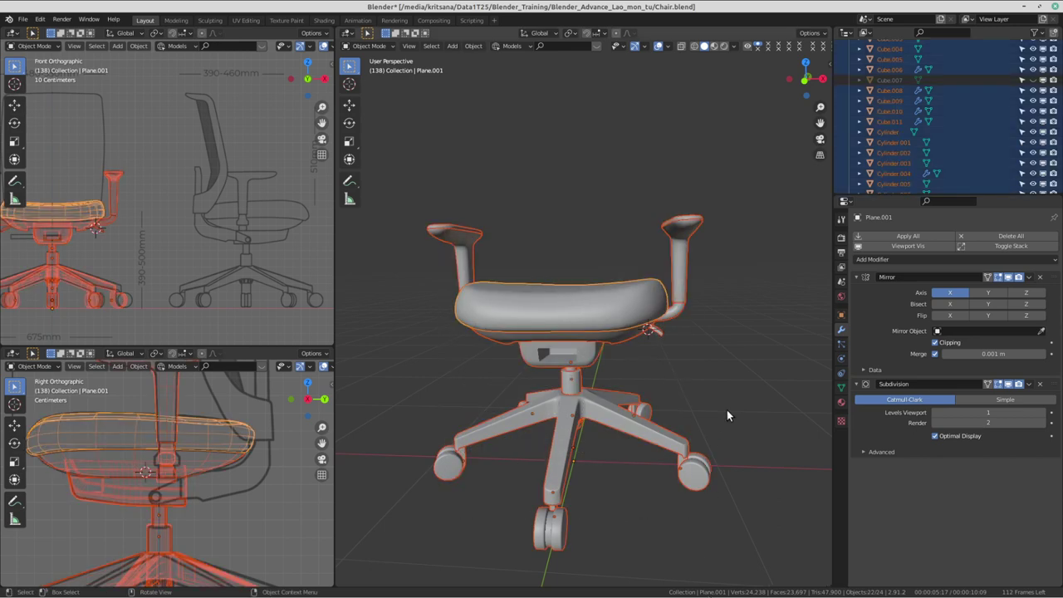
pyautogui.click(612, 205)
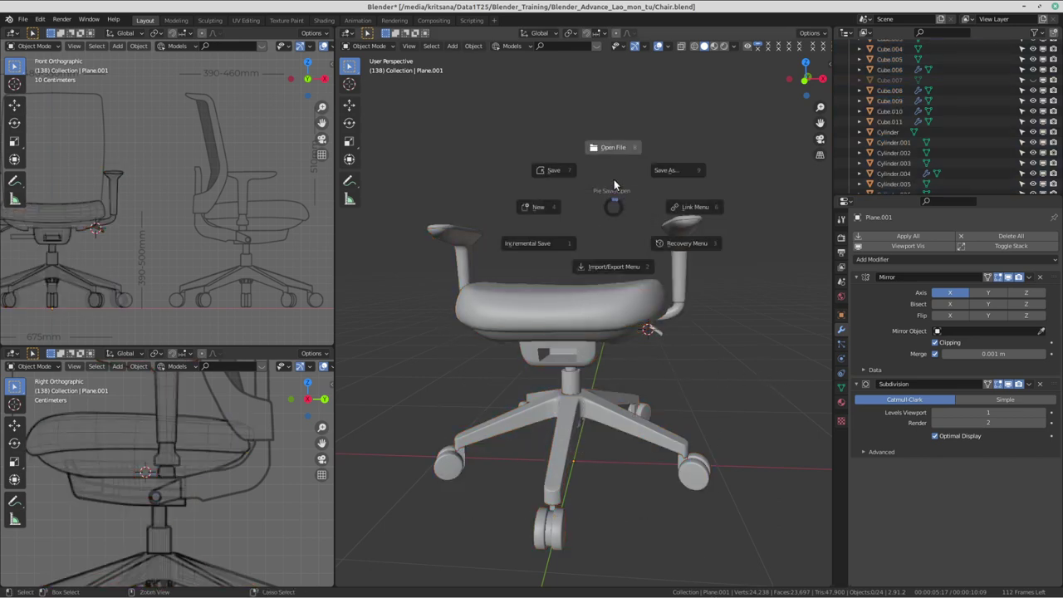
pyautogui.hotkey('ctrl', 's')
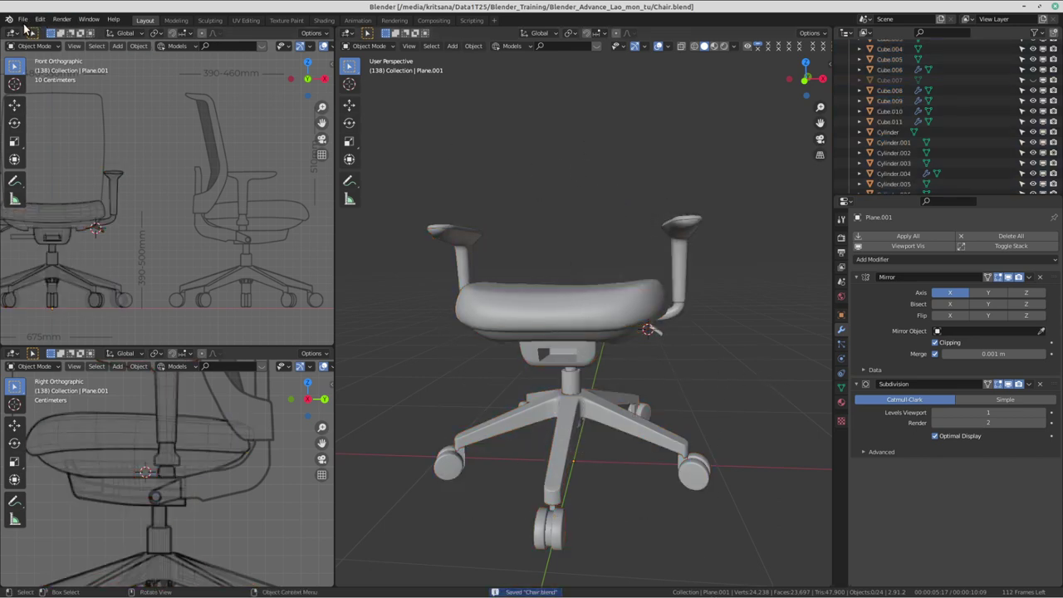
pyautogui.click(23, 18)
# - Browse for another model file, moving through the drives to Data1T25
pyautogui.click(41, 66)
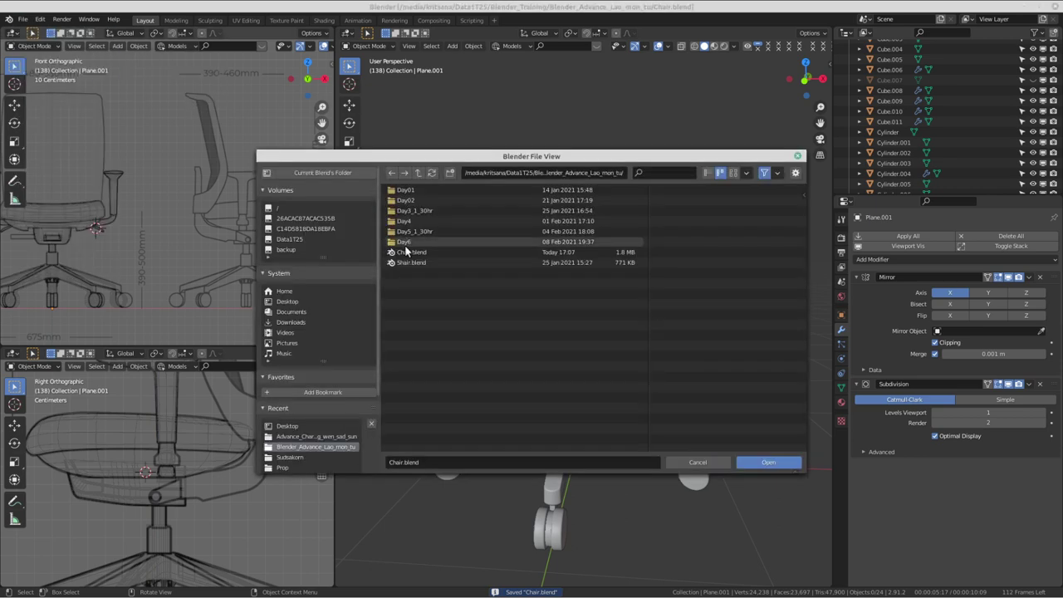
pyautogui.click(305, 218)
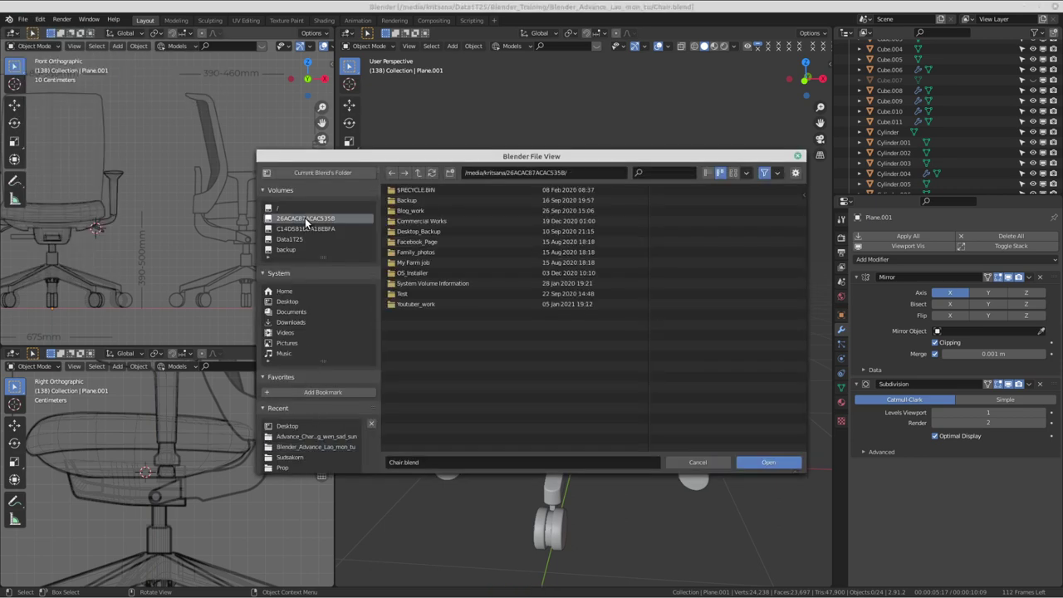
pyautogui.click(308, 226)
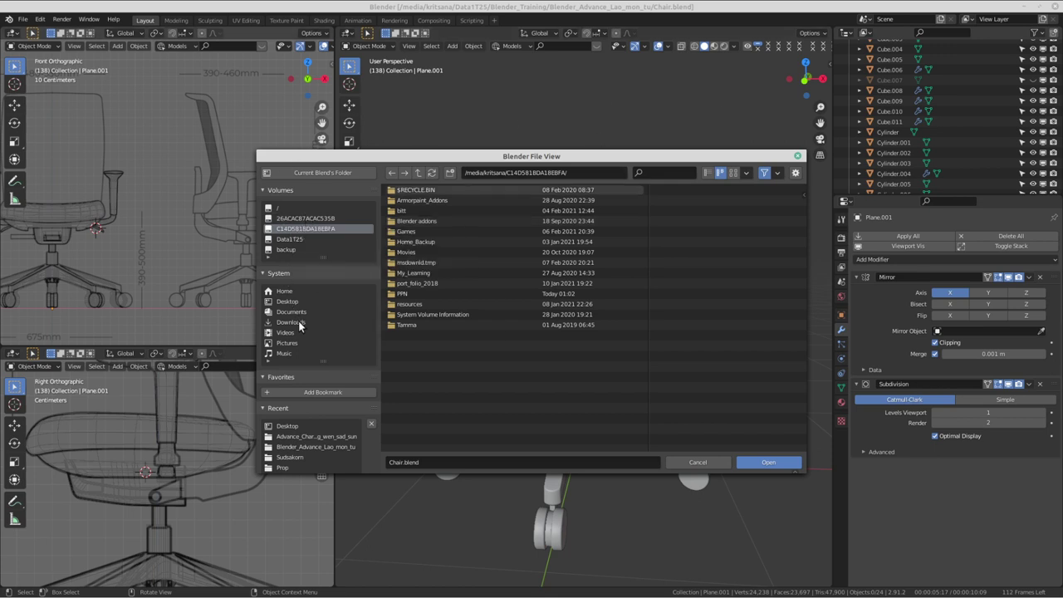
pyautogui.scroll(-3, 303, 341)
pyautogui.scroll(-2, 362, 447)
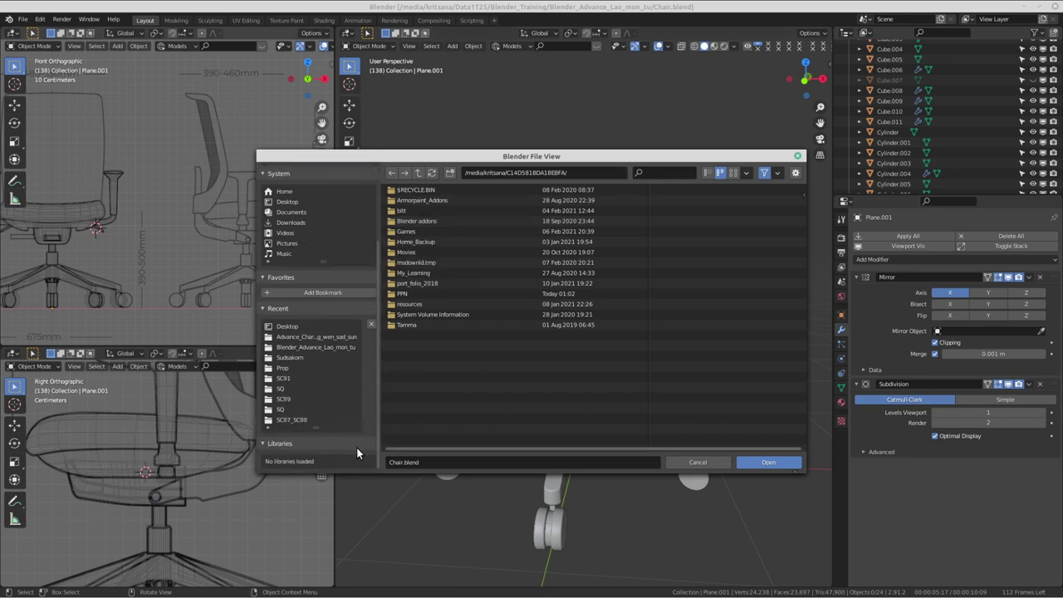
pyautogui.scroll(1, 312, 399)
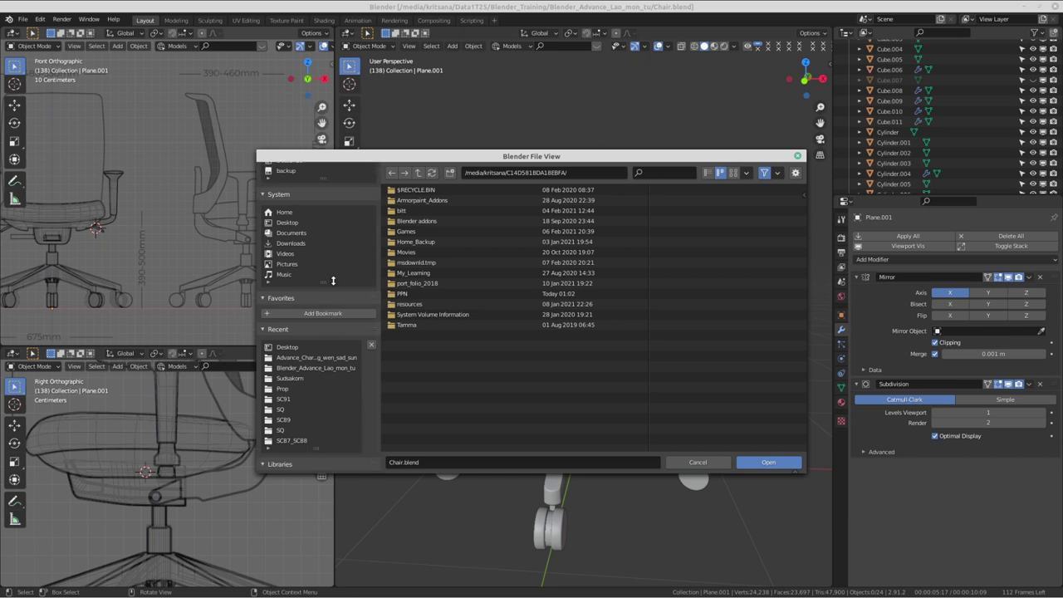
pyautogui.scroll(1, 344, 309)
pyautogui.scroll(3, 344, 308)
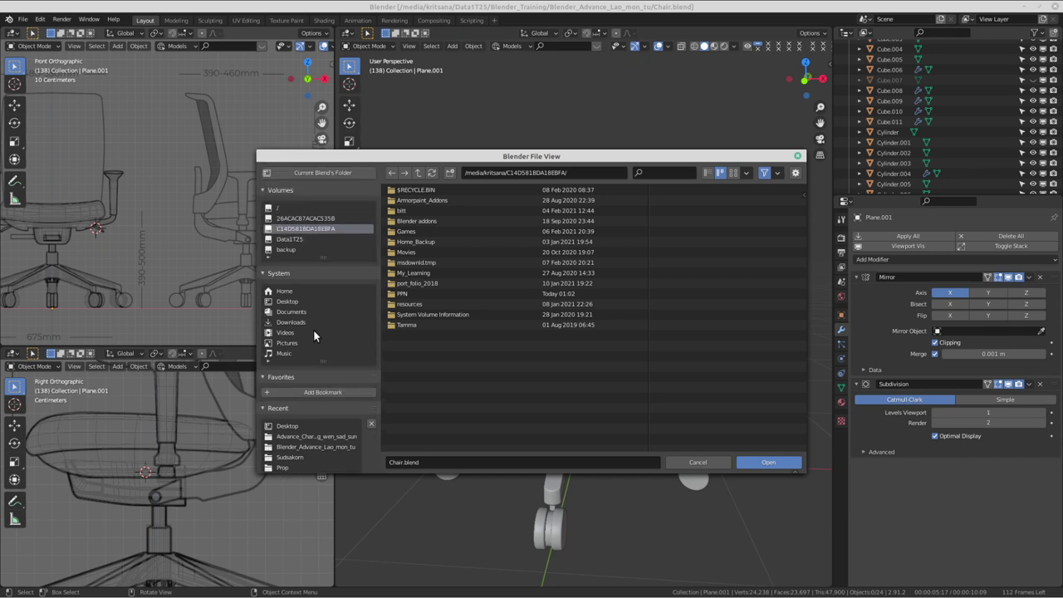
pyautogui.click(305, 218)
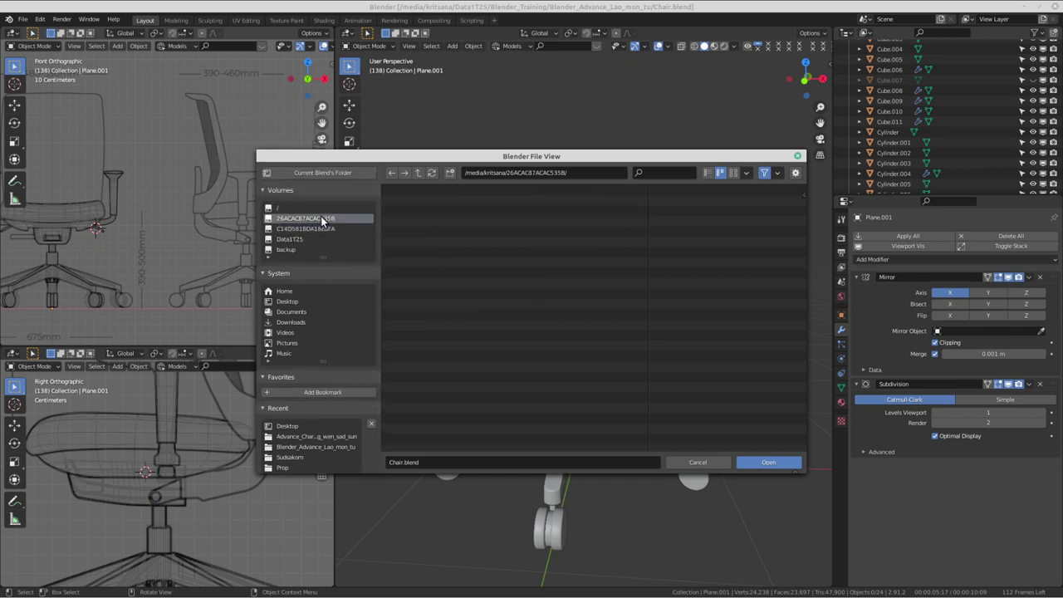
pyautogui.click(289, 238)
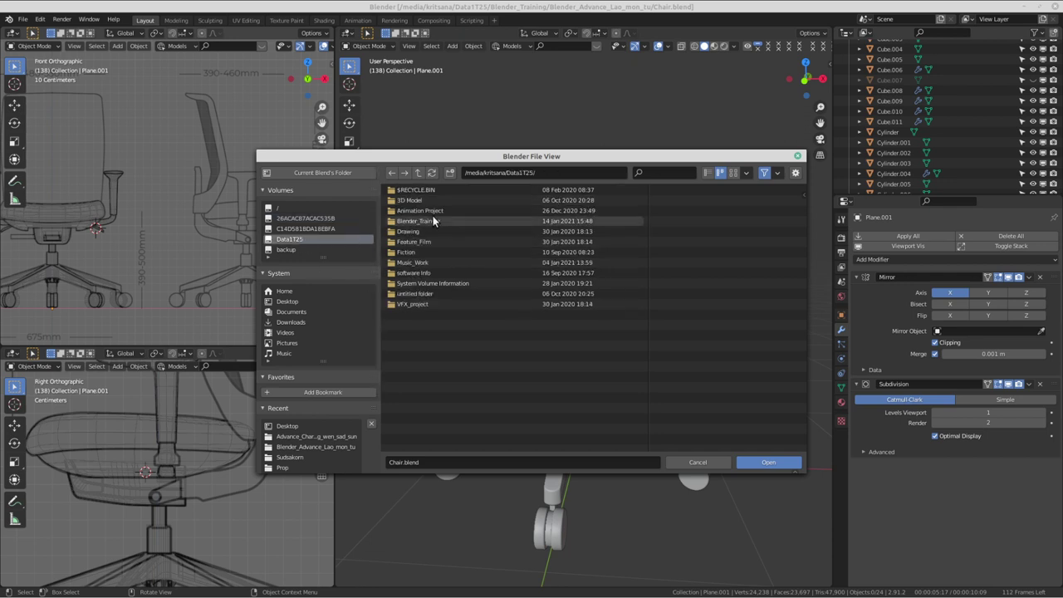
# - Open 3D Model > 02_Human_Realistic > 01_Cleora and sort the files by modified date
pyautogui.click(421, 203)
pyautogui.doubleClick(421, 203)
pyautogui.doubleClick(440, 199)
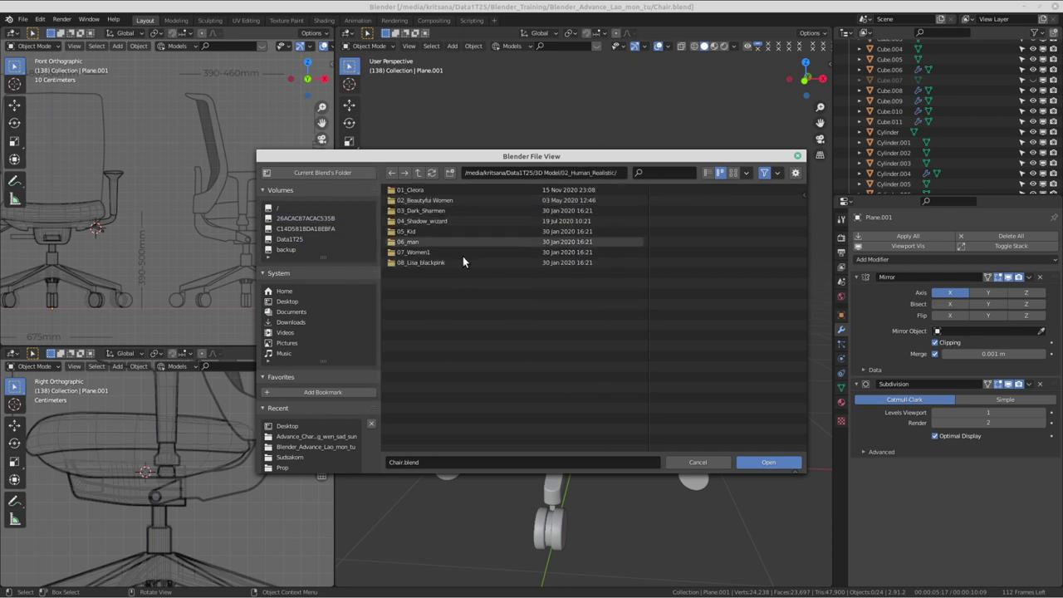
pyautogui.doubleClick(425, 189)
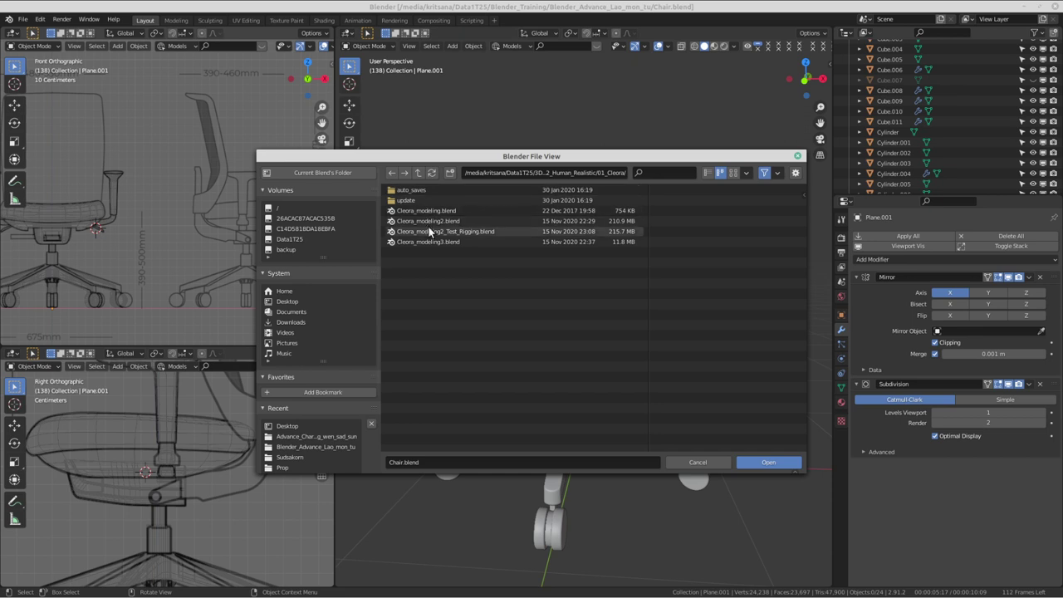
pyautogui.click(746, 173)
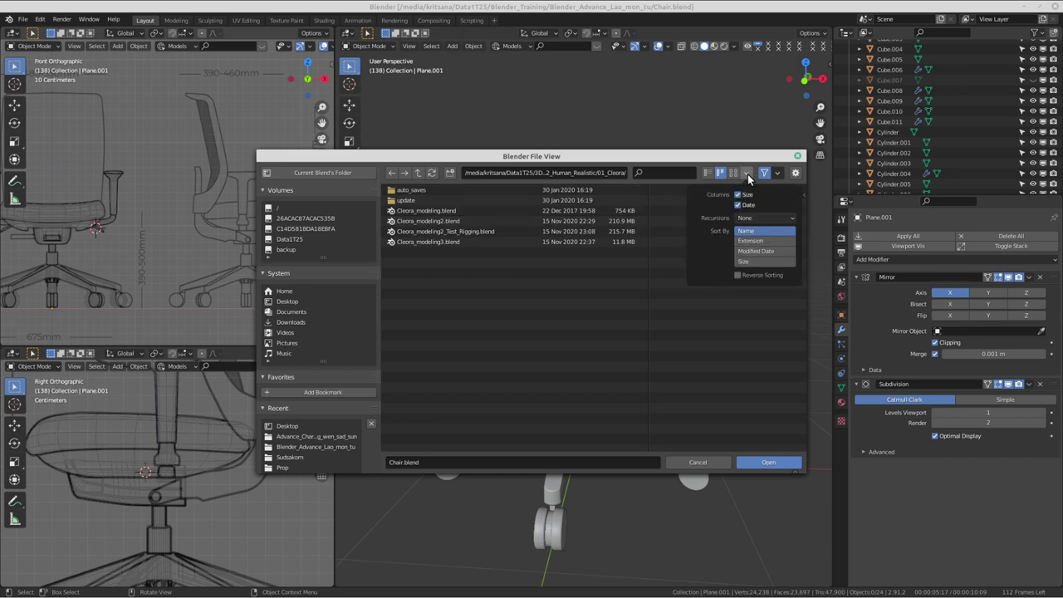
pyautogui.click(756, 250)
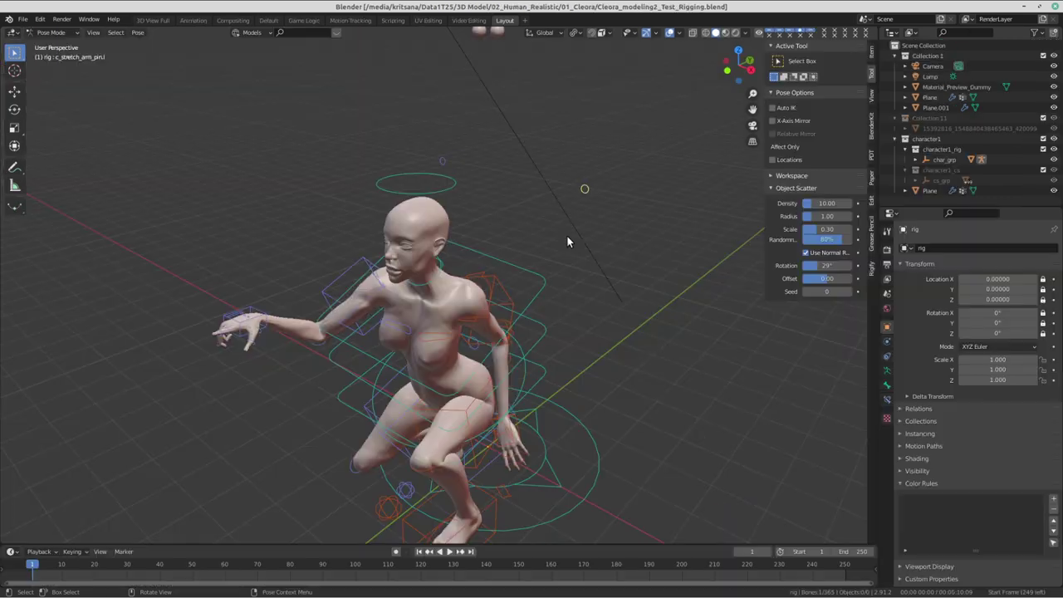
# - Select all bones, clear their rotation and location to restore the A-pose, then deselect
pyautogui.moveTo(603, 264)
pyautogui.mouseDown(button='middle')
pyautogui.moveTo(596, 294)
pyautogui.moveTo(548, 253)
pyautogui.mouseUp(button='middle')
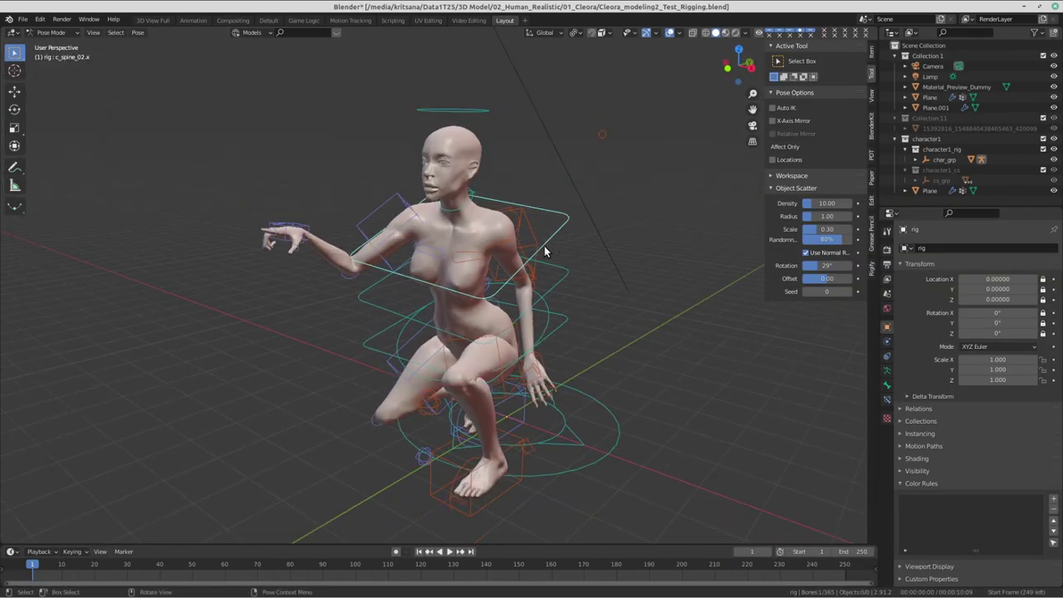
pyautogui.press('a')
pyautogui.hotkey('alt', 'r')
pyautogui.hotkey('alt', 'g')
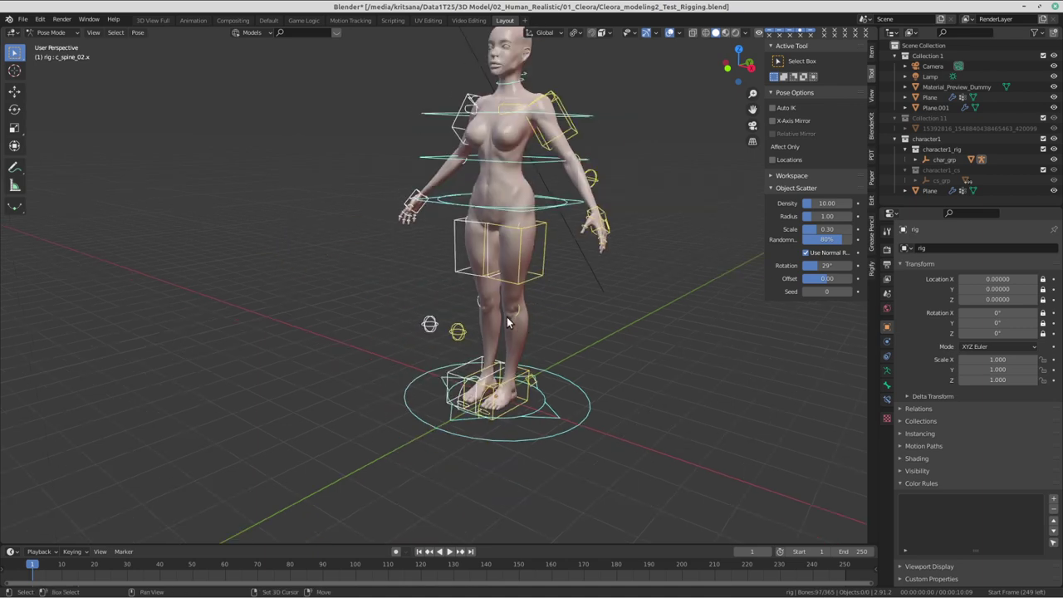
pyautogui.moveTo(507, 317)
pyautogui.mouseDown(button='middle')
pyautogui.moveTo(558, 378)
pyautogui.moveTo(617, 292)
pyautogui.moveTo(614, 234)
pyautogui.moveTo(441, 282)
pyautogui.moveTo(499, 249)
pyautogui.mouseUp(button='middle')
pyautogui.hotkey('alt', 'a')
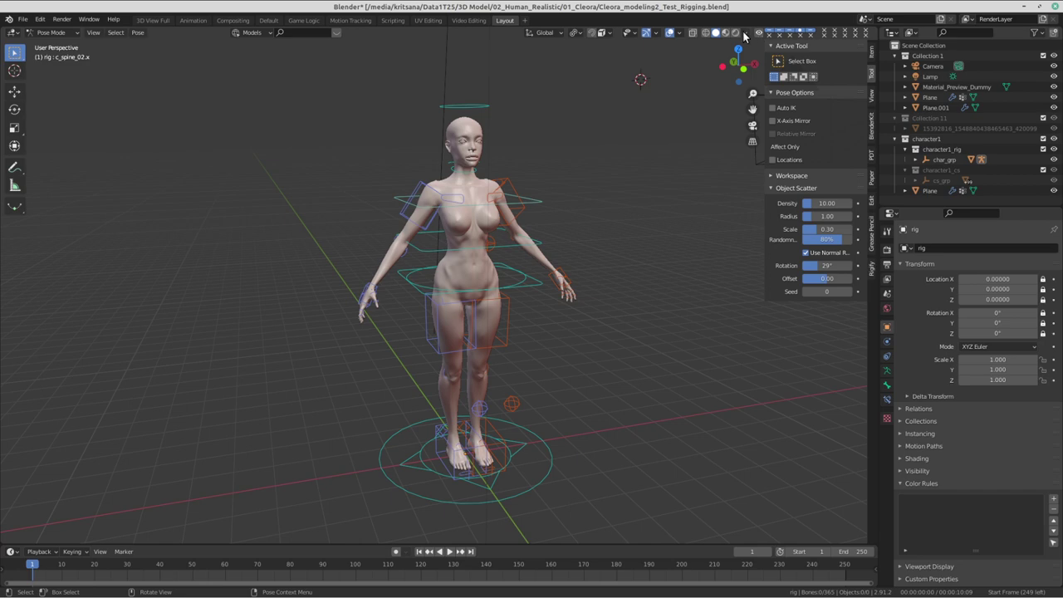
# - Shade the viewport with the red MatCap and turn on Cavity
pyautogui.click(745, 33)
pyautogui.click(735, 107)
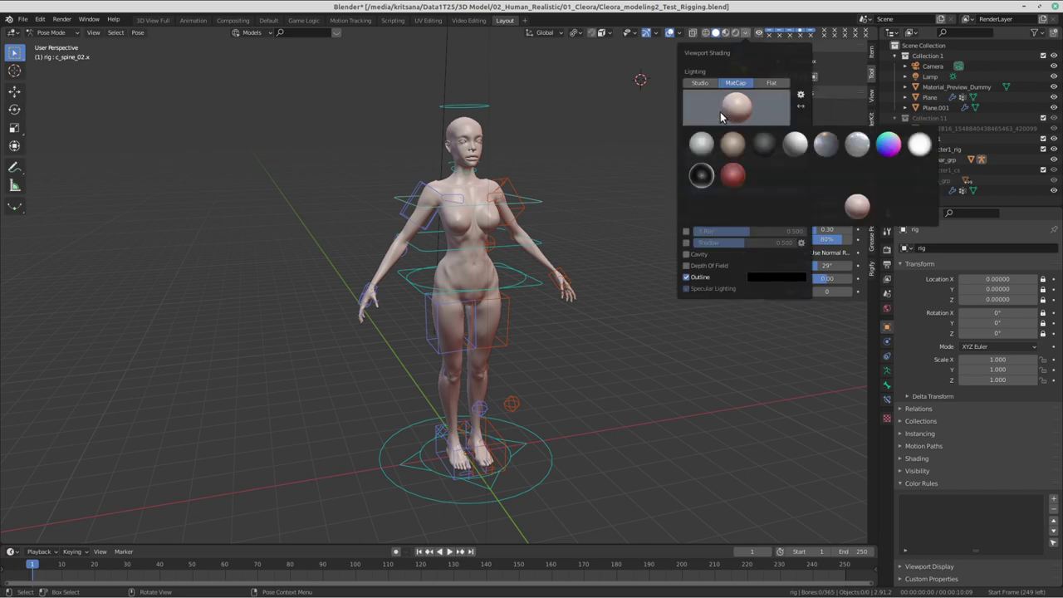
pyautogui.click(735, 181)
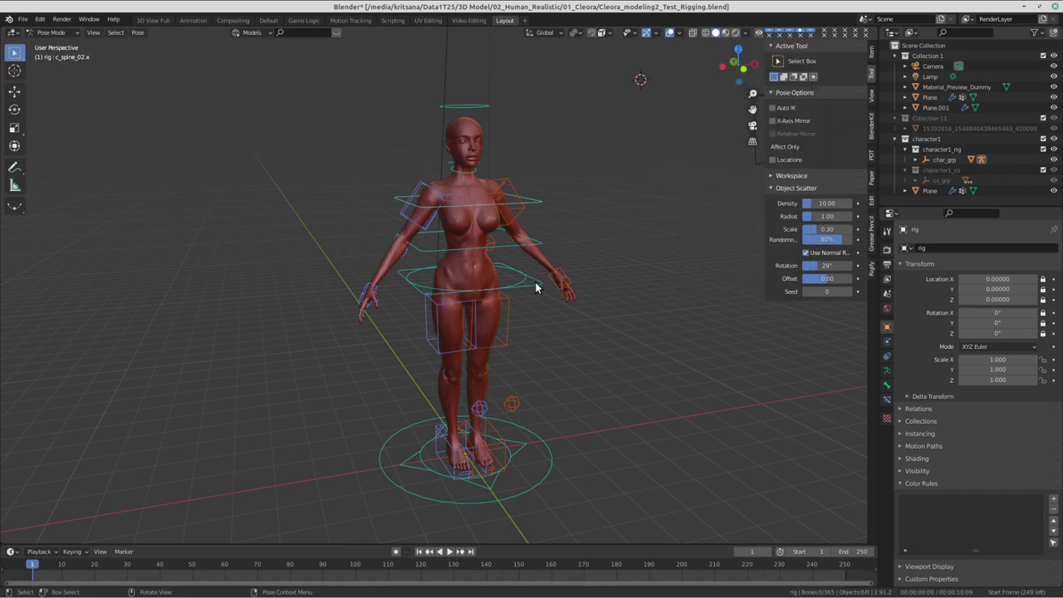
pyautogui.moveTo(536, 287); pyautogui.dragTo(735, 108, button='middle')
pyautogui.click(745, 32)
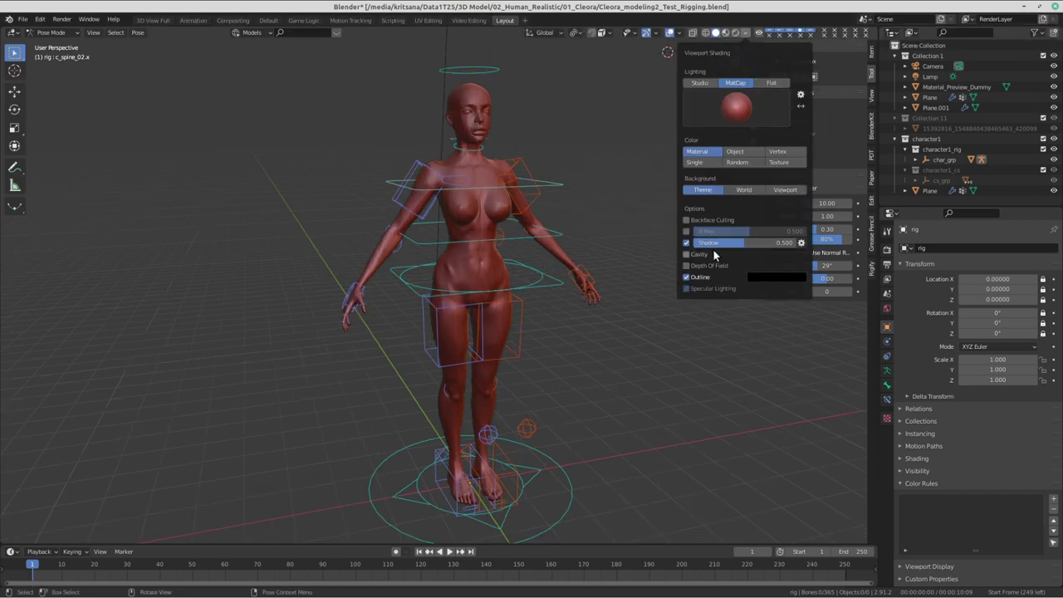
pyautogui.click(686, 254)
pyautogui.moveTo(585, 202)
pyautogui.mouseDown(button='middle')
pyautogui.moveTo(501, 324)
pyautogui.moveTo(627, 287)
pyautogui.mouseUp(button='middle')
# - Select the left arm IK bone, then the c_hand_ik.l bone, starting and cancelling a move
pyautogui.click(571, 200)
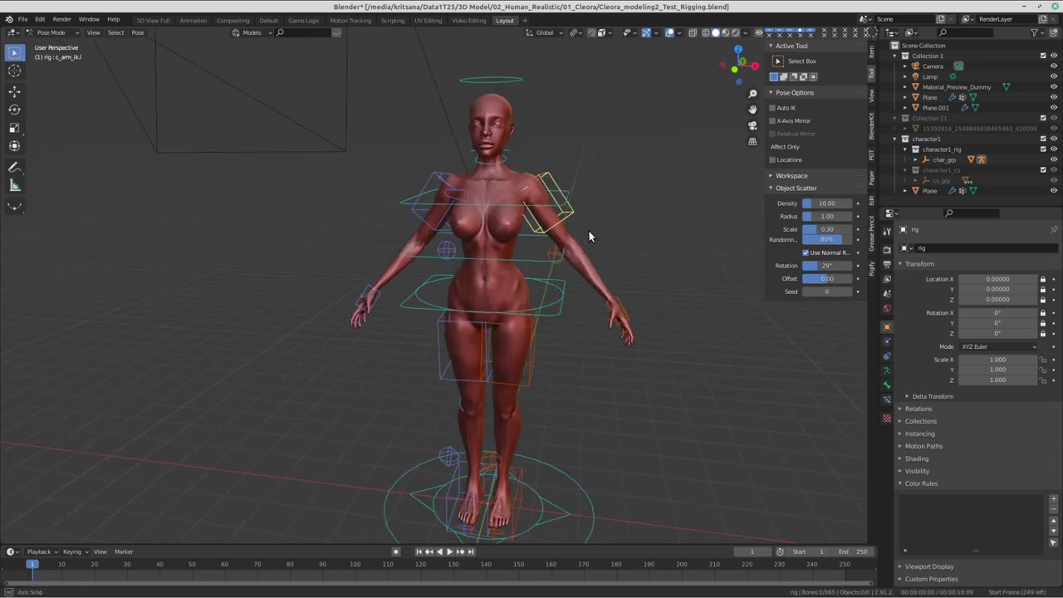
pyautogui.moveTo(628, 292)
pyautogui.mouseDown(button='middle')
pyautogui.moveTo(619, 311)
pyautogui.moveTo(531, 308)
pyautogui.mouseUp(button='middle')
pyautogui.click(624, 304)
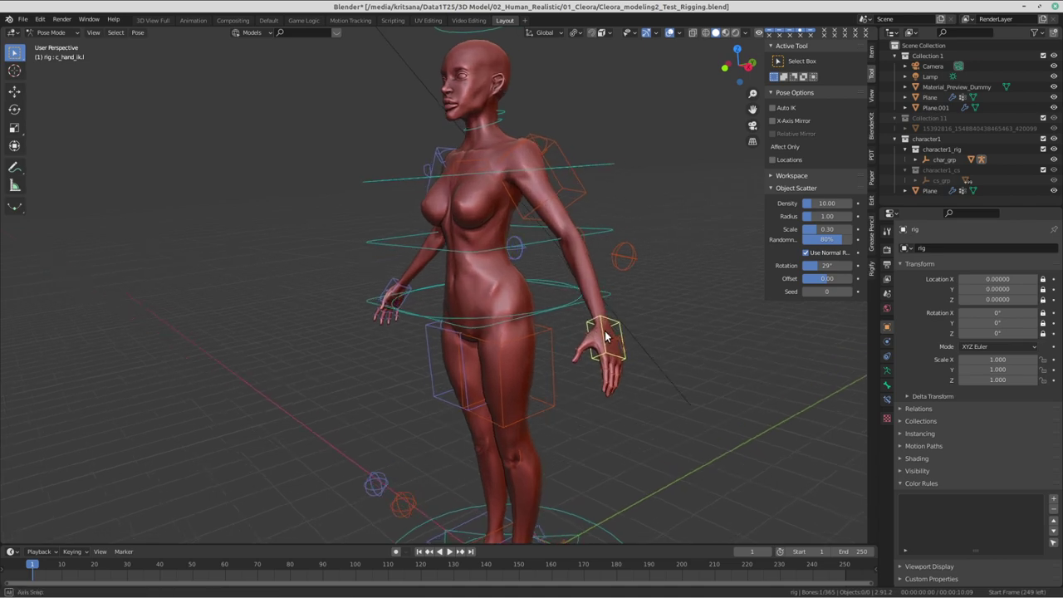
pyautogui.press('g')
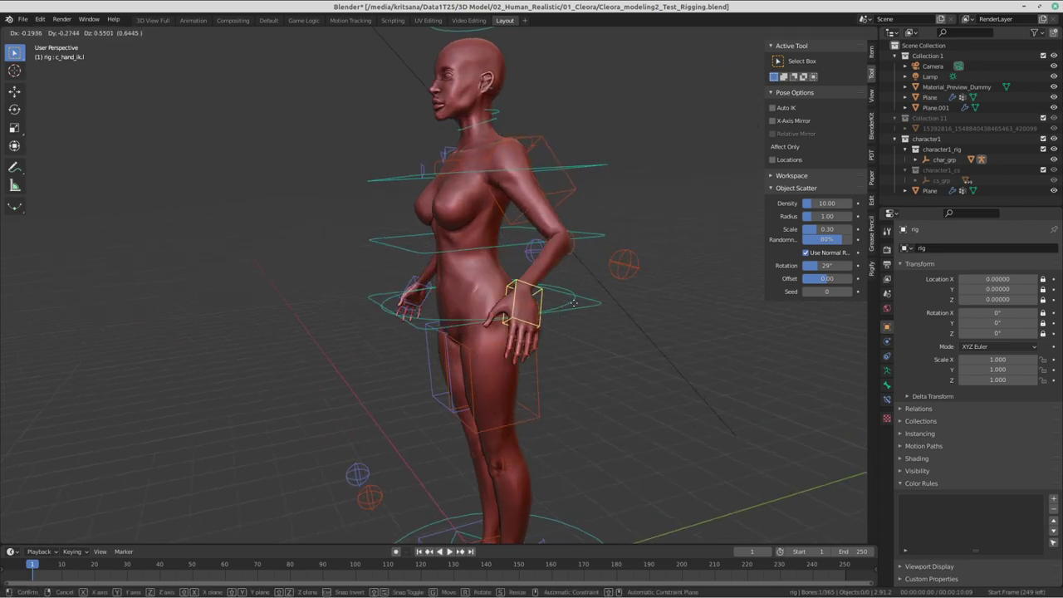
pyautogui.press('Escape')
pyautogui.moveTo(370, 307)
pyautogui.mouseDown(button='middle')
pyautogui.moveTo(482, 301)
pyautogui.moveTo(610, 317)
pyautogui.moveTo(617, 327)
pyautogui.moveTo(504, 319)
pyautogui.moveTo(370, 261)
pyautogui.moveTo(541, 300)
pyautogui.moveTo(562, 243)
pyautogui.moveTo(420, 213)
pyautogui.moveTo(448, 304)
pyautogui.moveTo(669, 347)
pyautogui.moveTo(476, 283)
pyautogui.moveTo(507, 266)
pyautogui.moveTo(529, 224)
pyautogui.moveTo(376, 262)
pyautogui.moveTo(445, 208)
pyautogui.moveTo(615, 199)
pyautogui.moveTo(390, 197)
pyautogui.moveTo(571, 260)
pyautogui.moveTo(481, 287)
pyautogui.moveTo(496, 311)
pyautogui.moveTo(493, 365)
pyautogui.moveTo(563, 207)
pyautogui.moveTo(659, 107)
pyautogui.mouseUp(button='middle')
# - Check the viewport Overlays and Gizmos settings while orbiting the character
pyautogui.click(680, 33)
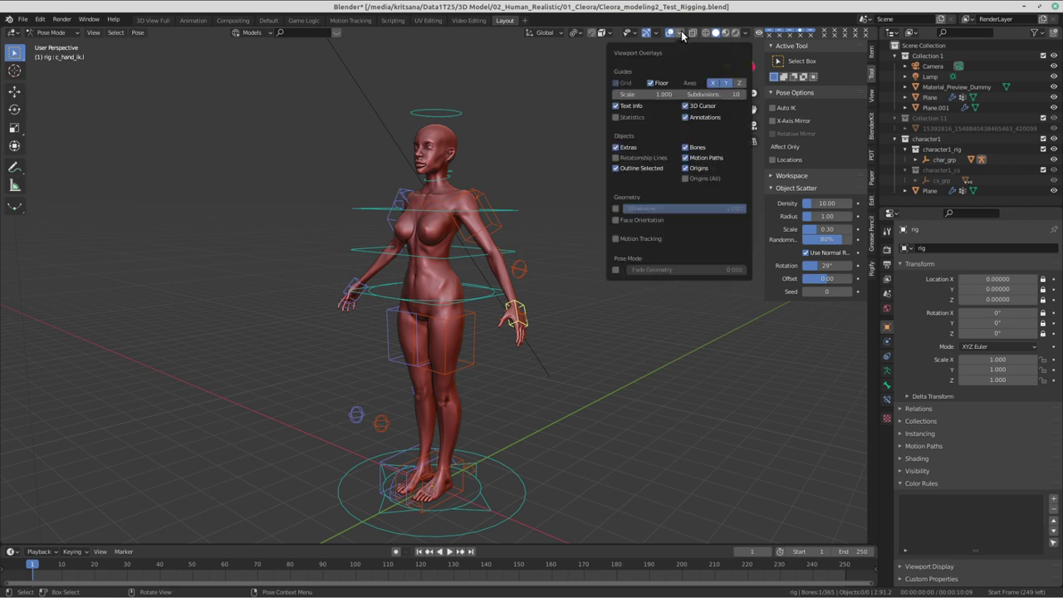
pyautogui.click(682, 35)
pyautogui.click(656, 32)
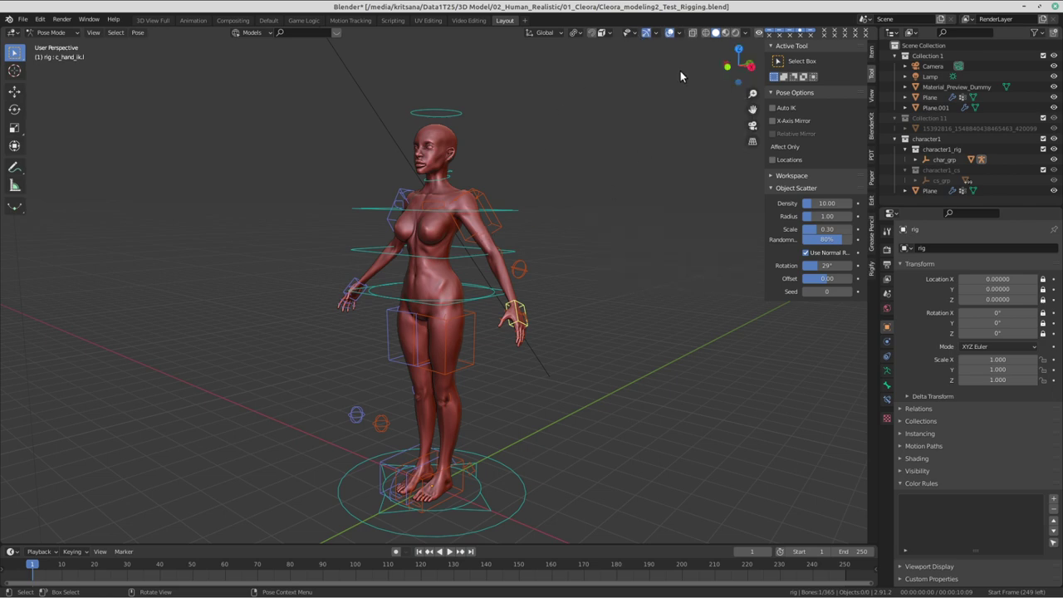
pyautogui.moveTo(649, 119); pyautogui.dragTo(673, 29, button='middle')
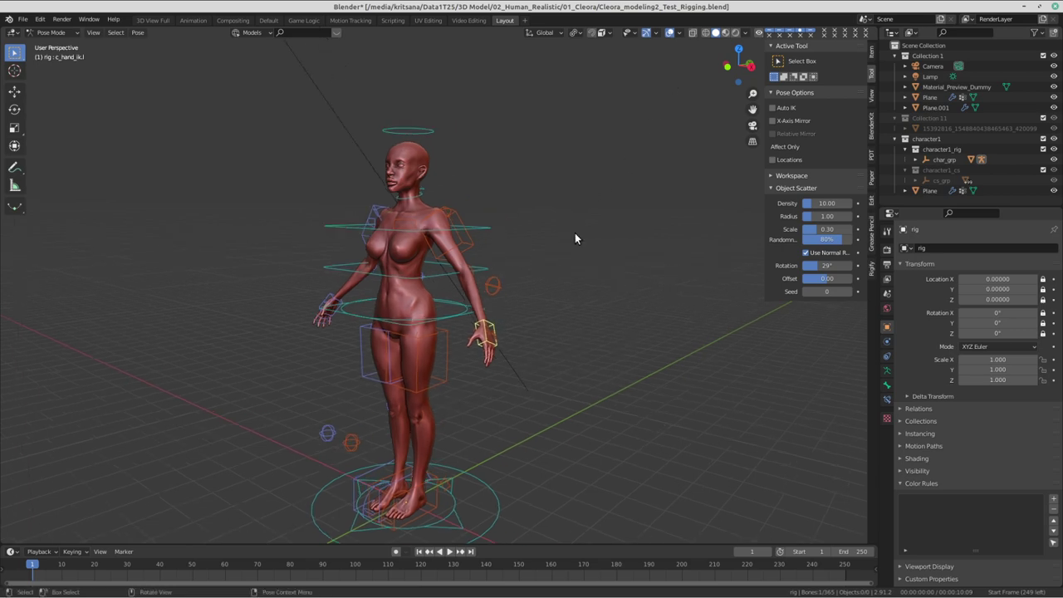
pyautogui.click(680, 35)
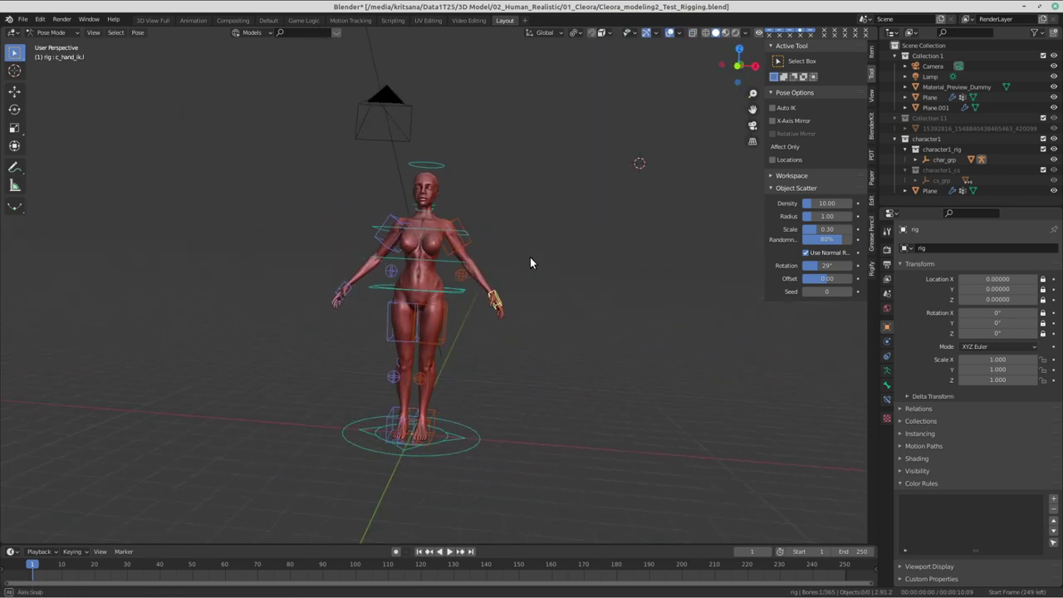
pyautogui.moveTo(530, 257)
pyautogui.mouseDown(button='middle')
pyautogui.moveTo(578, 255)
pyautogui.moveTo(581, 245)
pyautogui.moveTo(546, 248)
pyautogui.moveTo(724, 357)
pyautogui.moveTo(676, 328)
pyautogui.moveTo(546, 315)
pyautogui.moveTo(525, 296)
pyautogui.moveTo(487, 336)
pyautogui.moveTo(498, 328)
pyautogui.mouseUp(button='middle')
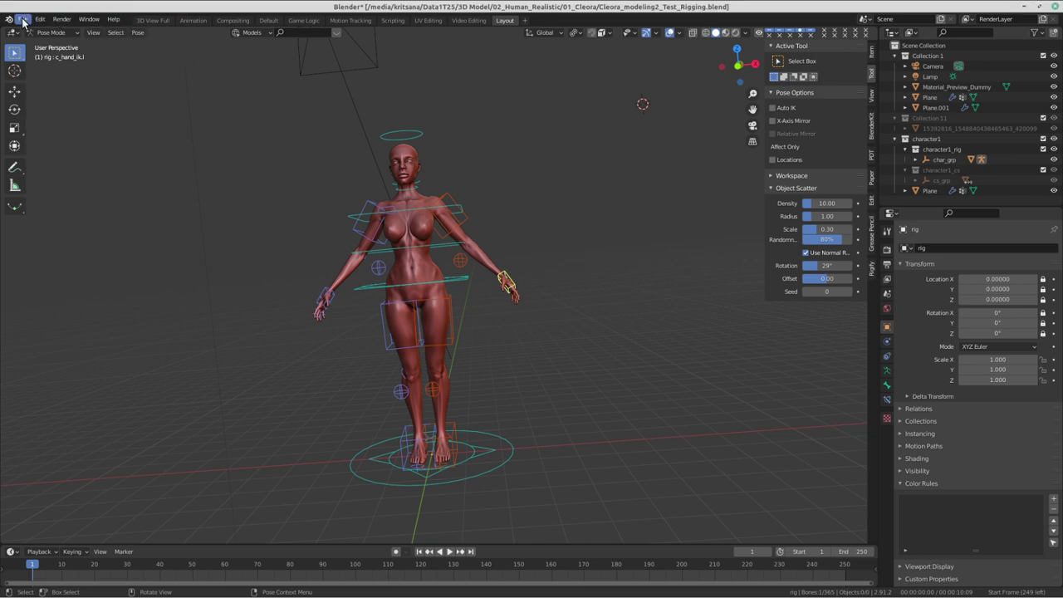
# - Choose File > Open and save Cleora_modeling2_Test_Rigging.blend at the prompt
pyautogui.click(23, 18)
pyautogui.click(40, 67)
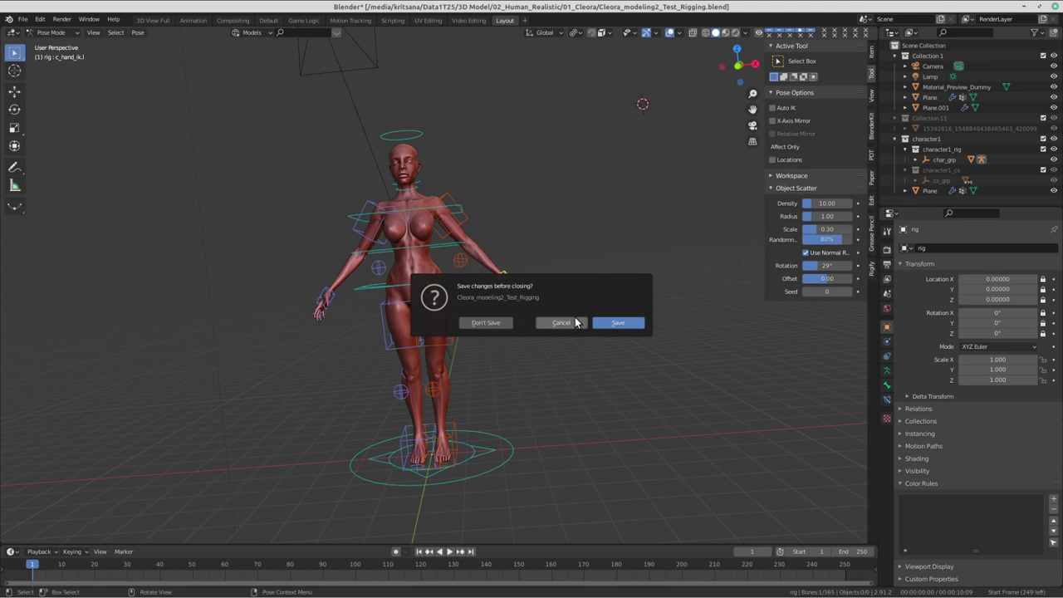
pyautogui.click(615, 322)
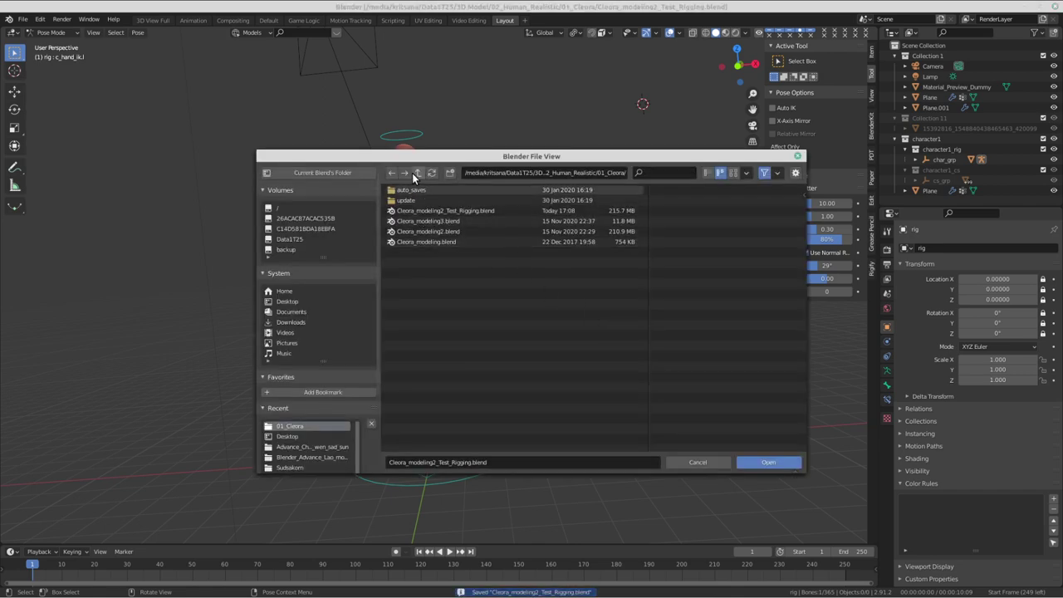
# - Open Beautiful_Women05_Lower_bus_06.blend from the 02_Beautiful Women folder, then reload it
pyautogui.click(415, 177)
pyautogui.doubleClick(416, 211)
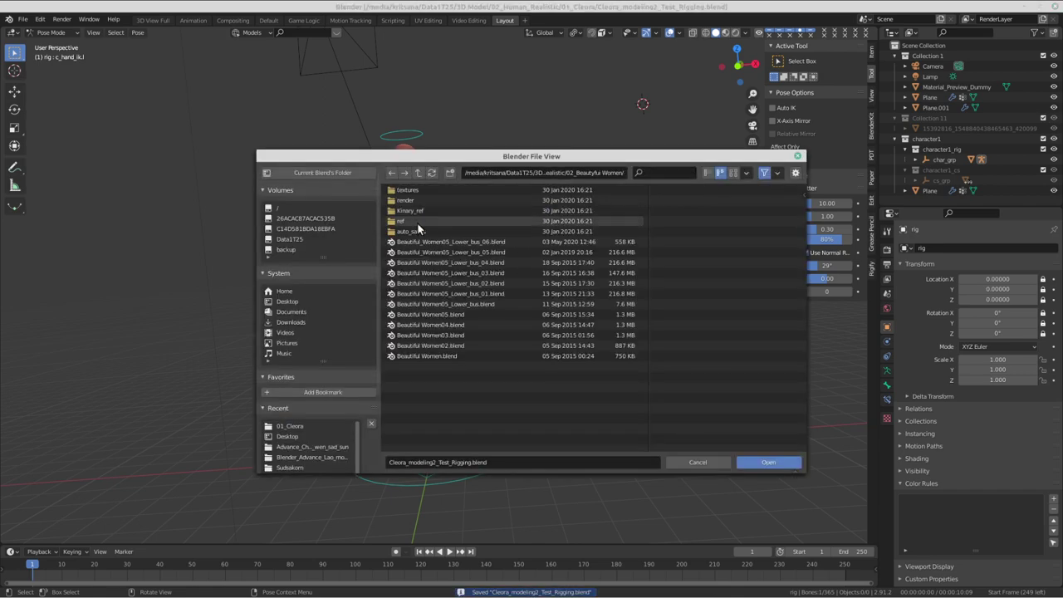
pyautogui.click(485, 241)
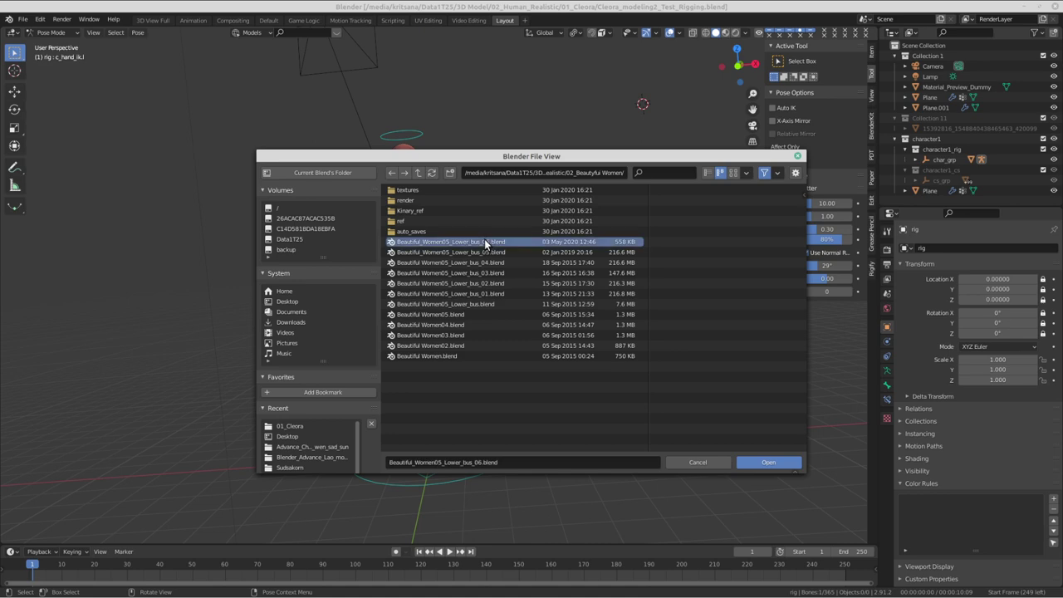
pyautogui.doubleClick(484, 239)
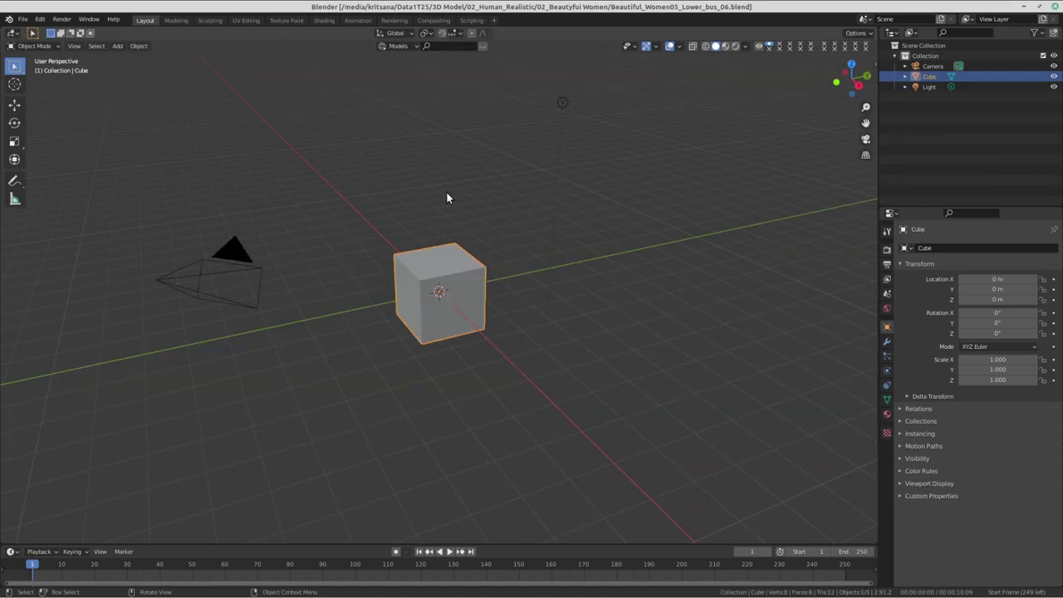
pyautogui.click(23, 19)
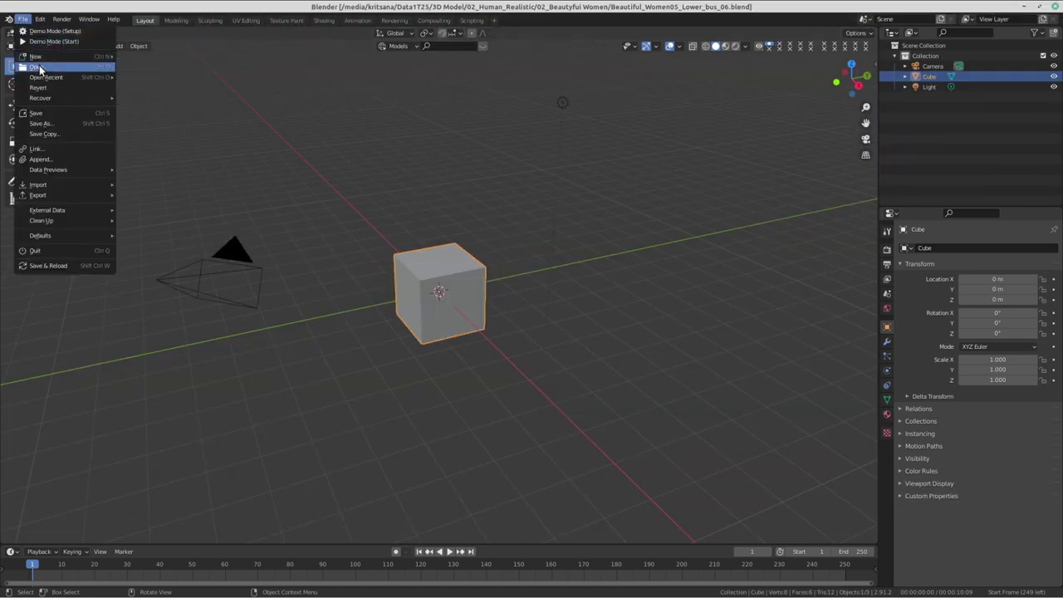
pyautogui.click(39, 67)
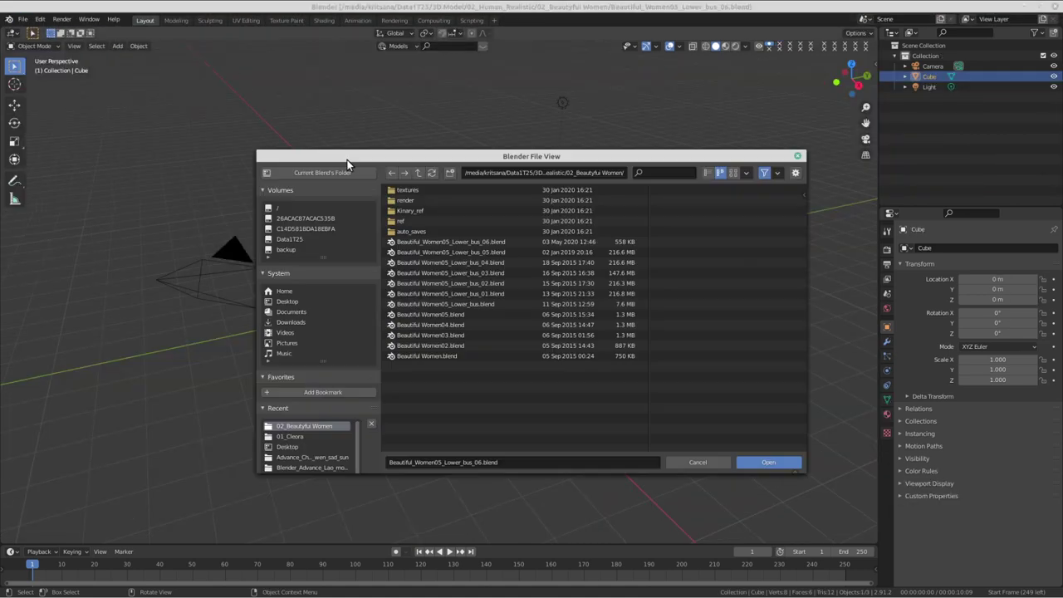
pyautogui.doubleClick(435, 241)
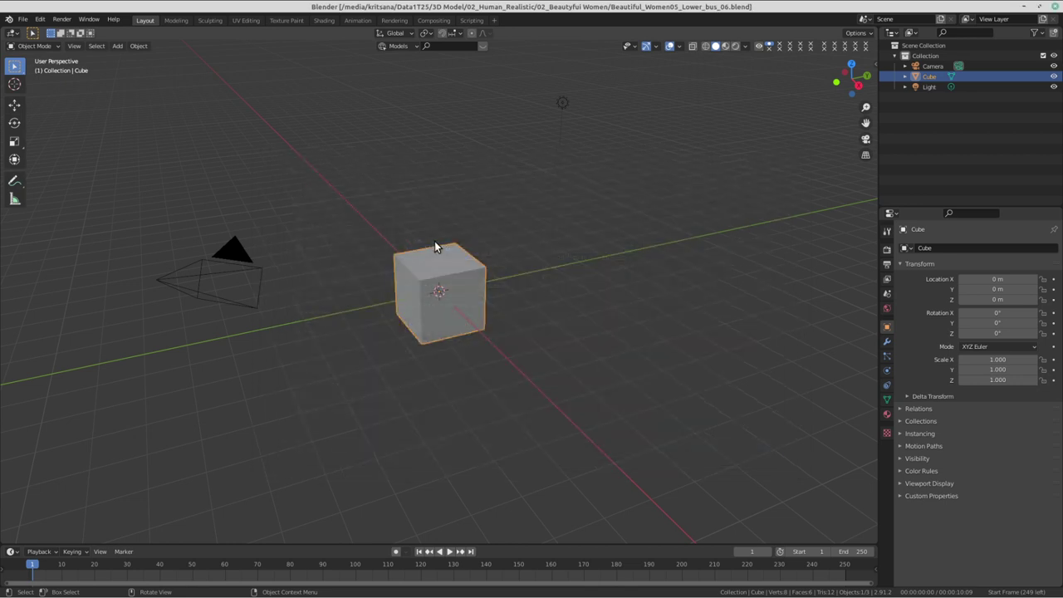
# - Open Beautiful_Women05_Lower_bus_05.blend from the same folder
pyautogui.click(23, 18)
pyautogui.moveTo(46, 77)
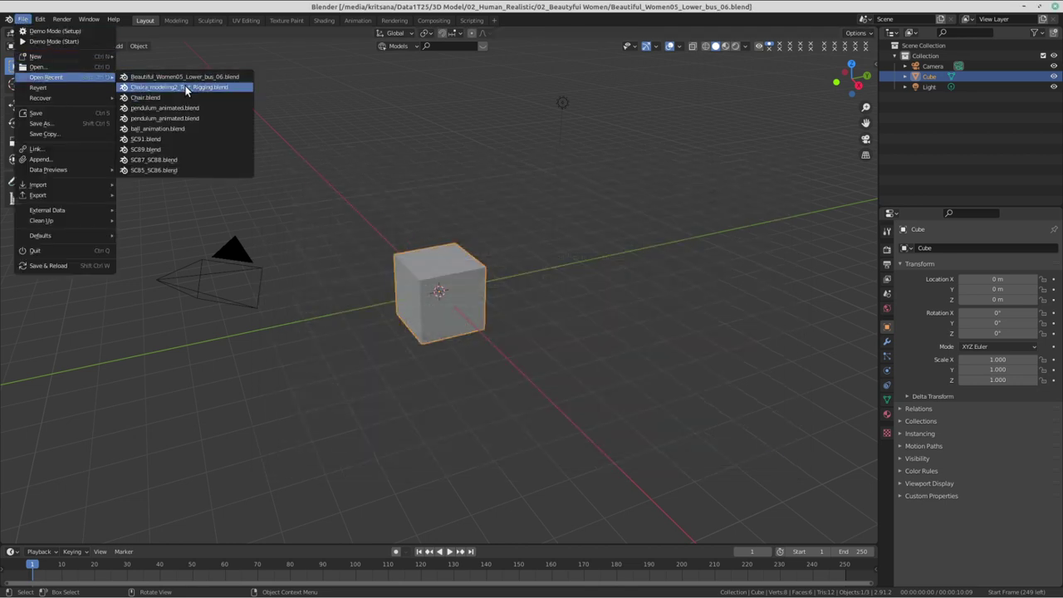
pyautogui.click(37, 66)
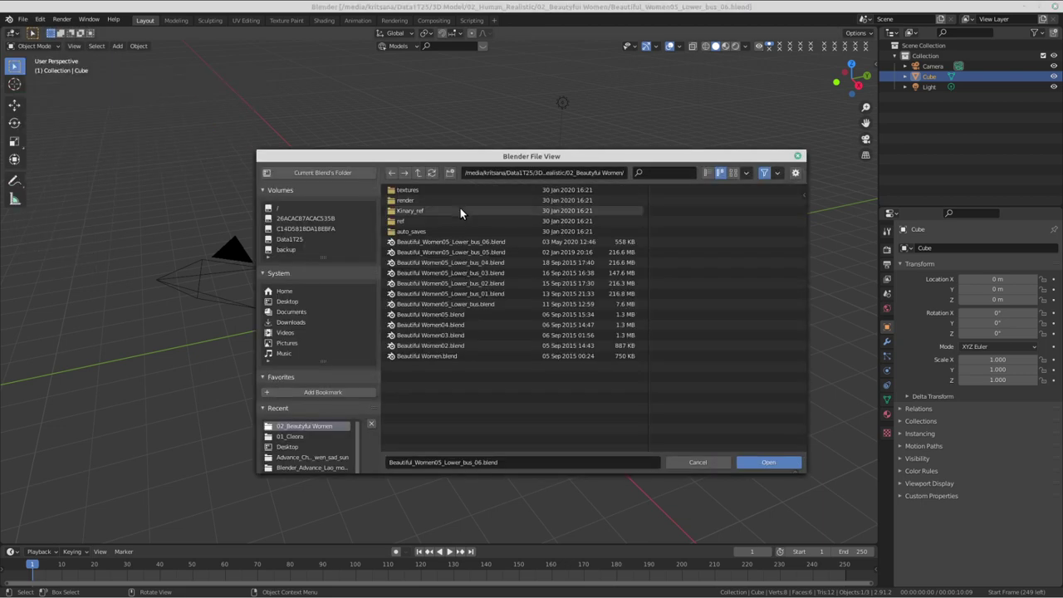
pyautogui.click(452, 252)
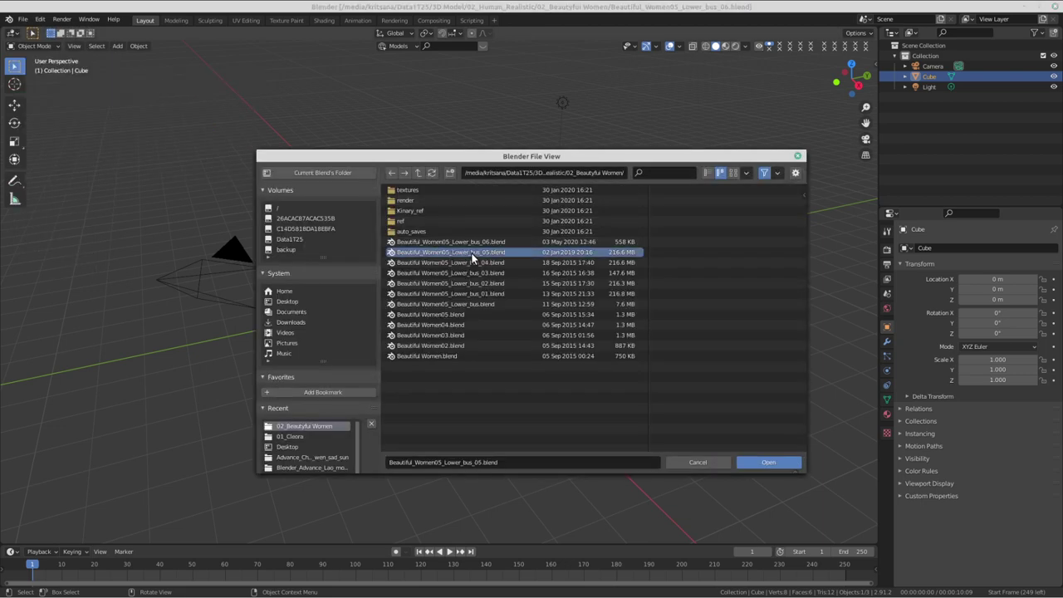
pyautogui.doubleClick(471, 254)
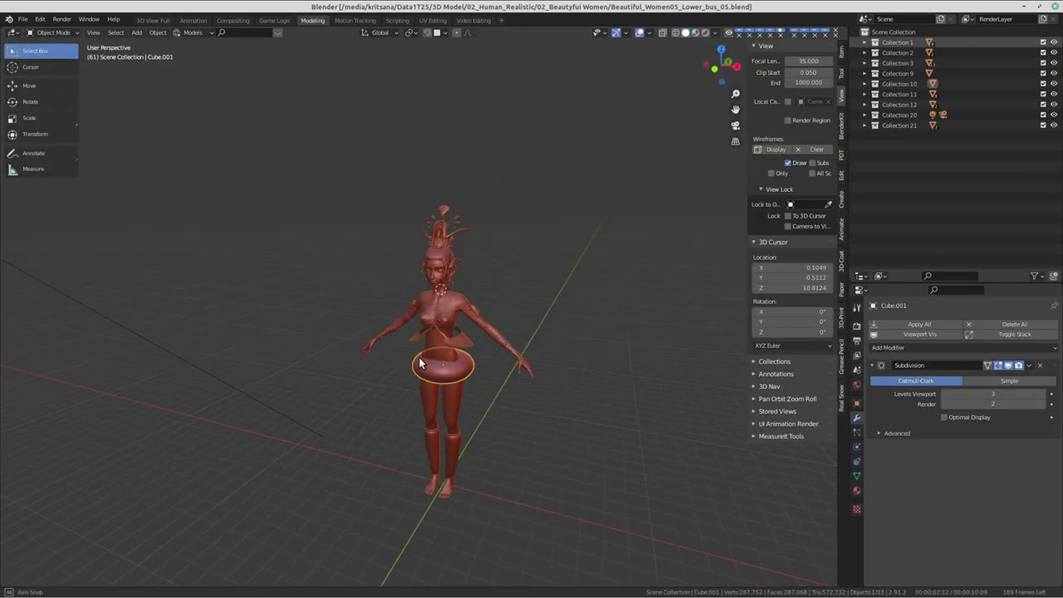
# - Zoom in on the model and select the Plane.020 and Plane.018 pieces
pyautogui.scroll(5, 420, 363)
pyautogui.moveTo(419, 363)
pyautogui.mouseDown(button='middle')
pyautogui.moveTo(560, 240)
pyautogui.moveTo(589, 315)
pyautogui.moveTo(651, 313)
pyautogui.moveTo(473, 344)
pyautogui.mouseUp(button='middle')
pyautogui.scroll(-3, 413, 322)
pyautogui.scroll(3, 516, 308)
pyautogui.click(523, 308)
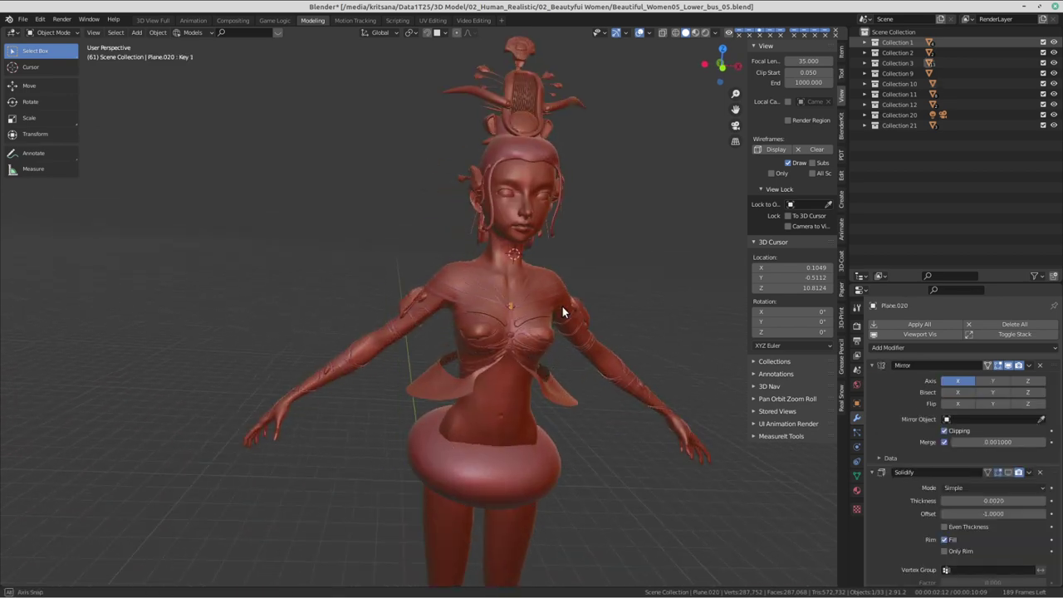
pyautogui.scroll(-2, 563, 306)
pyautogui.click(561, 278)
pyautogui.click(589, 294)
pyautogui.scroll(-2, 588, 294)
pyautogui.scroll(4, 565, 352)
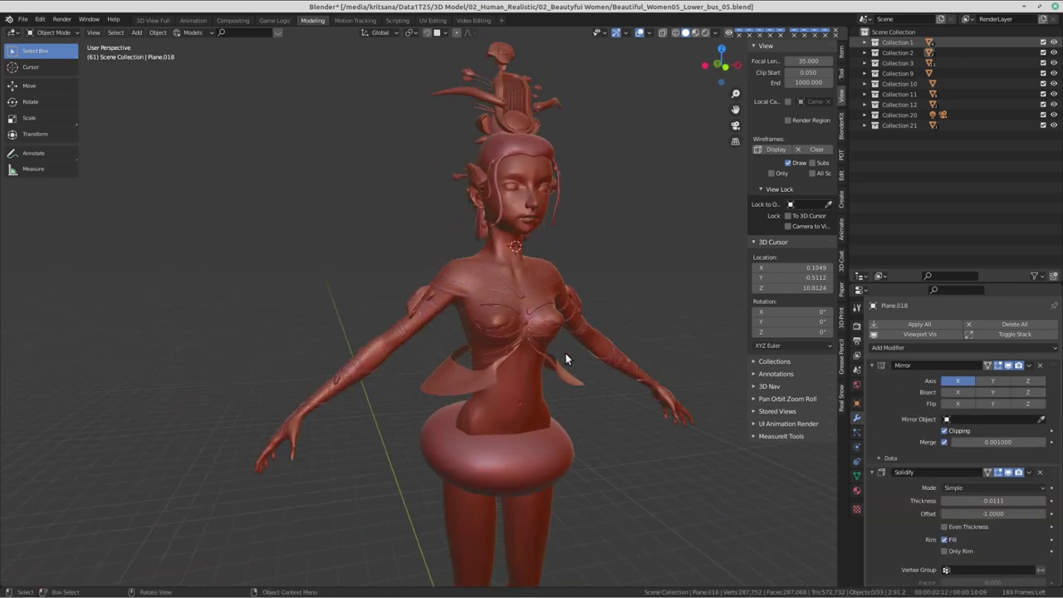
pyautogui.scroll(-2, 432, 283)
pyautogui.scroll(-2, 377, 255)
# - Start opening another file, choosing Don't Save for the character scene
pyautogui.click(23, 18)
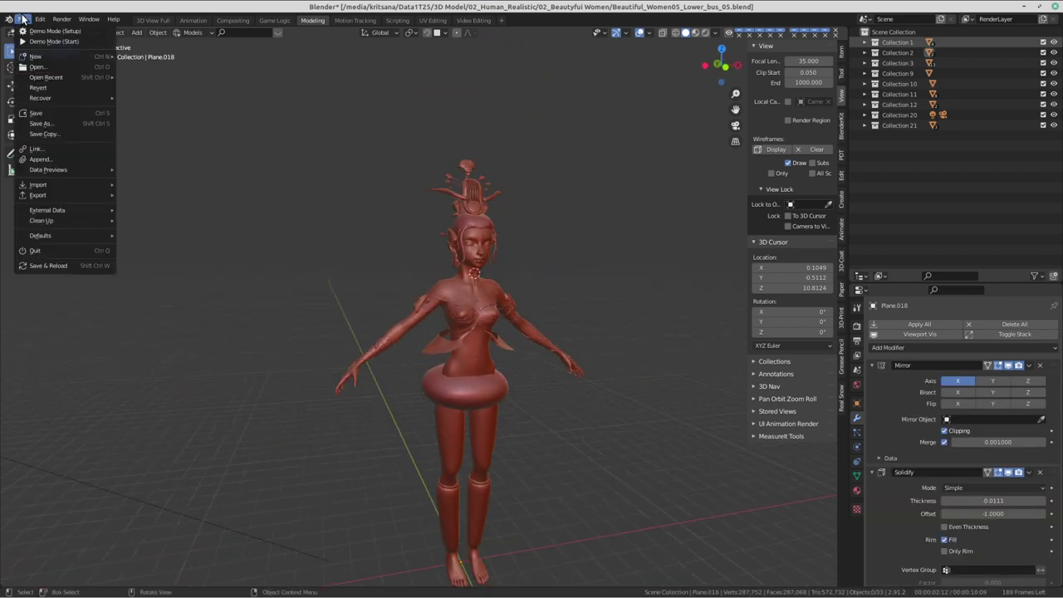
pyautogui.click(23, 18)
pyautogui.click(50, 68)
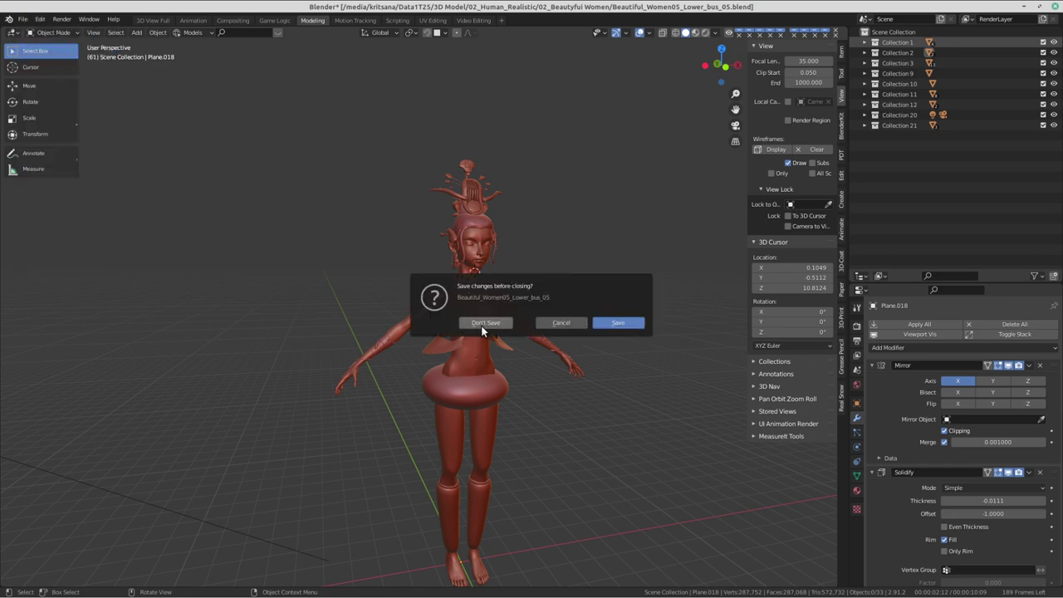
pyautogui.click(482, 323)
# - Browse to 3D Model/14_Dragons/01_Duragon and open Dragon1_001-pose_3.blend
pyautogui.click(418, 172)
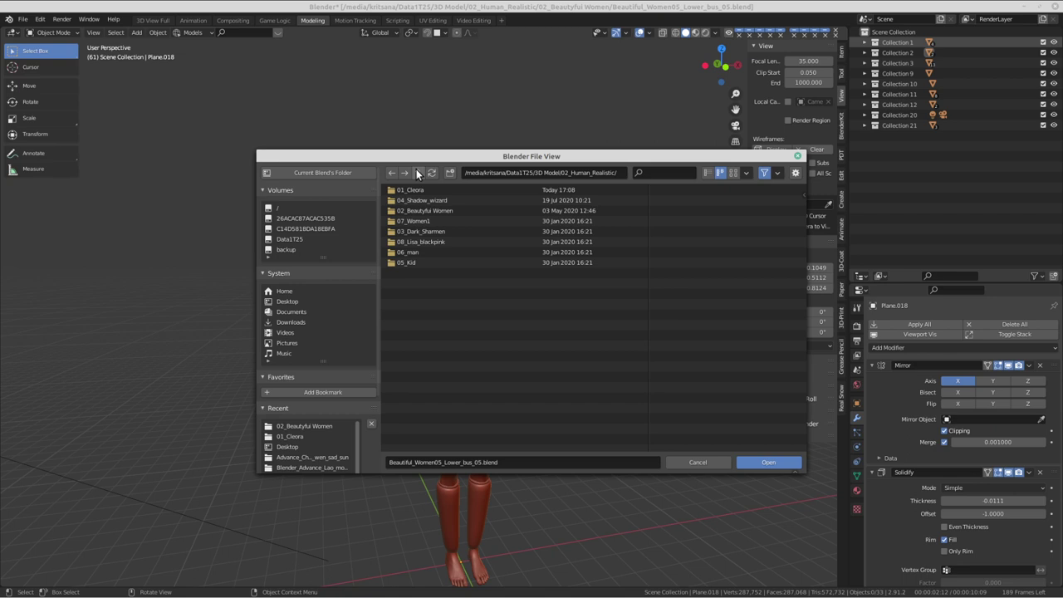
pyautogui.click(418, 172)
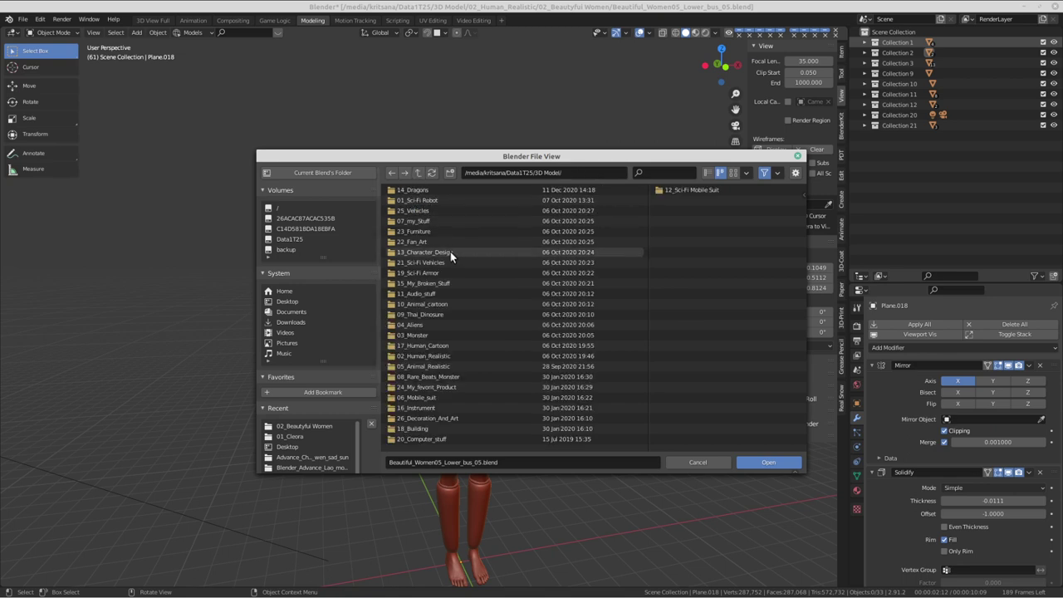
pyautogui.doubleClick(454, 252)
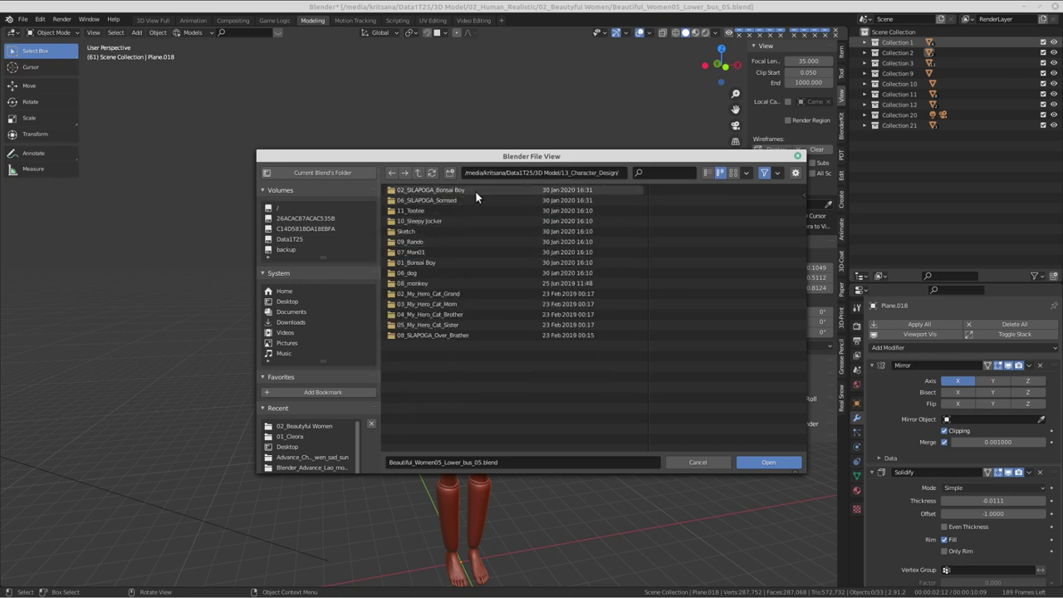
pyautogui.click(417, 172)
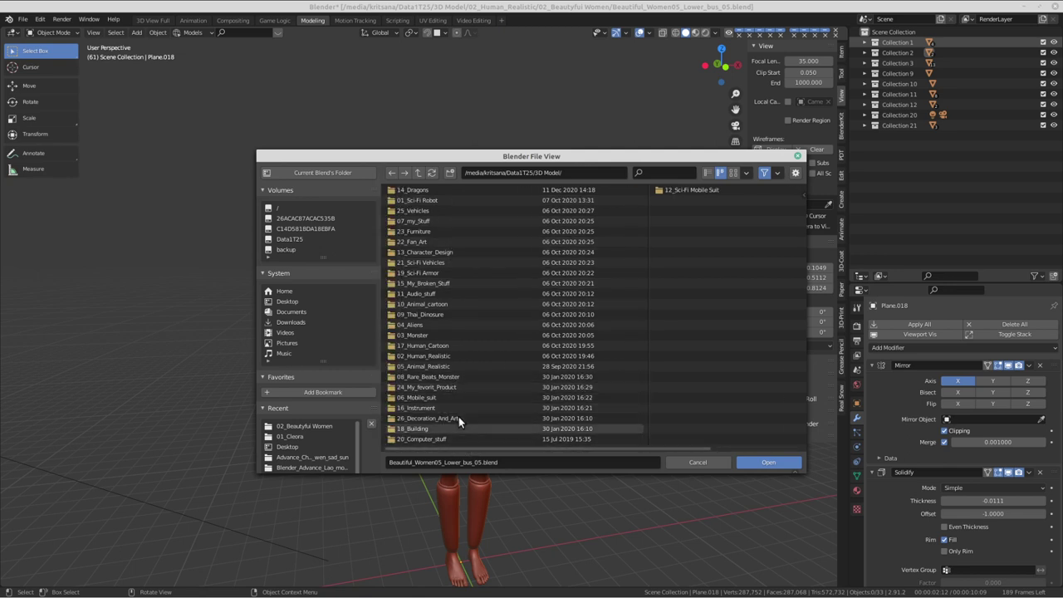
pyautogui.click(428, 190)
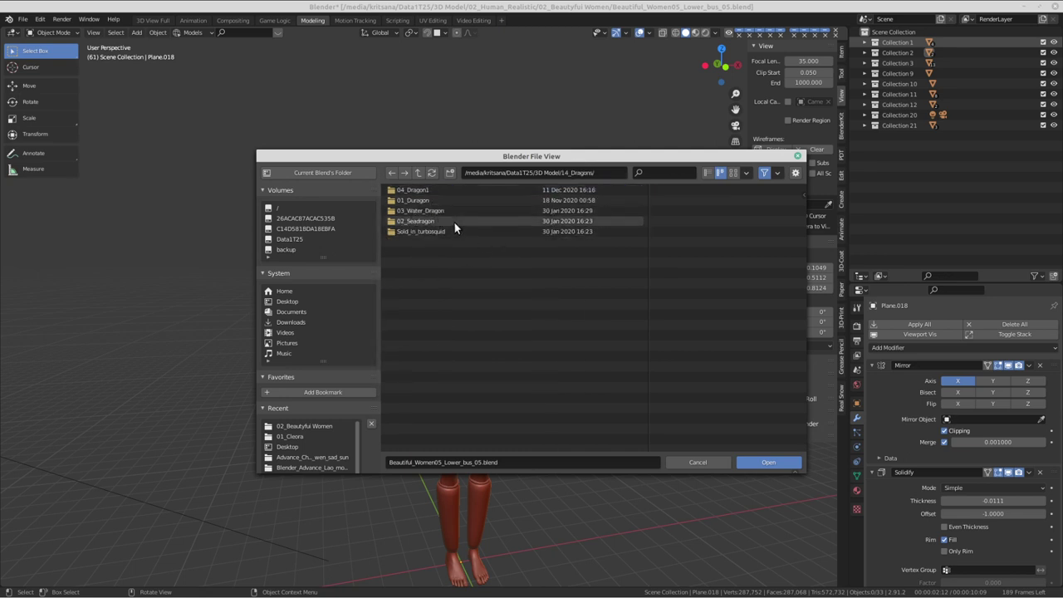
pyautogui.click(419, 200)
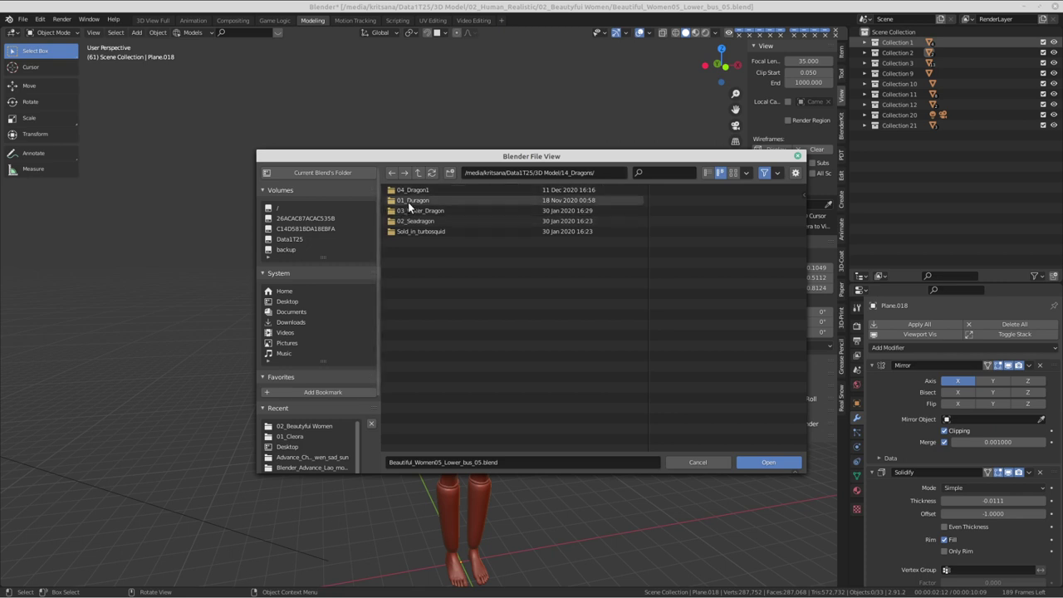
pyautogui.click(746, 174)
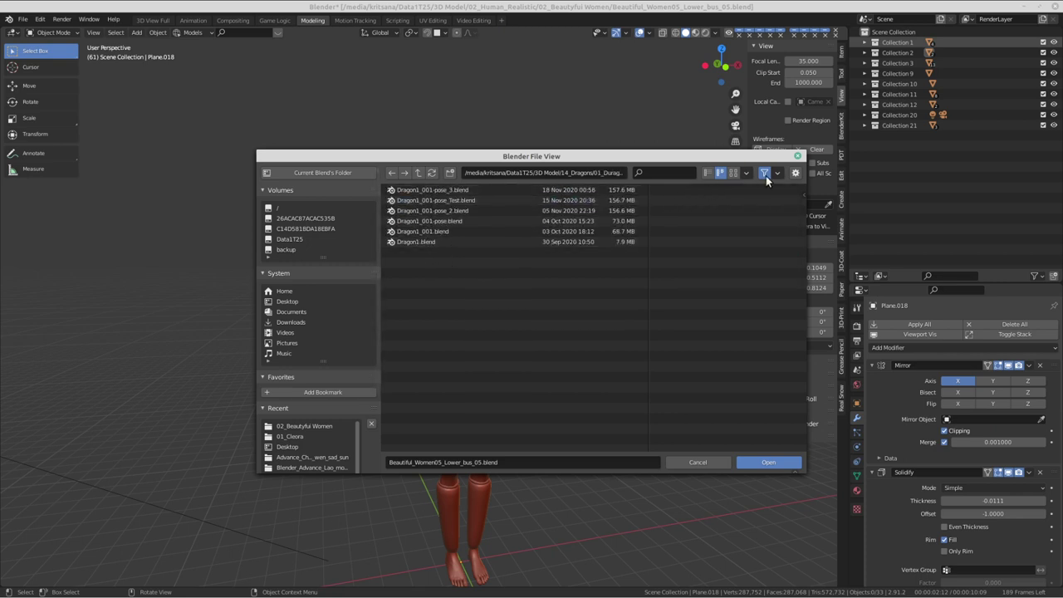
pyautogui.click(750, 175)
pyautogui.doubleClick(452, 189)
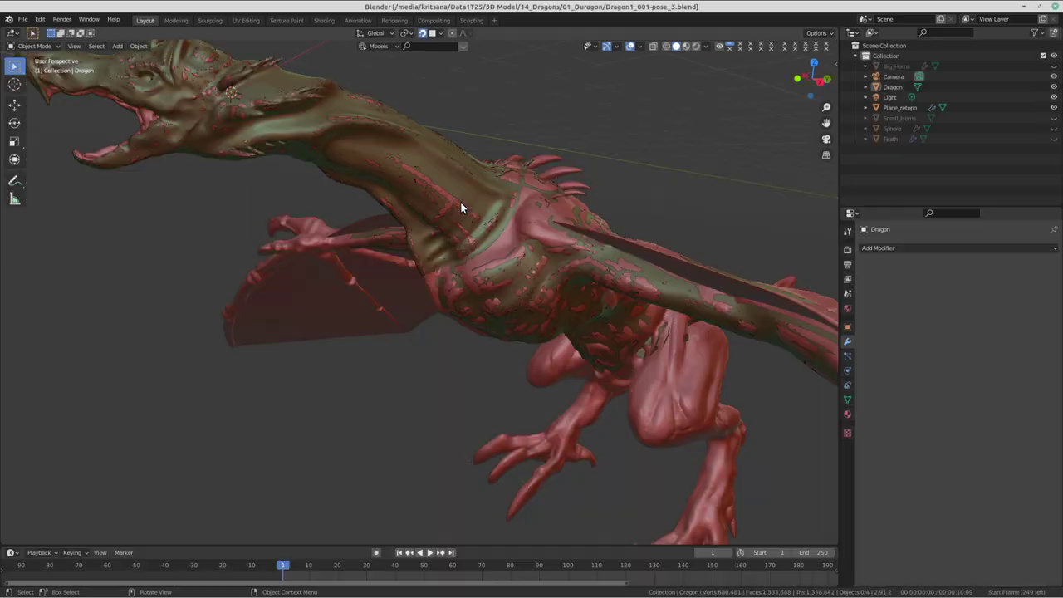
# - Select Plane_retopo, hide it, then reveal all hidden objects
pyautogui.scroll(-3, 461, 208)
pyautogui.moveTo(462, 213)
pyautogui.mouseDown(button='middle')
pyautogui.moveTo(646, 267)
pyautogui.moveTo(544, 293)
pyautogui.moveTo(385, 264)
pyautogui.moveTo(435, 244)
pyautogui.moveTo(427, 279)
pyautogui.moveTo(443, 288)
pyautogui.moveTo(347, 254)
pyautogui.moveTo(434, 175)
pyautogui.moveTo(604, 194)
pyautogui.moveTo(360, 301)
pyautogui.moveTo(487, 249)
pyautogui.moveTo(496, 368)
pyautogui.moveTo(438, 291)
pyautogui.moveTo(403, 178)
pyautogui.moveTo(361, 268)
pyautogui.moveTo(657, 304)
pyautogui.moveTo(501, 301)
pyautogui.moveTo(591, 174)
pyautogui.mouseUp(button='middle')
pyautogui.click(539, 283)
pyautogui.press('h')
pyautogui.scroll(-2, 501, 294)
pyautogui.hotkey('alt', 'h')
# - Reselect Plane_retopo and enter Edit Mode on it
pyautogui.click(591, 174)
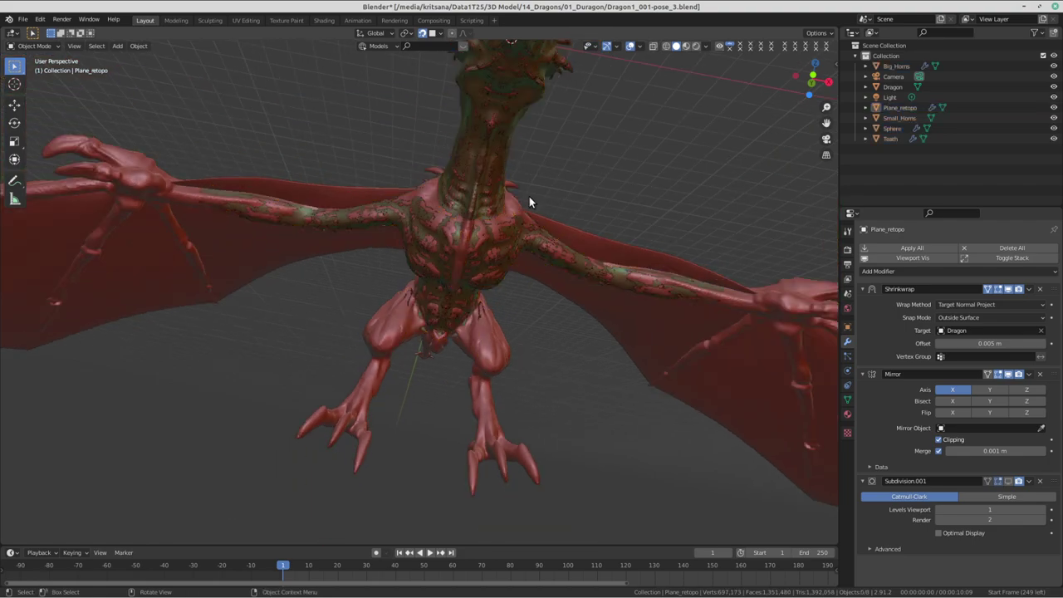
pyautogui.click(513, 241)
pyautogui.click(513, 241)
pyautogui.moveTo(513, 241)
pyautogui.mouseDown(button='middle')
pyautogui.moveTo(523, 362)
pyautogui.moveTo(644, 305)
pyautogui.moveTo(411, 254)
pyautogui.moveTo(423, 332)
pyautogui.moveTo(783, 295)
pyautogui.moveTo(474, 238)
pyautogui.moveTo(503, 271)
pyautogui.mouseUp(button='middle')
pyautogui.press('Tab')
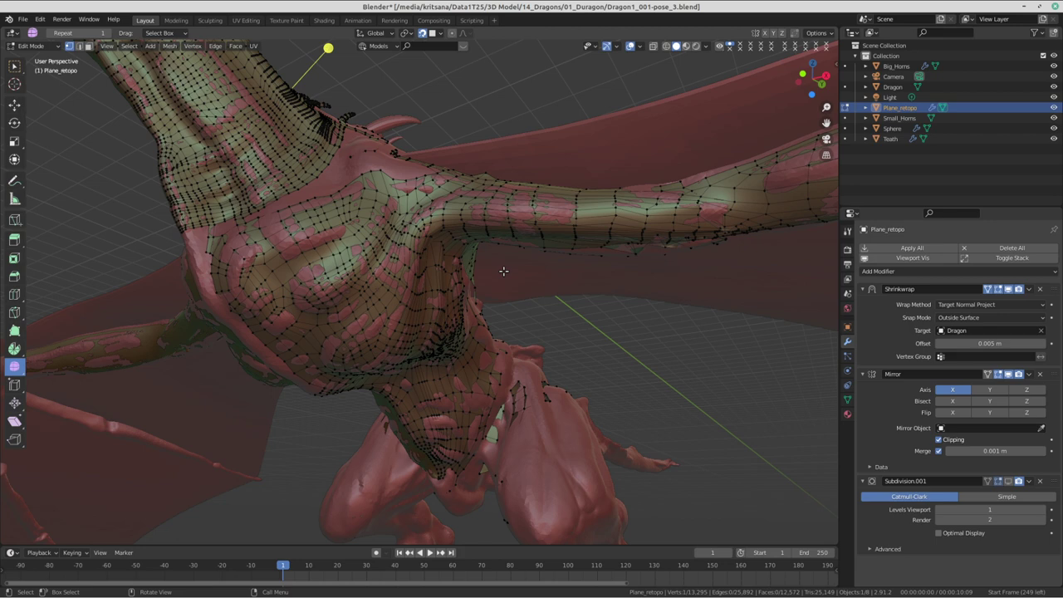
# - Zoom in on the dragon's chest and nudge one retopology vertex slightly
pyautogui.scroll(4, 503, 271)
pyautogui.scroll(3, 504, 270)
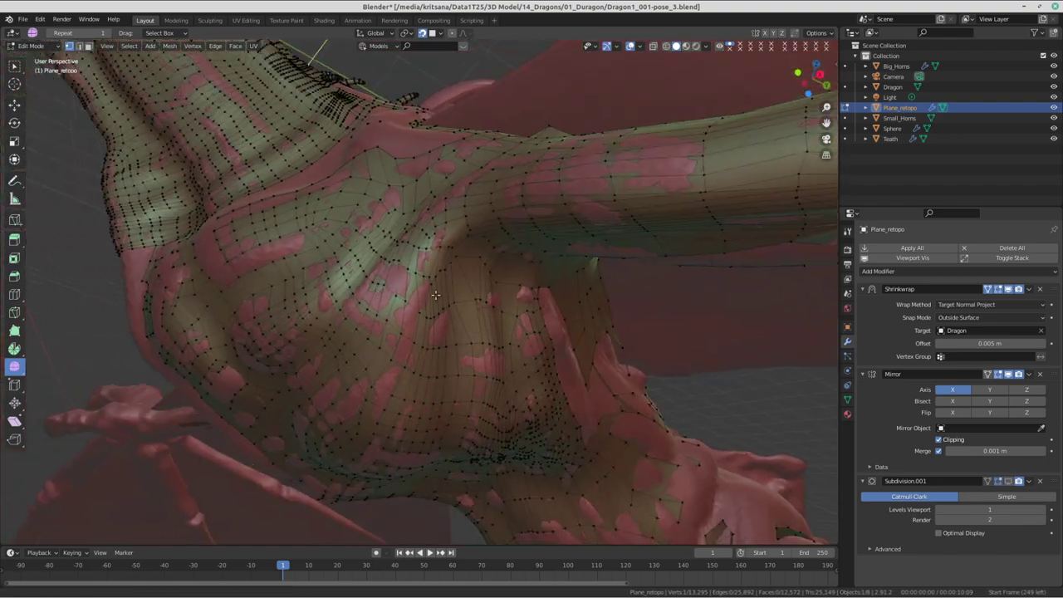
pyautogui.moveTo(503, 271)
pyautogui.mouseDown(button='middle')
pyautogui.moveTo(430, 287)
pyautogui.moveTo(465, 343)
pyautogui.mouseUp(button='middle')
pyautogui.moveTo(349, 324); pyautogui.dragTo(286, 323, button='middle')
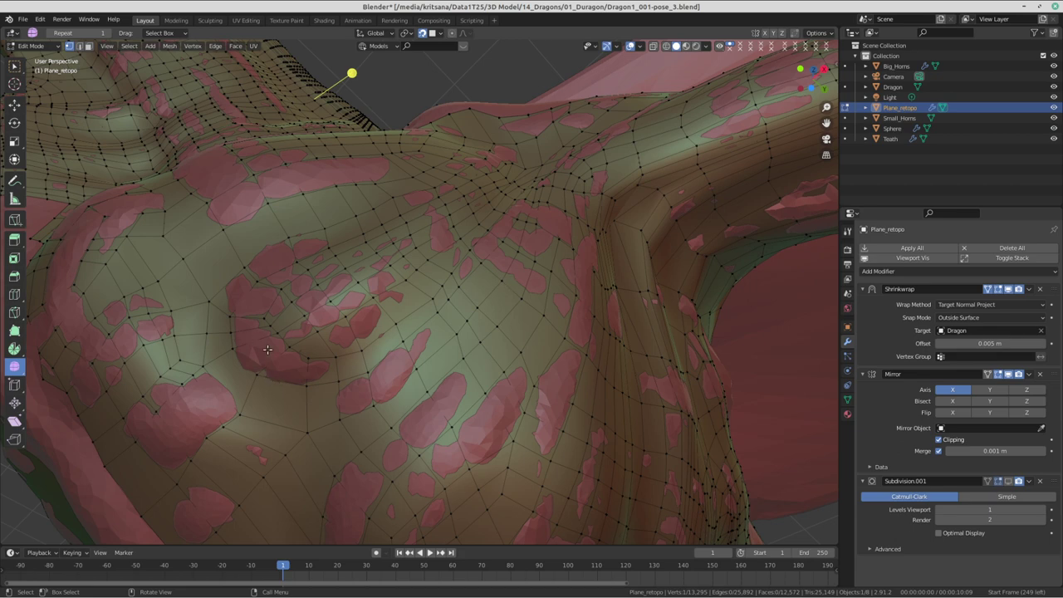
pyautogui.moveTo(283, 346); pyautogui.dragTo(301, 361)
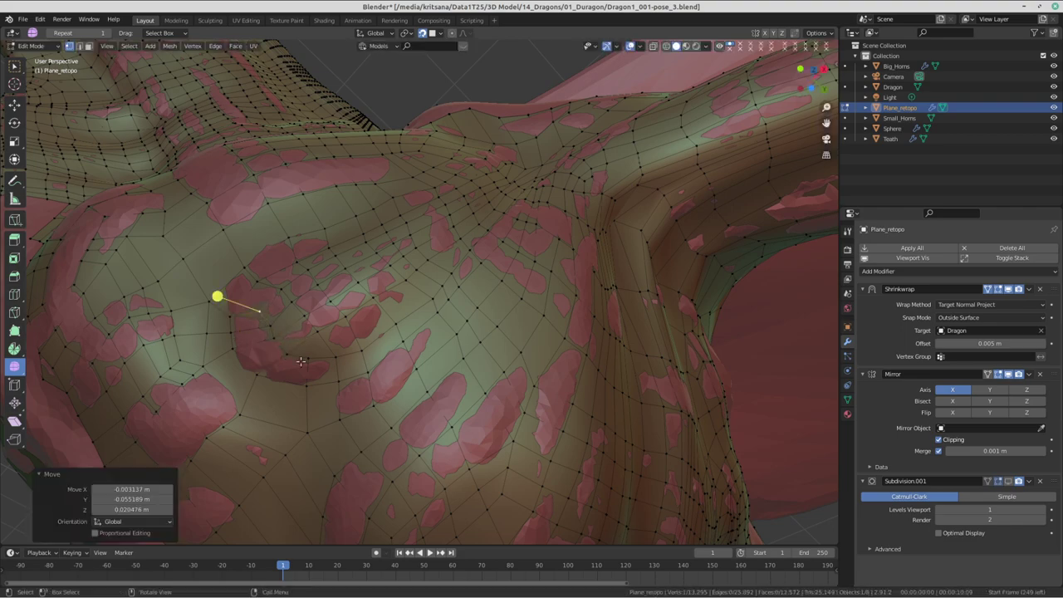
# - Orbit and zoom back out to view the whole dragon
pyautogui.moveTo(320, 267); pyautogui.dragTo(345, 313, button='middle')
pyautogui.moveTo(511, 219)
pyautogui.mouseDown(button='middle')
pyautogui.moveTo(376, 313)
pyautogui.moveTo(352, 277)
pyautogui.mouseUp(button='middle')
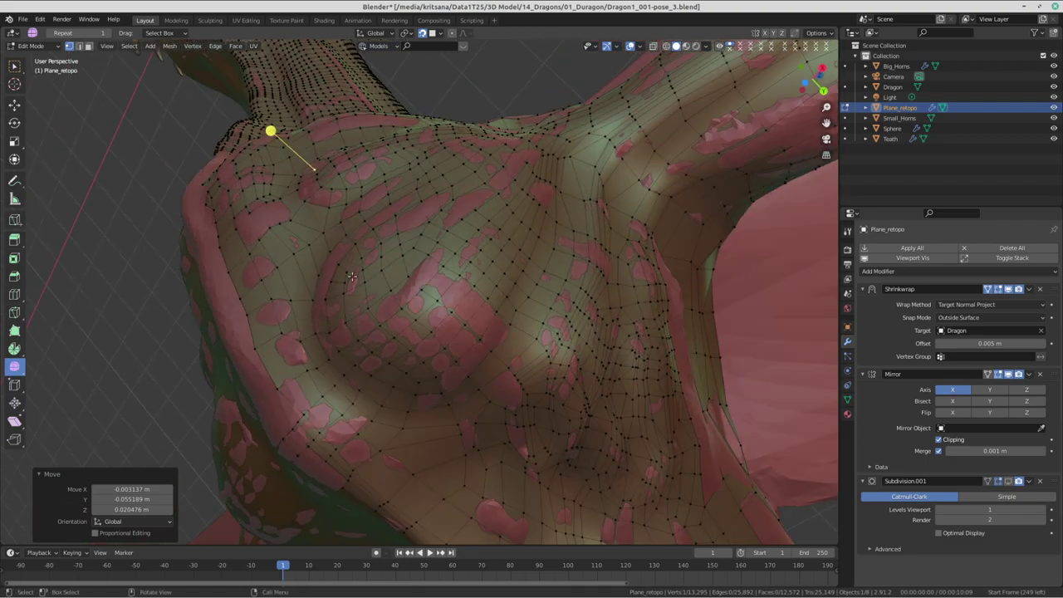
pyautogui.scroll(3, 352, 277)
pyautogui.scroll(-2, 322, 241)
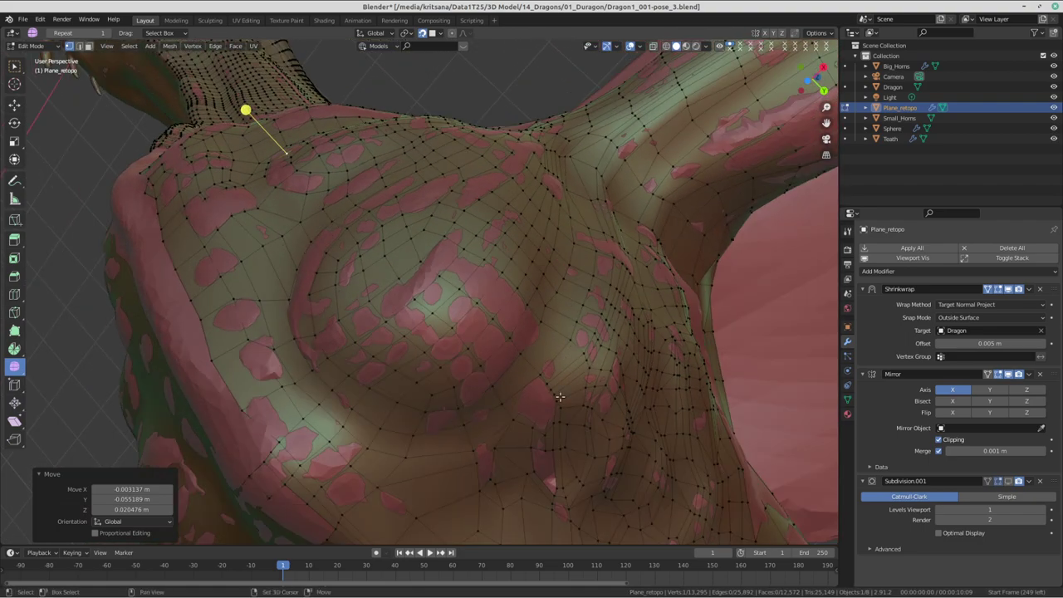
pyautogui.moveTo(560, 398); pyautogui.dragTo(586, 242, button='middle')
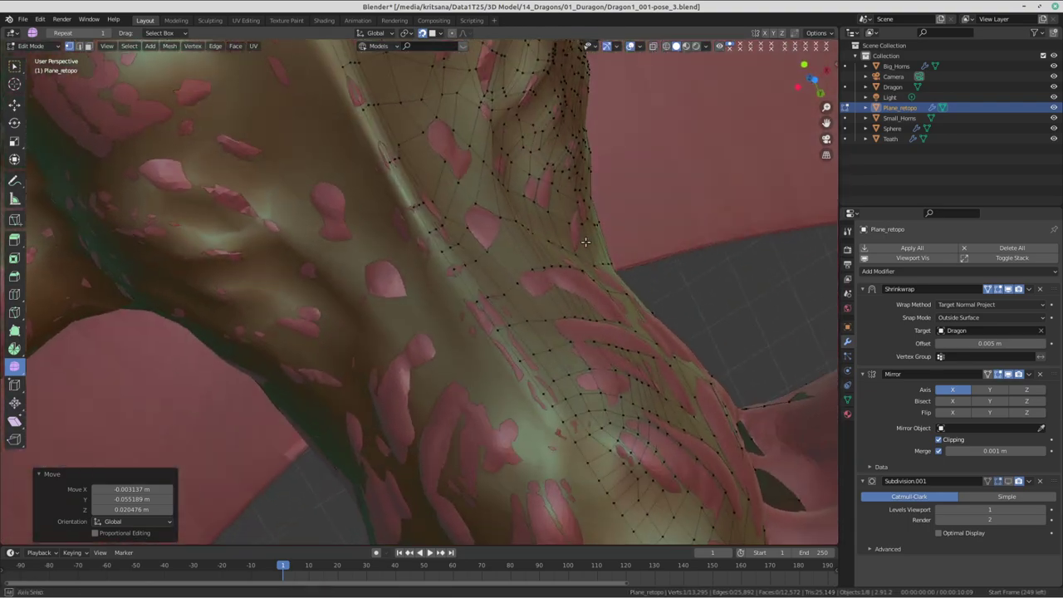
pyautogui.scroll(-6, 585, 242)
pyautogui.moveTo(586, 241)
pyautogui.mouseDown(button='middle')
pyautogui.moveTo(501, 302)
pyautogui.moveTo(540, 274)
pyautogui.moveTo(507, 247)
pyautogui.mouseUp(button='middle')
# - Exit Edit Mode, reselect Plane_retopo, then deselect it and orbit closer to the torso
pyautogui.press('Tab')
pyautogui.click(427, 322)
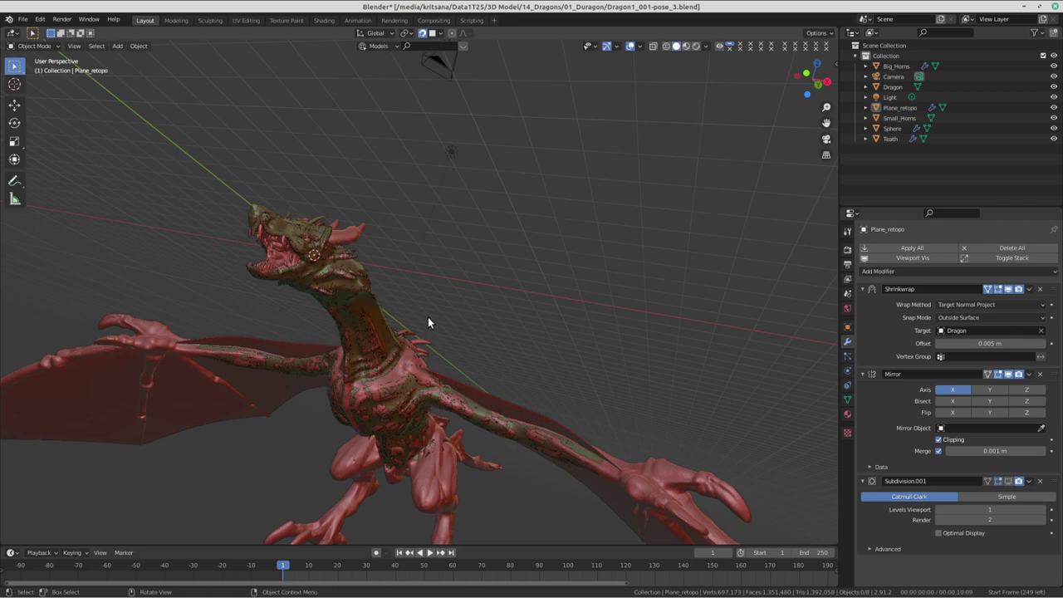
pyautogui.click(428, 322)
pyautogui.click(395, 352)
pyautogui.click(385, 363)
pyautogui.moveTo(384, 363); pyautogui.dragTo(469, 340, button='middle')
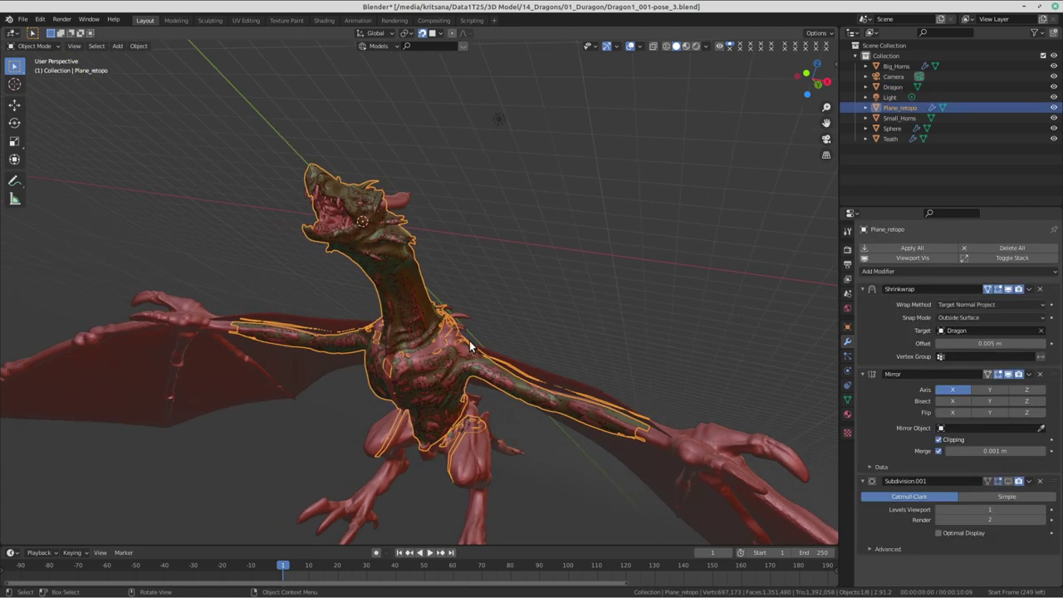
pyautogui.click(519, 277)
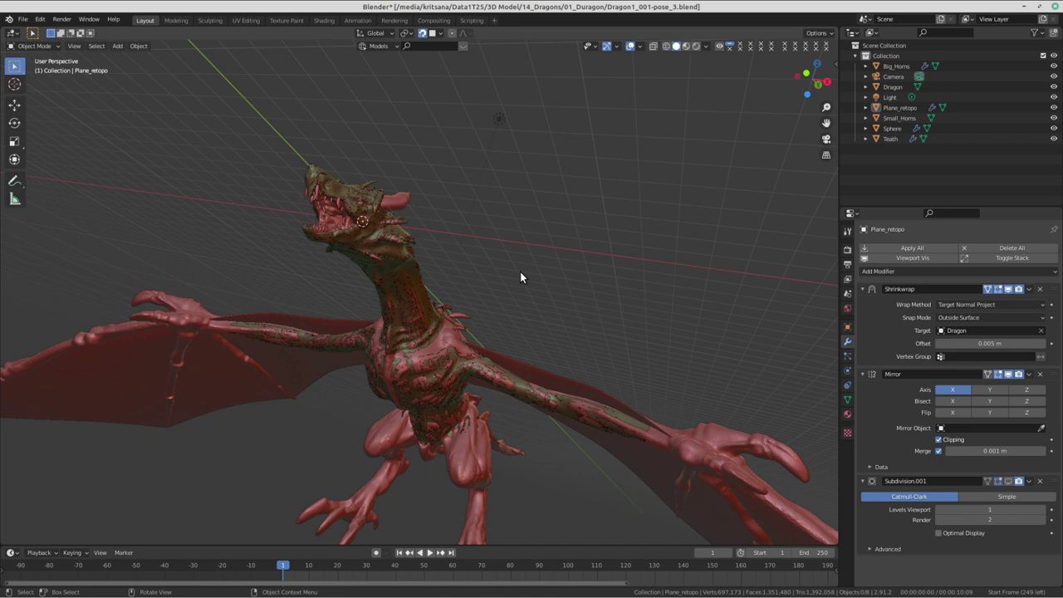
pyautogui.scroll(5, 448, 354)
pyautogui.scroll(-4, 480, 401)
pyautogui.moveTo(480, 401); pyautogui.dragTo(497, 215, button='middle')
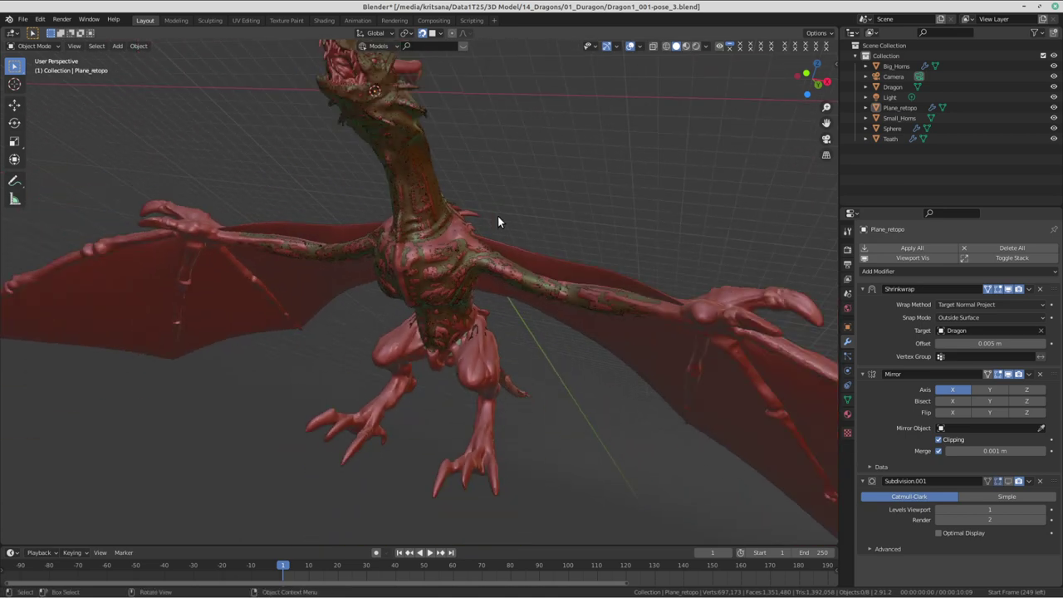
# - Switch desktop workspaces with Ctrl+Alt+Arrow, ending on the Discord call workspace
pyautogui.hotkey('ctrl', 'alt', 'Right')
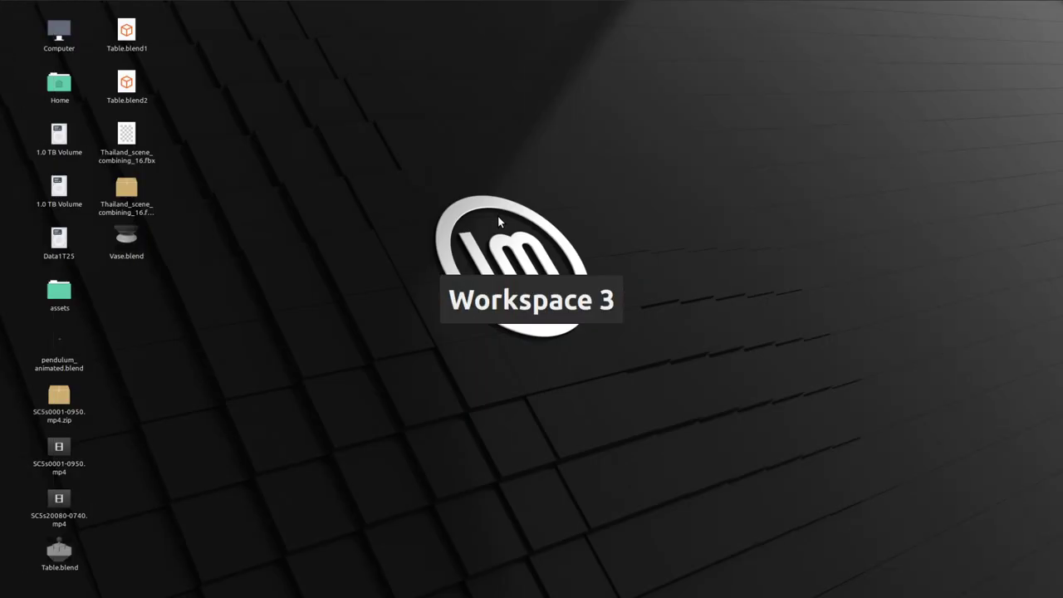
pyautogui.hotkey('ctrl', 'alt', 'Left')
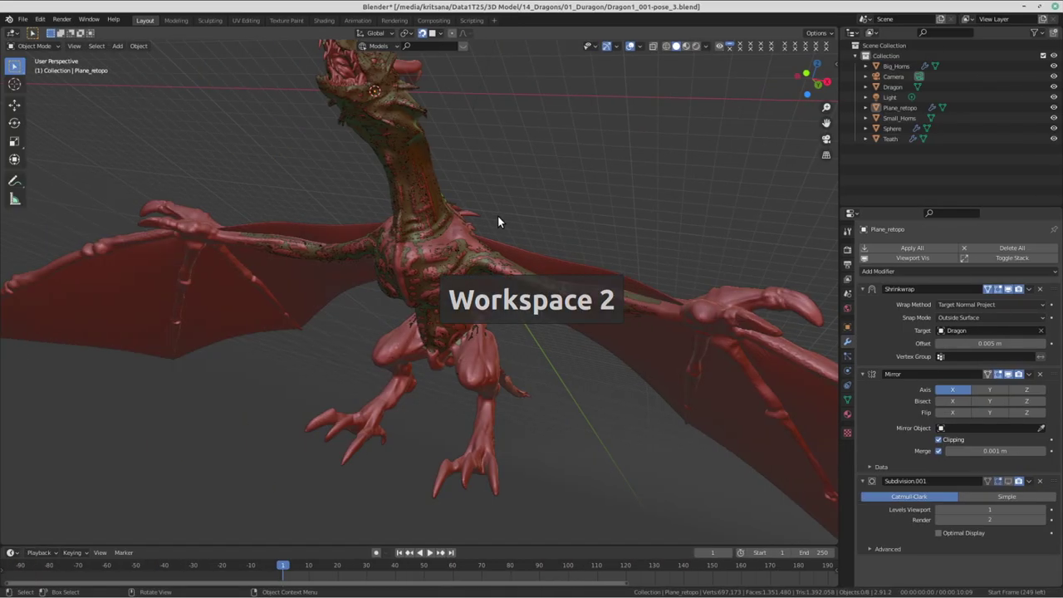
pyautogui.hotkey('ctrl', 'alt', 'Left')
pyautogui.hotkey('ctrl', 'alt', 'Right')
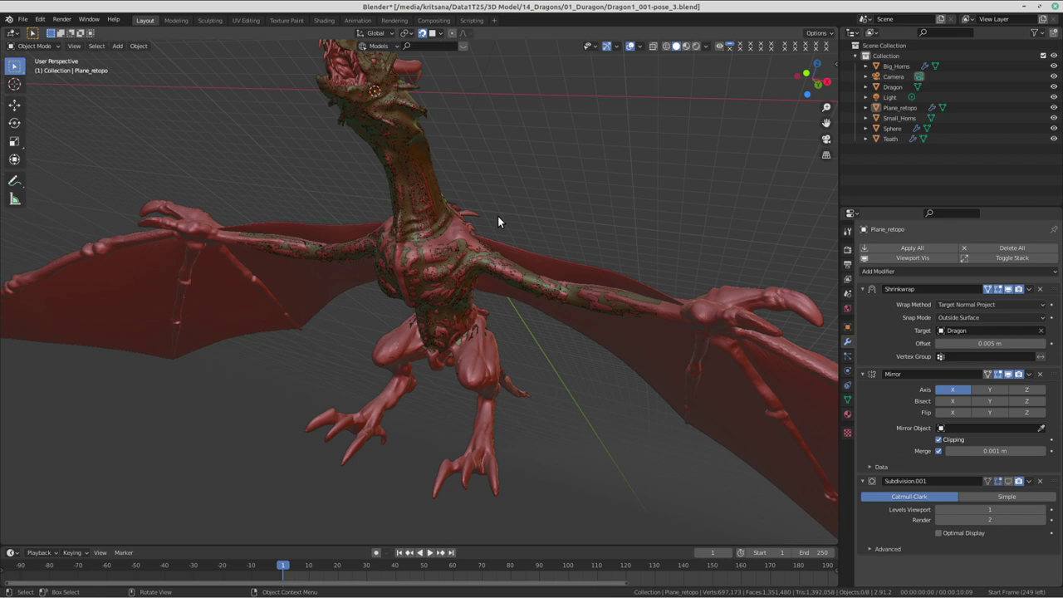
pyautogui.hotkey('ctrl', 'alt', 'Left')
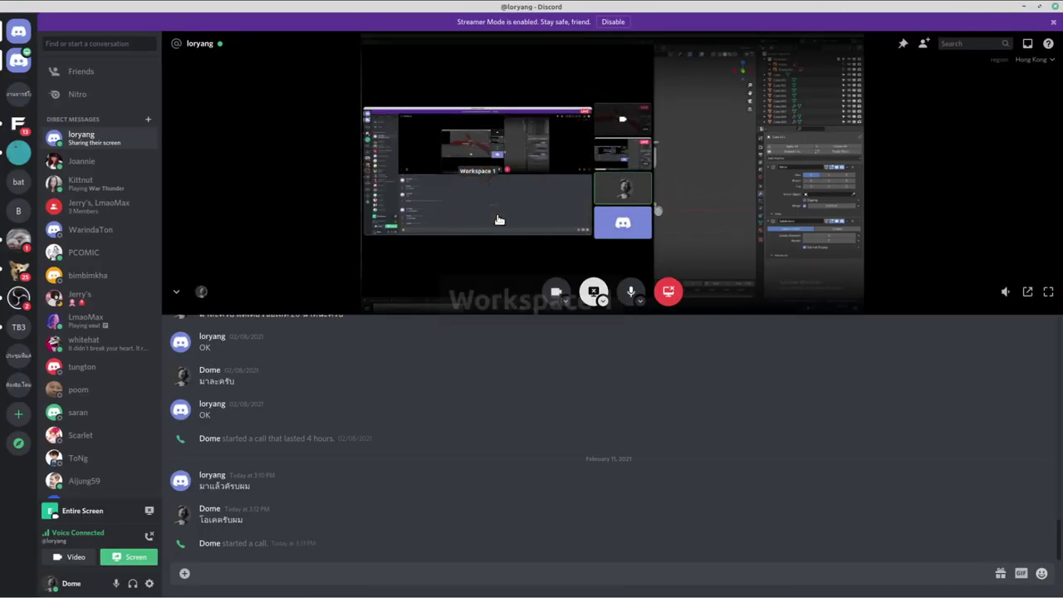